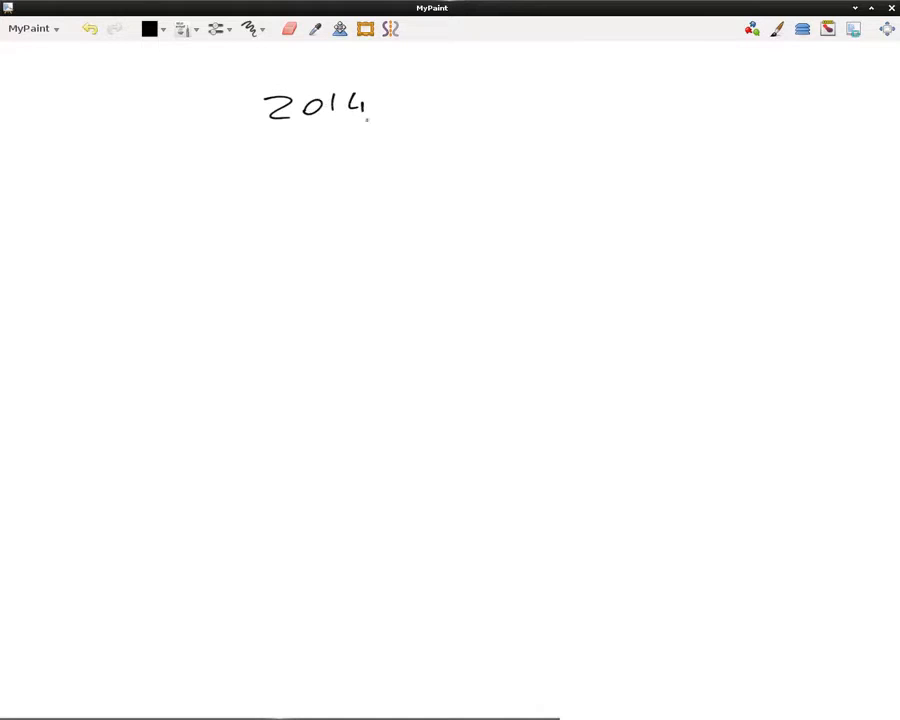
# - Complete the handwritten heading as "2014 Season!" and write "Blender Lessons" beneath it
pyautogui.moveTo(420, 93)
pyautogui.mouseDown()
pyautogui.moveTo(397, 113)
pyautogui.moveTo(458, 118)
pyautogui.moveTo(481, 109)
pyautogui.moveTo(498, 117)
pyautogui.moveTo(517, 104)
pyautogui.mouseUp()
pyautogui.click(519, 115)
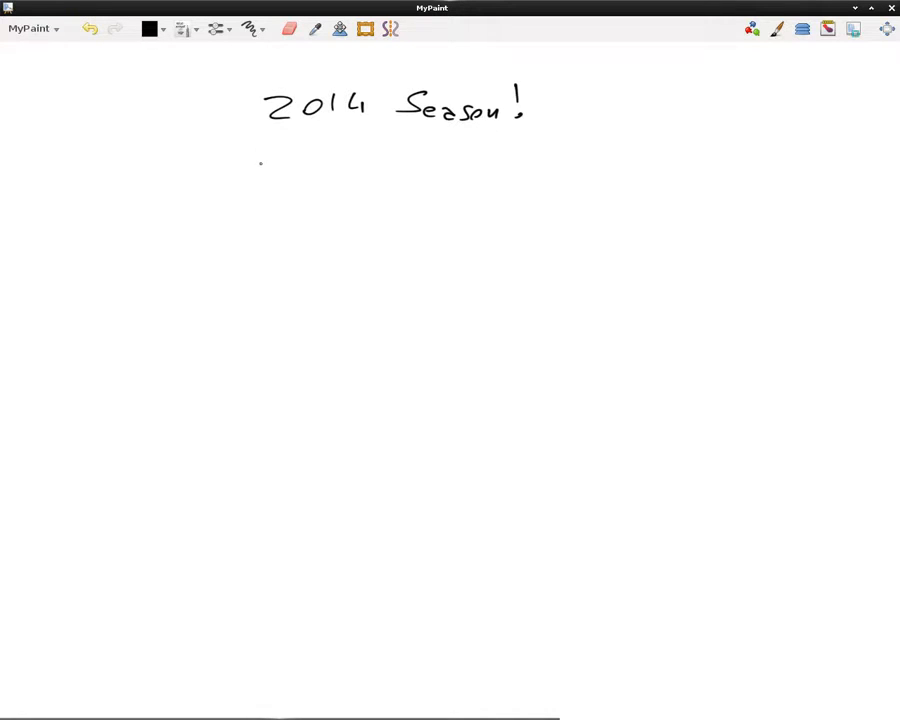
pyautogui.moveTo(251, 144)
pyautogui.mouseDown()
pyautogui.moveTo(252, 170)
pyautogui.moveTo(370, 158)
pyautogui.moveTo(413, 170)
pyautogui.moveTo(476, 167)
pyautogui.mouseUp()
pyautogui.moveTo(481, 160); pyautogui.dragTo(488, 169, button='middle')
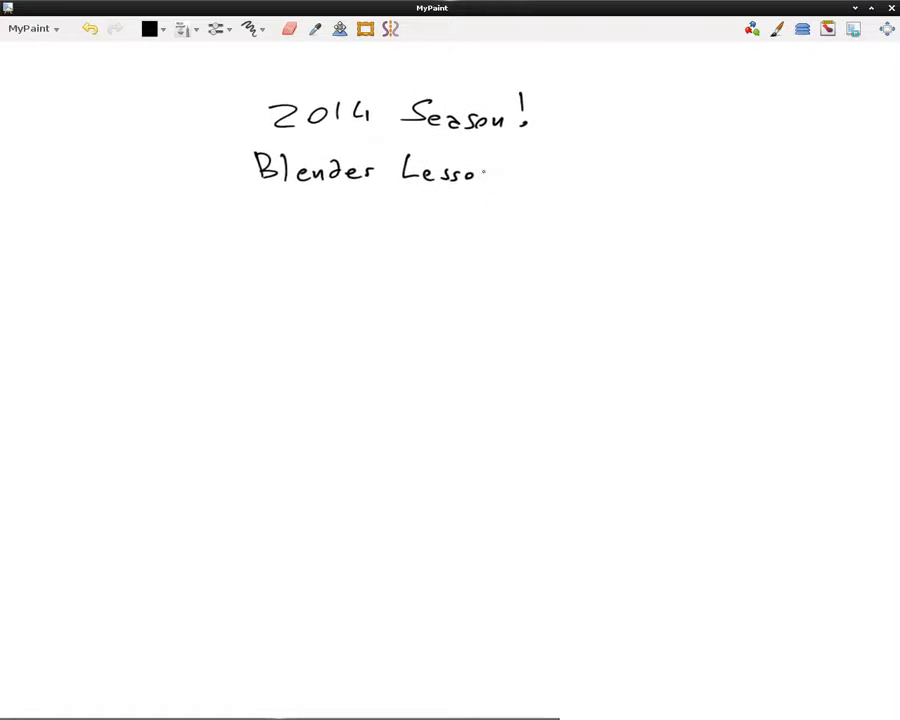
pyautogui.moveTo(484, 174); pyautogui.dragTo(500, 180)
pyautogui.moveTo(515, 172); pyautogui.dragTo(507, 182)
# - Draw a horizontal divider line below the heading and write "TATTOO" under it
pyautogui.moveTo(34, 229)
pyautogui.mouseDown()
pyautogui.moveTo(313, 215)
pyautogui.moveTo(818, 215)
pyautogui.mouseUp()
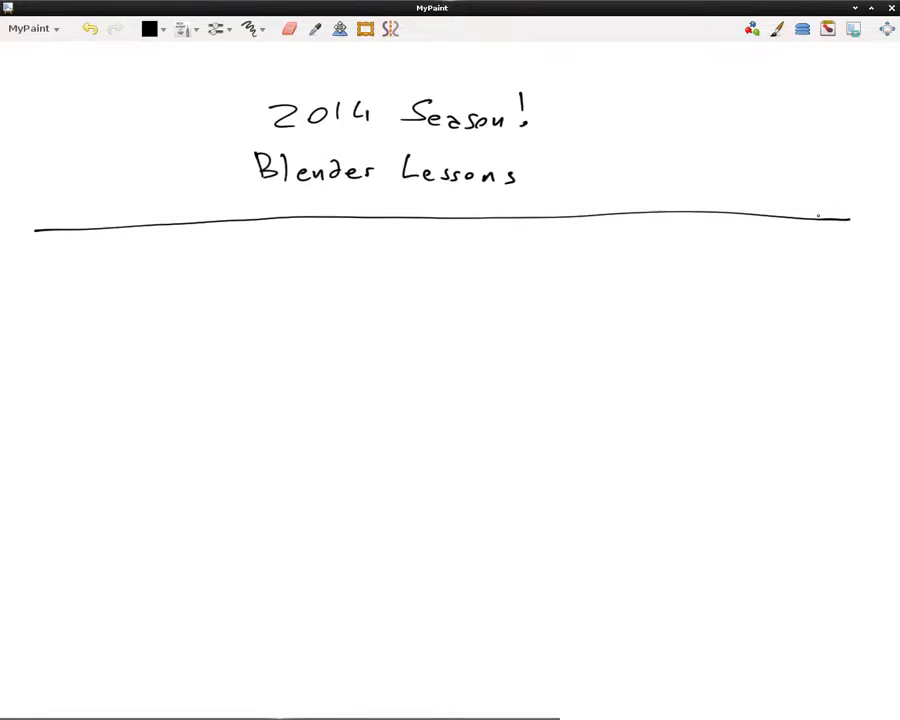
pyautogui.moveTo(330, 252)
pyautogui.mouseDown()
pyautogui.moveTo(331, 280)
pyautogui.moveTo(346, 250)
pyautogui.moveTo(380, 254)
pyautogui.moveTo(391, 277)
pyautogui.mouseUp()
pyautogui.moveTo(370, 267); pyautogui.dragTo(412, 277)
pyautogui.moveTo(399, 255)
pyautogui.mouseDown()
pyautogui.moveTo(443, 253)
pyautogui.moveTo(438, 277)
pyautogui.moveTo(480, 254)
pyautogui.moveTo(533, 259)
pyautogui.mouseUp()
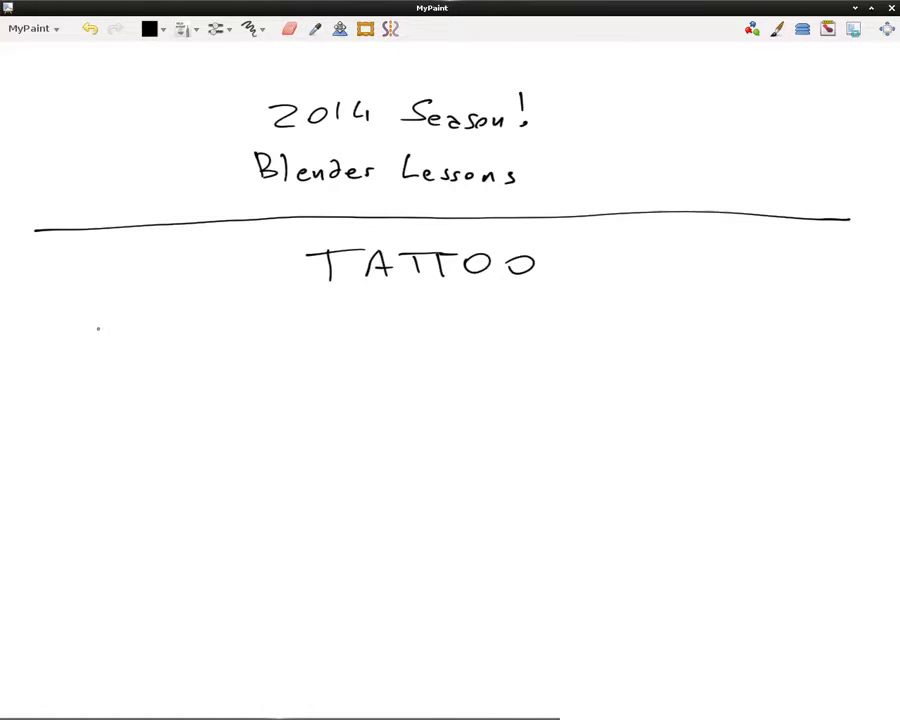
# - Draw a stick figure with head, torso, legs and arms below the left end of the divider
pyautogui.moveTo(112, 313)
pyautogui.mouseDown()
pyautogui.moveTo(106, 332)
pyautogui.moveTo(118, 311)
pyautogui.moveTo(121, 430)
pyautogui.moveTo(106, 474)
pyautogui.mouseUp()
pyautogui.moveTo(127, 426)
pyautogui.mouseDown()
pyautogui.moveTo(137, 478)
pyautogui.moveTo(158, 486)
pyautogui.moveTo(93, 480)
pyautogui.mouseUp()
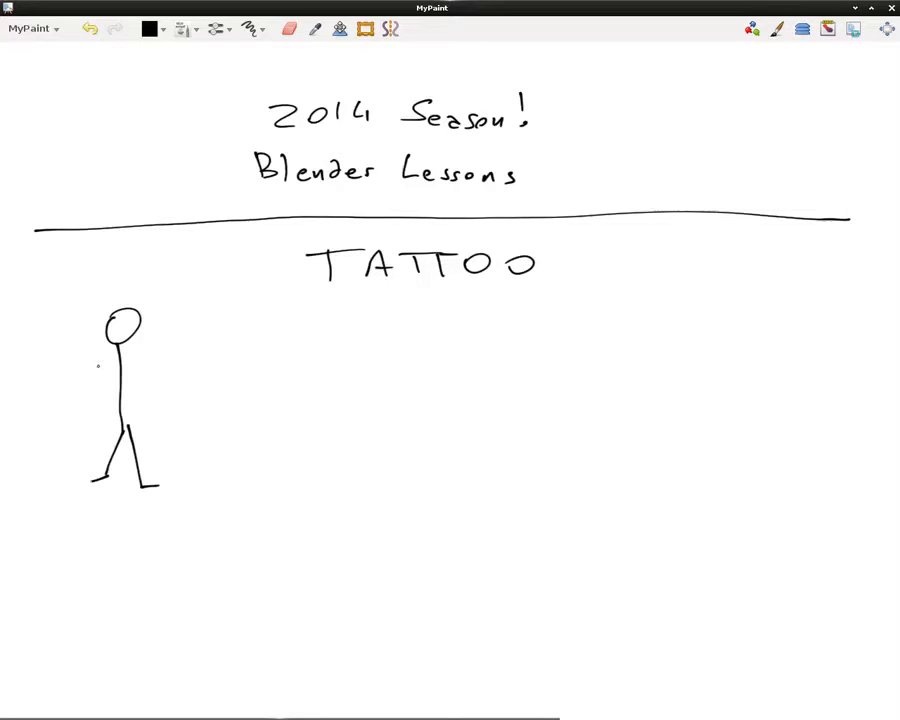
pyautogui.moveTo(94, 367); pyautogui.dragTo(163, 370)
# - Draw three arrows from the stick figure's head, torso and legs, each leading to a rectangular box
pyautogui.moveTo(162, 320)
pyautogui.mouseDown()
pyautogui.moveTo(243, 319)
pyautogui.moveTo(357, 345)
pyautogui.mouseUp()
pyautogui.moveTo(350, 327); pyautogui.dragTo(350, 343)
pyautogui.click(350, 318)
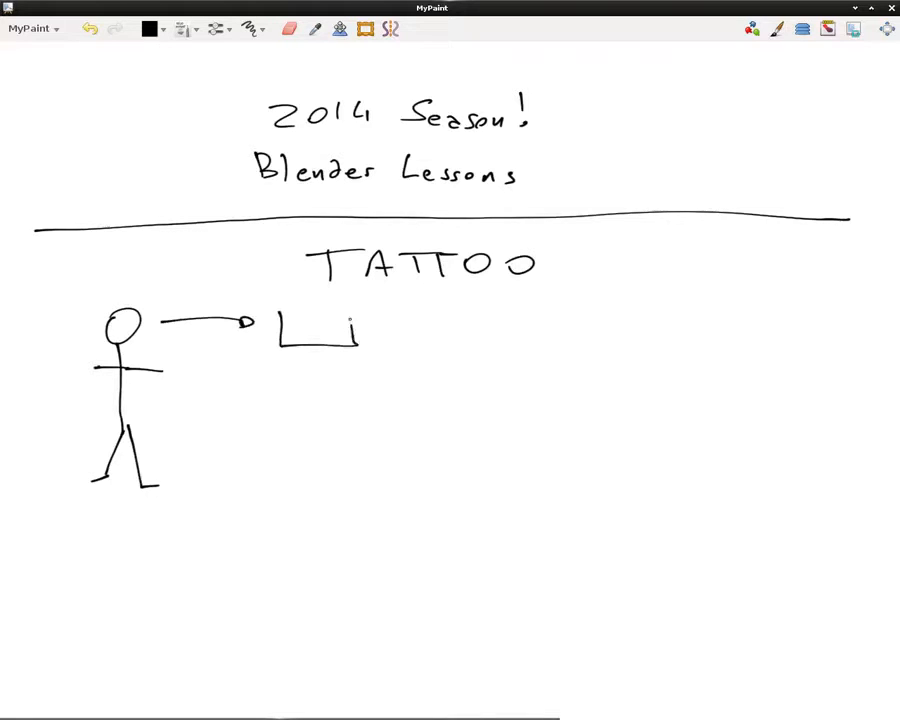
pyautogui.moveTo(280, 313); pyautogui.dragTo(352, 327)
pyautogui.moveTo(167, 394)
pyautogui.mouseDown()
pyautogui.moveTo(250, 393)
pyautogui.moveTo(280, 420)
pyautogui.moveTo(281, 373)
pyautogui.mouseUp()
pyautogui.moveTo(172, 476)
pyautogui.mouseDown()
pyautogui.moveTo(247, 466)
pyautogui.moveTo(366, 499)
pyautogui.moveTo(270, 453)
pyautogui.mouseUp()
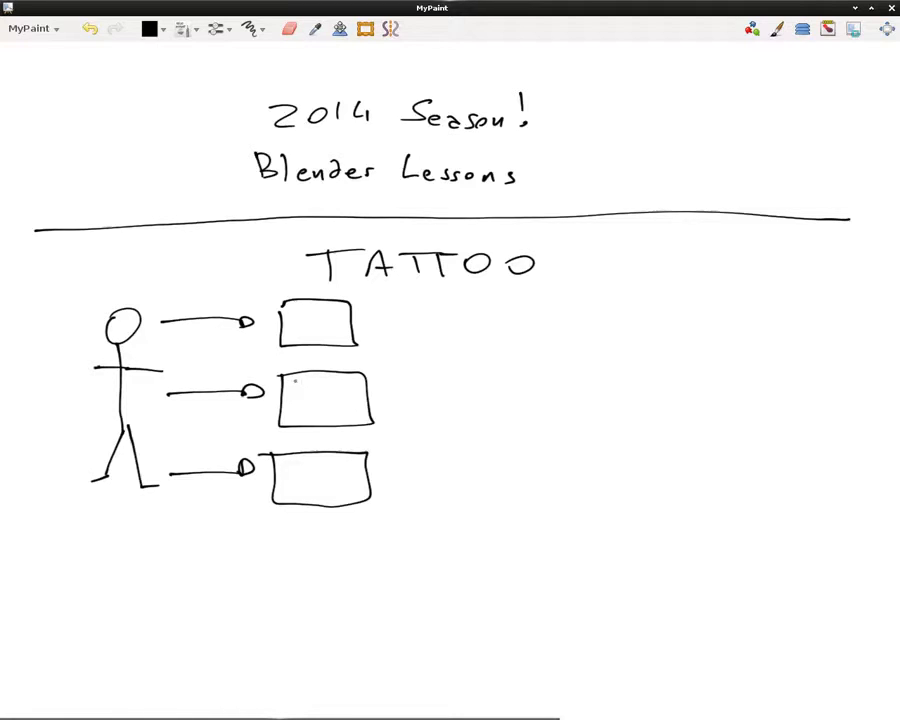
# - Sketch the UV layouts in the three boxes: front and back torso with arm, face with ears, and lower-body parts
pyautogui.moveTo(293, 380)
pyautogui.mouseDown()
pyautogui.moveTo(310, 381)
pyautogui.moveTo(318, 396)
pyautogui.moveTo(300, 412)
pyautogui.moveTo(295, 386)
pyautogui.moveTo(331, 410)
pyautogui.moveTo(358, 382)
pyautogui.moveTo(292, 388)
pyautogui.moveTo(321, 385)
pyautogui.moveTo(310, 397)
pyautogui.moveTo(347, 397)
pyautogui.moveTo(313, 417)
pyautogui.moveTo(358, 411)
pyautogui.moveTo(306, 416)
pyautogui.mouseUp()
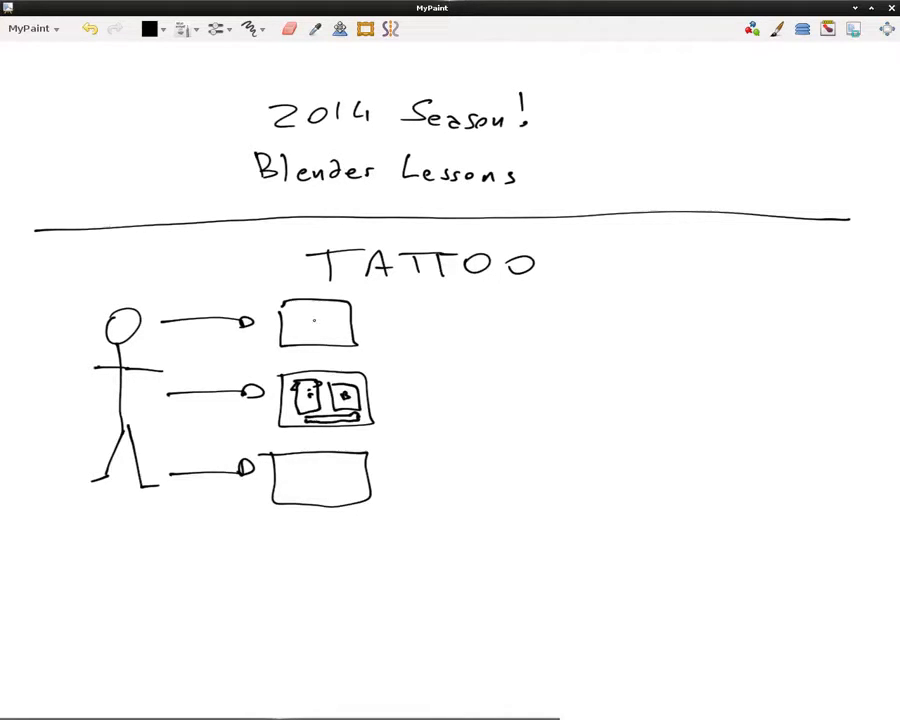
pyautogui.moveTo(315, 319)
pyautogui.mouseDown()
pyautogui.moveTo(307, 319)
pyautogui.moveTo(328, 321)
pyautogui.moveTo(323, 328)
pyautogui.mouseUp()
pyautogui.moveTo(312, 316)
pyautogui.mouseDown()
pyautogui.moveTo(298, 318)
pyautogui.moveTo(319, 339)
pyautogui.moveTo(337, 319)
pyautogui.moveTo(317, 317)
pyautogui.moveTo(338, 334)
pyautogui.moveTo(350, 327)
pyautogui.moveTo(347, 316)
pyautogui.mouseUp()
pyautogui.moveTo(286, 317)
pyautogui.mouseDown()
pyautogui.moveTo(288, 334)
pyautogui.moveTo(288, 318)
pyautogui.moveTo(321, 343)
pyautogui.mouseUp()
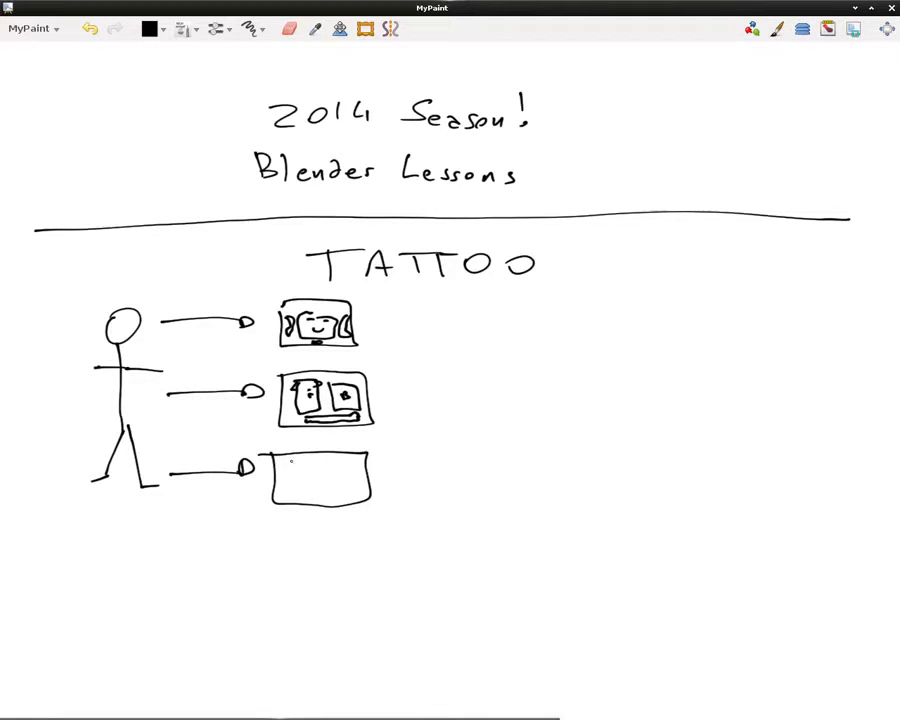
pyautogui.moveTo(290, 461)
pyautogui.mouseDown()
pyautogui.moveTo(287, 483)
pyautogui.moveTo(301, 492)
pyautogui.moveTo(288, 462)
pyautogui.moveTo(293, 479)
pyautogui.moveTo(345, 490)
pyautogui.moveTo(326, 462)
pyautogui.moveTo(334, 480)
pyautogui.moveTo(362, 461)
pyautogui.moveTo(362, 494)
pyautogui.moveTo(358, 487)
pyautogui.mouseUp()
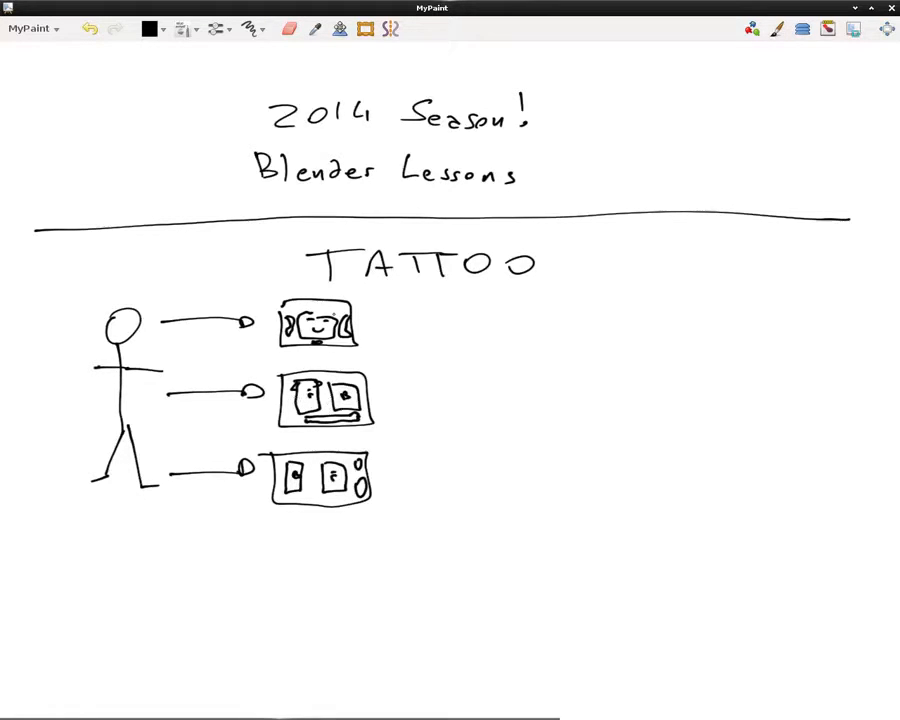
# - Mark the outer edges of the torso shapes in the middle box in red and draw a red arrow to its right
pyautogui.press('x')
pyautogui.moveTo(297, 386); pyautogui.dragTo(297, 410)
pyautogui.moveTo(359, 394); pyautogui.dragTo(360, 409)
pyautogui.moveTo(387, 396); pyautogui.dragTo(440, 393)
# - Draw a large black box beside the red arrow containing two torso outlines and an arm with a hand
pyautogui.press('x')
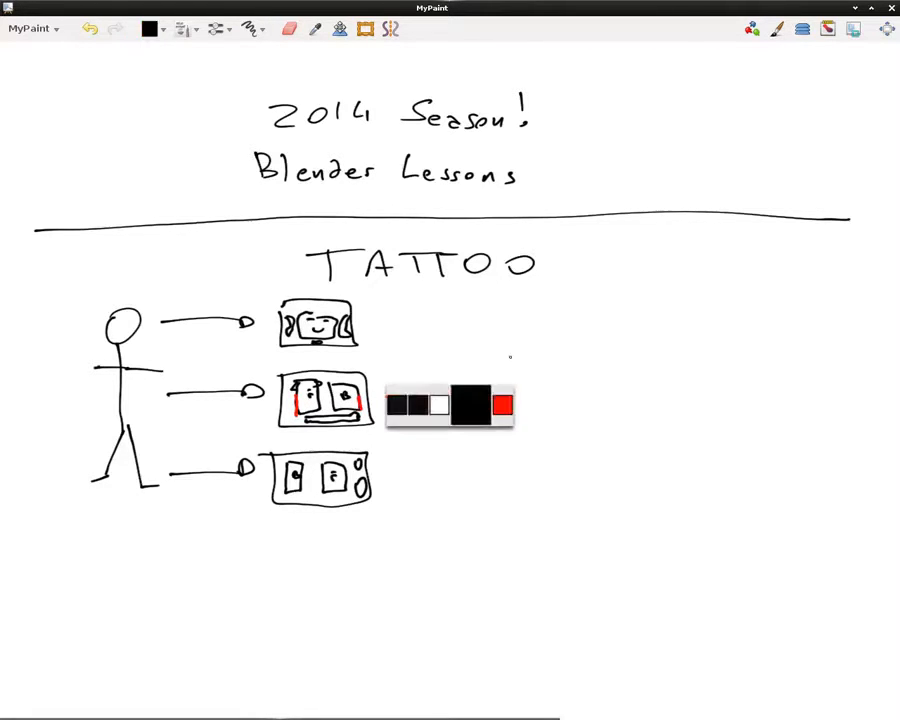
pyautogui.moveTo(528, 344)
pyautogui.mouseDown()
pyautogui.moveTo(520, 456)
pyautogui.moveTo(683, 484)
pyautogui.moveTo(735, 408)
pyautogui.moveTo(671, 305)
pyautogui.moveTo(528, 311)
pyautogui.moveTo(529, 348)
pyautogui.mouseUp()
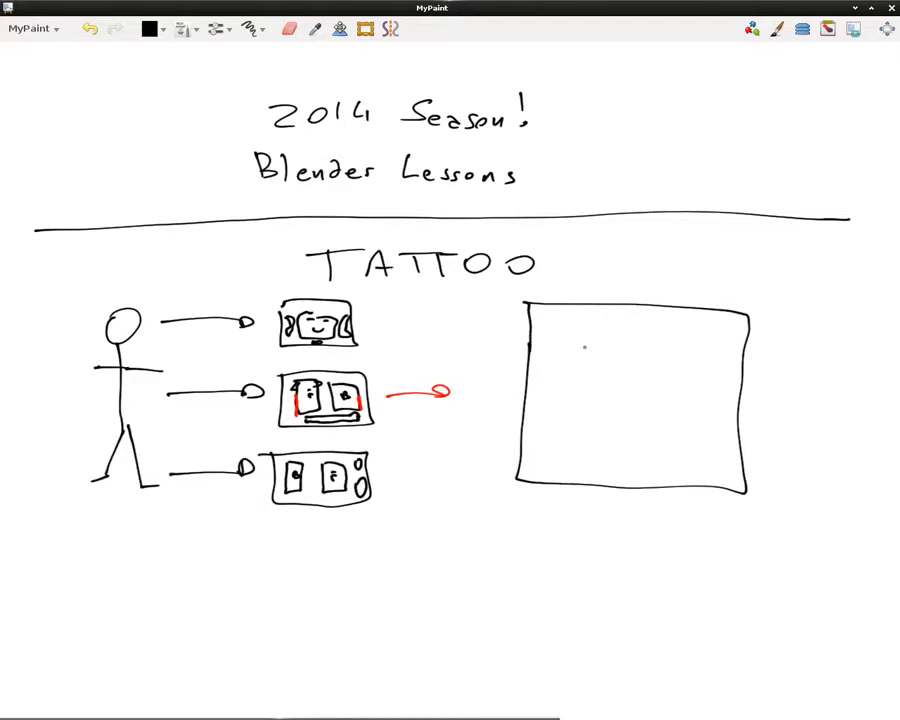
pyautogui.moveTo(572, 320)
pyautogui.mouseDown()
pyautogui.moveTo(608, 324)
pyautogui.moveTo(556, 328)
pyautogui.moveTo(540, 352)
pyautogui.moveTo(540, 424)
pyautogui.moveTo(634, 426)
pyautogui.moveTo(636, 356)
pyautogui.moveTo(622, 328)
pyautogui.moveTo(605, 326)
pyautogui.mouseUp()
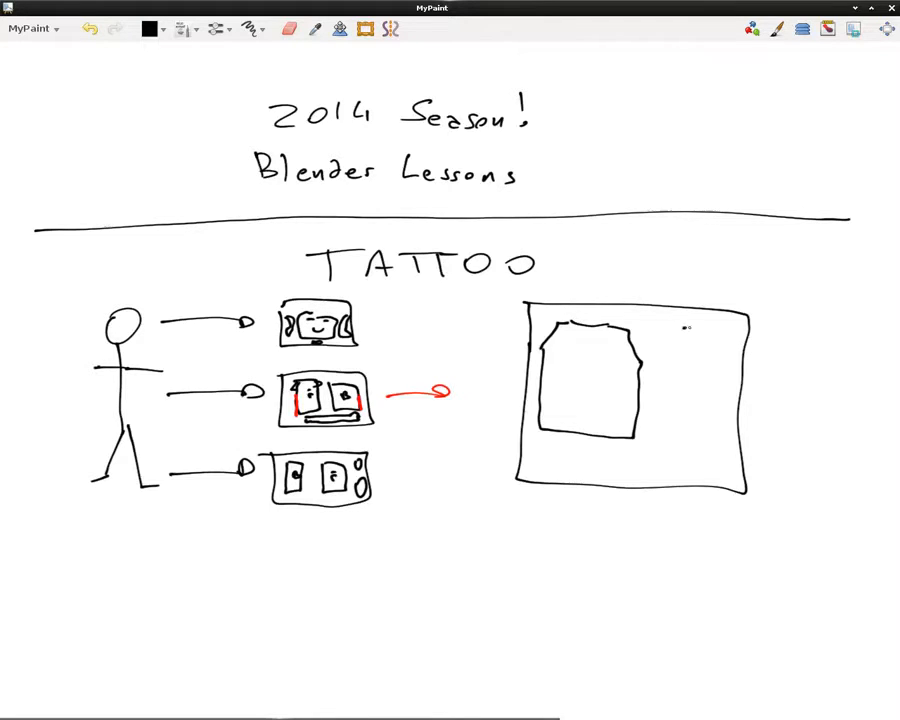
pyautogui.moveTo(685, 328)
pyautogui.mouseDown()
pyautogui.moveTo(734, 328)
pyautogui.moveTo(662, 346)
pyautogui.moveTo(654, 430)
pyautogui.moveTo(730, 435)
pyautogui.moveTo(740, 360)
pyautogui.moveTo(732, 330)
pyautogui.mouseUp()
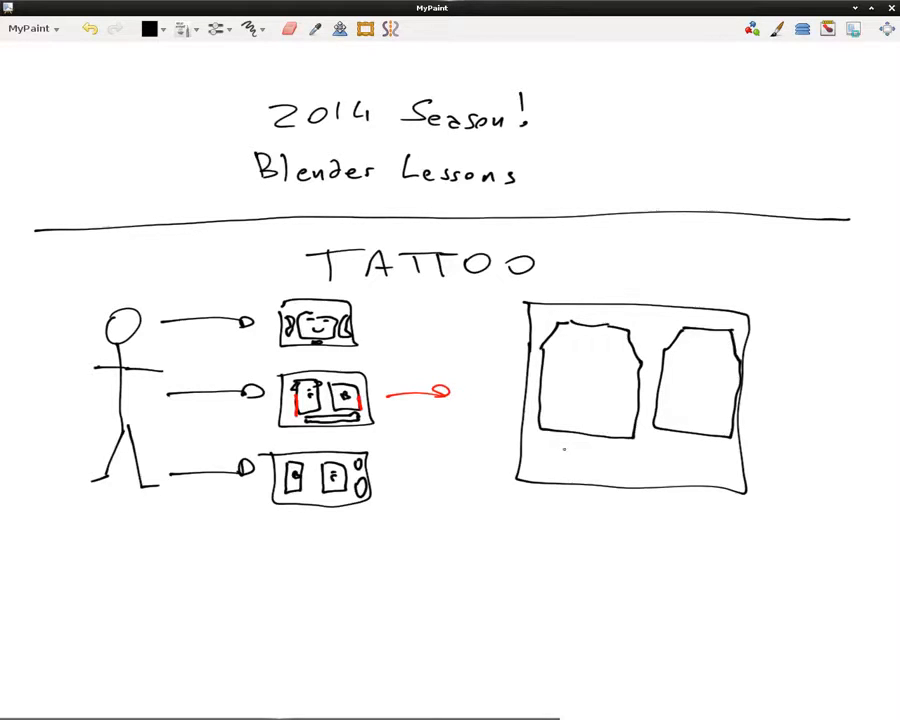
pyautogui.moveTo(560, 447)
pyautogui.mouseDown()
pyautogui.moveTo(660, 457)
pyautogui.moveTo(690, 448)
pyautogui.moveTo(696, 461)
pyautogui.moveTo(557, 470)
pyautogui.moveTo(557, 447)
pyautogui.mouseUp()
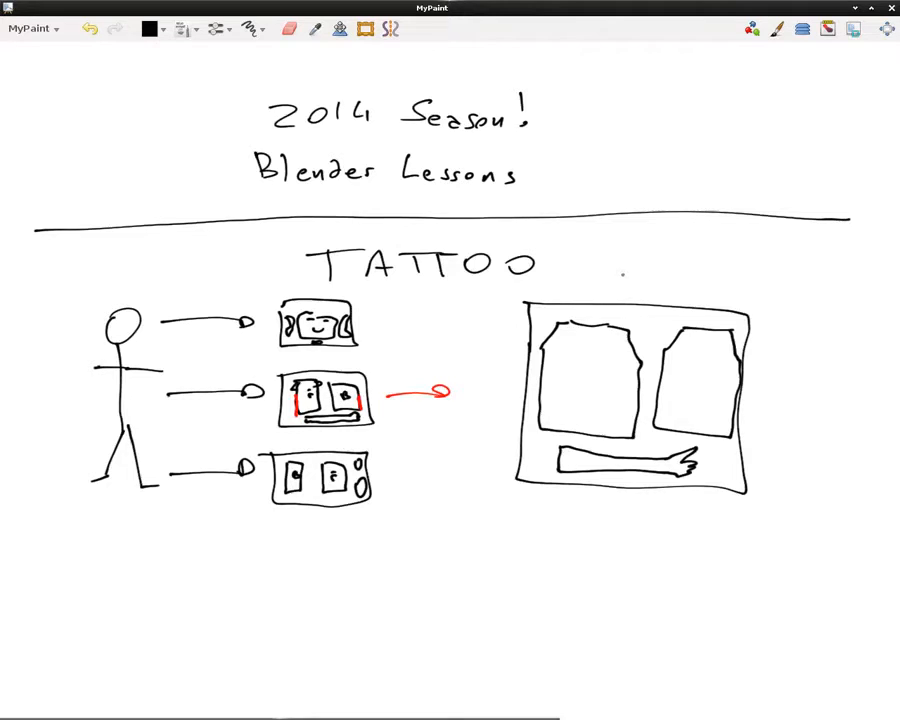
# - Sketch a crosshatched mesh patch of diagonal lines above the large box
pyautogui.moveTo(650, 248); pyautogui.dragTo(619, 275)
pyautogui.moveTo(678, 248); pyautogui.dragTo(634, 277)
pyautogui.moveTo(694, 249); pyautogui.dragTo(650, 279)
pyautogui.moveTo(710, 247); pyautogui.dragTo(663, 279)
pyautogui.moveTo(622, 246); pyautogui.dragTo(701, 293)
pyautogui.moveTo(650, 251); pyautogui.dragTo(707, 278)
pyautogui.moveTo(682, 241); pyautogui.dragTo(727, 274)
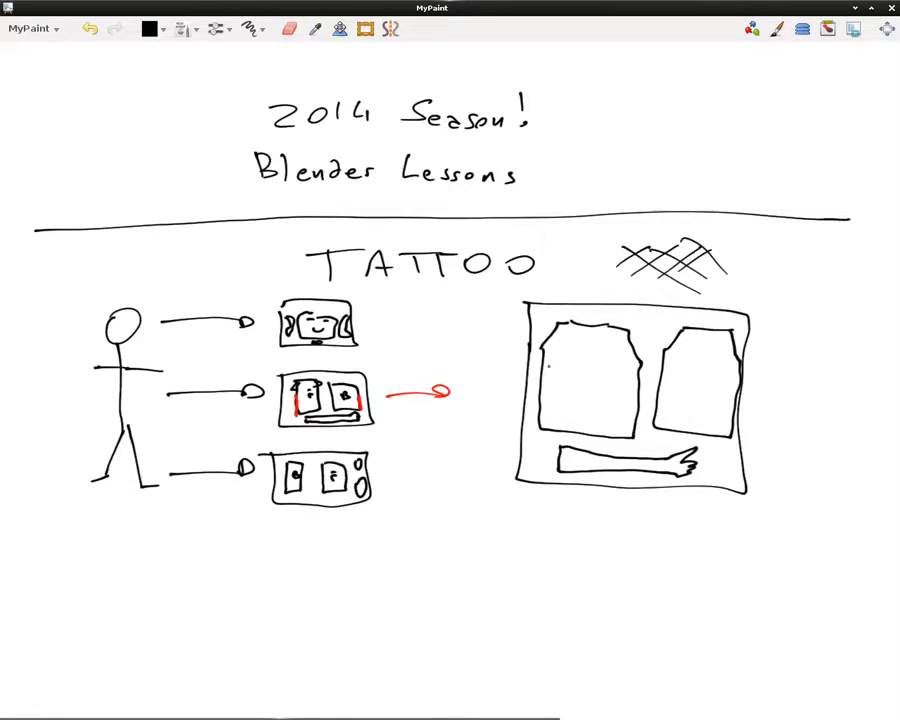
# - Draw crossed mesh lines along the left torso's outer edge and add small red marks beside them
pyautogui.moveTo(545, 367)
pyautogui.mouseDown()
pyautogui.moveTo(563, 358)
pyautogui.moveTo(558, 407)
pyautogui.mouseUp()
pyautogui.moveTo(541, 400)
pyautogui.mouseDown()
pyautogui.moveTo(557, 376)
pyautogui.moveTo(543, 363)
pyautogui.moveTo(560, 355)
pyautogui.mouseUp()
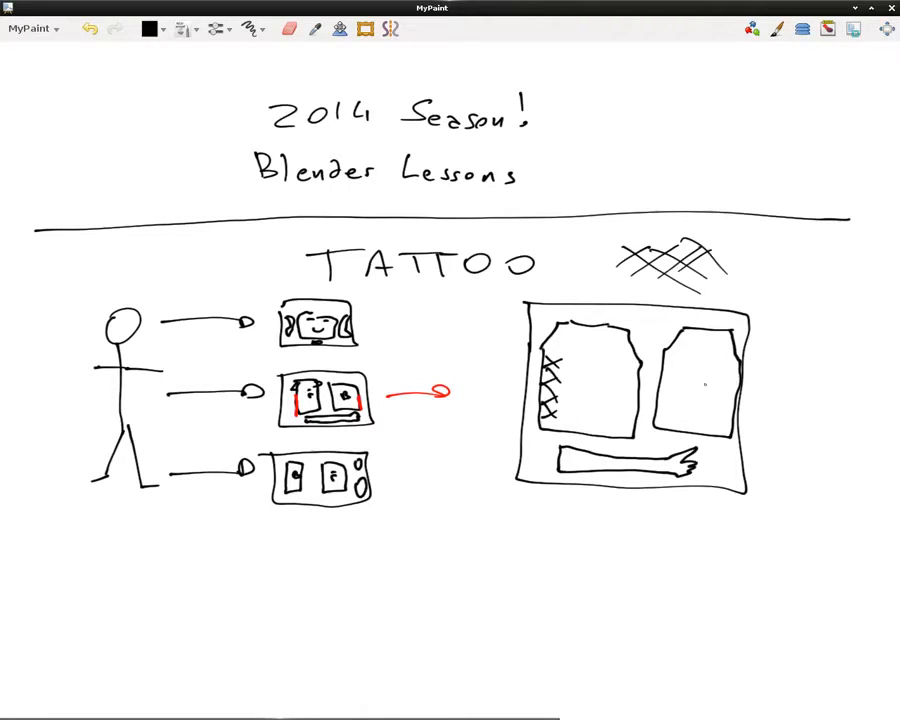
pyautogui.press('x')
pyautogui.moveTo(529, 360)
pyautogui.mouseDown()
pyautogui.moveTo(538, 360)
pyautogui.moveTo(540, 377)
pyautogui.mouseUp()
# - Draw matching black crossed mesh lines down the outer edge of the right torso outline
pyautogui.press('x')
pyautogui.moveTo(733, 365); pyautogui.dragTo(731, 371)
pyautogui.moveTo(721, 386); pyautogui.dragTo(741, 374)
pyautogui.moveTo(723, 398); pyautogui.dragTo(740, 391)
pyautogui.moveTo(718, 413); pyautogui.dragTo(734, 405)
pyautogui.moveTo(714, 427); pyautogui.dragTo(732, 416)
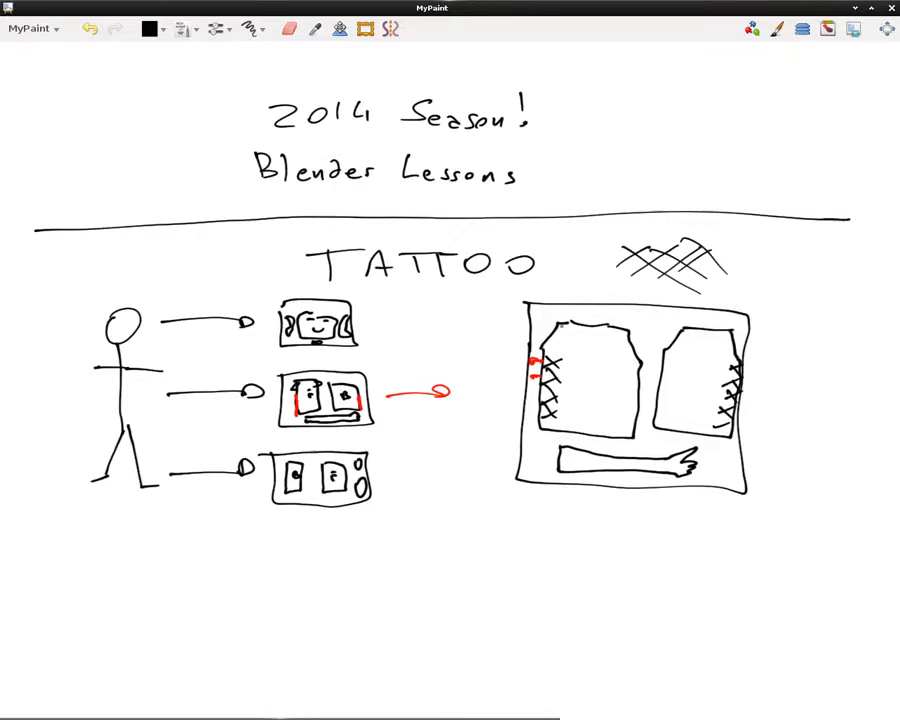
# - Hatch the outer shoulder edges of both torso outlines and the open end of the arm in red
pyautogui.press('x')
pyautogui.moveTo(565, 325); pyautogui.dragTo(563, 334)
pyautogui.moveTo(721, 330); pyautogui.dragTo(715, 340)
pyautogui.moveTo(728, 330); pyautogui.dragTo(722, 339)
pyautogui.moveTo(545, 345)
pyautogui.mouseDown()
pyautogui.moveTo(554, 348)
pyautogui.moveTo(565, 331)
pyautogui.mouseUp()
pyautogui.moveTo(718, 337); pyautogui.dragTo(730, 346)
pyautogui.moveTo(720, 341); pyautogui.dragTo(738, 359)
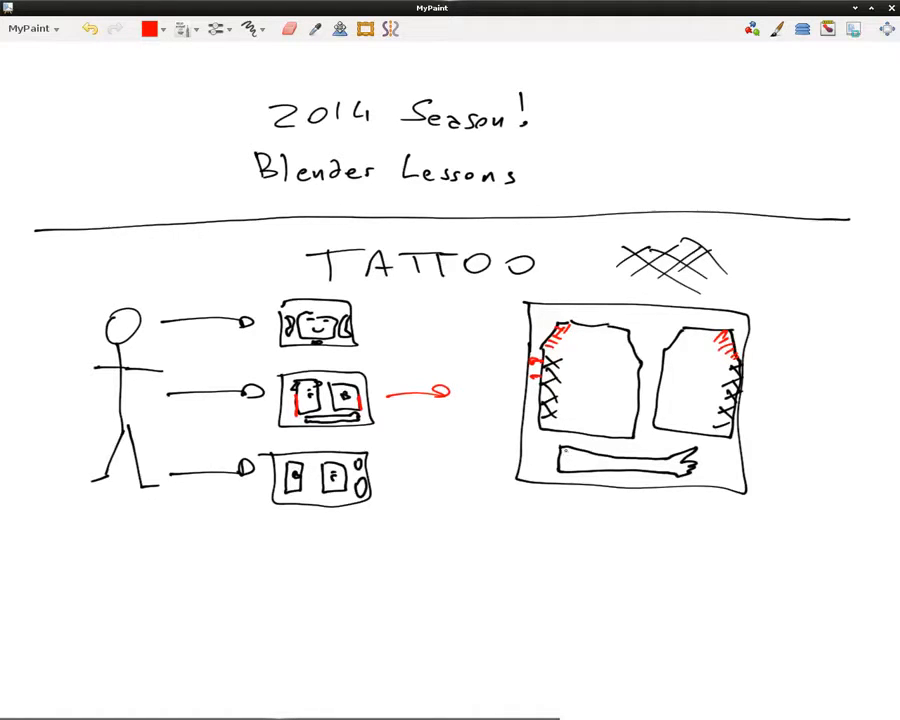
pyautogui.moveTo(561, 457); pyautogui.dragTo(571, 456)
# - Sketch the Blender logo in black below the stick figure and draw an arrow pointing right from it
pyautogui.press('x')
pyautogui.moveTo(100, 614)
pyautogui.mouseDown()
pyautogui.moveTo(139, 586)
pyautogui.moveTo(137, 647)
pyautogui.moveTo(142, 622)
pyautogui.mouseUp()
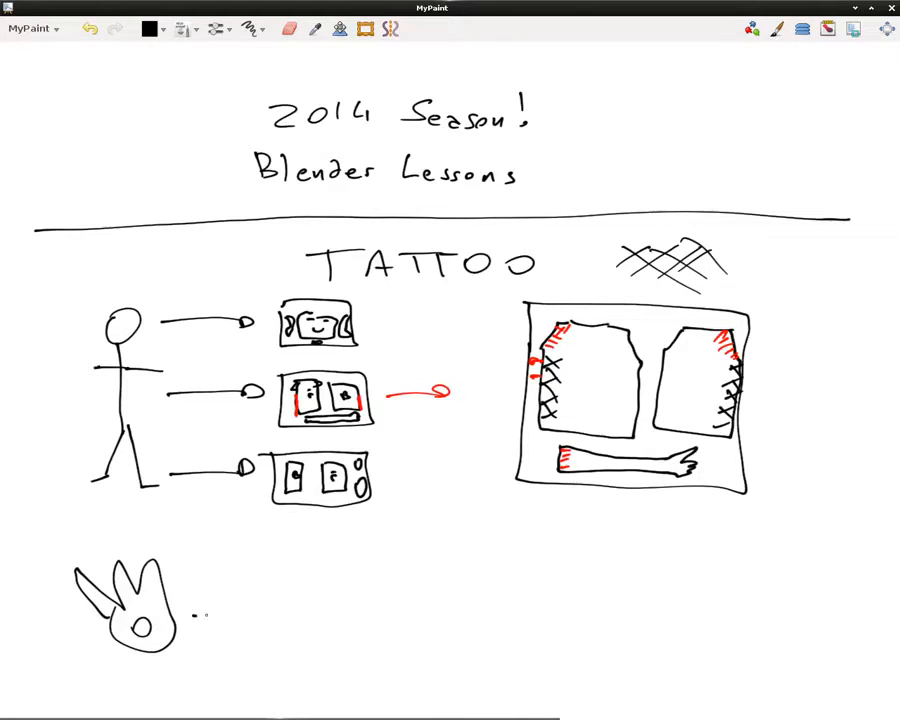
pyautogui.moveTo(193, 615); pyautogui.dragTo(238, 612)
# - Draw a bracket under the column of three UV boxes and label it "Std. U.V."
pyautogui.moveTo(263, 509)
pyautogui.mouseDown()
pyautogui.moveTo(266, 518)
pyautogui.moveTo(398, 499)
pyautogui.mouseUp()
pyautogui.moveTo(298, 535)
pyautogui.mouseDown()
pyautogui.moveTo(285, 551)
pyautogui.moveTo(307, 552)
pyautogui.mouseUp()
pyautogui.moveTo(300, 540); pyautogui.dragTo(381, 539)
pyautogui.click(336, 549)
pyautogui.click(362, 552)
pyautogui.click(384, 549)
# - Draw a box after the Blender logo's arrow and label it "custom UV." underneath
pyautogui.moveTo(285, 598)
pyautogui.mouseDown()
pyautogui.moveTo(283, 628)
pyautogui.moveTo(368, 622)
pyautogui.moveTo(292, 588)
pyautogui.moveTo(284, 600)
pyautogui.mouseUp()
pyautogui.moveTo(292, 660)
pyautogui.mouseDown()
pyautogui.moveTo(289, 670)
pyautogui.moveTo(308, 669)
pyautogui.mouseUp()
pyautogui.moveTo(316, 659)
pyautogui.mouseDown()
pyautogui.moveTo(309, 670)
pyautogui.moveTo(323, 669)
pyautogui.mouseUp()
pyautogui.moveTo(317, 660); pyautogui.dragTo(335, 663)
pyautogui.moveTo(345, 660)
pyautogui.mouseDown()
pyautogui.moveTo(356, 670)
pyautogui.moveTo(324, 678)
pyautogui.moveTo(340, 680)
pyautogui.mouseUp()
pyautogui.click(344, 689)
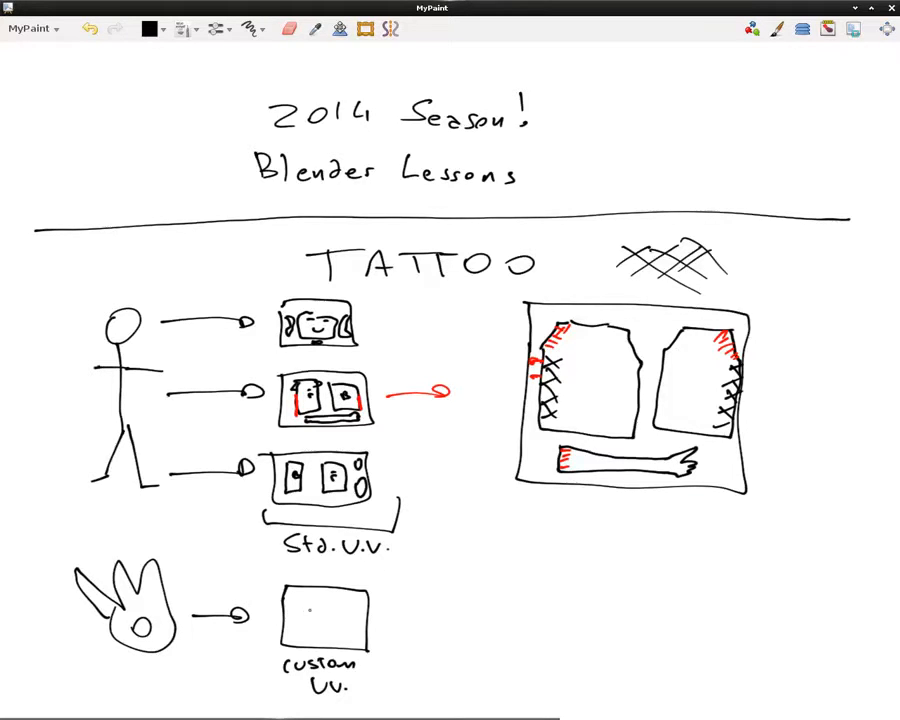
# - Fill the custom UV box with a tilted shape covered in crosshatched mesh lines
pyautogui.moveTo(311, 597)
pyautogui.mouseDown()
pyautogui.moveTo(306, 622)
pyautogui.moveTo(328, 636)
pyautogui.moveTo(315, 600)
pyautogui.moveTo(333, 606)
pyautogui.moveTo(313, 612)
pyautogui.mouseUp()
pyautogui.moveTo(330, 607); pyautogui.dragTo(308, 640)
pyautogui.moveTo(342, 612)
pyautogui.mouseDown()
pyautogui.moveTo(318, 643)
pyautogui.moveTo(328, 645)
pyautogui.mouseUp()
pyautogui.moveTo(354, 616); pyautogui.dragTo(330, 648)
pyautogui.moveTo(311, 624)
pyautogui.mouseDown()
pyautogui.moveTo(341, 647)
pyautogui.moveTo(349, 637)
pyautogui.mouseUp()
# - Extend the workflow with an arrow to a box of torso and arm outlines, and another arrow to a box labelled "Texture"
pyautogui.moveTo(316, 604)
pyautogui.mouseDown()
pyautogui.moveTo(353, 626)
pyautogui.moveTo(337, 611)
pyautogui.moveTo(433, 613)
pyautogui.moveTo(502, 650)
pyautogui.moveTo(568, 588)
pyautogui.moveTo(474, 591)
pyautogui.moveTo(478, 635)
pyautogui.moveTo(514, 606)
pyautogui.moveTo(513, 596)
pyautogui.moveTo(488, 592)
pyautogui.mouseUp()
pyautogui.moveTo(559, 597)
pyautogui.mouseDown()
pyautogui.moveTo(529, 596)
pyautogui.moveTo(534, 606)
pyautogui.moveTo(516, 628)
pyautogui.moveTo(552, 638)
pyautogui.moveTo(557, 600)
pyautogui.mouseUp()
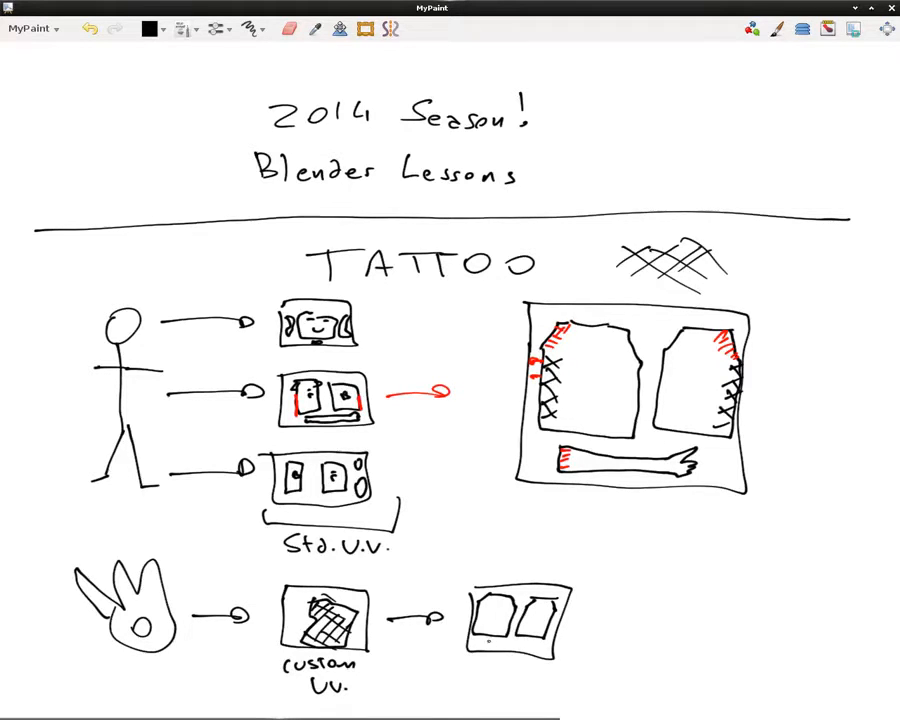
pyautogui.moveTo(489, 641)
pyautogui.mouseDown()
pyautogui.moveTo(535, 643)
pyautogui.moveTo(487, 642)
pyautogui.mouseUp()
pyautogui.moveTo(580, 619)
pyautogui.mouseDown()
pyautogui.moveTo(632, 623)
pyautogui.moveTo(733, 655)
pyautogui.moveTo(770, 588)
pyautogui.moveTo(657, 592)
pyautogui.mouseUp()
pyautogui.moveTo(688, 630)
pyautogui.mouseDown()
pyautogui.moveTo(684, 611)
pyautogui.moveTo(716, 625)
pyautogui.moveTo(765, 618)
pyautogui.mouseUp()
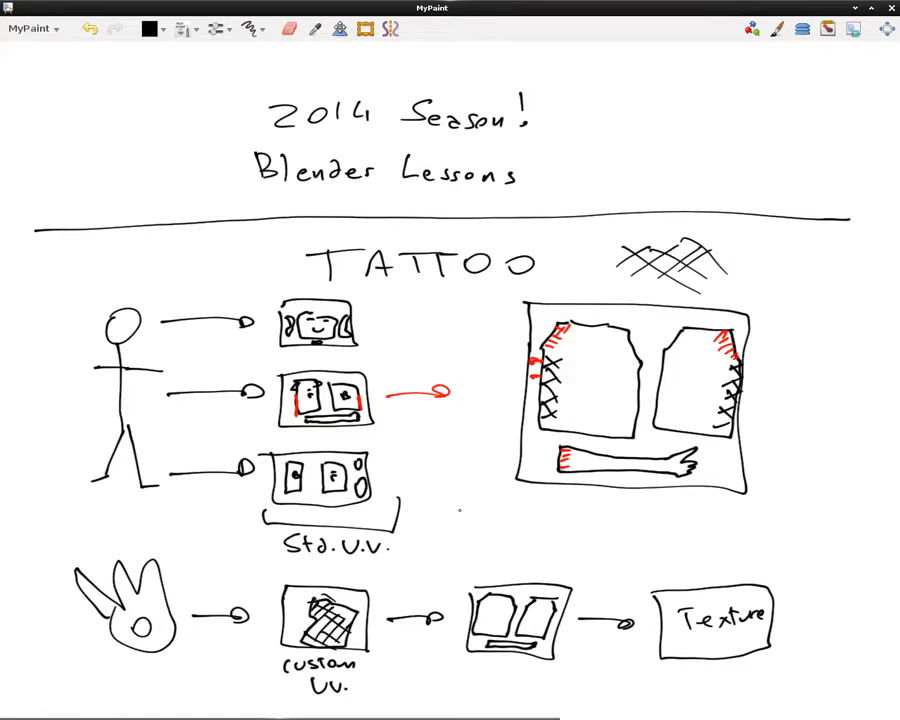
# - Draw a horizontal divider line across the empty canvas below the custom UV workflow
pyautogui.moveTo(433, 529); pyautogui.dragTo(426, 110, button='middle')
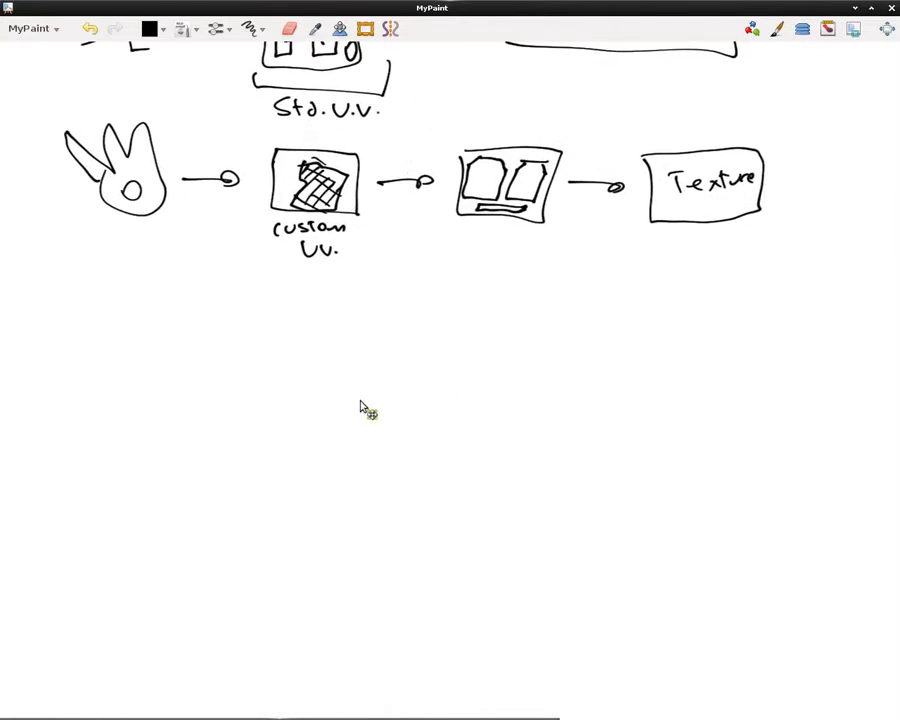
pyautogui.moveTo(363, 410)
pyautogui.mouseDown(button='middle')
pyautogui.moveTo(380, 322)
pyautogui.moveTo(364, 265)
pyautogui.mouseUp(button='middle')
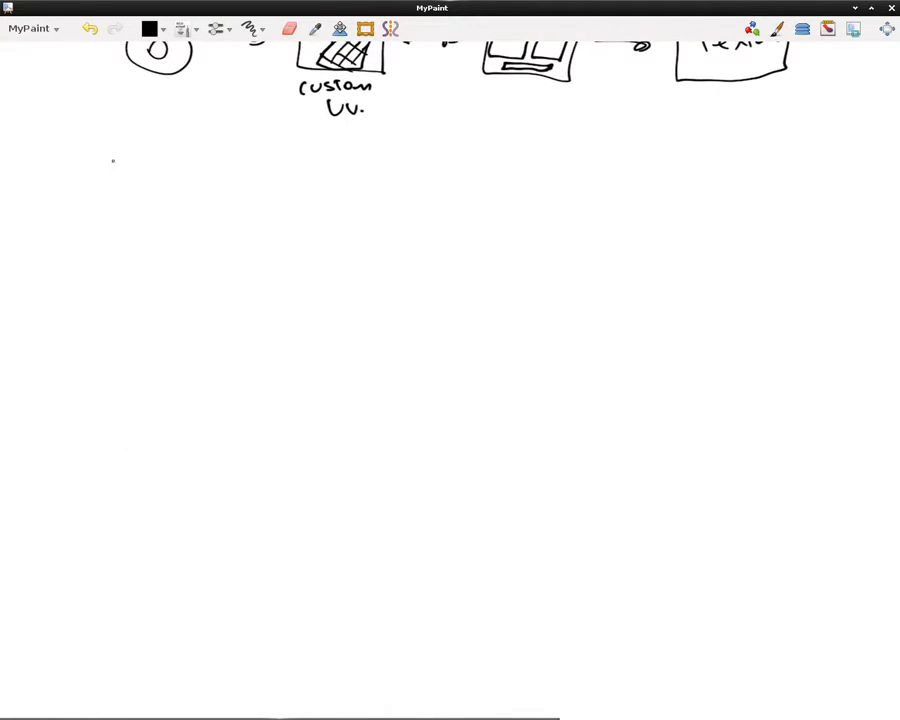
pyautogui.moveTo(54, 157); pyautogui.dragTo(859, 155)
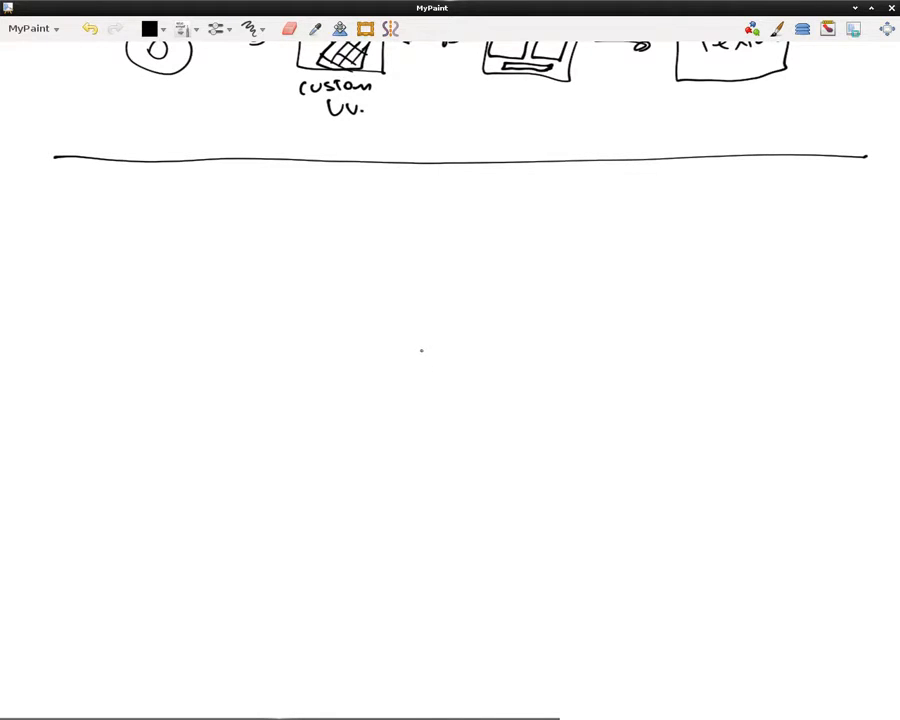
pyautogui.moveTo(392, 371)
pyautogui.mouseDown(button='middle')
pyautogui.moveTo(412, 376)
pyautogui.moveTo(408, 328)
pyautogui.mouseUp(button='middle')
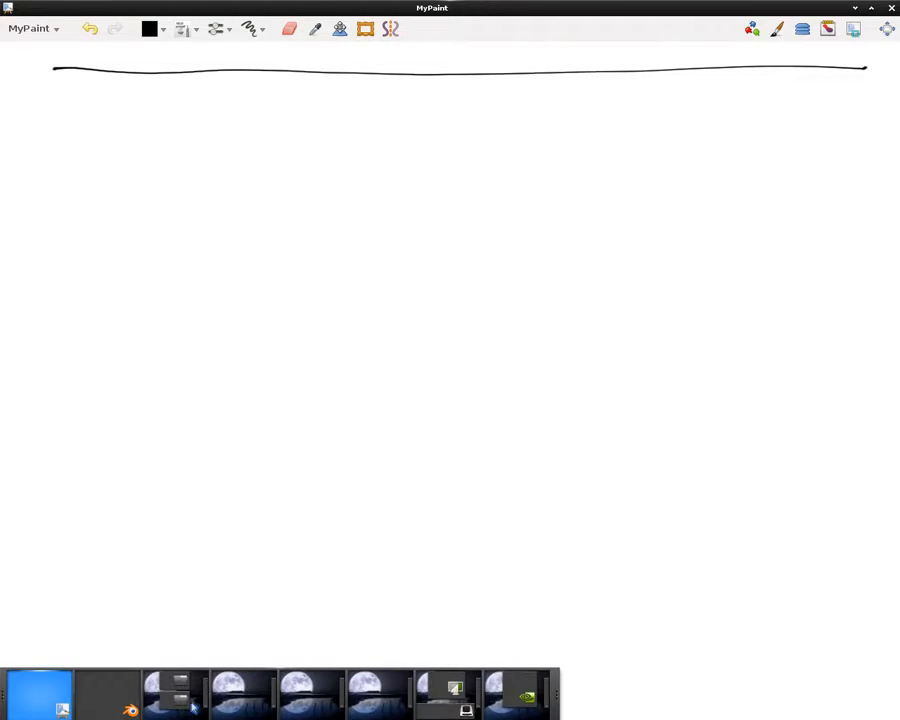
# - Switch to the file manager's desktop and open SuperSnake.png from the Tatoo Lesson folder in full-screen view
pyautogui.click(195, 706)
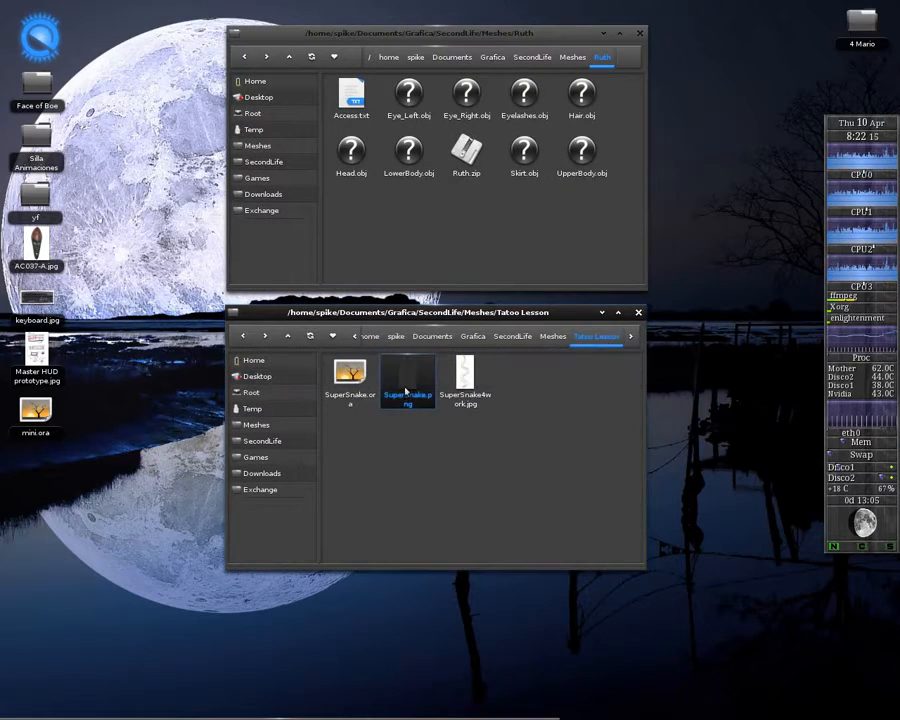
pyautogui.doubleClick(406, 392)
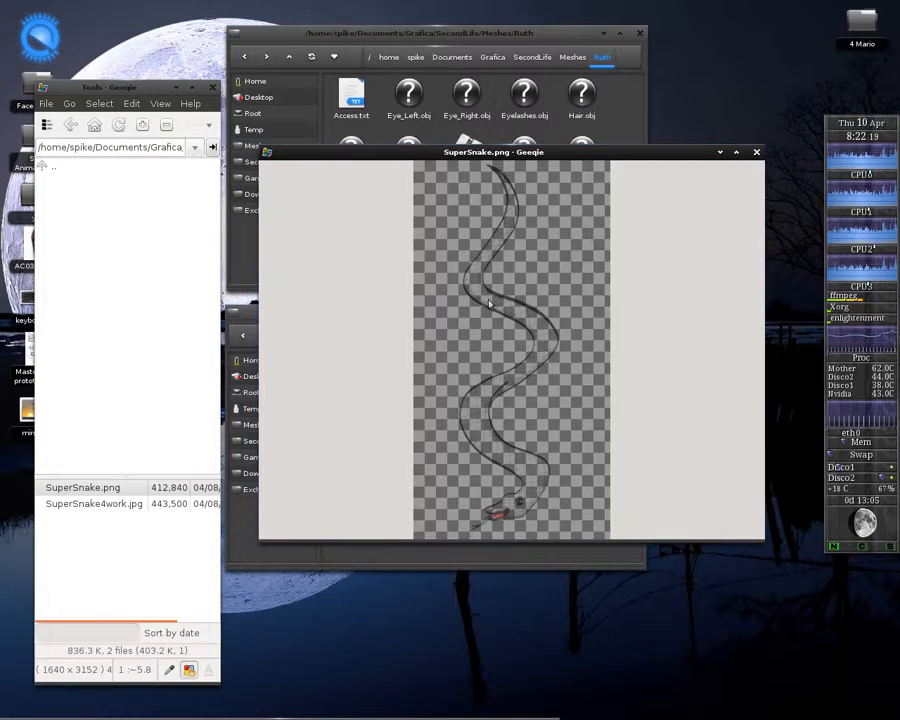
pyautogui.doubleClick(510, 340)
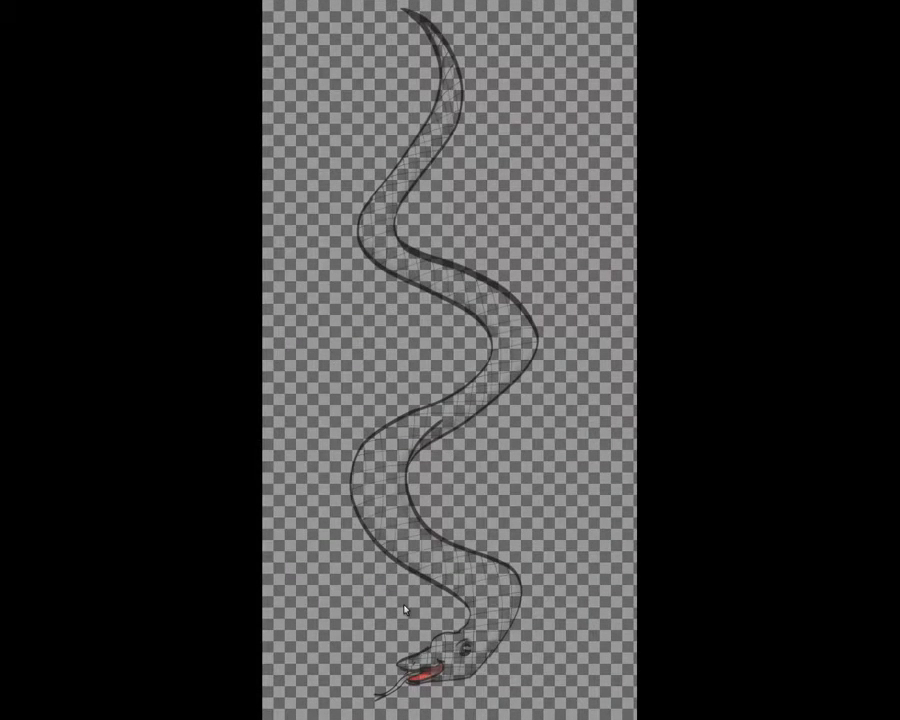
# - Examine the snake drawing at 1:1 zoom from its head up to its tail, and leave full-screen view
pyautogui.rightClick(382, 482)
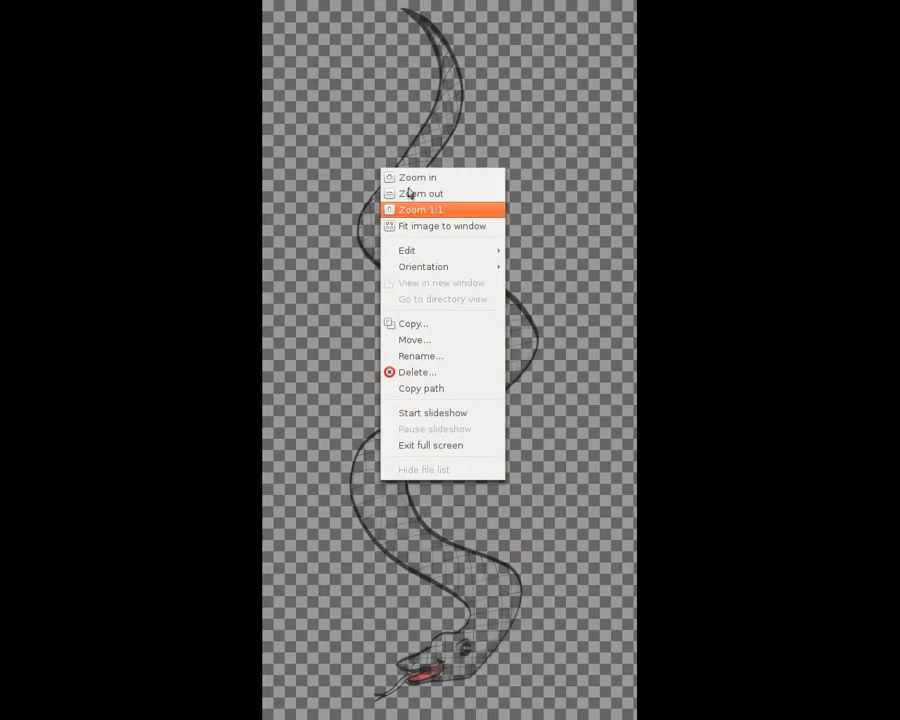
pyautogui.click(409, 209)
pyautogui.moveTo(394, 506); pyautogui.dragTo(418, 2)
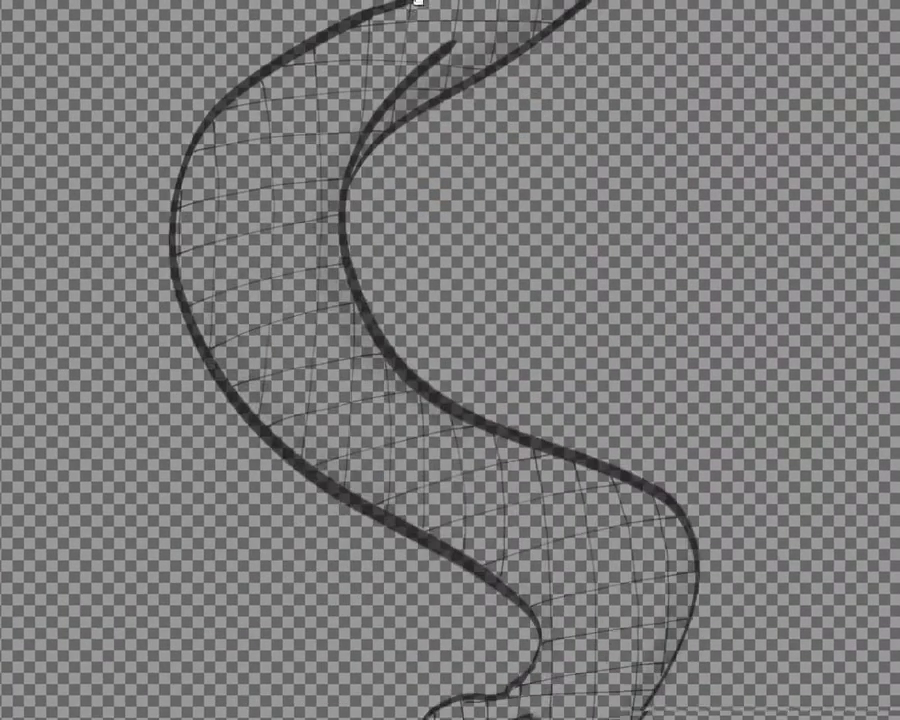
pyautogui.moveTo(444, 327); pyautogui.dragTo(434, 120)
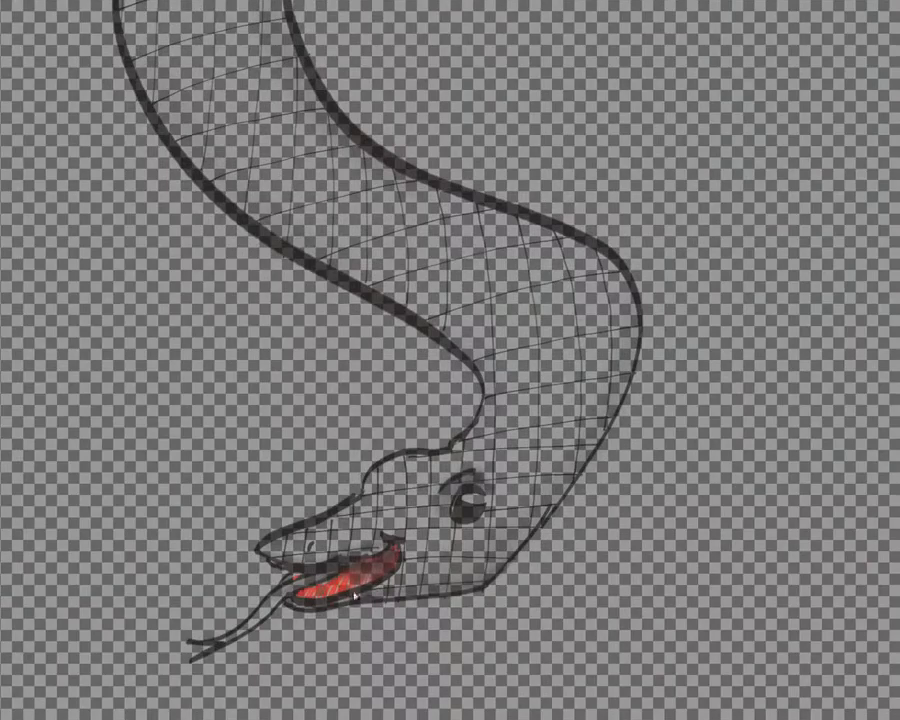
pyautogui.moveTo(319, 161); pyautogui.dragTo(398, 582)
pyautogui.moveTo(503, 186); pyautogui.dragTo(445, 671)
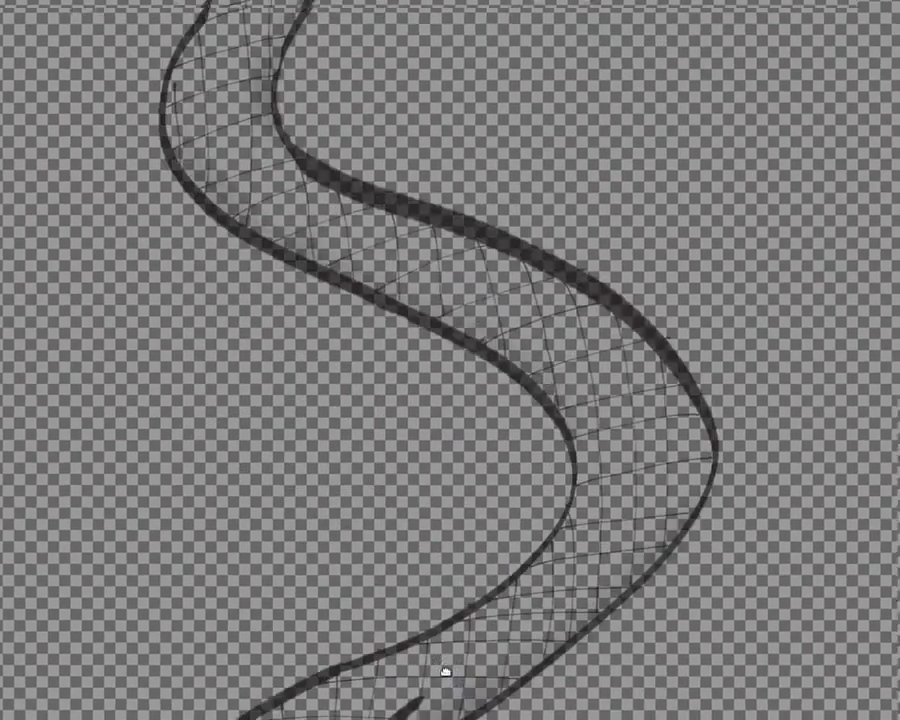
pyautogui.moveTo(490, 240); pyautogui.dragTo(494, 667)
pyautogui.press('Escape')
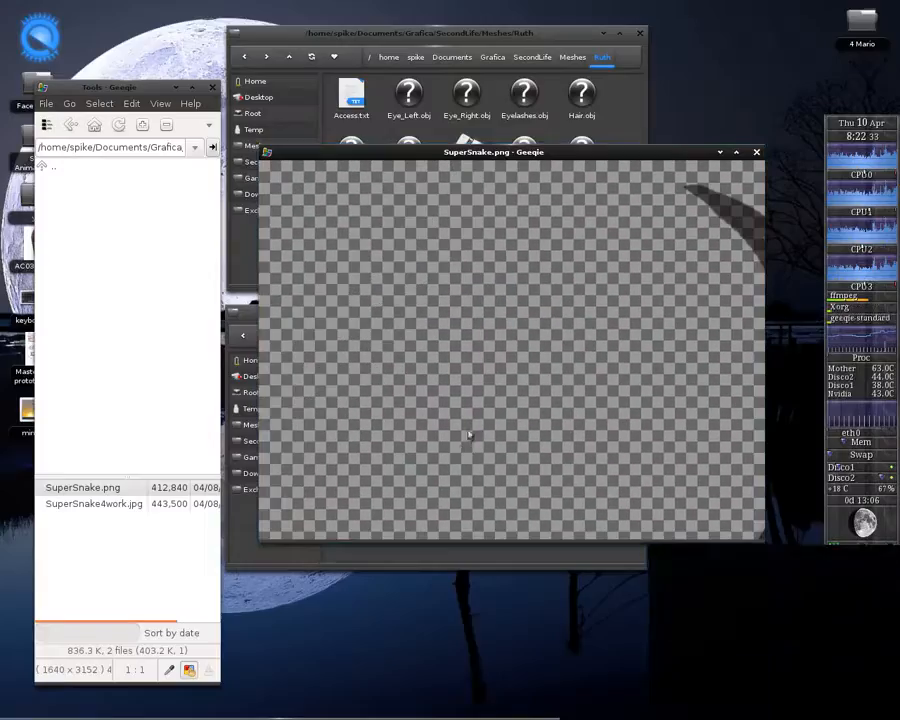
# - View the whole snake drawing fitted to its window, close the image viewer and switch back to the MyPaint canvas
pyautogui.rightClick(514, 319)
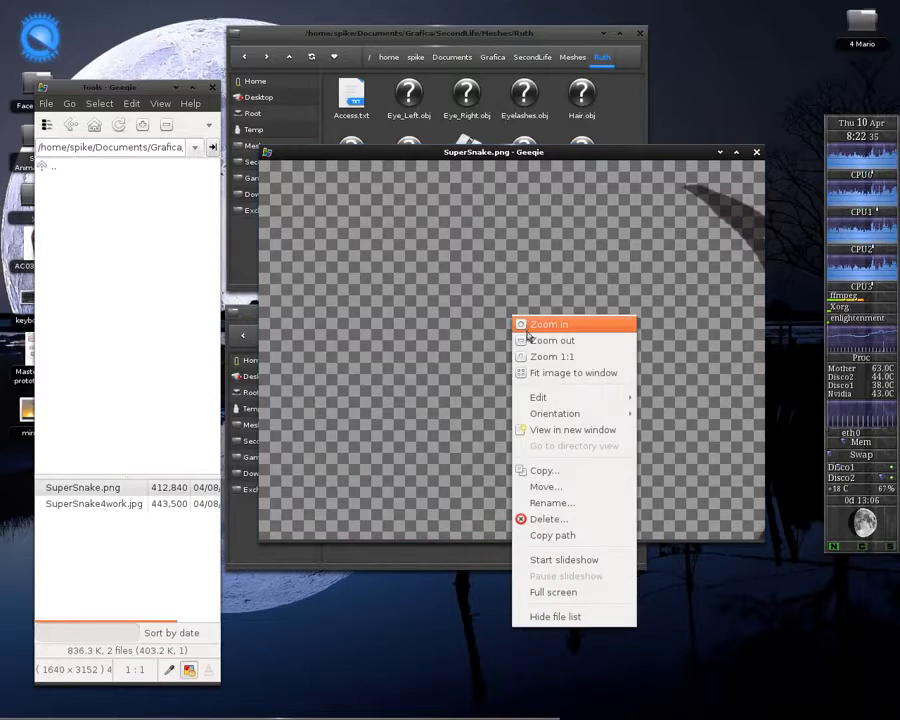
pyautogui.click(532, 372)
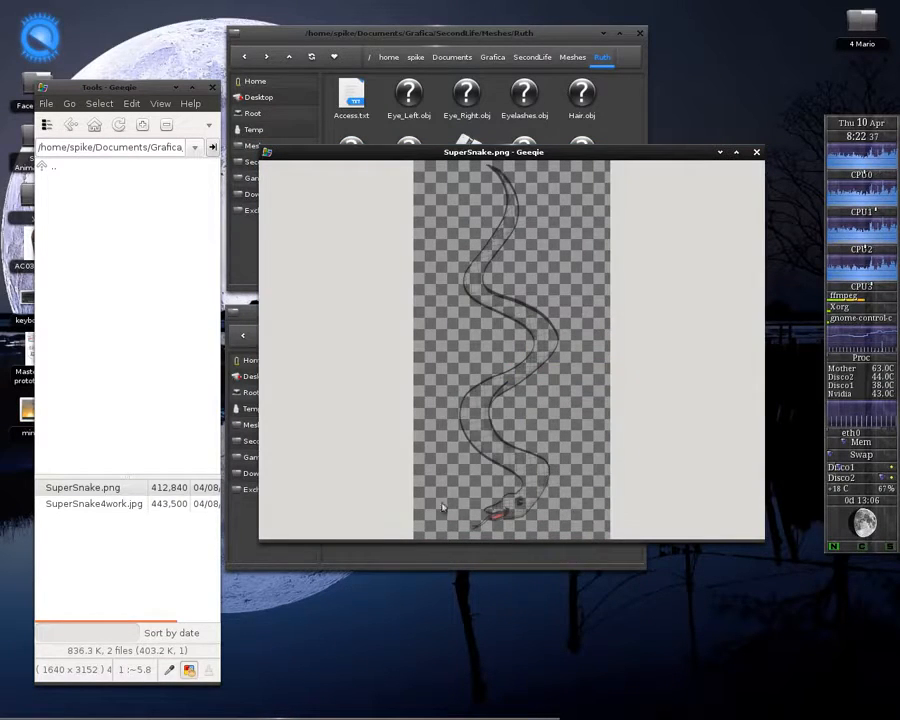
pyautogui.click(757, 153)
pyautogui.click(33, 697)
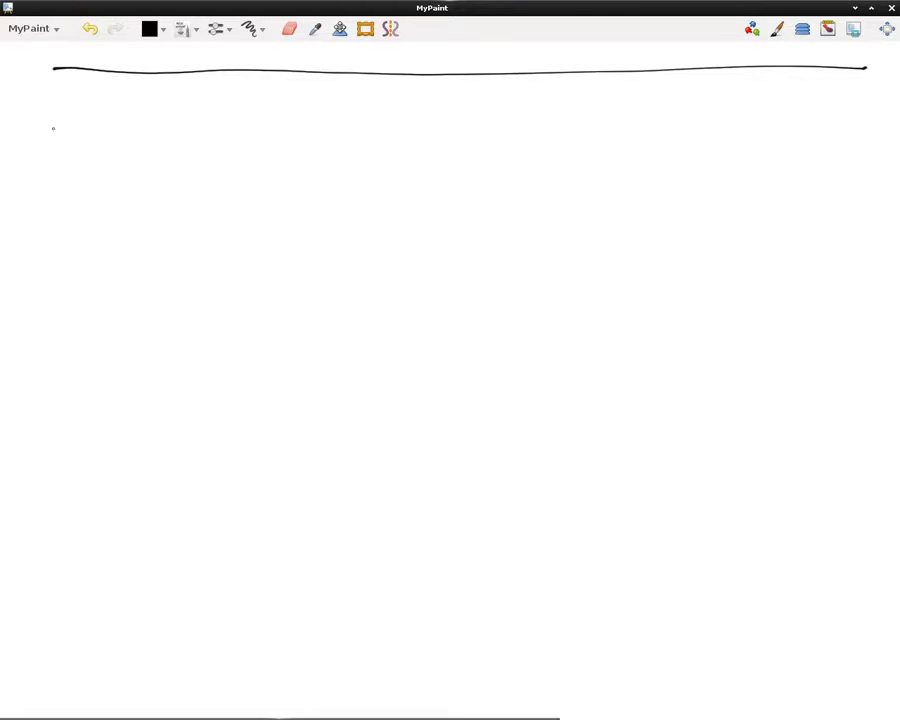
# - Handwrite the heading "1) Take a Ruth into BLENDER" beneath the horizontal divider line
pyautogui.moveTo(46, 110)
pyautogui.mouseDown()
pyautogui.moveTo(45, 131)
pyautogui.moveTo(62, 136)
pyautogui.mouseUp()
pyautogui.moveTo(96, 103); pyautogui.dragTo(95, 131)
pyautogui.moveTo(83, 103)
pyautogui.mouseDown()
pyautogui.moveTo(110, 102)
pyautogui.moveTo(127, 126)
pyautogui.mouseUp()
pyautogui.moveTo(137, 108)
pyautogui.mouseDown()
pyautogui.moveTo(138, 130)
pyautogui.moveTo(254, 126)
pyautogui.mouseUp()
pyautogui.moveTo(262, 104)
pyautogui.mouseDown()
pyautogui.moveTo(263, 127)
pyautogui.moveTo(272, 107)
pyautogui.moveTo(276, 128)
pyautogui.mouseUp()
pyautogui.moveTo(276, 118)
pyautogui.mouseDown()
pyautogui.moveTo(285, 128)
pyautogui.moveTo(338, 127)
pyautogui.mouseUp()
pyautogui.moveTo(331, 113)
pyautogui.mouseDown()
pyautogui.moveTo(378, 128)
pyautogui.moveTo(425, 128)
pyautogui.mouseUp()
pyautogui.moveTo(415, 122); pyautogui.dragTo(430, 127)
pyautogui.moveTo(430, 115)
pyautogui.mouseDown()
pyautogui.moveTo(442, 126)
pyautogui.moveTo(445, 111)
pyautogui.mouseUp()
pyautogui.moveTo(451, 112); pyautogui.dragTo(452, 125)
pyautogui.moveTo(450, 112)
pyautogui.mouseDown()
pyautogui.moveTo(460, 117)
pyautogui.moveTo(453, 126)
pyautogui.mouseUp()
pyautogui.moveTo(480, 114)
pyautogui.mouseDown()
pyautogui.moveTo(480, 127)
pyautogui.moveTo(478, 120)
pyautogui.moveTo(490, 127)
pyautogui.mouseUp()
pyautogui.moveTo(490, 114); pyautogui.dragTo(503, 127)
pyautogui.click(510, 122)
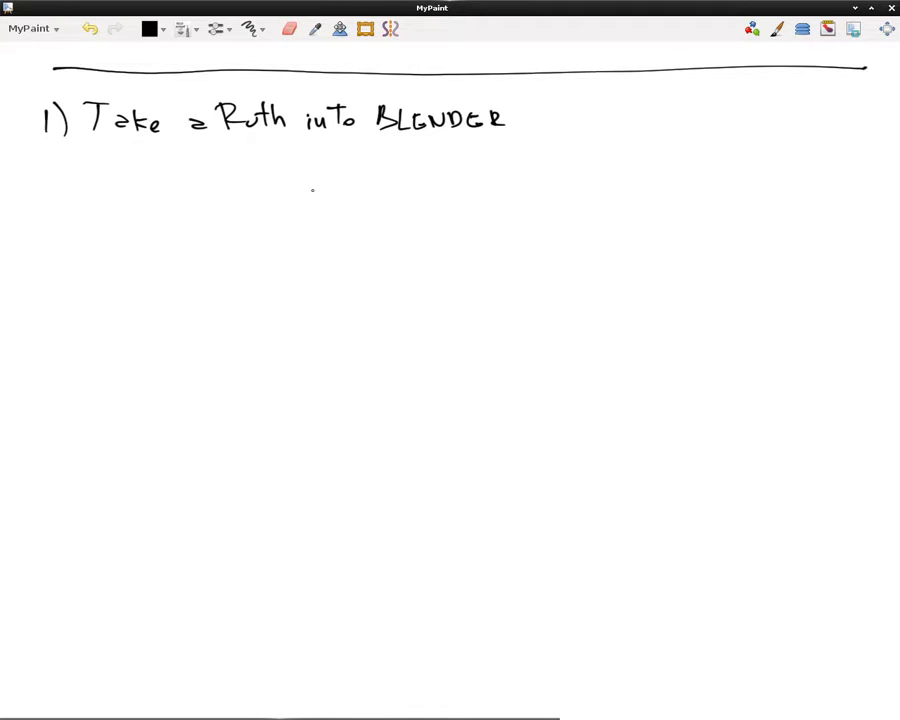
# - Draw a branch arrow under the heading and handwrite the first option "1) Avastar ($20 ±)" next to it
pyautogui.moveTo(188, 155)
pyautogui.mouseDown()
pyautogui.moveTo(210, 180)
pyautogui.moveTo(251, 181)
pyautogui.mouseUp()
pyautogui.moveTo(276, 160)
pyautogui.mouseDown()
pyautogui.moveTo(266, 188)
pyautogui.moveTo(288, 188)
pyautogui.mouseUp()
pyautogui.moveTo(268, 178)
pyautogui.mouseDown()
pyautogui.moveTo(303, 172)
pyautogui.moveTo(320, 187)
pyautogui.moveTo(342, 186)
pyautogui.mouseUp()
pyautogui.moveTo(336, 176)
pyautogui.mouseDown()
pyautogui.moveTo(358, 185)
pyautogui.moveTo(378, 177)
pyautogui.mouseUp()
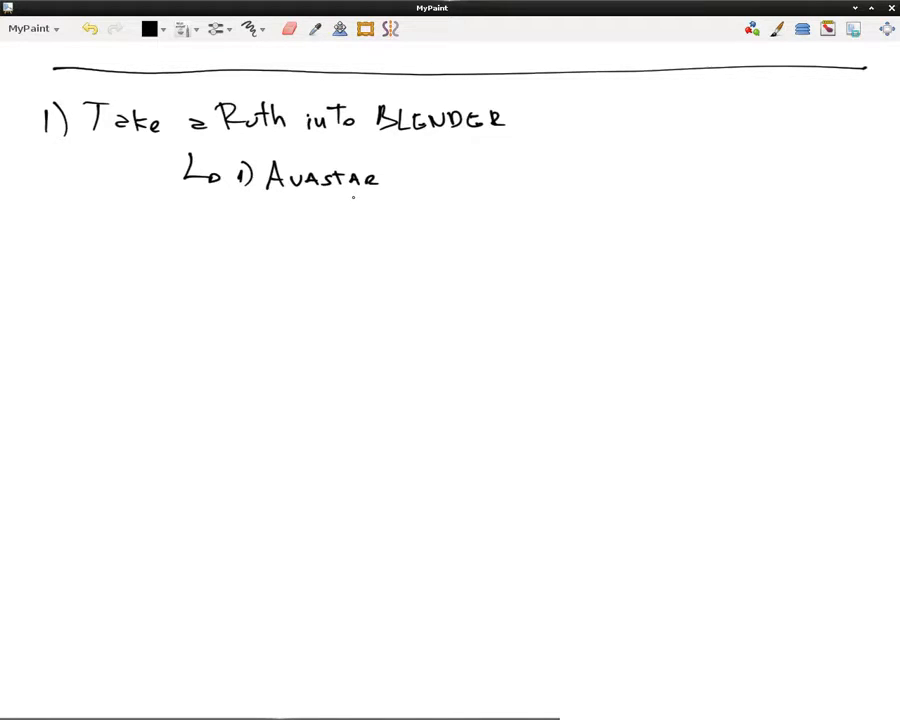
pyautogui.moveTo(401, 163)
pyautogui.mouseDown()
pyautogui.moveTo(396, 200)
pyautogui.moveTo(454, 188)
pyautogui.mouseUp()
pyautogui.moveTo(468, 173)
pyautogui.mouseDown()
pyautogui.moveTo(466, 180)
pyautogui.moveTo(497, 175)
pyautogui.mouseUp()
pyautogui.moveTo(489, 167); pyautogui.dragTo(498, 187)
pyautogui.moveTo(509, 152); pyautogui.dragTo(511, 204)
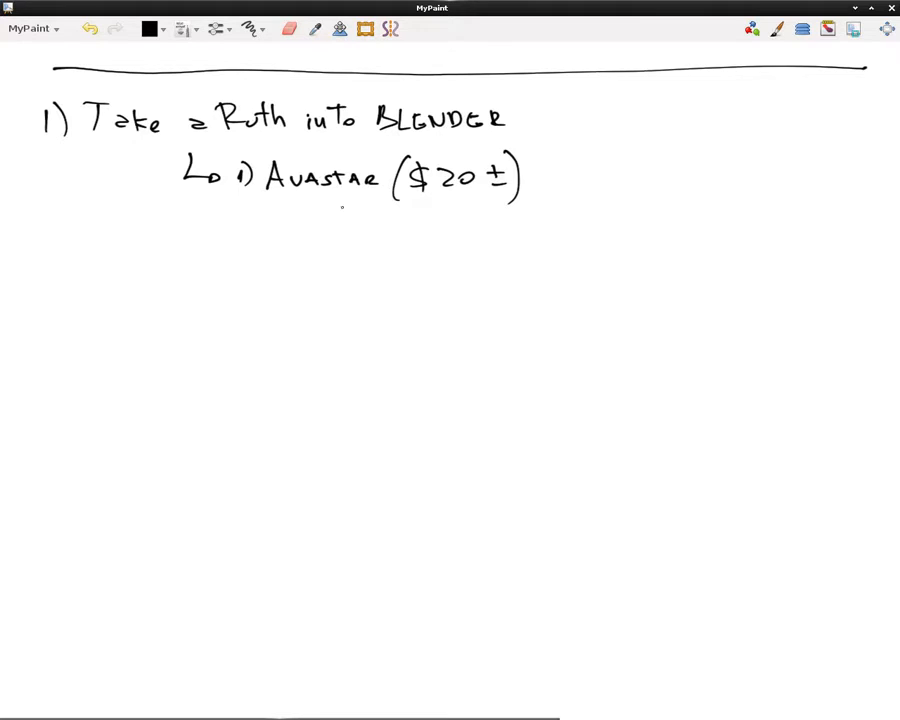
# - Extend the branch to a second option reading "2) Phoenix 1.5 ish" with an arrow to ".OBJ"
pyautogui.moveTo(191, 155)
pyautogui.mouseDown()
pyautogui.moveTo(185, 234)
pyautogui.moveTo(257, 238)
pyautogui.mouseUp()
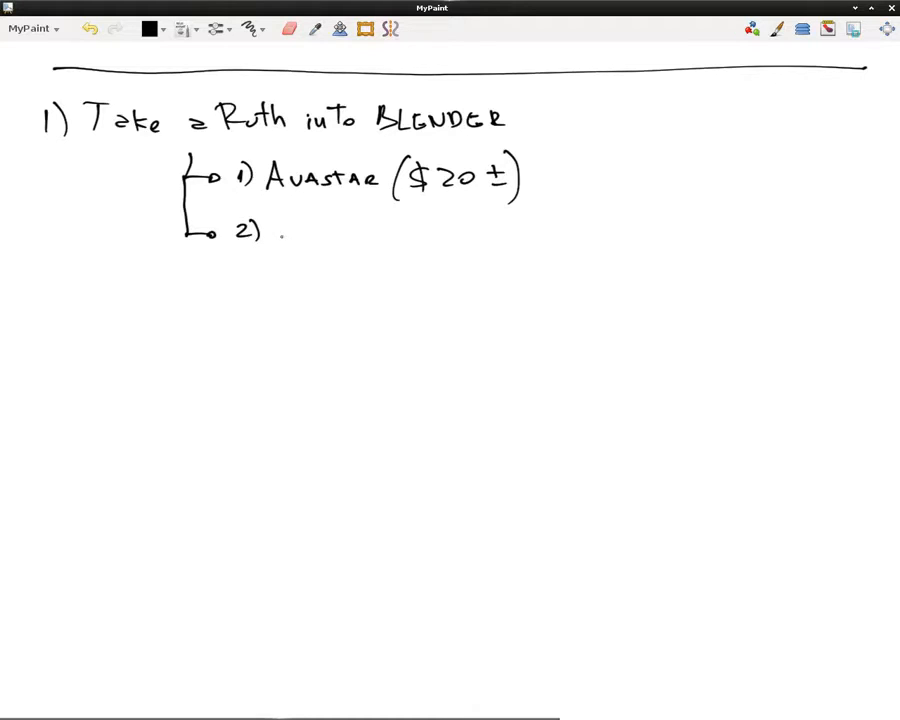
pyautogui.moveTo(282, 224)
pyautogui.mouseDown()
pyautogui.moveTo(284, 241)
pyautogui.moveTo(284, 233)
pyautogui.moveTo(333, 240)
pyautogui.mouseUp()
pyautogui.moveTo(336, 240); pyautogui.dragTo(376, 241)
pyautogui.moveTo(375, 229)
pyautogui.mouseDown()
pyautogui.moveTo(364, 241)
pyautogui.moveTo(437, 232)
pyautogui.moveTo(431, 240)
pyautogui.mouseUp()
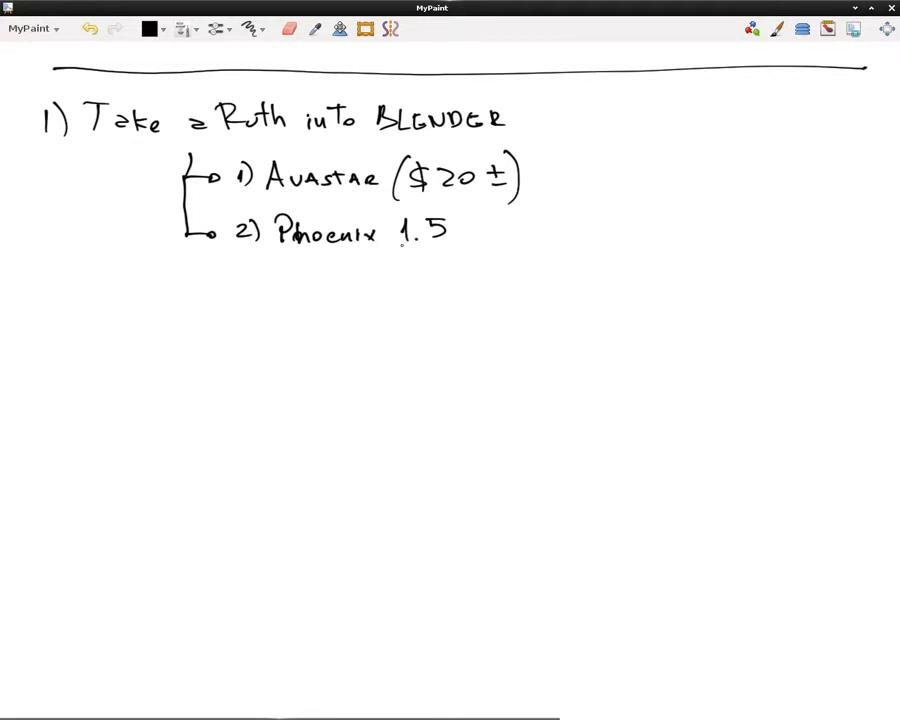
pyautogui.moveTo(461, 231); pyautogui.dragTo(466, 240)
pyautogui.moveTo(476, 224); pyautogui.dragTo(483, 240)
pyautogui.click(421, 237)
pyautogui.moveTo(512, 232); pyautogui.dragTo(614, 236)
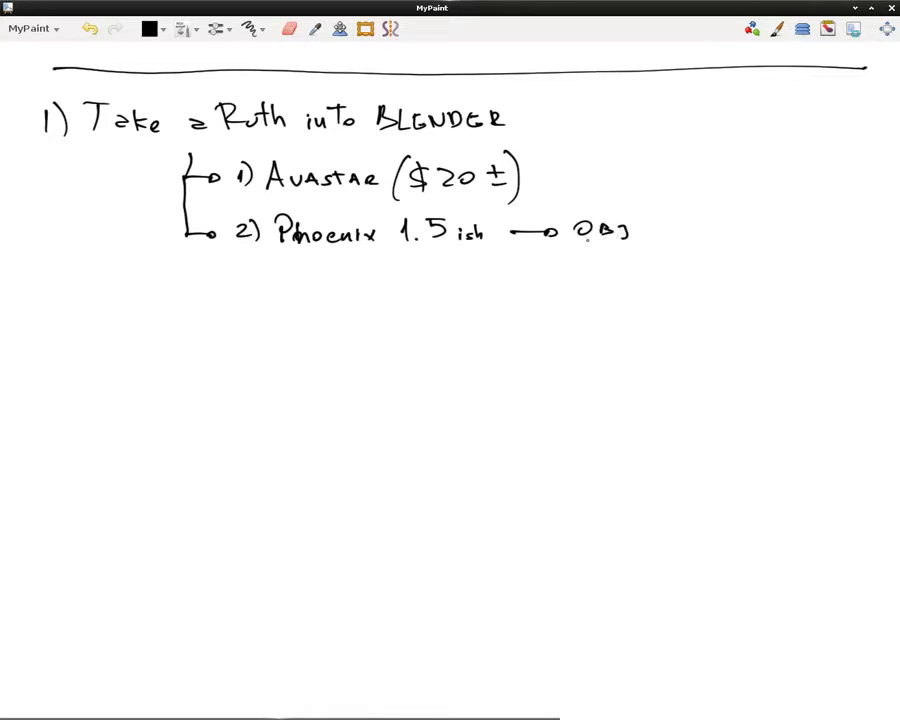
pyautogui.click(569, 237)
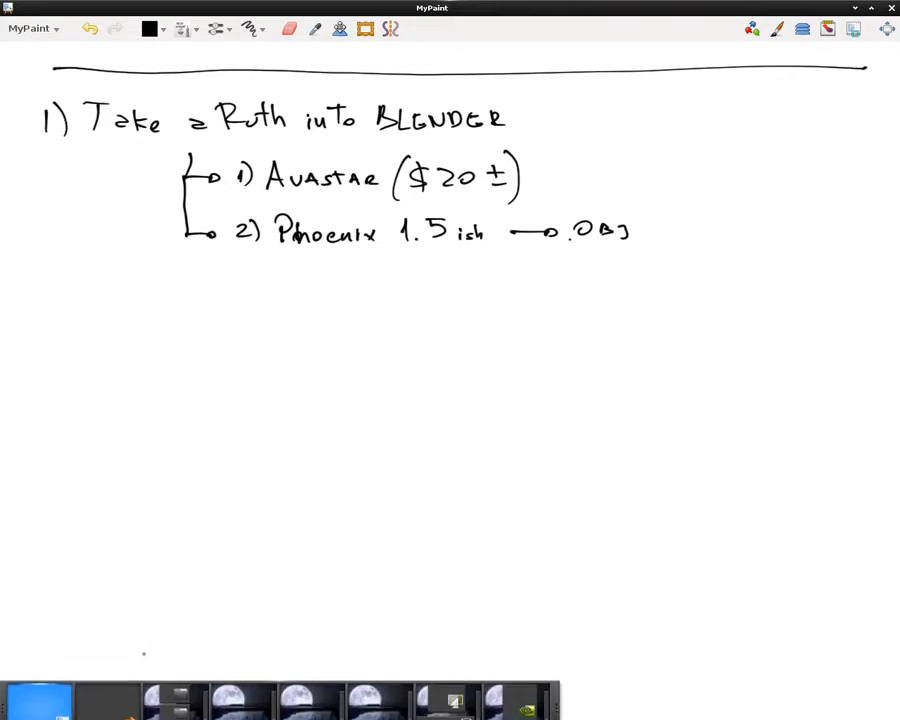
# - Switch to the file manager's desktop and go through the exported OBJ body parts in the Ruth folder, from Eye_Left.obj to UpperBody.obj
pyautogui.click(193, 697)
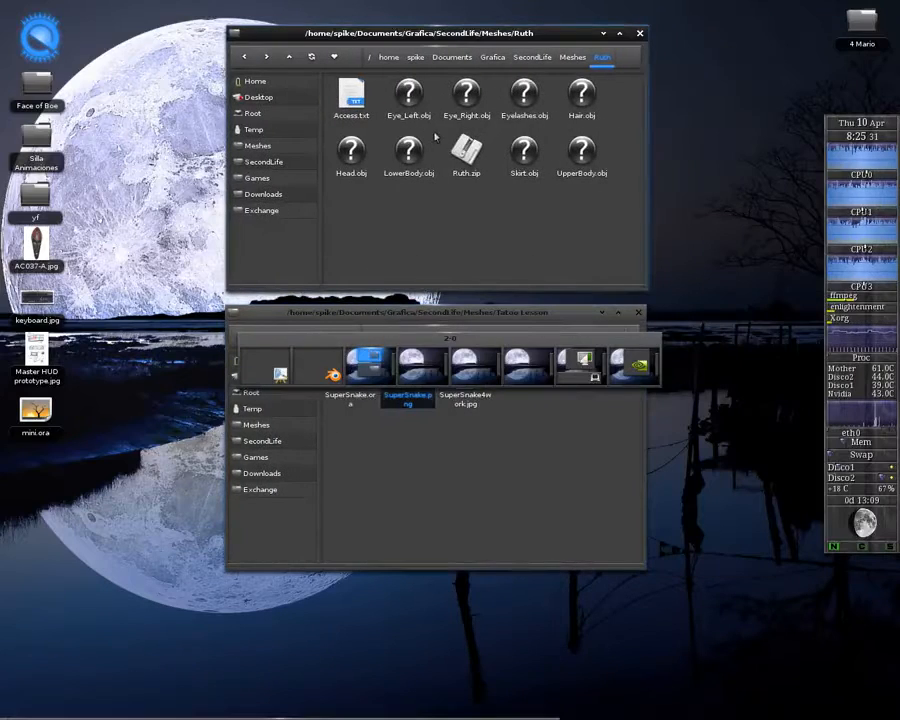
pyautogui.click(412, 95)
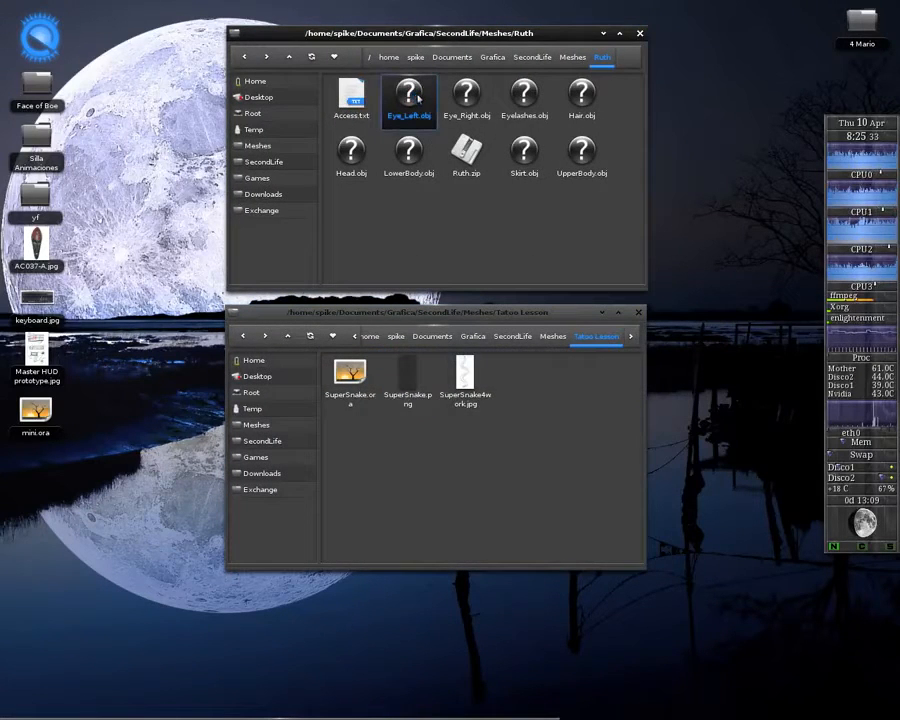
pyautogui.press('Right')
pyautogui.press('Right')
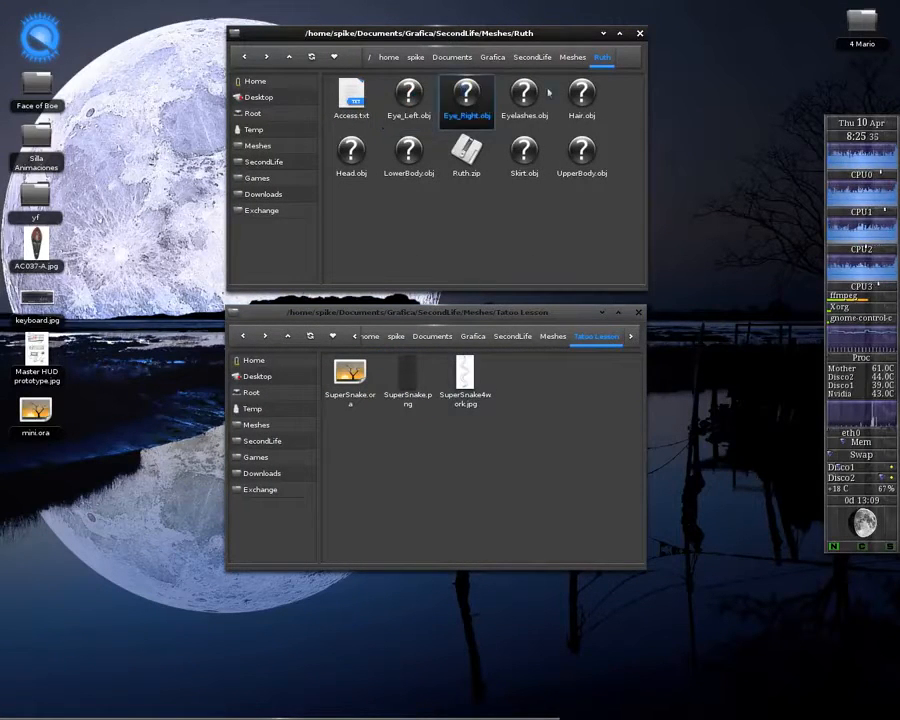
pyautogui.press('Right')
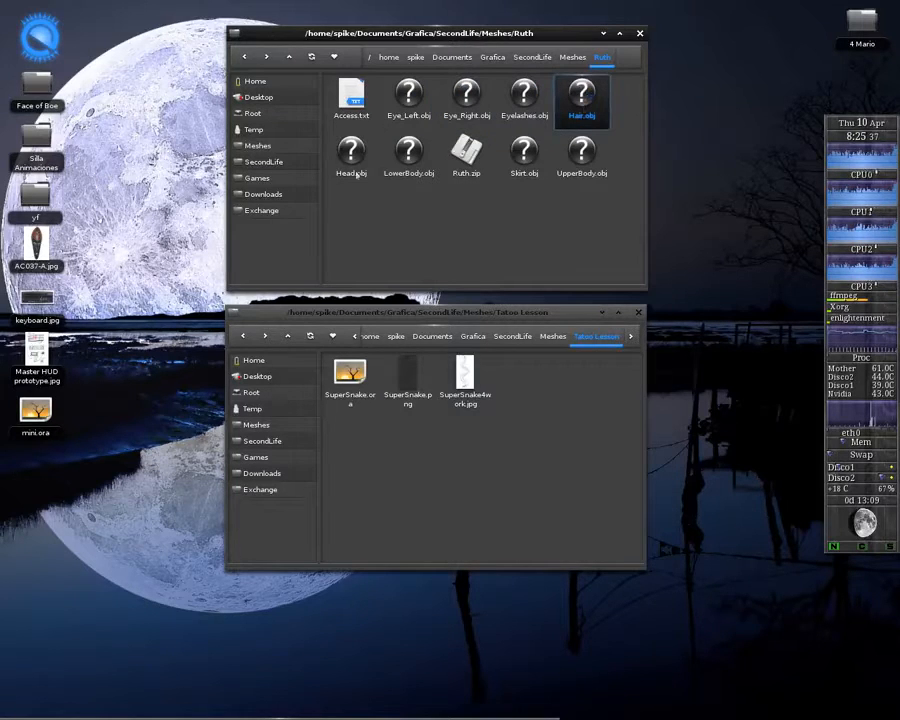
pyautogui.click(352, 158)
pyautogui.click(401, 170)
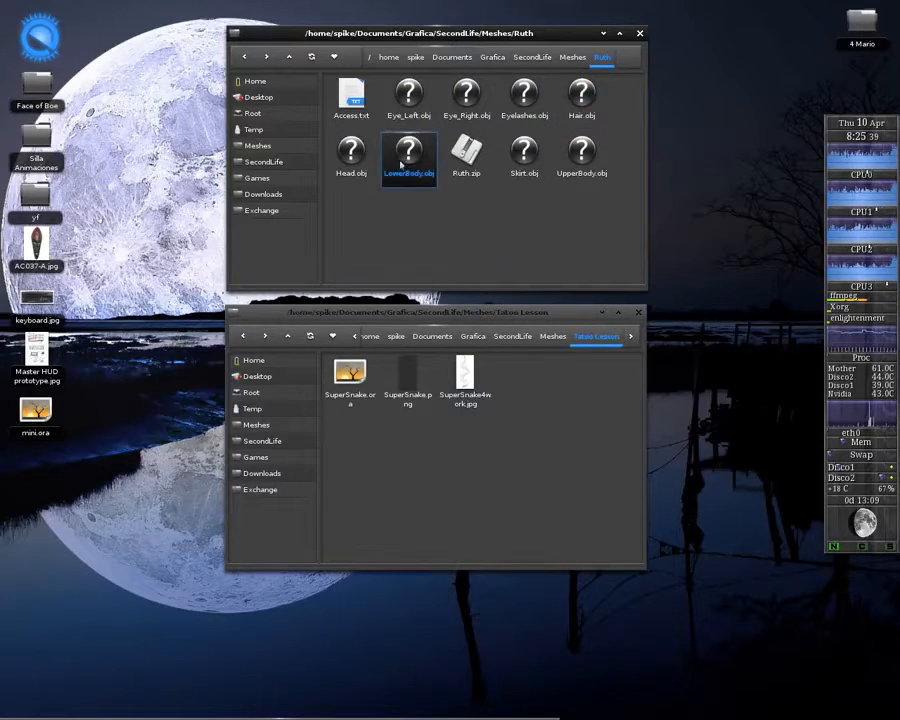
pyautogui.click(545, 157)
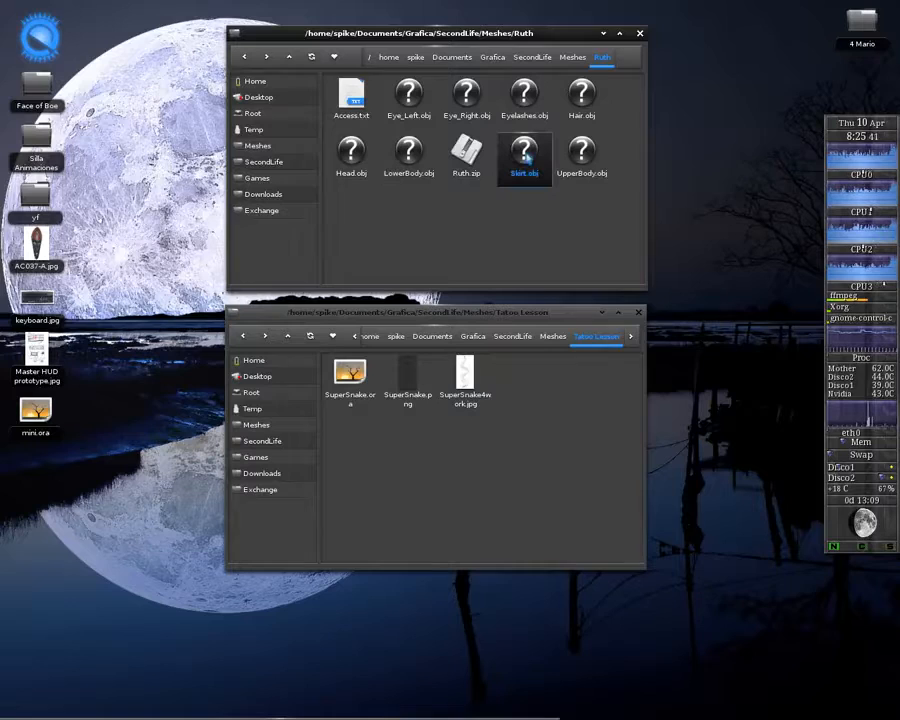
pyautogui.click(582, 155)
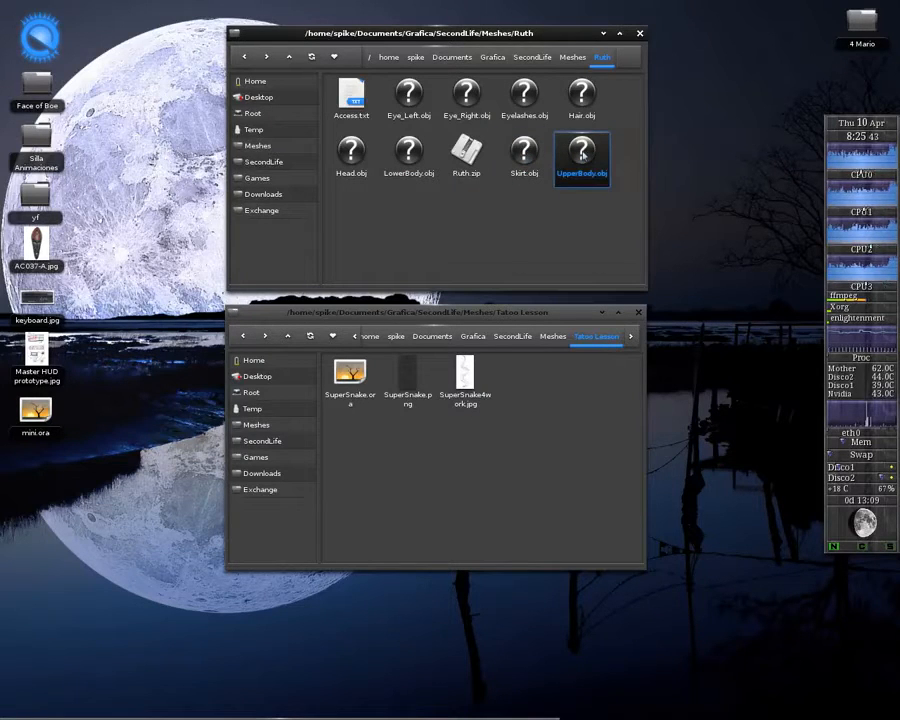
# - Switch back to MyPaint and draw a stick figure with outstretched arms beside the two options
pyautogui.moveTo(400, 718)
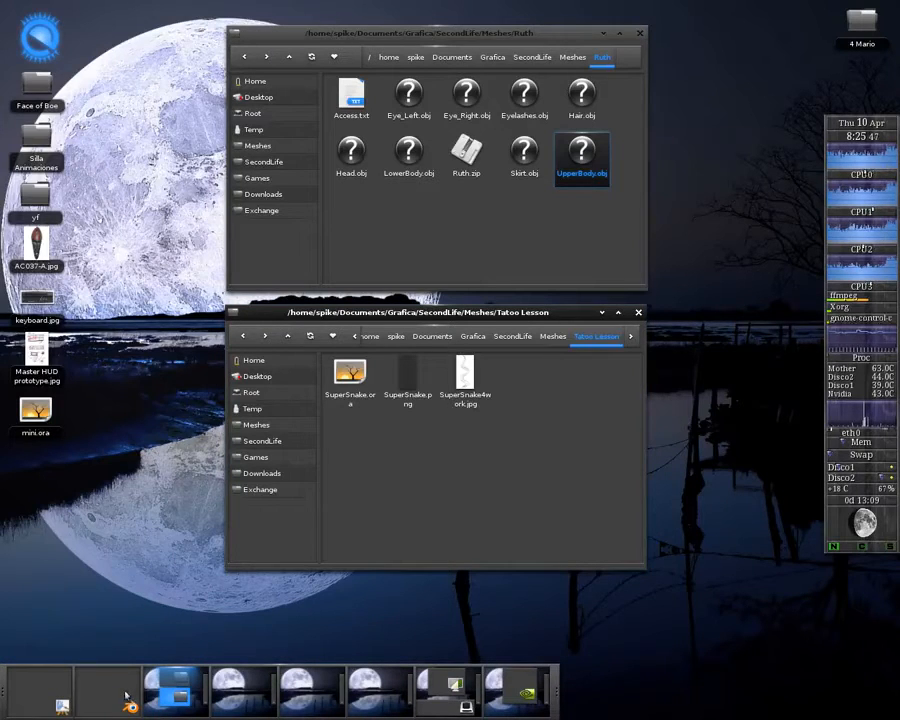
pyautogui.click(41, 684)
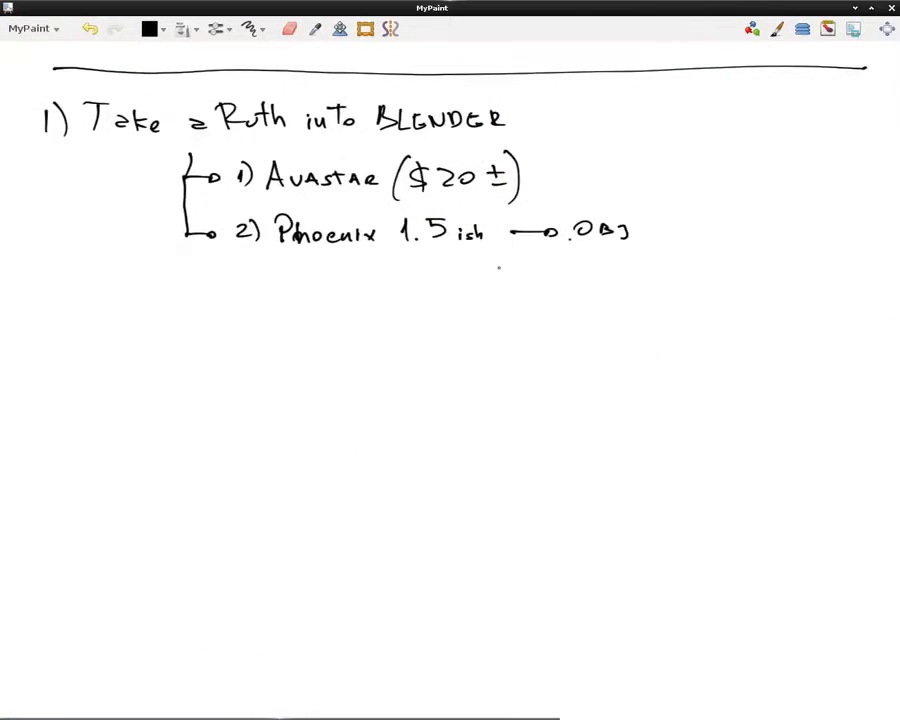
pyautogui.moveTo(714, 177)
pyautogui.mouseDown()
pyautogui.moveTo(708, 194)
pyautogui.moveTo(724, 176)
pyautogui.moveTo(727, 245)
pyautogui.moveTo(712, 280)
pyautogui.moveTo(735, 281)
pyautogui.mouseUp()
pyautogui.moveTo(693, 216); pyautogui.dragTo(781, 209)
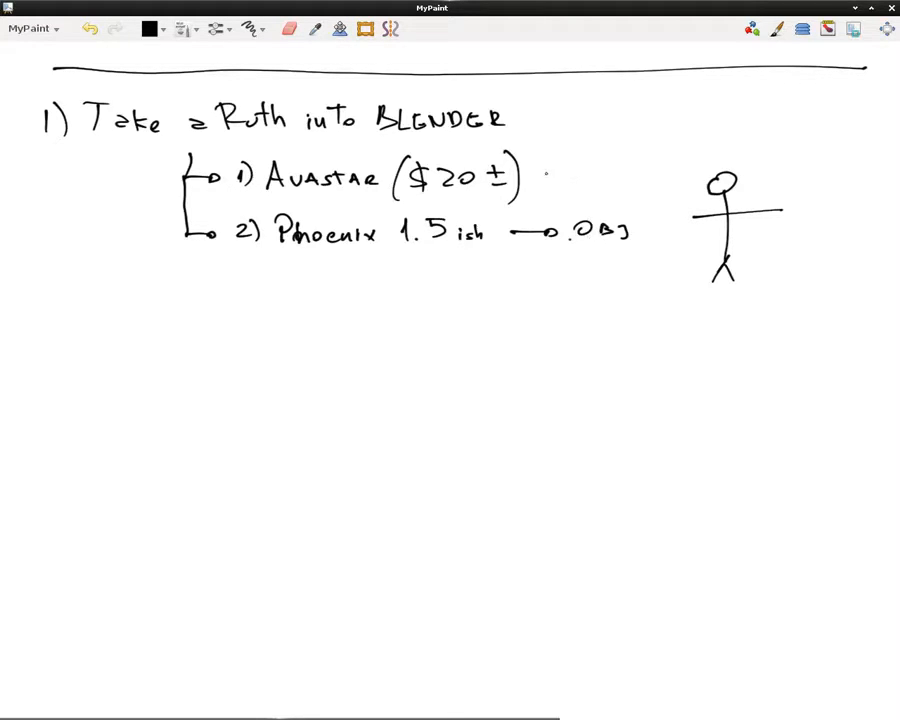
# - Add an arrow to ".XML" after the Avastar option
pyautogui.moveTo(546, 175)
pyautogui.mouseDown()
pyautogui.moveTo(593, 183)
pyautogui.moveTo(580, 183)
pyautogui.mouseUp()
pyautogui.moveTo(603, 186)
pyautogui.mouseDown()
pyautogui.moveTo(615, 172)
pyautogui.moveTo(625, 186)
pyautogui.mouseUp()
pyautogui.moveTo(630, 170); pyautogui.dragTo(646, 186)
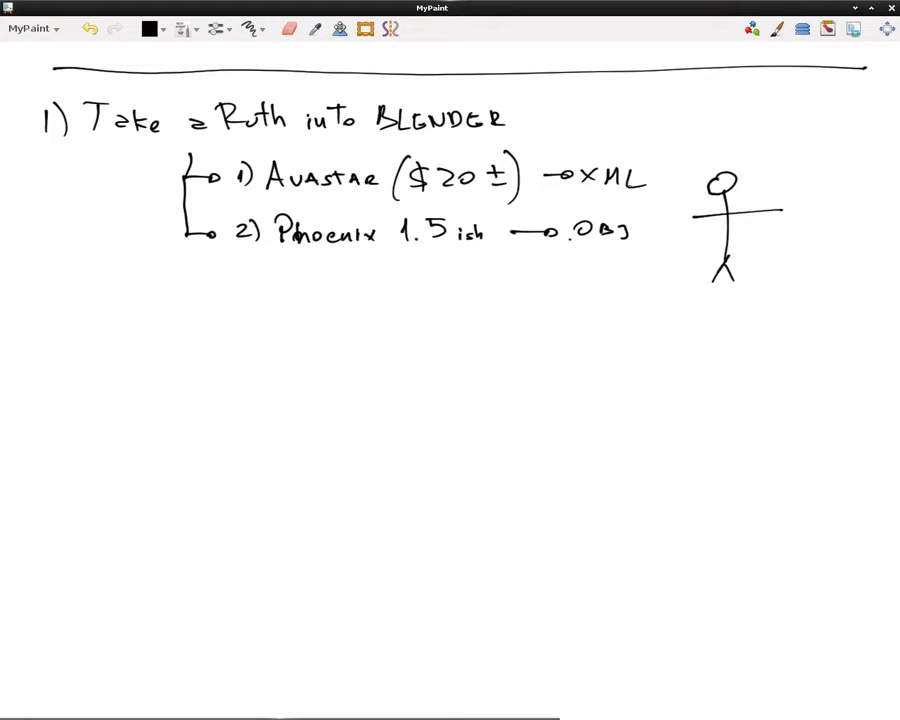
pyautogui.click(573, 186)
# - Draw a wide curly brace under both options and the stick figure, and handwrite "BLENDER" below it
pyautogui.moveTo(210, 274)
pyautogui.mouseDown()
pyautogui.moveTo(498, 308)
pyautogui.moveTo(815, 281)
pyautogui.mouseUp()
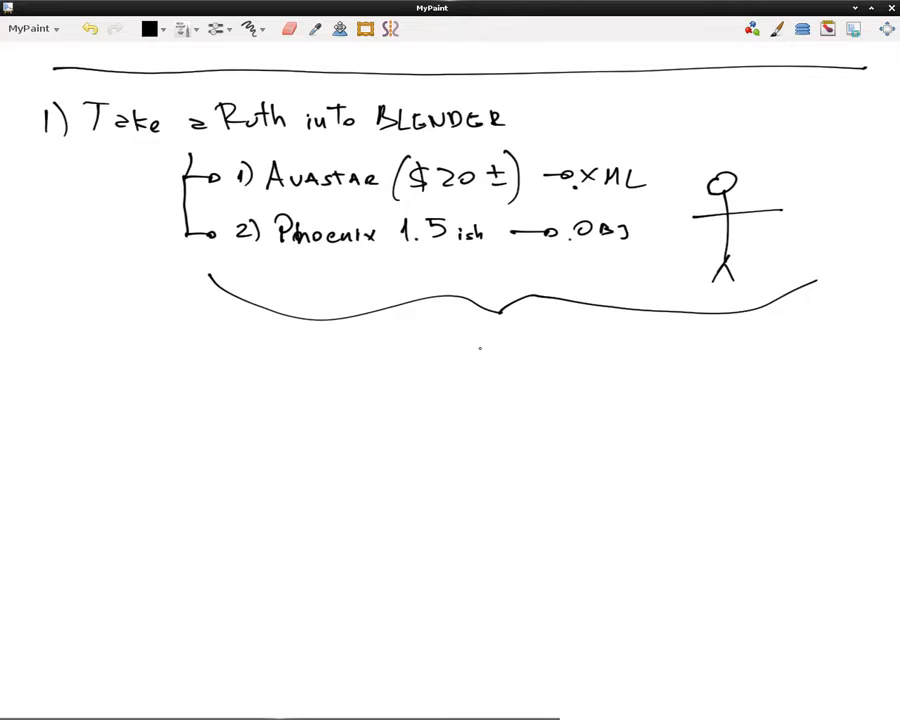
pyautogui.moveTo(464, 337); pyautogui.dragTo(461, 352)
pyautogui.moveTo(488, 339)
pyautogui.mouseDown()
pyautogui.moveTo(499, 356)
pyautogui.moveTo(533, 340)
pyautogui.moveTo(546, 352)
pyautogui.moveTo(571, 340)
pyautogui.moveTo(583, 351)
pyautogui.mouseUp()
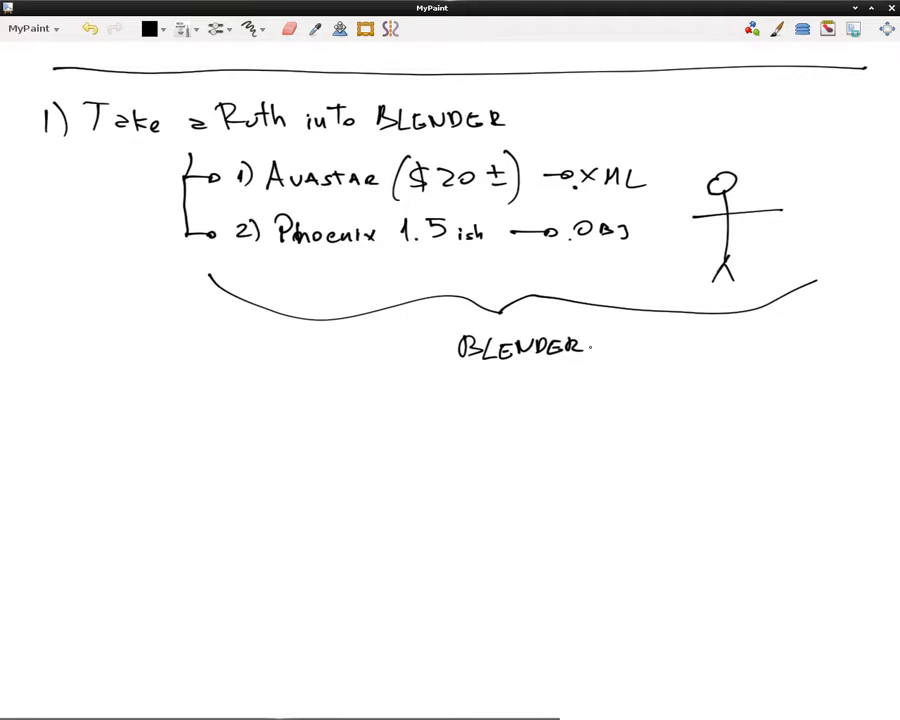
# - Switch to Blender, show the 3D view's properties sidebar and collapse its open sections above Screencast Keys
pyautogui.moveTo(112, 716)
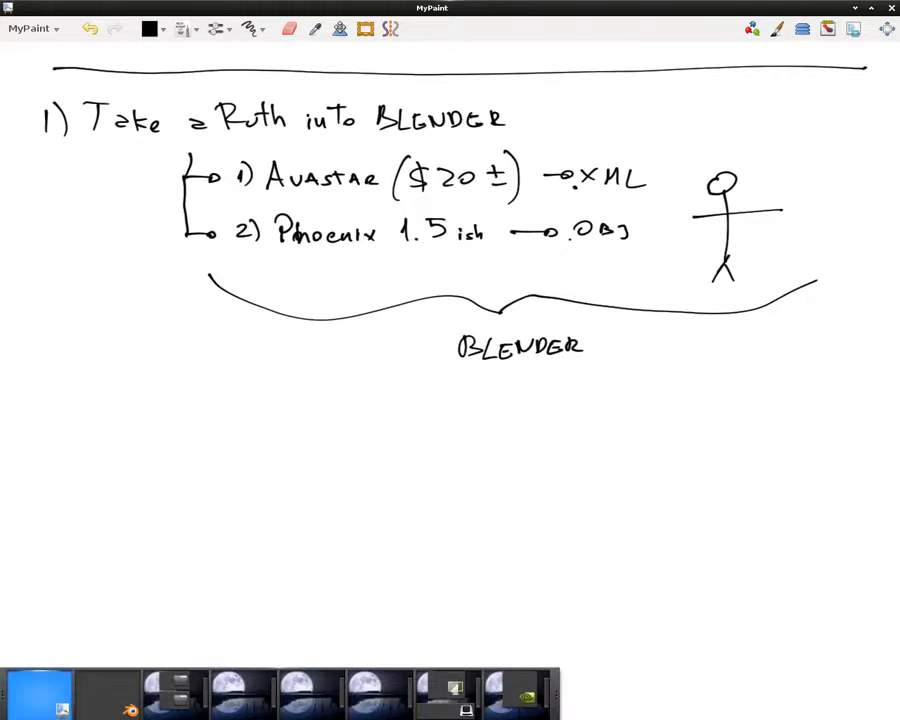
pyautogui.click(82, 710)
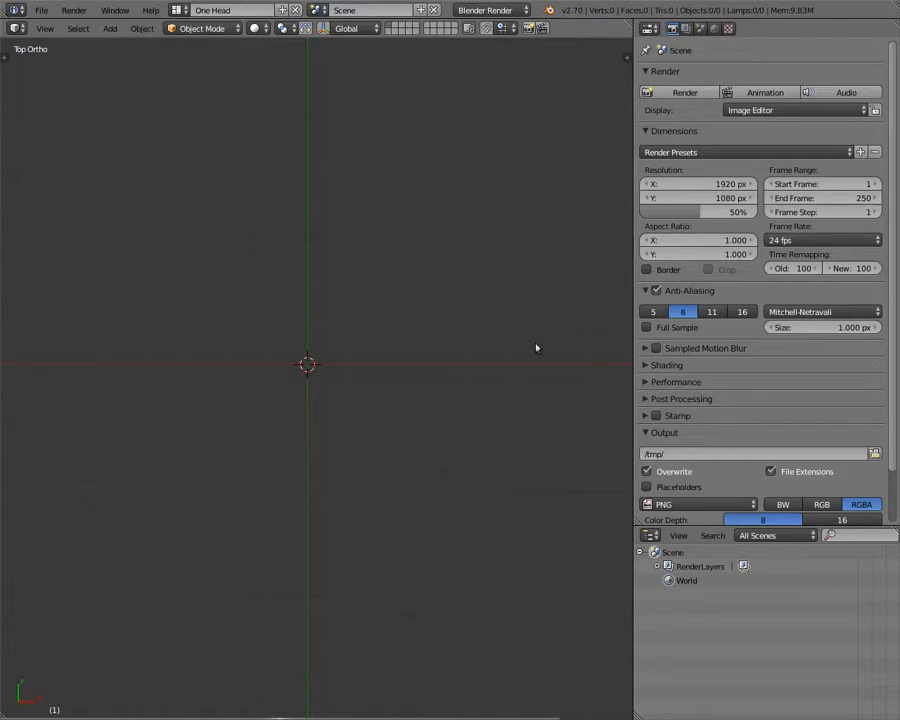
pyautogui.press('n')
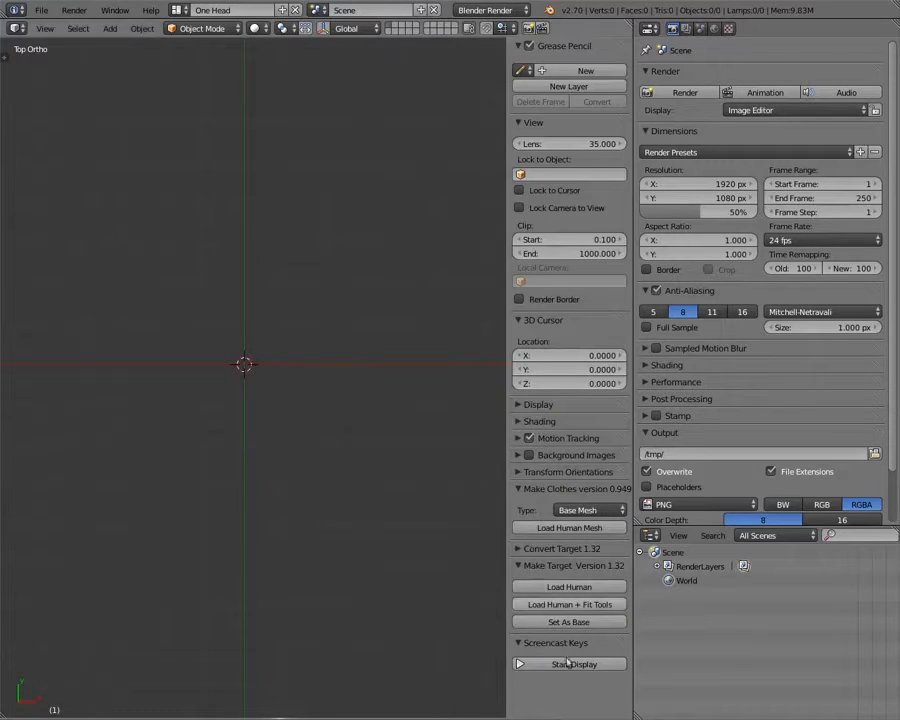
pyautogui.click(530, 122)
pyautogui.click(519, 46)
pyautogui.click(520, 80)
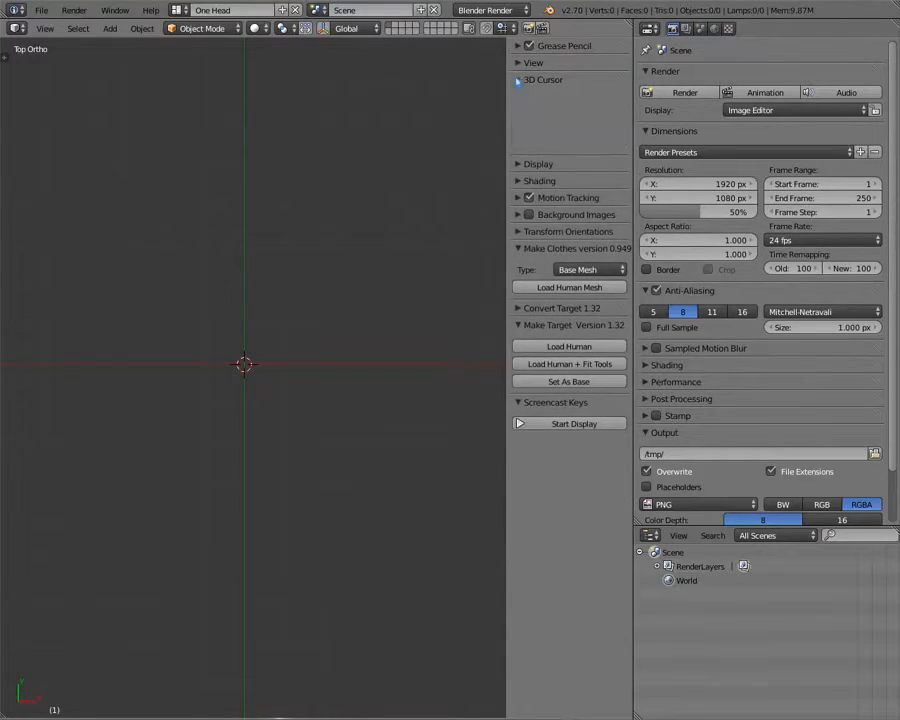
pyautogui.click(519, 181)
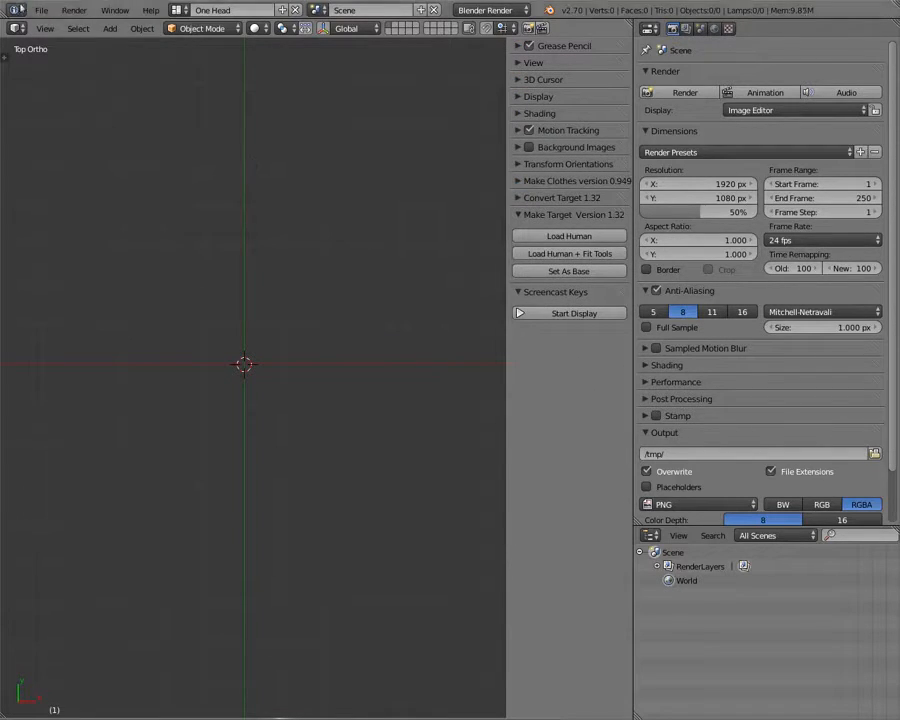
pyautogui.click(520, 214)
# - Start the Screencast Keys display with a text size of 32, and hide the properties sidebar
pyautogui.click(557, 253)
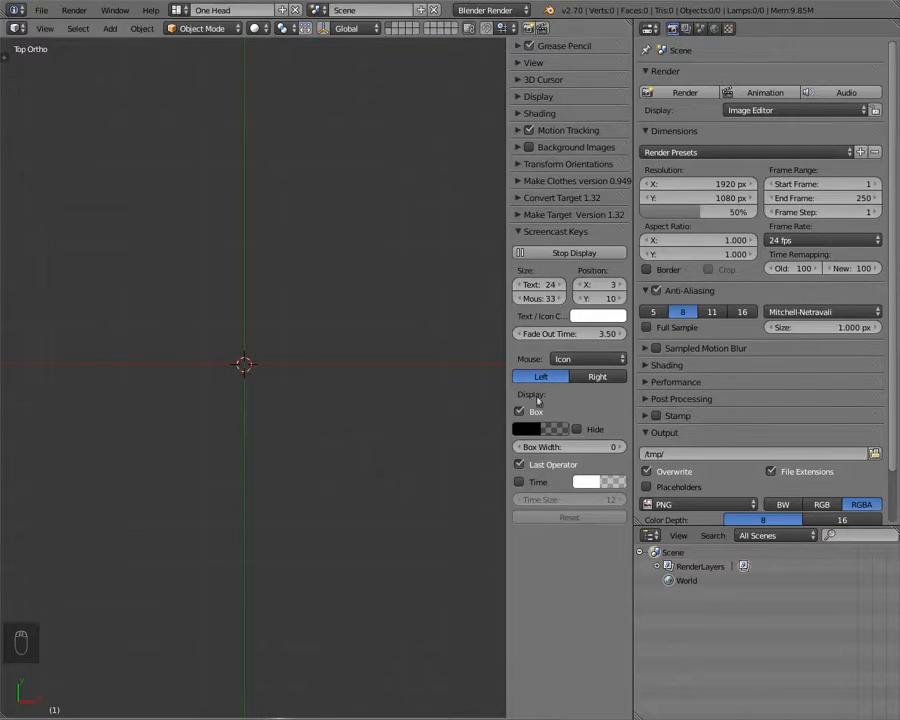
pyautogui.click(549, 287)
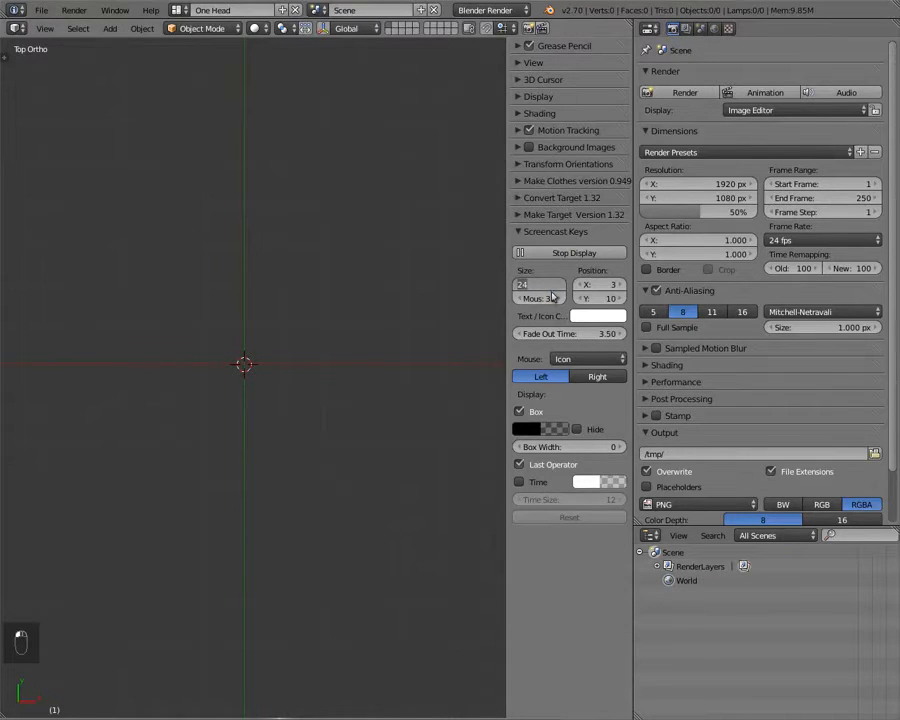
pyautogui.write('32')
pyautogui.press('Return')
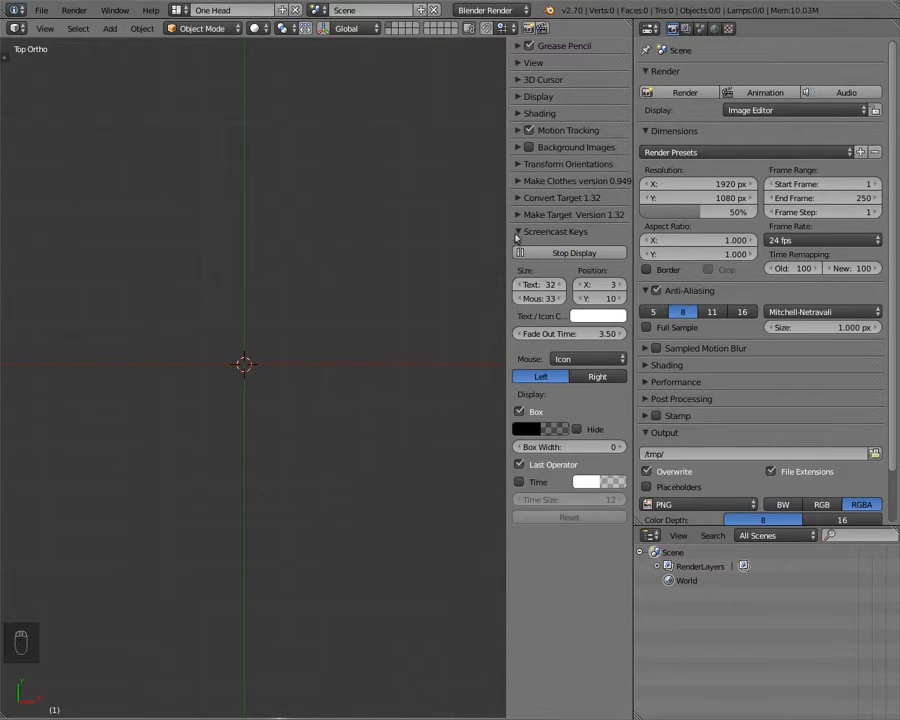
pyautogui.click(518, 234)
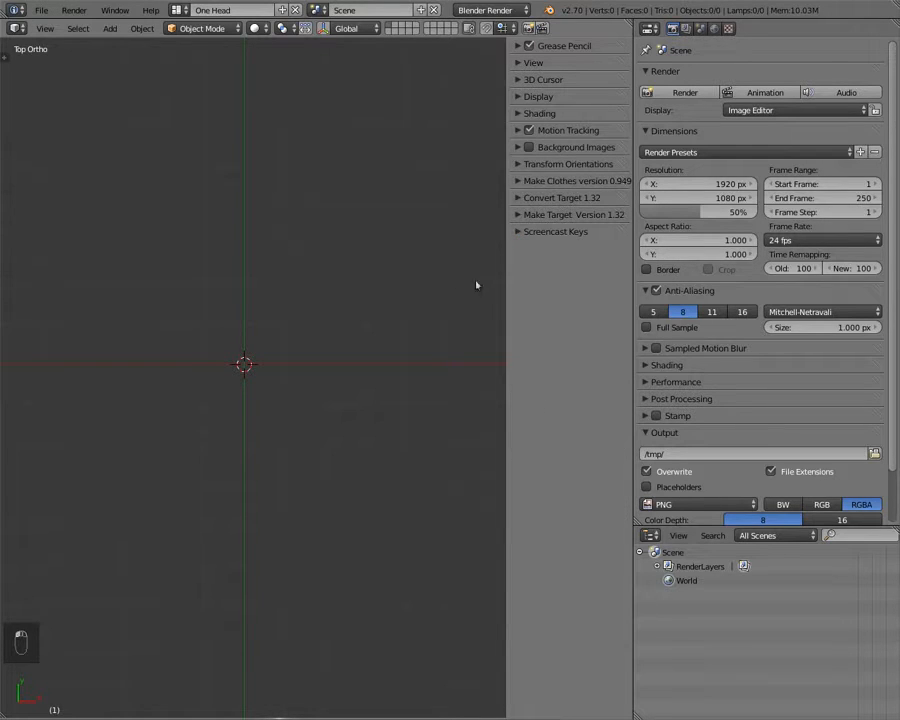
pyautogui.press('n')
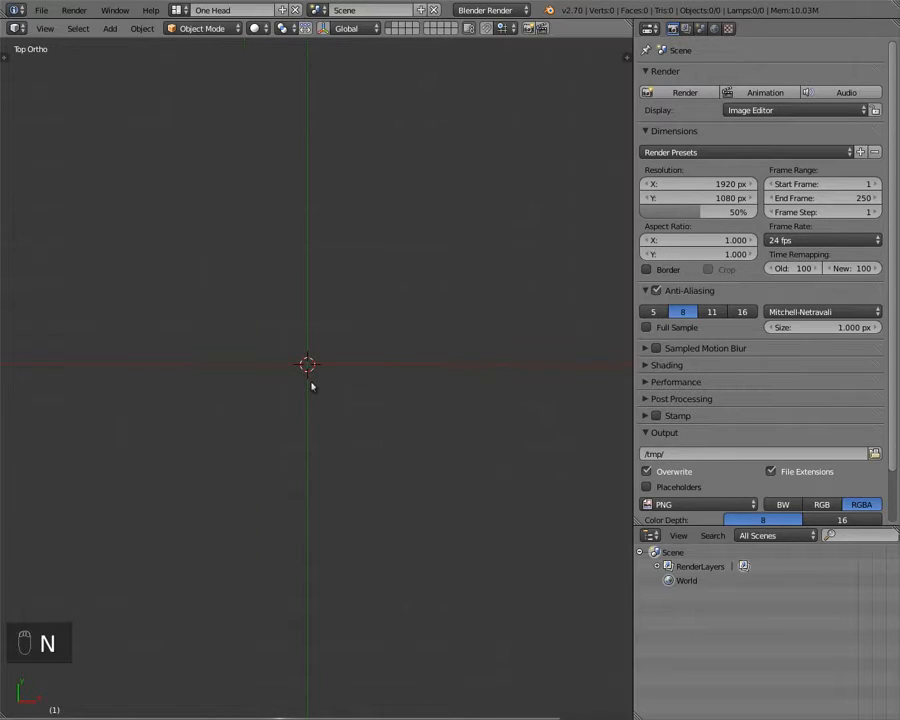
# - Test the on-screen key display by repeatedly toggling the selection of everything and orbiting the empty scene
pyautogui.press('a')
pyautogui.press('a')
pyautogui.press('a')
pyautogui.press('a')
pyautogui.press('a')
pyautogui.press('a')
pyautogui.press('a')
pyautogui.press('a')
pyautogui.press('a')
pyautogui.press('a')
pyautogui.press('a')
pyautogui.press('a')
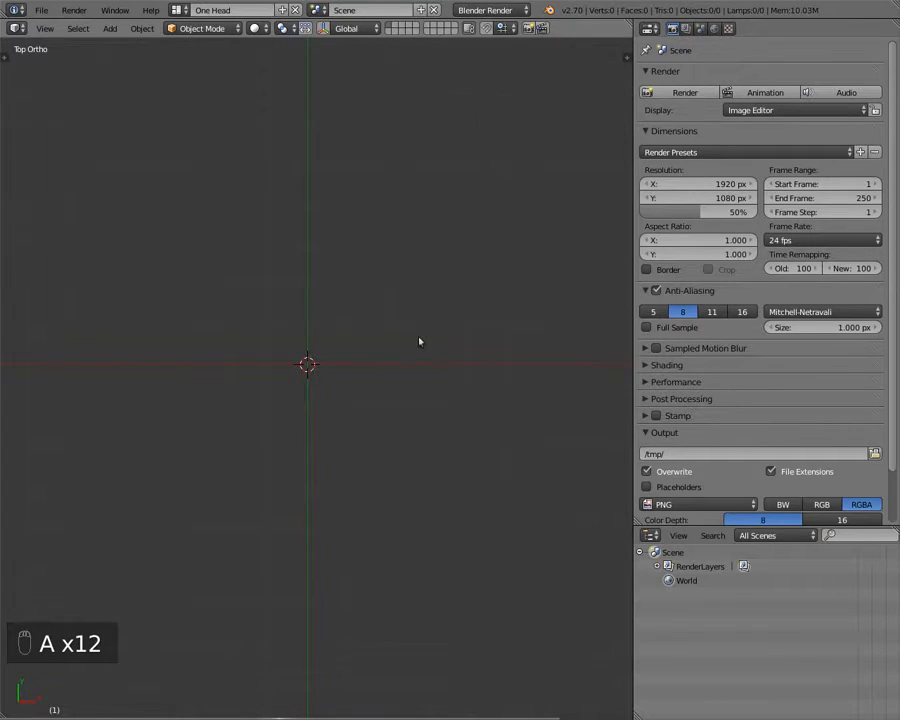
pyautogui.moveTo(420, 340); pyautogui.dragTo(390, 288, button='middle')
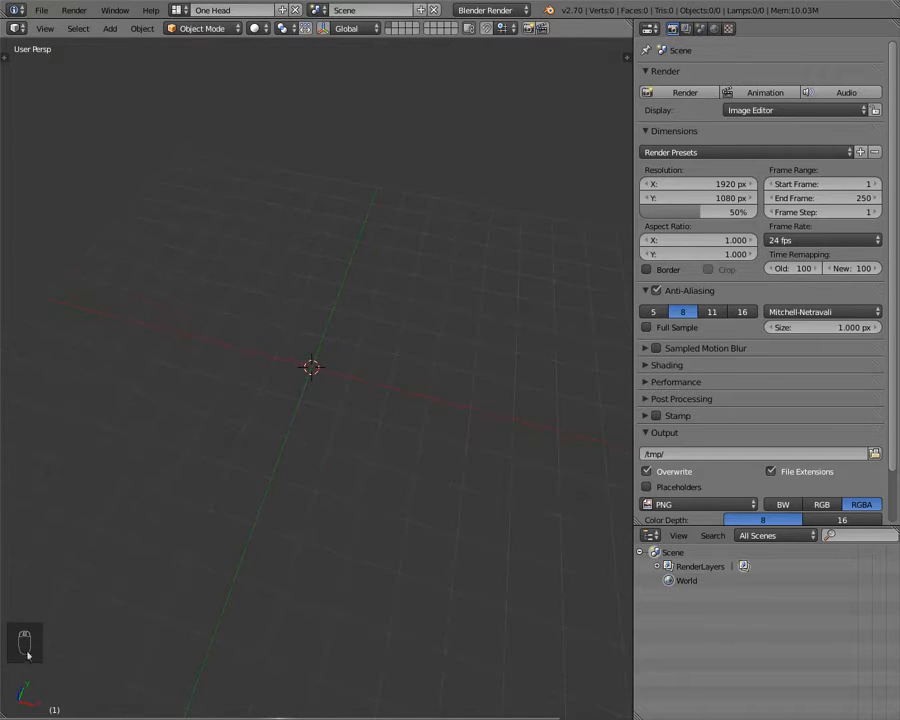
# - Import the Wavefront model Eye_Left.obj from the Ruth folder inside the Meshes bookmark, using the default OBJ options
pyautogui.moveTo(248, 471); pyautogui.dragTo(305, 432, button='middle')
pyautogui.press('KP_7')
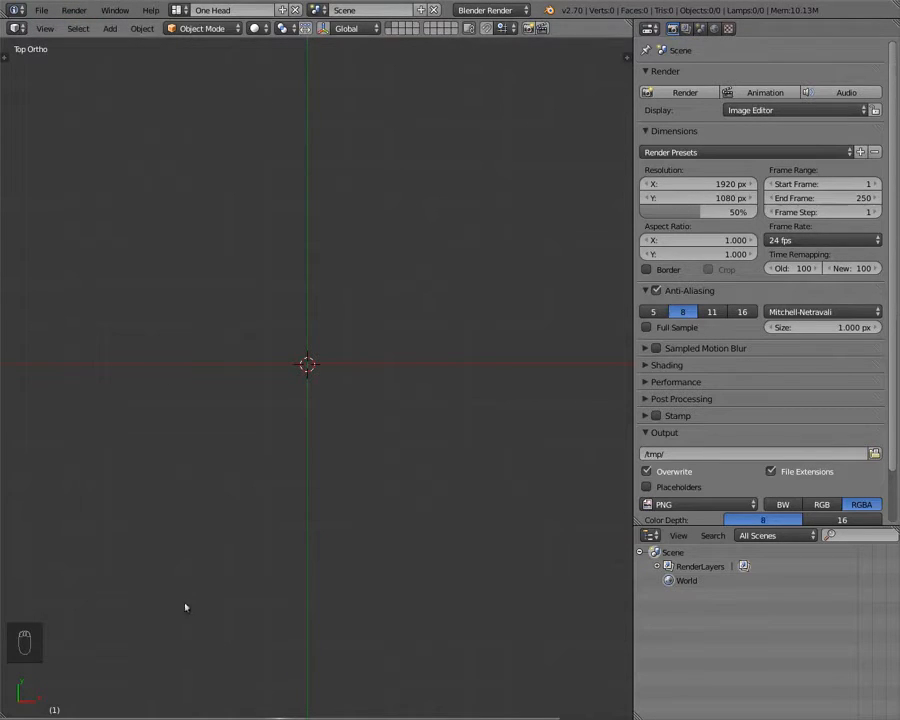
pyautogui.click(41, 10)
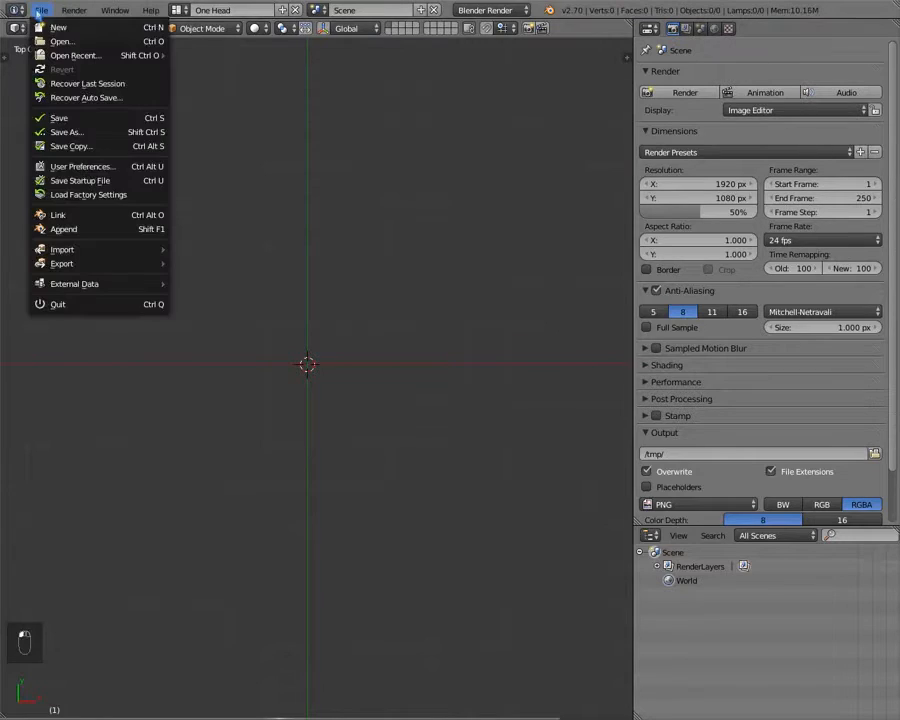
pyautogui.moveTo(119, 249)
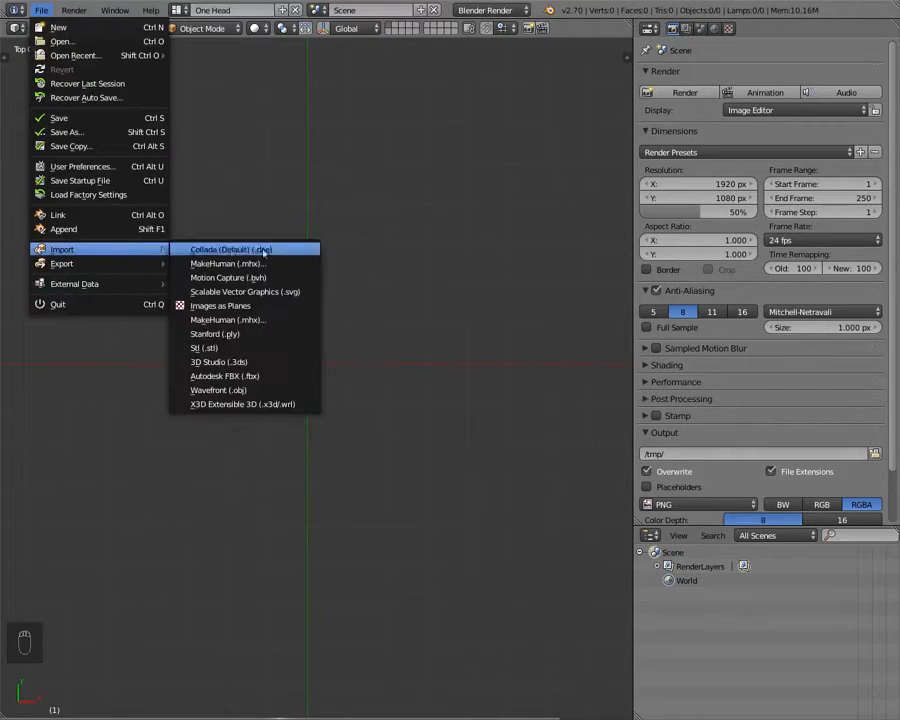
pyautogui.click(249, 391)
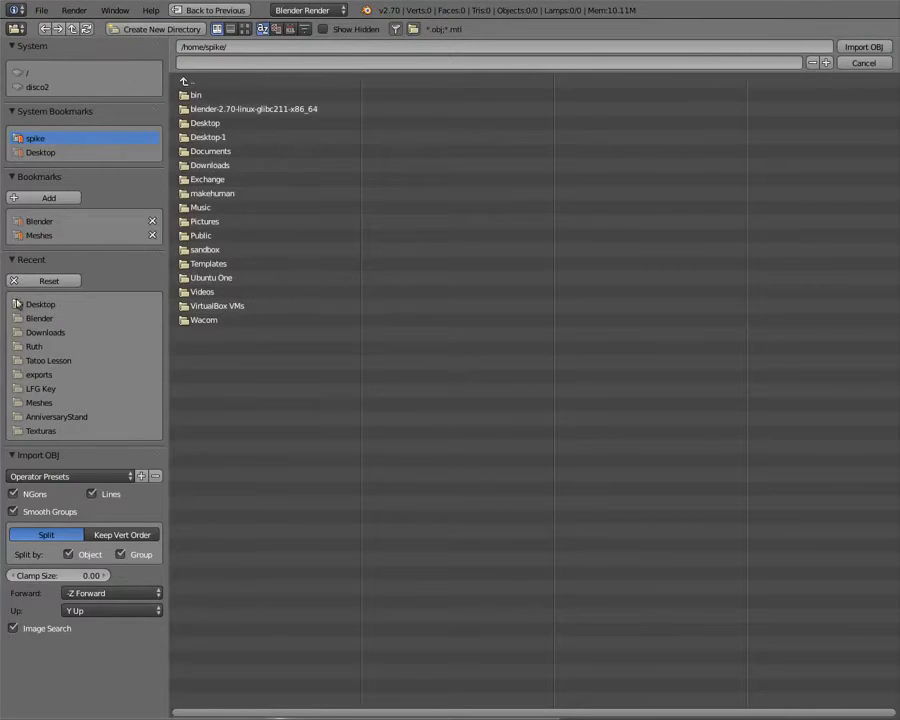
pyautogui.click(32, 235)
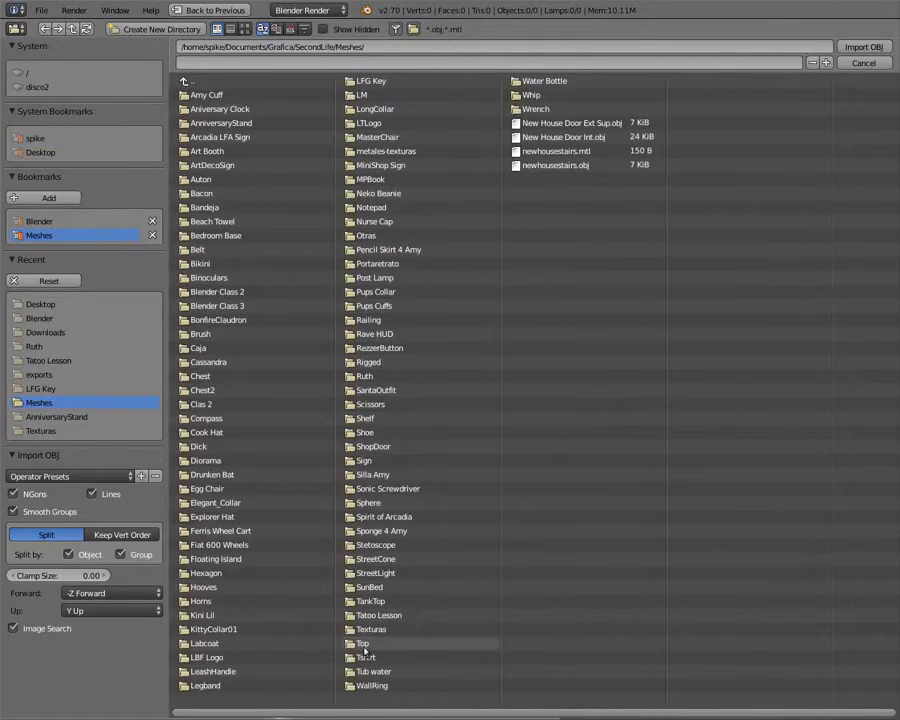
pyautogui.click(365, 616)
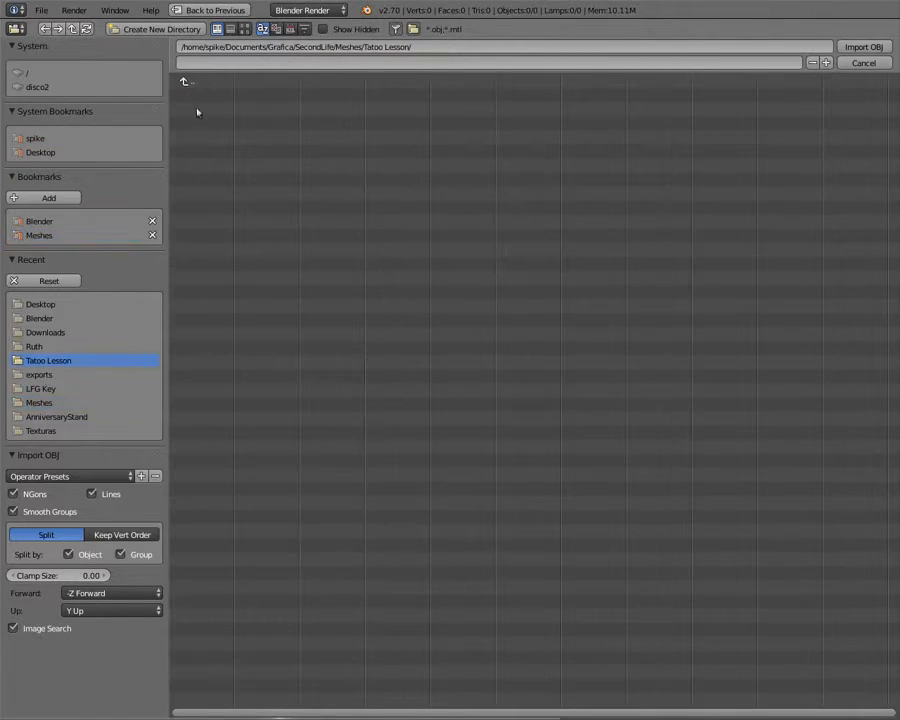
pyautogui.click(190, 82)
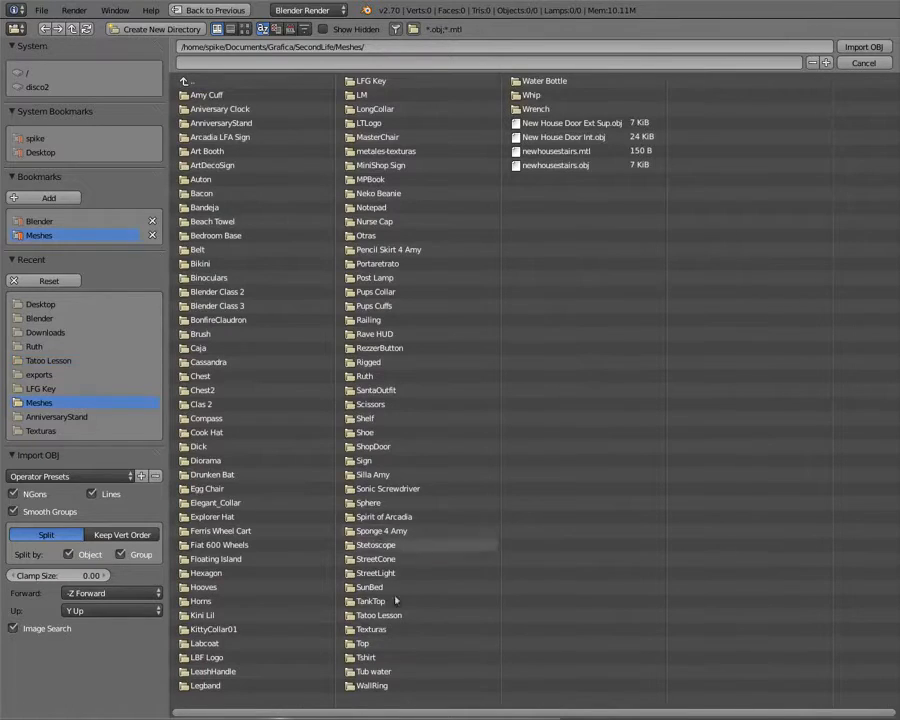
pyautogui.click(397, 380)
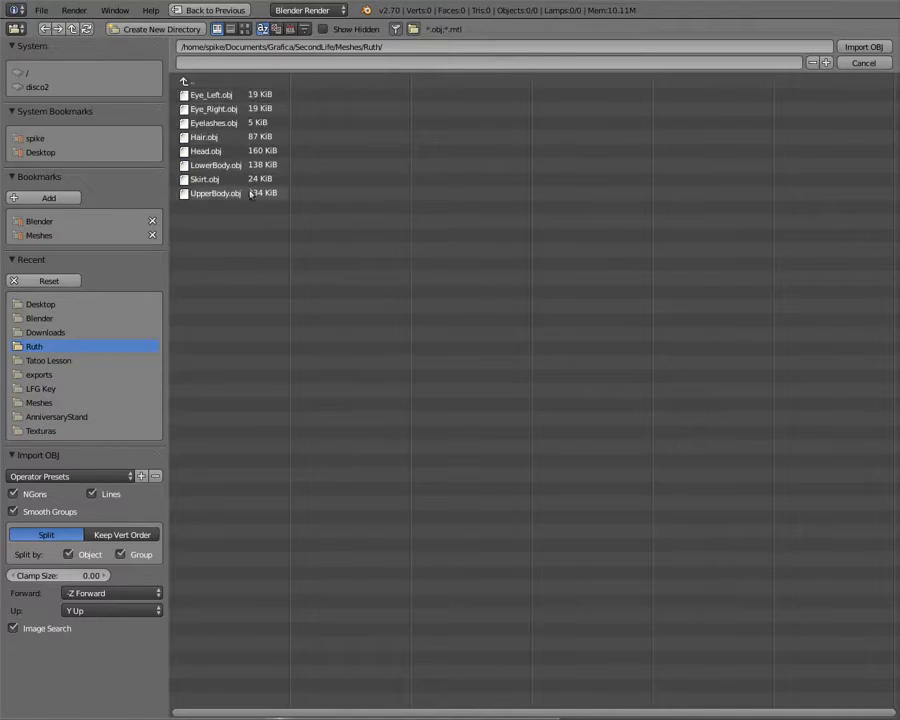
pyautogui.doubleClick(198, 95)
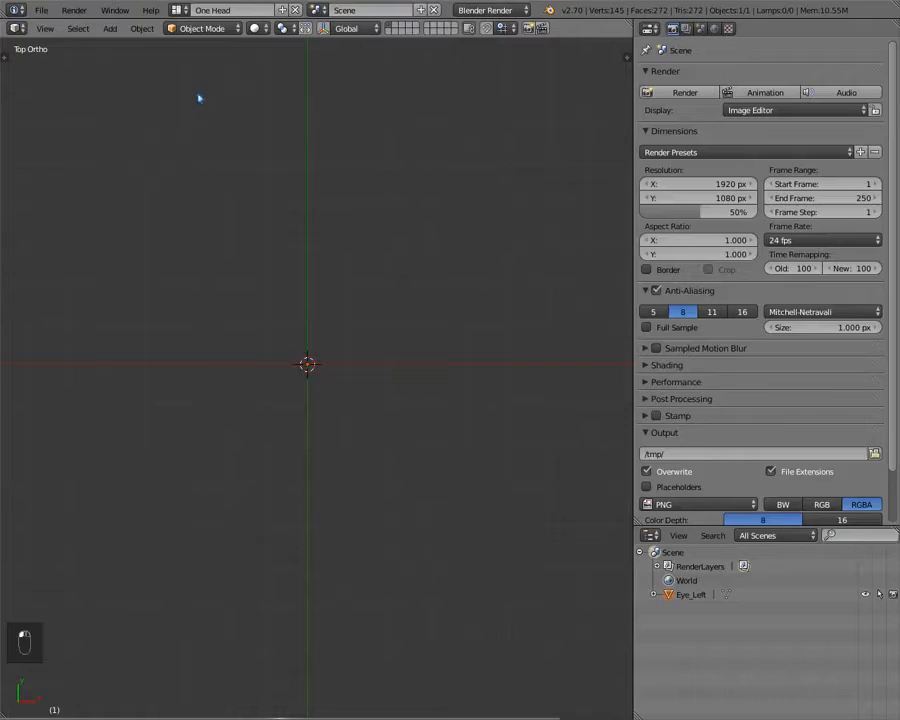
# - Import Eye_Right.obj and Eyelashes.obj from the Ruth folder as Wavefront models
pyautogui.click(40, 10)
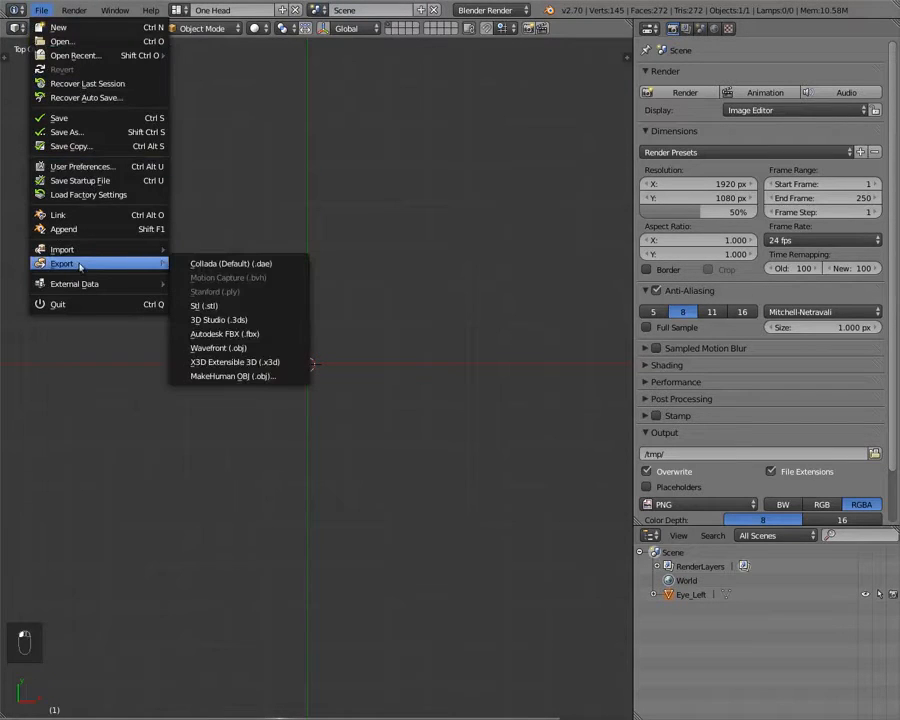
pyautogui.moveTo(82, 251)
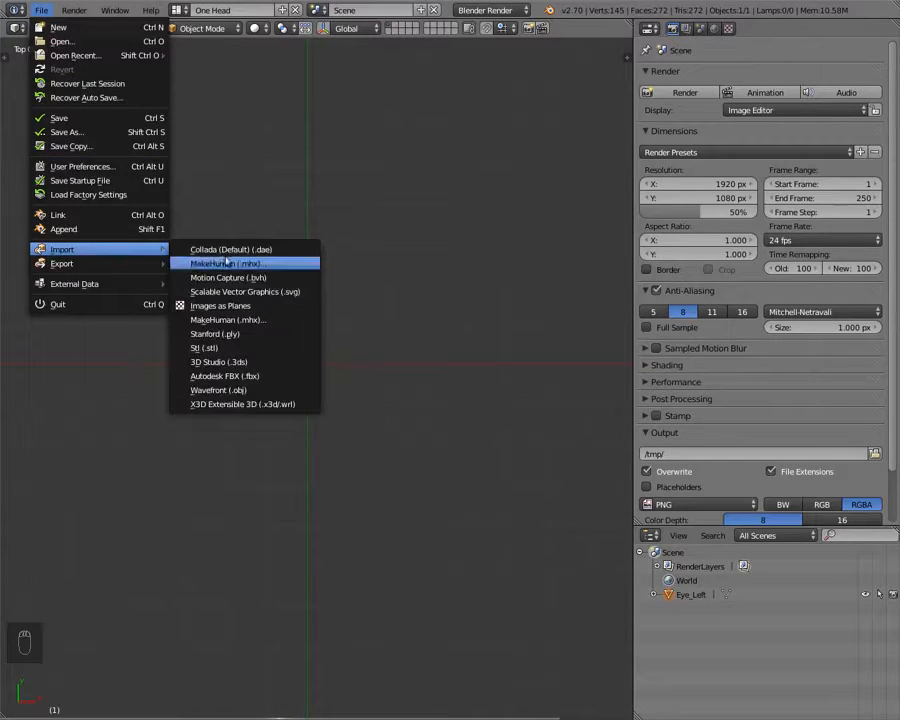
pyautogui.click(236, 390)
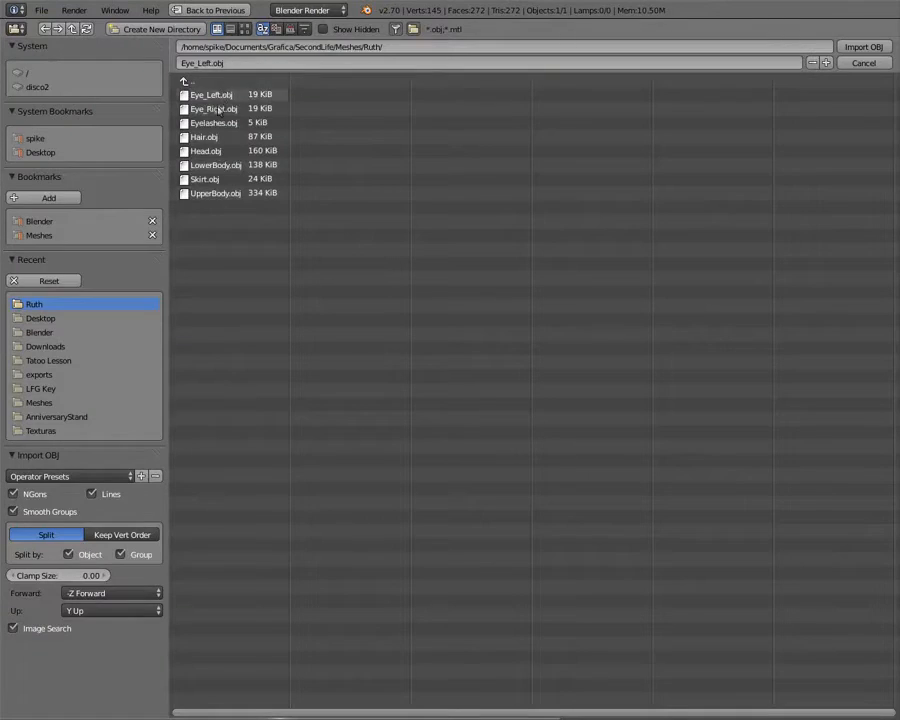
pyautogui.doubleClick(212, 110)
pyautogui.click(41, 10)
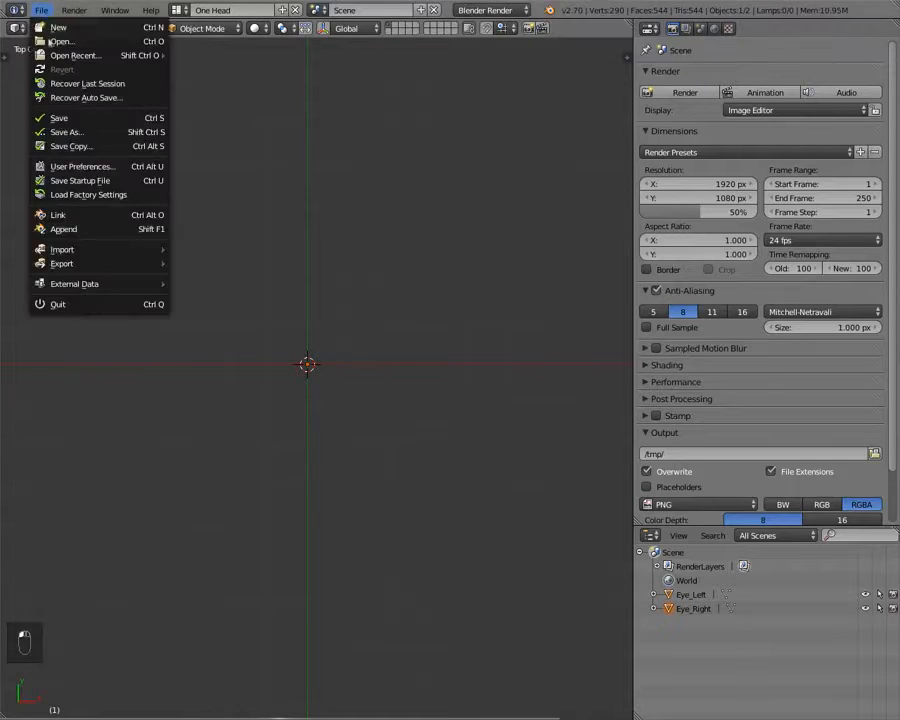
pyautogui.moveTo(90, 249)
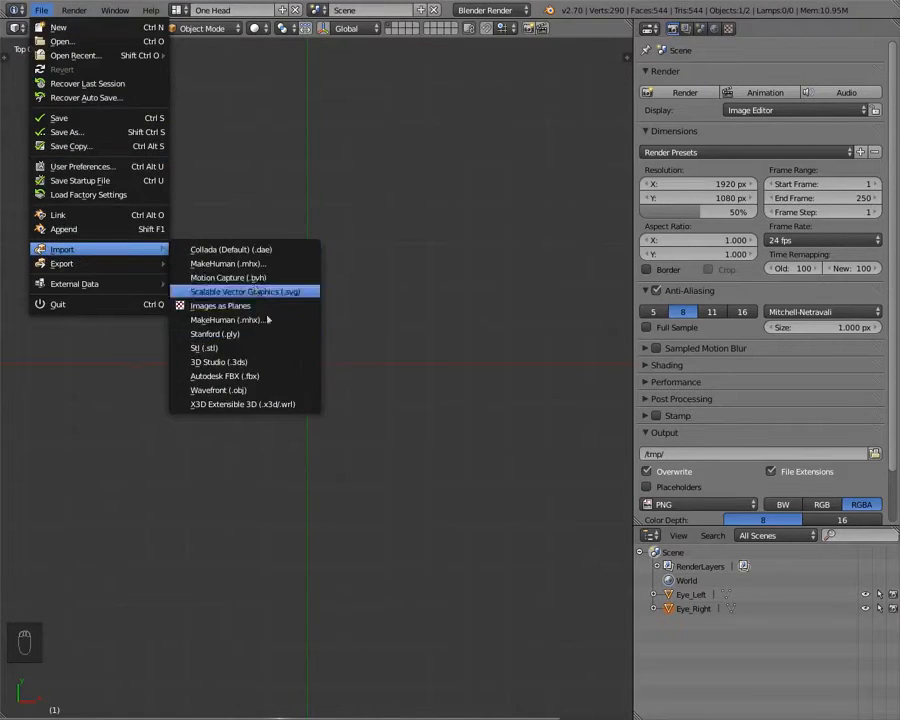
pyautogui.click(272, 391)
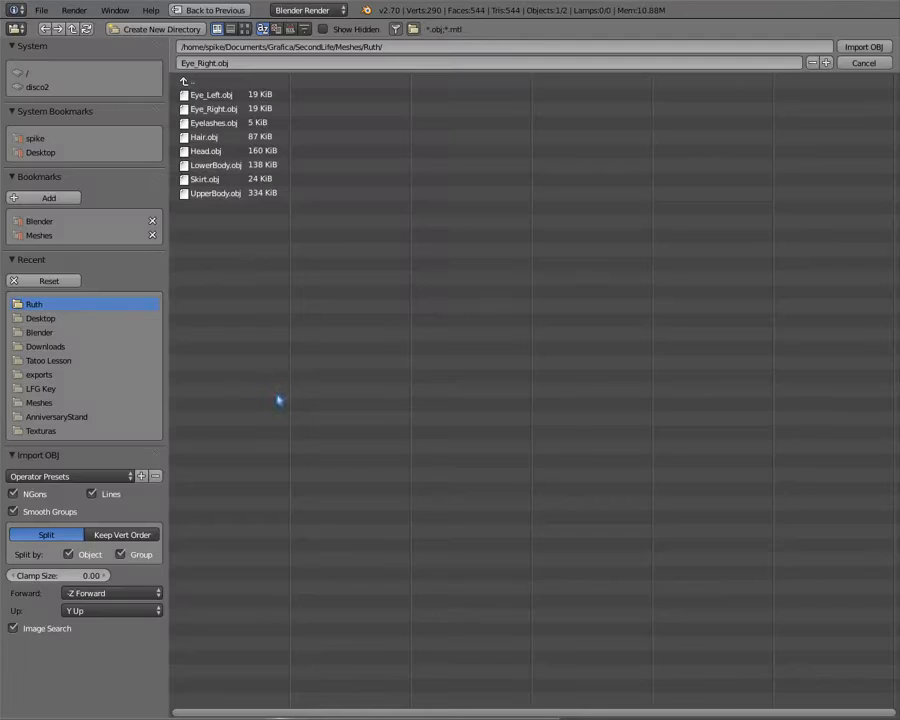
pyautogui.doubleClick(205, 122)
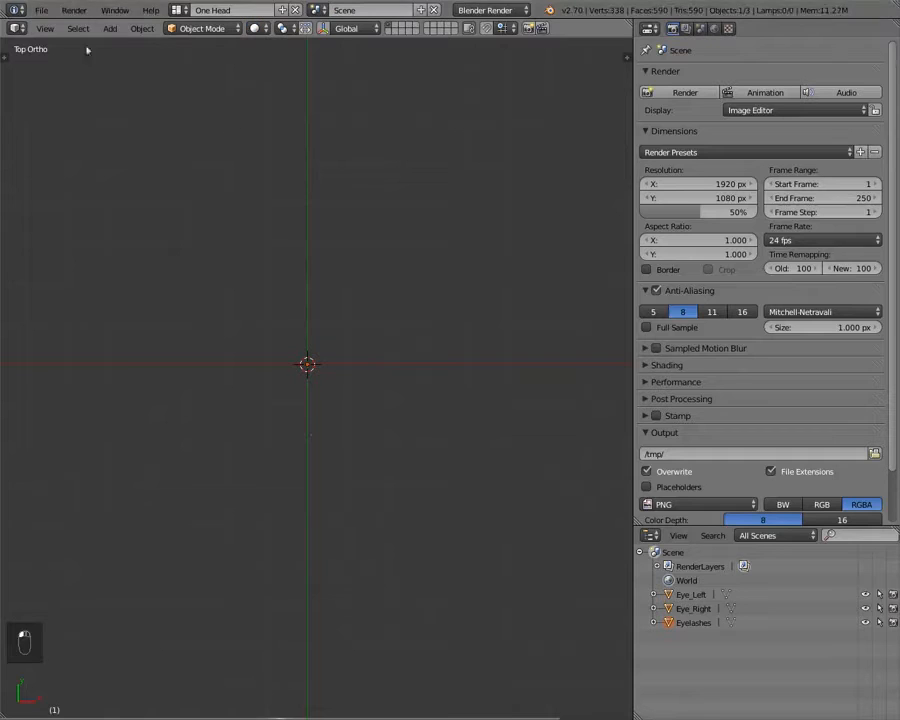
# - Import Hair.obj and Head.obj from the Ruth folder as Wavefront models
pyautogui.click(41, 10)
pyautogui.moveTo(75, 262)
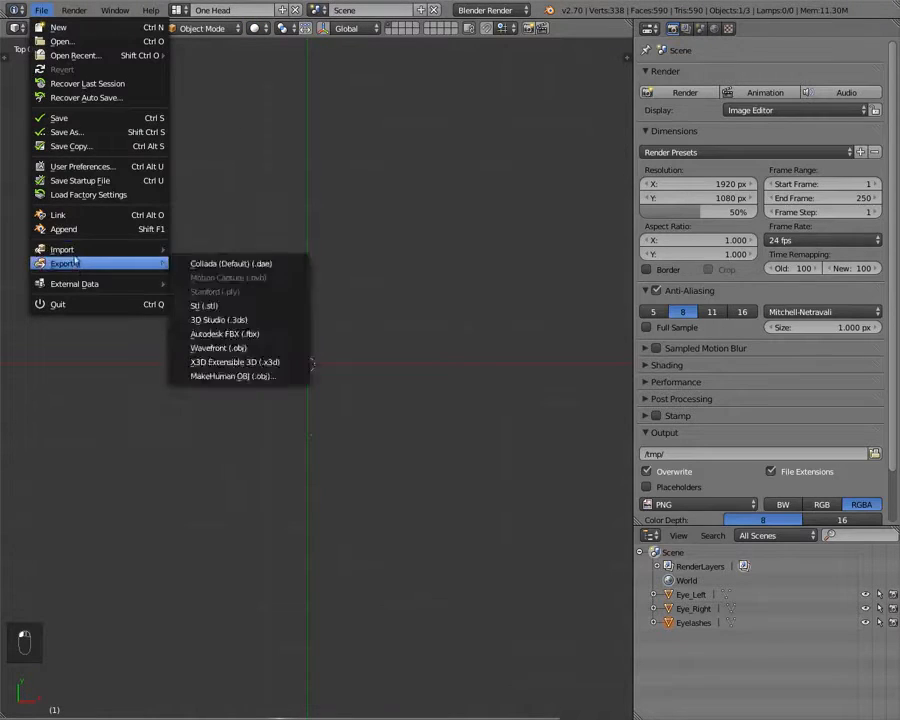
pyautogui.click(245, 389)
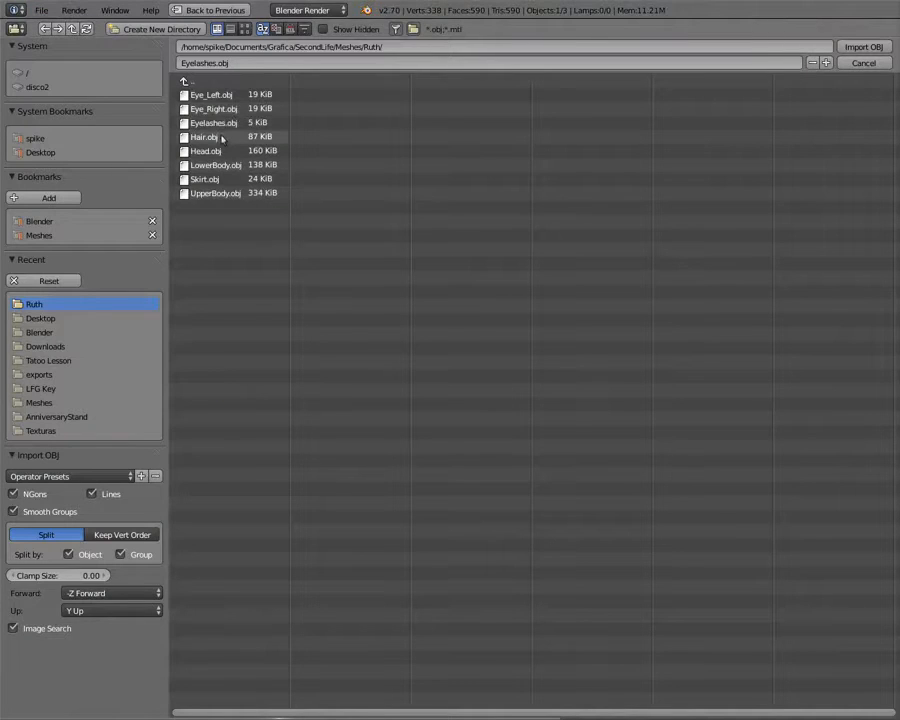
pyautogui.doubleClick(222, 137)
pyautogui.click(41, 10)
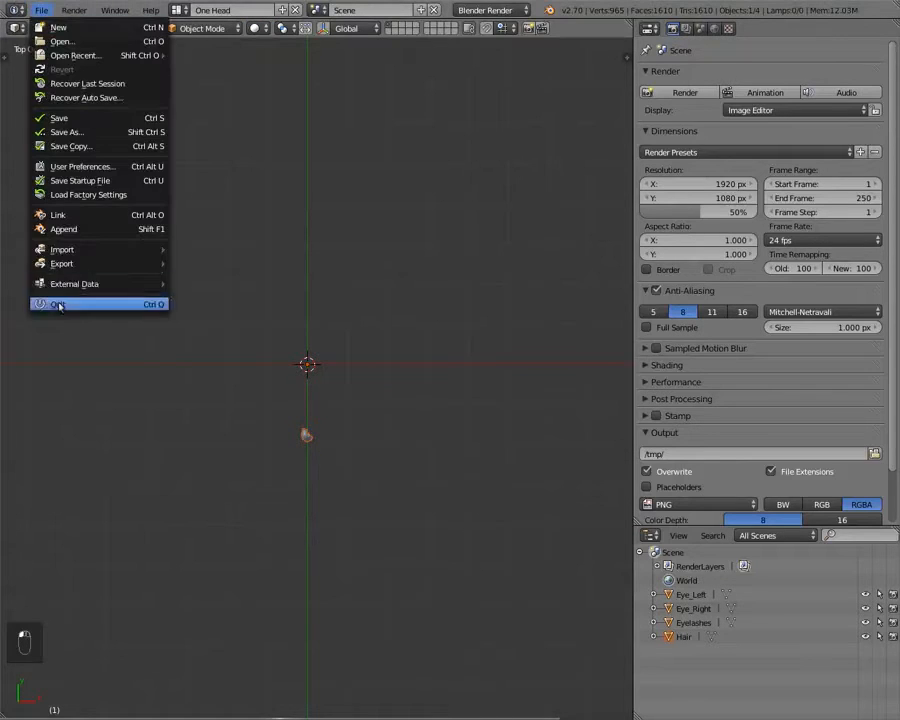
pyautogui.moveTo(75, 249)
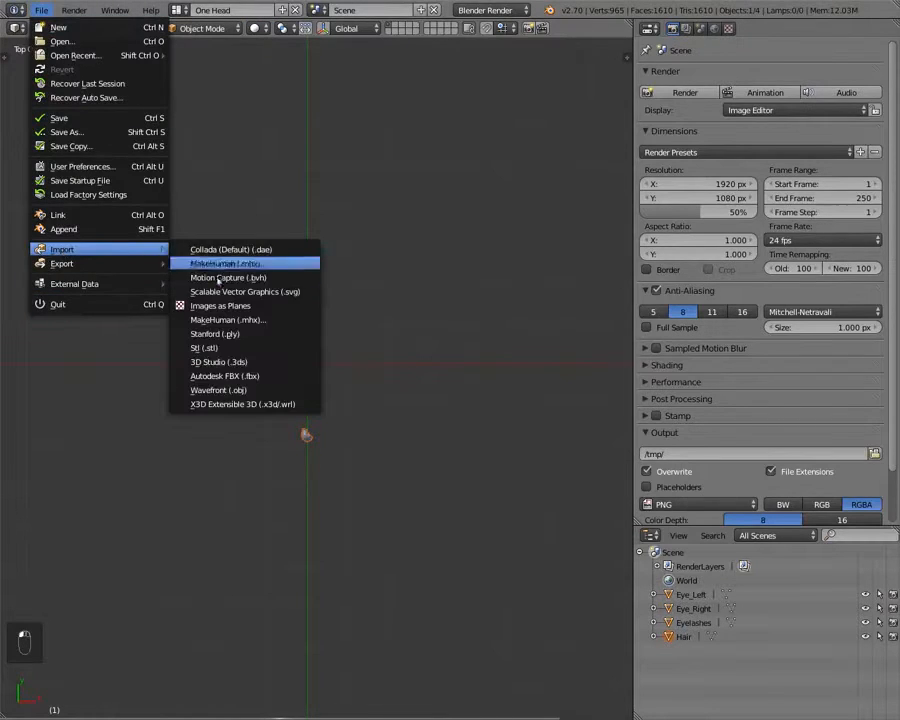
pyautogui.click(220, 390)
pyautogui.doubleClick(229, 150)
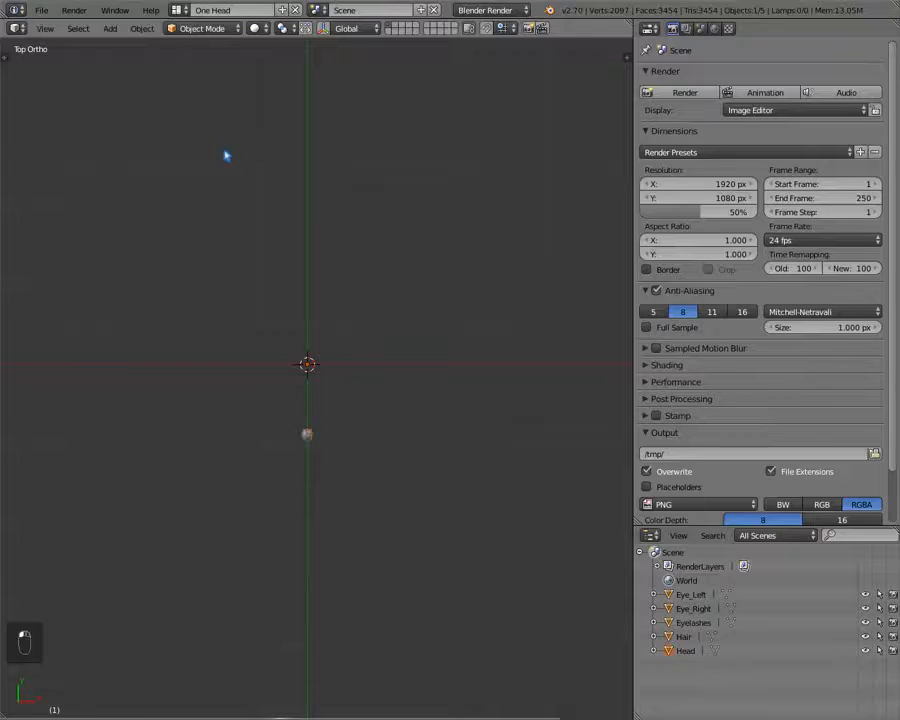
# - Import LowerBody.obj and Skirt.obj from the Ruth folder as Wavefront models
pyautogui.click(41, 10)
pyautogui.moveTo(60, 249)
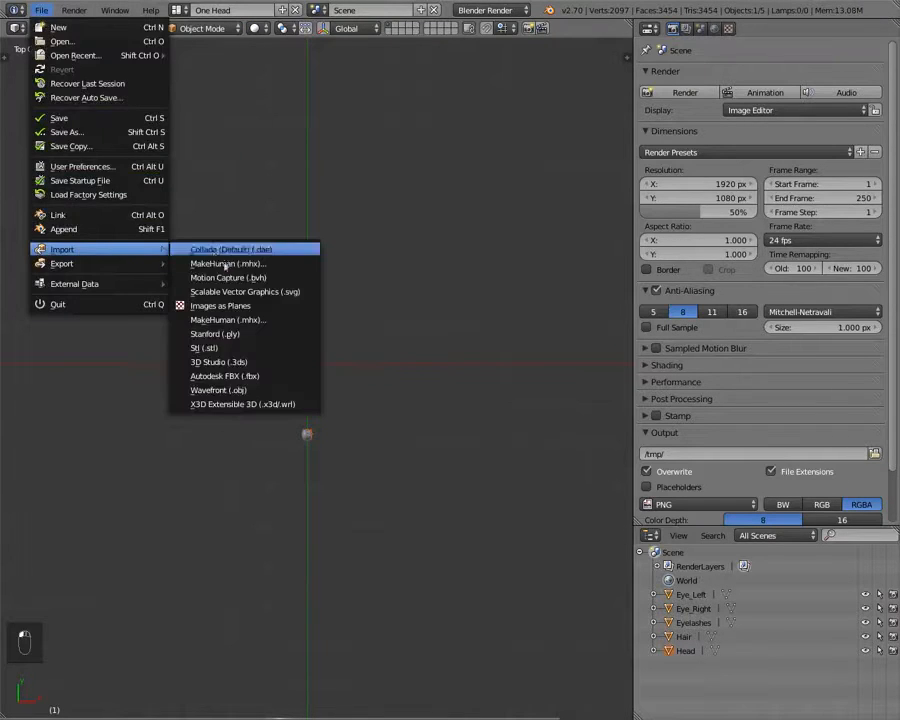
pyautogui.click(166, 278)
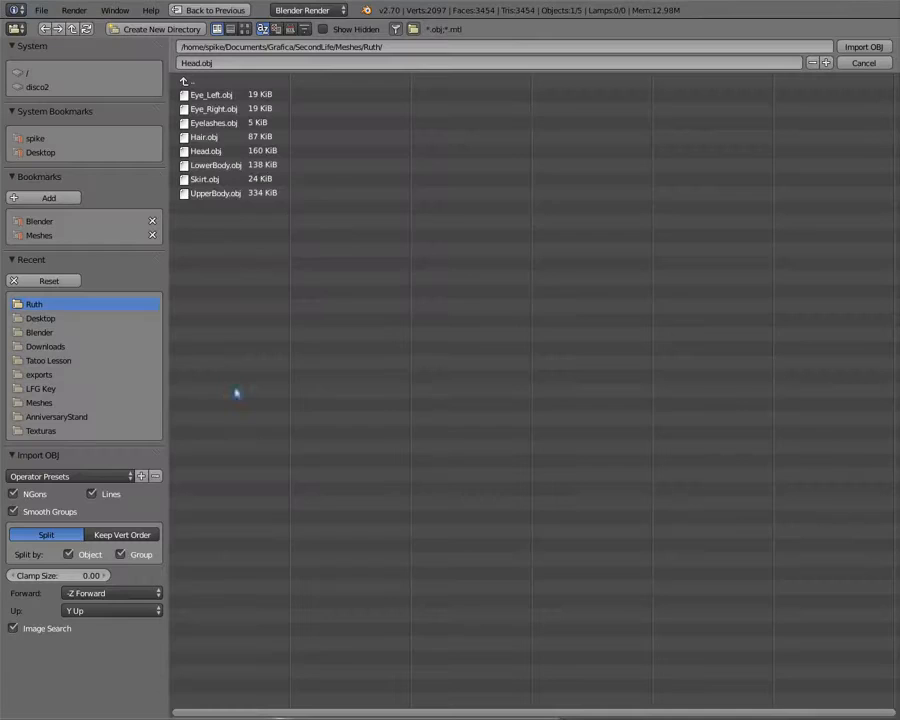
pyautogui.doubleClick(212, 164)
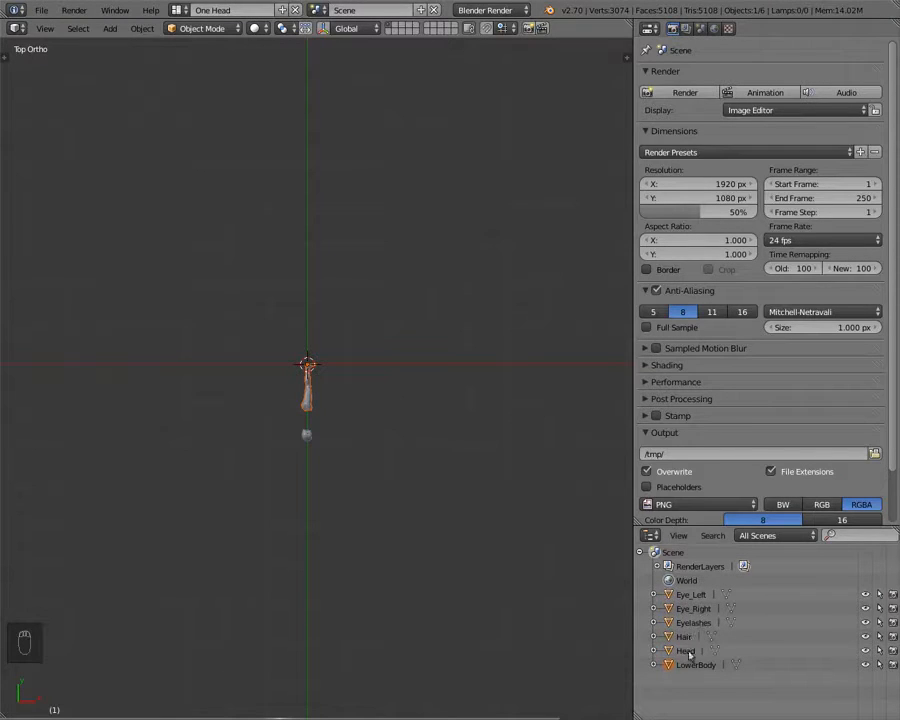
pyautogui.click(41, 10)
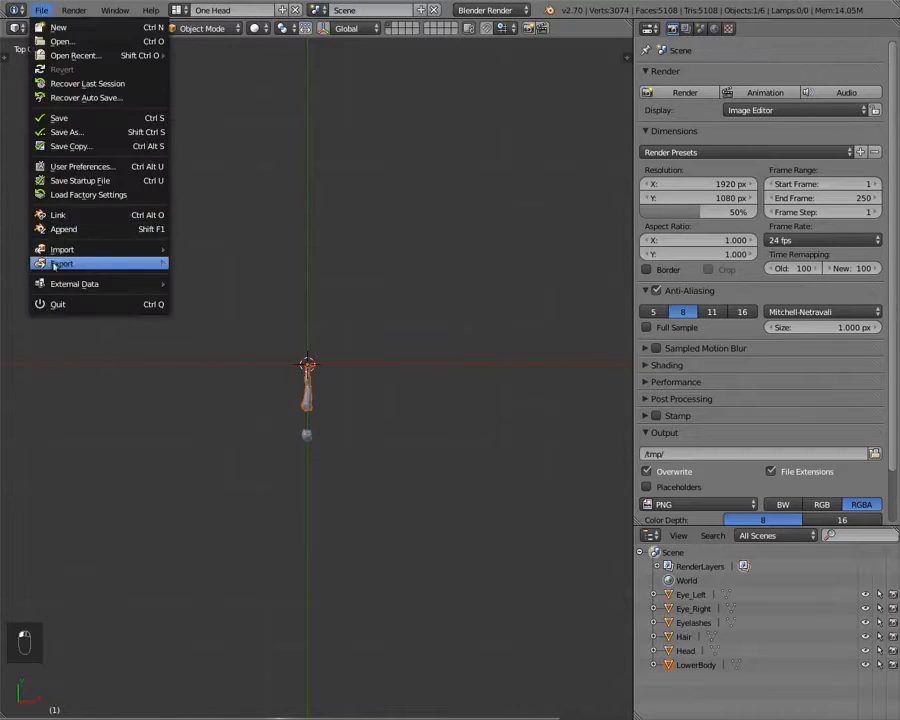
pyautogui.moveTo(62, 249)
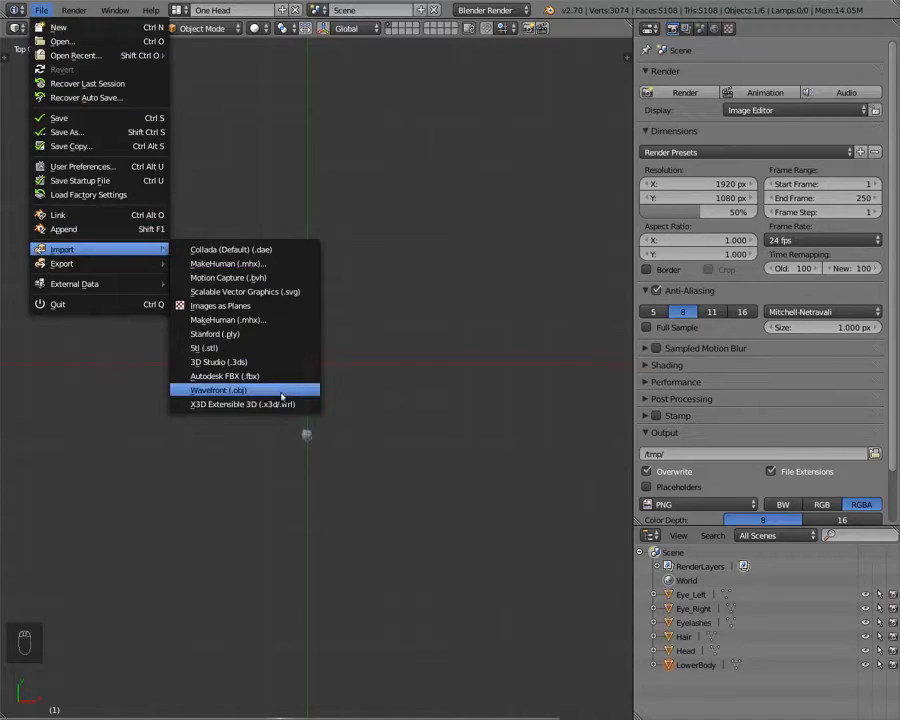
pyautogui.click(281, 397)
pyautogui.doubleClick(207, 177)
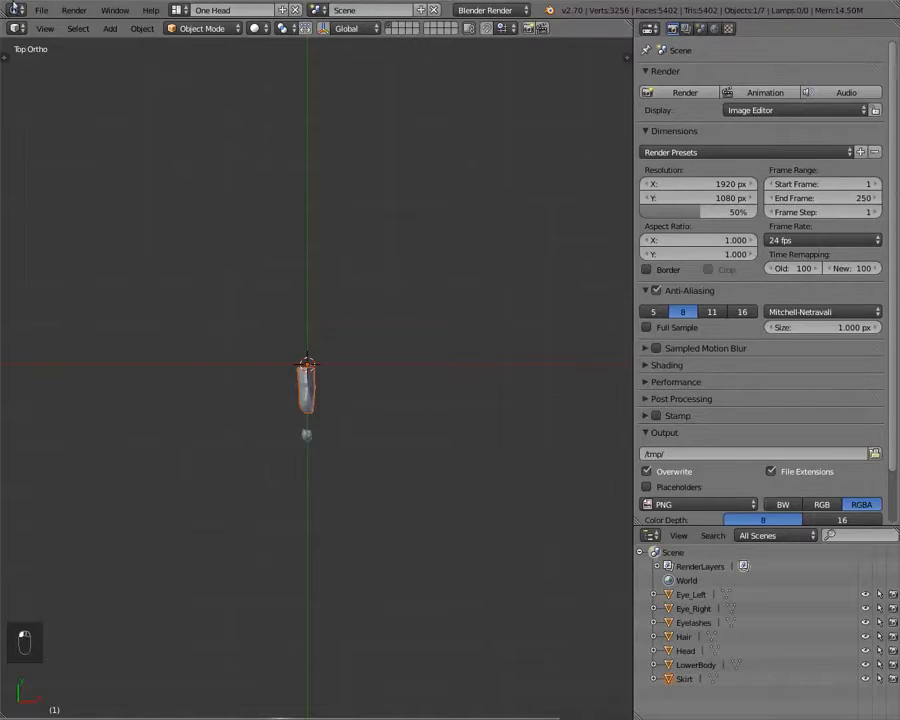
# - Import UpperBody.obj from the Ruth folder as a Wavefront model
pyautogui.click(41, 10)
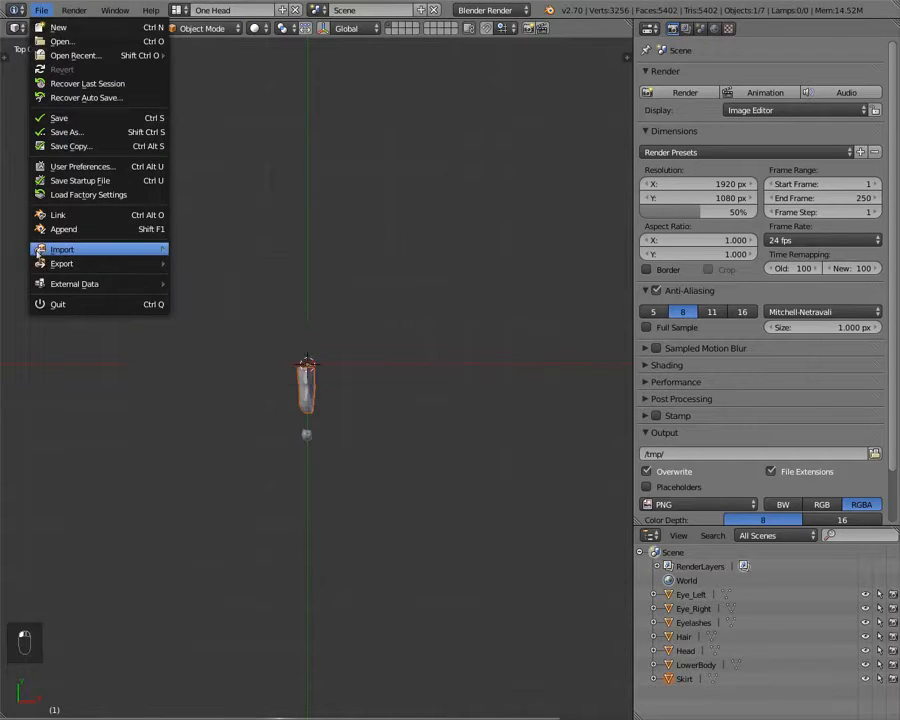
pyautogui.moveTo(38, 251)
pyautogui.click(285, 500)
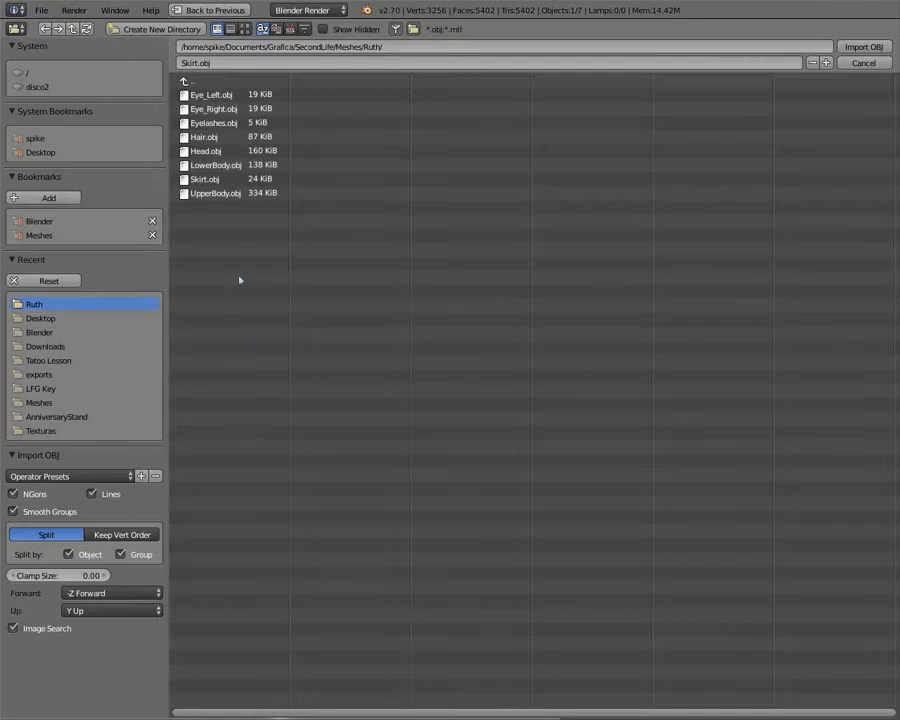
pyautogui.doubleClick(218, 193)
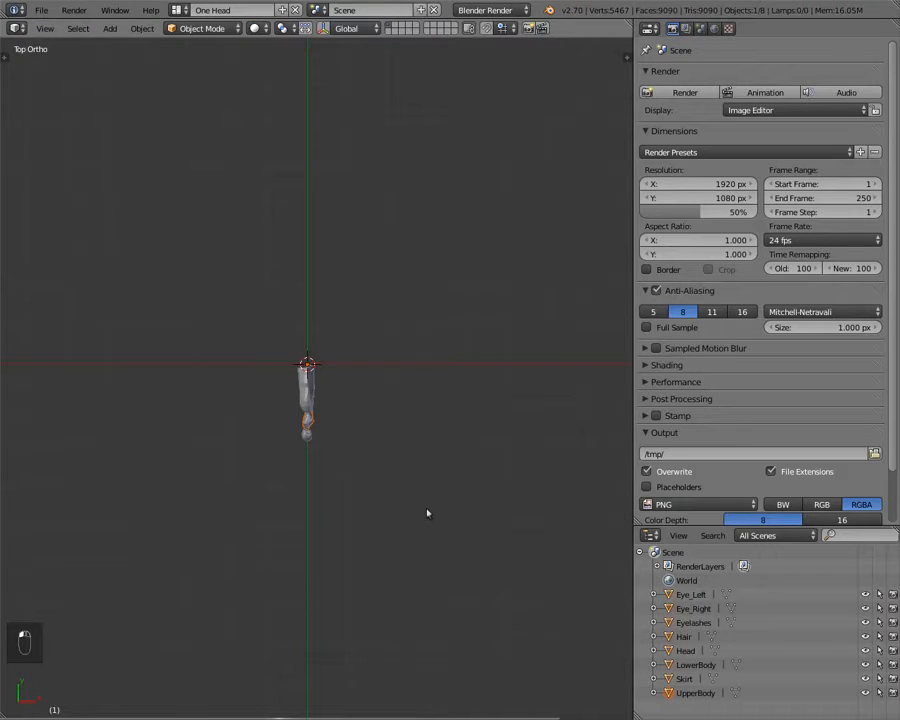
# - Select all the avatar parts and rotate them together in the right side view so the body stands upright on the horizontal axis
pyautogui.press('KP_3')
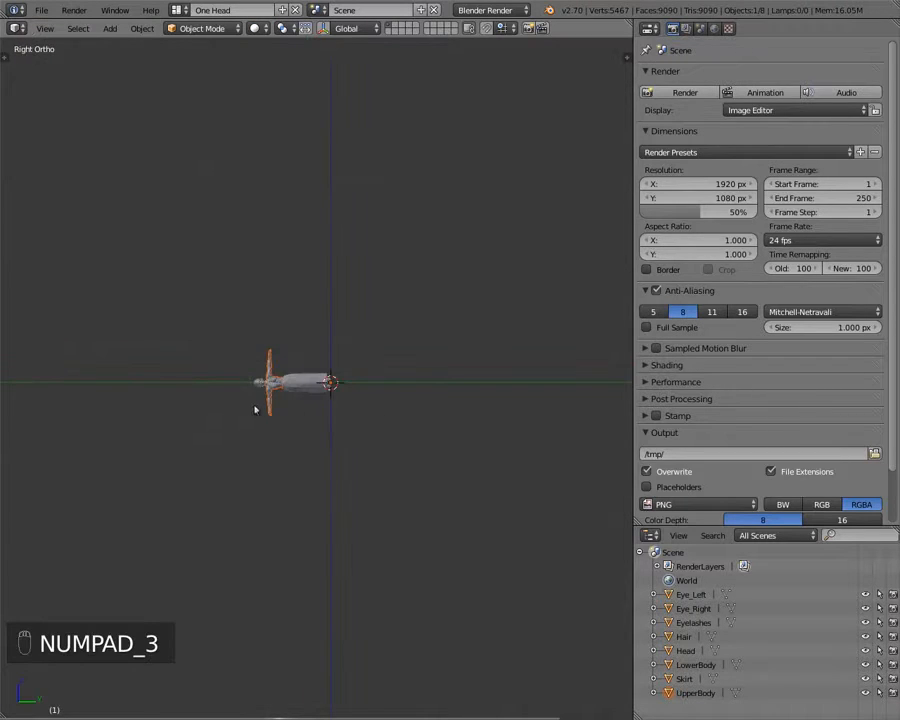
pyautogui.scroll(8, 255, 410)
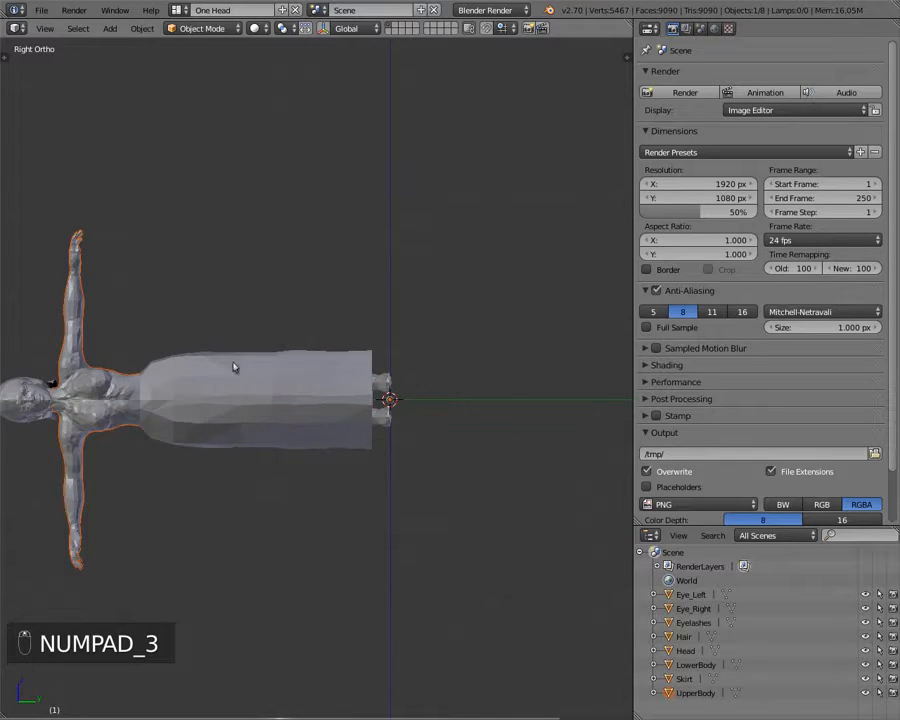
pyautogui.keyDown('shift'); pyautogui.moveTo(235, 366); pyautogui.dragTo(335, 292, button='middle'); pyautogui.keyUp('shift')
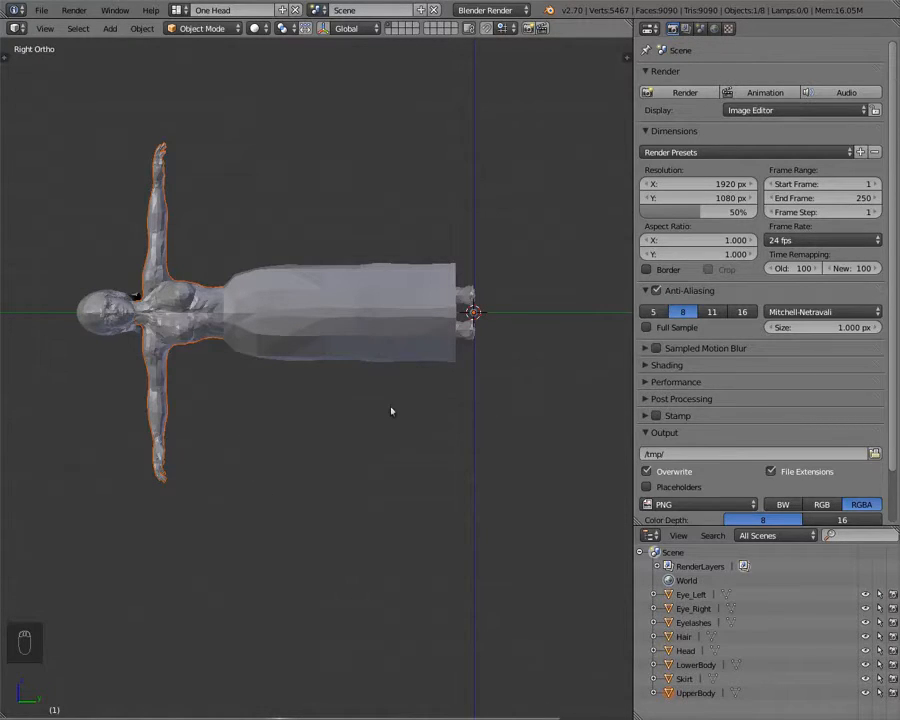
pyautogui.press('a')
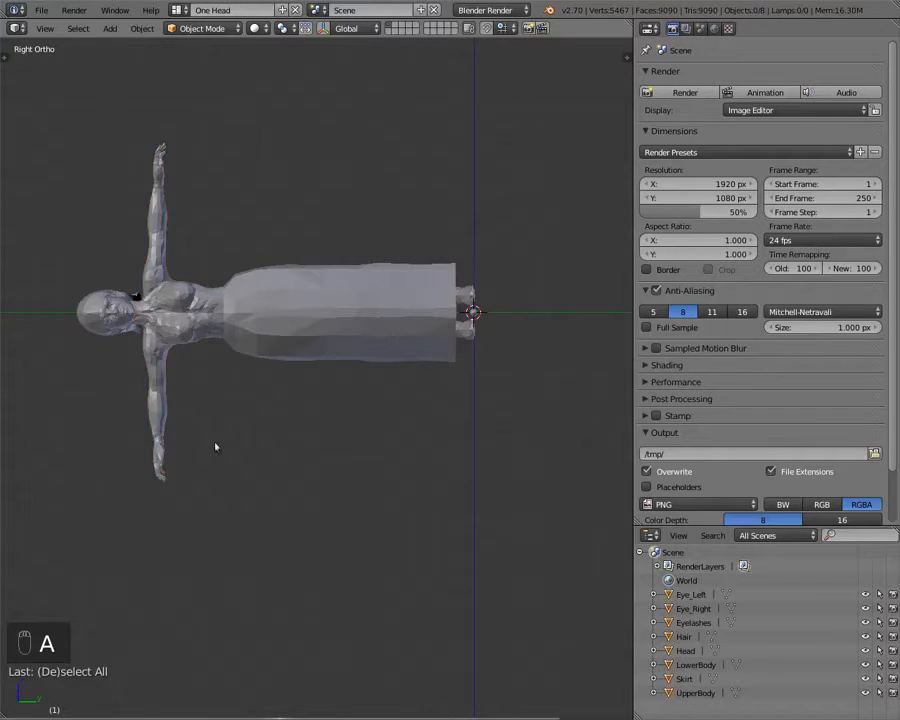
pyautogui.press('a')
pyautogui.press('r')
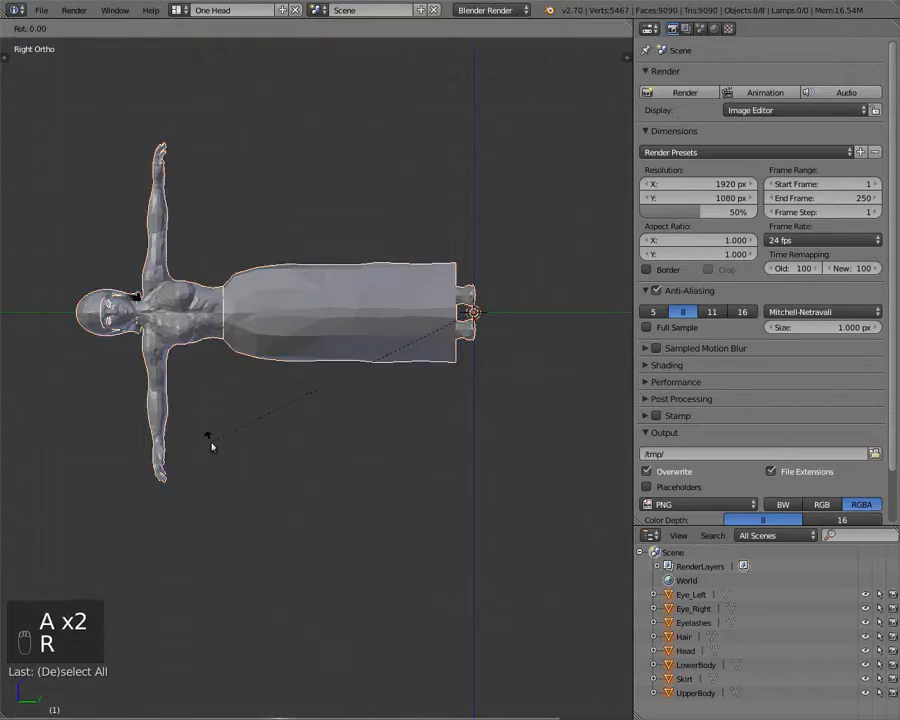
pyautogui.click(315, 688)
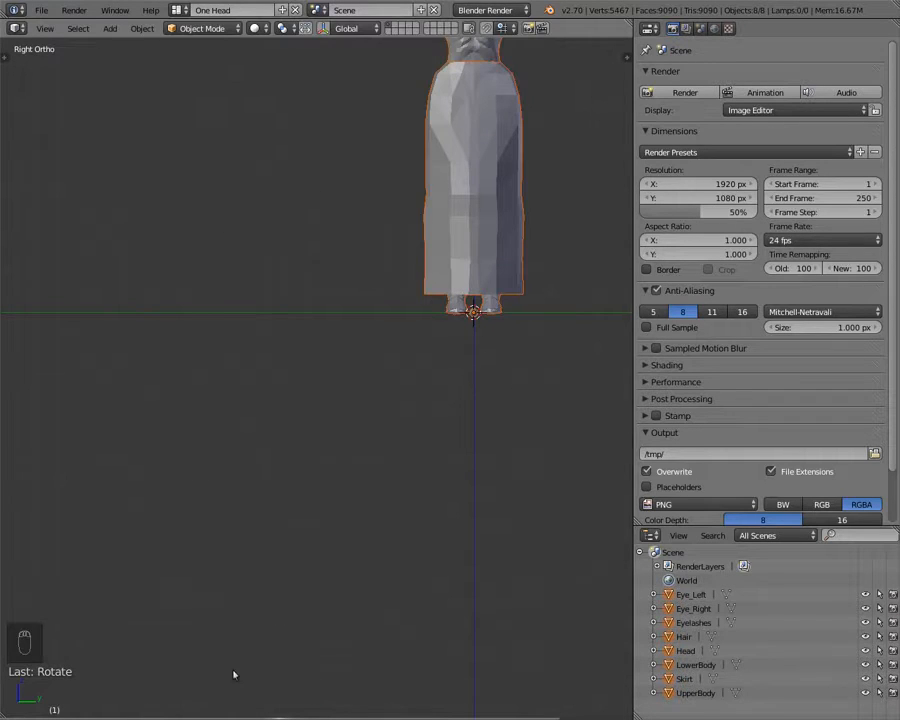
pyautogui.press('Home')
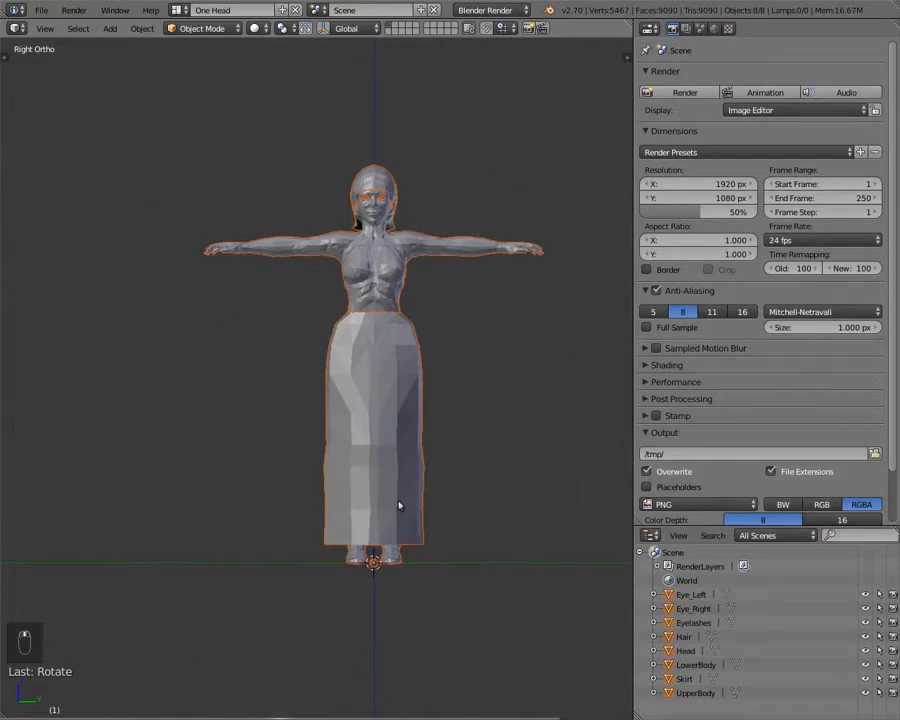
pyautogui.press('r')
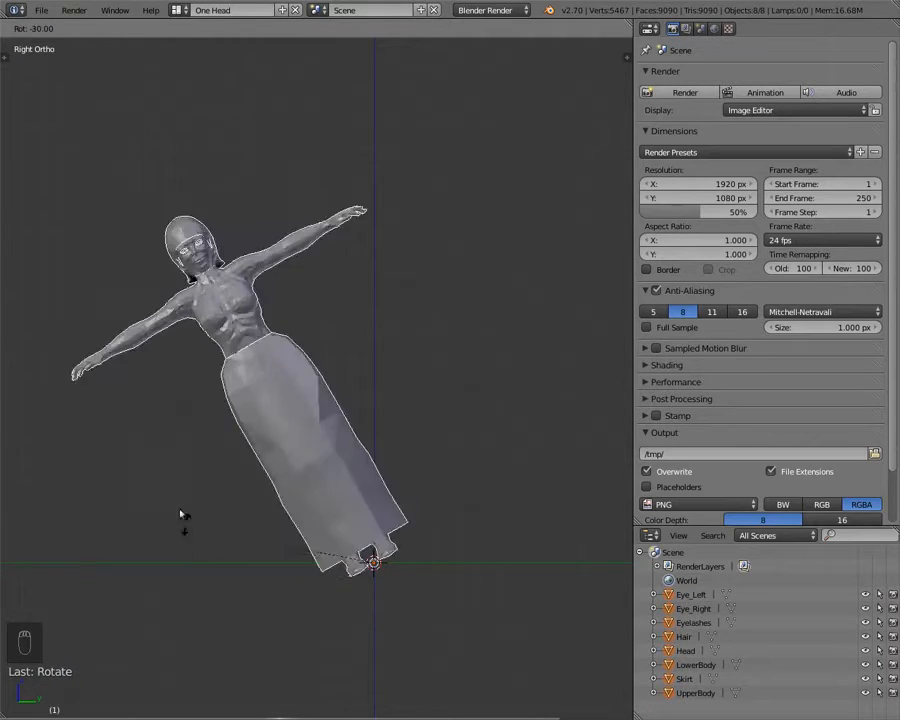
pyautogui.click(169, 396)
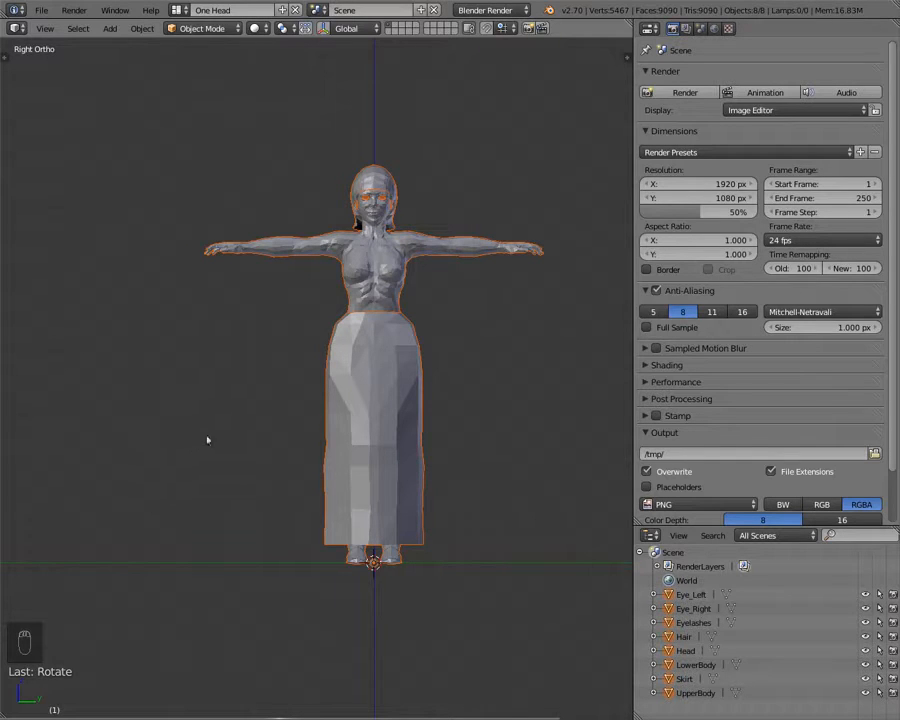
# - Examine the upright avatar's torso, arms and head from several angles
pyautogui.keyDown('shift'); pyautogui.moveTo(374, 415); pyautogui.dragTo(323, 400, button='middle'); pyautogui.keyUp('shift')
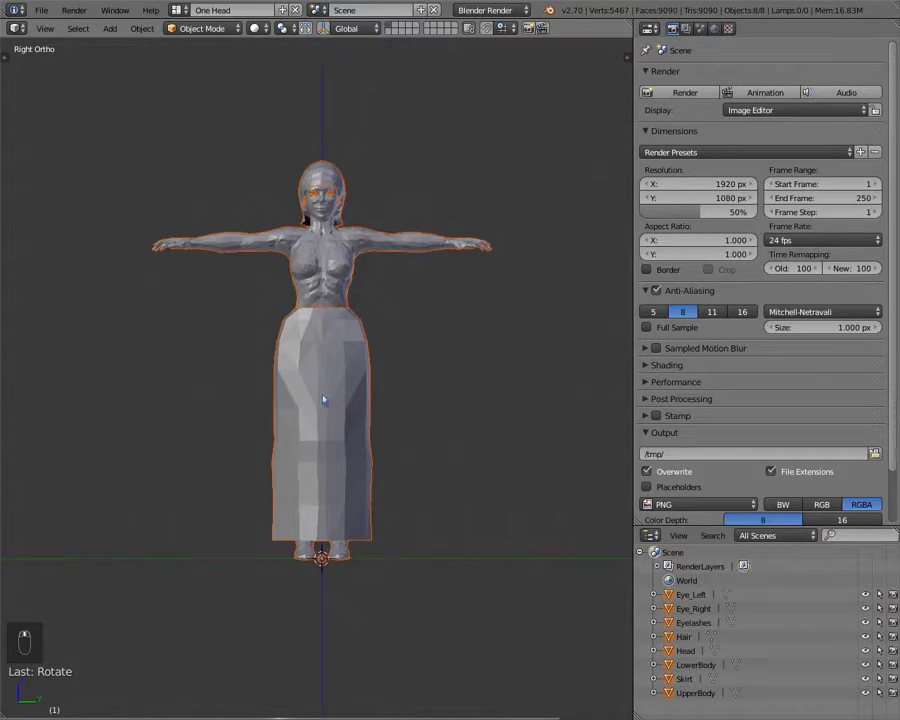
pyautogui.scroll(5, 464, 454)
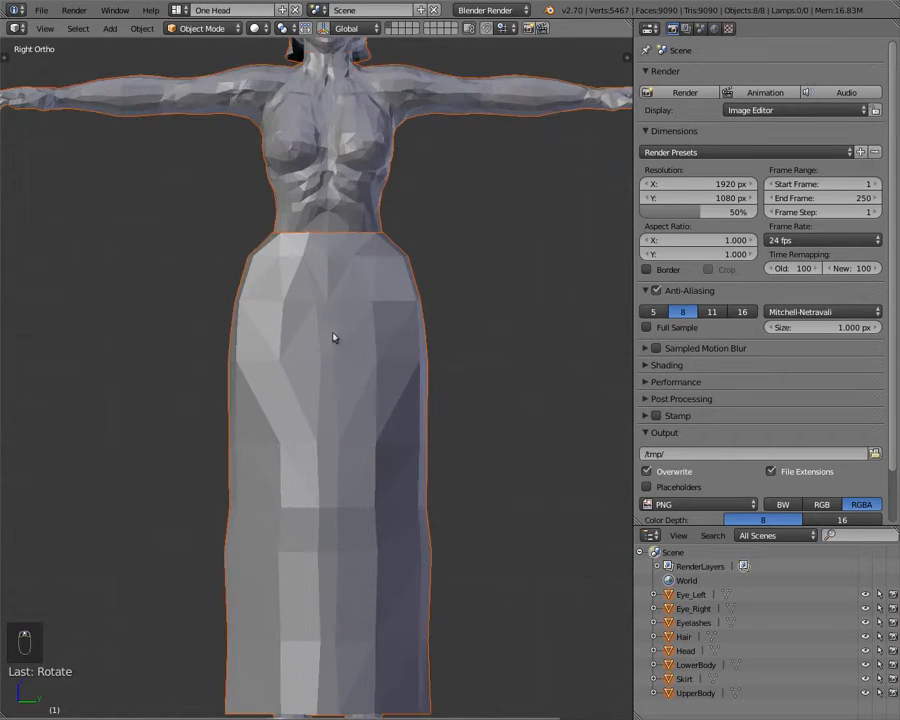
pyautogui.moveTo(313, 264); pyautogui.dragTo(179, 235, button='middle')
pyautogui.scroll(5, 199, 315)
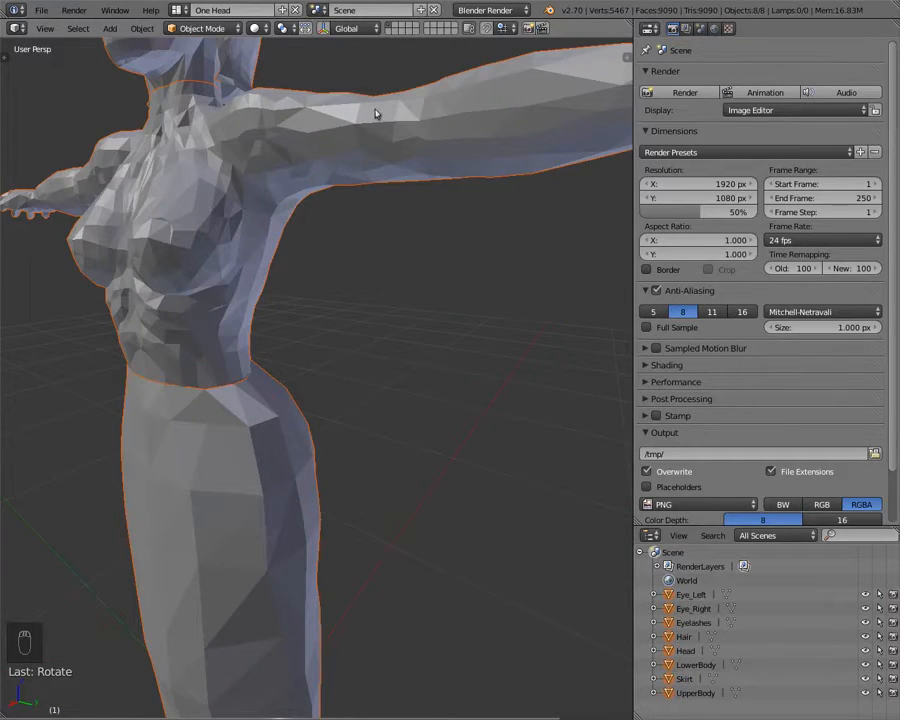
pyautogui.moveTo(422, 115); pyautogui.dragTo(190, 170, button='middle')
pyautogui.scroll(-4, 183, 216)
pyautogui.moveTo(183, 214); pyautogui.dragTo(514, 148, button='middle')
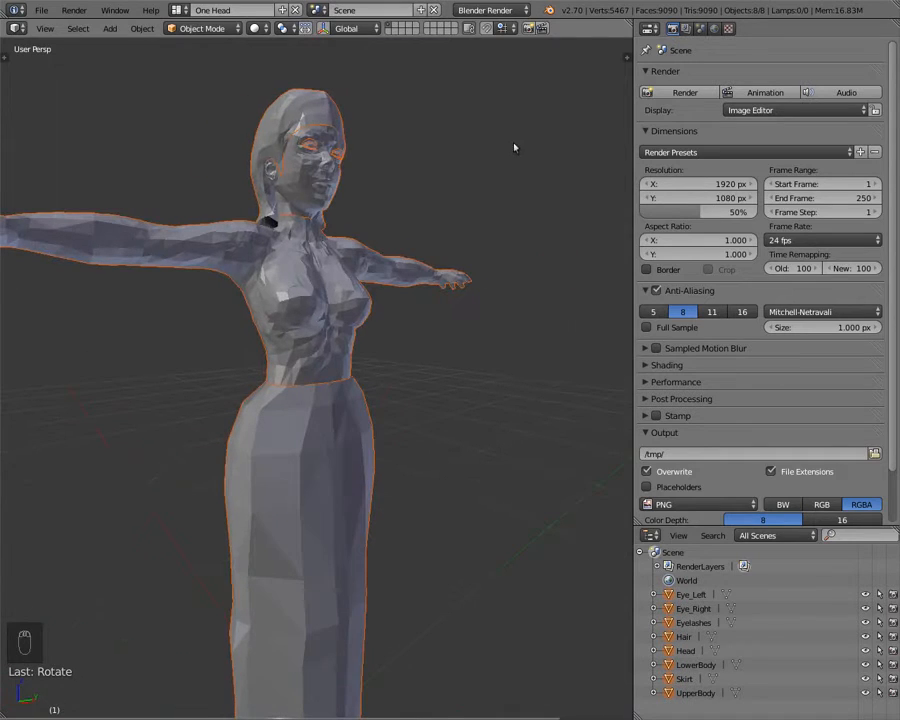
pyautogui.moveTo(186, 300); pyautogui.dragTo(467, 403, button='middle')
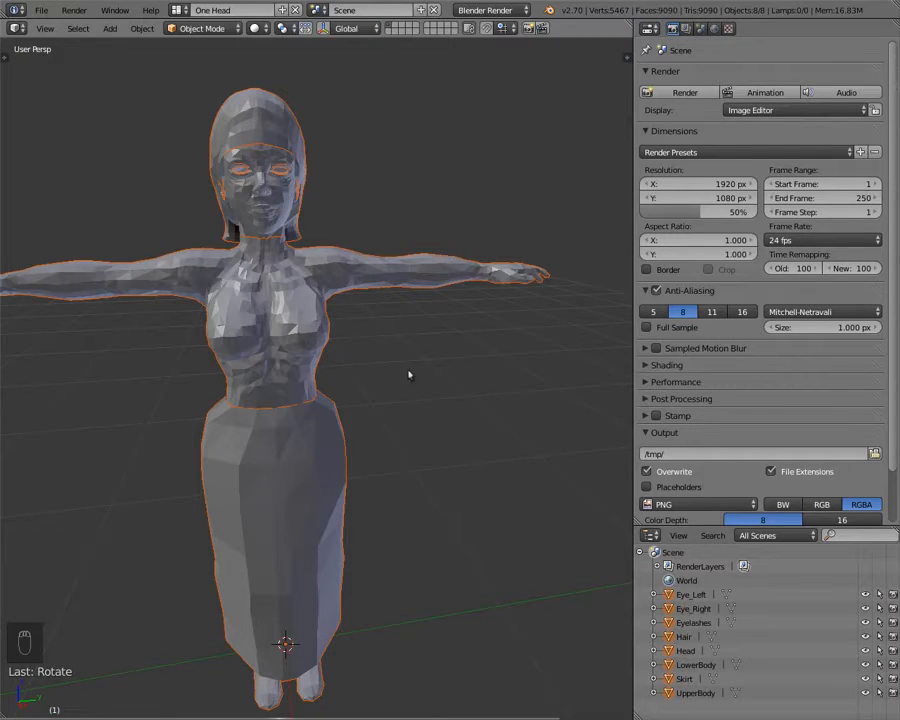
# - Look through the Animation, Relations, Physics, Grease Pencil and Navigation tool categories for the 3D view
pyautogui.press('t')
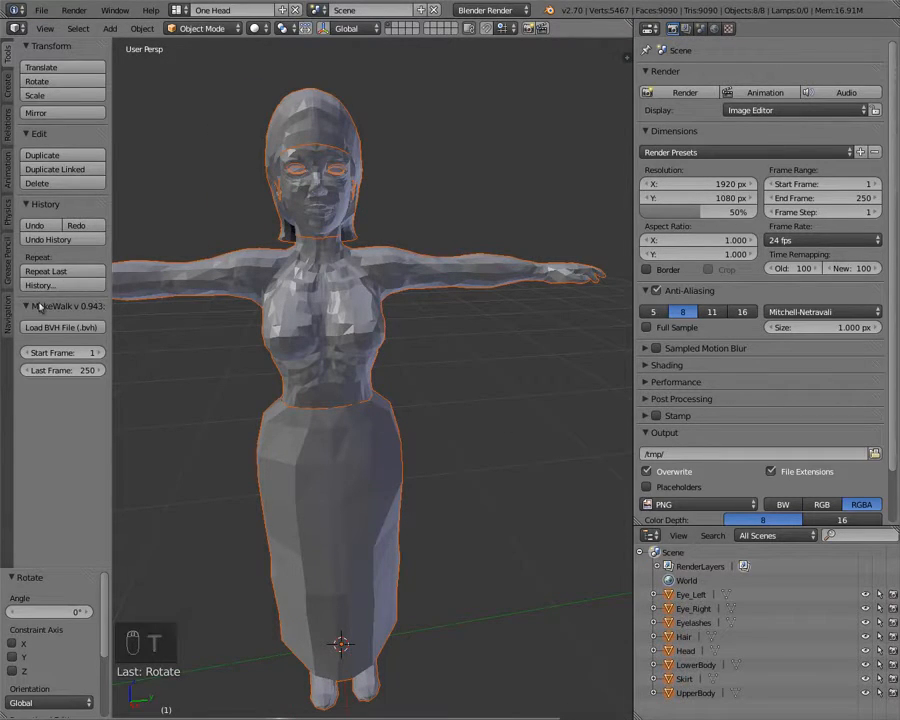
pyautogui.click(8, 178)
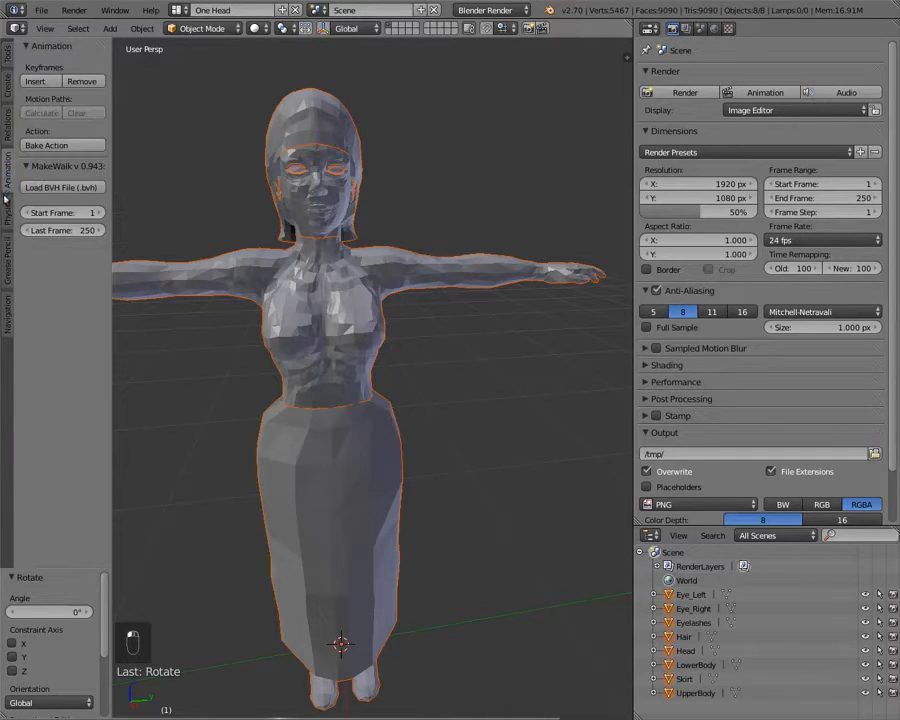
pyautogui.click(9, 120)
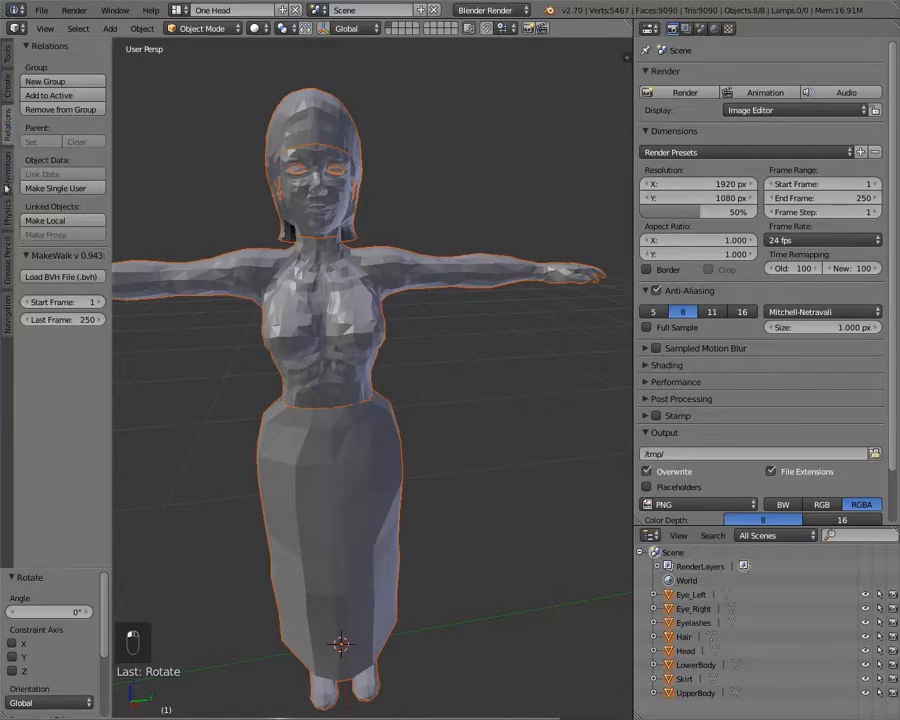
pyautogui.click(7, 214)
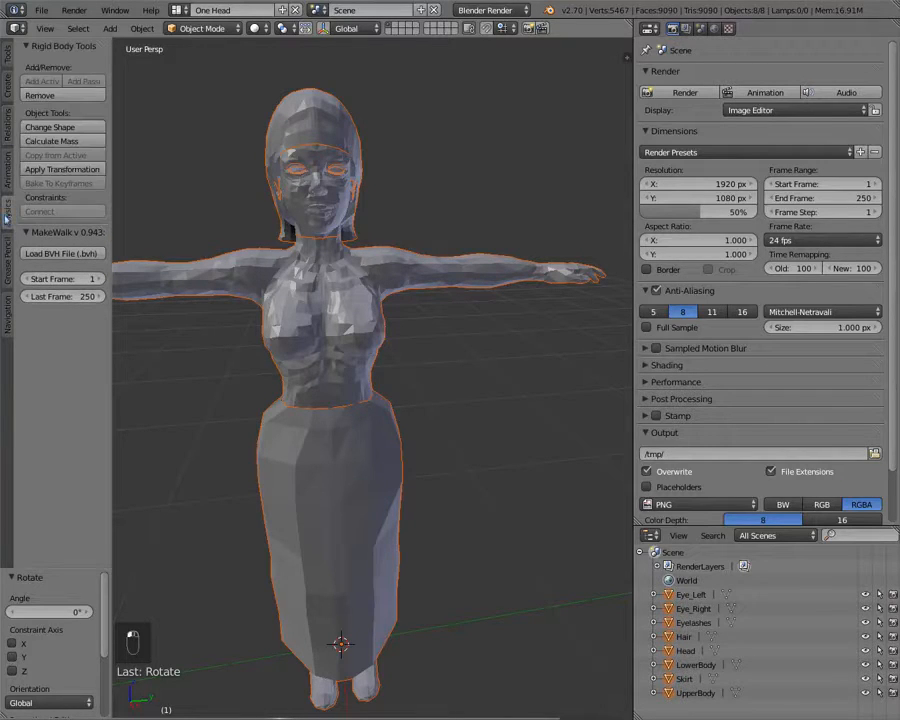
pyautogui.click(6, 242)
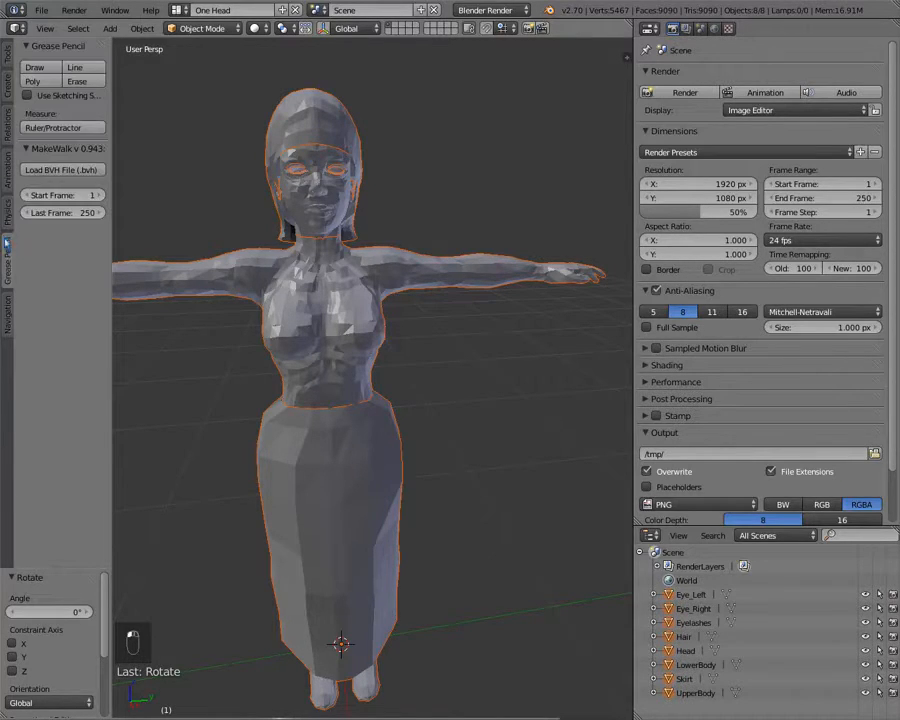
pyautogui.click(4, 317)
pyautogui.click(5, 58)
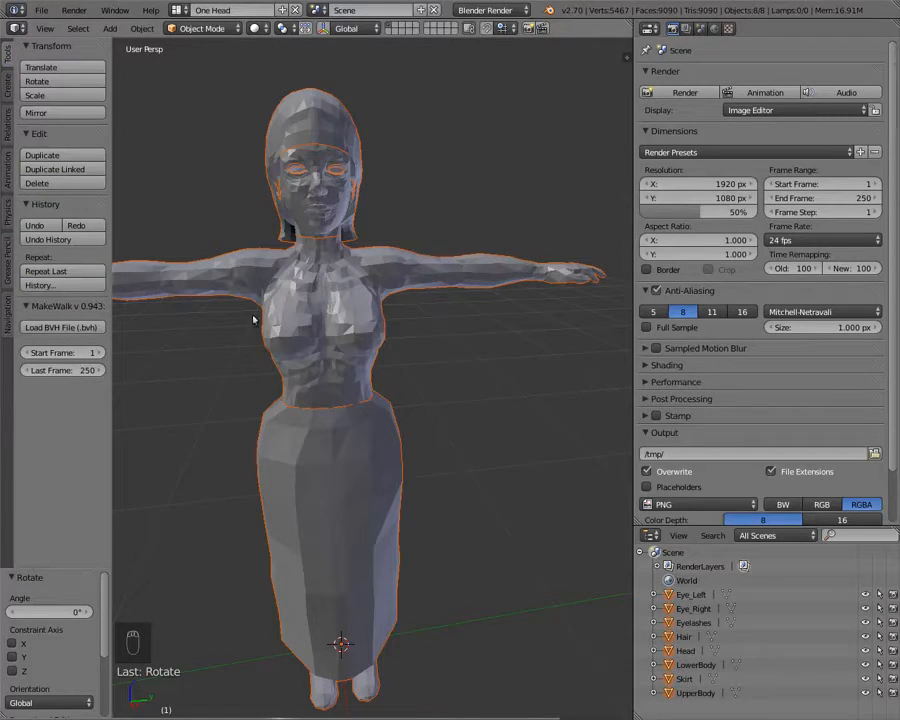
pyautogui.press('t')
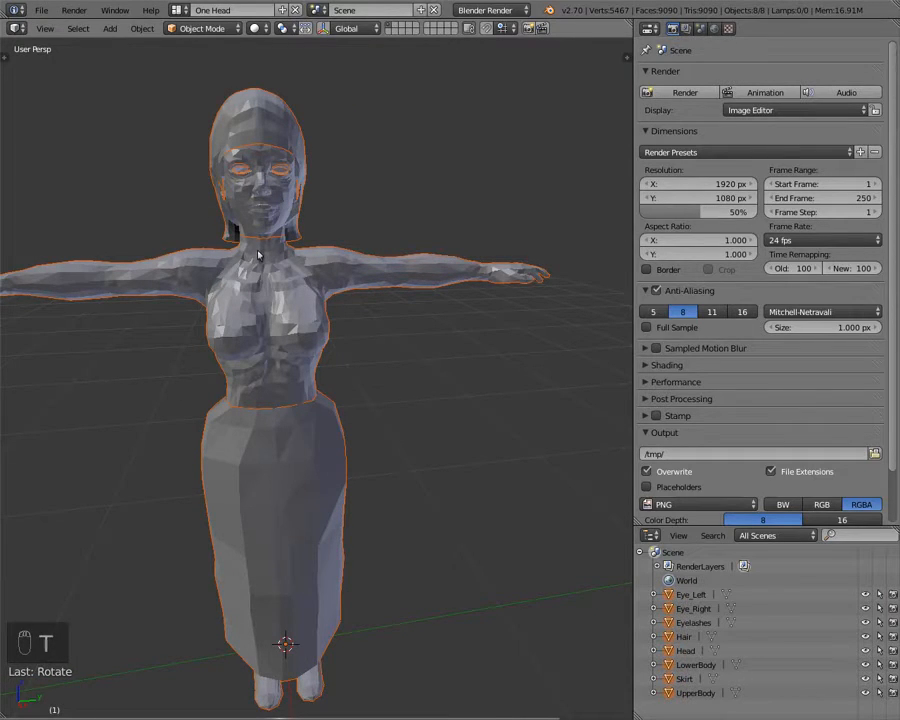
# - Switch to the MyPaint notes and handwrite the heading BLENDER in an empty area of the canvas
pyautogui.click(40, 696)
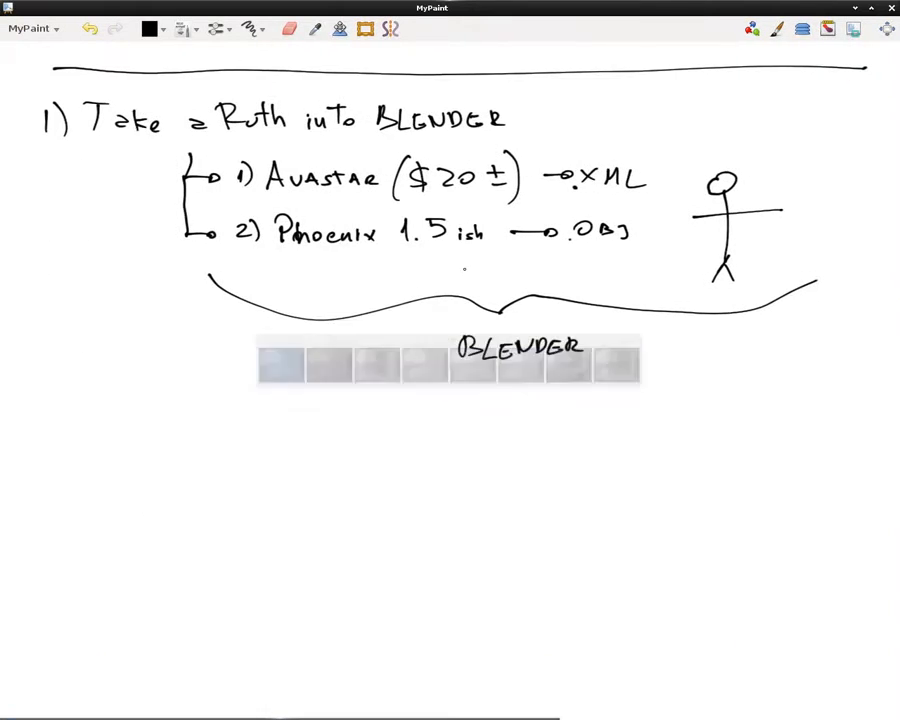
pyautogui.moveTo(699, 149)
pyautogui.mouseDown(button='middle')
pyautogui.moveTo(197, 532)
pyautogui.moveTo(87, 562)
pyautogui.mouseUp(button='middle')
pyautogui.moveTo(447, 325); pyautogui.dragTo(274, 408, button='middle')
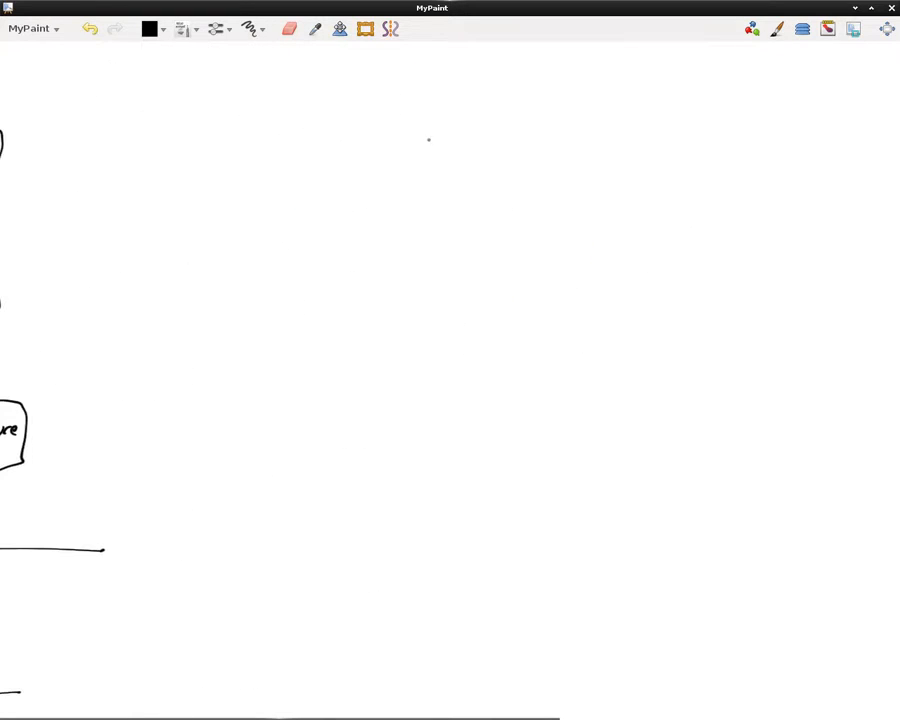
pyautogui.moveTo(428, 137)
pyautogui.mouseDown()
pyautogui.moveTo(421, 186)
pyautogui.moveTo(448, 182)
pyautogui.moveTo(428, 186)
pyautogui.mouseUp()
pyautogui.moveTo(468, 136)
pyautogui.mouseDown()
pyautogui.moveTo(476, 185)
pyautogui.moveTo(494, 184)
pyautogui.mouseUp()
pyautogui.moveTo(527, 142)
pyautogui.mouseDown()
pyautogui.moveTo(527, 183)
pyautogui.moveTo(522, 162)
pyautogui.moveTo(546, 186)
pyautogui.moveTo(580, 143)
pyautogui.mouseUp()
pyautogui.moveTo(587, 145); pyautogui.dragTo(589, 183)
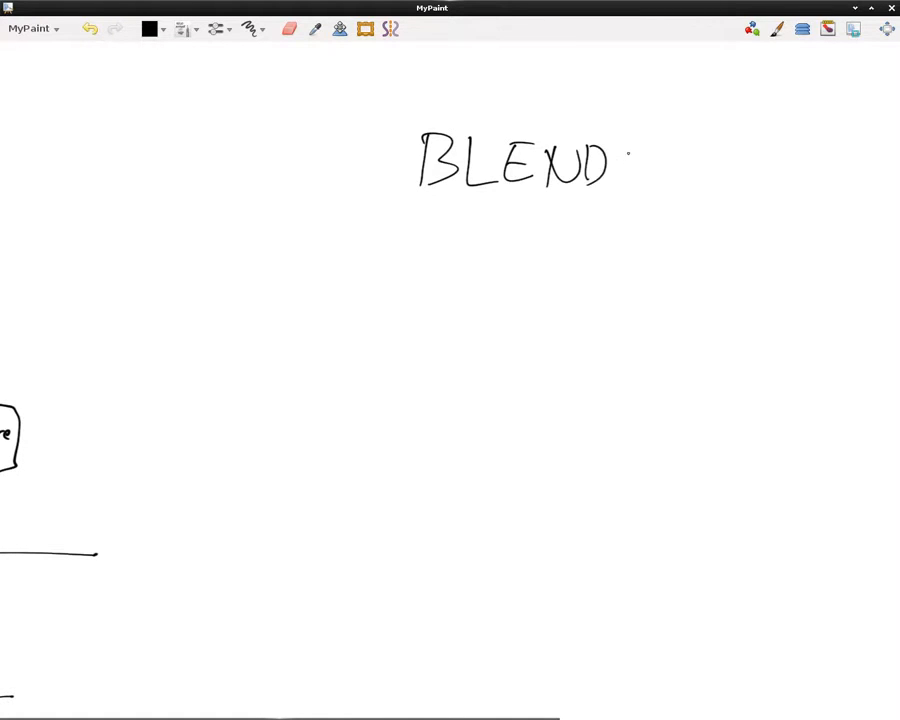
pyautogui.moveTo(630, 153); pyautogui.dragTo(673, 190)
pyautogui.moveTo(672, 151); pyautogui.dragTo(725, 186)
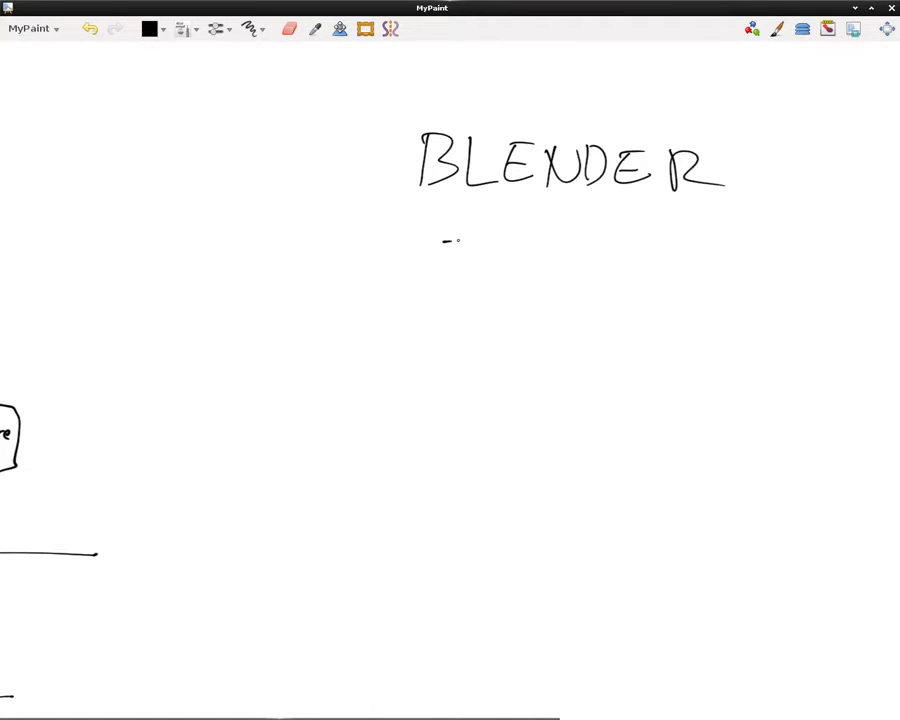
# - Handwrite the version number 2.70 beneath the BLENDER heading and underline it with a wavy stroke
pyautogui.moveTo(443, 241); pyautogui.dragTo(490, 271)
pyautogui.click(510, 268)
pyautogui.moveTo(547, 244)
pyautogui.mouseDown()
pyautogui.moveTo(576, 245)
pyautogui.moveTo(557, 275)
pyautogui.mouseUp()
pyautogui.moveTo(549, 262); pyautogui.dragTo(602, 246)
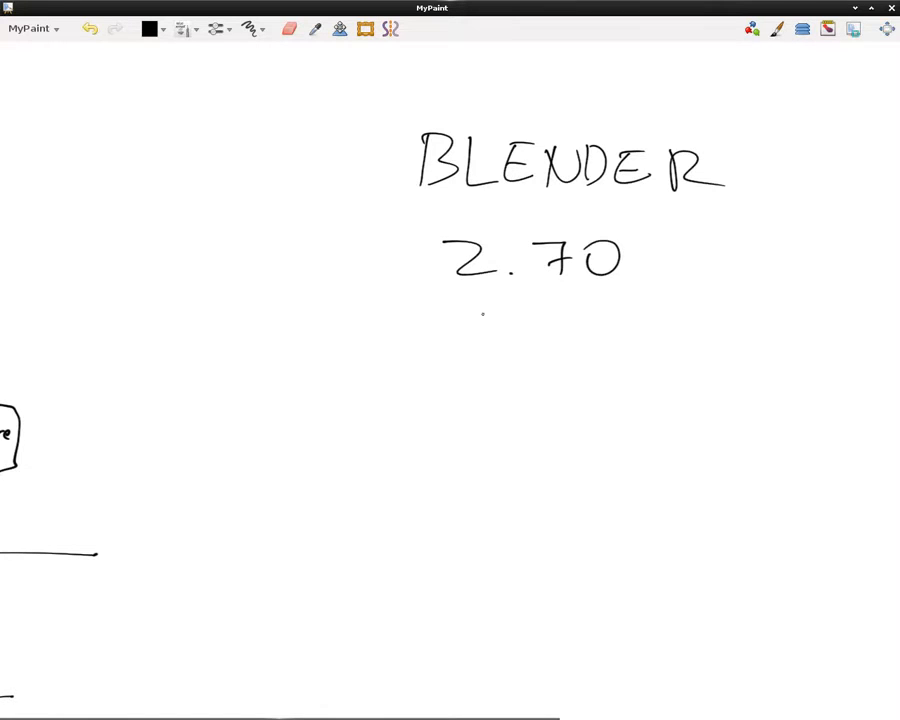
pyautogui.moveTo(441, 309)
pyautogui.mouseDown()
pyautogui.moveTo(555, 296)
pyautogui.moveTo(606, 302)
pyautogui.mouseUp()
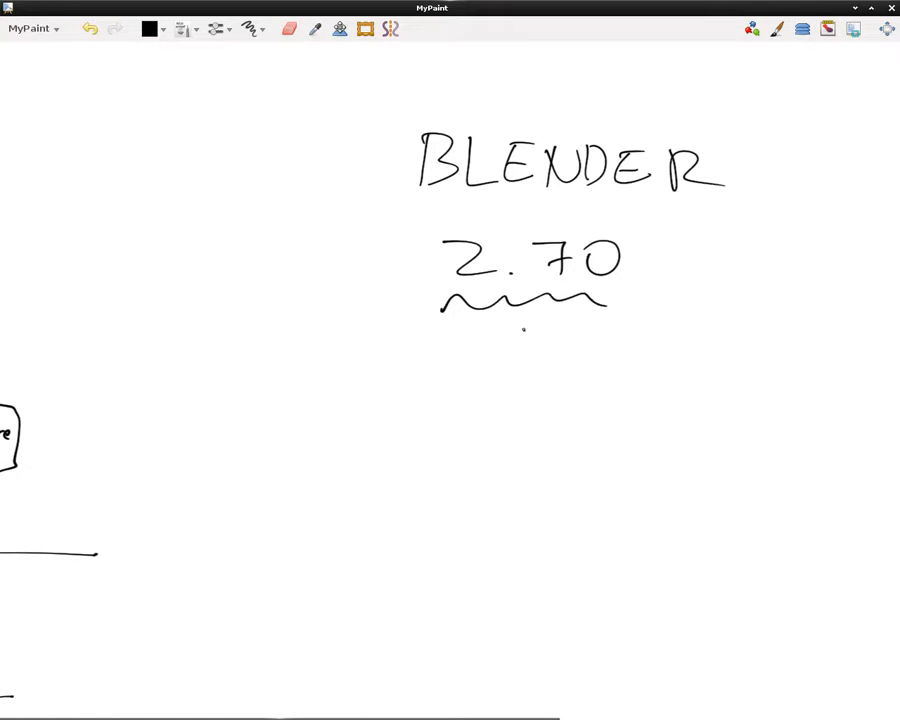
# - Add a bracketed note reading CURRENT below the version number and underline it
pyautogui.moveTo(522, 332)
pyautogui.mouseDown()
pyautogui.moveTo(548, 372)
pyautogui.moveTo(566, 363)
pyautogui.moveTo(606, 370)
pyautogui.mouseUp()
pyautogui.moveTo(612, 363); pyautogui.dragTo(672, 367)
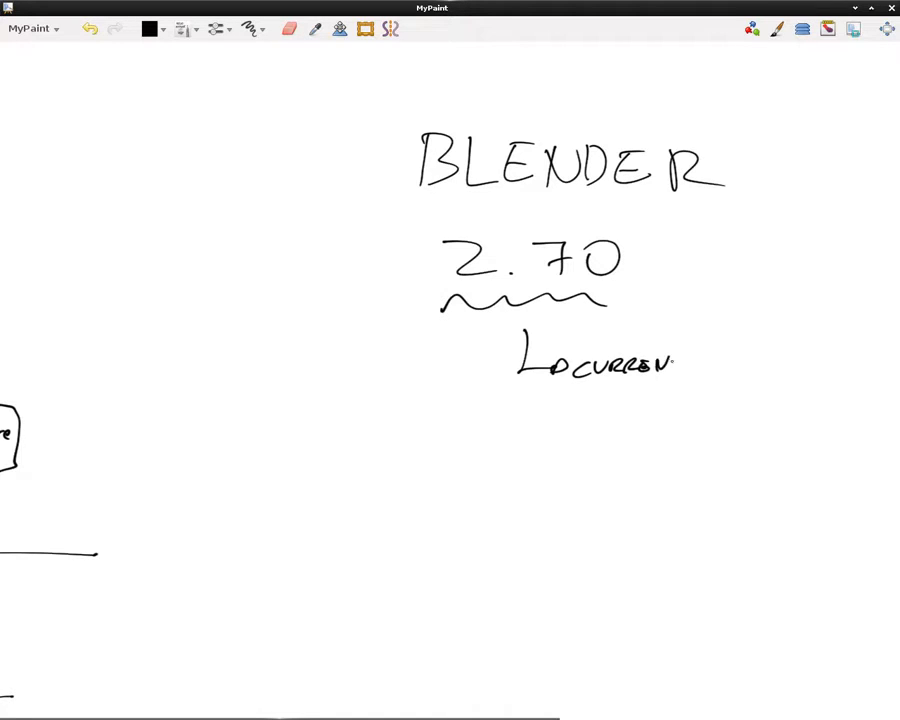
pyautogui.moveTo(565, 391); pyautogui.dragTo(684, 384)
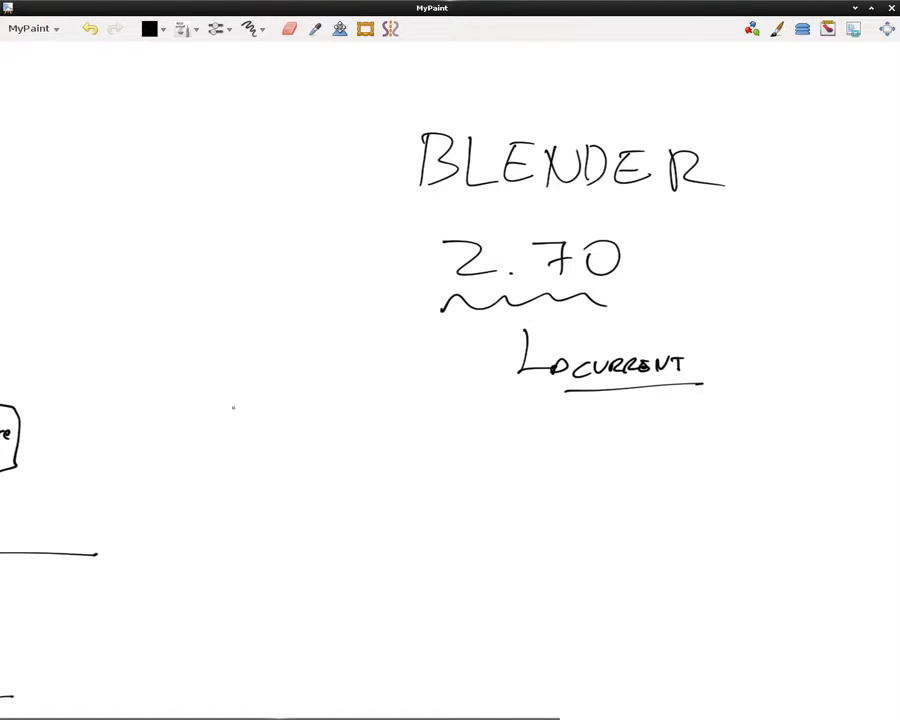
# - Switch back to Blender and check in the right side view how the avatar's feet sit at the origin and ground line
pyautogui.moveTo(88, 693)
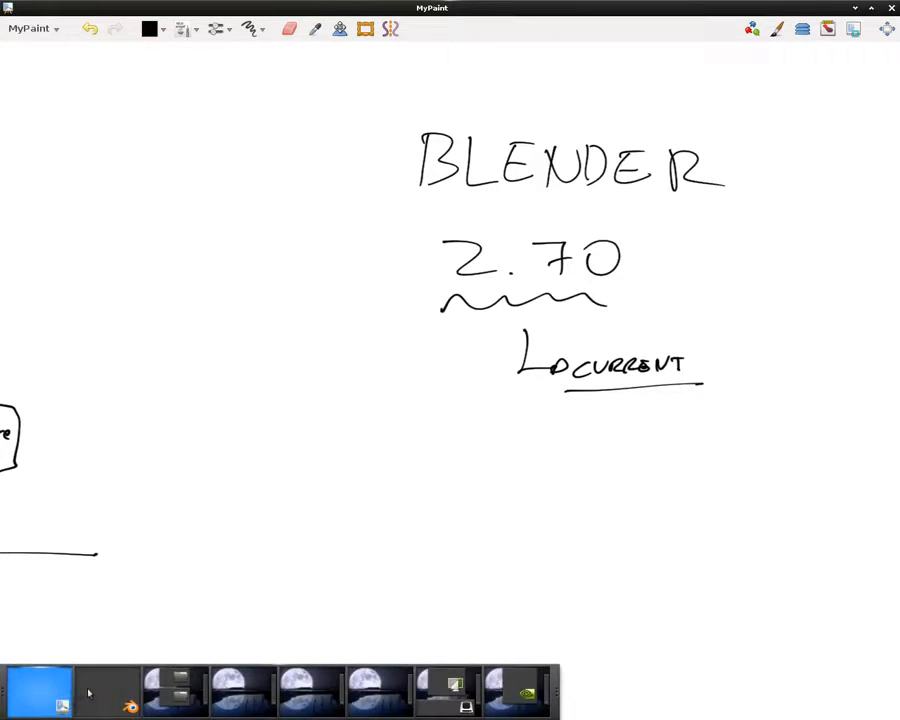
pyautogui.click(88, 693)
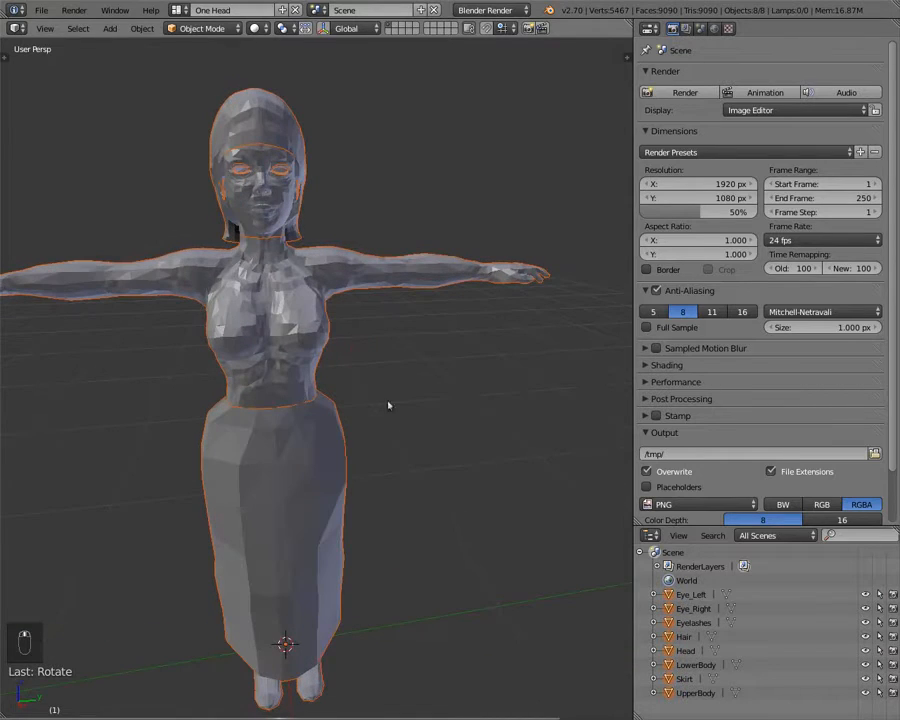
pyautogui.moveTo(205, 542); pyautogui.dragTo(261, 372, button='middle')
pyautogui.scroll(-2, 216, 402)
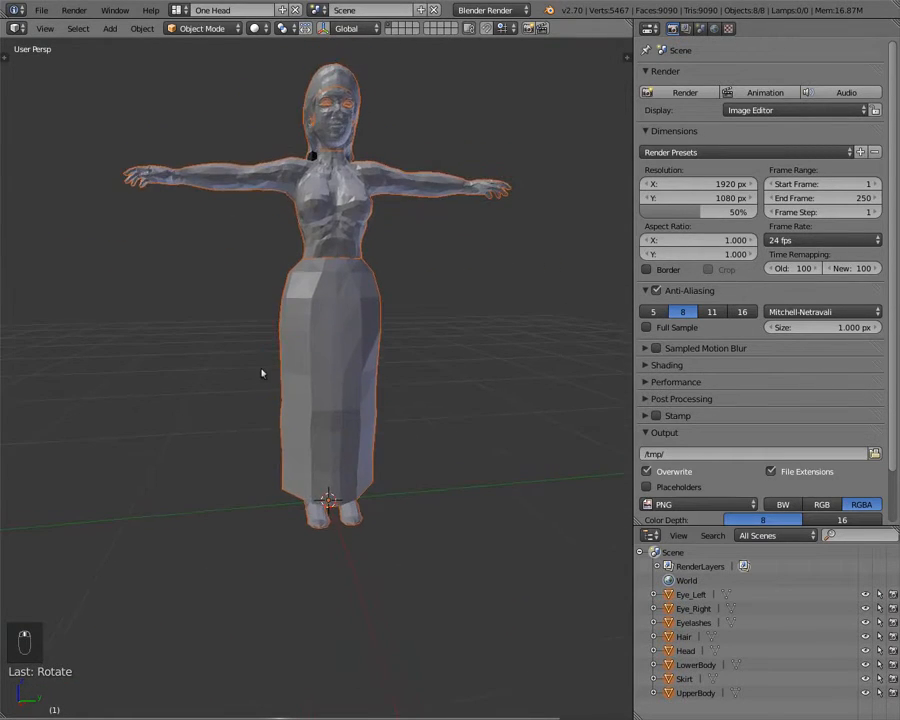
pyautogui.press('KP_1')
pyautogui.press('KP_3')
pyautogui.keyDown('shift'); pyautogui.moveTo(280, 536); pyautogui.dragTo(283, 474, button='middle'); pyautogui.keyUp('shift')
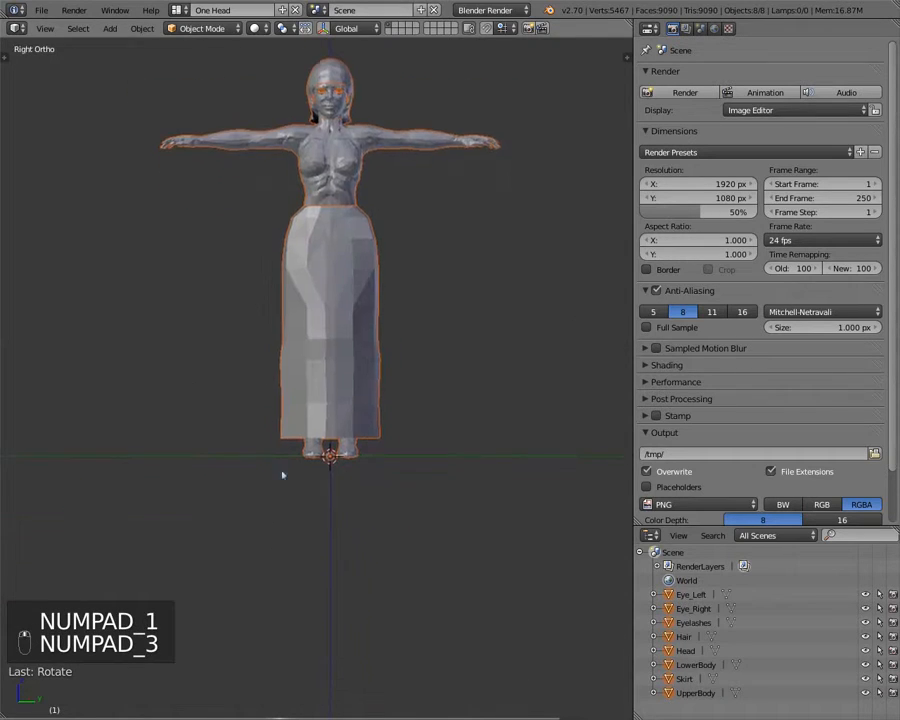
pyautogui.scroll(9, 285, 478)
pyautogui.keyDown('shift'); pyautogui.moveTo(400, 690); pyautogui.dragTo(312, 225, button='middle'); pyautogui.keyUp('shift')
pyautogui.scroll(3, 245, 248)
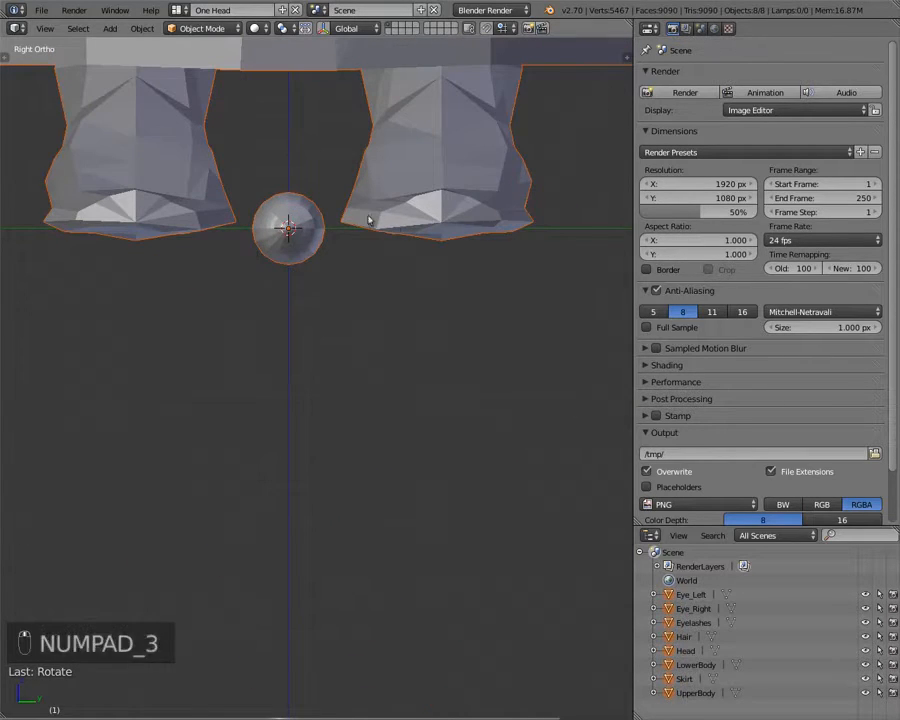
pyautogui.scroll(-8, 376, 169)
pyautogui.keyDown('shift'); pyautogui.moveTo(359, 250); pyautogui.dragTo(342, 342, button='middle'); pyautogui.keyUp('shift')
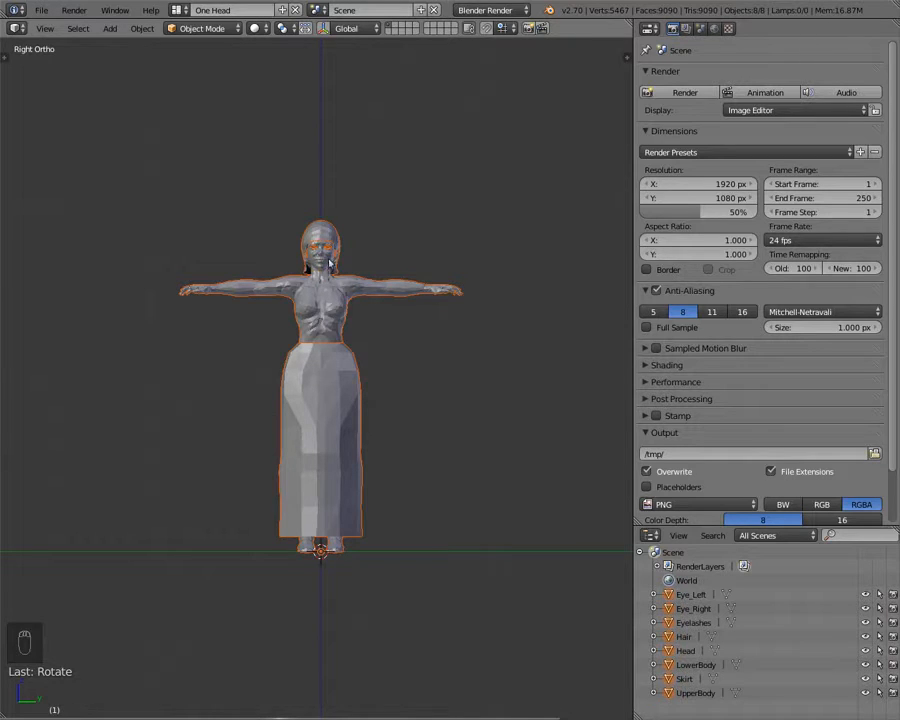
# - Select Eye_Left and Eye_Right and inspect the eyeballs lying at the origin between the avatar's feet
pyautogui.scroll(7, 350, 431)
pyautogui.scroll(-5, 345, 437)
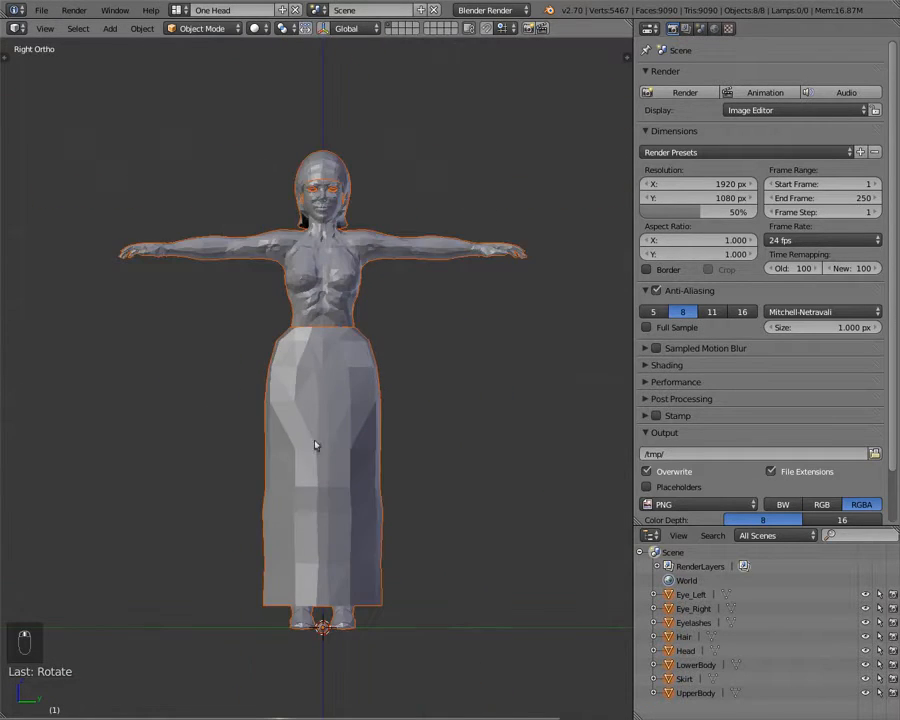
pyautogui.keyDown('shift'); pyautogui.moveTo(308, 477); pyautogui.dragTo(300, 600, button='middle'); pyautogui.keyUp('shift')
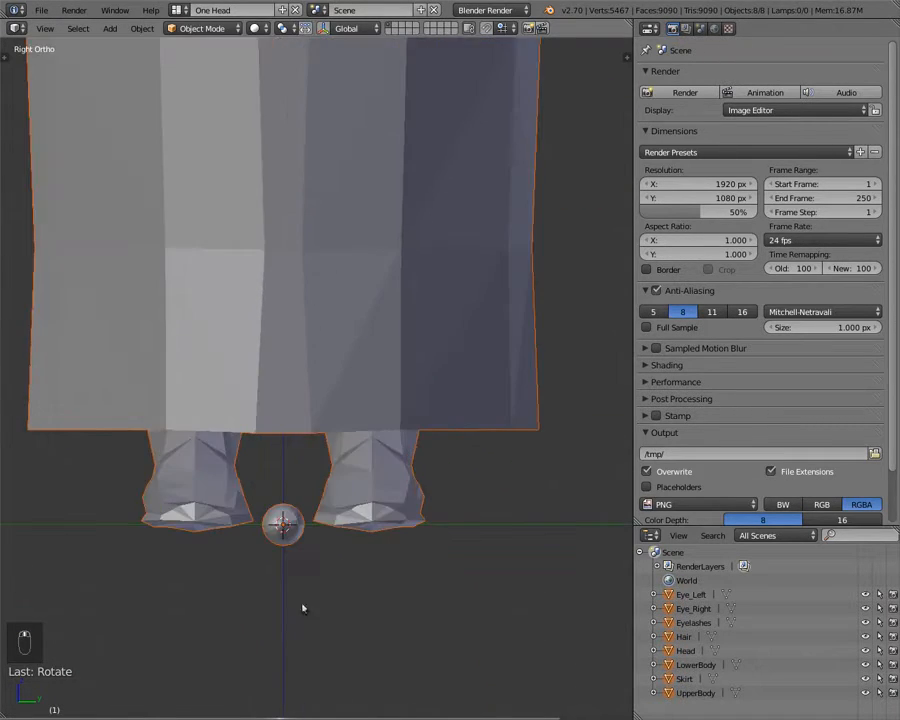
pyautogui.click(691, 596)
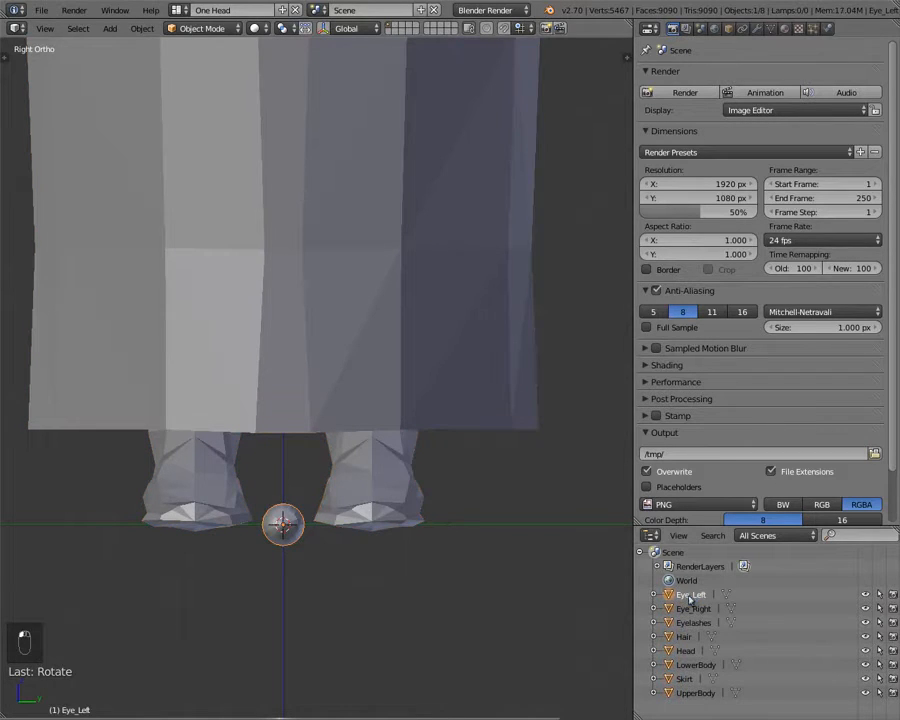
pyautogui.keyDown('ctrl'); pyautogui.click(690, 608); pyautogui.keyUp('ctrl')
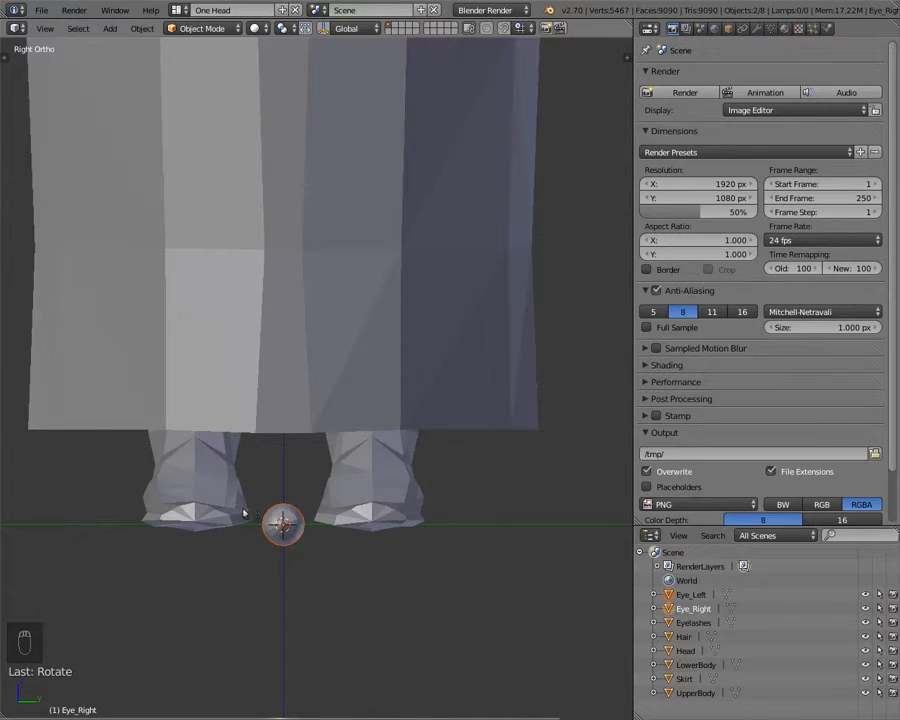
pyautogui.scroll(7, 301, 435)
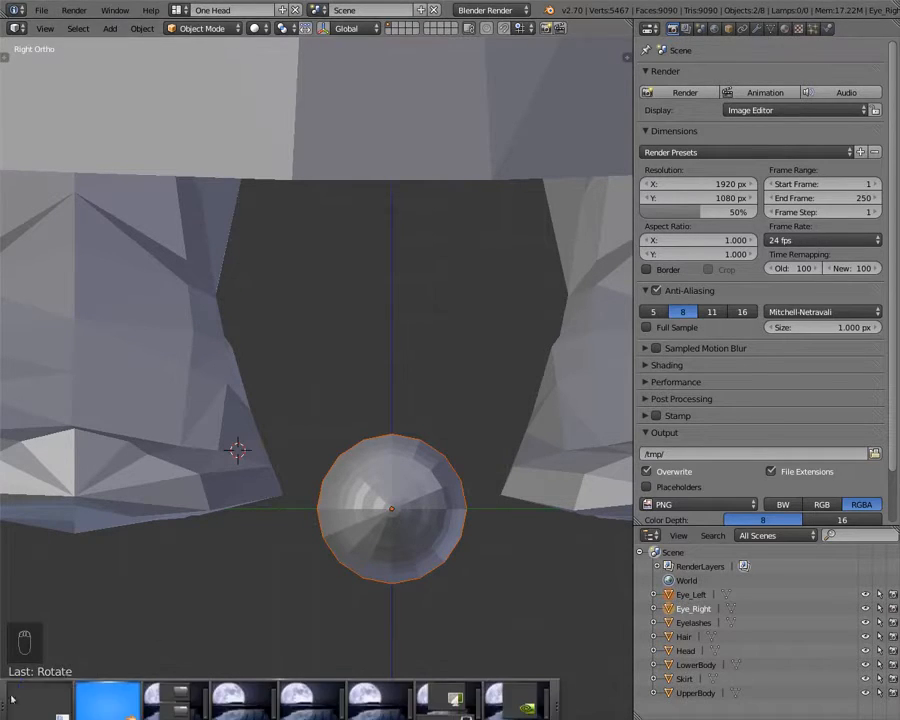
# - Select the Skirt, LowerBody and UpperBody meshes one after another and check where each one's origin point sits
pyautogui.rightClick(288, 150)
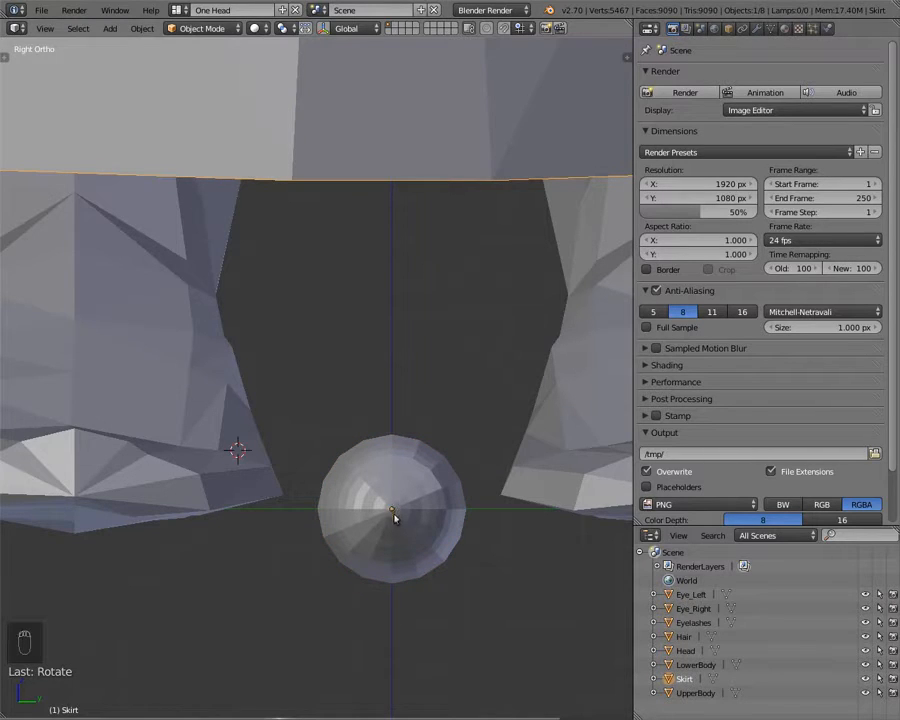
pyautogui.rightClick(99, 321)
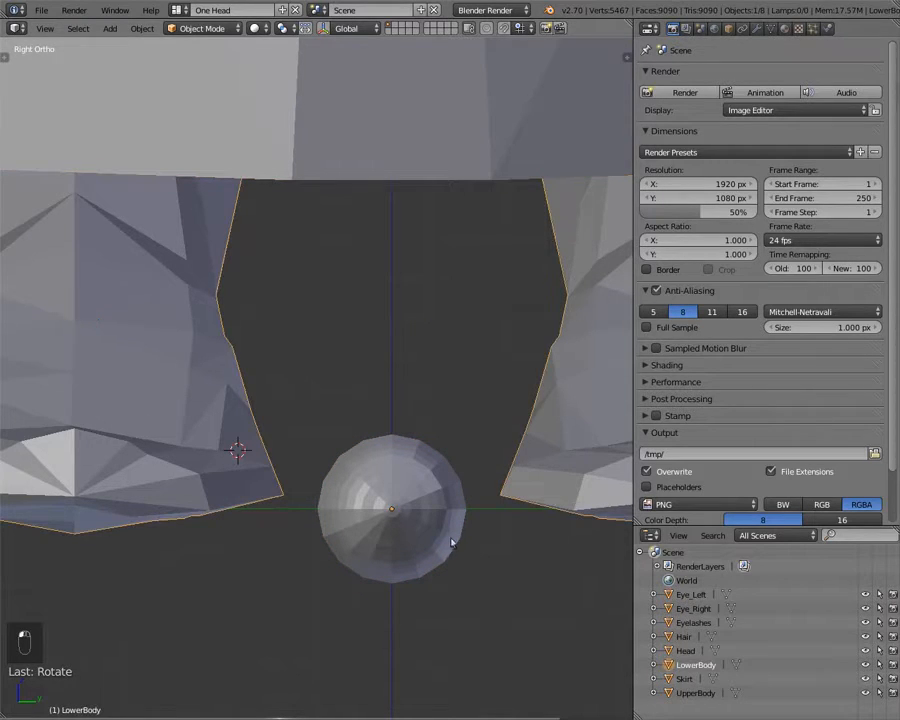
pyautogui.scroll(-8, 349, 500)
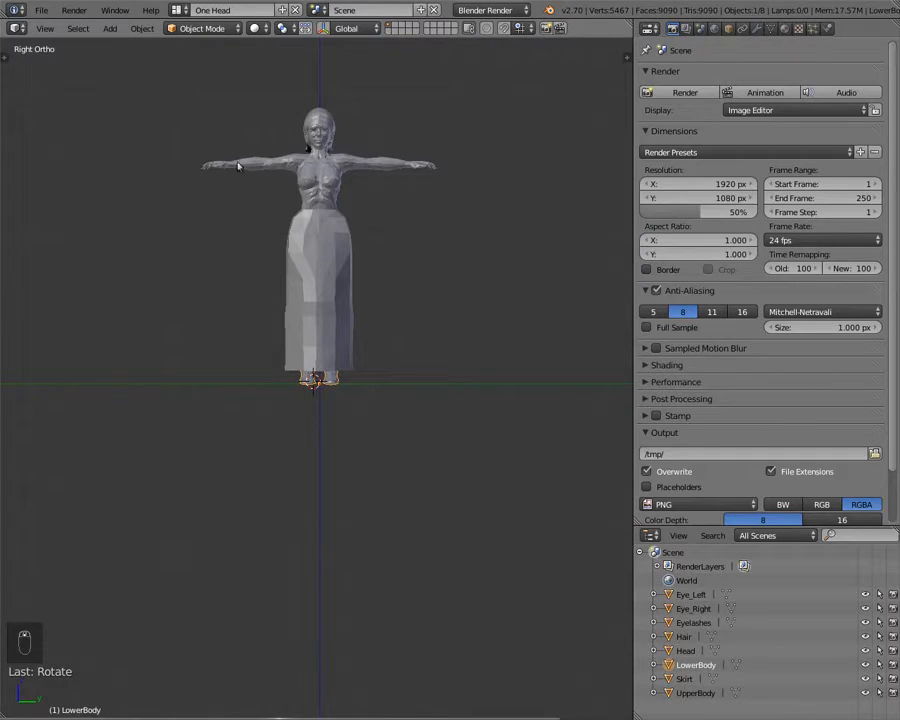
pyautogui.rightClick(236, 166)
pyautogui.scroll(10, 418, 412)
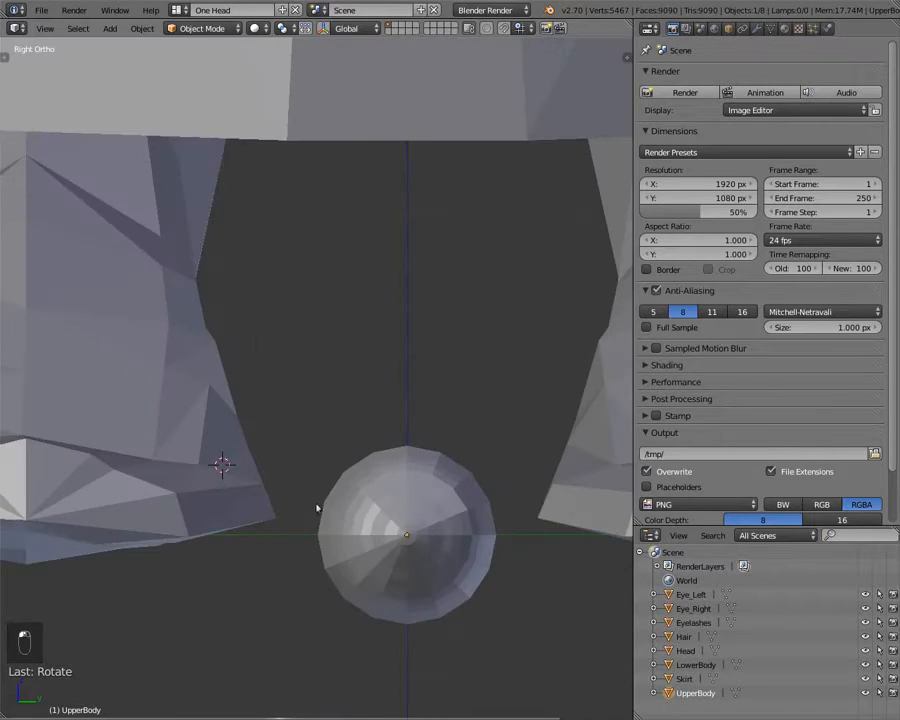
pyautogui.scroll(-10, 316, 508)
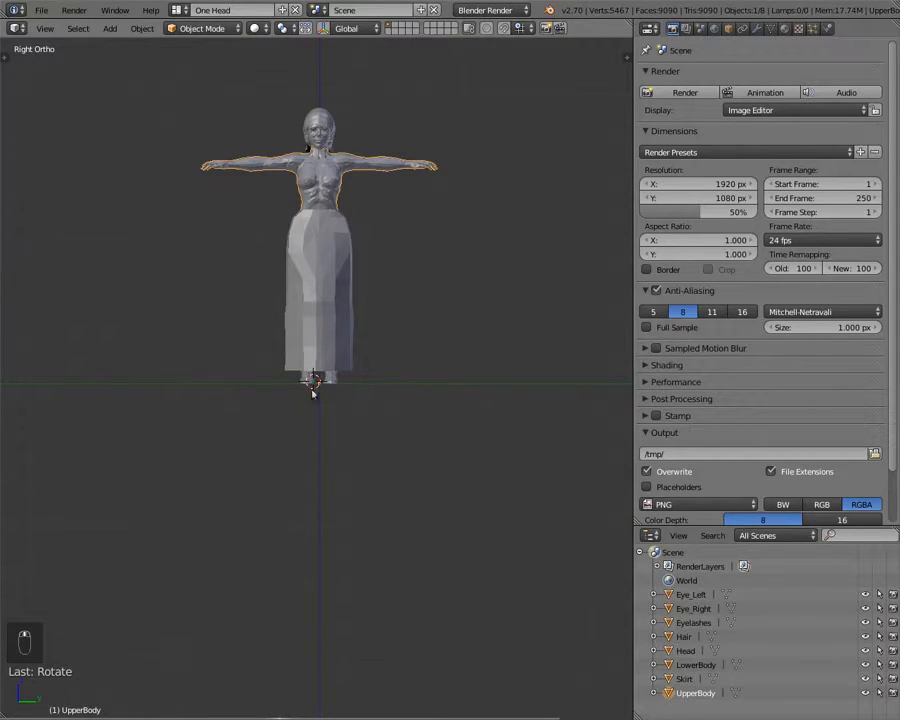
pyautogui.scroll(10, 312, 392)
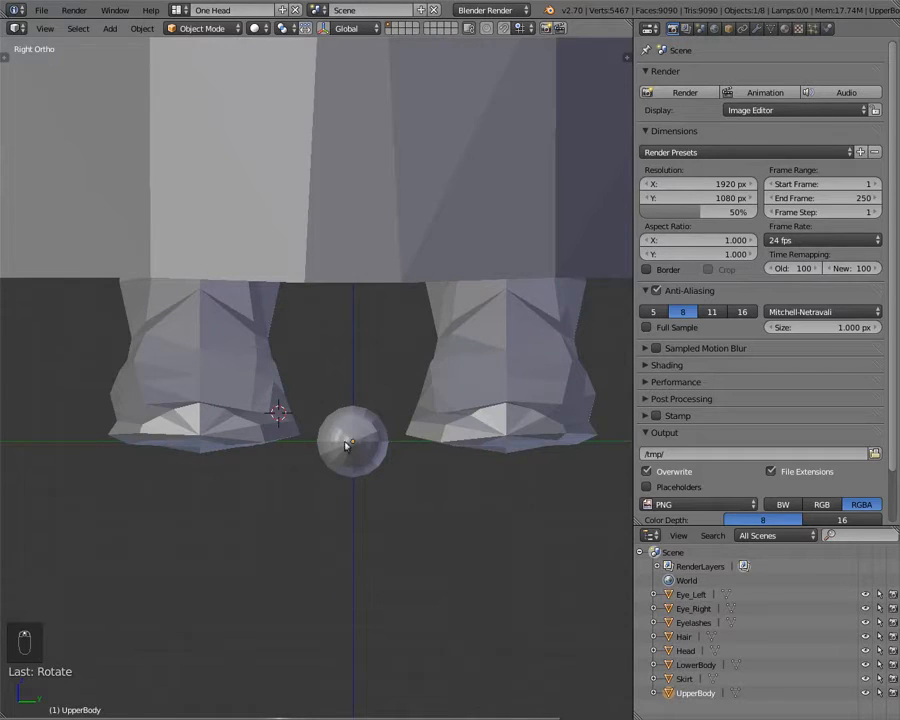
pyautogui.scroll(-10, 352, 446)
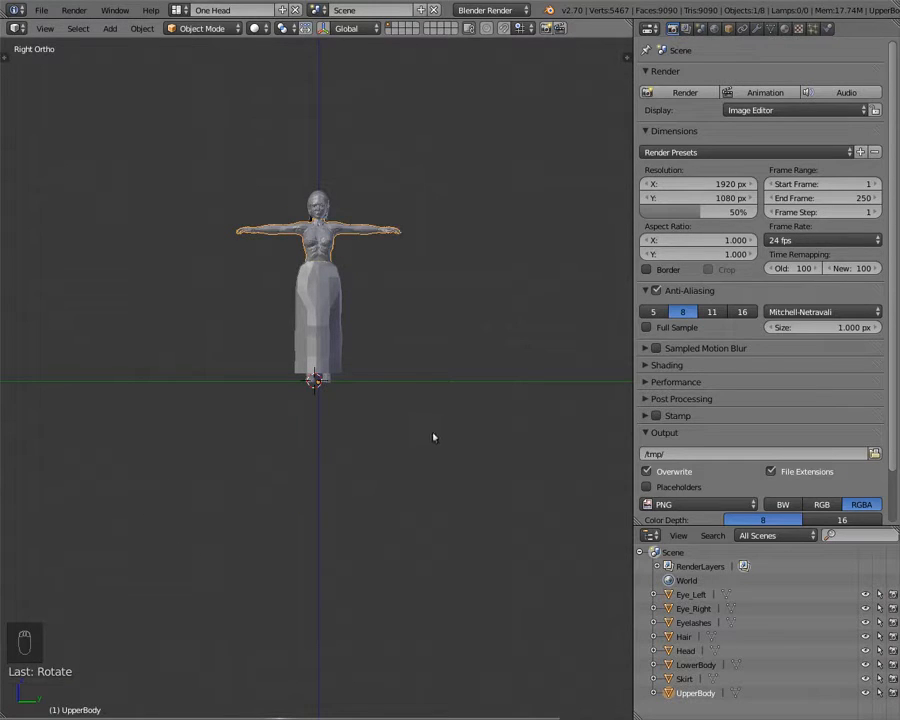
pyautogui.scroll(10, 273, 428)
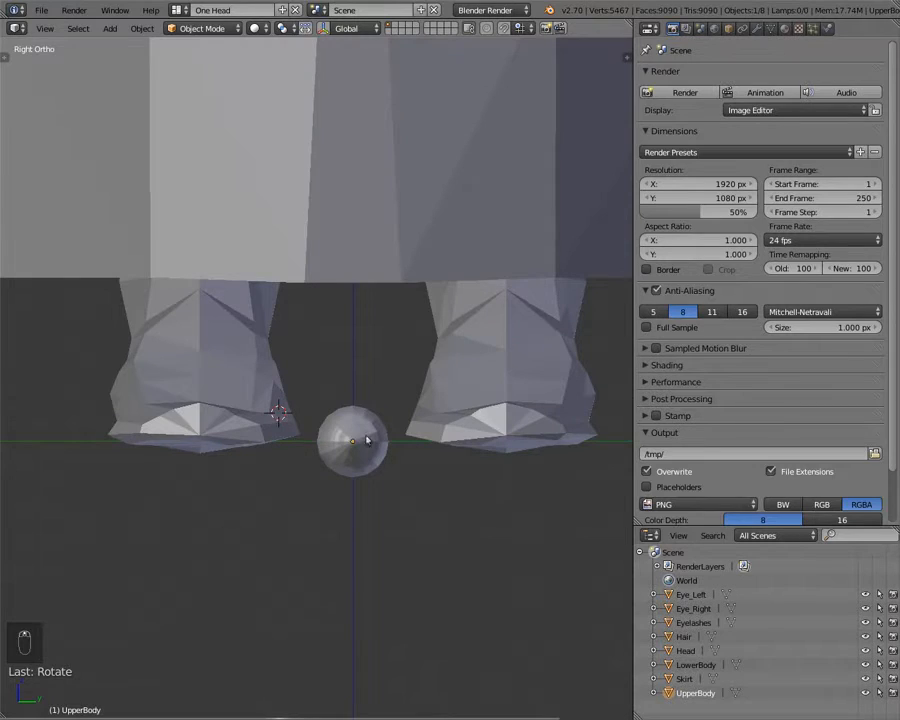
# - Try to isolate the eyeballs between the feet with circle select, and clear the selection
pyautogui.rightClick(355, 432)
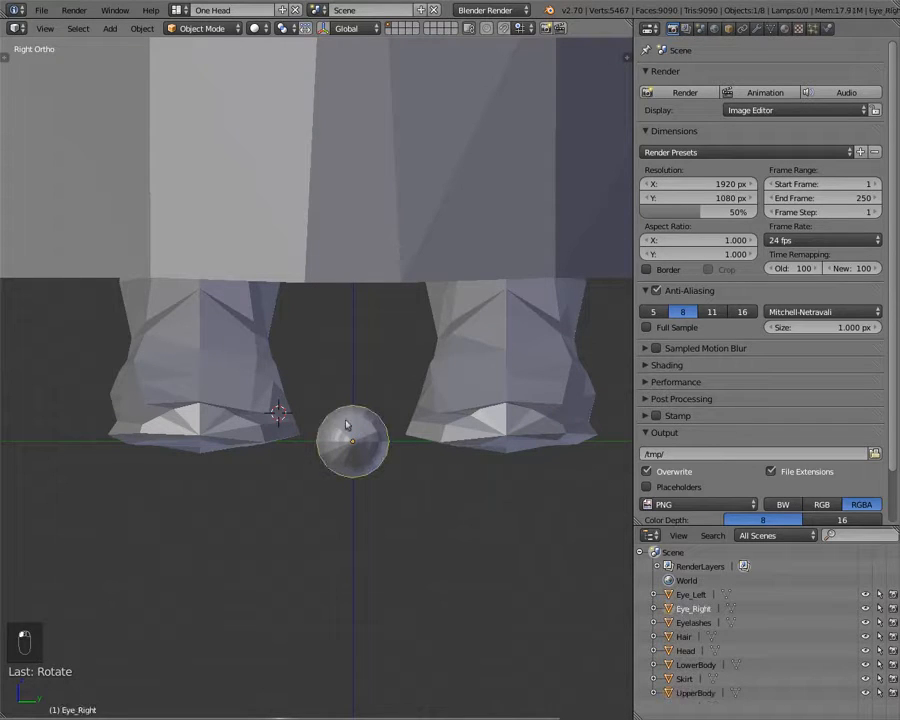
pyautogui.press('c')
pyautogui.click(349, 441)
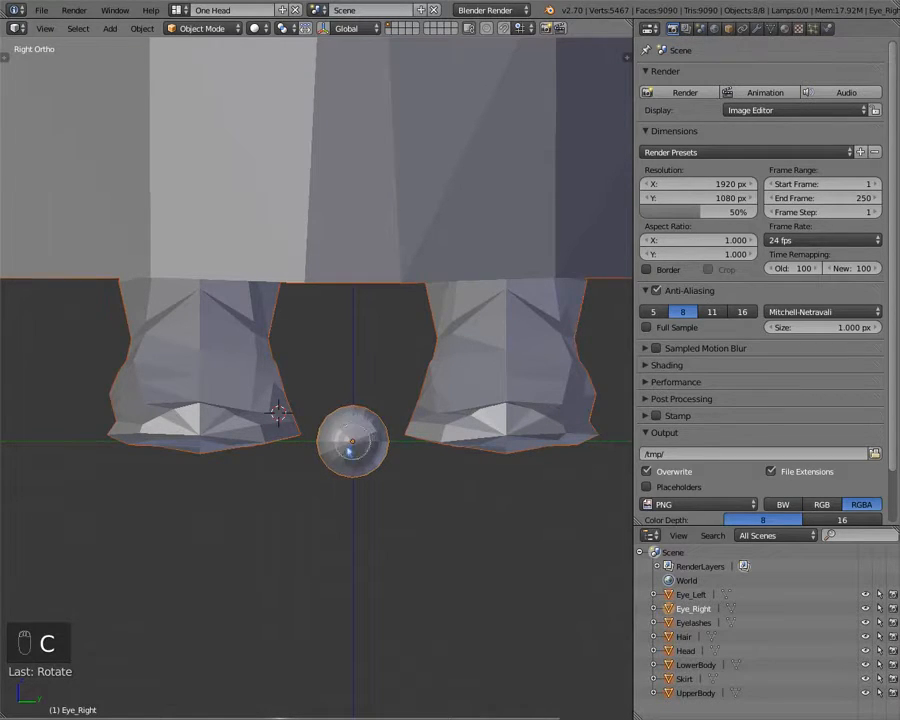
pyautogui.rightClick(343, 462)
pyautogui.press('a')
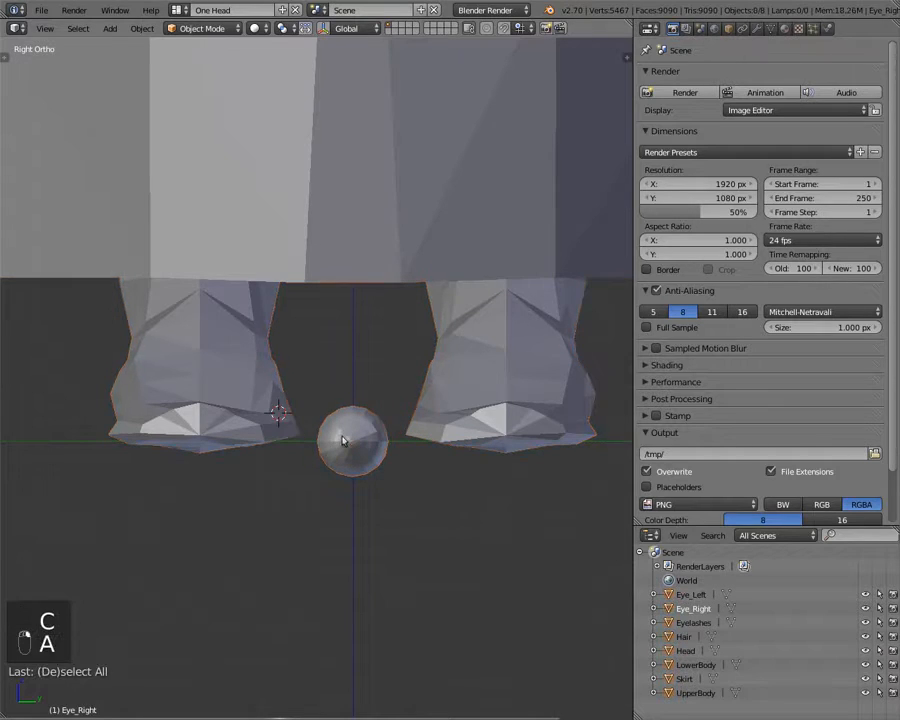
# - Box-select both eyeballs between the feet and compare their position with the avatar's face
pyautogui.press('b')
pyautogui.moveTo(320, 405); pyautogui.dragTo(389, 533)
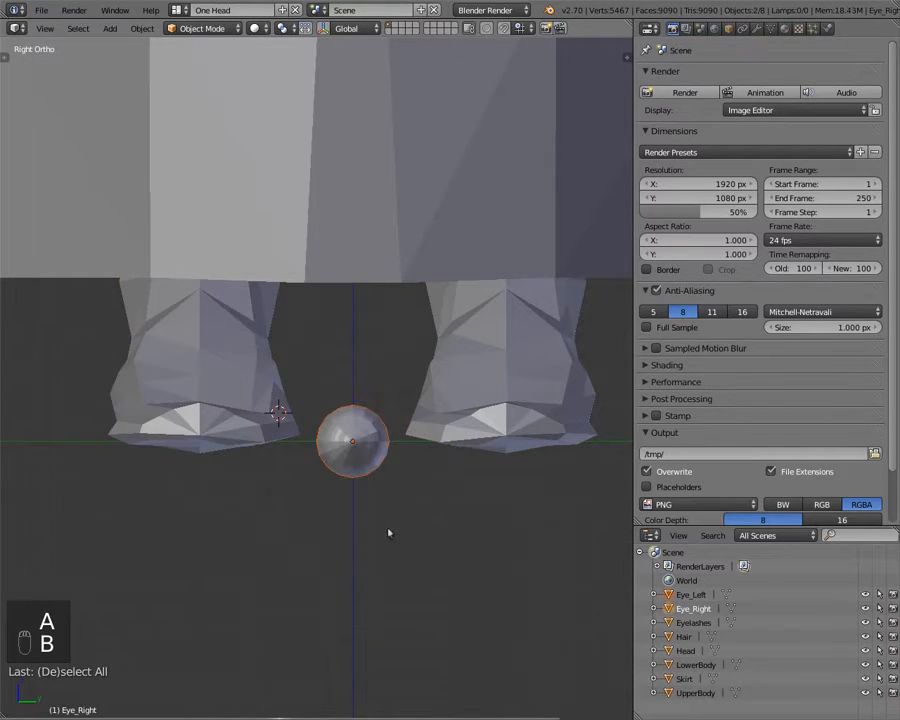
pyautogui.scroll(-10, 334, 394)
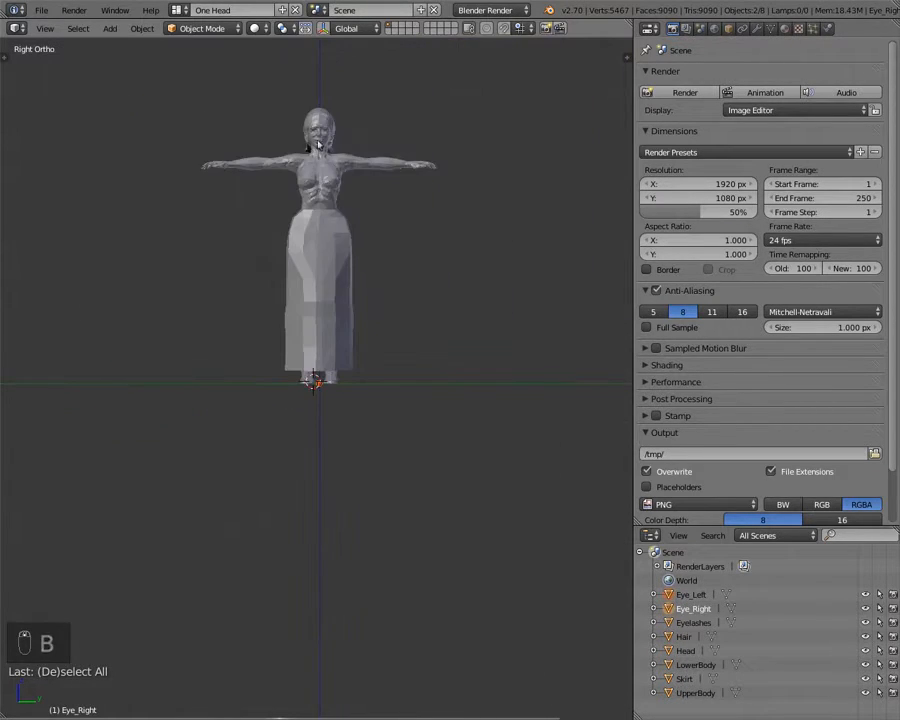
pyautogui.scroll(5, 303, 379)
pyautogui.scroll(10, 303, 379)
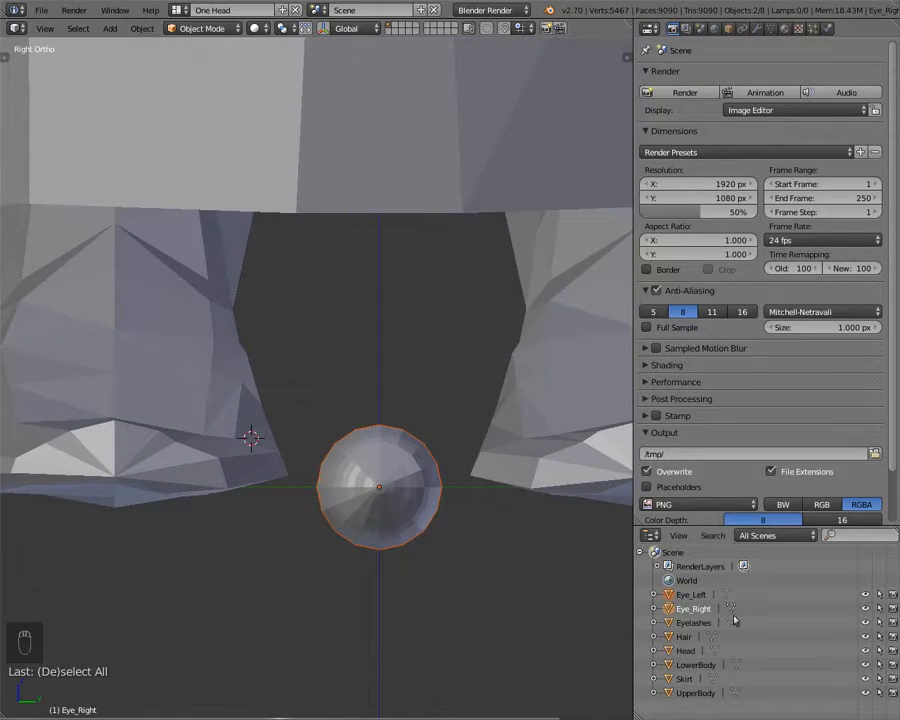
# - Select Eye_Left and Eye_Right together and move them straight up from the feet to the avatar's eye level
pyautogui.click(690, 594)
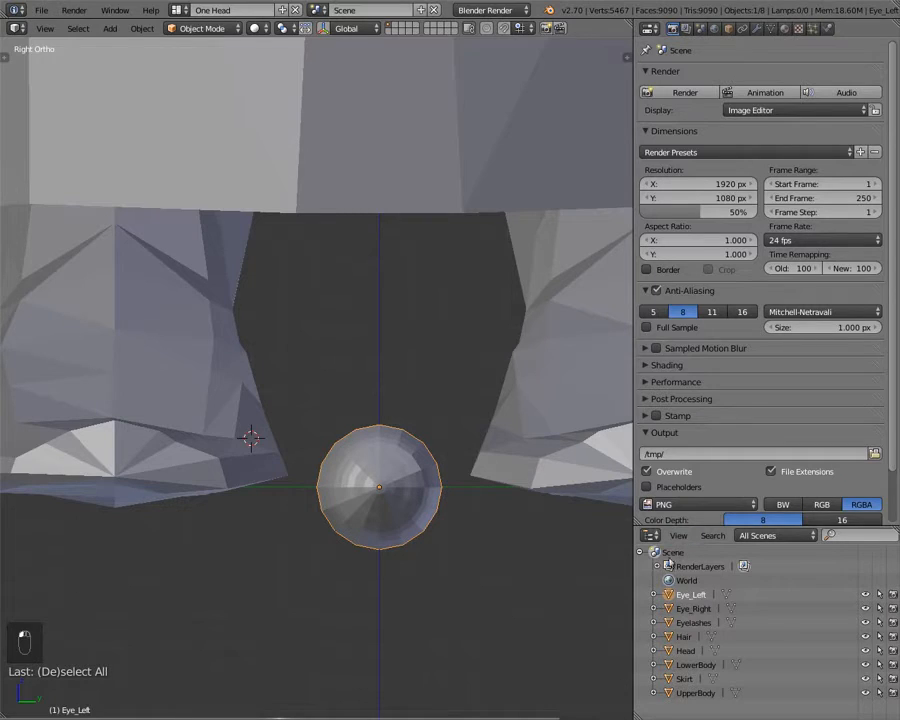
pyautogui.keyDown('ctrl'); pyautogui.click(688, 609); pyautogui.keyUp('ctrl')
pyautogui.scroll(-4, 356, 540)
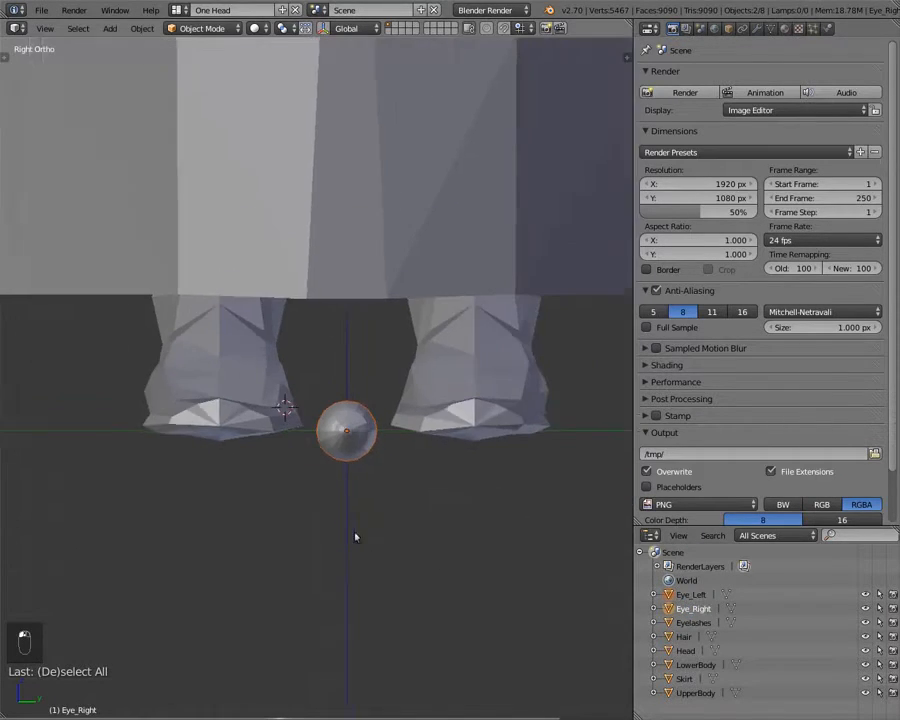
pyautogui.keyDown('shift'); pyautogui.moveTo(335, 162); pyautogui.dragTo(348, 506, button='middle'); pyautogui.keyUp('shift')
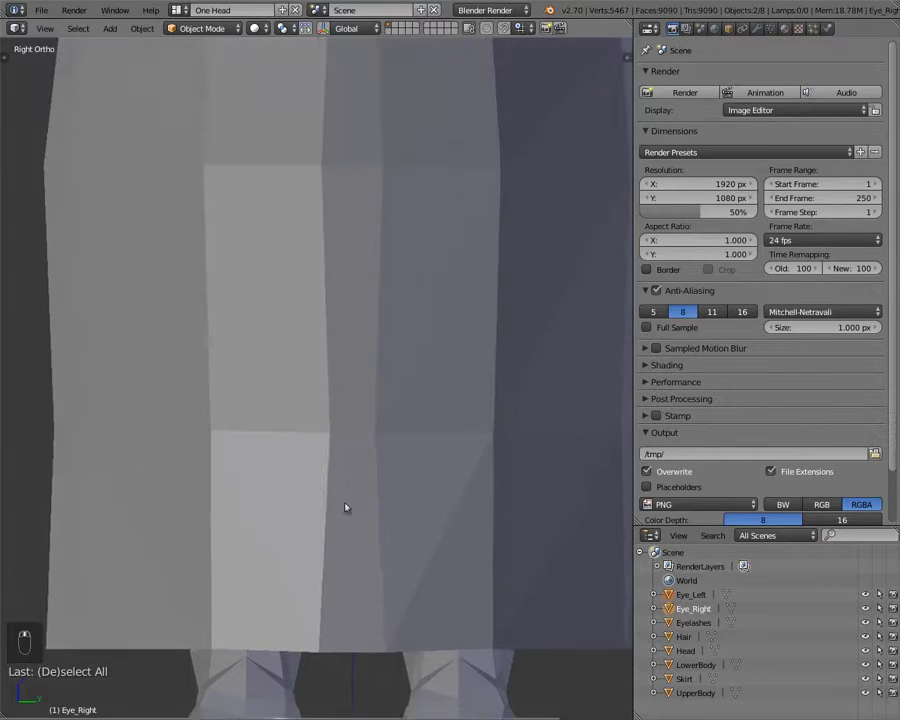
pyautogui.scroll(-6, 348, 458)
pyautogui.press('g')
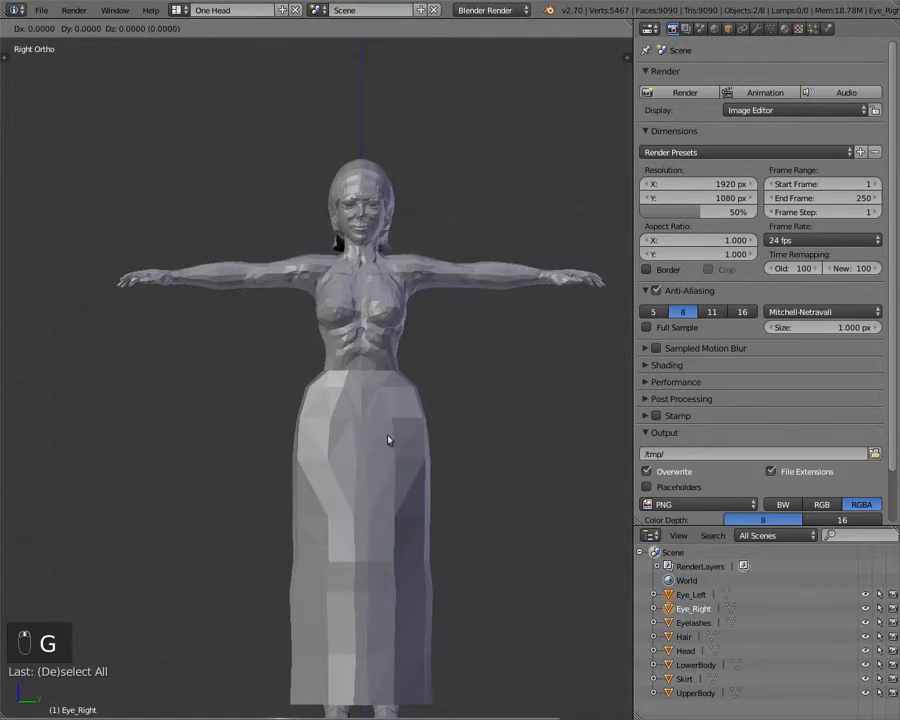
pyautogui.click(362, 113)
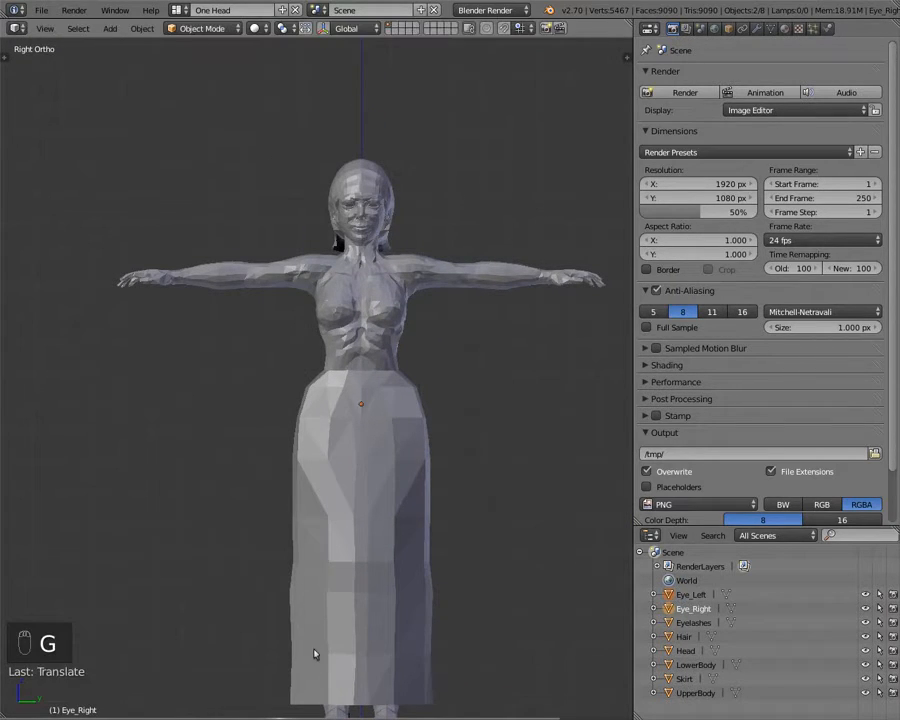
pyautogui.press('g')
pyautogui.click(313, 455)
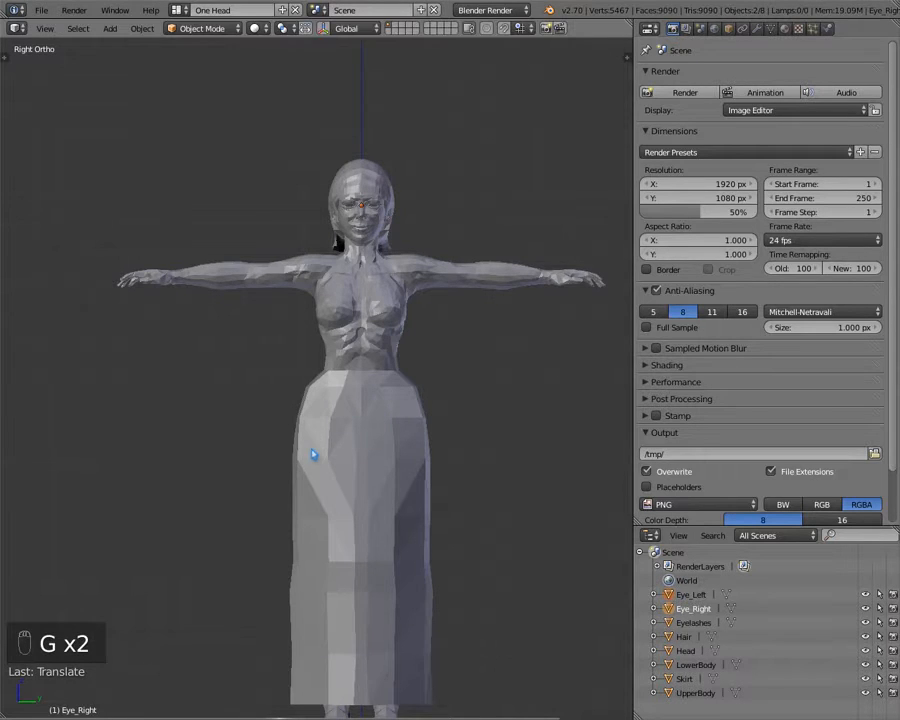
# - In wireframe display, move both eyeballs about 0.0388 along Y from the nose bridge into the avatar's left eye socket
pyautogui.scroll(5, 386, 305)
pyautogui.keyDown('shift'); pyautogui.moveTo(380, 298); pyautogui.dragTo(255, 695, button='middle'); pyautogui.keyUp('shift')
pyautogui.scroll(7, 289, 530)
pyautogui.keyDown('shift'); pyautogui.moveTo(303, 511); pyautogui.dragTo(372, 447, button='middle'); pyautogui.keyUp('shift')
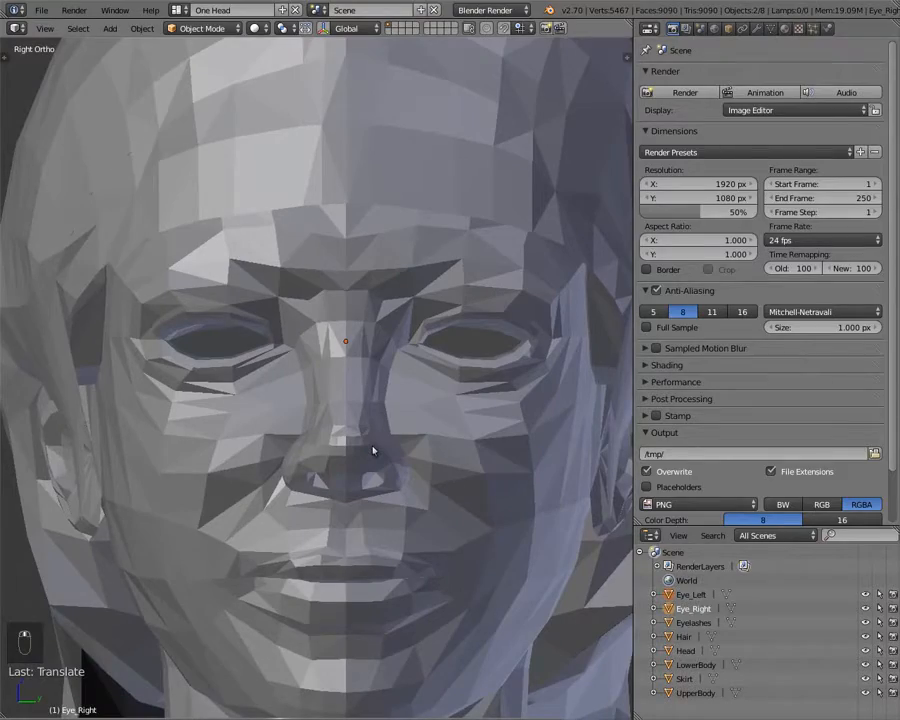
pyautogui.press('z')
pyautogui.scroll(3, 372, 450)
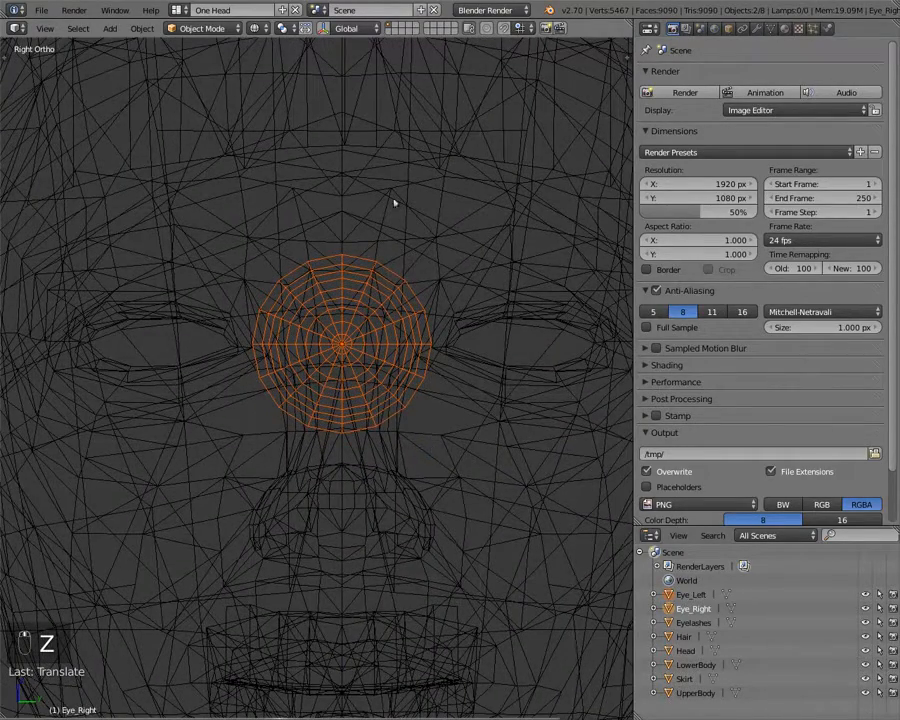
pyautogui.press('g')
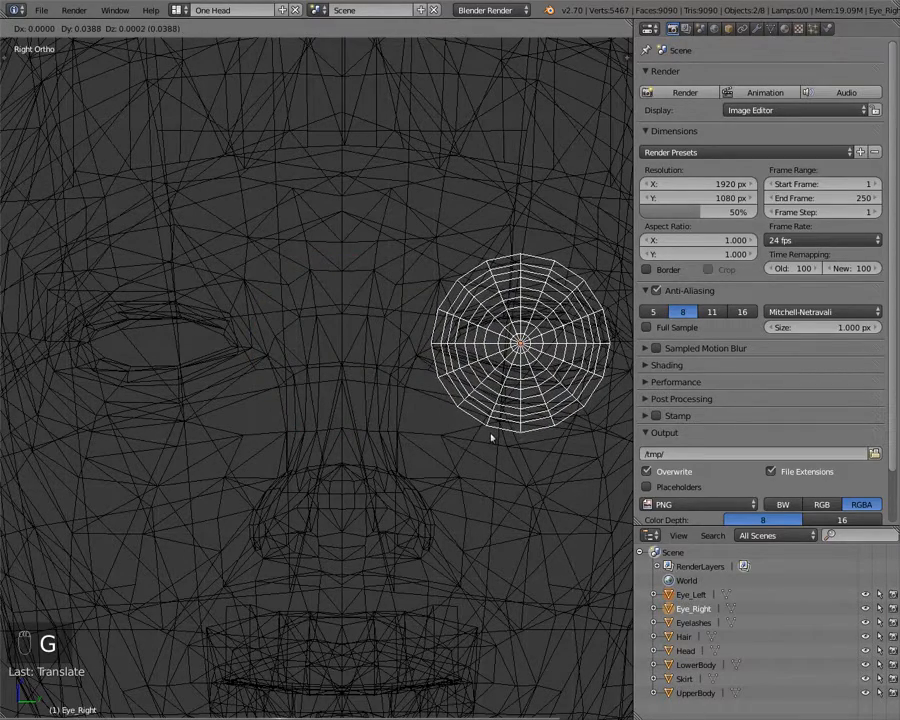
pyautogui.click(491, 437)
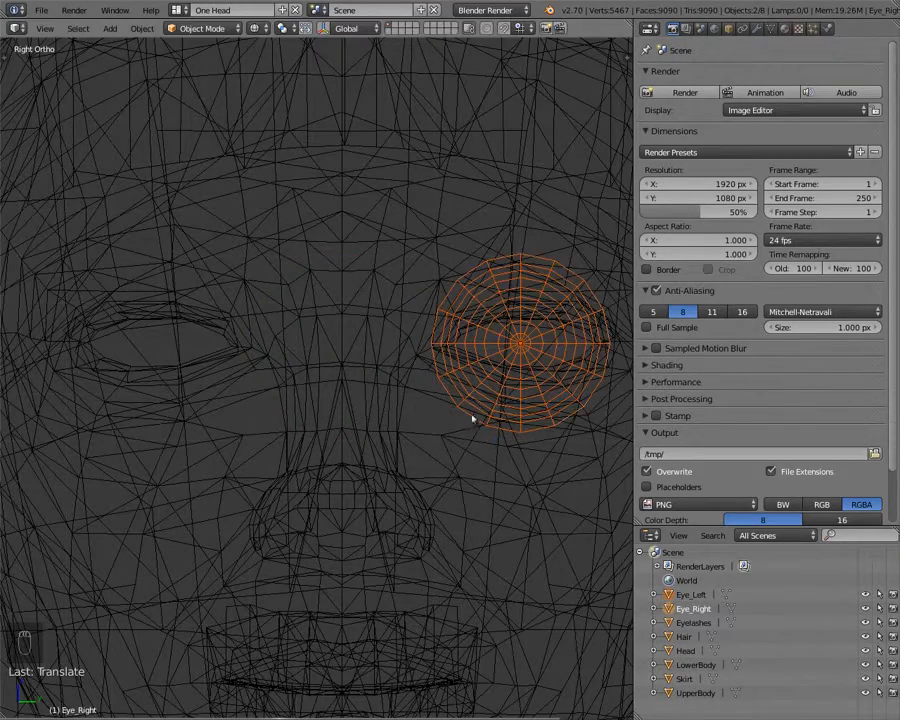
# - Return to solid display and nudge both eyeballs about 0.0008 further along Y to center them in the socket
pyautogui.press('z')
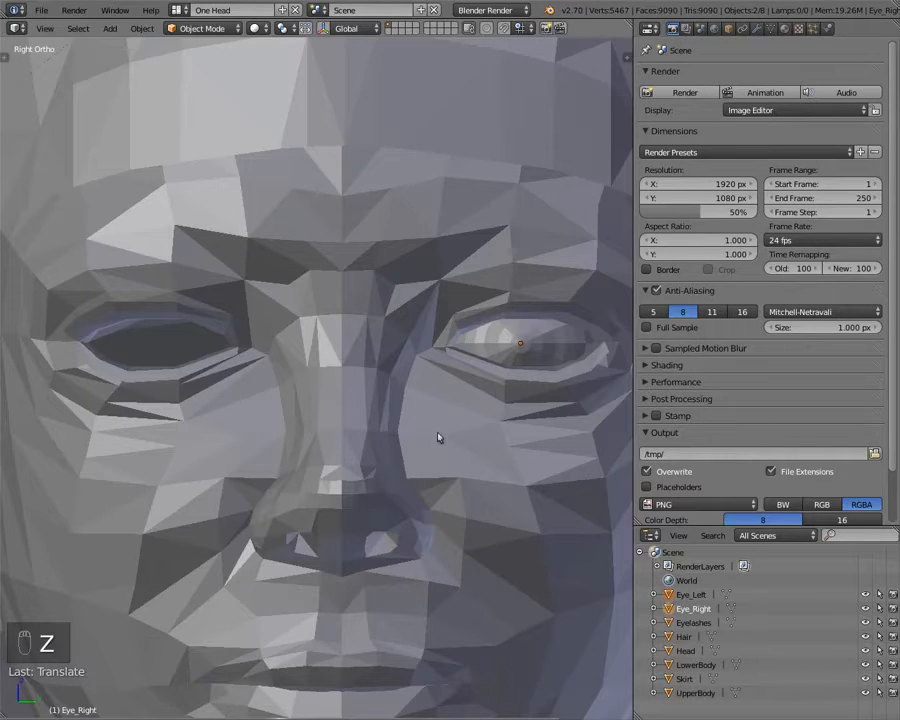
pyautogui.press('g')
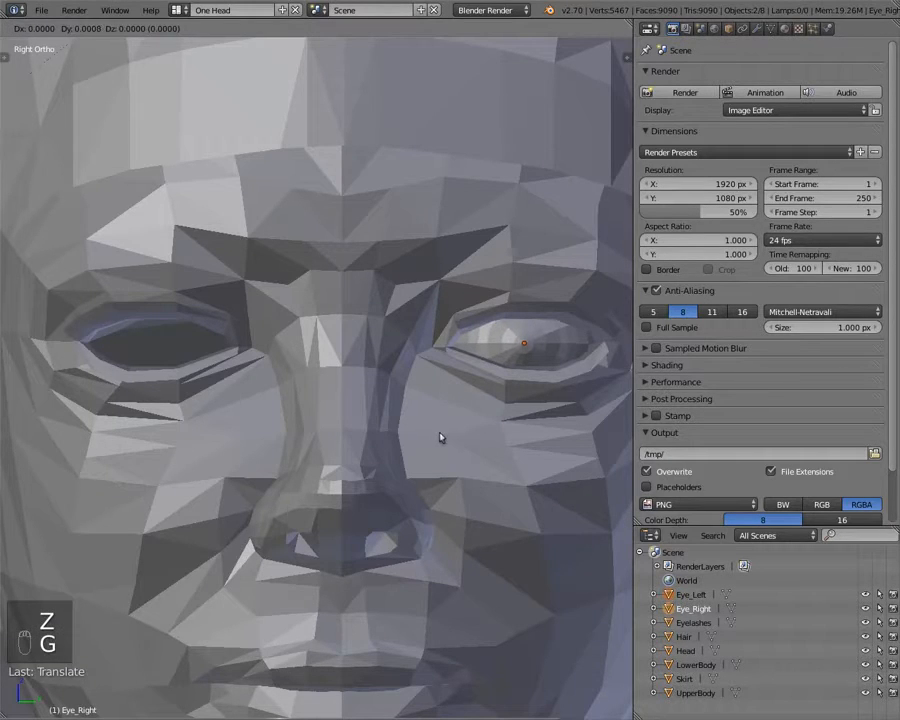
pyautogui.click(440, 437)
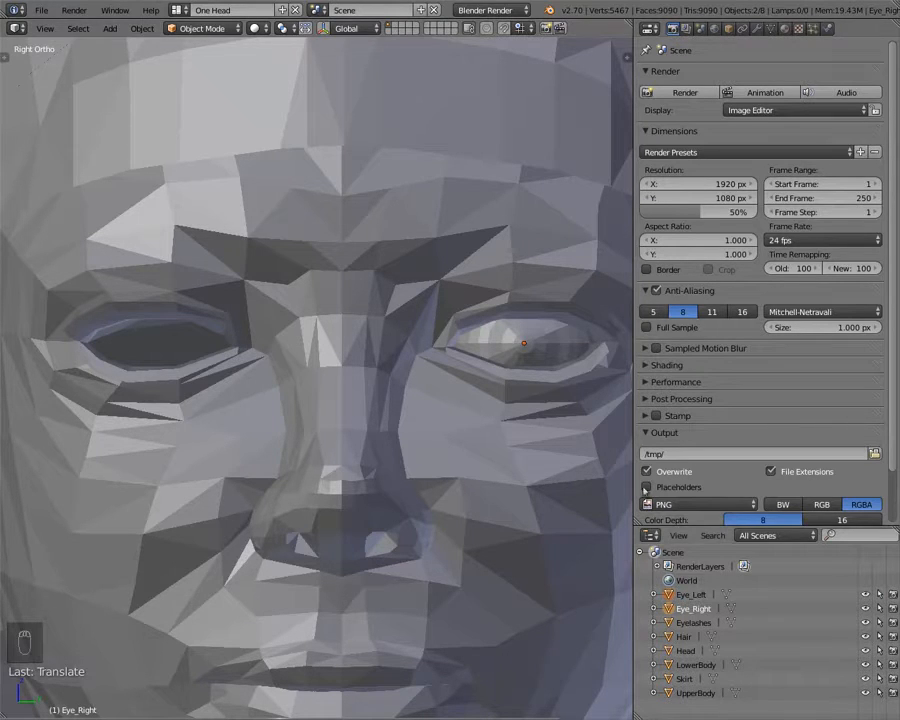
# - Check the eyeballs' placement in the head from behind and again up close in the right side view
pyautogui.scroll(-8, 300, 363)
pyautogui.scroll(-3, 300, 363)
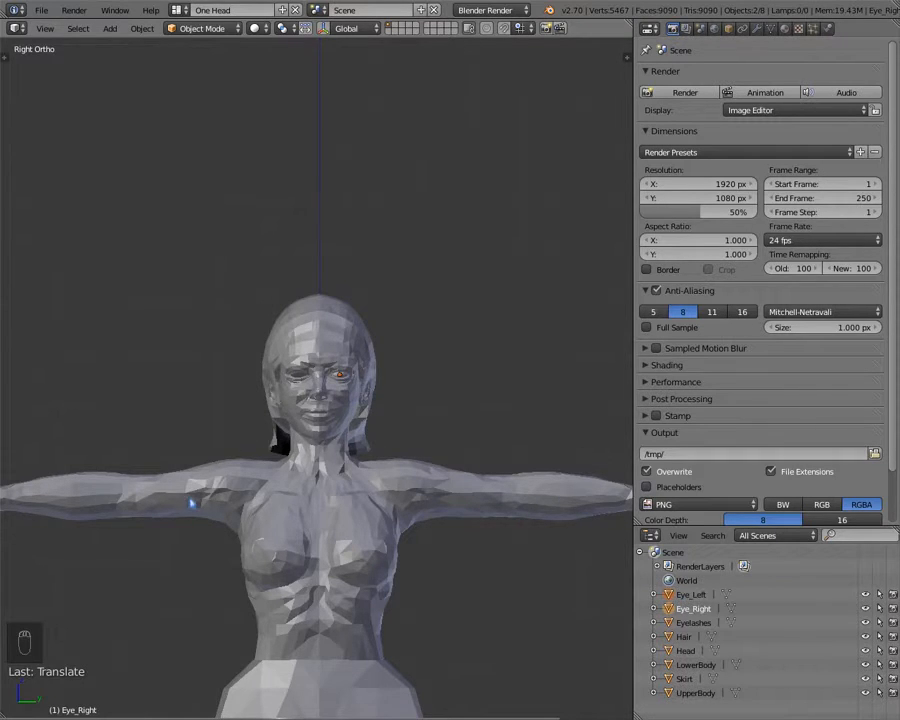
pyautogui.moveTo(277, 438); pyautogui.dragTo(352, 438, button='middle')
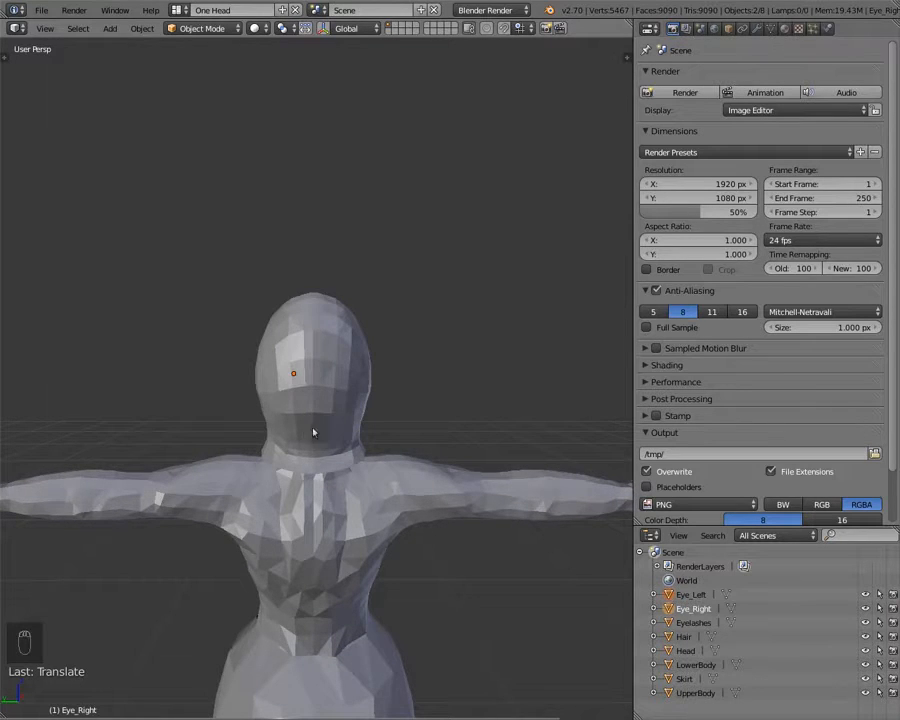
pyautogui.press('KP_3')
pyautogui.scroll(9, 300, 419)
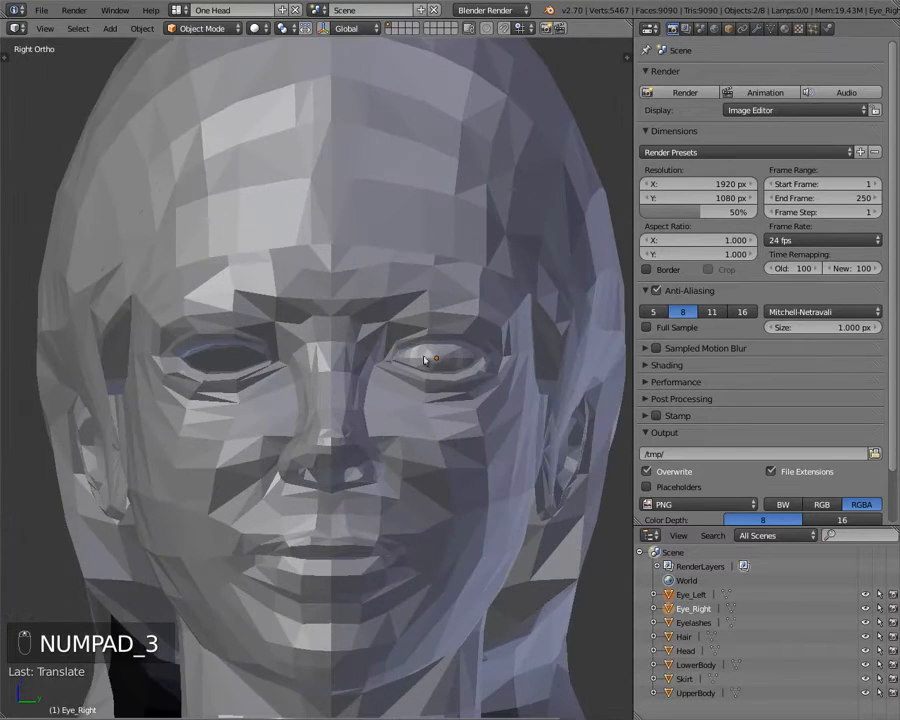
# - Select only Eye_Right and set its Y location to -0.03957 to mirror it into the opposite eye socket
pyautogui.keyDown('shift'); pyautogui.moveTo(421, 357); pyautogui.dragTo(371, 393, button='middle'); pyautogui.keyUp('shift')
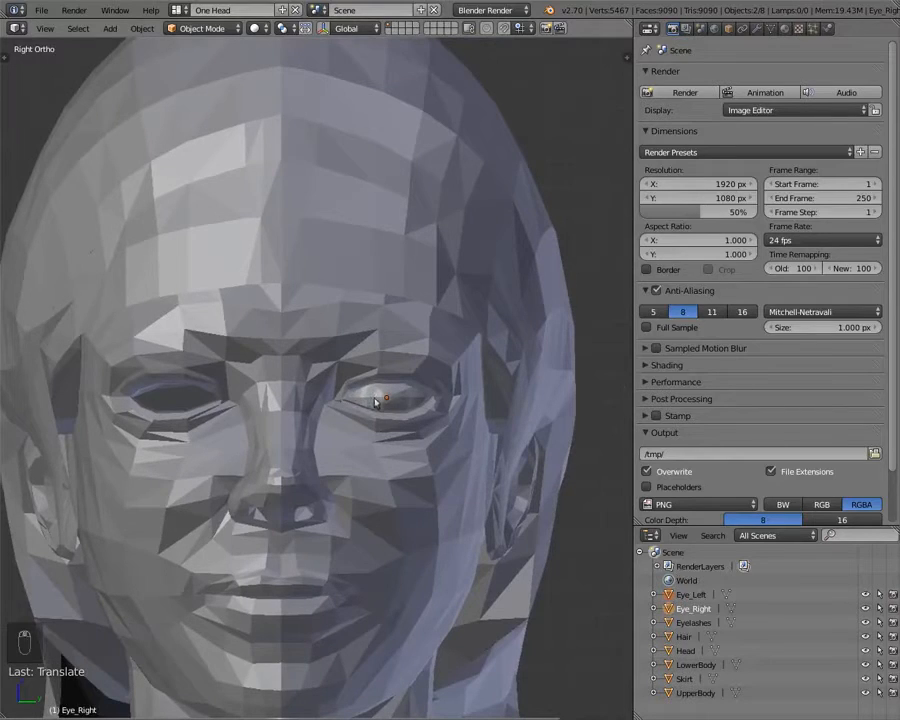
pyautogui.click(685, 611)
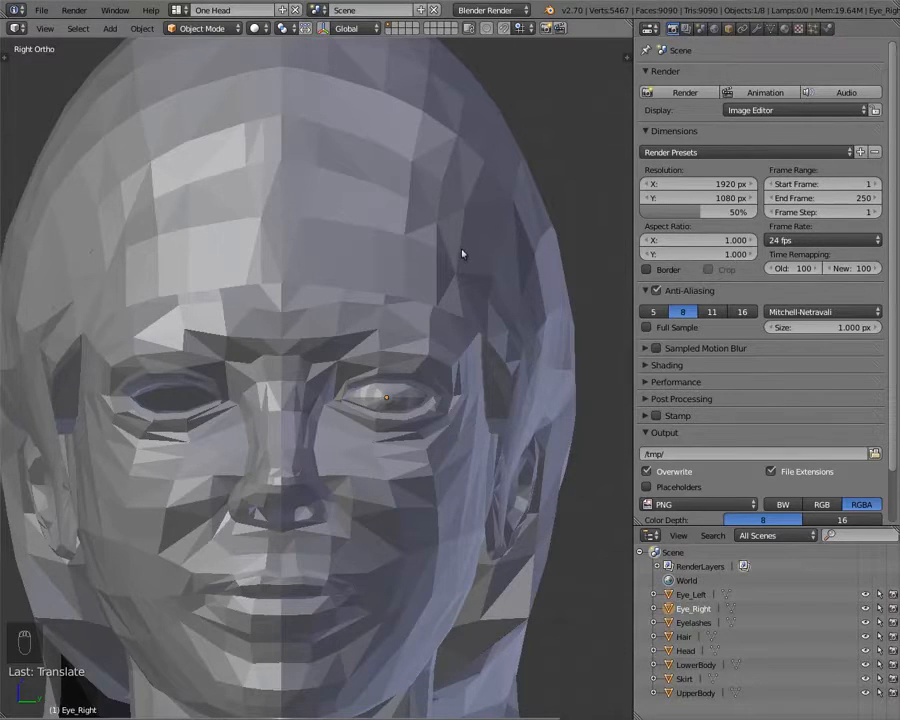
pyautogui.press('n')
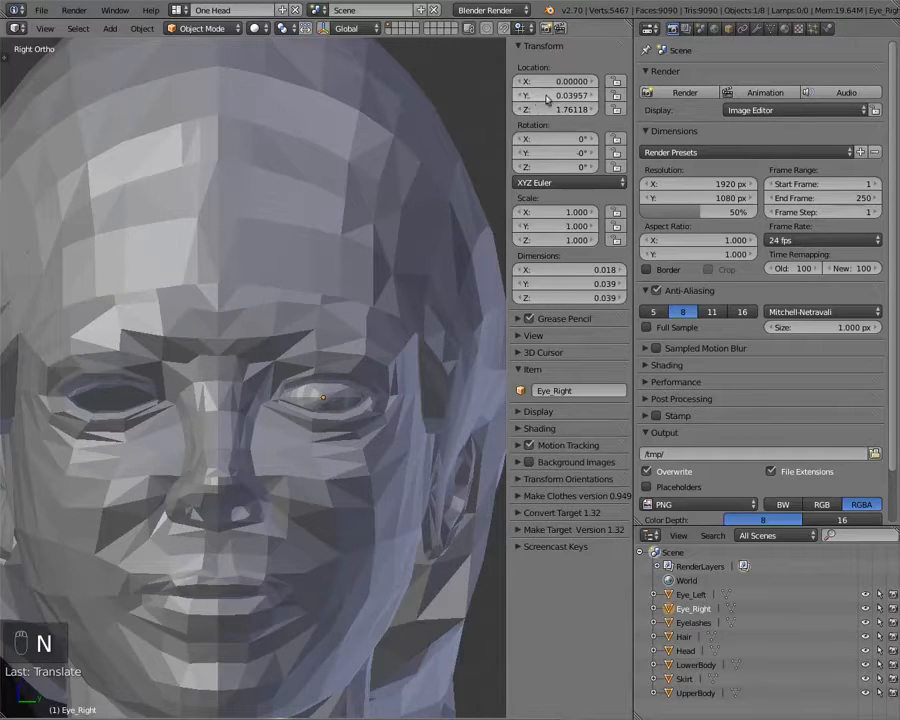
pyautogui.moveTo(300, 718)
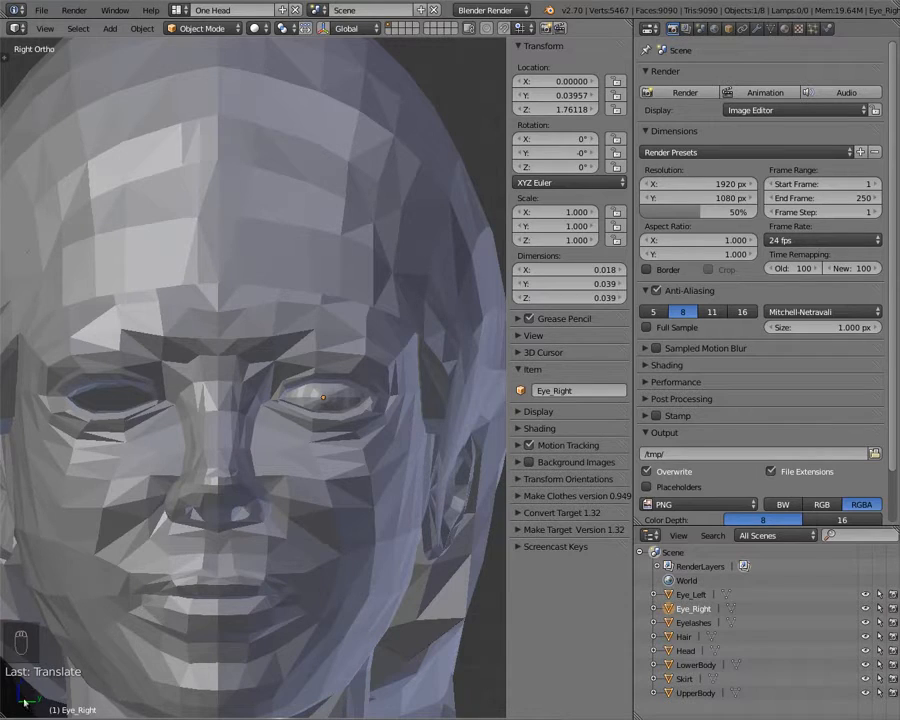
pyautogui.click(561, 98)
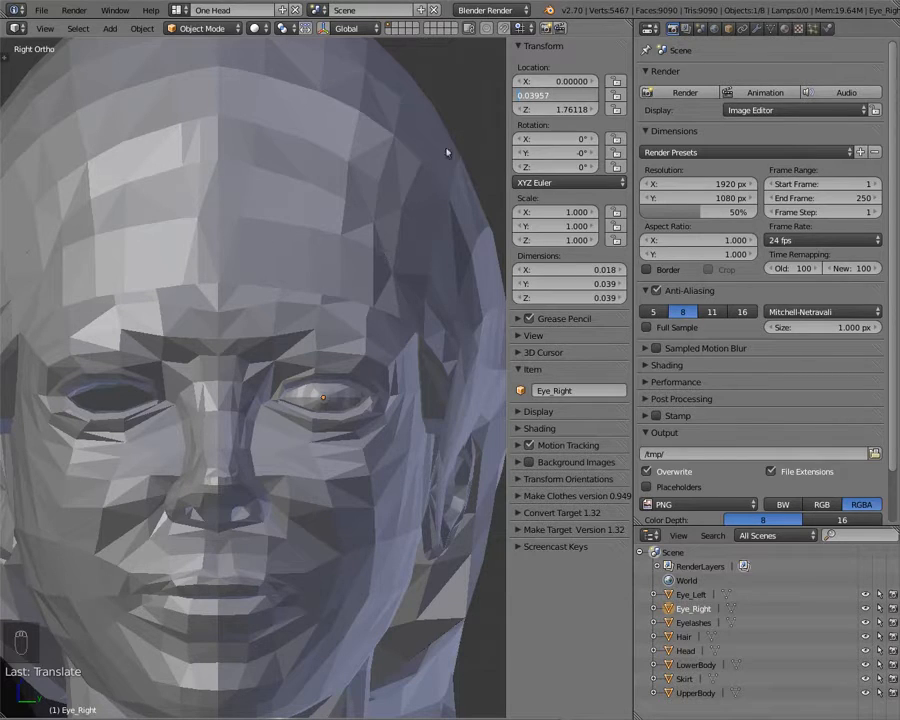
pyautogui.write('-')
pyautogui.press('Return')
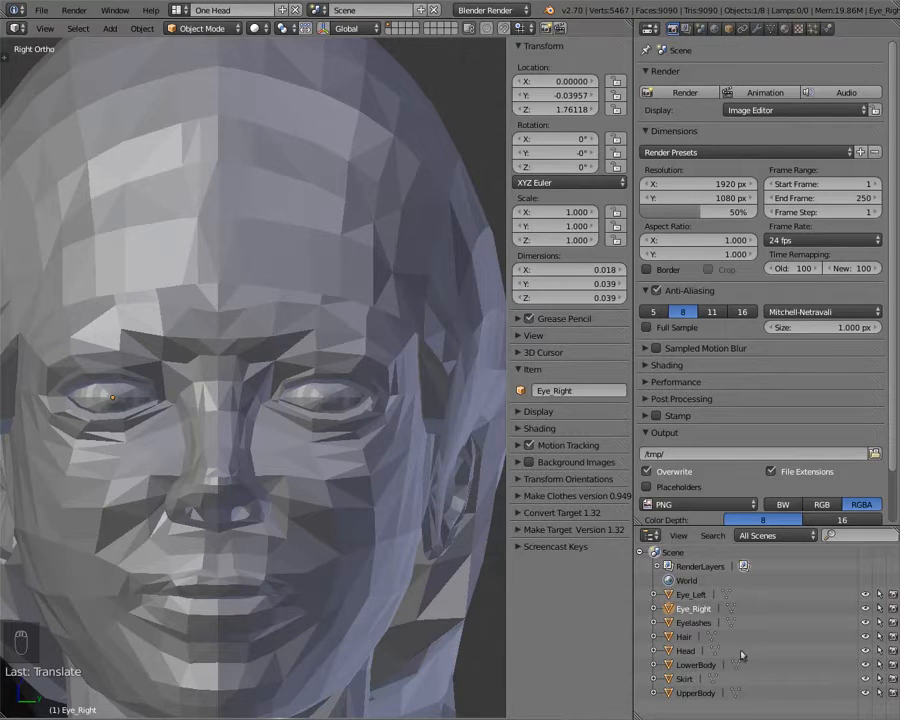
# - Add Eye_Left to the selection and, in wireframe side profile, move both eyeballs about 0.0748 forward along X into the sockets
pyautogui.keyDown('ctrl'); pyautogui.click(689, 595); pyautogui.keyUp('ctrl')
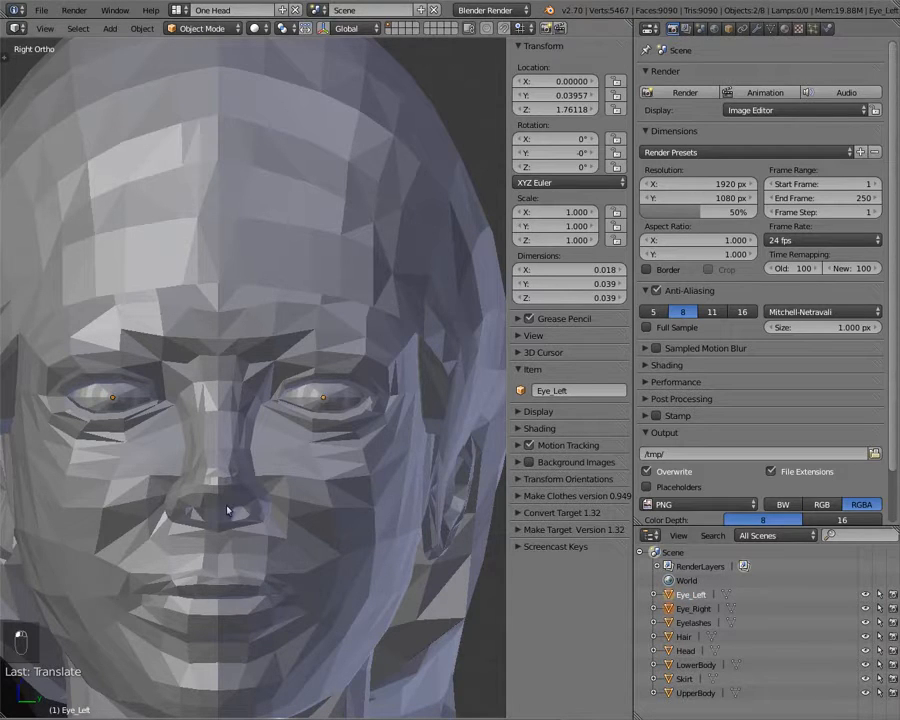
pyautogui.press('KP_1')
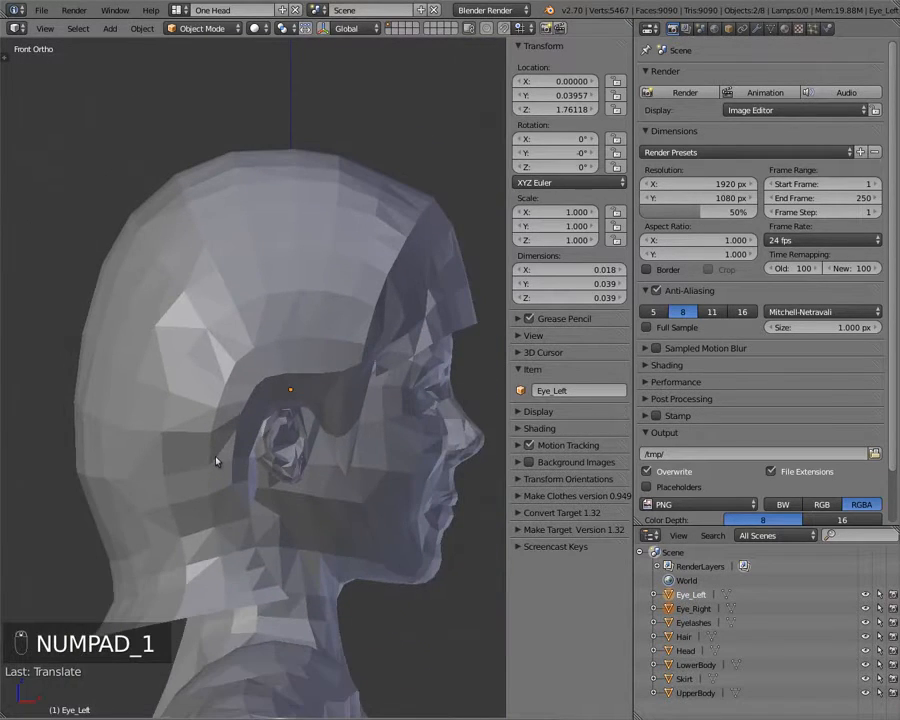
pyautogui.press('z')
pyautogui.keyDown('shift'); pyautogui.moveTo(314, 368); pyautogui.dragTo(201, 367, button='middle'); pyautogui.keyUp('shift')
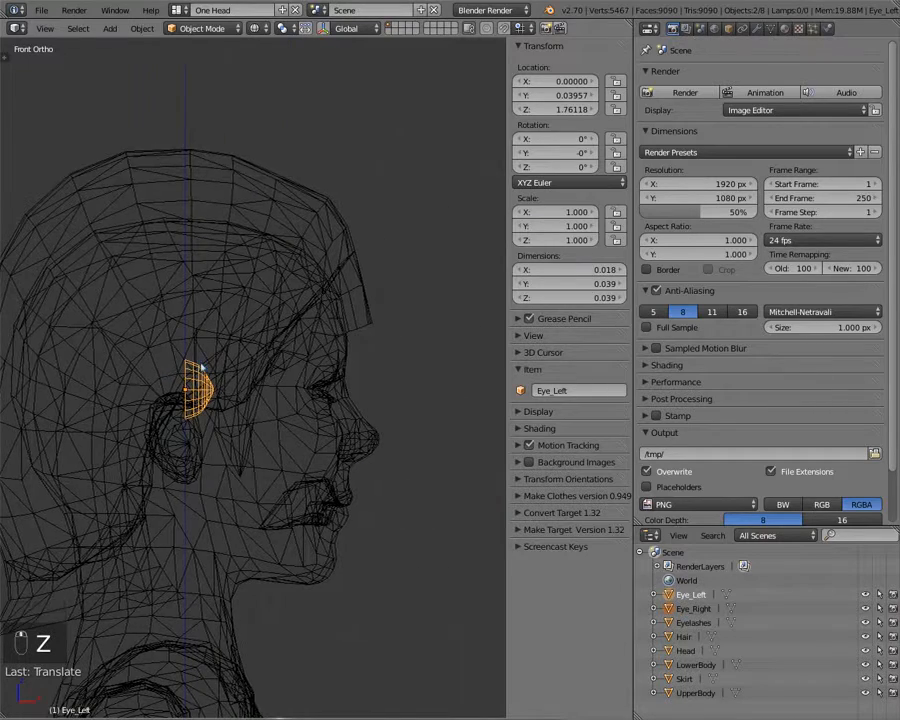
pyautogui.scroll(2, 200, 366)
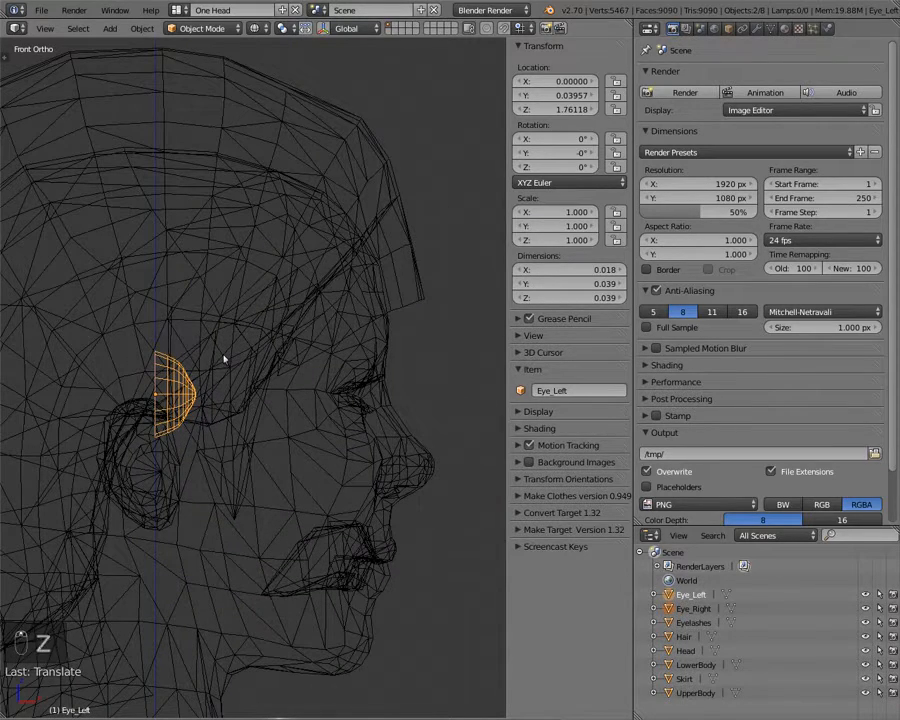
pyautogui.press('g')
pyautogui.press('x')
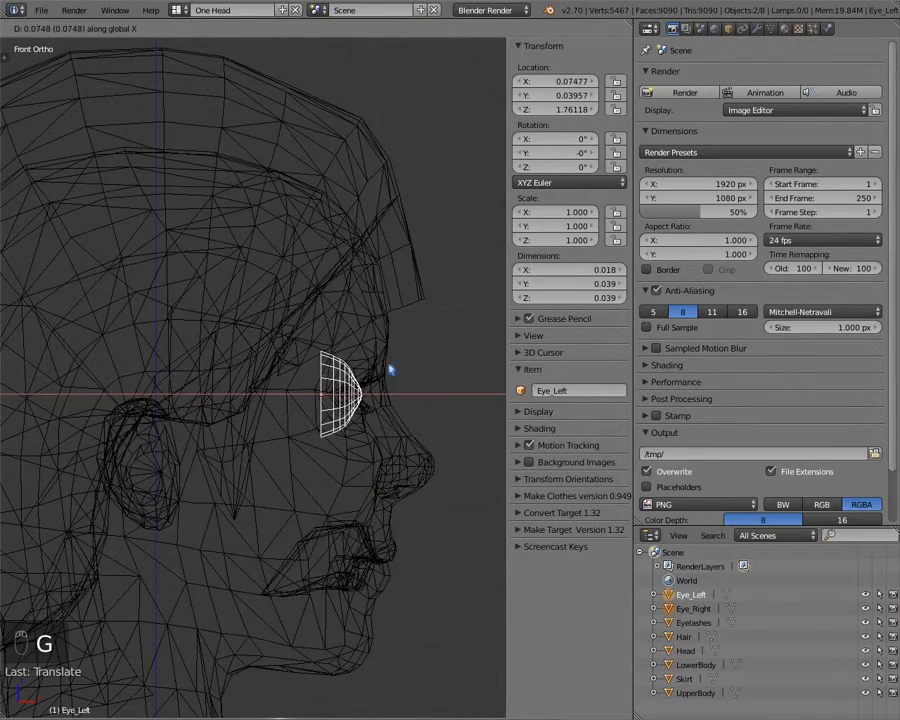
pyautogui.click(390, 369)
# - Return to solid display and nudge both eyeballs about 0.0033 further forward along X to fill the eyelid openings
pyautogui.scroll(6, 362, 408)
pyautogui.keyDown('shift'); pyautogui.moveTo(307, 414); pyautogui.dragTo(153, 372, button='middle'); pyautogui.keyUp('shift')
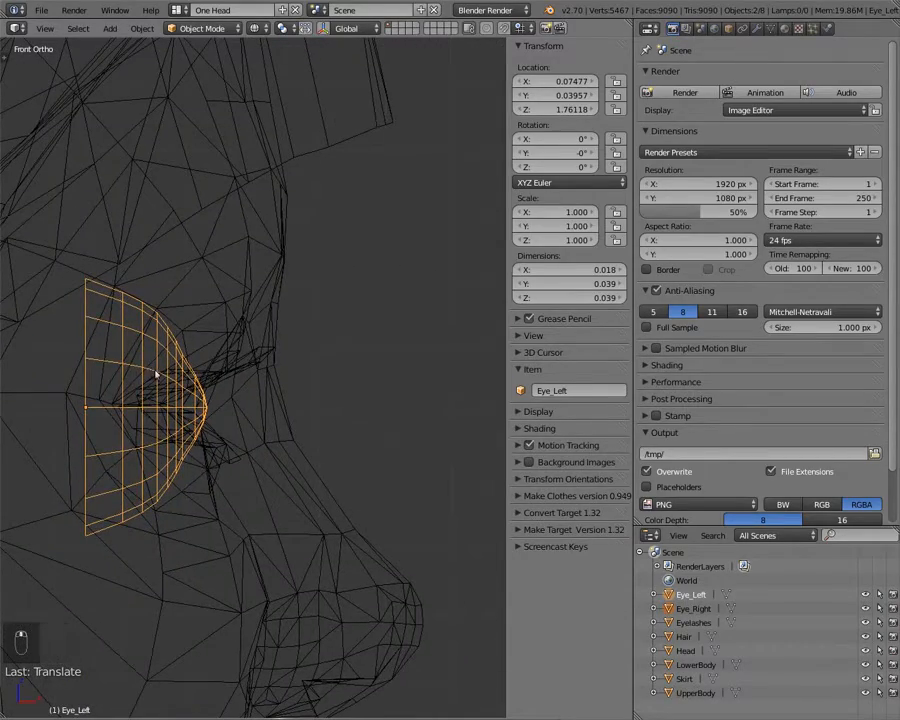
pyautogui.press('z')
pyautogui.moveTo(352, 436)
pyautogui.mouseDown(button='middle')
pyautogui.moveTo(196, 433)
pyautogui.moveTo(384, 433)
pyautogui.mouseUp(button='middle')
pyautogui.scroll(-3, 196, 433)
pyautogui.press('g')
pyautogui.press('x')
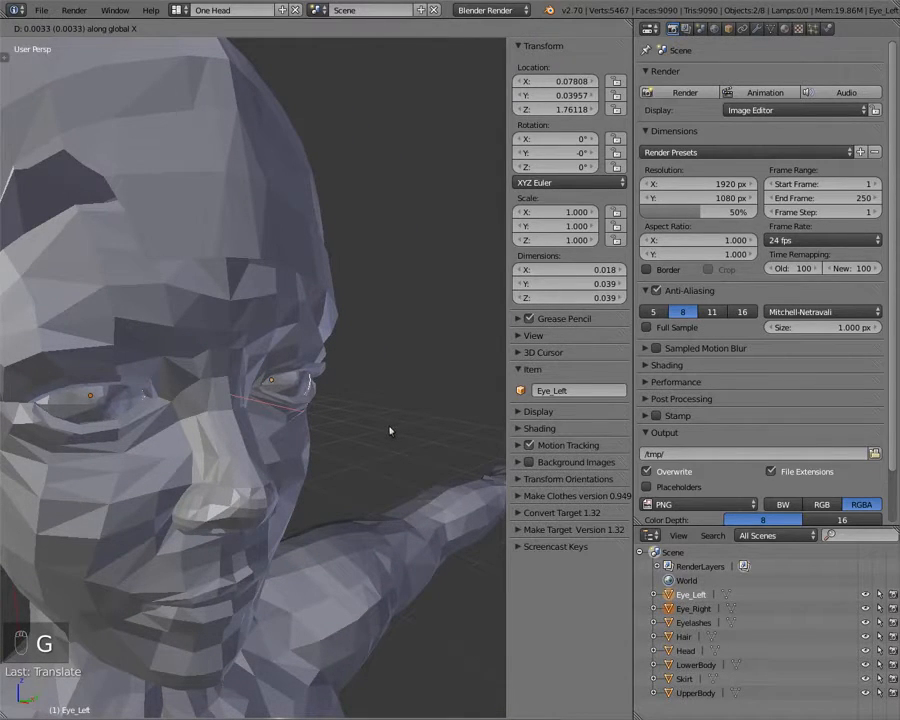
pyautogui.click(388, 427)
# - Check both eyes from the face side in orthographic view and hide the transform properties
pyautogui.moveTo(388, 427); pyautogui.dragTo(167, 384, button='middle')
pyautogui.scroll(-3, 170, 376)
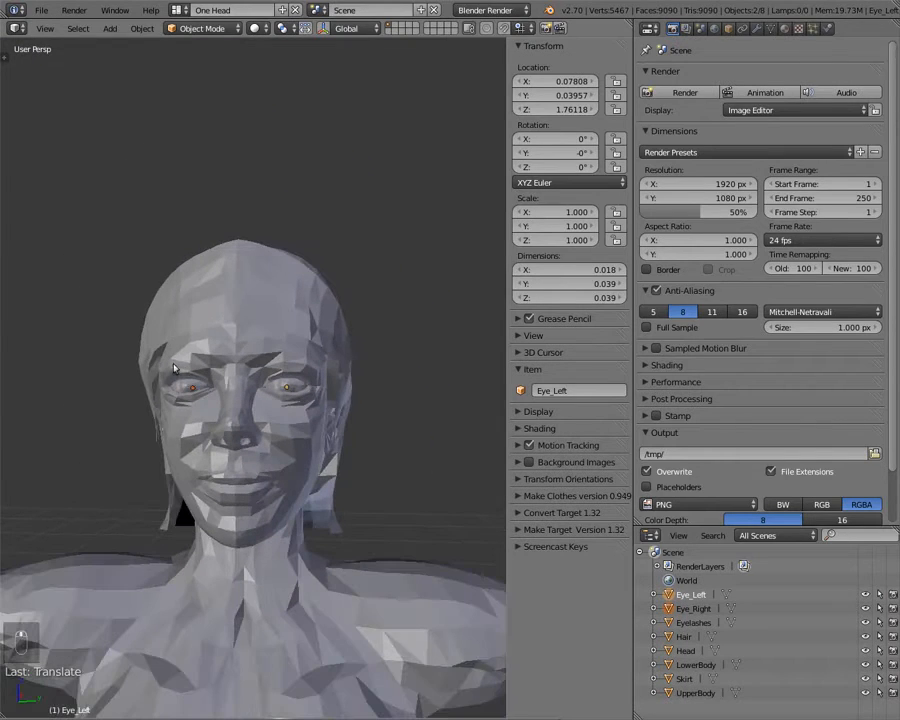
pyautogui.press('KP_5')
pyautogui.scroll(-2, 305, 366)
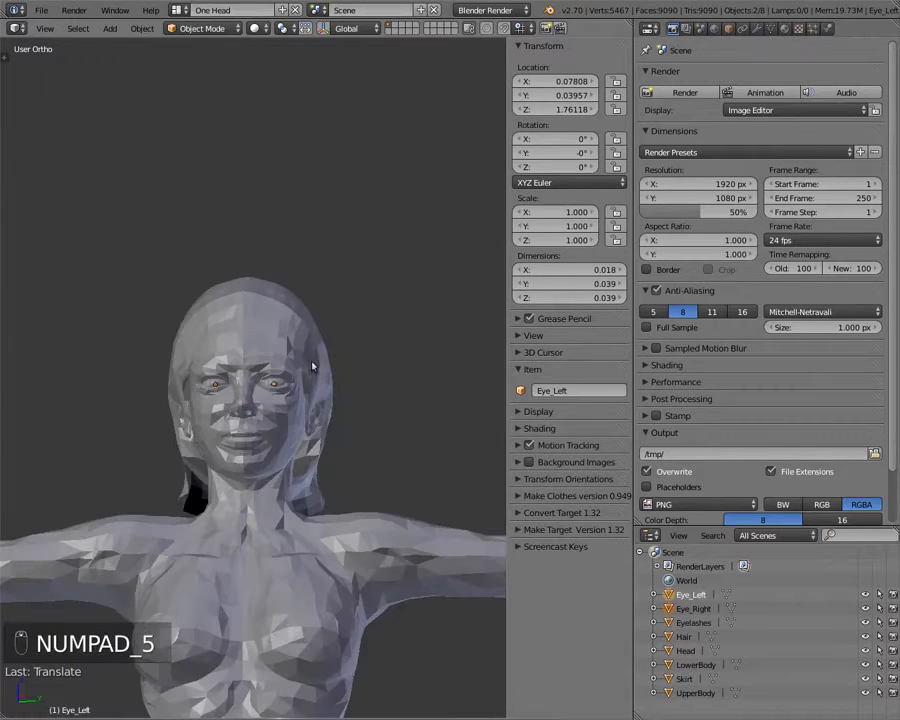
pyautogui.press('KP_1')
pyautogui.press('KP_3')
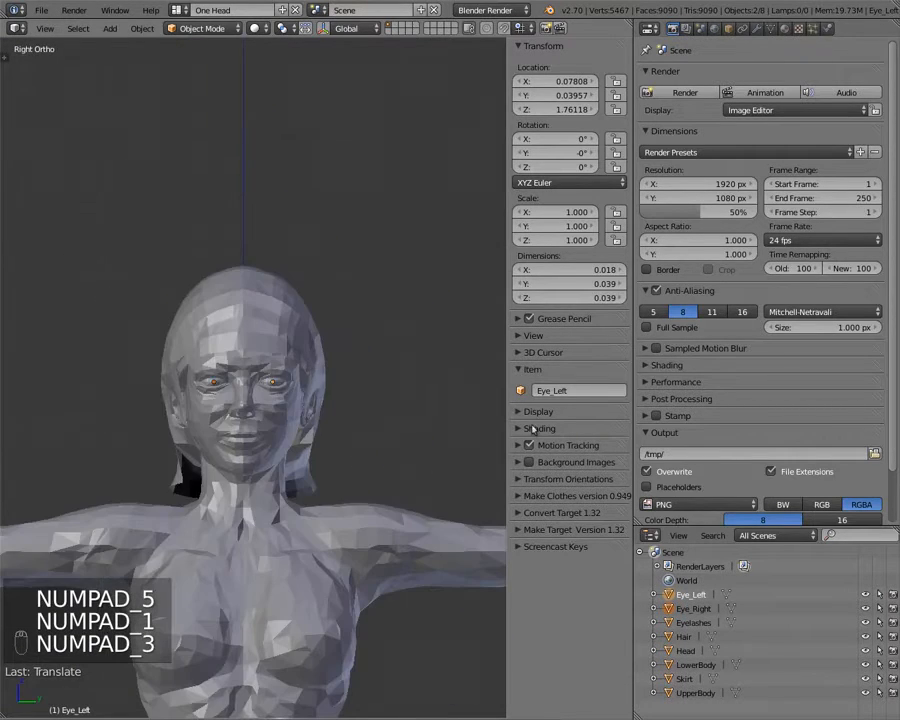
pyautogui.press('n')
pyautogui.press('n')
# - Inspect the avatar from head to feet in a maximized 3D view and restore the previous layout
pyautogui.hotkey('shift', 'Up')
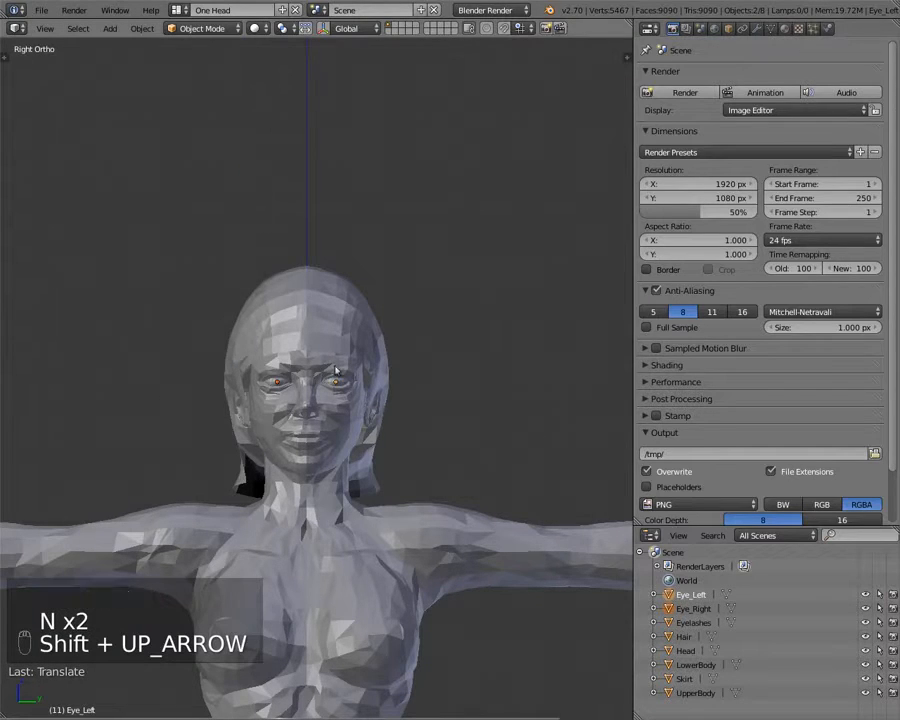
pyautogui.hotkey('ctrl', 'Up')
pyautogui.scroll(-5, 476, 456)
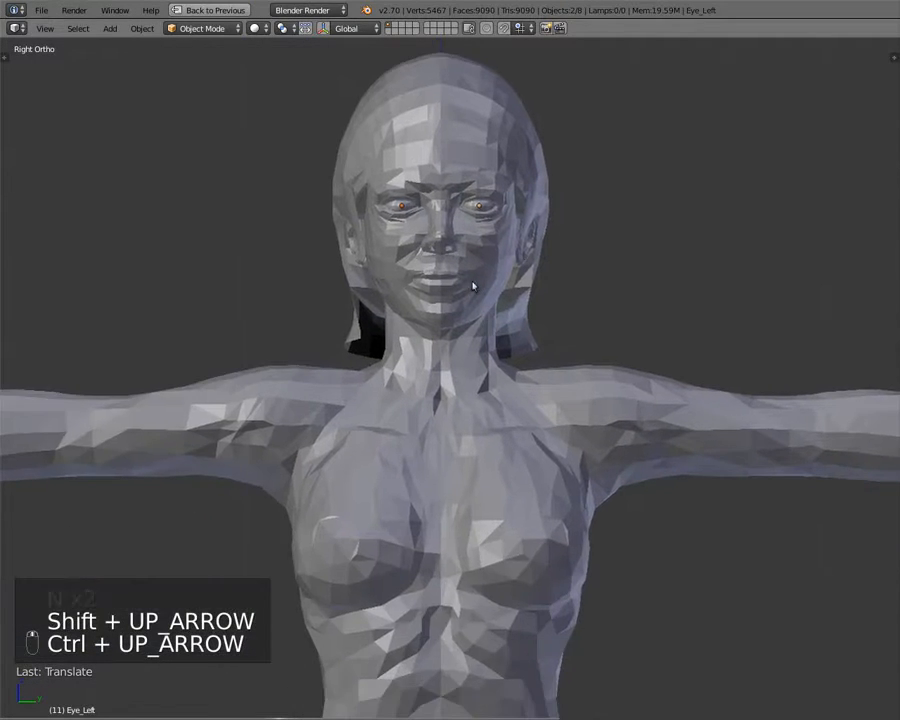
pyautogui.keyDown('shift'); pyautogui.moveTo(482, 410); pyautogui.dragTo(445, 302, button='middle'); pyautogui.keyUp('shift')
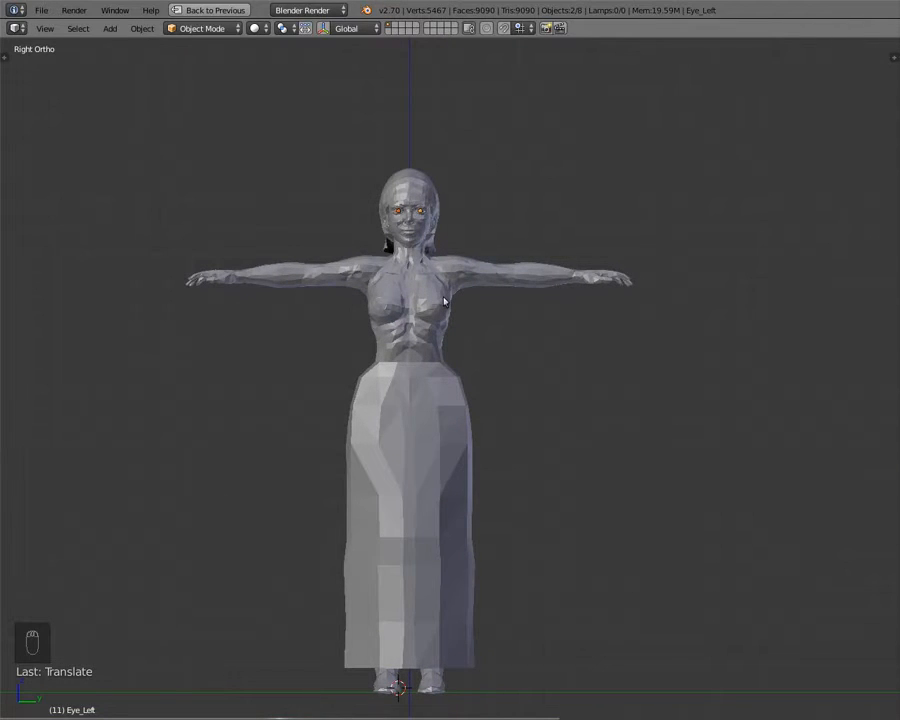
pyautogui.scroll(2, 400, 300)
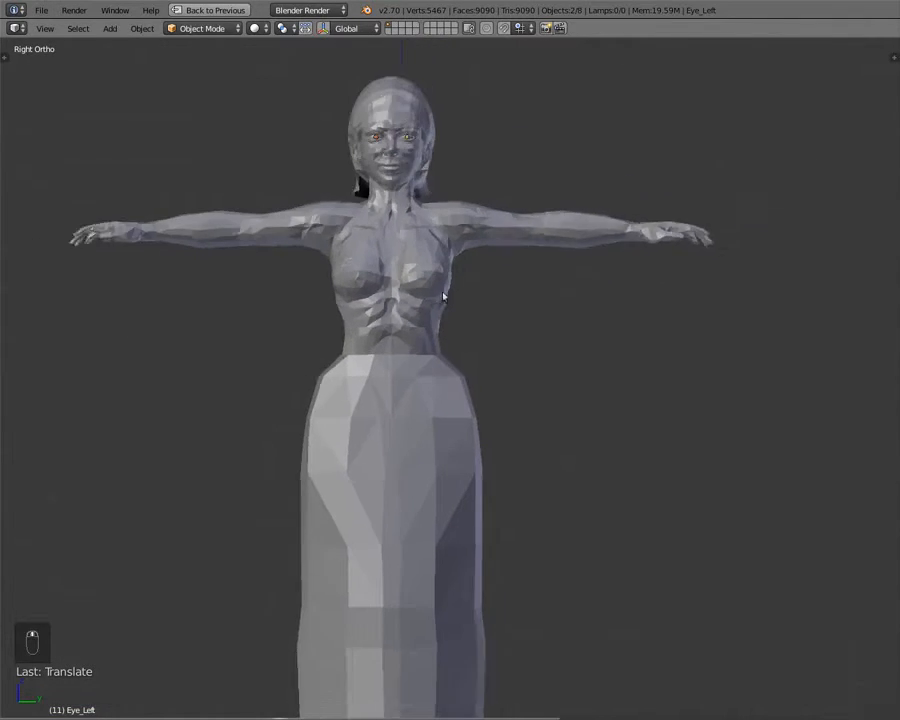
pyautogui.scroll(-1, 450, 288)
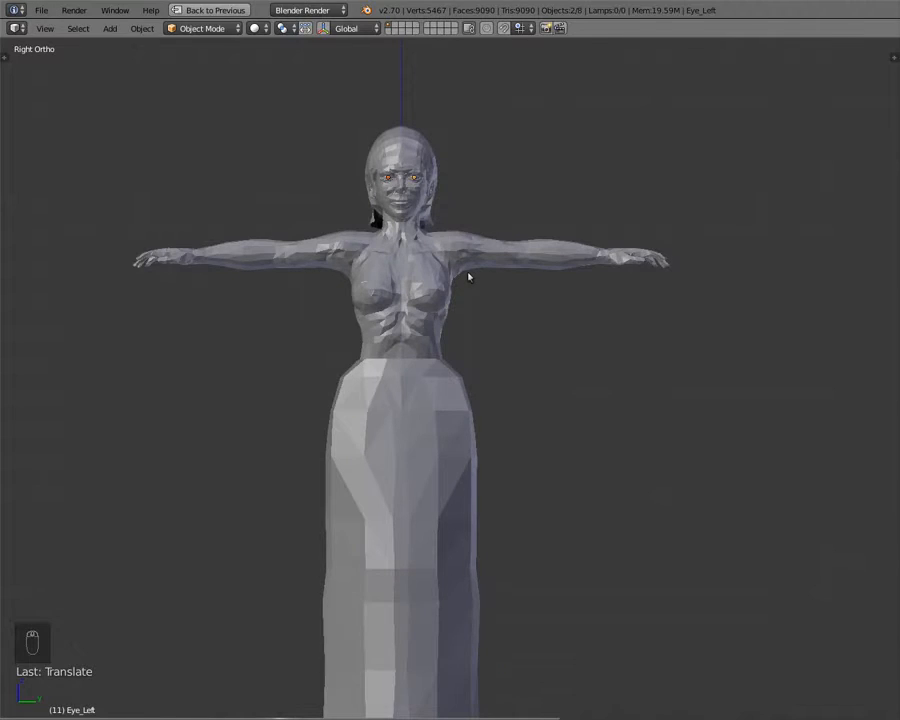
pyautogui.hotkey('ctrl', 'Right')
pyautogui.hotkey('ctrl', 'Left')
pyautogui.hotkey('ctrl', 'Up')
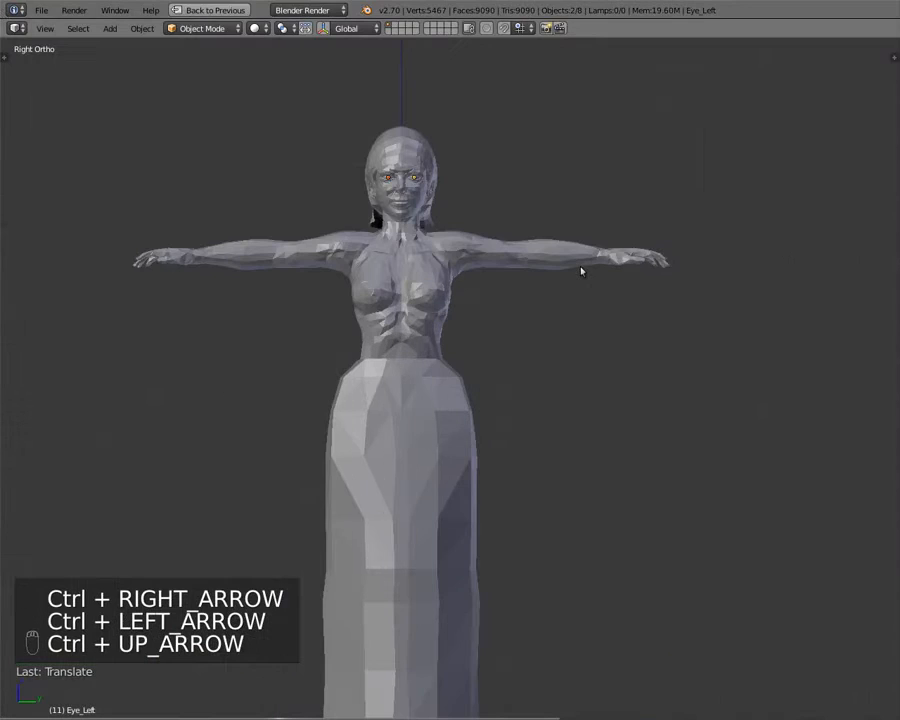
pyautogui.hotkey('ctrl', 'Up')
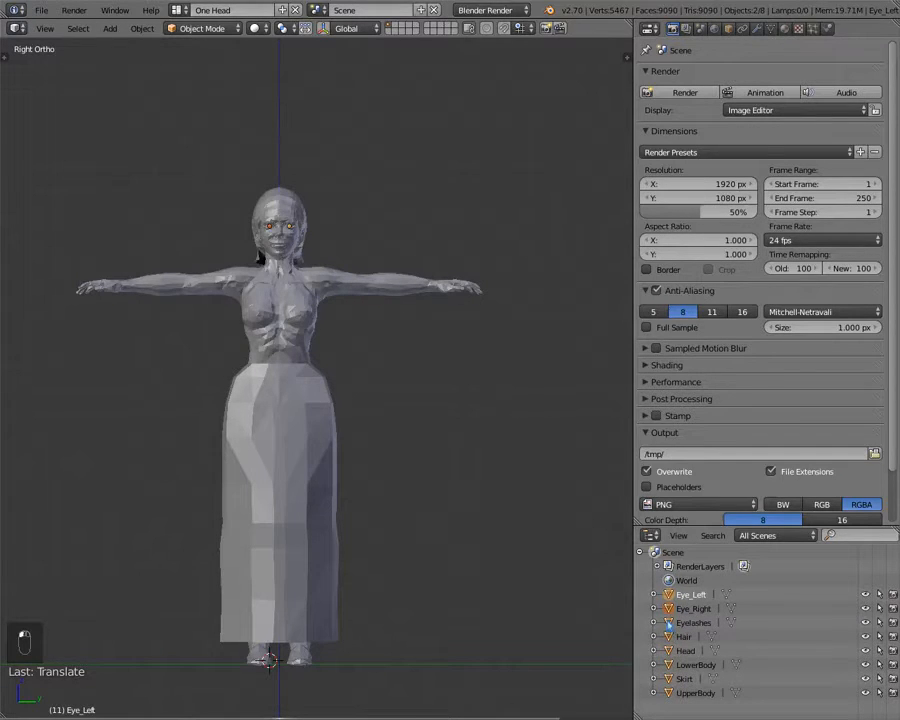
# - Add Eyelashes, Hair and Skirt to the selected eyeballs and move all five objects to layer 2
pyautogui.keyDown('ctrl'); pyautogui.click(680, 624); pyautogui.keyUp('ctrl')
pyautogui.keyDown('ctrl'); pyautogui.click(683, 637); pyautogui.keyUp('ctrl')
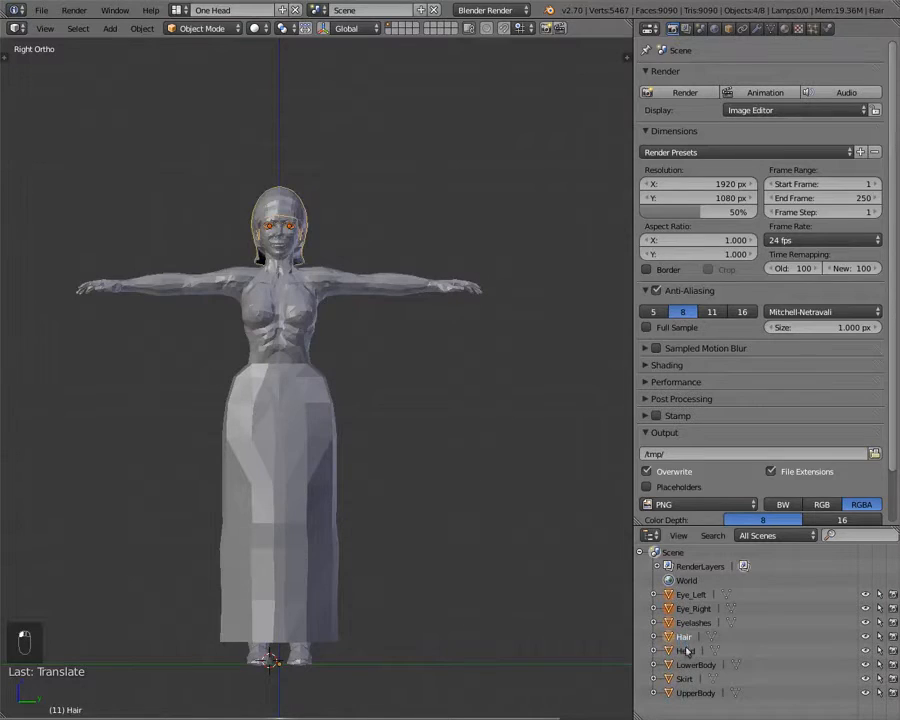
pyautogui.keyDown('ctrl'); pyautogui.click(686, 679); pyautogui.keyUp('ctrl')
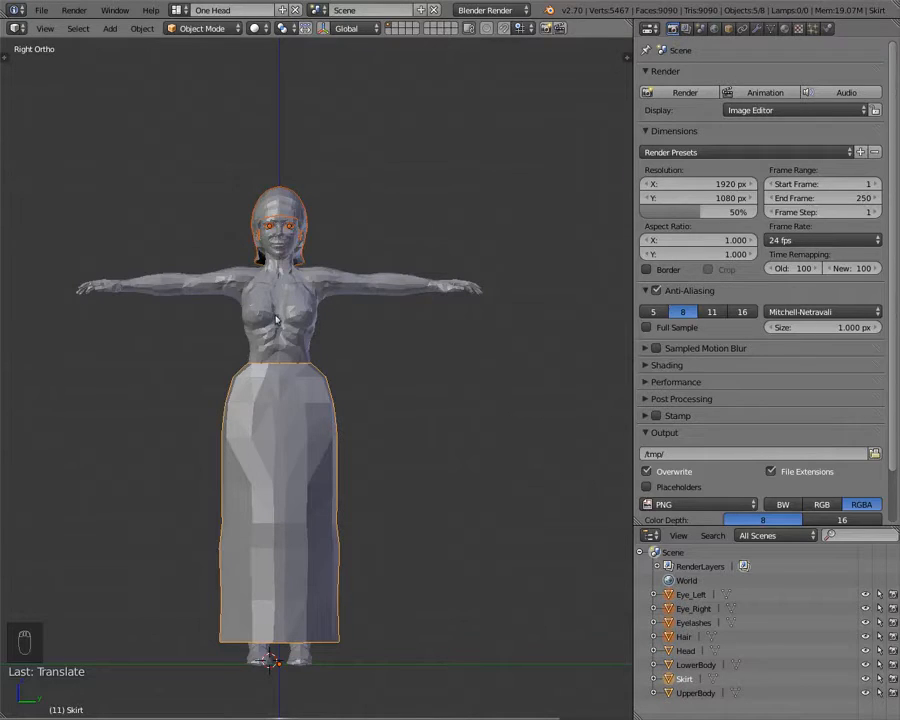
pyautogui.press('m')
pyautogui.press('2')
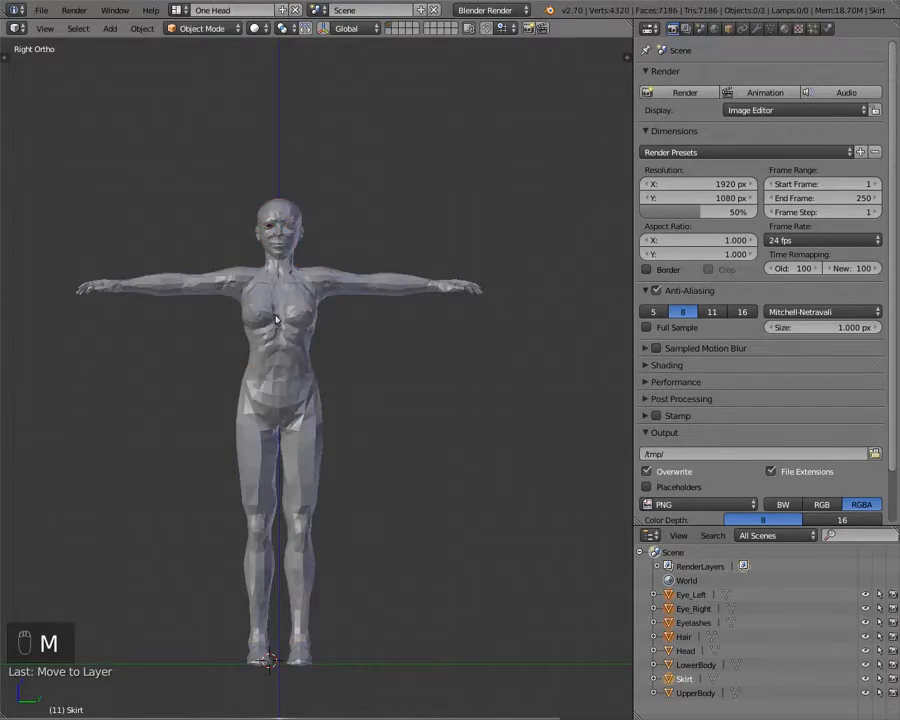
# - Display layer 2, return to layer 1, and select the head followed by LowerBody
pyautogui.keyDown('shift'); pyautogui.moveTo(269, 348); pyautogui.dragTo(325, 315, button='middle'); pyautogui.keyUp('shift')
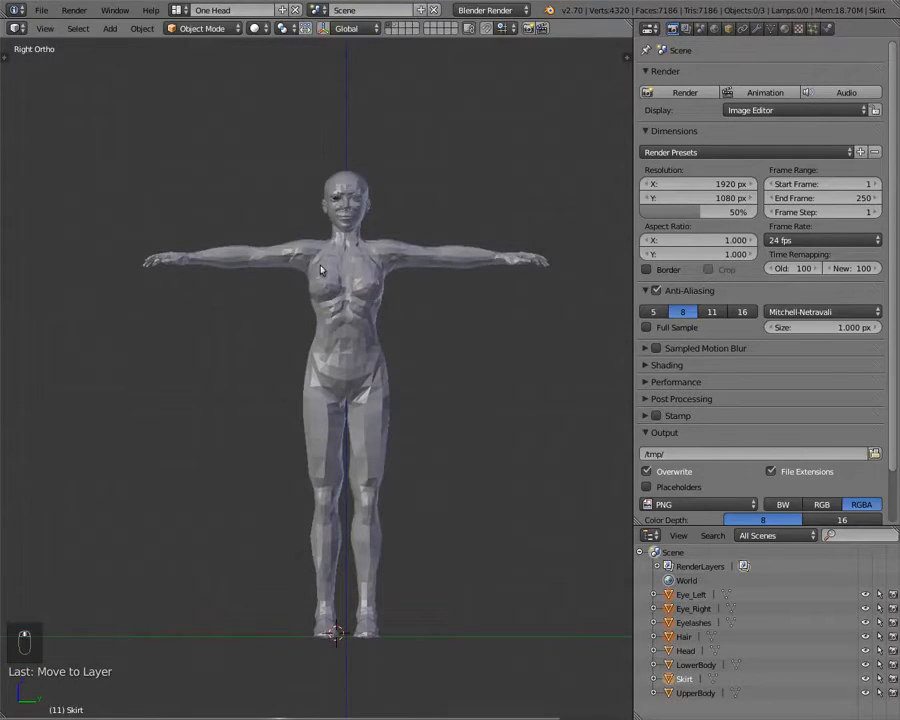
pyautogui.press('2')
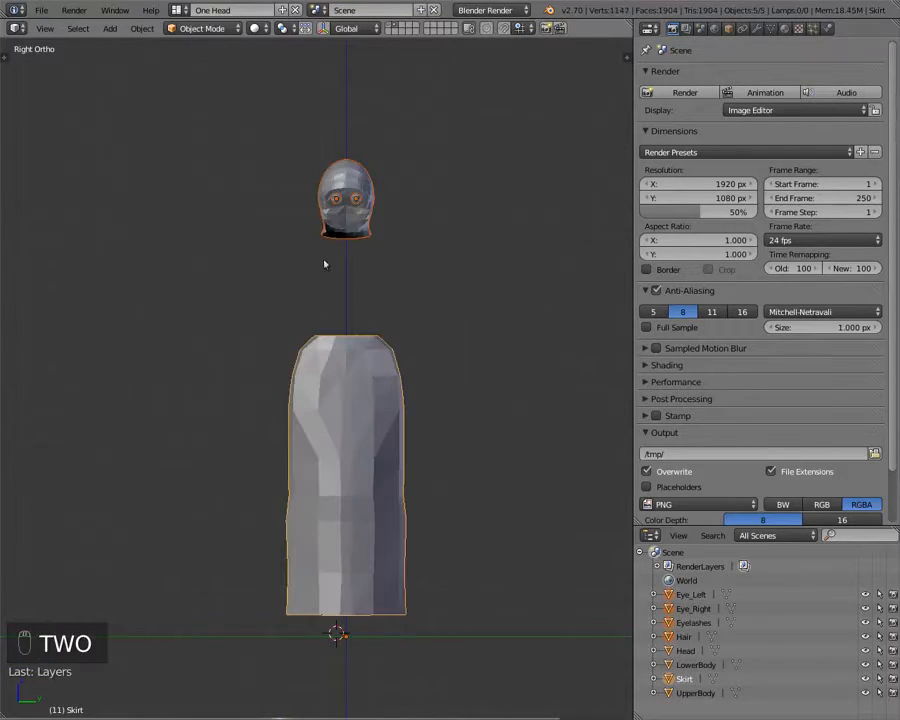
pyautogui.press('1')
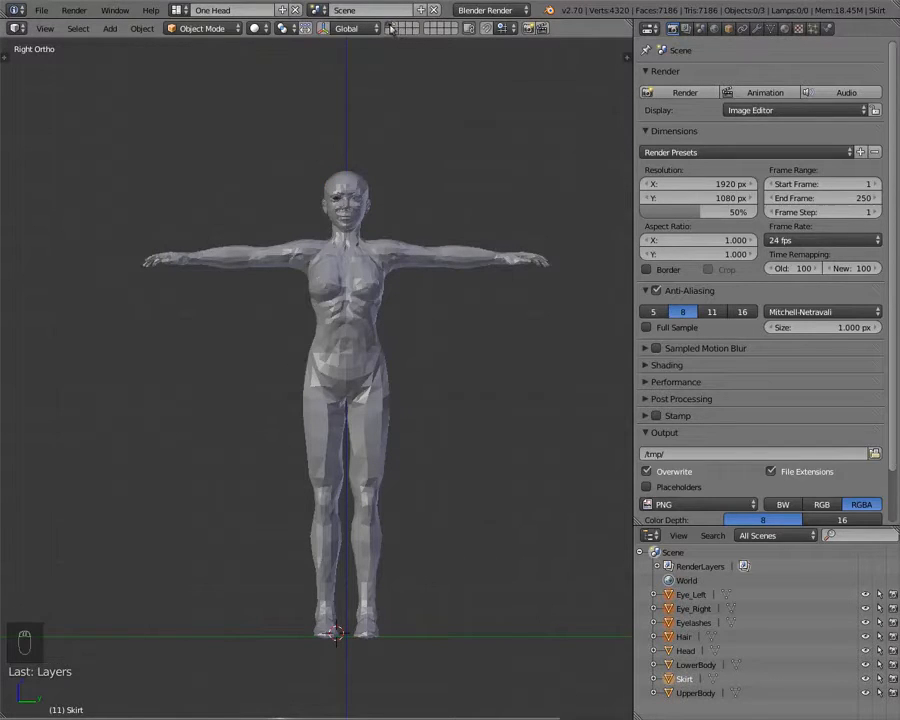
pyautogui.rightClick(343, 200)
pyautogui.rightClick(331, 435)
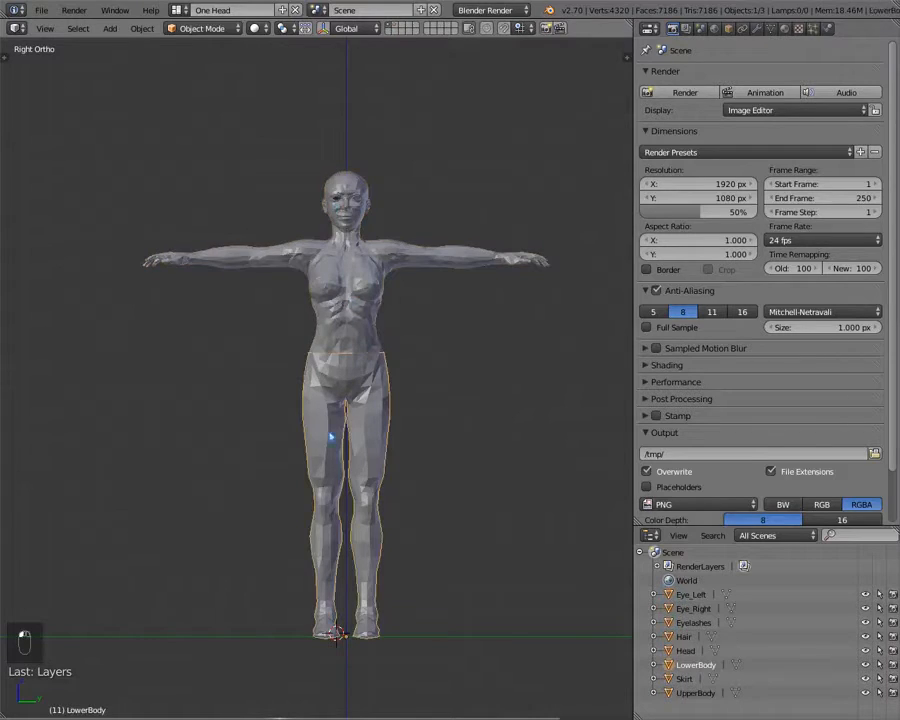
# - Switch the display repeatedly between layers 1 and 2 to compare their contents, ending on layer 1 with the body
pyautogui.click(398, 27)
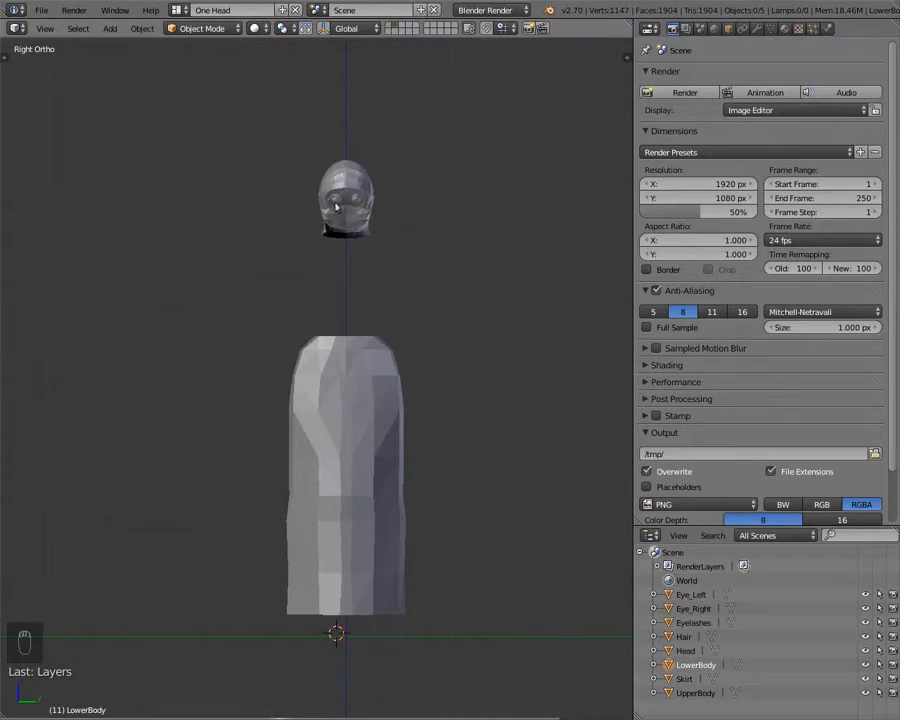
pyautogui.click(390, 26)
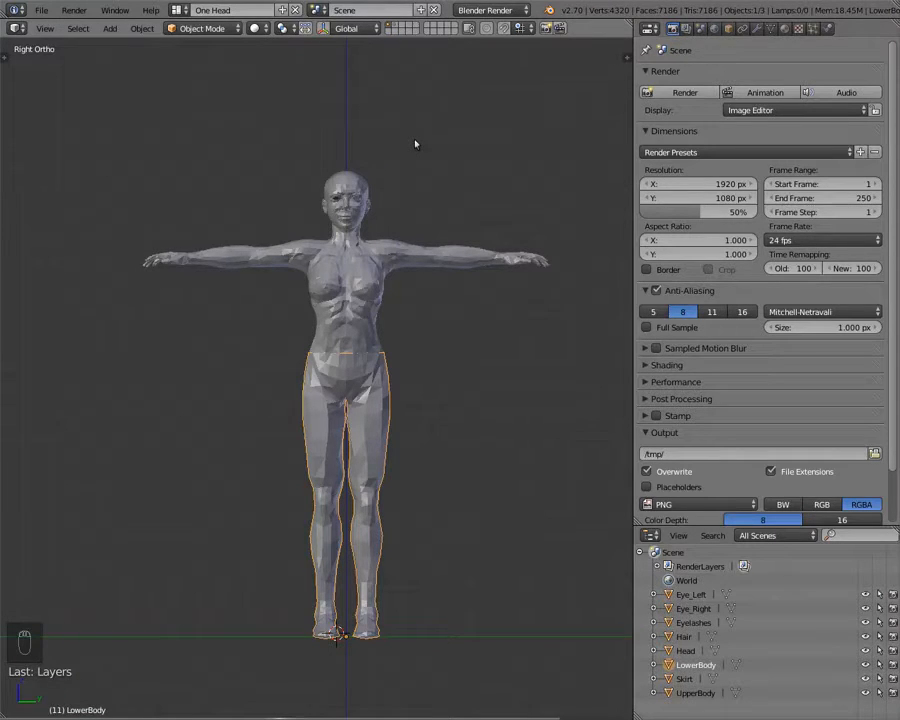
pyautogui.click(395, 31)
pyautogui.click(390, 30)
pyautogui.press('2')
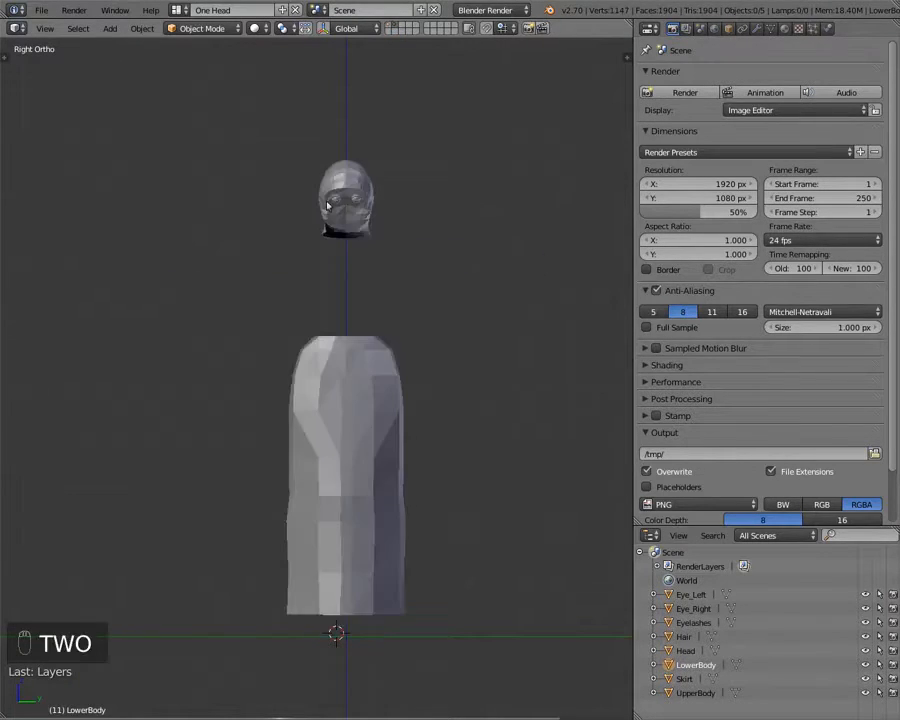
pyautogui.press('1')
pyautogui.press('2')
pyautogui.press('1')
pyautogui.press('2')
pyautogui.press('1')
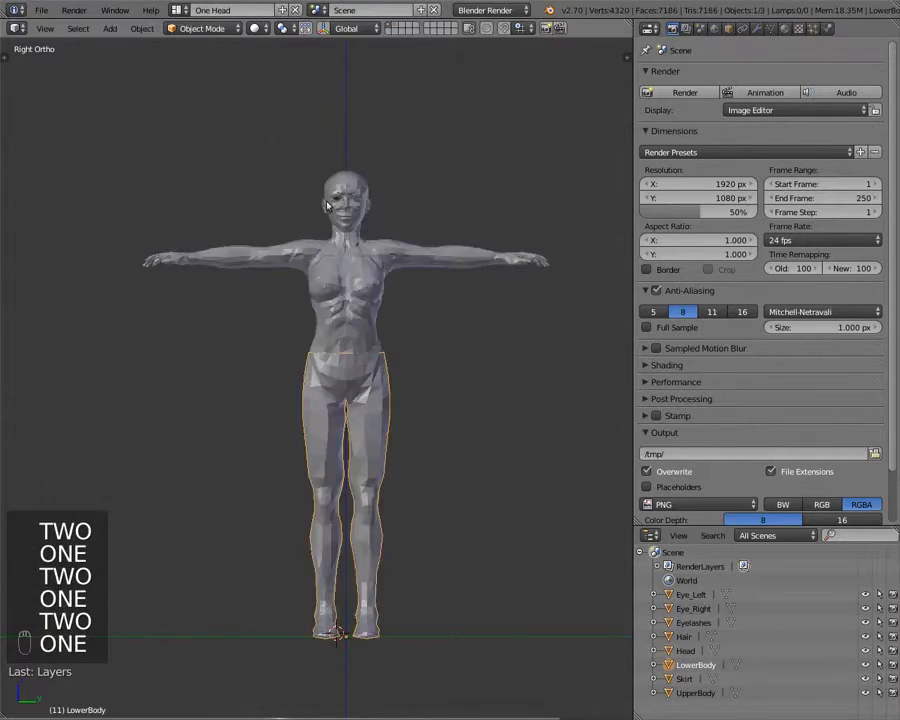
pyautogui.press('2')
pyautogui.press('1')
pyautogui.press('2')
pyautogui.press('1')
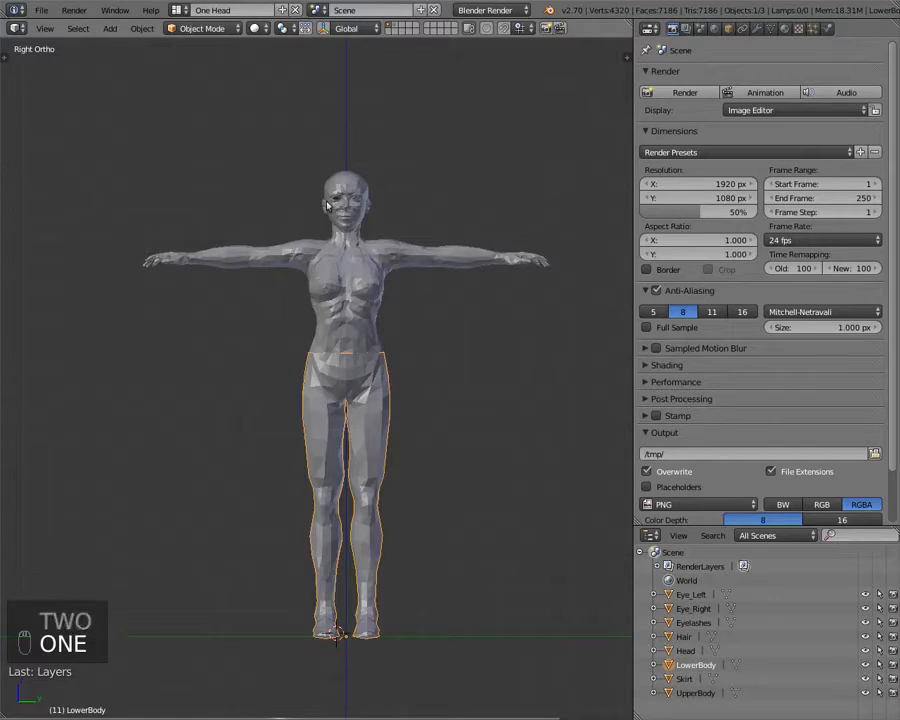
# - Compare layers 1 and 2 separately and displayed together, ending with only layer 1's body visible
pyautogui.press('2')
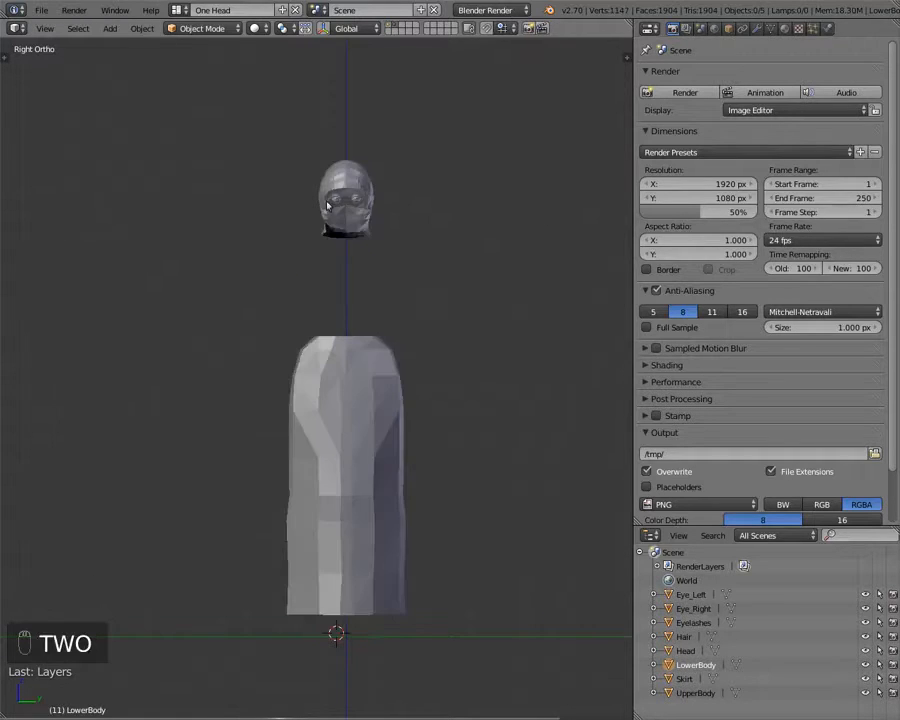
pyautogui.press('1')
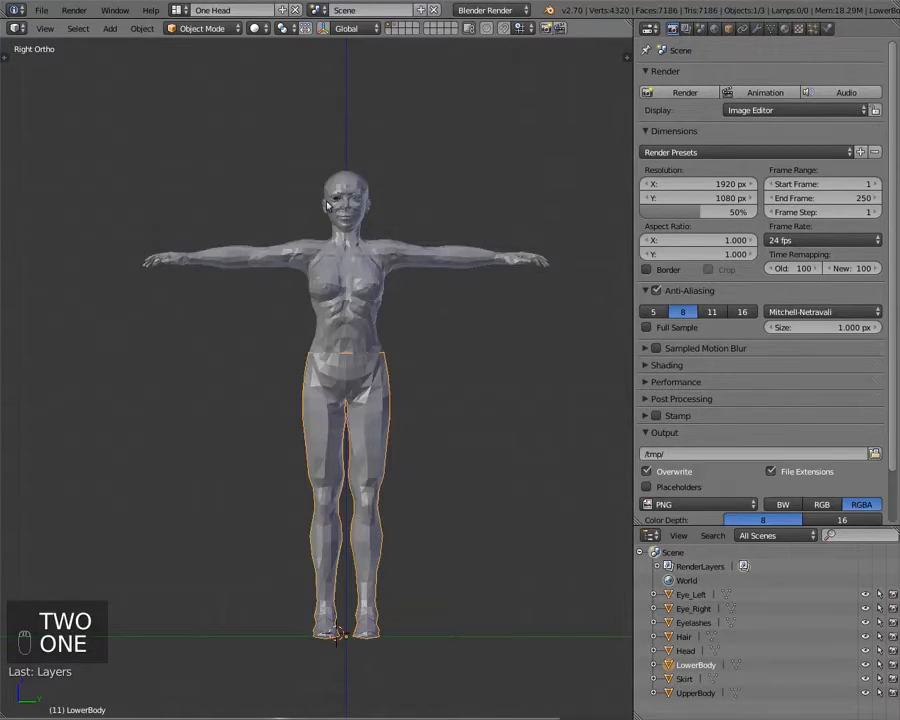
pyautogui.hotkey('shift', '2')
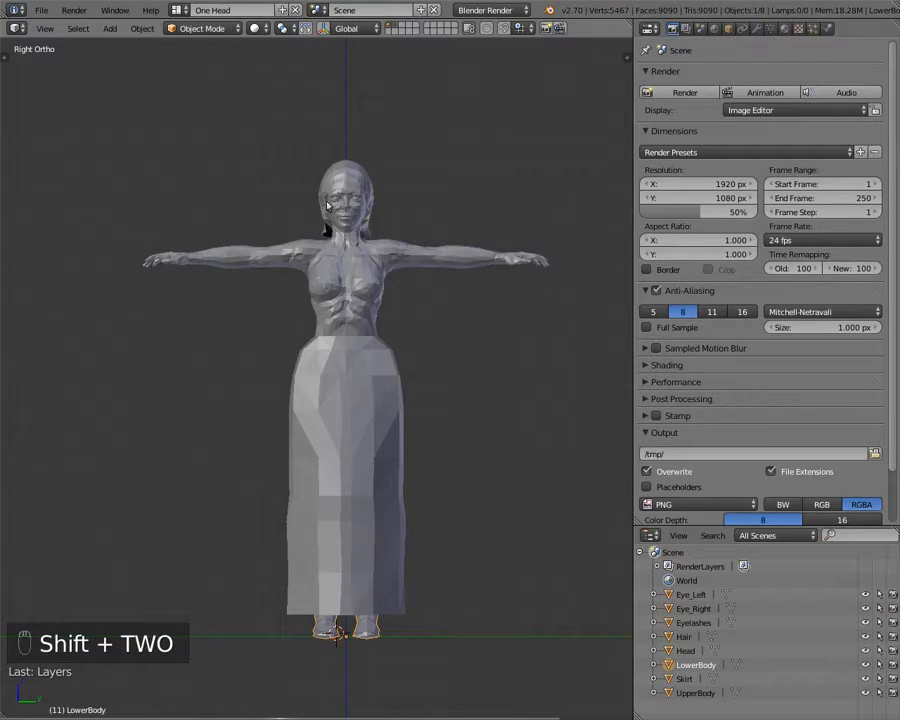
pyautogui.press('1')
pyautogui.press('2')
pyautogui.press('1')
pyautogui.press('2')
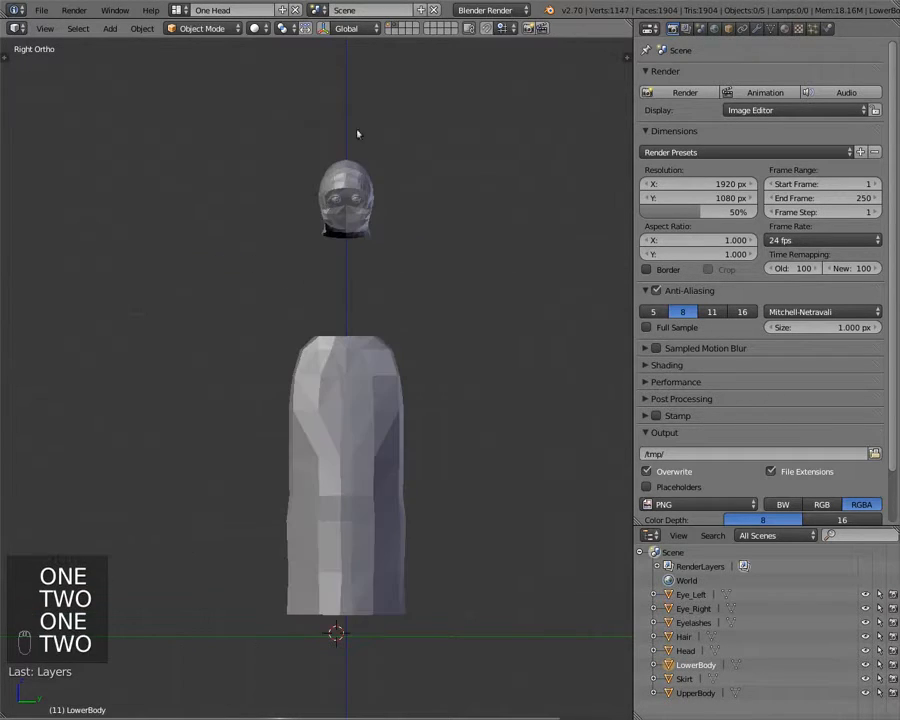
pyautogui.press('1')
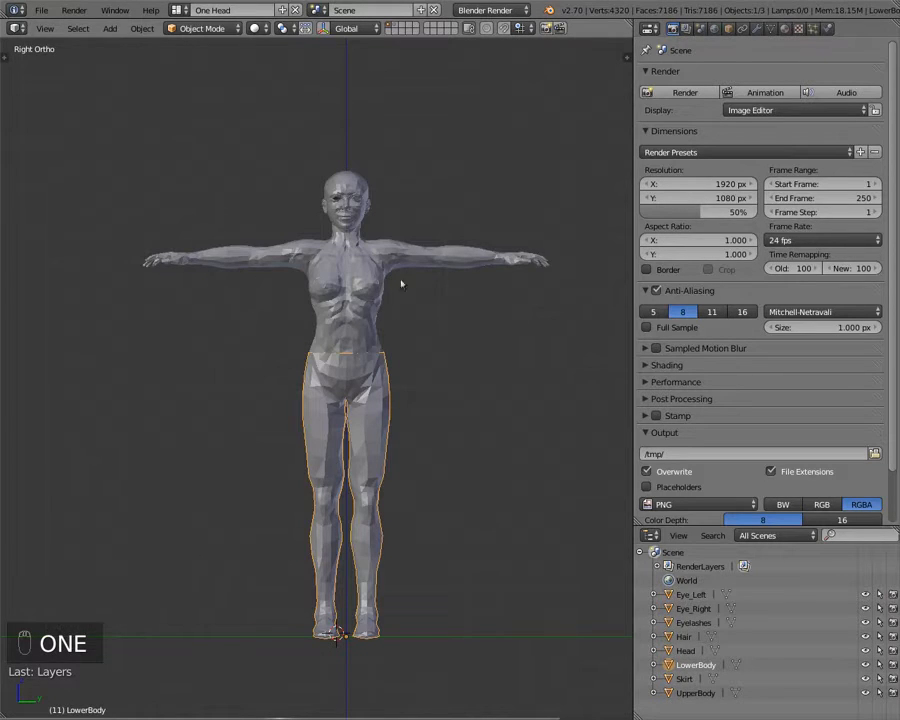
# - Select the head, maximize the 3D view with its tool shelf shown, and shade the head smooth
pyautogui.scroll(8, 376, 345)
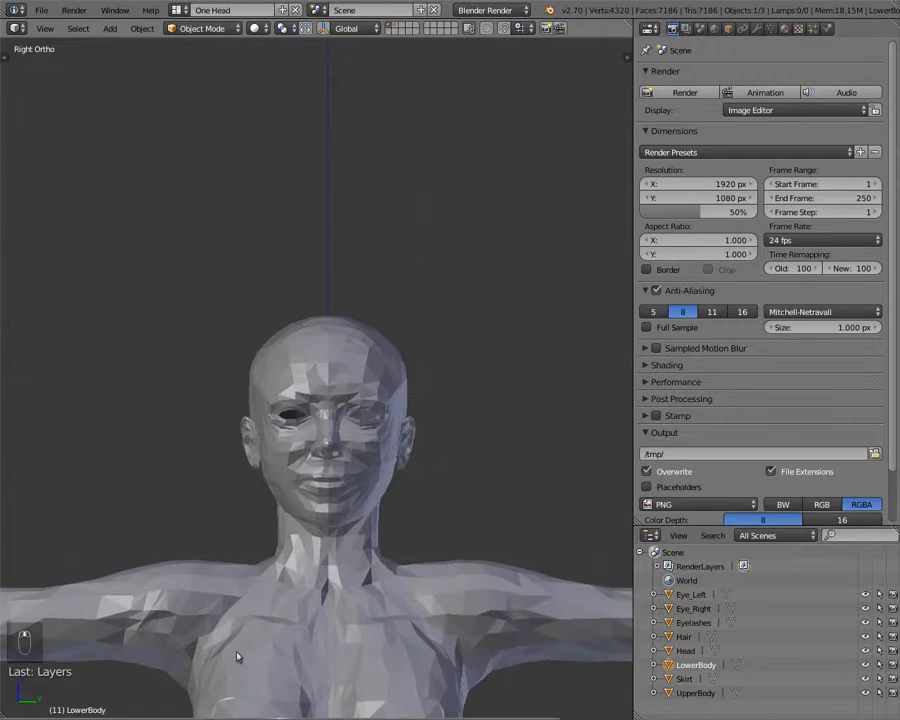
pyautogui.keyDown('shift'); pyautogui.moveTo(256, 590); pyautogui.dragTo(270, 446, button='middle'); pyautogui.keyUp('shift')
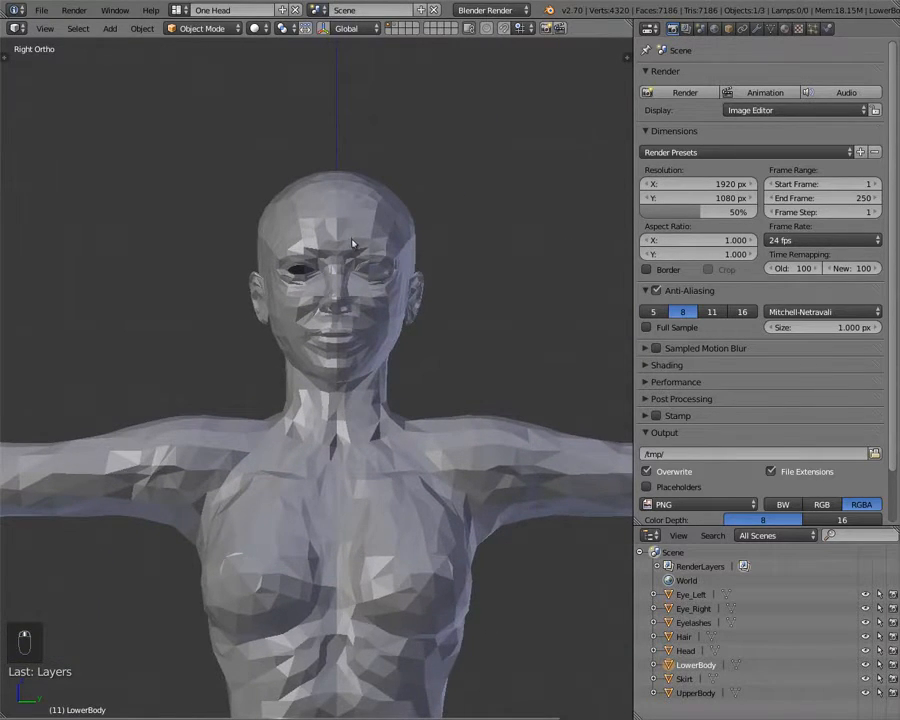
pyautogui.scroll(6, 352, 240)
pyautogui.rightClick(357, 285)
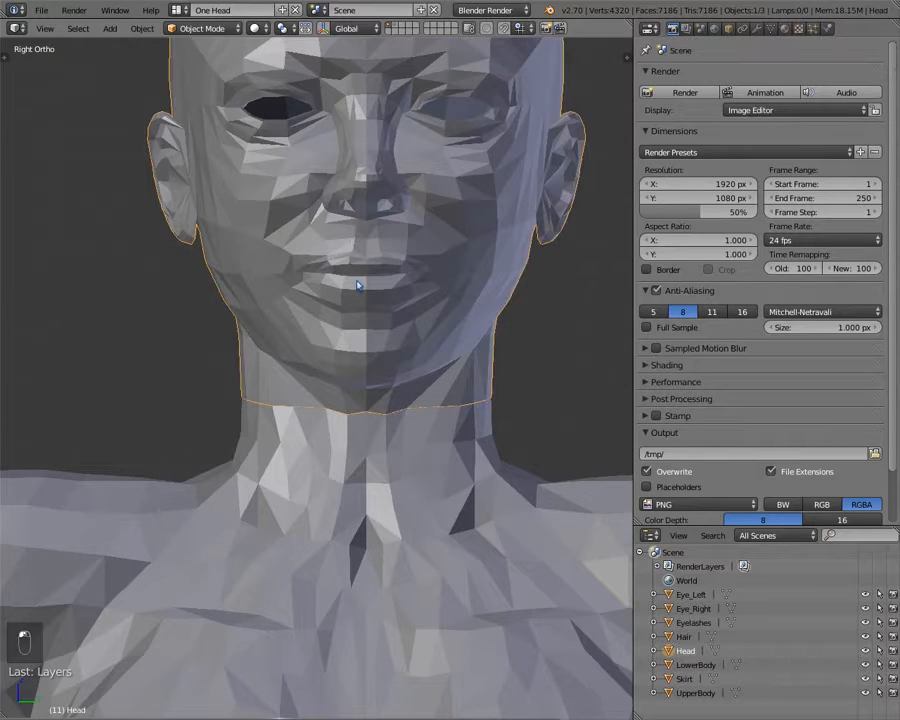
pyautogui.press('Tab')
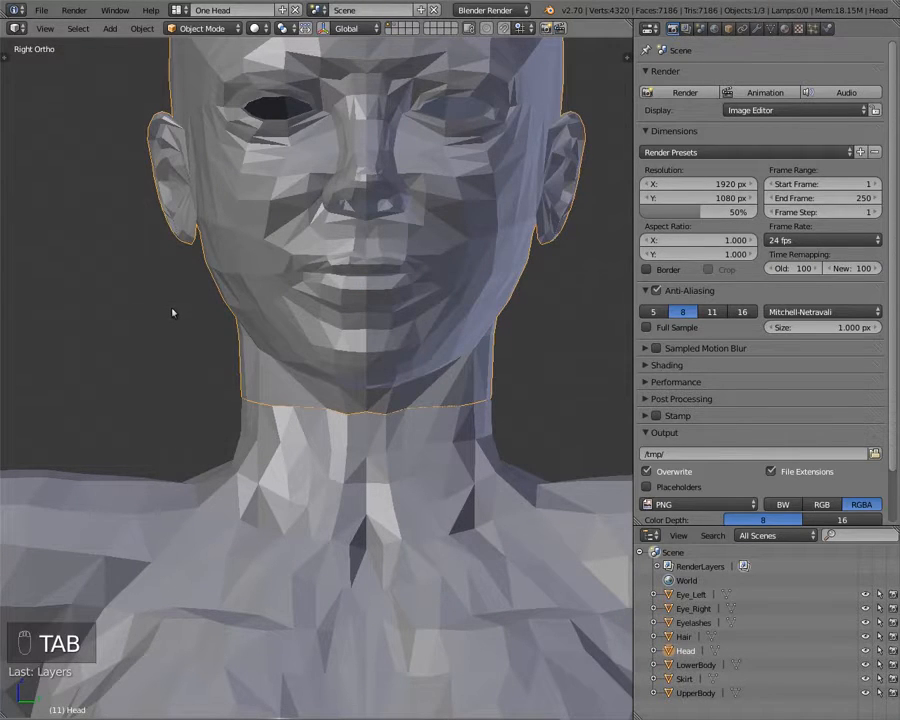
pyautogui.press('t')
pyautogui.hotkey('ctrl', 'Up')
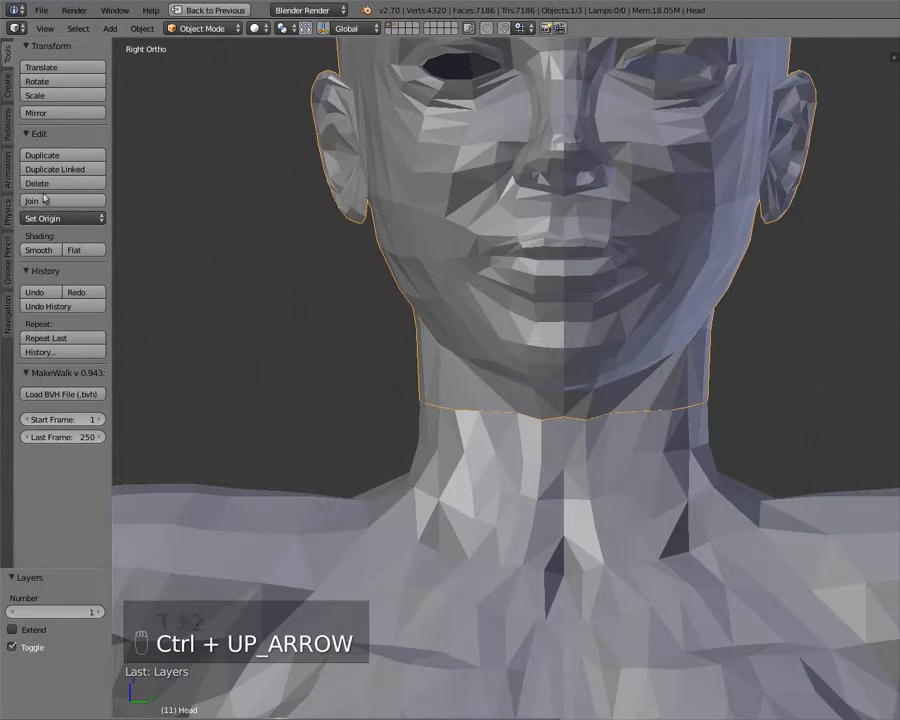
pyautogui.click(37, 251)
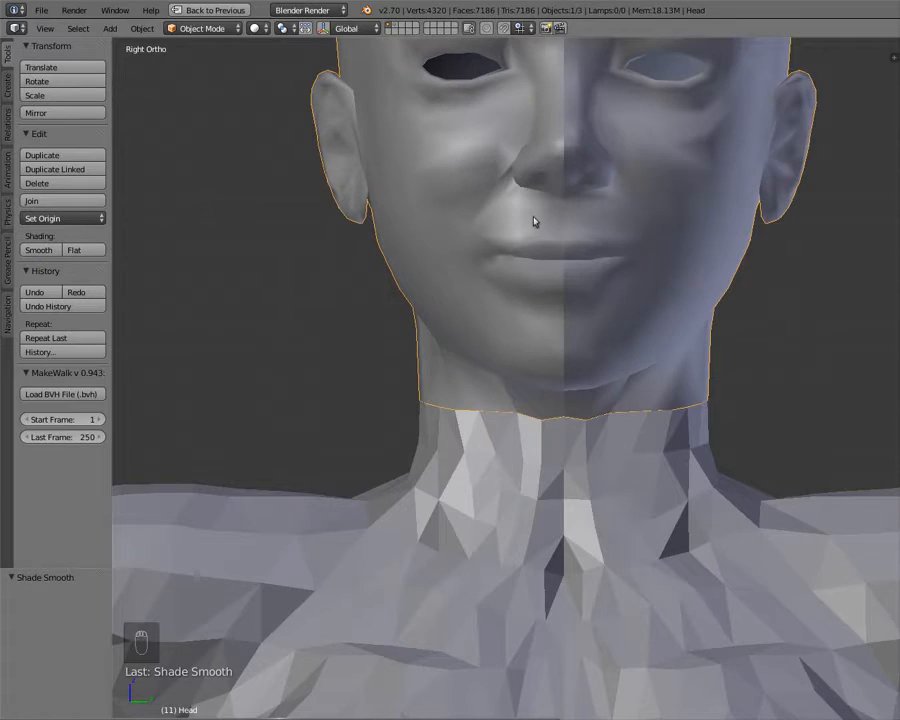
# - Apply smooth shading to the UpperBody and LowerBody objects
pyautogui.scroll(-6, 534, 222)
pyautogui.rightClick(546, 390)
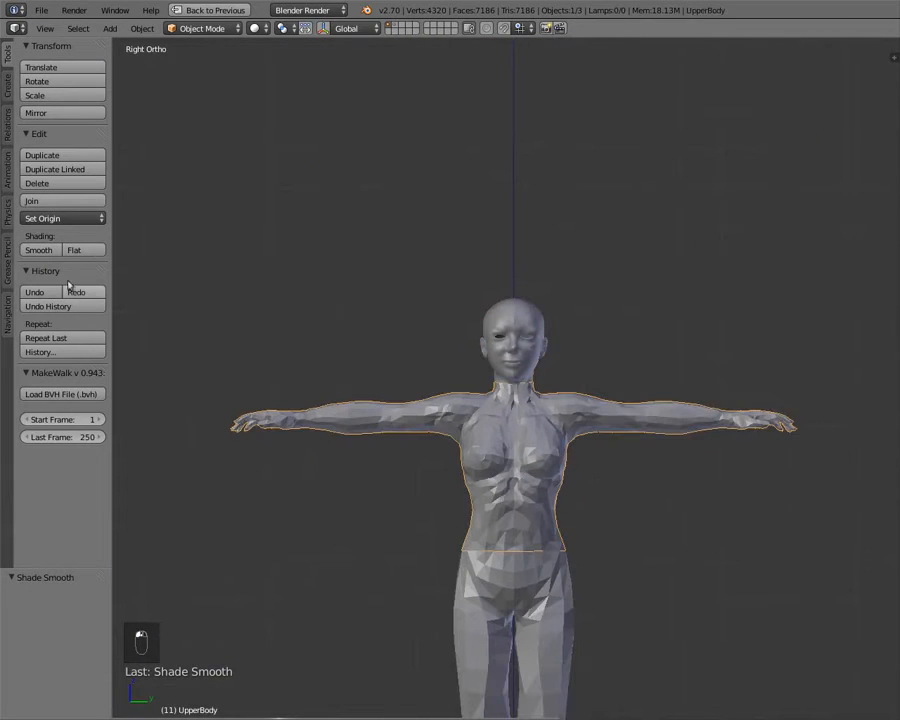
pyautogui.click(29, 251)
pyautogui.rightClick(487, 594)
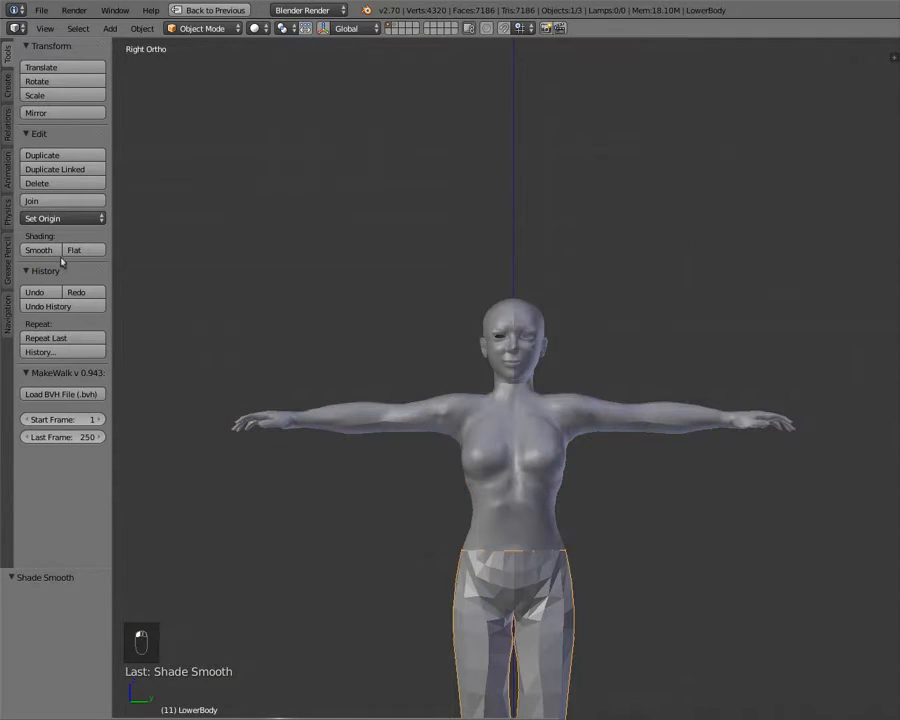
pyautogui.click(40, 250)
# - Examine the smooth-shaded head and torso from the front, back and sides for visible seams
pyautogui.scroll(6, 513, 482)
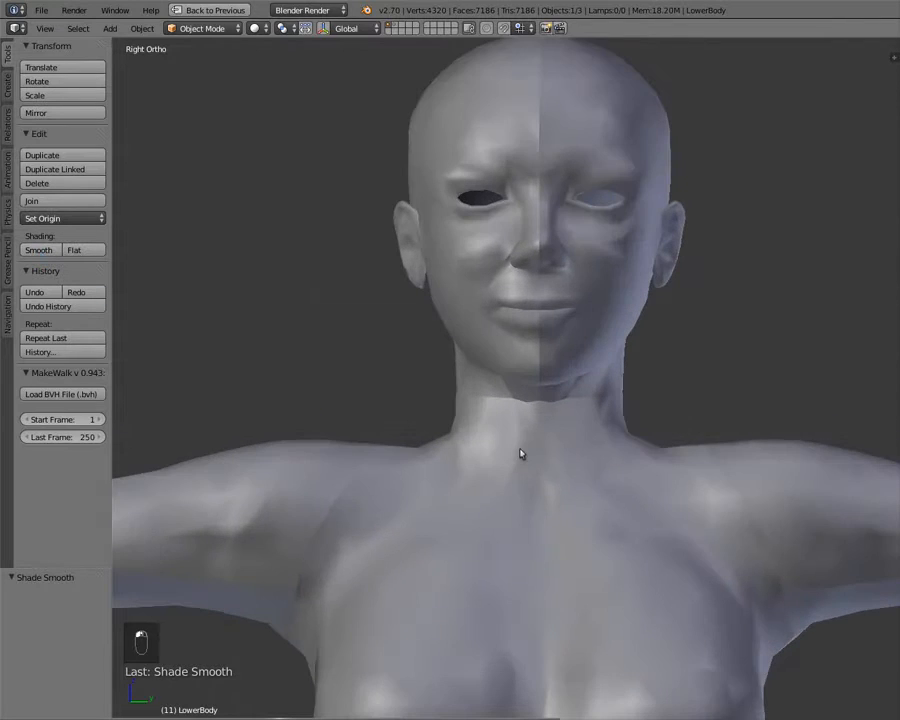
pyautogui.moveTo(532, 376); pyautogui.dragTo(626, 151, button='middle')
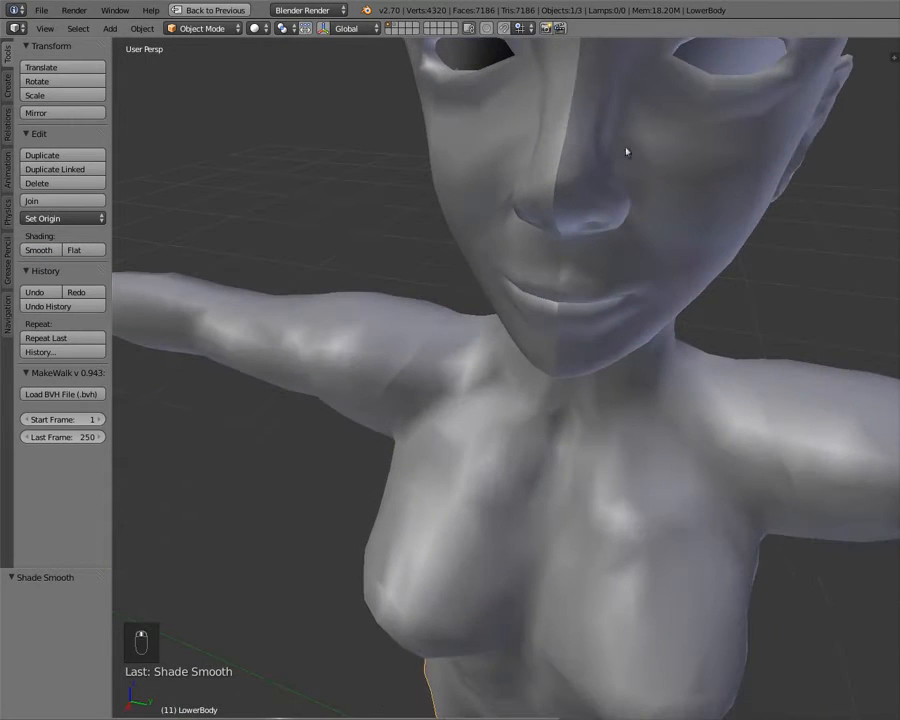
pyautogui.moveTo(548, 216); pyautogui.dragTo(481, 238, button='middle')
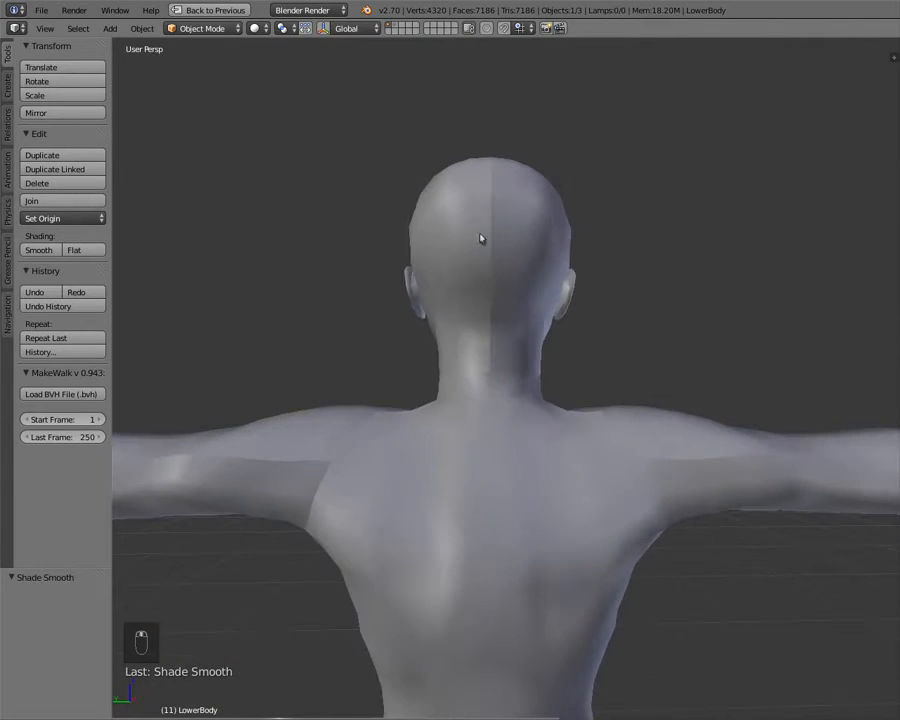
pyautogui.moveTo(464, 189); pyautogui.dragTo(577, 232, button='middle')
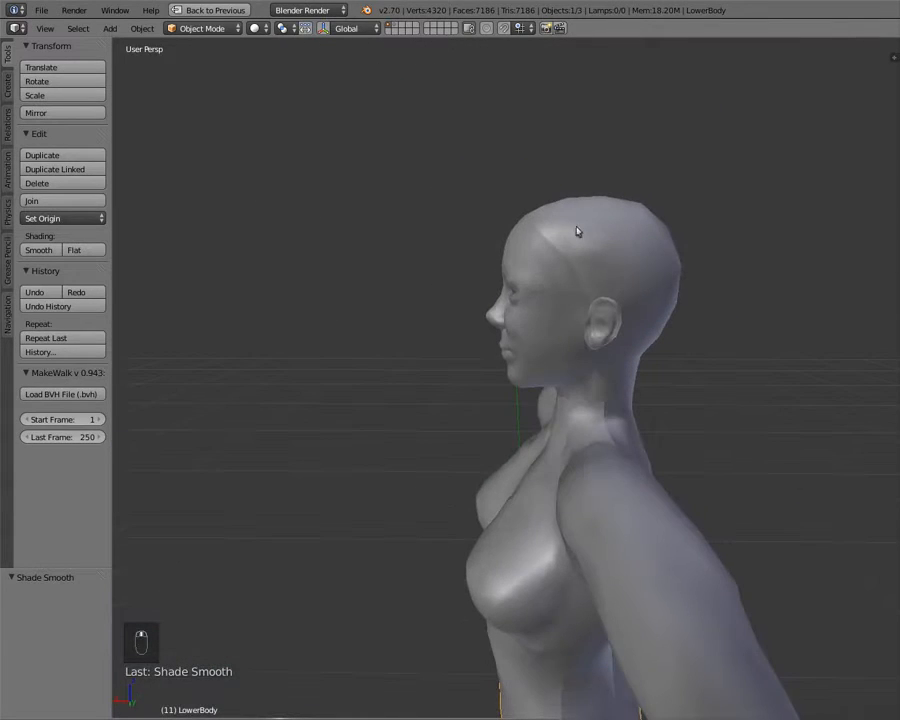
pyautogui.moveTo(582, 354); pyautogui.dragTo(540, 466, button='middle')
pyautogui.scroll(-4, 530, 615)
pyautogui.scroll(5, 541, 465)
pyautogui.scroll(2, 543, 464)
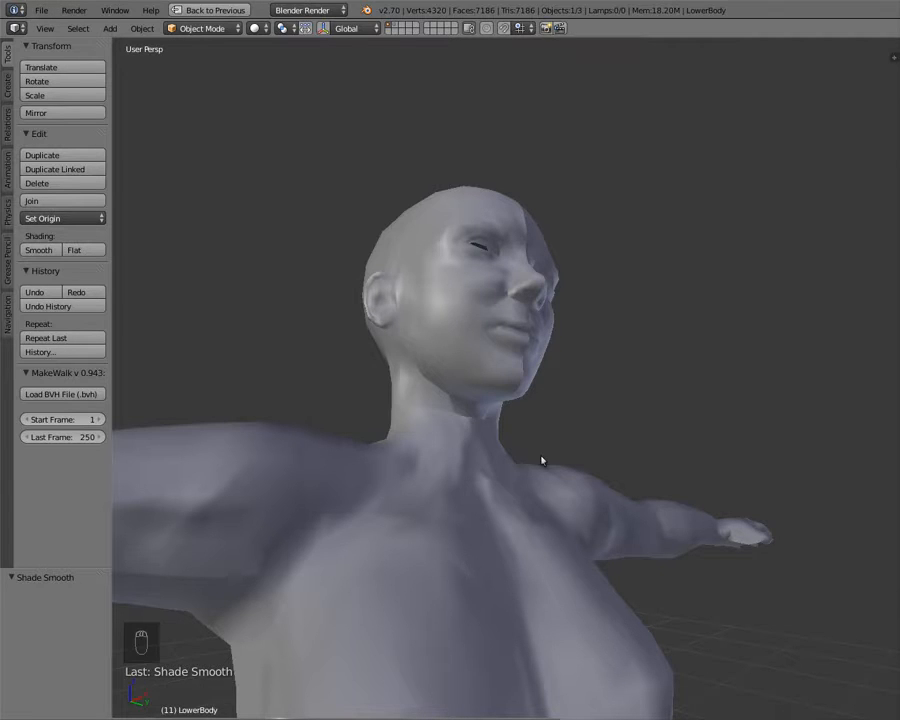
pyautogui.moveTo(531, 424); pyautogui.dragTo(443, 345, button='middle')
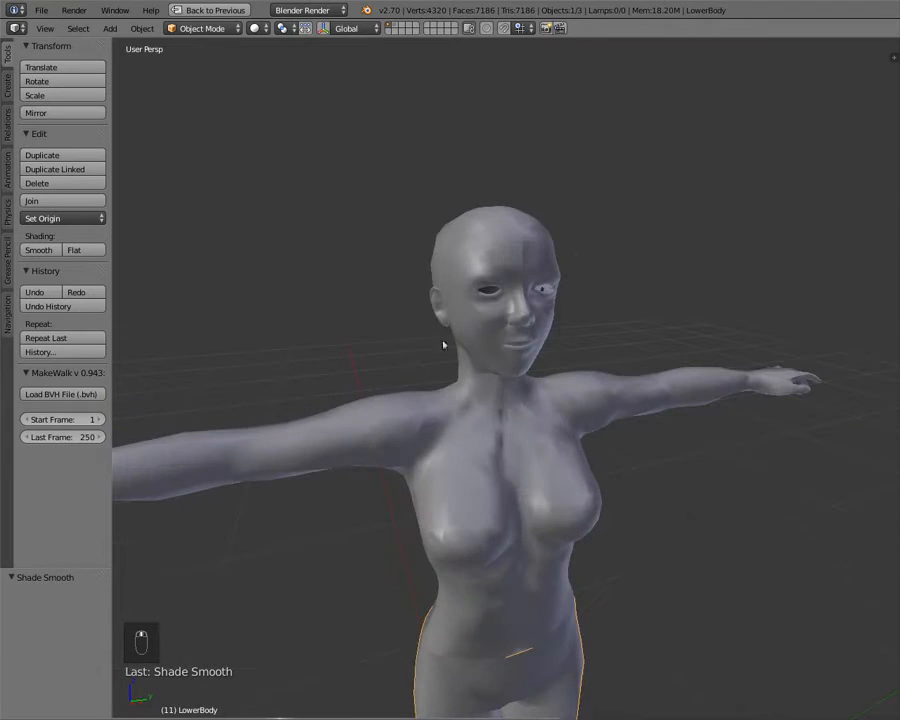
# - Select the head and open its mesh in Edit Mode, facing the forehead's centre seam
pyautogui.keyDown('shift'); pyautogui.moveTo(510, 258); pyautogui.dragTo(462, 384, button='middle'); pyautogui.keyUp('shift')
pyautogui.rightClick(395, 364)
pyautogui.scroll(2, 400, 361)
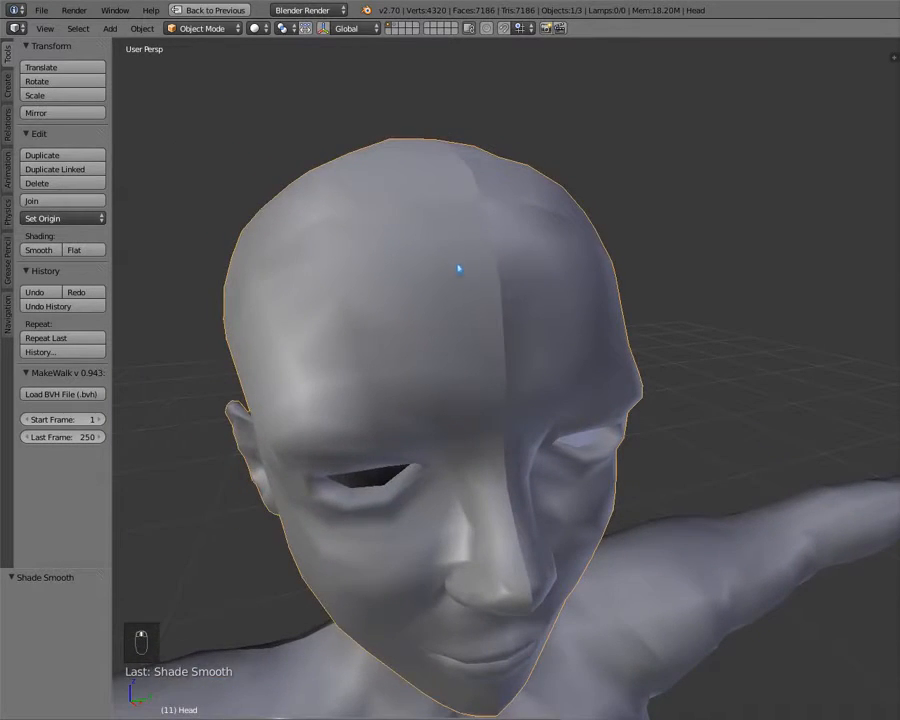
pyautogui.moveTo(459, 268); pyautogui.dragTo(428, 266, button='middle')
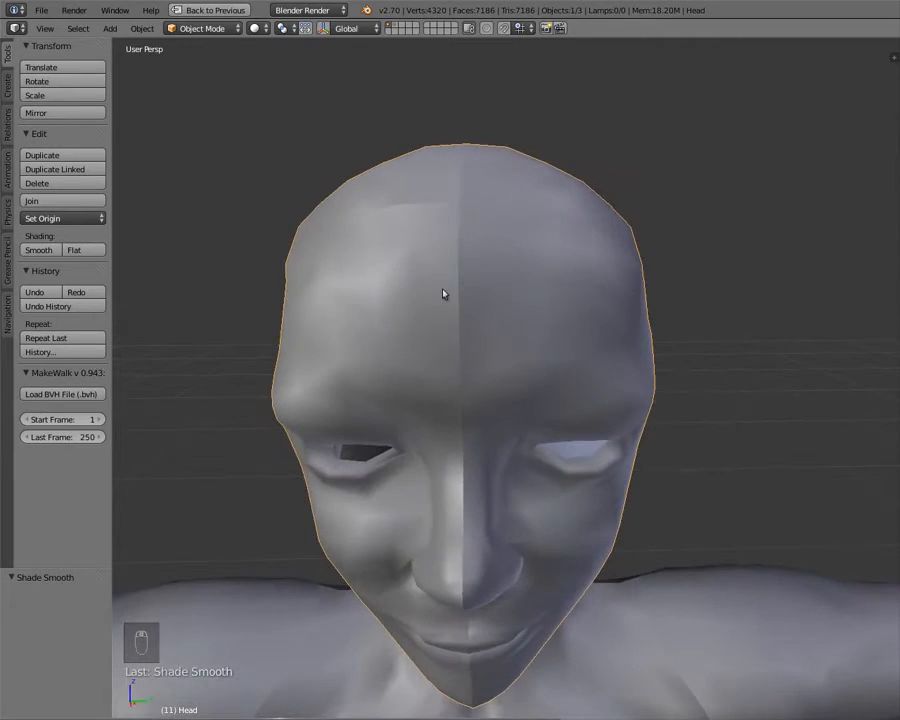
pyautogui.press('Tab')
# - Try moving two vertices on the forehead's centre seam to check for doubled points
pyautogui.rightClick(459, 287)
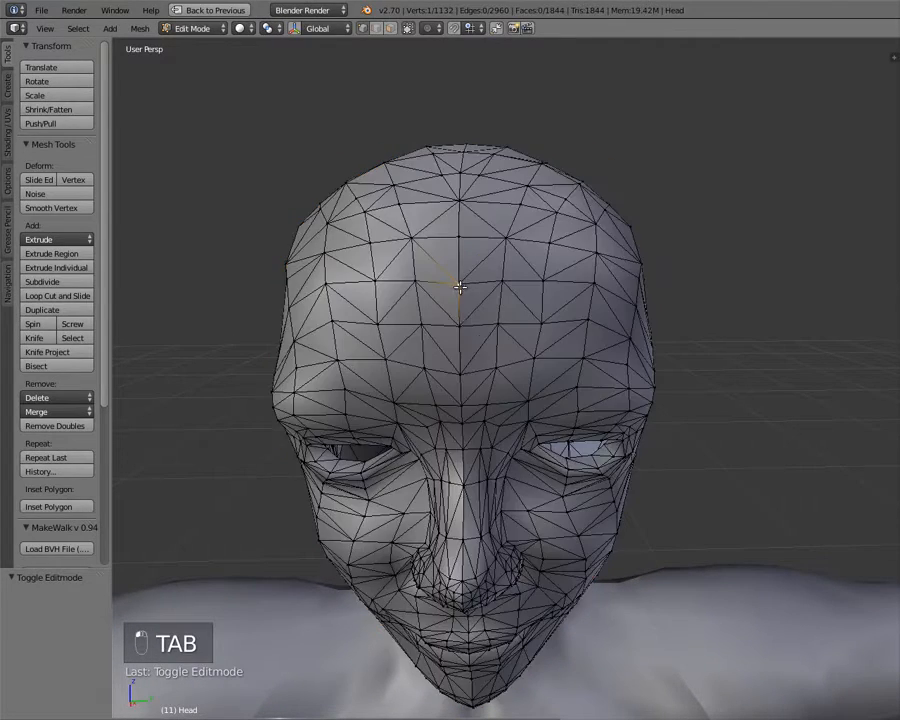
pyautogui.scroll(2, 466, 320)
pyautogui.scroll(-2, 466, 320)
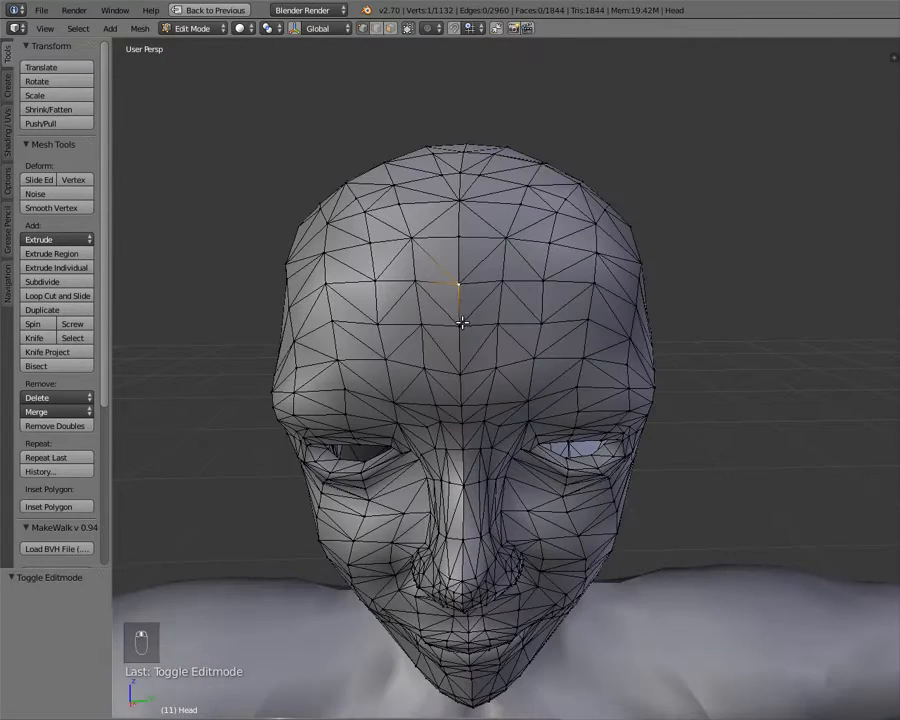
pyautogui.press('g')
pyautogui.rightClick(461, 291)
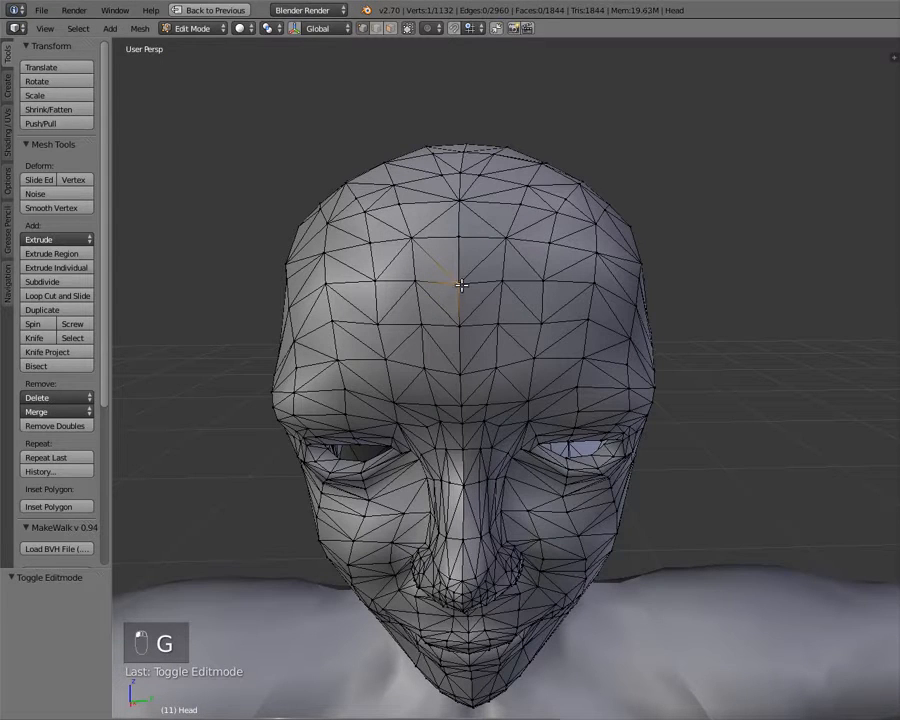
pyautogui.press('g')
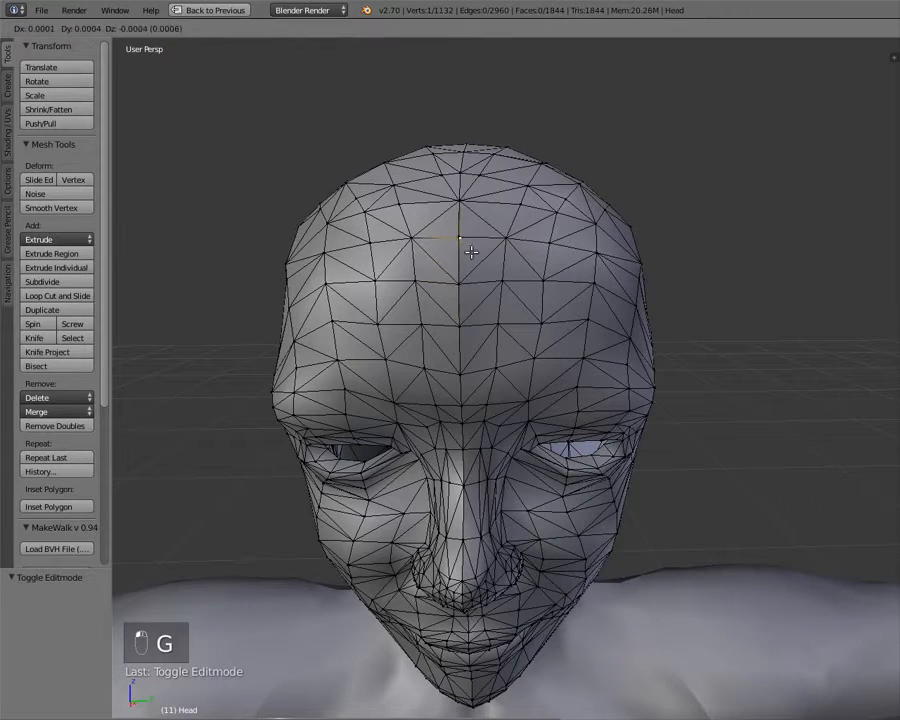
pyautogui.rightClick(443, 243)
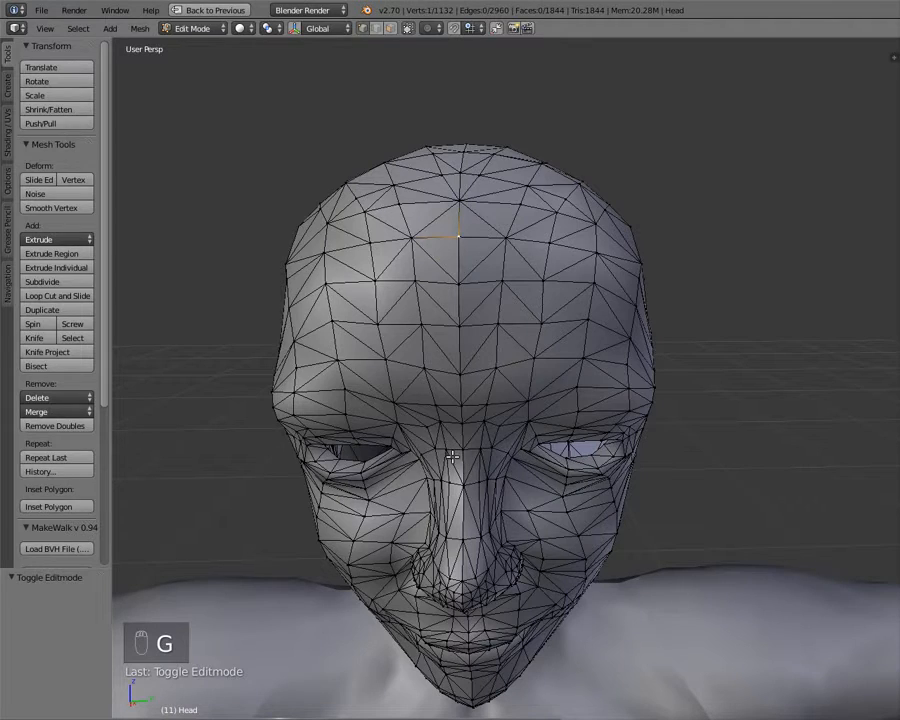
# - Select all of the head's vertices, remove the doubles, and return to Object Mode
pyautogui.press('Tab')
pyautogui.press('Tab')
pyautogui.press('a')
pyautogui.press('a')
pyautogui.press('a')
pyautogui.press('a')
pyautogui.press('a')
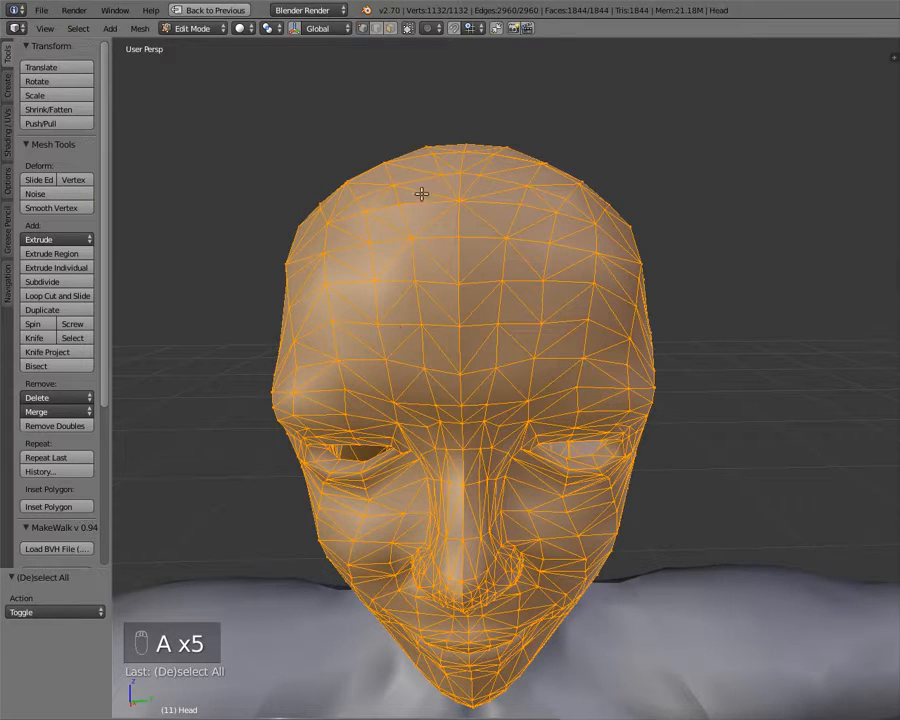
pyautogui.moveTo(407, 346); pyautogui.dragTo(351, 323, button='middle')
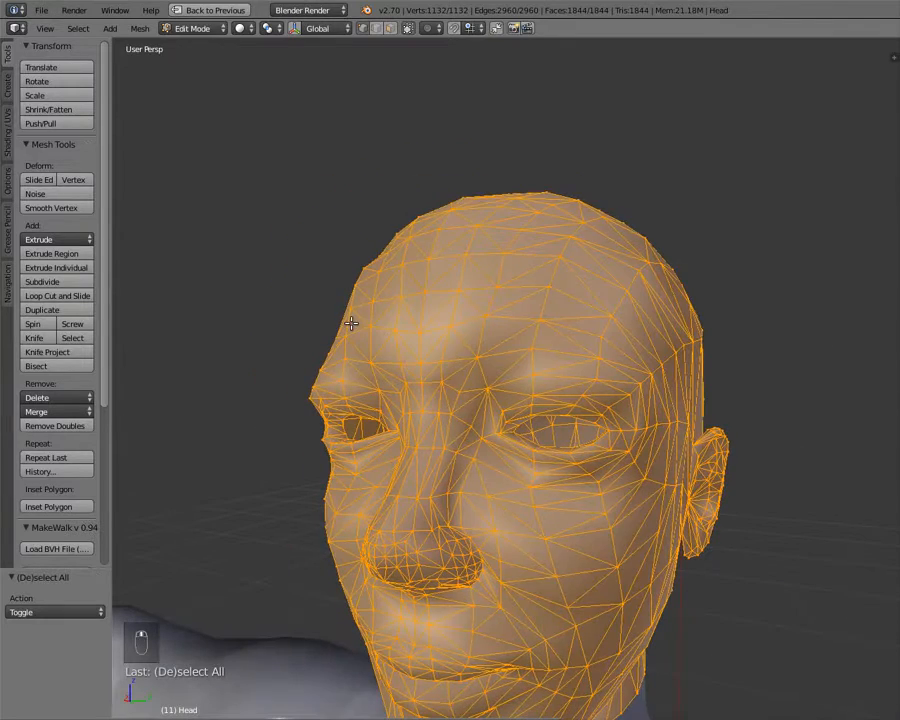
pyautogui.click(55, 426)
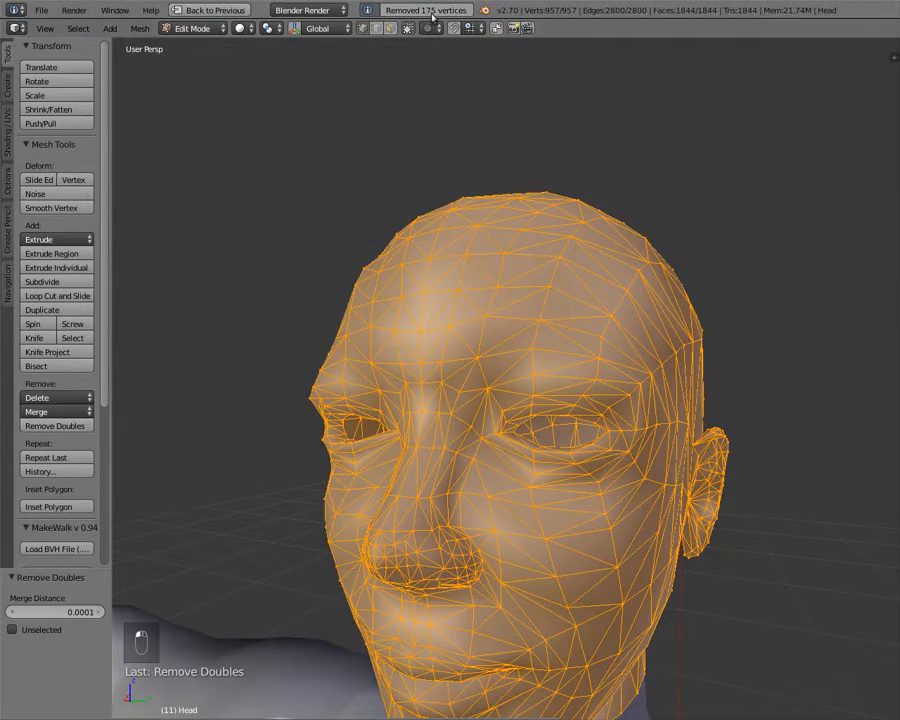
pyautogui.press('Tab')
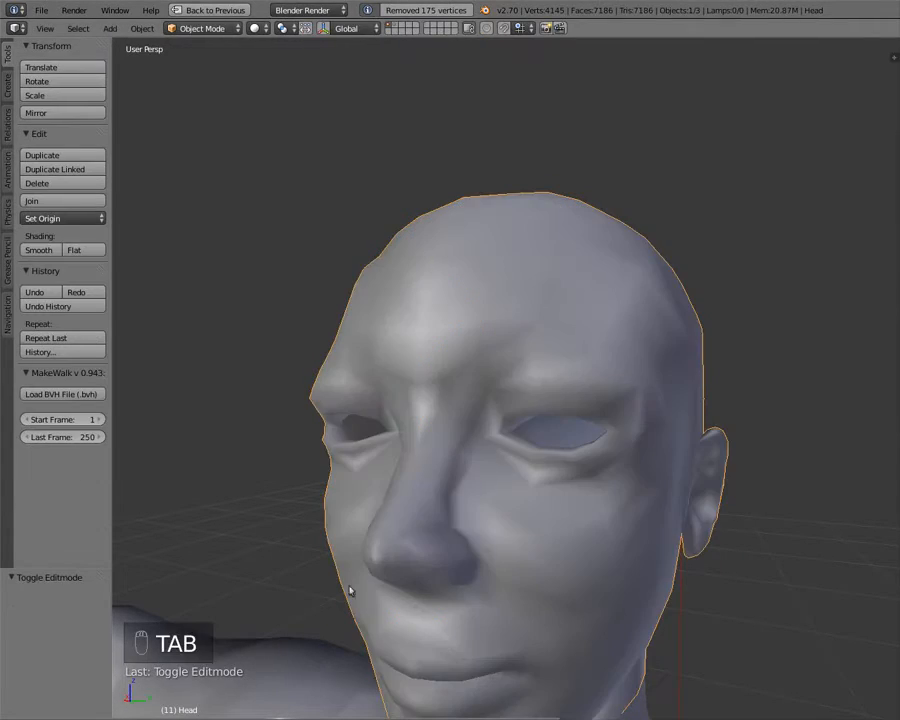
# - Remove the doubled vertices from the whole UpperBody mesh and return to Object Mode
pyautogui.moveTo(350, 589); pyautogui.dragTo(458, 493, button='middle')
pyautogui.scroll(-4, 463, 491)
pyautogui.rightClick(470, 489)
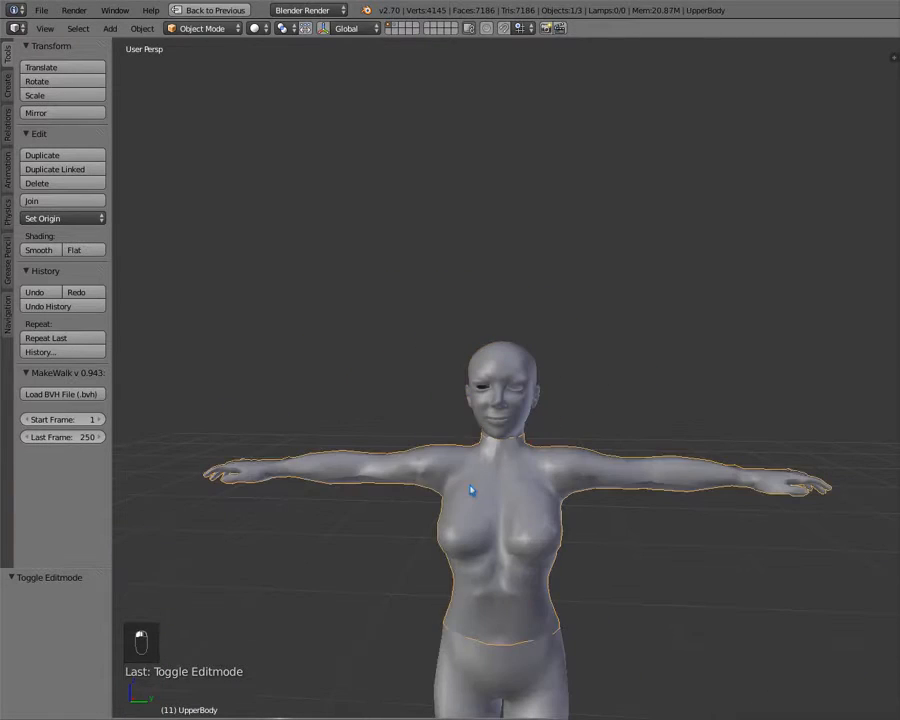
pyautogui.press('Tab')
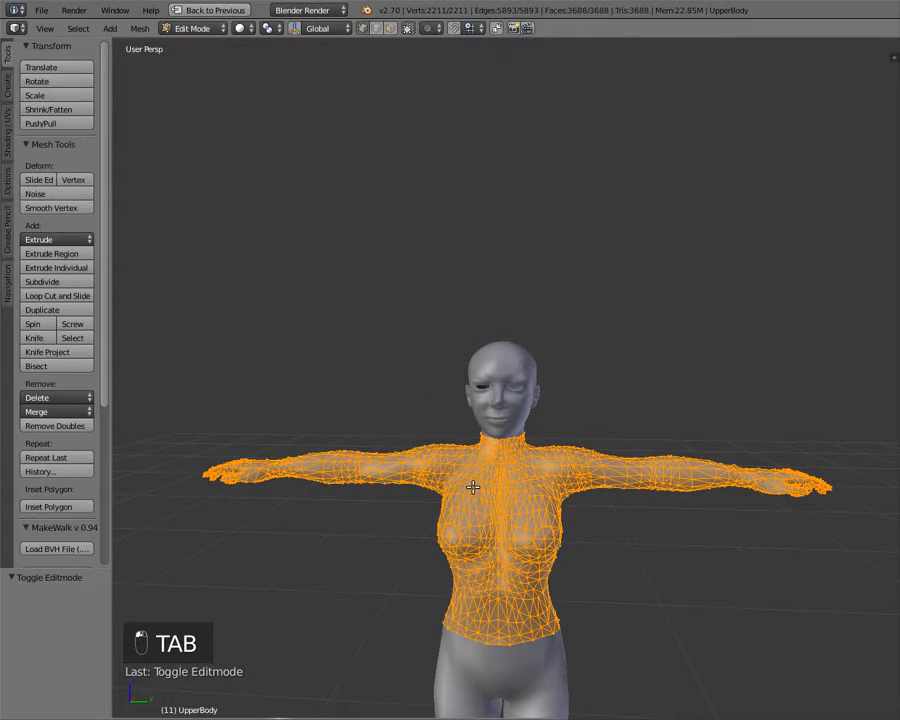
pyautogui.click(70, 427)
pyautogui.press('Tab')
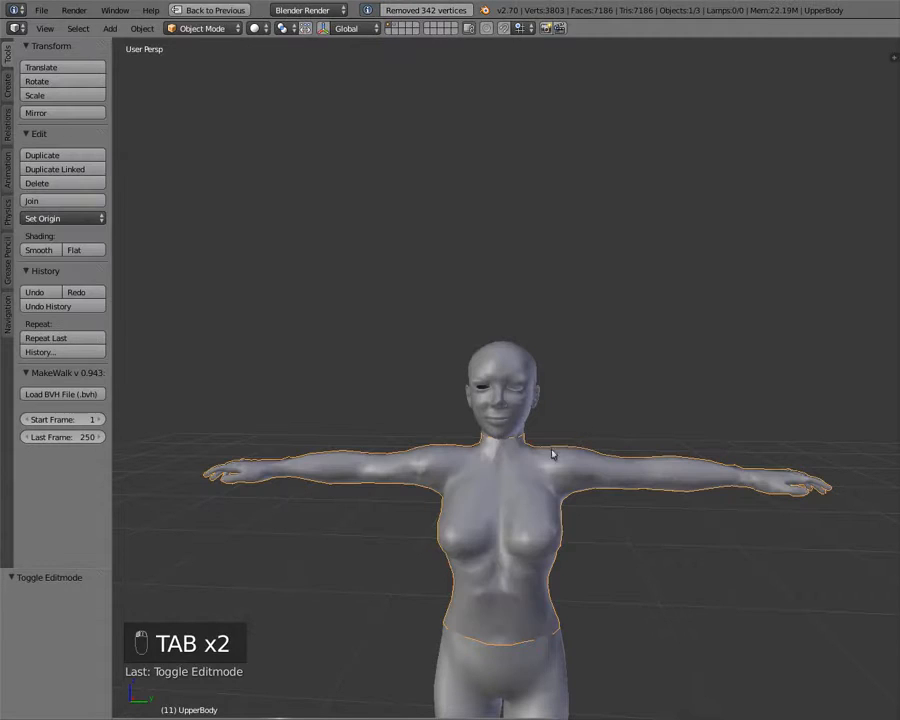
# - Select LowerBody and remove the doubled vertices from its whole mesh in Edit Mode
pyautogui.keyDown('shift'); pyautogui.moveTo(505, 475); pyautogui.dragTo(503, 371, button='middle'); pyautogui.keyUp('shift')
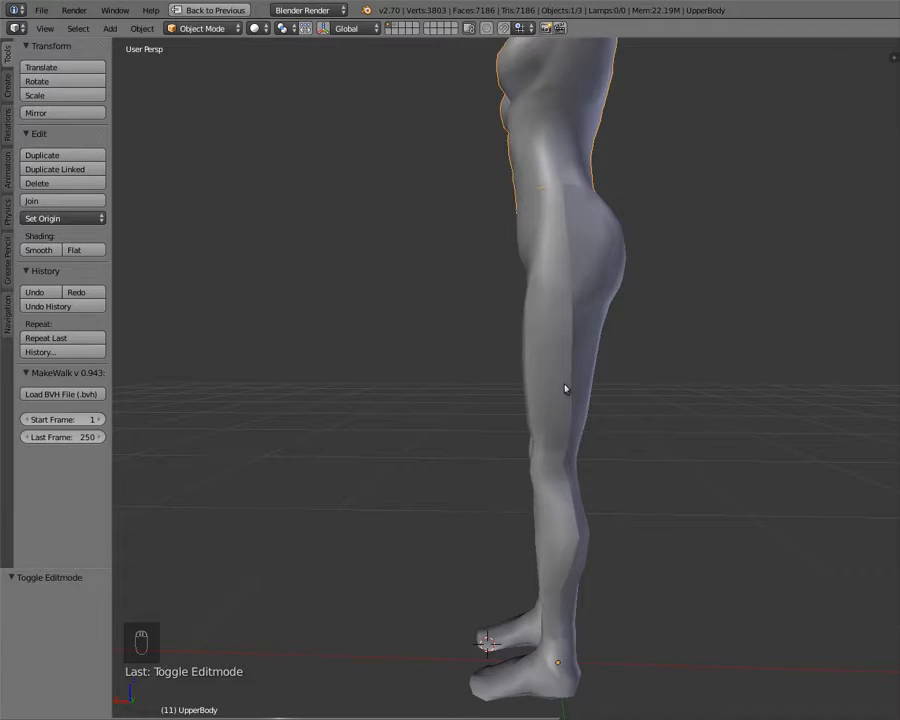
pyautogui.press('Tab')
pyautogui.click(63, 426)
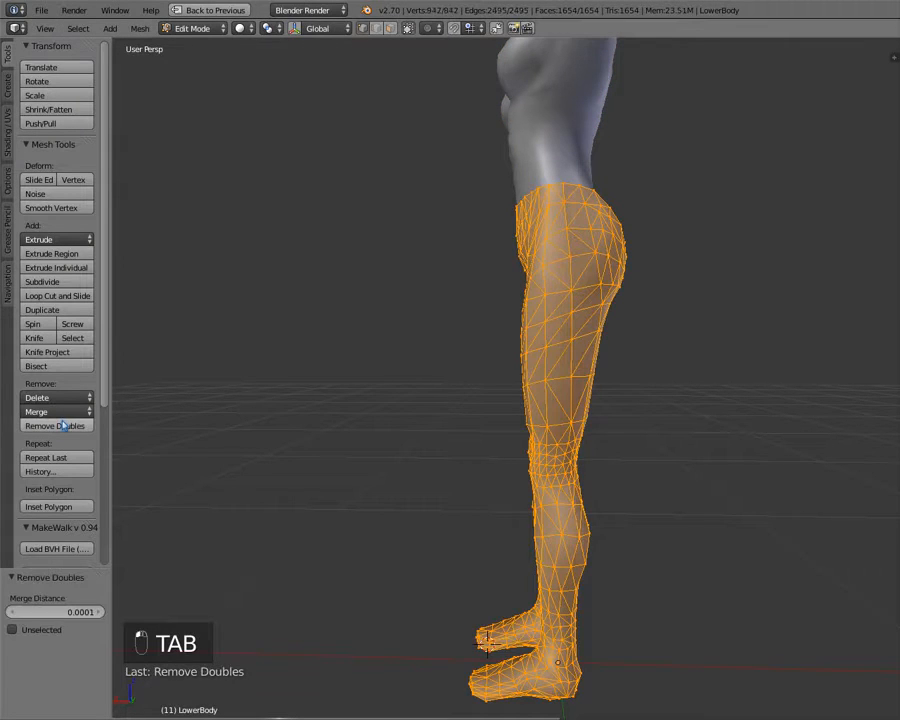
# - Leave Edit Mode on LowerBody and switch the view to the separated parts on layer 2
pyautogui.press('Tab')
pyautogui.moveTo(380, 310); pyautogui.dragTo(553, 446, button='middle')
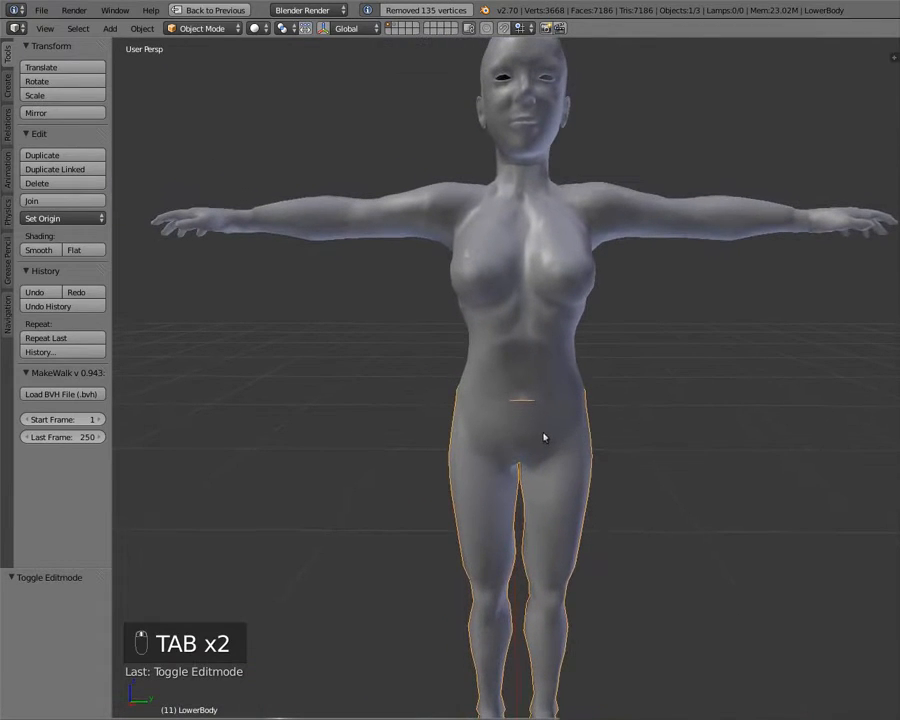
pyautogui.press('2')
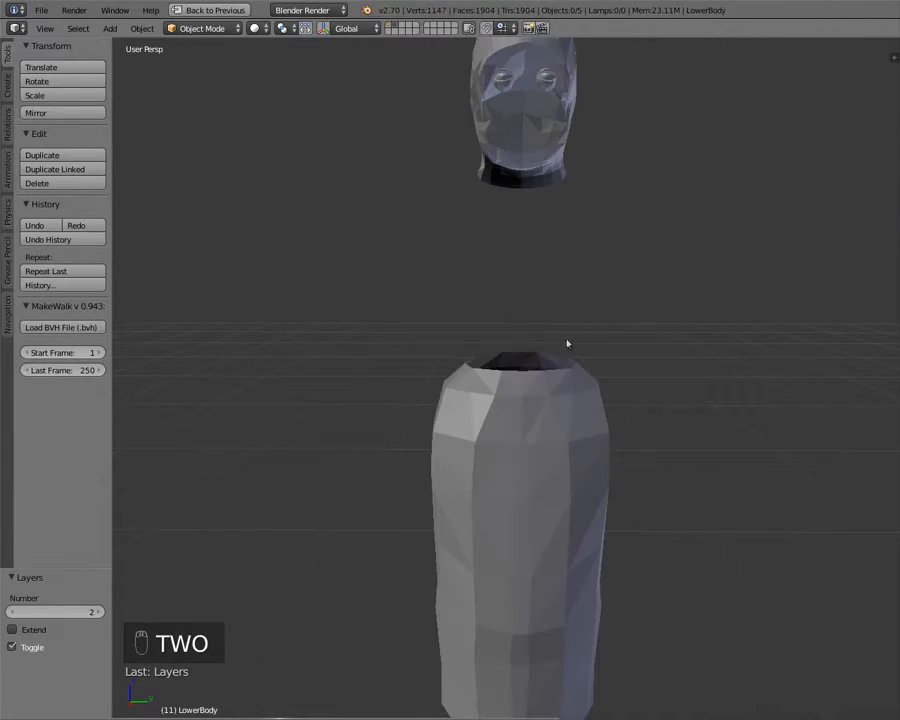
# - Remove the doubled vertices from the whole Skirt mesh, then shade it smooth in Object Mode
pyautogui.rightClick(483, 453)
pyautogui.press('Tab')
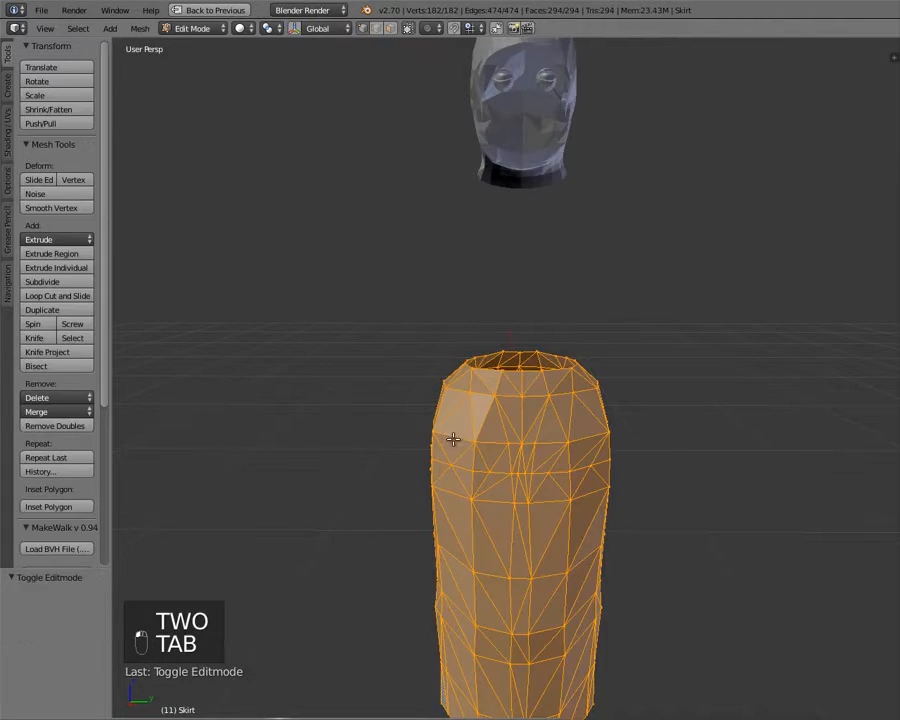
pyautogui.click(54, 425)
pyautogui.press('Tab')
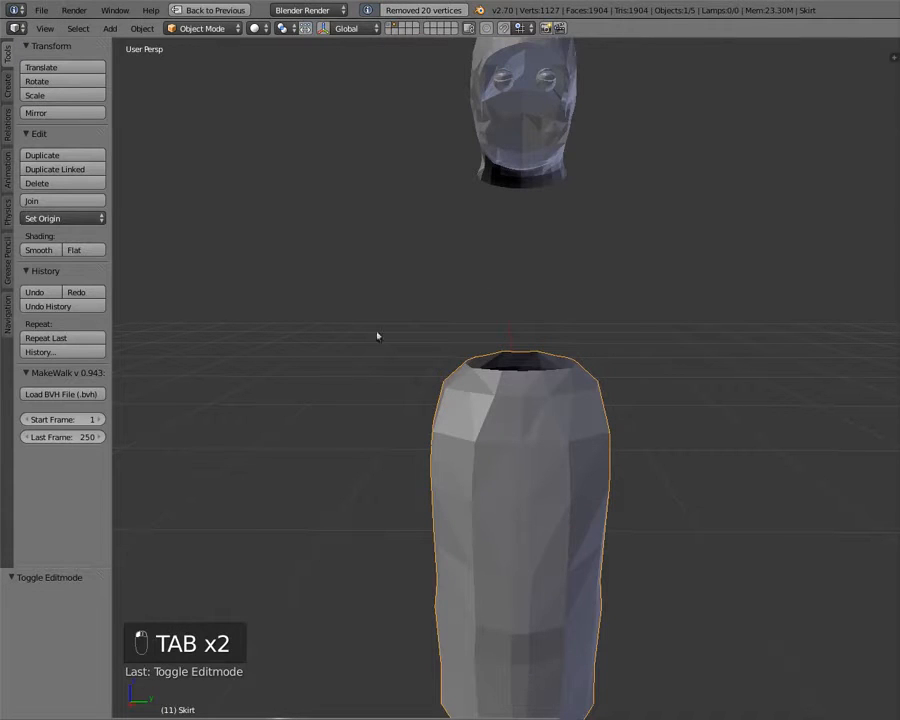
pyautogui.click(38, 250)
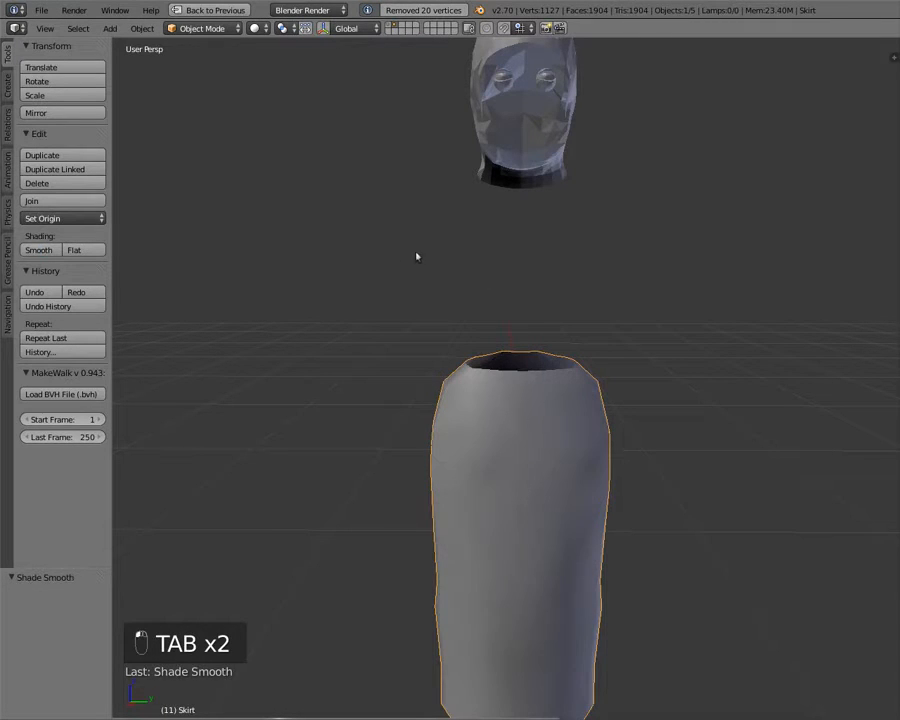
# - Select the Hair mesh above the skirt and apply smooth shading to it
pyautogui.moveTo(417, 257); pyautogui.dragTo(430, 370, button='middle')
pyautogui.rightClick(508, 297)
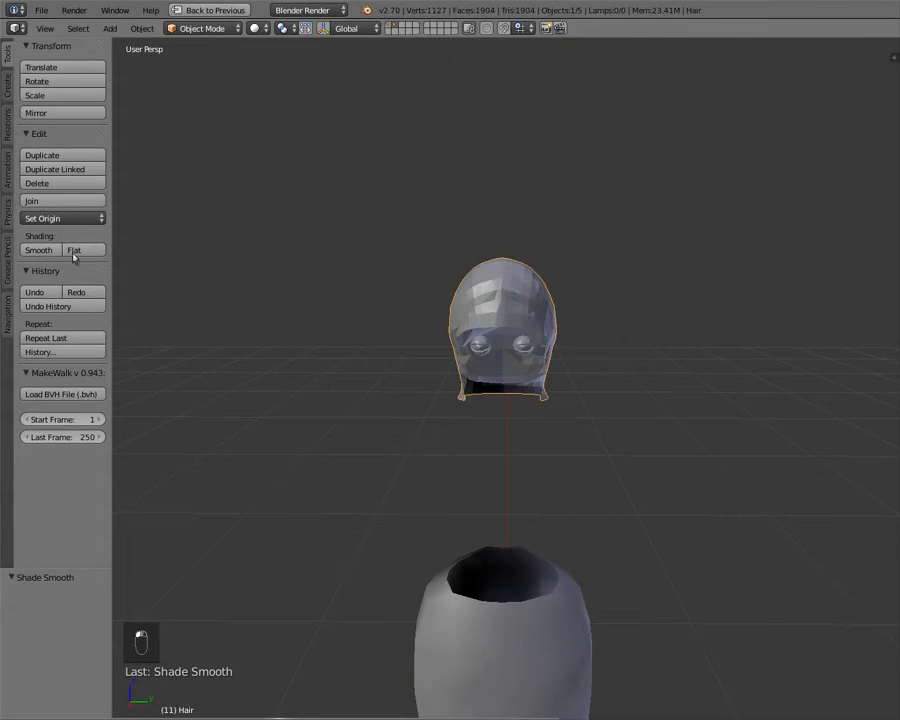
pyautogui.click(38, 250)
pyautogui.scroll(5, 445, 322)
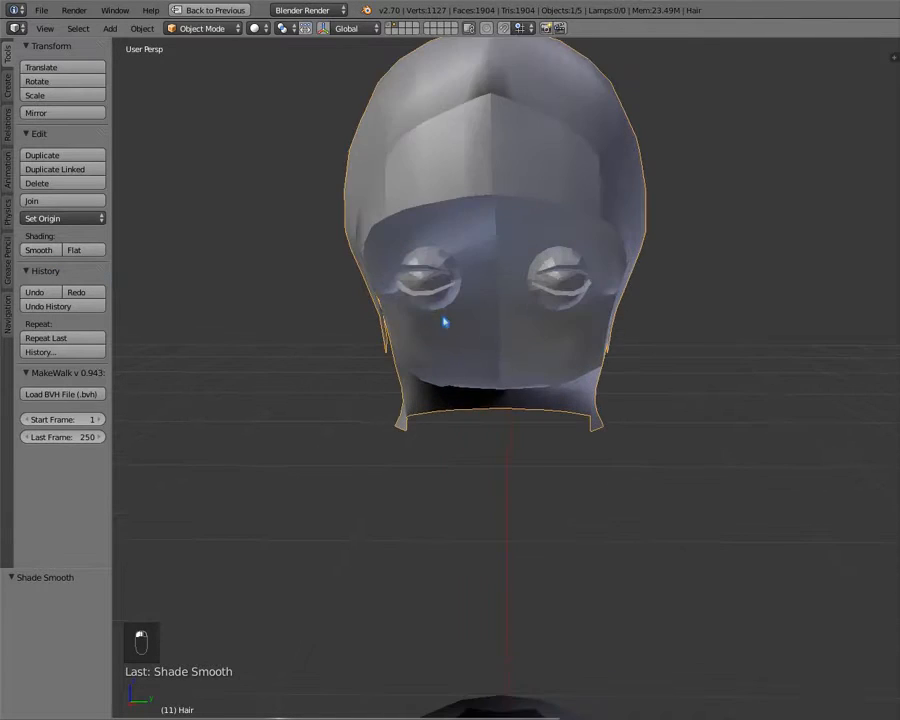
pyautogui.moveTo(445, 322); pyautogui.dragTo(484, 277, button='middle')
pyautogui.scroll(-2, 550, 321)
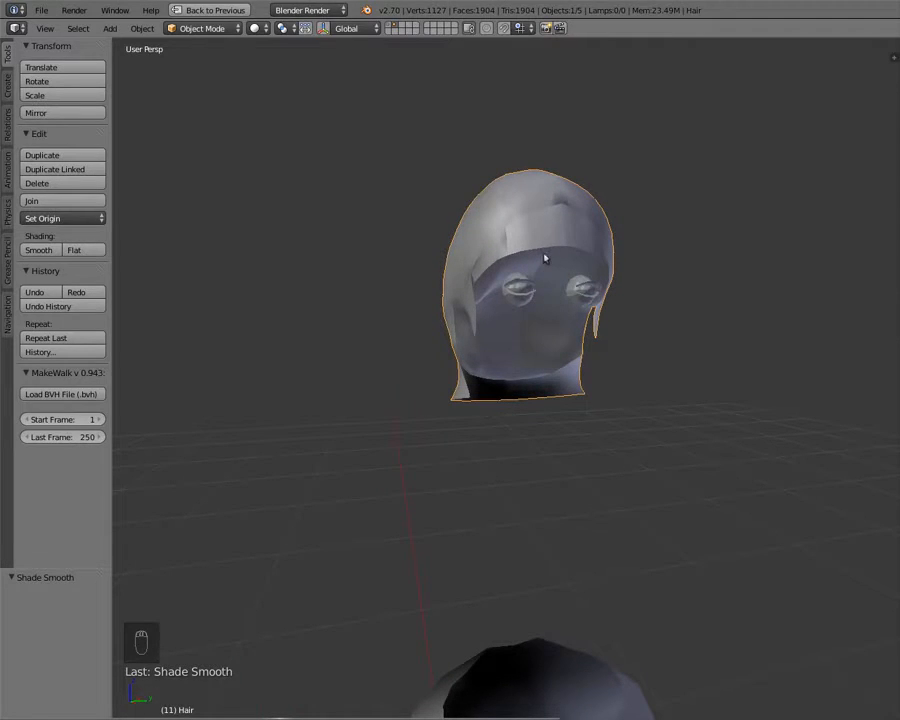
# - Remove the doubled vertices from the whole Hair mesh and return to Object Mode
pyautogui.press('Tab')
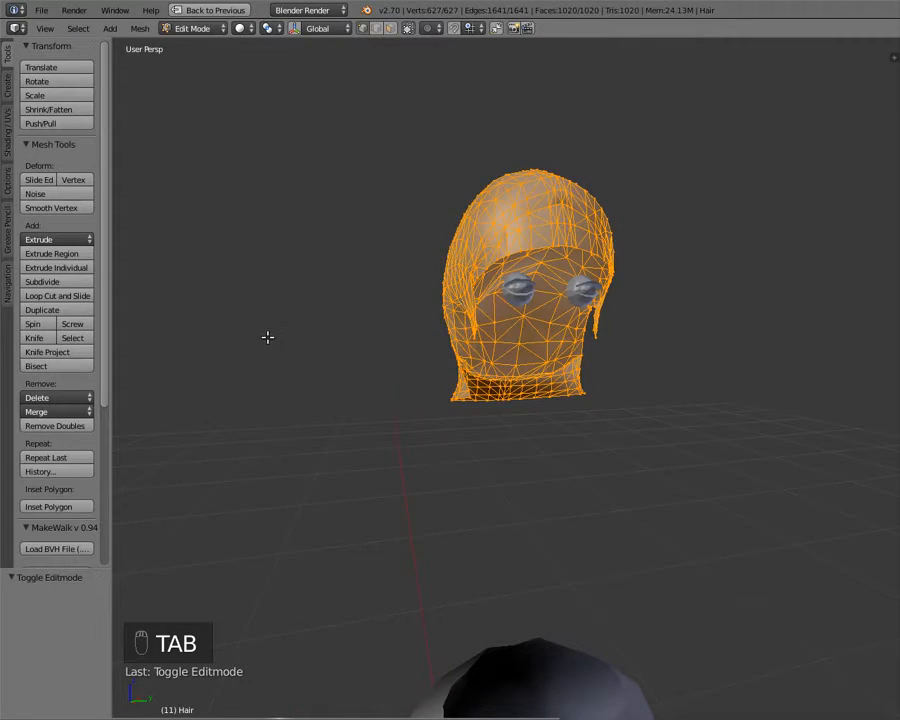
pyautogui.click(68, 426)
pyautogui.press('Tab')
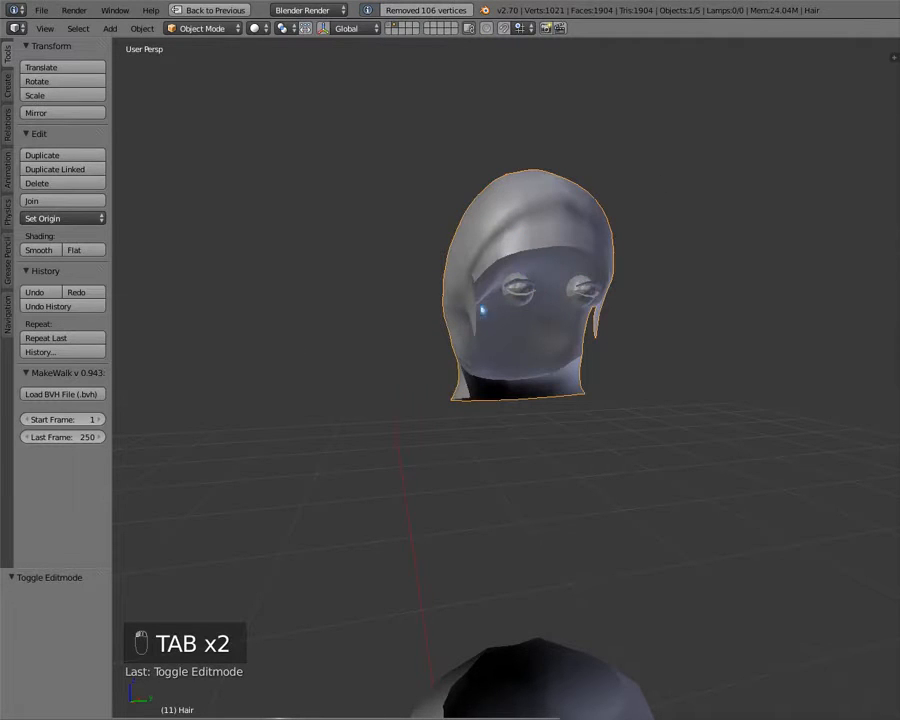
pyautogui.moveTo(482, 311); pyautogui.dragTo(460, 313, button='middle')
pyautogui.scroll(4, 463, 319)
pyautogui.scroll(2, 463, 319)
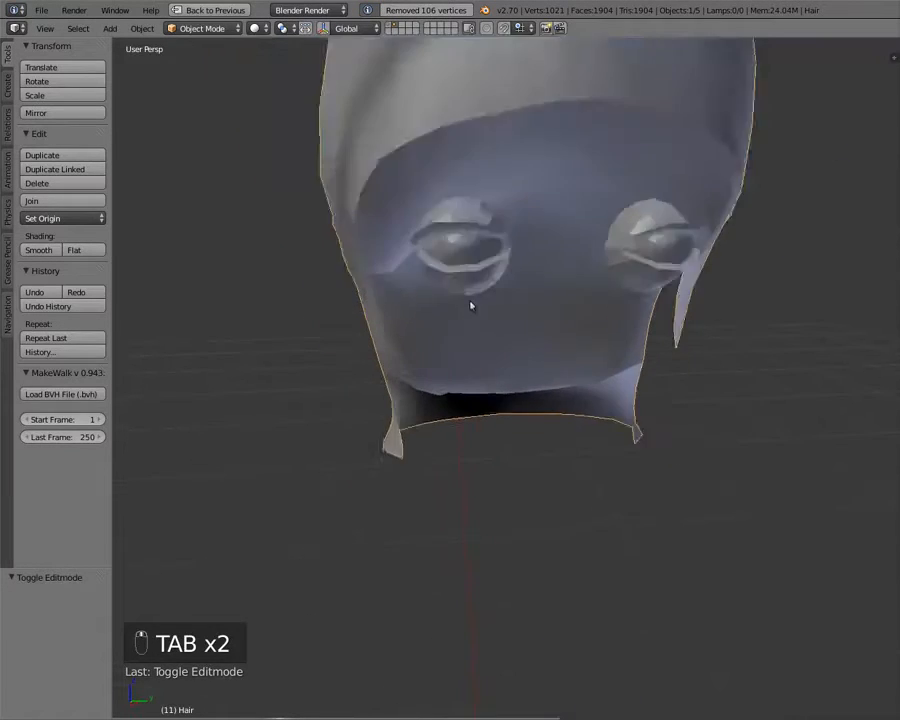
pyautogui.scroll(-4, 470, 300)
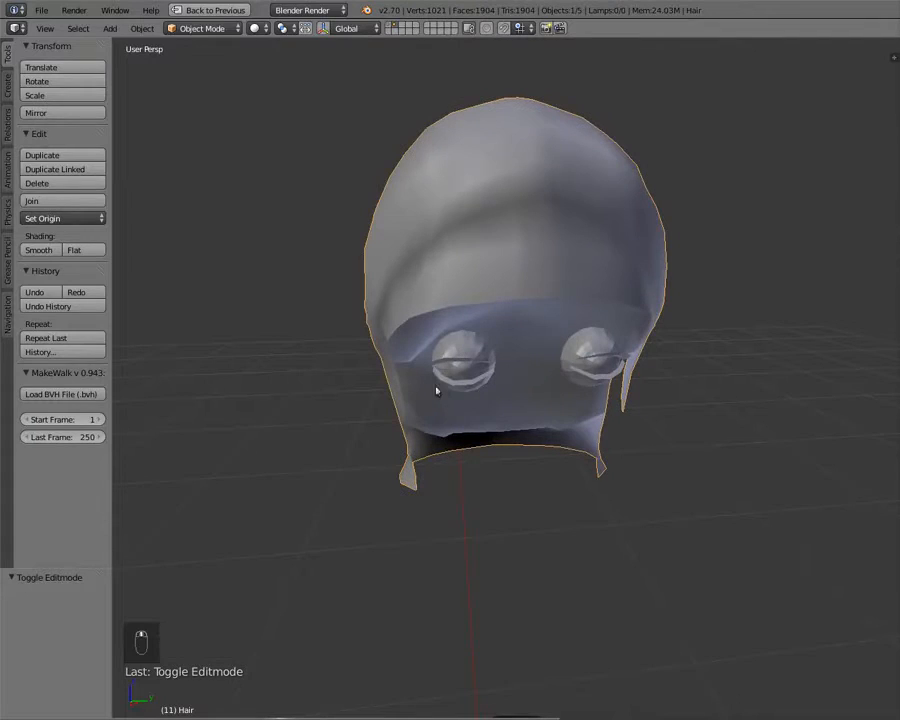
# - Remove the doubled vertices from the whole Eyelashes mesh and shade it smooth in Object Mode
pyautogui.rightClick(454, 390)
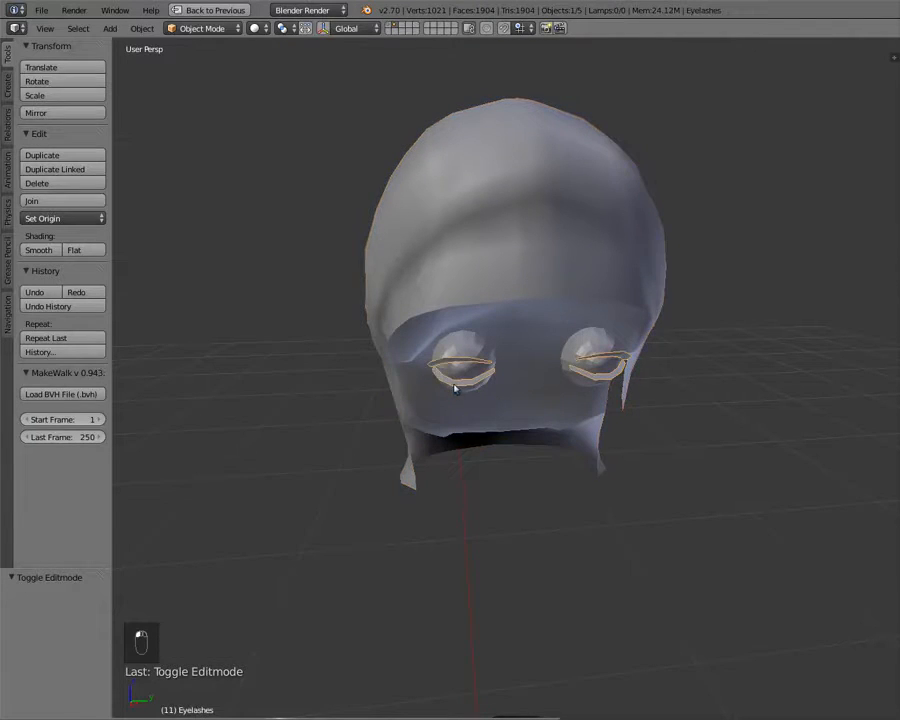
pyautogui.press('Tab')
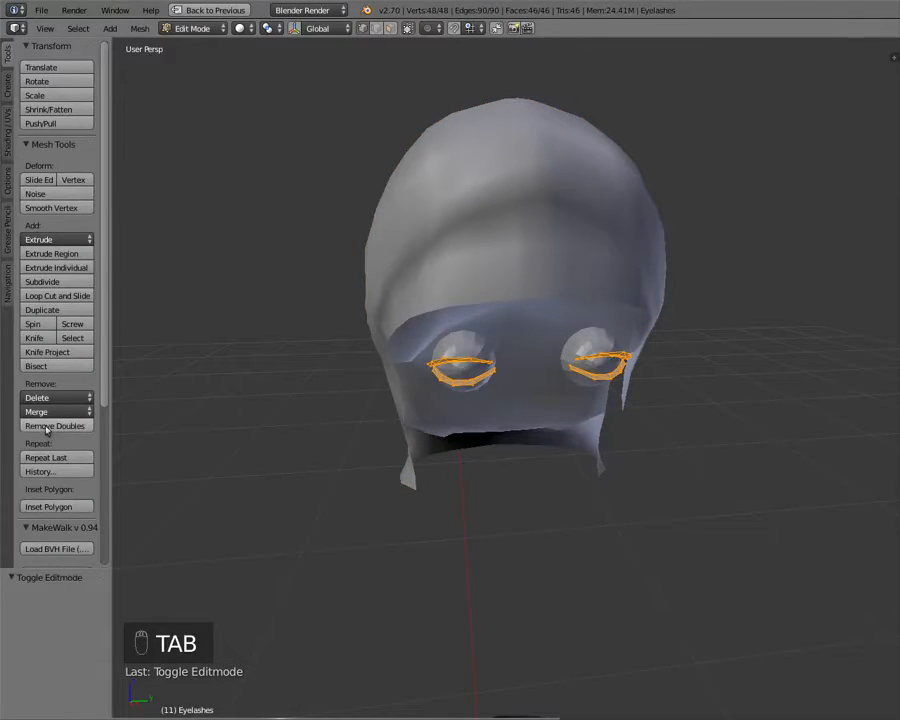
pyautogui.click(55, 426)
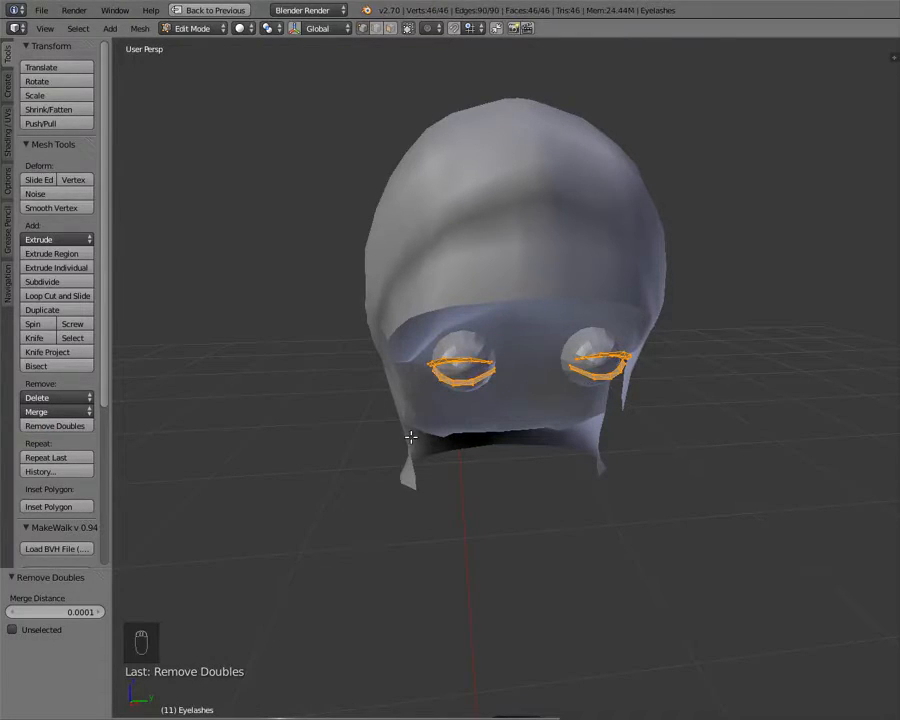
pyautogui.press('Tab')
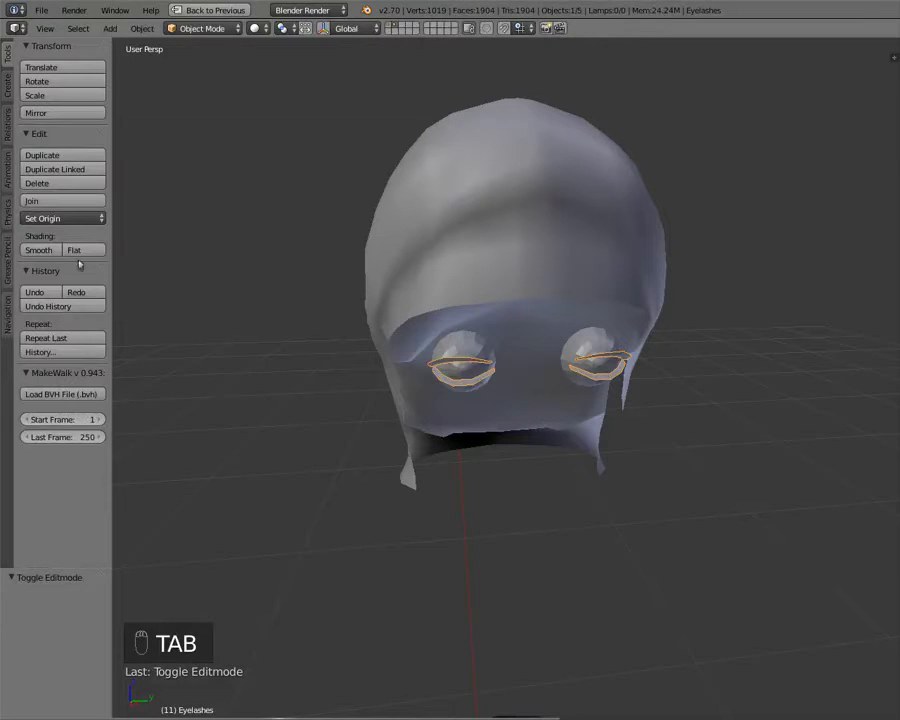
pyautogui.click(38, 250)
# - Run Remove Doubles on the whole Eye_Right mesh and shade the eye smooth in Object Mode
pyautogui.rightClick(455, 348)
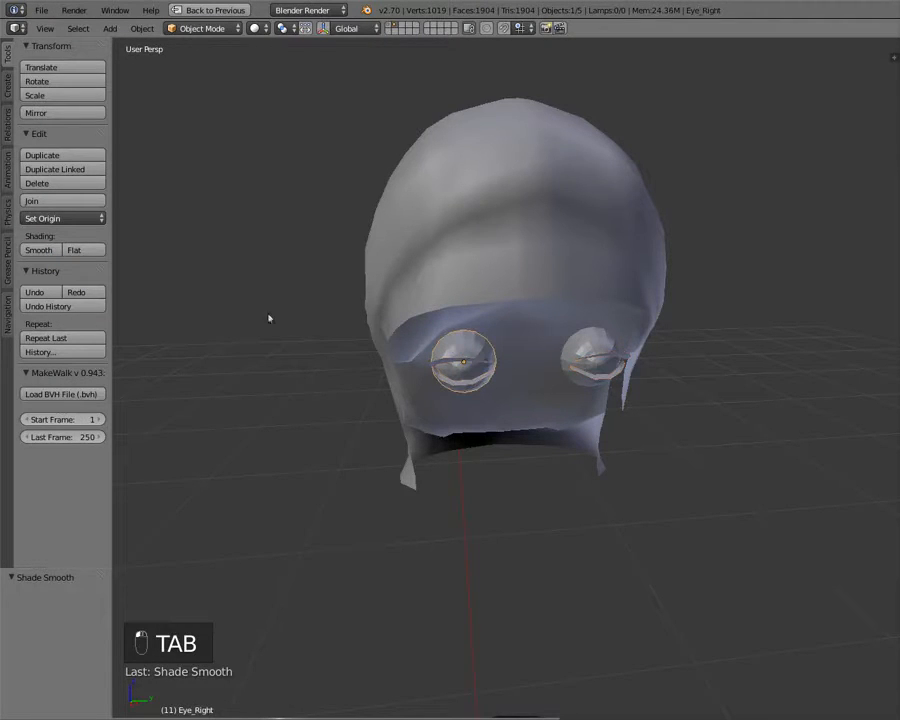
pyautogui.press('Tab')
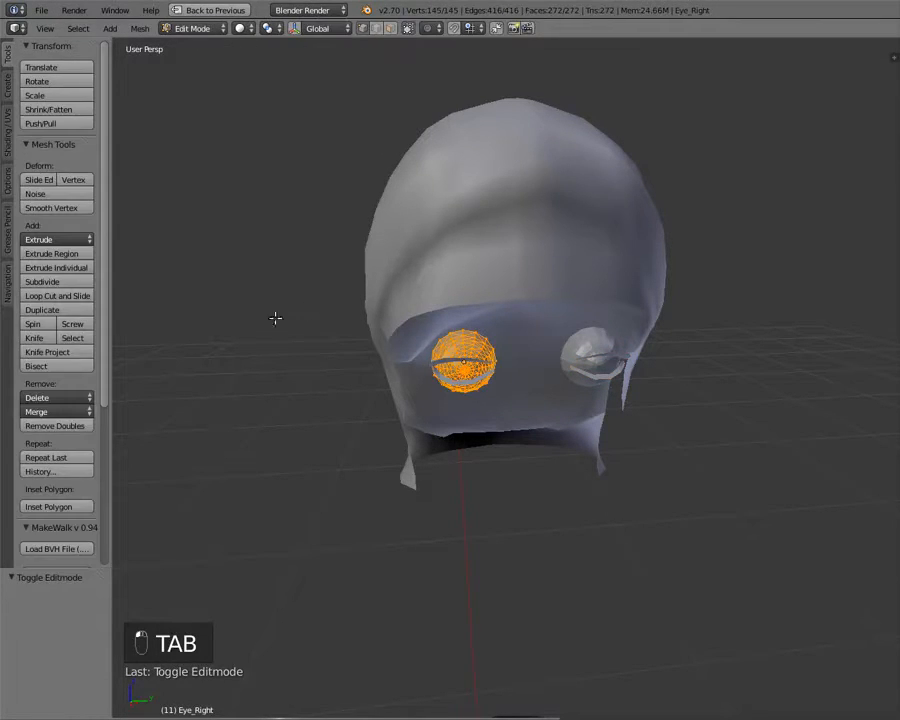
pyautogui.click(55, 425)
pyautogui.press('Tab')
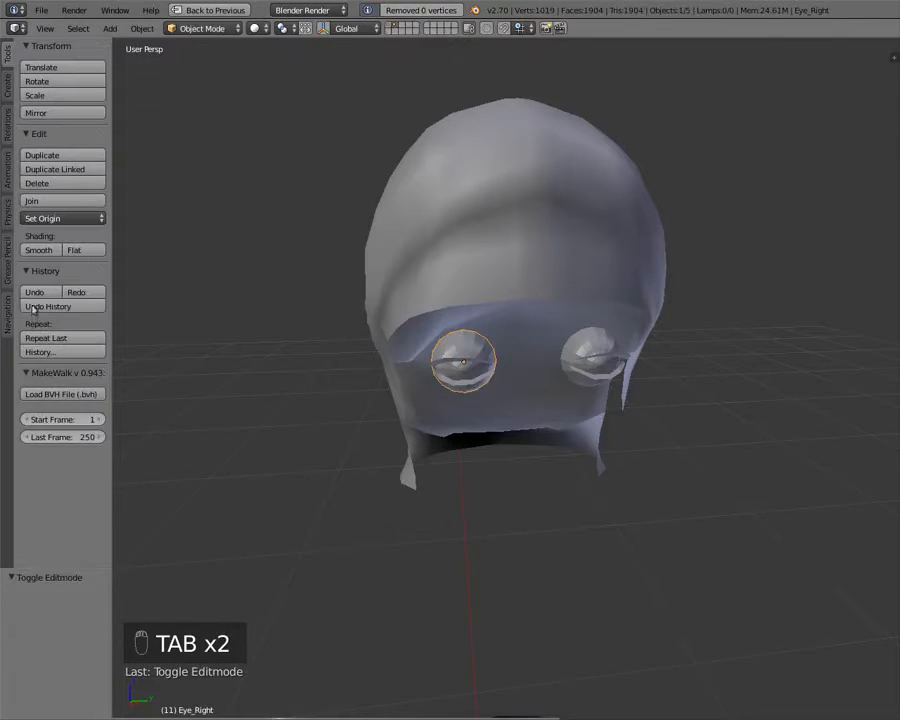
pyautogui.click(37, 250)
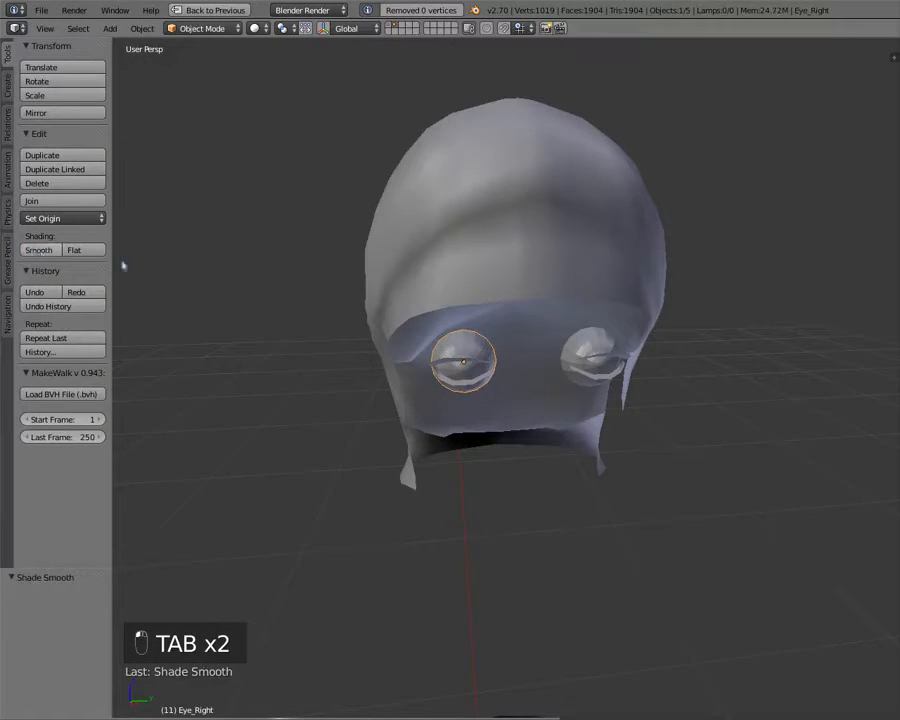
# - Select Eye_Left, shade it smooth, and check both eyes from several angles
pyautogui.rightClick(590, 356)
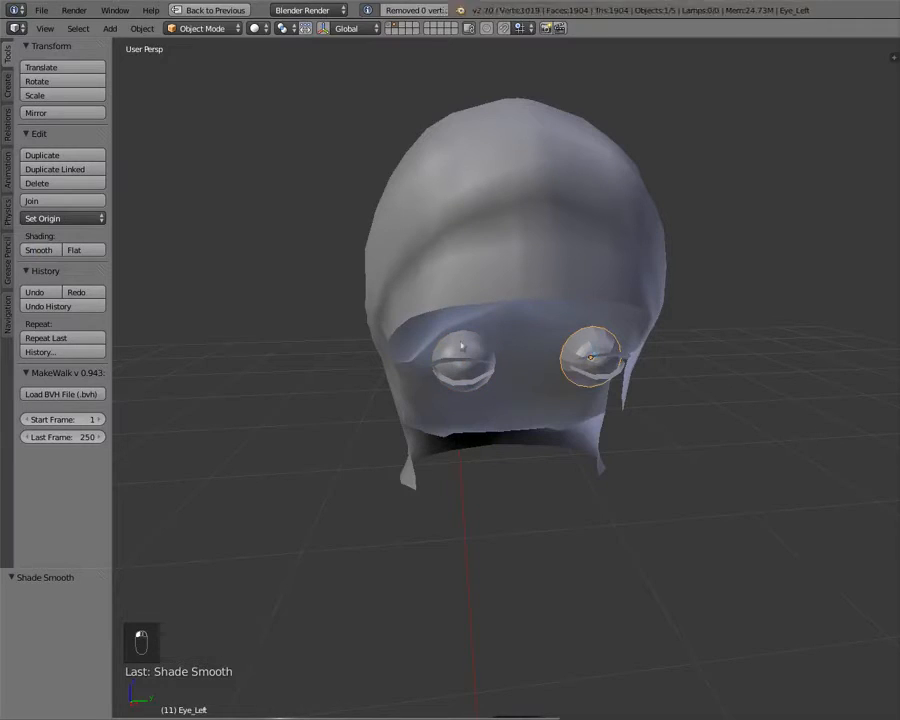
pyautogui.click(40, 250)
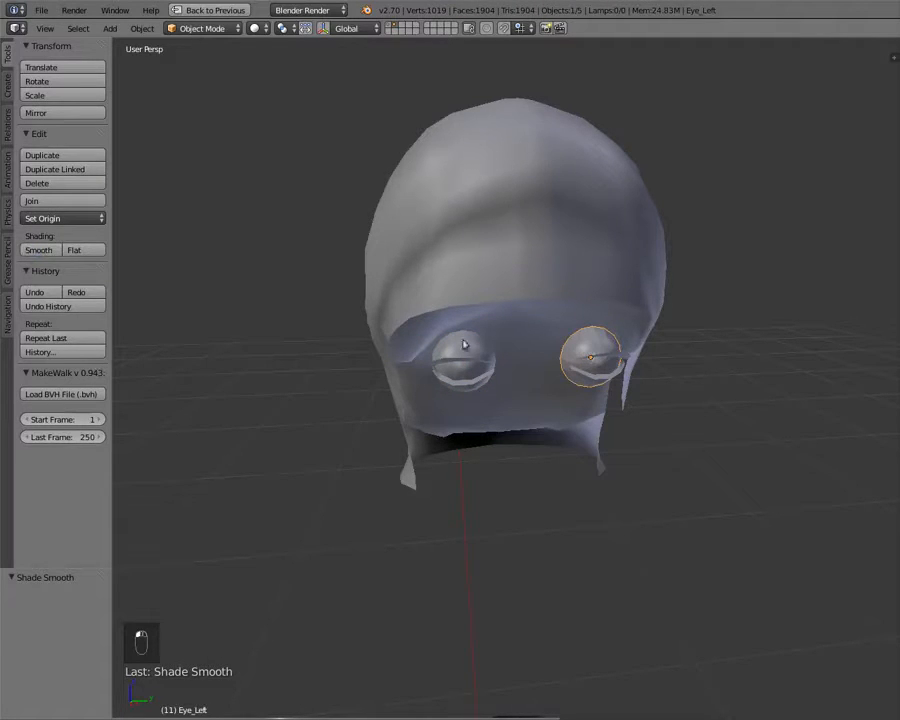
pyautogui.moveTo(464, 345); pyautogui.dragTo(430, 340, button='middle')
pyautogui.moveTo(591, 334); pyautogui.dragTo(624, 340, button='middle')
pyautogui.scroll(-7, 540, 312)
pyautogui.scroll(7, 545, 316)
pyautogui.scroll(-3, 546, 328)
pyautogui.scroll(-4, 623, 330)
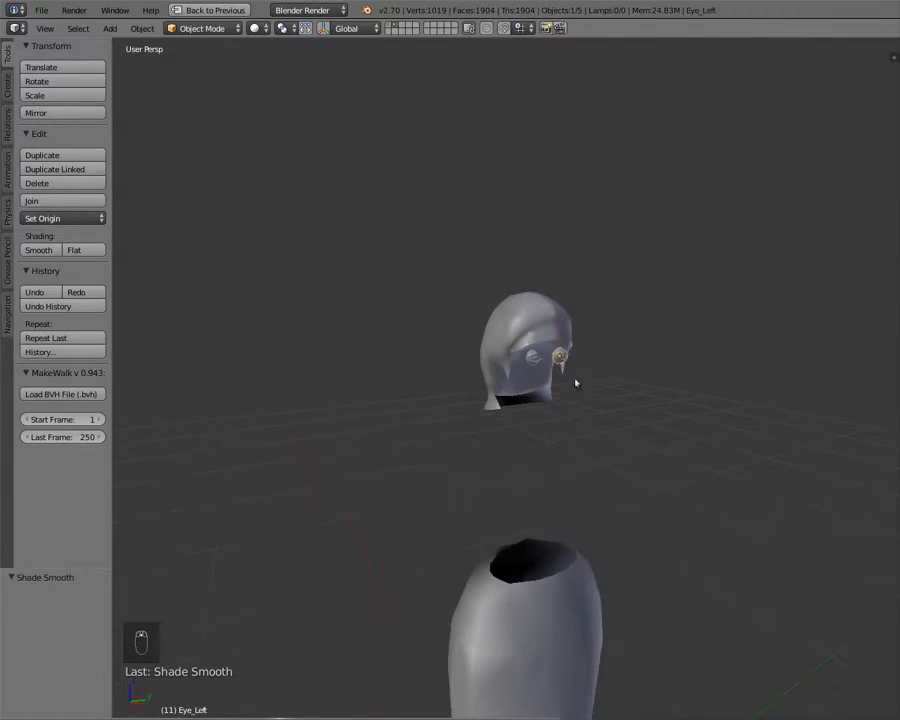
# - Reset the 3D cursor to the scene's origin and switch back to the body meshes on layer 1
pyautogui.scroll(-3, 534, 540)
pyautogui.scroll(-2, 532, 428)
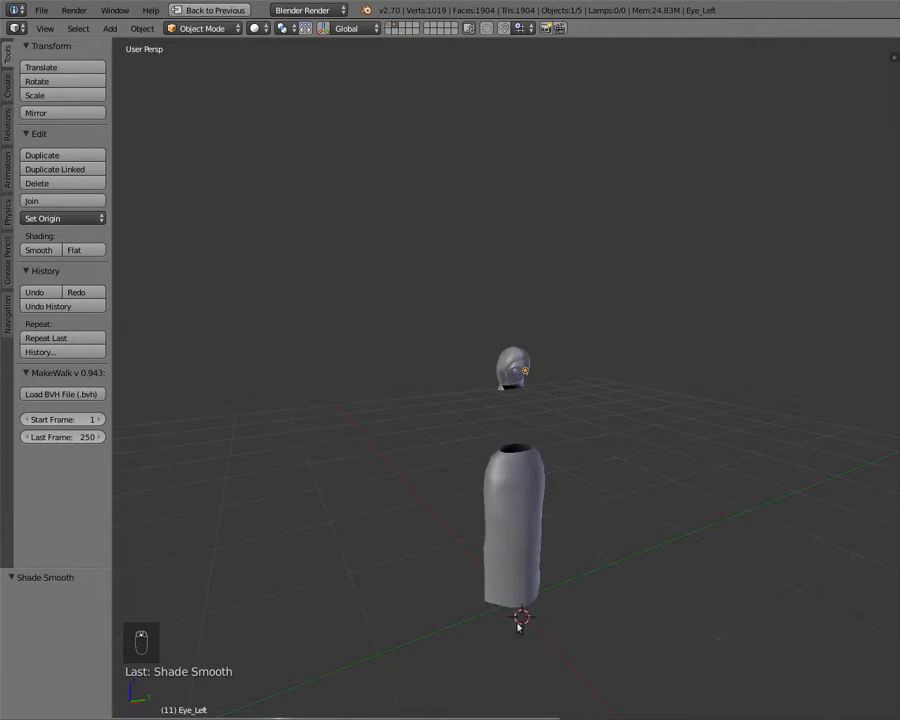
pyautogui.hotkey('shift', 'c')
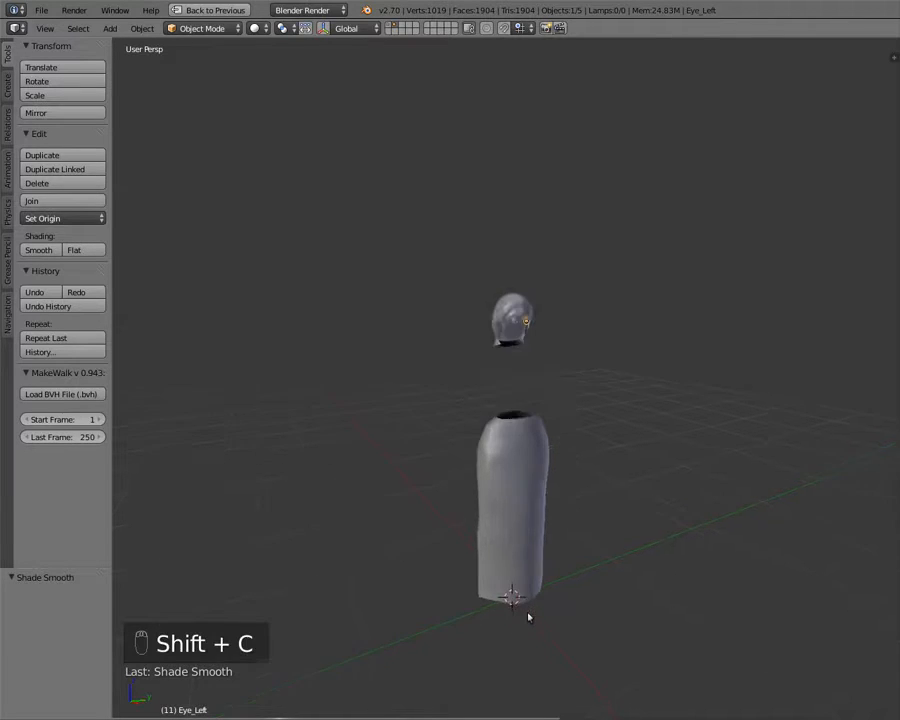
pyautogui.moveTo(498, 375); pyautogui.dragTo(463, 387, button='middle')
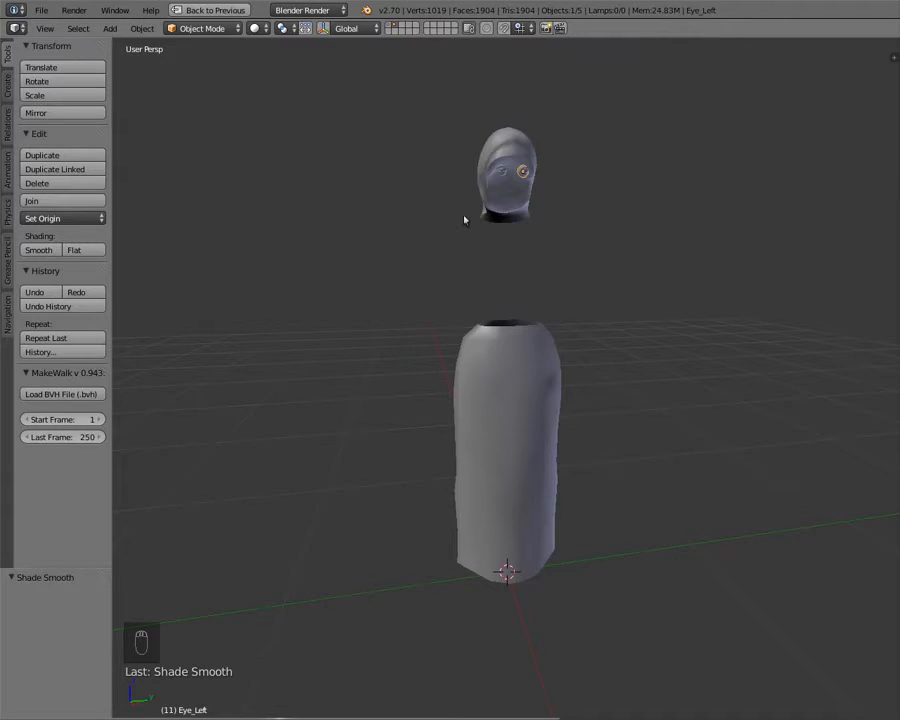
pyautogui.press('1')
pyautogui.moveTo(698, 285); pyautogui.dragTo(562, 261, button='middle')
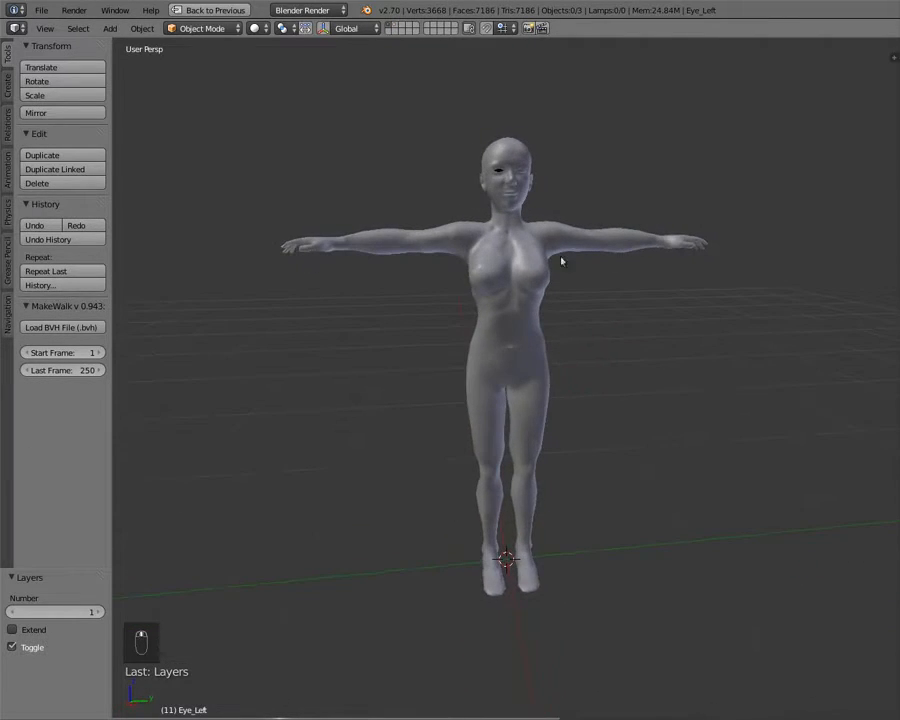
# - Save the cleaned avatar scene as a Blender file, replacing the default file name
pyautogui.click(40, 11)
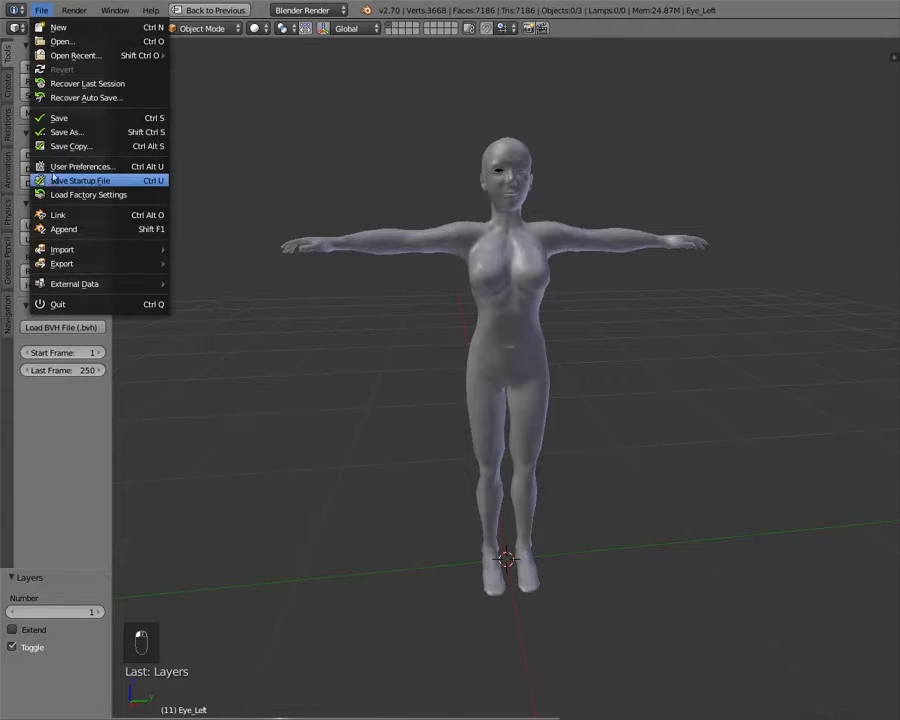
pyautogui.click(55, 119)
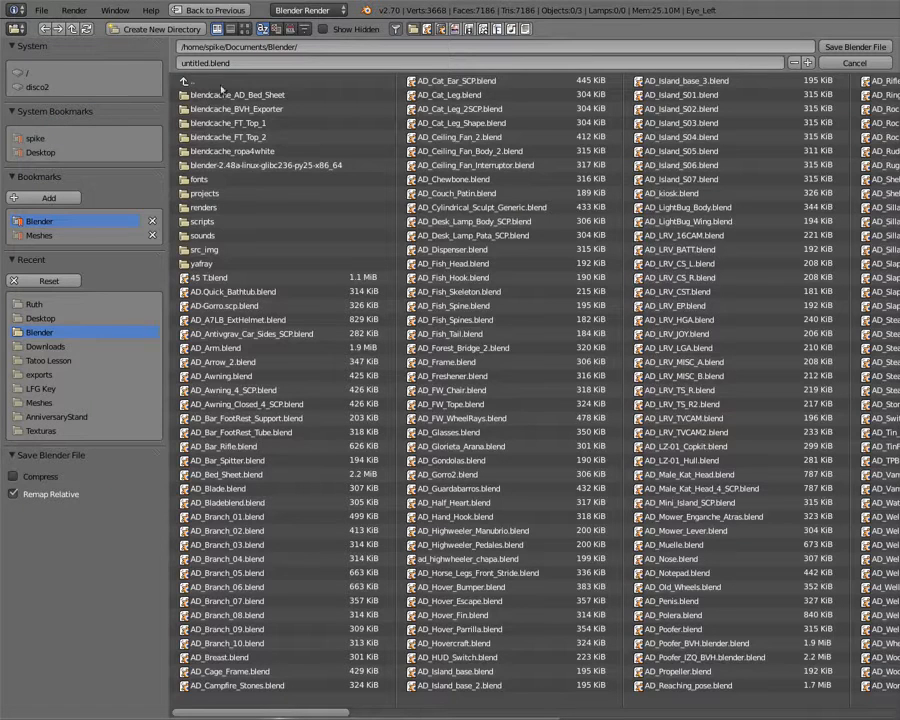
pyautogui.click(250, 62)
pyautogui.write('s')
pyautogui.press('Return')
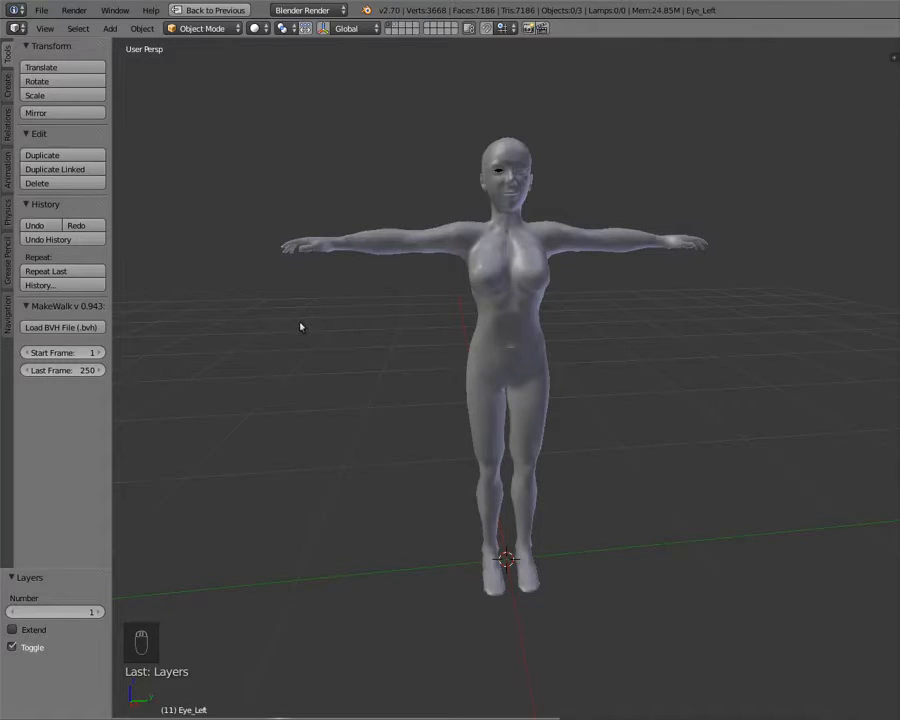
# - Restore the multi-editor layout from the maximized 3D view and change the Outliner area to a UV/Image Editor
pyautogui.hotkey('ctrl', 'Up')
pyautogui.moveTo(340, 338); pyautogui.dragTo(362, 345, button='middle')
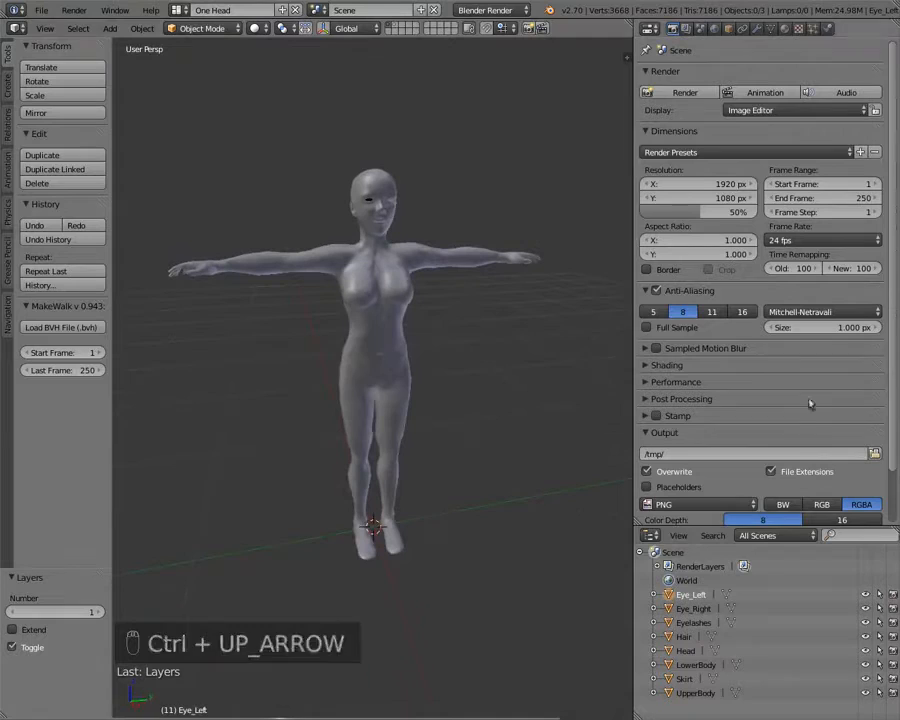
pyautogui.click(650, 535)
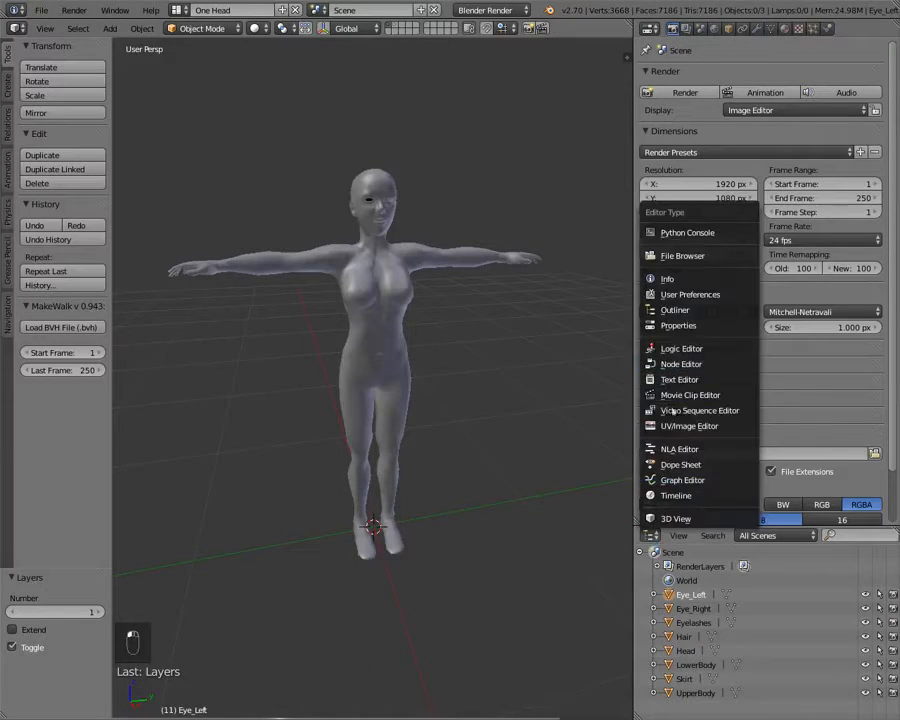
pyautogui.click(680, 426)
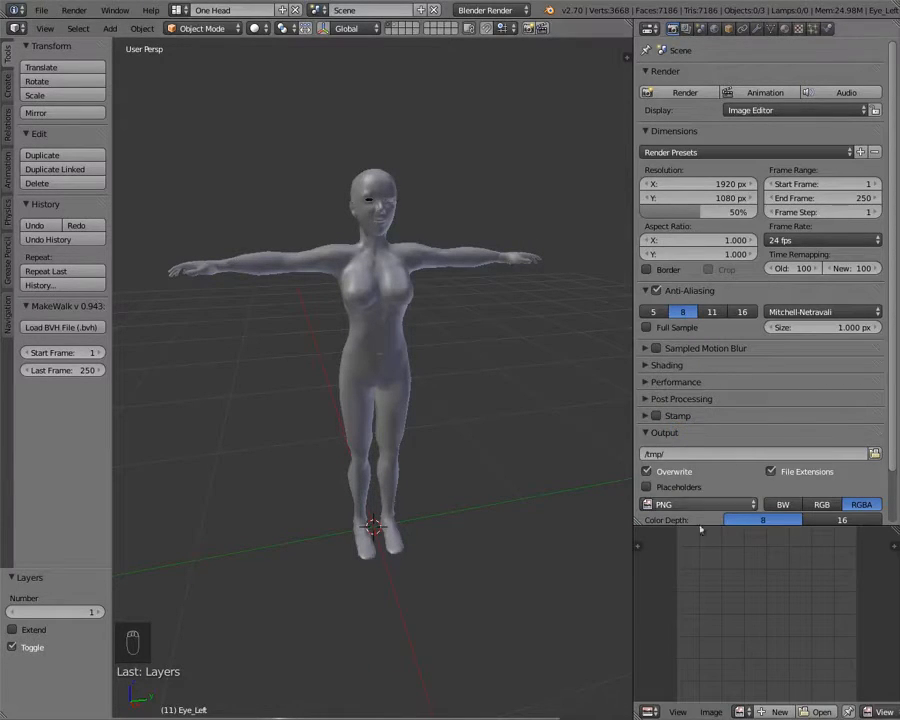
# - Flip the UV/Image Editor's header to the upper edge of its area
pyautogui.moveTo(731, 709); pyautogui.dragTo(370, 714, button='middle')
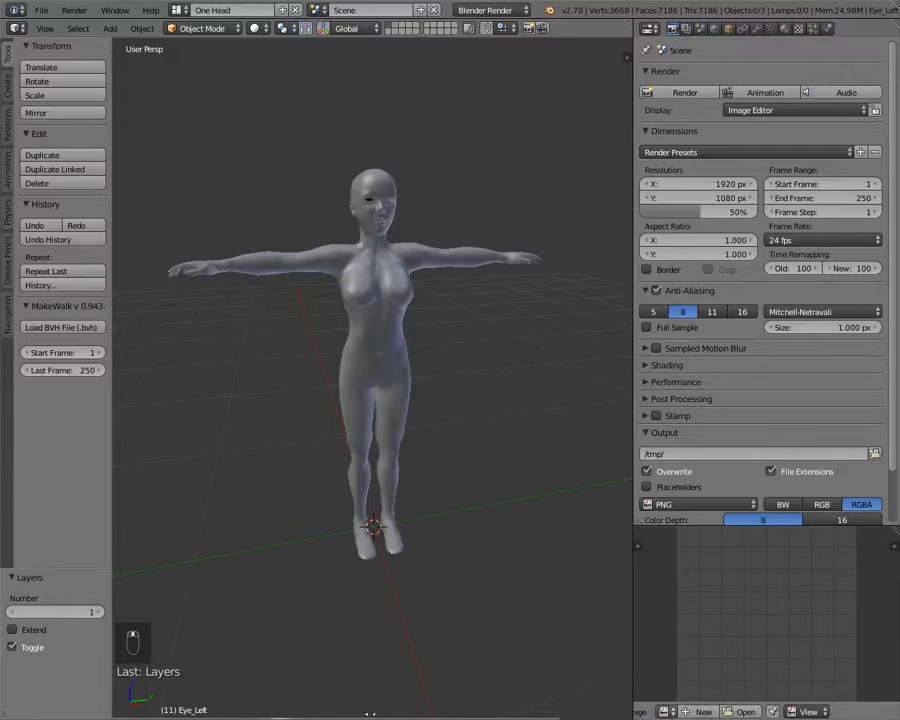
pyautogui.rightClick(805, 710)
pyautogui.click(820, 668)
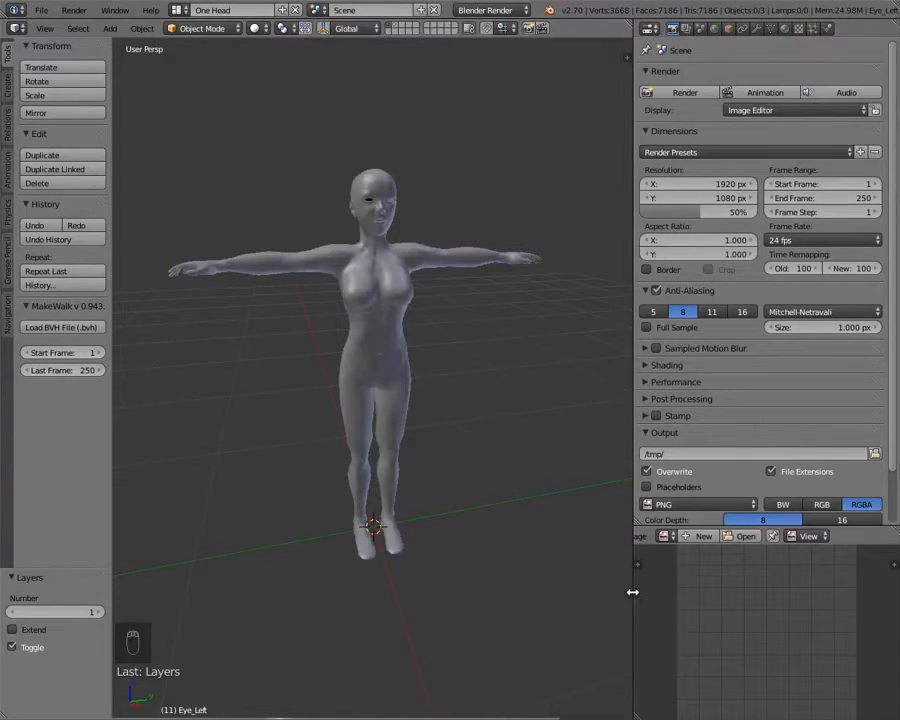
# - Enlarge the UV/Image Editor area in width and height, and hide the 3D view's tool shelf
pyautogui.moveTo(635, 589); pyautogui.dragTo(493, 569)
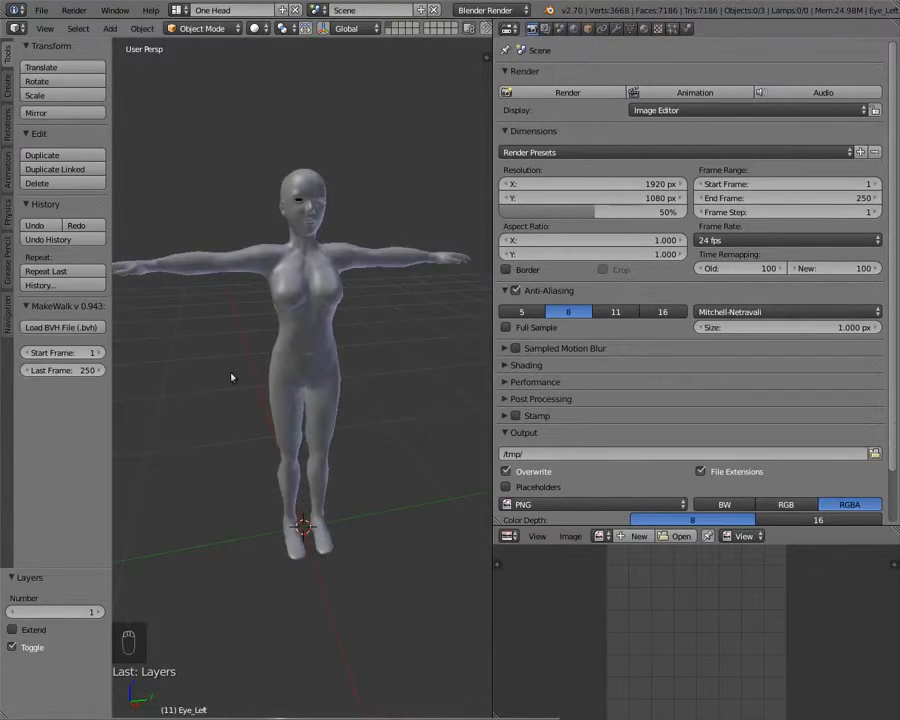
pyautogui.press('t')
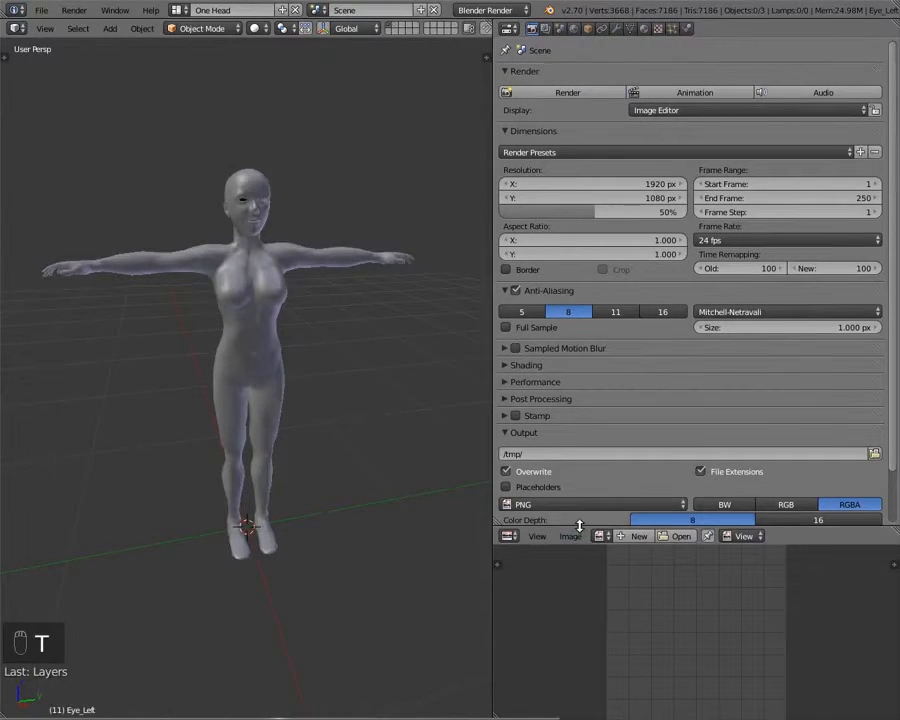
pyautogui.moveTo(581, 527); pyautogui.dragTo(581, 440)
pyautogui.scroll(1, 672, 572)
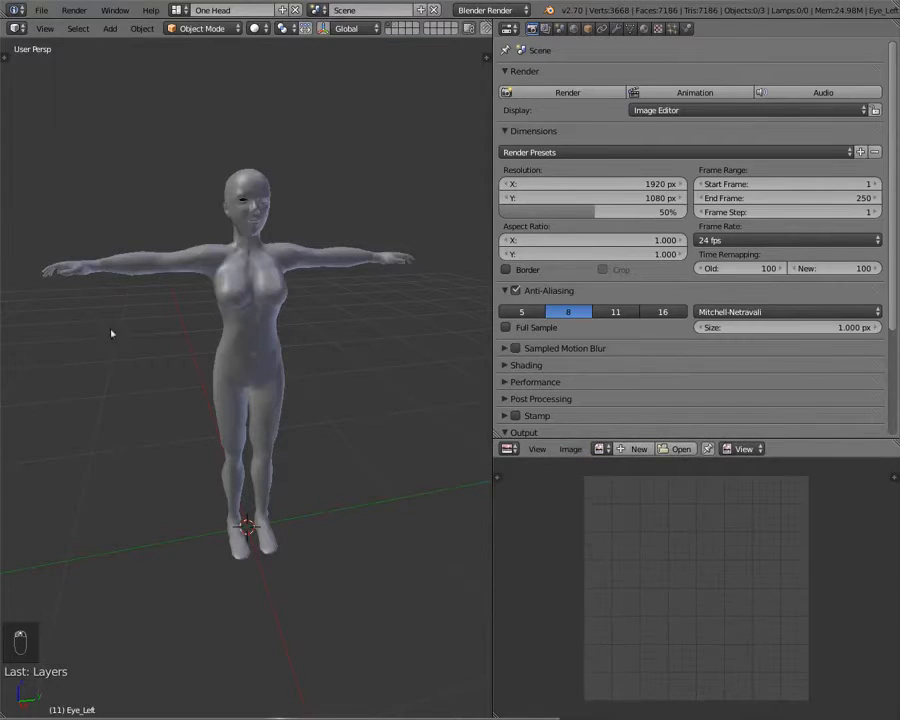
# - Put the head mesh in Edit Mode and examine its UV layout in a maximized UV/Image Editor, restoring the layout when done
pyautogui.rightClick(239, 215)
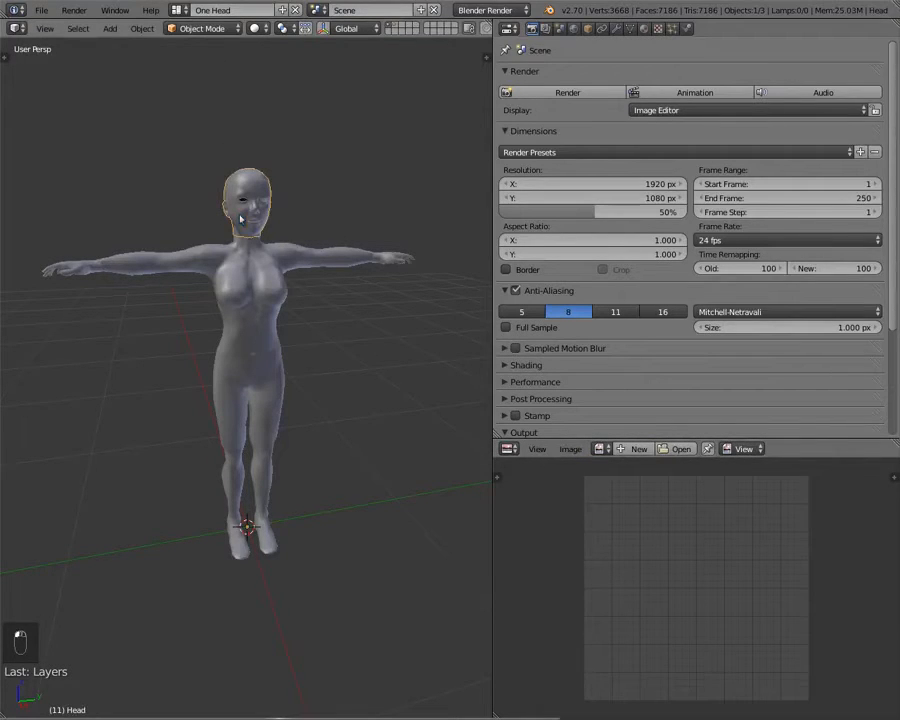
pyautogui.press('Tab')
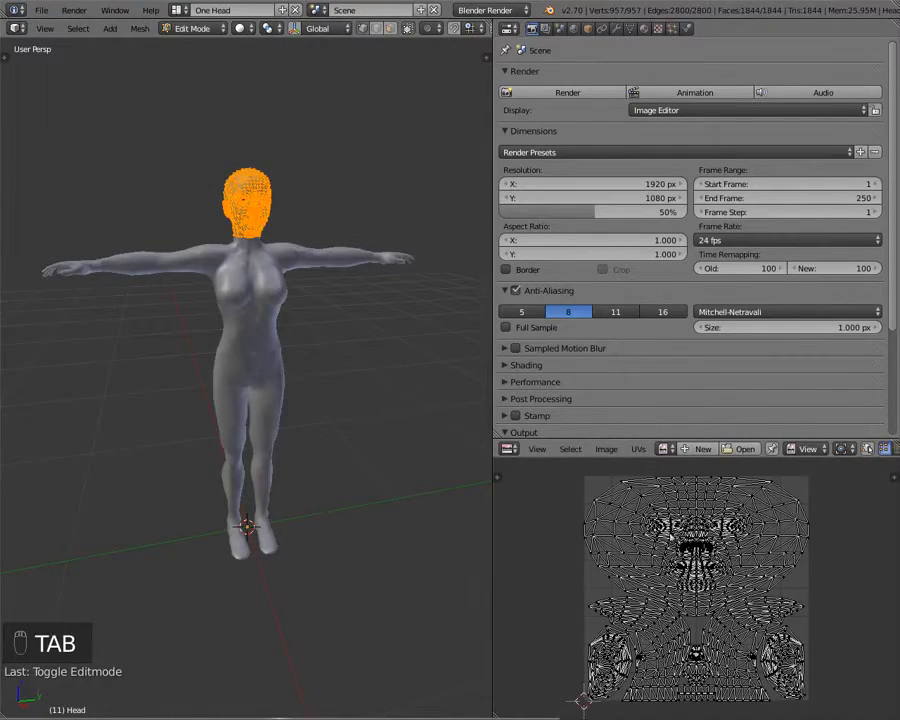
pyautogui.hotkey('ctrl', 'Up')
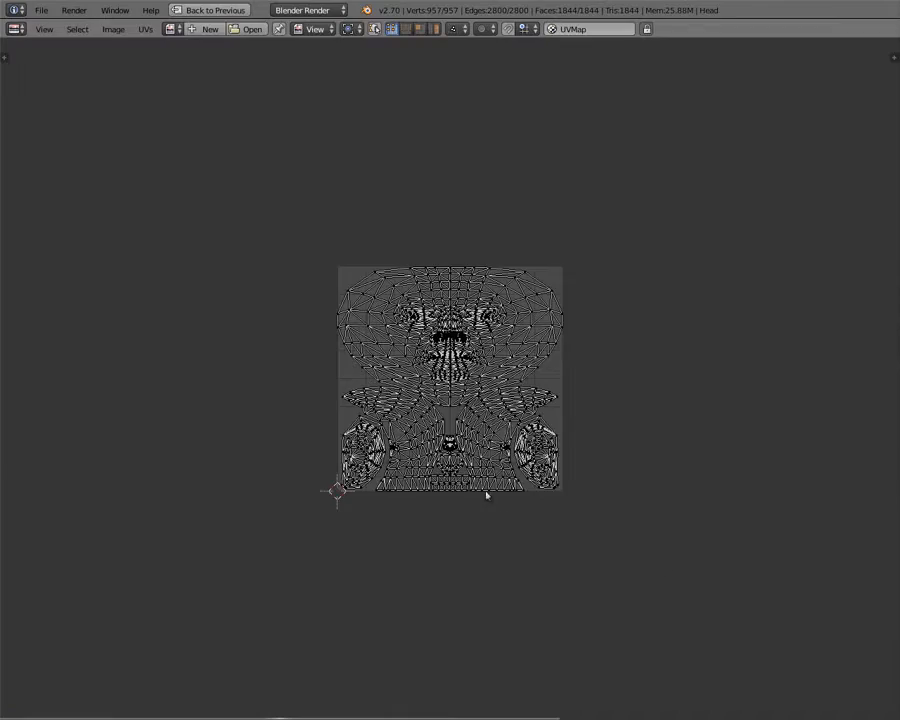
pyautogui.scroll(5, 482, 490)
pyautogui.scroll(-1, 430, 215)
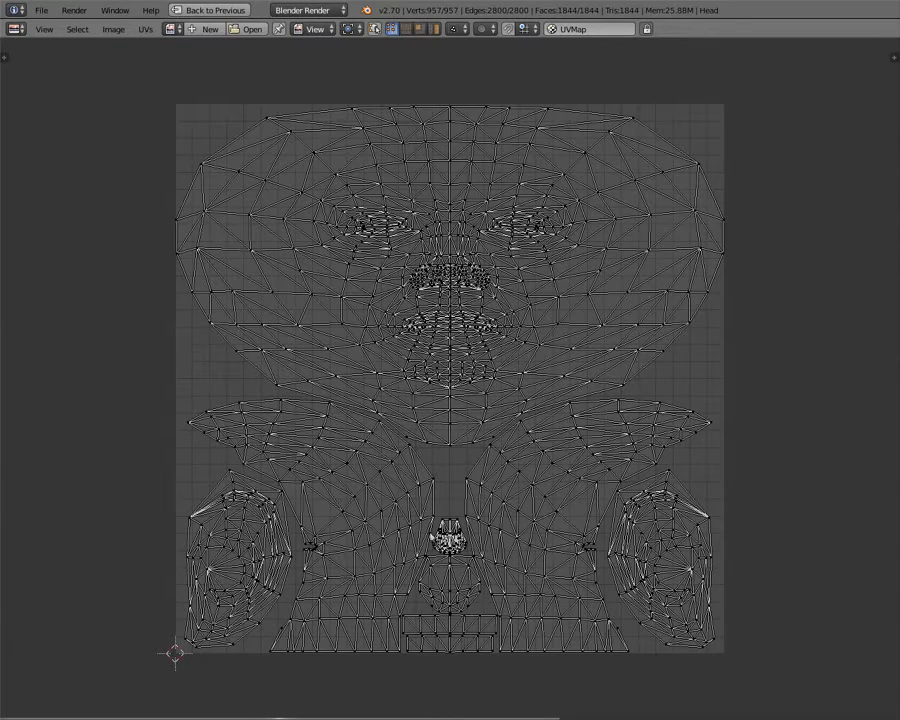
pyautogui.hotkey('ctrl', 'Down')
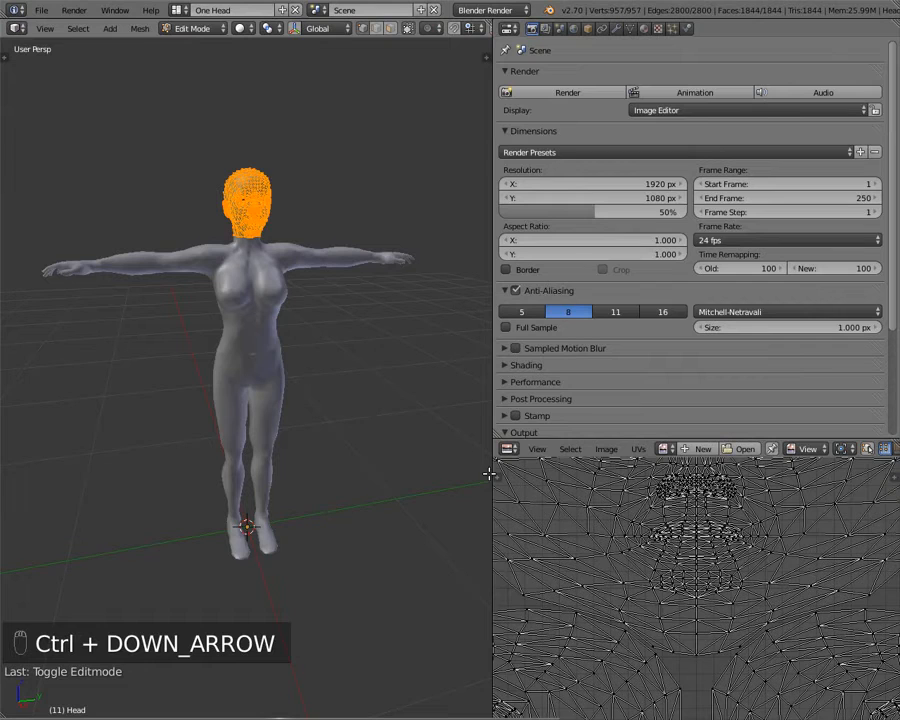
# - Inspect the UV layouts of the upper body and the lower body in Edit Mode, one mesh at a time
pyautogui.press('Tab')
pyautogui.rightClick(260, 305)
pyautogui.press('Tab')
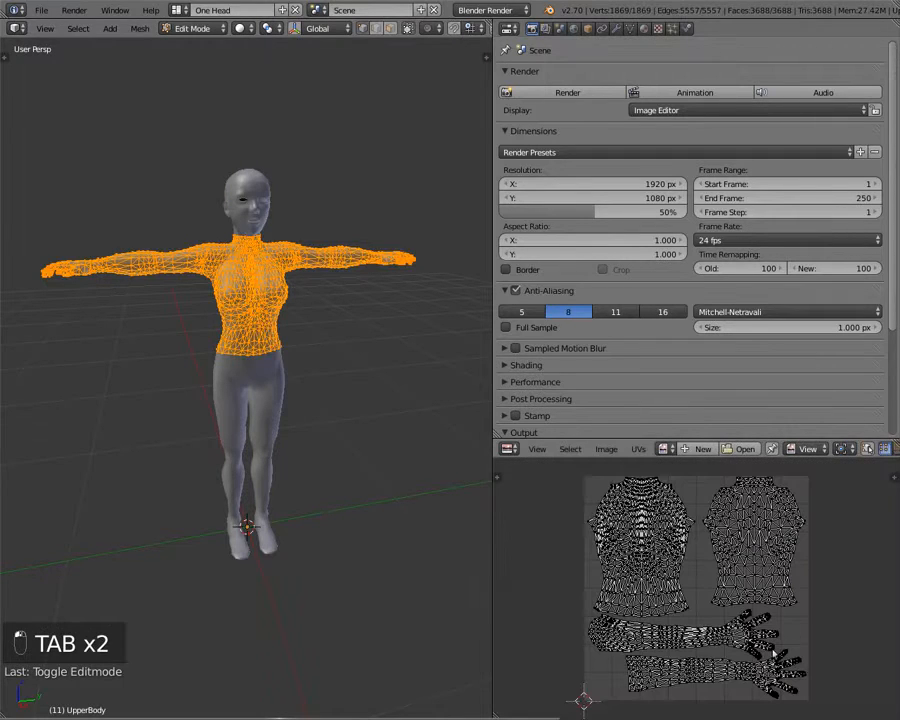
pyautogui.press('Tab')
pyautogui.rightClick(232, 406)
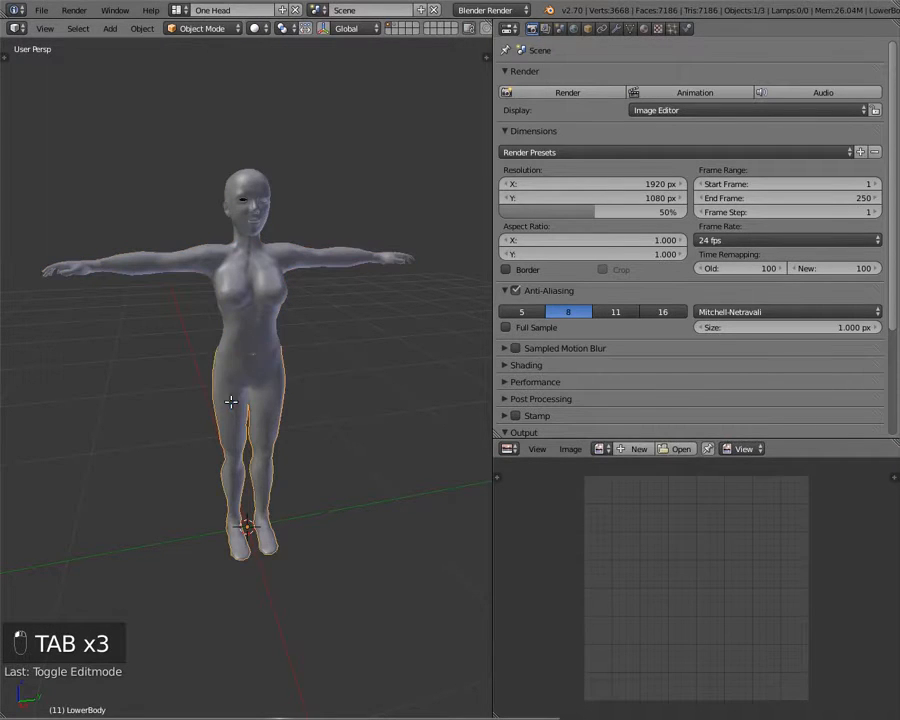
pyautogui.press('Tab')
pyautogui.press('Tab')
# - Switch to layer 2 and inspect the UV layouts of the skirt and the hair in Edit Mode
pyautogui.press('2')
pyautogui.rightClick(240, 358)
pyautogui.press('Tab')
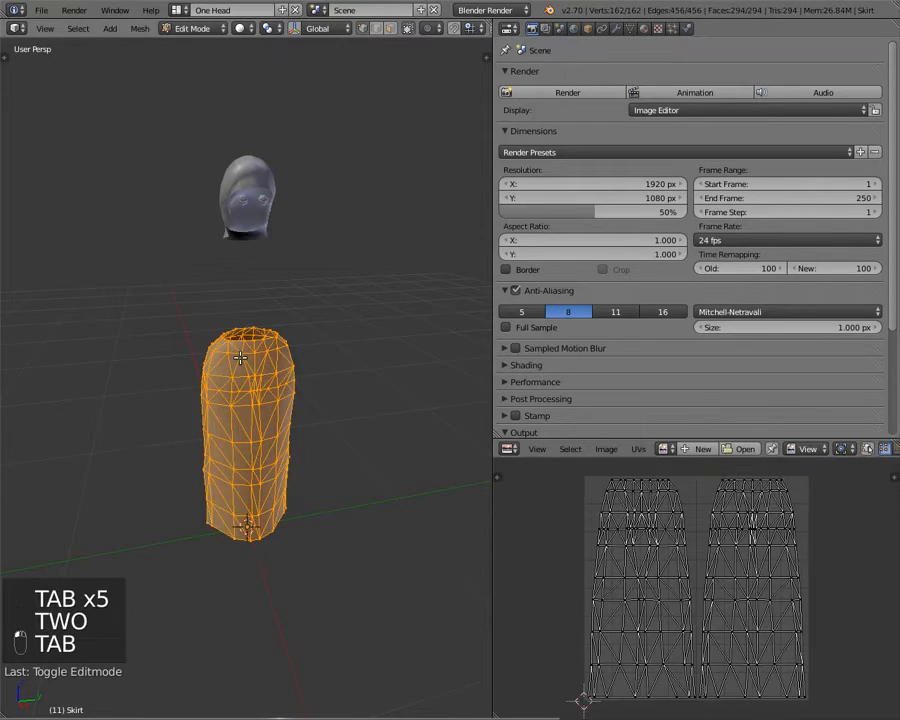
pyautogui.press('Tab')
pyautogui.rightClick(243, 188)
pyautogui.press('Tab')
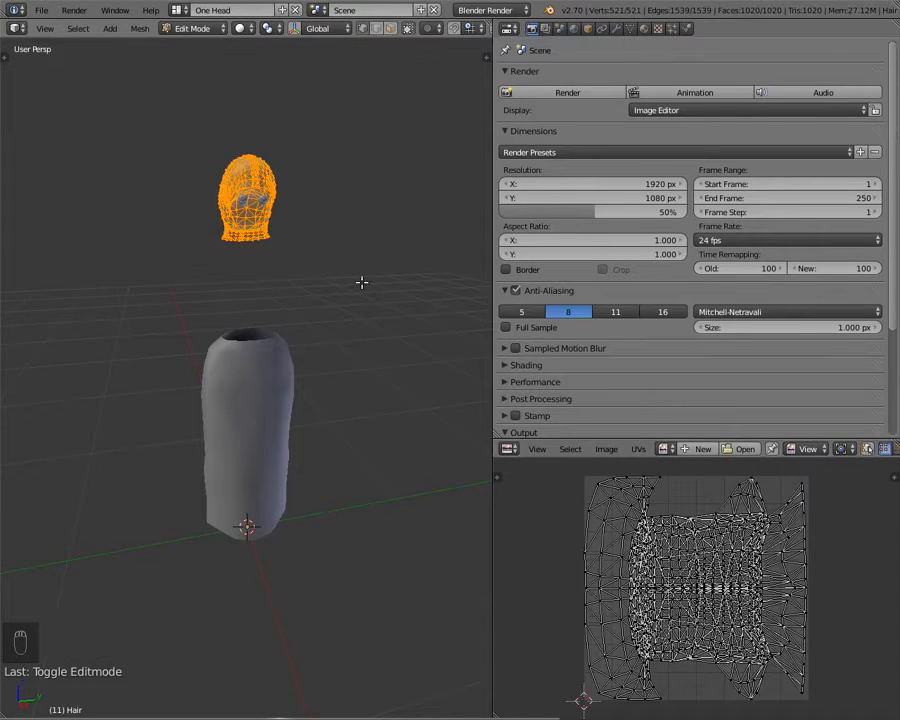
# - Examine the eyelashes' UV layout up close in Edit Mode, leaving the hair mesh first and returning to Object Mode at the end
pyautogui.press('Tab')
pyautogui.rightClick(245, 203)
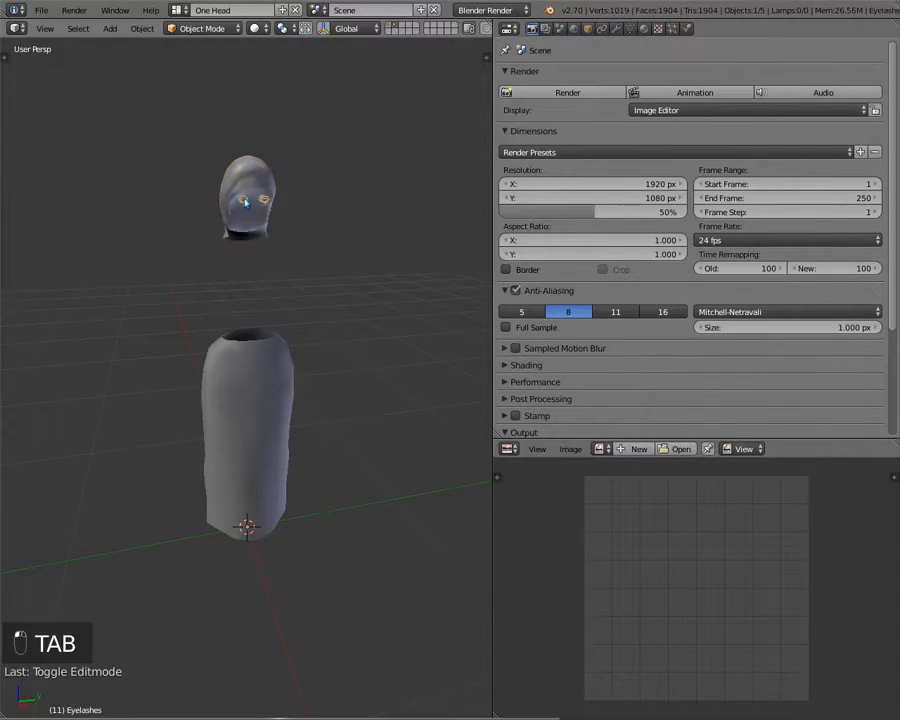
pyautogui.press('Tab')
pyautogui.scroll(4, 816, 500)
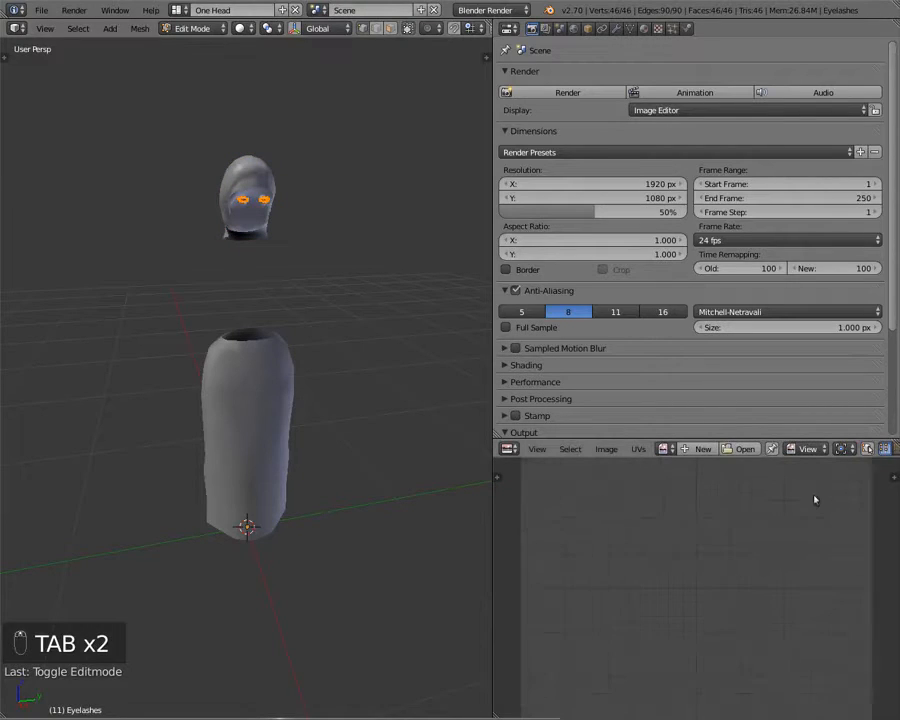
pyautogui.moveTo(814, 499); pyautogui.dragTo(562, 713, button='middle')
pyautogui.scroll(4, 691, 537)
pyautogui.scroll(-3, 690, 537)
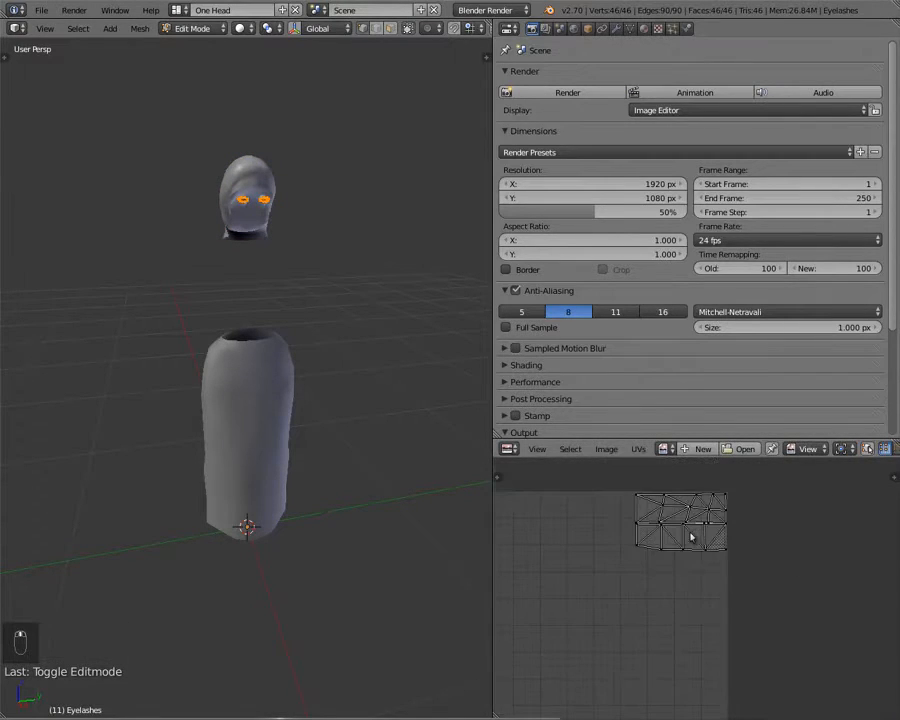
pyautogui.press('Tab')
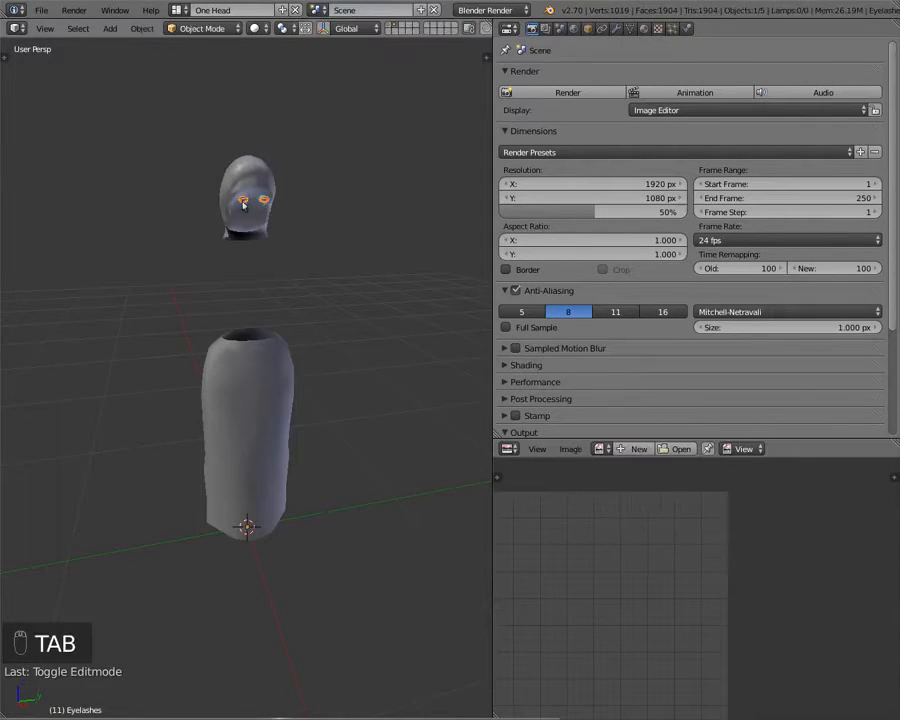
# - Inspect the right eye's whole UV layout in Edit Mode and return to Object Mode
pyautogui.rightClick(242, 200)
pyautogui.press('Tab')
pyautogui.scroll(-4, 688, 682)
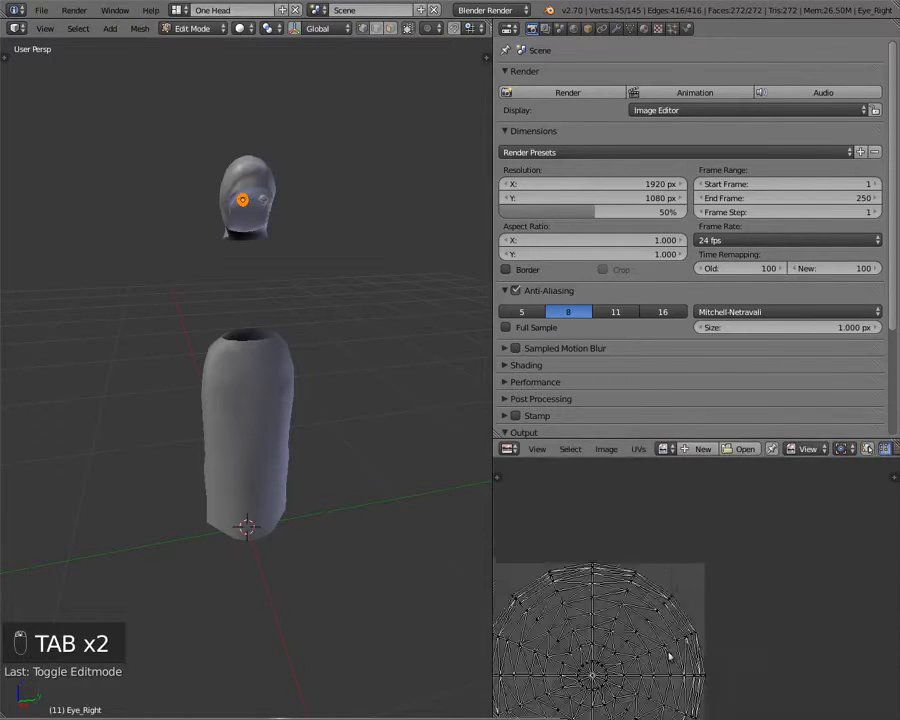
pyautogui.moveTo(669, 655); pyautogui.dragTo(752, 563, button='middle')
pyautogui.press('Tab')
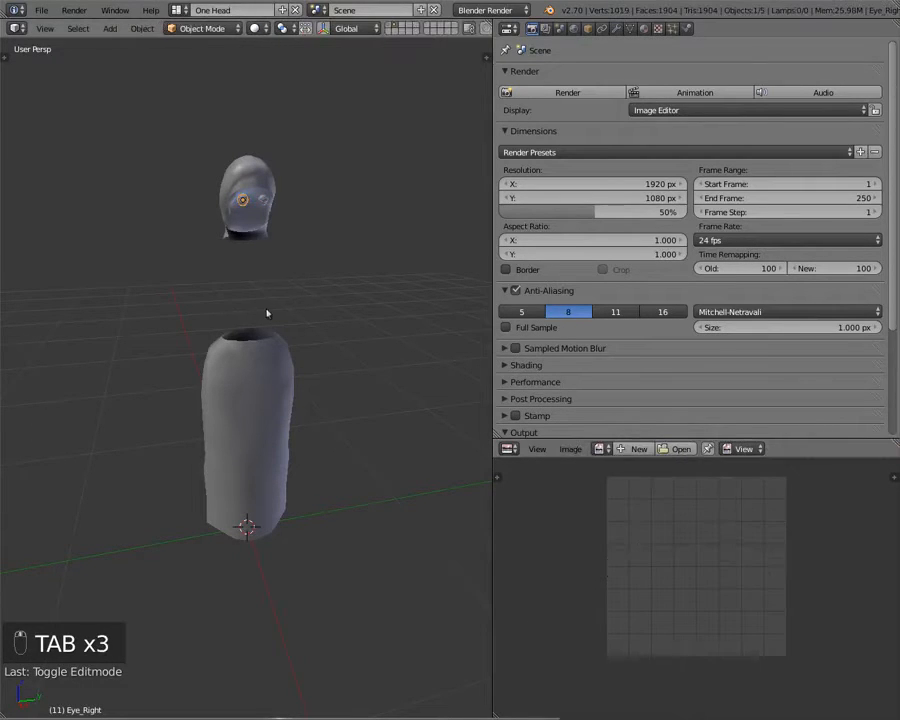
# - Go back to layer 1 and review the head mesh's UV layout up close in Edit Mode
pyautogui.press('1')
pyautogui.rightClick(244, 212)
pyautogui.press('Tab')
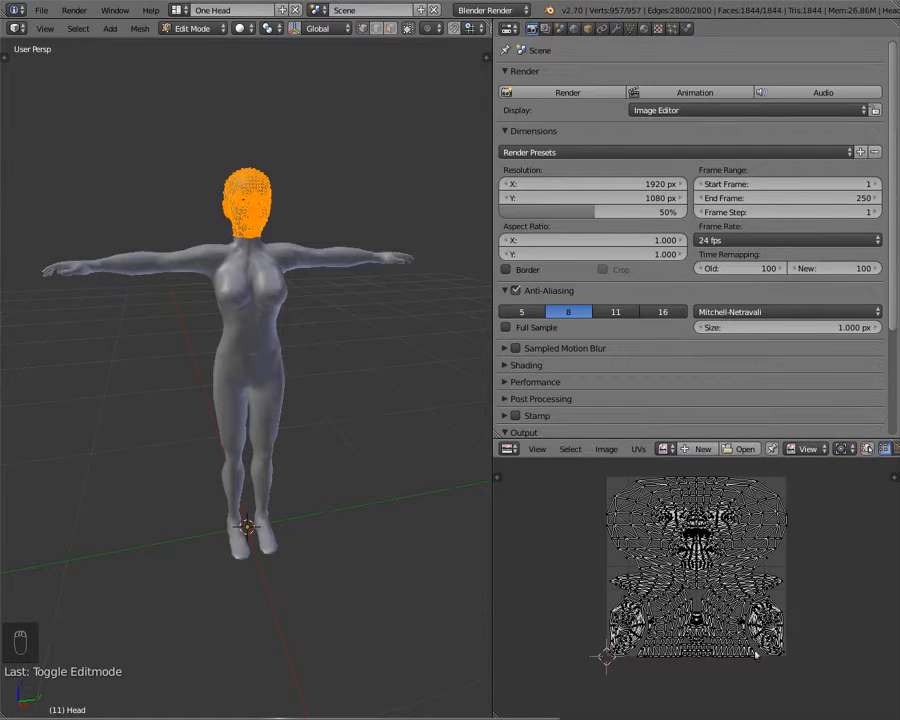
pyautogui.scroll(2, 704, 585)
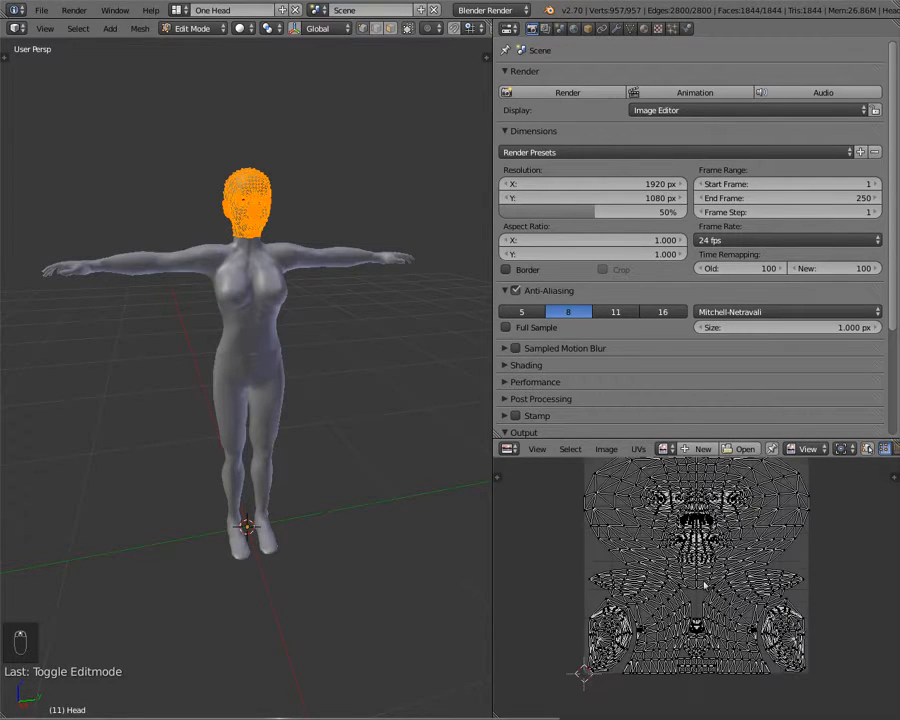
pyautogui.scroll(3, 707, 538)
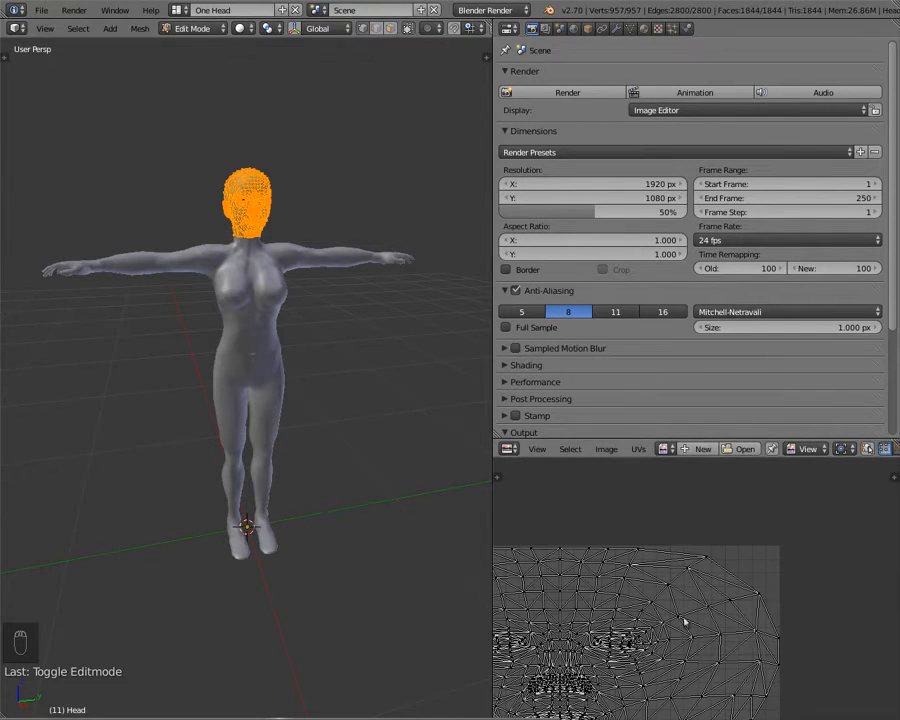
# - Show layer 2 together with layer 1 and view the avatar's face up close in Object Mode
pyautogui.hotkey('shift', '2')
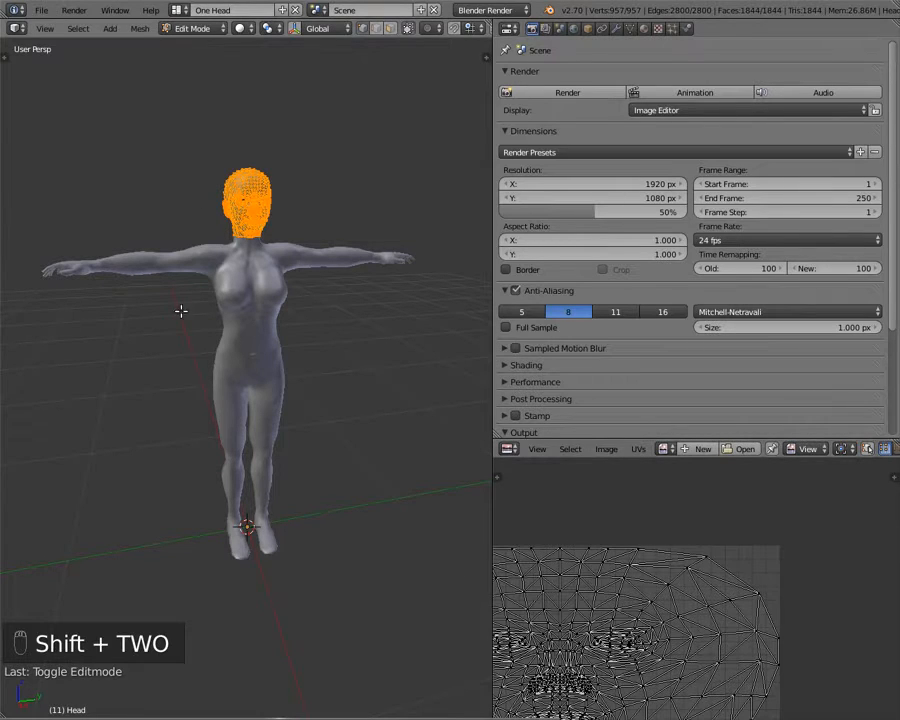
pyautogui.hotkey('shift', '2')
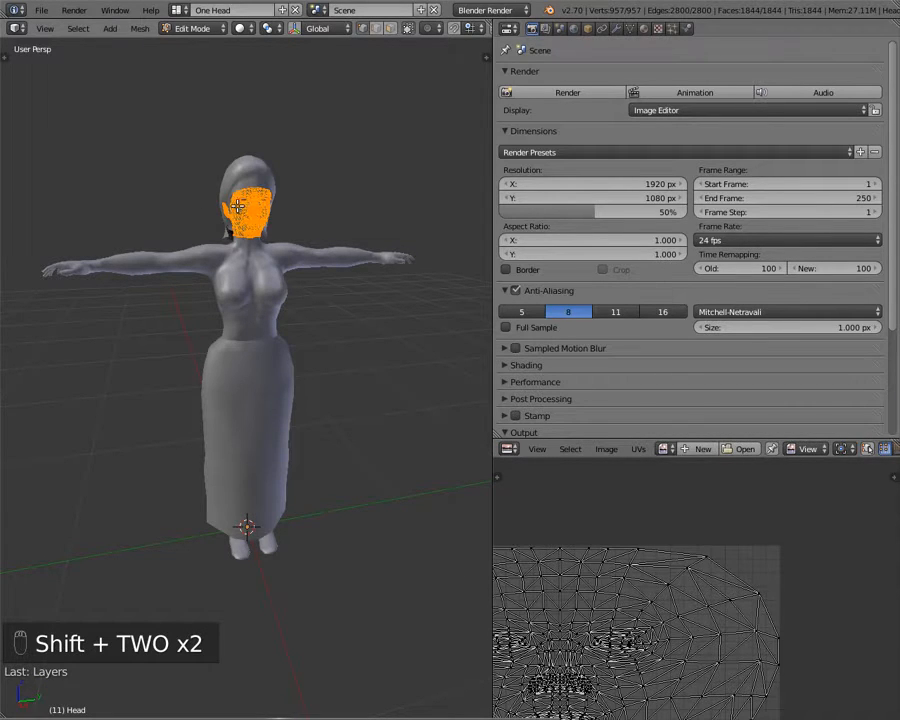
pyautogui.keyDown('shift'); pyautogui.moveTo(231, 233); pyautogui.dragTo(251, 395, button='middle'); pyautogui.keyUp('shift')
pyautogui.scroll(4, 251, 395)
pyautogui.scroll(6, 251, 397)
pyautogui.keyDown('shift'); pyautogui.moveTo(249, 500); pyautogui.dragTo(237, 261, button='middle'); pyautogui.keyUp('shift')
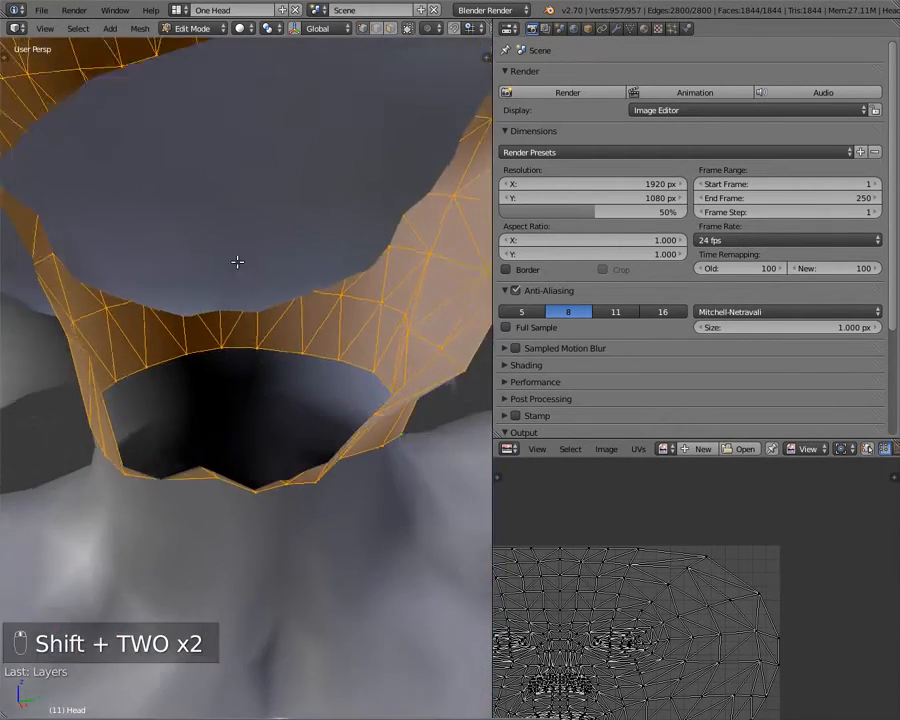
pyautogui.scroll(-3, 243, 268)
pyautogui.press('Tab')
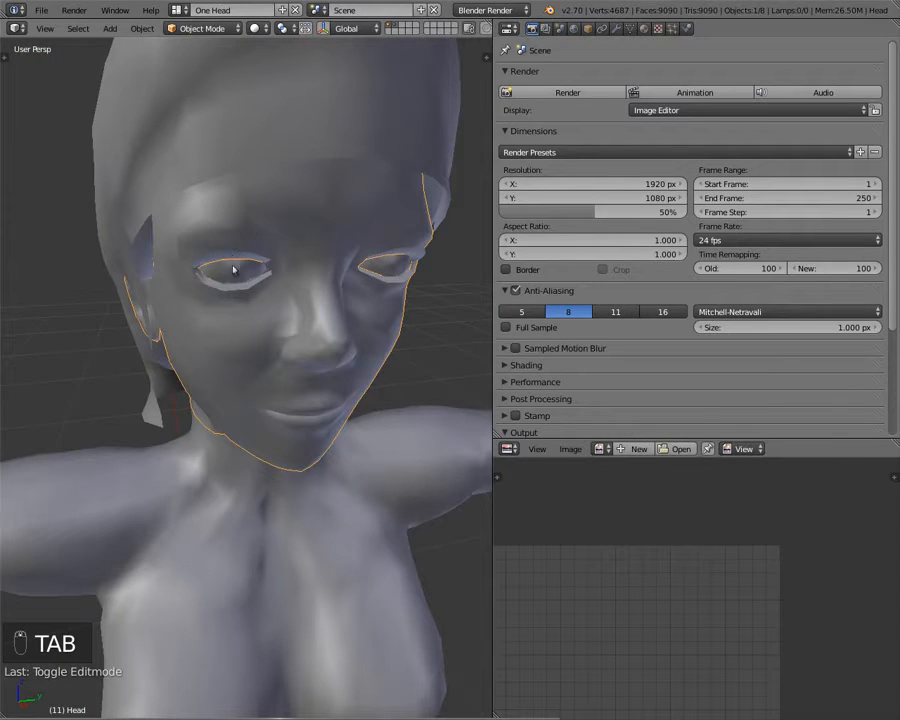
# - Compare the eyelashes on the face with their UV layout in Edit Mode, and return to Object Mode
pyautogui.rightClick(229, 290)
pyautogui.press('Tab')
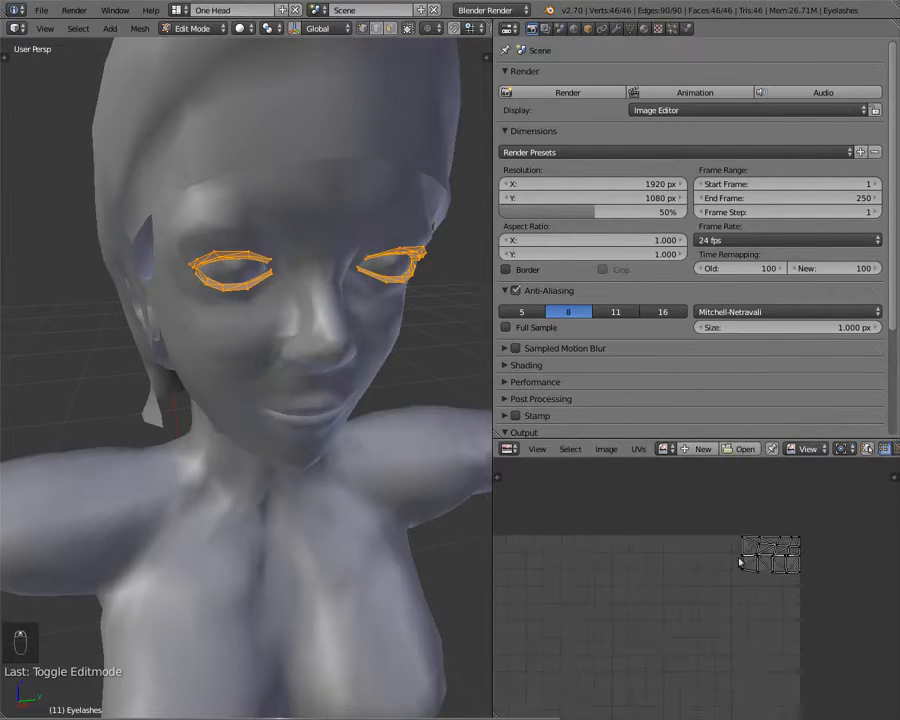
pyautogui.scroll(3, 738, 561)
pyautogui.moveTo(740, 560); pyautogui.dragTo(674, 566, button='middle')
pyautogui.scroll(1, 674, 563)
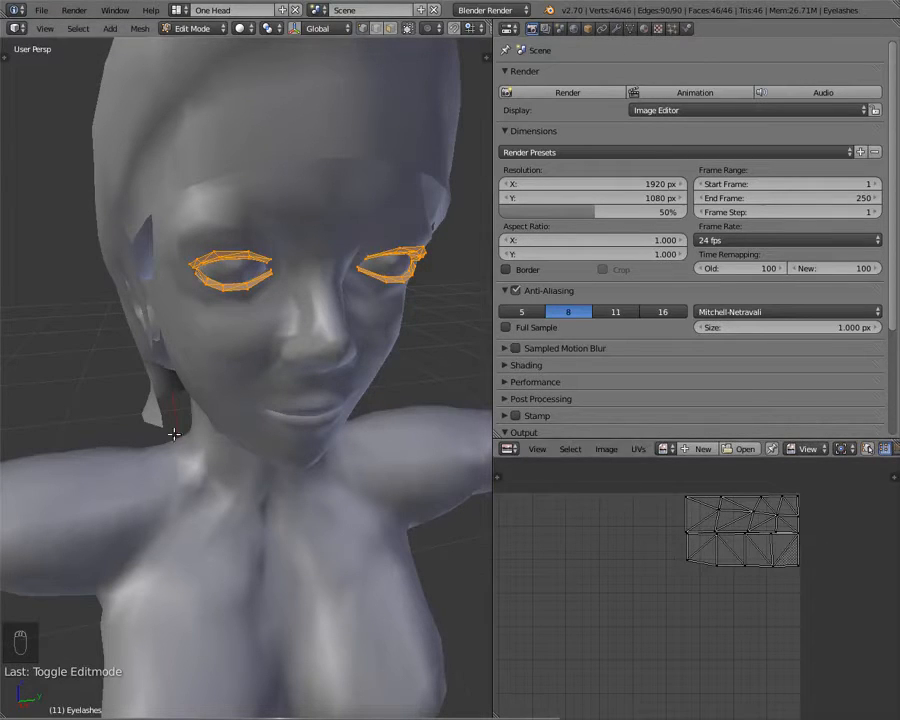
pyautogui.press('Tab')
# - Show only layer 1 with the whole body in view, and centre the empty image grid in the UV/Image Editor
pyautogui.press('1')
pyautogui.scroll(-10, 240, 475)
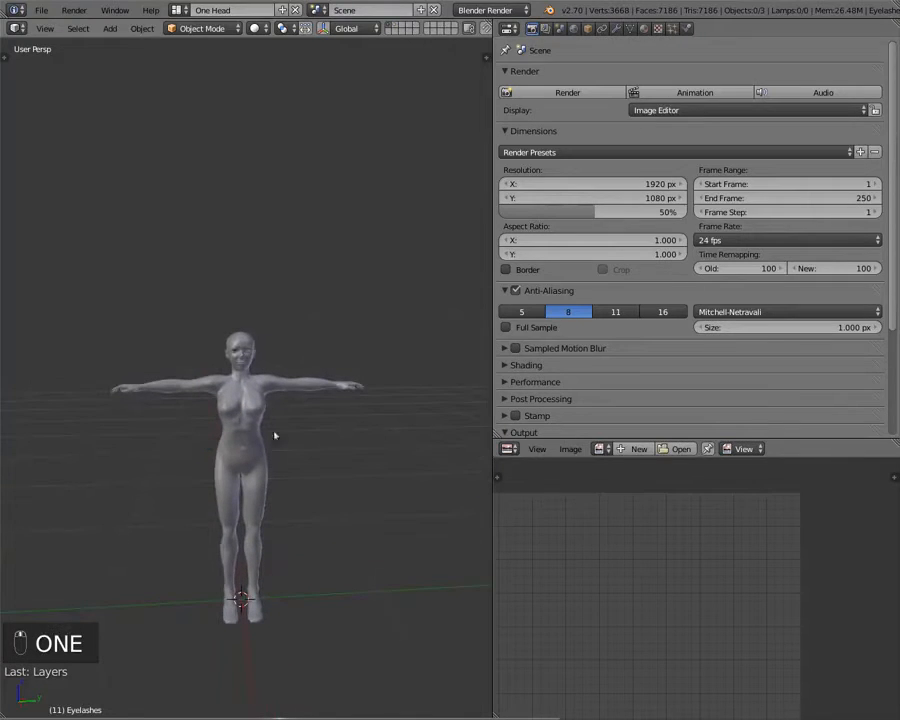
pyautogui.scroll(-1, 700, 625)
pyautogui.moveTo(704, 552); pyautogui.dragTo(747, 510, button='middle')
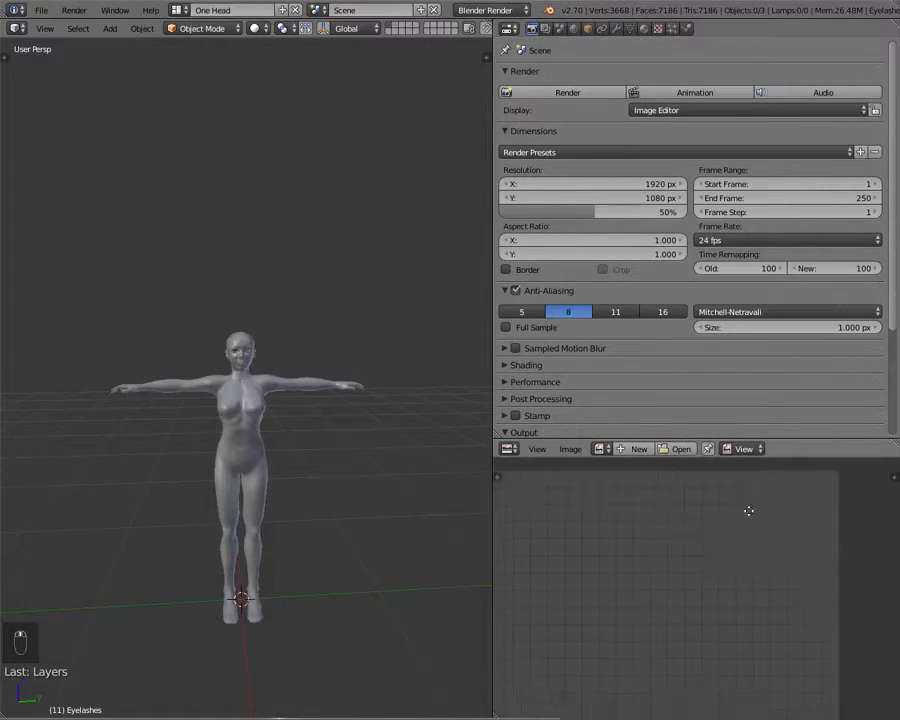
pyautogui.scroll(1, 746, 511)
pyautogui.scroll(-3, 745, 511)
pyautogui.moveTo(602, 546); pyautogui.dragTo(640, 510, button='middle')
pyautogui.scroll(-1, 641, 516)
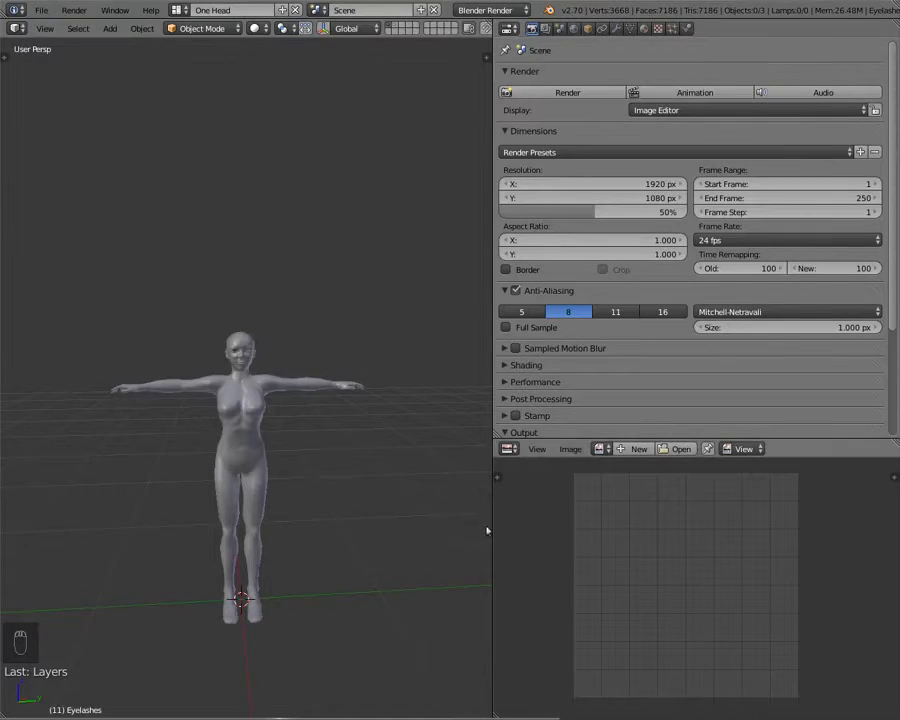
# - Widen the 3D view area and show the avatar in the right orthographic view
pyautogui.moveTo(490, 550); pyautogui.dragTo(633, 538)
pyautogui.scroll(6, 327, 381)
pyautogui.scroll(-3, 283, 378)
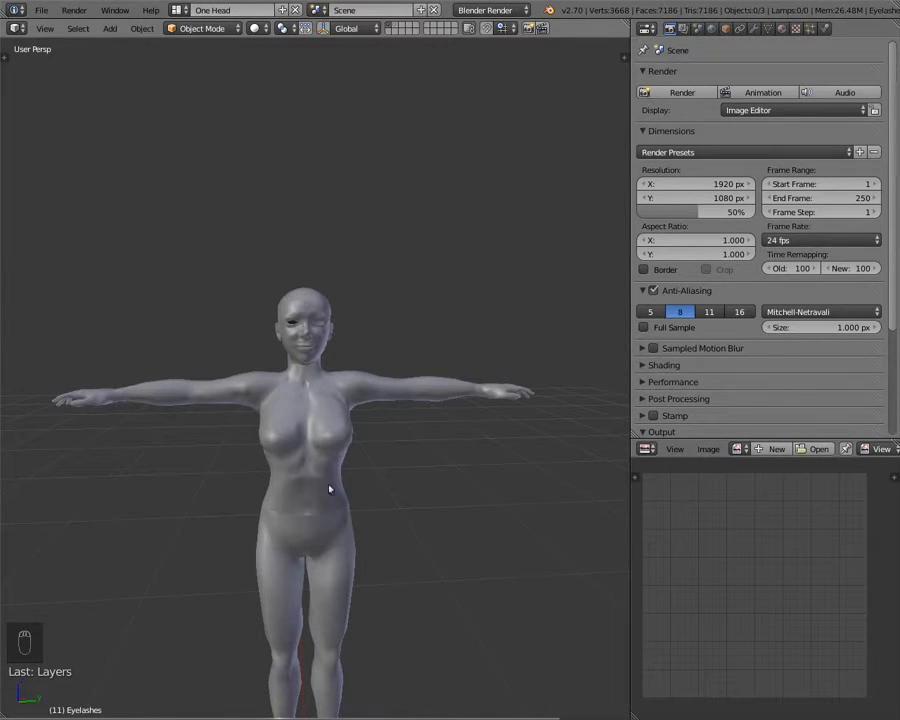
pyautogui.moveTo(330, 489); pyautogui.dragTo(434, 331, button='middle')
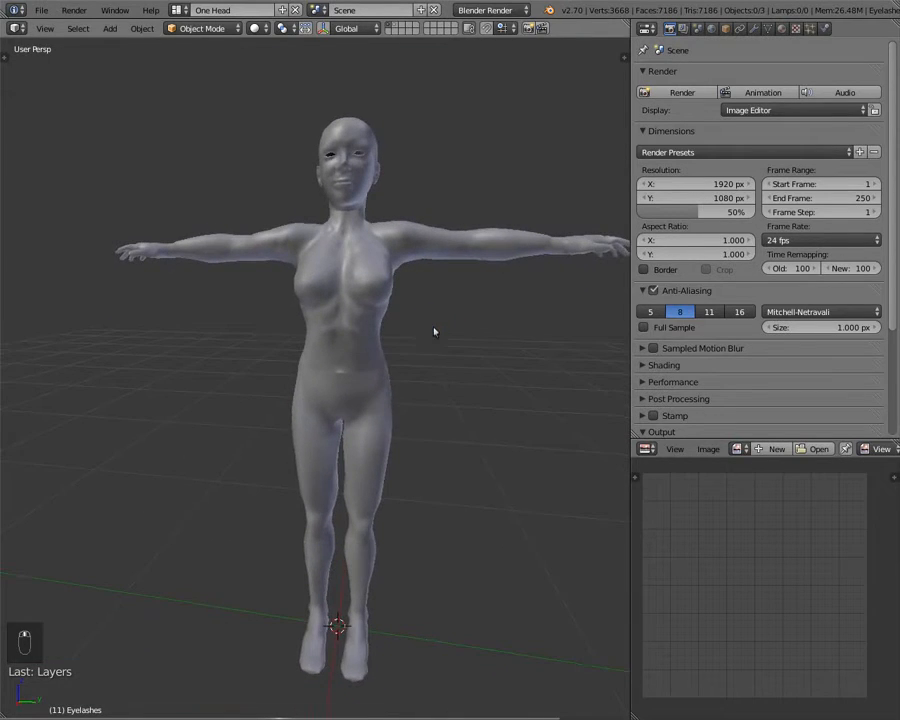
pyautogui.press('KP_3')
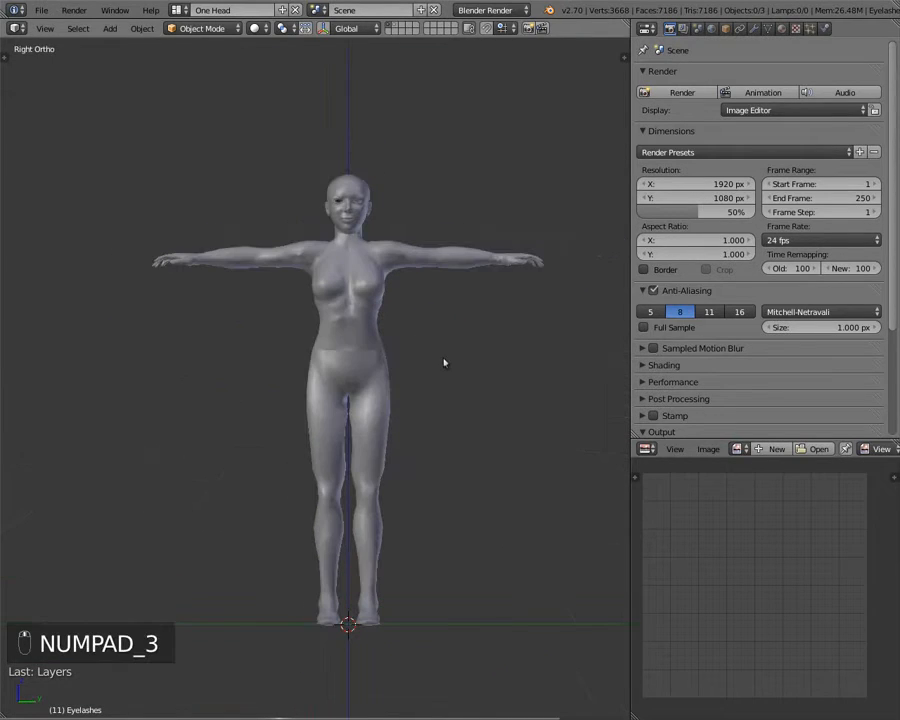
# - Add a material slot to the head mesh and create a new material in it named Head
pyautogui.rightClick(356, 197)
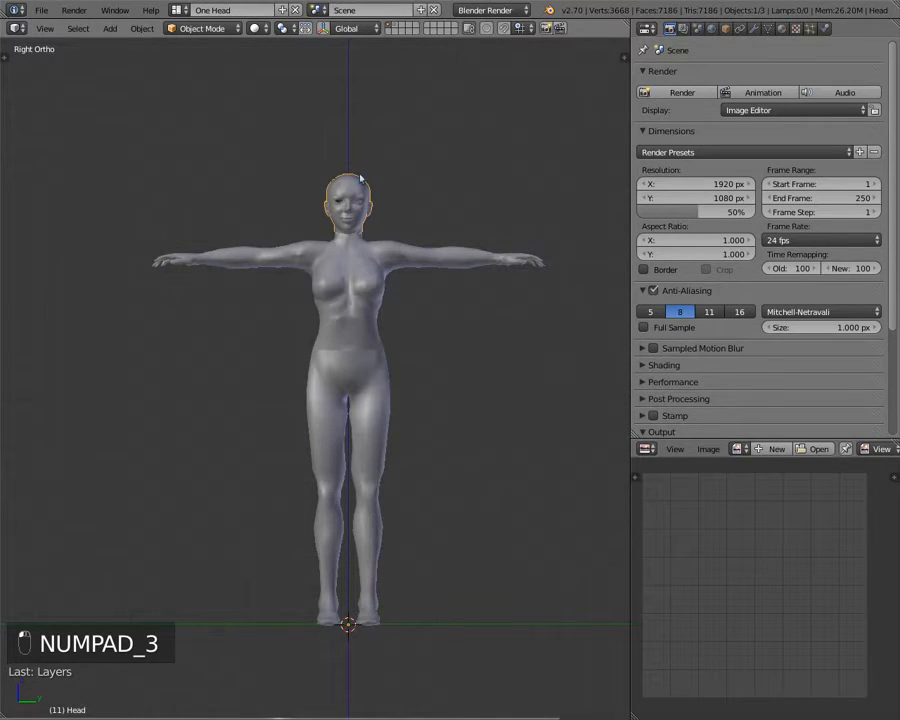
pyautogui.click(781, 29)
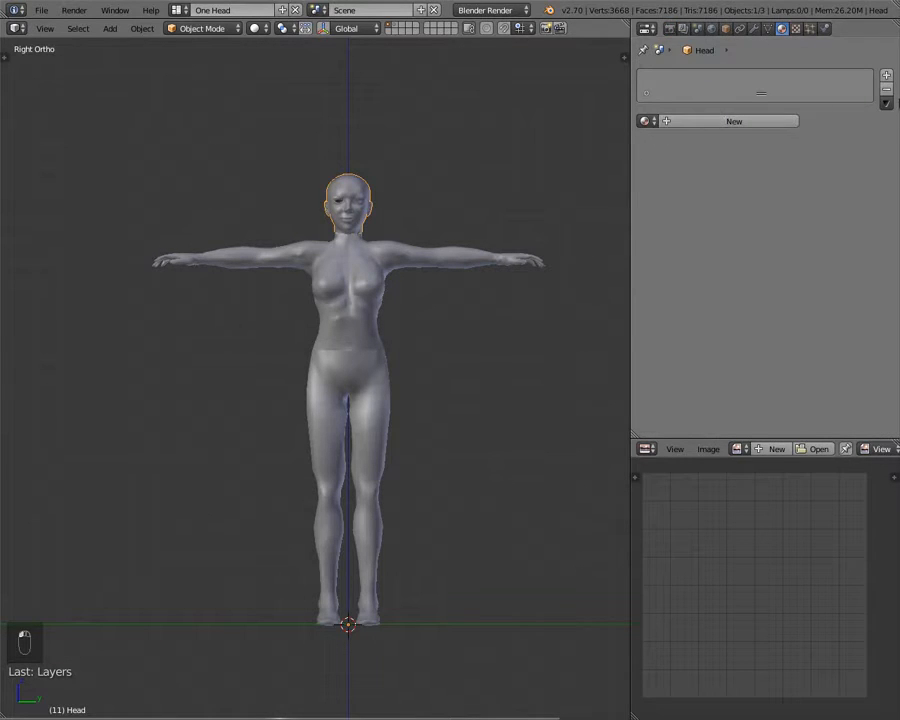
pyautogui.click(886, 75)
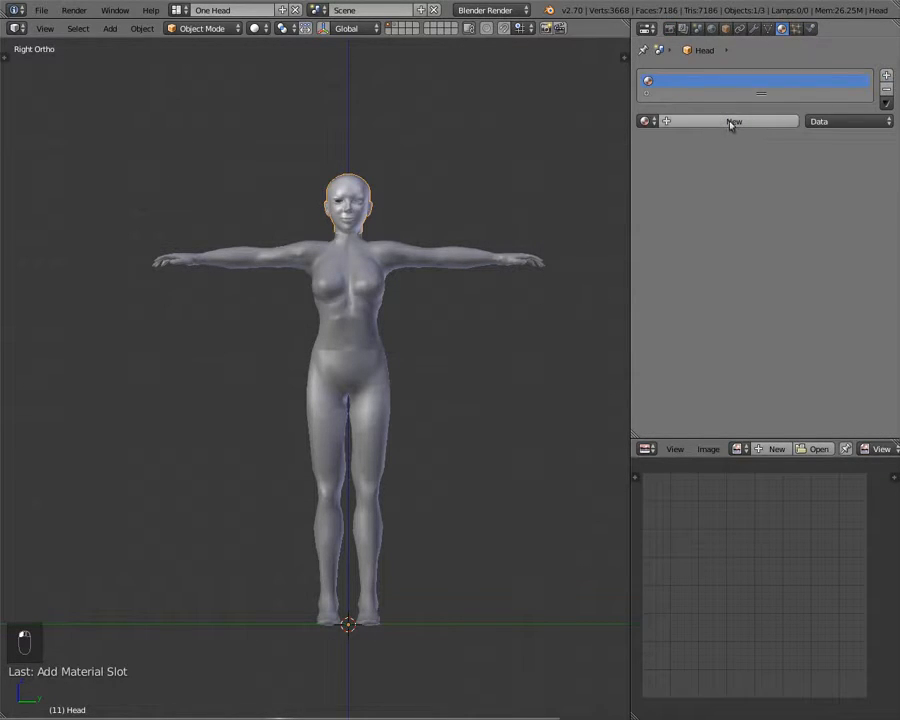
pyautogui.click(731, 122)
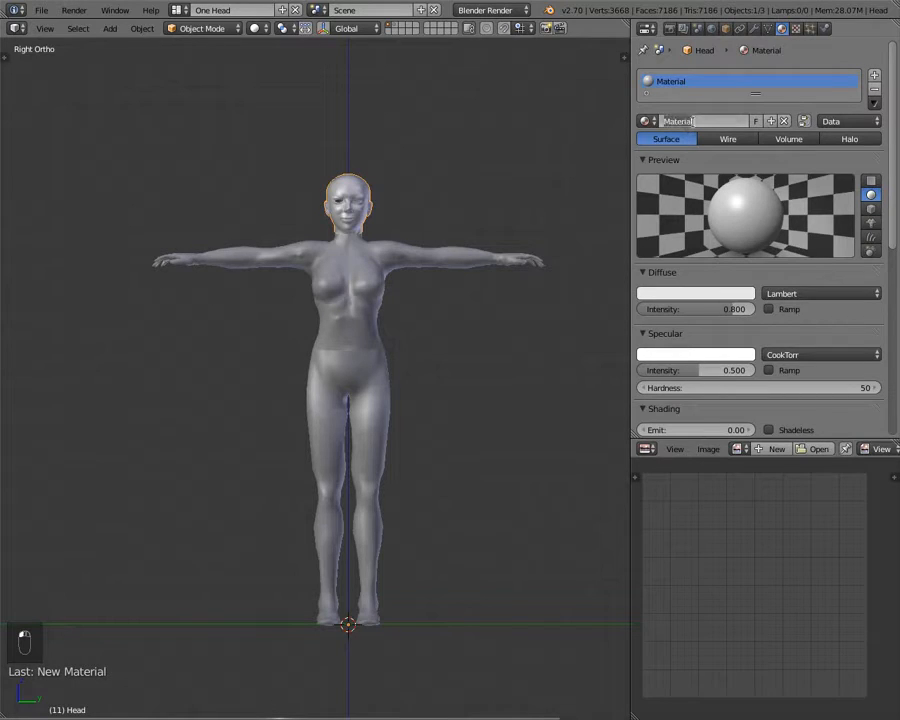
pyautogui.write('Head')
pyautogui.press('Return')
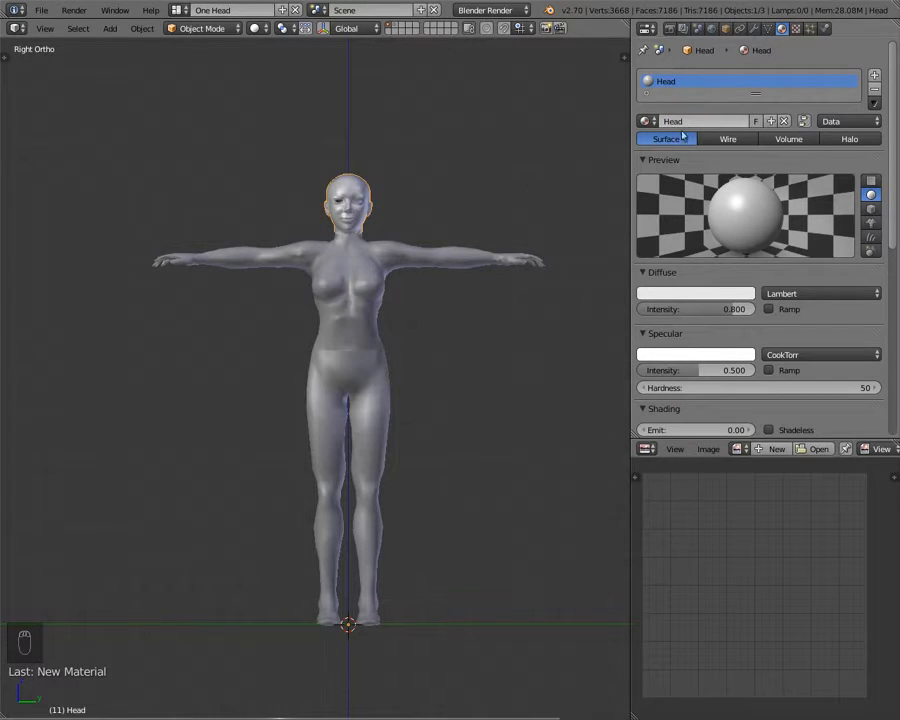
# - Examine the neck seam between the head and upper body meshes from several angles, and return to the right orthographic view with the head selected
pyautogui.rightClick(318, 316)
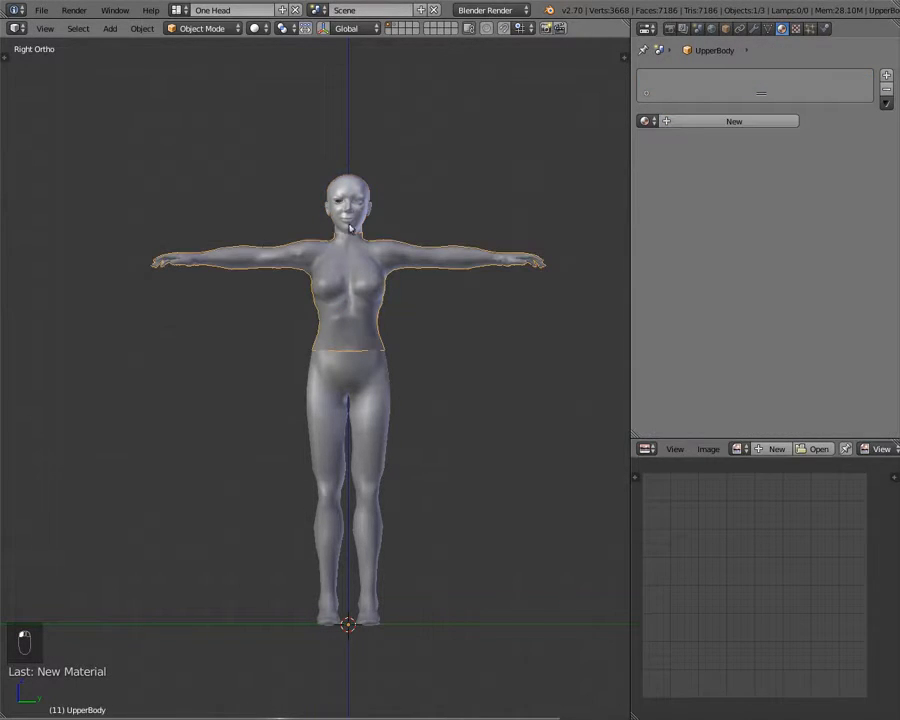
pyautogui.scroll(6, 350, 228)
pyautogui.moveTo(336, 255); pyautogui.dragTo(227, 249, button='middle')
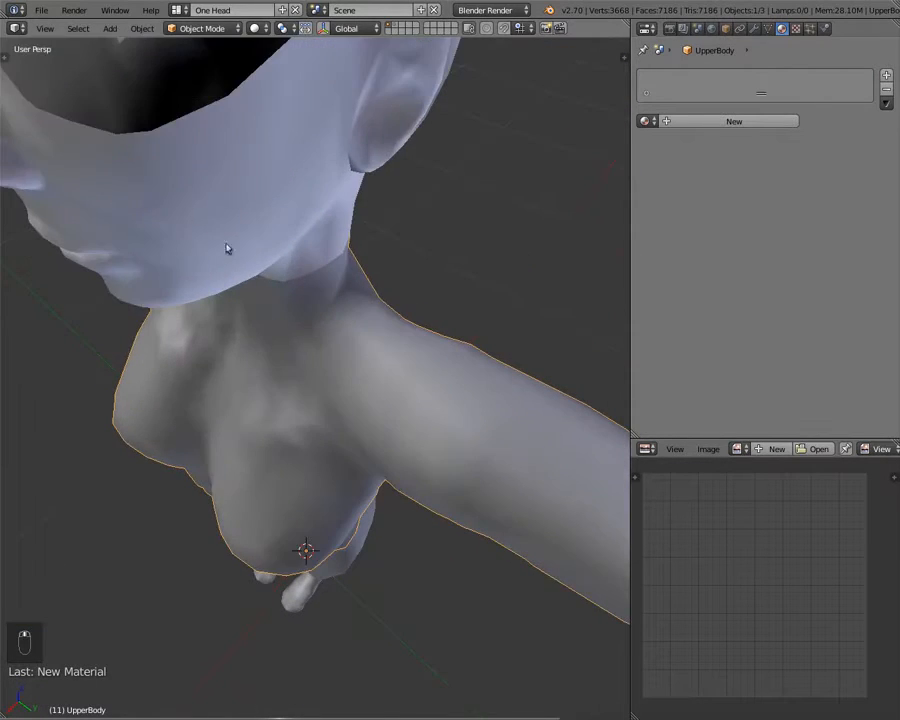
pyautogui.scroll(-5, 228, 244)
pyautogui.moveTo(253, 293); pyautogui.dragTo(138, 262, button='middle')
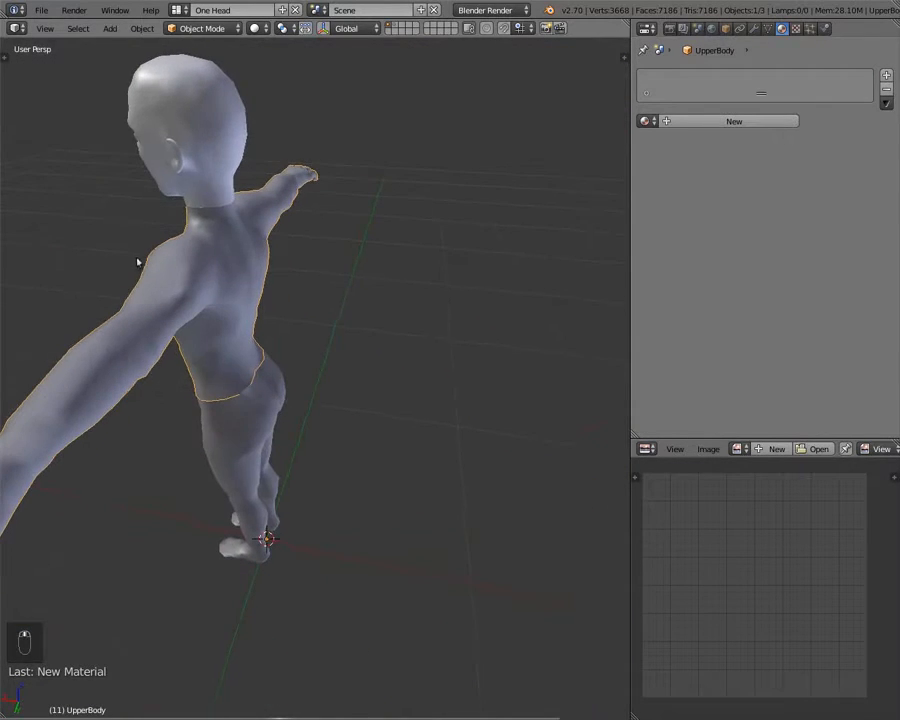
pyautogui.moveTo(210, 263); pyautogui.dragTo(327, 311, button='middle')
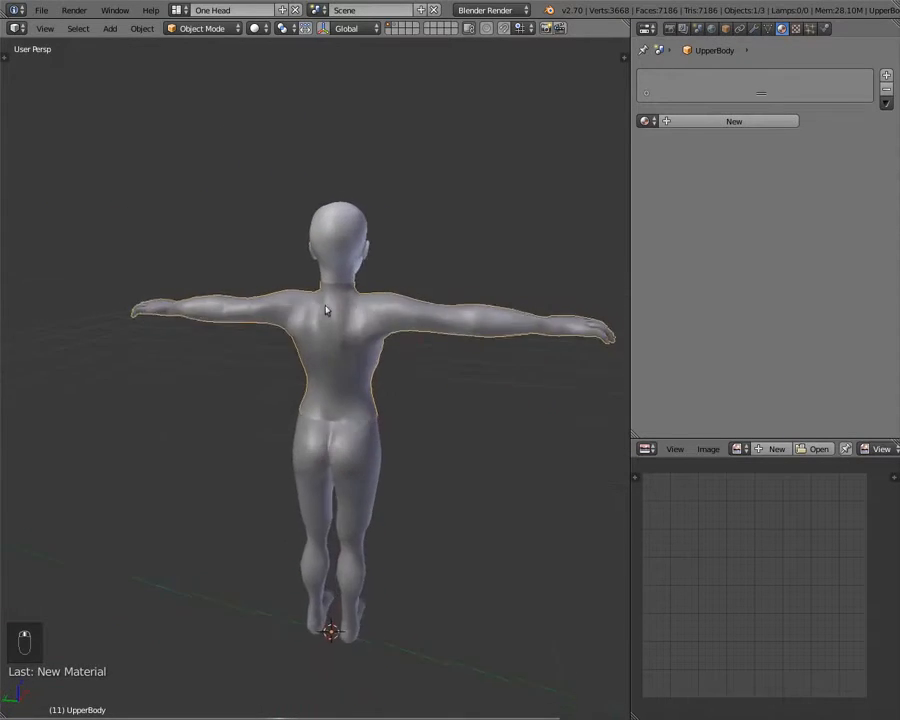
pyautogui.scroll(3, 340, 300)
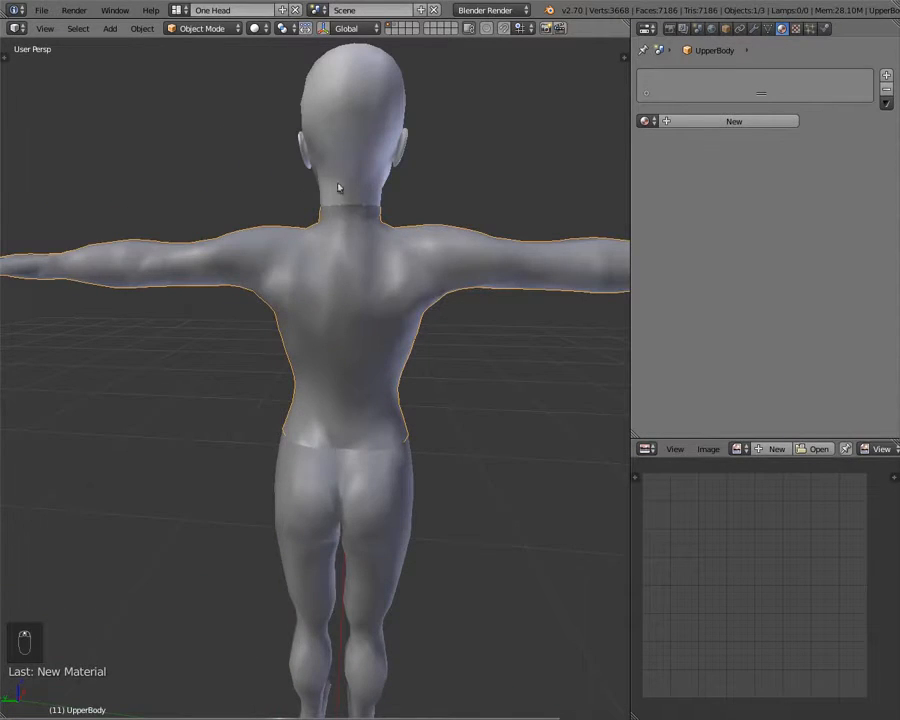
pyautogui.moveTo(338, 188); pyautogui.dragTo(363, 303, button='middle')
pyautogui.scroll(-3, 186, 295)
pyautogui.press('KP_3')
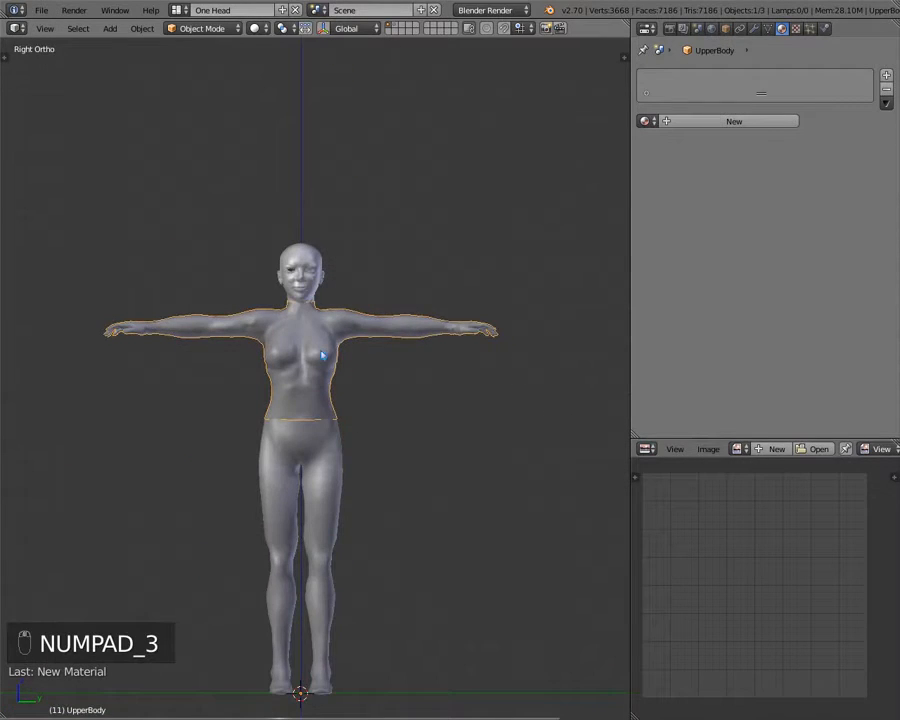
pyautogui.keyDown('shift'); pyautogui.moveTo(322, 356); pyautogui.dragTo(322, 258, button='middle'); pyautogui.keyUp('shift')
pyautogui.rightClick(301, 186)
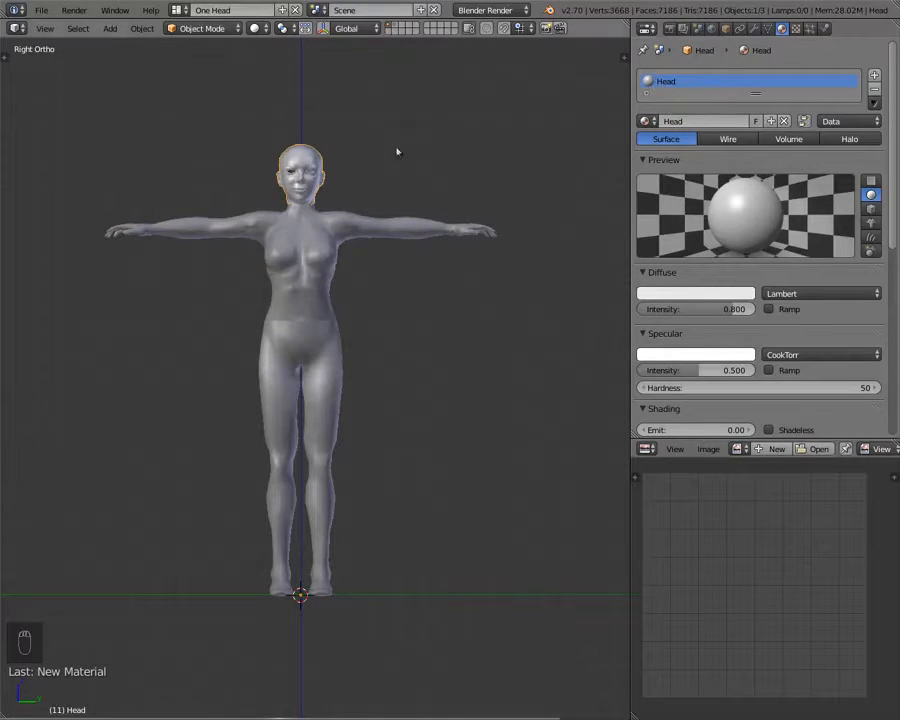
# - Create a new material for the upper body mesh and name it Torso
pyautogui.rightClick(312, 275)
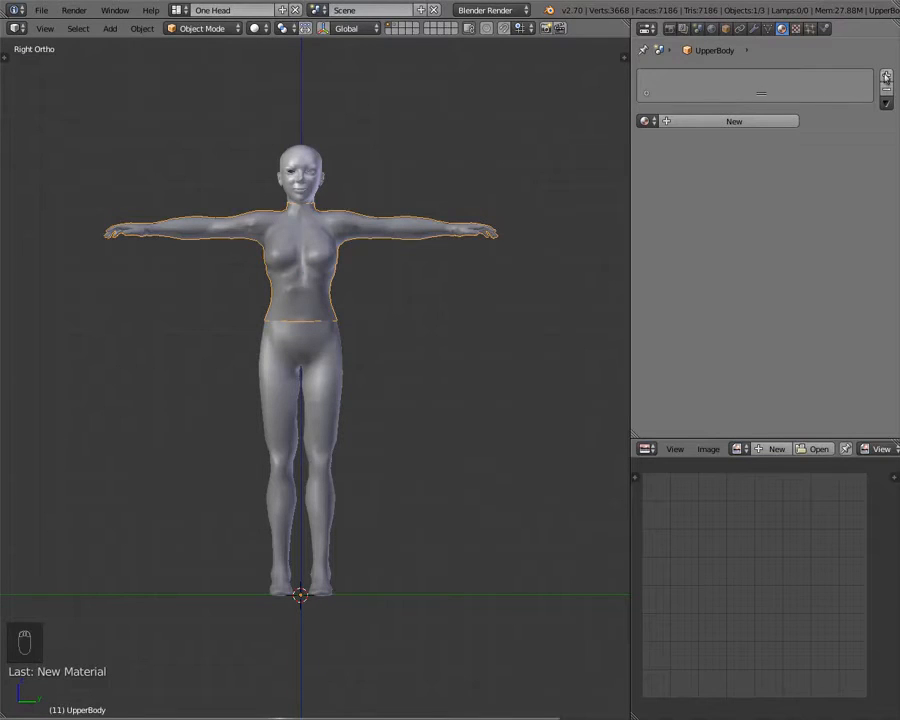
pyautogui.click(718, 122)
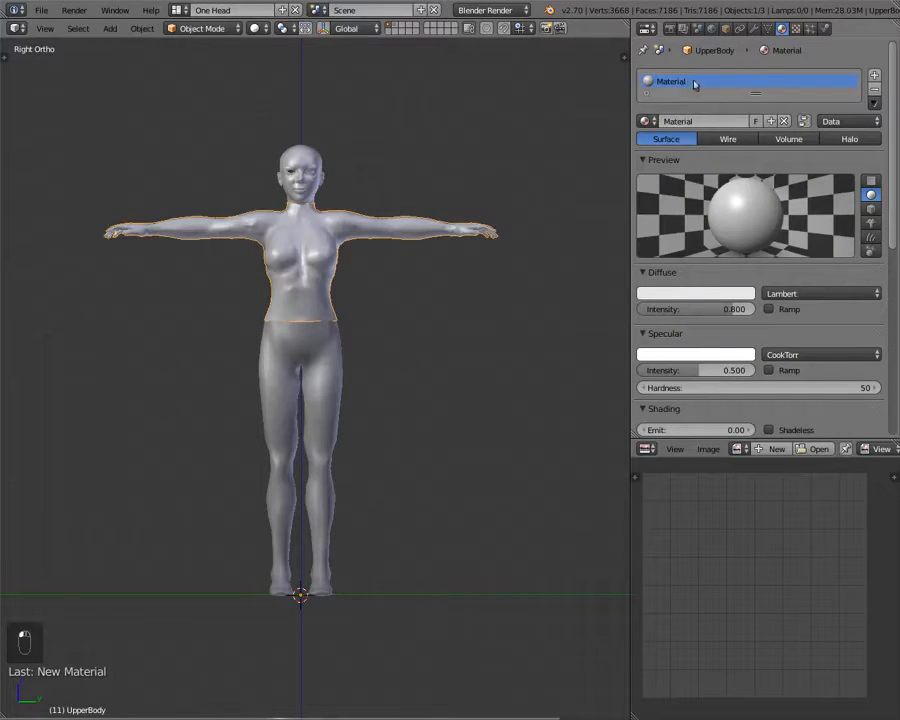
pyautogui.click(695, 121)
pyautogui.press('BackSpace')
pyautogui.press('Return')
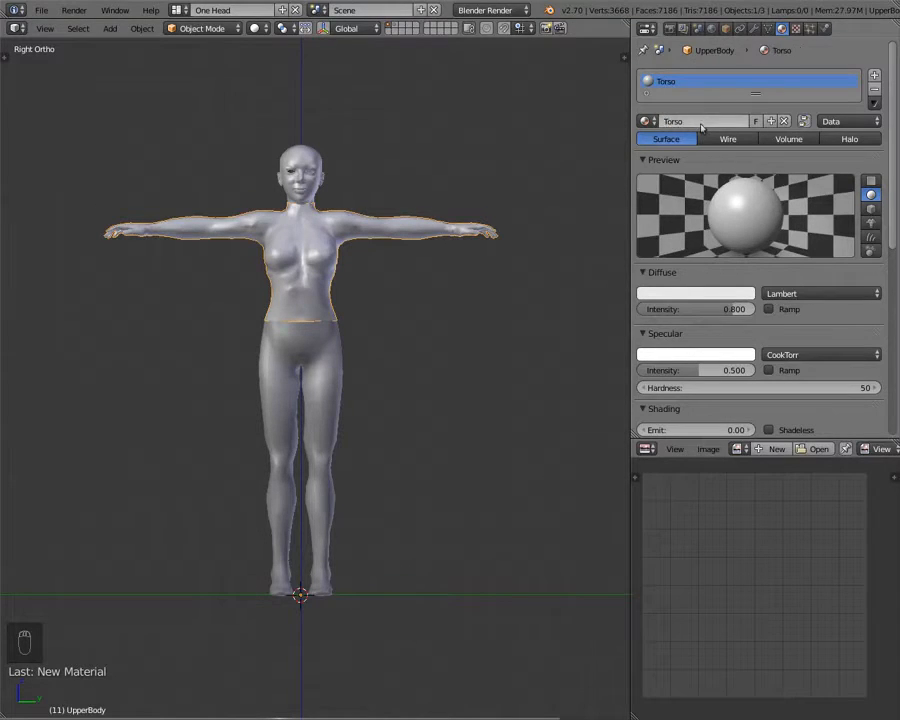
# - Add a new material to the lower body mesh and name it Legs
pyautogui.rightClick(337, 357)
pyautogui.click(694, 121)
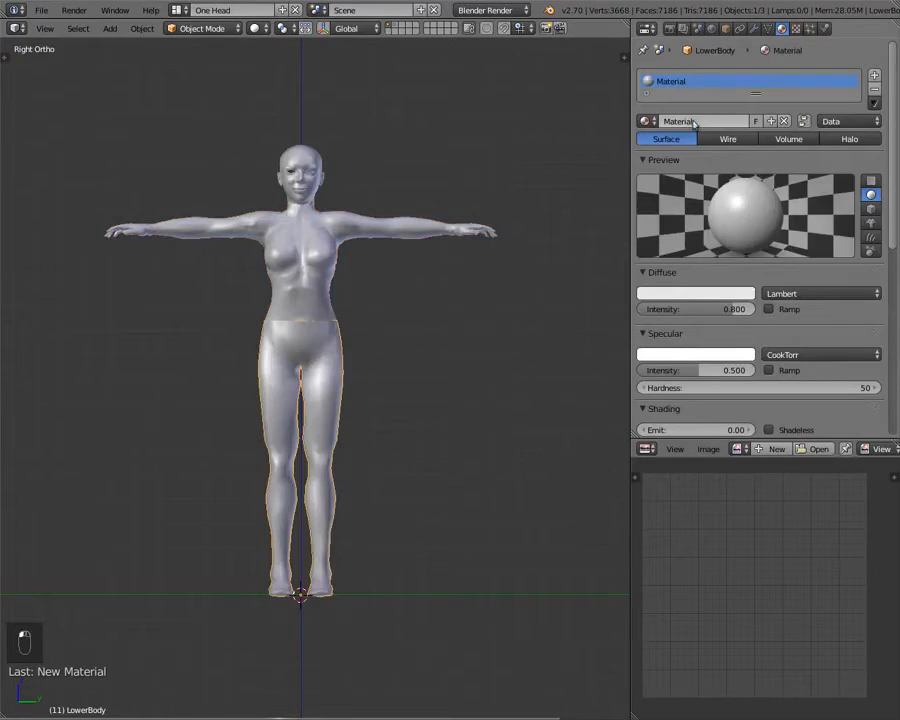
pyautogui.click(694, 121)
pyautogui.press('BackSpace')
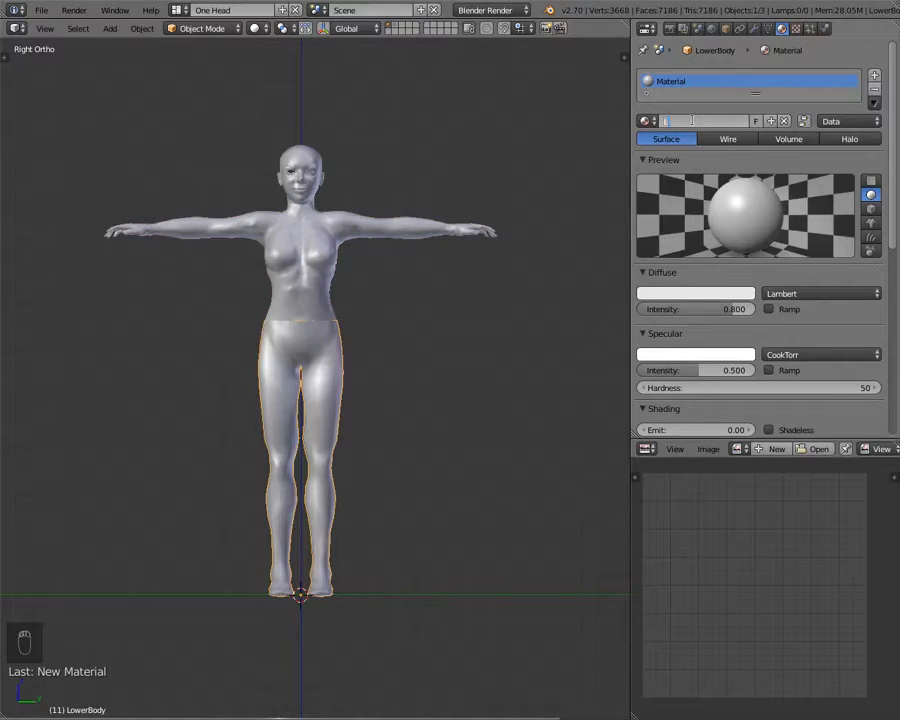
pyautogui.write('Legs')
pyautogui.press('Return')
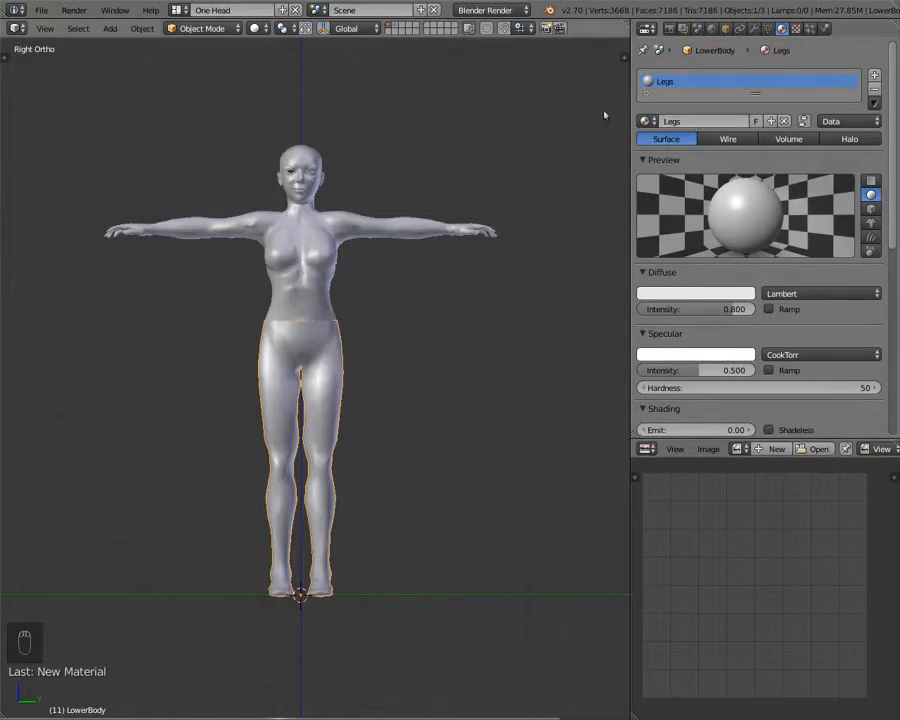
# - Show layer 2, add a new material to the hair mesh and name it Hair
pyautogui.press('2')
pyautogui.rightClick(295, 178)
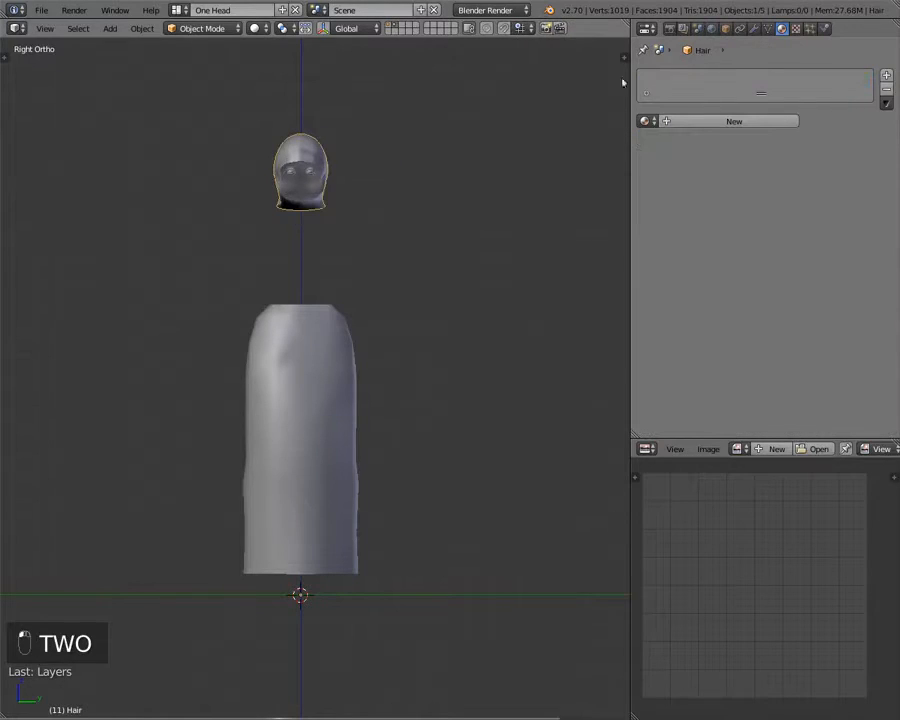
pyautogui.click(697, 121)
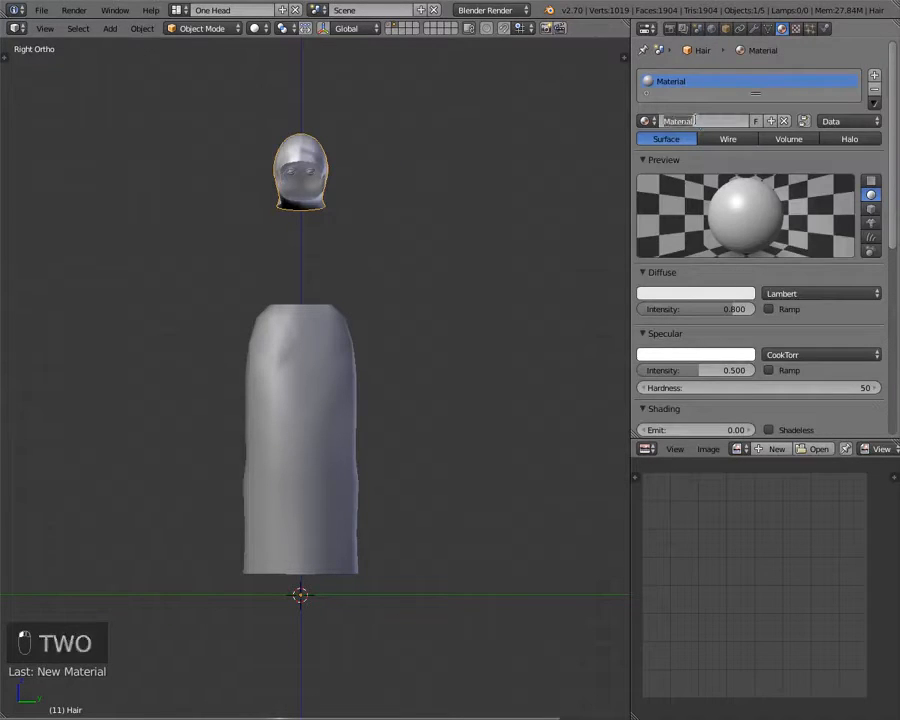
pyautogui.doubleClick(697, 121)
pyautogui.write('Hair')
pyautogui.press('Return')
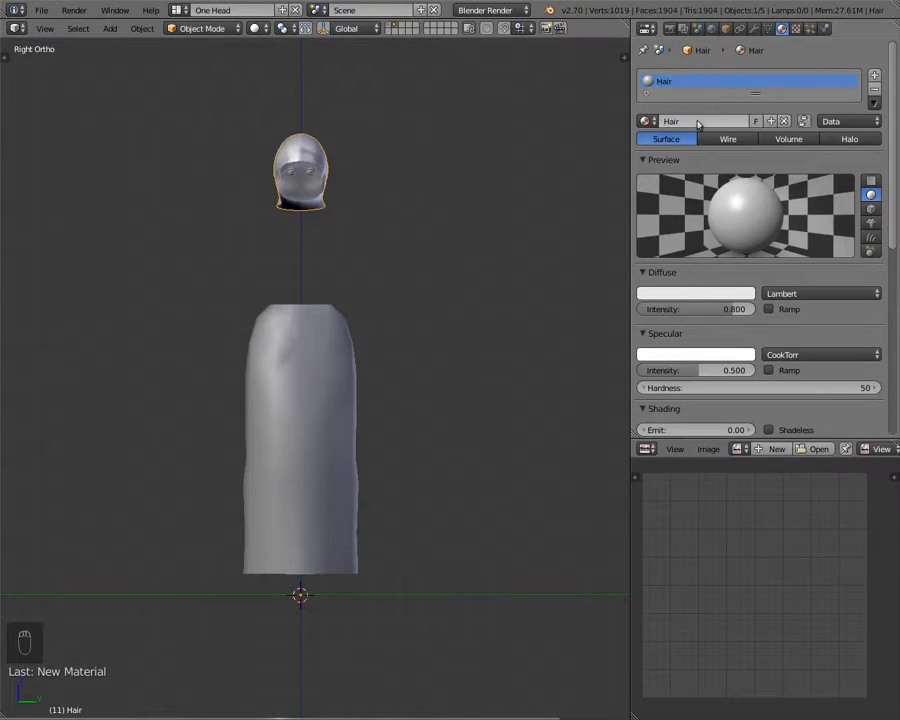
# - Add a new material to the skirt mesh and name it Skirt
pyautogui.rightClick(335, 400)
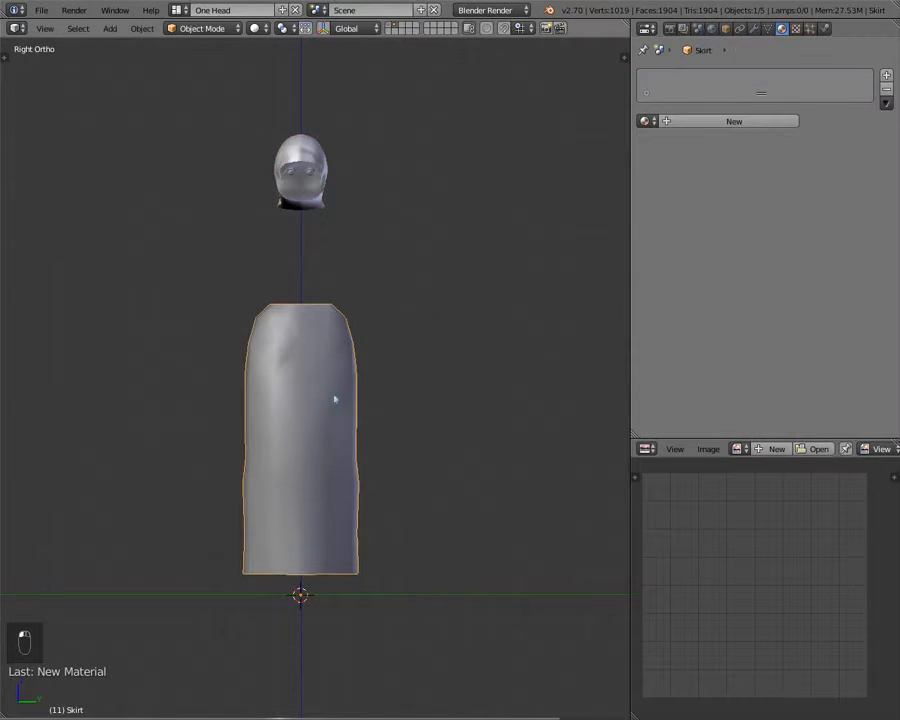
pyautogui.click(733, 121)
pyautogui.write('Skirt')
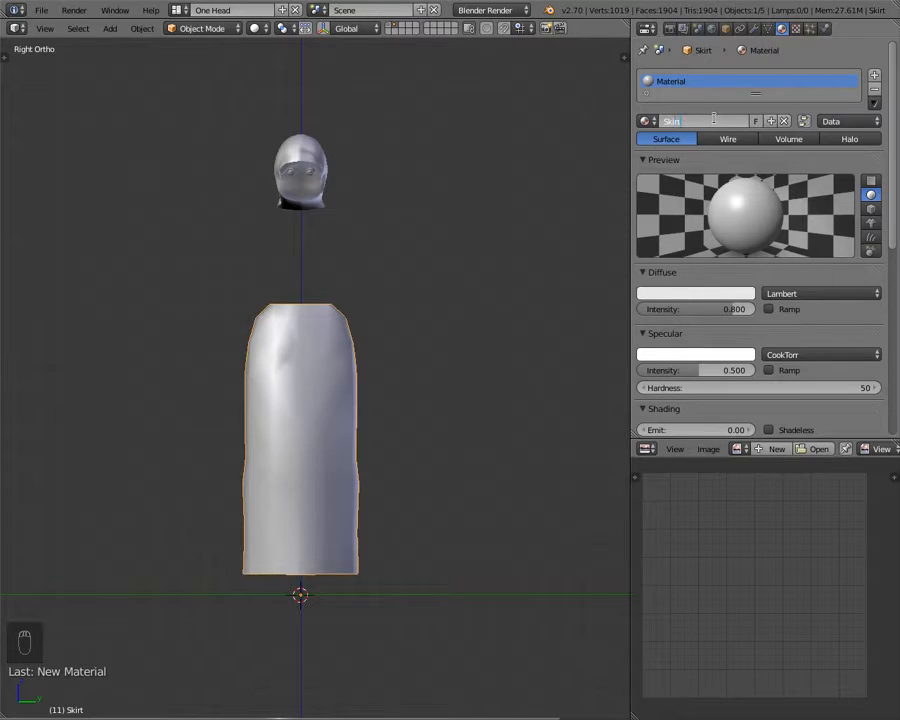
pyautogui.press('Return')
# - Add a new material to the eyelashes mesh and name it Eyelashes
pyautogui.scroll(5, 330, 300)
pyautogui.keyDown('shift'); pyautogui.scroll(5, 325, 340); pyautogui.keyUp('shift')
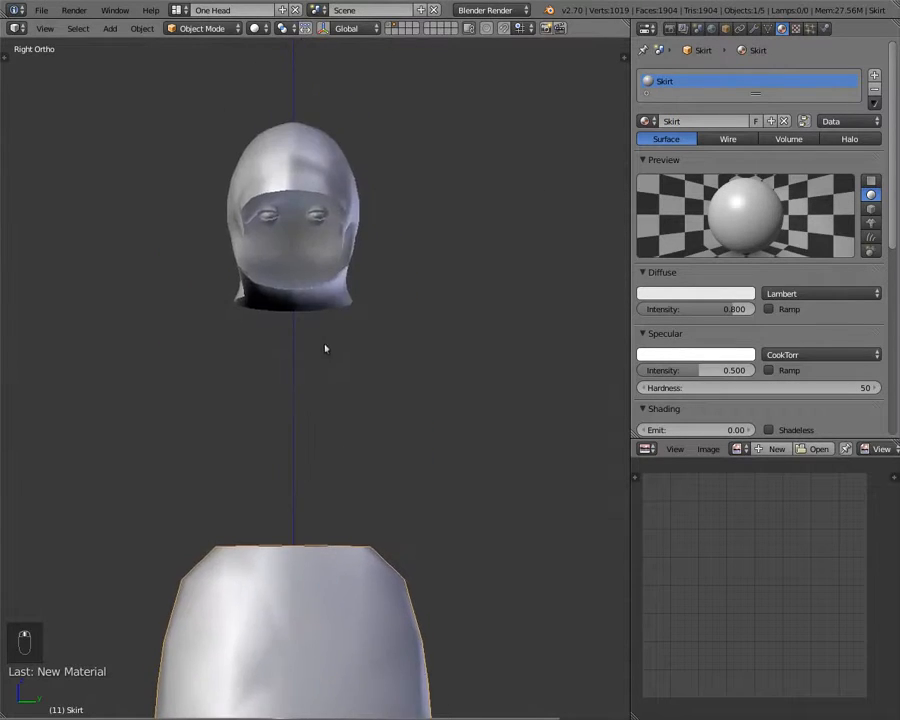
pyautogui.scroll(3, 320, 350)
pyautogui.keyDown('shift'); pyautogui.scroll(4, 260, 350); pyautogui.keyUp('shift')
pyautogui.rightClick(222, 330)
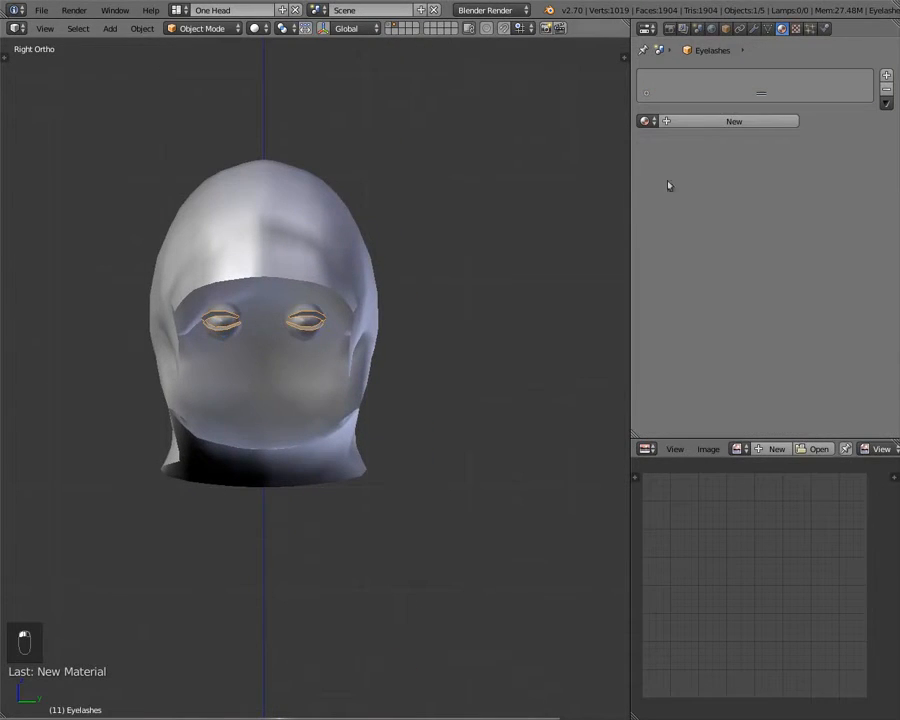
pyautogui.click(689, 122)
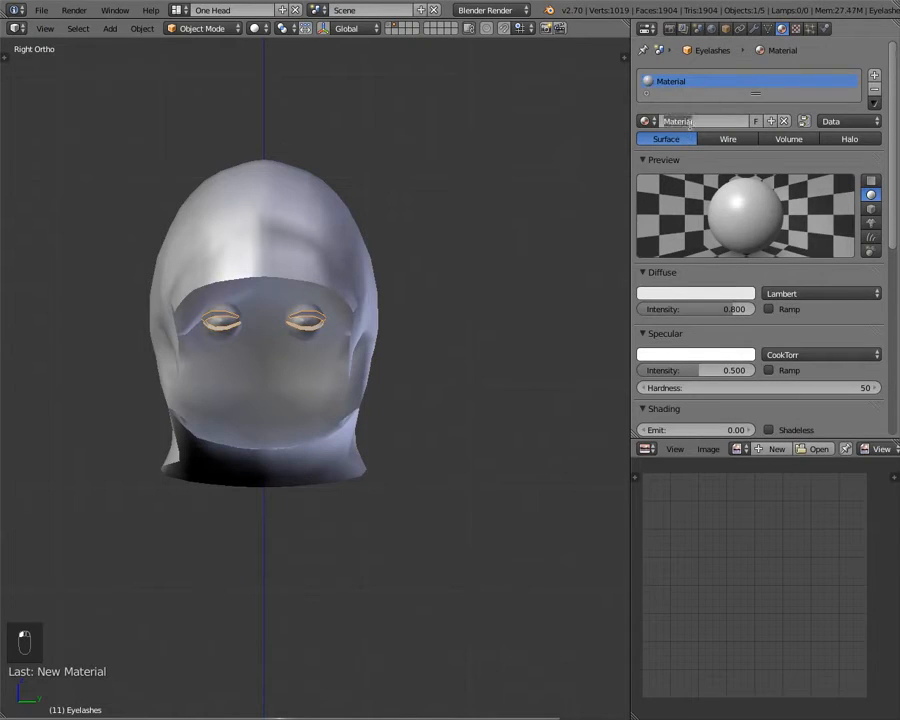
pyautogui.doubleClick(689, 122)
pyautogui.write('Eyelashes')
pyautogui.press('BackSpace')
pyautogui.press('BackSpace')
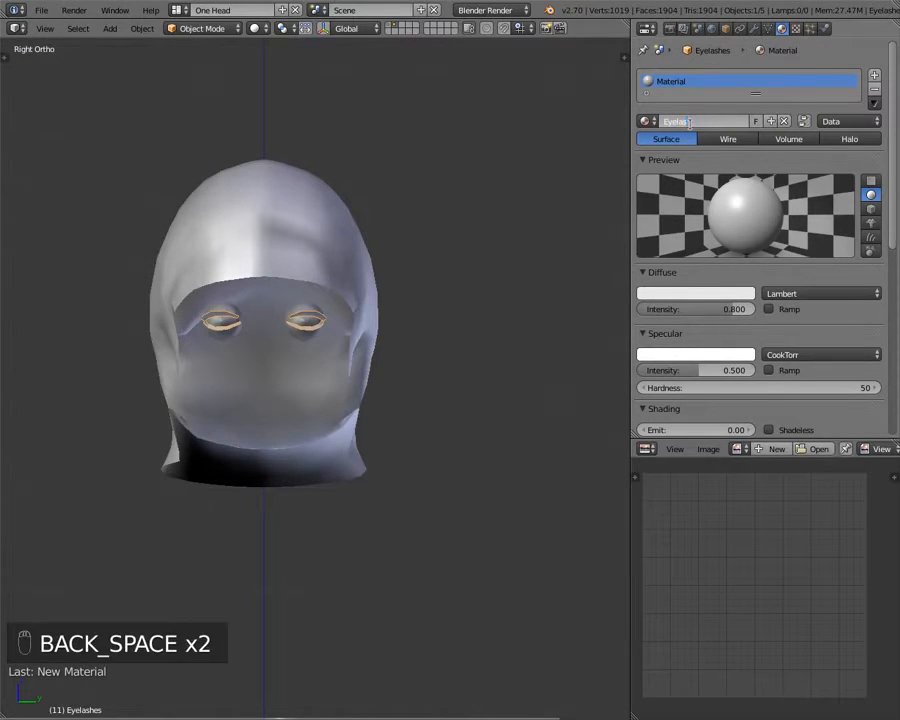
pyautogui.write('es')
pyautogui.press('Return')
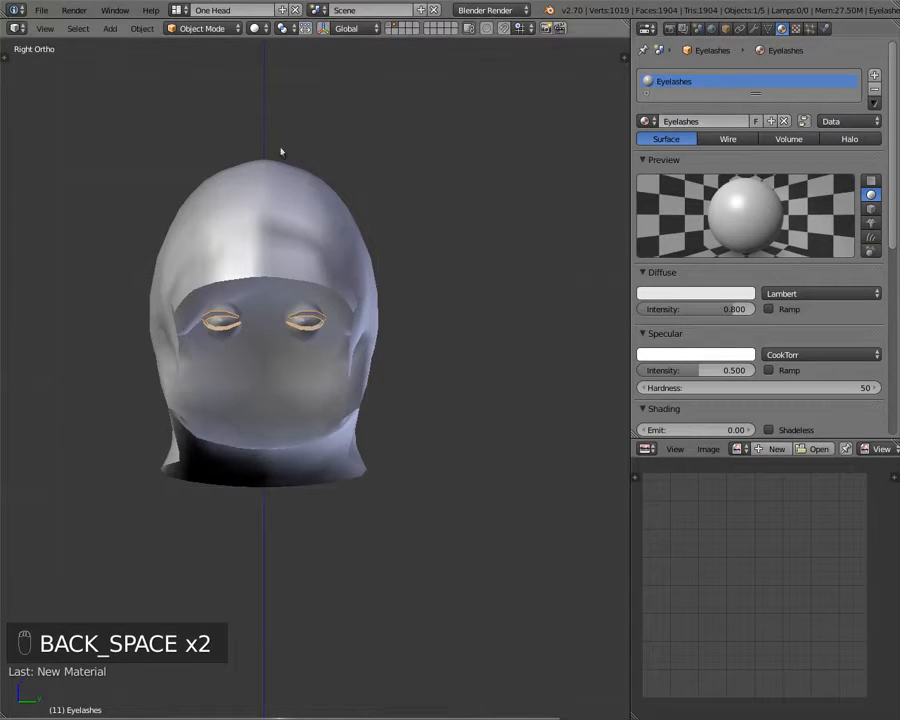
# - Add a new material to the right eye object and name it Eye
pyautogui.rightClick(222, 328)
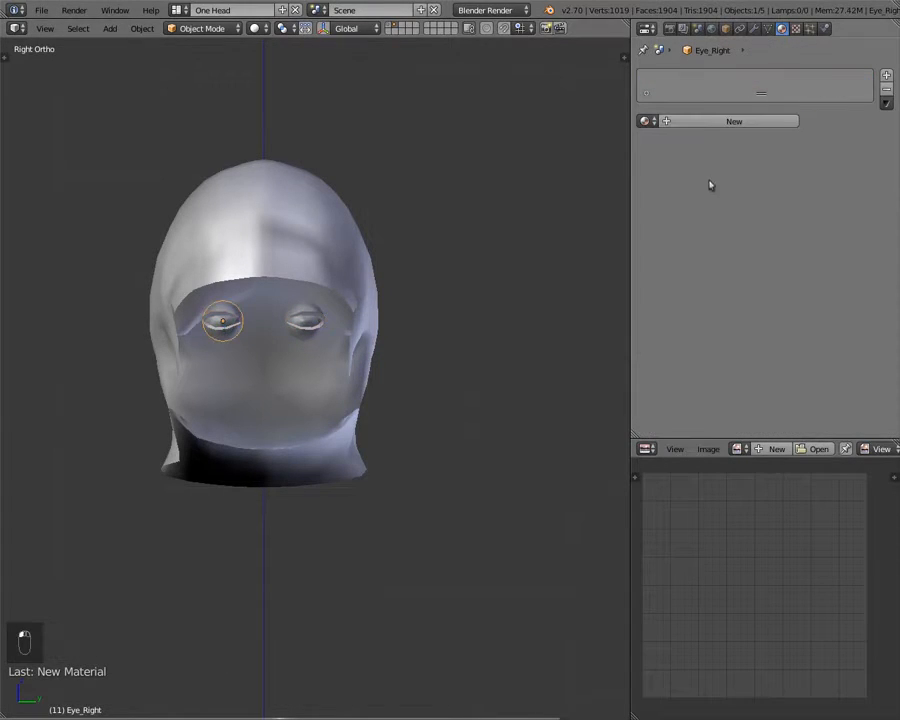
pyautogui.click(707, 122)
pyautogui.click(709, 122)
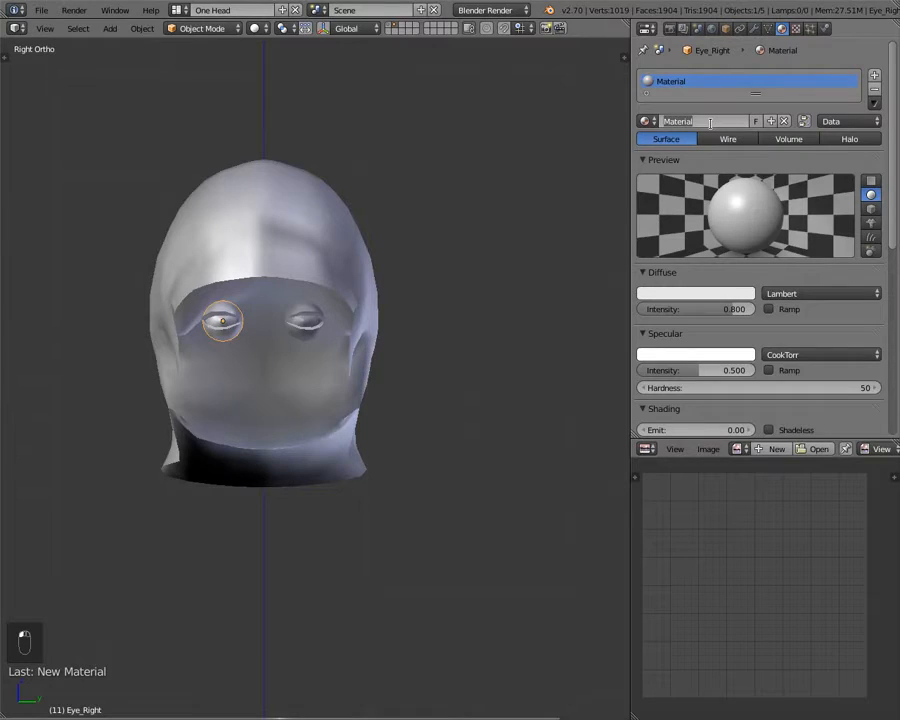
pyautogui.press('BackSpace')
pyautogui.press('Return')
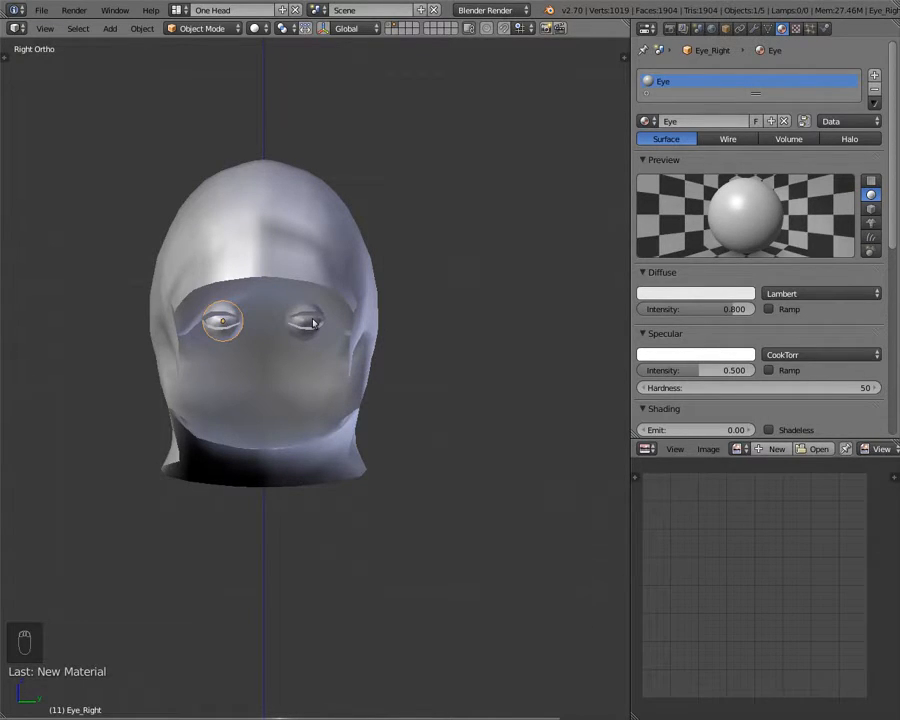
# - Assign the existing Eye material to the left eye object
pyautogui.click(313, 321)
pyautogui.click(208, 305)
pyautogui.click(219, 311)
pyautogui.click(302, 316)
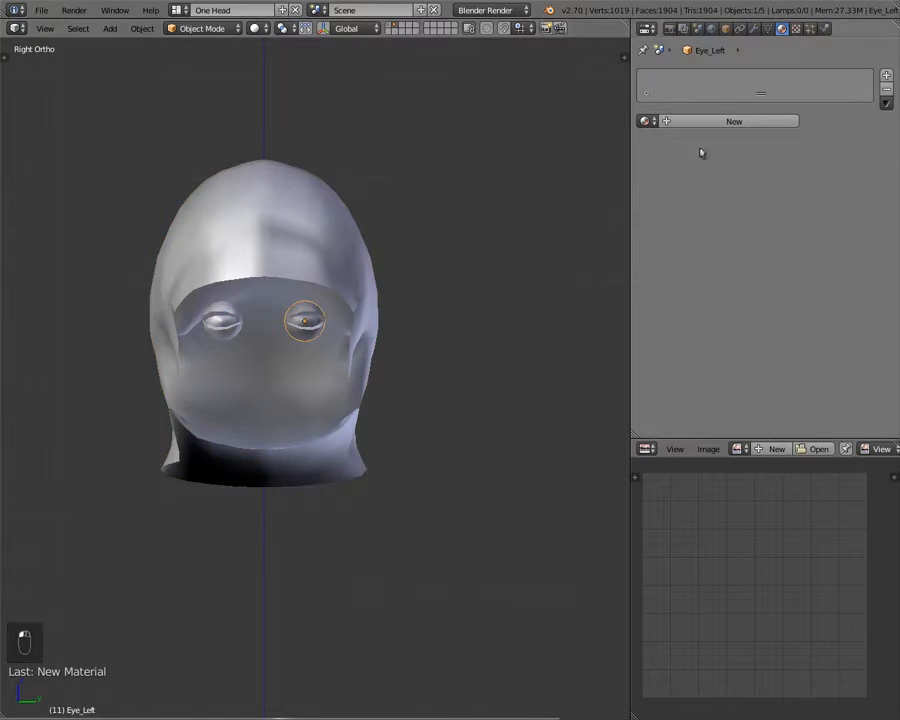
pyautogui.click(648, 121)
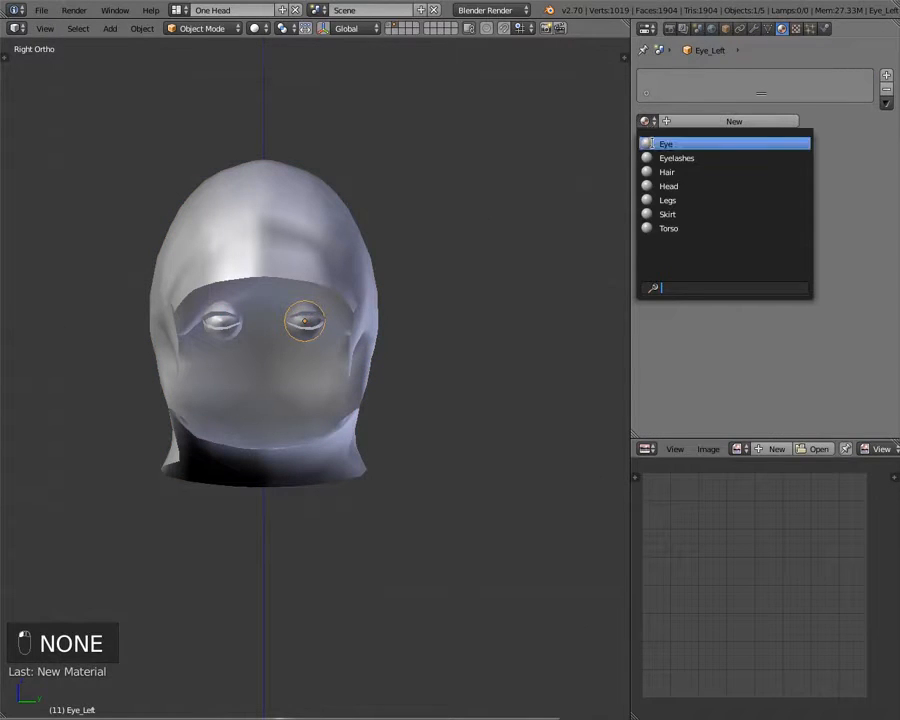
pyautogui.click(651, 144)
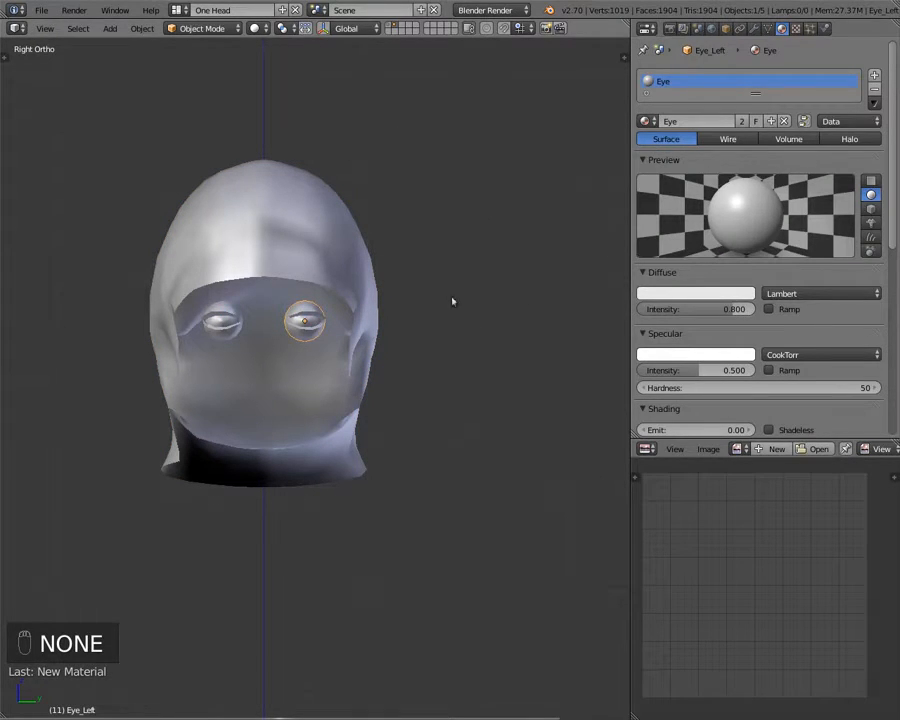
# - Select the right eye and the left eye in turn to compare their assigned materials
pyautogui.rightClick(220, 315)
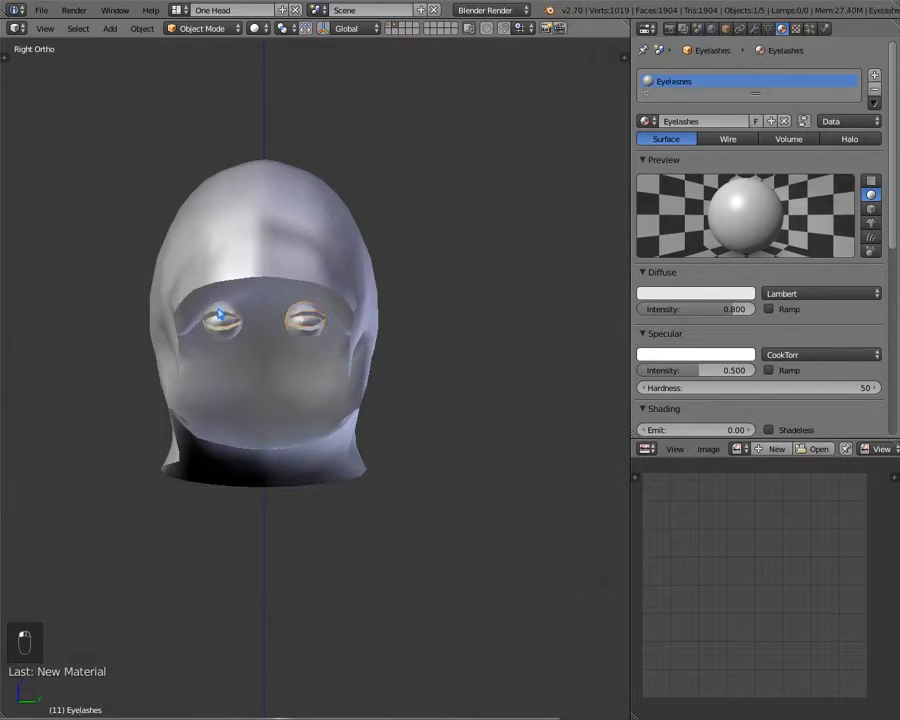
pyautogui.rightClick(220, 316)
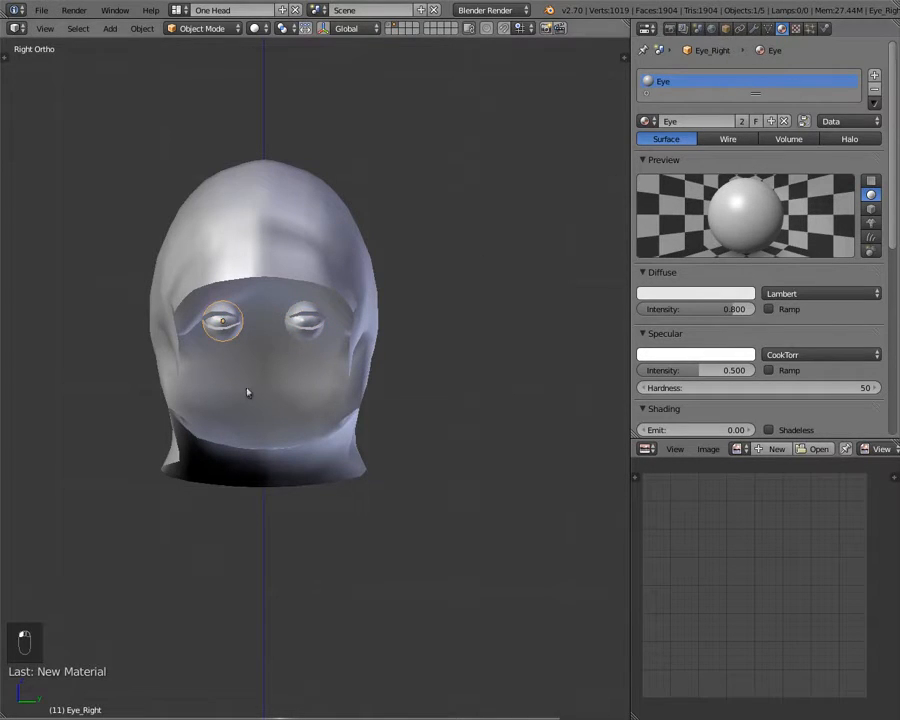
pyautogui.rightClick(302, 318)
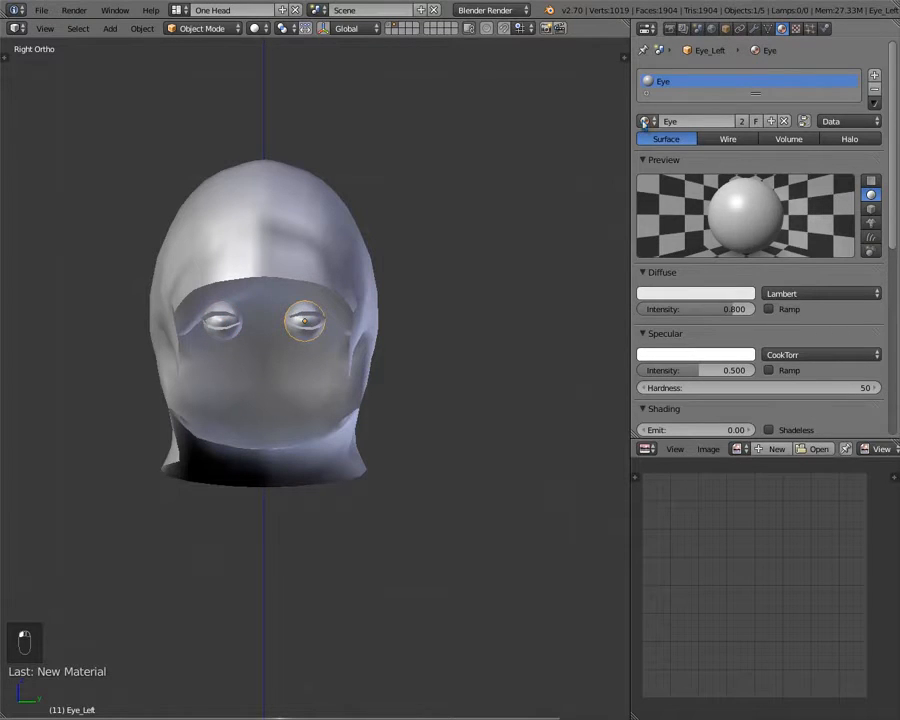
# - Try the Hair material on the left eye, and reassign the Eye material to it
pyautogui.click(645, 121)
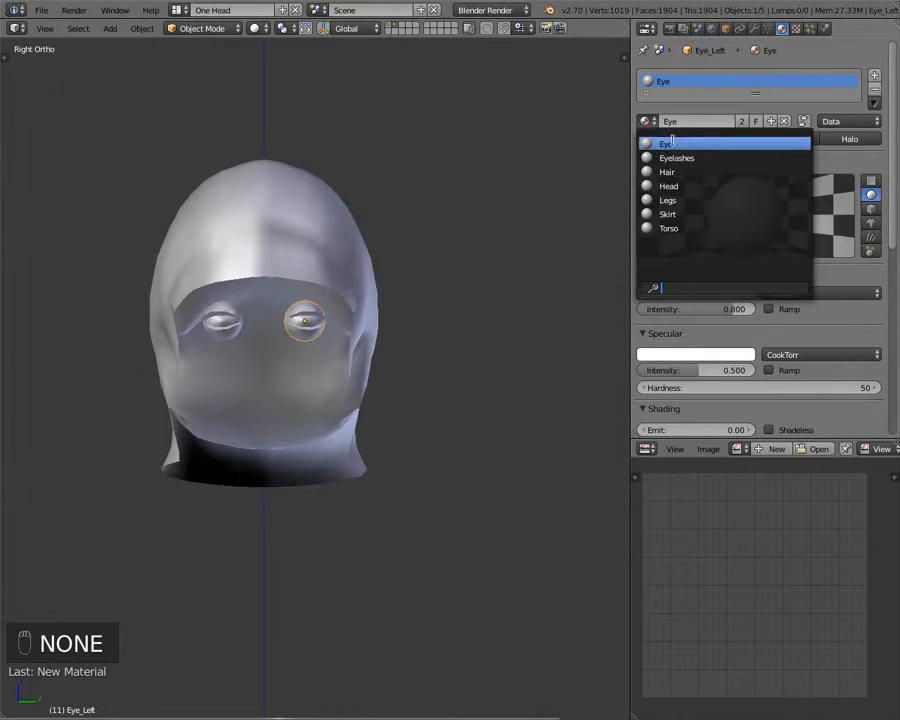
pyautogui.click(668, 144)
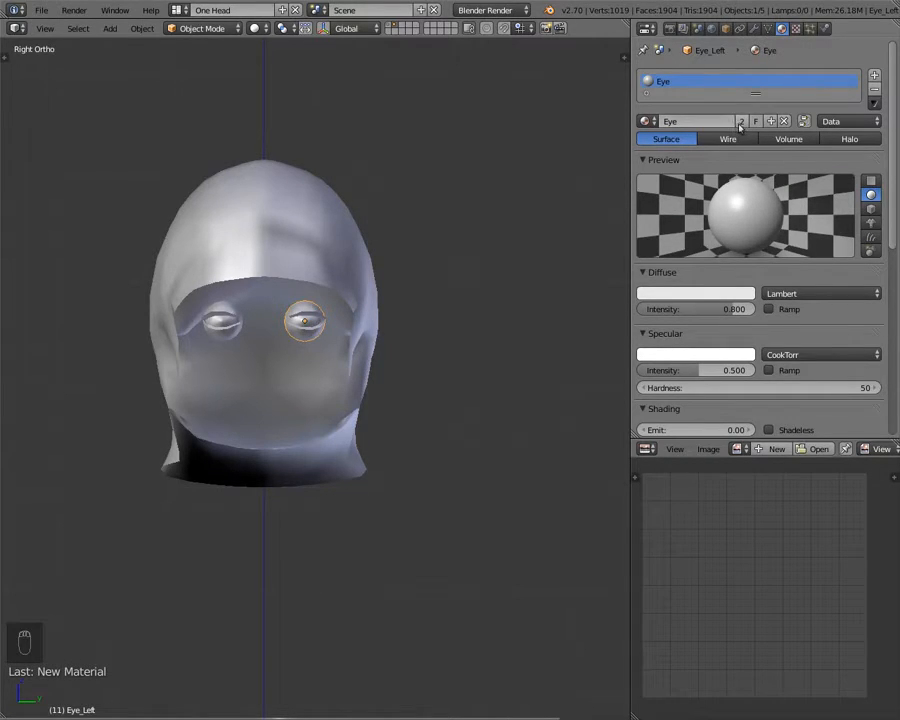
pyautogui.click(646, 121)
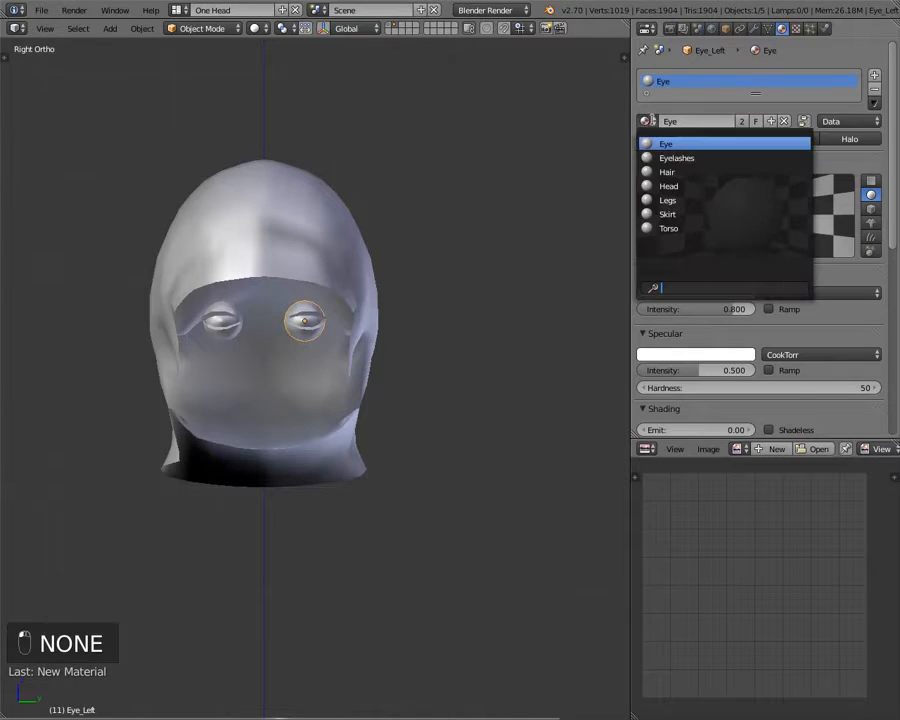
pyautogui.click(667, 172)
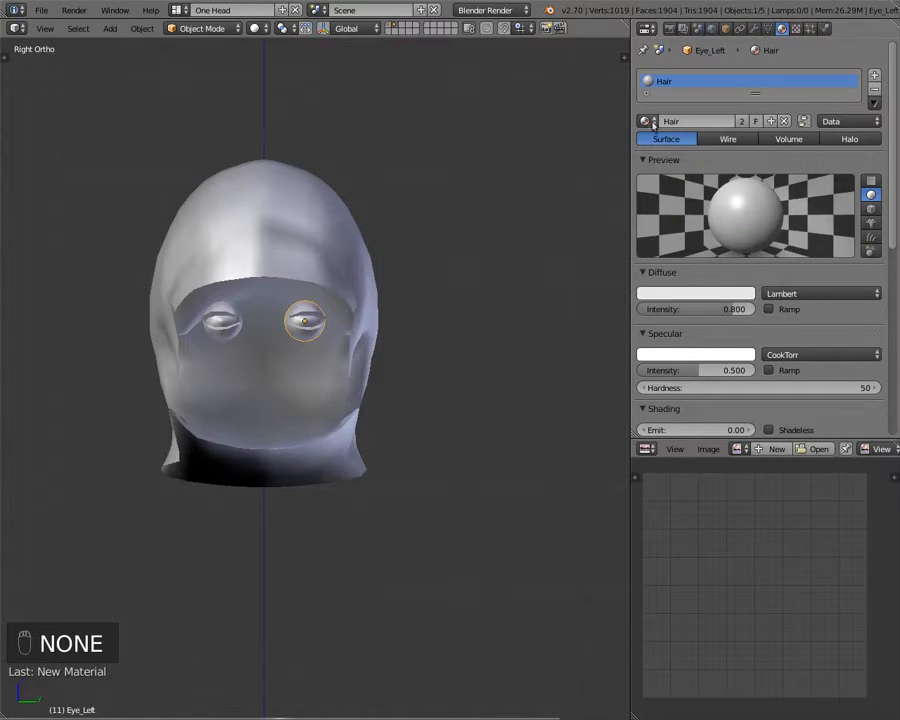
pyautogui.click(649, 121)
pyautogui.click(654, 143)
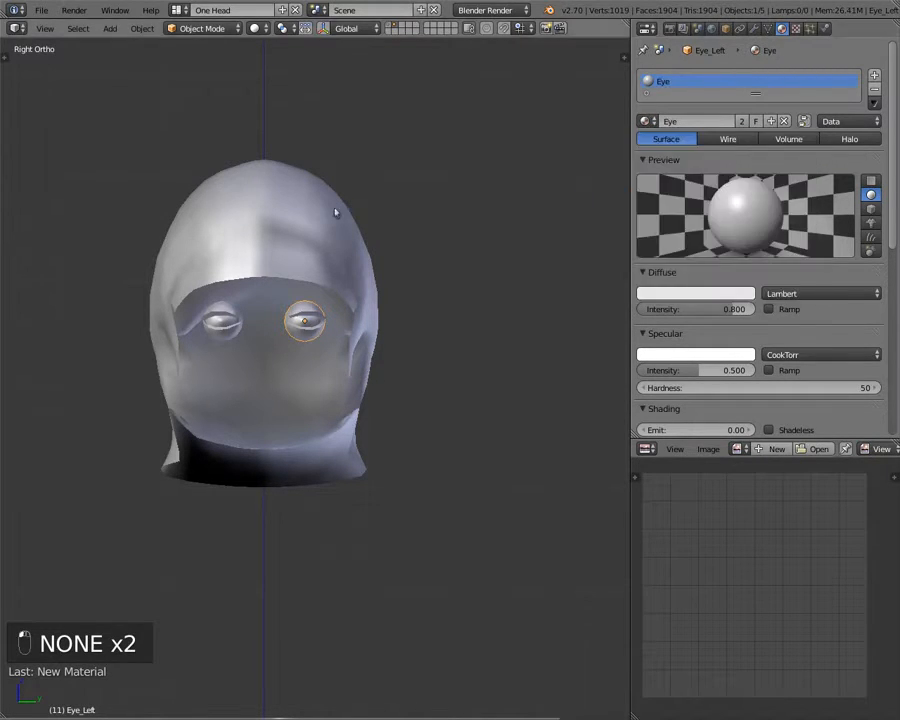
# - Select the hair mesh to check its material, and return to layer 1 with the body meshes
pyautogui.moveTo(285, 212); pyautogui.dragTo(296, 203, button='right')
pyautogui.rightClick(403, 203)
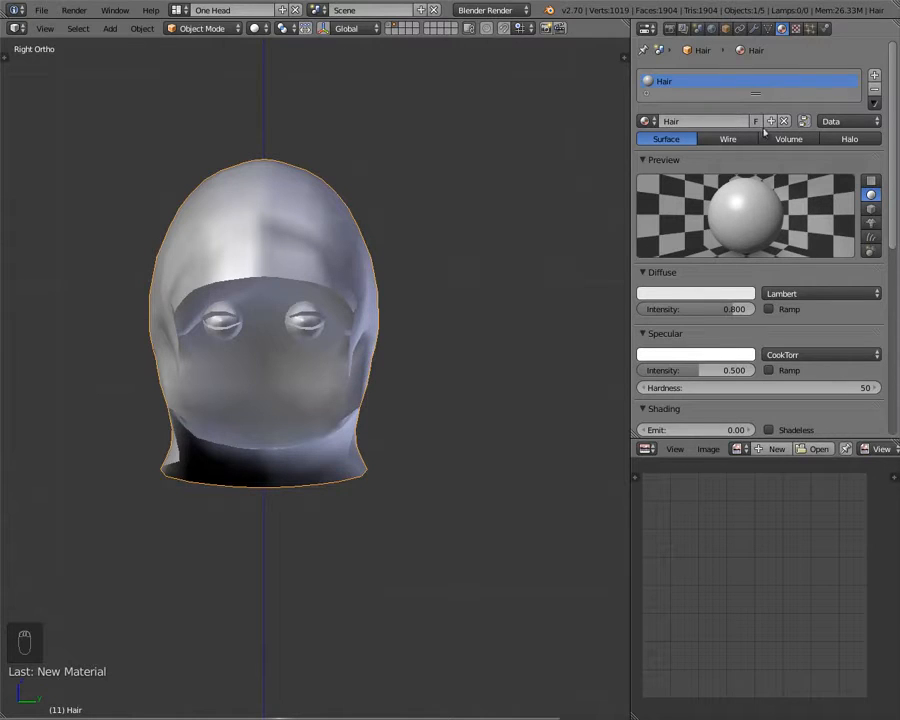
pyautogui.scroll(-8, 297, 304)
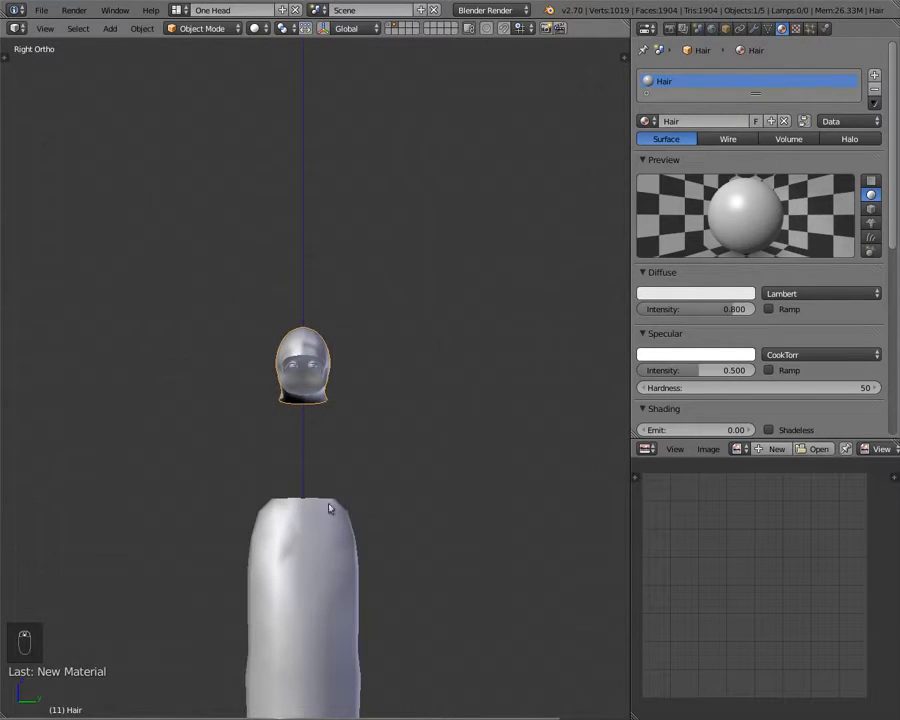
pyautogui.press('1')
pyautogui.keyDown('shift'); pyautogui.moveTo(306, 446); pyautogui.dragTo(349, 273, button='middle'); pyautogui.keyUp('shift')
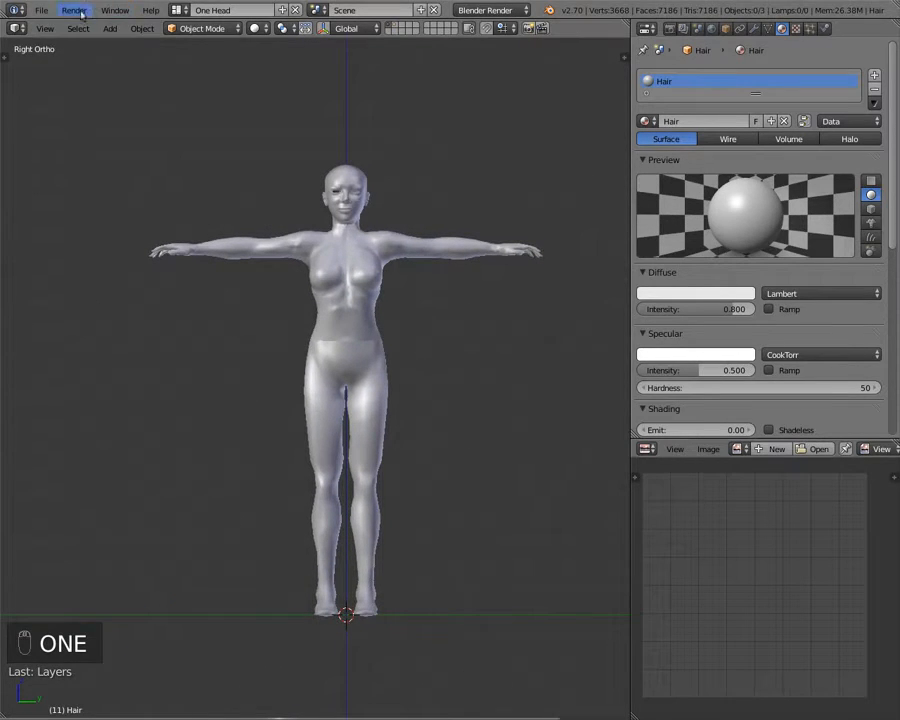
pyautogui.click(41, 10)
pyautogui.press('Escape')
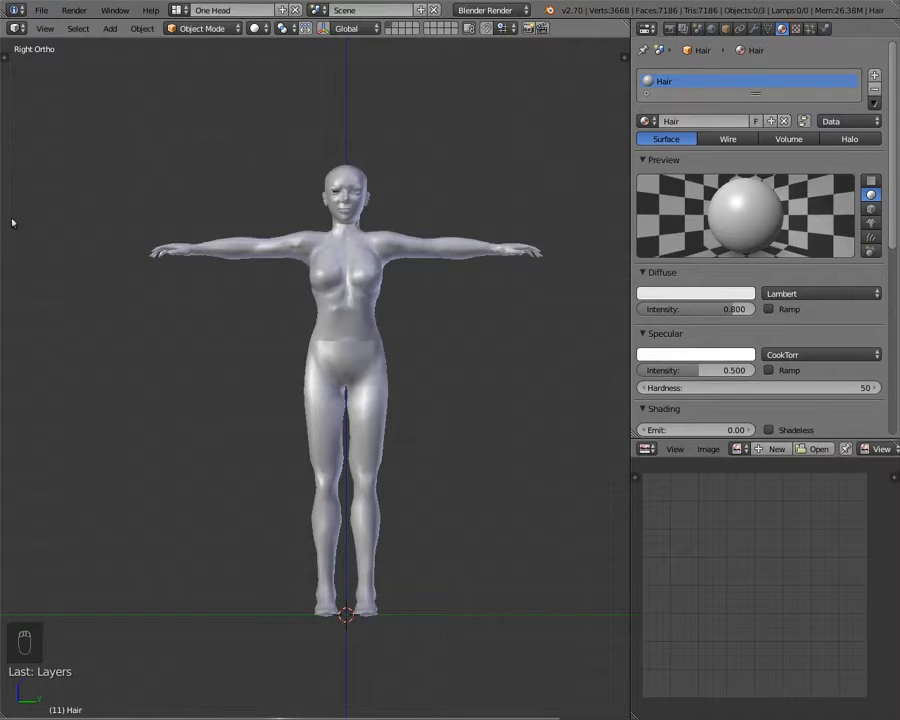
# - Switch to MyPaint and draw a horizontal divider line across the canvas below the BLENDER bracket of section 1
pyautogui.click(20, 685)
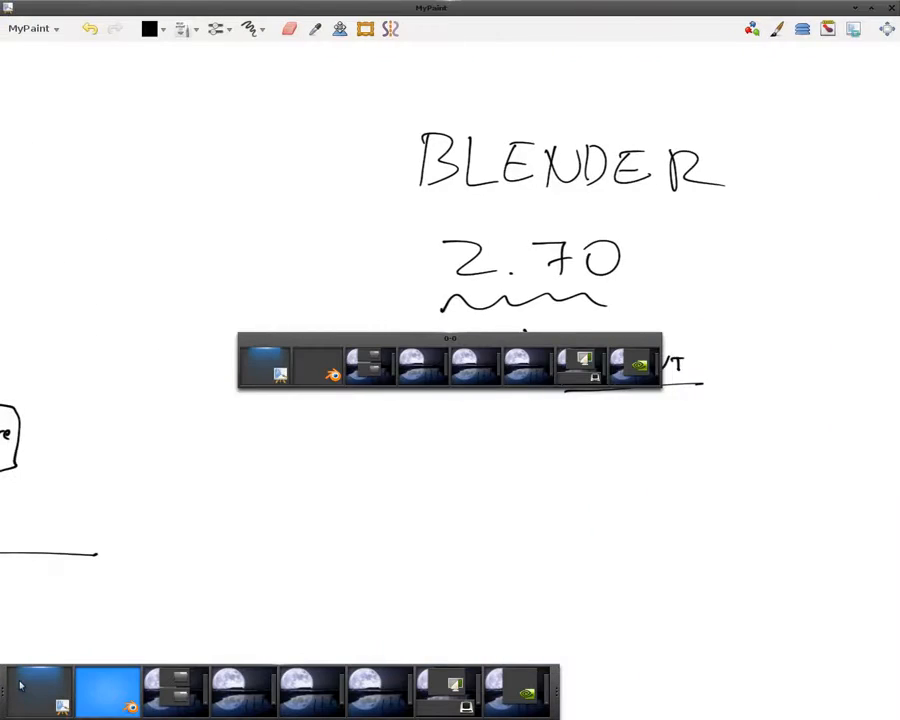
pyautogui.moveTo(212, 338); pyautogui.dragTo(798, 197, button='middle')
pyautogui.moveTo(467, 210); pyautogui.dragTo(612, 103, button='middle')
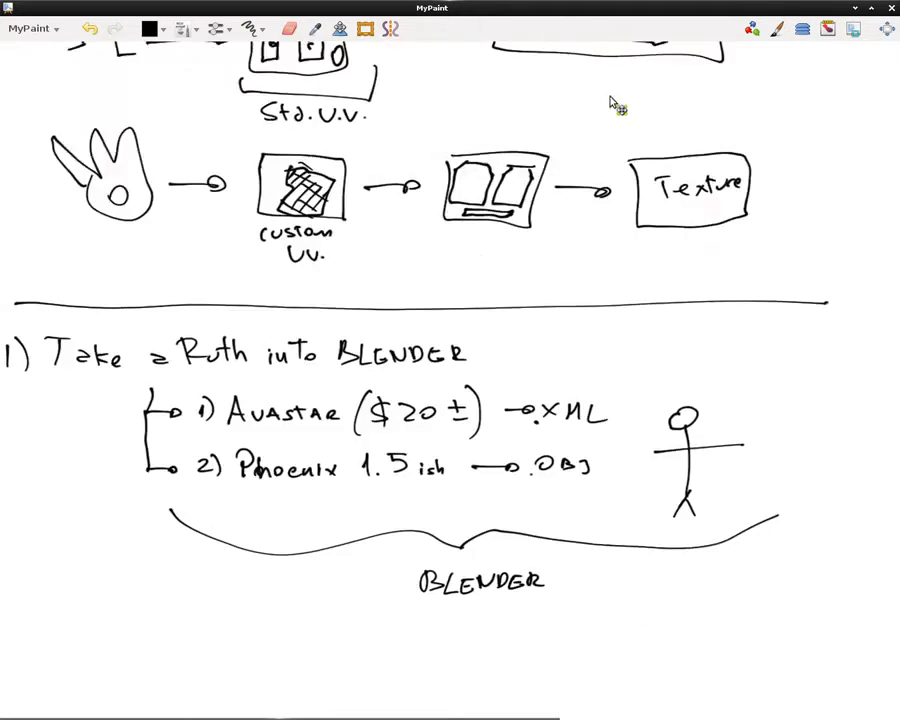
pyautogui.moveTo(382, 372); pyautogui.dragTo(413, 152, button='middle')
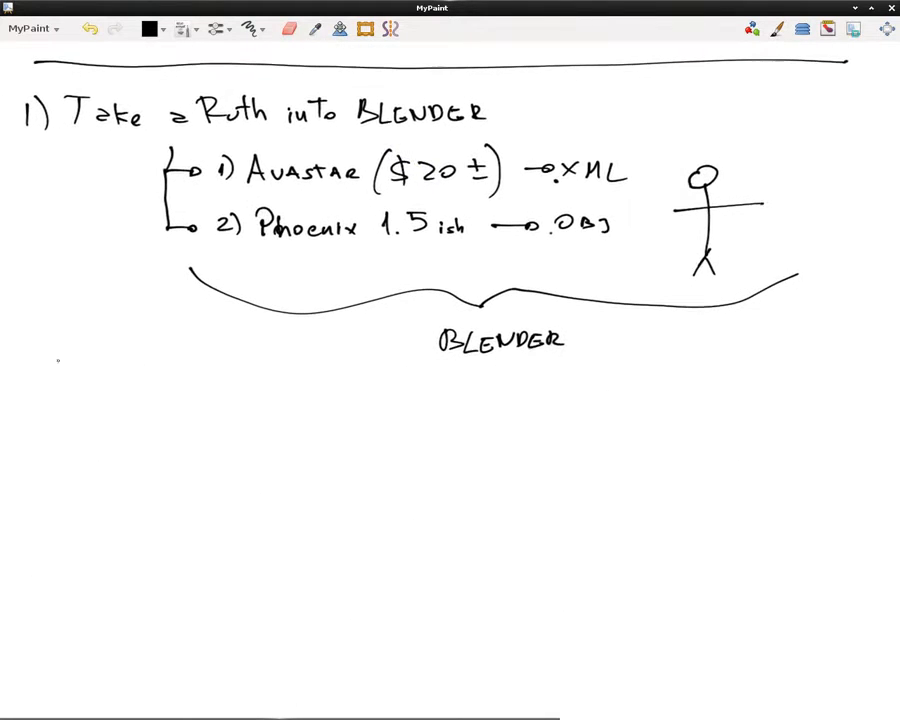
pyautogui.moveTo(17, 404)
pyautogui.mouseDown()
pyautogui.moveTo(239, 394)
pyautogui.moveTo(897, 419)
pyautogui.mouseUp()
# - Handwrite the heading "2) HAVE A GRAPHIC!" beneath the new divider line
pyautogui.moveTo(29, 441)
pyautogui.mouseDown()
pyautogui.moveTo(55, 470)
pyautogui.moveTo(89, 470)
pyautogui.mouseUp()
pyautogui.moveTo(89, 455)
pyautogui.mouseDown()
pyautogui.moveTo(101, 455)
pyautogui.moveTo(103, 470)
pyautogui.moveTo(127, 469)
pyautogui.moveTo(153, 440)
pyautogui.moveTo(171, 465)
pyautogui.moveTo(322, 456)
pyautogui.moveTo(382, 468)
pyautogui.mouseUp()
pyautogui.click(356, 453)
pyautogui.click(356, 461)
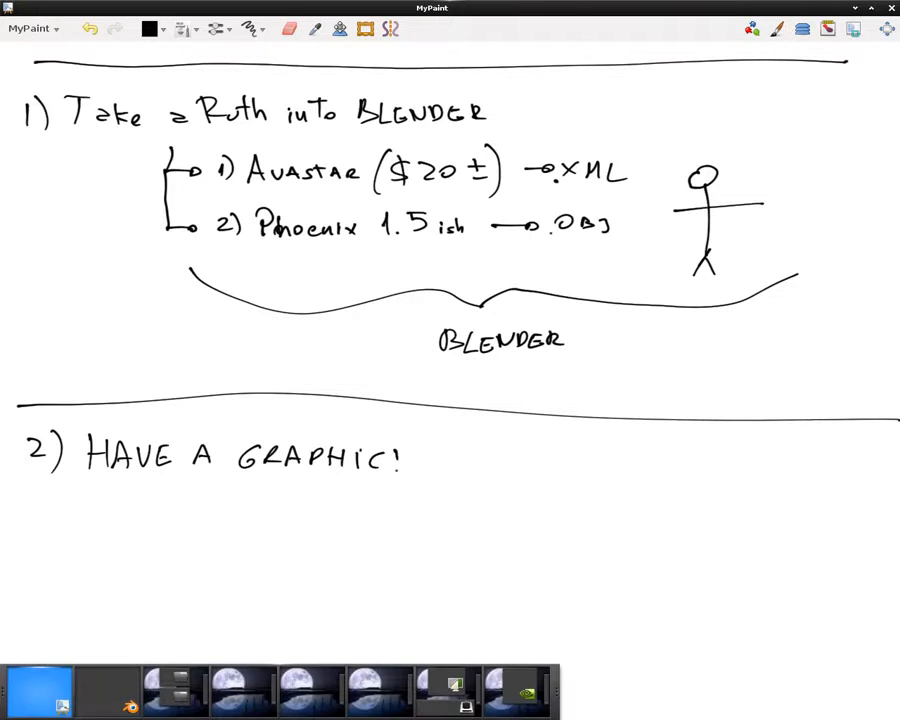
# - Switch to the file manager desktop and open SuperSnake.png from the Tatoo Lesson folder to view the tattoo graphic
pyautogui.click(171, 699)
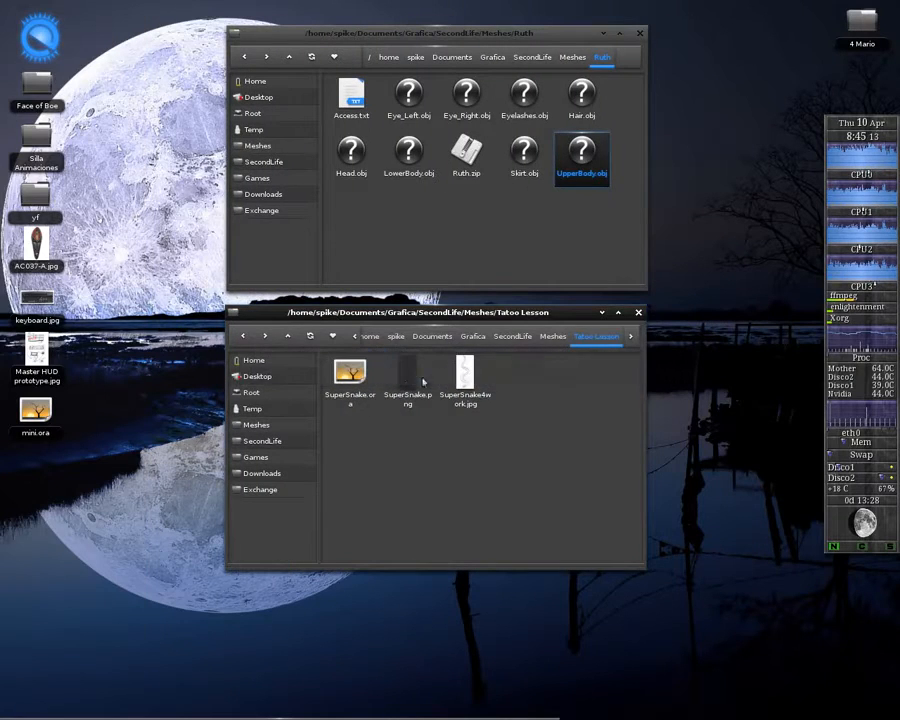
pyautogui.doubleClick(407, 368)
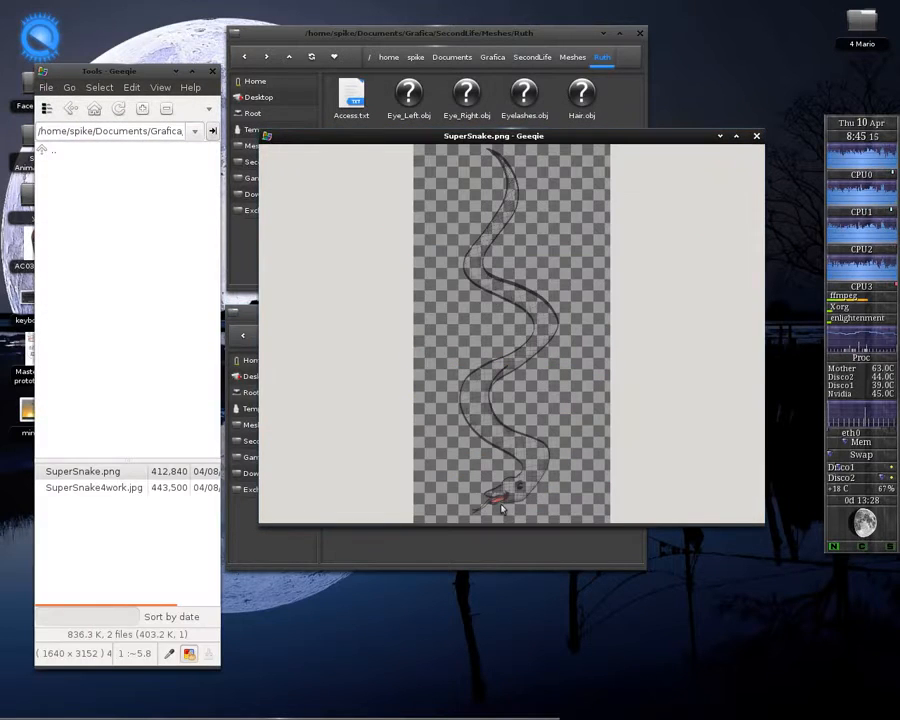
pyautogui.moveTo(3, 716)
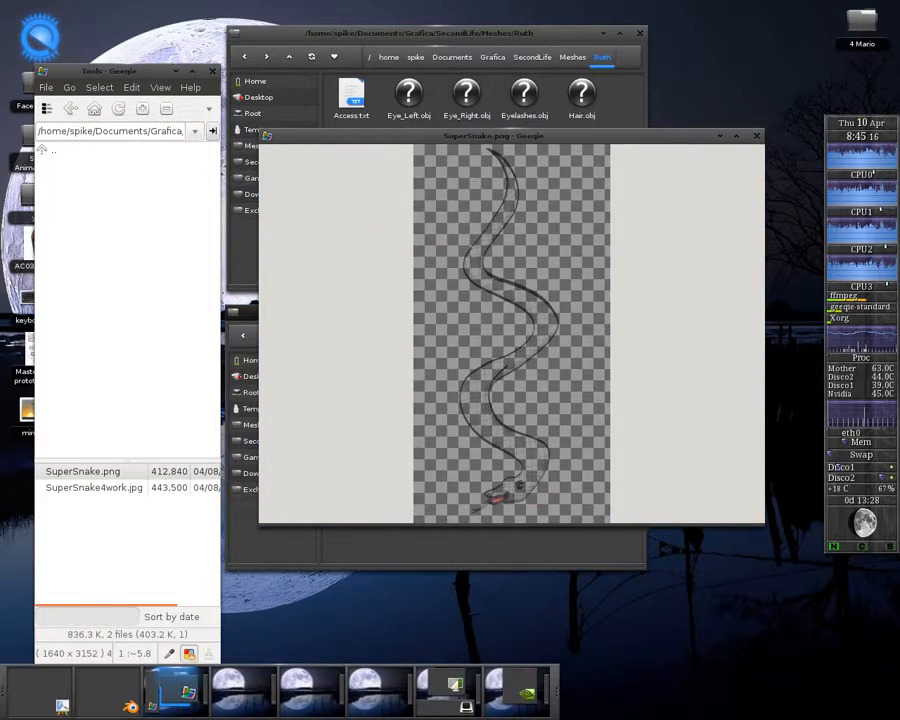
# - Return to MyPaint, draw a check mark after heading 2, and draw a horizontal divider line beneath it
pyautogui.click(35, 690)
pyautogui.moveTo(453, 448)
pyautogui.mouseDown()
pyautogui.moveTo(458, 465)
pyautogui.moveTo(506, 430)
pyautogui.mouseUp()
pyautogui.moveTo(23, 511)
pyautogui.mouseDown()
pyautogui.moveTo(217, 518)
pyautogui.moveTo(870, 504)
pyautogui.mouseUp()
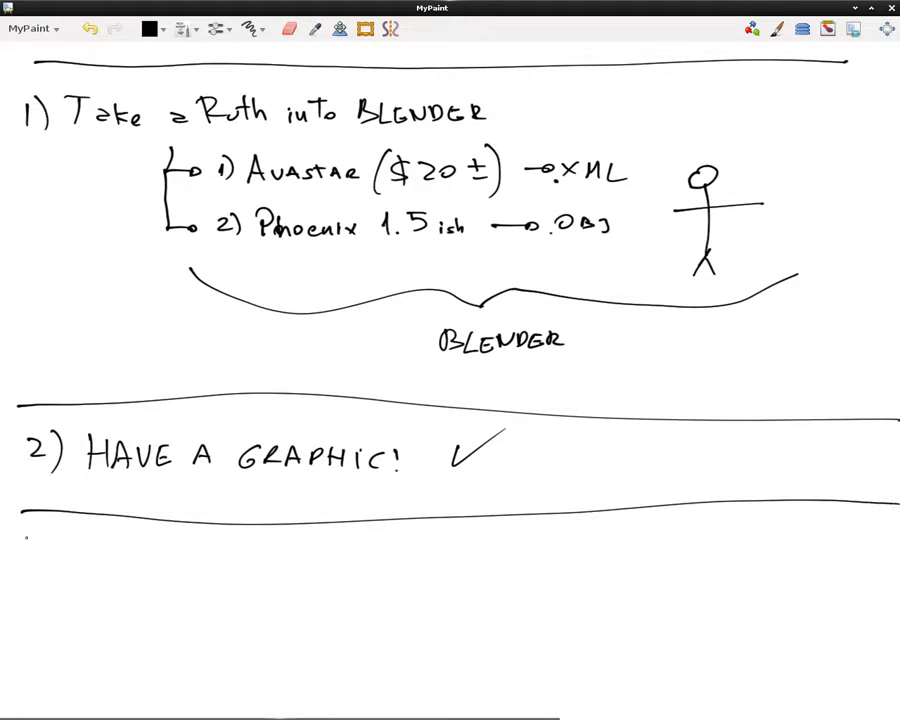
# - Handwrite "3) Load the tattoo into BLENDER and create" beneath the new divider line
pyautogui.moveTo(26, 537)
pyautogui.mouseDown()
pyautogui.moveTo(27, 563)
pyautogui.moveTo(57, 567)
pyautogui.moveTo(101, 571)
pyautogui.moveTo(116, 557)
pyautogui.moveTo(138, 571)
pyautogui.moveTo(155, 545)
pyautogui.moveTo(197, 576)
pyautogui.moveTo(293, 577)
pyautogui.moveTo(299, 566)
pyautogui.mouseUp()
pyautogui.moveTo(316, 565); pyautogui.dragTo(314, 577)
pyautogui.moveTo(329, 555)
pyautogui.mouseDown()
pyautogui.moveTo(329, 577)
pyautogui.moveTo(340, 566)
pyautogui.mouseUp()
pyautogui.moveTo(366, 565)
pyautogui.mouseDown()
pyautogui.moveTo(457, 573)
pyautogui.moveTo(524, 550)
pyautogui.moveTo(518, 568)
pyautogui.mouseUp()
pyautogui.moveTo(537, 551)
pyautogui.mouseDown()
pyautogui.moveTo(537, 561)
pyautogui.moveTo(600, 552)
pyautogui.moveTo(605, 568)
pyautogui.moveTo(633, 565)
pyautogui.moveTo(645, 551)
pyautogui.moveTo(656, 561)
pyautogui.moveTo(722, 562)
pyautogui.moveTo(744, 545)
pyautogui.moveTo(760, 555)
pyautogui.moveTo(836, 545)
pyautogui.mouseUp()
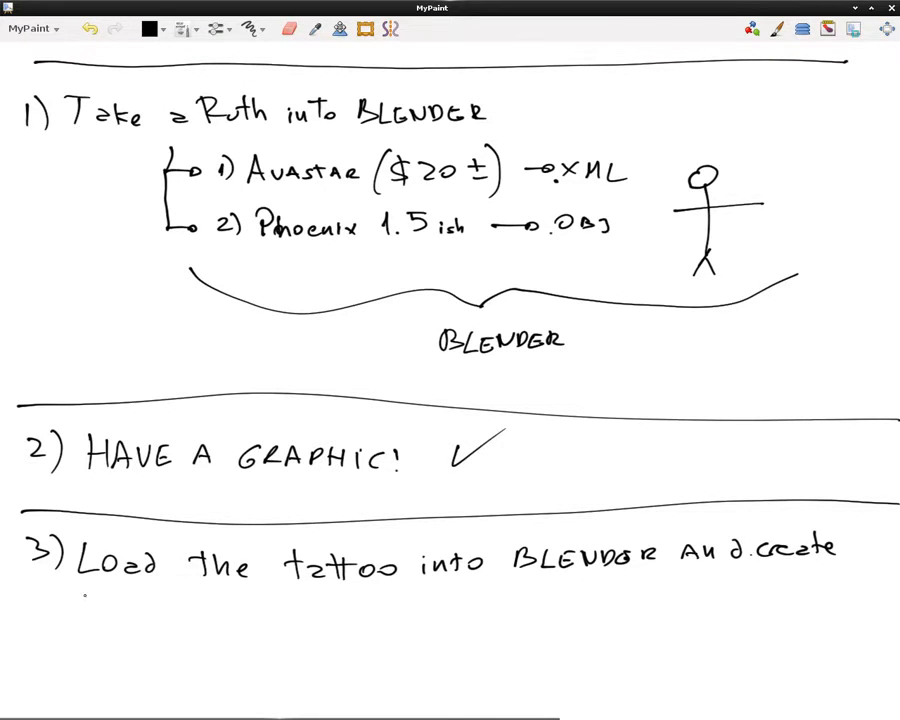
# - Continue heading 3 on a second line with "a CUSTOM U.V. MAP", erasing the misdrawn strokes after the "a"
pyautogui.moveTo(84, 594); pyautogui.dragTo(130, 606)
pyautogui.moveTo(138, 600)
pyautogui.mouseDown()
pyautogui.moveTo(147, 597)
pyautogui.moveTo(147, 613)
pyautogui.moveTo(161, 603)
pyautogui.moveTo(122, 610)
pyautogui.mouseUp()
pyautogui.press('e')
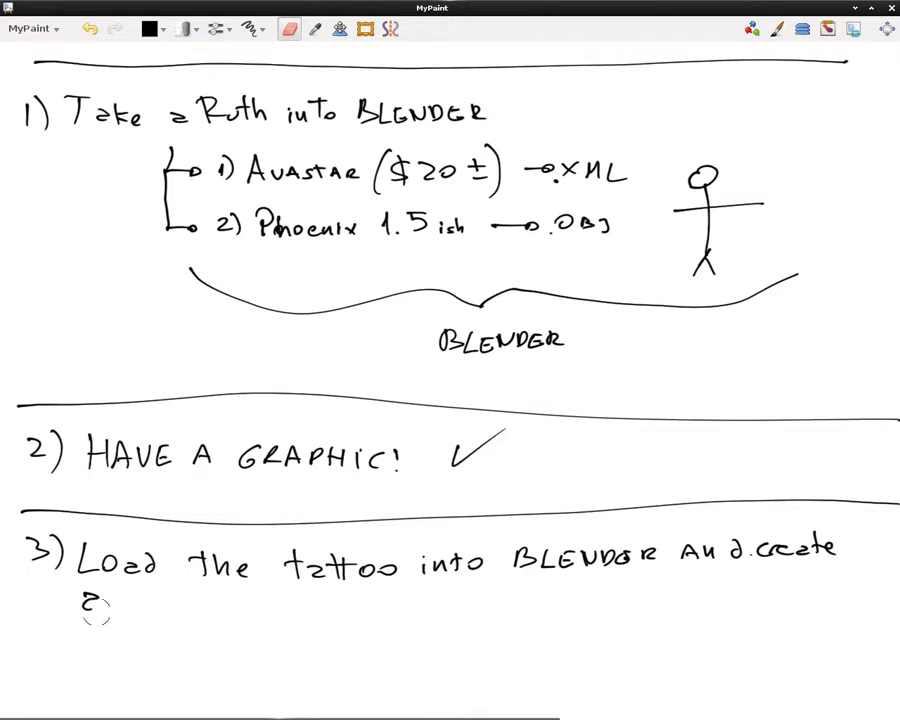
pyautogui.press('e')
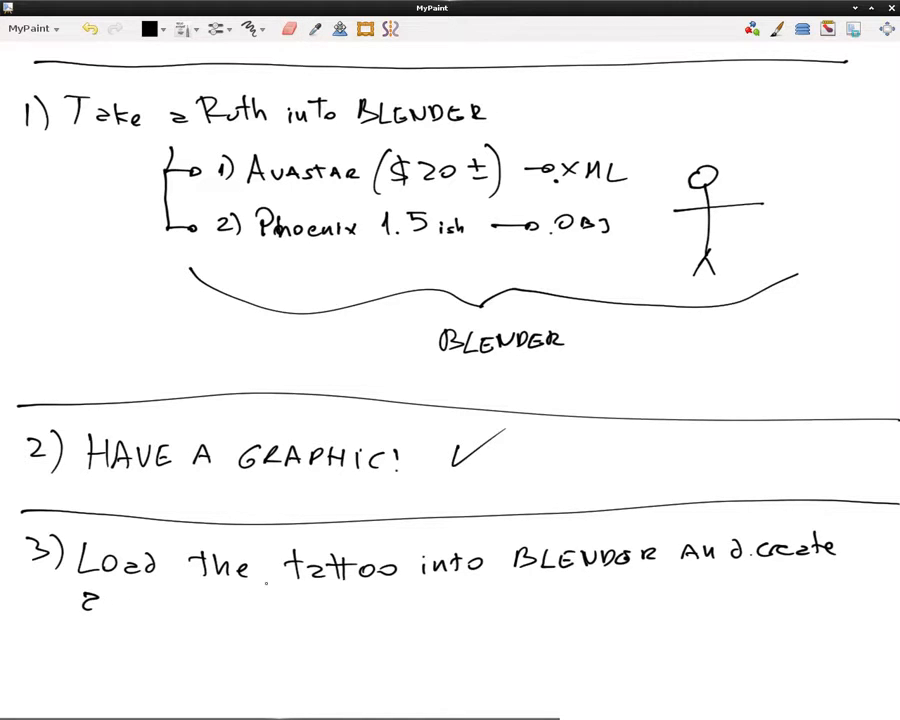
pyautogui.moveTo(243, 549)
pyautogui.mouseDown(button='middle')
pyautogui.moveTo(244, 296)
pyautogui.moveTo(225, 232)
pyautogui.mouseUp(button='middle')
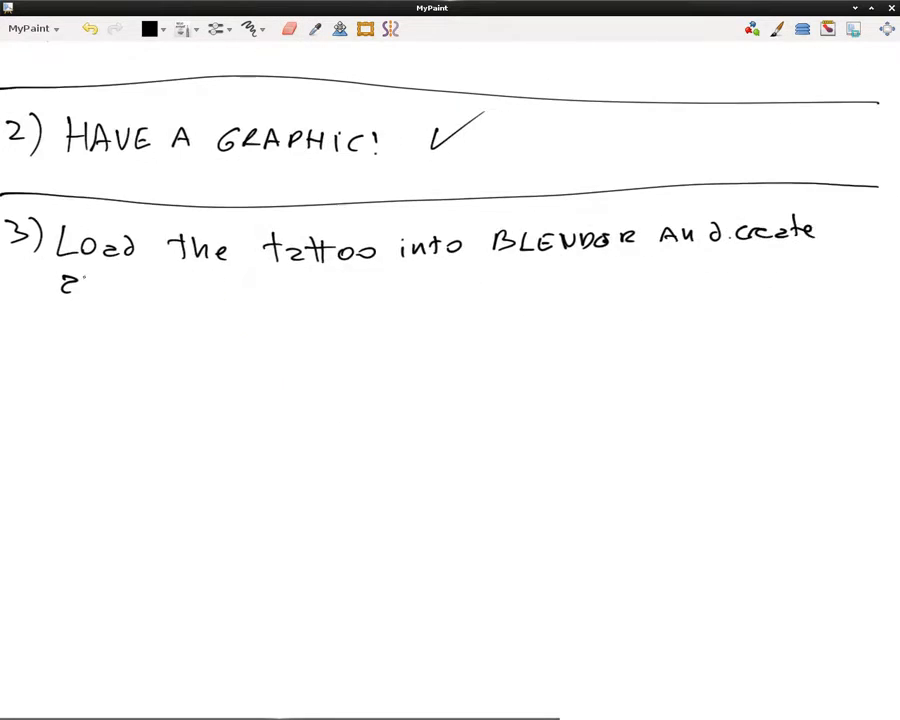
pyautogui.moveTo(132, 286); pyautogui.dragTo(375, 285)
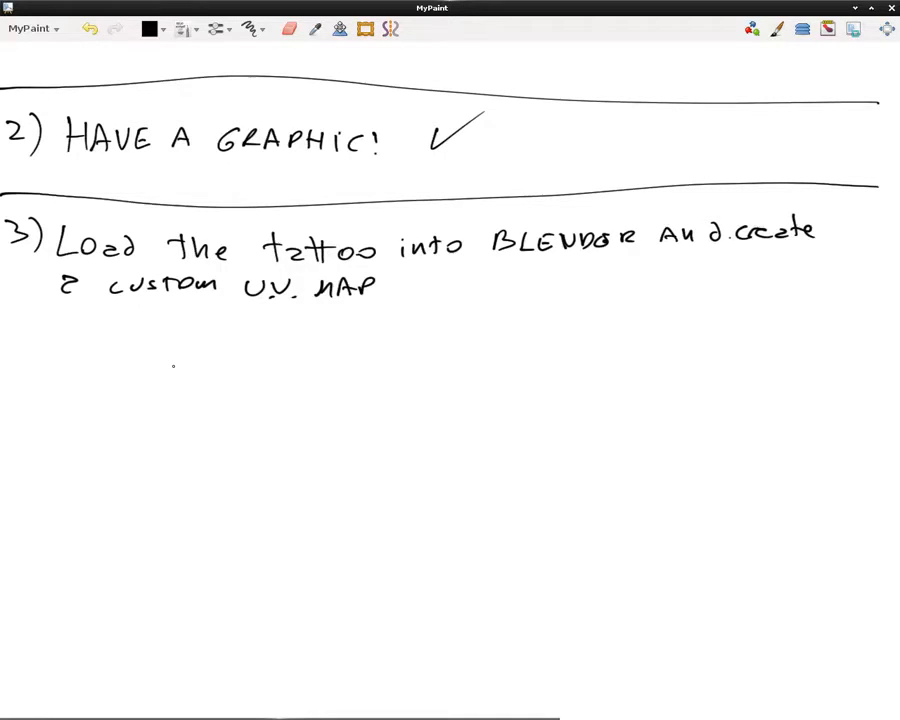
# - Switch to Blender and examine the avatar's body from the front and the back
pyautogui.moveTo(43, 695)
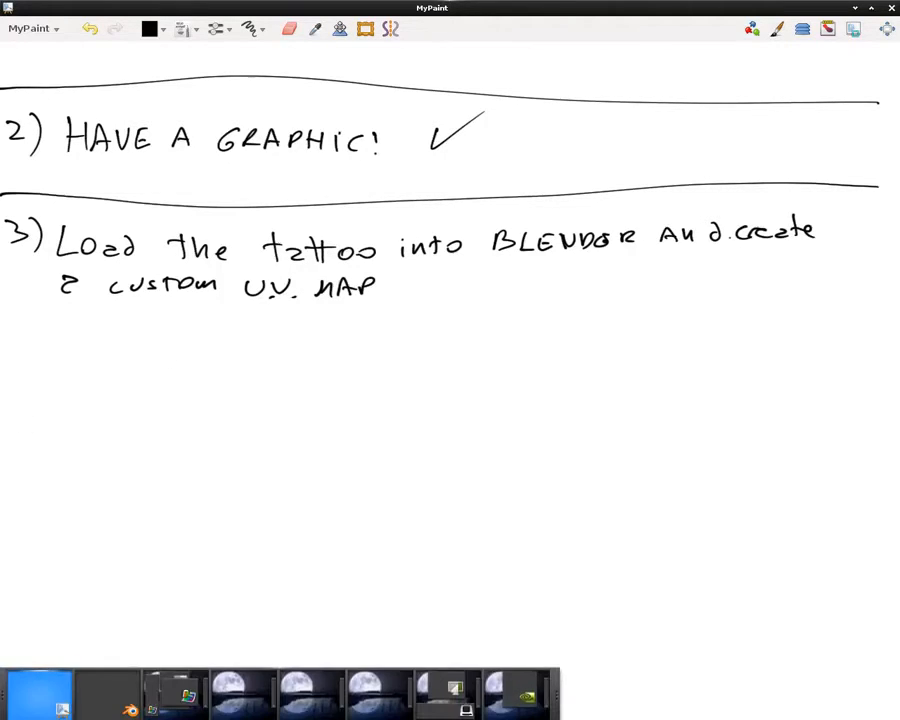
pyautogui.click(132, 692)
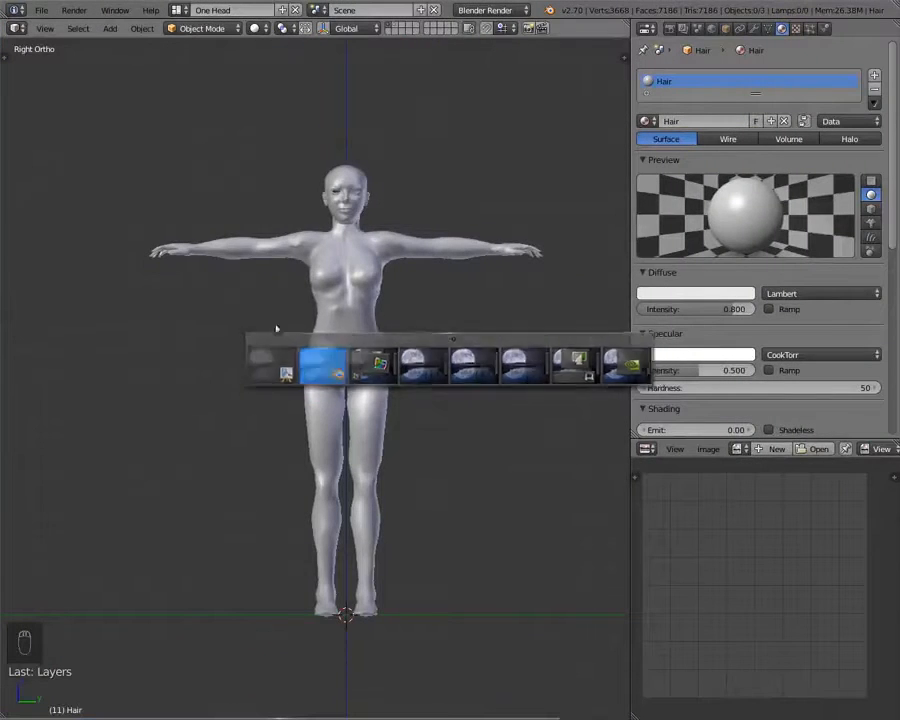
pyautogui.scroll(5, 322, 332)
pyautogui.scroll(-4, 322, 332)
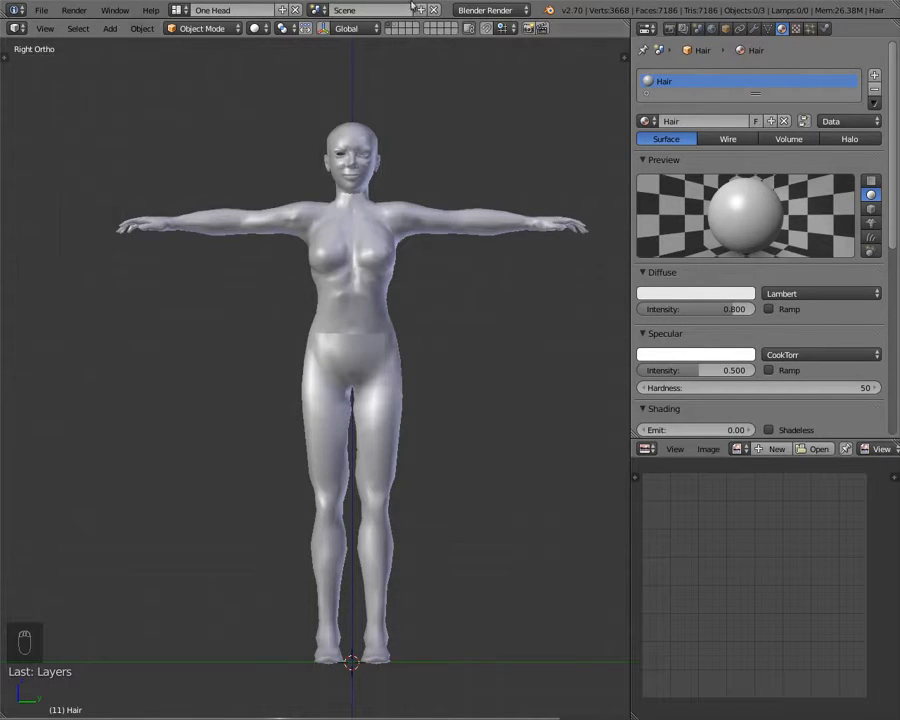
pyautogui.moveTo(385, 295); pyautogui.dragTo(330, 343, button='middle')
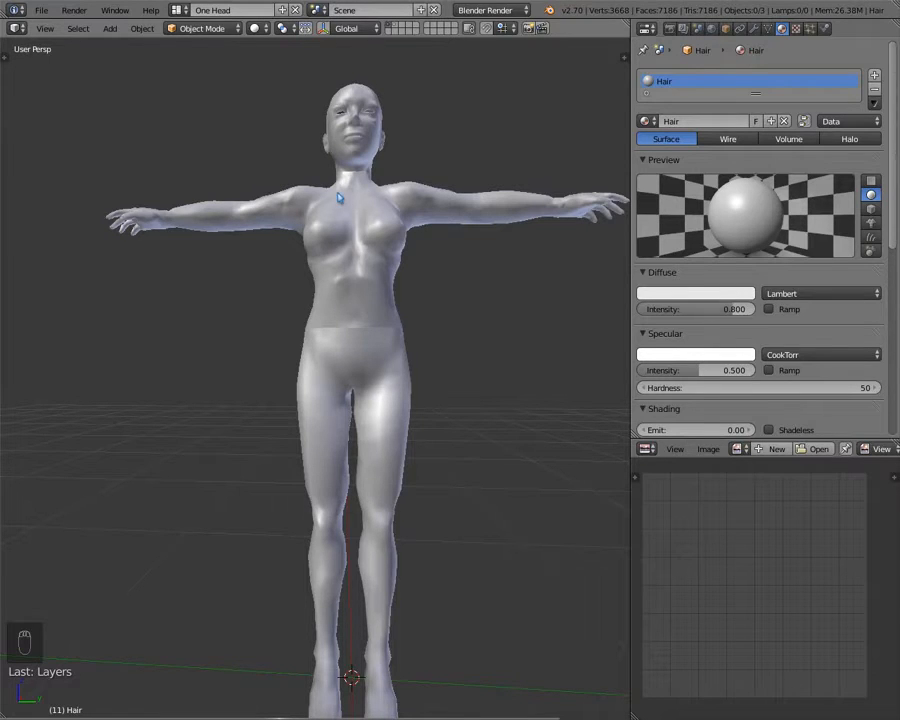
pyautogui.moveTo(343, 195); pyautogui.dragTo(394, 243, button='middle')
pyautogui.moveTo(336, 207); pyautogui.dragTo(146, 205, button='middle')
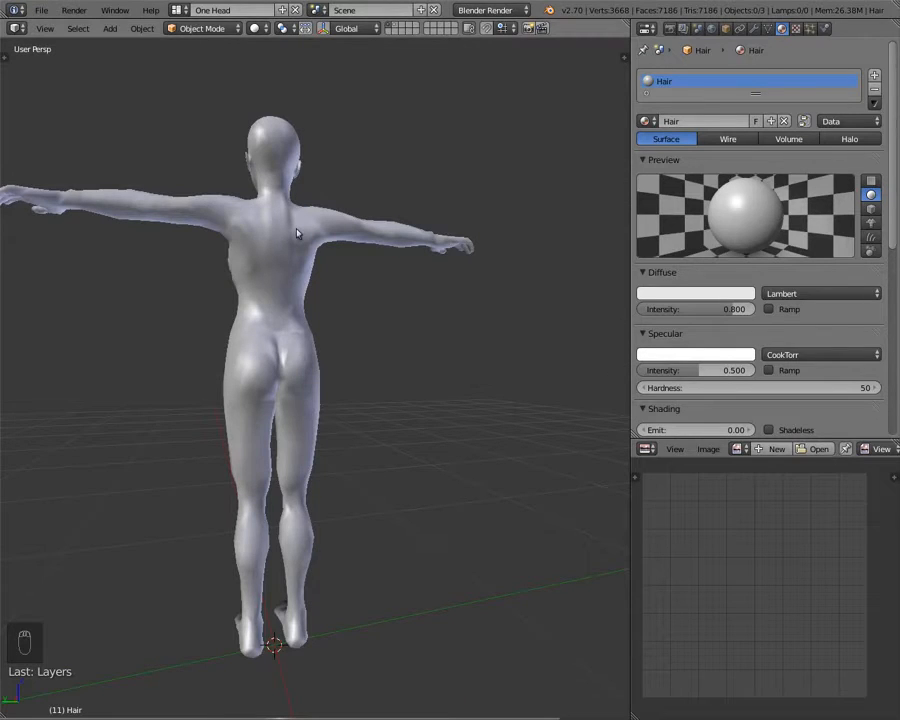
pyautogui.moveTo(297, 235); pyautogui.dragTo(541, 234, button='middle')
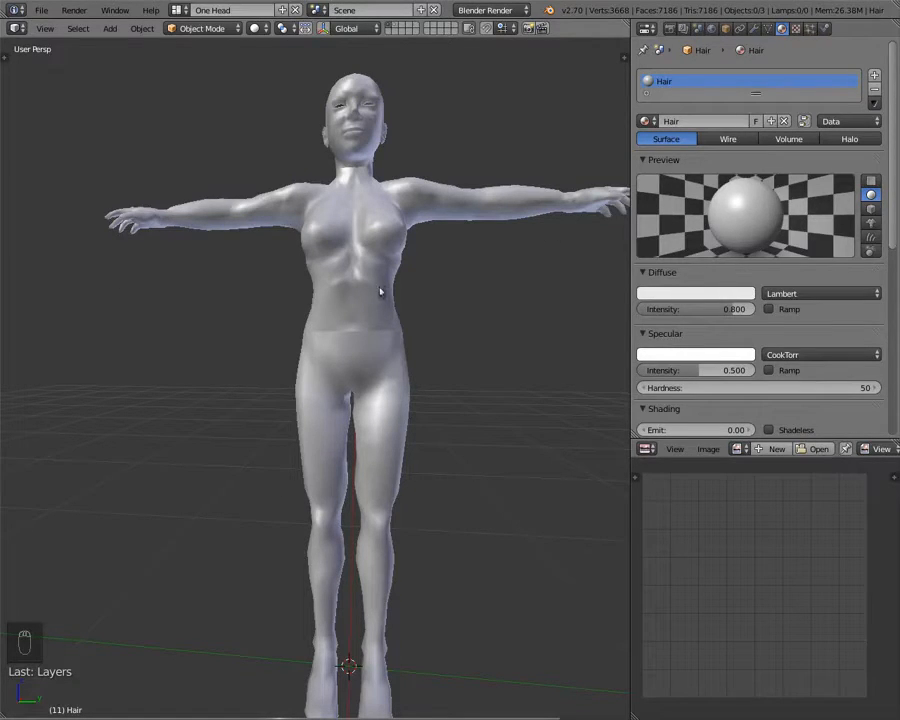
# - Select the lower and upper body meshes and inspect the UV layout of each in Edit Mode
pyautogui.rightClick(368, 362)
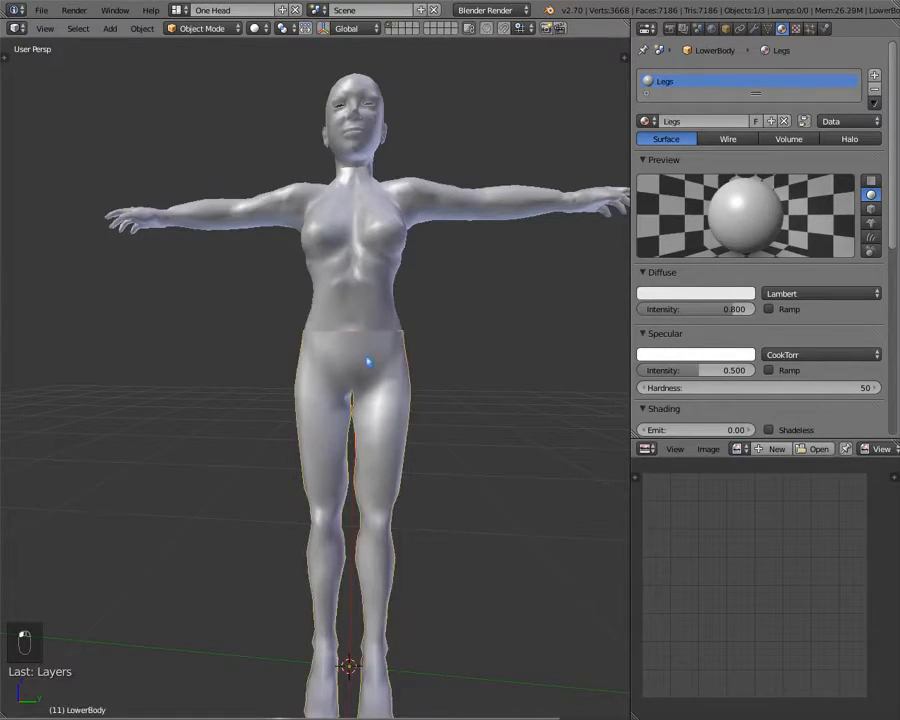
pyautogui.keyDown('shift'); pyautogui.rightClick(338, 262); pyautogui.keyUp('shift')
pyautogui.moveTo(345, 320); pyautogui.dragTo(302, 344, button='middle')
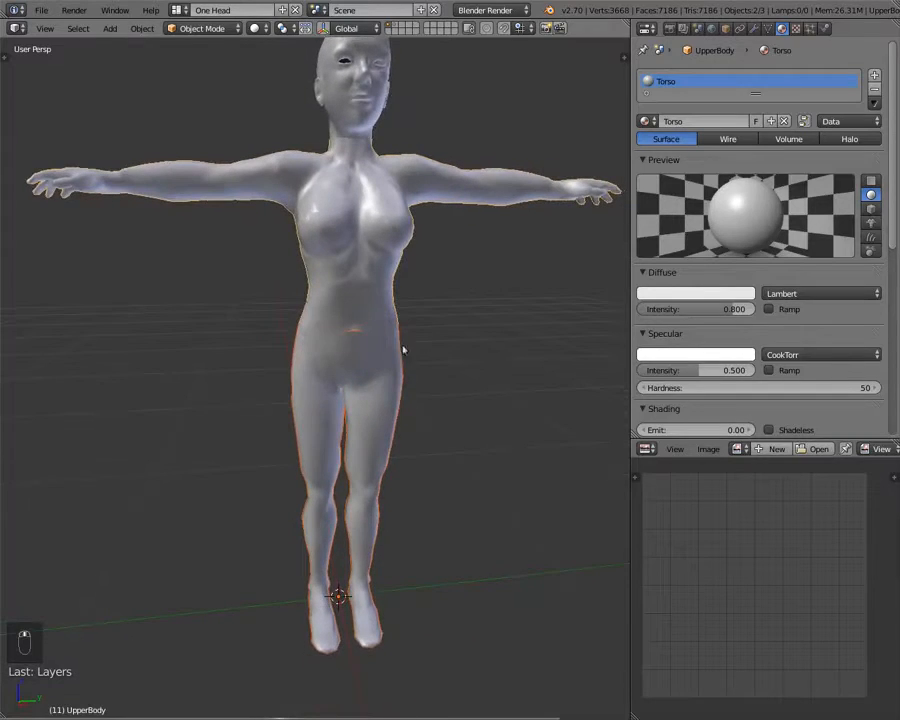
pyautogui.rightClick(360, 312)
pyautogui.press('Tab')
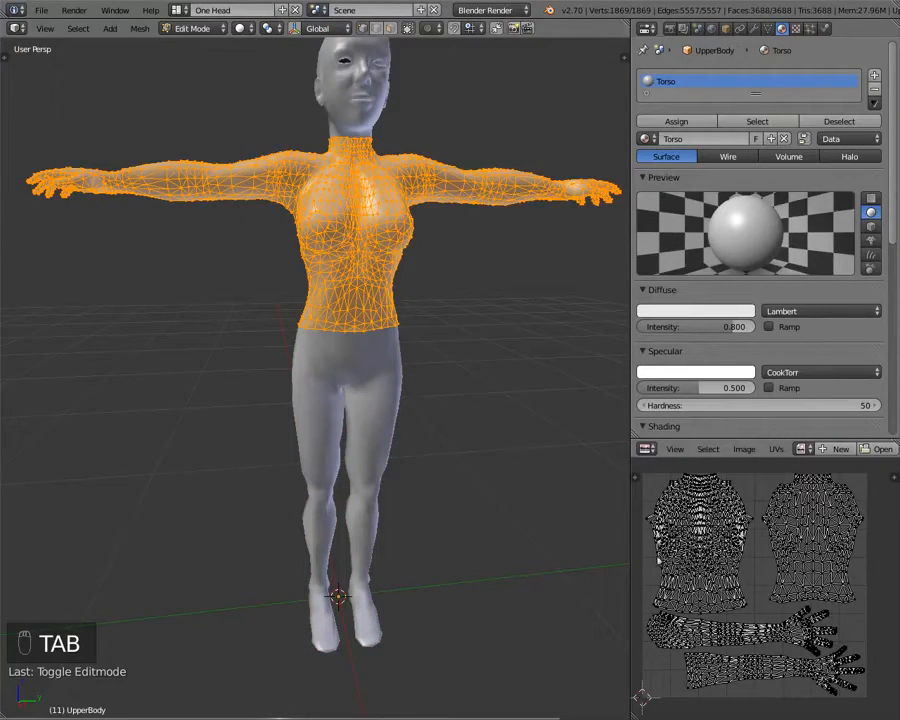
pyautogui.press('Tab')
pyautogui.rightClick(362, 372)
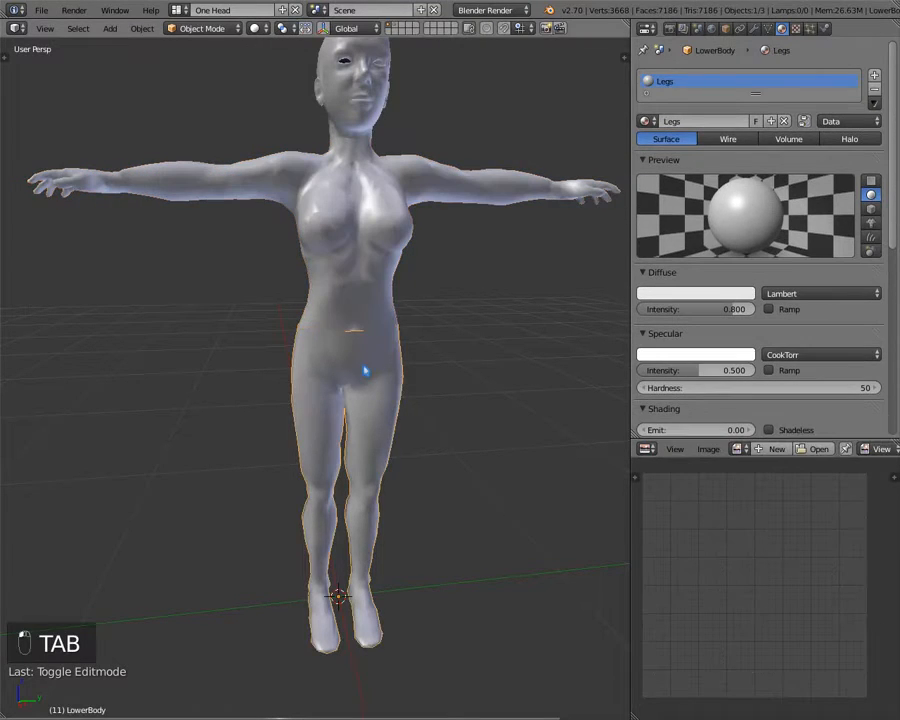
pyautogui.press('Tab')
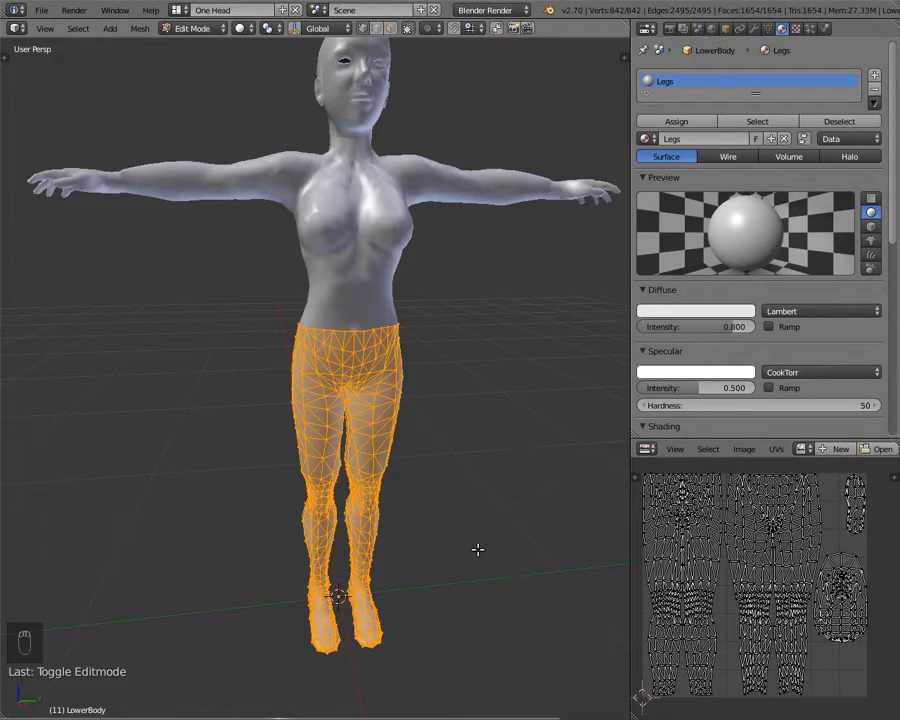
# - Join the lower body mesh into the upper body mesh, with the upper body as the active object
pyautogui.press('Tab')
pyautogui.keyDown('shift'); pyautogui.rightClick(355, 294); pyautogui.keyUp('shift')
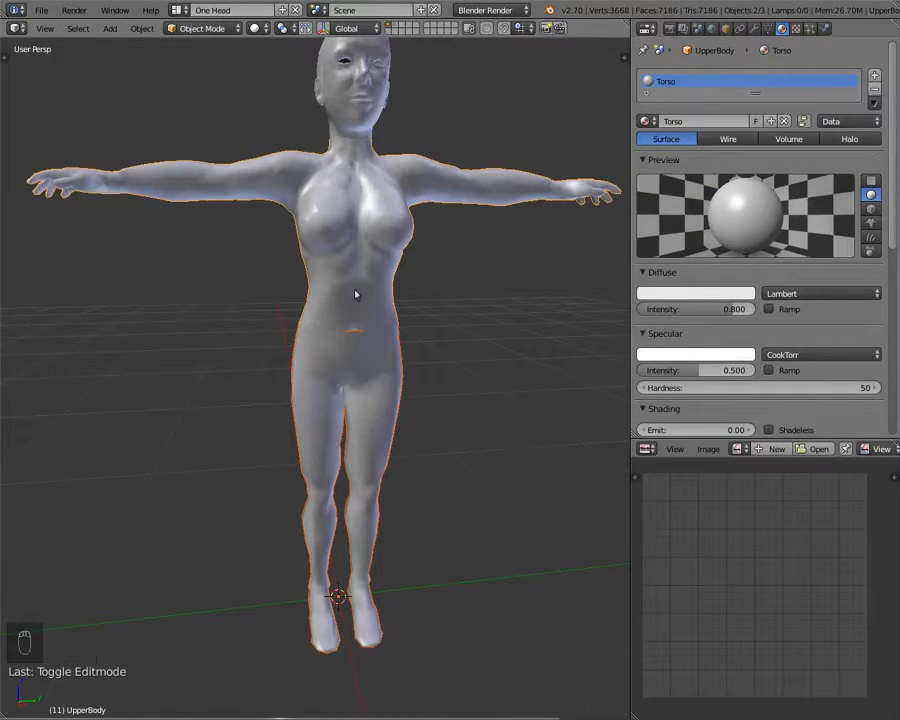
pyautogui.hotkey('ctrl', 'j')
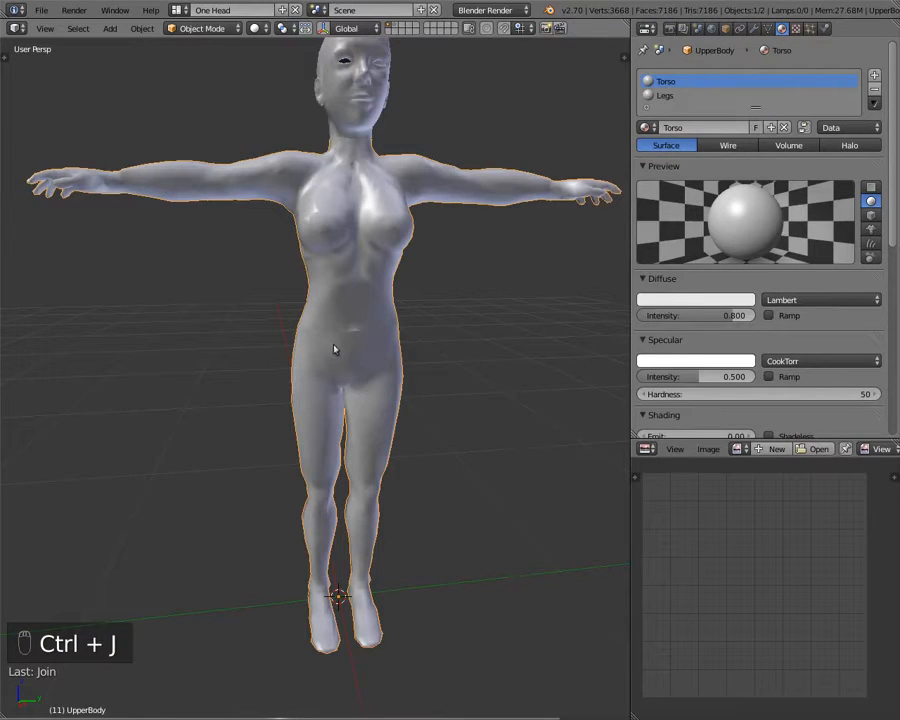
# - Inspect the joined body's overlapping UV layout in a maximized UV editor, and restore the normal layout
pyautogui.press('Tab')
pyautogui.moveTo(321, 328); pyautogui.dragTo(297, 341, button='middle')
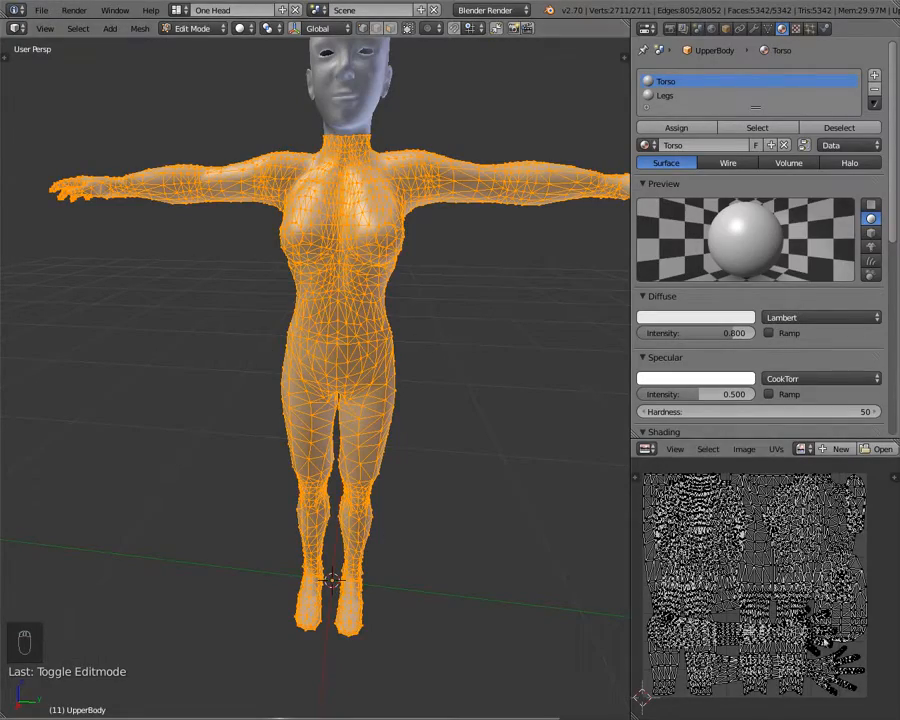
pyautogui.hotkey('shift', 'space')
pyautogui.scroll(5, 438, 315)
pyautogui.scroll(-1, 438, 315)
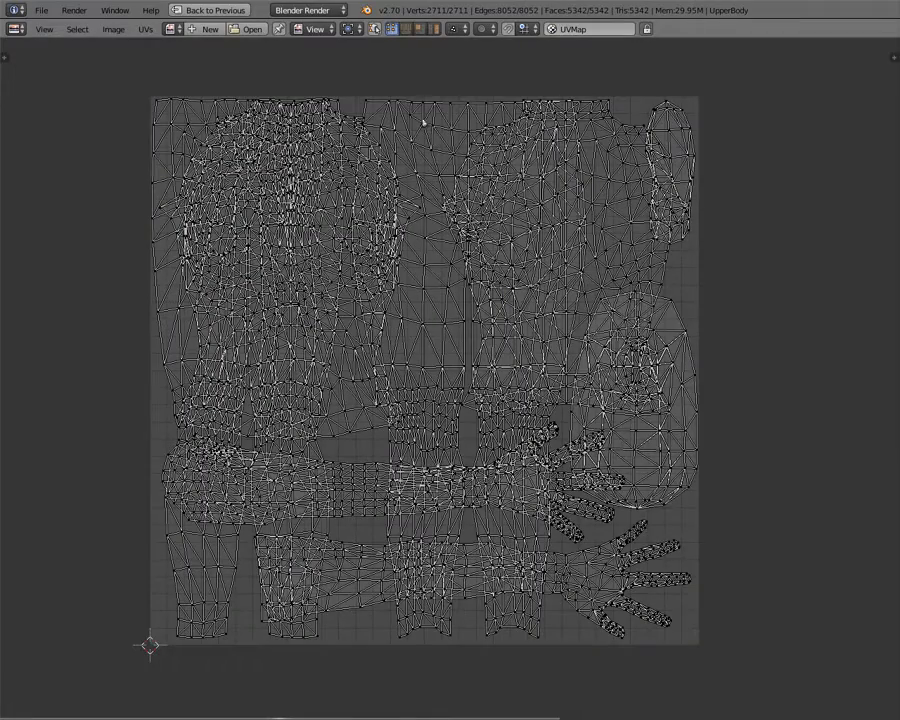
pyautogui.hotkey('ctrl', 'Up')
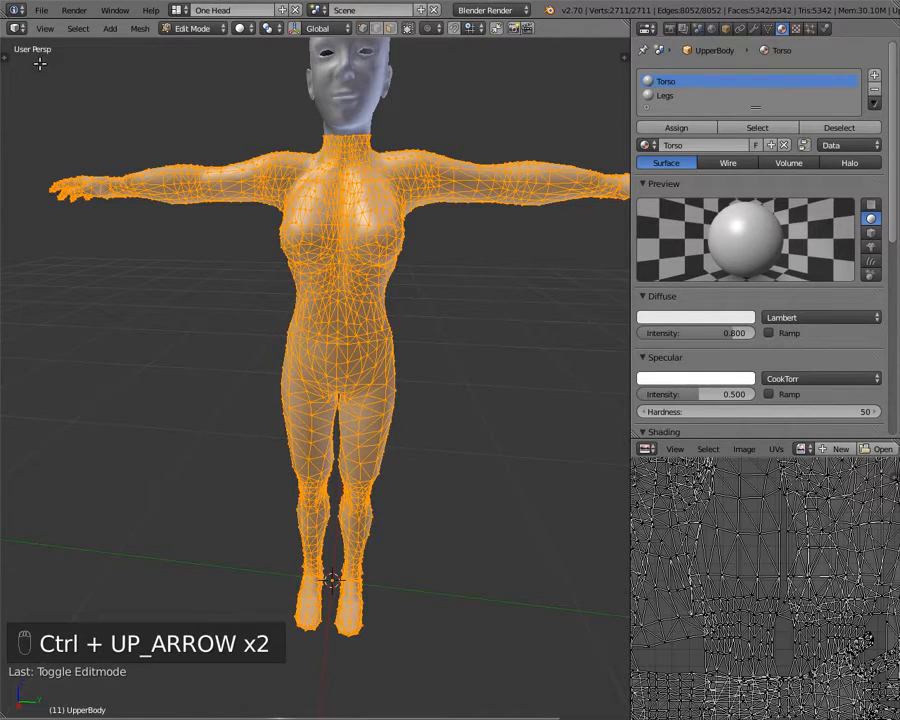
# - Remove doubles across the whole joined body mesh to close the seam at the waist
pyautogui.press('t')
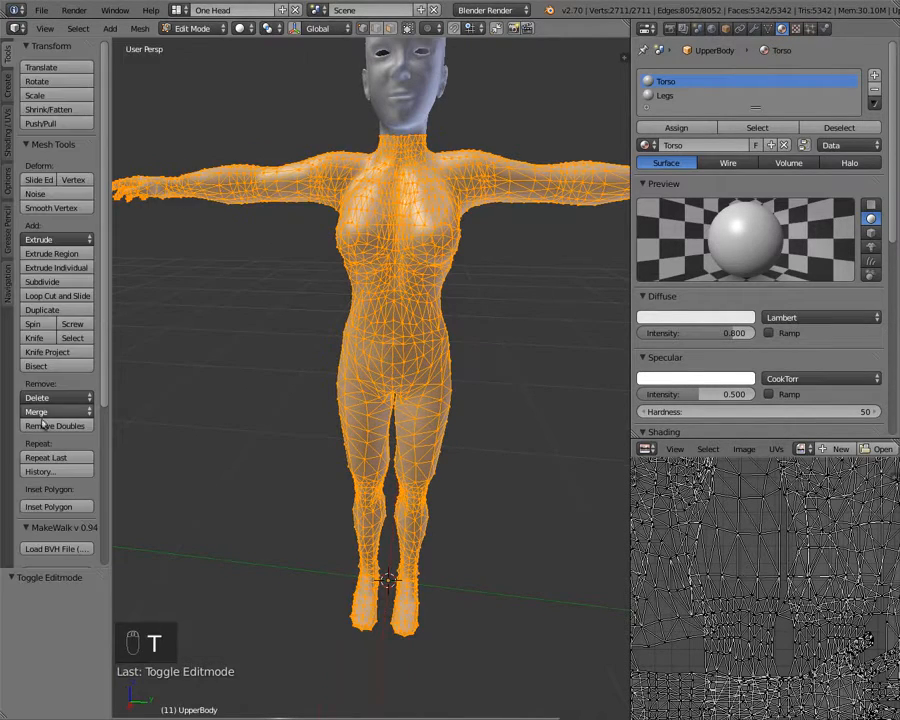
pyautogui.press('Tab')
pyautogui.moveTo(453, 333); pyautogui.dragTo(548, 304, button='middle')
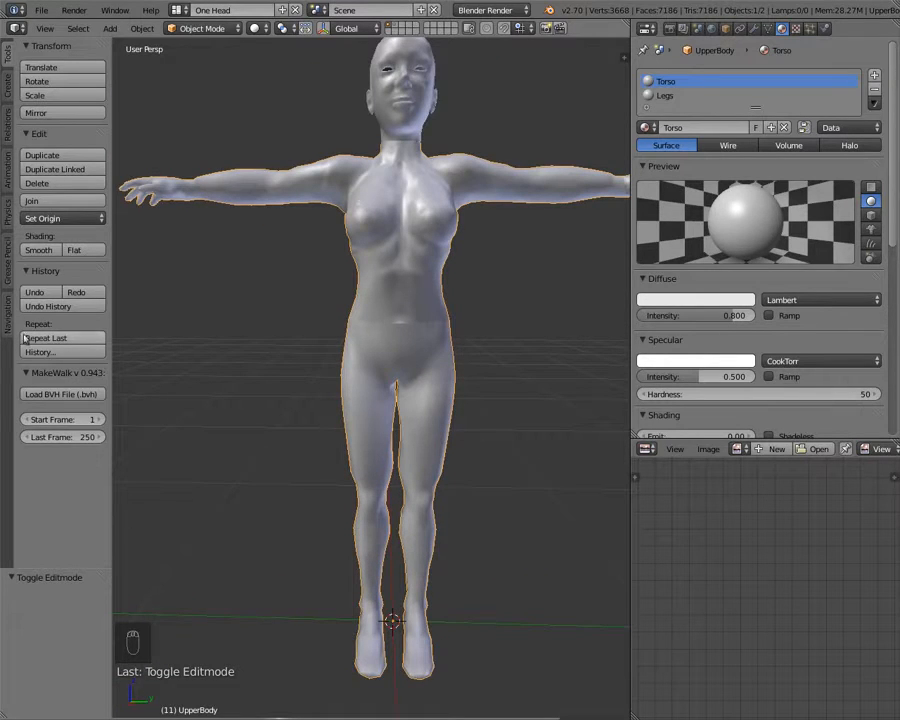
pyautogui.scroll(7, 340, 272)
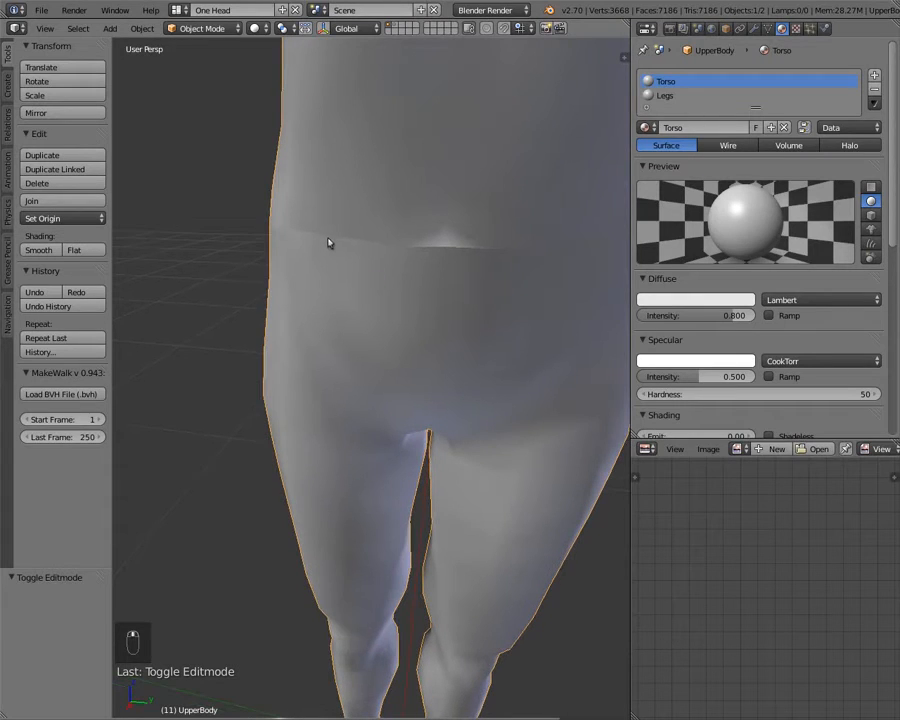
pyautogui.moveTo(488, 265); pyautogui.dragTo(20, 235, button='middle')
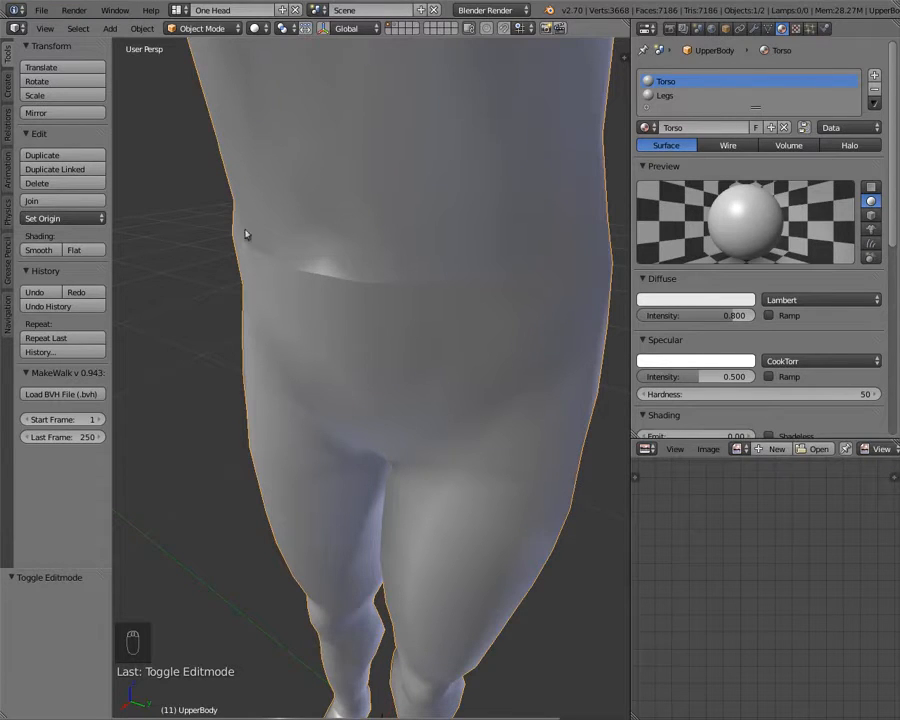
pyautogui.press('Tab')
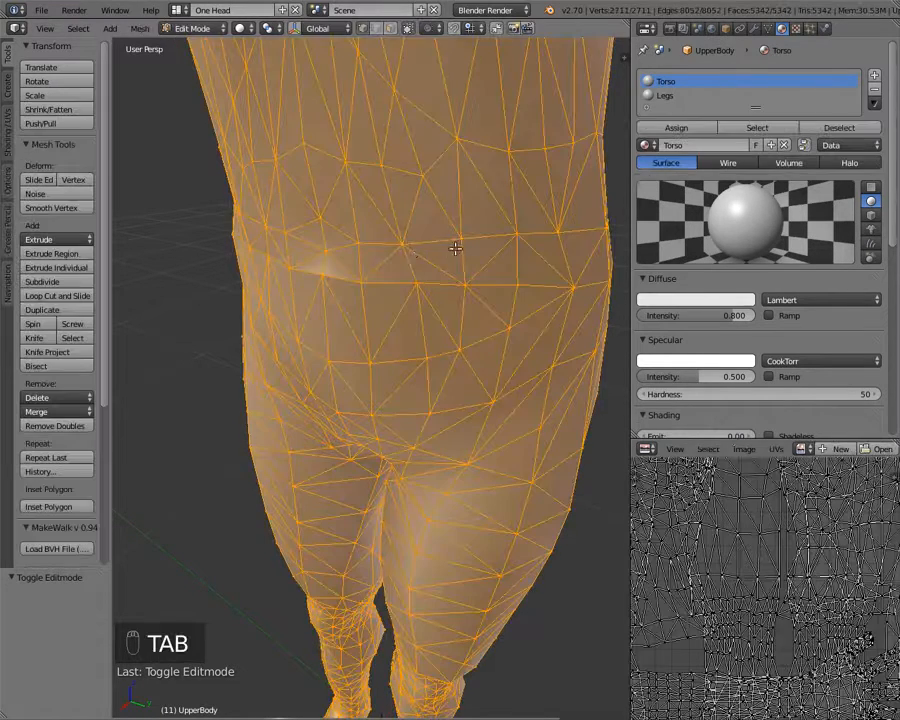
pyautogui.click(43, 424)
# - Examine the waist area and the whole joined body in Object Mode and Edit Mode
pyautogui.press('Tab')
pyautogui.moveTo(361, 271); pyautogui.dragTo(384, 263, button='middle')
pyautogui.scroll(-2, 388, 263)
pyautogui.press('Tab')
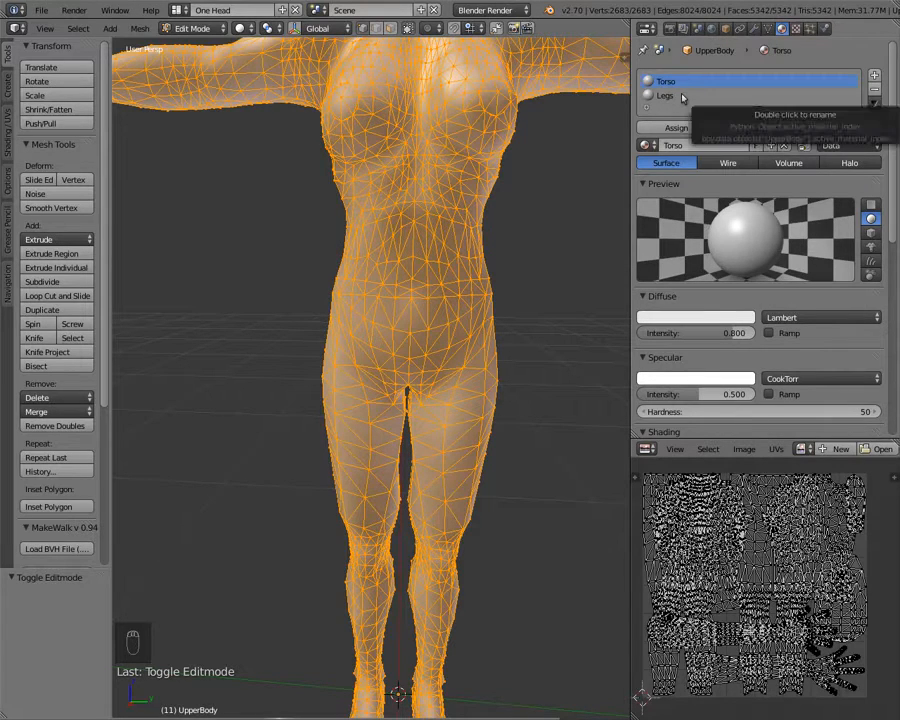
pyautogui.press('Tab')
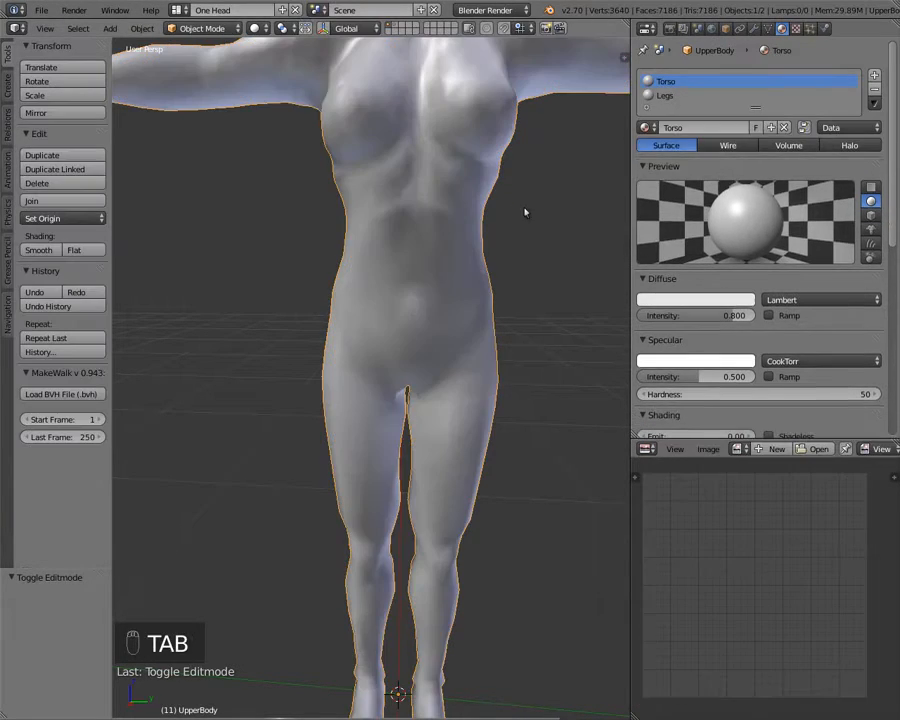
pyautogui.scroll(-3, 538, 154)
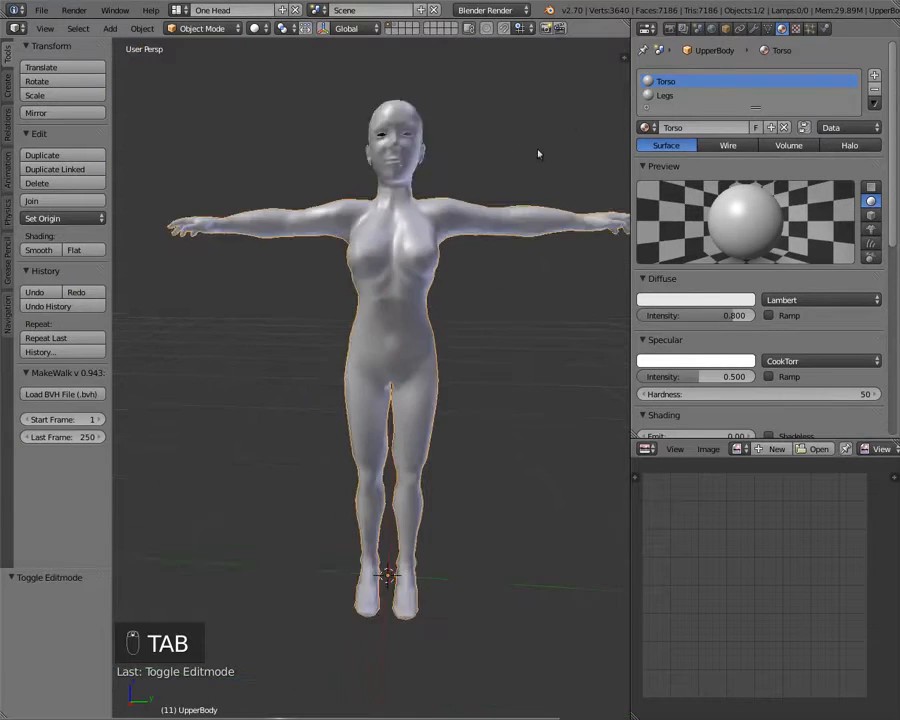
pyautogui.scroll(3, 538, 153)
pyautogui.scroll(-3, 538, 153)
# - Enter Edit Mode on the joined body and deselect all of its vertices
pyautogui.press('Tab')
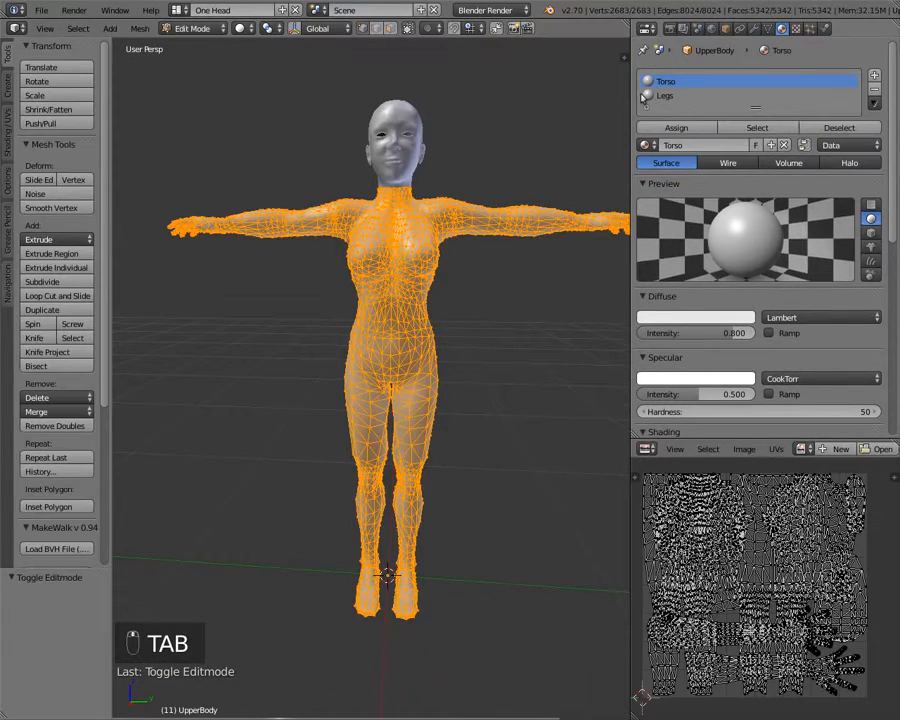
pyautogui.press('a')
pyautogui.press('a')
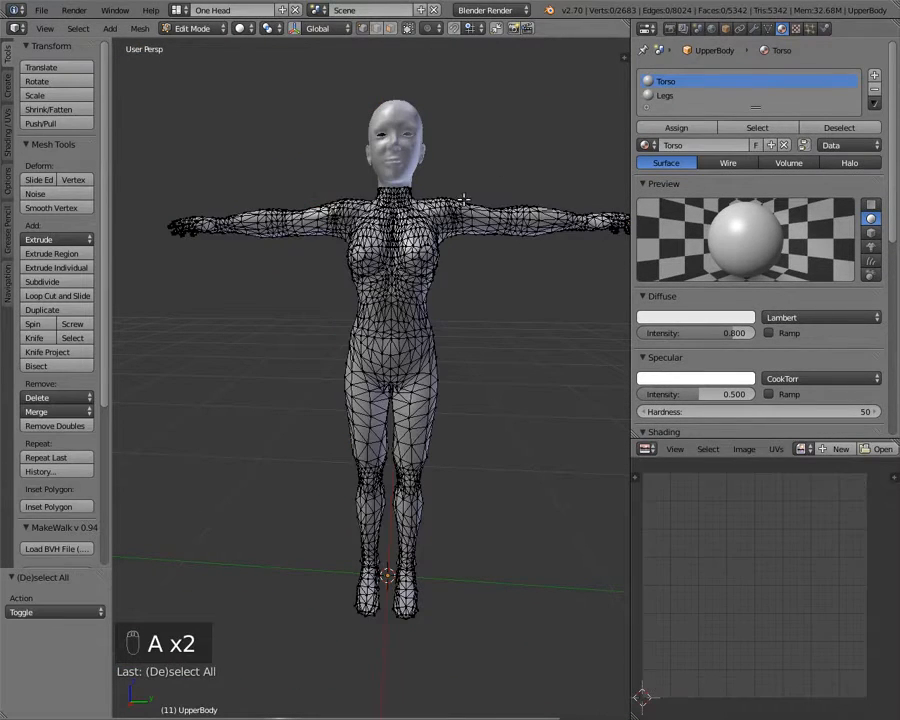
# - Check which faces use the Torso material by selecting its slot's faces, and deselect them again
pyautogui.click(666, 97)
pyautogui.click(664, 82)
pyautogui.click(660, 96)
pyautogui.click(660, 82)
pyautogui.click(663, 95)
pyautogui.click(663, 81)
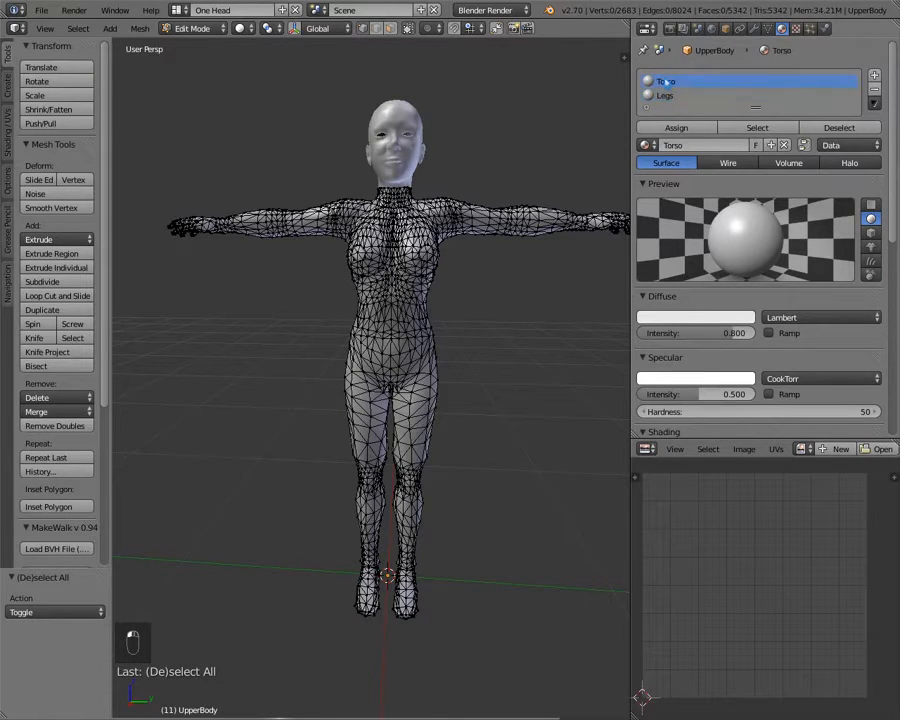
pyautogui.click(757, 128)
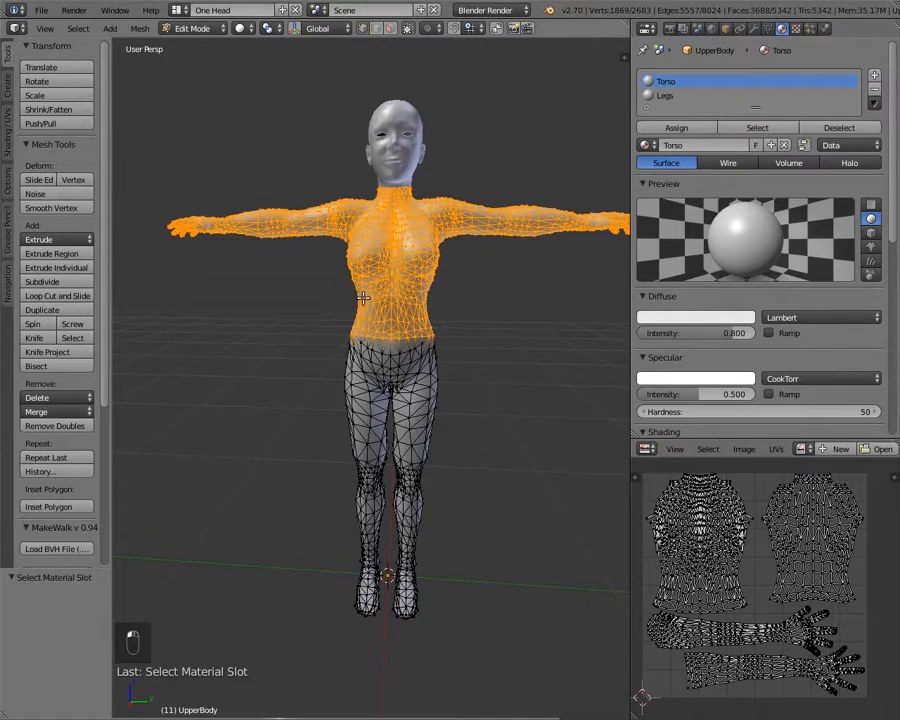
pyautogui.click(840, 128)
# - Check the faces assigned to the Legs material from several angles, and clear that selection
pyautogui.click(680, 95)
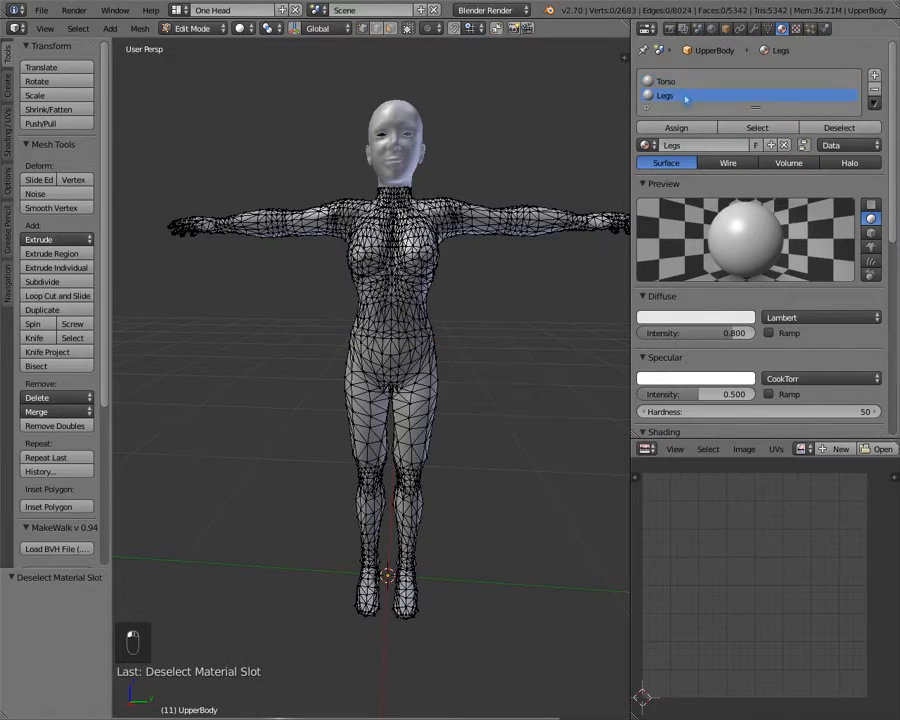
pyautogui.click(757, 128)
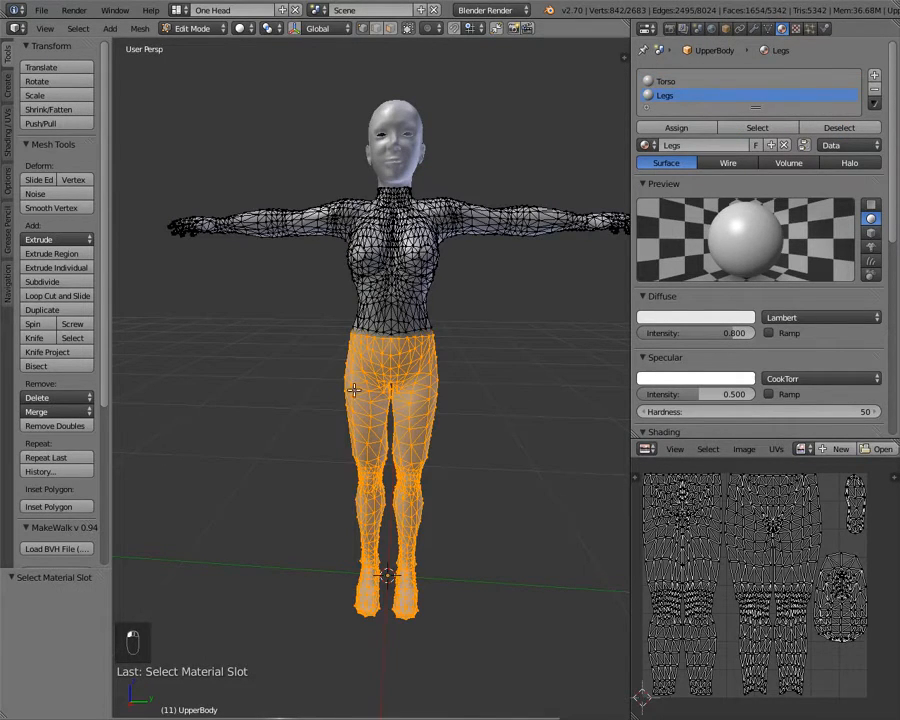
pyautogui.moveTo(400, 420); pyautogui.dragTo(188, 413, button='middle')
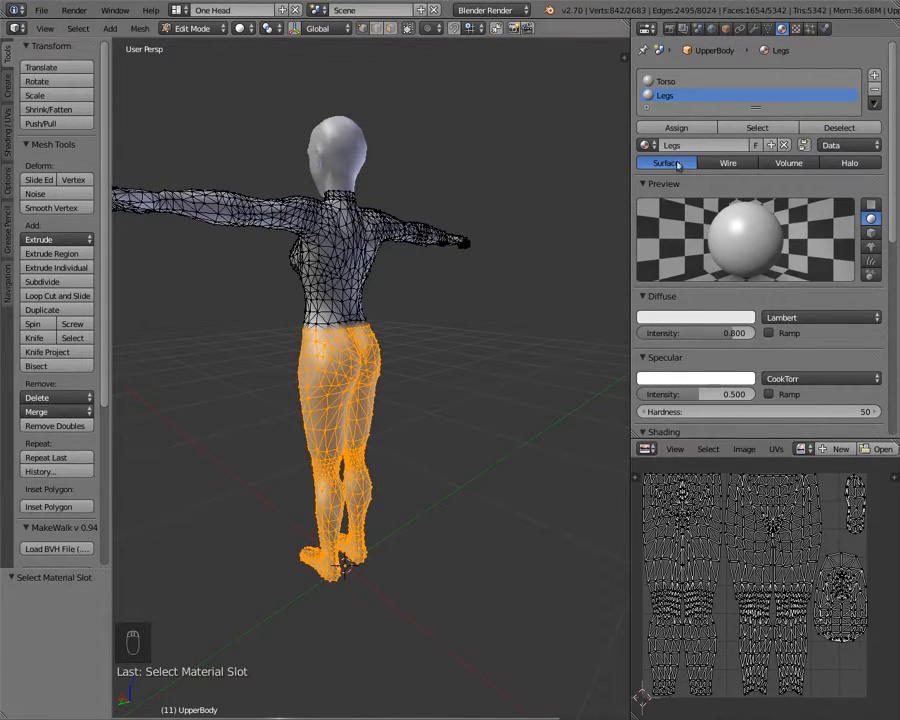
pyautogui.moveTo(329, 337); pyautogui.dragTo(380, 356, button='middle')
pyautogui.scroll(4, 348, 348)
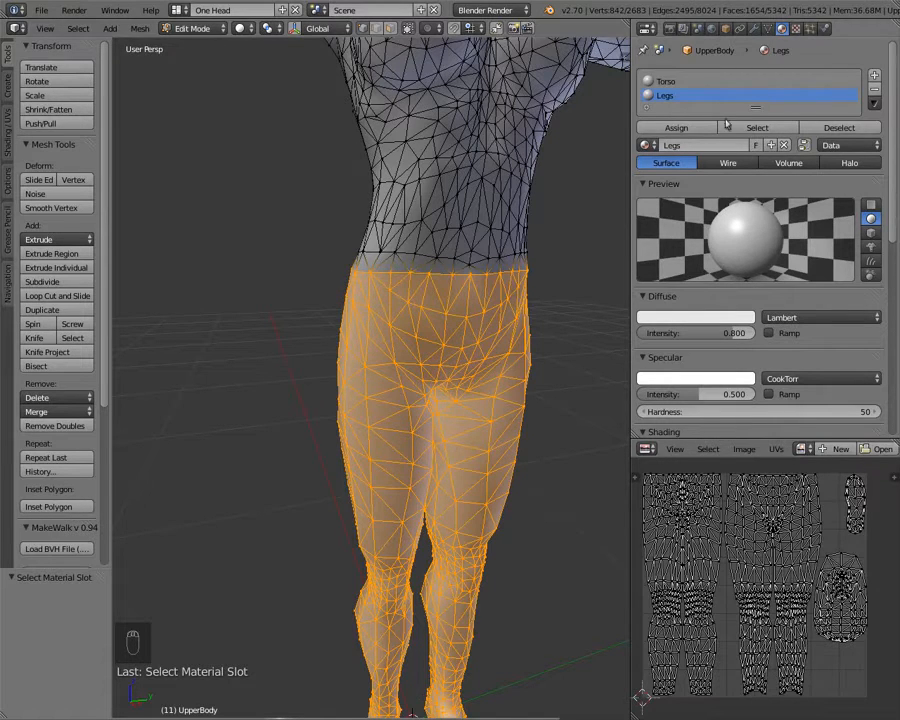
pyautogui.click(810, 126)
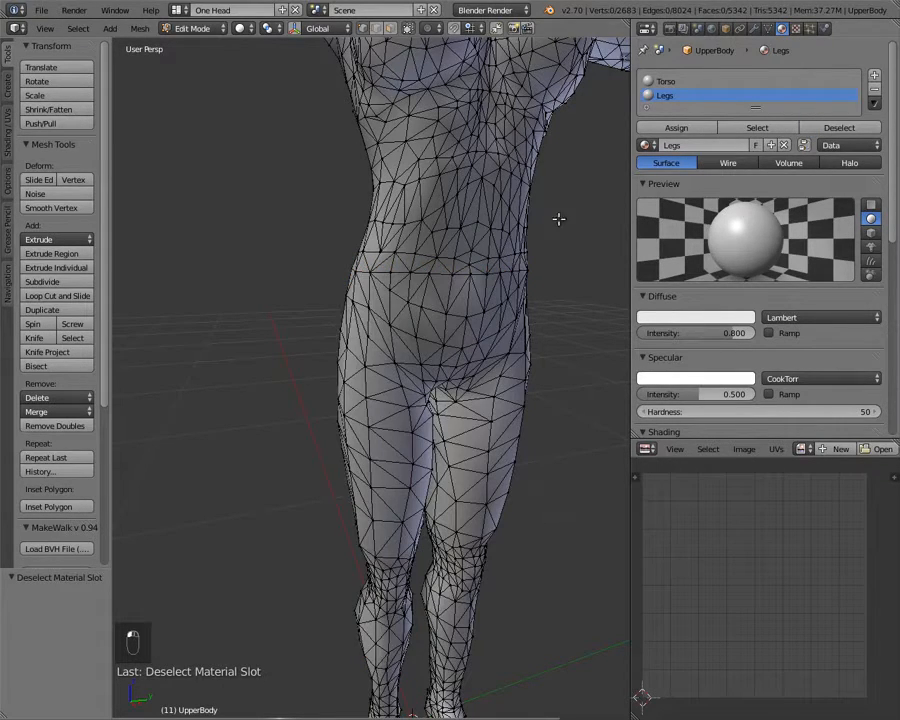
# - Leave Edit Mode and move the head object to layer 2, keeping only the body in view
pyautogui.scroll(-4, 454, 308)
pyautogui.press('Tab')
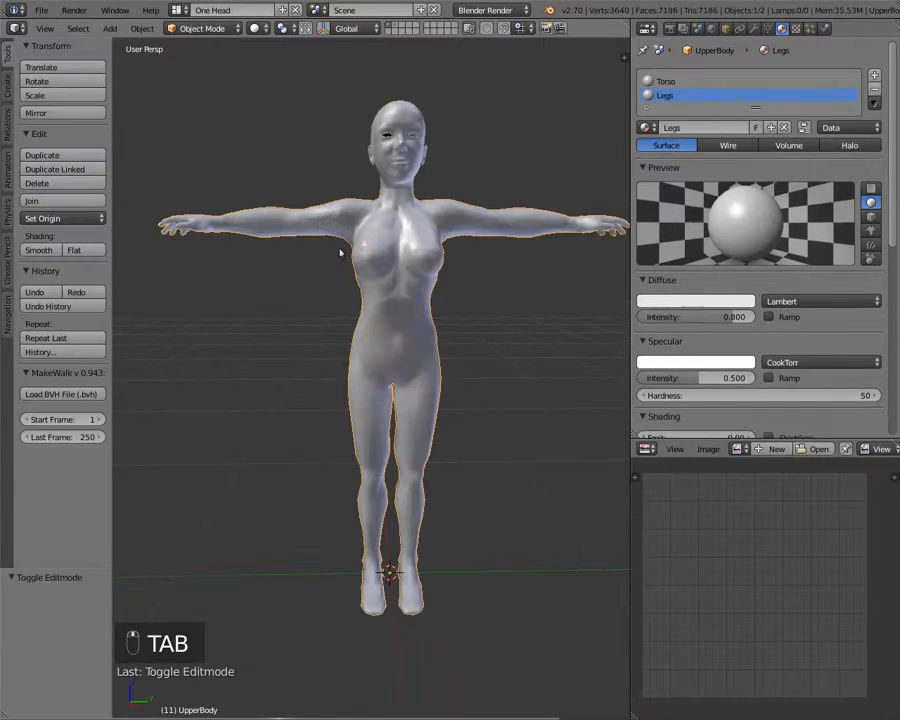
pyautogui.moveTo(331, 227); pyautogui.dragTo(397, 251, button='middle')
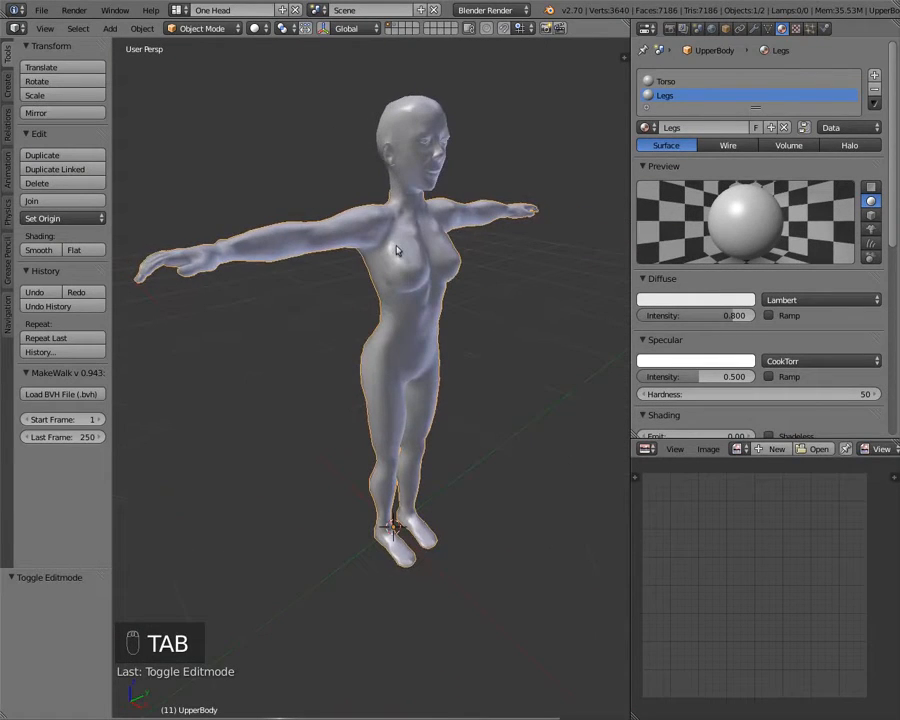
pyautogui.rightClick(393, 173)
pyautogui.press('m')
pyautogui.press('2')
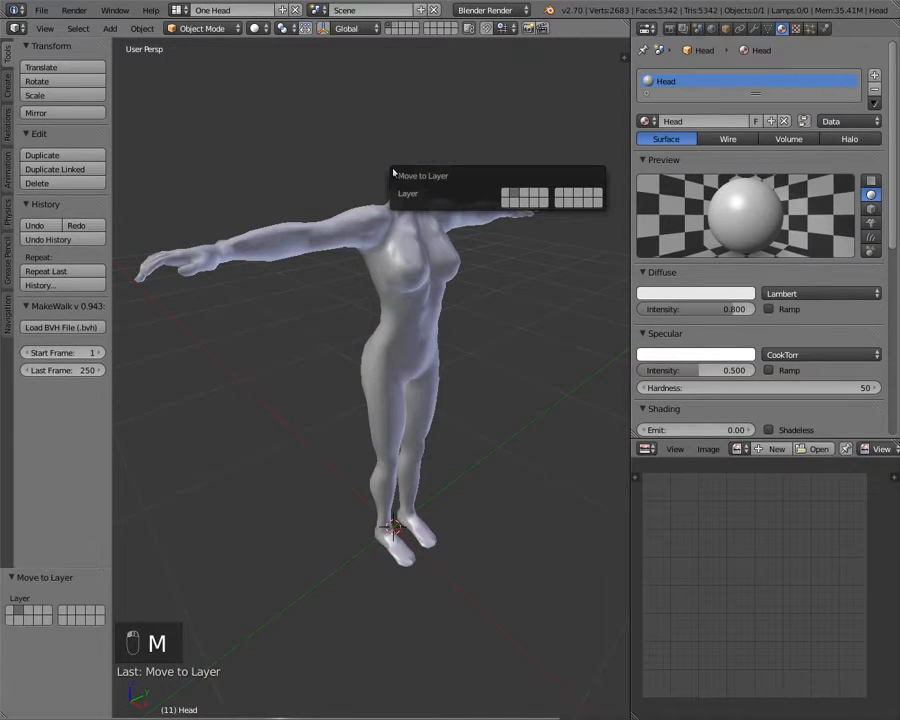
pyautogui.press('Return')
pyautogui.moveTo(476, 288); pyautogui.dragTo(408, 279, button='middle')
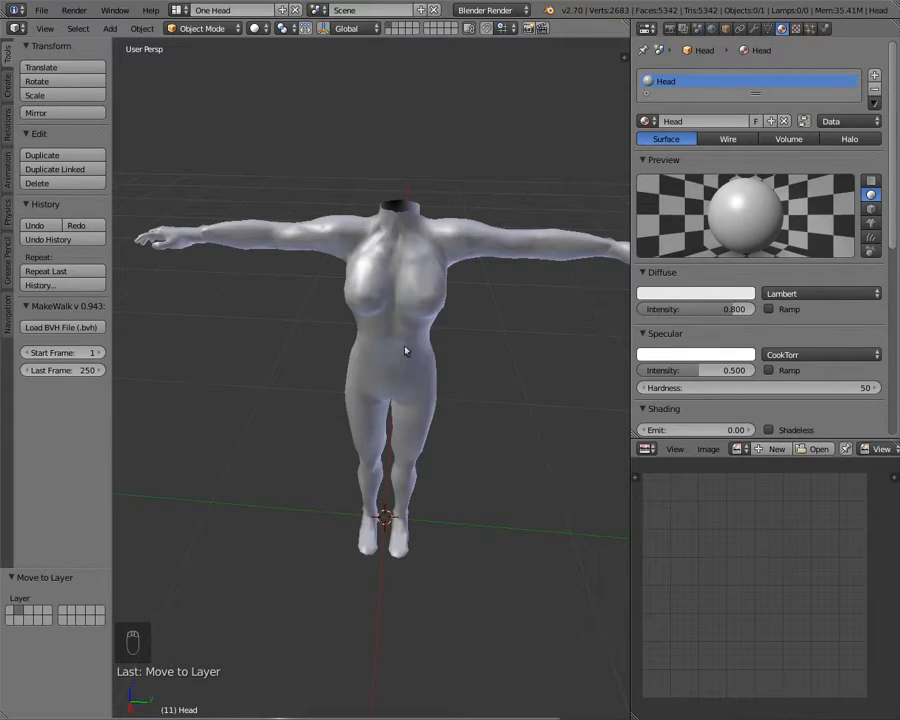
pyautogui.moveTo(362, 211); pyautogui.dragTo(518, 198, button='middle')
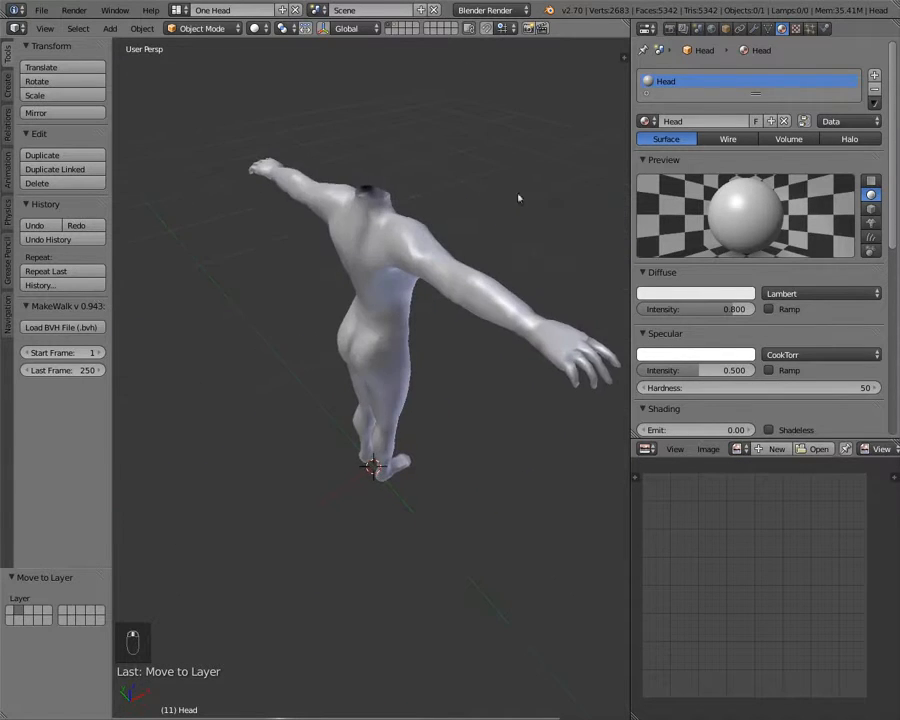
pyautogui.moveTo(402, 184); pyautogui.dragTo(797, 401, button='middle')
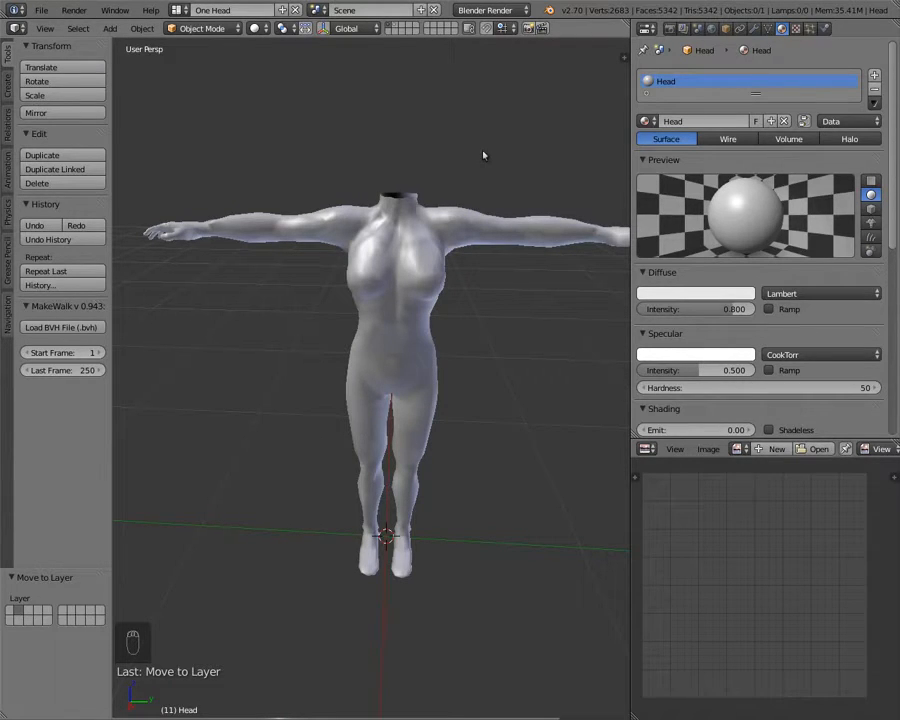
# - Save the scene as a new file named Tattoo Lesson.blend in the Documents/Blender folder
pyautogui.click(41, 11)
pyautogui.click(62, 133)
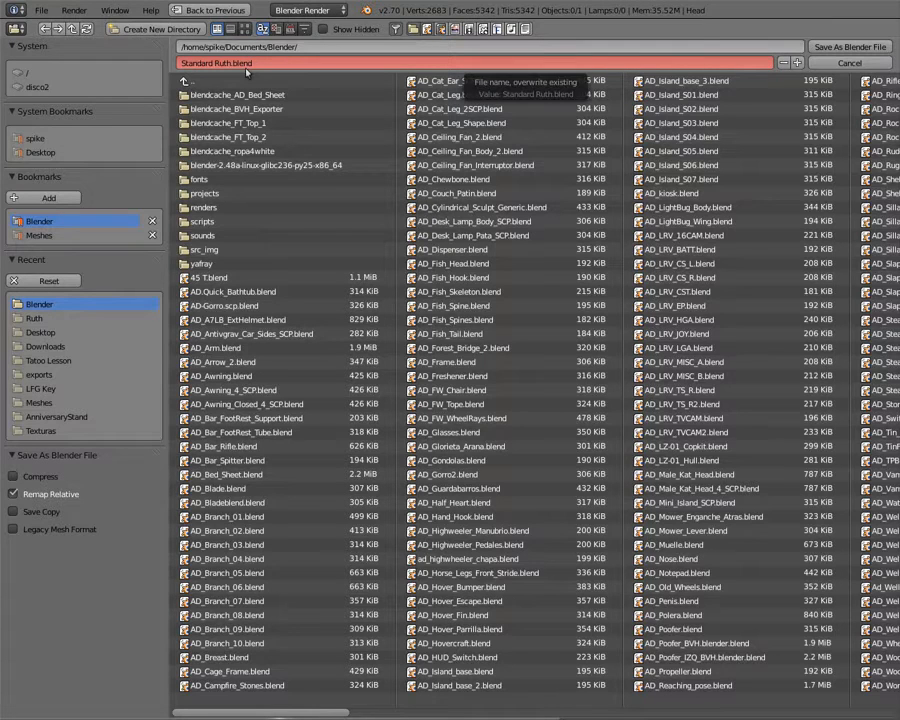
pyautogui.click(301, 64)
pyautogui.write('Tattoo')
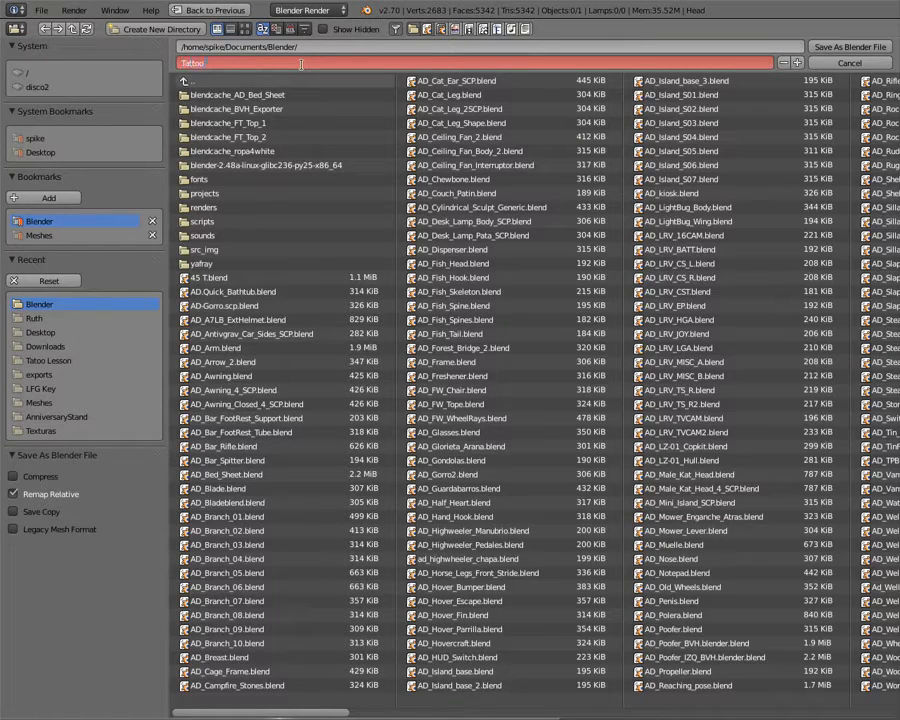
pyautogui.write(' Lesson')
pyautogui.press('Return')
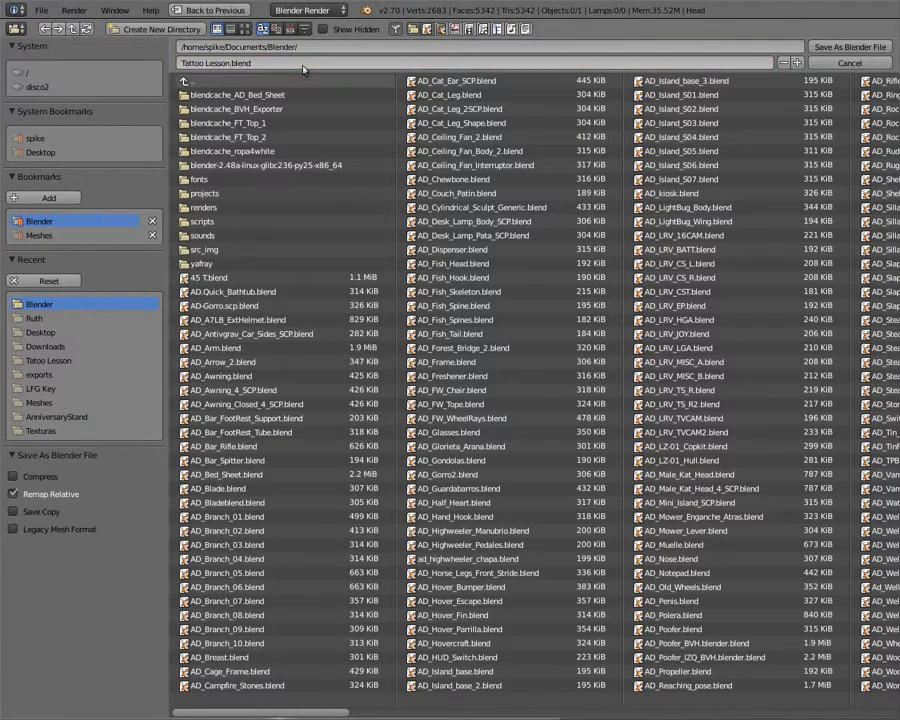
pyautogui.press('Return')
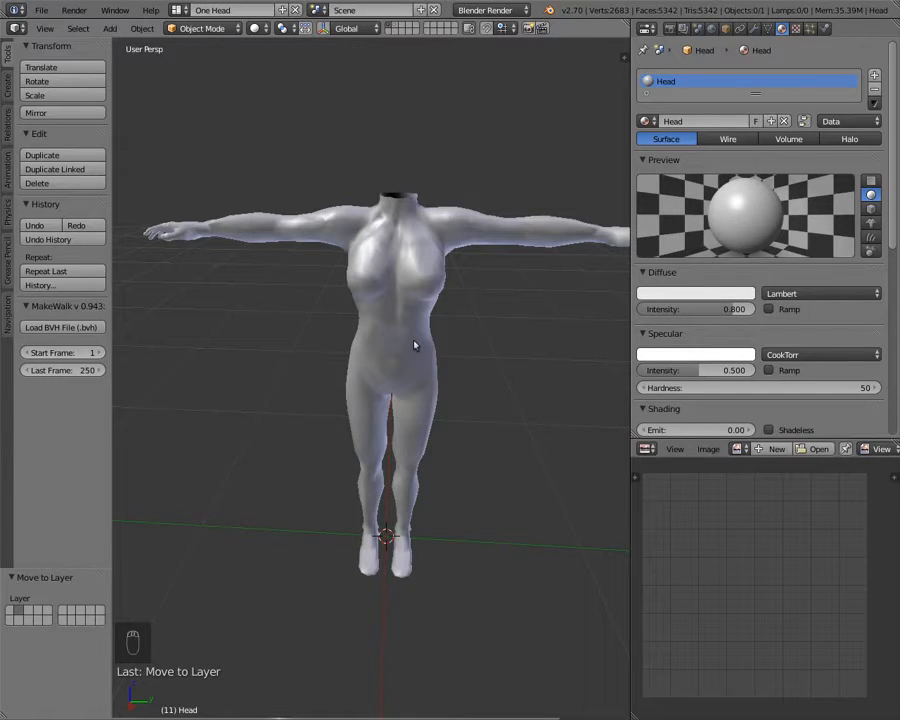
# - Hide the 3D view's tool shelf to give the headless body more room
pyautogui.press('n')
pyautogui.press('n')
pyautogui.press('t')
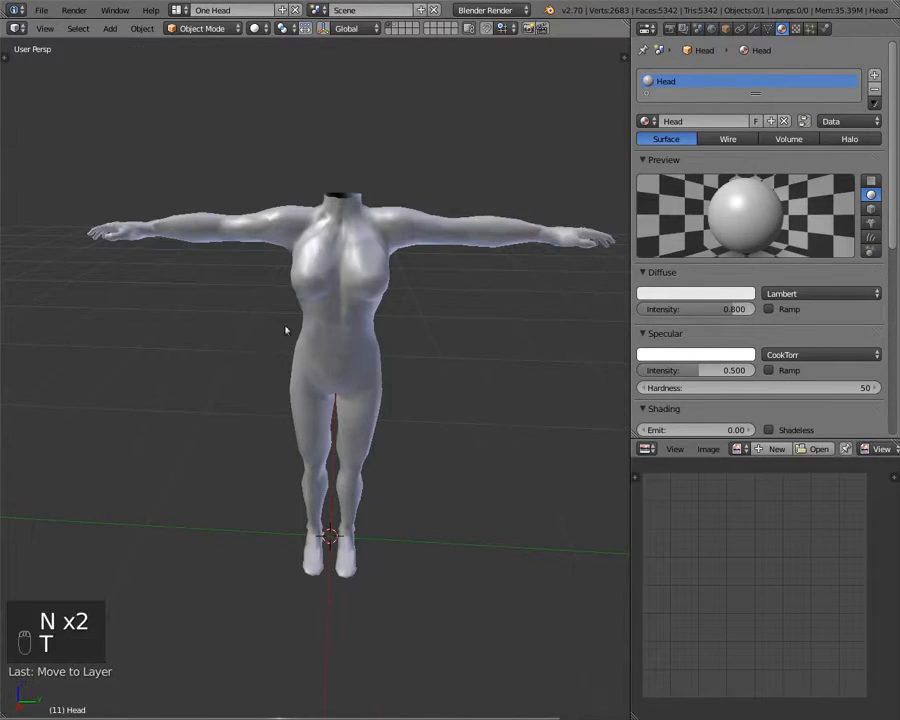
pyautogui.scroll(-2, 282, 318)
pyautogui.scroll(4, 275, 305)
pyautogui.moveTo(273, 305); pyautogui.dragTo(406, 320, button='middle')
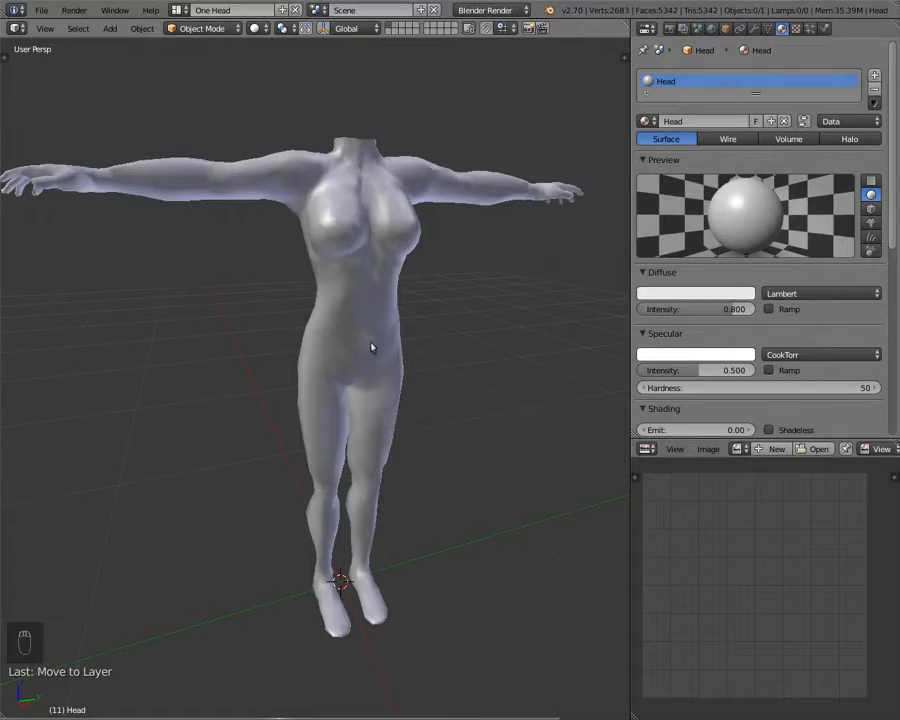
pyautogui.scroll(-1, 354, 386)
pyautogui.scroll(1, 354, 386)
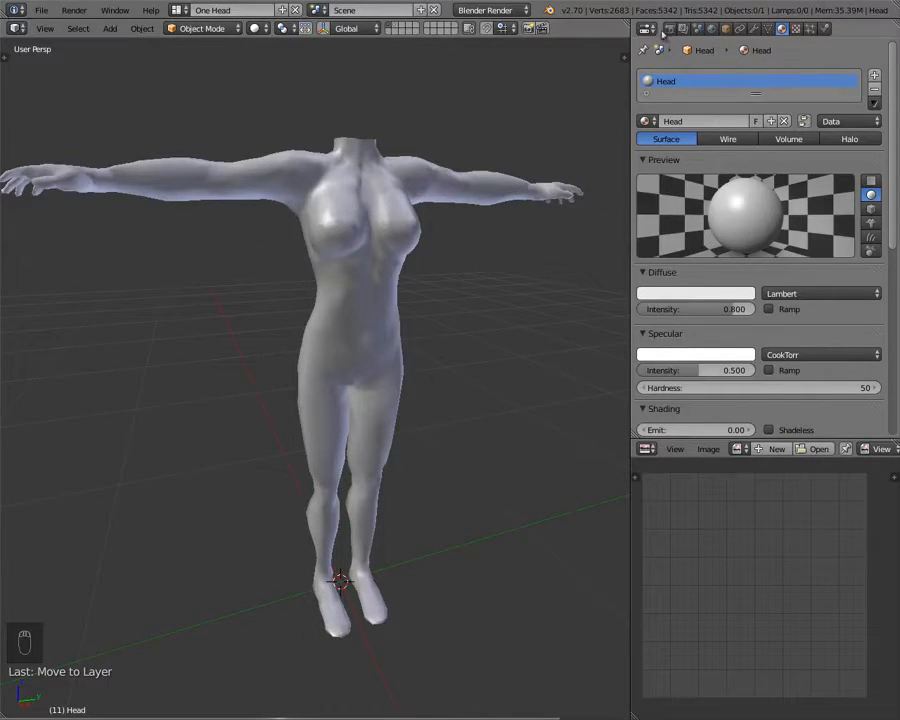
# - Join the Properties and UV/Image Editor areas so that the UV/Image Editor fills the whole column
pyautogui.rightClick(815, 437)
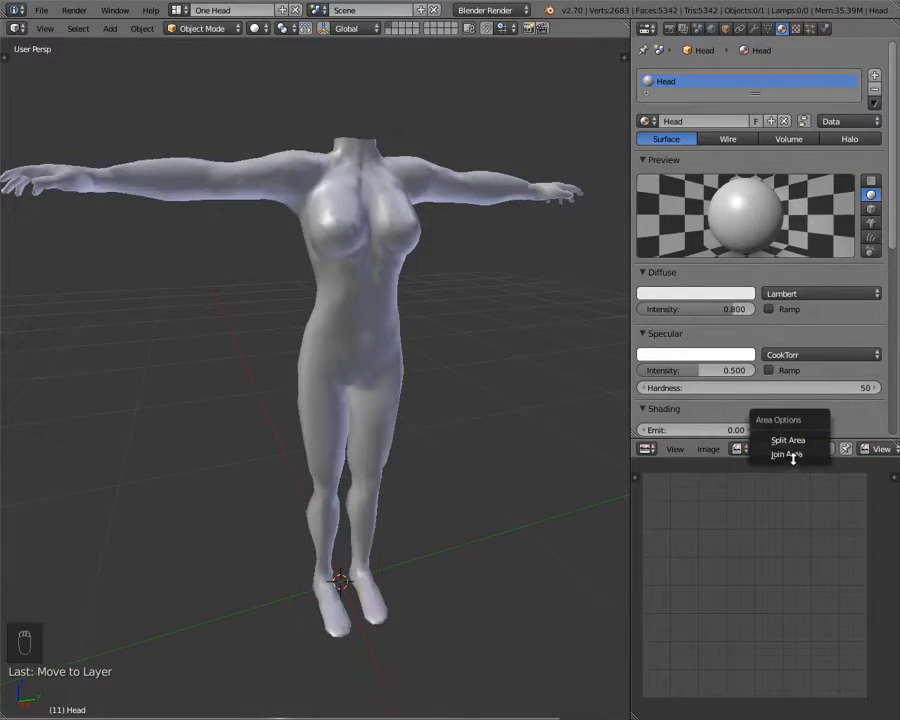
pyautogui.click(787, 455)
pyautogui.click(773, 370)
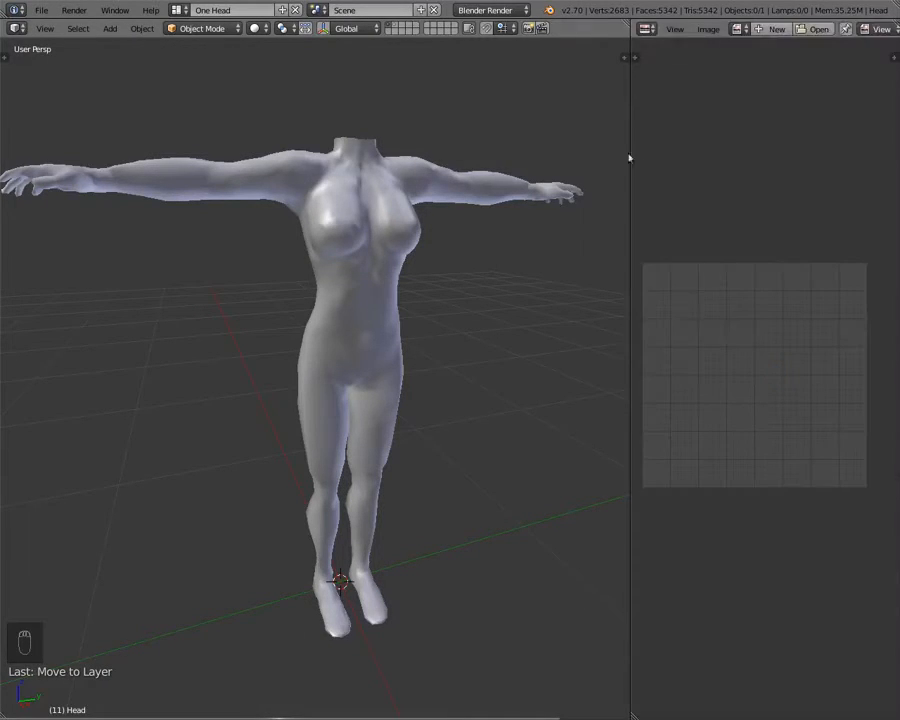
# - Swap the two editors, making the large area a UV/Image Editor with its header on top and the narrow one a 3D View
pyautogui.click(15, 28)
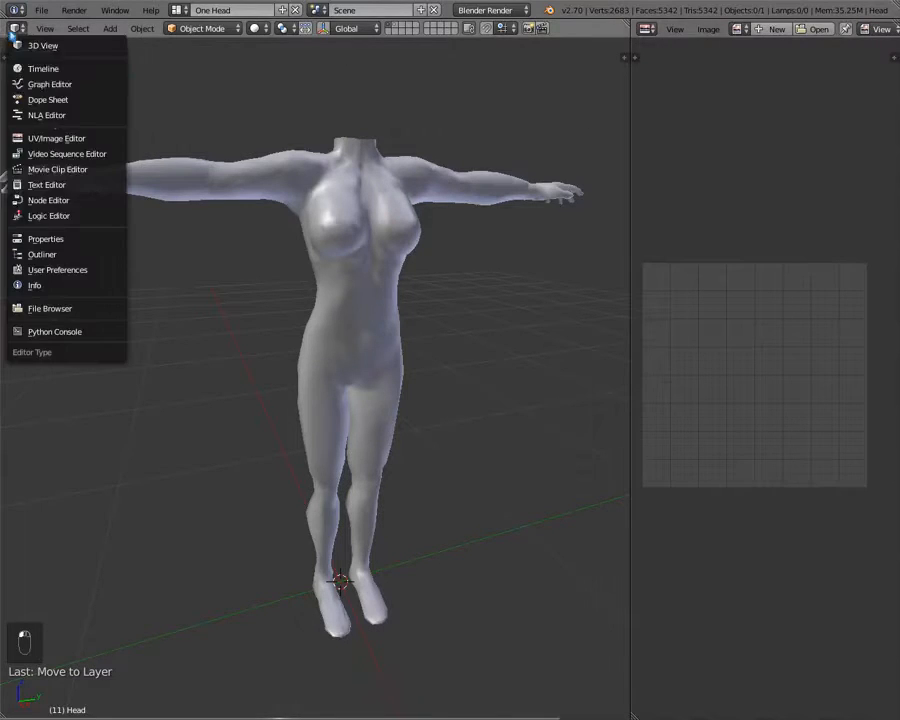
pyautogui.click(52, 138)
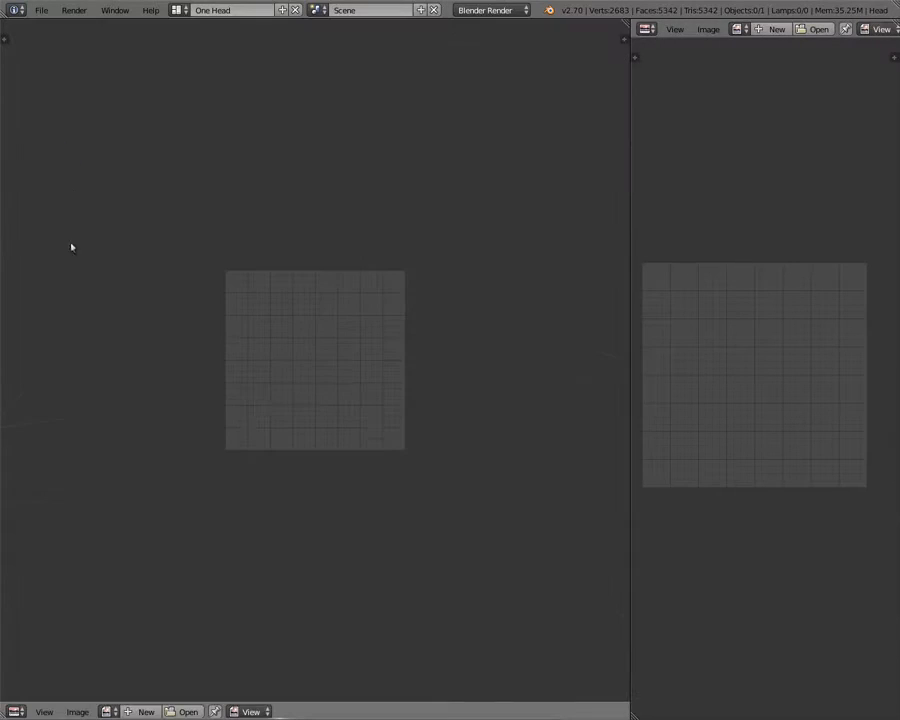
pyautogui.rightClick(571, 712)
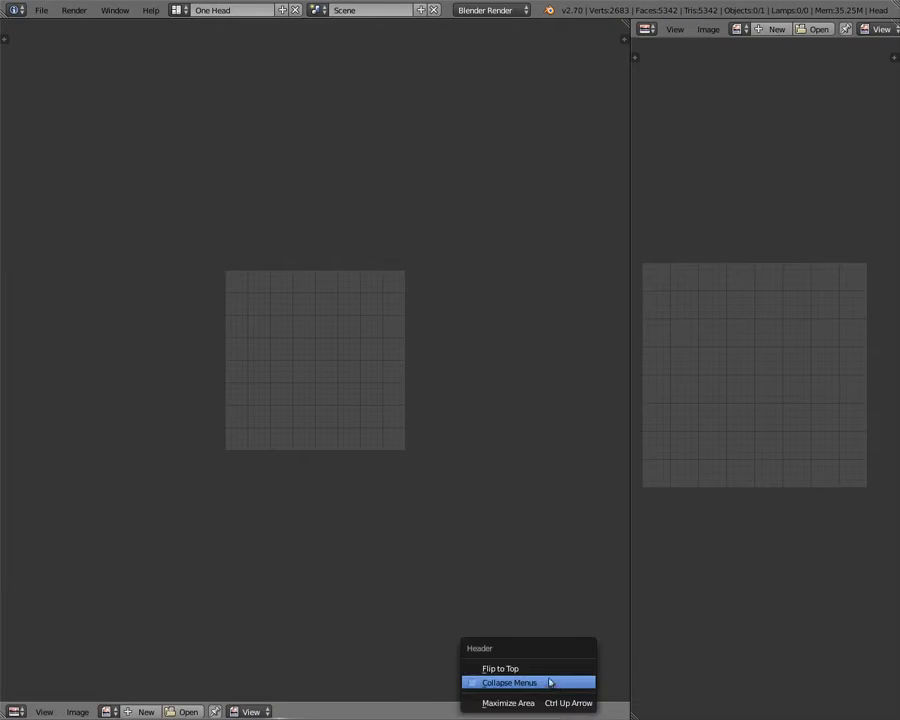
pyautogui.click(540, 665)
pyautogui.click(647, 29)
pyautogui.click(650, 46)
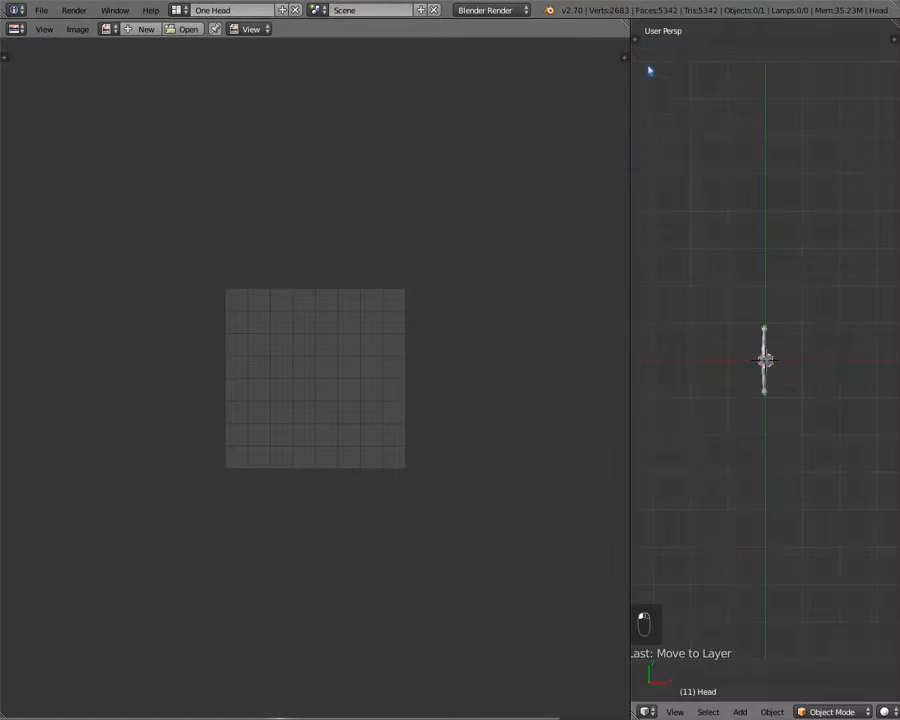
# - Widen the new 3D View to slightly more than half the window and flip its header to the top
pyautogui.moveTo(627, 130); pyautogui.dragTo(408, 150)
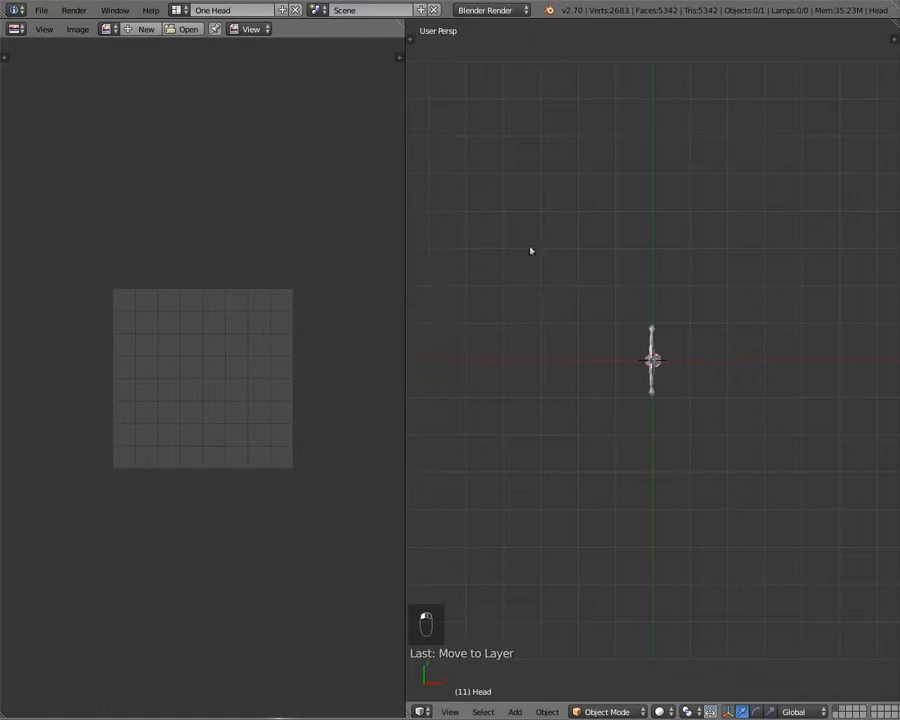
pyautogui.scroll(7, 686, 372)
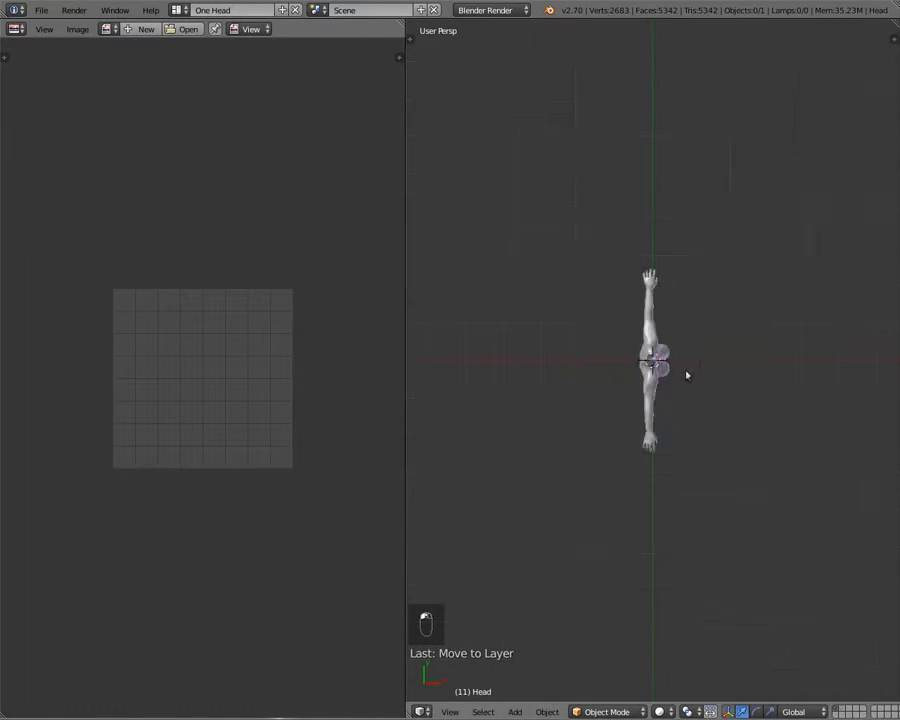
pyautogui.scroll(-8, 830, 703)
pyautogui.rightClick(830, 703)
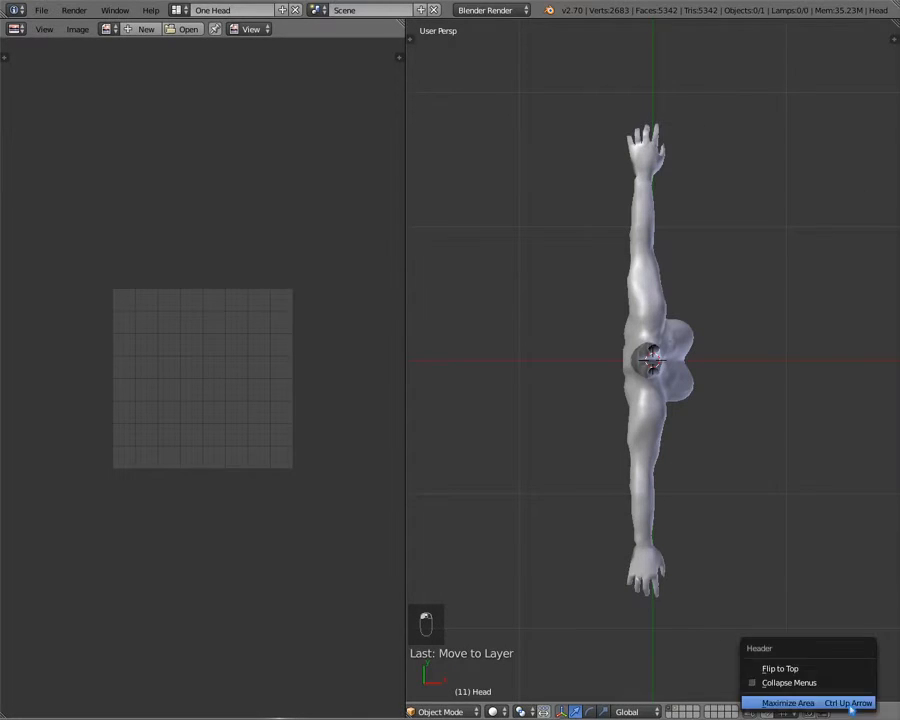
pyautogui.click(790, 668)
# - Show the whole body centred in right orthographic view, and enlarge the empty UV grid to fill its editor
pyautogui.press('KP_3')
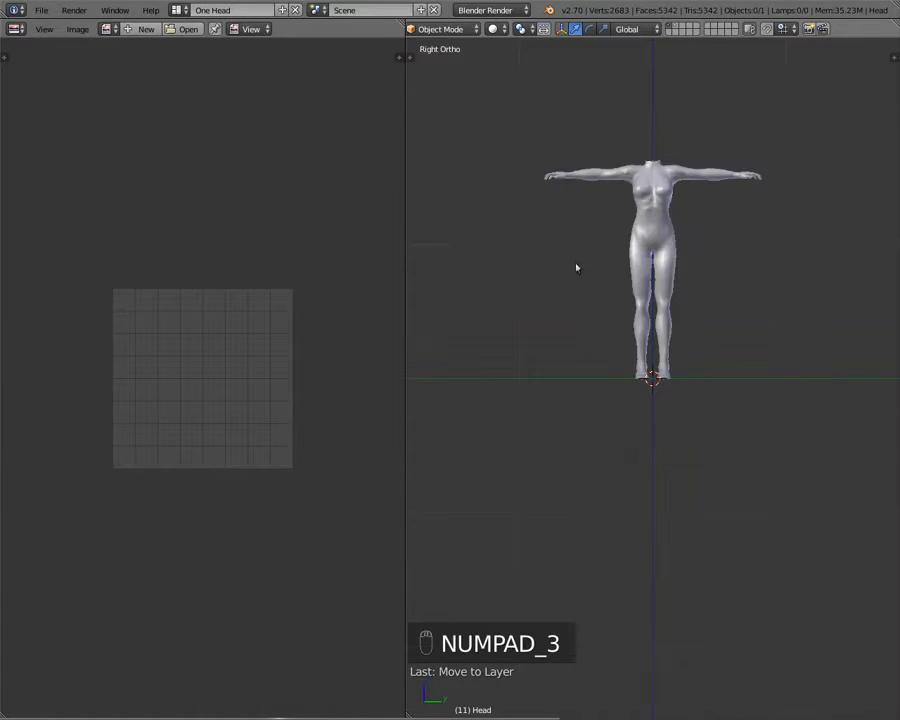
pyautogui.scroll(2, 577, 265)
pyautogui.keyDown('shift'); pyautogui.moveTo(577, 265); pyautogui.dragTo(577, 317, button='middle'); pyautogui.keyUp('shift')
pyautogui.keyDown('shift'); pyautogui.moveTo(670, 267); pyautogui.dragTo(681, 362, button='middle'); pyautogui.keyUp('shift')
pyautogui.scroll(2, 669, 321)
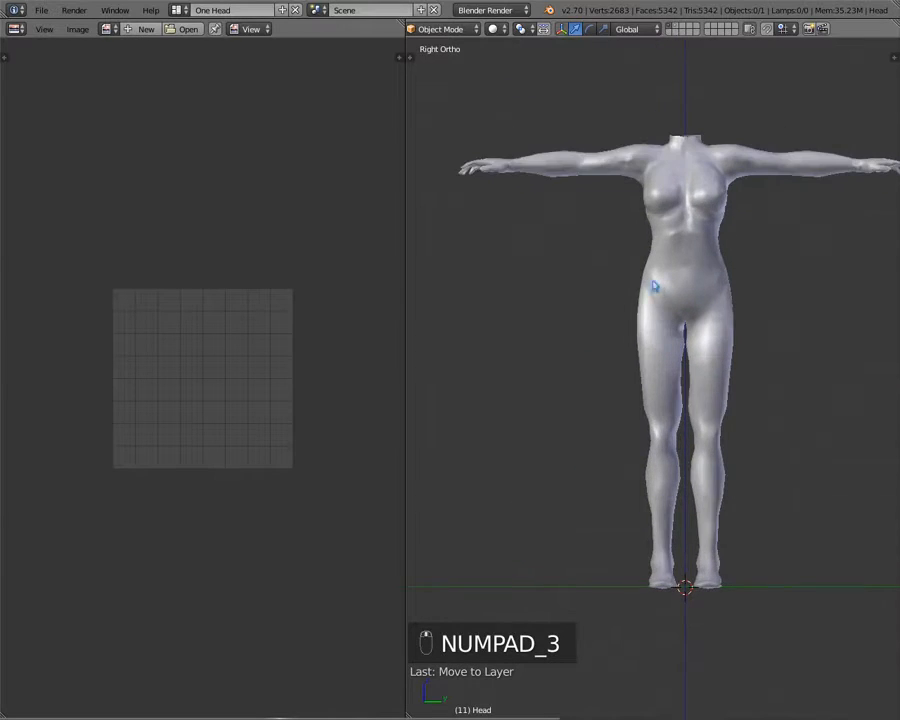
pyautogui.keyDown('shift'); pyautogui.moveTo(655, 285); pyautogui.dragTo(627, 283, button='middle'); pyautogui.keyUp('shift')
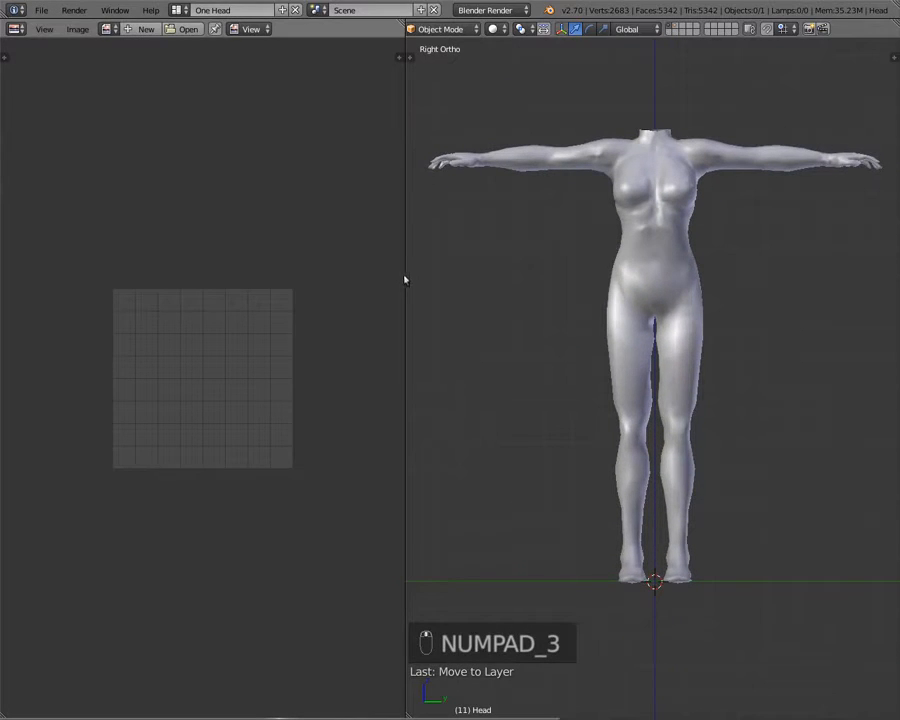
pyautogui.scroll(3, 166, 386)
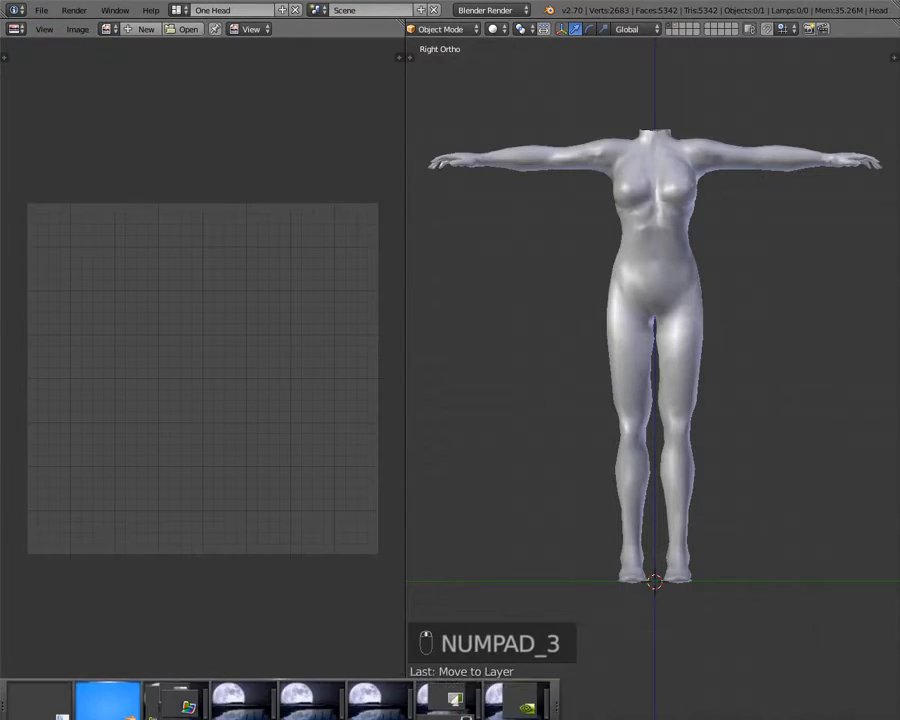
# - Switch to the file manager, check the Tatoo Lesson folder for the snake images, and return to Blender
pyautogui.click(170, 693)
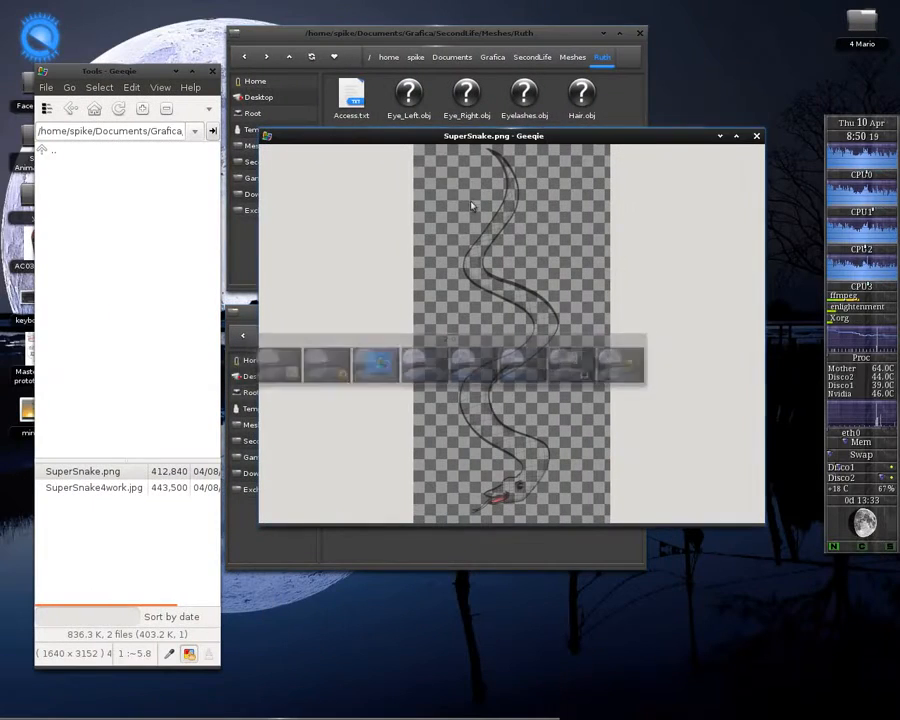
pyautogui.click(462, 560)
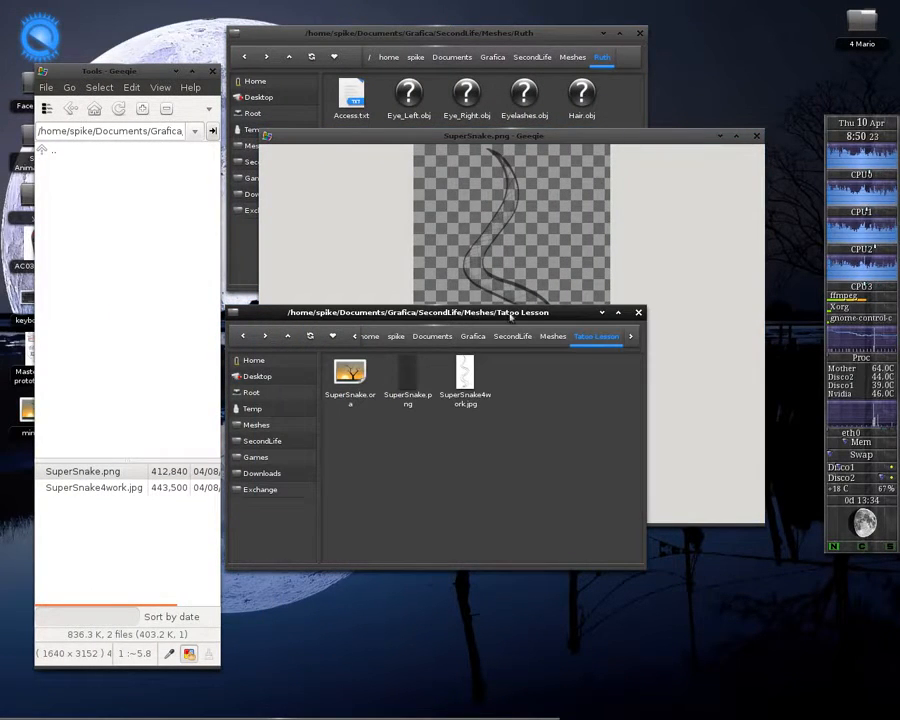
pyautogui.moveTo(380, 716)
pyautogui.click(99, 688)
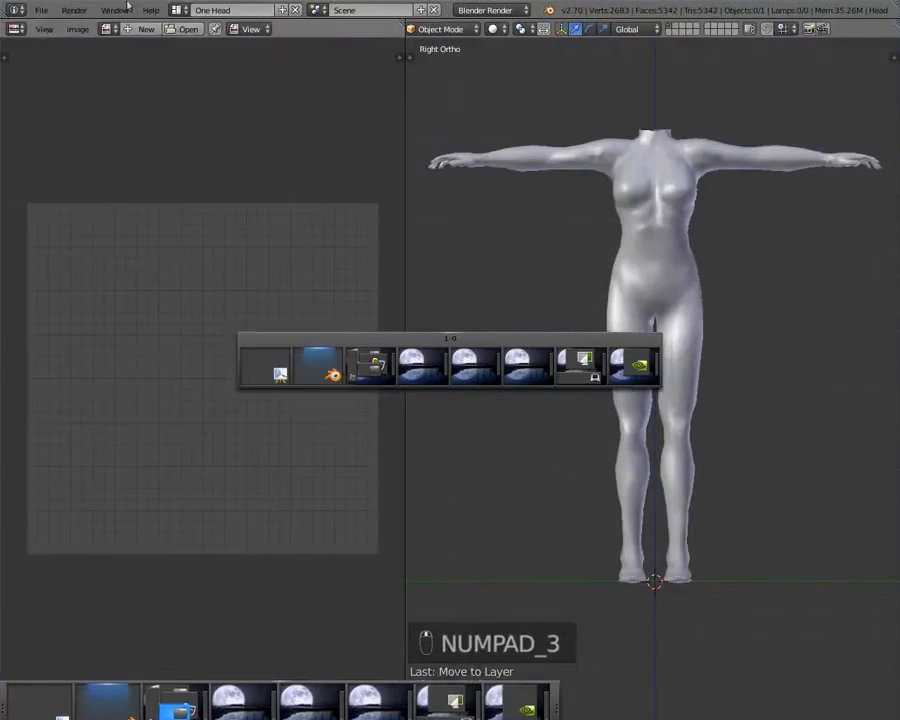
# - Open SuperSnake.png from the Meshes/Tatoo Lesson folder in the UV/Image Editor and bring the whole image into view
pyautogui.click(187, 30)
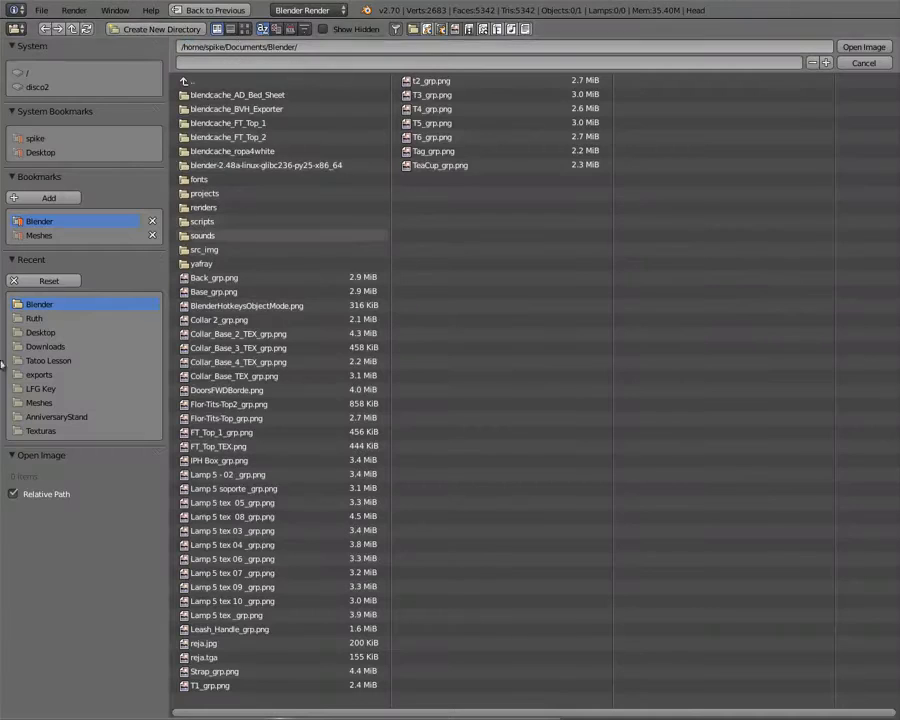
pyautogui.click(40, 235)
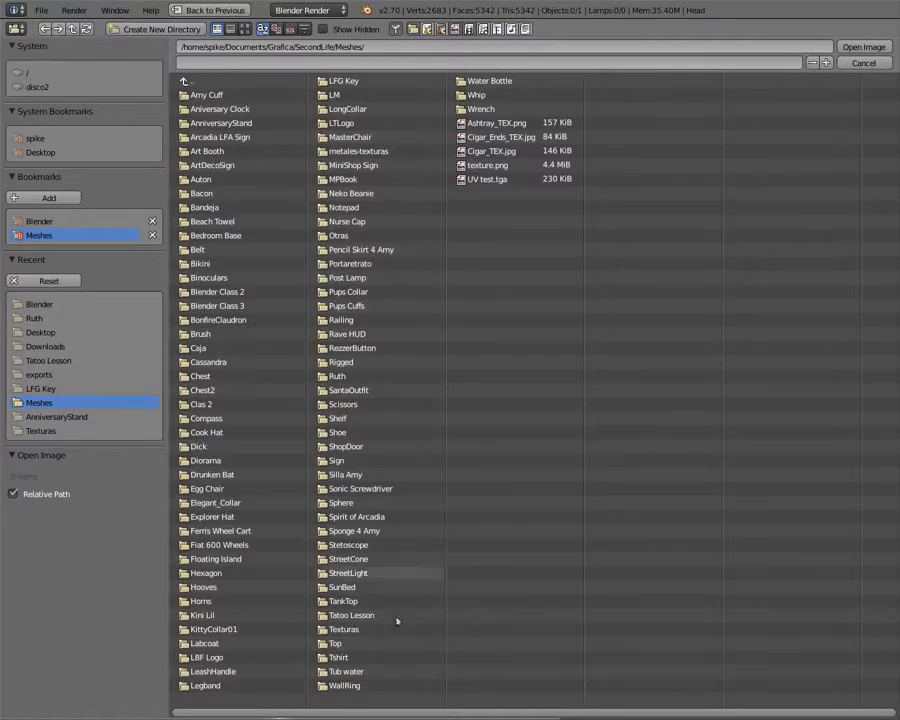
pyautogui.click(324, 615)
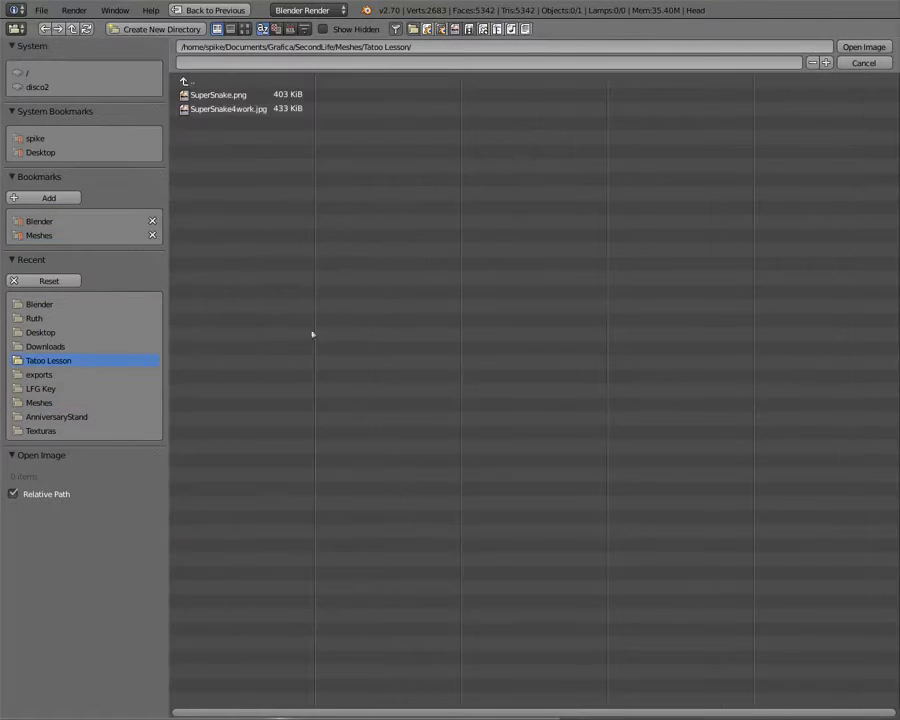
pyautogui.click(226, 96)
pyautogui.doubleClick(228, 99)
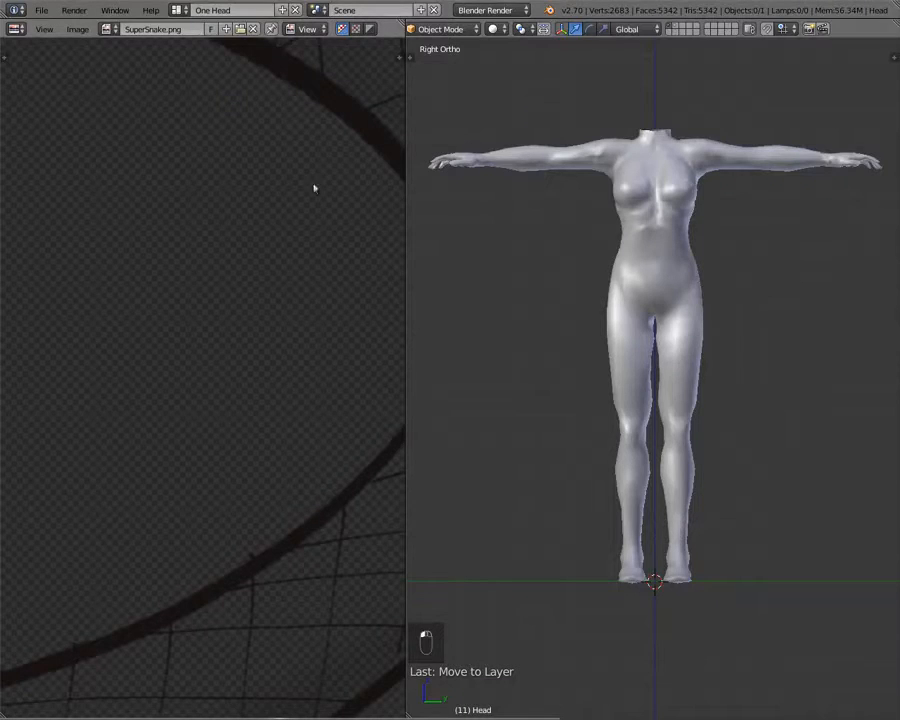
pyautogui.scroll(-8, 180, 207)
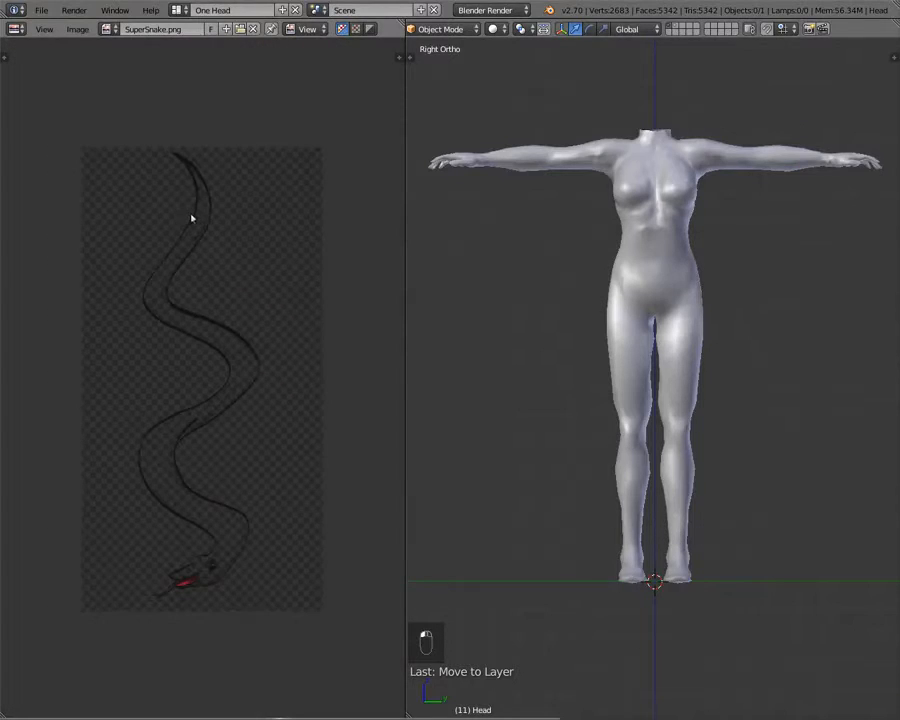
pyautogui.moveTo(208, 241); pyautogui.dragTo(264, 189, button='middle')
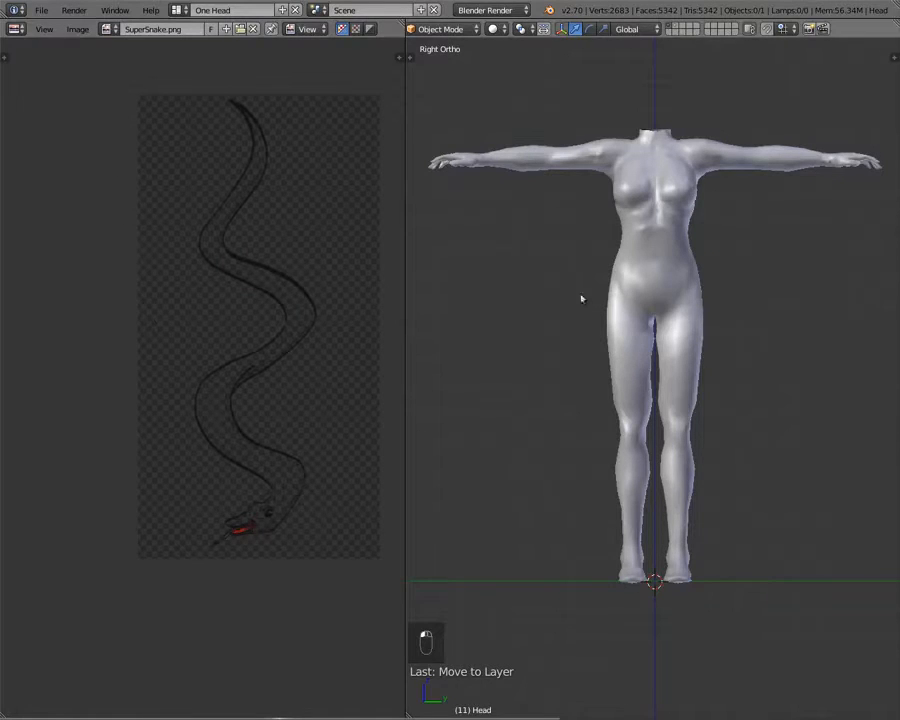
# - Select the body object, enter Edit Mode and select its entire mesh
pyautogui.scroll(2, 173, 429)
pyautogui.scroll(1, 173, 429)
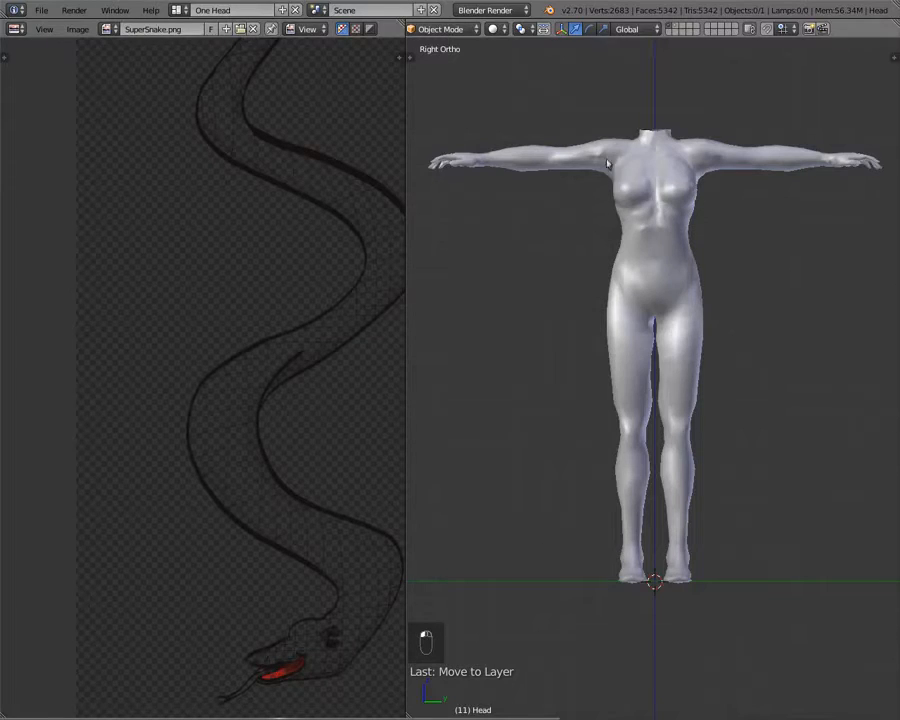
pyautogui.moveTo(693, 253); pyautogui.dragTo(603, 312, button='middle')
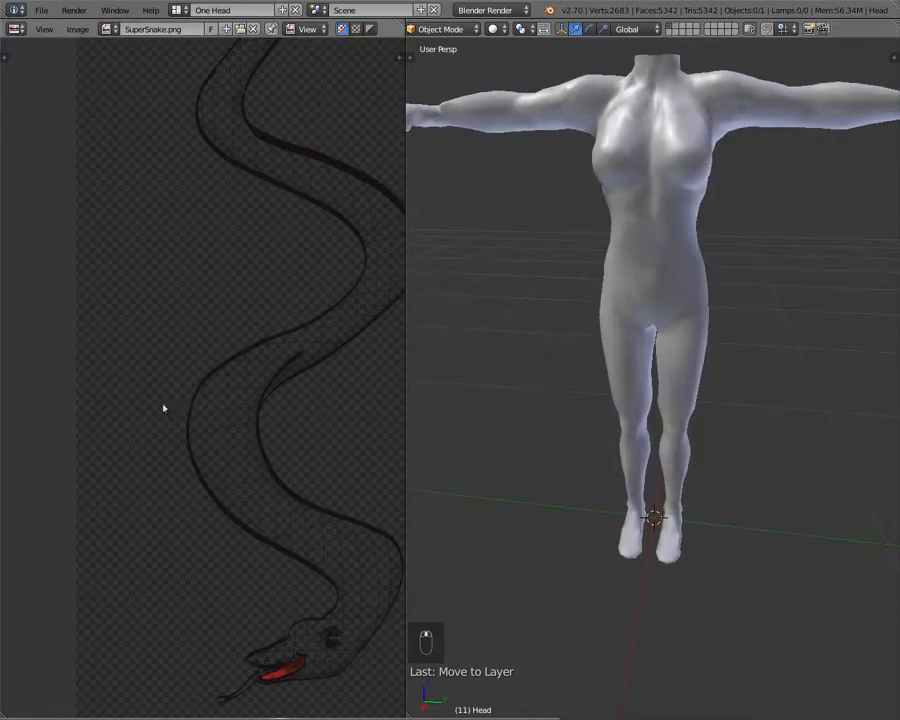
pyautogui.scroll(-2, 184, 411)
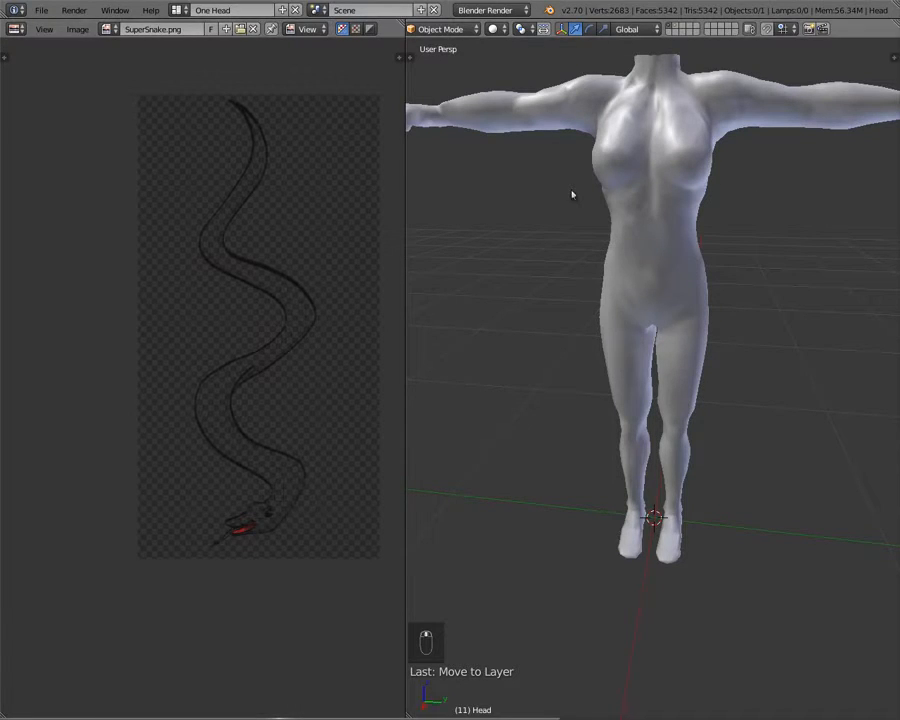
pyautogui.press('a')
pyautogui.press('a')
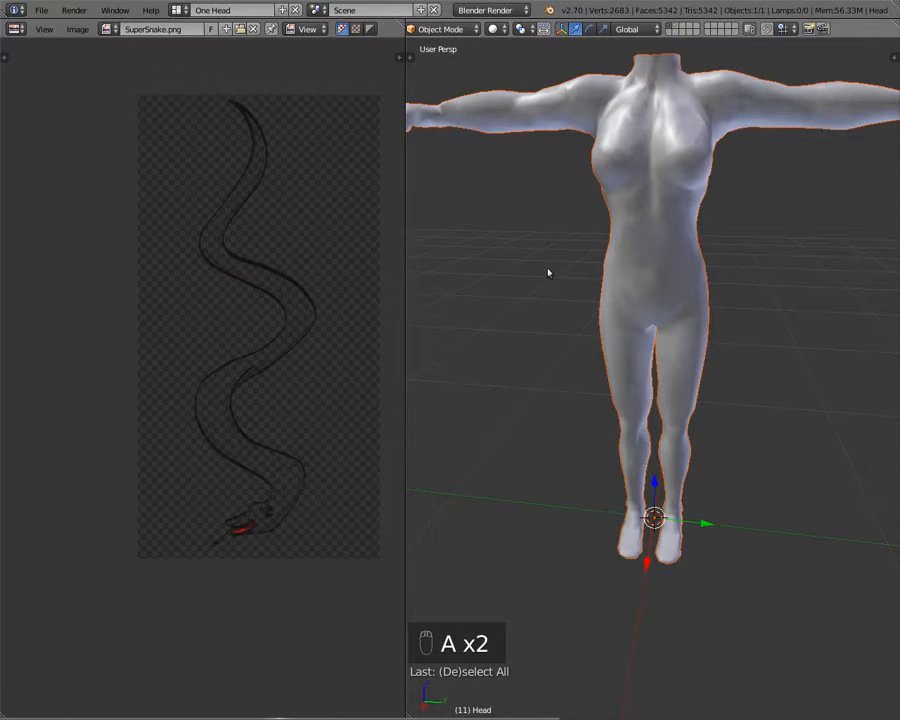
pyautogui.press('Tab')
pyautogui.press('Tab')
pyautogui.press('Tab')
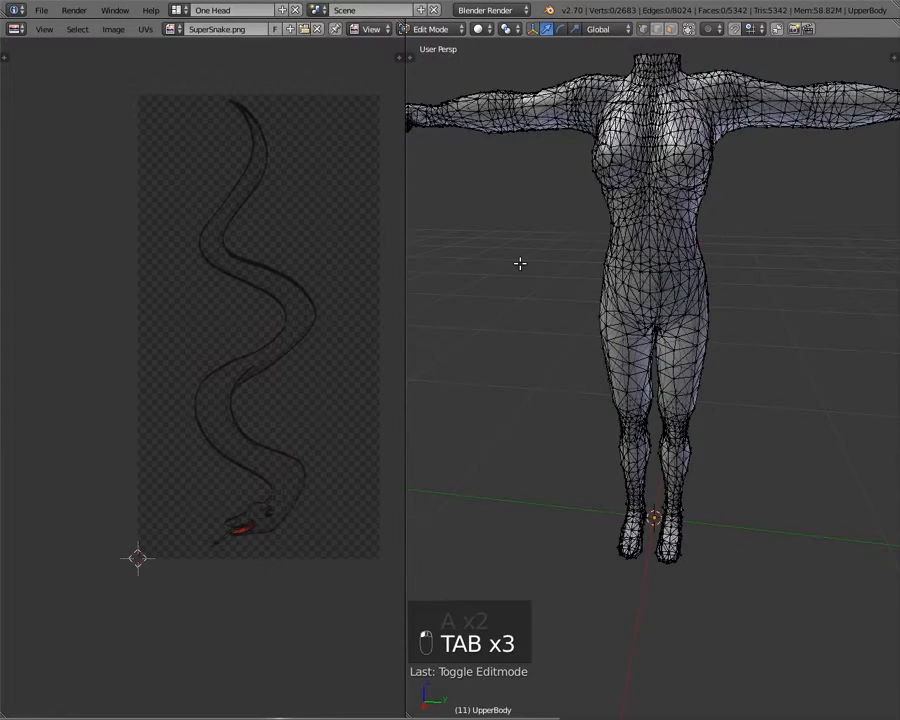
pyautogui.press('a')
pyautogui.press('a')
pyautogui.press('a')
pyautogui.press('a')
pyautogui.press('a')
pyautogui.press('a')
pyautogui.press('a')
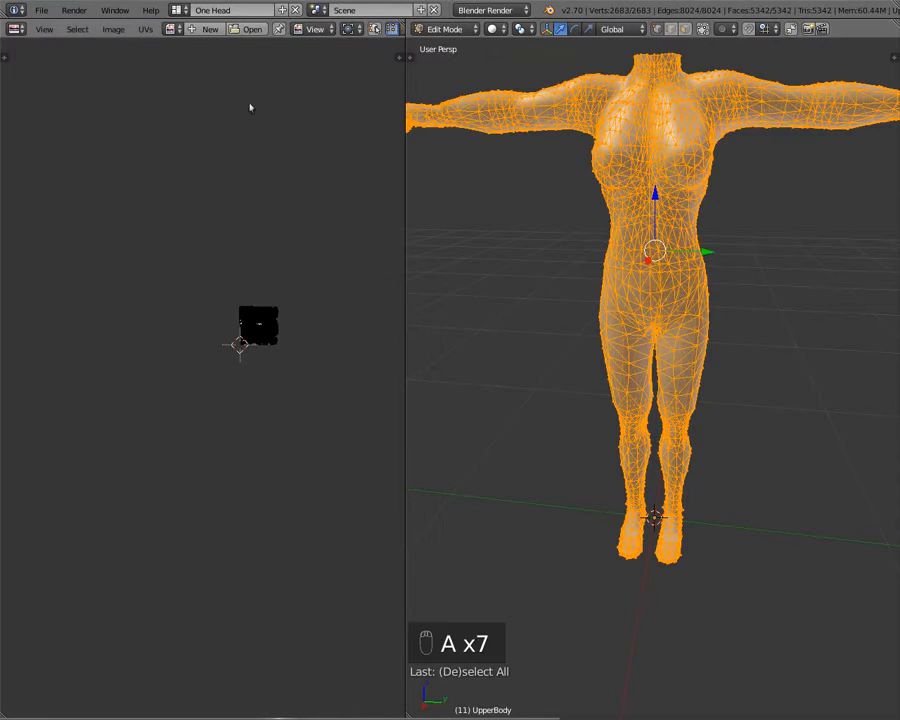
# - Assign the loaded SuperSnake.png to the selected faces and return the body to Object Mode
pyautogui.click(173, 29)
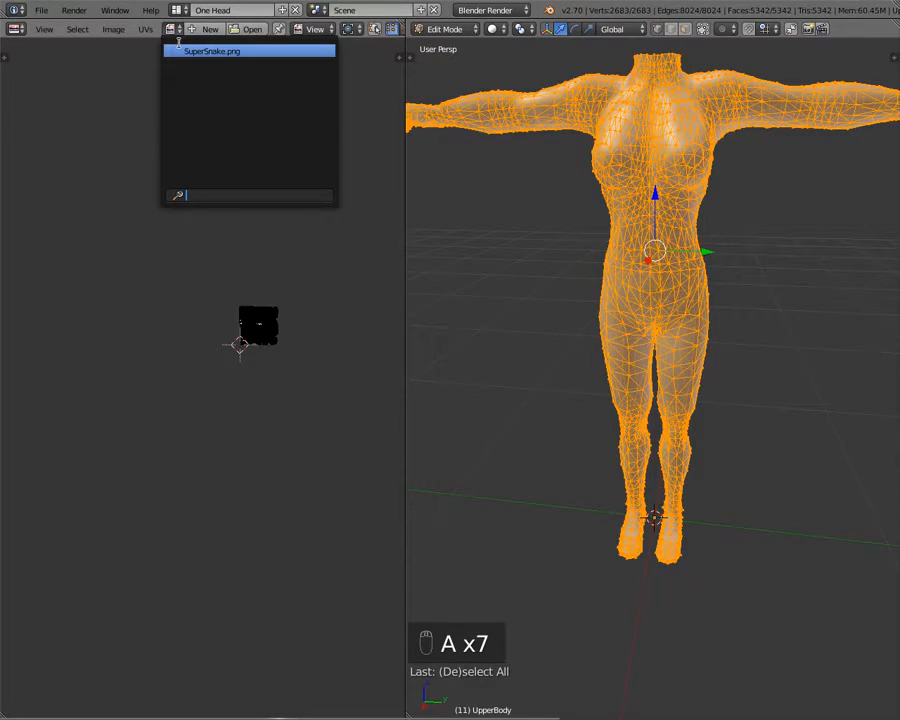
pyautogui.click(205, 51)
pyautogui.press('Tab')
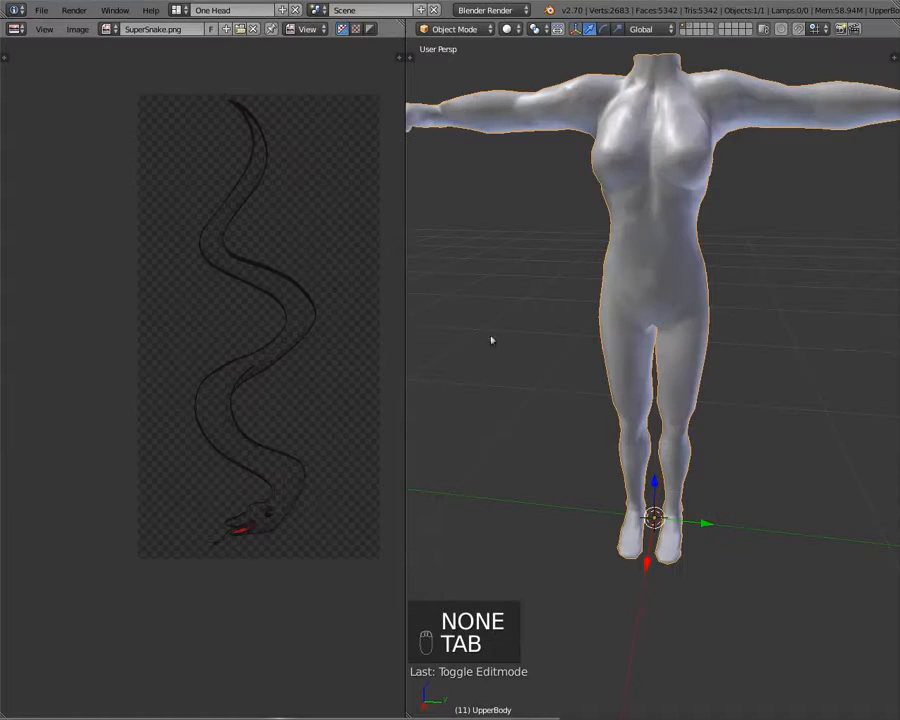
# - Set the 3D View's shading to Texture and inspect the body from several angles
pyautogui.click(508, 29)
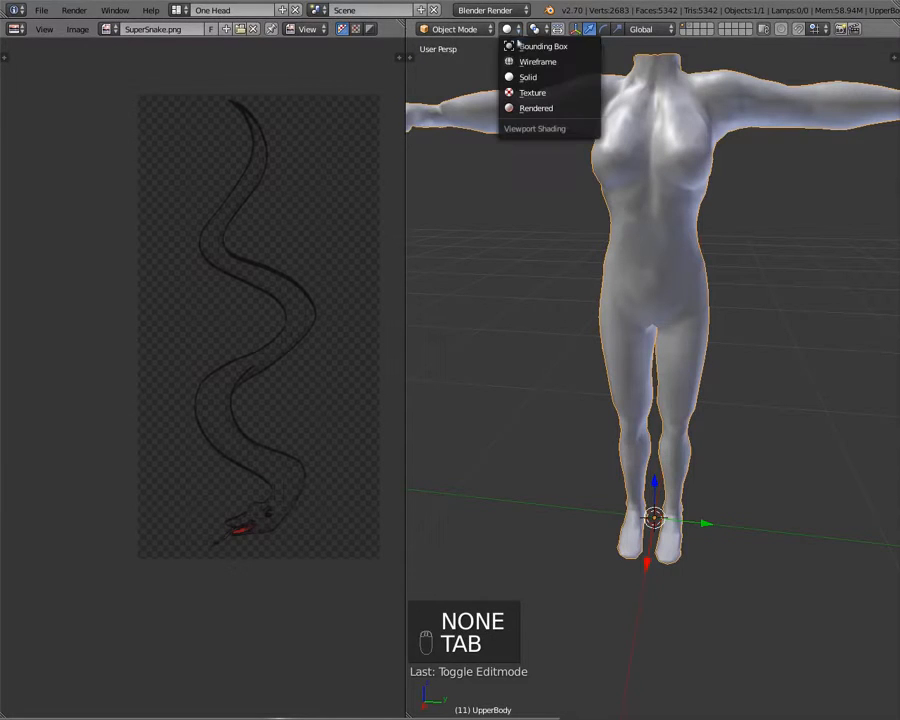
pyautogui.click(520, 93)
pyautogui.moveTo(629, 227)
pyautogui.mouseDown(button='middle')
pyautogui.moveTo(552, 227)
pyautogui.moveTo(893, 221)
pyautogui.moveTo(661, 261)
pyautogui.moveTo(669, 336)
pyautogui.moveTo(410, 295)
pyautogui.mouseUp(button='middle')
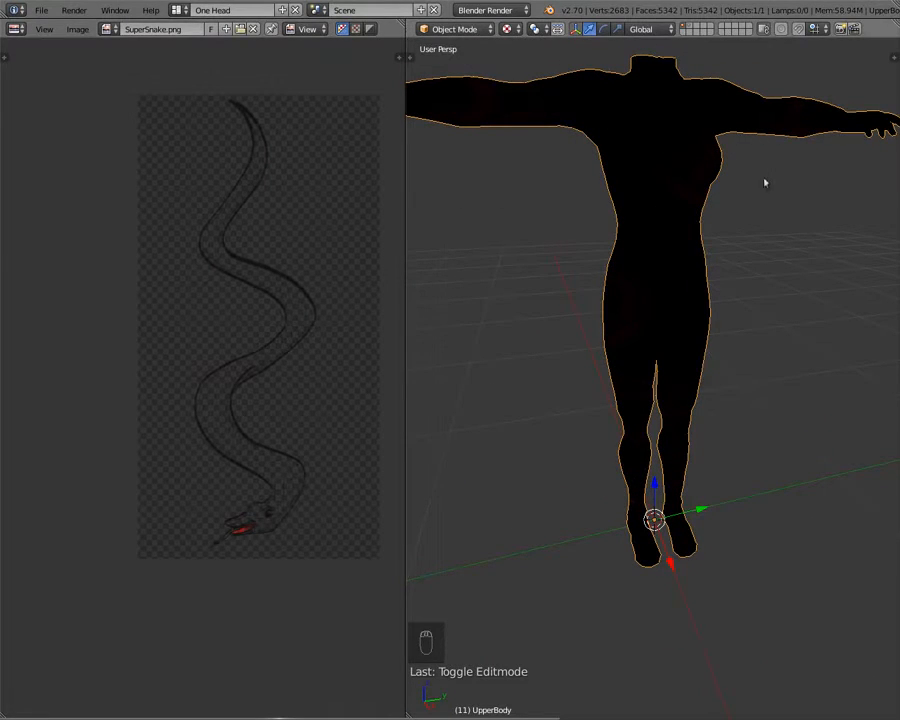
pyautogui.moveTo(763, 181); pyautogui.dragTo(673, 240, button='middle')
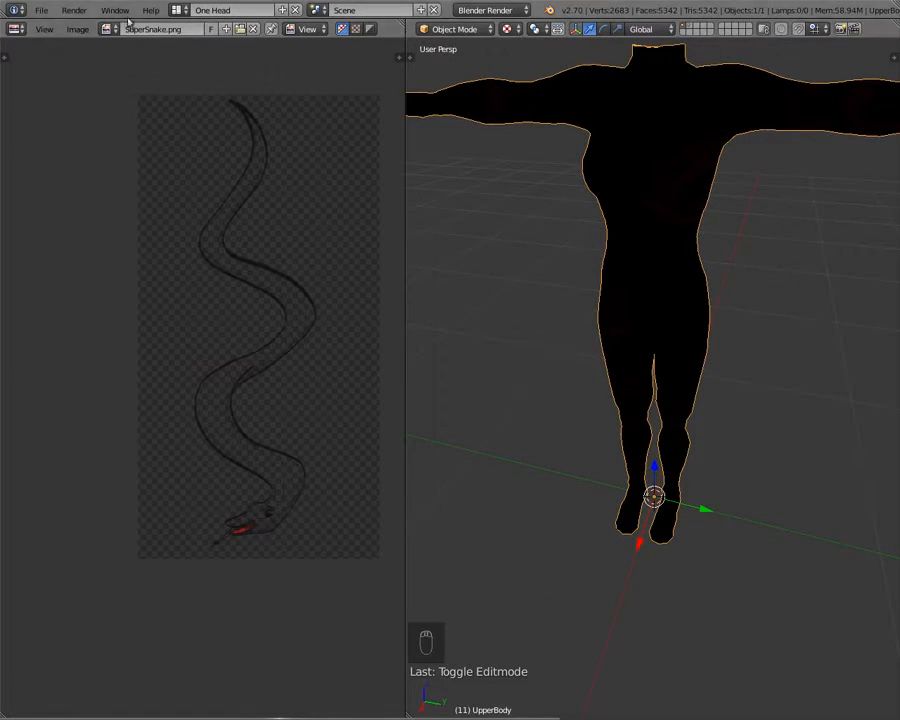
# - Switch to the Geeqie image viewer and examine SuperSnake4work.jpg in full screen, then restore the window
pyautogui.moveTo(110, 718)
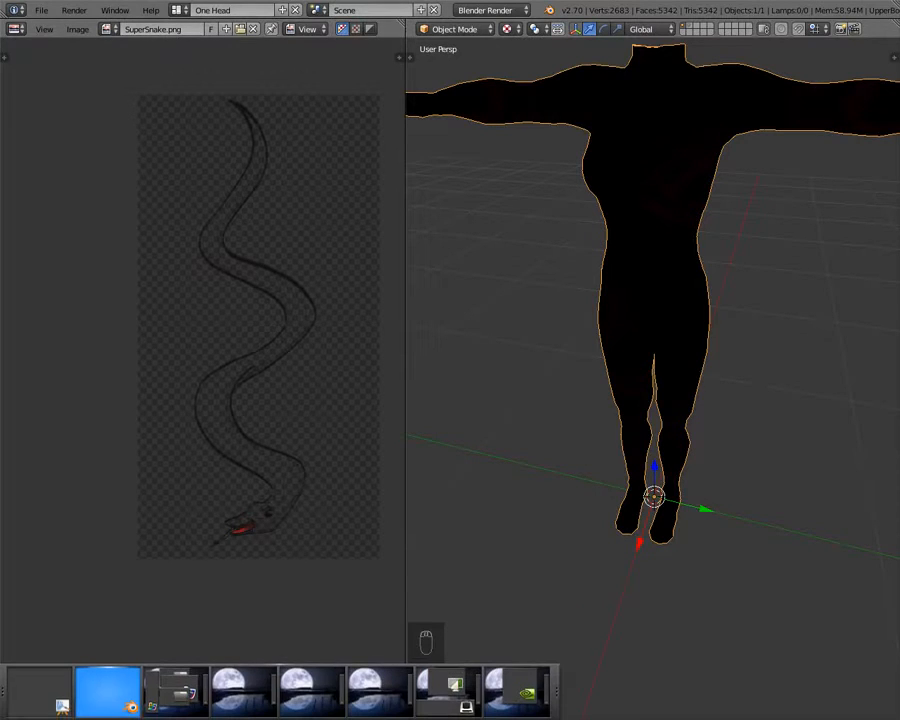
pyautogui.click(175, 688)
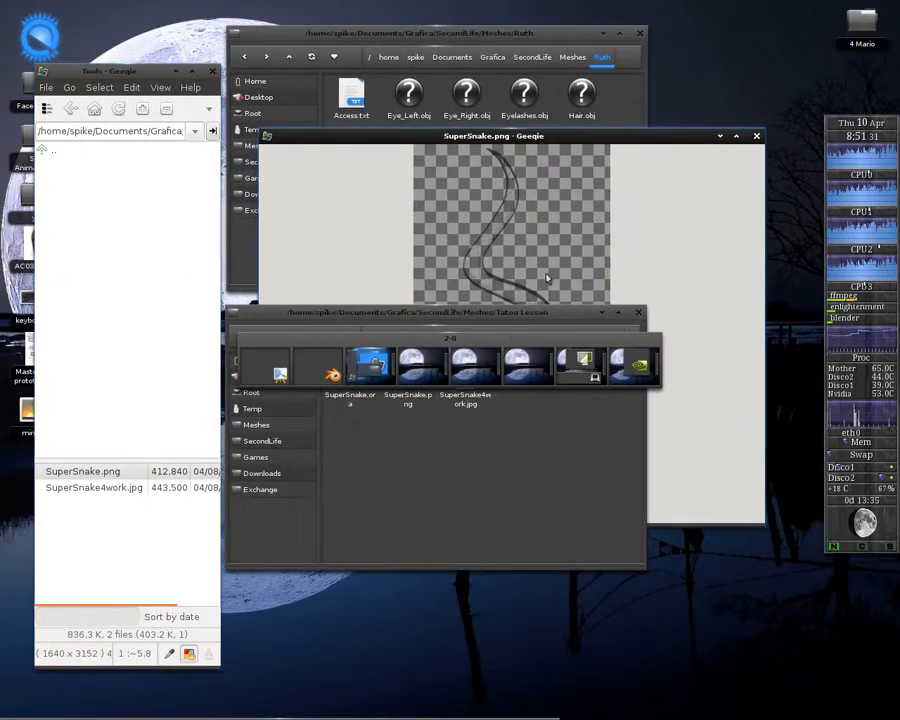
pyautogui.click(509, 258)
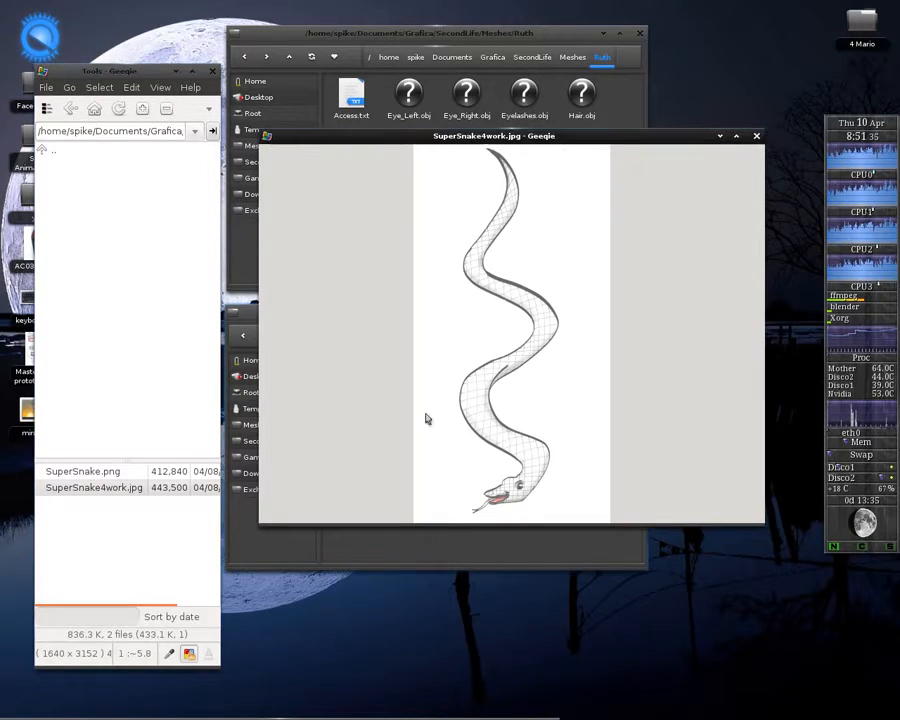
pyautogui.doubleClick(545, 392)
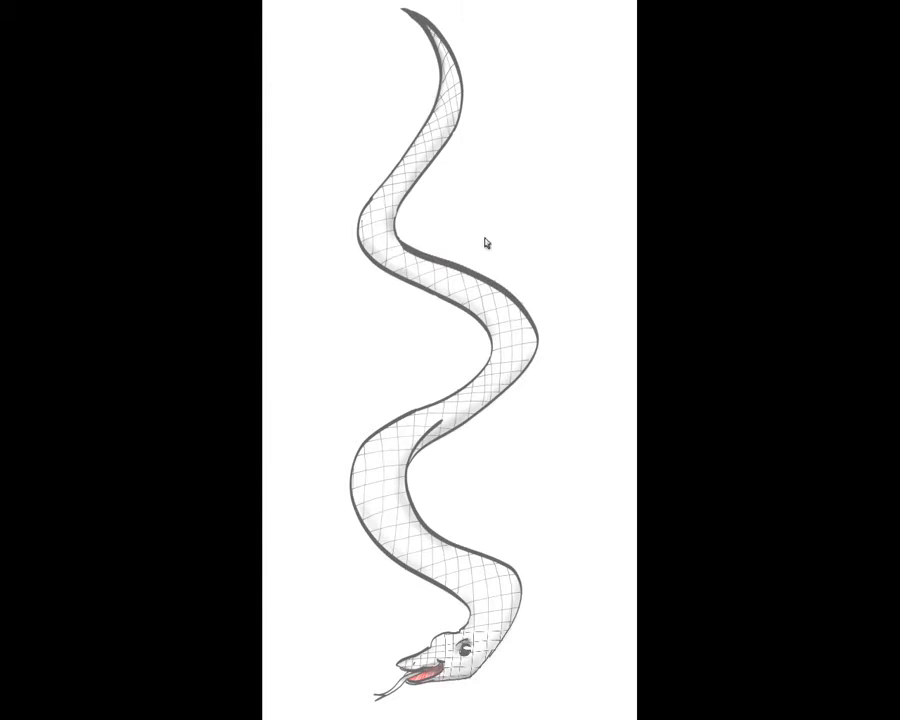
pyautogui.doubleClick(415, 455)
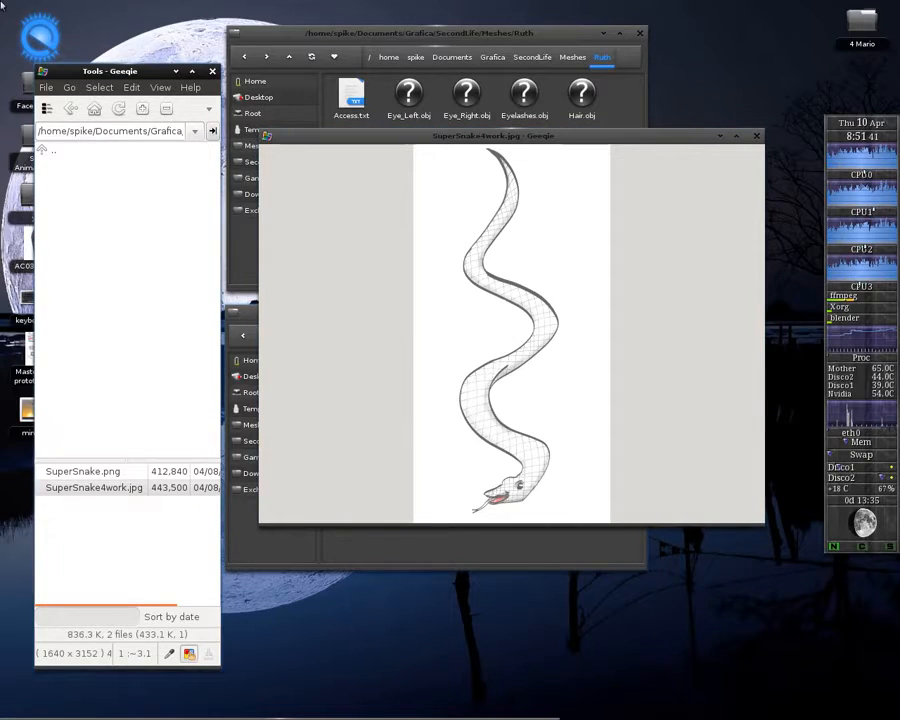
# - Return to Blender, put the body in Edit Mode and select its entire mesh and all its UVs
pyautogui.hotkey('alt', 'Tab')
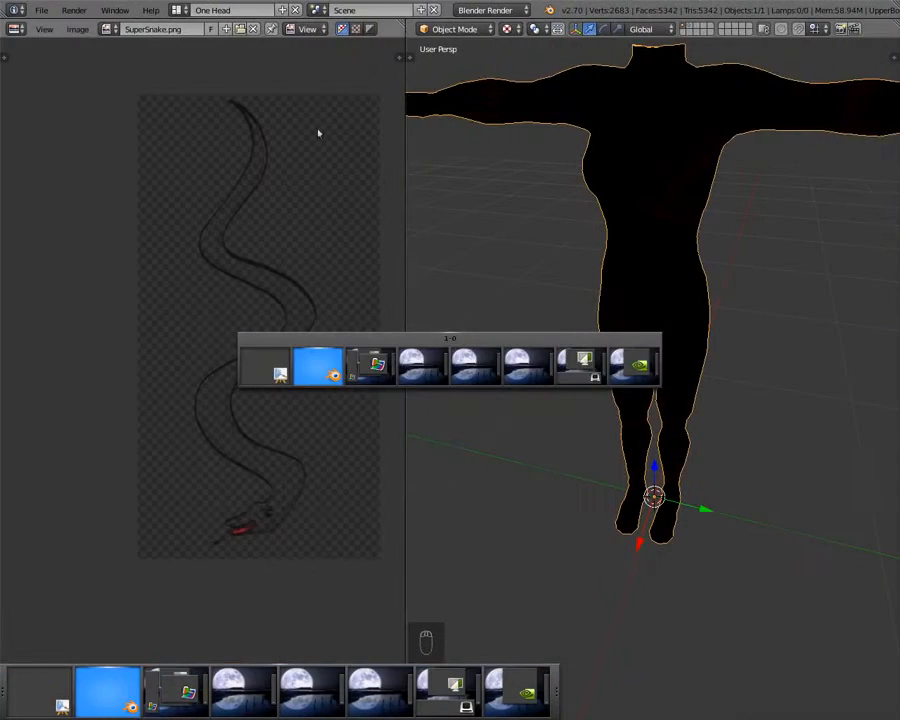
pyautogui.press('Tab')
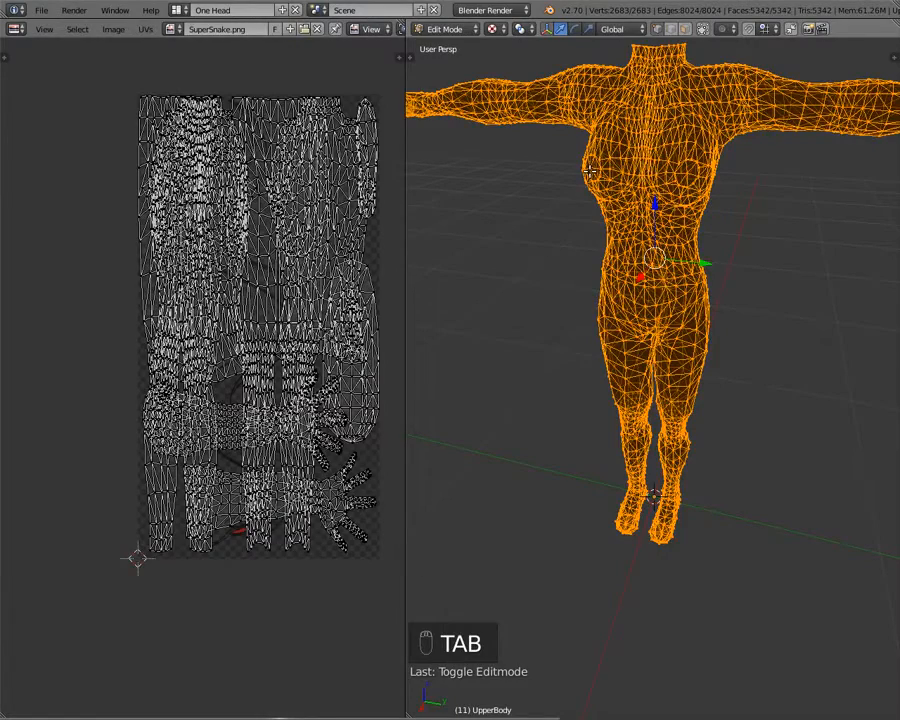
pyautogui.press('a')
pyautogui.press('a')
pyautogui.press('a')
pyautogui.press('a')
pyautogui.press('a')
pyautogui.press('a')
pyautogui.press('a')
pyautogui.press('a')
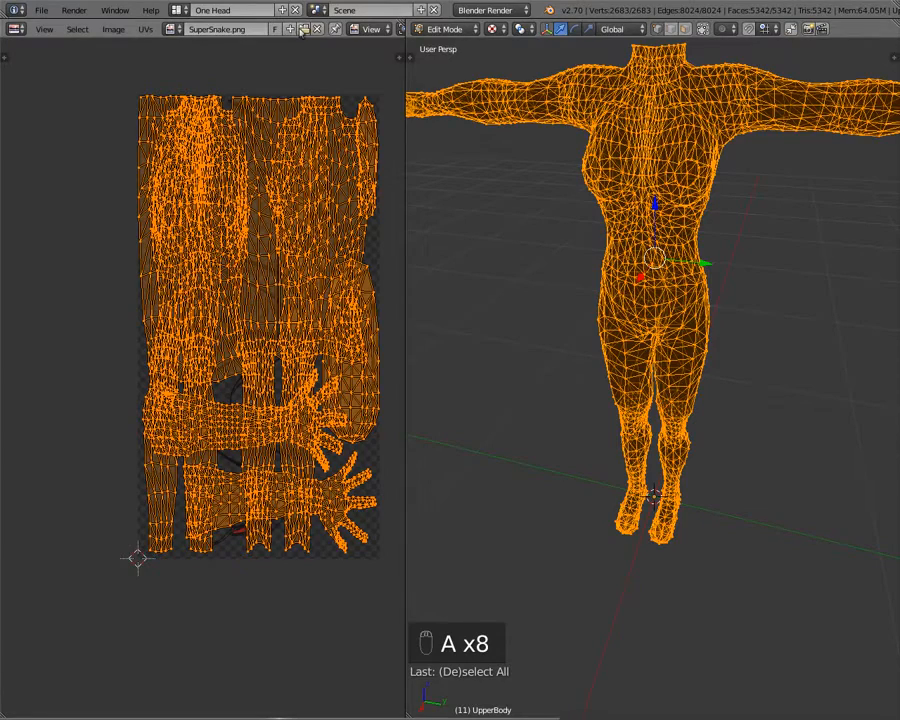
# - Replace the assigned image with SuperSnake4work.jpg and show the textured body from the front in Object Mode
pyautogui.hotkey('alt', 'o')
pyautogui.click(257, 110)
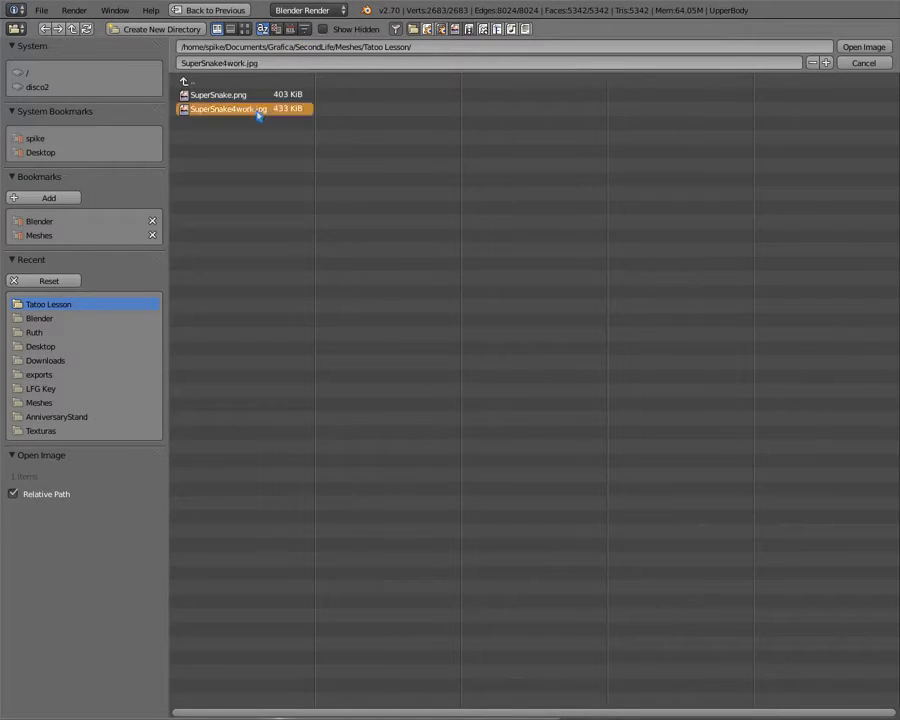
pyautogui.doubleClick(257, 110)
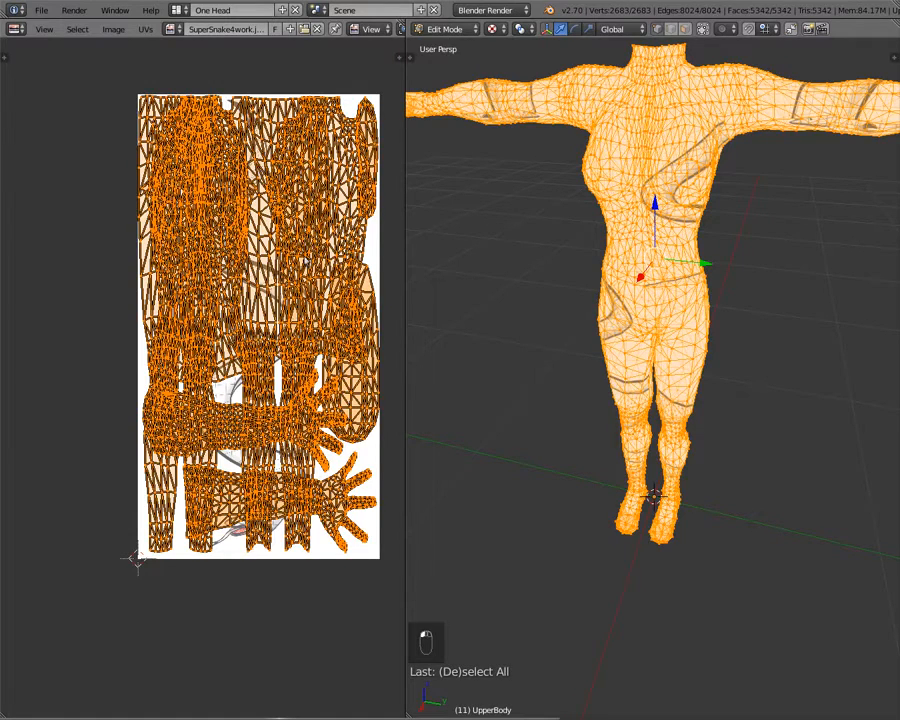
pyautogui.press('Tab')
pyautogui.moveTo(620, 218); pyautogui.dragTo(643, 213, button='middle')
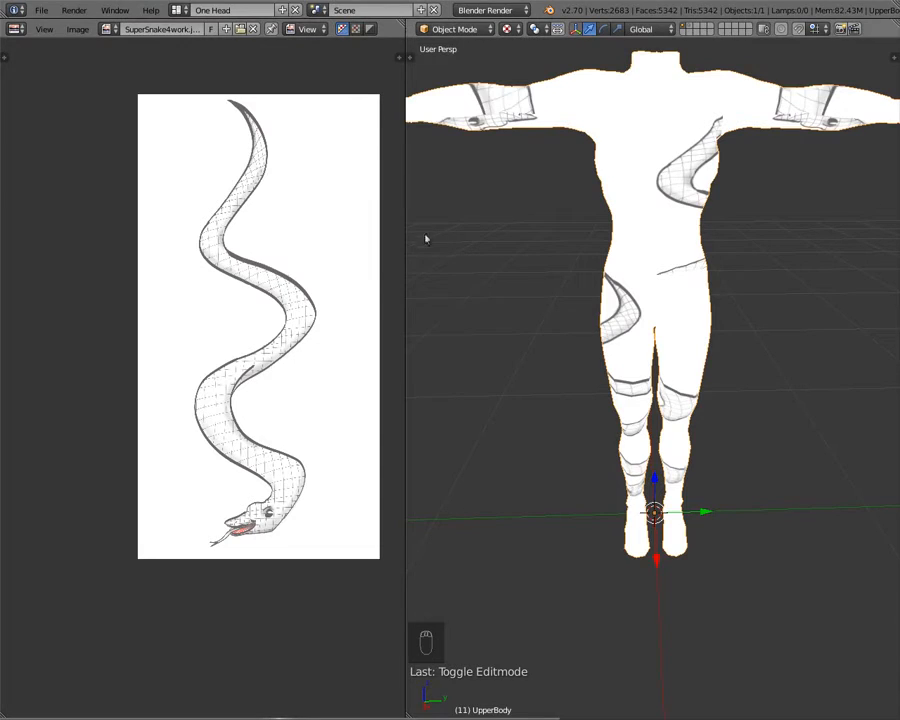
# - Put the body back in Edit Mode, orbit around it, and switch to the MyPaint lesson notes
pyautogui.click(15, 29)
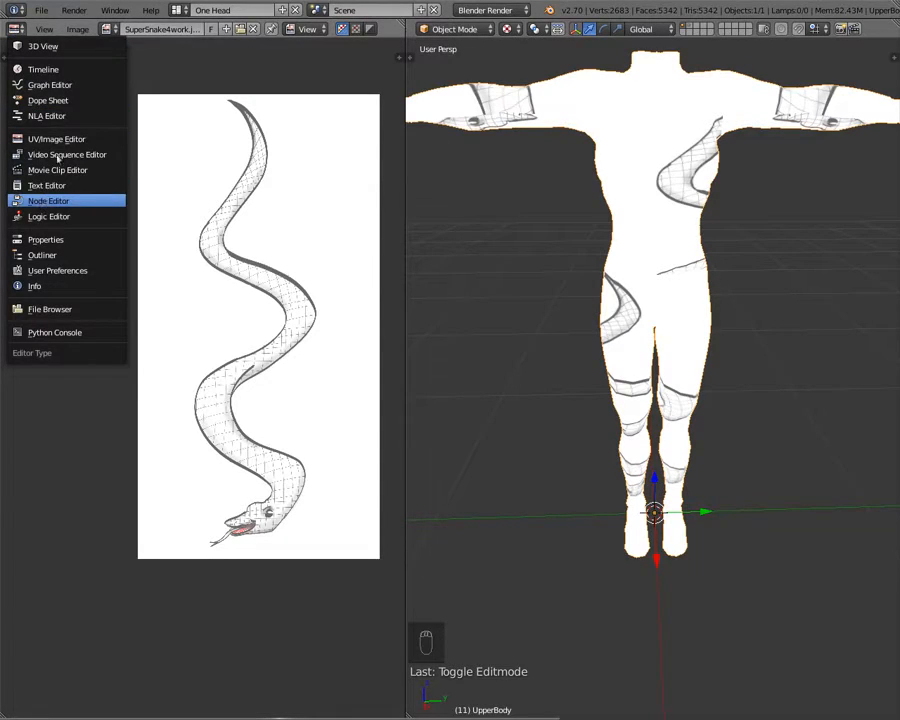
pyautogui.press('Tab')
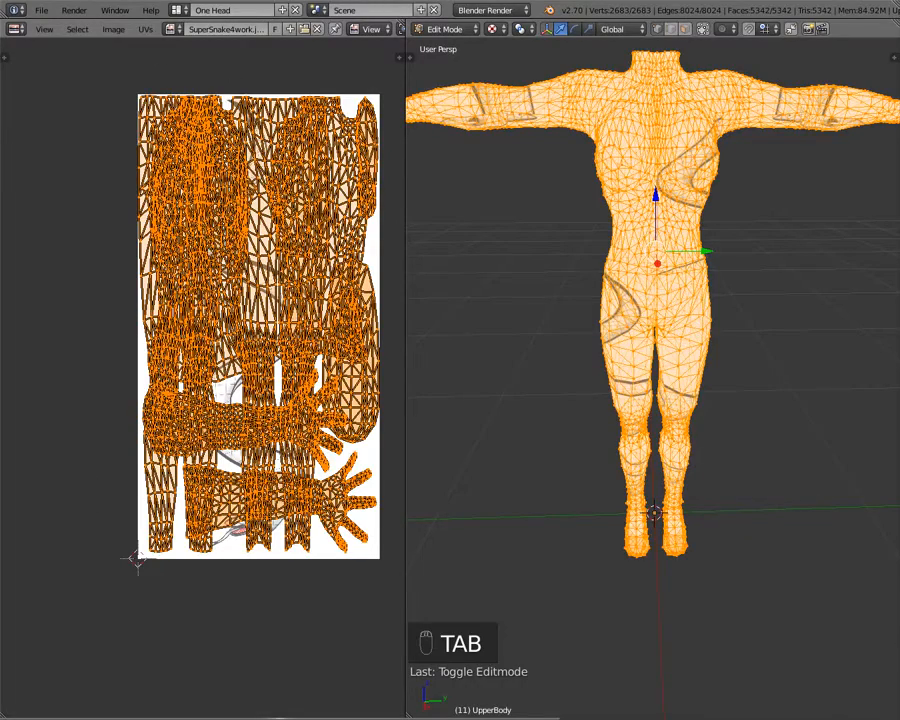
pyautogui.moveTo(703, 291); pyautogui.dragTo(619, 342, button='middle')
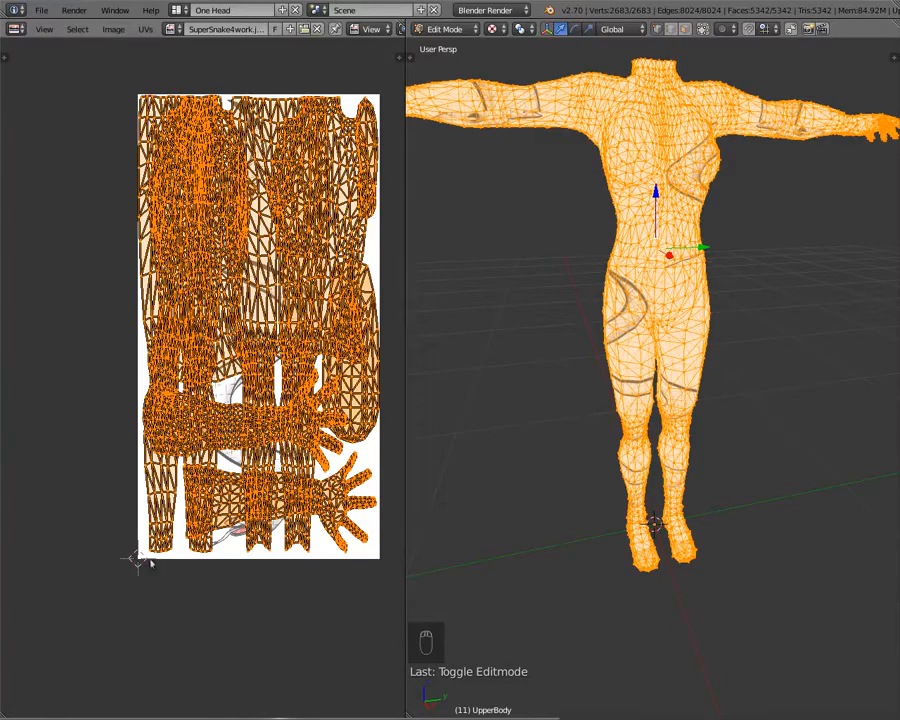
pyautogui.moveTo(3, 704)
pyautogui.click(28, 692)
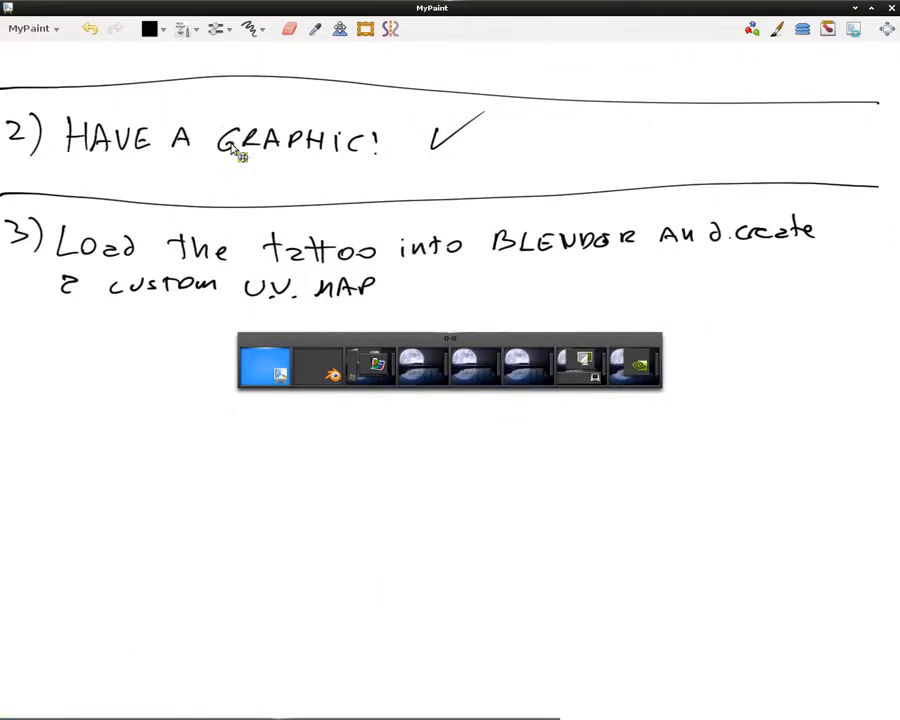
# - Review the MyPaint notes on standard UVs, custom UVs and importing Ruth, and switch back to Blender
pyautogui.moveTo(231, 145); pyautogui.dragTo(295, 549, button='middle')
pyautogui.moveTo(284, 124); pyautogui.dragTo(172, 524, button='middle')
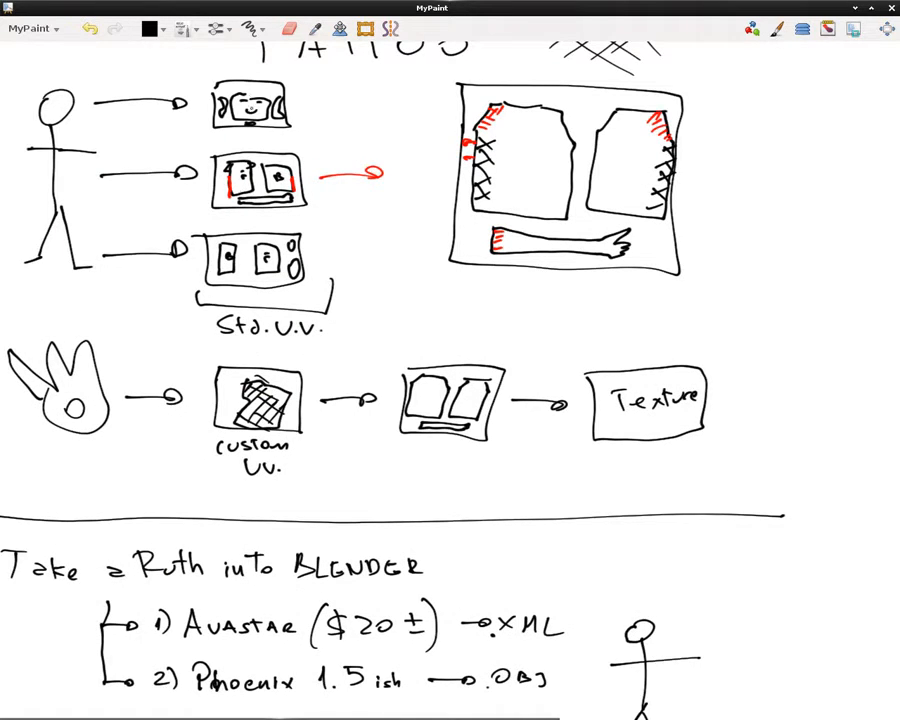
pyautogui.moveTo(268, 298); pyautogui.dragTo(270, 296, button='middle')
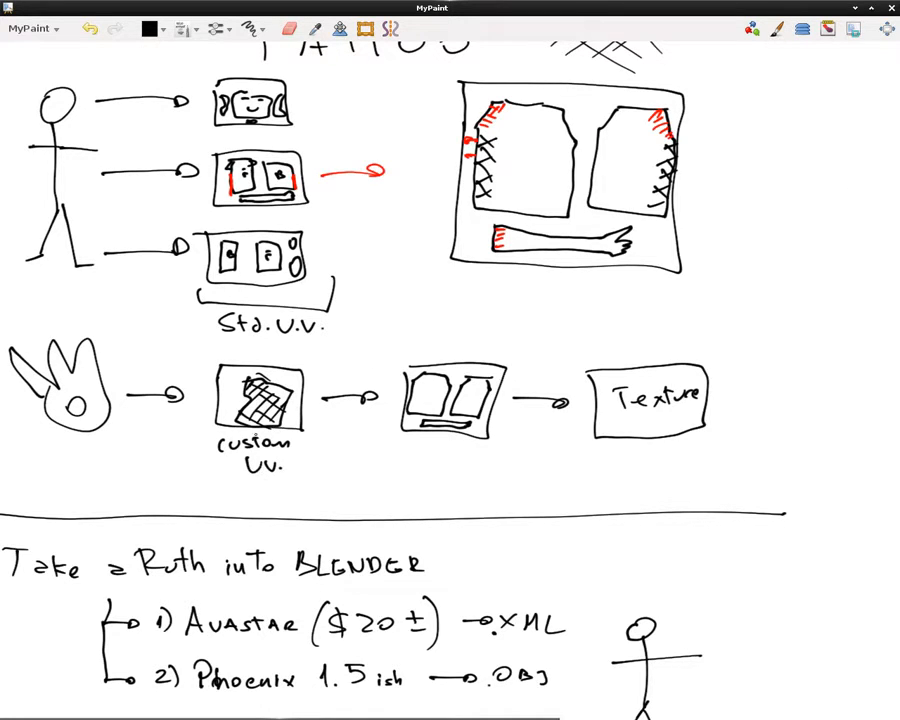
pyautogui.moveTo(264, 367); pyautogui.dragTo(335, 113, button='middle')
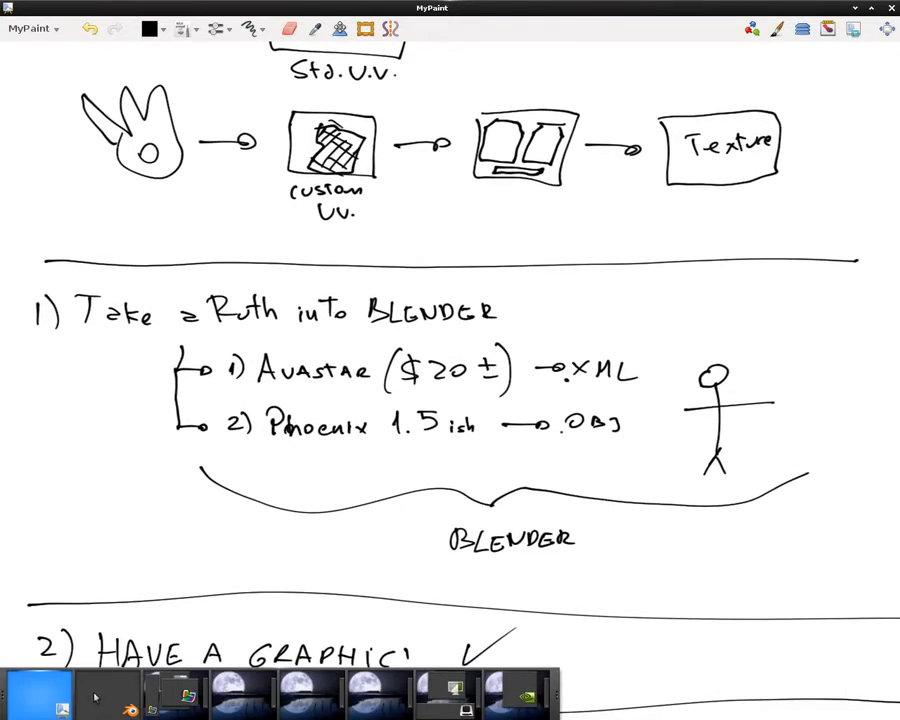
pyautogui.click(118, 686)
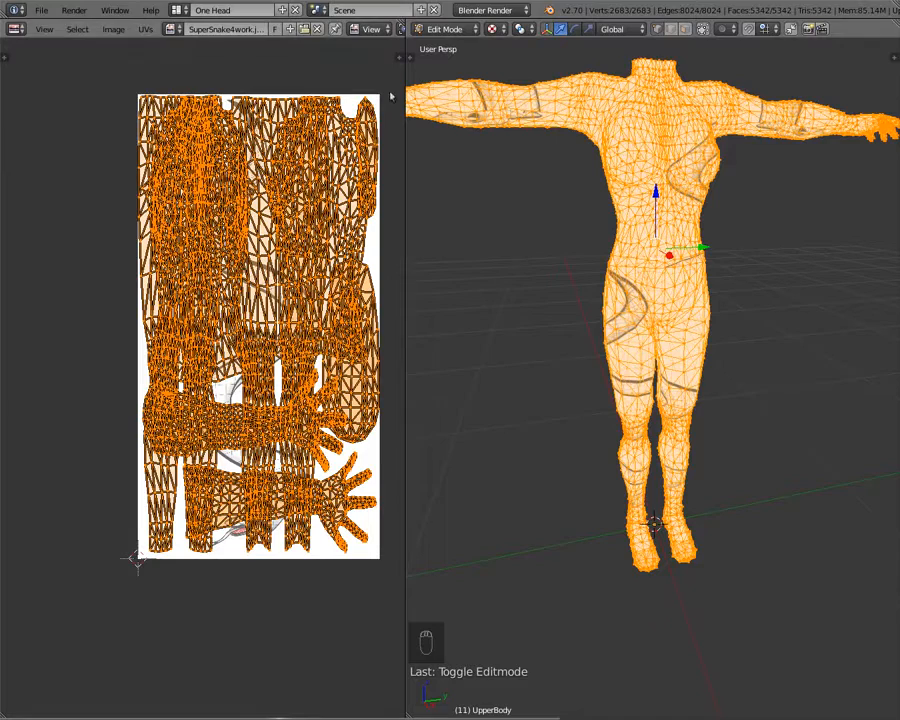
# - Replace the UV/Image Editor with the Properties editor and add three new UV maps to the body's mesh data
pyautogui.click(15, 29)
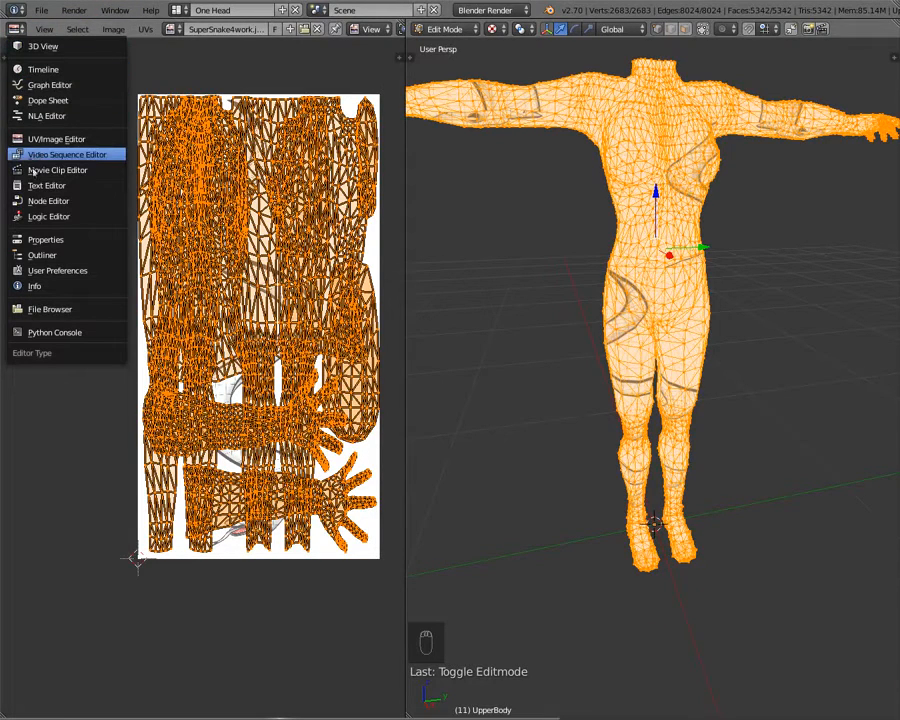
pyautogui.click(33, 240)
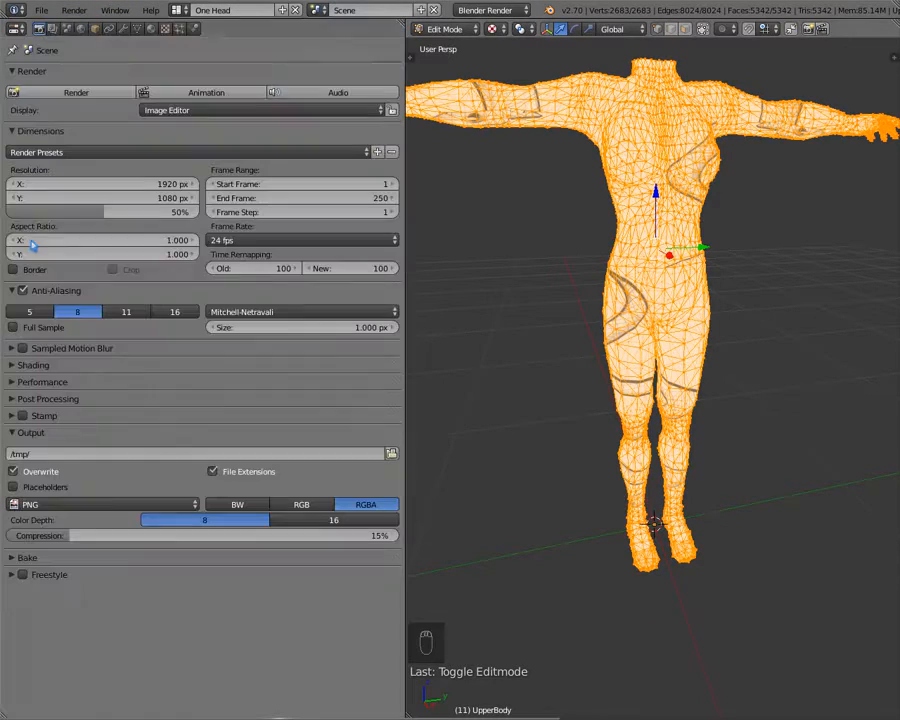
pyautogui.click(137, 29)
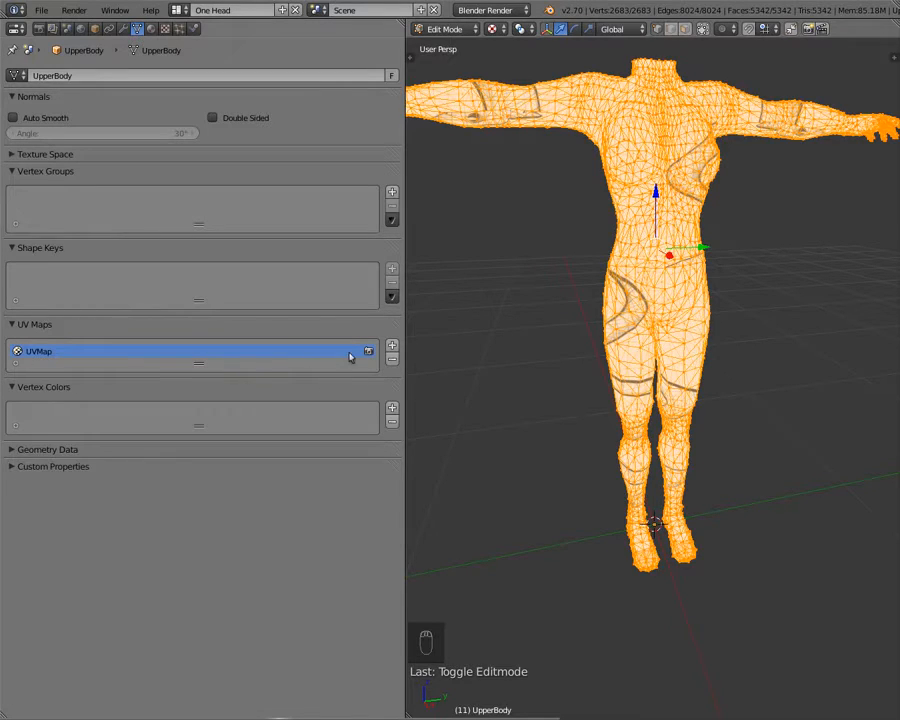
pyautogui.click(392, 345)
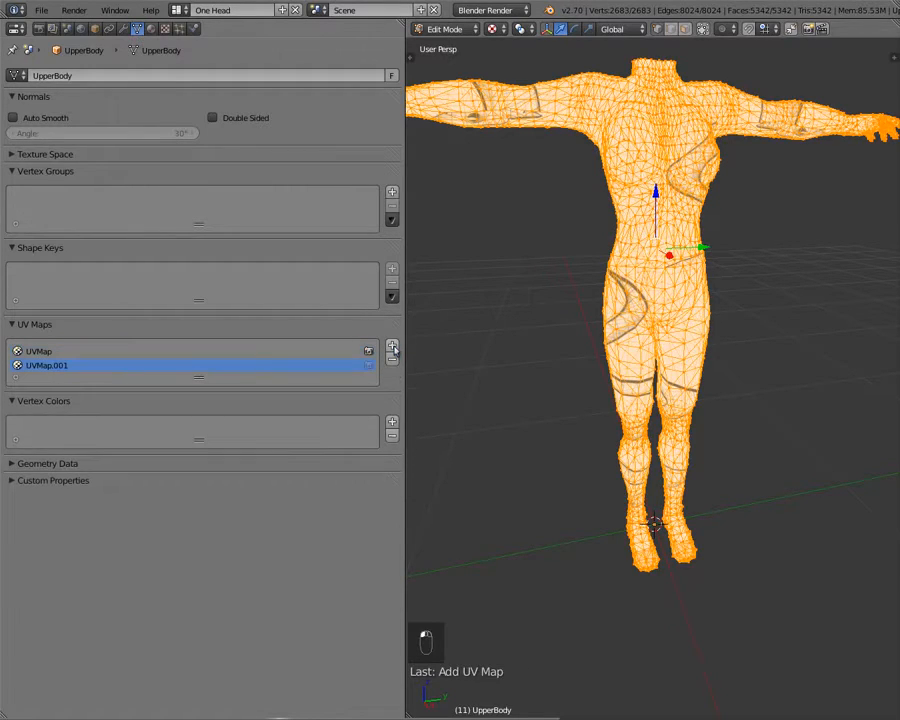
pyautogui.click(392, 345)
pyautogui.click(392, 345)
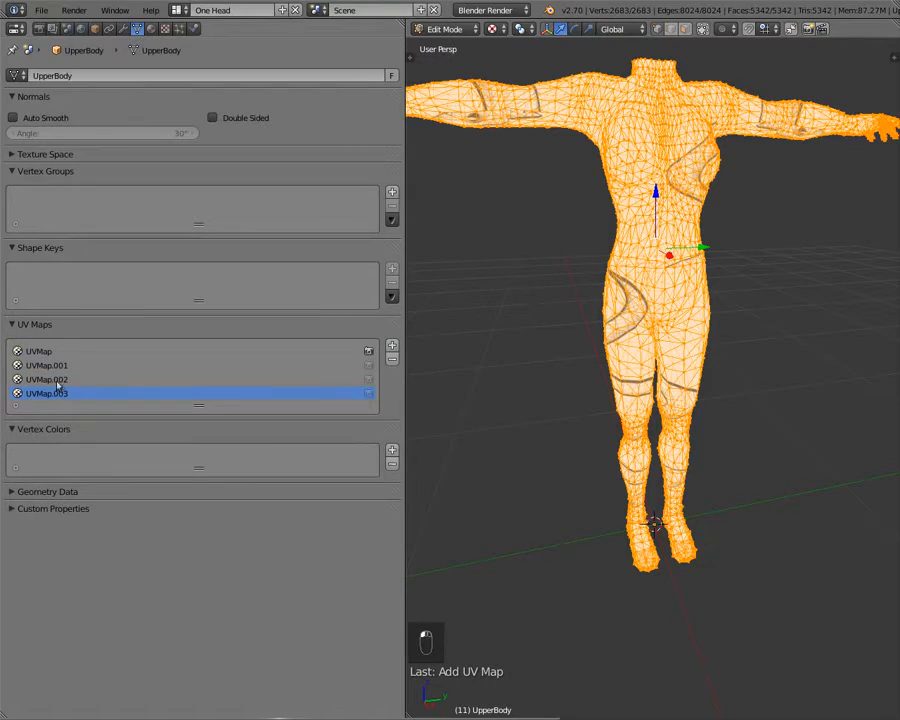
# - Rename the first two added UV maps as Torso and Legs
pyautogui.click(30, 365)
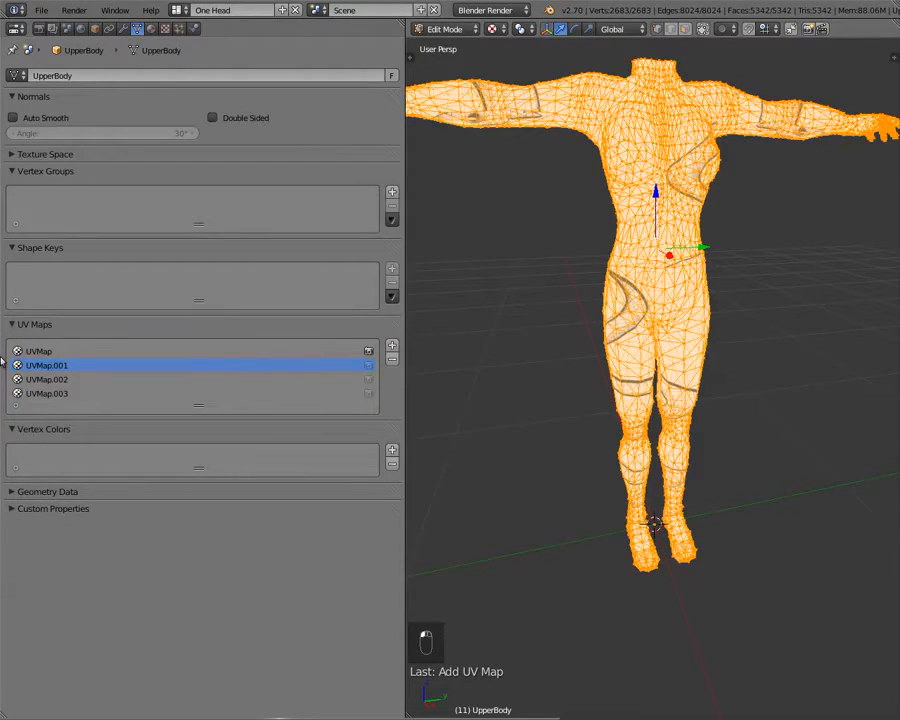
pyautogui.doubleClick(31, 365)
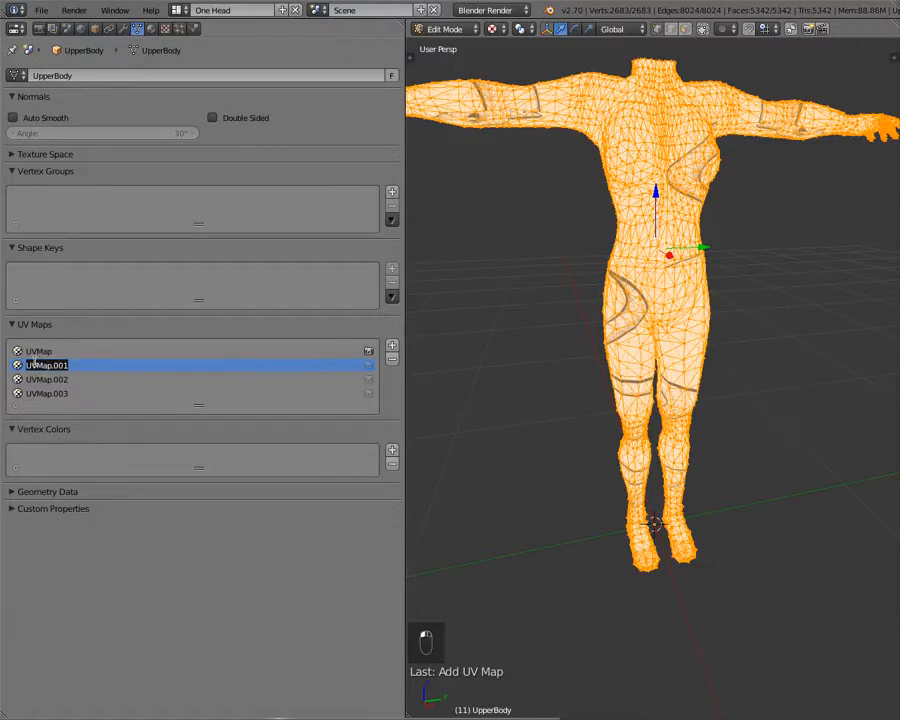
pyautogui.write('Torso')
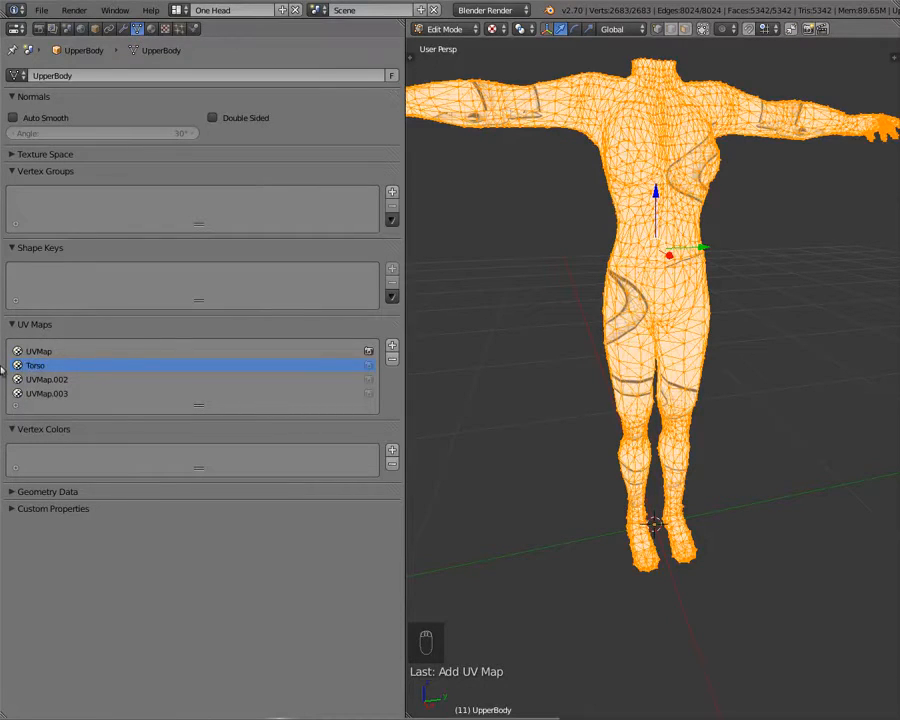
pyautogui.click(76, 379)
pyautogui.doubleClick(77, 379)
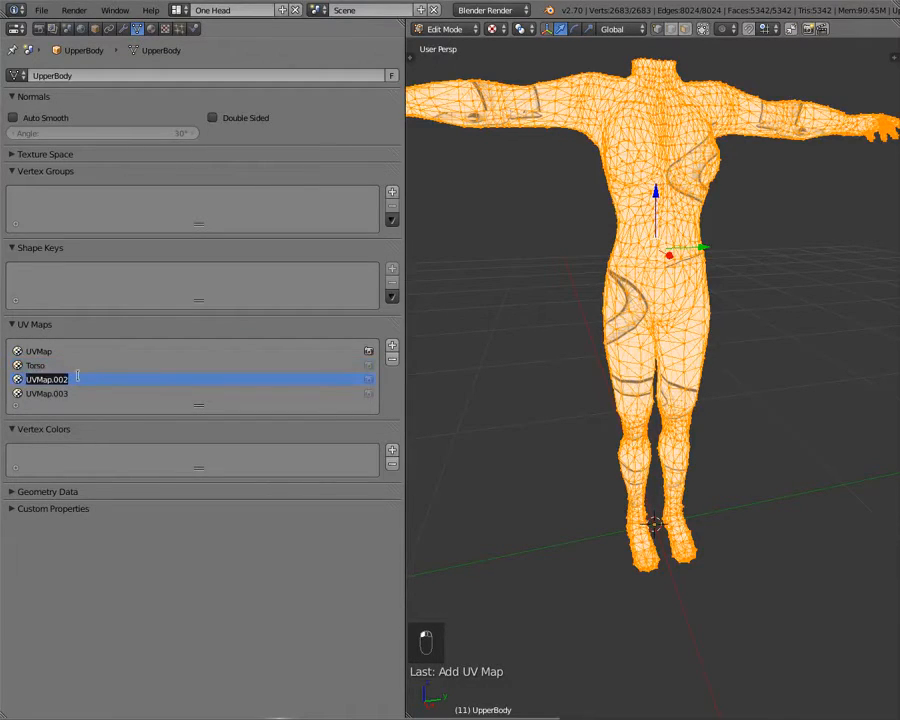
pyautogui.write('Leg')
pyautogui.press('Return')
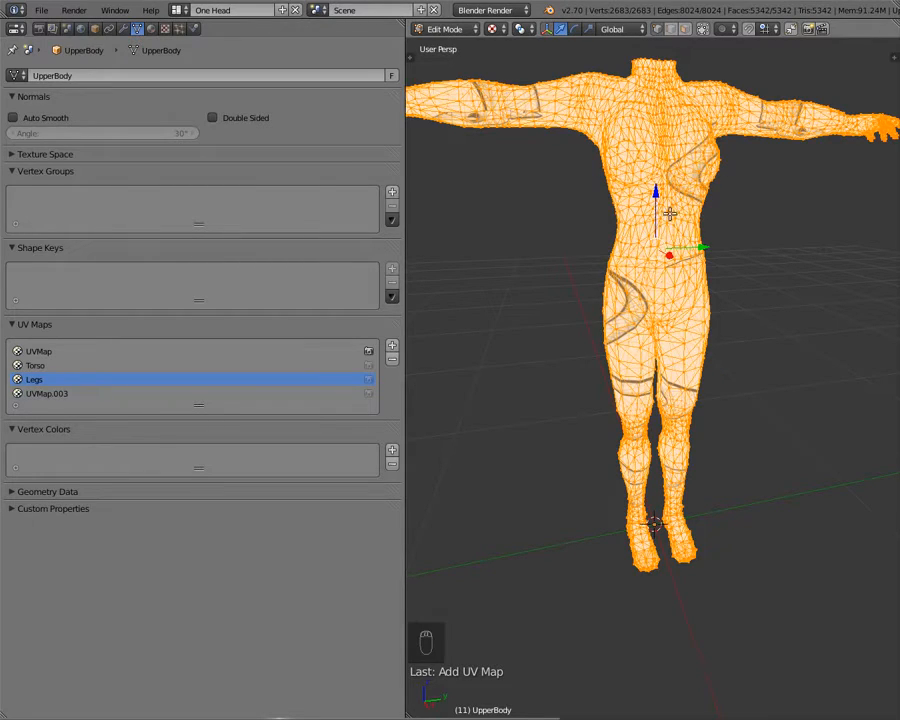
# - Compare the Torso and Legs maps with the body, and rename the last UV map as Working
pyautogui.click(40, 366)
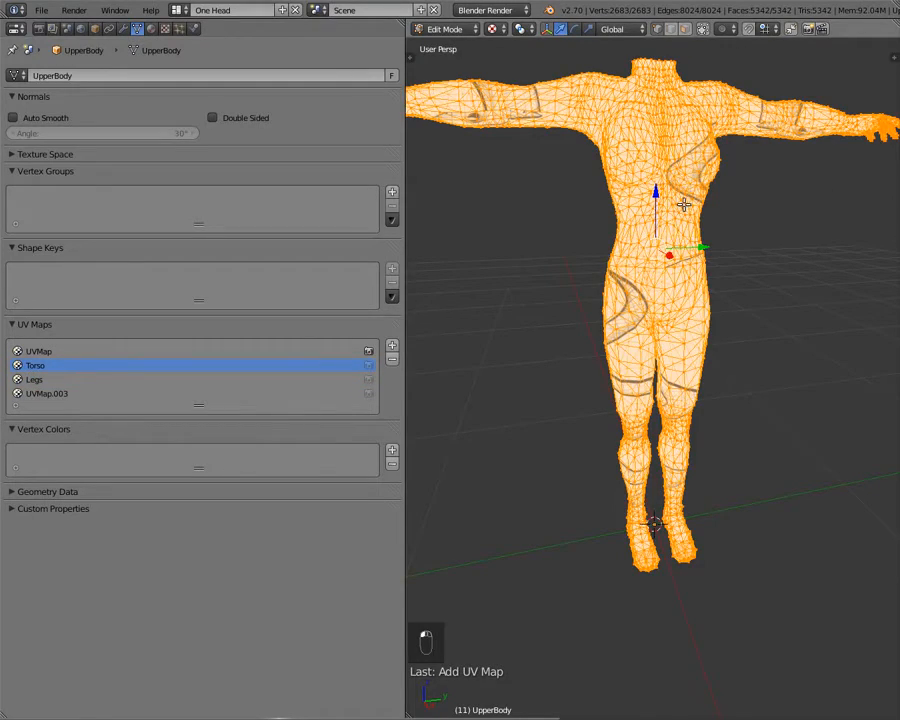
pyautogui.moveTo(684, 204); pyautogui.dragTo(589, 243, button='middle')
pyautogui.scroll(-2, 608, 197)
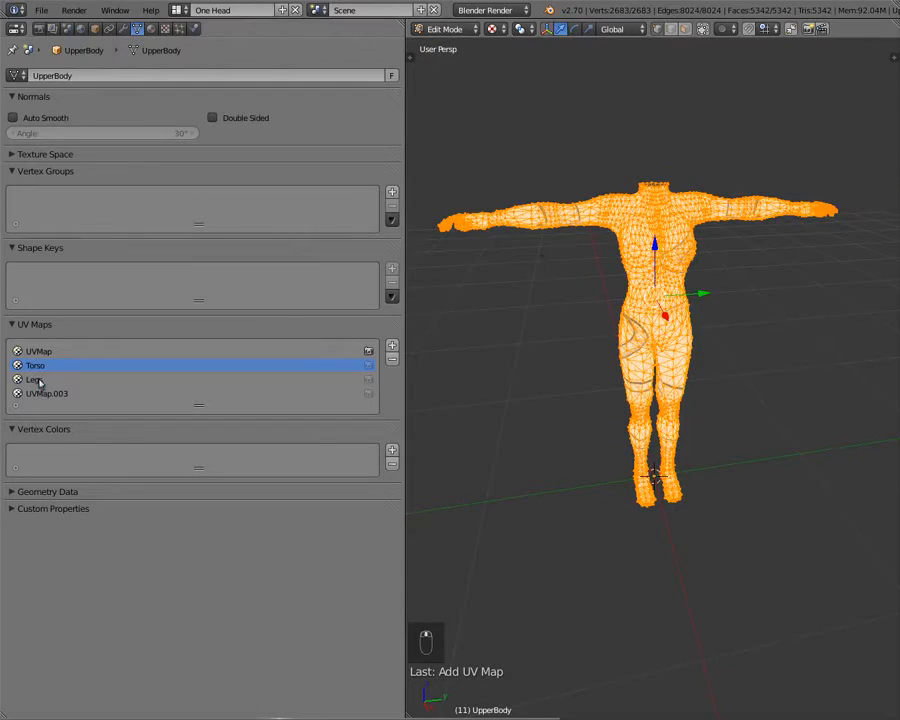
pyautogui.moveTo(660, 300); pyautogui.dragTo(575, 358, button='middle')
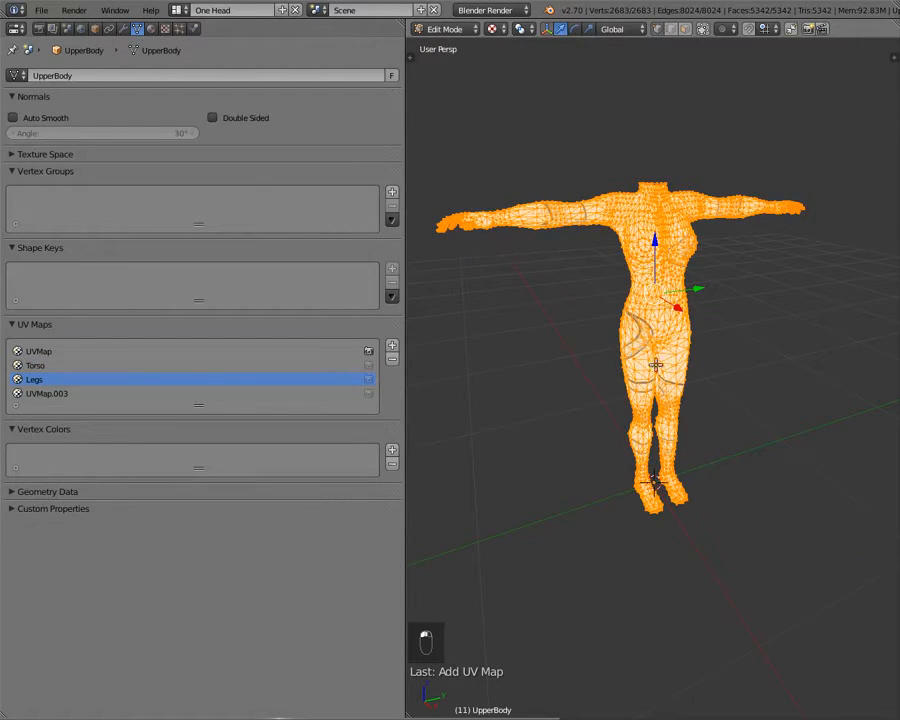
pyautogui.doubleClick(46, 394)
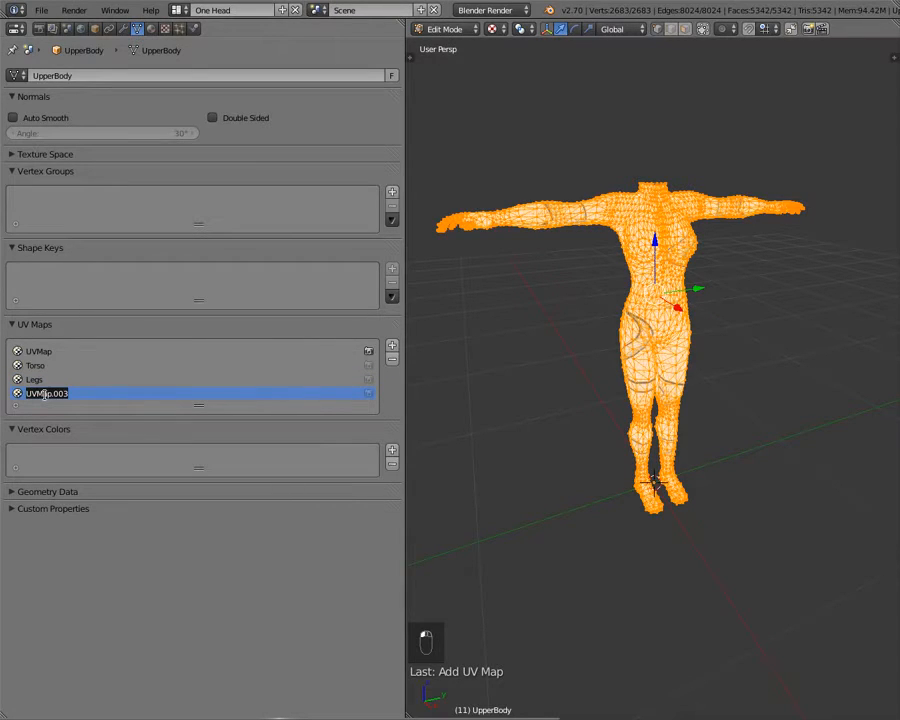
pyautogui.write('Working')
pyautogui.moveTo(461, 239); pyautogui.dragTo(628, 350, button='middle')
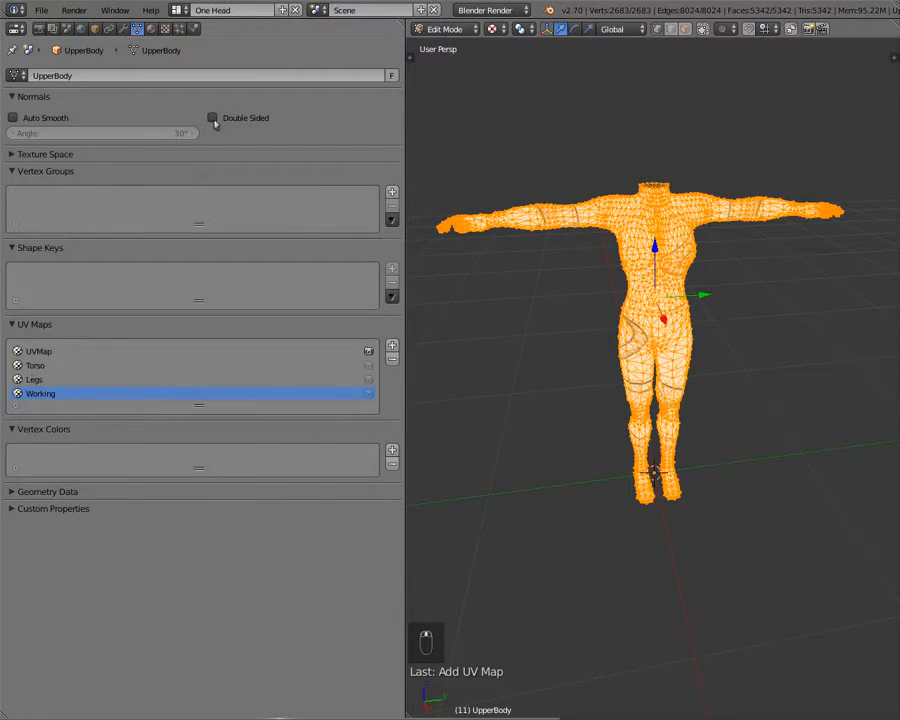
# - Replace the 3D View with the UV/Image Editor, fit the image in view, and make Torso the active UV map
pyautogui.scroll(5, 473, 33)
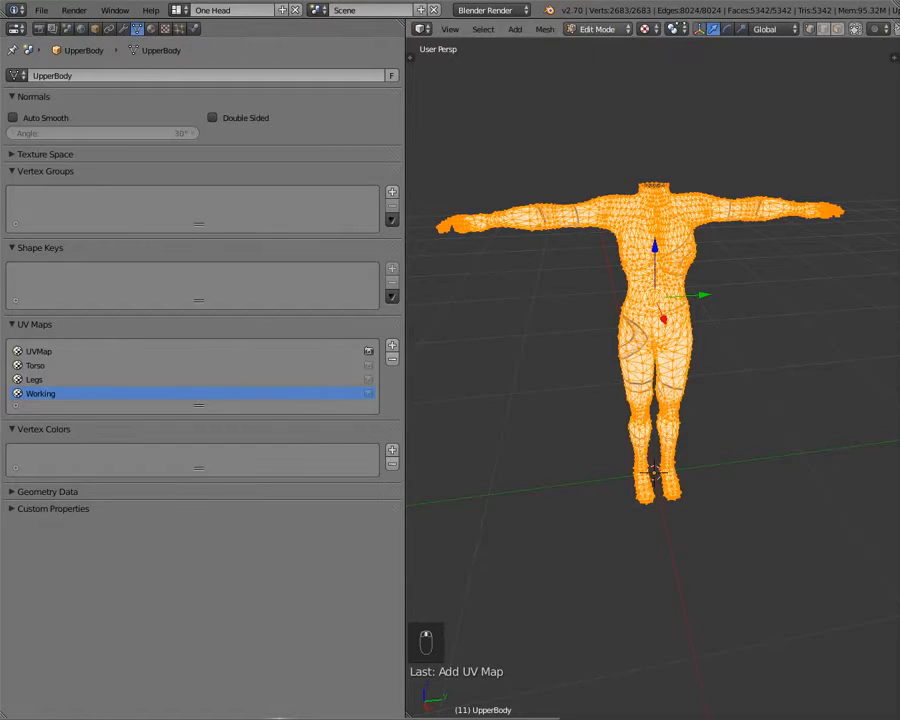
pyautogui.click(421, 28)
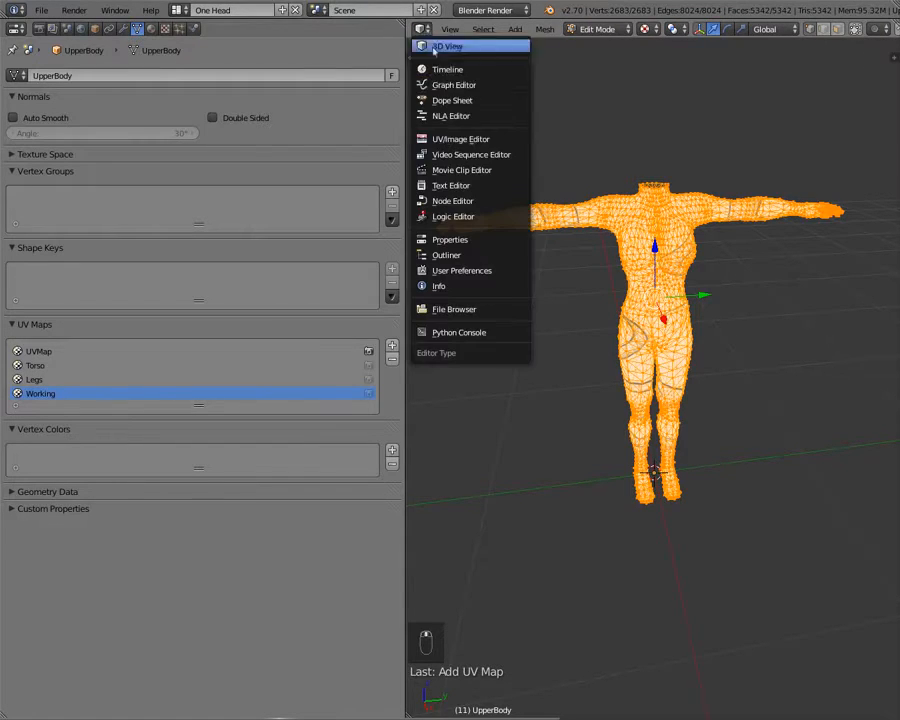
pyautogui.click(450, 139)
pyautogui.press('Home')
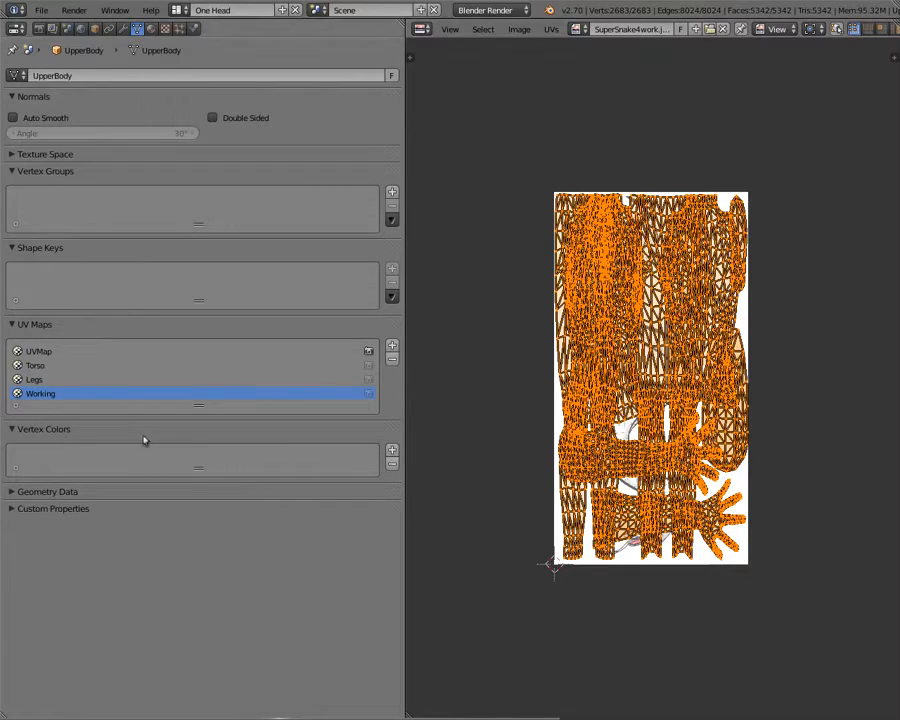
pyautogui.click(58, 351)
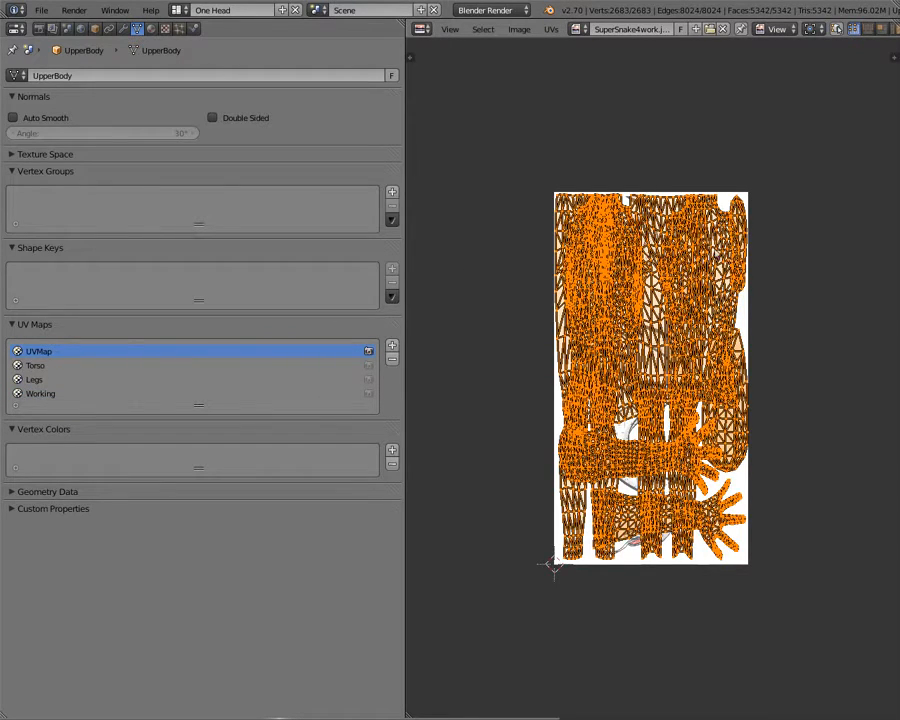
pyautogui.click(12, 366)
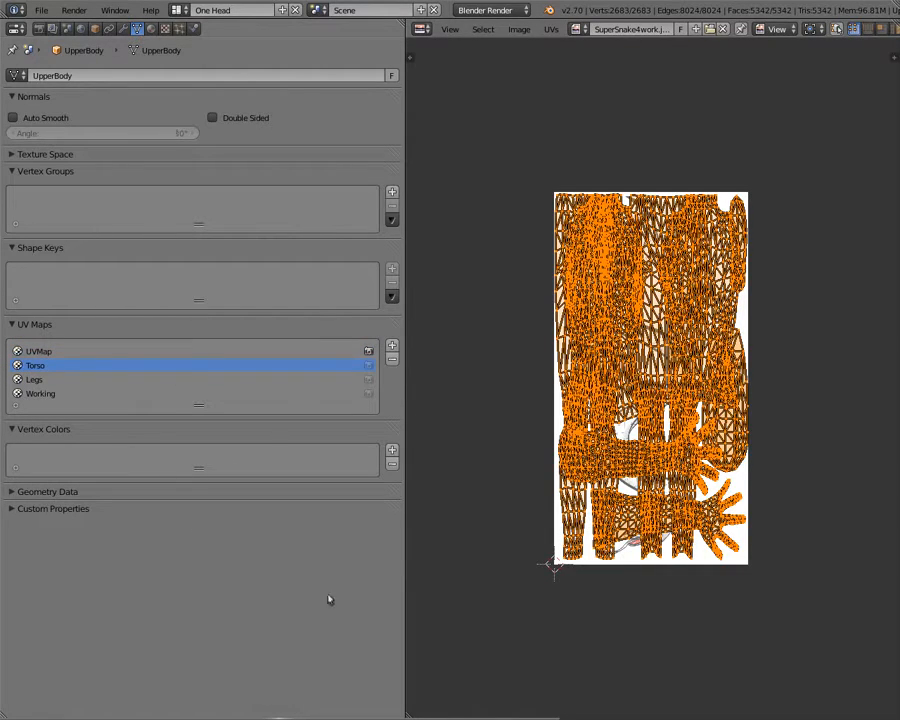
# - Split the Properties area in two and turn its upper part into a 3D View showing the body
pyautogui.moveTo(399, 22); pyautogui.dragTo(379, 281)
pyautogui.click(16, 28)
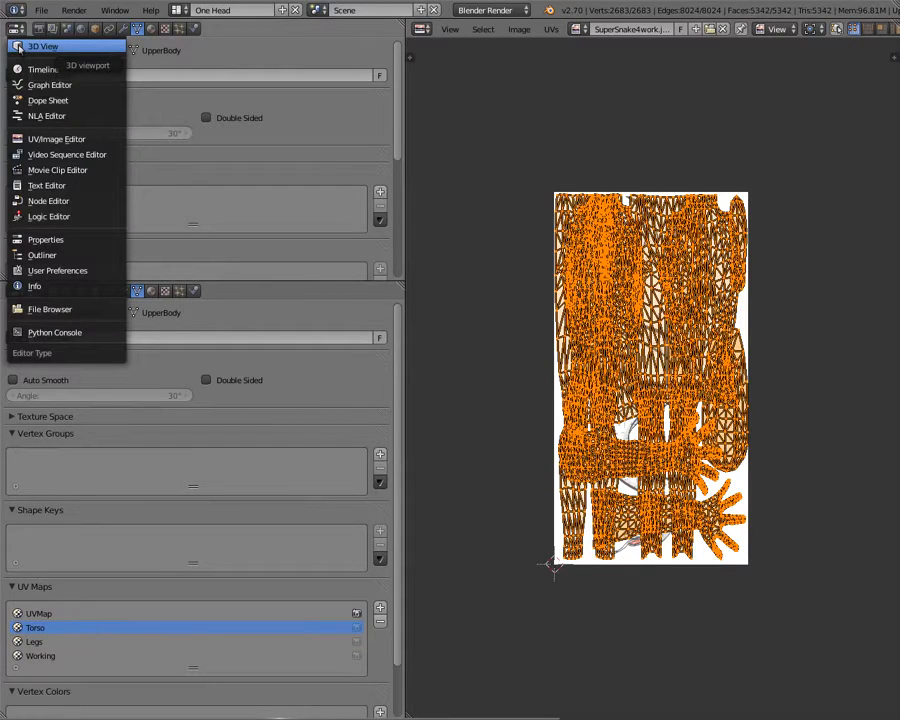
pyautogui.click(17, 47)
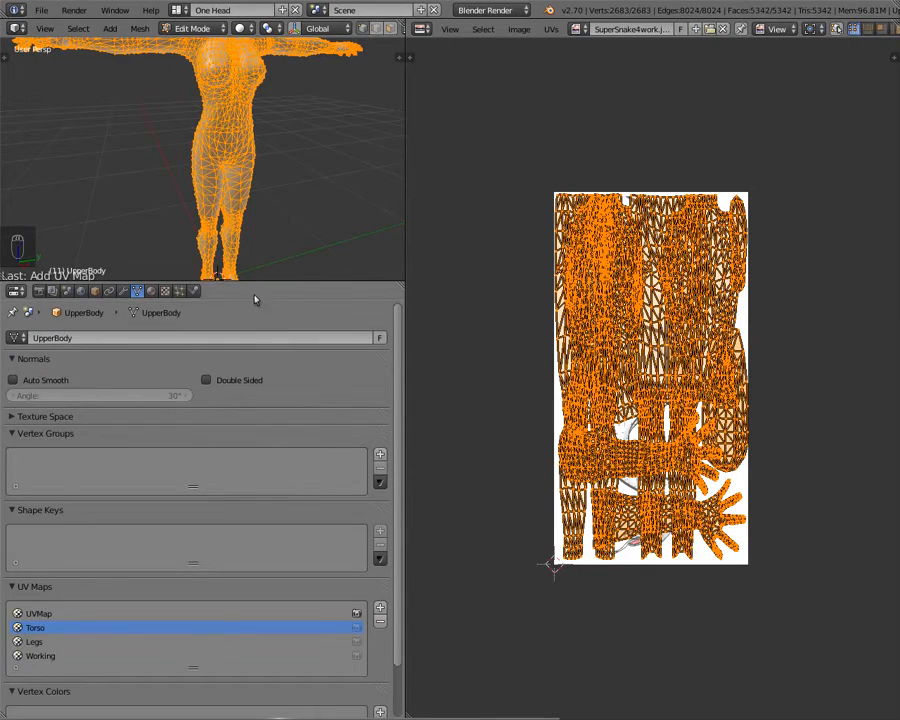
pyautogui.scroll(-3, 241, 209)
pyautogui.scroll(2, 241, 209)
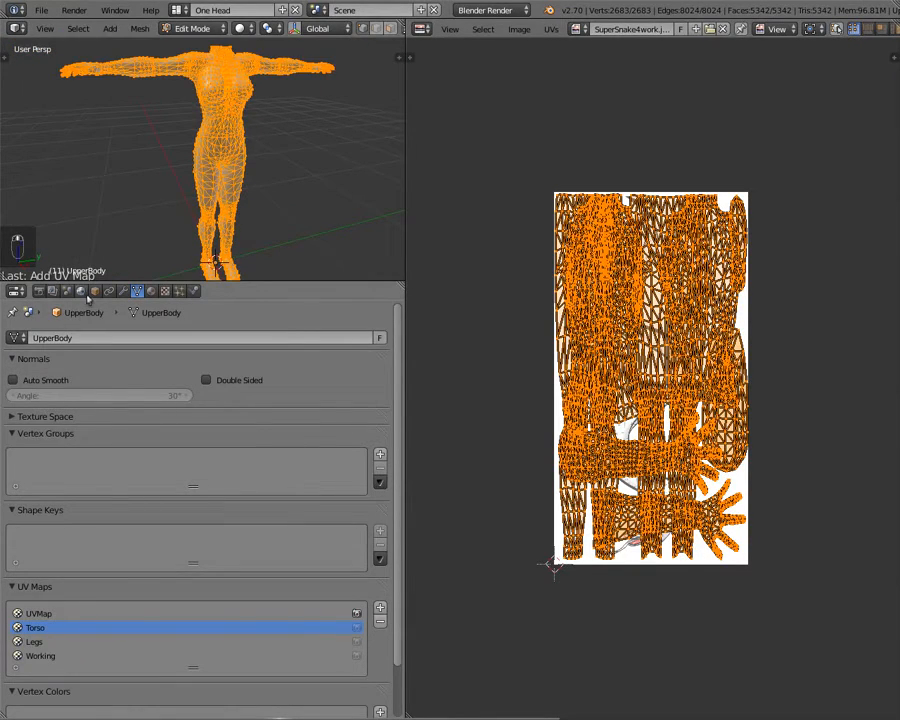
# - Show the body's materials, deselect the whole mesh and select only the faces assigned to the Torso material
pyautogui.click(154, 292)
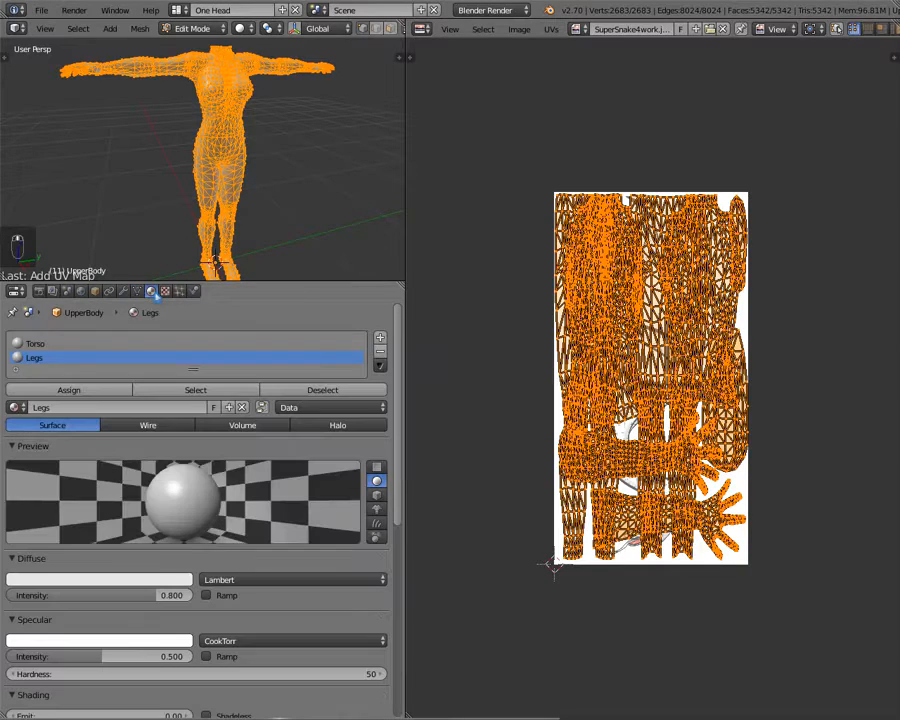
pyautogui.press('a')
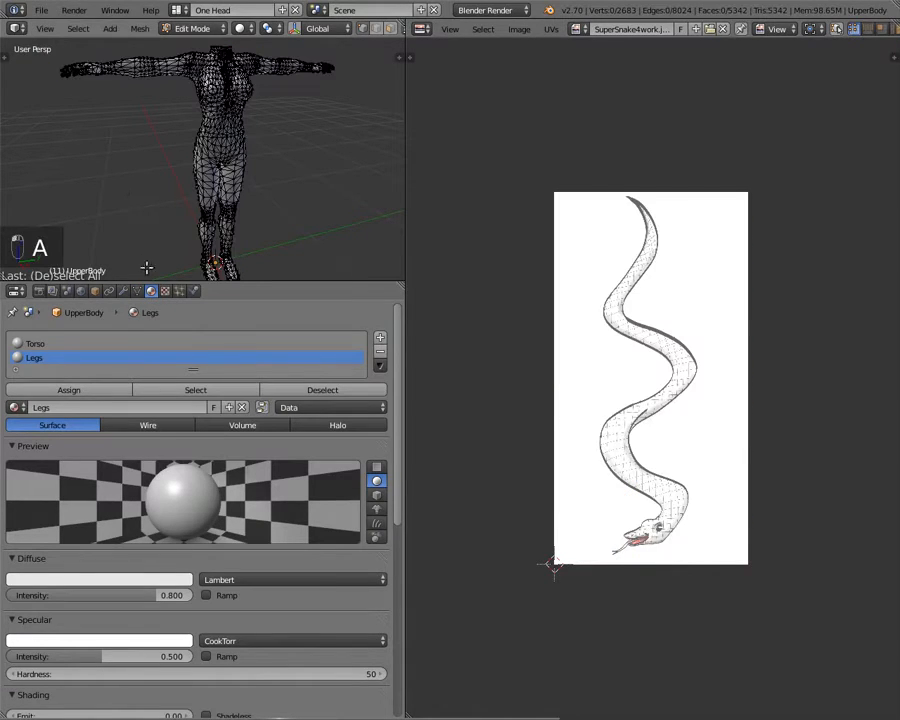
pyautogui.click(50, 347)
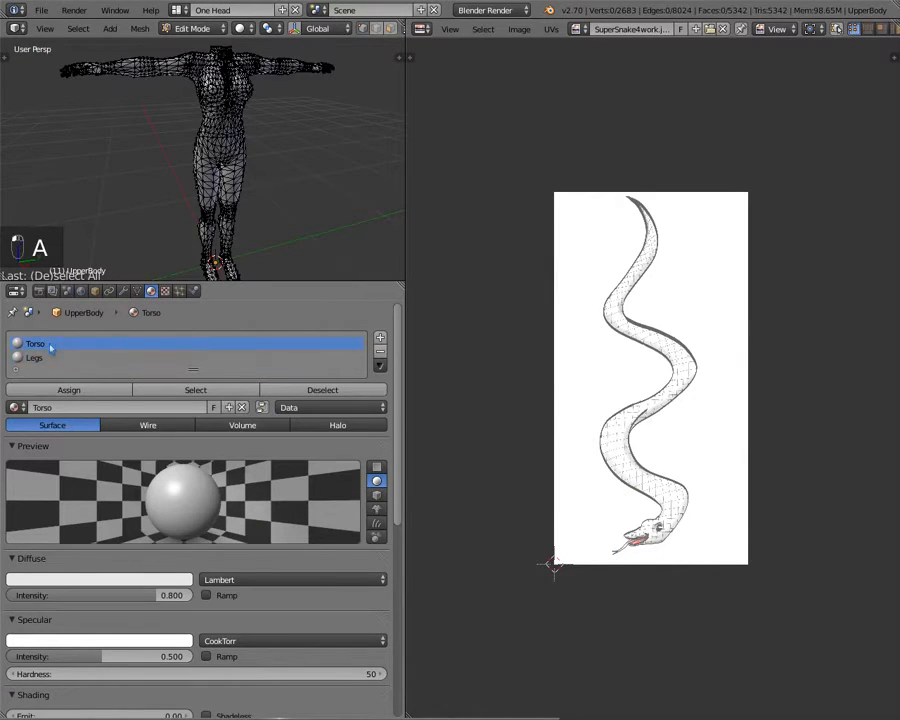
pyautogui.click(201, 390)
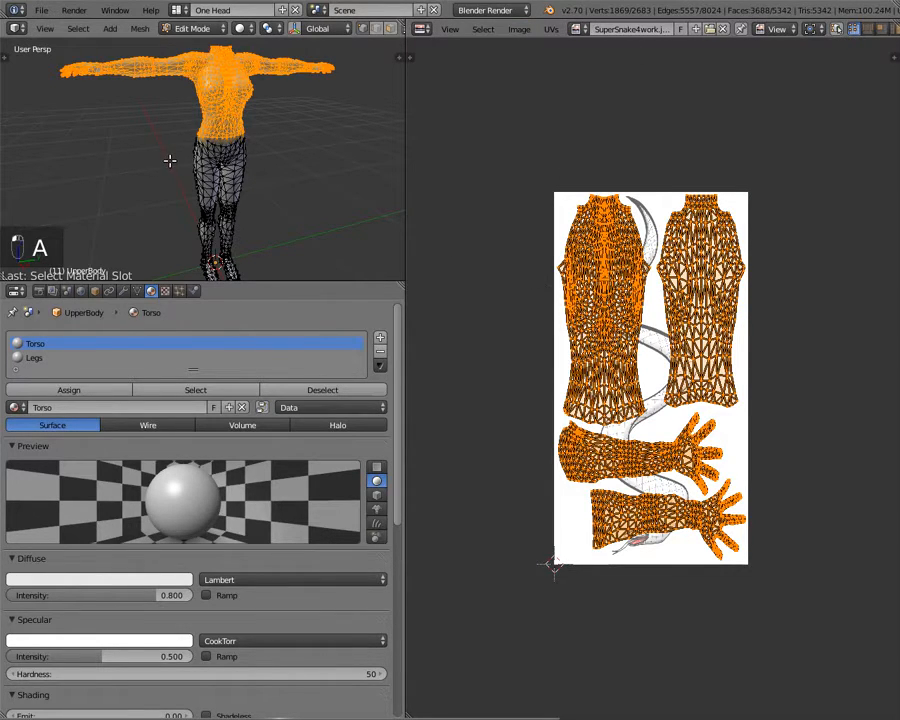
# - Select the entire mesh and create a blank 1024 × 1024 px image named Square map for its UVs
pyautogui.press('a')
pyautogui.press('a')
pyautogui.press('a')
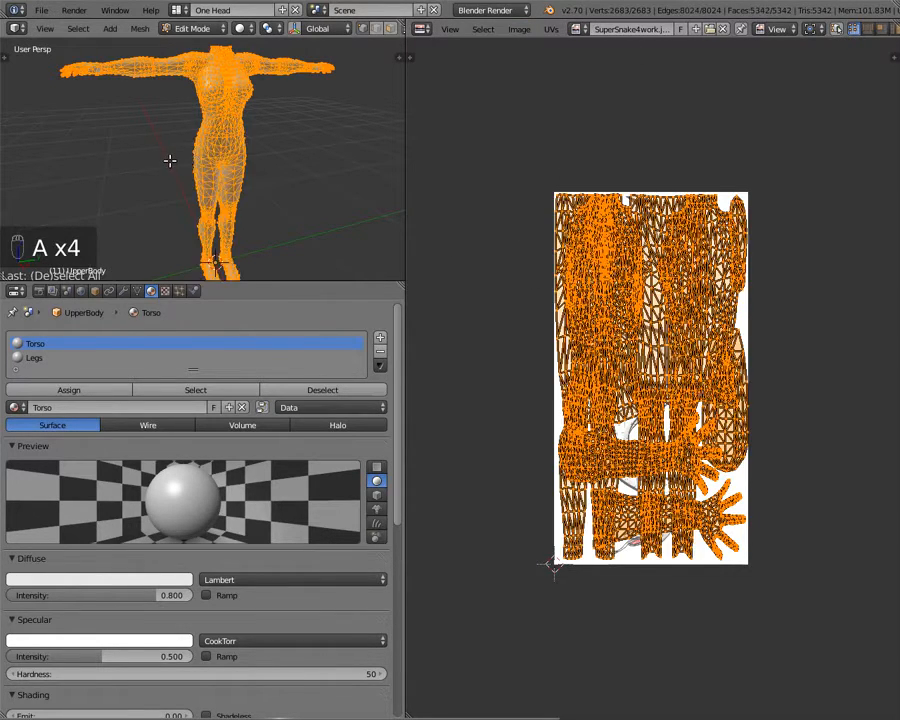
pyautogui.click(697, 31)
pyautogui.click(740, 35)
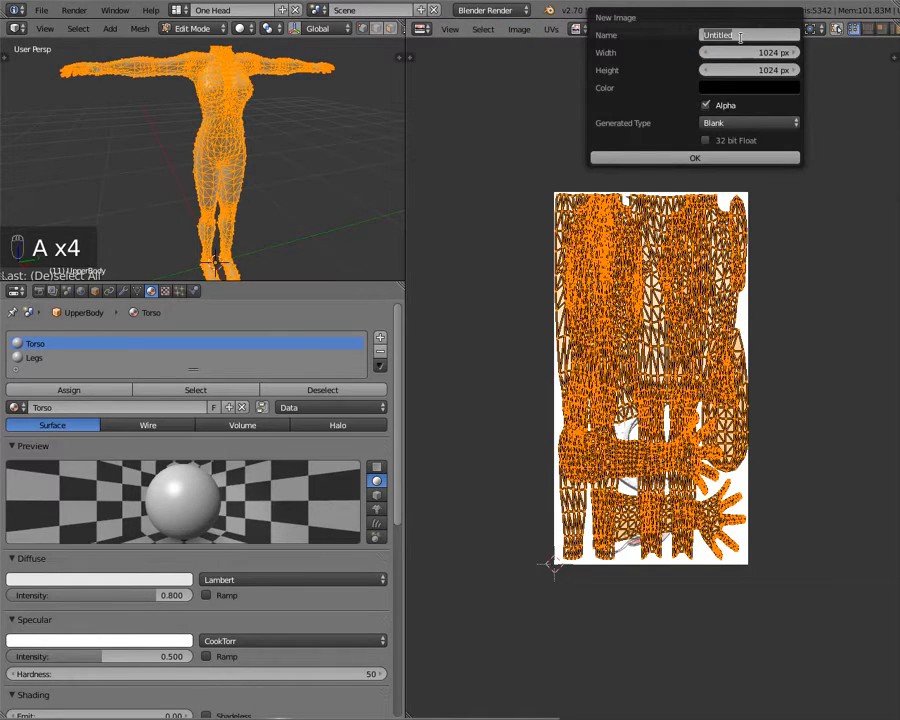
pyautogui.write('Square map')
pyautogui.click(709, 123)
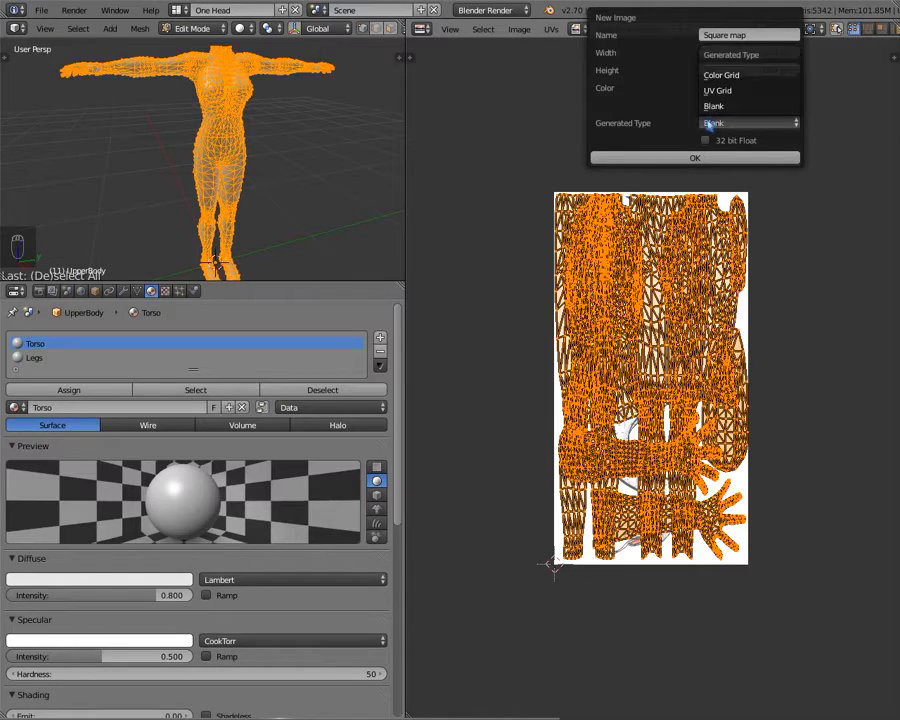
pyautogui.click(653, 160)
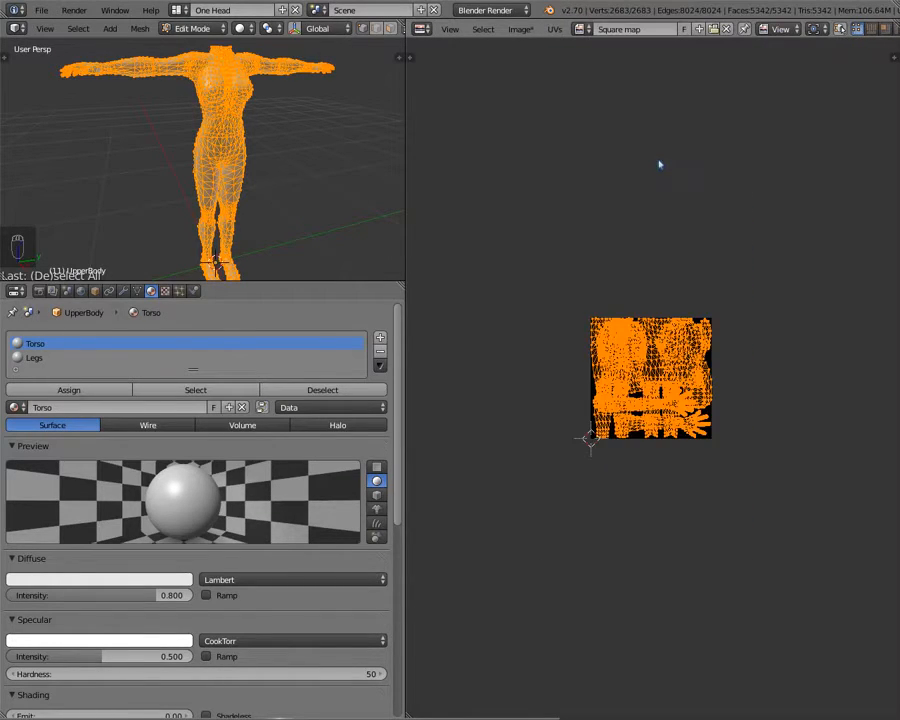
# - Select only the faces assigned to the Torso material, invert the selection, and clear it
pyautogui.scroll(6, 735, 472)
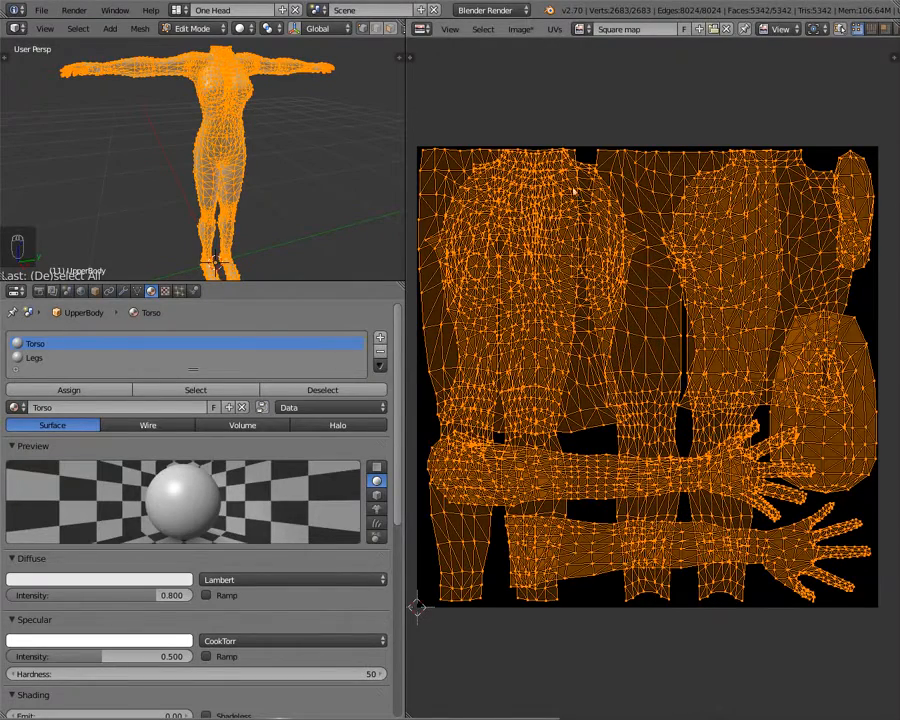
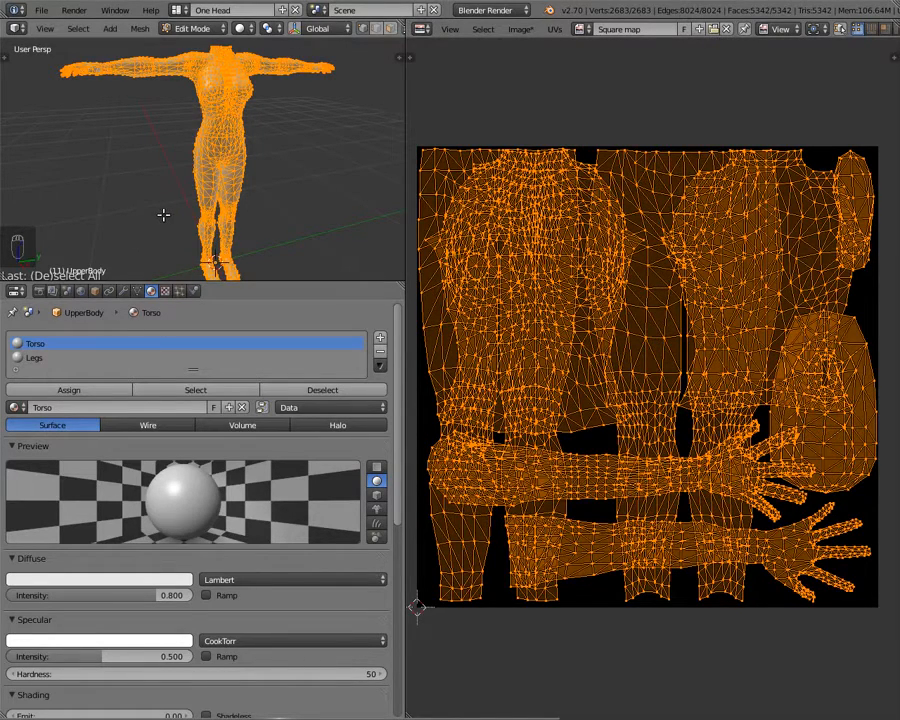
pyautogui.press('a')
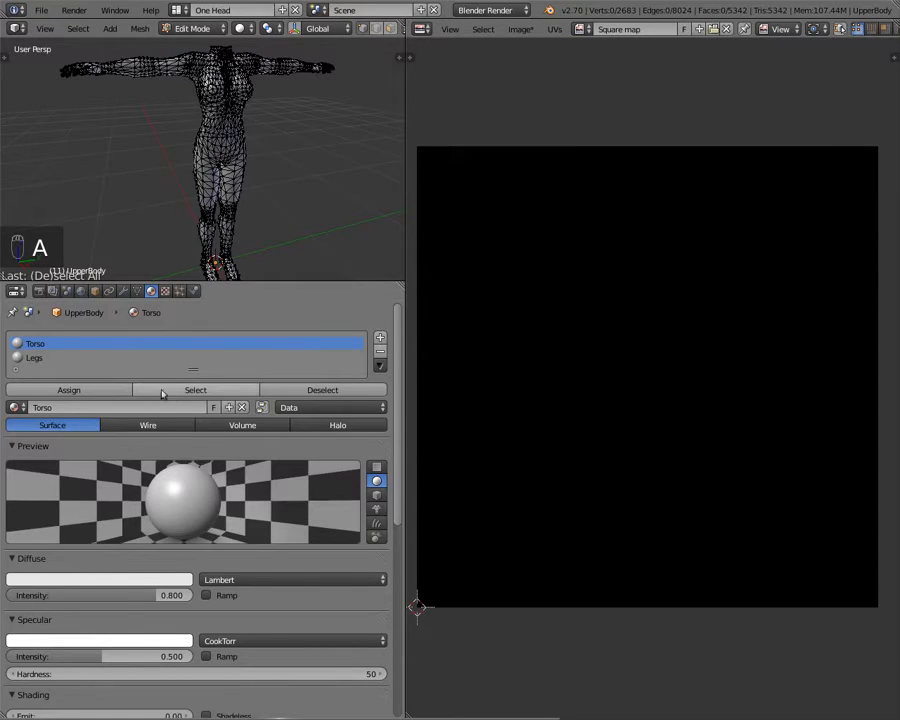
pyautogui.click(211, 393)
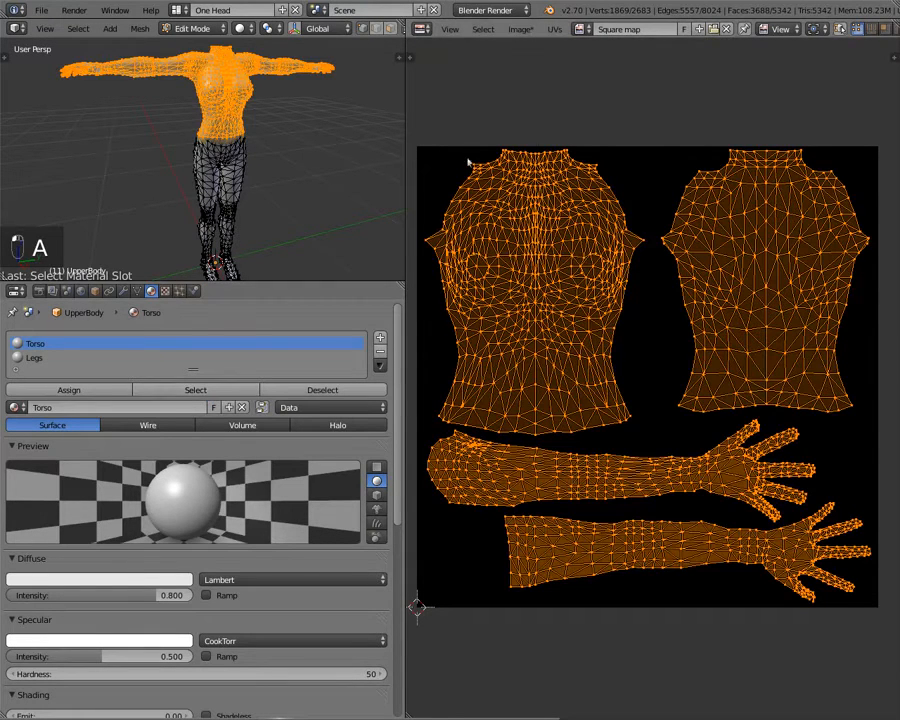
pyautogui.click(137, 291)
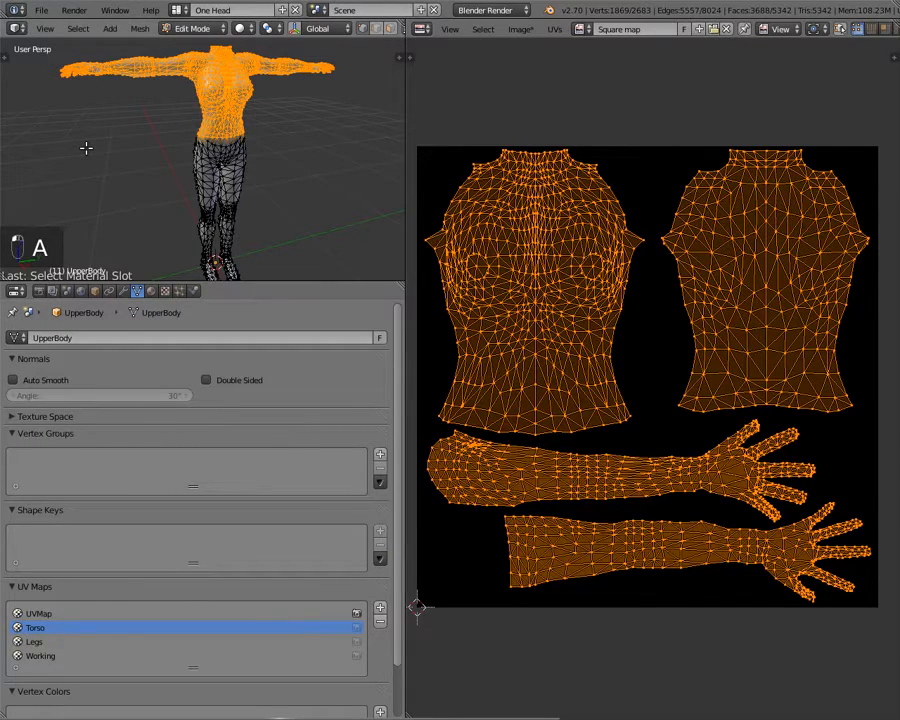
pyautogui.hotkey('ctrl', 'i')
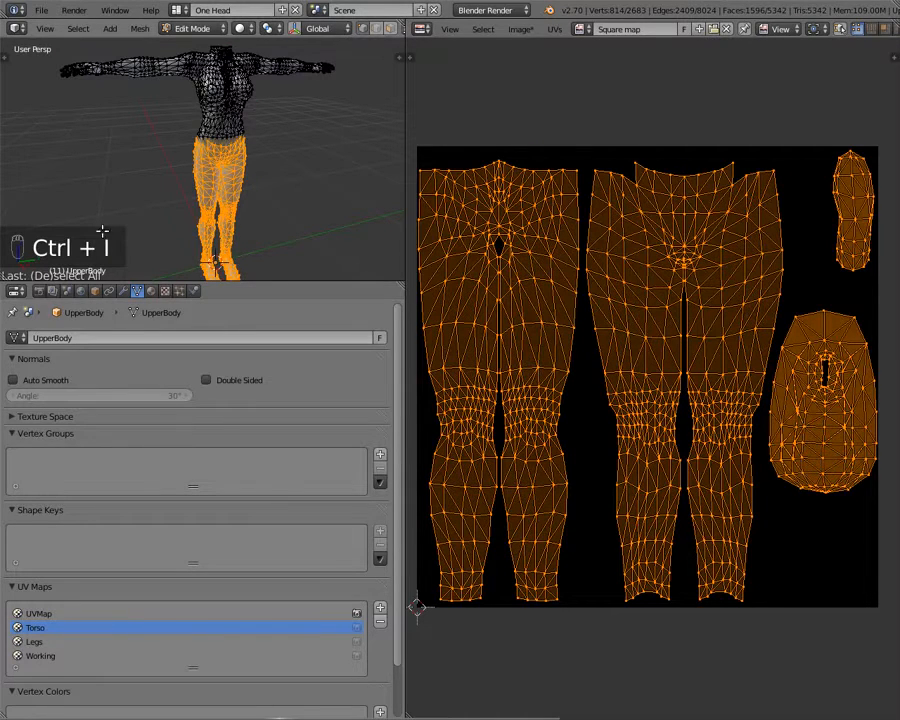
pyautogui.press('a')
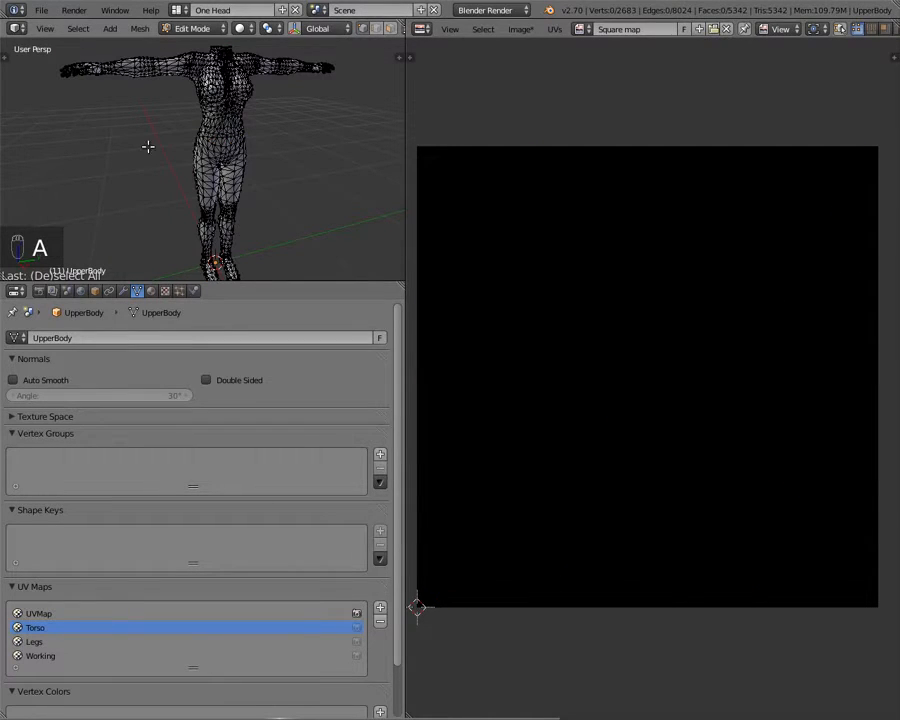
# - Select only the faces assigned to the Legs material and invert the selection
pyautogui.click(151, 290)
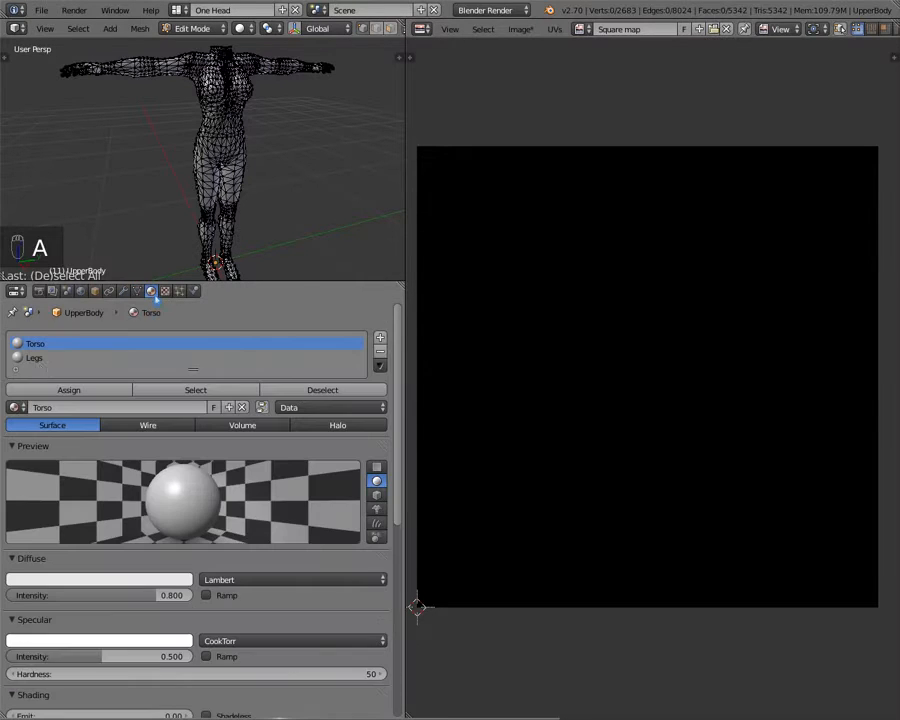
pyautogui.click(40, 358)
pyautogui.click(215, 390)
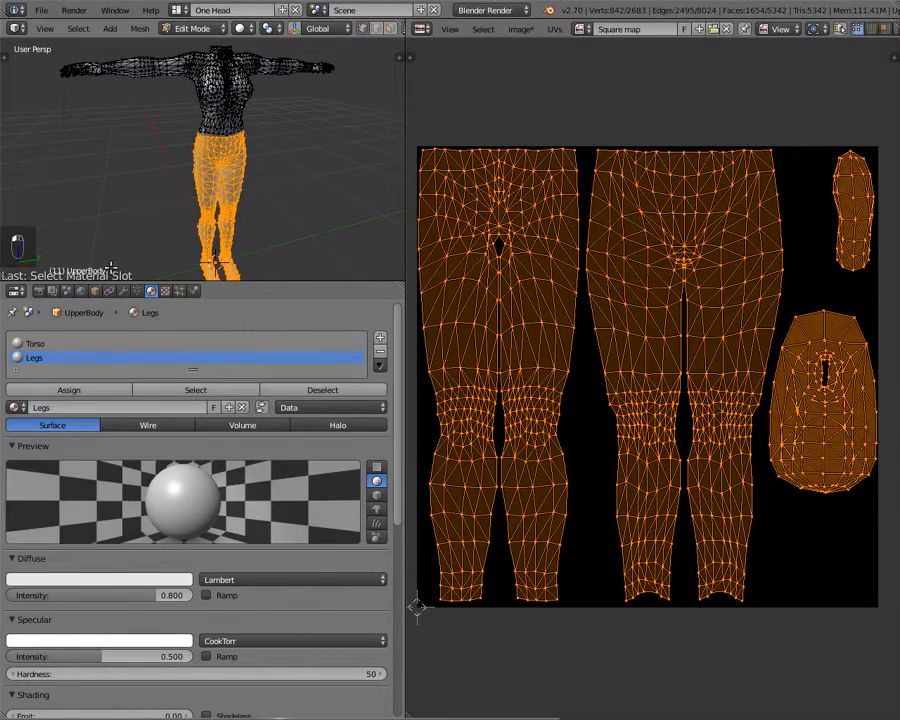
pyautogui.click(137, 291)
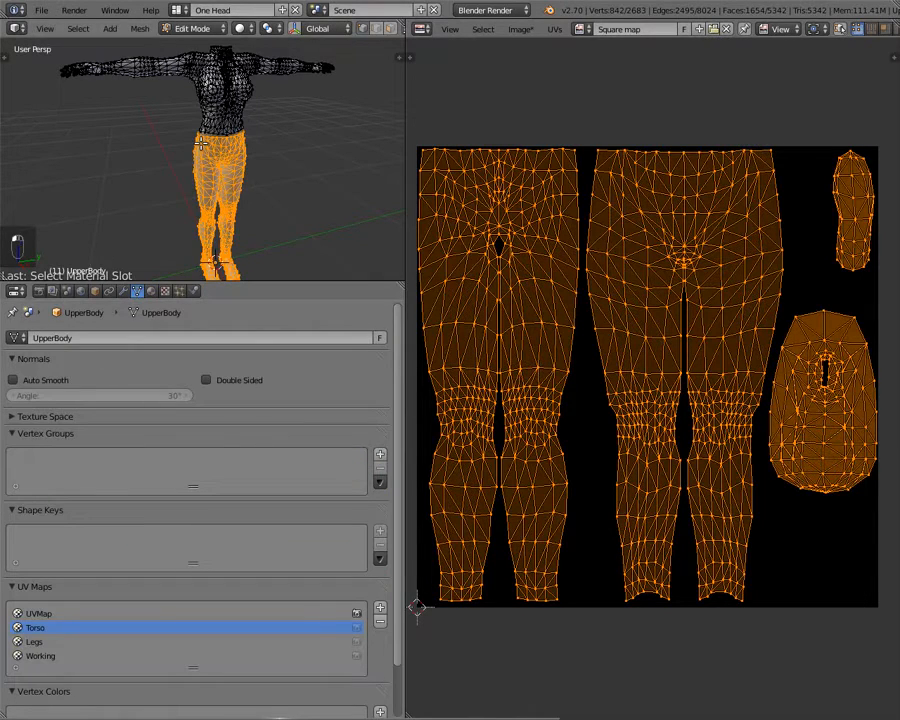
pyautogui.hotkey('ctrl', 'i')
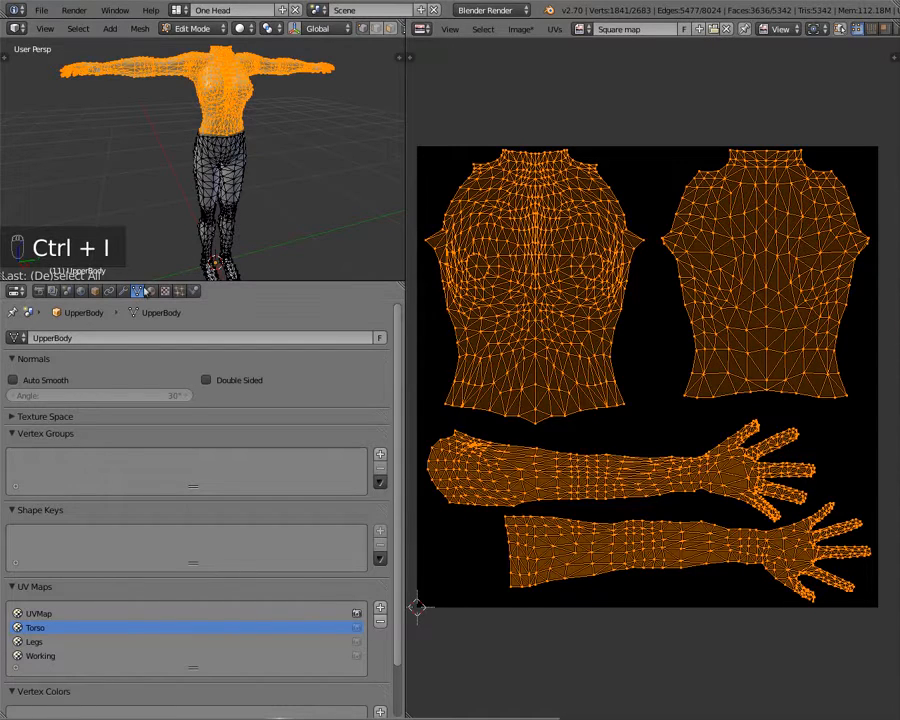
# - Make Torso the active material slot and add all of its assigned faces to the selection
pyautogui.click(150, 291)
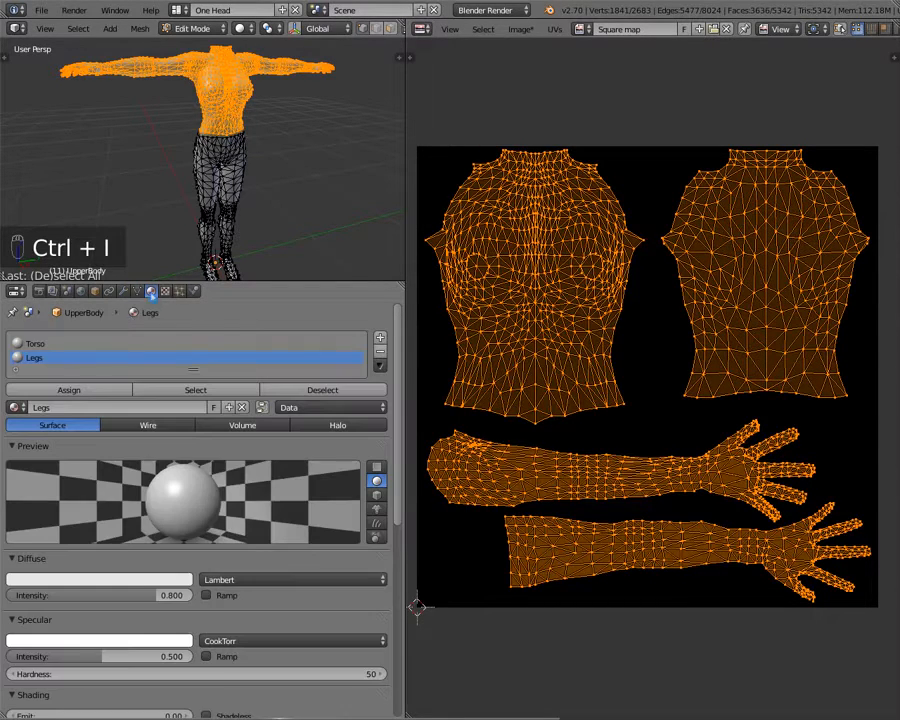
pyautogui.click(45, 344)
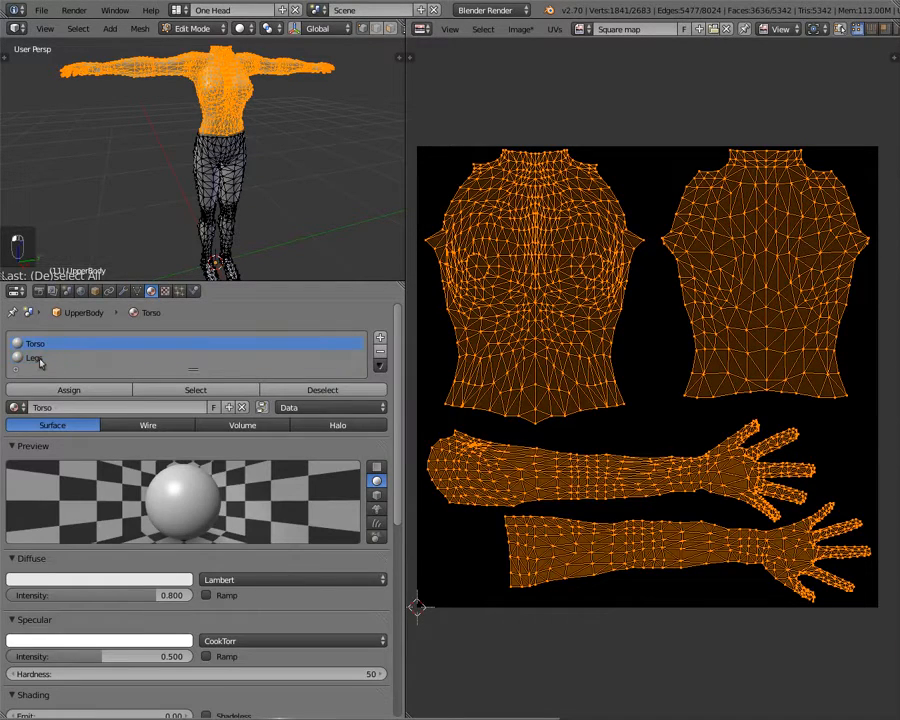
pyautogui.click(35, 359)
pyautogui.click(30, 344)
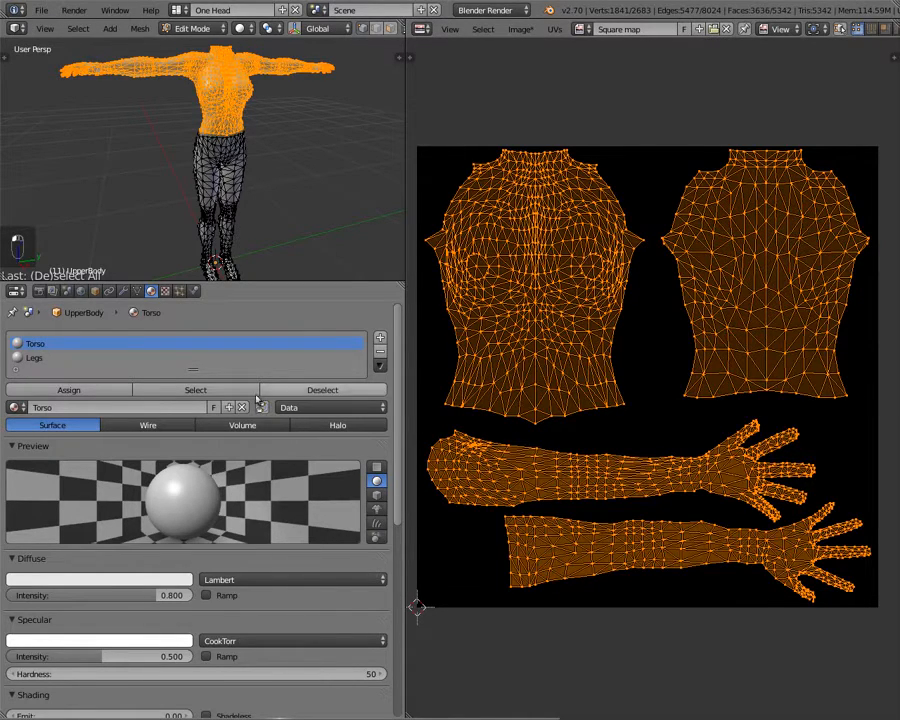
pyautogui.click(185, 393)
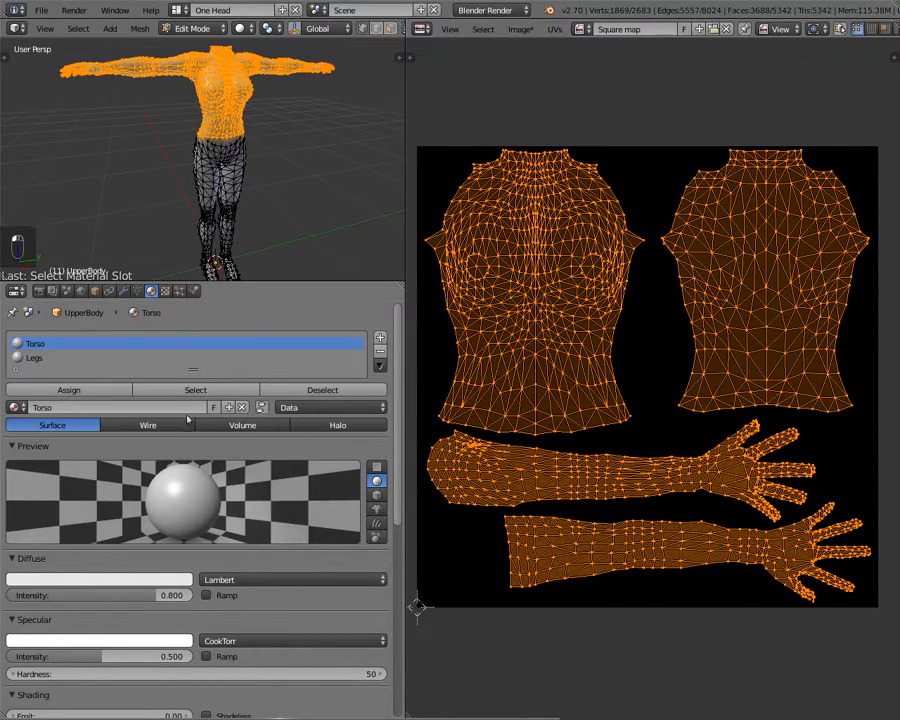
# - Deselect the Torso material's faces and select the faces assigned to the Legs material
pyautogui.click(310, 390)
pyautogui.click(36, 358)
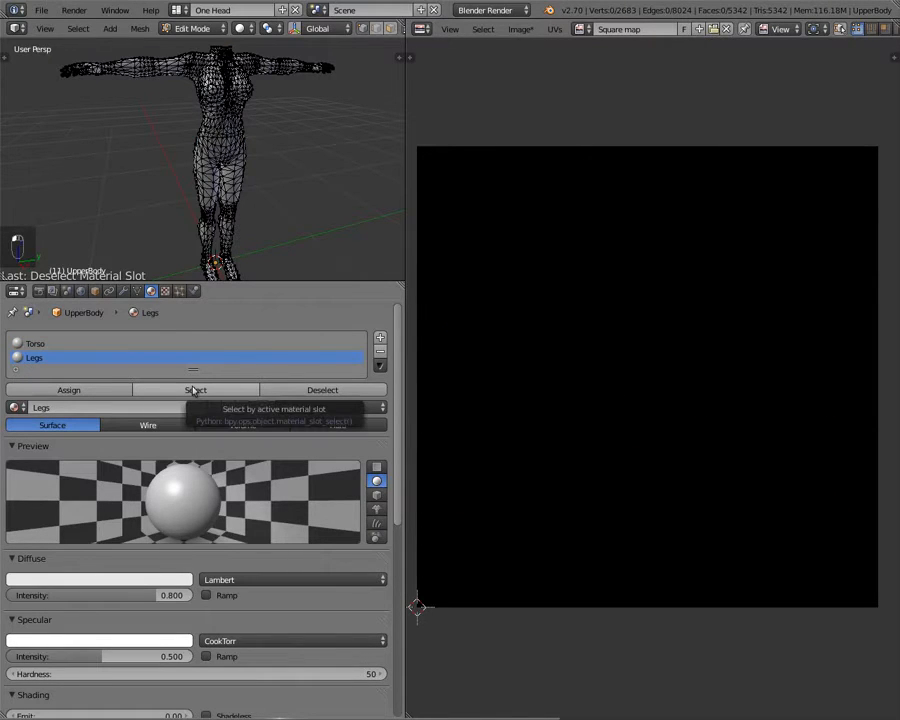
pyautogui.click(194, 390)
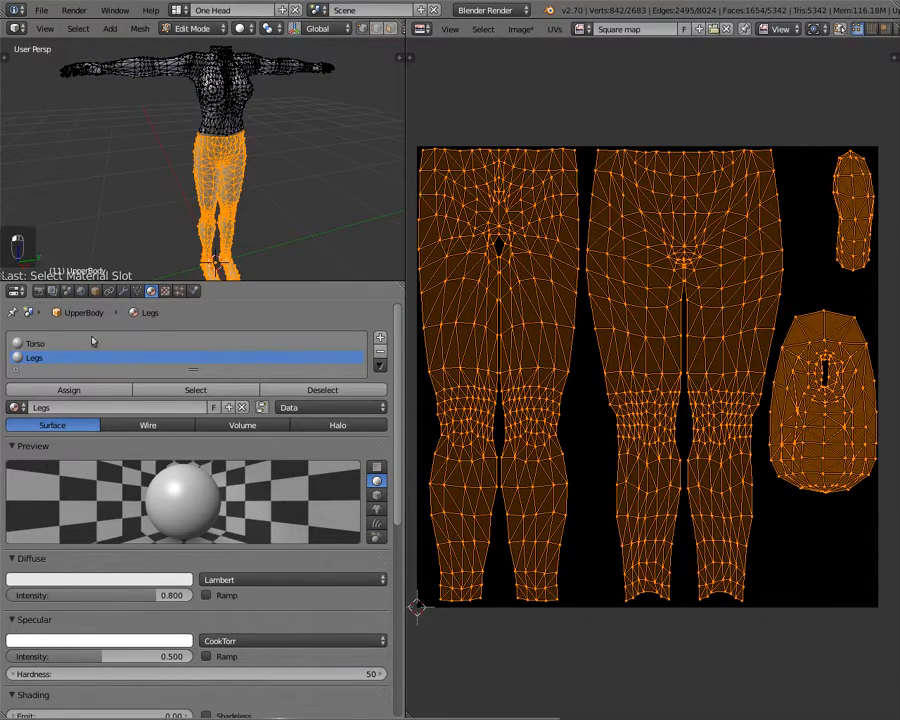
# - In the Torso UV map, scale the legs' UVs to 0 and move the collapsed point just below the image's lower-left corner
pyautogui.click(137, 291)
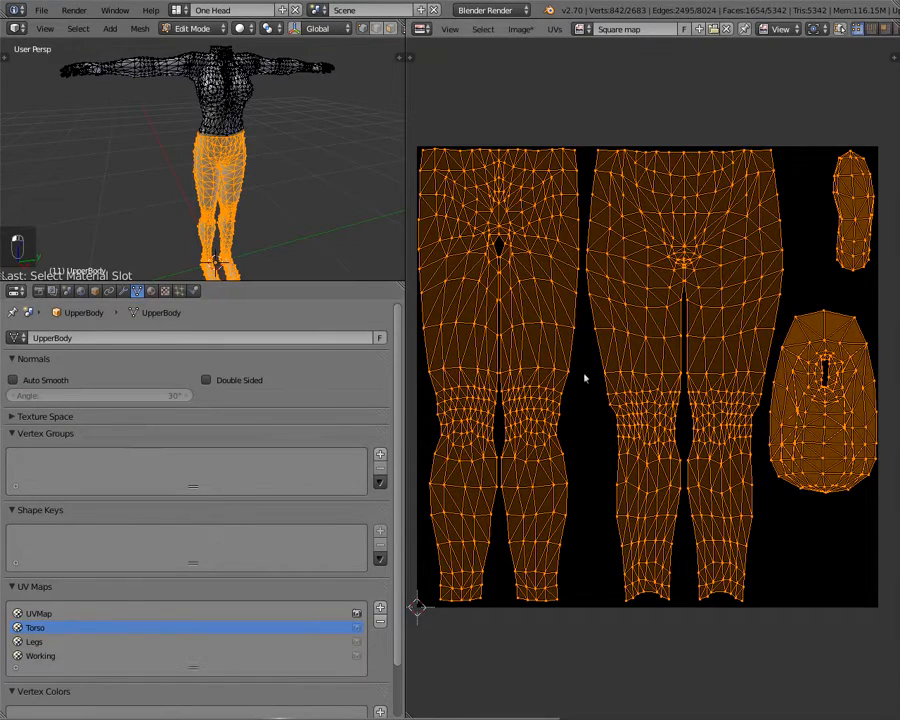
pyautogui.press('s')
pyautogui.press('0')
pyautogui.press('Return')
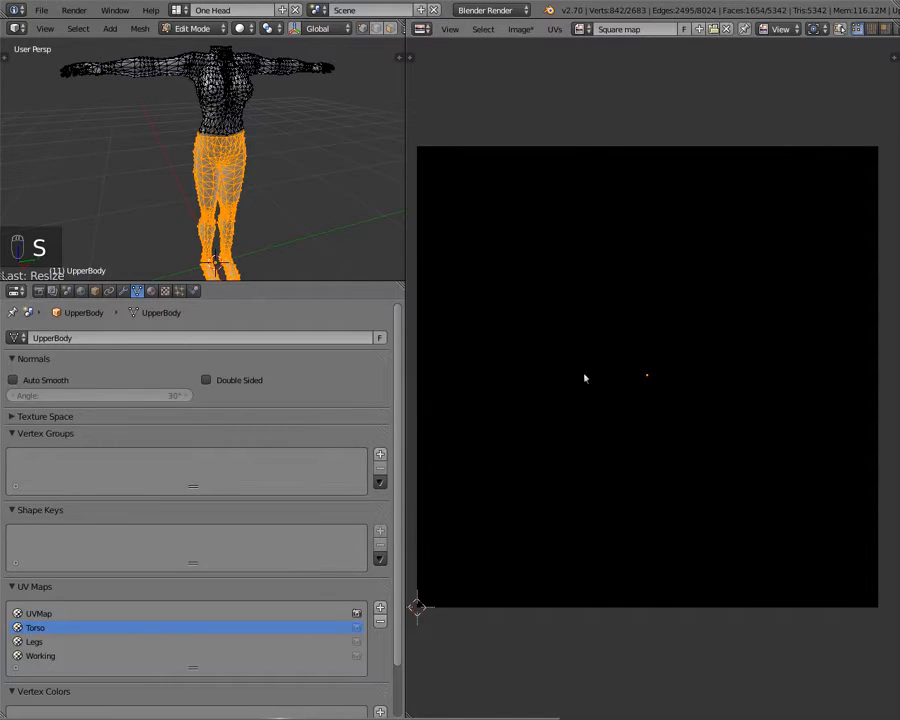
pyautogui.press('g')
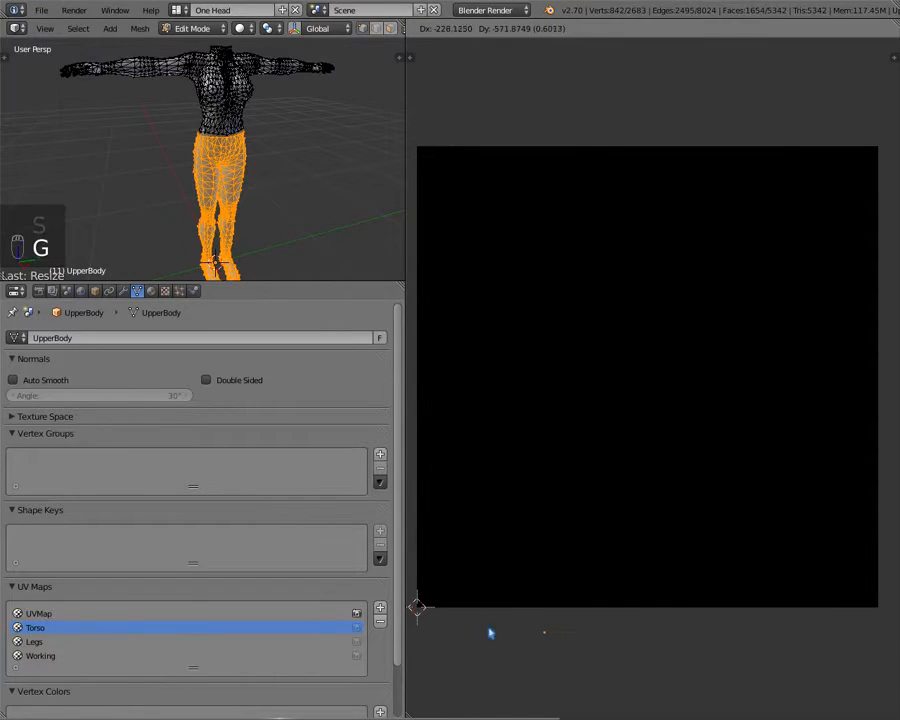
pyautogui.click(490, 632)
pyautogui.press('g')
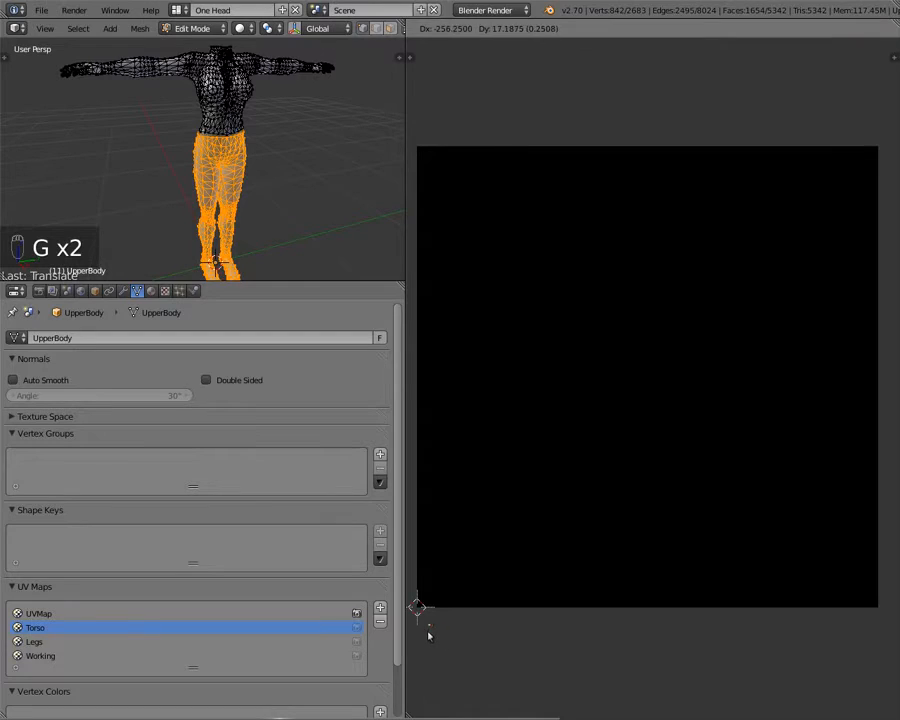
pyautogui.click(428, 635)
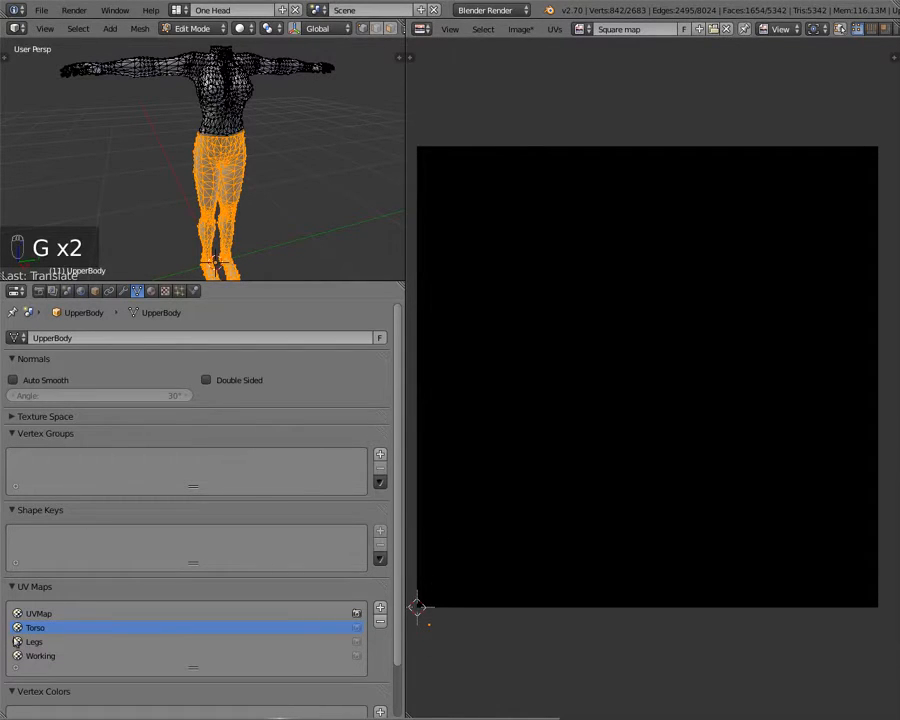
# - Select the entire mesh to check the Torso UV map's layout with the collapsed legs point outside the image
pyautogui.press('a')
pyautogui.press('a')
pyautogui.press('a')
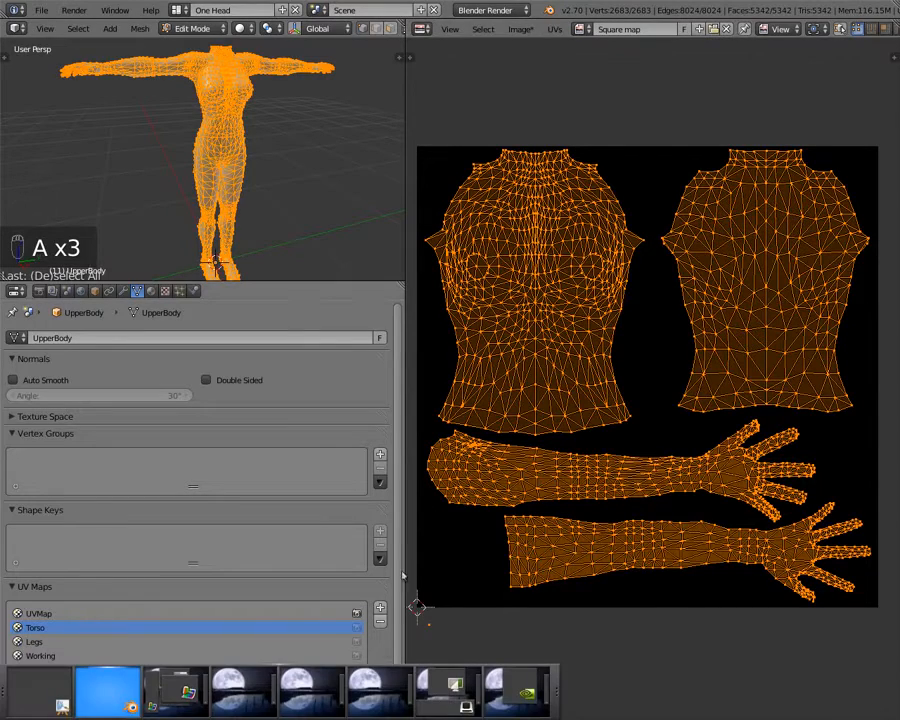
pyautogui.press('g')
pyautogui.click(434, 634)
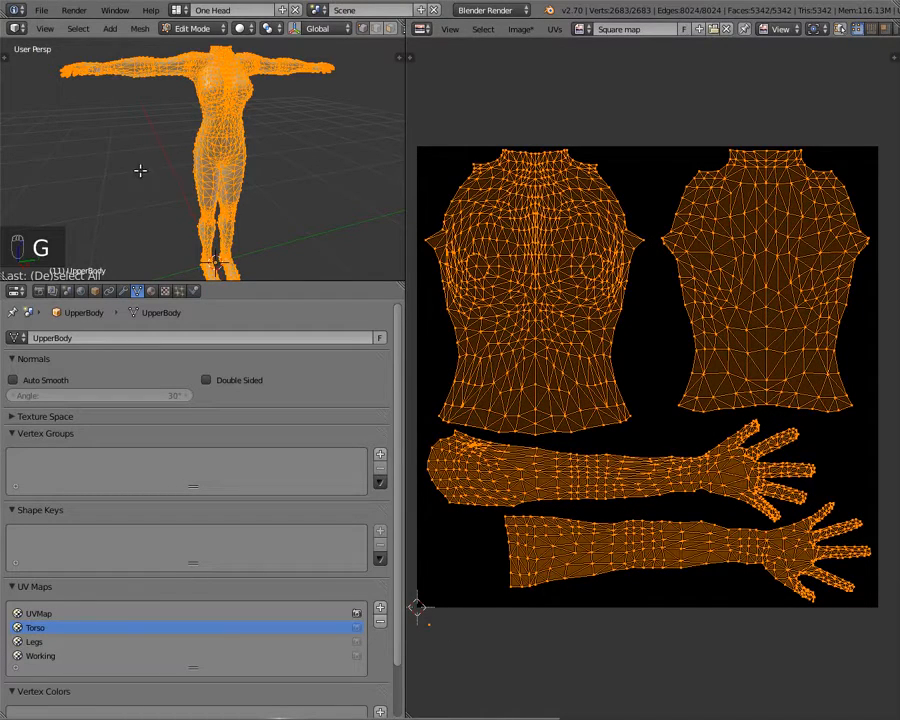
# - Make Legs the active UV map and assign the Square map image to it
pyautogui.click(50, 643)
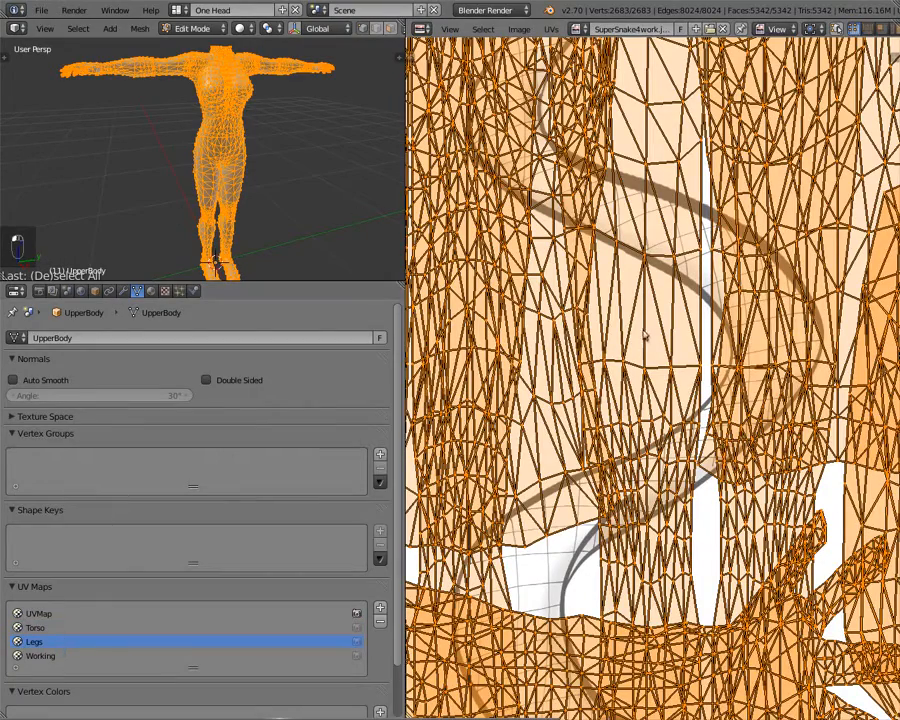
pyautogui.click(580, 29)
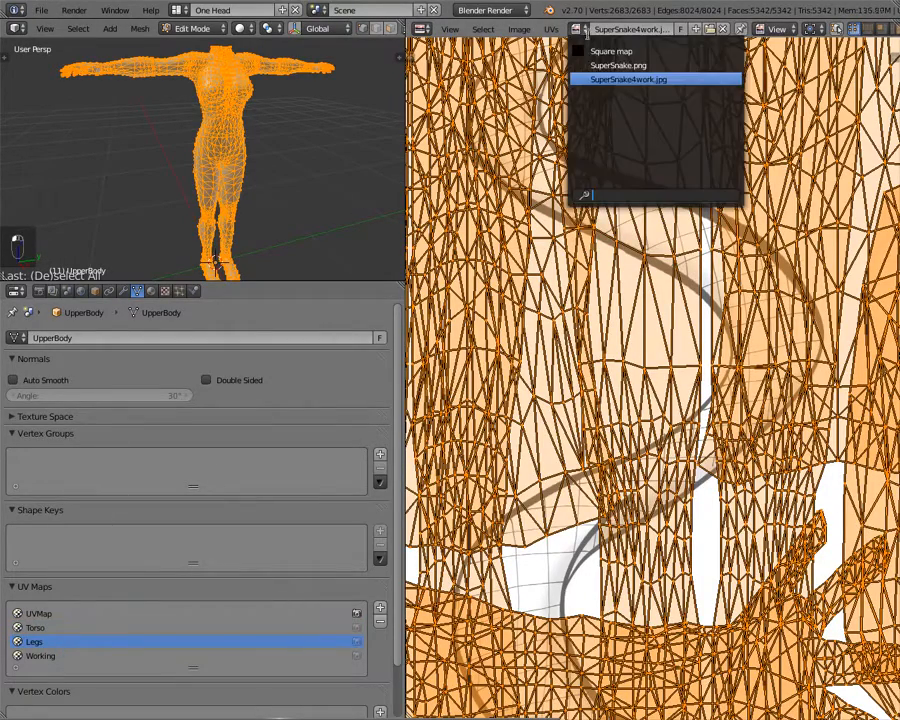
pyautogui.click(610, 48)
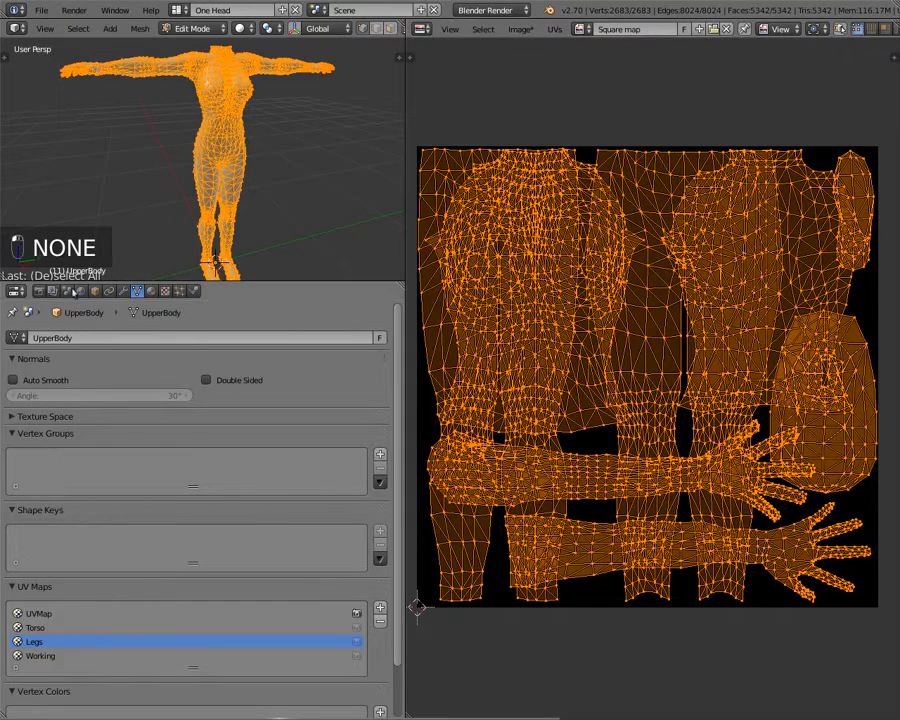
# - Deselect the whole mesh and select only the faces assigned to the Torso material
pyautogui.press('a')
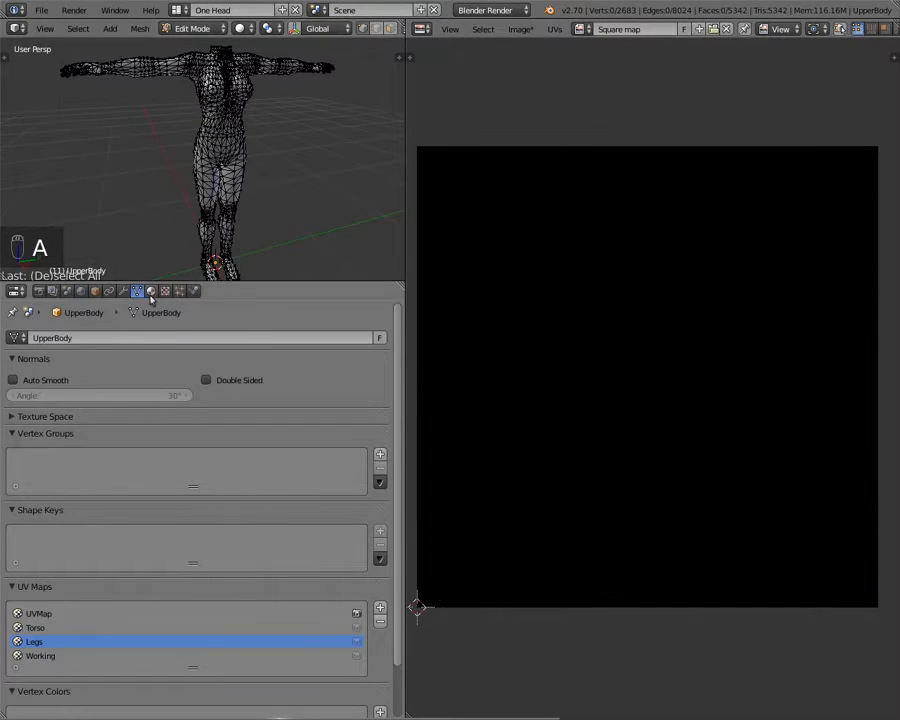
pyautogui.click(150, 291)
pyautogui.click(35, 347)
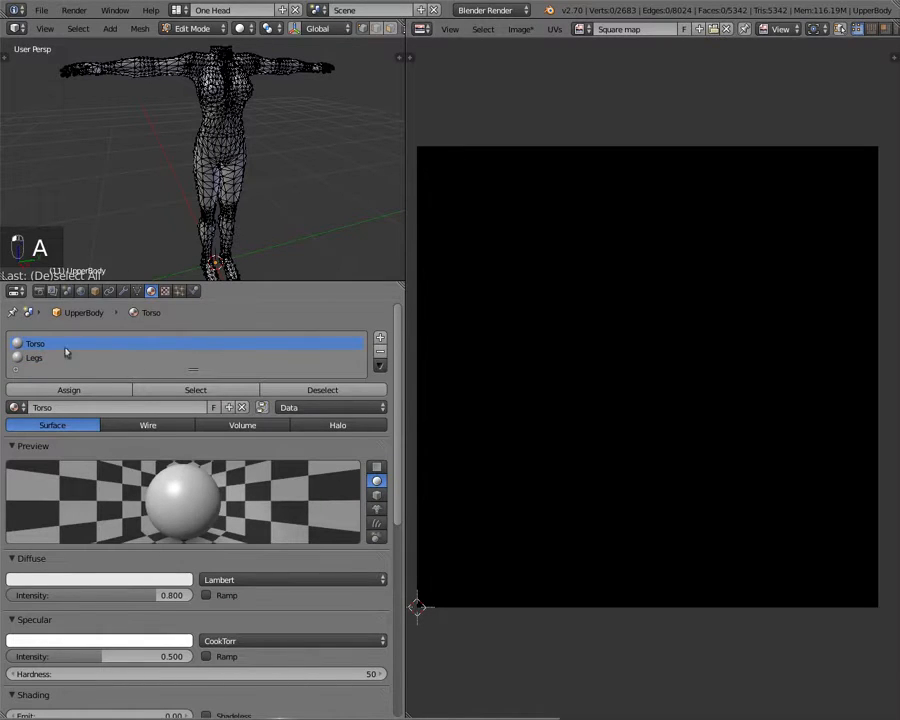
pyautogui.click(167, 389)
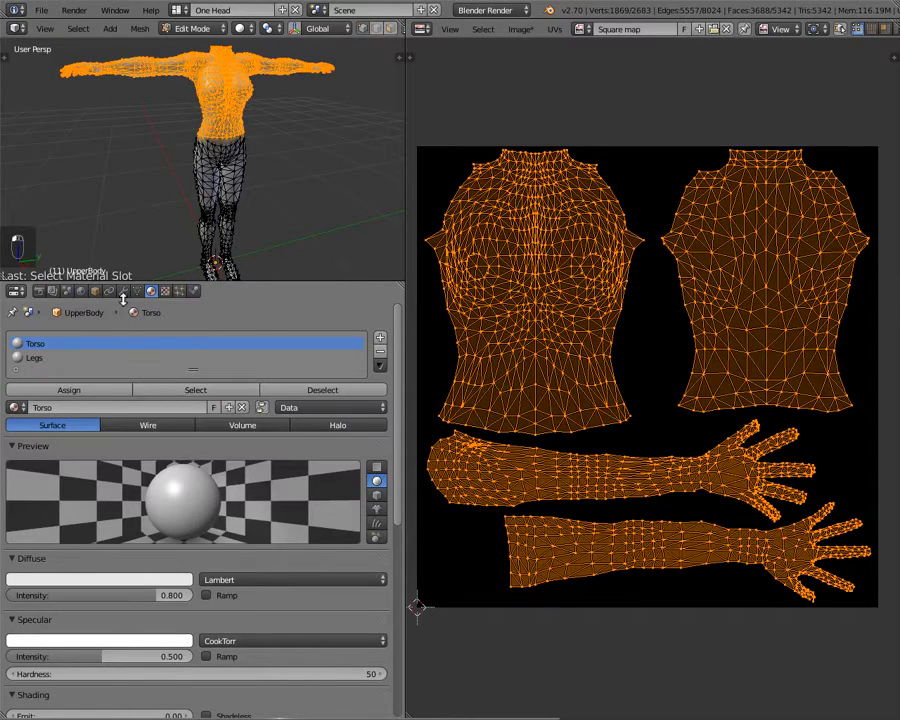
# - In the Legs UV map, scale the torso's UVs to 0 and move the collapsed point to the image's lower-left corner
pyautogui.click(137, 292)
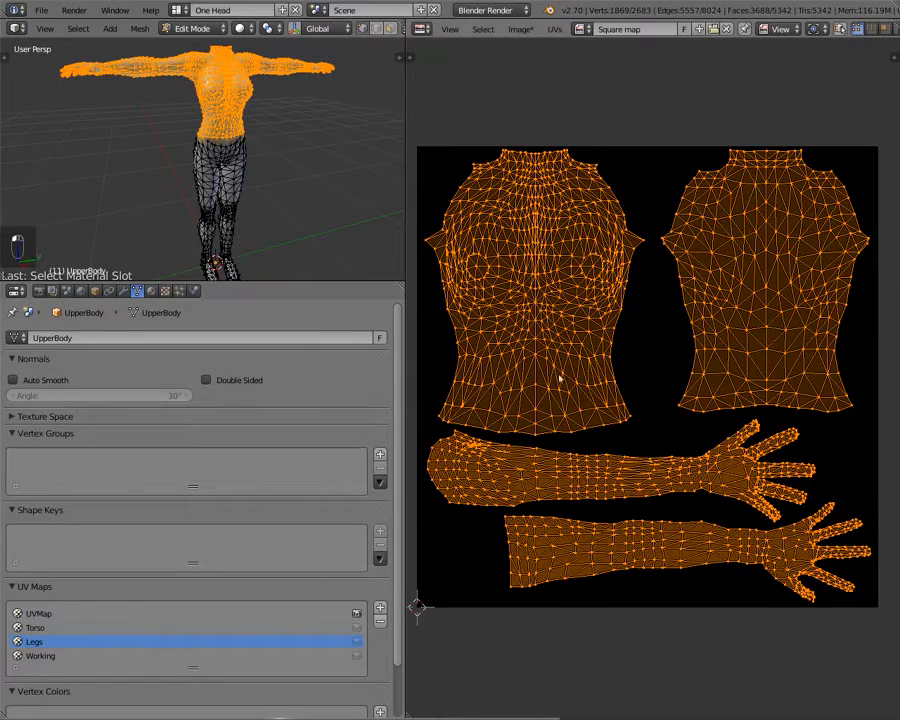
pyautogui.press('s')
pyautogui.press('0')
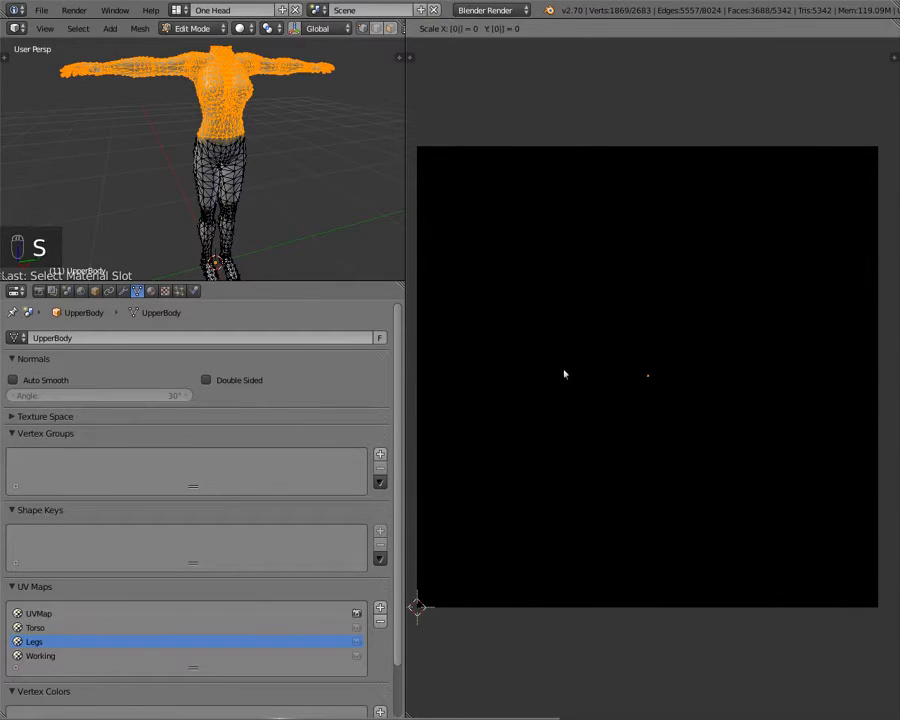
pyautogui.press('Return')
pyautogui.press('g')
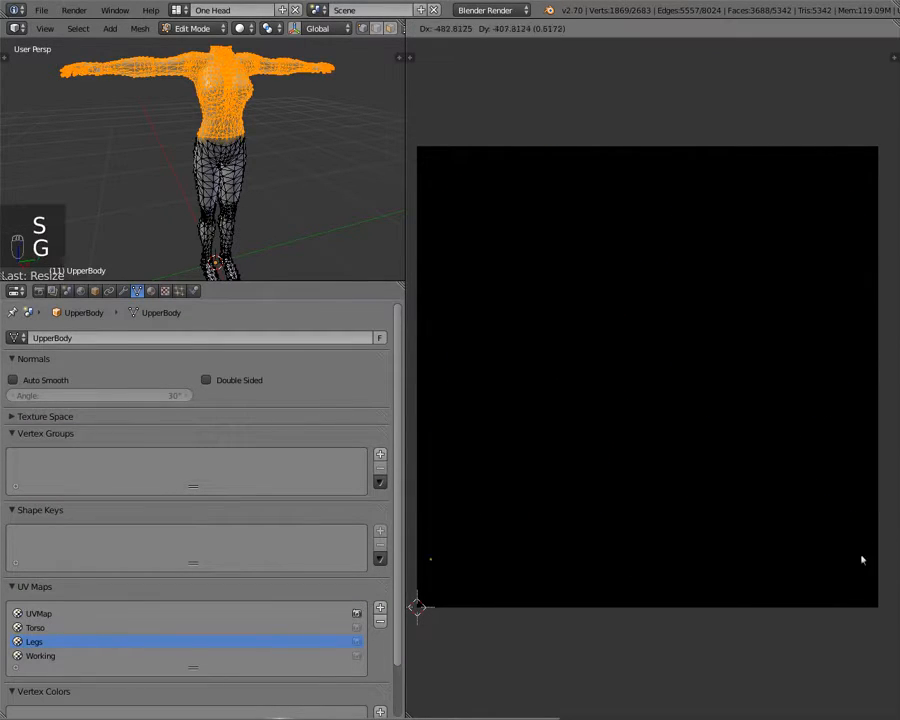
pyautogui.click(856, 591)
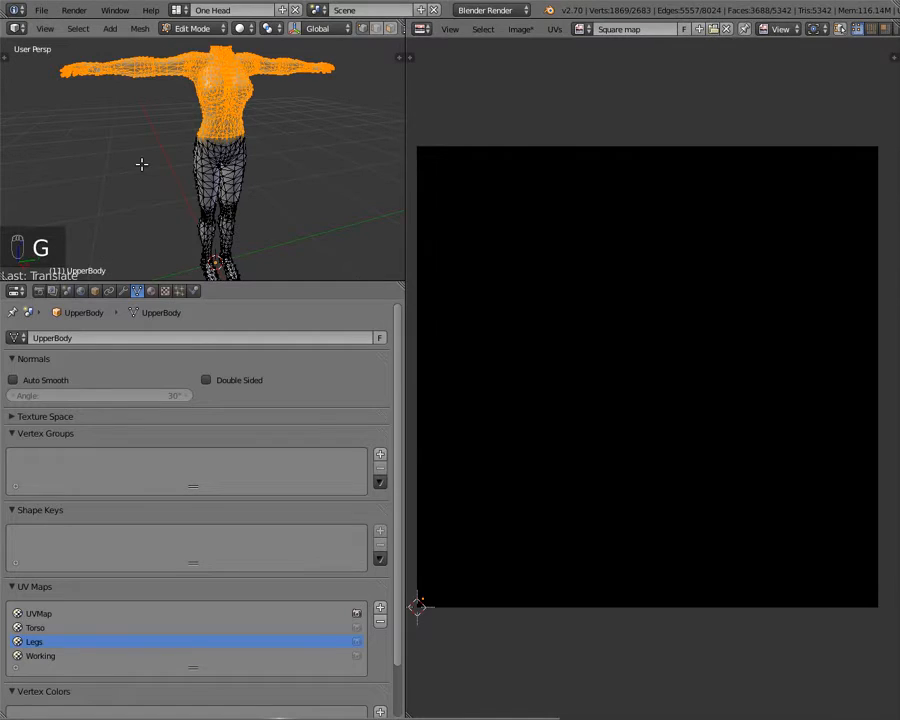
# - Select the entire mesh to show the complete Legs UV layout
pyautogui.press('a')
pyautogui.press('a')
pyautogui.press('a')
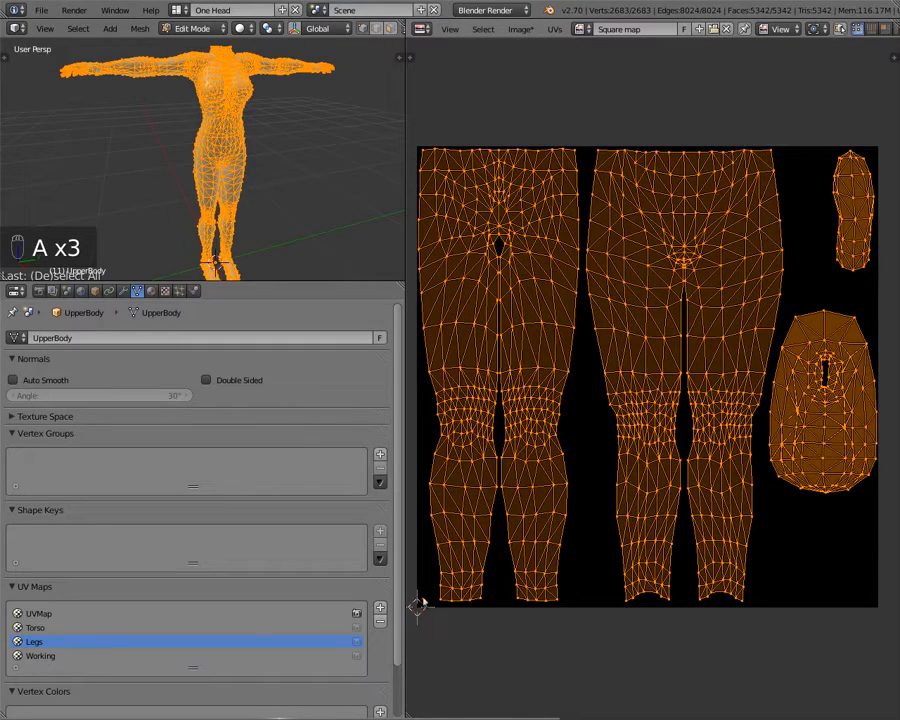
# - Compare the Torso and Legs UV layouts by making each map active in turn
pyautogui.click(35, 628)
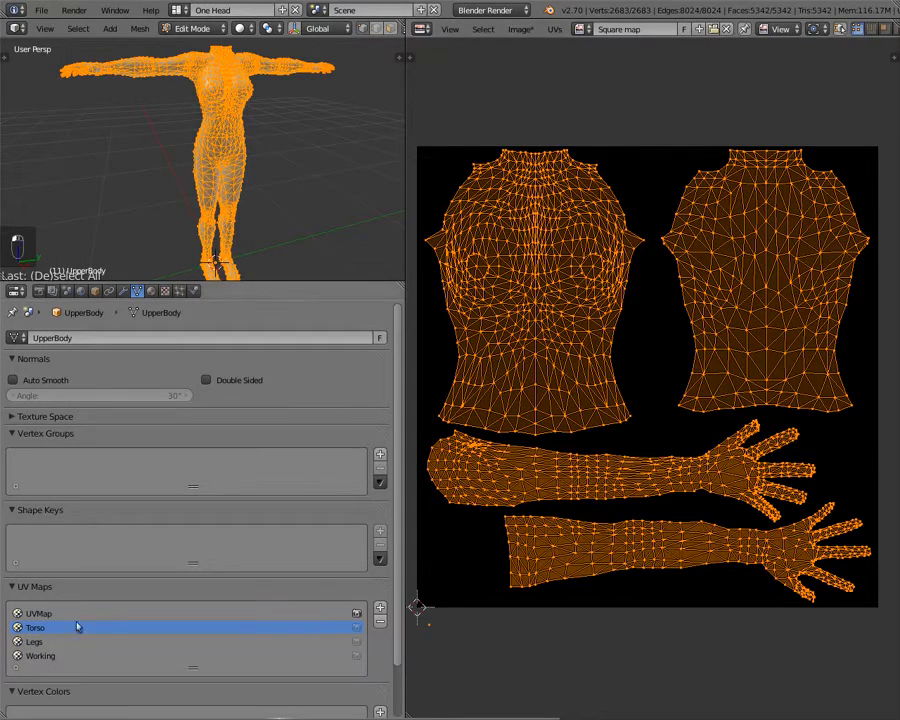
pyautogui.click(54, 643)
pyautogui.click(50, 630)
pyautogui.click(49, 643)
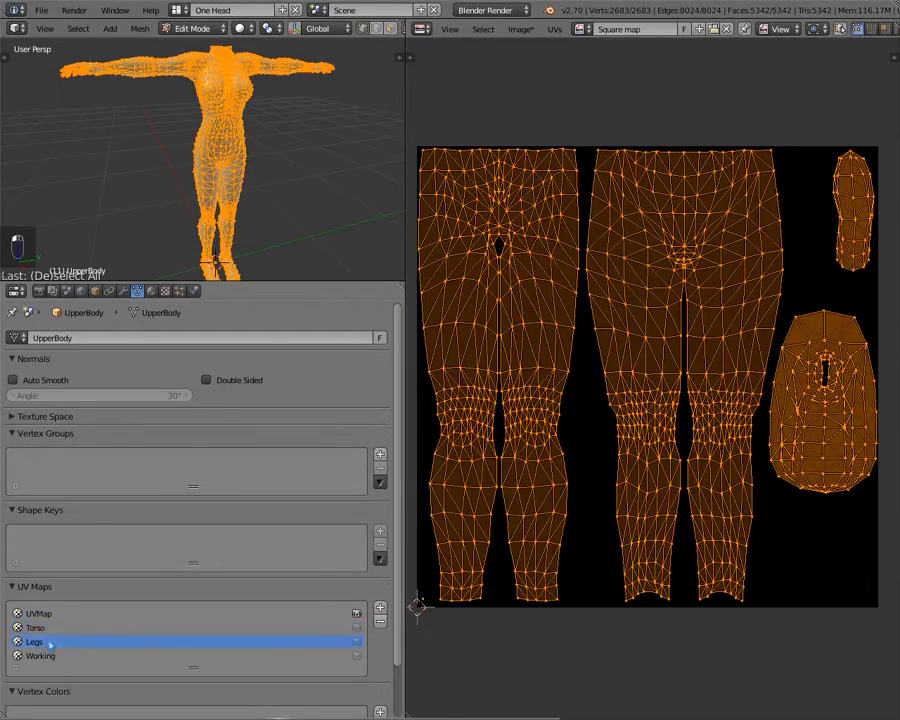
# - Make UVMap the active UV map and assign the Square map image to it
pyautogui.click(37, 614)
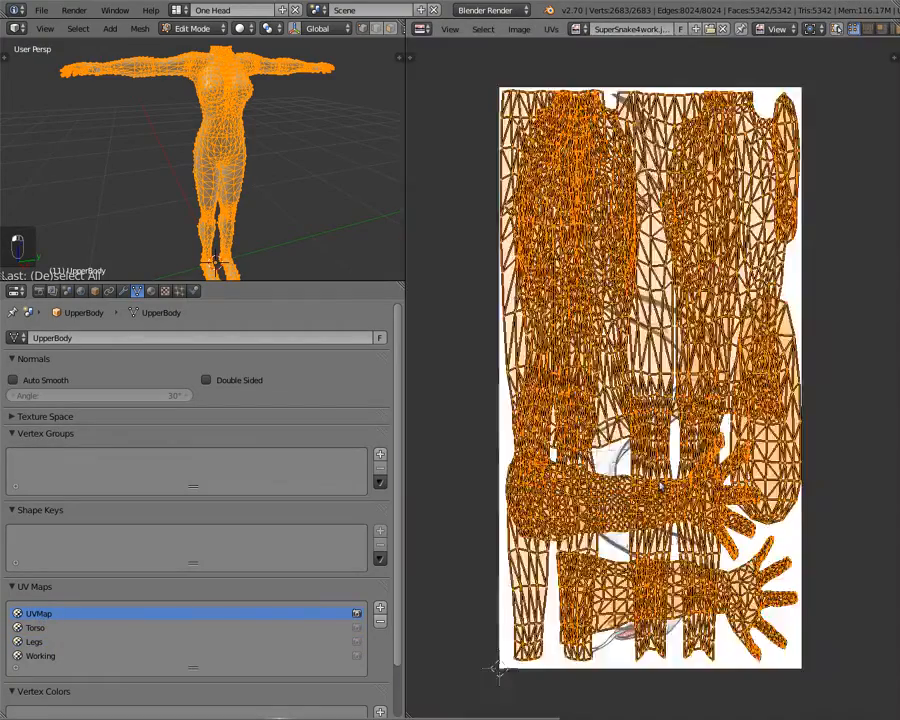
pyautogui.click(576, 29)
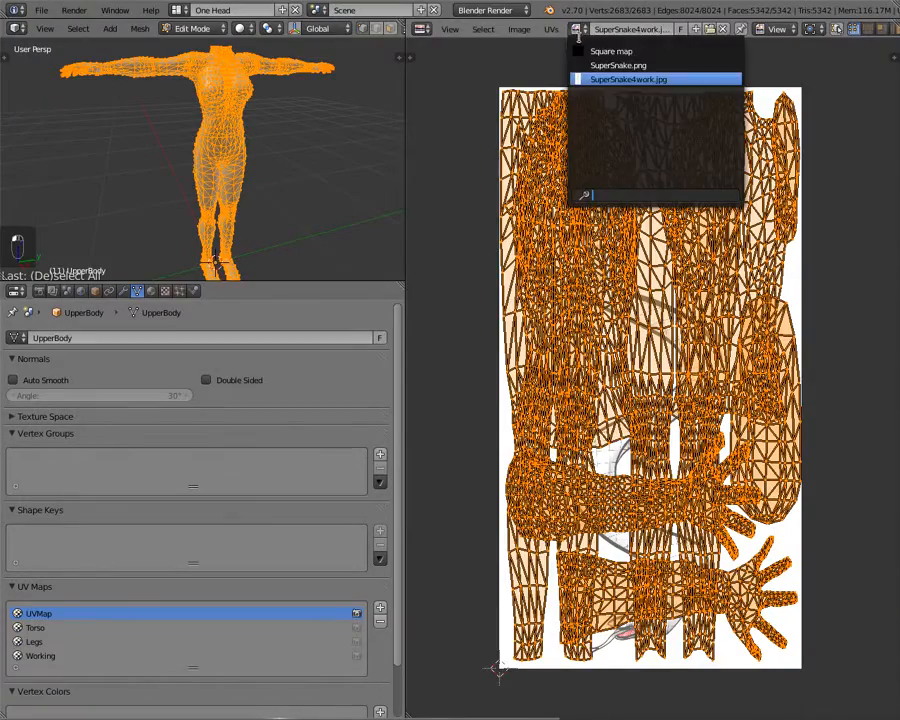
pyautogui.click(602, 50)
pyautogui.scroll(4, 561, 409)
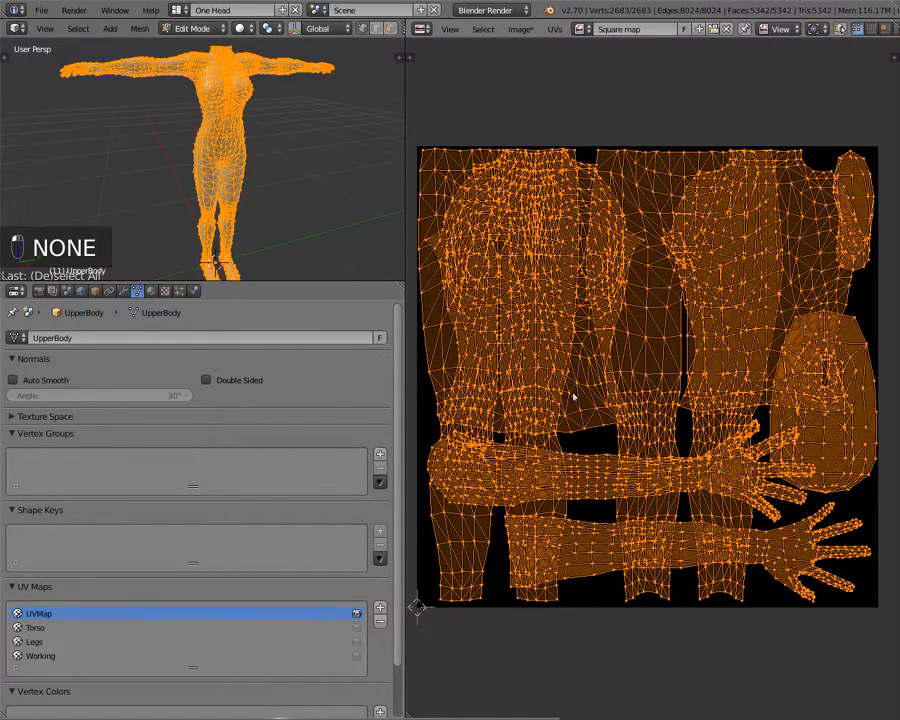
# - Make Working the active UV map, keeping the SuperSnake4work image with it
pyautogui.click(40, 656)
pyautogui.scroll(-5, 650, 380)
pyautogui.scroll(2, 650, 380)
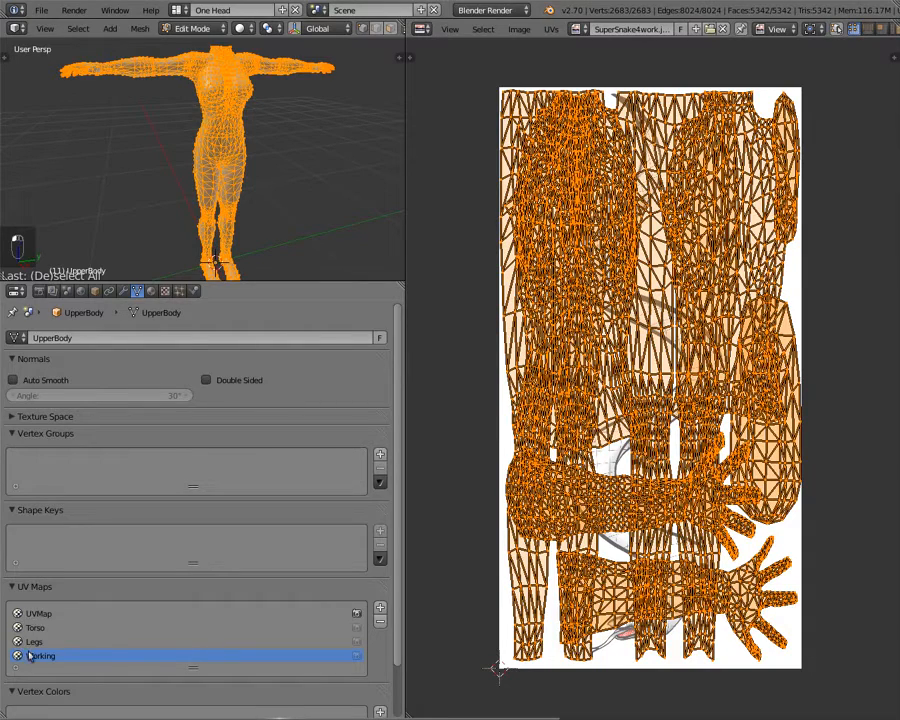
# - Merge the properties area into the 3D view above it, and swap the two remaining areas between 3D View and UV/Image Editor
pyautogui.rightClick(290, 280)
pyautogui.click(292, 280)
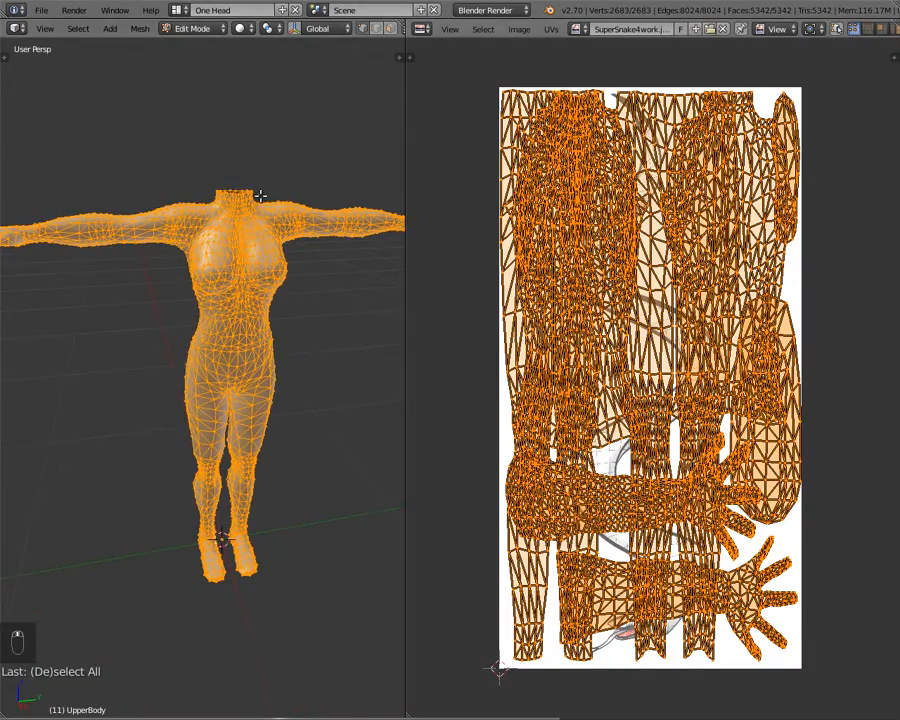
pyautogui.click(16, 30)
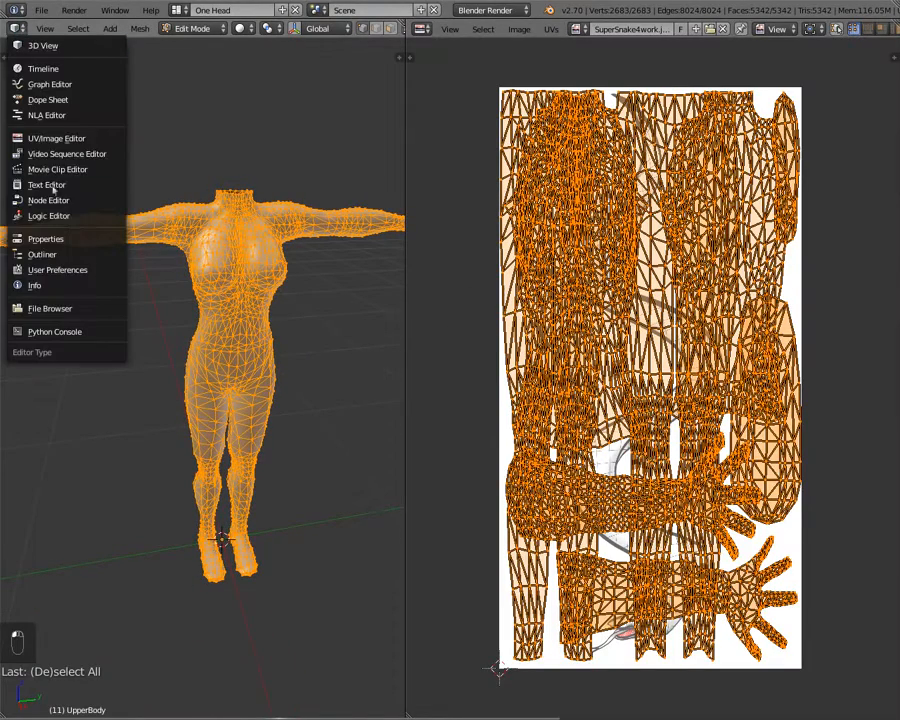
pyautogui.click(40, 136)
pyautogui.click(422, 29)
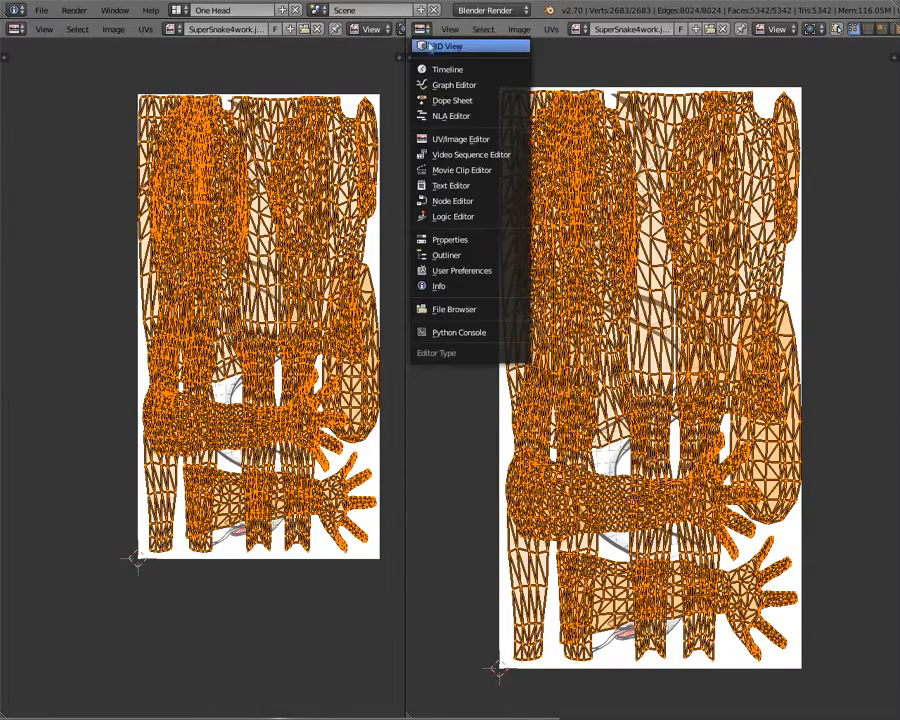
pyautogui.click(440, 44)
pyautogui.moveTo(619, 295); pyautogui.dragTo(678, 308, button='middle')
pyautogui.scroll(-3, 126, 354)
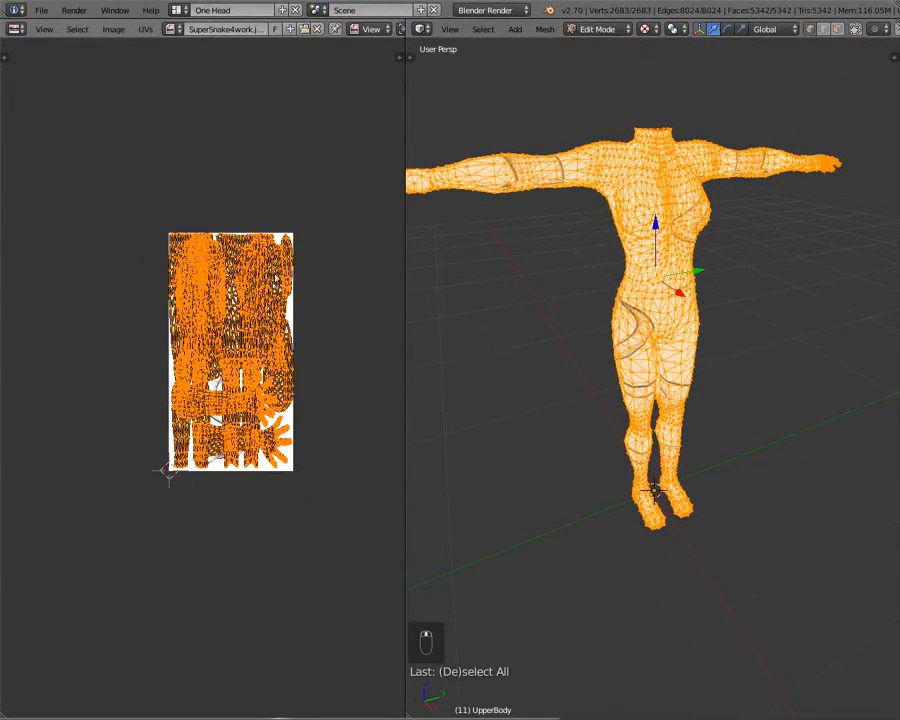
# - Deselect all UVs of the Working map and switch to island selection mode
pyautogui.press('a')
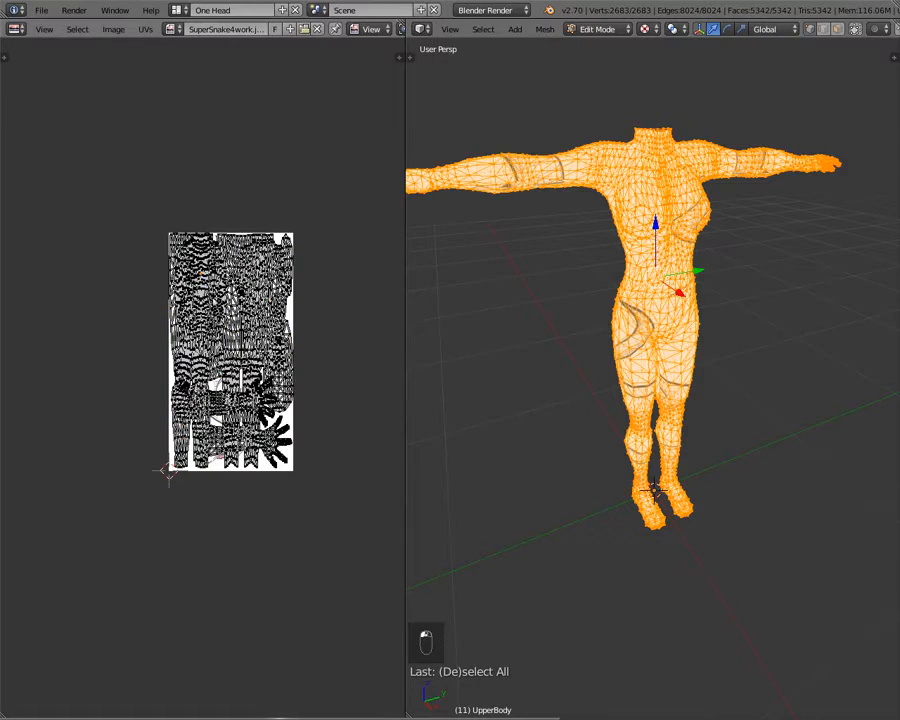
pyautogui.press('a')
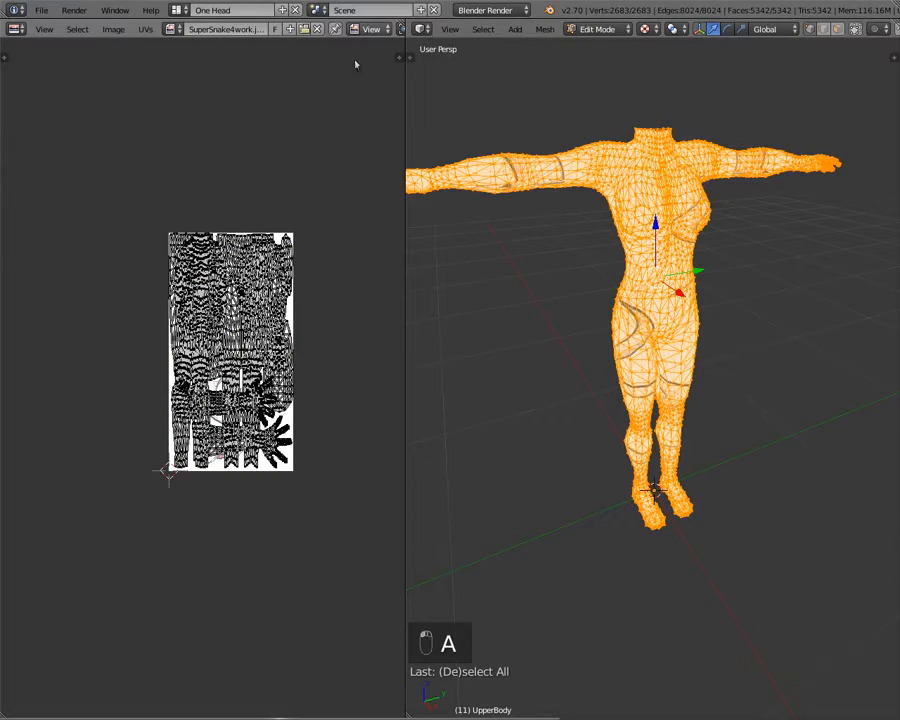
pyautogui.scroll(-2, 200, 28)
pyautogui.scroll(-4, 248, 28)
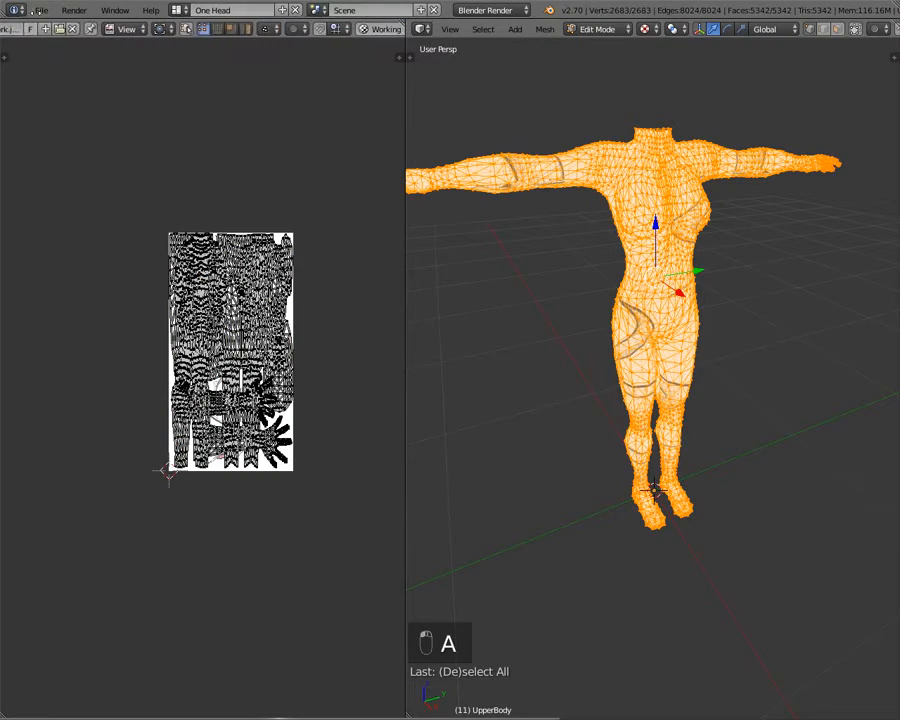
pyautogui.click(247, 29)
# - Maximise the UV/Image Editor and centre the full Working layout in it
pyautogui.hotkey('ctrl', 'Up')
pyautogui.scroll(4, 460, 357)
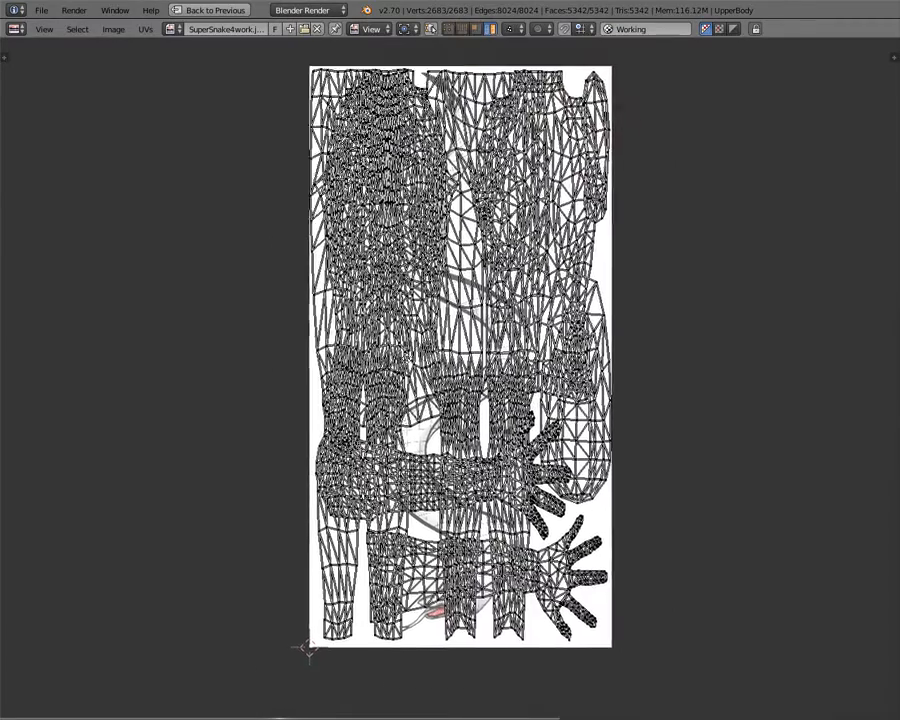
pyautogui.moveTo(407, 354); pyautogui.dragTo(359, 383, button='middle')
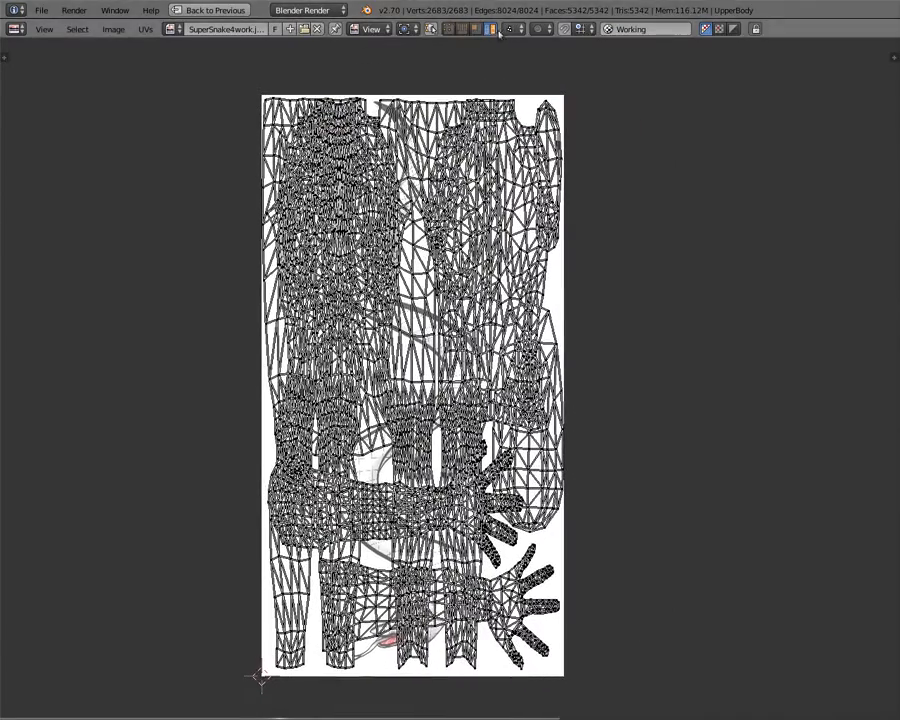
# - Switch to vertex selection and select single UV vertices near the layout's upper edge one after another
pyautogui.click(450, 30)
pyautogui.scroll(5, 330, 257)
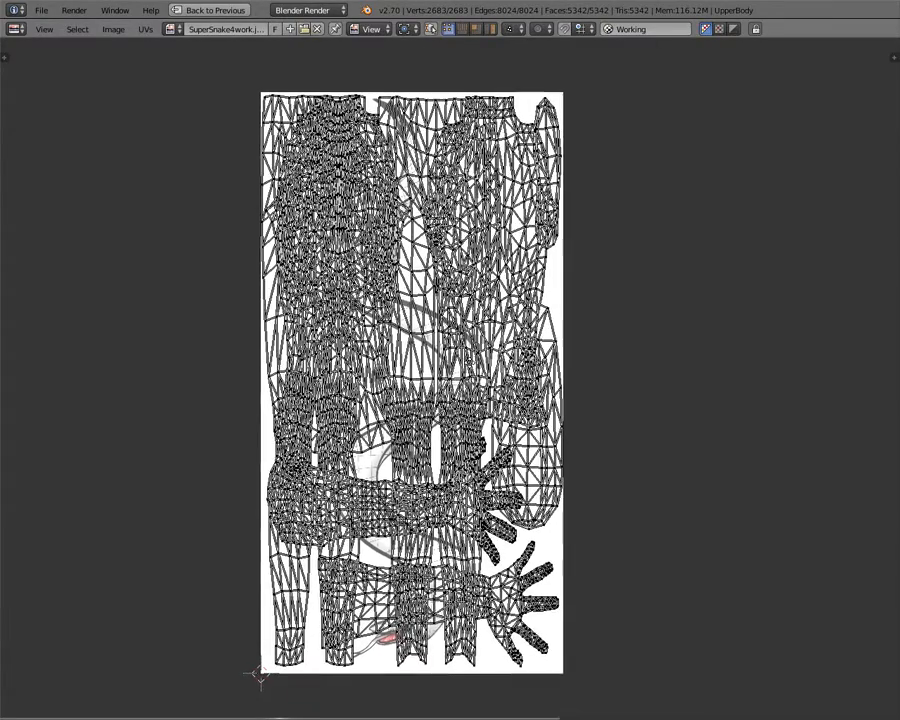
pyautogui.scroll(3, 452, 305)
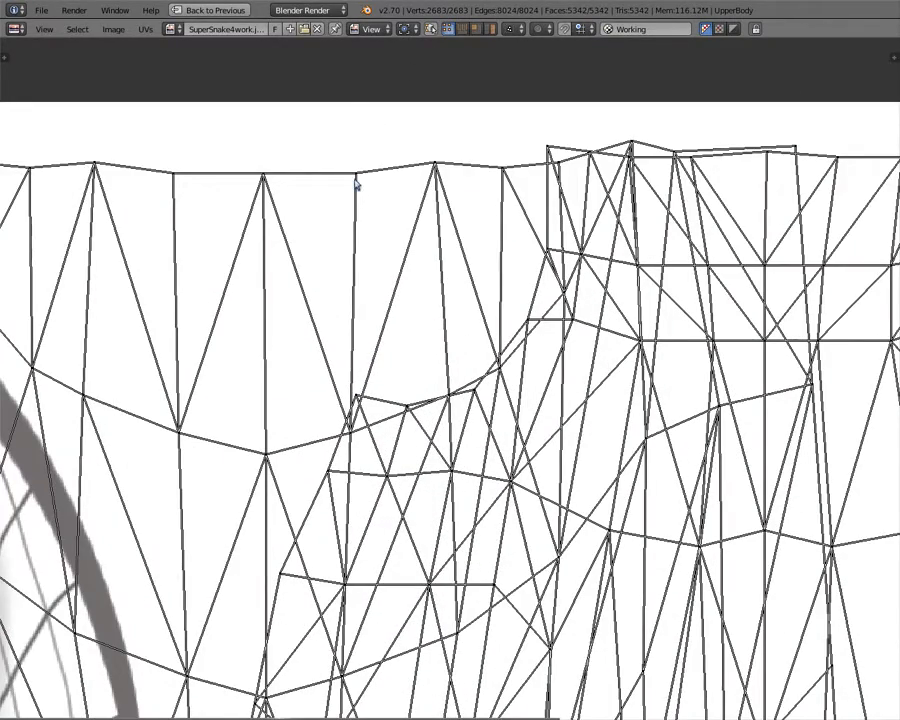
pyautogui.rightClick(354, 180)
pyautogui.rightClick(272, 184)
pyautogui.rightClick(258, 450)
pyautogui.rightClick(178, 434)
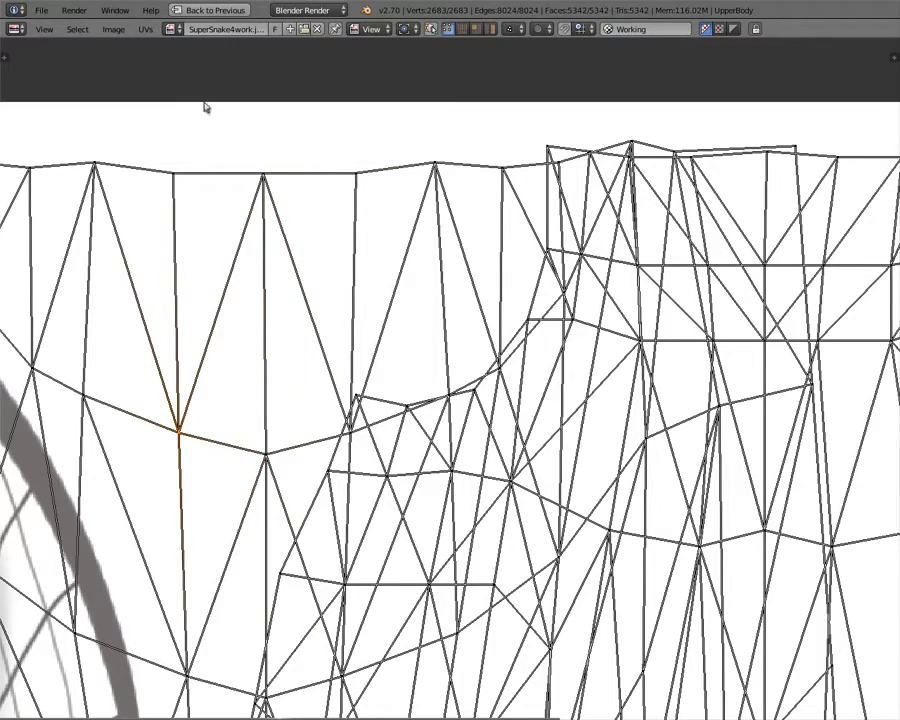
# - Switch to edge selection and select individual UV edges near the layout's upper edge
pyautogui.click(461, 29)
pyautogui.rightClick(233, 273)
pyautogui.rightClick(193, 257)
pyautogui.rightClick(264, 305)
pyautogui.rightClick(300, 288)
pyautogui.rightClick(357, 259)
pyautogui.rightClick(408, 249)
pyautogui.keyDown('shift'); pyautogui.rightClick(391, 169); pyautogui.keyUp('shift')
pyautogui.rightClick(395, 173)
# - Switch to face selection, select four neighbouring UV faces near the layout's upper edge, and deselect them again
pyautogui.click(476, 30)
pyautogui.rightClick(285, 358)
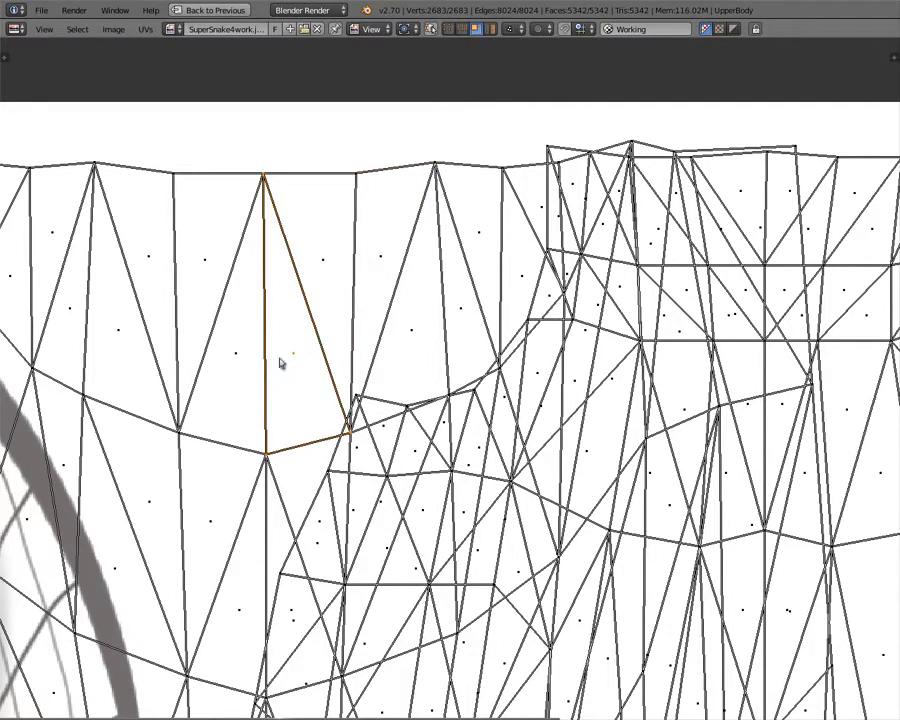
pyautogui.keyDown('shift'); pyautogui.rightClick(234, 360); pyautogui.keyUp('shift')
pyautogui.keyDown('shift'); pyautogui.rightClick(232, 258); pyautogui.keyUp('shift')
pyautogui.keyDown('shift'); pyautogui.rightClick(163, 266); pyautogui.keyUp('shift')
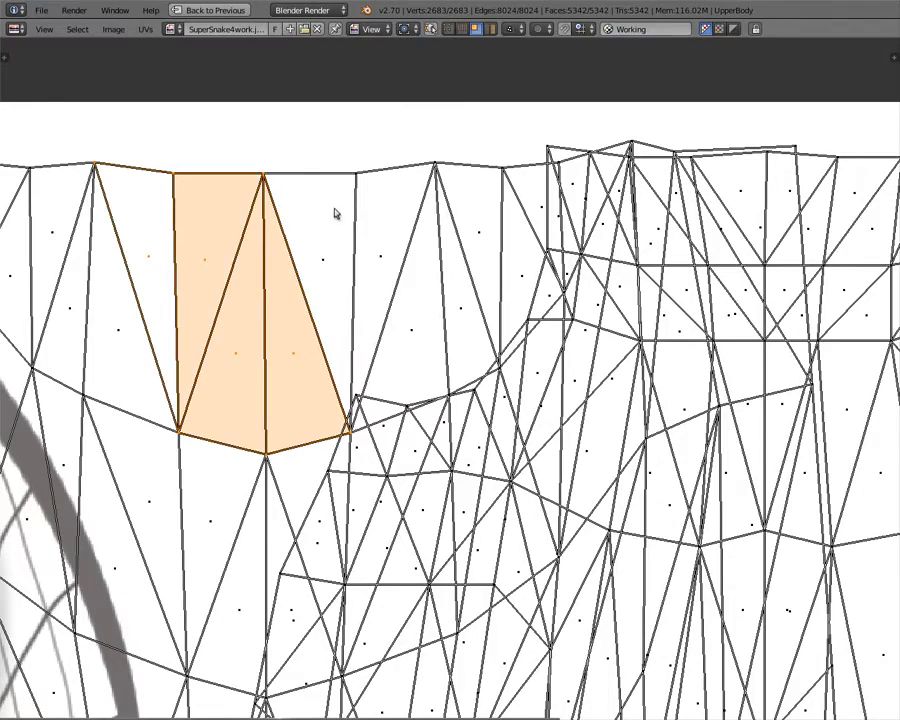
pyautogui.press('a')
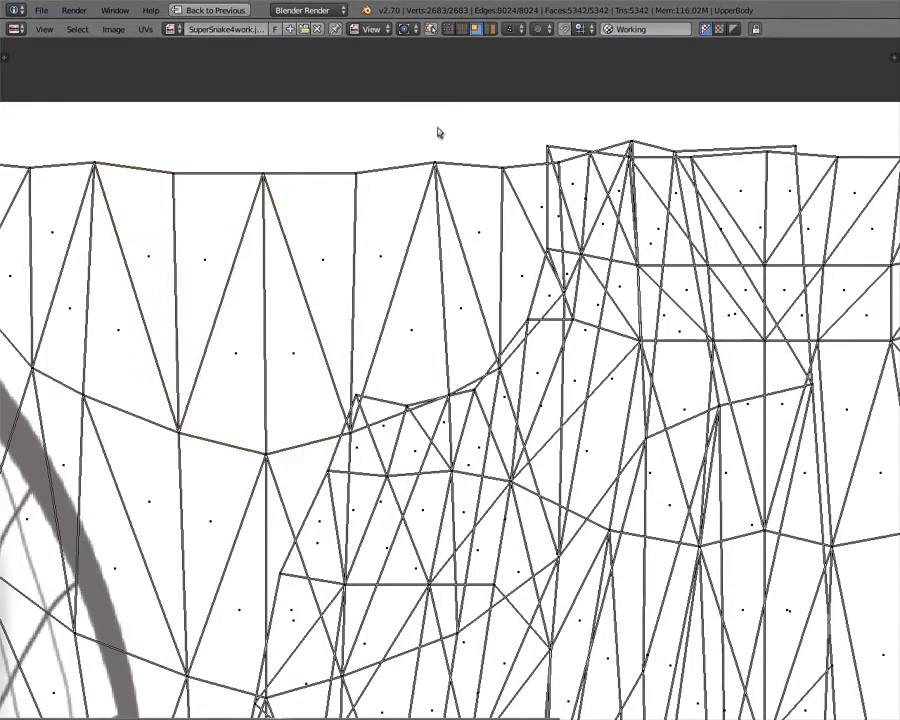
# - Using island selection, select both large leg islands and move them off the image to its left
pyautogui.click(490, 31)
pyautogui.scroll(-4, 364, 388)
pyautogui.scroll(-3, 364, 390)
pyautogui.rightClick(364, 390)
pyautogui.scroll(-6, 364, 390)
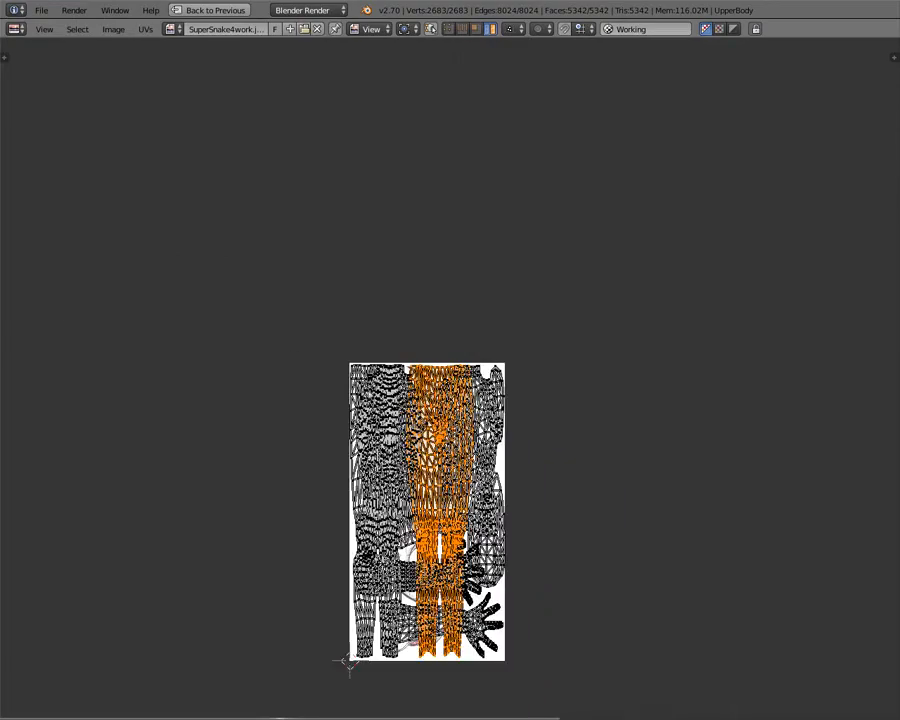
pyautogui.moveTo(451, 516); pyautogui.dragTo(407, 362, button='middle')
pyautogui.scroll(3, 395, 357)
pyautogui.scroll(-1, 449, 382)
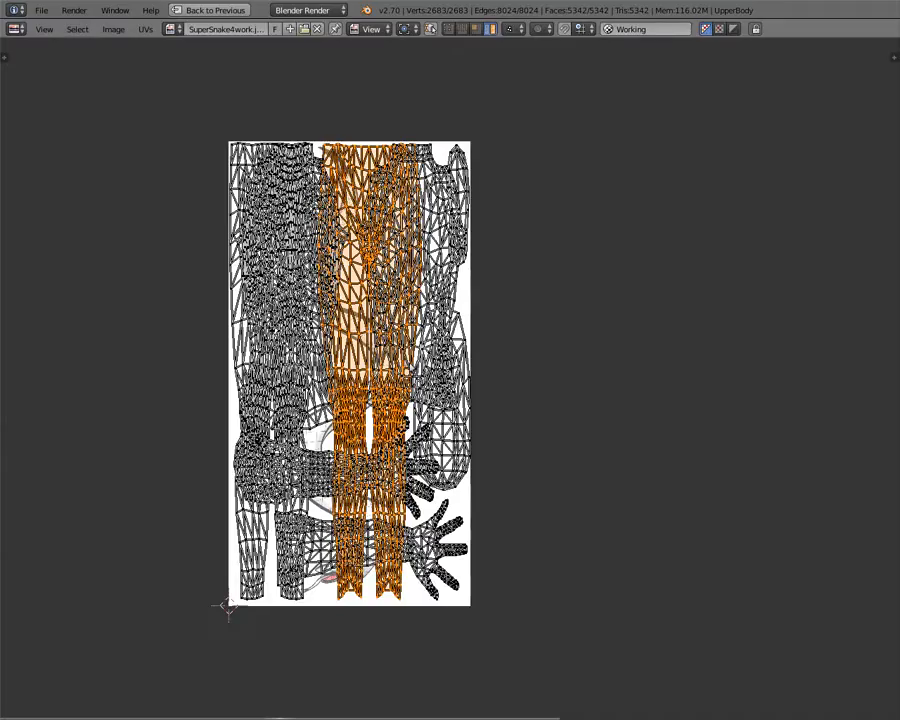
pyautogui.keyDown('shift'); pyautogui.rightClick(261, 284); pyautogui.keyUp('shift')
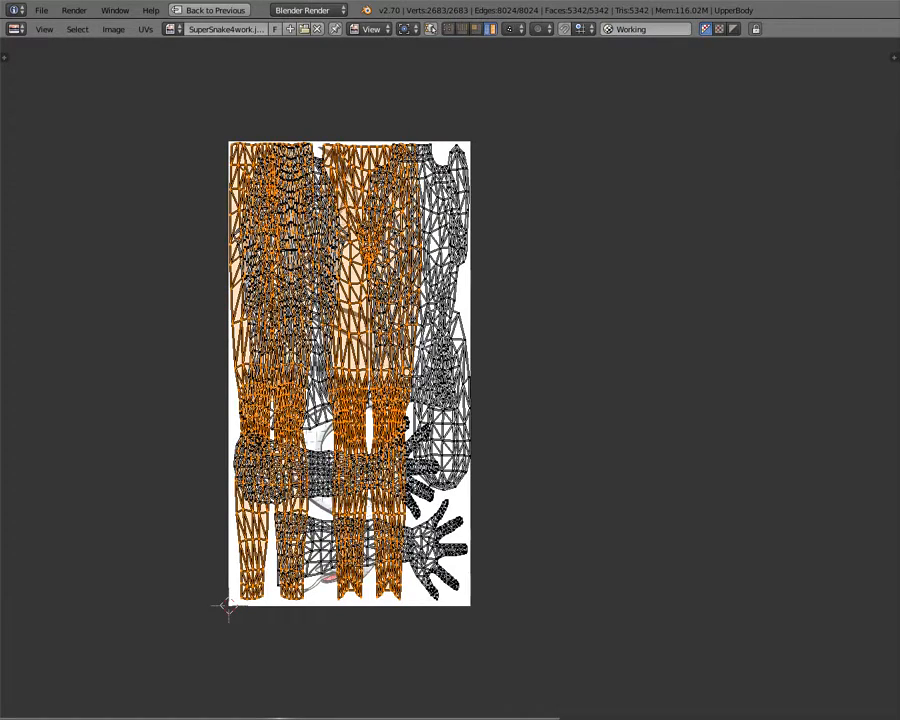
pyautogui.scroll(-1, 321, 292)
pyautogui.press('g')
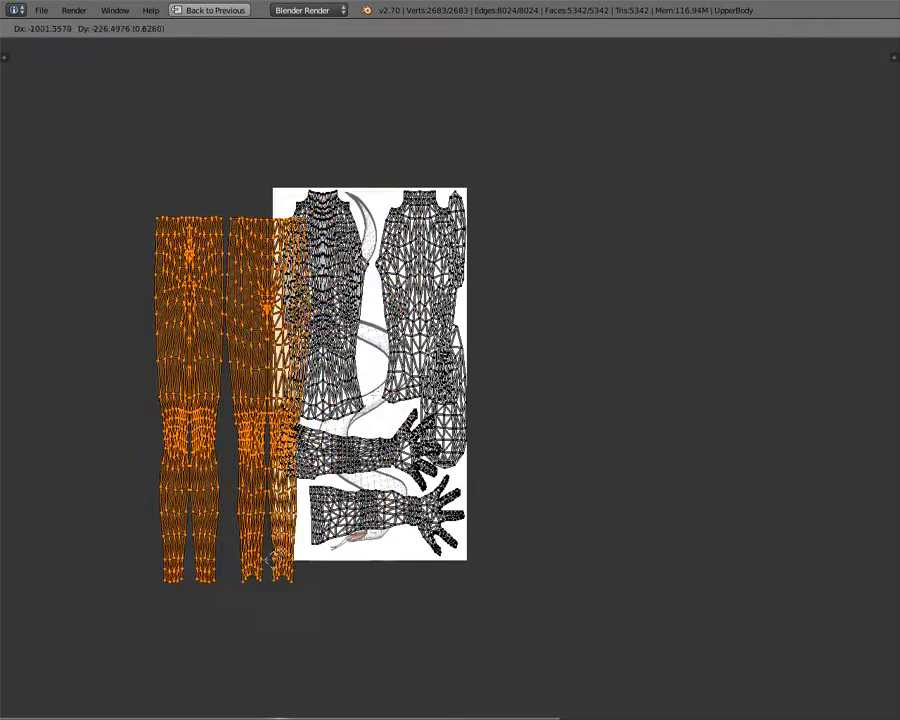
pyautogui.click(131, 336)
# - Move the leftmost leg island farther left so a wide gap separates it from the other leg island
pyautogui.rightClick(360, 332)
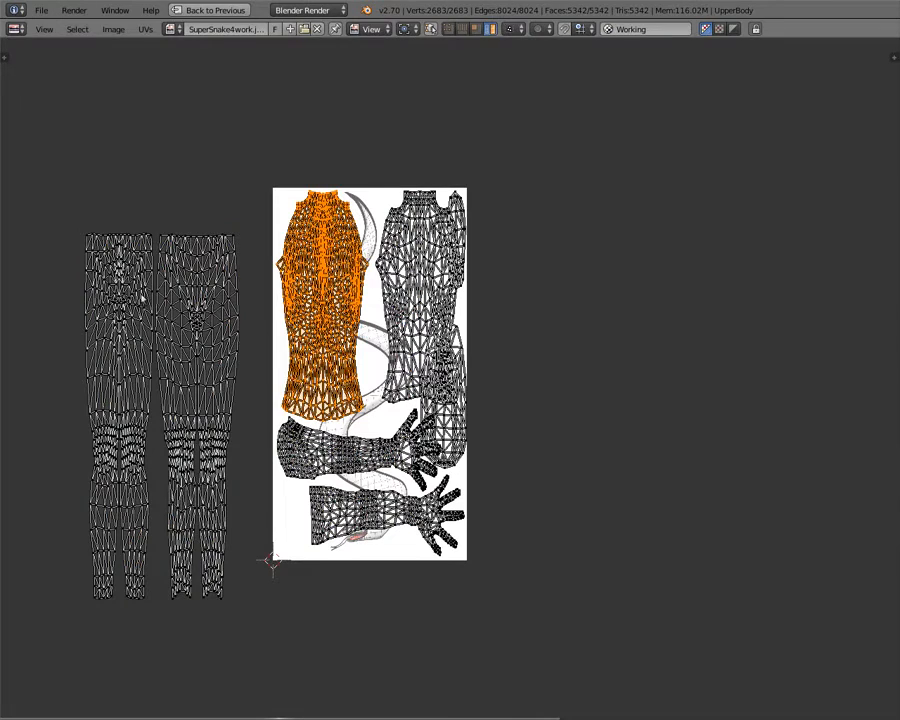
pyautogui.moveTo(144, 324); pyautogui.dragTo(297, 332, button='middle')
pyautogui.rightClick(272, 342)
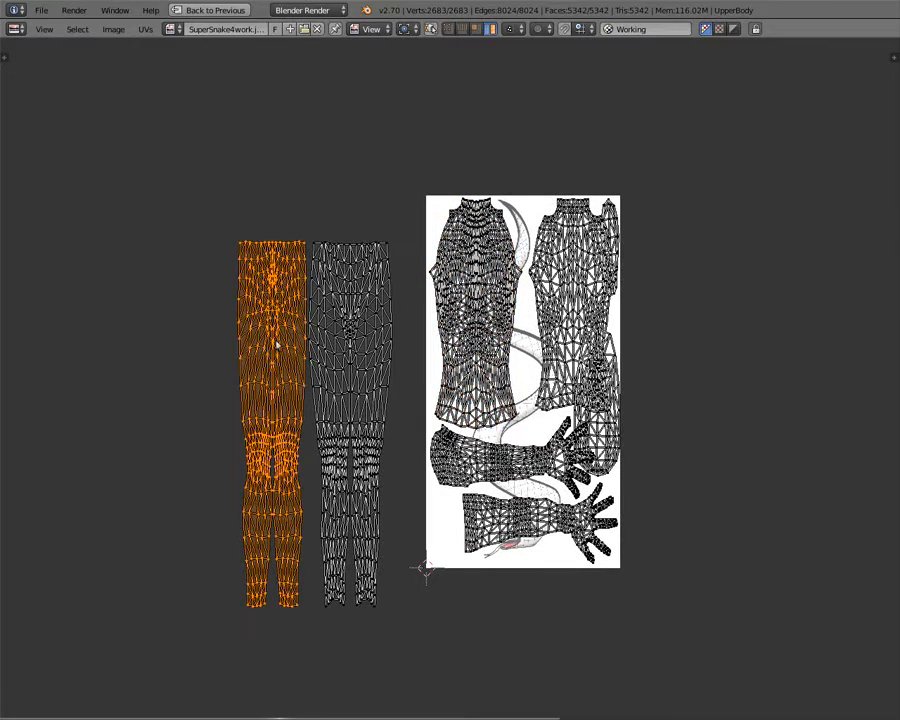
pyautogui.press('h')
pyautogui.hotkey('alt', 'h')
pyautogui.press('g')
pyautogui.click(180, 364)
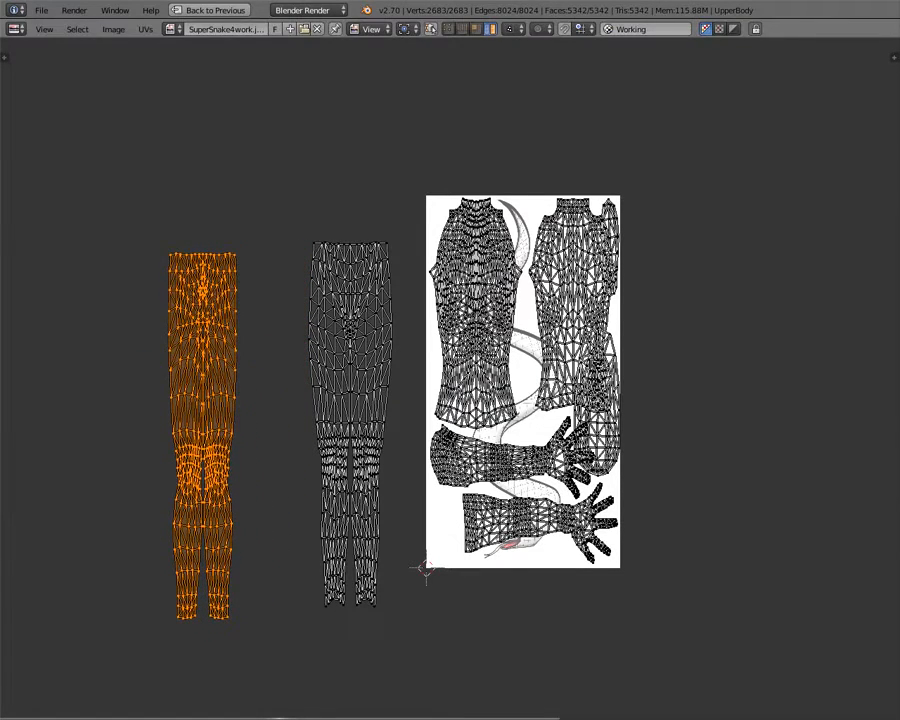
# - Move the front torso island above the right-hand leg island and the back torso island above the left-hand one
pyautogui.rightClick(465, 277)
pyautogui.press('g')
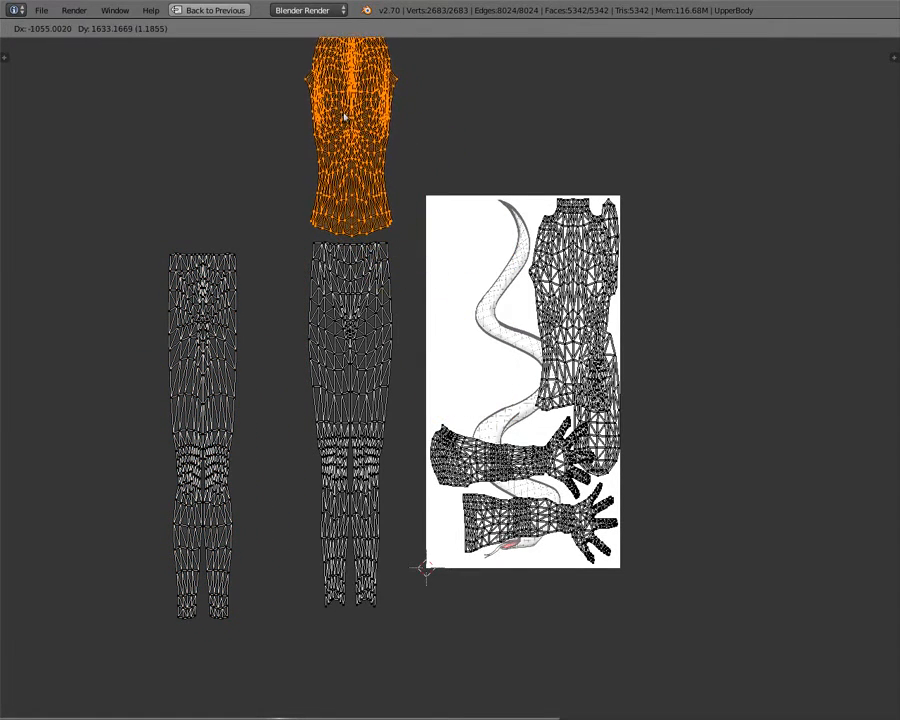
pyautogui.click(344, 117)
pyautogui.rightClick(545, 283)
pyautogui.press('g')
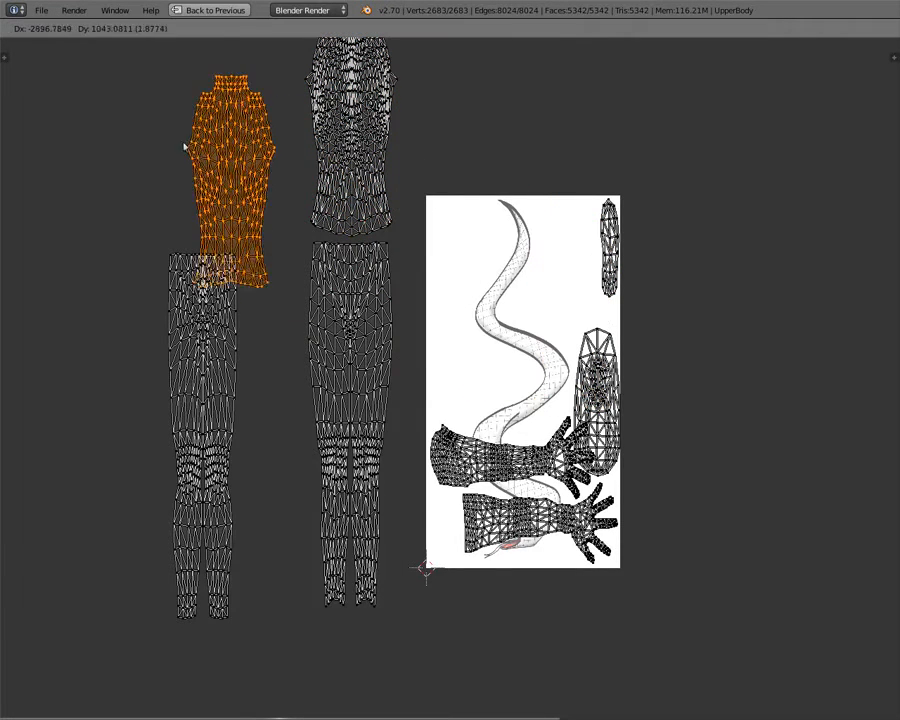
pyautogui.click(170, 126)
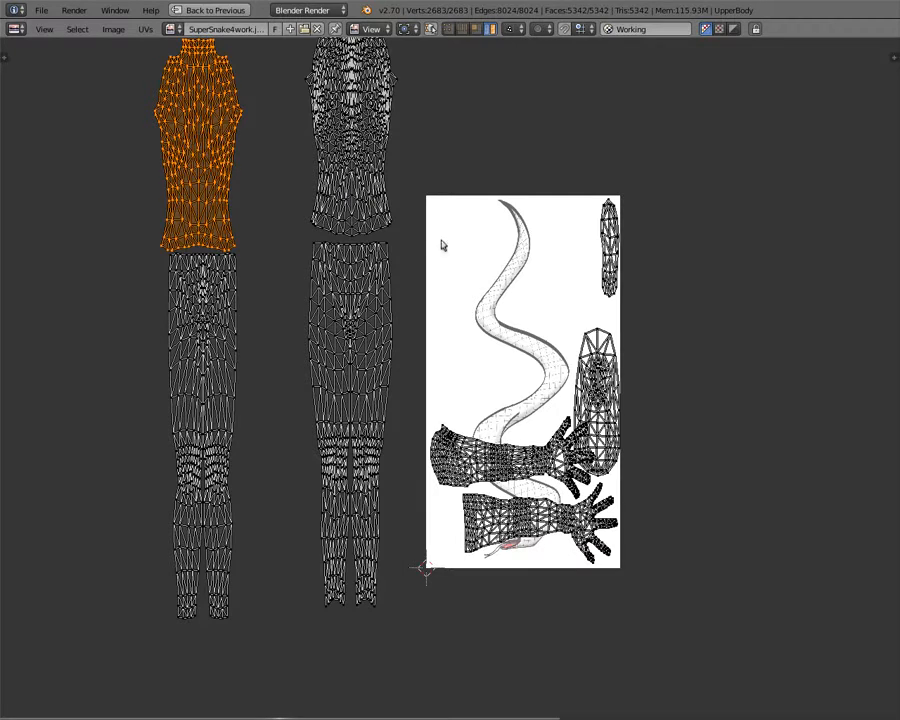
# - Restore the split layout, replace the 3D View with the mesh data properties, and make Legs the active UV map
pyautogui.hotkey('ctrl', 'Up')
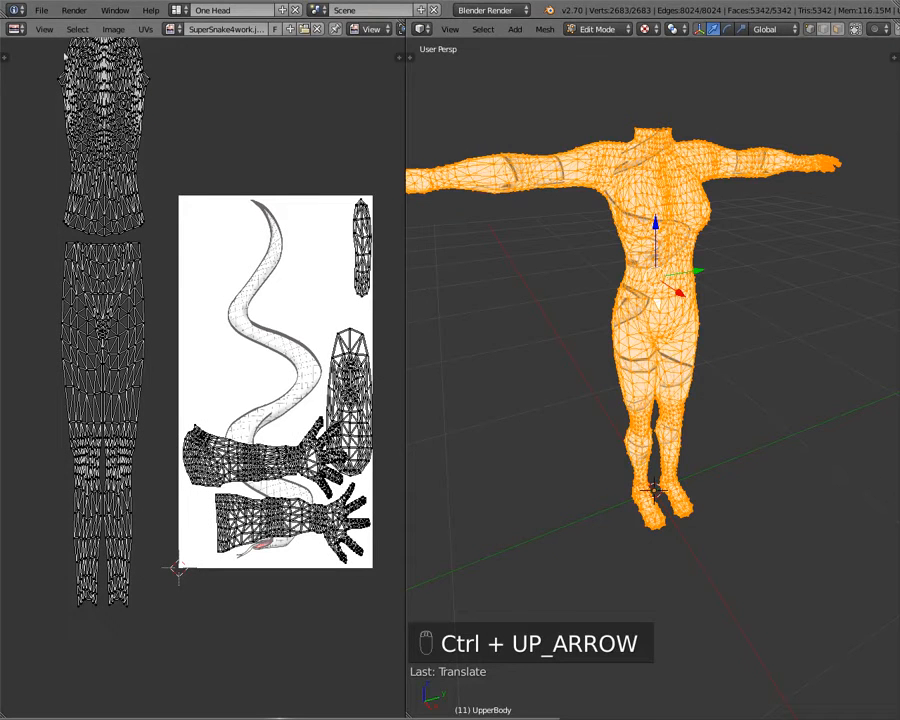
pyautogui.click(424, 29)
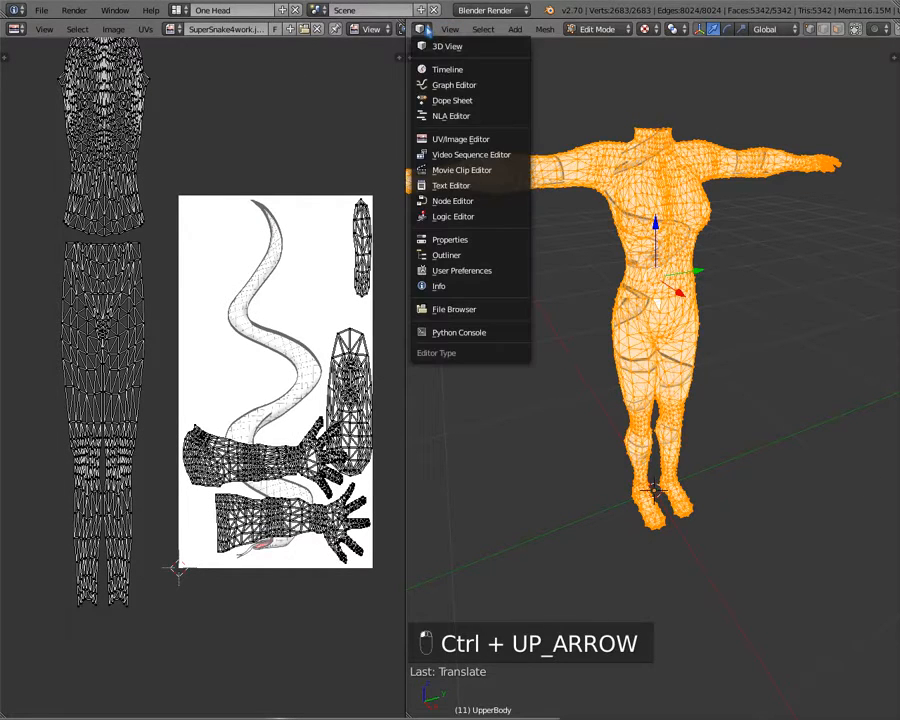
pyautogui.click(440, 240)
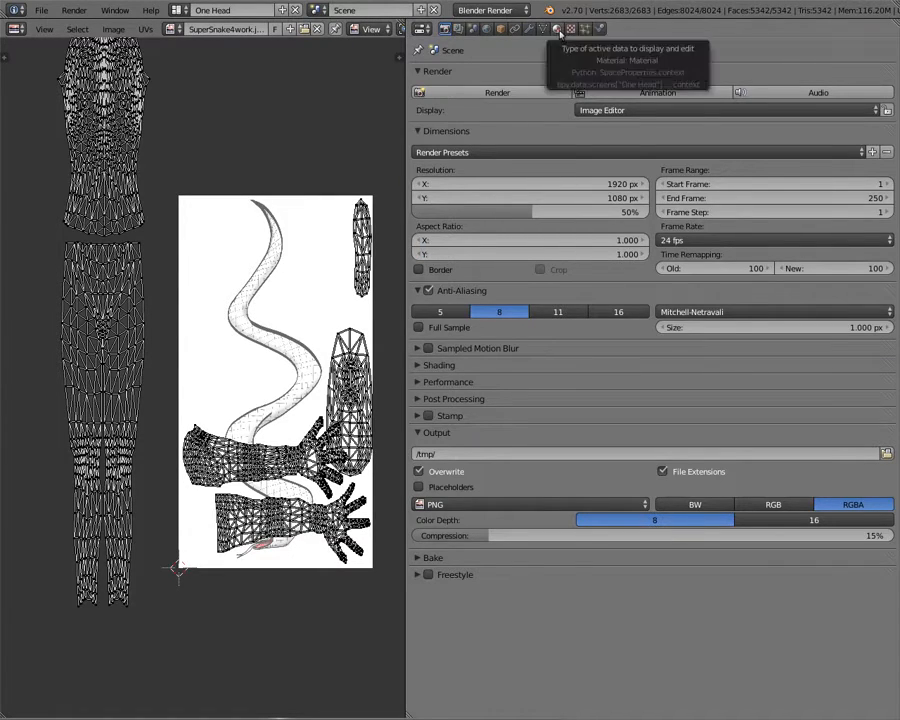
pyautogui.click(544, 29)
pyautogui.click(455, 380)
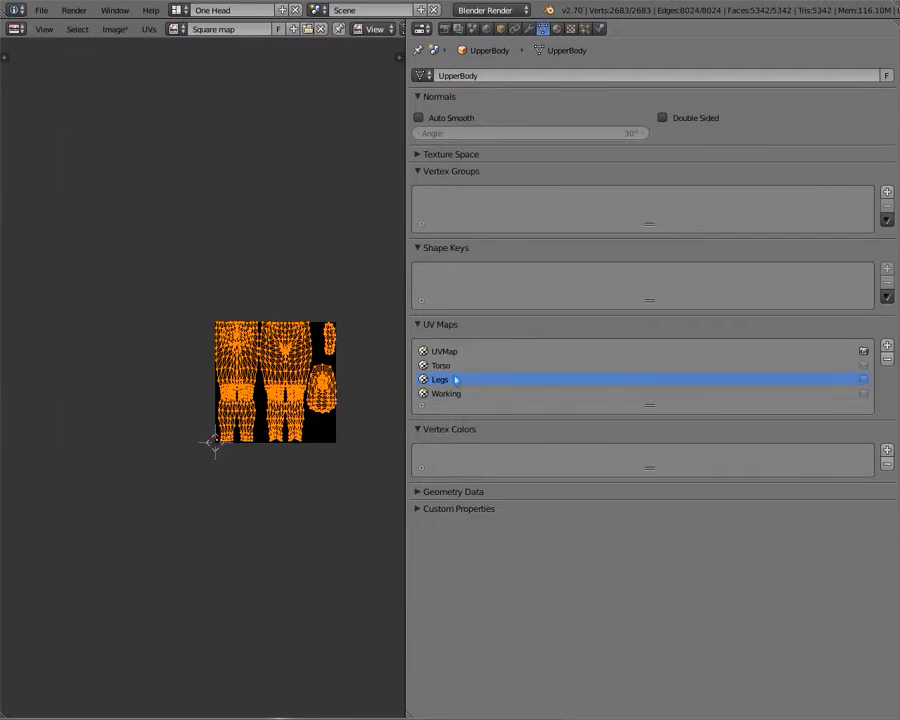
# - Examine the island layout of the Legs UV map and that of the Torso UV map
pyautogui.scroll(4, 213, 384)
pyautogui.moveTo(282, 386); pyautogui.dragTo(134, 394, button='middle')
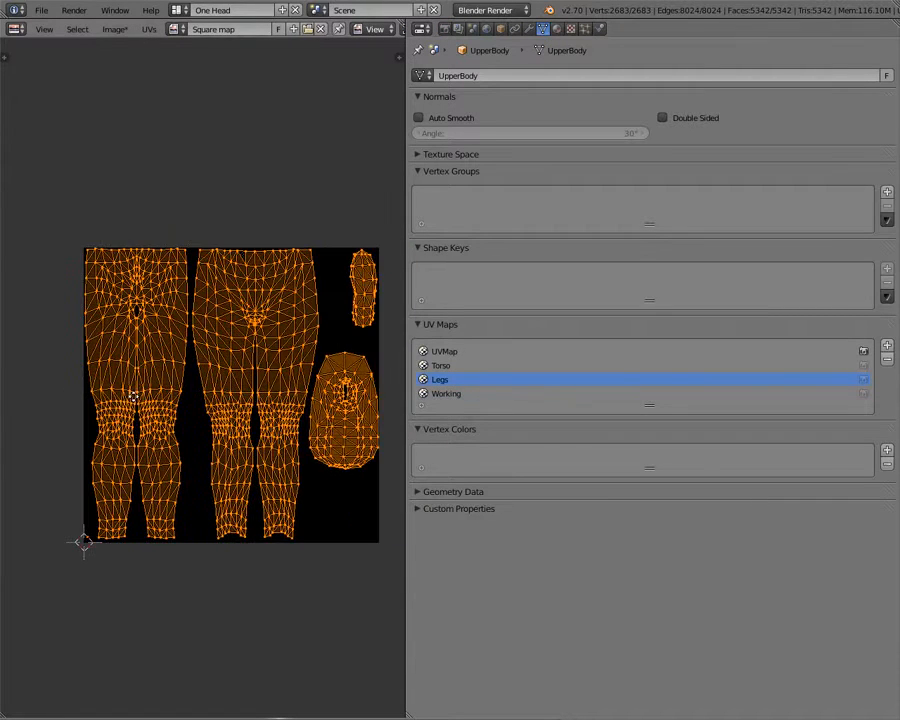
pyautogui.scroll(1, 135, 396)
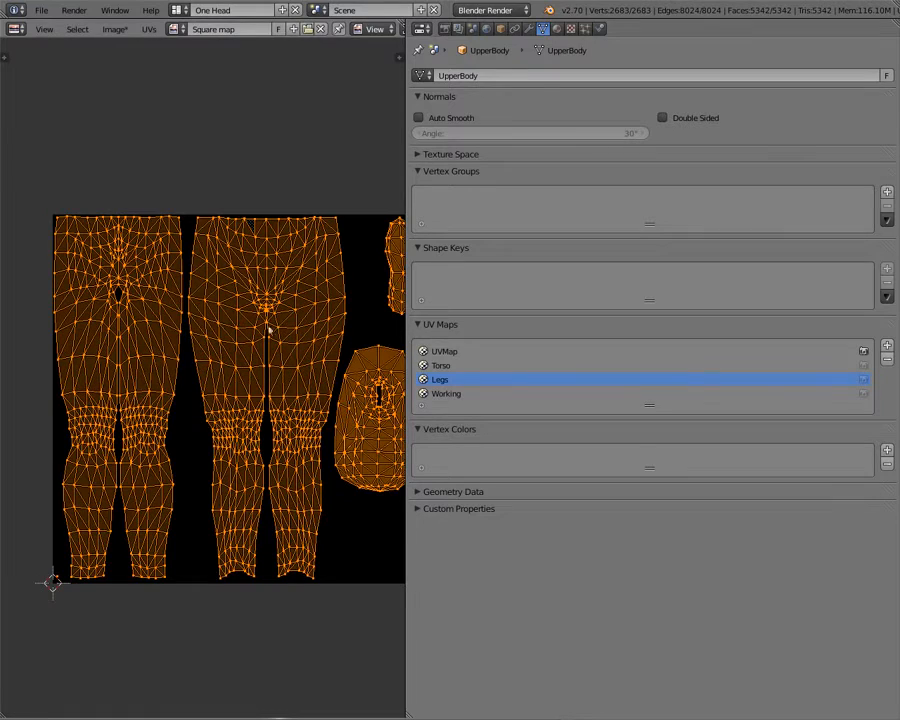
pyautogui.moveTo(268, 329); pyautogui.dragTo(259, 324, button='middle')
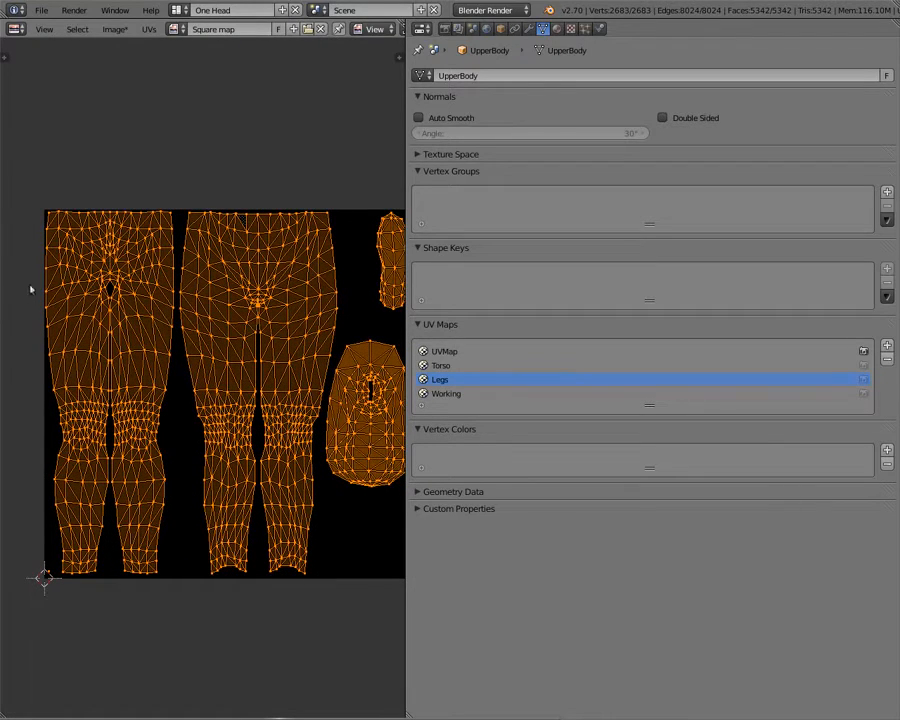
pyautogui.click(440, 365)
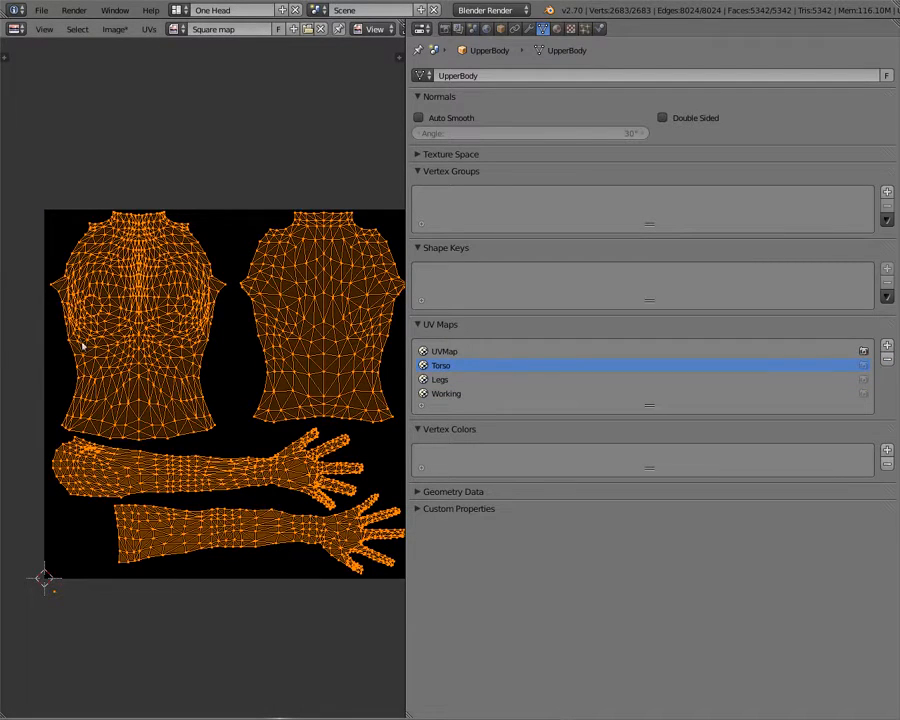
pyautogui.moveTo(312, 309); pyautogui.dragTo(296, 298, button='middle')
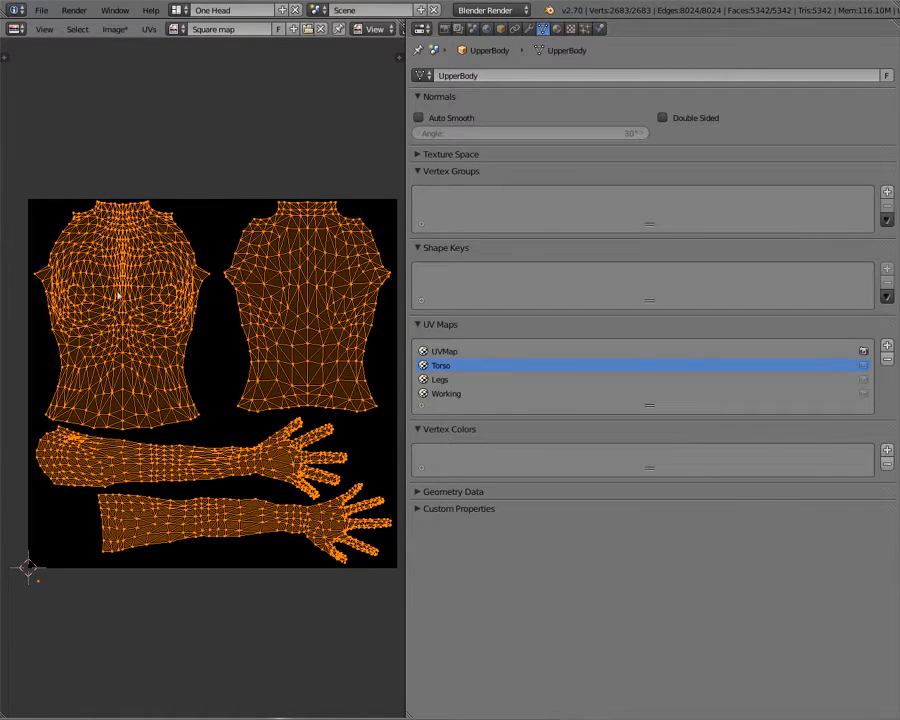
# - Make Working the active UV map and replace the mesh properties with the 3D View
pyautogui.click(446, 393)
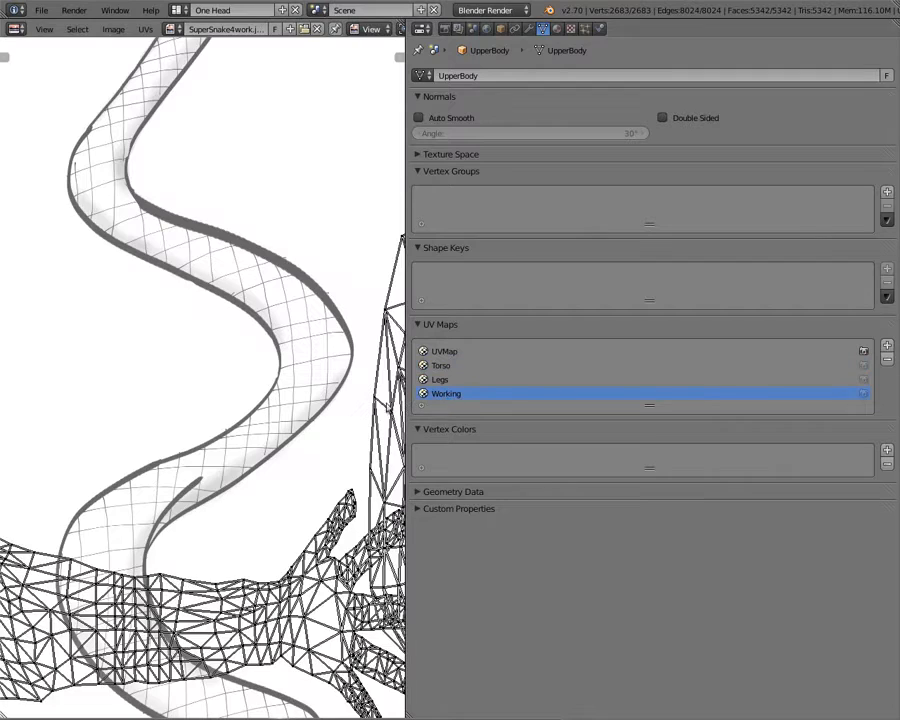
pyautogui.scroll(-5, 346, 384)
pyautogui.moveTo(196, 328); pyautogui.dragTo(256, 366, button='middle')
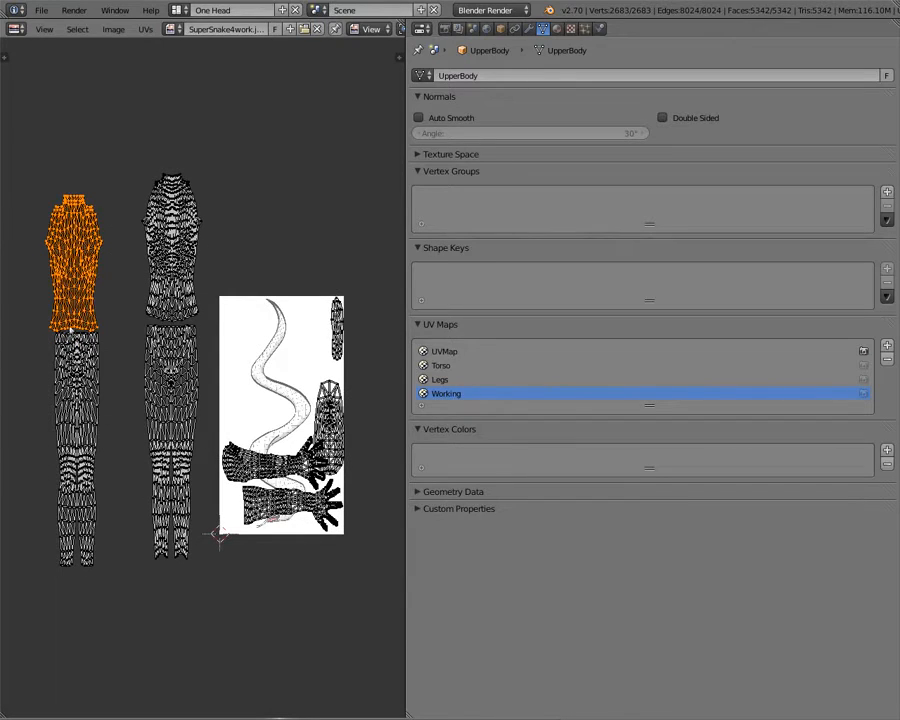
pyautogui.scroll(1, 327, 381)
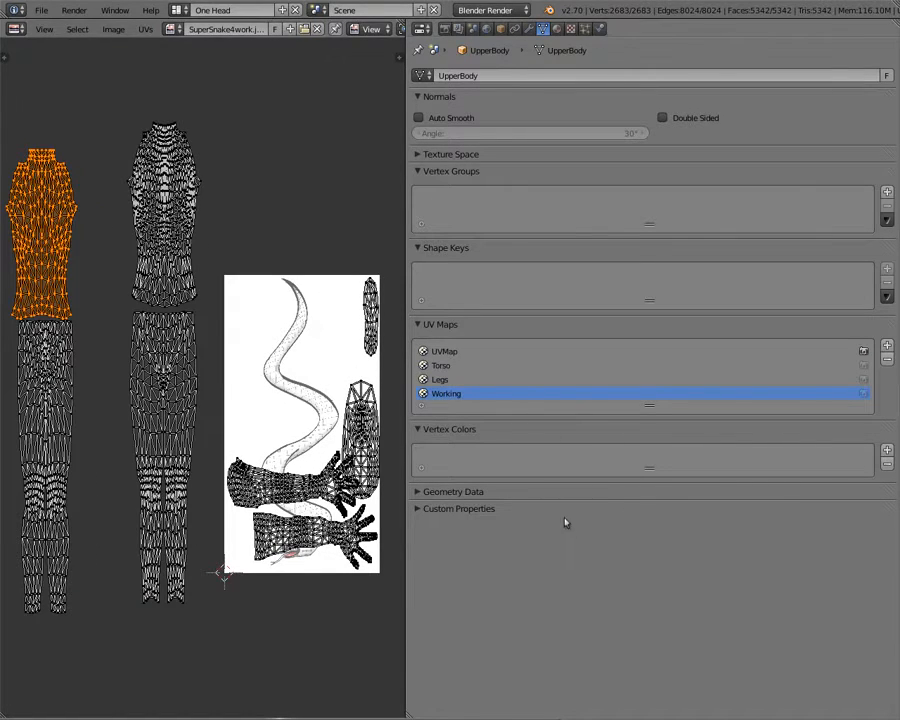
pyautogui.click(421, 28)
pyautogui.click(460, 48)
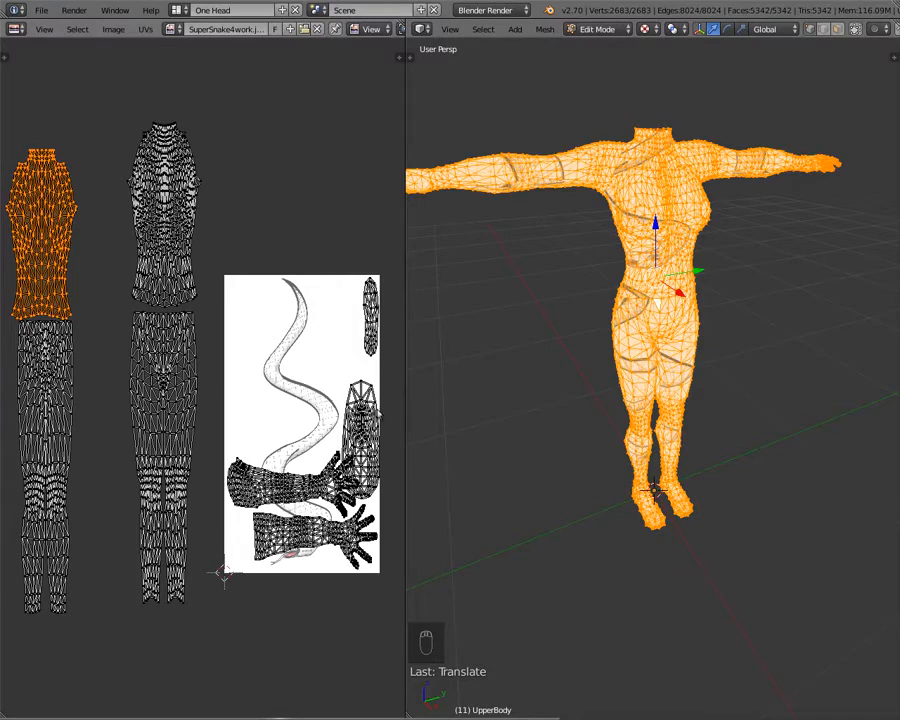
# - Examine the snake texture on the avatar's arms, shoulders and torso from several angles
pyautogui.moveTo(637, 283); pyautogui.dragTo(581, 314, button='middle')
pyautogui.scroll(2, 576, 318)
pyautogui.scroll(-4, 472, 342)
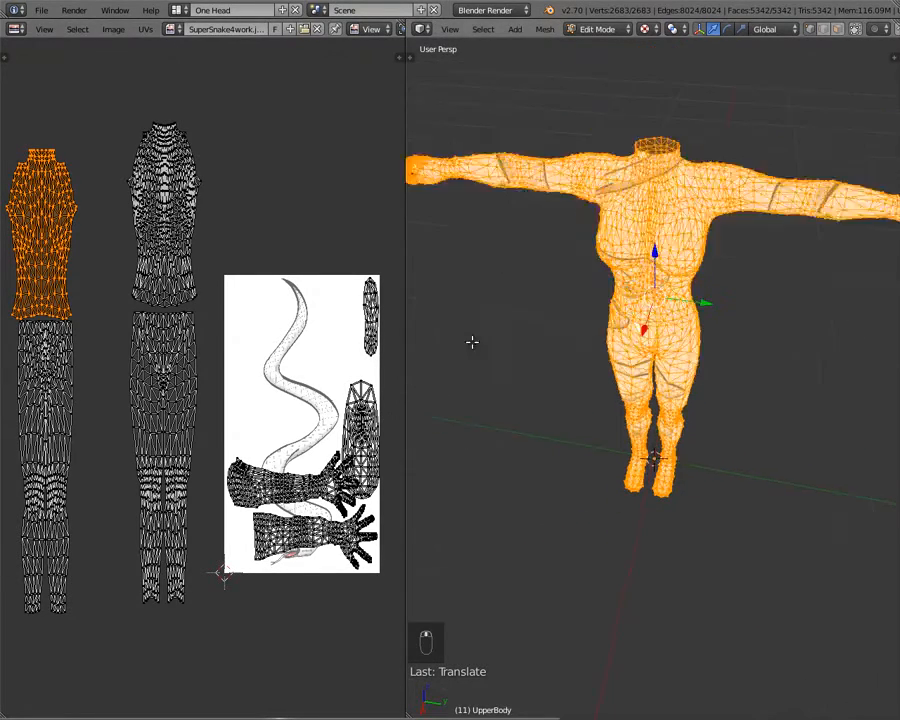
pyautogui.moveTo(554, 267); pyautogui.dragTo(613, 297, button='middle')
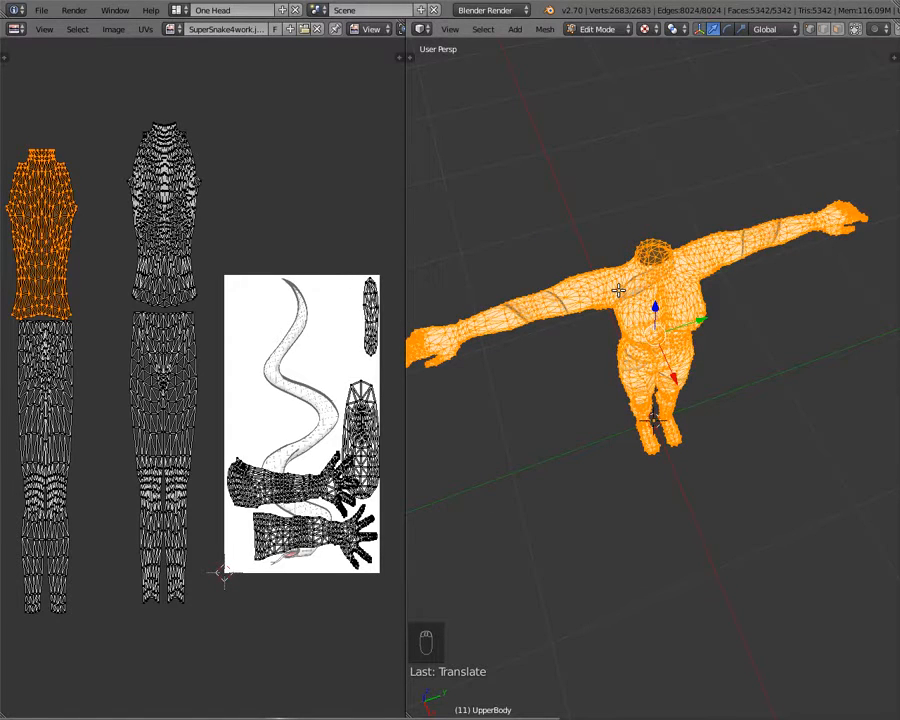
pyautogui.scroll(4, 556, 364)
pyautogui.scroll(-3, 552, 329)
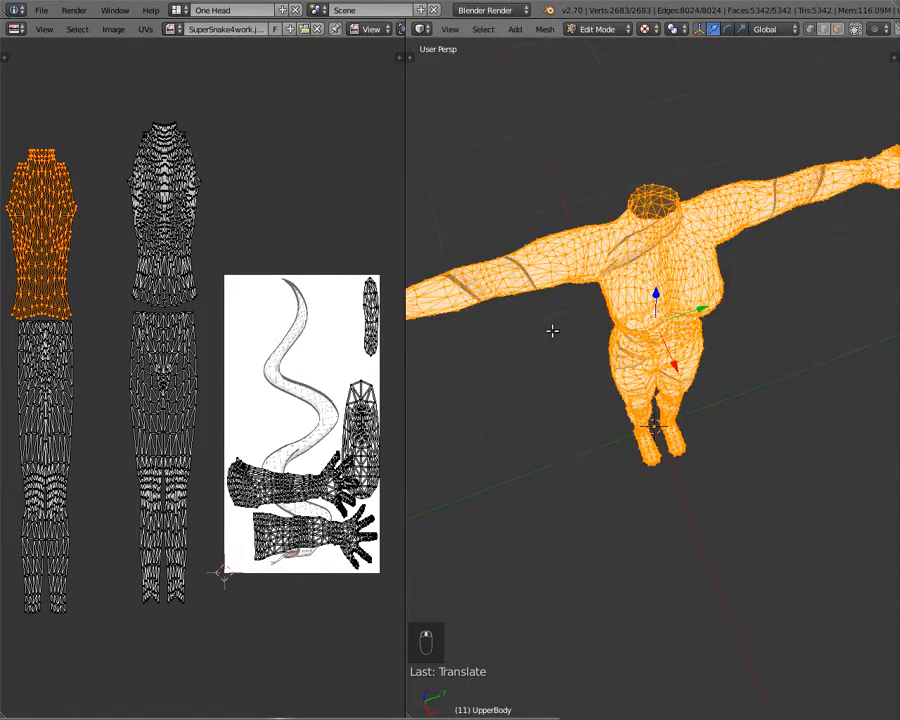
pyautogui.moveTo(453, 291); pyautogui.dragTo(504, 297, button='middle')
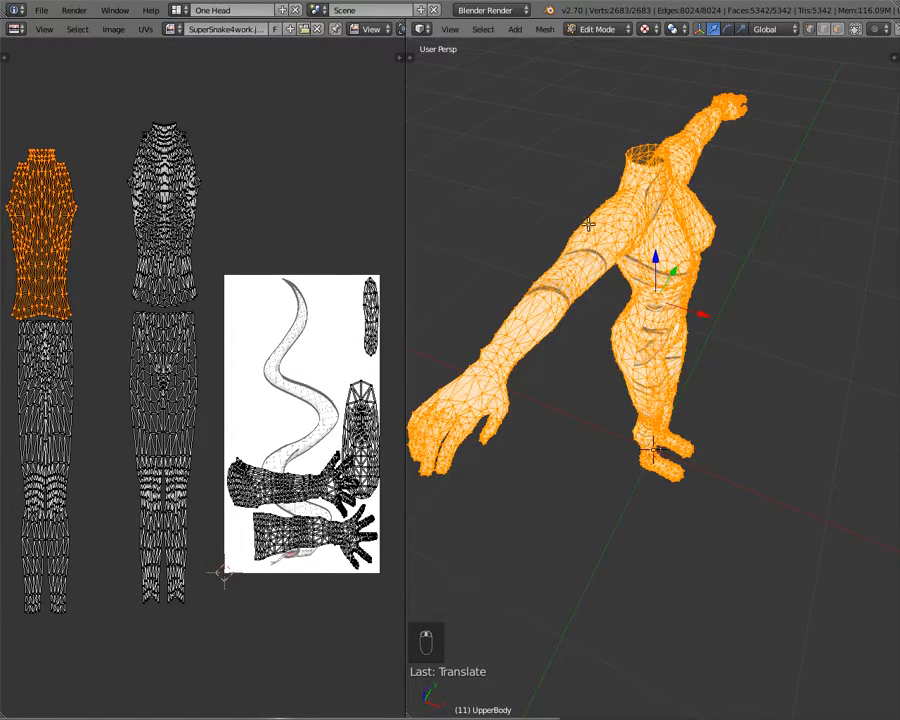
pyautogui.moveTo(650, 199); pyautogui.dragTo(508, 170, button='middle')
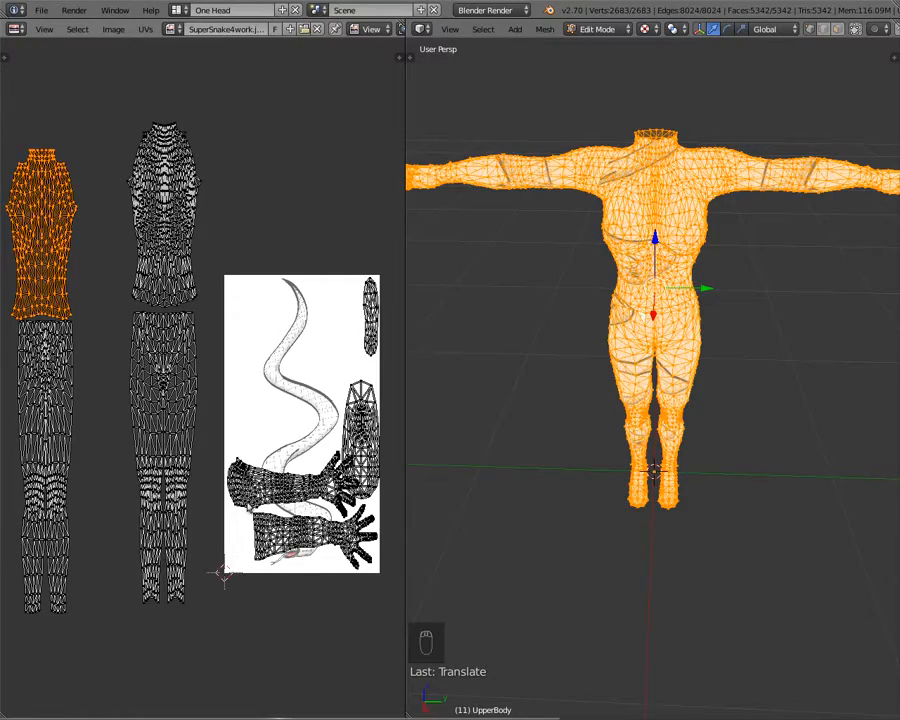
# - Maximize the UV editor and move one copy of the upper arm island up, away from its overlapping twin
pyautogui.hotkey('ctrl', 'Up')
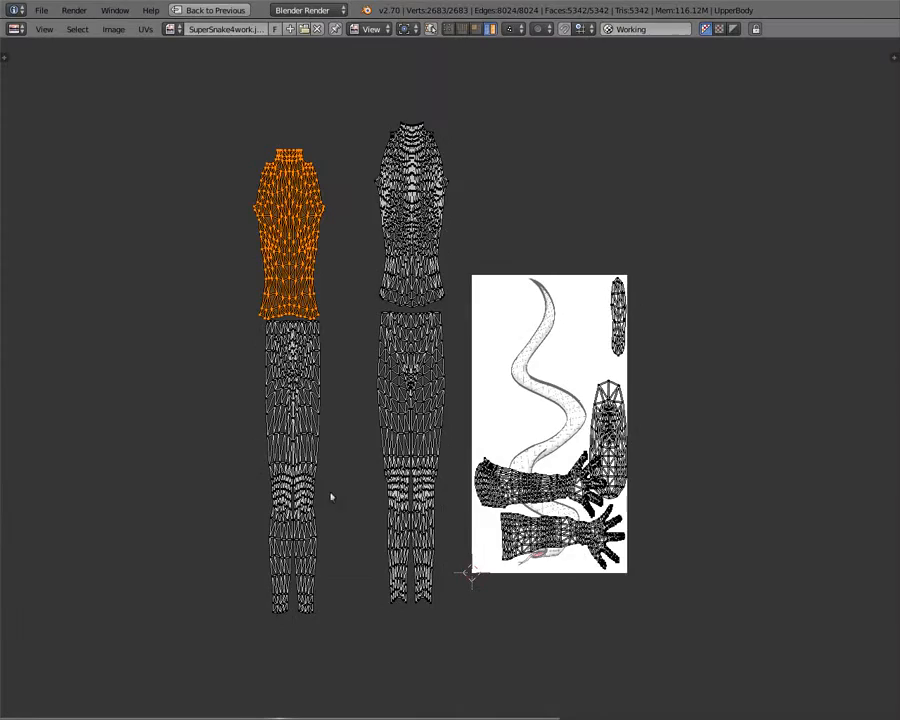
pyautogui.scroll(6, 449, 481)
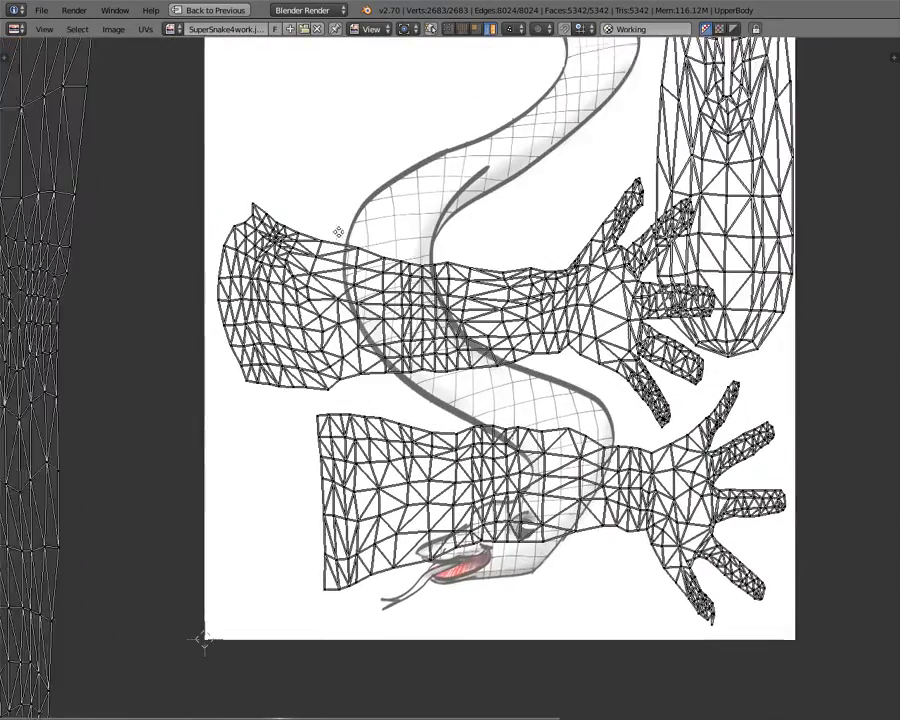
pyautogui.moveTo(338, 232); pyautogui.dragTo(346, 182, button='middle')
pyautogui.rightClick(392, 268)
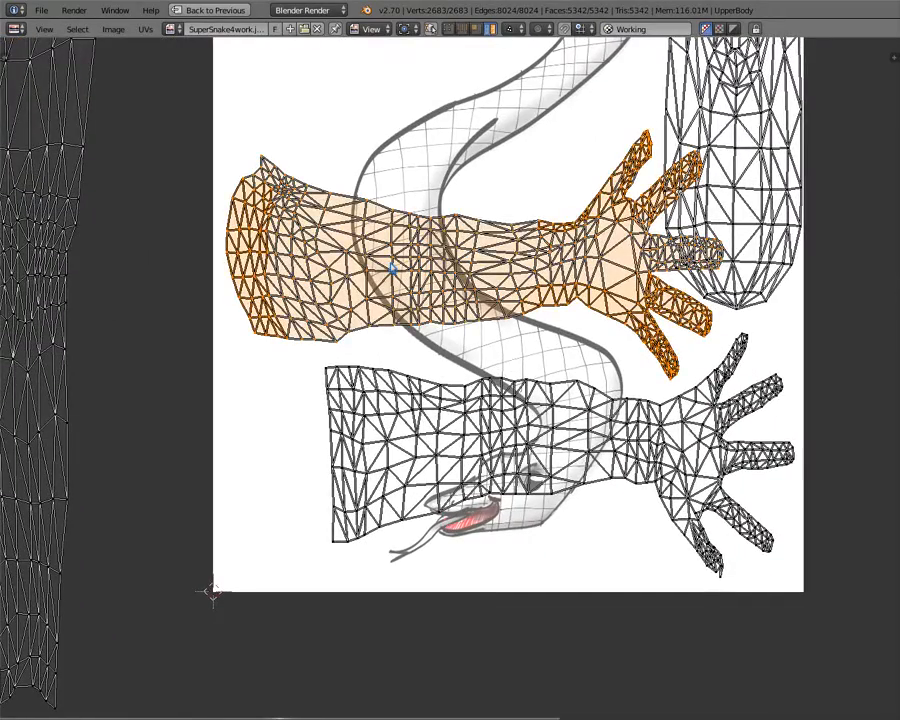
pyautogui.press('g')
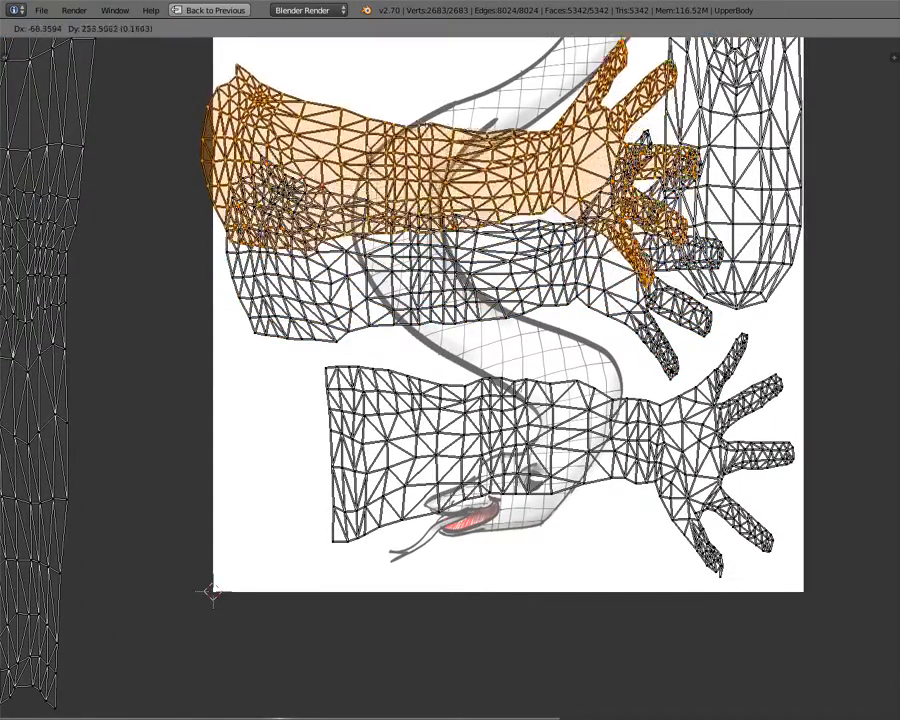
pyautogui.click(385, 85)
# - Move one copy of the lower arm island down below its twin, then undo the moves of both arm islands
pyautogui.rightClick(482, 432)
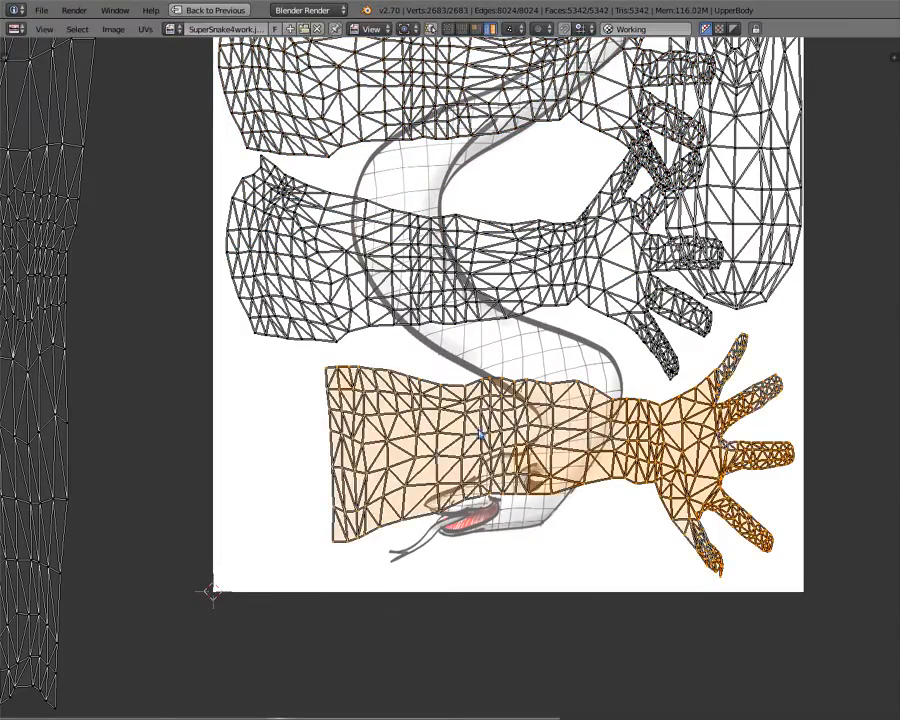
pyautogui.press('g')
pyautogui.click(480, 606)
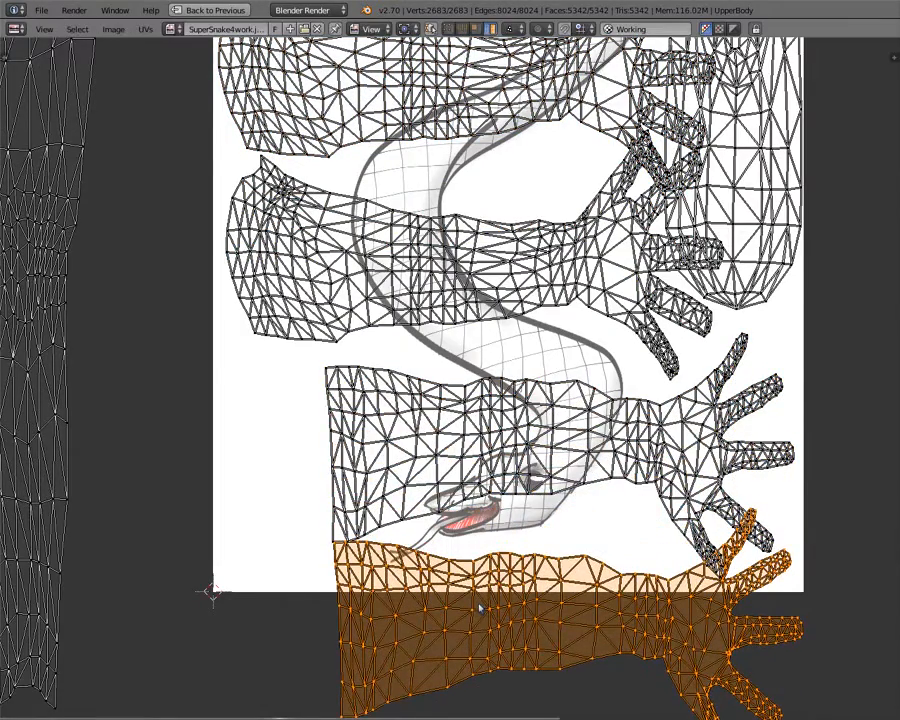
pyautogui.hotkey('ctrl', 'z')
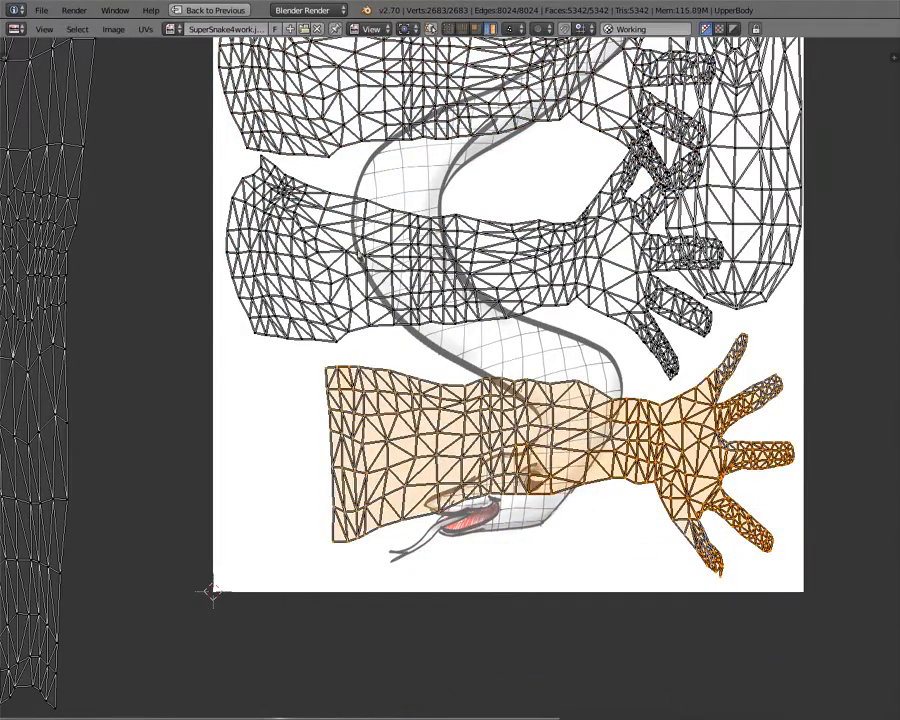
pyautogui.hotkey('ctrl', 'z')
pyautogui.hotkey('ctrl', 'z')
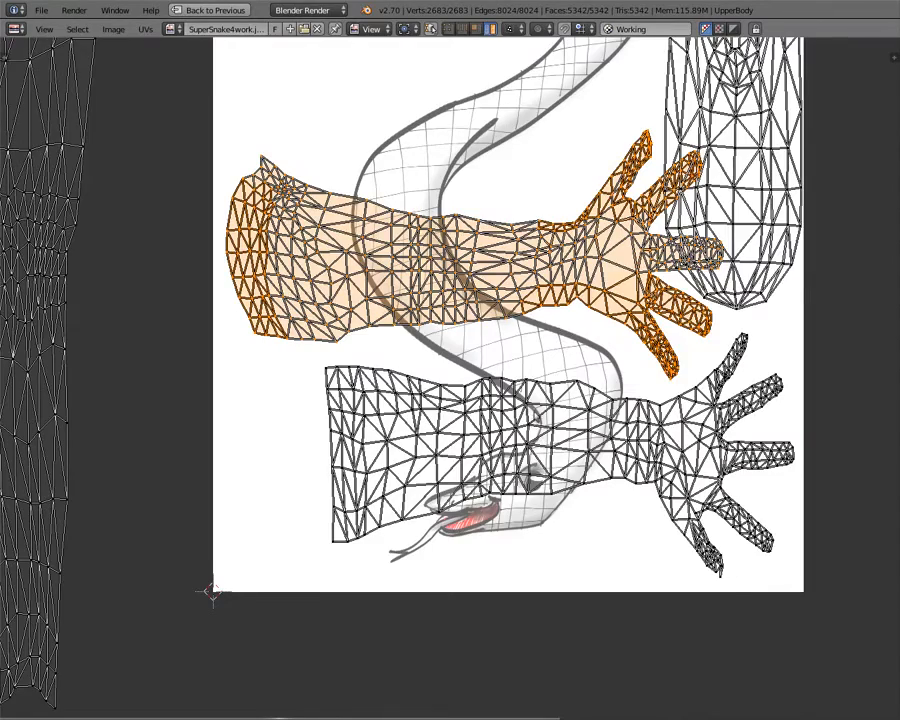
# - Box-select all the islands lying over the snake image and collapse them to a single point by scaling to 0
pyautogui.scroll(-3, 381, 313)
pyautogui.scroll(-1, 563, 166)
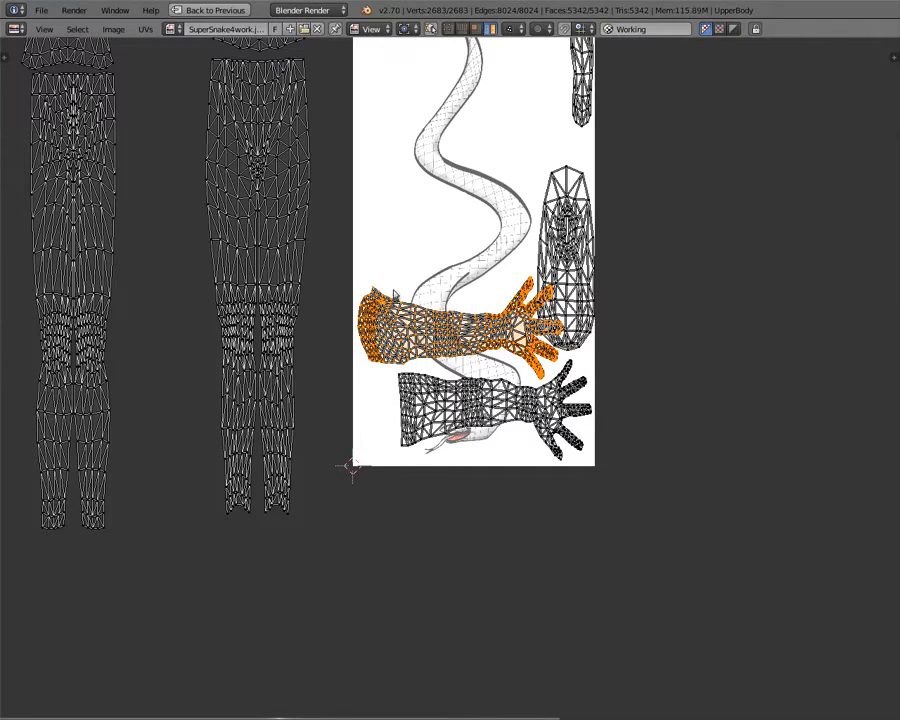
pyautogui.scroll(-3, 390, 290)
pyautogui.scroll(1, 393, 292)
pyautogui.press('b')
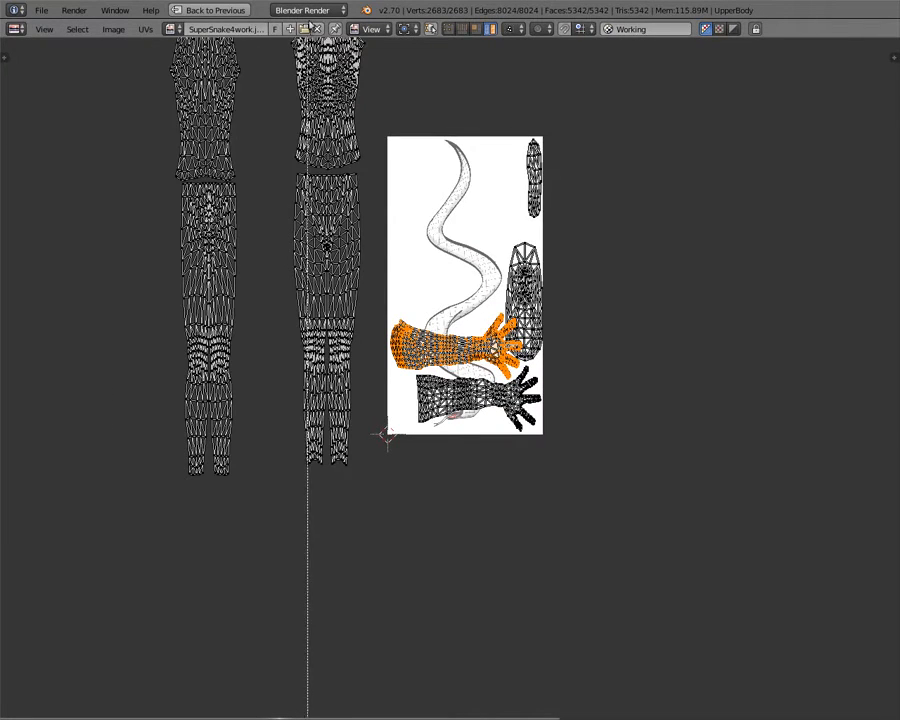
pyautogui.moveTo(375, 115); pyautogui.dragTo(693, 538)
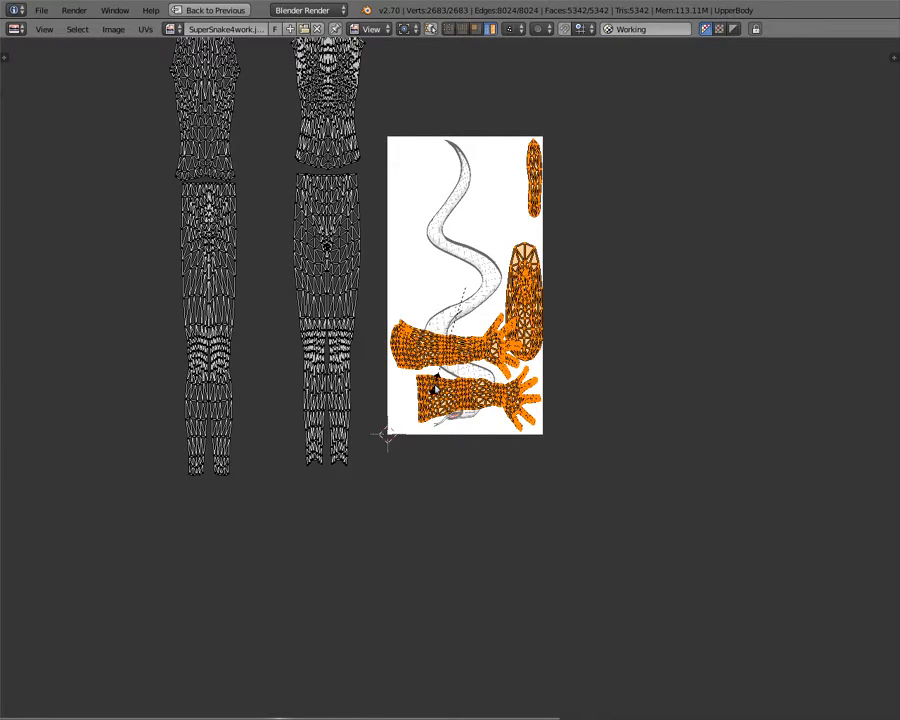
pyautogui.press('s')
pyautogui.press('0')
pyautogui.press('Return')
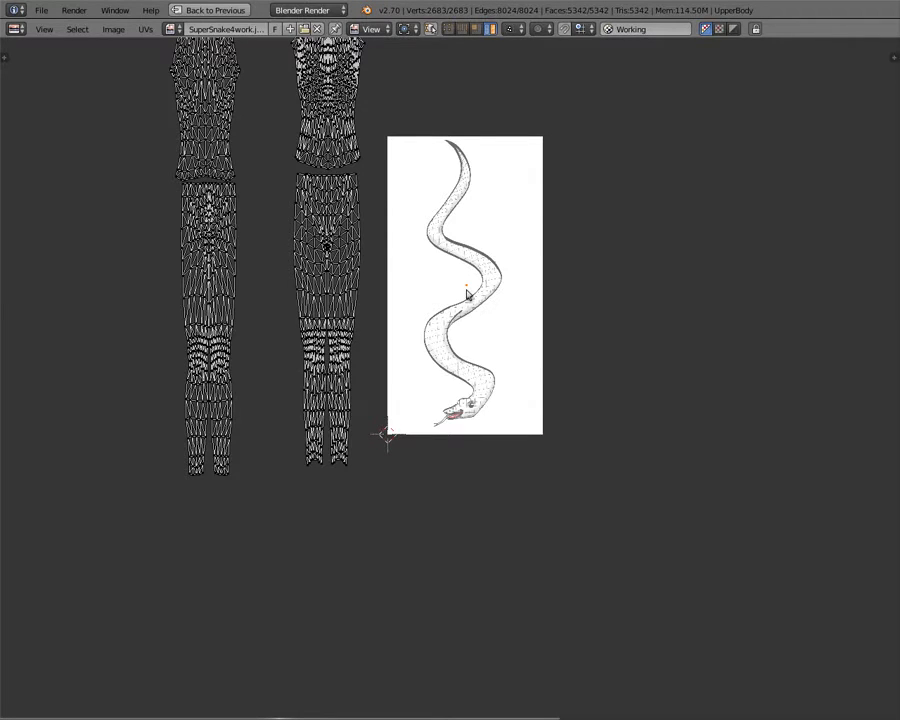
# - Move the collapsed UV point off the snake image, past its lower-right corner, and restore the split layout
pyautogui.press('g')
pyautogui.click(552, 452)
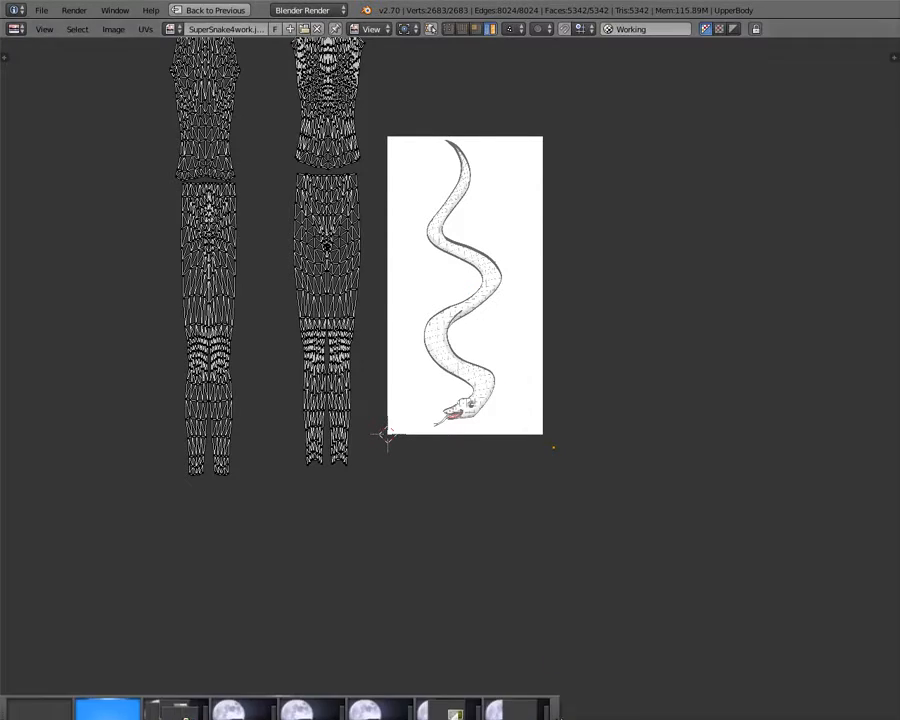
pyautogui.hotkey('ctrl', 'Up')
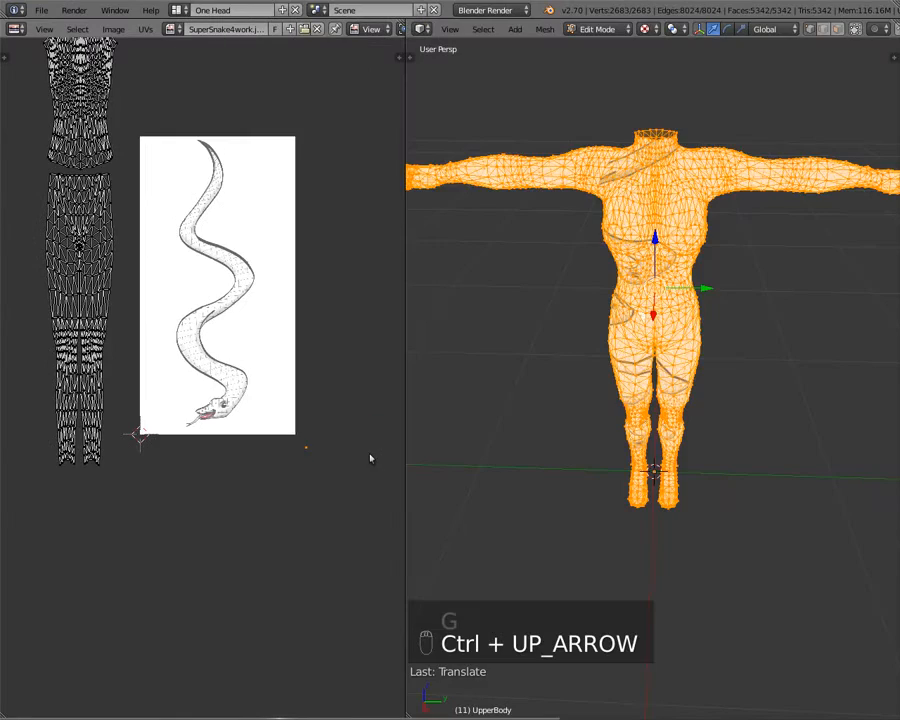
# - Move the collapsed UV point onto the dark line of the snake's body, then back off the image's lower-right corner
pyautogui.scroll(-2, 579, 167)
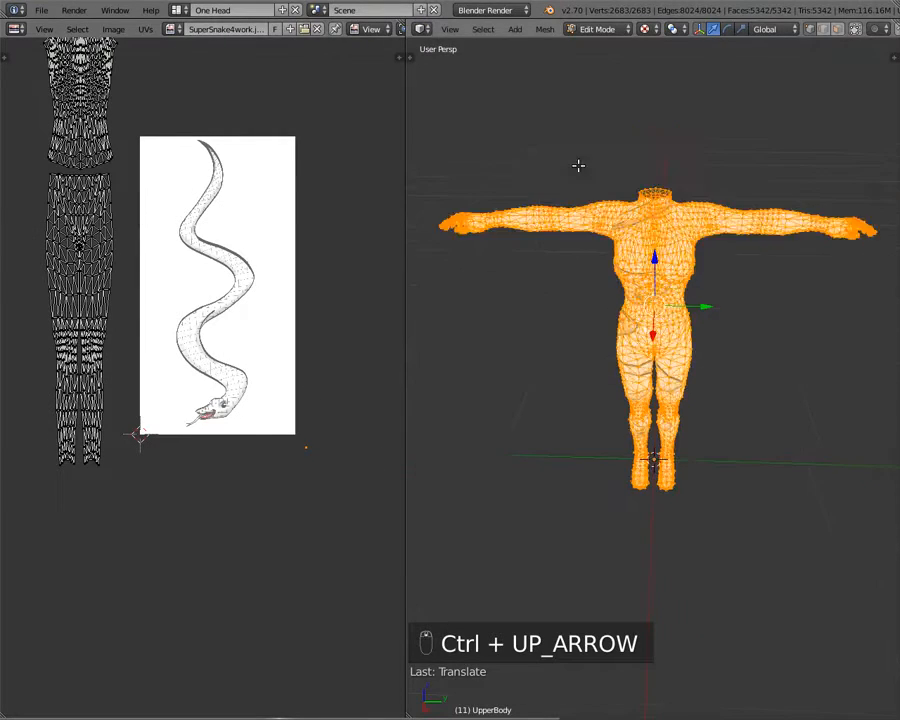
pyautogui.moveTo(654, 170); pyautogui.dragTo(675, 146, button='middle')
pyautogui.scroll(3, 588, 137)
pyautogui.scroll(2, 588, 137)
pyautogui.press('g')
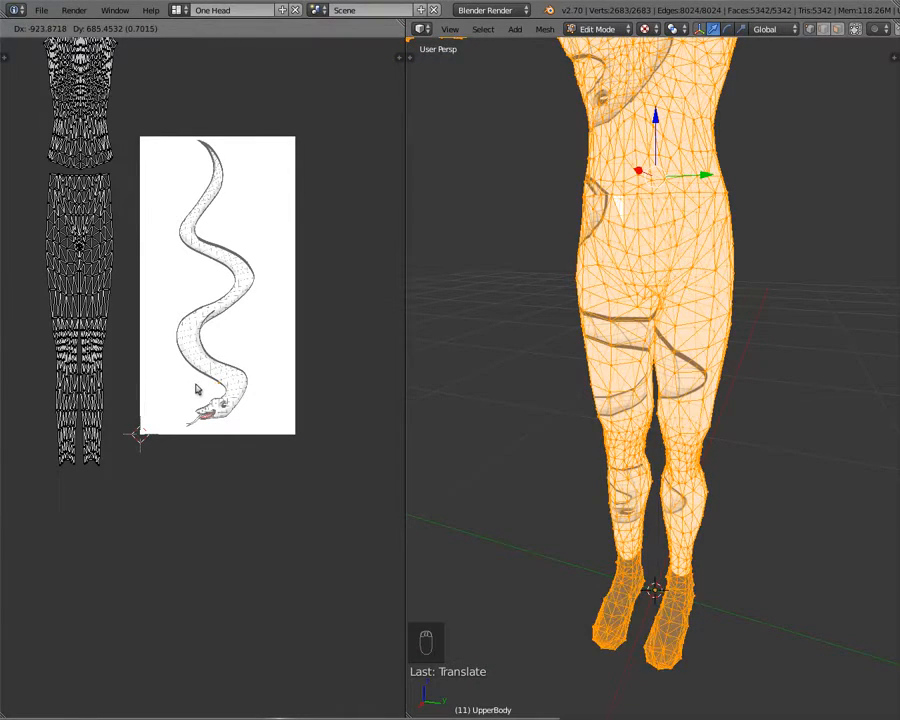
pyautogui.click(196, 389)
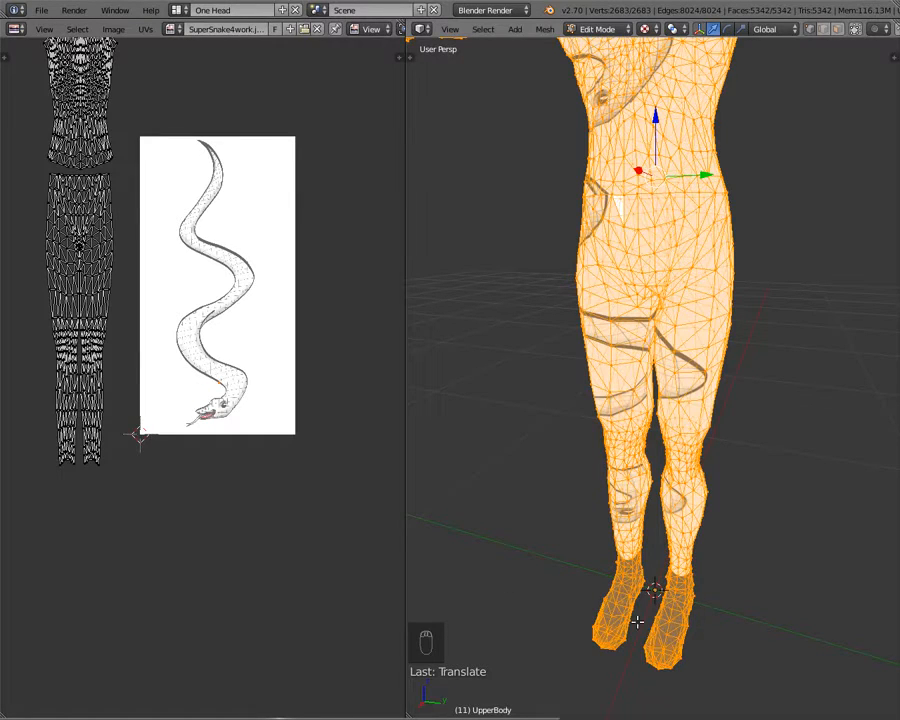
pyautogui.press('g')
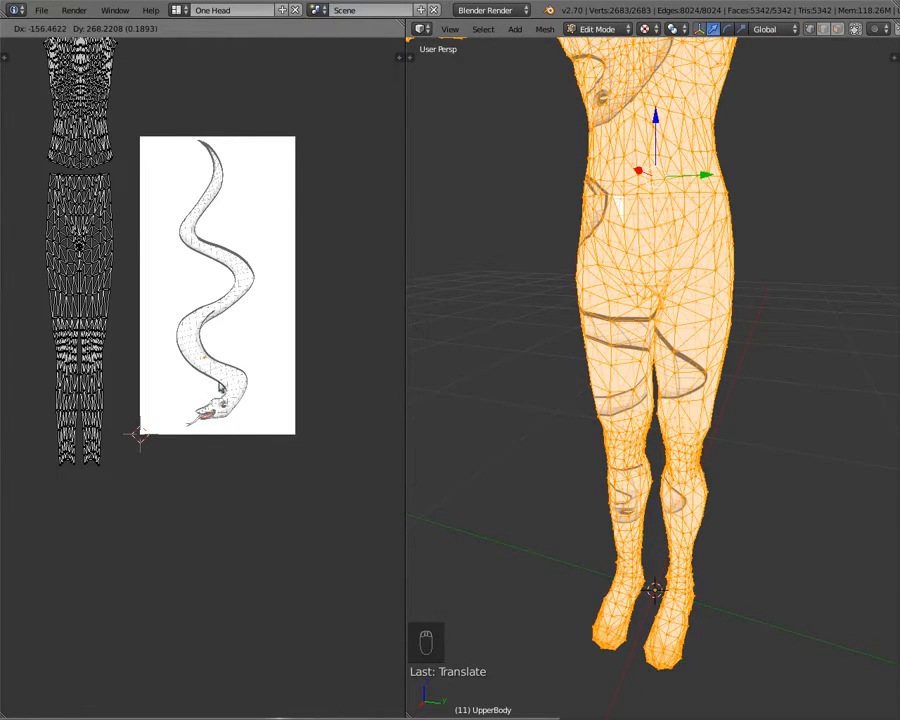
pyautogui.click(302, 465)
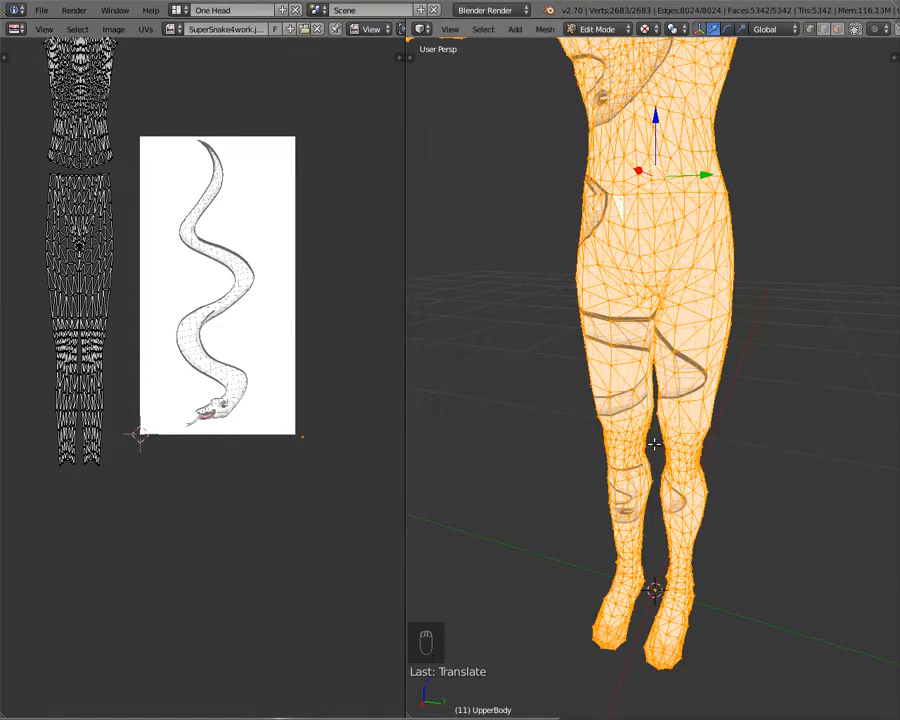
# - Leave the mesh in Object Mode and inspect the snake texture on the avatar's body from above and the front
pyautogui.scroll(-4, 653, 443)
pyautogui.moveTo(653, 443); pyautogui.dragTo(707, 355, button='middle')
pyautogui.press('Tab')
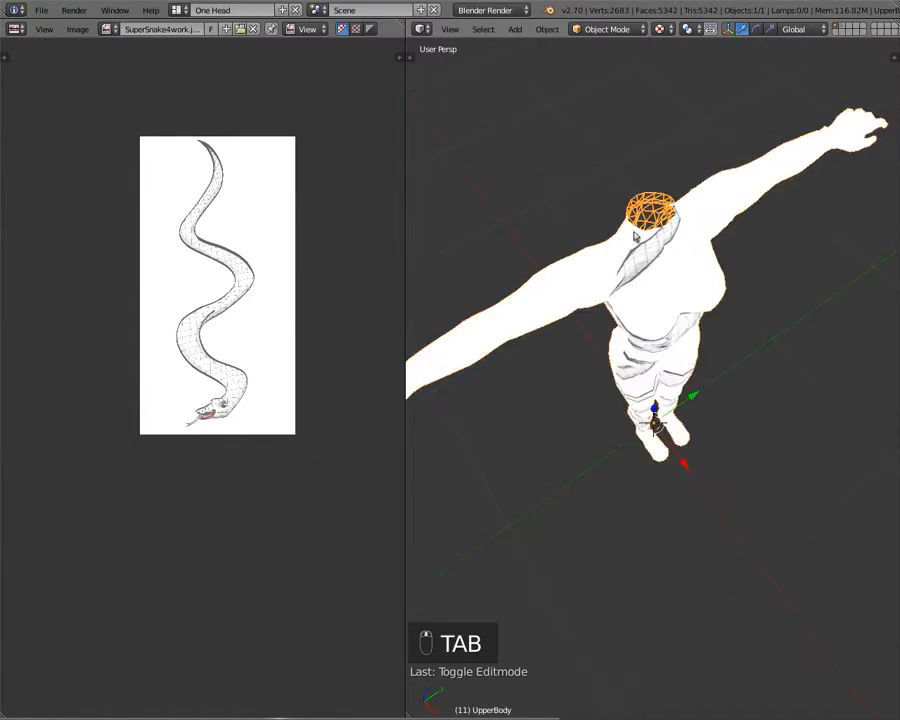
pyautogui.moveTo(635, 236); pyautogui.dragTo(542, 233, button='middle')
pyautogui.press('Tab')
pyautogui.press('Tab')
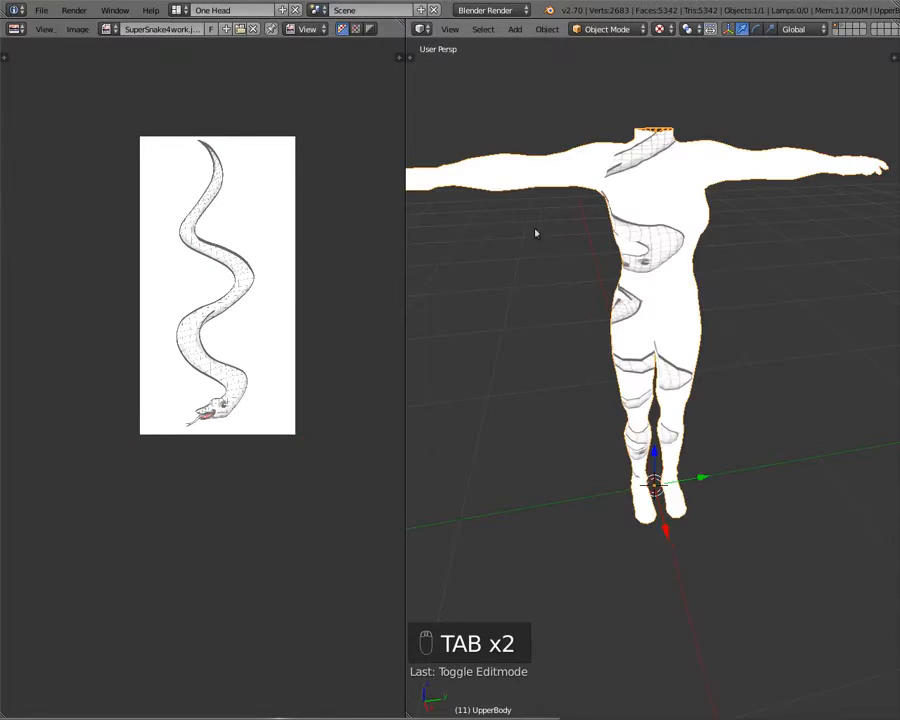
# - Return the mesh to Edit Mode and examine the body islands beside the snake image in a maximized UV editor
pyautogui.press('Tab')
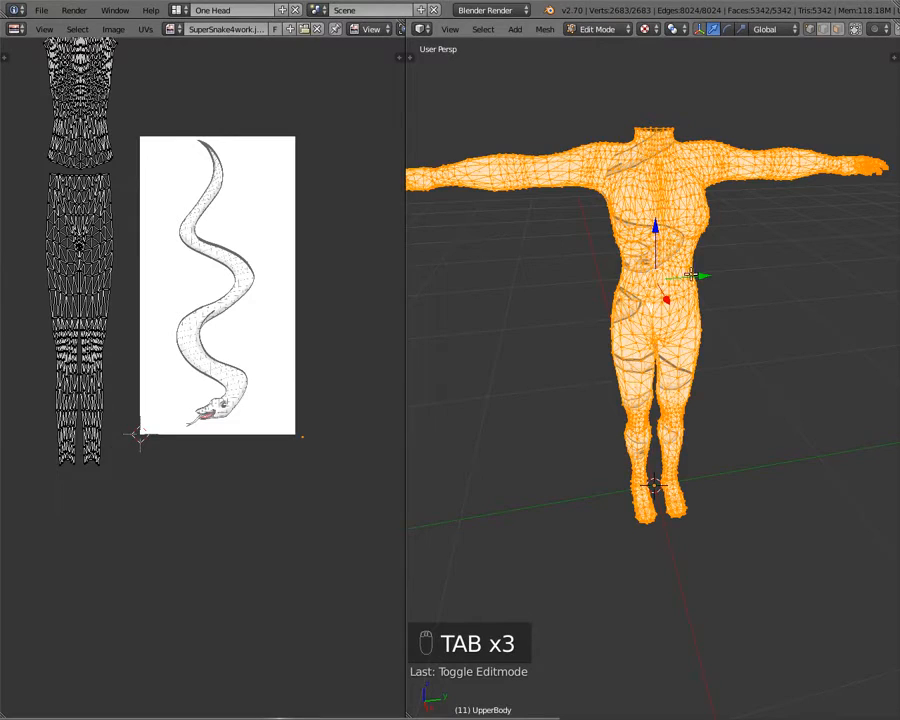
pyautogui.scroll(-4, 117, 396)
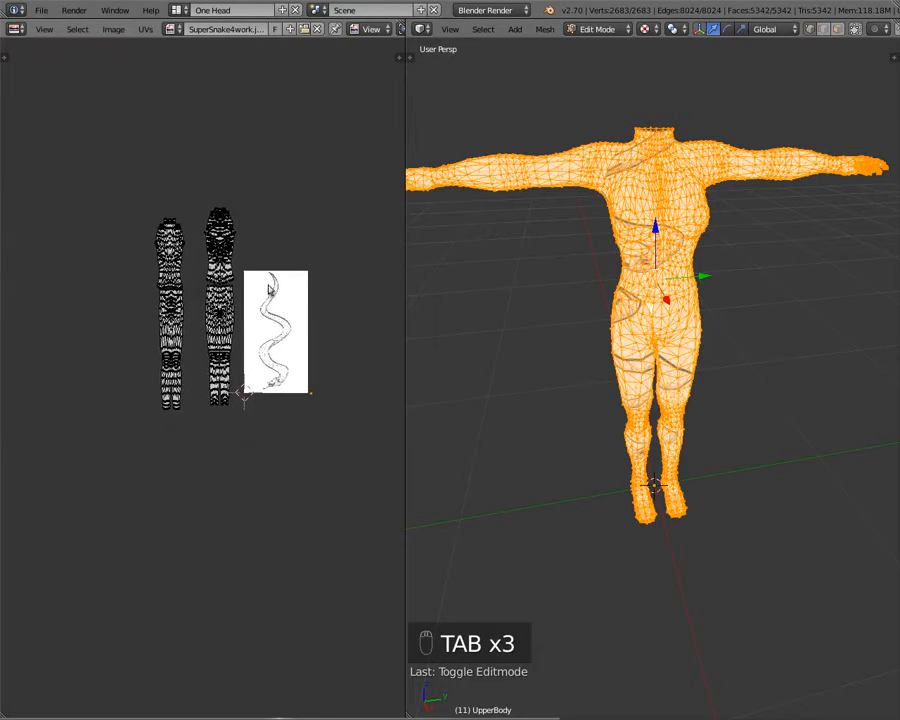
pyautogui.scroll(2, 268, 289)
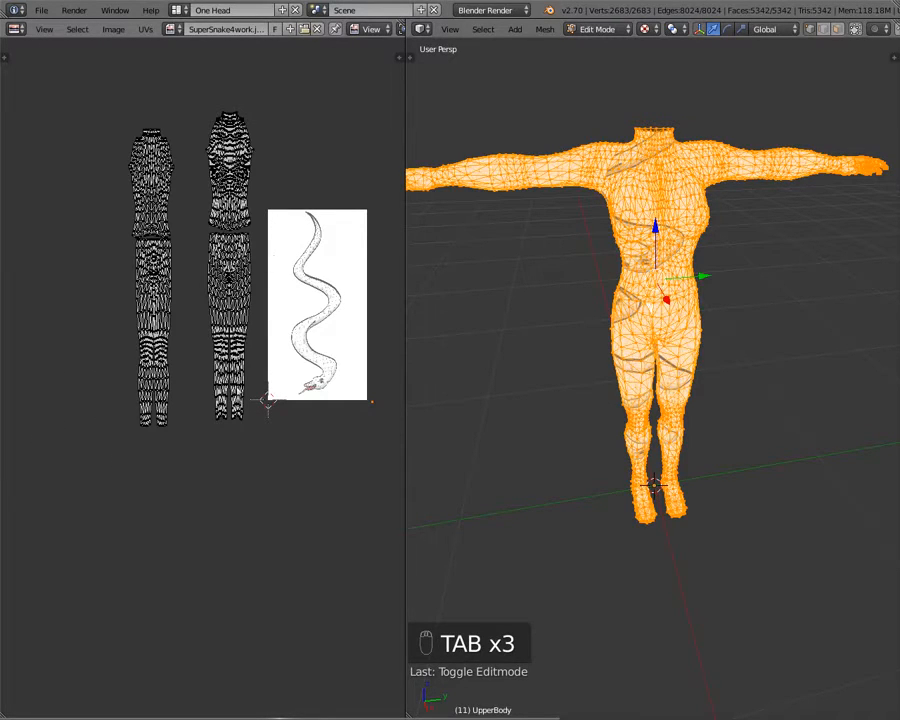
pyautogui.moveTo(340, 216); pyautogui.dragTo(297, 227, button='middle')
pyautogui.hotkey('ctrl', 'Up')
pyautogui.moveTo(565, 265); pyautogui.dragTo(483, 259, button='middle')
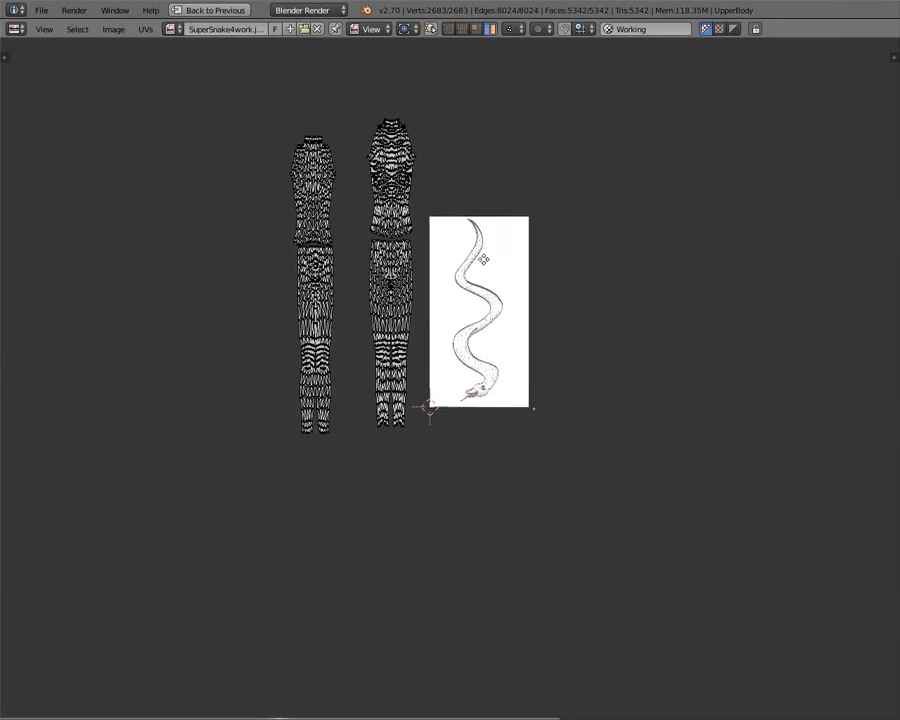
pyautogui.scroll(2, 483, 259)
pyautogui.moveTo(418, 153); pyautogui.dragTo(418, 177, button='middle')
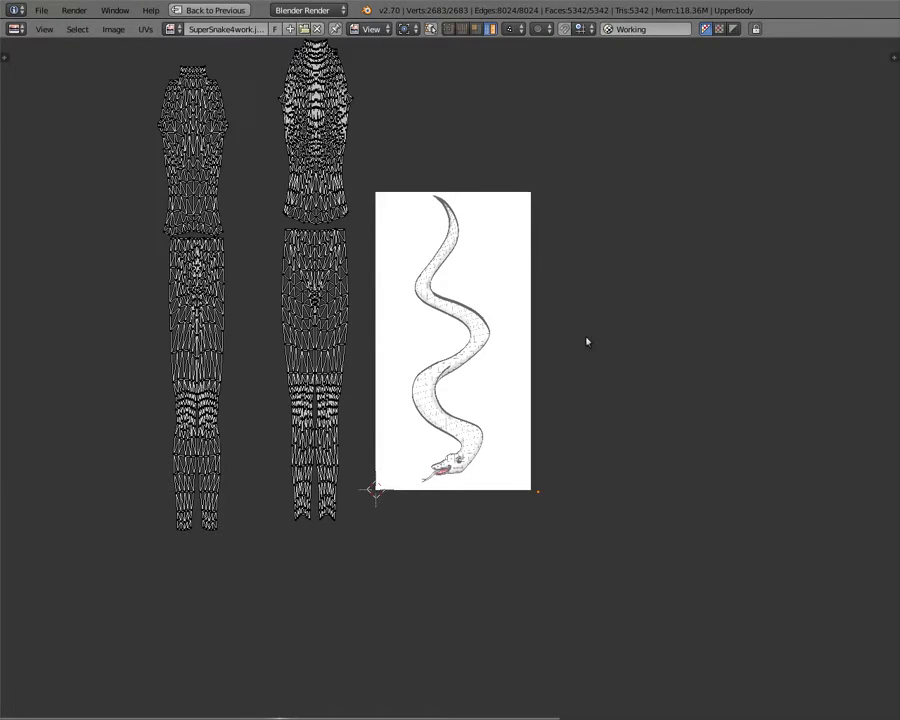
pyautogui.hotkey('ctrl', 'Up')
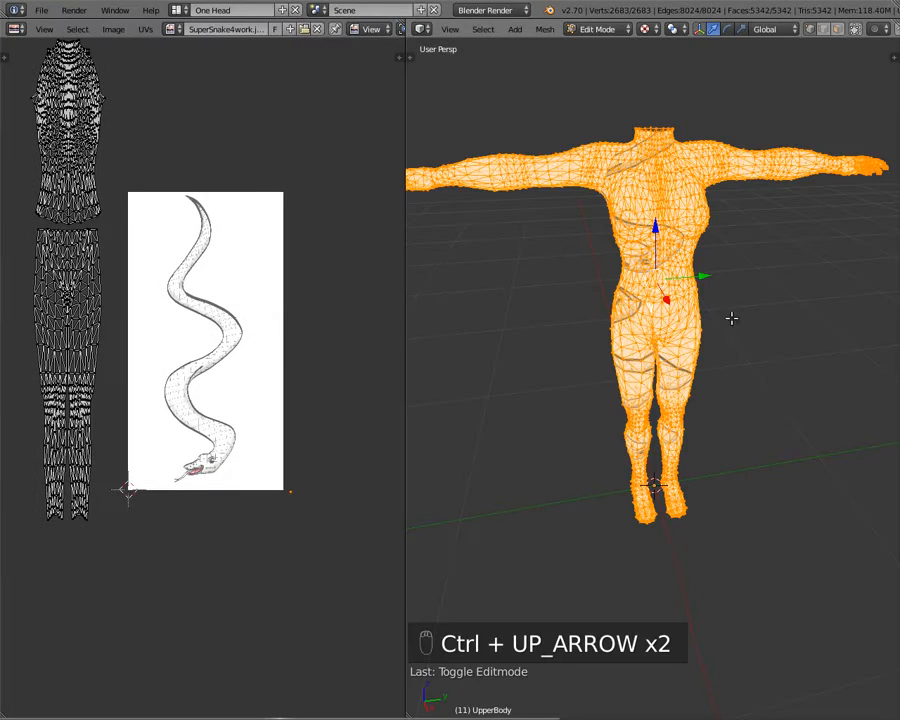
# - Examine how the snake texture falls on the waist and legs, comparing Object Mode with the Edit Mode UV layout
pyautogui.moveTo(122, 231); pyautogui.dragTo(181, 241, button='middle')
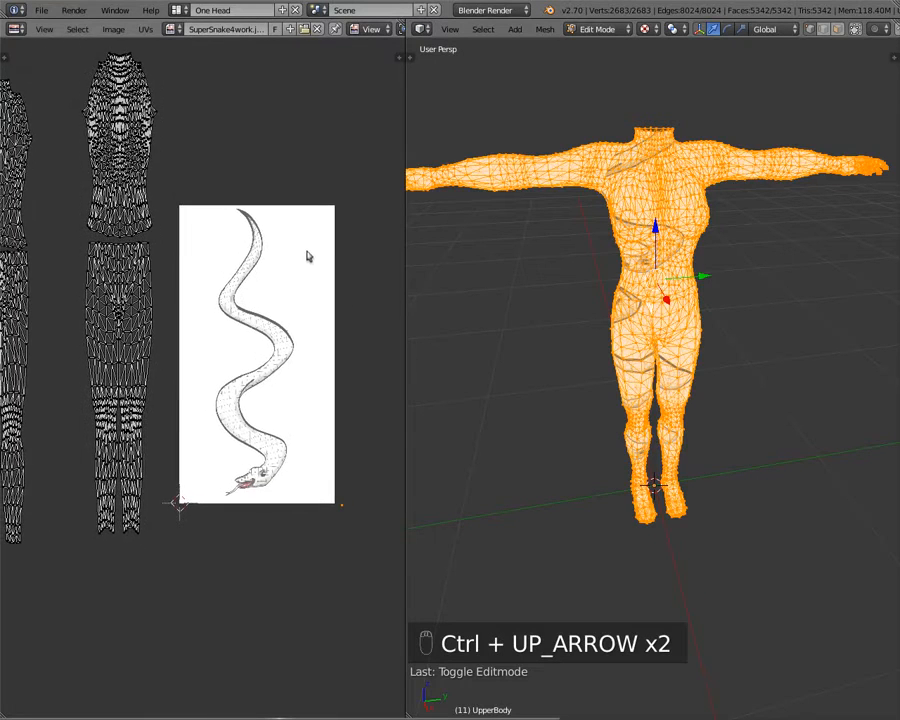
pyautogui.scroll(-2, 213, 315)
pyautogui.moveTo(481, 335); pyautogui.dragTo(650, 292, button='middle')
pyautogui.scroll(4, 551, 287)
pyautogui.moveTo(551, 287); pyautogui.dragTo(579, 277, button='middle')
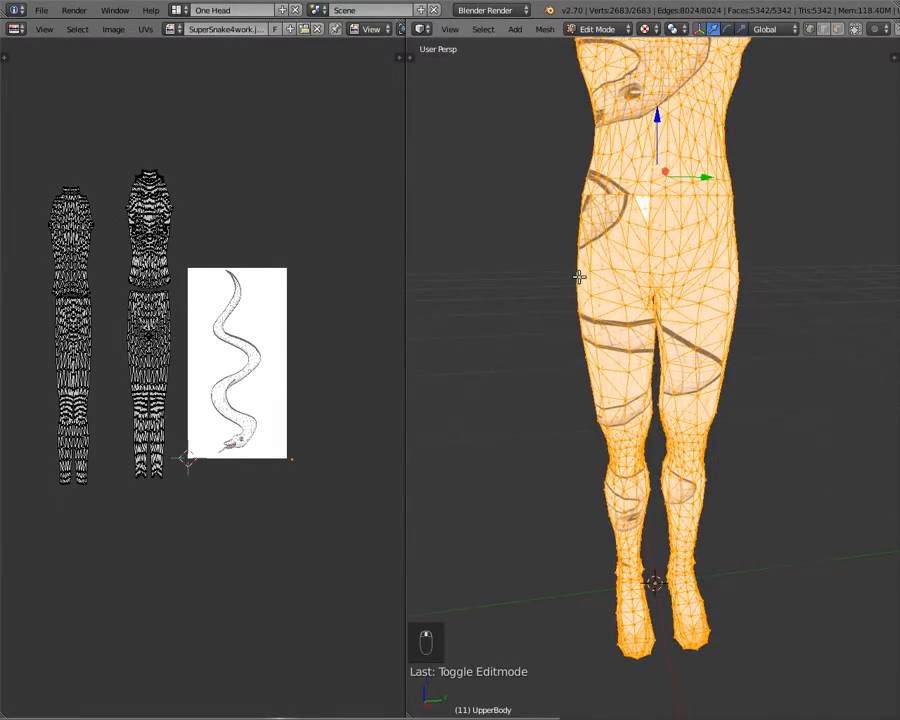
pyautogui.press('Tab')
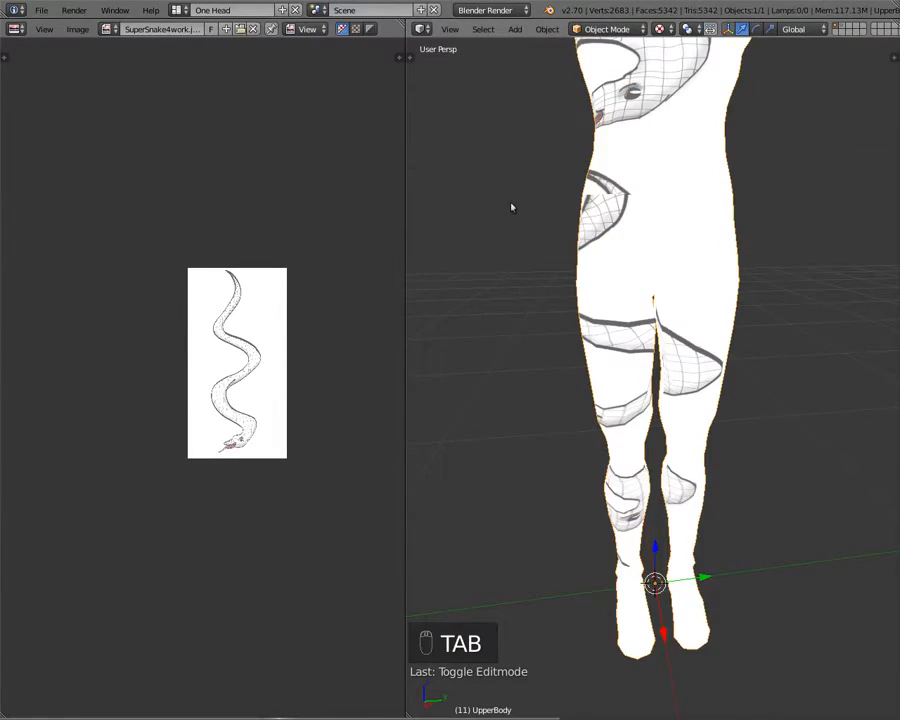
pyautogui.press('Tab')
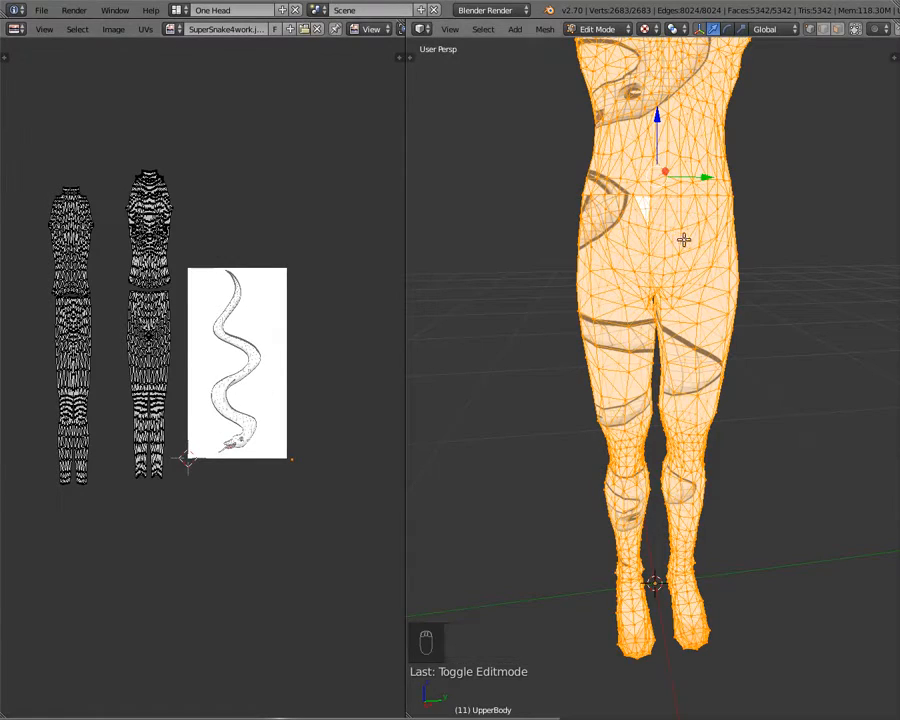
pyautogui.scroll(2, 676, 234)
pyautogui.scroll(-2, 656, 237)
pyautogui.moveTo(655, 237); pyautogui.dragTo(717, 251, button='middle')
pyautogui.press('Tab')
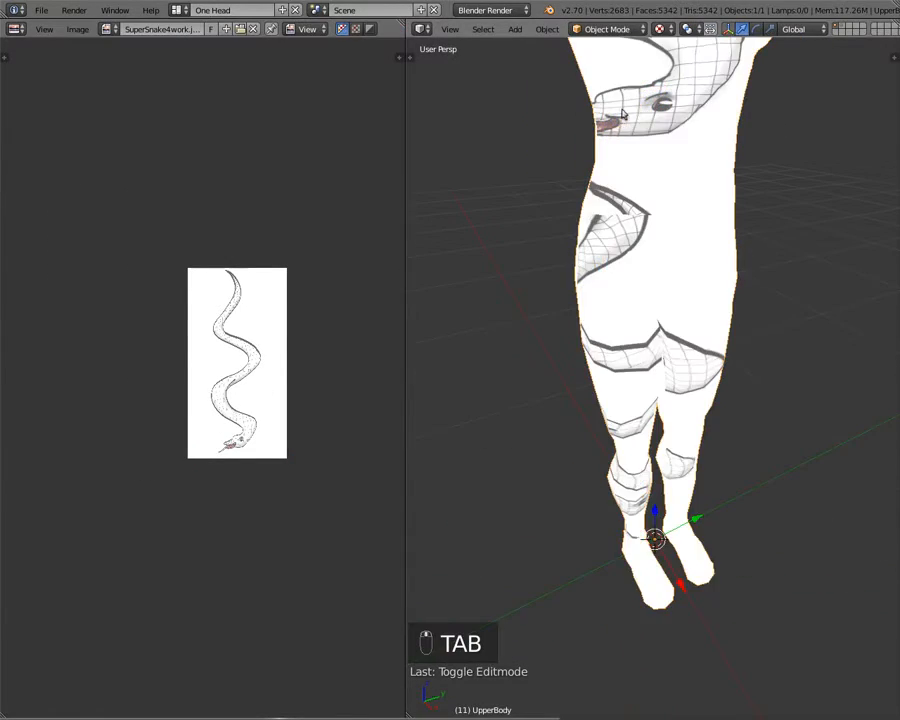
pyautogui.moveTo(623, 115); pyautogui.dragTo(430, 90, button='middle')
pyautogui.press('Tab')
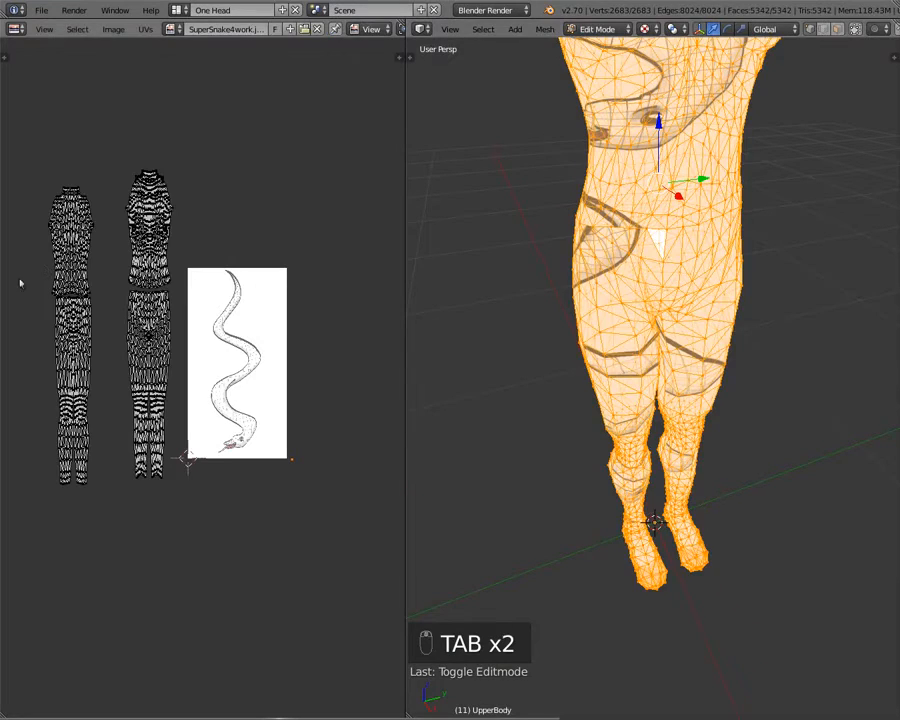
# - Select the front and back torso and leg islands and move them together slightly left and down from the snake image
pyautogui.click(89, 256)
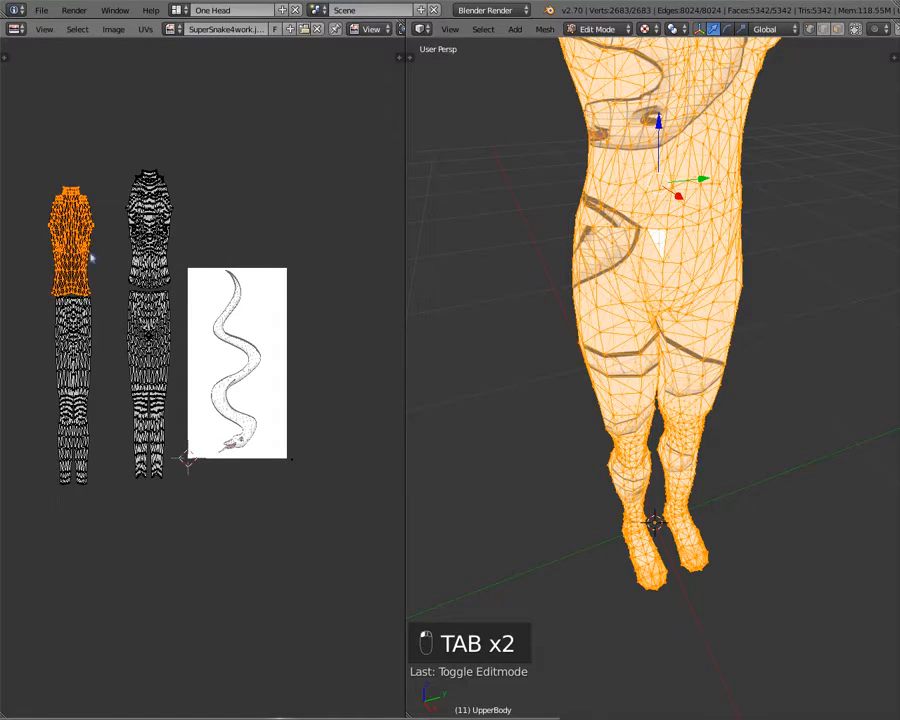
pyautogui.keyDown('shift'); pyautogui.click(51, 367); pyautogui.keyUp('shift')
pyautogui.keyDown('shift'); pyautogui.click(146, 331); pyautogui.keyUp('shift')
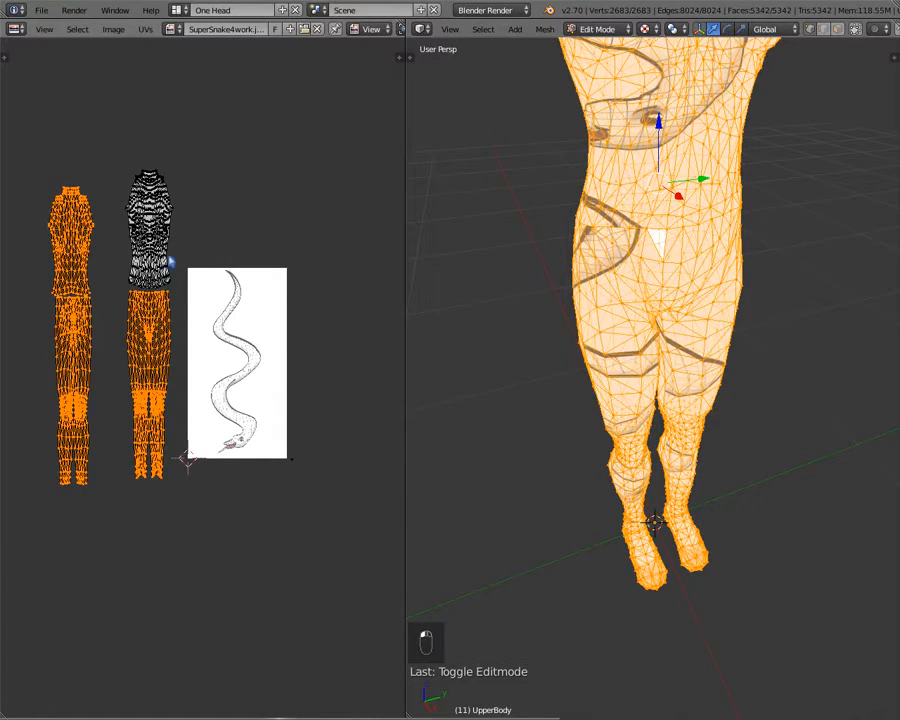
pyautogui.keyDown('shift'); pyautogui.click(171, 262); pyautogui.keyUp('shift')
pyautogui.press('g')
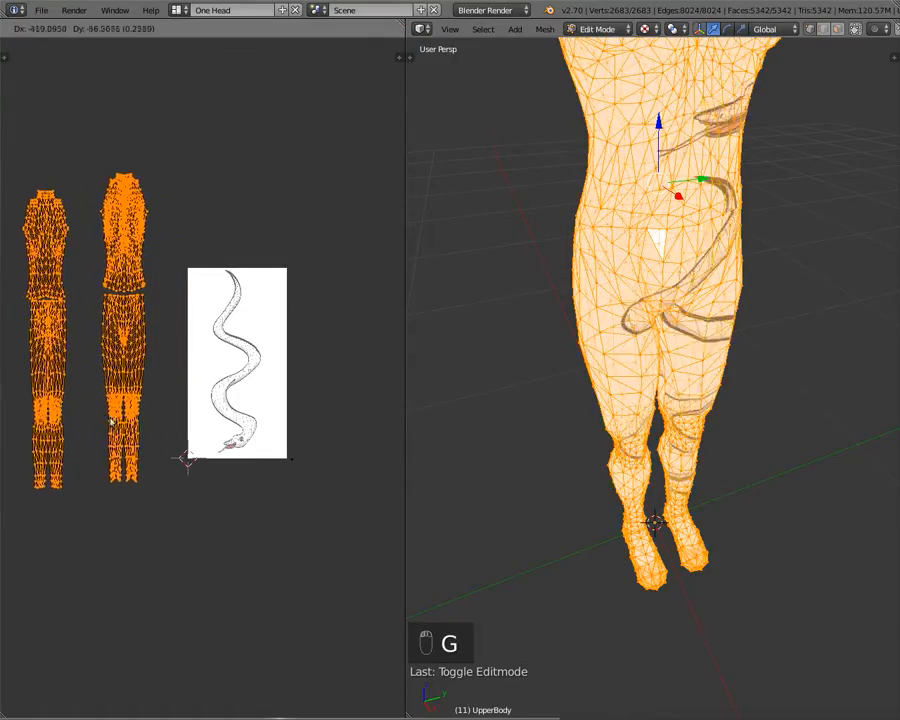
pyautogui.click(194, 398)
# - Compare the snake head's proportions on the textured body in right orthographic view with the head in the source image
pyautogui.moveTo(558, 255); pyautogui.dragTo(512, 242, button='middle')
pyautogui.moveTo(603, 145); pyautogui.dragTo(602, 210, button='middle')
pyautogui.keyDown('shift'); pyautogui.moveTo(601, 150); pyautogui.dragTo(607, 263, button='middle'); pyautogui.keyUp('shift')
pyautogui.scroll(2, 607, 260)
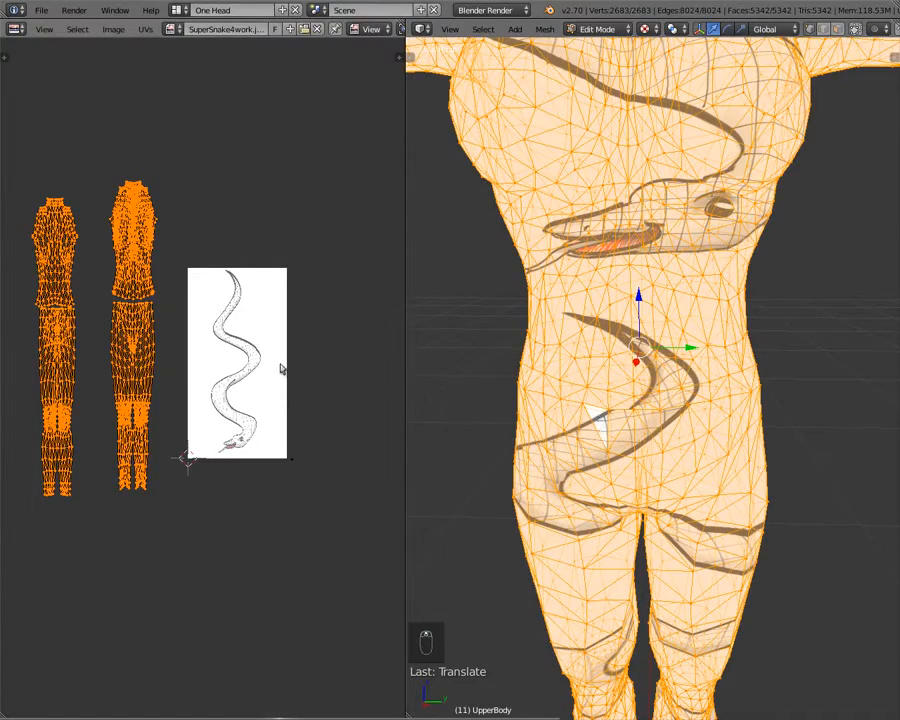
pyautogui.scroll(6, 268, 430)
pyautogui.moveTo(264, 401); pyautogui.dragTo(124, 57, button='middle')
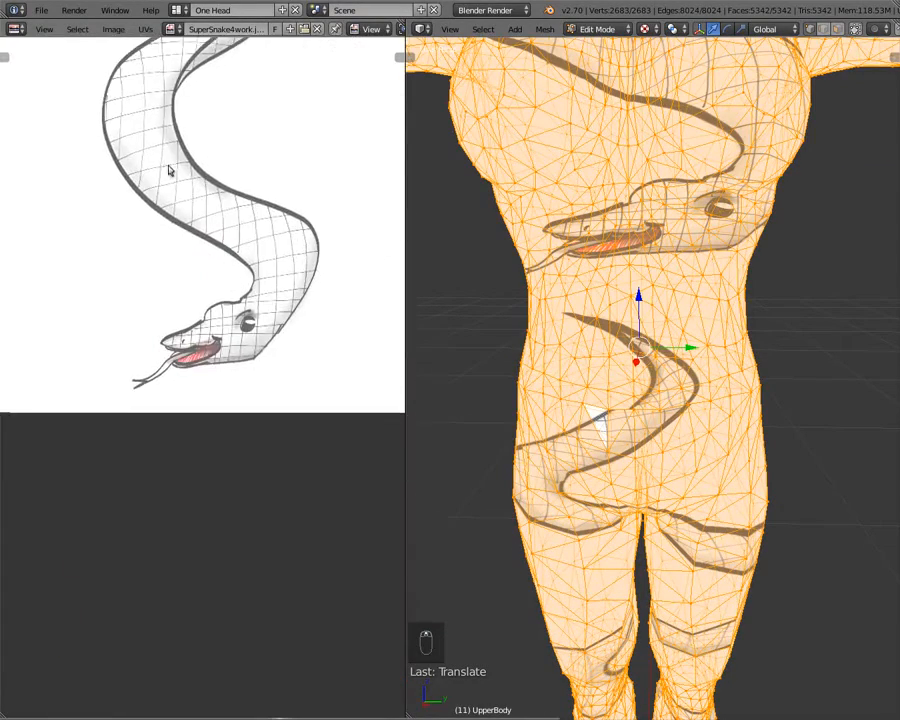
pyautogui.scroll(2, 172, 175)
pyautogui.press('Tab')
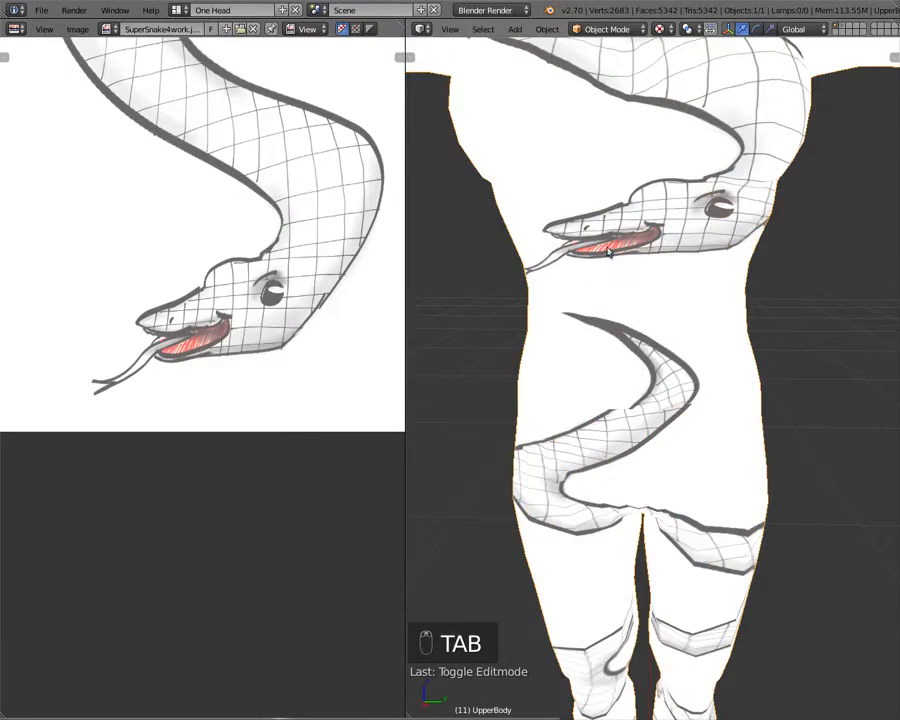
pyautogui.moveTo(608, 252); pyautogui.dragTo(598, 228, button='middle')
pyautogui.press('KP_Decimal')
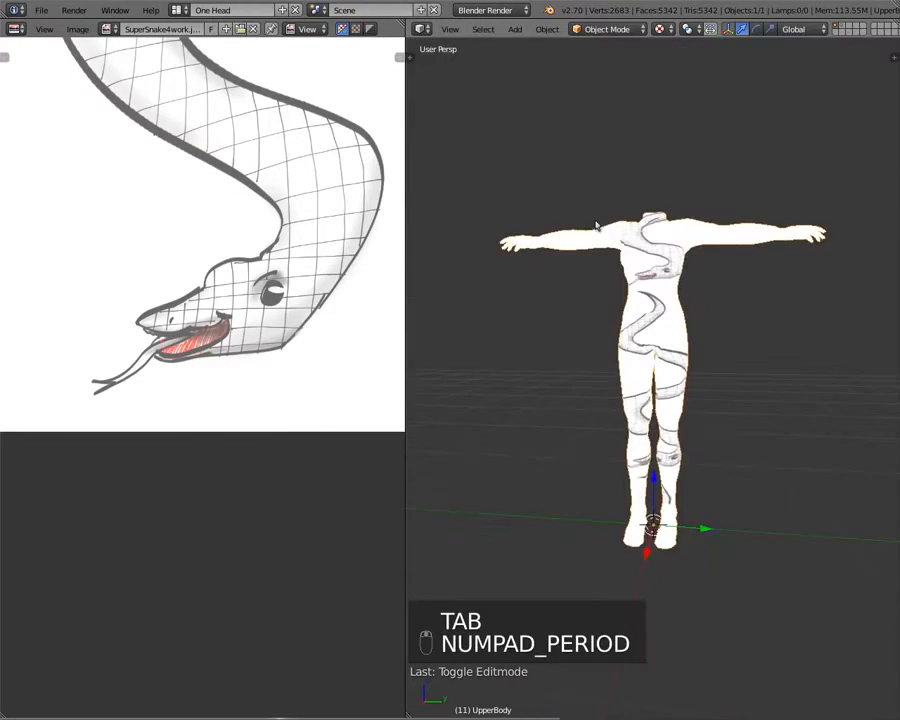
pyautogui.press('KP_3')
pyautogui.scroll(6, 595, 215)
pyautogui.scroll(-3, 594, 205)
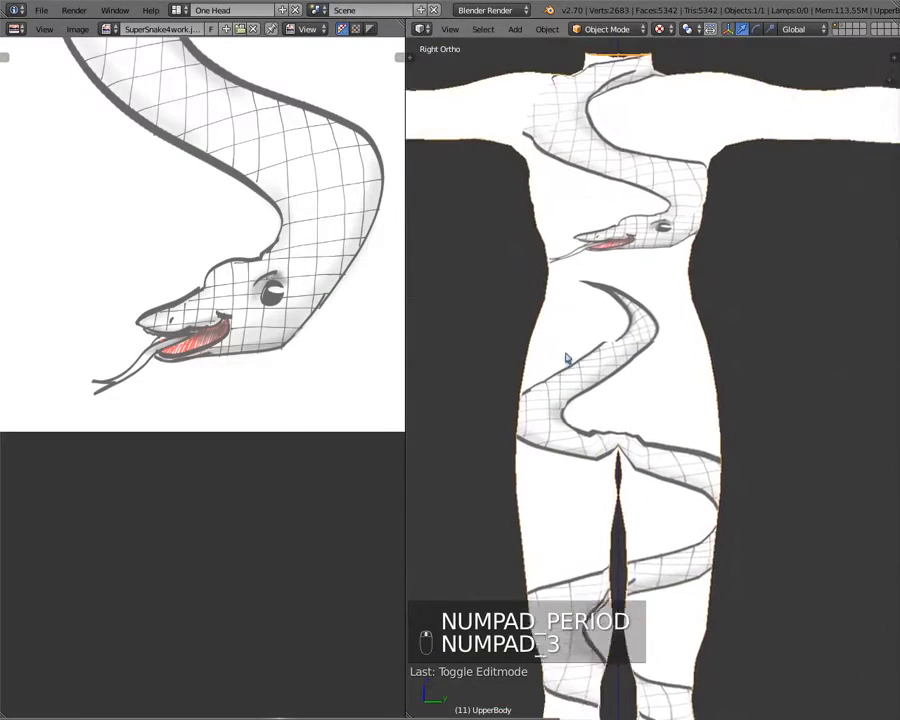
pyautogui.scroll(5, 570, 350)
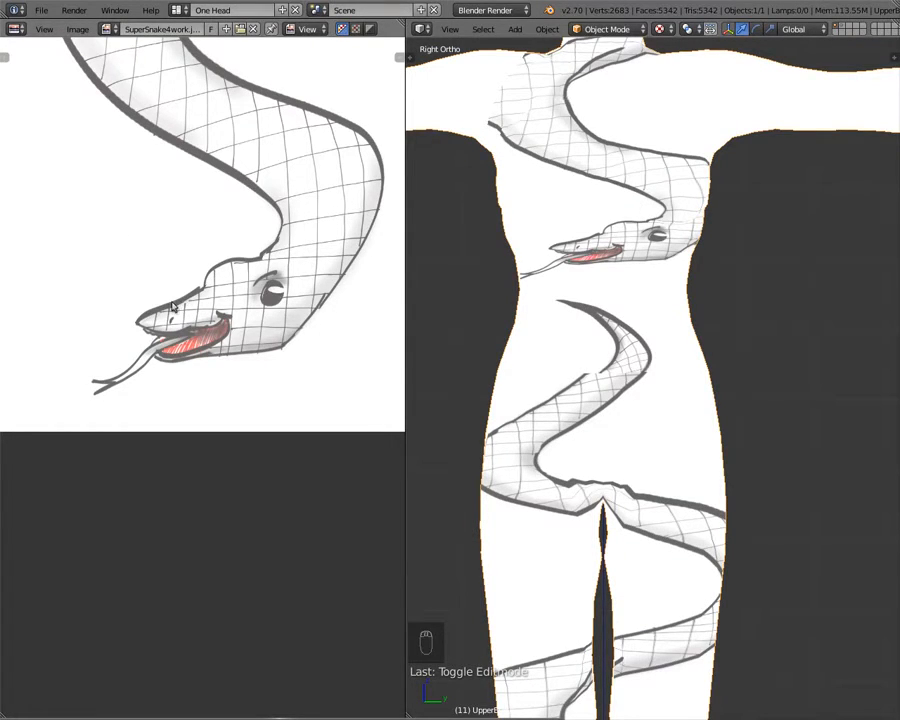
pyautogui.scroll(-4, 235, 248)
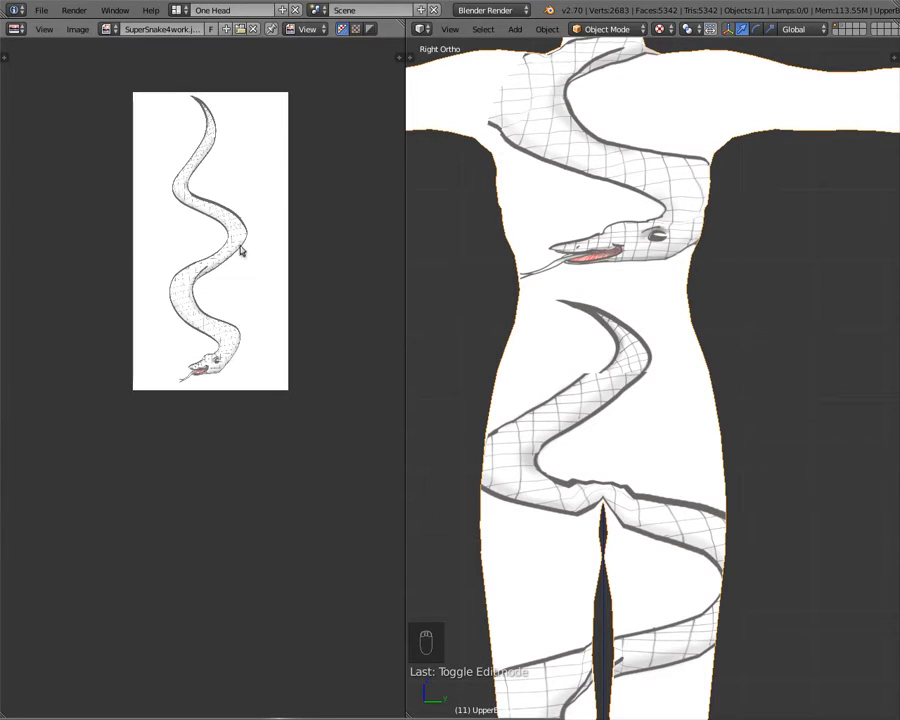
# - Widen the four selected body islands along X in Edit Mode and move them clear of the snake image's left edge
pyautogui.press('Tab')
pyautogui.scroll(-3, 75, 250)
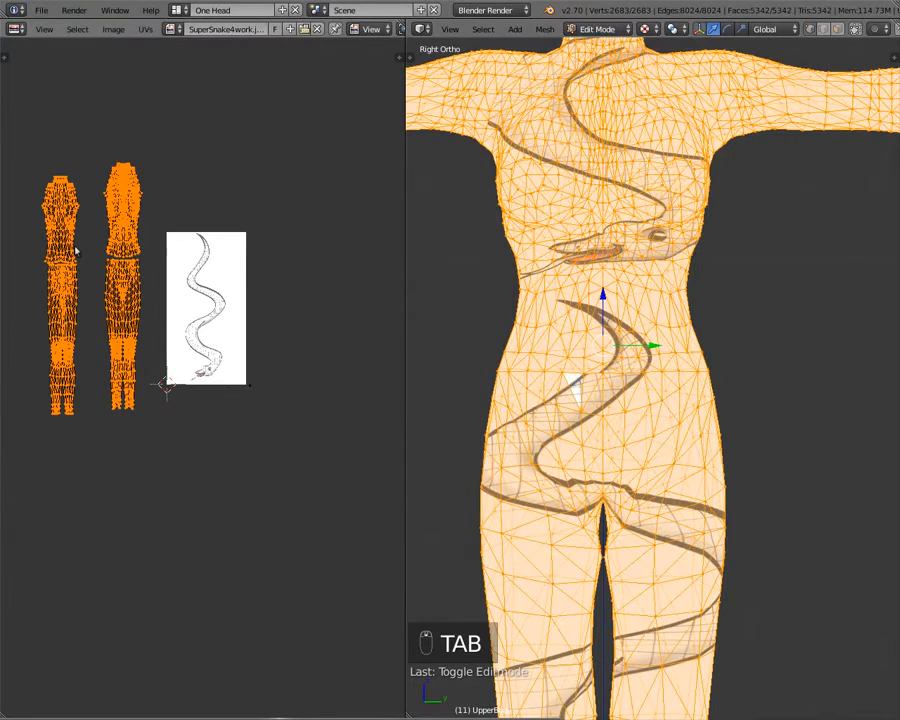
pyautogui.press('s')
pyautogui.press('x')
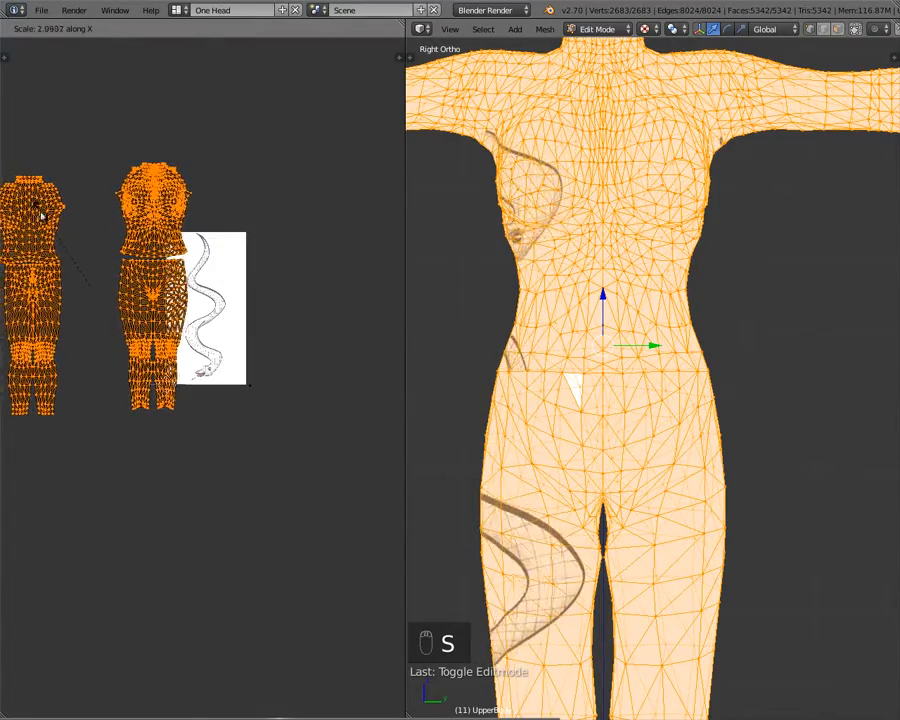
pyautogui.click(116, 238)
pyautogui.press('g')
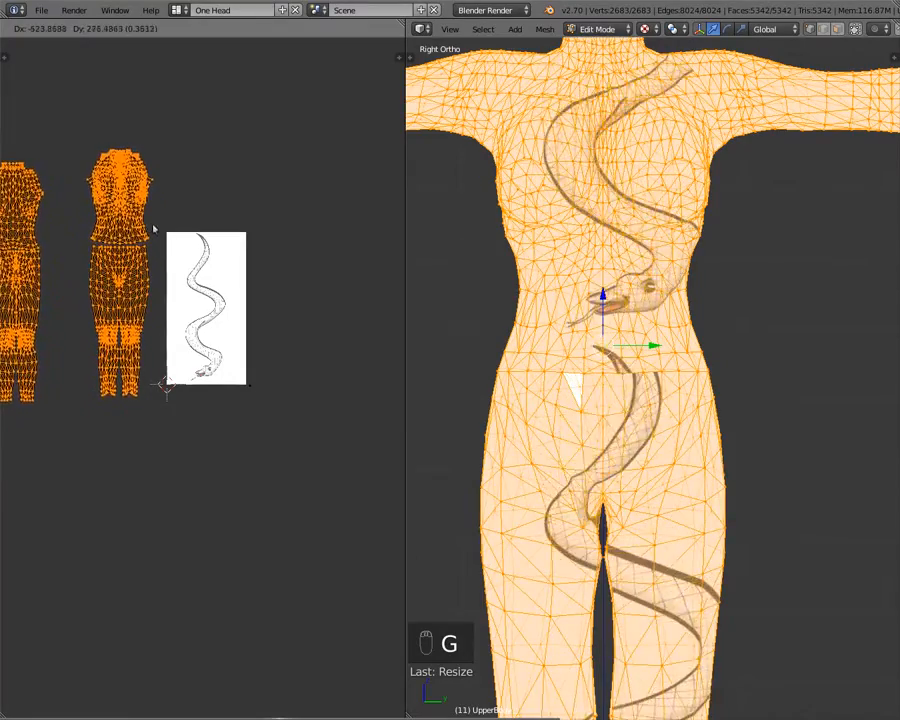
pyautogui.click(156, 226)
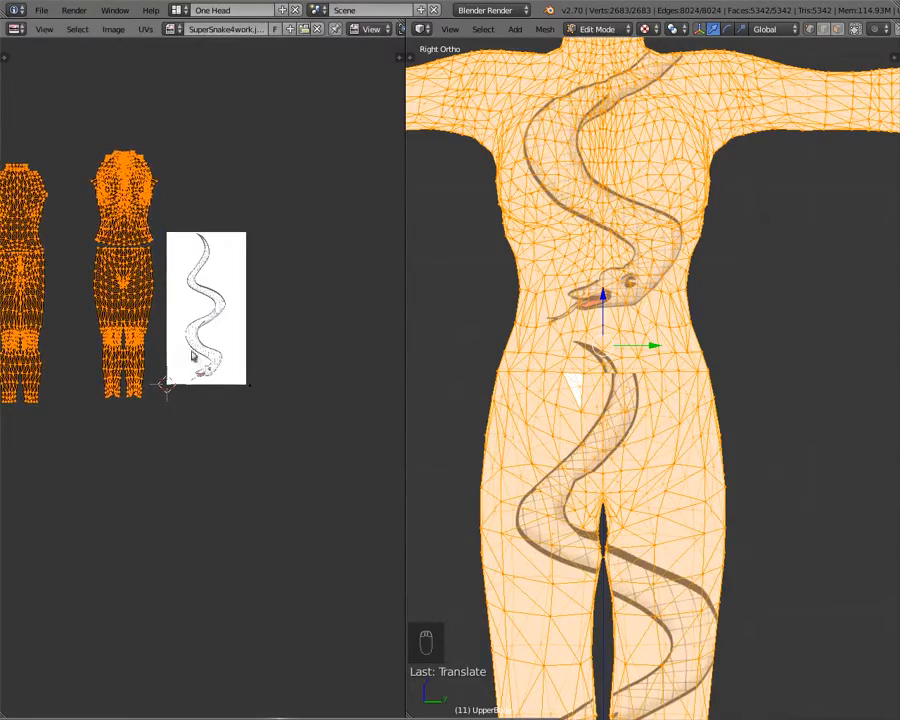
# - Match the snake head on the torso to the source image by scaling the selected islands about 1.06 along X
pyautogui.scroll(8, 203, 257)
pyautogui.scroll(5, 565, 262)
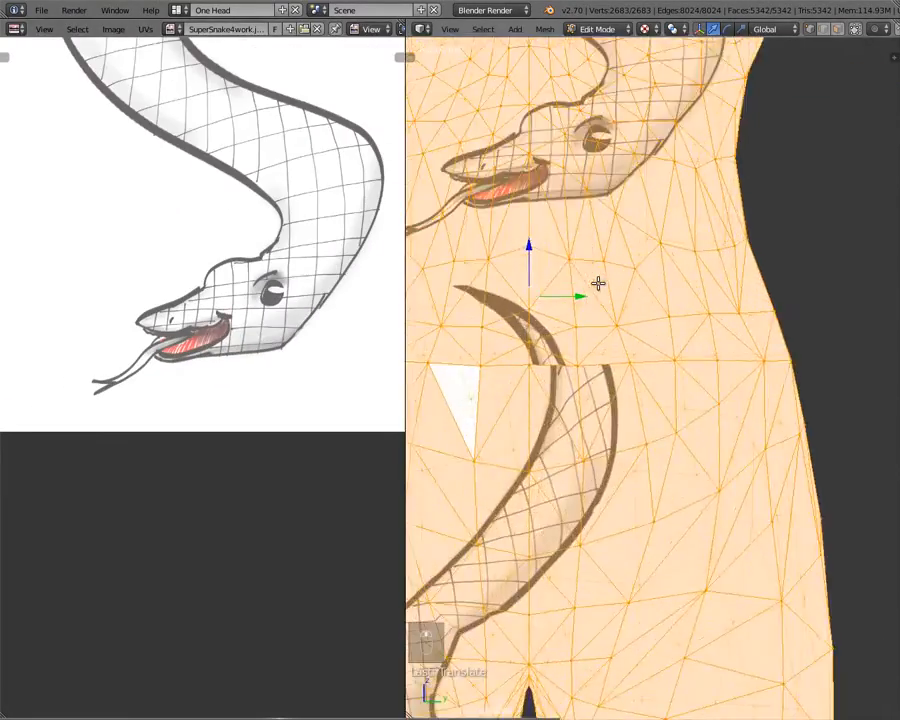
pyautogui.keyDown('shift'); pyautogui.moveTo(583, 261); pyautogui.dragTo(661, 398, button='middle'); pyautogui.keyUp('shift')
pyautogui.press('s')
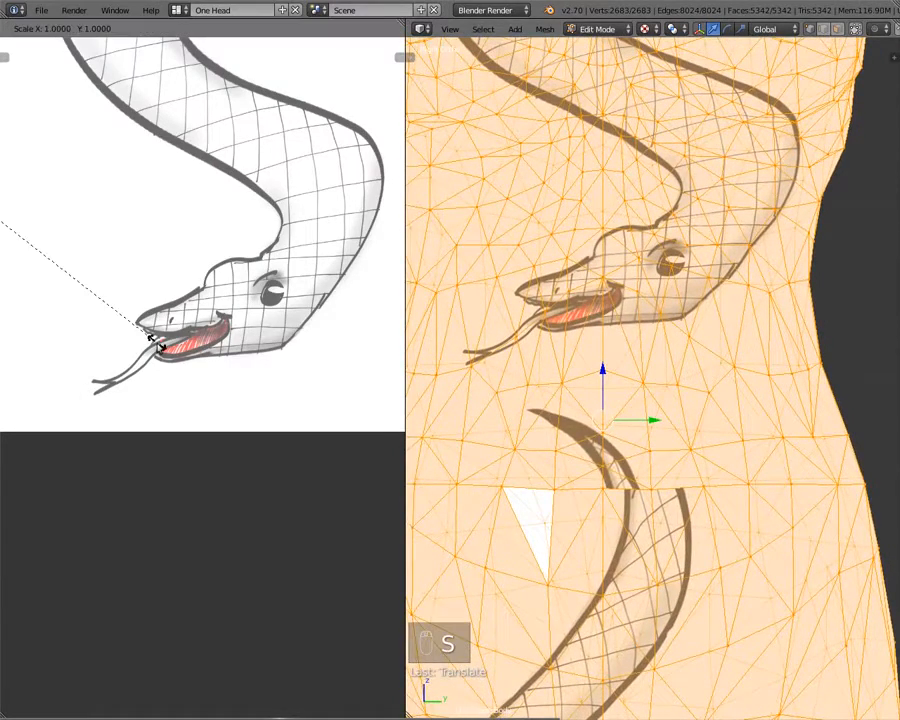
pyautogui.press('x')
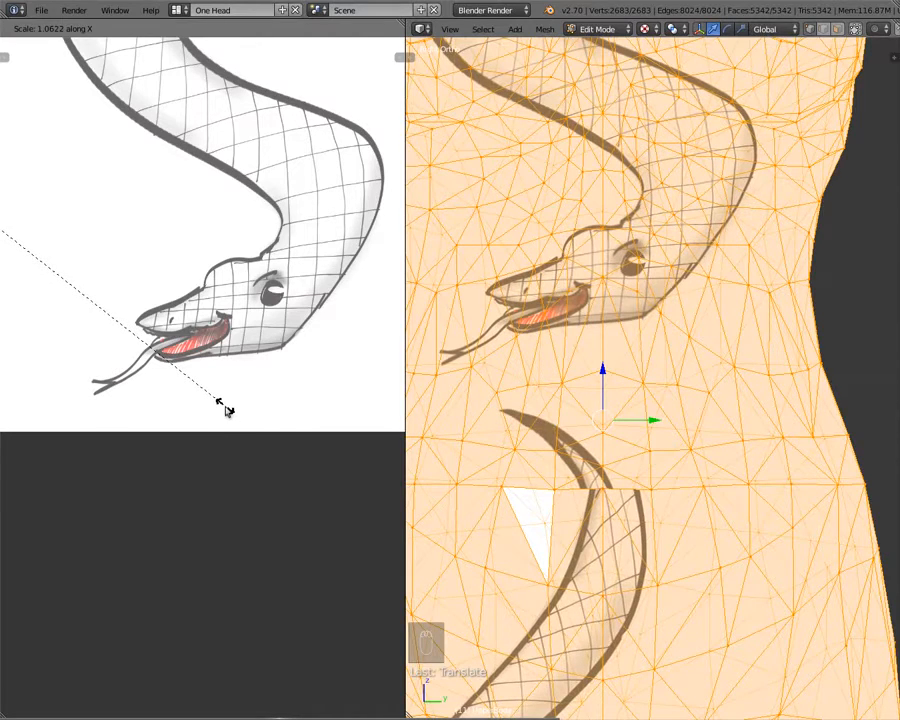
pyautogui.click(224, 406)
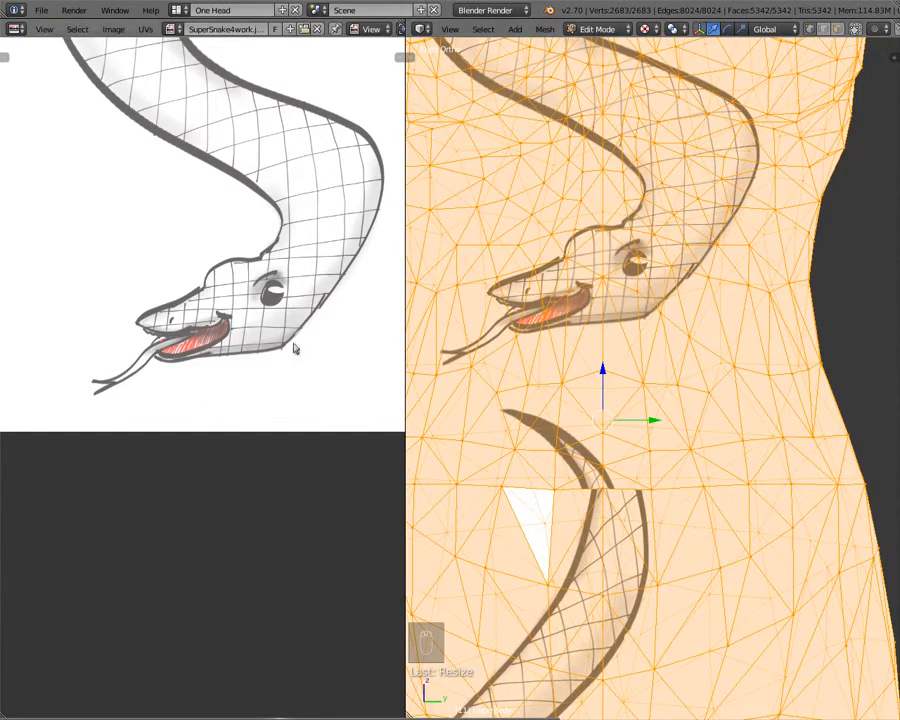
# - Examine the widened islands next to the snake image and the snake's overall placement on the torso and hips
pyautogui.scroll(-6, 255, 330)
pyautogui.scroll(-2, 116, 246)
pyautogui.scroll(5, 180, 326)
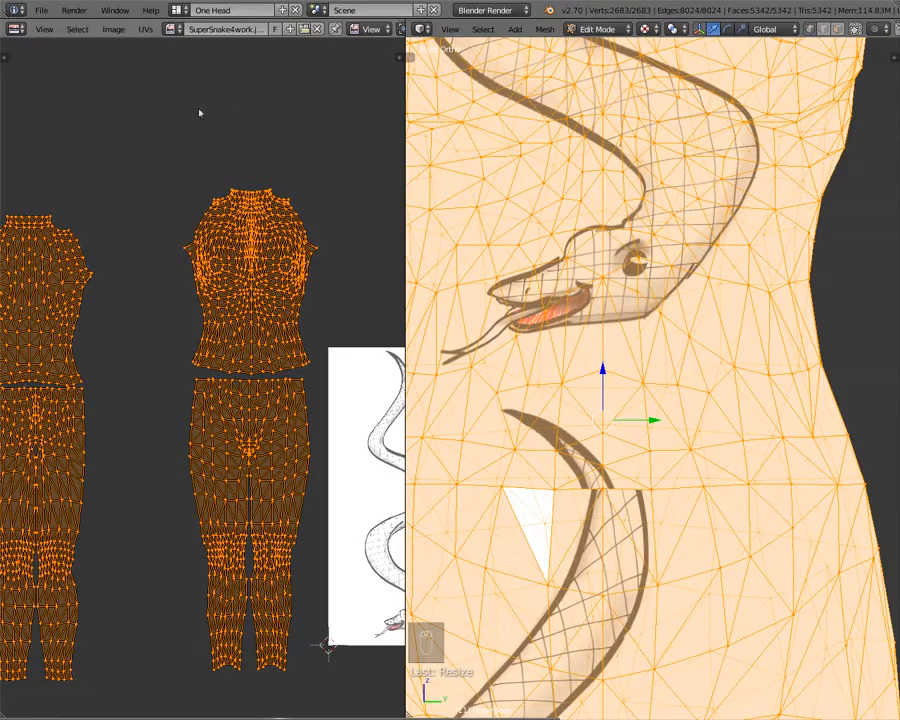
pyautogui.scroll(-2, 62, 487)
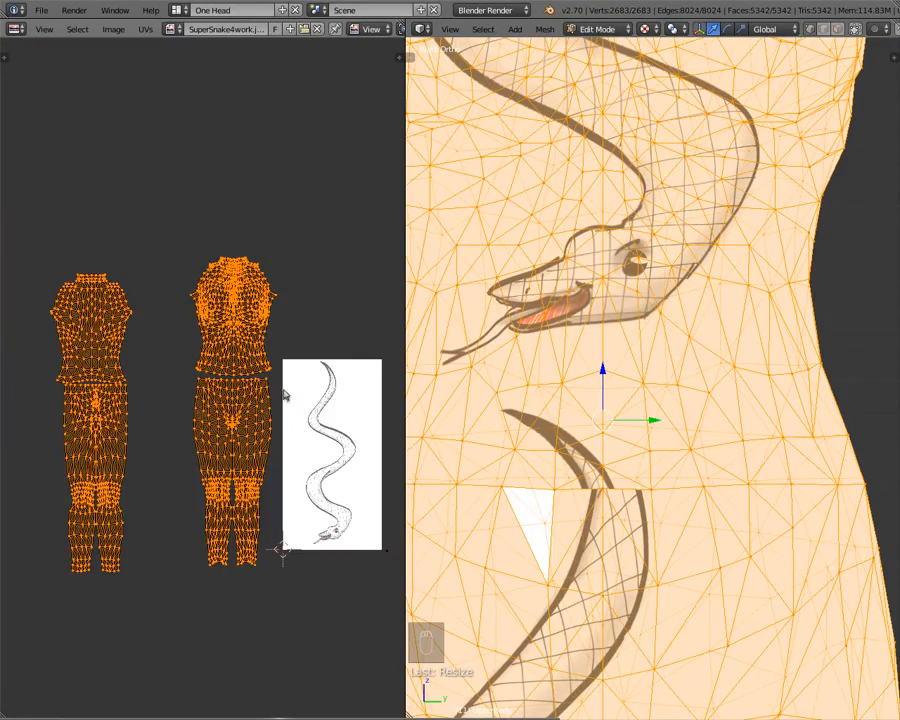
pyautogui.scroll(4, 294, 440)
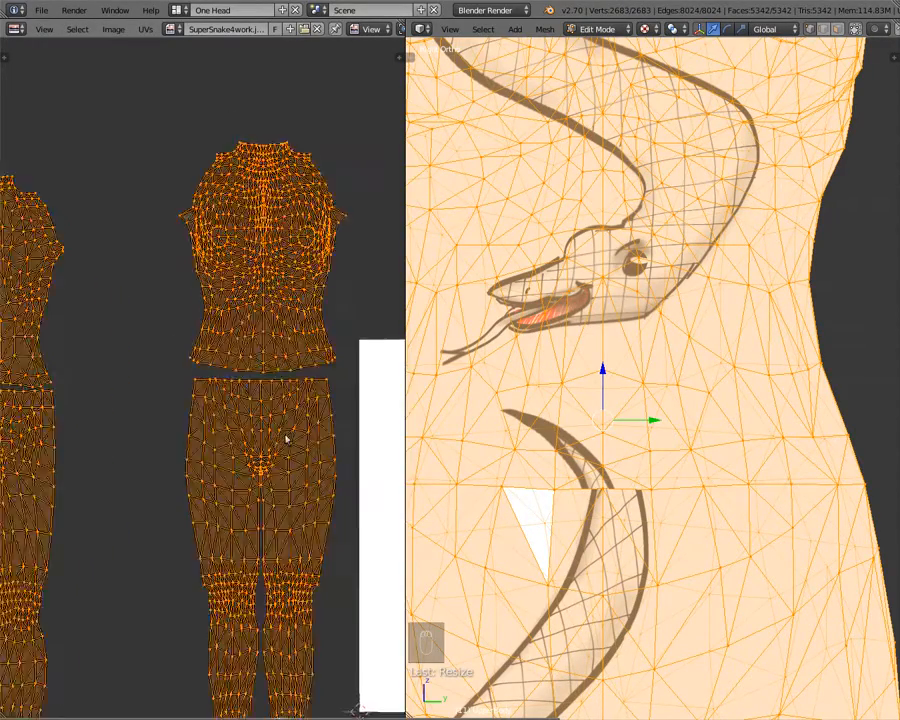
pyautogui.moveTo(322, 432); pyautogui.dragTo(77, 262, button='middle')
pyautogui.scroll(-1, 218, 308)
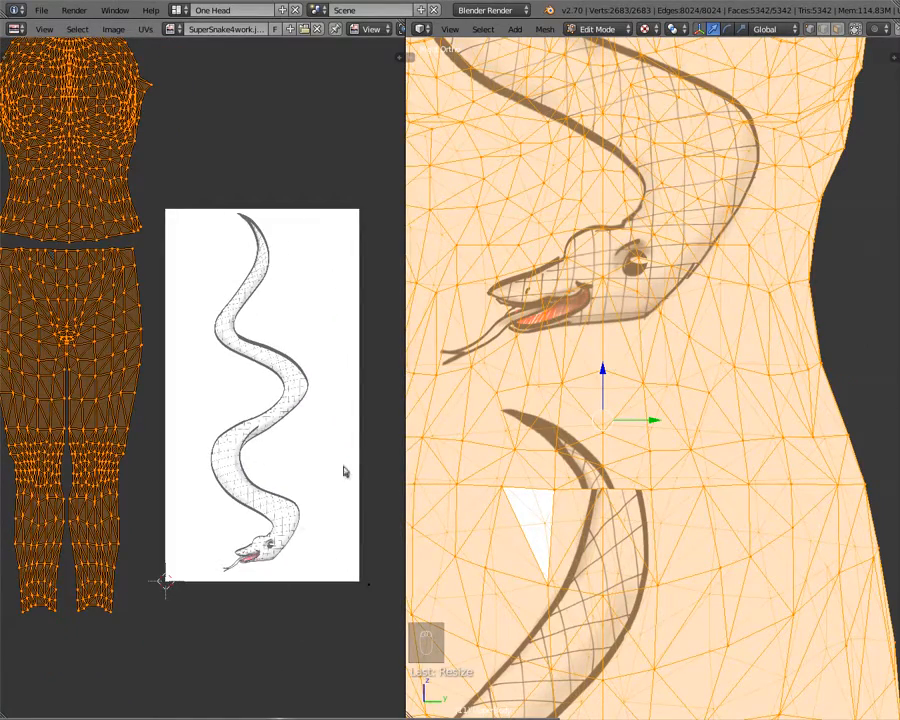
pyautogui.scroll(-5, 428, 160)
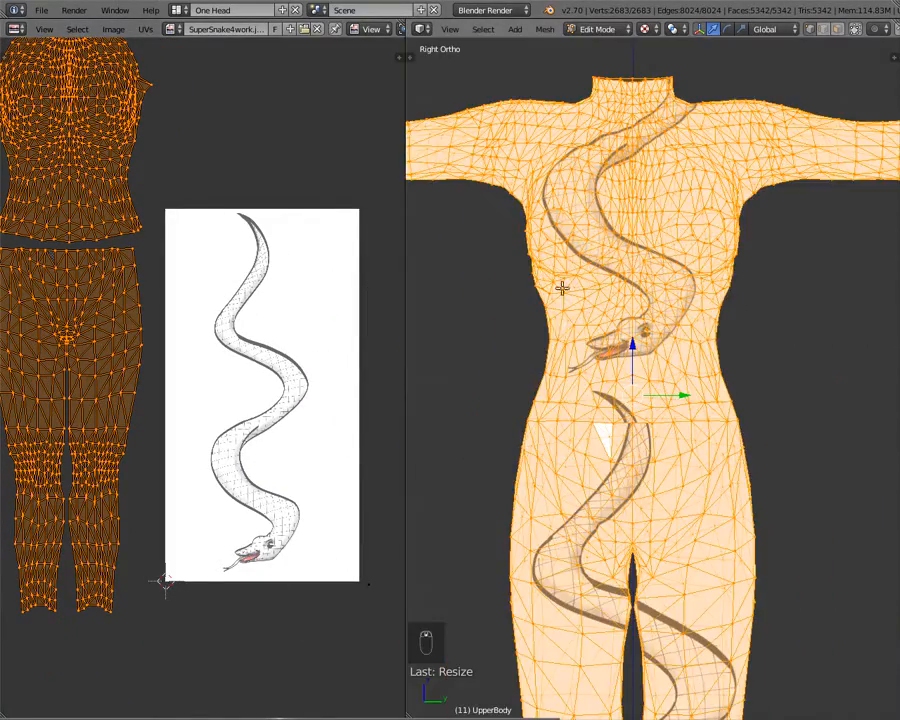
pyautogui.scroll(-4, 80, 202)
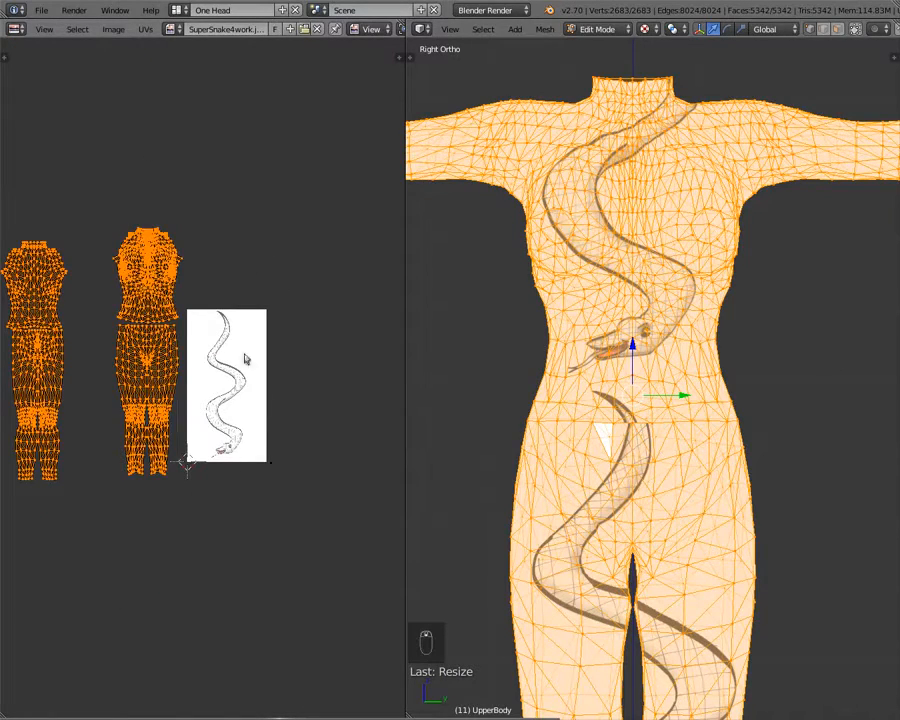
pyautogui.scroll(7, 228, 380)
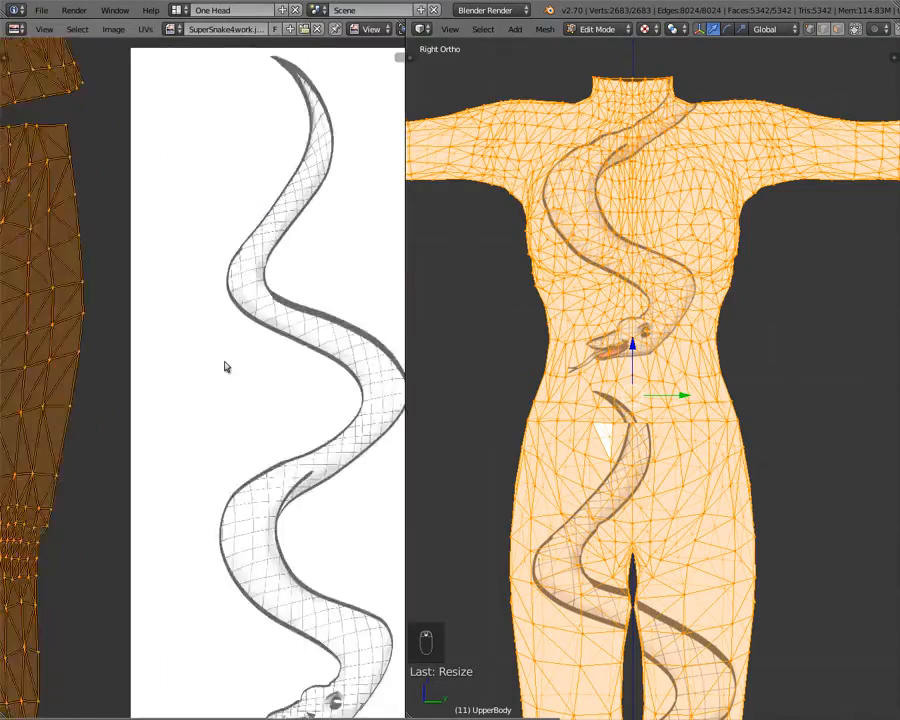
pyautogui.scroll(-4, 226, 366)
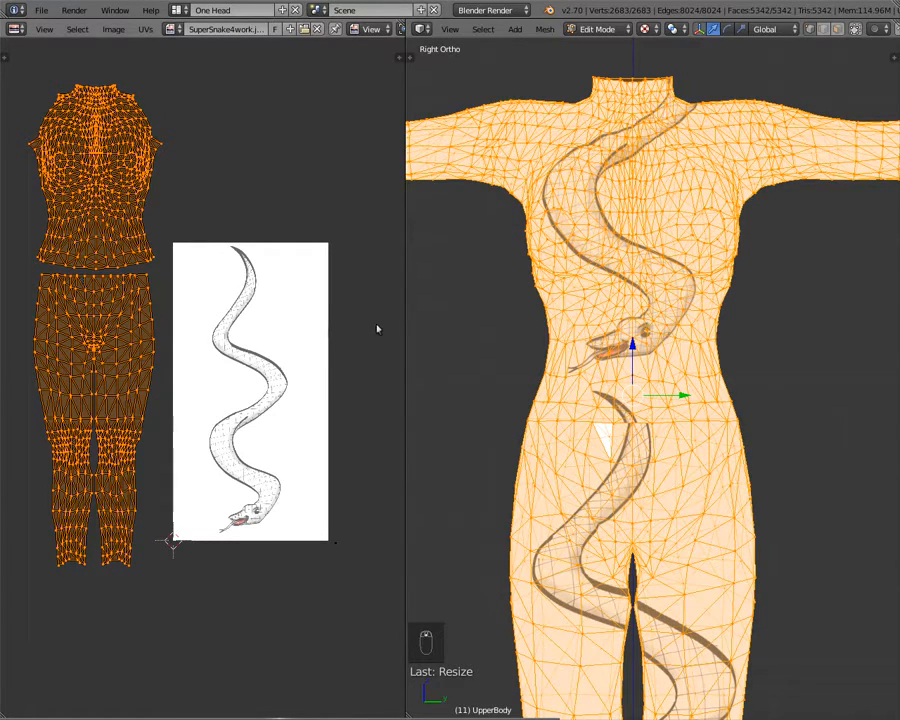
pyautogui.keyDown('shift'); pyautogui.moveTo(635, 331); pyautogui.dragTo(632, 214, button='middle'); pyautogui.keyUp('shift')
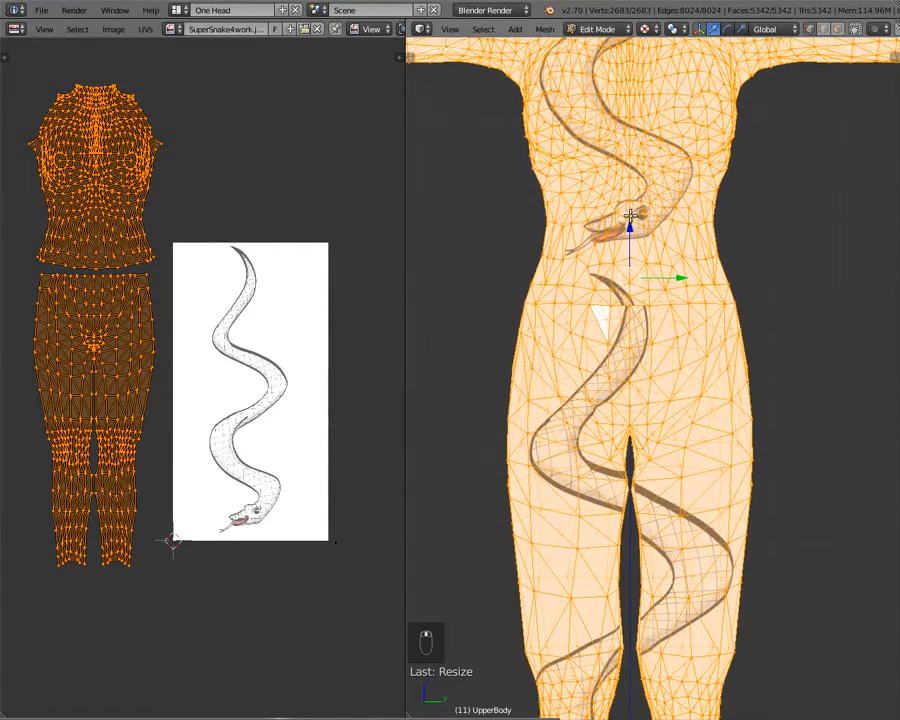
pyautogui.rightClick(106, 302)
pyautogui.keyDown('shift'); pyautogui.rightClick(86, 242); pyautogui.keyUp('shift')
pyautogui.scroll(-3, 160, 358)
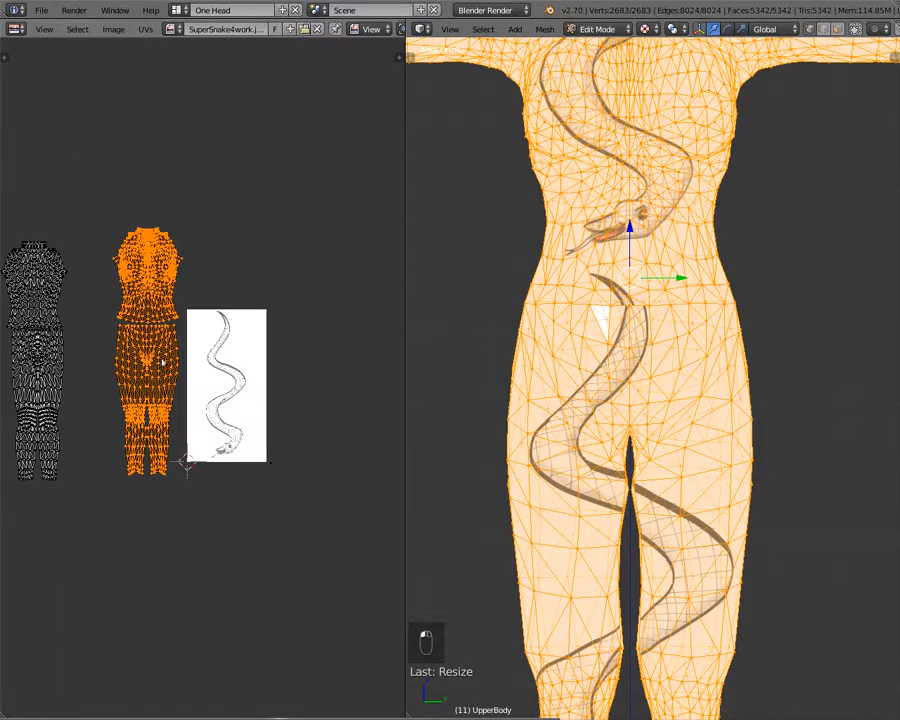
pyautogui.keyDown('shift'); pyautogui.rightClick(36, 357); pyautogui.keyUp('shift')
pyautogui.keyDown('shift'); pyautogui.rightClick(27, 293); pyautogui.keyUp('shift')
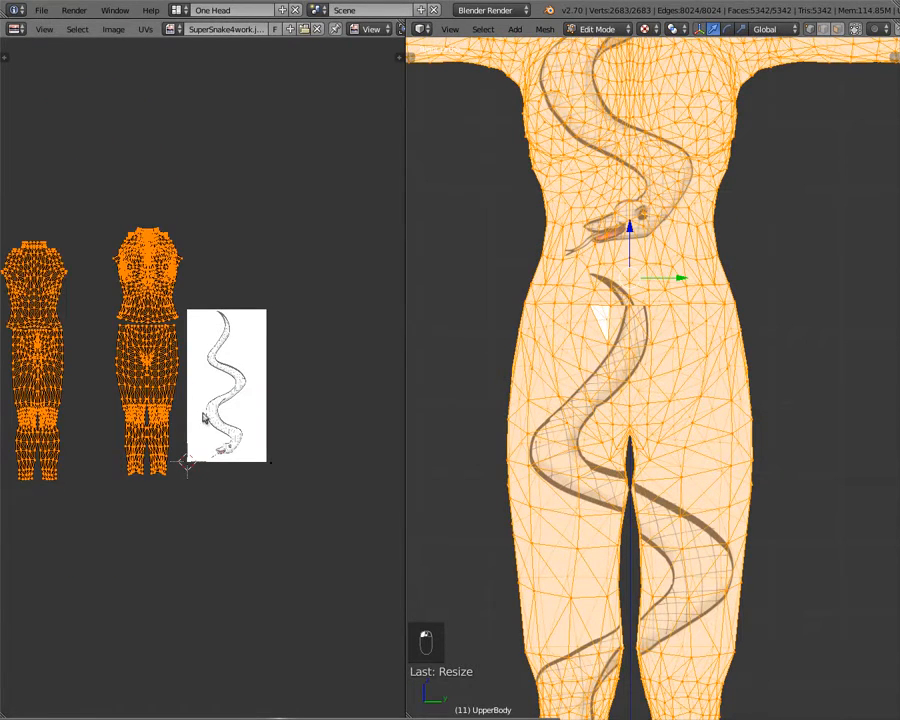
pyautogui.press('a')
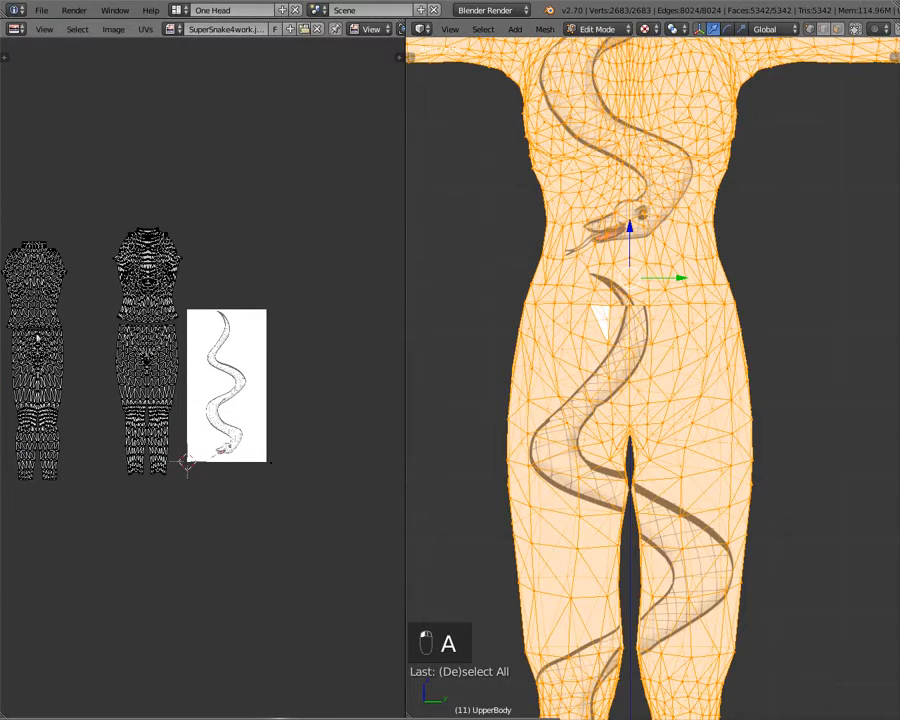
# - Select both upper-body and both lower-body UV islands and scale them down together uniformly to roughly half size
pyautogui.keyDown('shift'); pyautogui.rightClick(36, 265); pyautogui.keyUp('shift')
pyautogui.keyDown('shift'); pyautogui.rightClick(80, 388); pyautogui.keyUp('shift')
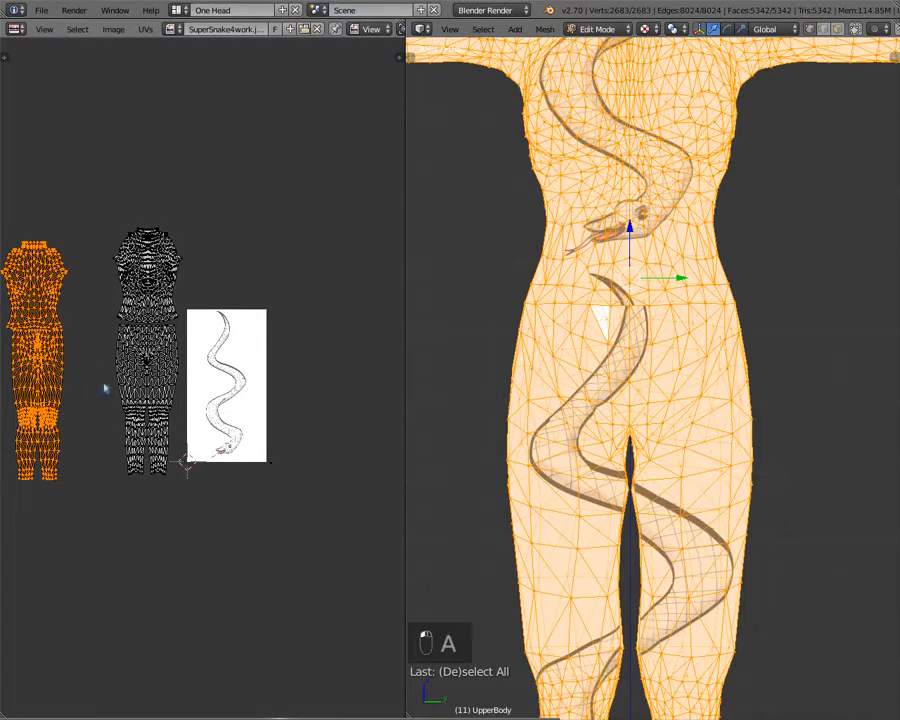
pyautogui.keyDown('shift'); pyautogui.rightClick(119, 363); pyautogui.keyUp('shift')
pyautogui.keyDown('shift'); pyautogui.rightClick(150, 285); pyautogui.keyUp('shift')
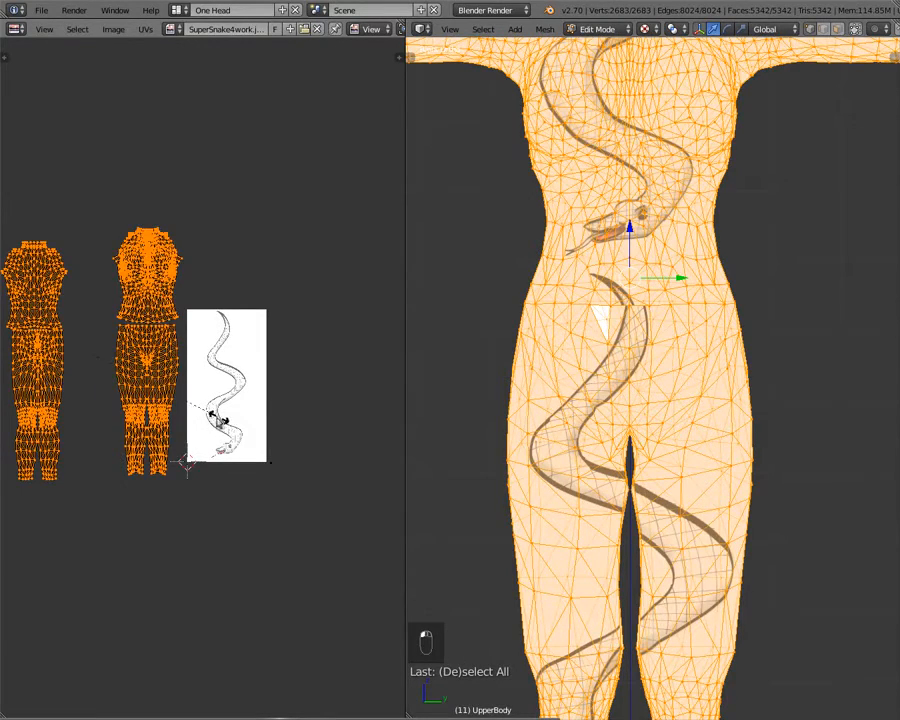
pyautogui.press('s')
pyautogui.click(147, 402)
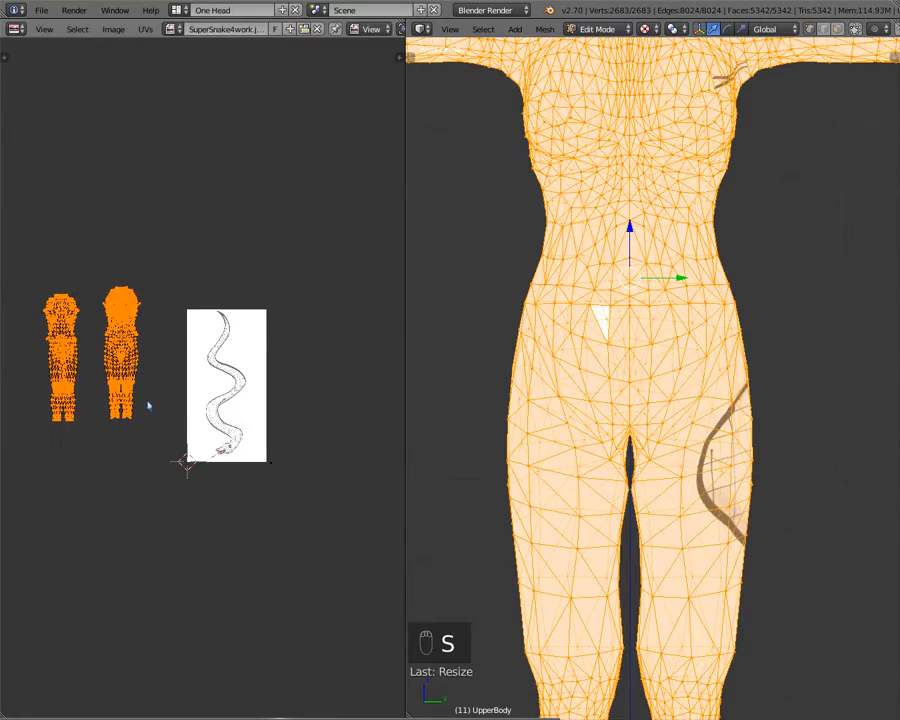
# - Move all the body's UV islands over the lower part of the snake image and enlarge them uniformly
pyautogui.press('g')
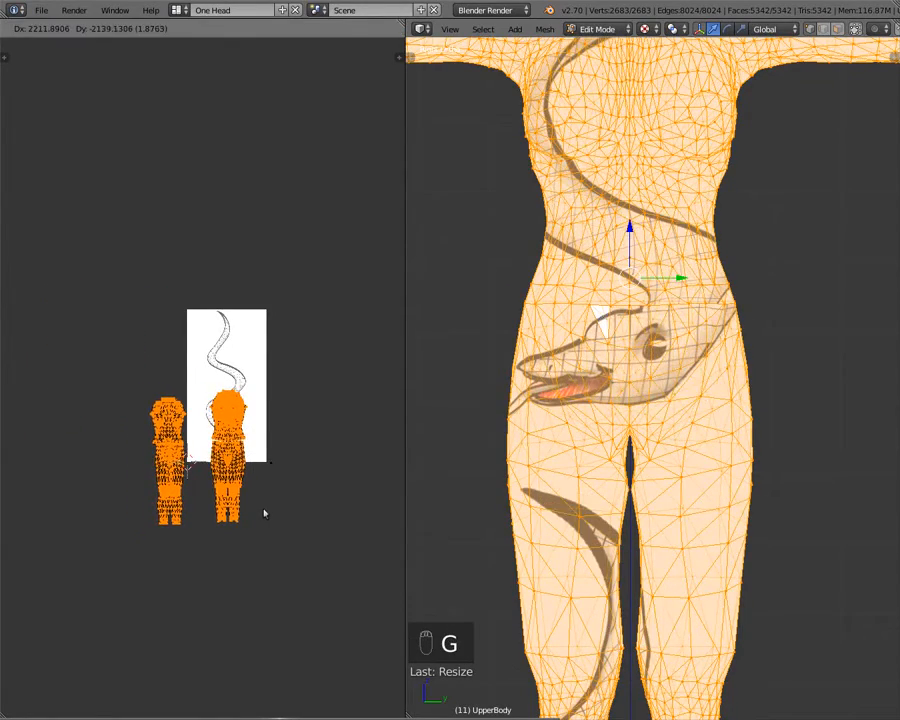
pyautogui.click(253, 512)
pyautogui.press('s')
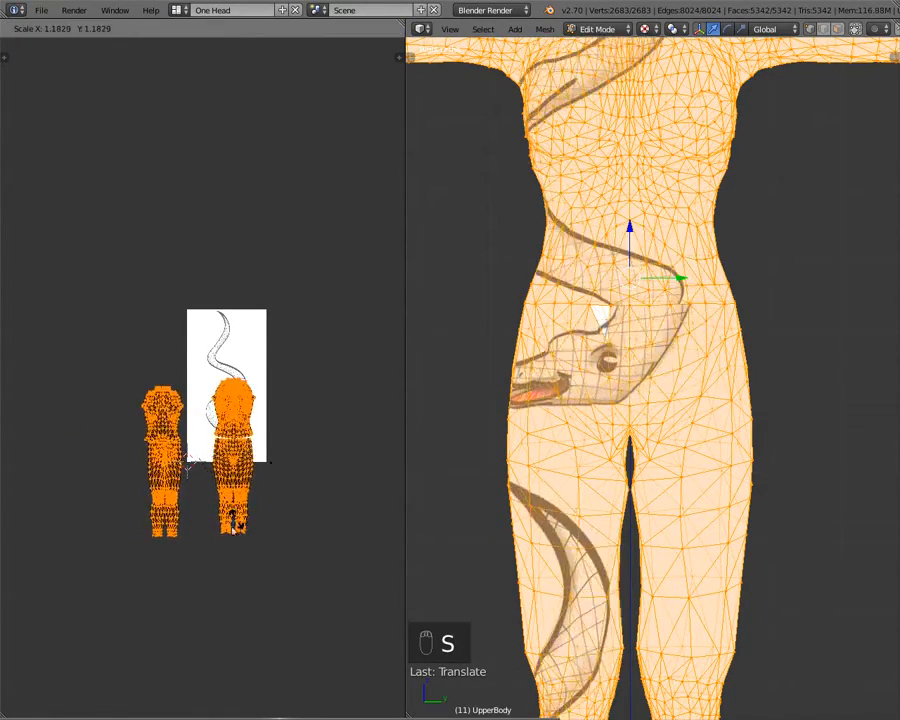
pyautogui.click(224, 547)
pyautogui.press('g')
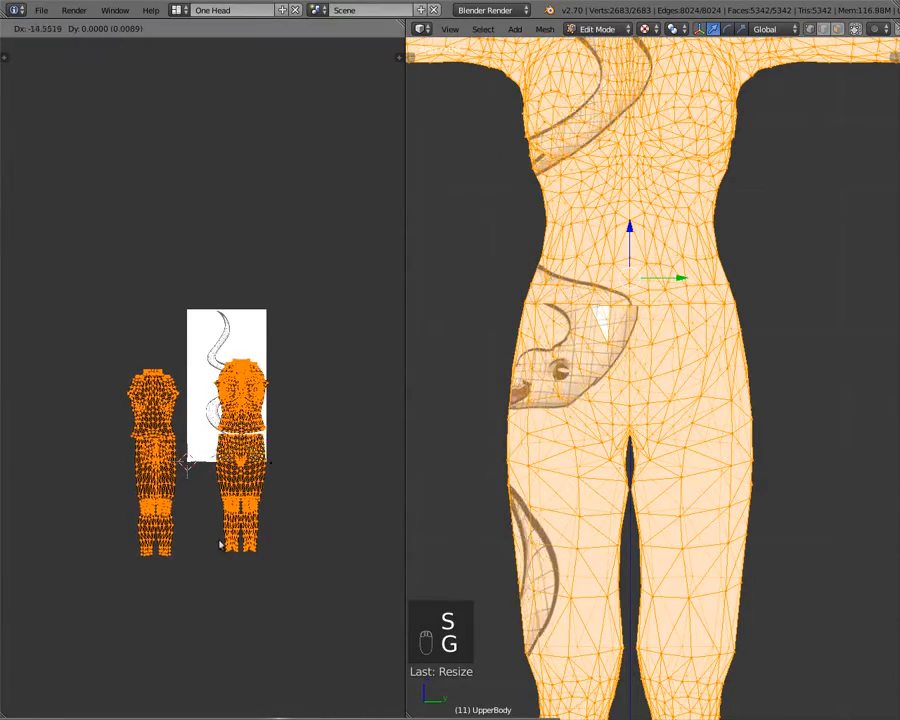
pyautogui.click(212, 545)
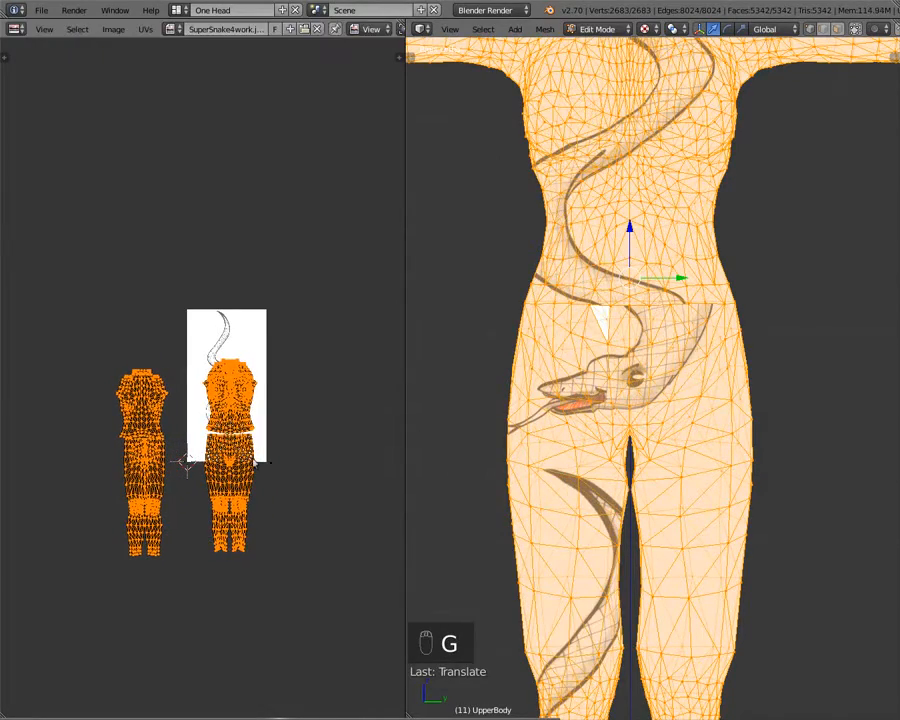
# - Enlarge all UV islands further and center the front torso and leg islands across the snake image's width
pyautogui.press('s')
pyautogui.click(272, 490)
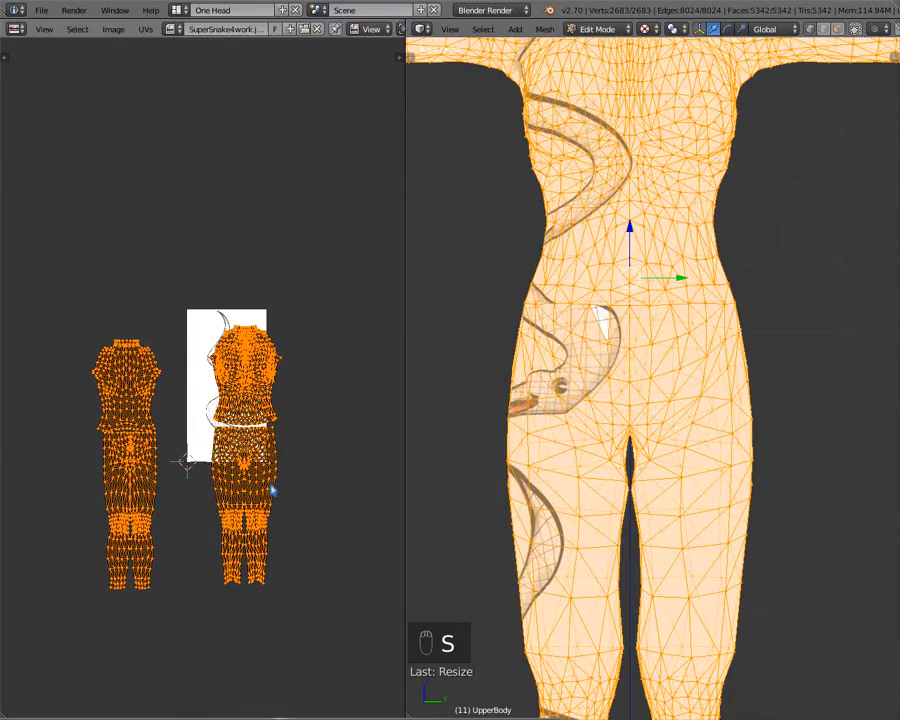
pyautogui.press('g')
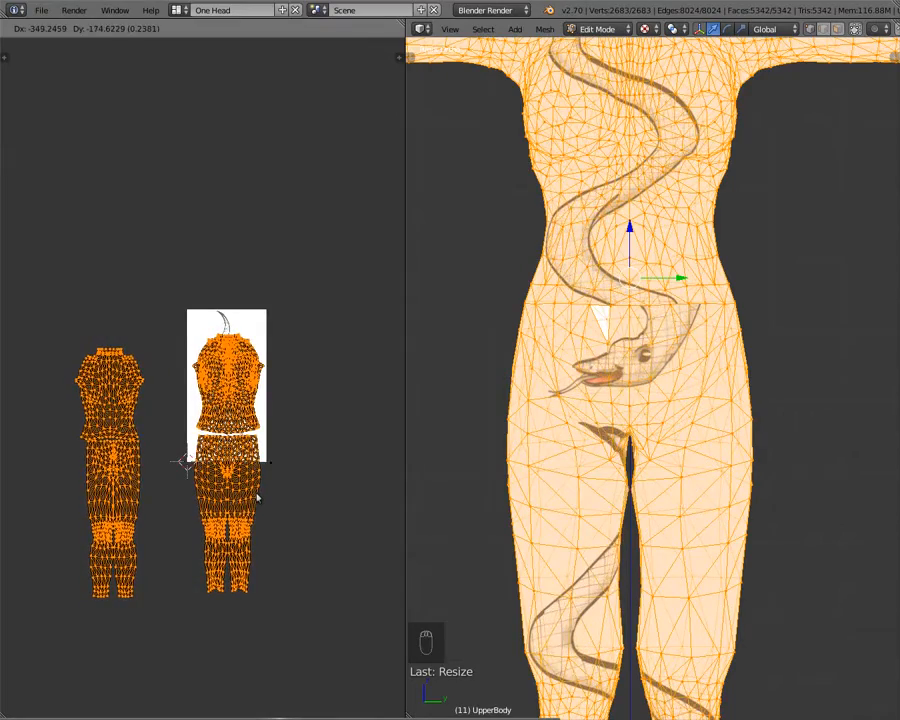
pyautogui.click(311, 482)
pyautogui.press('KP_3')
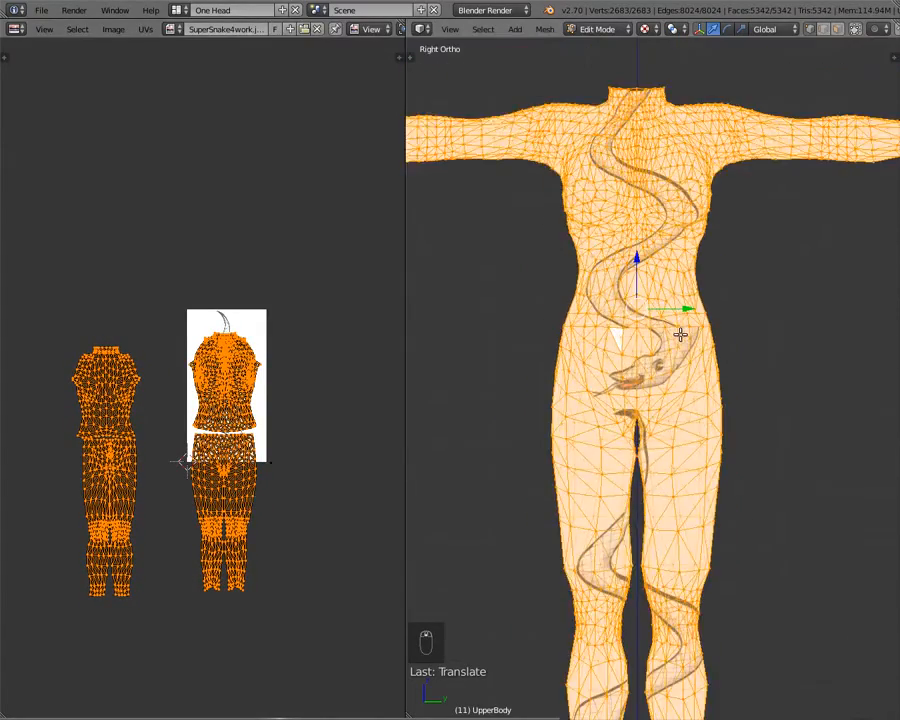
pyautogui.moveTo(680, 335); pyautogui.dragTo(643, 342, button='middle')
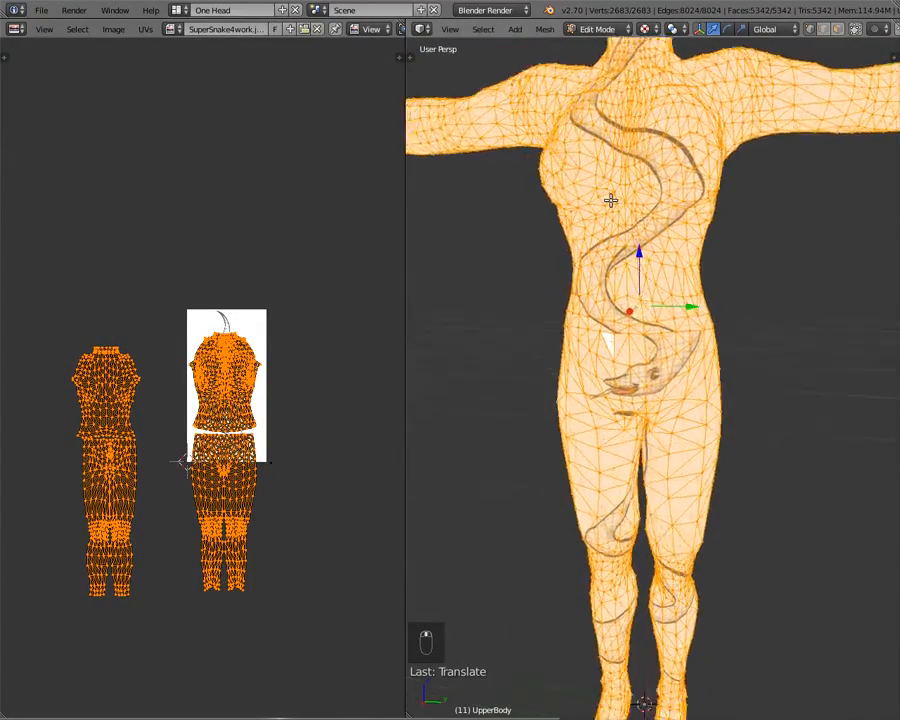
pyautogui.moveTo(611, 200); pyautogui.dragTo(635, 213, button='middle')
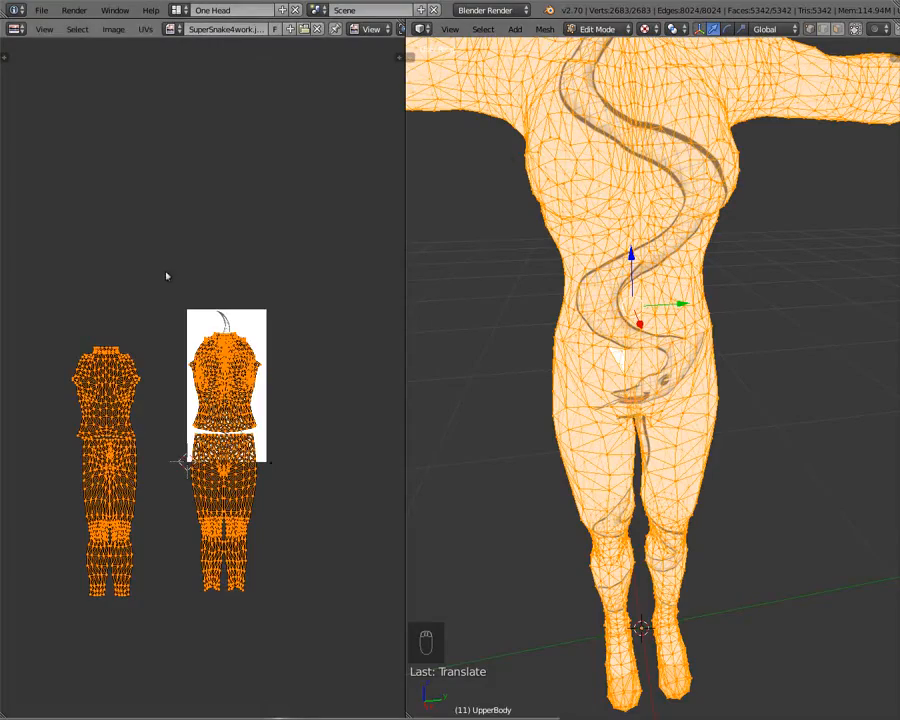
# - Shift all UV islands sideways so the snake runs along one side of the body's front
pyautogui.scroll(6, 165, 316)
pyautogui.scroll(-1, 165, 312)
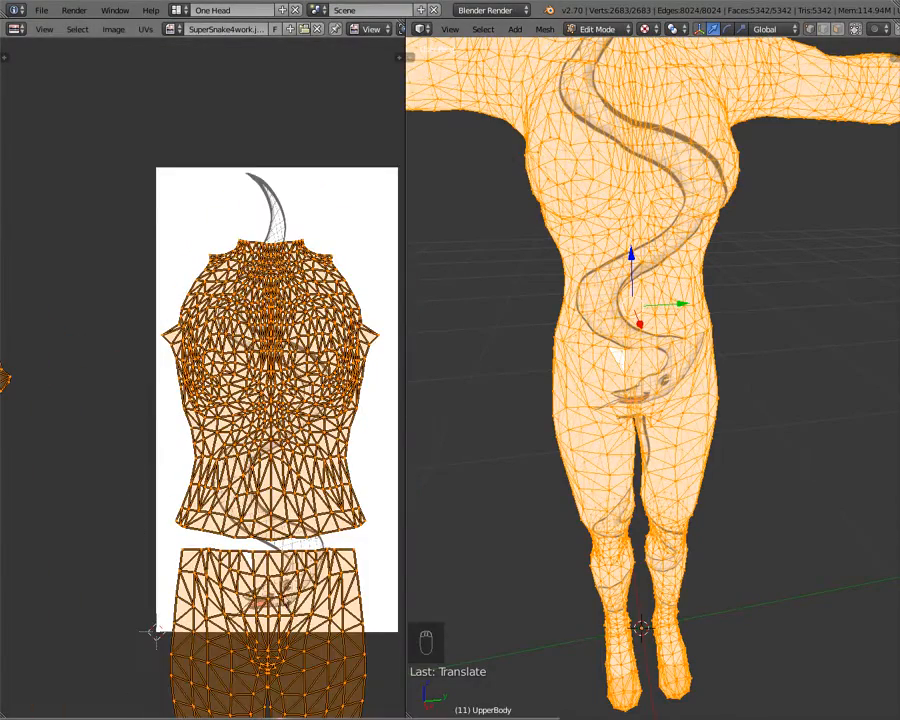
pyautogui.press('g')
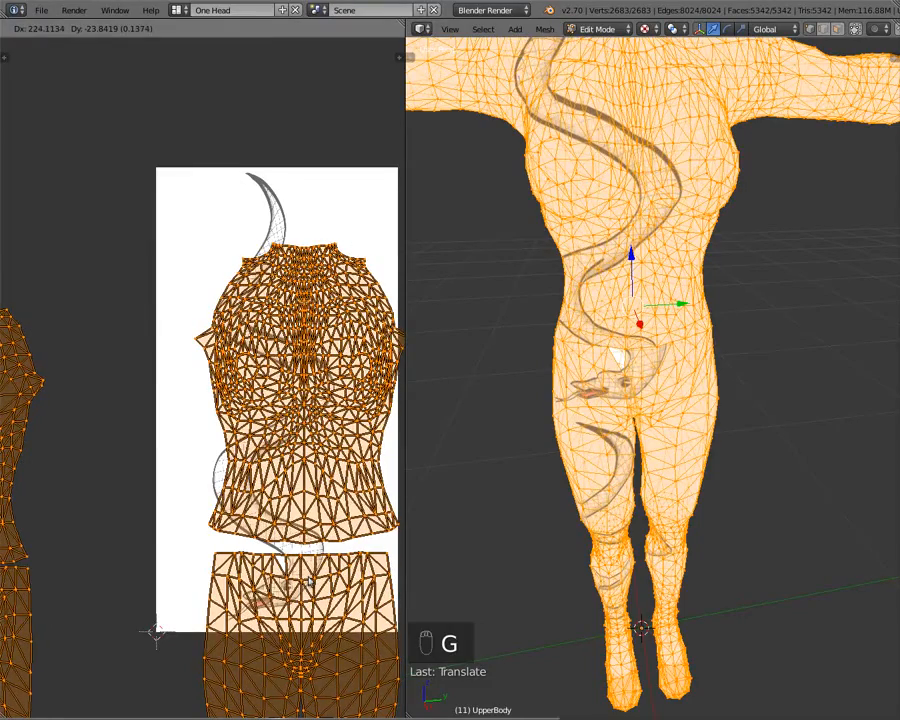
pyautogui.click(310, 581)
pyautogui.moveTo(600, 246); pyautogui.dragTo(683, 258, button='middle')
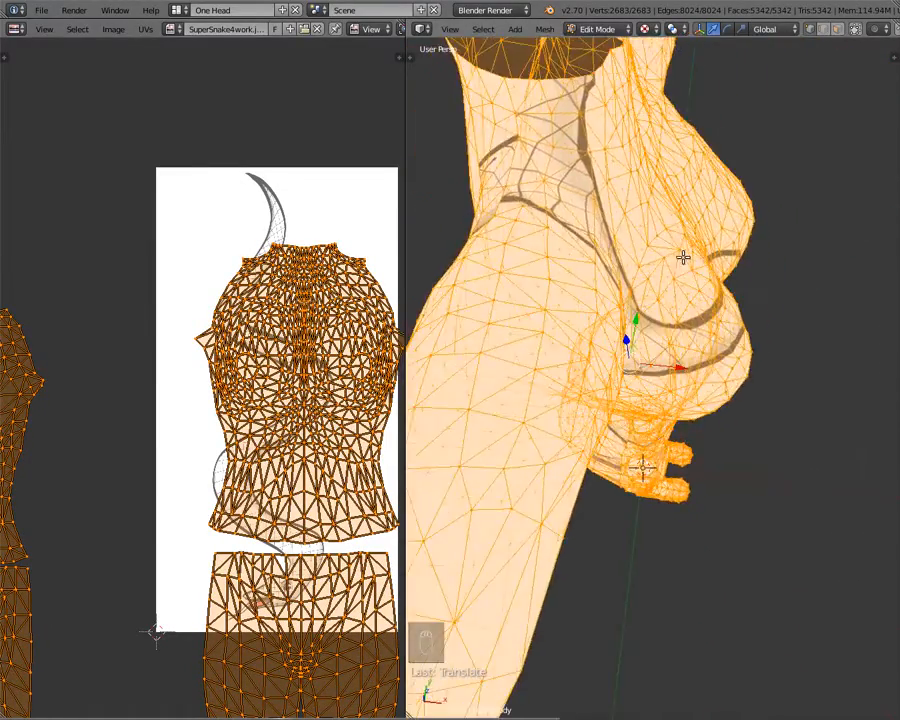
pyautogui.moveTo(510, 145); pyautogui.dragTo(425, 170, button='middle')
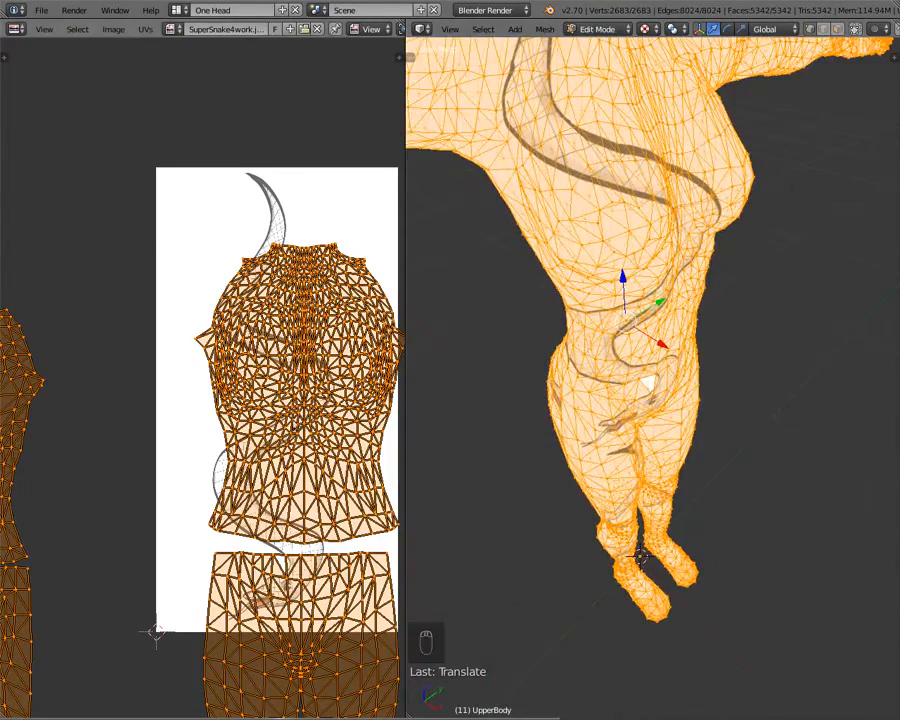
# - Scale all UV islands up by about 1.12 and nudge them to reposition the snake on the chest and shoulder
pyautogui.press('s')
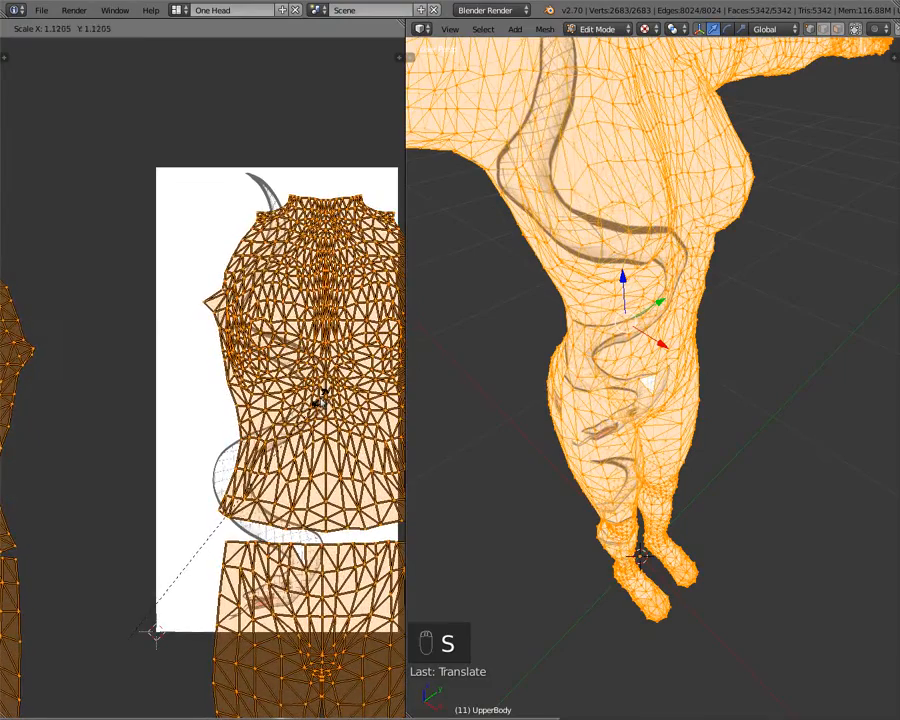
pyautogui.click(322, 404)
pyautogui.press('g')
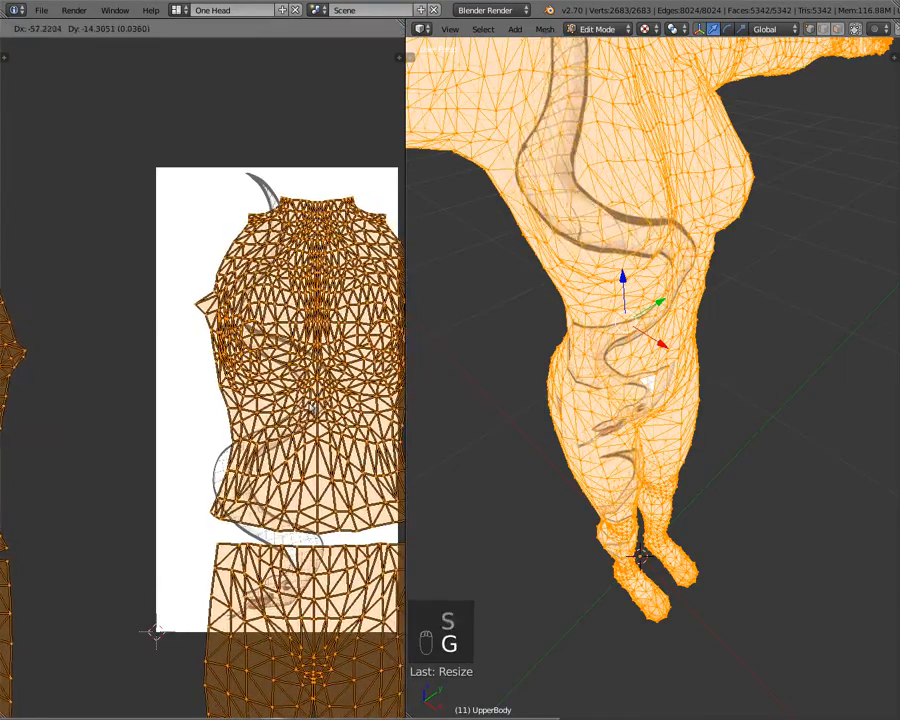
pyautogui.click(311, 416)
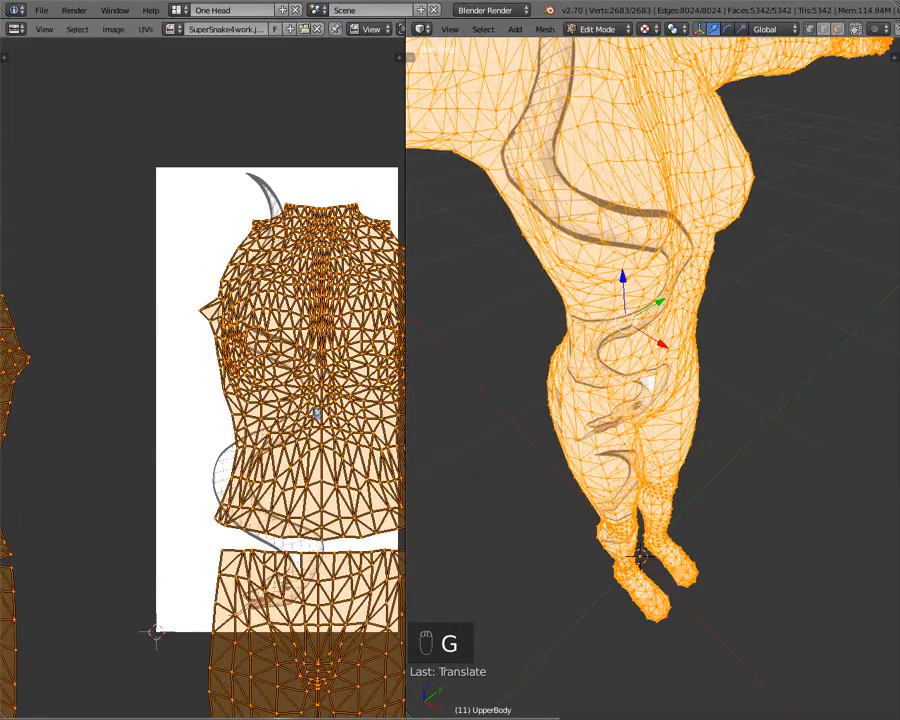
pyautogui.moveTo(580, 314); pyautogui.dragTo(762, 264, button='middle')
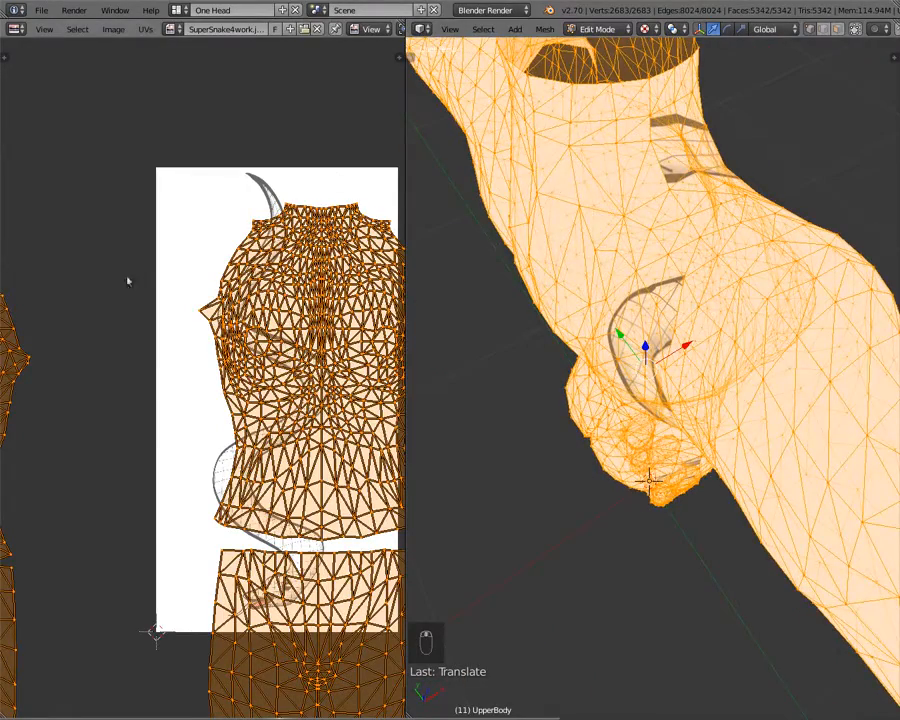
# - Rotate the back torso UV island about 180 degrees and place it directly above the front torso island, neck to neck
pyautogui.scroll(-3, 247, 260)
pyautogui.click(68, 383)
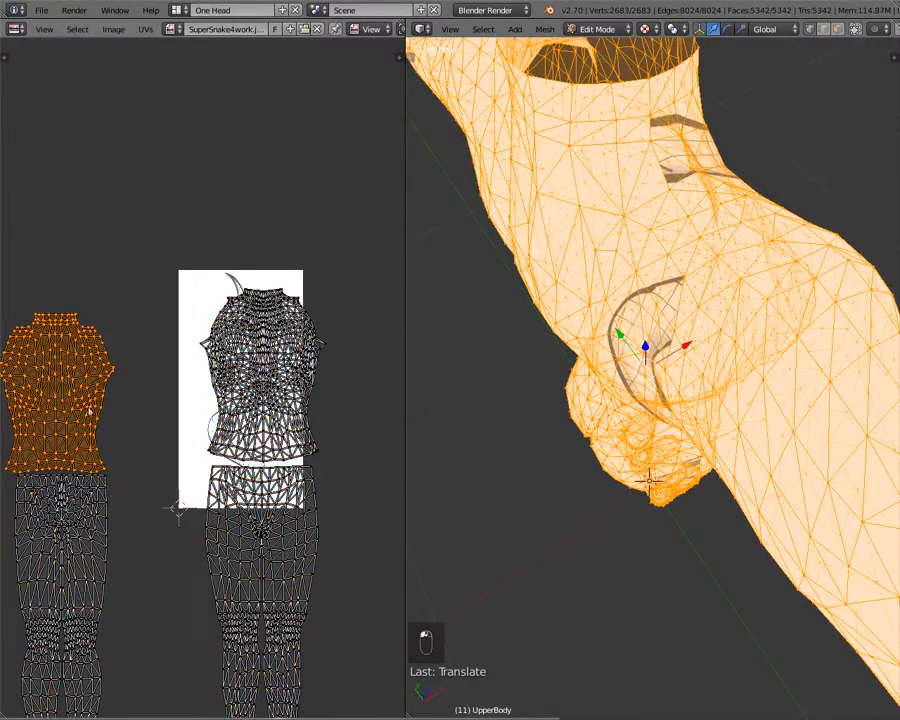
pyautogui.press('g')
pyautogui.click(214, 262)
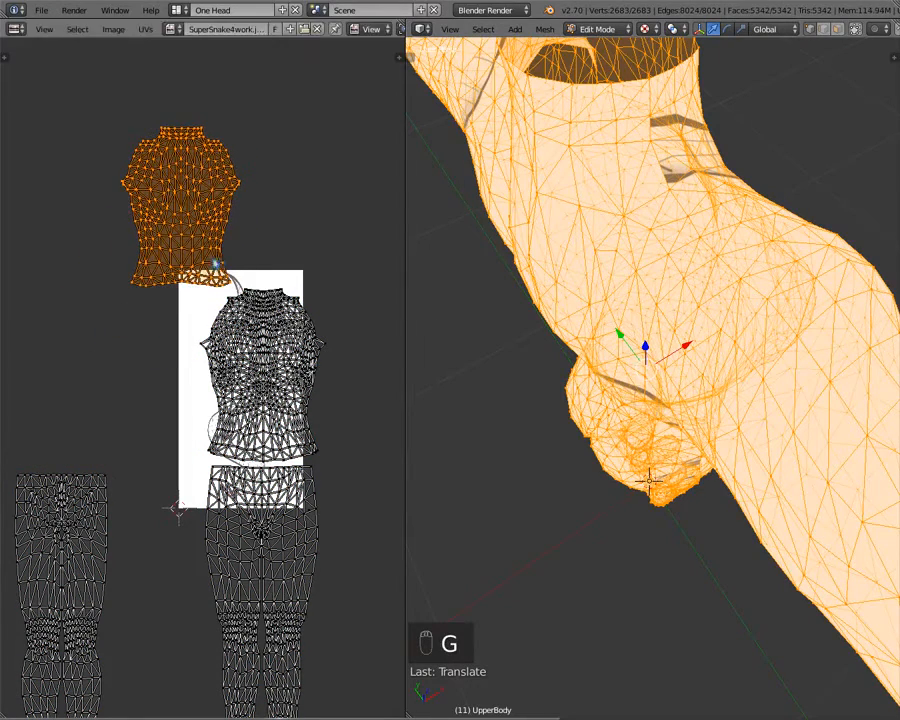
pyautogui.press('r')
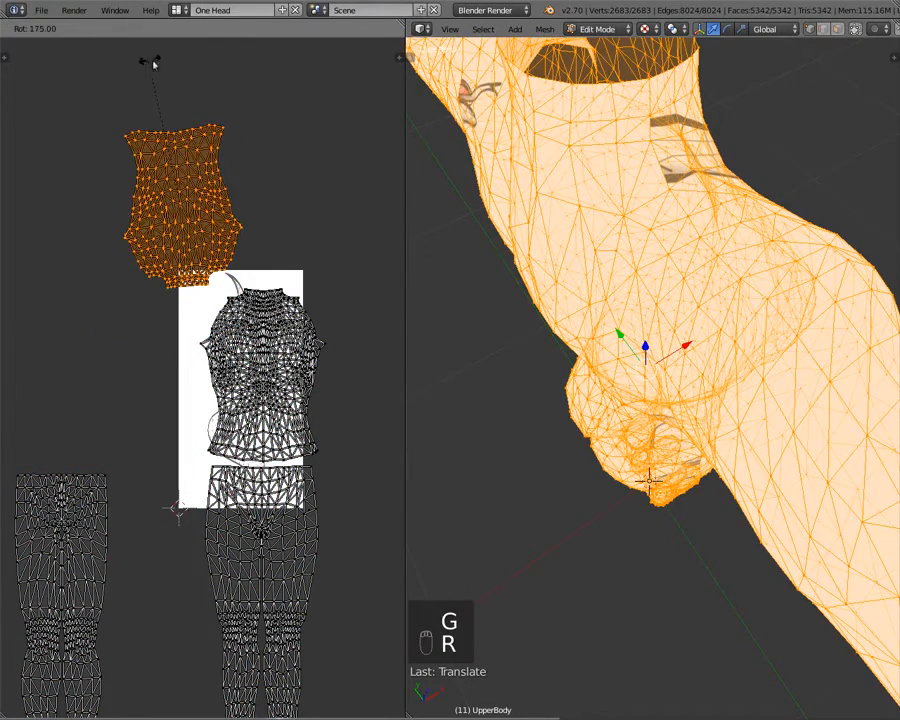
pyautogui.click(162, 60)
pyautogui.press('g')
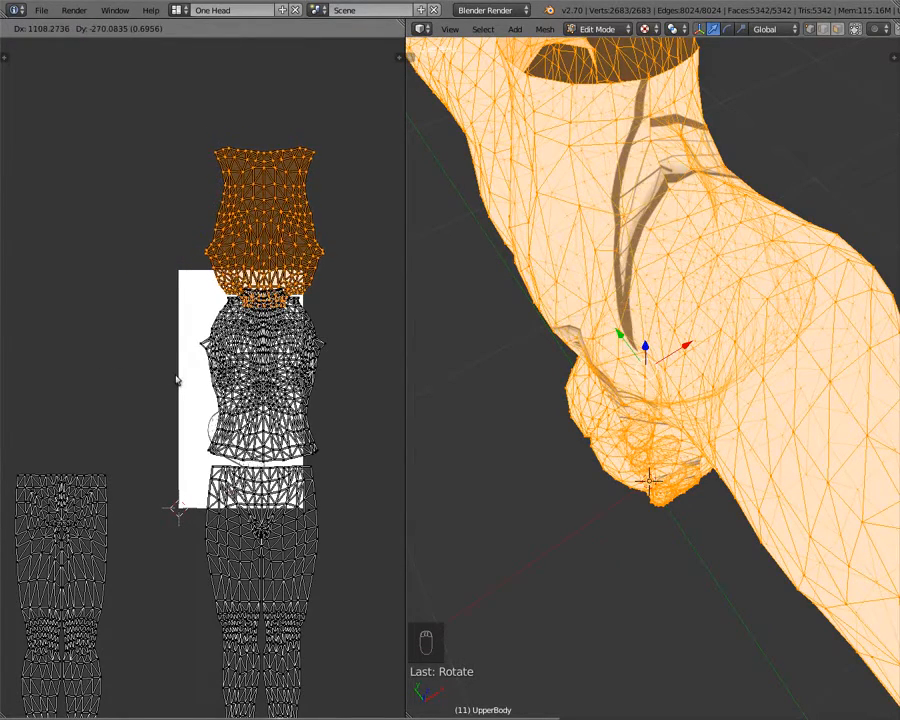
pyautogui.click(177, 380)
# - Examine the snake artwork on the 3D body from the front and above, including where it crosses the shoulder and neck
pyautogui.scroll(-2, 200, 380)
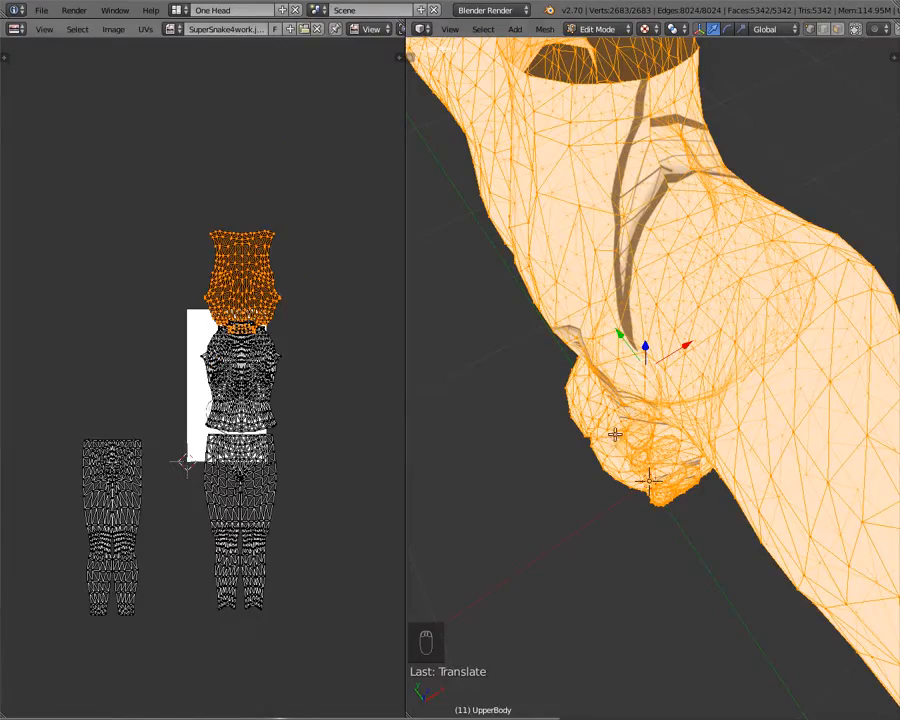
pyautogui.scroll(-8, 612, 430)
pyautogui.moveTo(556, 370); pyautogui.dragTo(492, 321, button='middle')
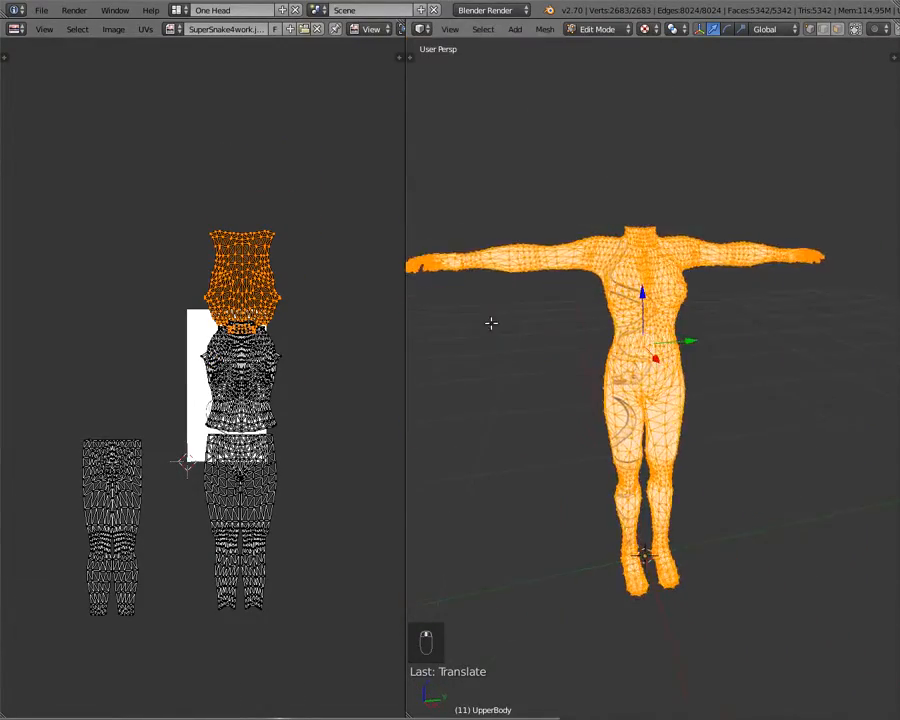
pyautogui.scroll(5, 600, 360)
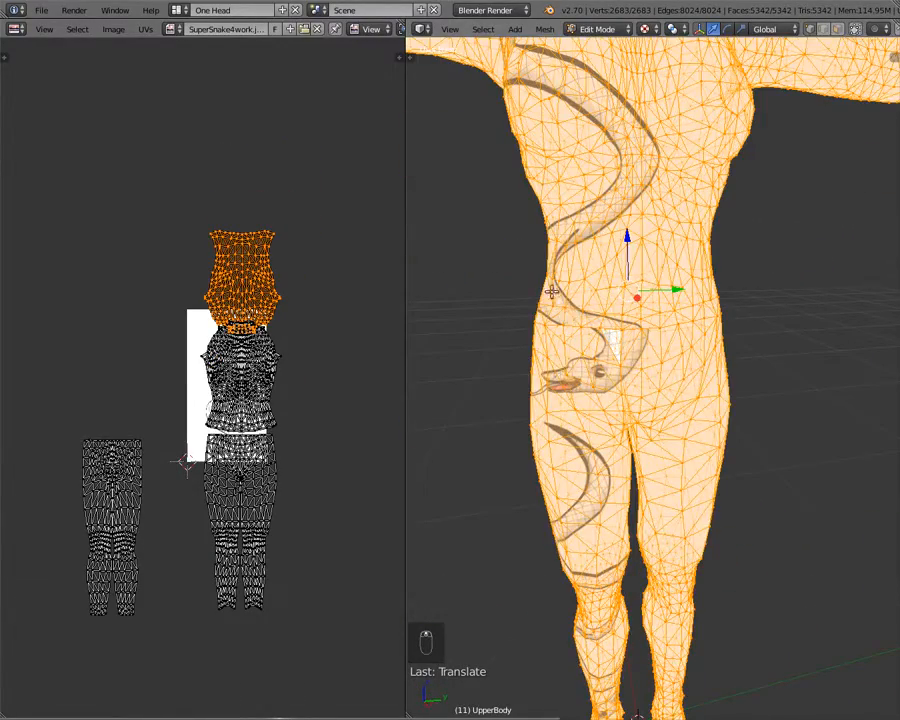
pyautogui.moveTo(639, 207); pyautogui.dragTo(739, 142, button='middle')
pyautogui.scroll(-8, 739, 142)
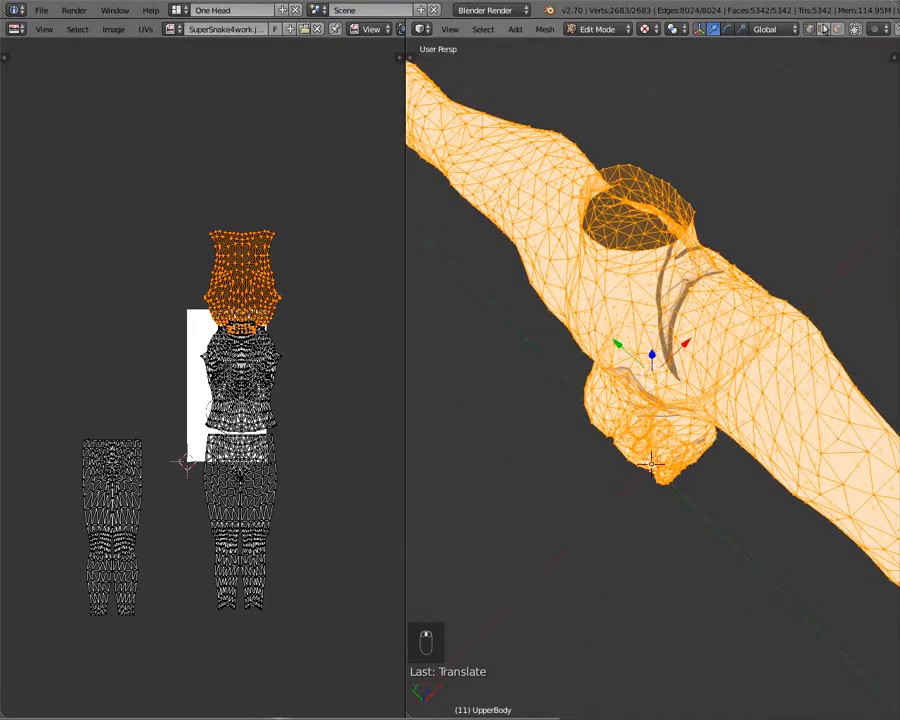
pyautogui.click(855, 30)
pyautogui.moveTo(640, 343); pyautogui.dragTo(679, 129, button='middle')
pyautogui.moveTo(706, 177); pyautogui.dragTo(603, 297, button='middle')
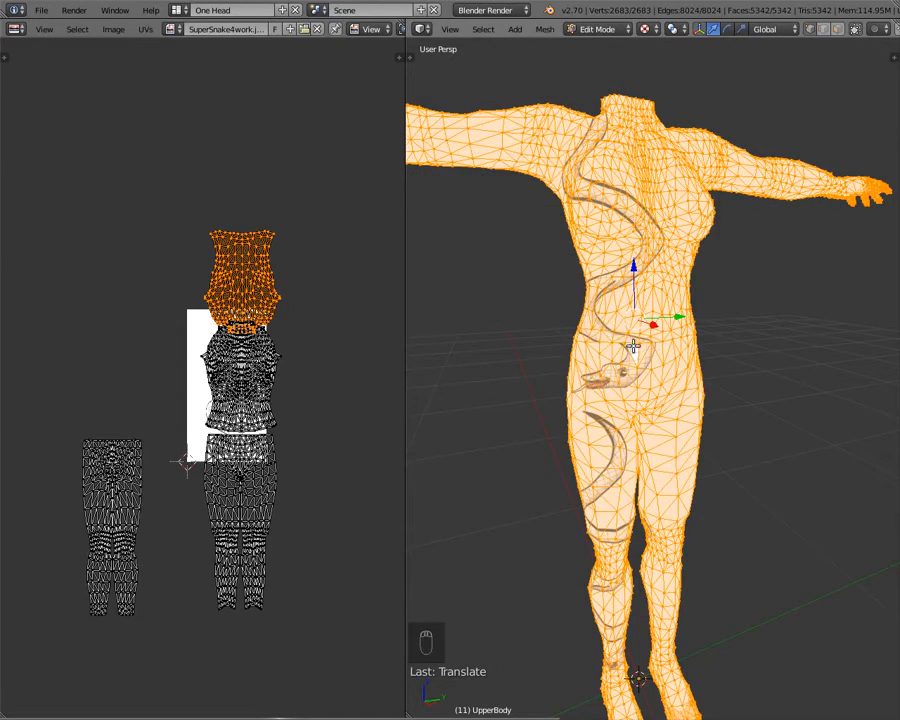
pyautogui.scroll(2, 137, 478)
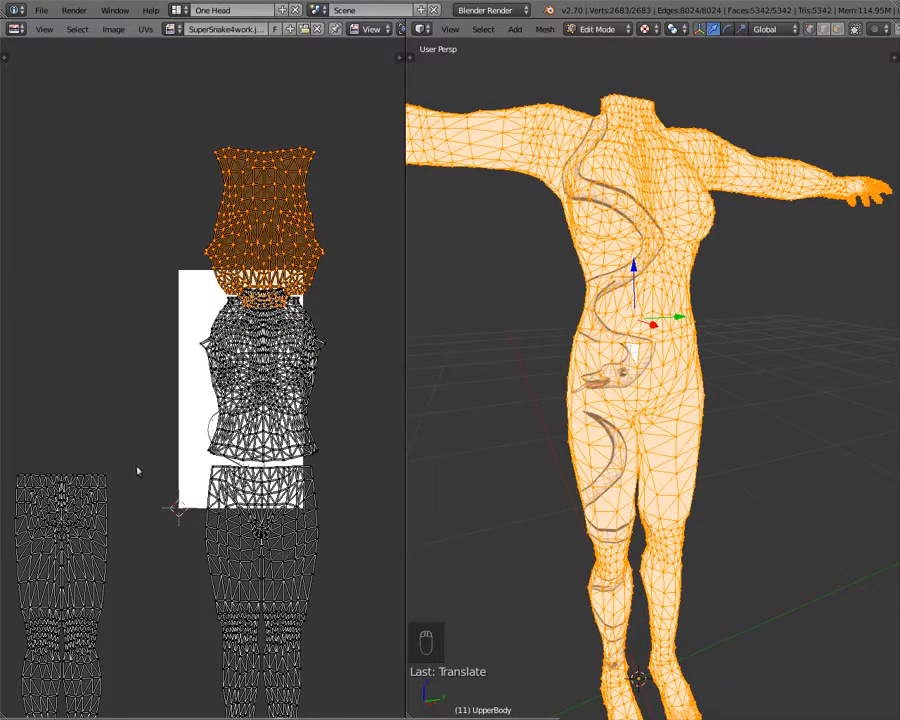
# - Scale the back leg UV island to 0 and move the collapsed point into the empty area beside the image
pyautogui.press('l')
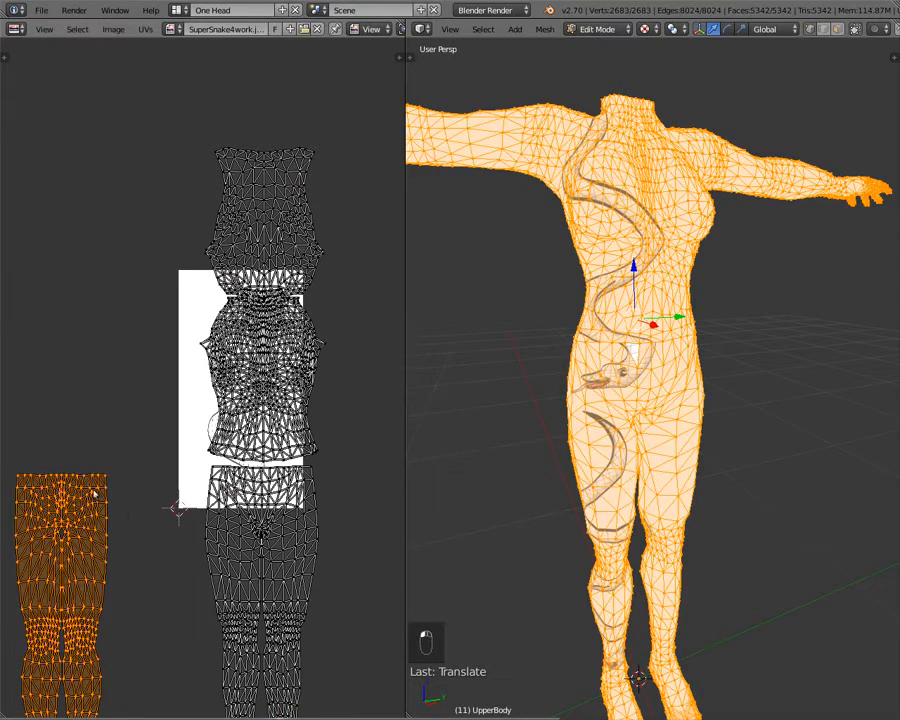
pyautogui.moveTo(94, 494); pyautogui.dragTo(153, 384, button='middle')
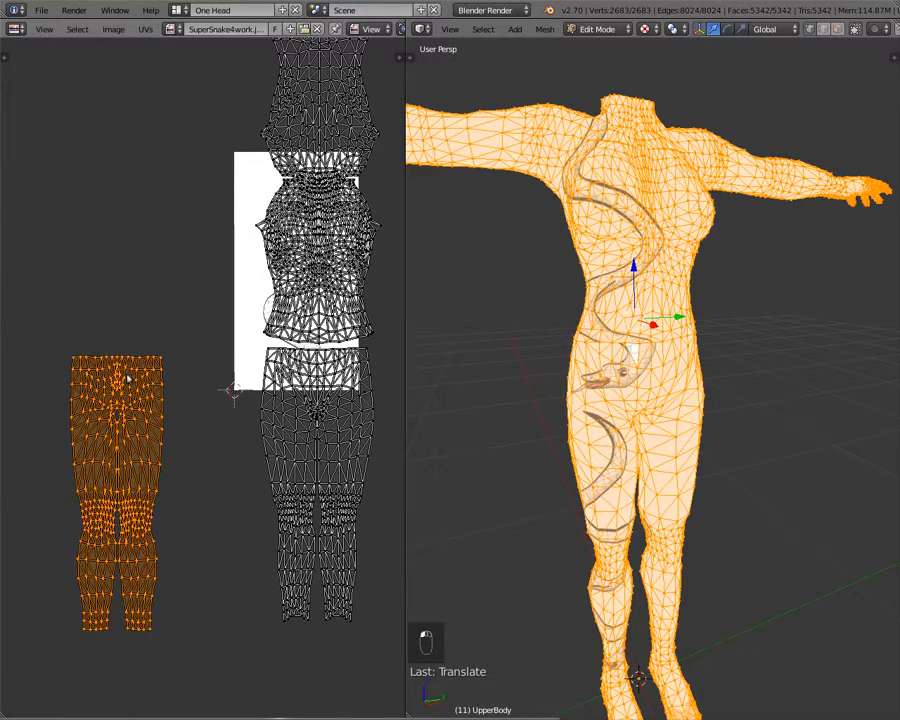
pyautogui.write('s0')
pyautogui.click(128, 379)
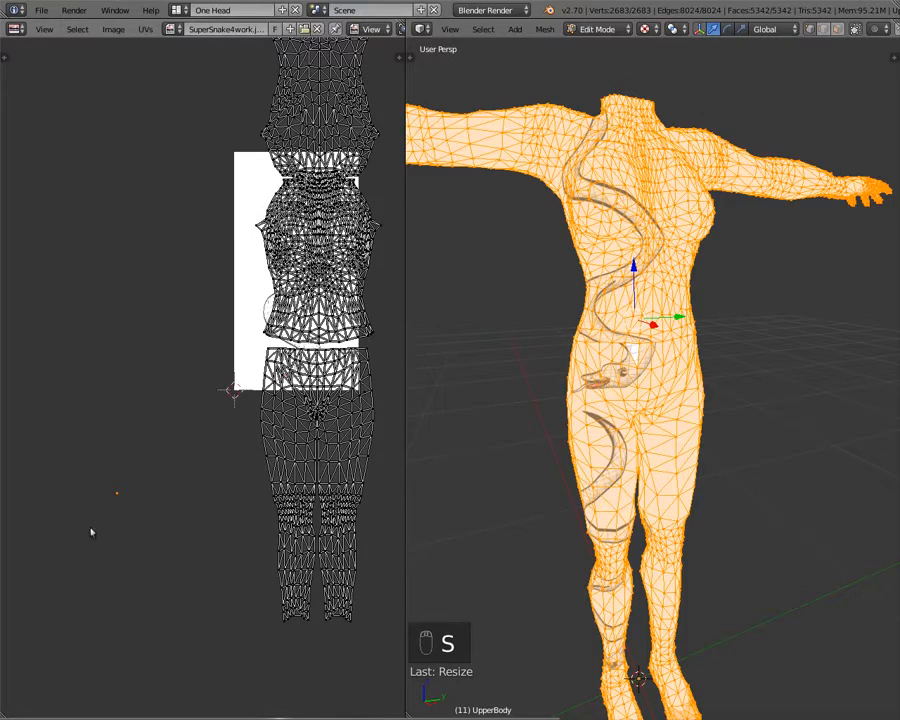
pyautogui.press('g')
pyautogui.click(129, 220)
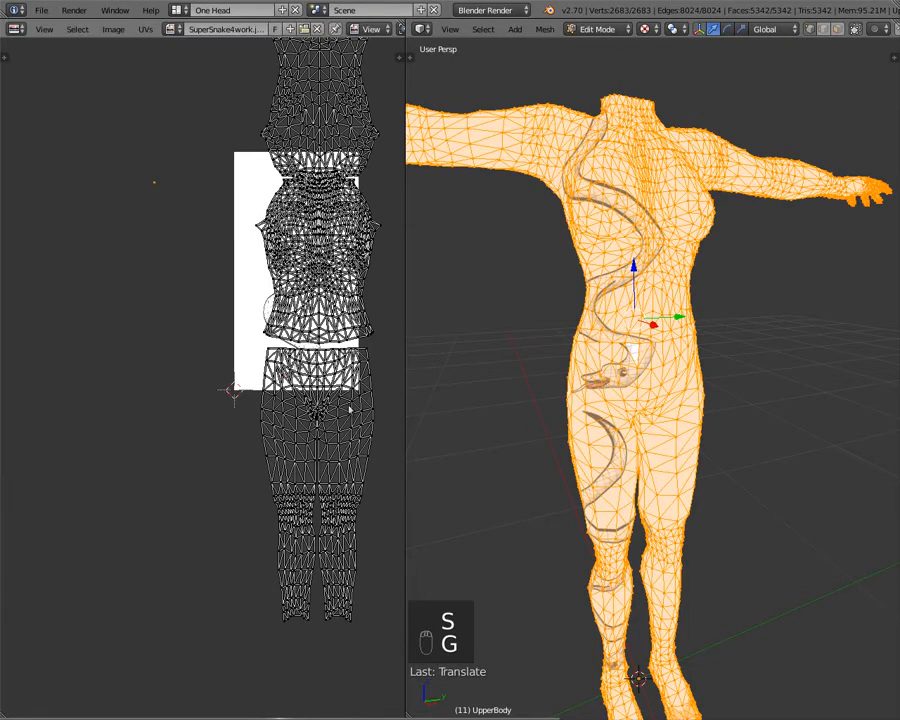
# - Move the collapsed UV point near the image's lower corner next to the collapsed back leg point outside the image
pyautogui.rightClick(365, 398)
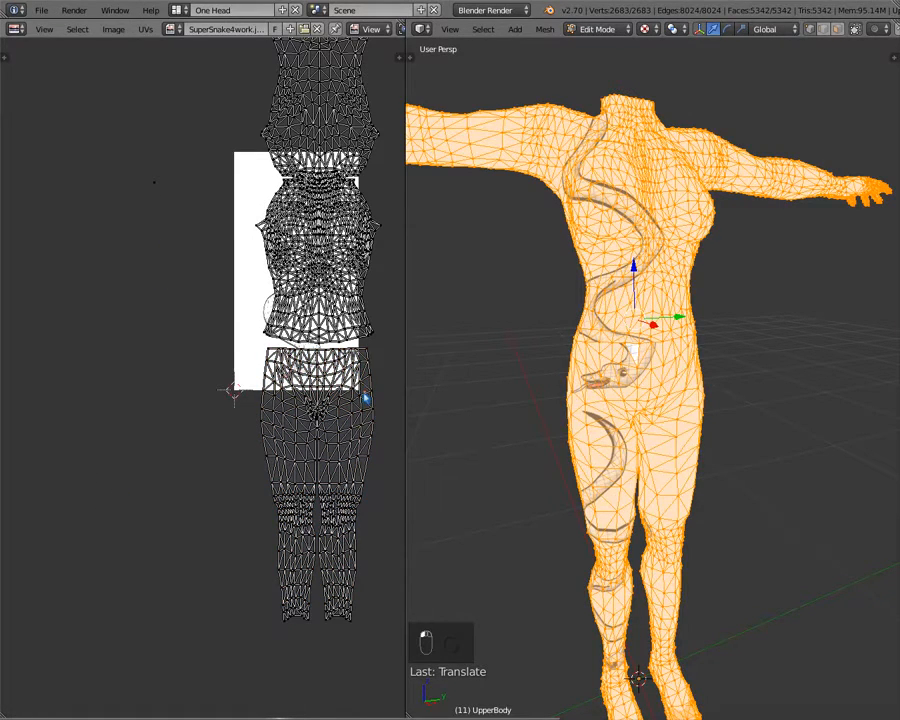
pyautogui.press('g')
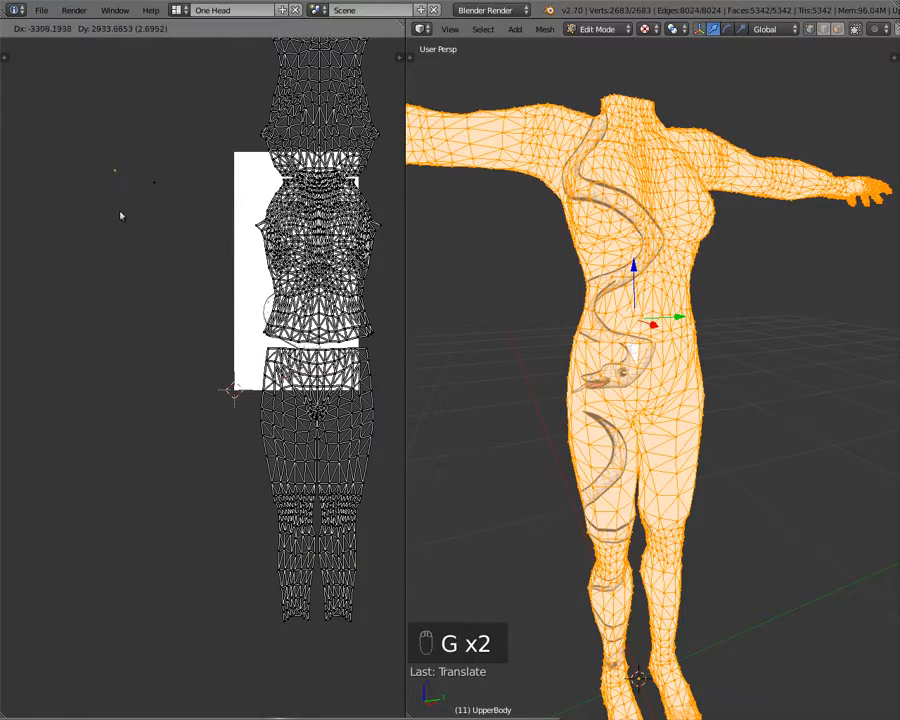
pyautogui.click(155, 226)
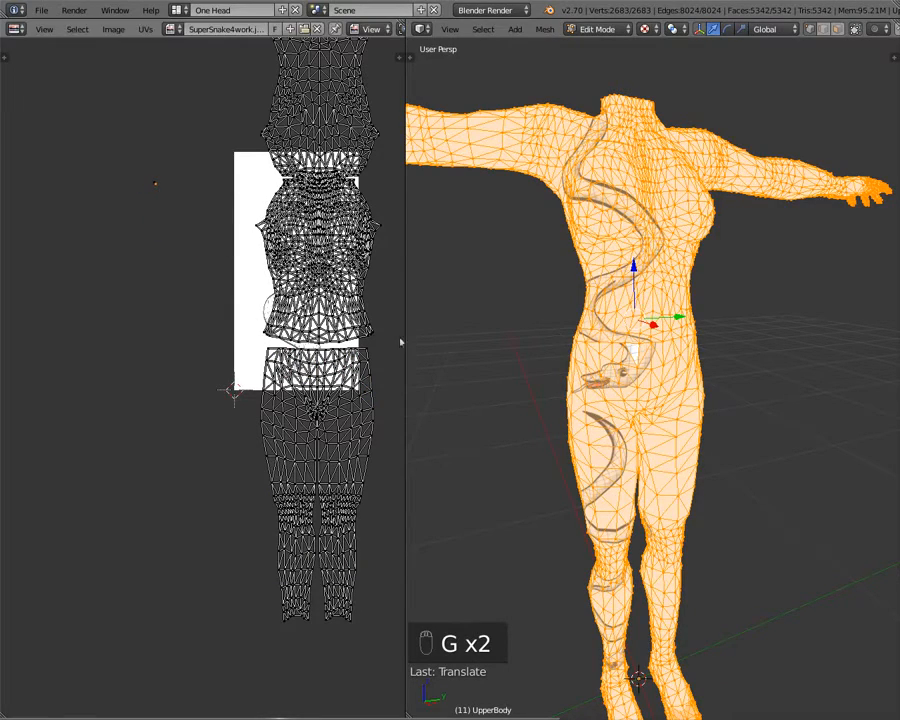
pyautogui.scroll(-2, 573, 482)
pyautogui.moveTo(573, 482); pyautogui.dragTo(571, 428, button='middle')
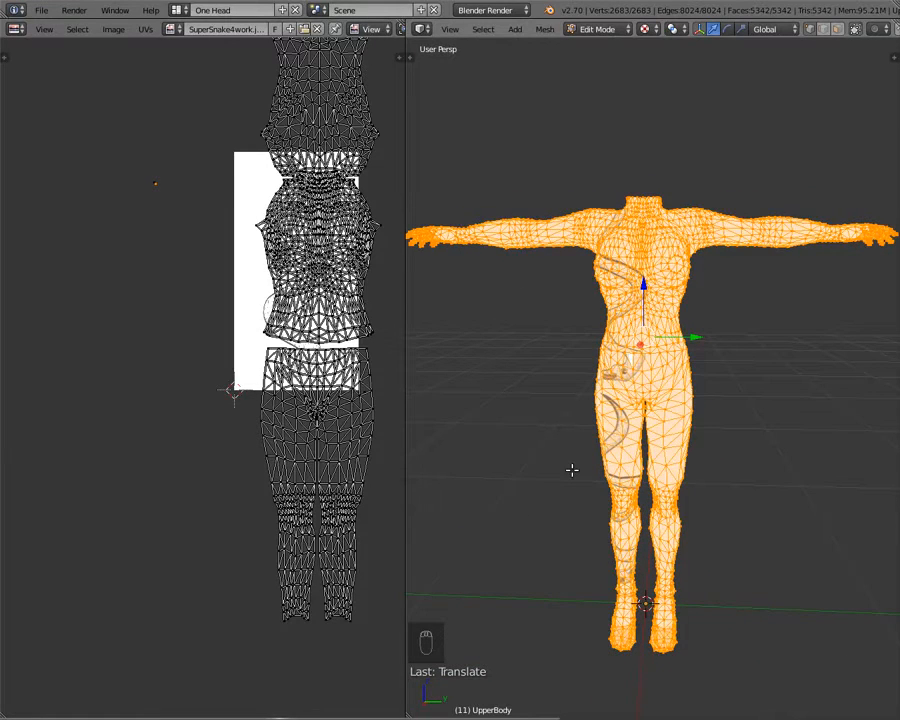
# - Examine the snake on the front of the 3D body without the mesh overlay and compare it with the torso and leg UV islands
pyautogui.press('Tab')
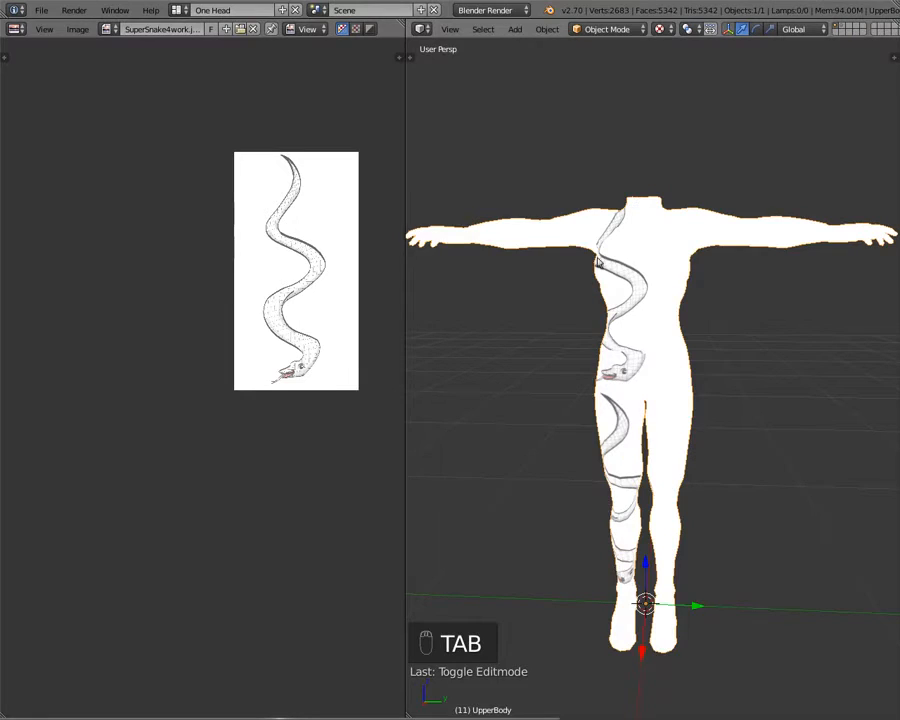
pyautogui.press('Tab')
pyautogui.scroll(2, 278, 175)
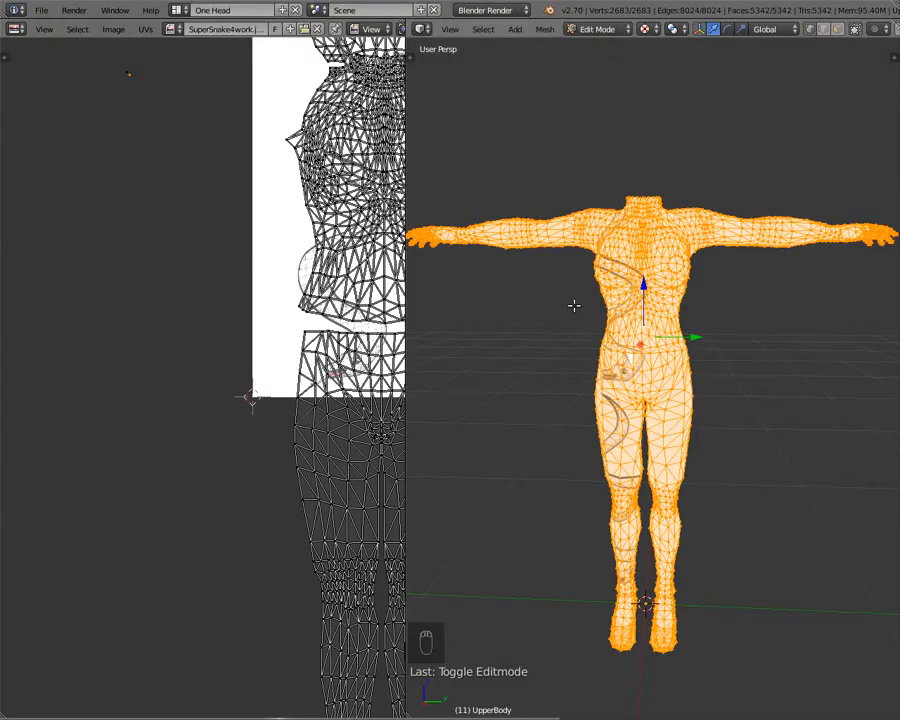
pyautogui.scroll(5, 590, 310)
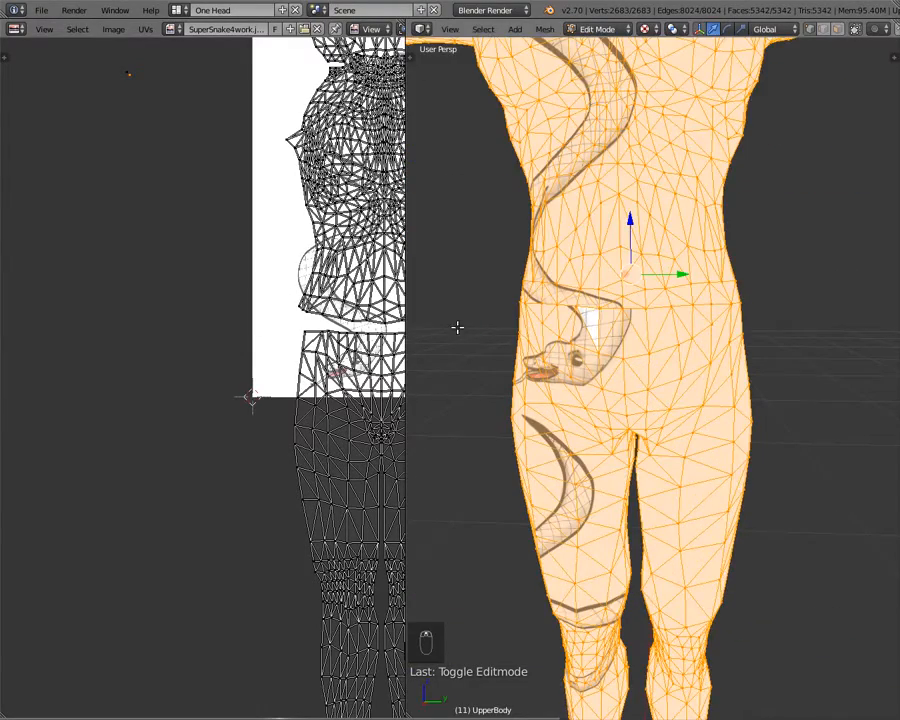
pyautogui.scroll(-2, 456, 326)
pyautogui.moveTo(250, 299); pyautogui.dragTo(90, 394, button='middle')
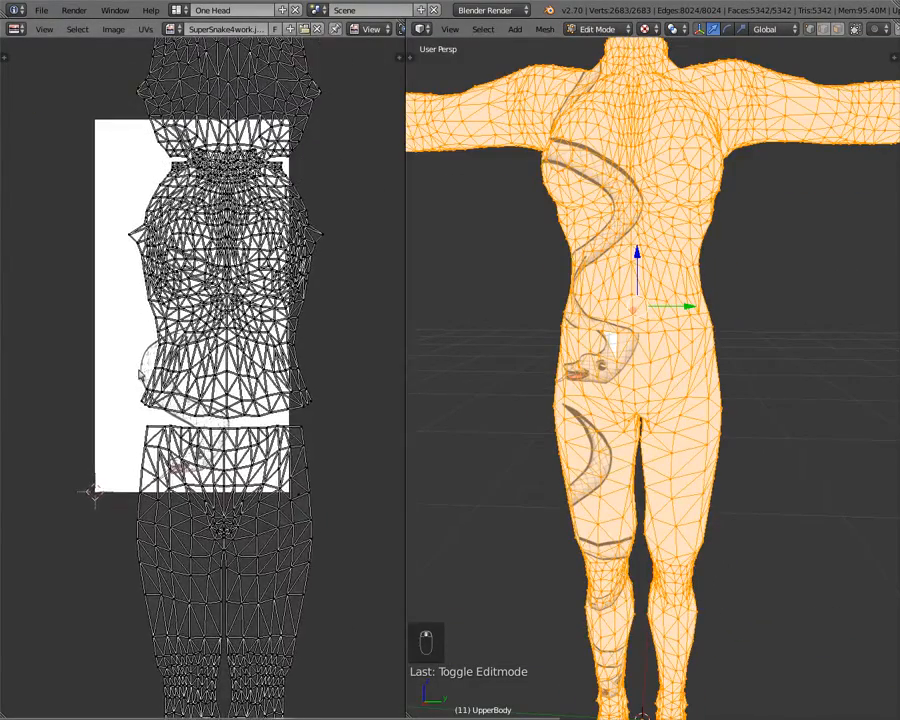
pyautogui.scroll(-2, 140, 374)
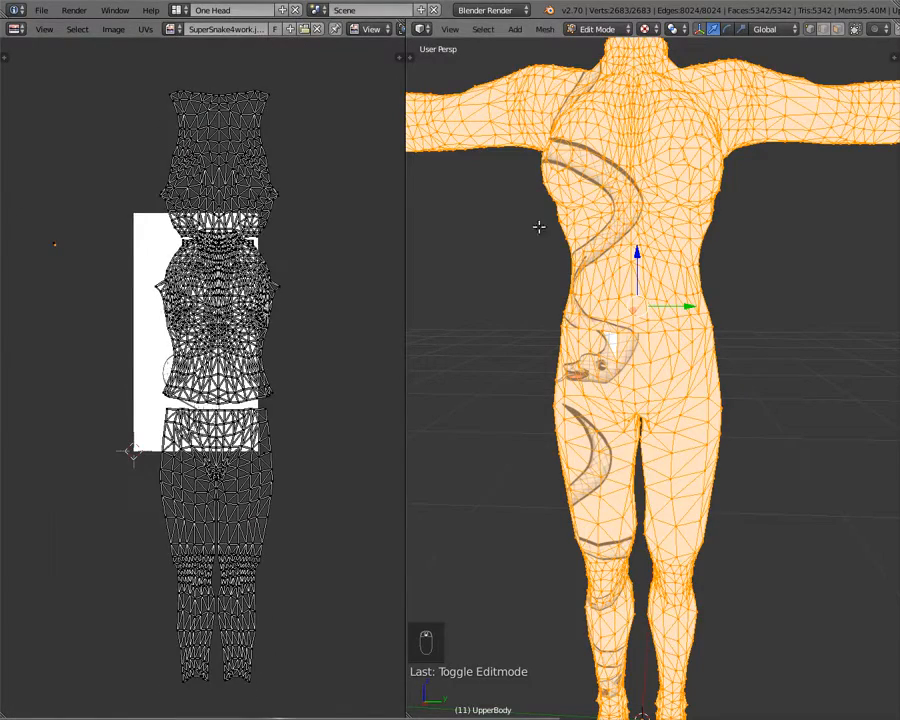
# - Reselect the whole mesh and examine the snake around the hip, comparing it with the gap between the front torso and leg UV islands
pyautogui.moveTo(571, 234); pyautogui.dragTo(446, 322)
pyautogui.rightClick(476, 255)
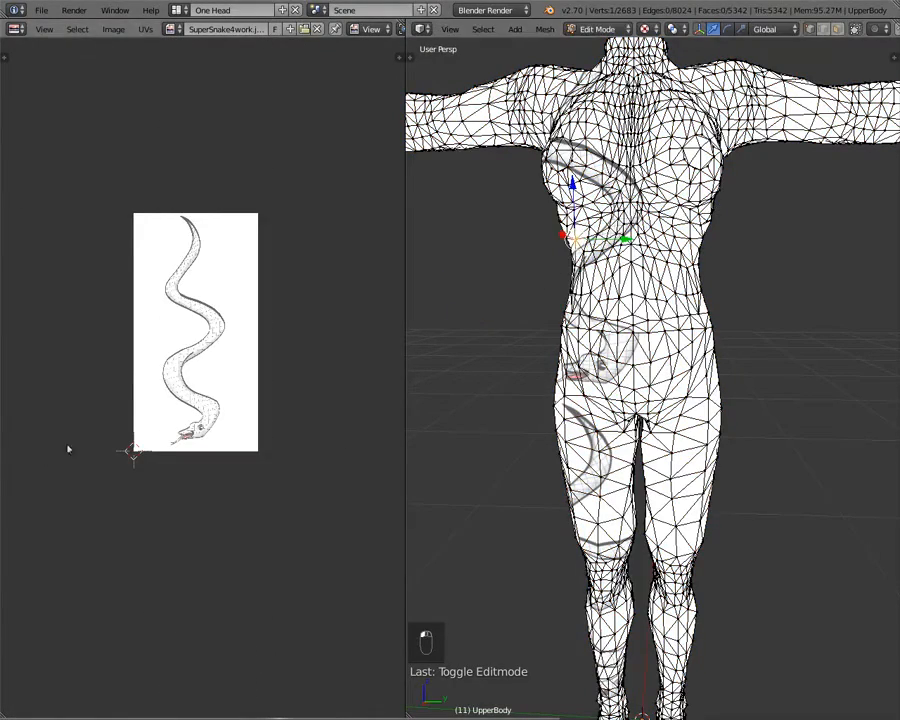
pyautogui.press('a')
pyautogui.press('a')
pyautogui.press('a')
pyautogui.moveTo(530, 316); pyautogui.dragTo(633, 250, button='middle')
pyautogui.scroll(5, 635, 309)
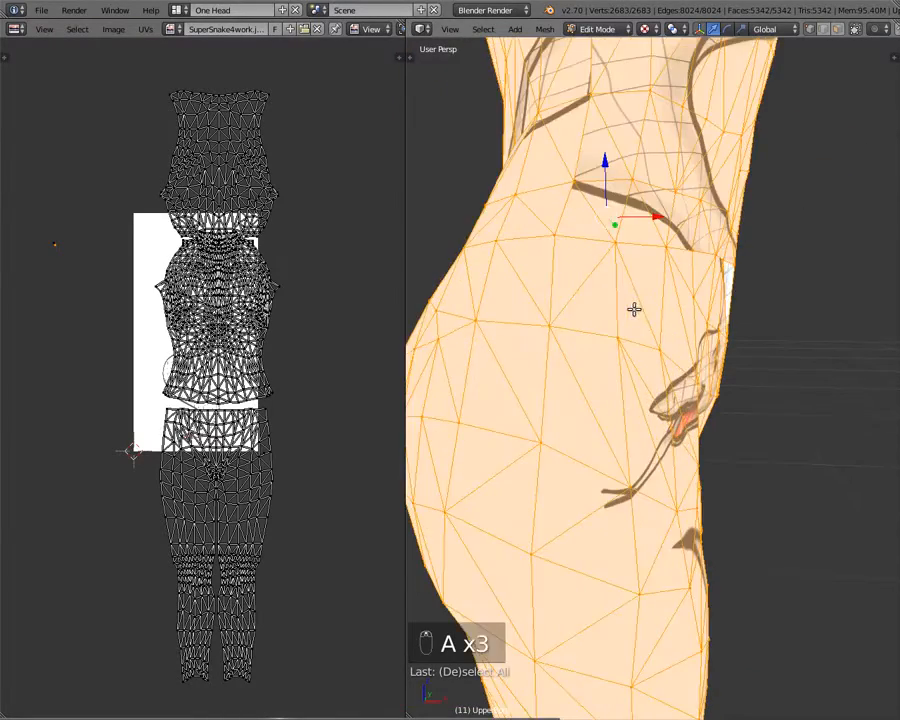
pyautogui.scroll(-1, 625, 215)
pyautogui.click(702, 30)
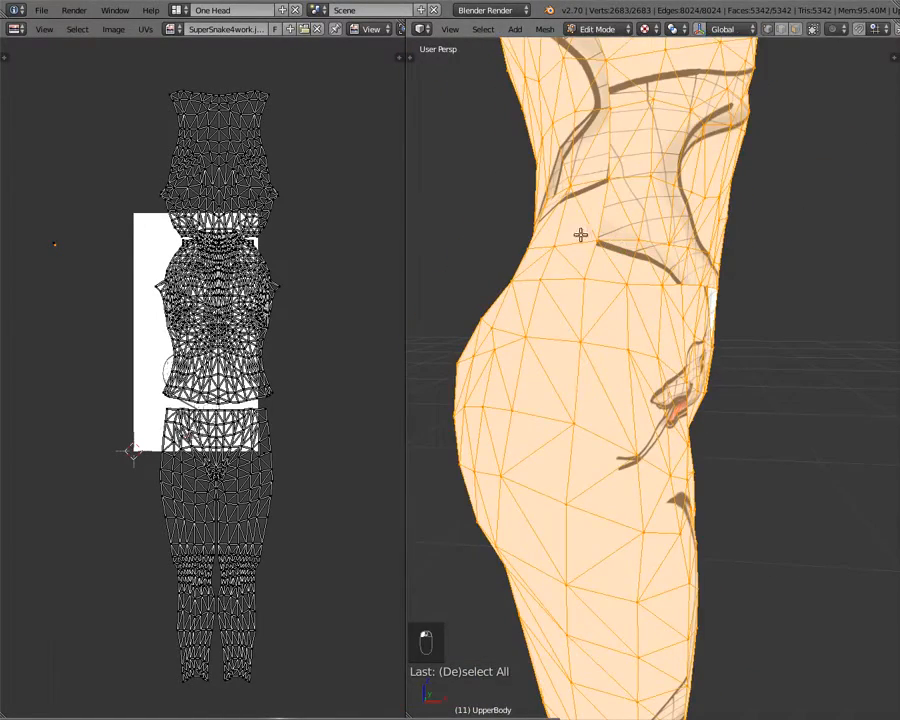
pyautogui.moveTo(581, 235); pyautogui.dragTo(557, 249, button='middle')
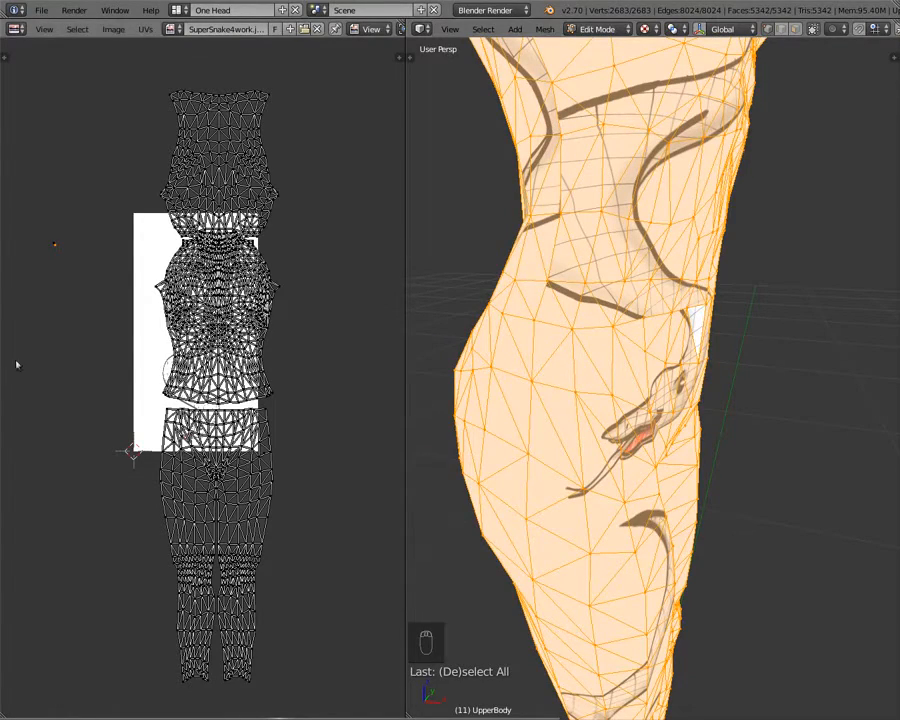
pyautogui.scroll(8, 101, 320)
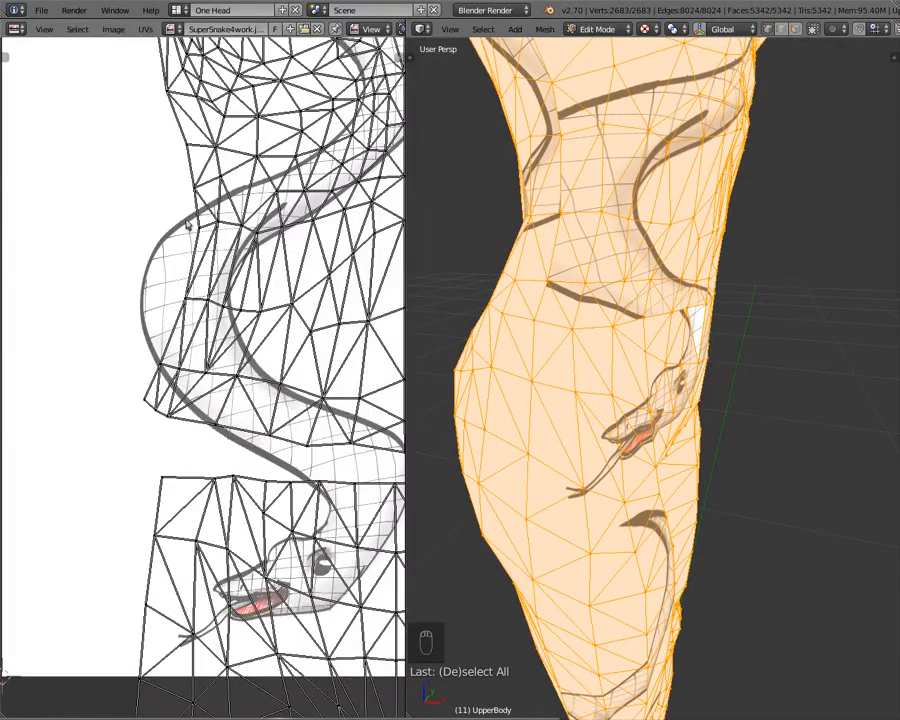
pyautogui.scroll(-7, 138, 300)
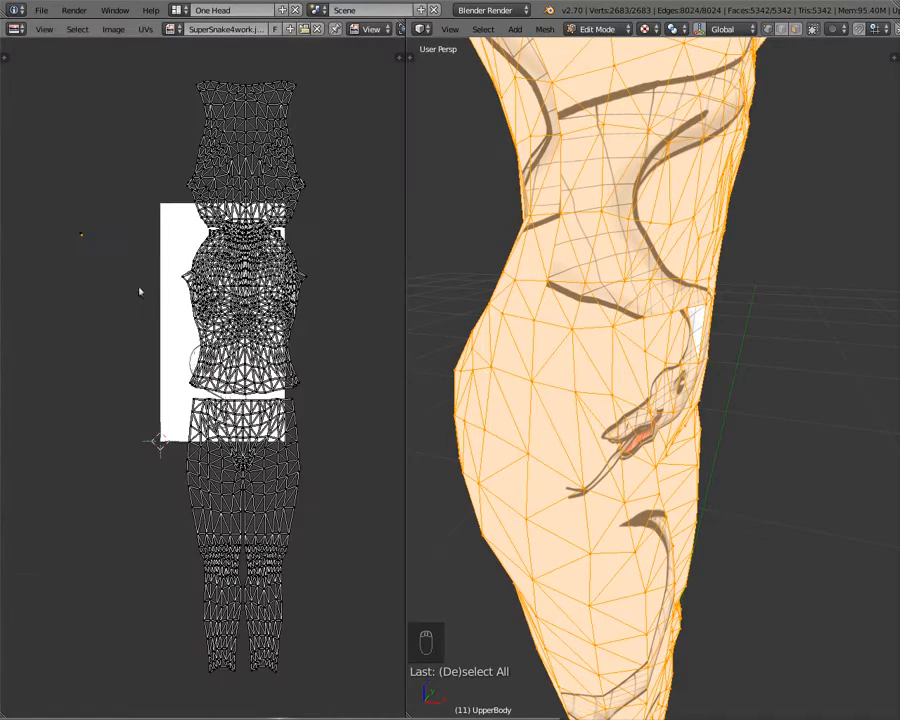
# - Maximize the UV editor and move the back torso island up until its neck edge sits just above the front torso's neck edge
pyautogui.moveTo(170, 235); pyautogui.dragTo(164, 348, button='middle')
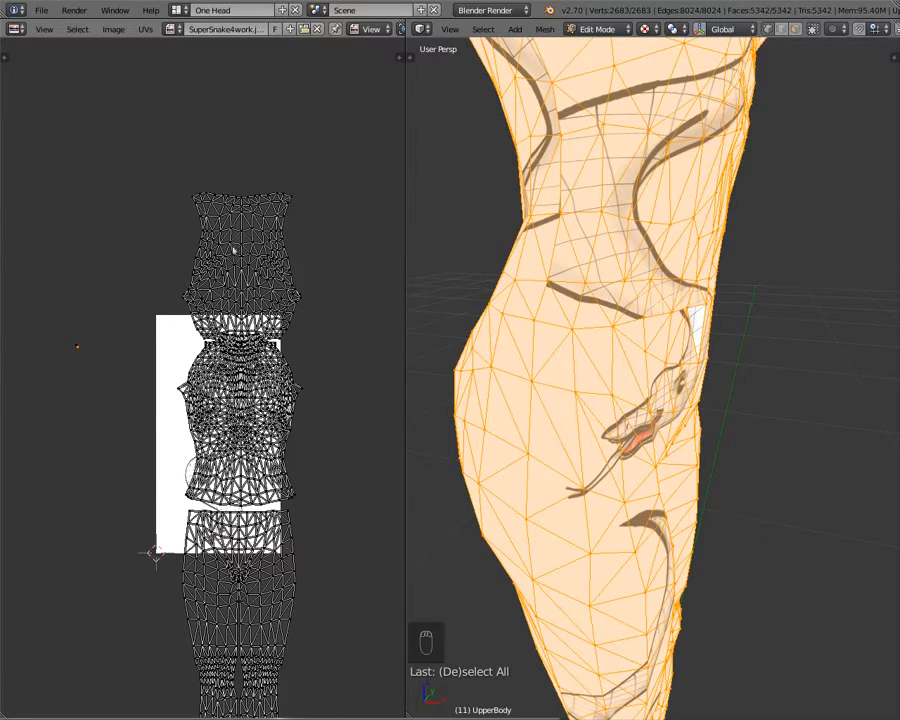
pyautogui.scroll(4, 178, 322)
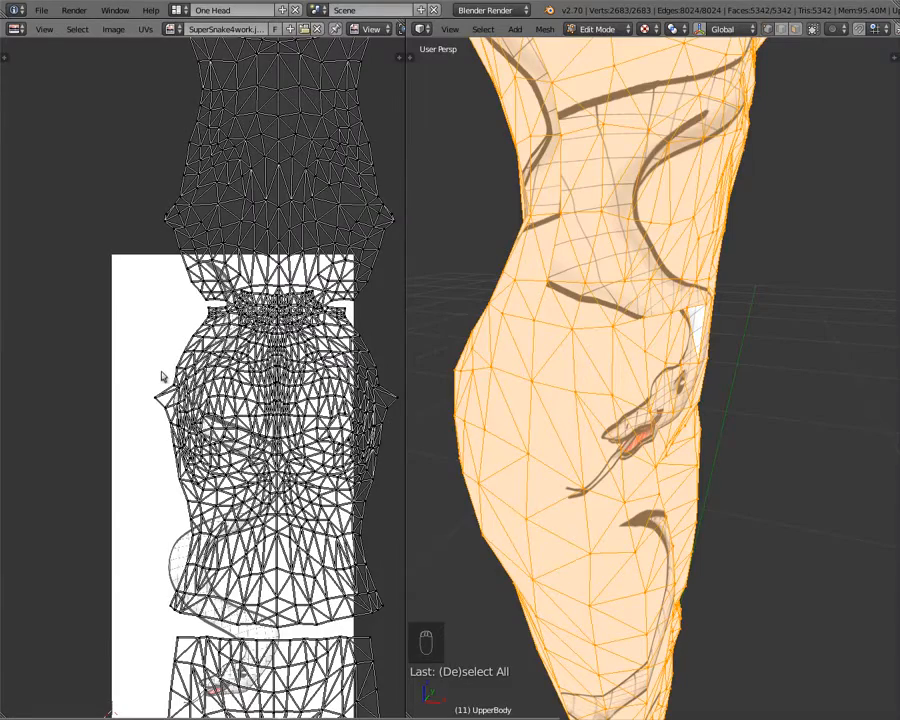
pyautogui.hotkey('ctrl', 'Up')
pyautogui.moveTo(366, 382); pyautogui.dragTo(310, 414, button='middle')
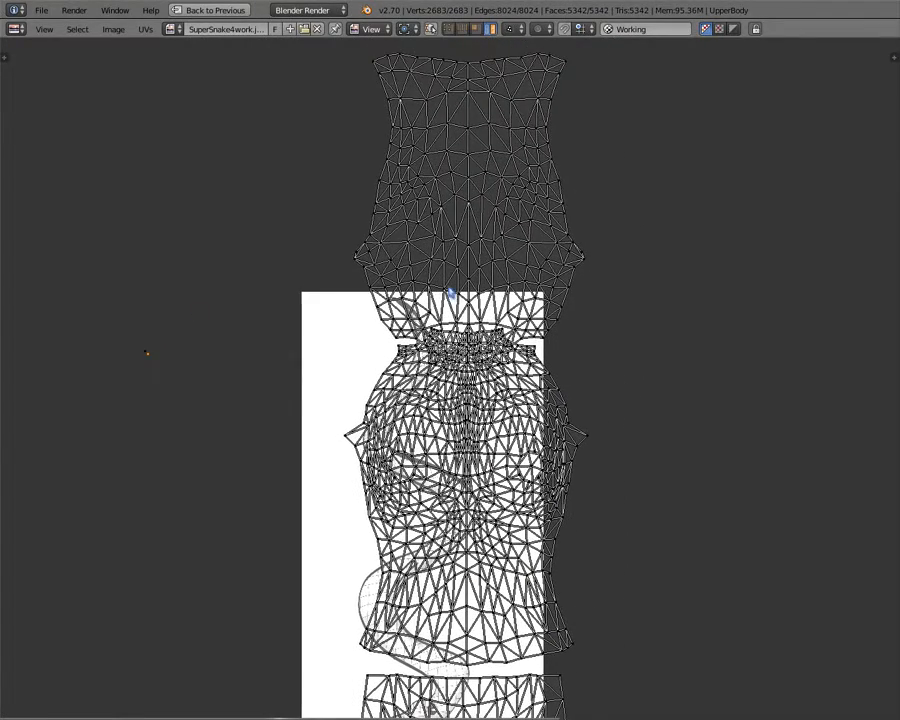
pyautogui.press('l')
pyautogui.press('g')
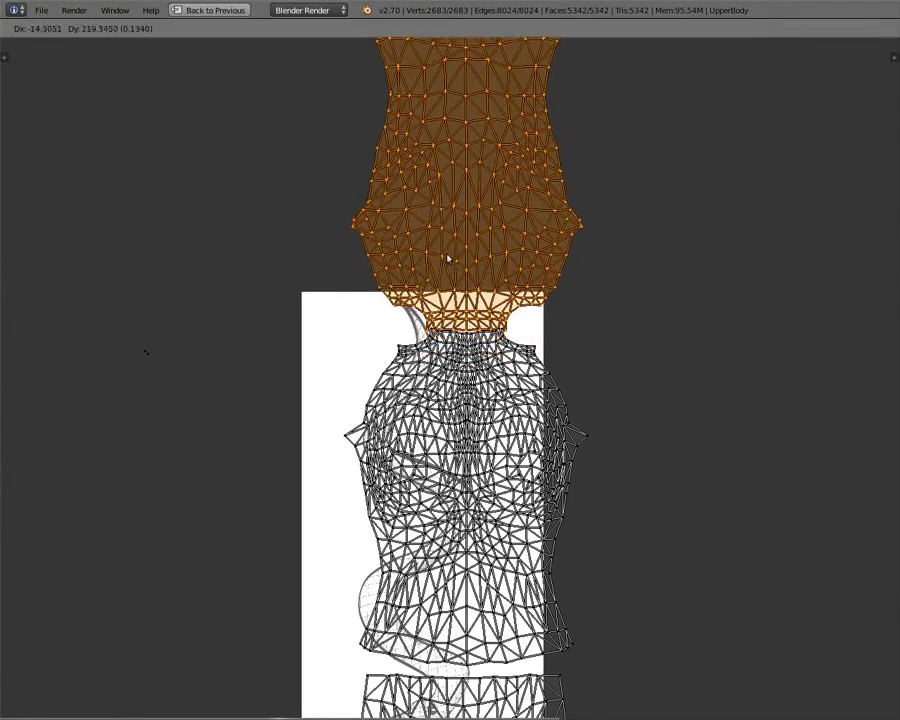
pyautogui.click(450, 253)
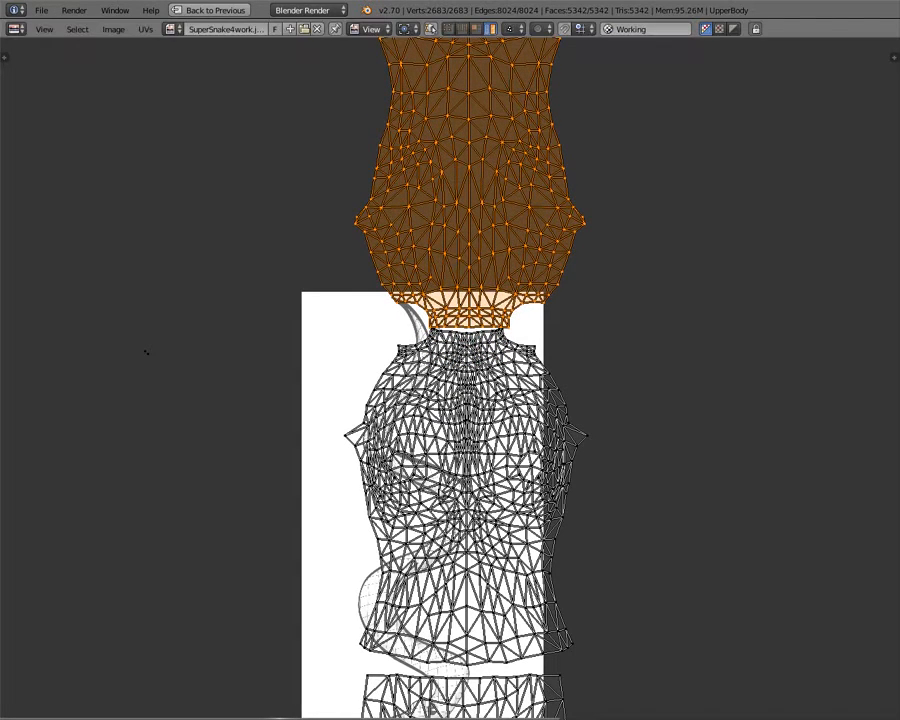
# - Rotate the back torso island 180 degrees so its neck points up and place it side by side with the front torso island
pyautogui.scroll(-2, 234, 319)
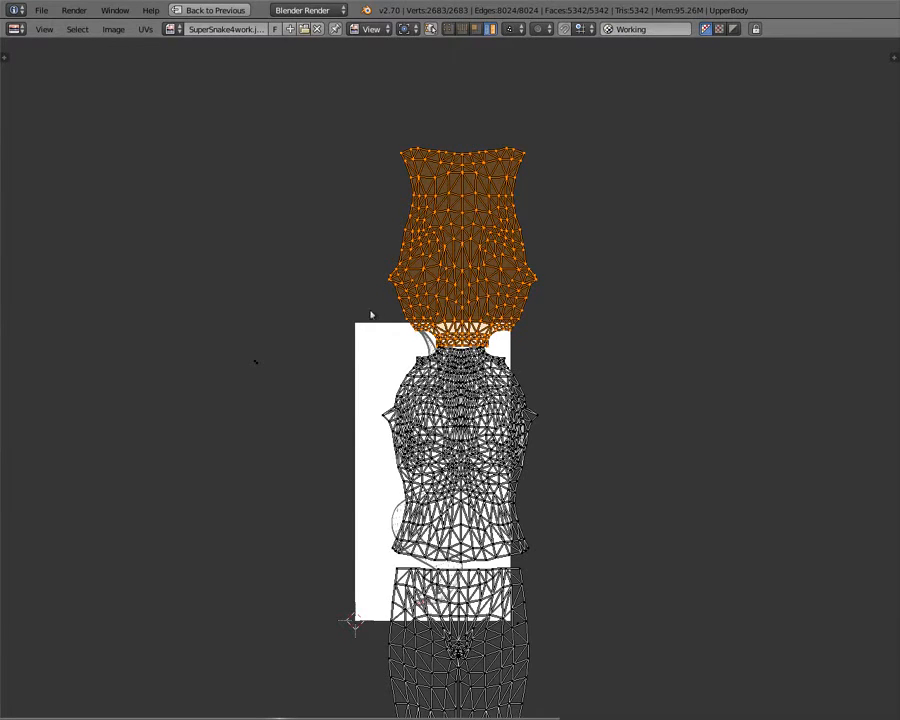
pyautogui.press('r')
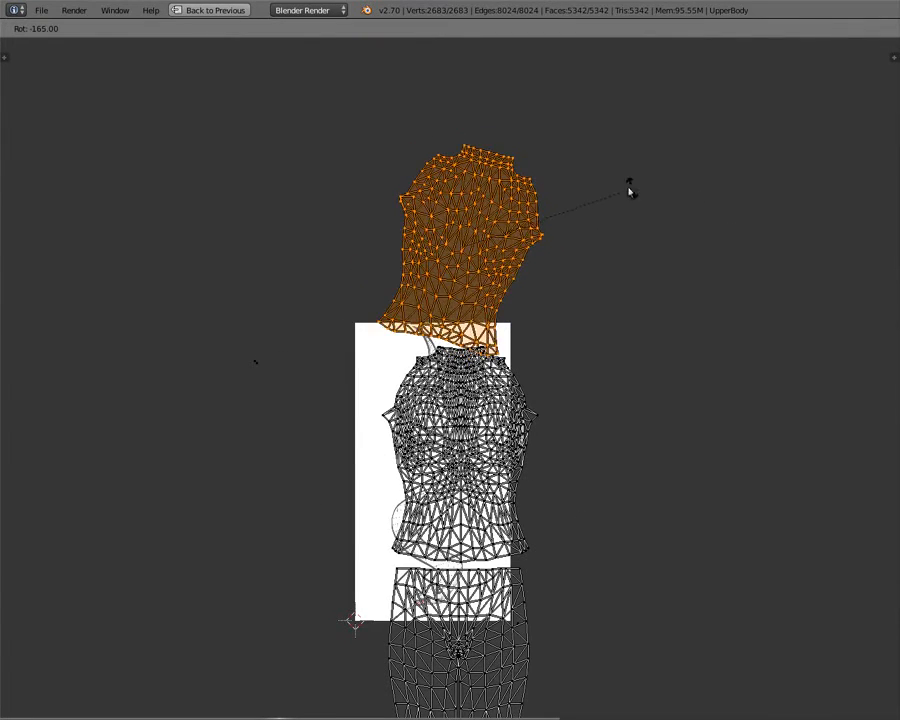
pyautogui.click(594, 178)
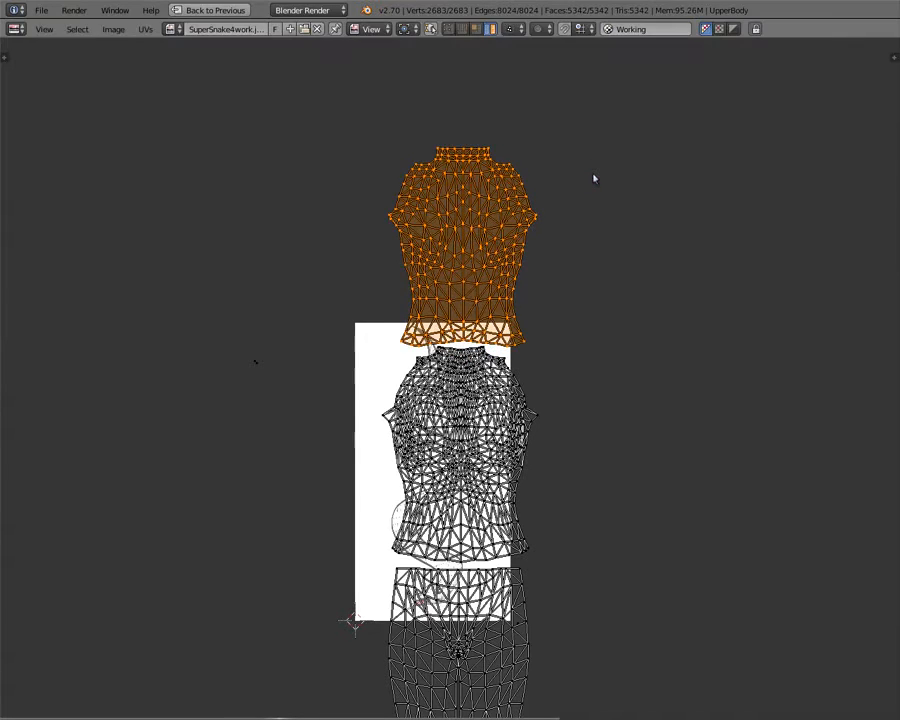
pyautogui.press('g')
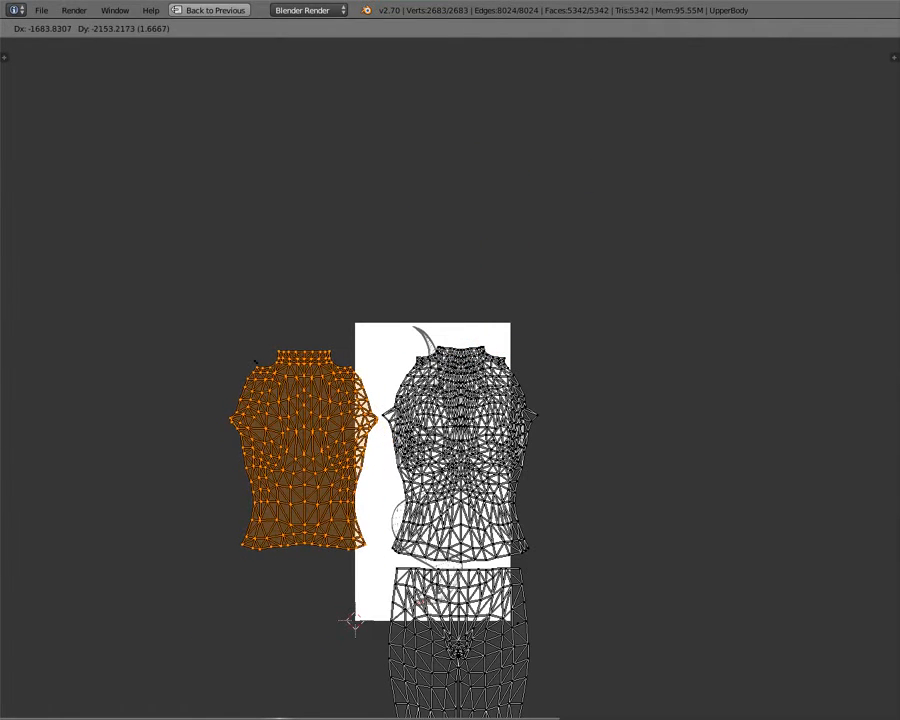
pyautogui.click(439, 380)
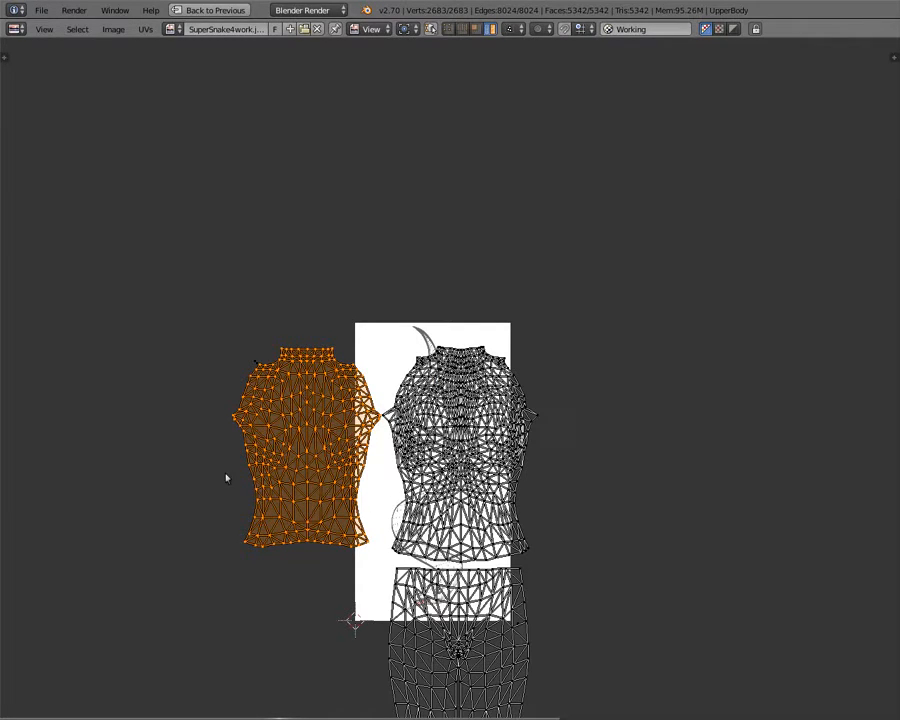
# - Turn the back torso island upside down and return it to just above the front torso island, neck to neck
pyautogui.press('r')
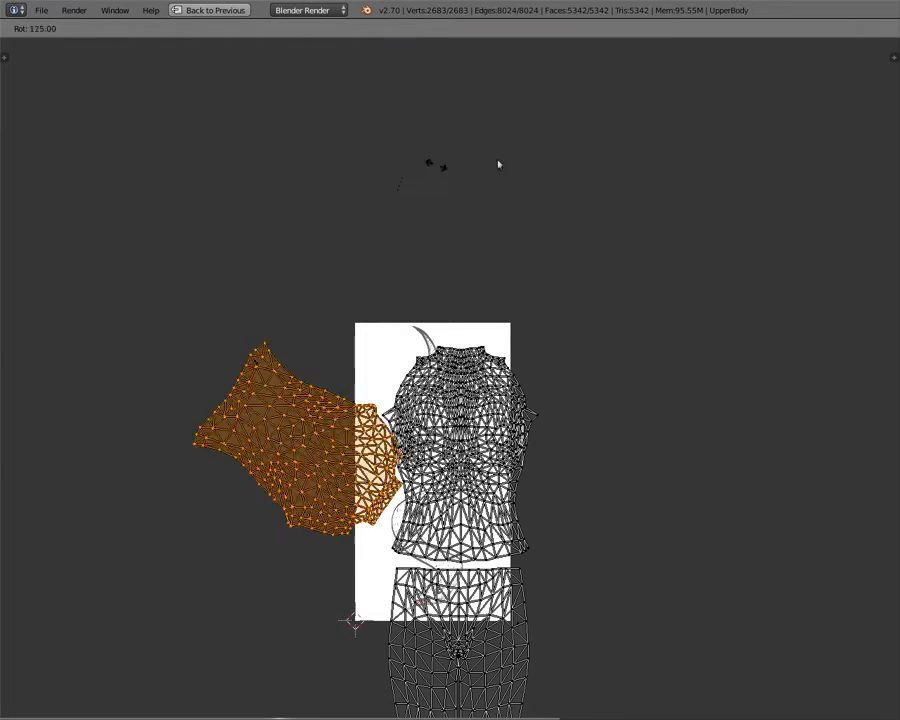
pyautogui.click(673, 337)
pyautogui.press('g')
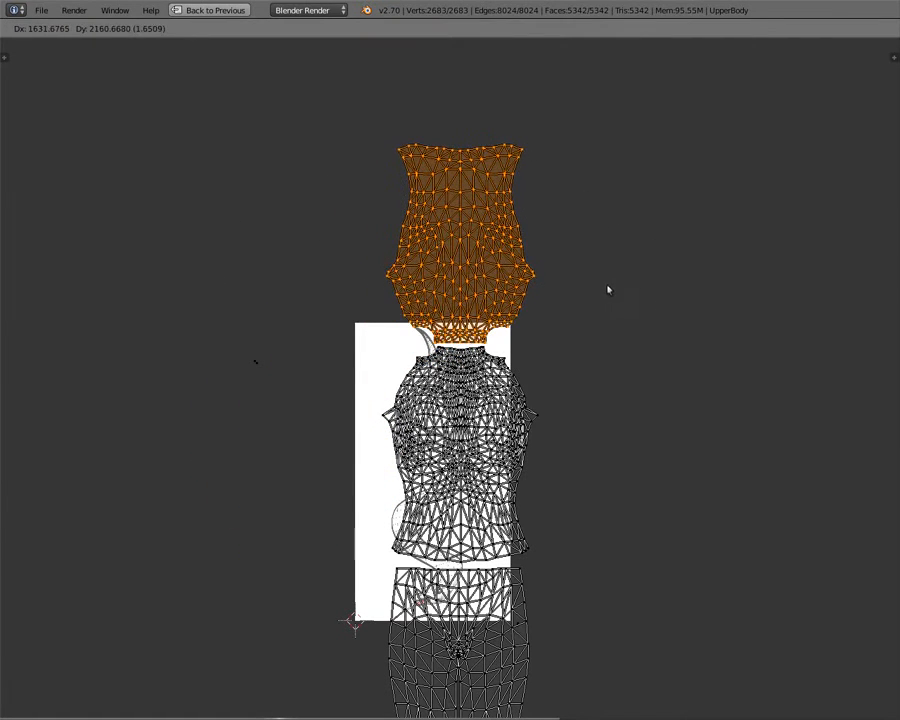
pyautogui.click(607, 292)
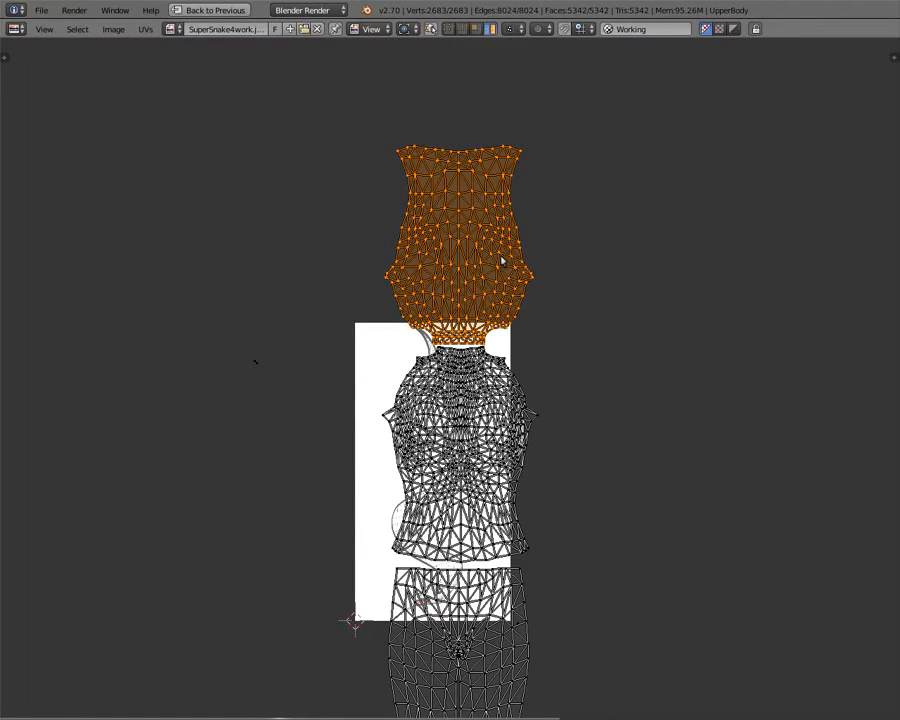
# - Examine the neck junction between the back and front torso islands and where the snake's tail passes beside it
pyautogui.scroll(-1, 294, 362)
pyautogui.scroll(7, 294, 362)
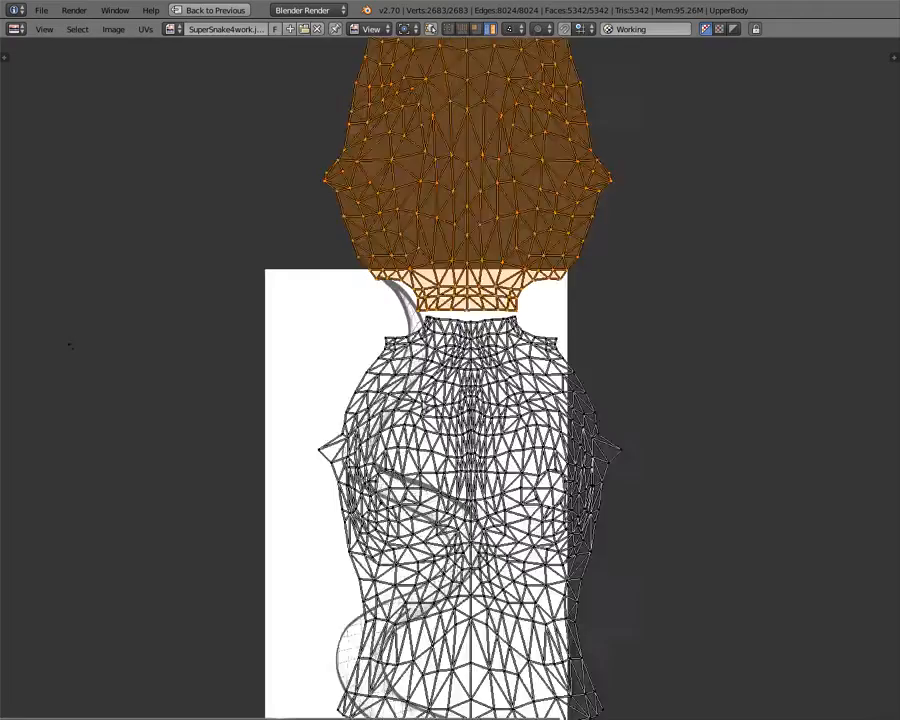
pyautogui.scroll(-4, 328, 254)
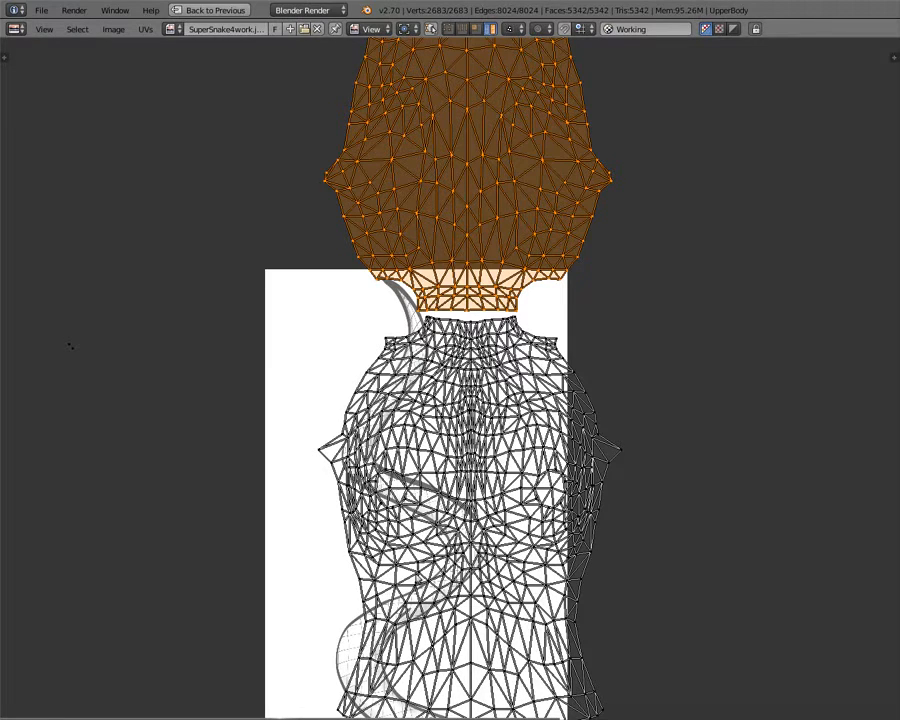
pyautogui.scroll(-2, 434, 213)
pyautogui.scroll(2, 434, 213)
pyautogui.scroll(-1, 420, 182)
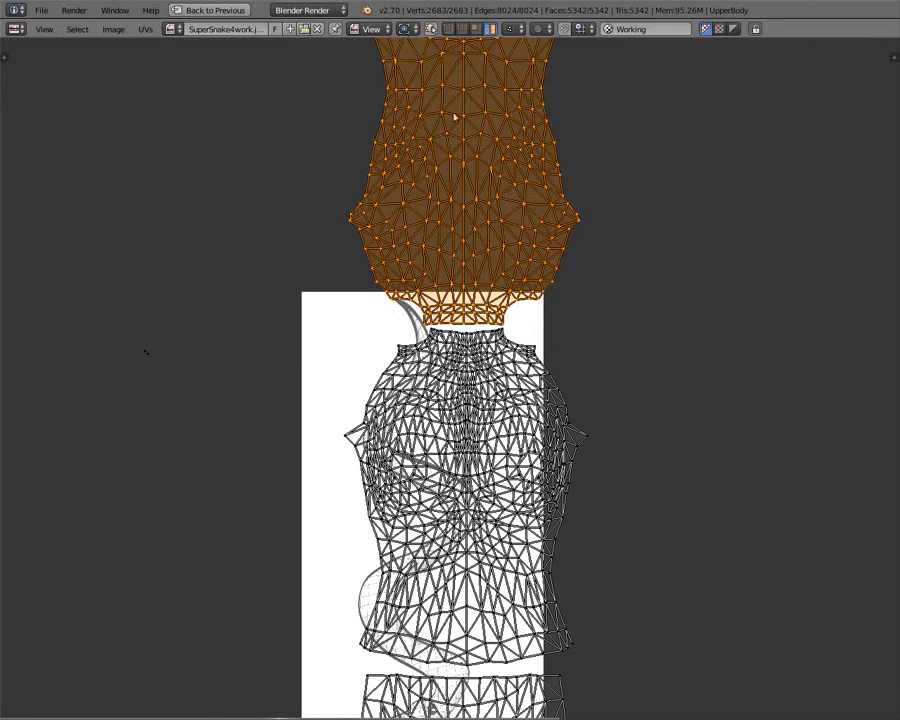
pyautogui.scroll(-1, 253, 446)
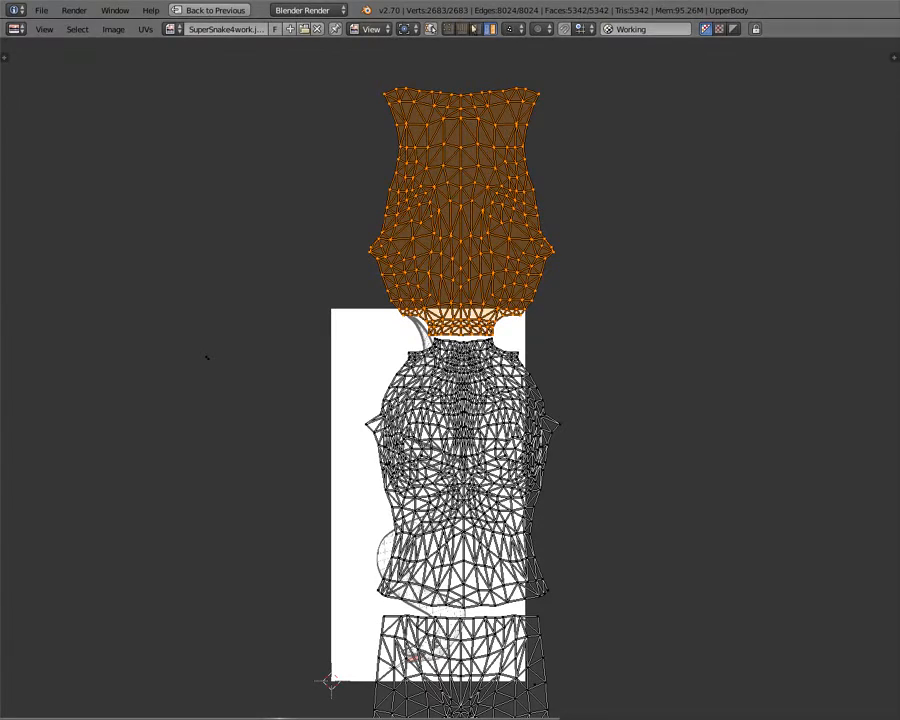
# - Switch UV selection to face mode and set the sticky selection mode to Shared Location
pyautogui.click(476, 30)
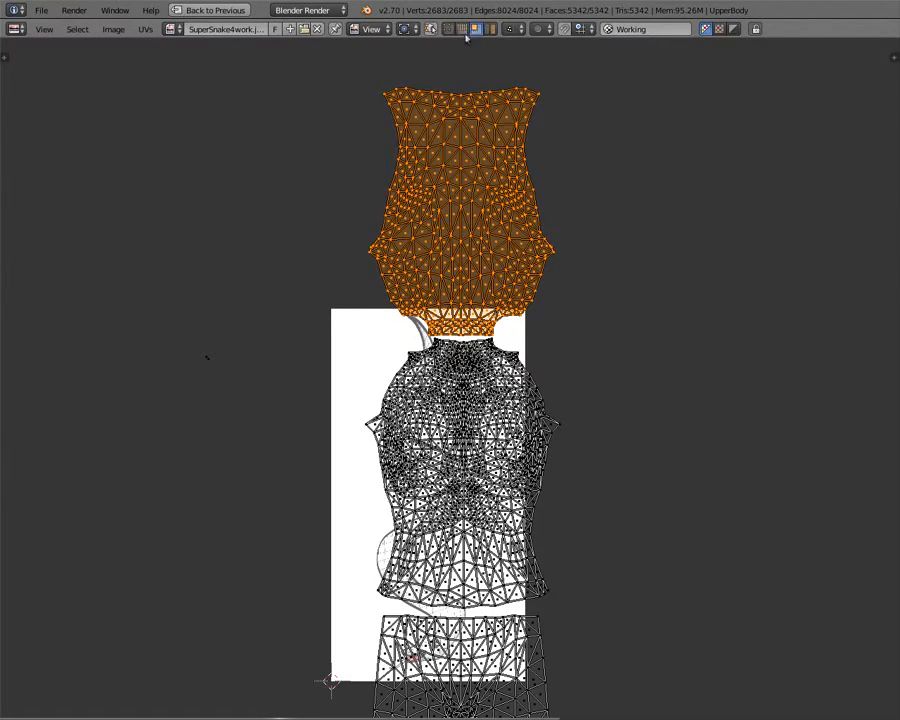
pyautogui.moveTo(363, 203); pyautogui.dragTo(367, 283, button='middle')
pyautogui.scroll(4, 367, 282)
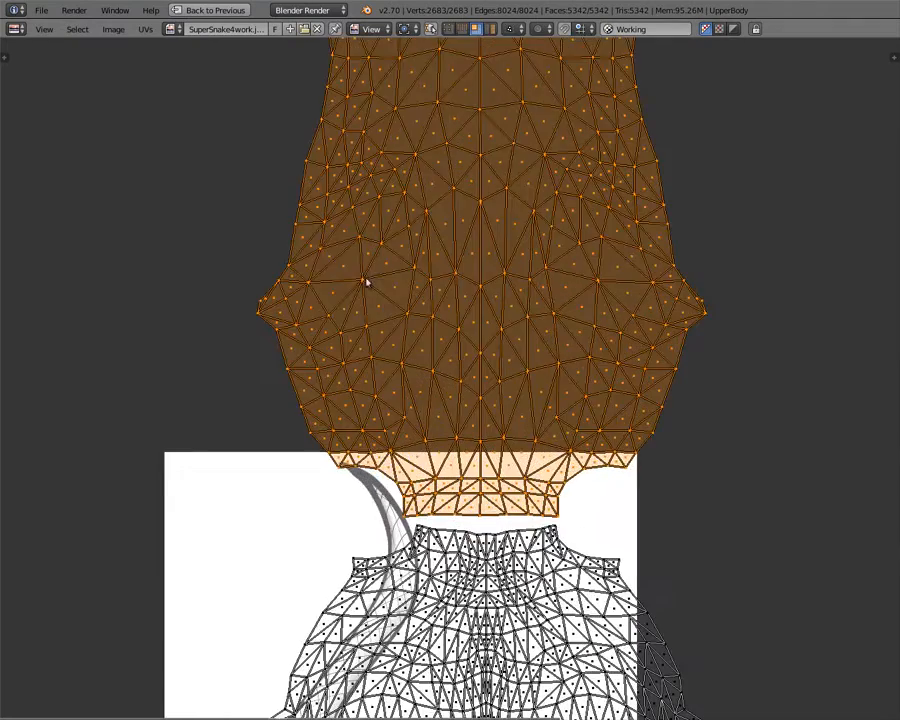
pyautogui.moveTo(359, 190); pyautogui.dragTo(366, 360, button='middle')
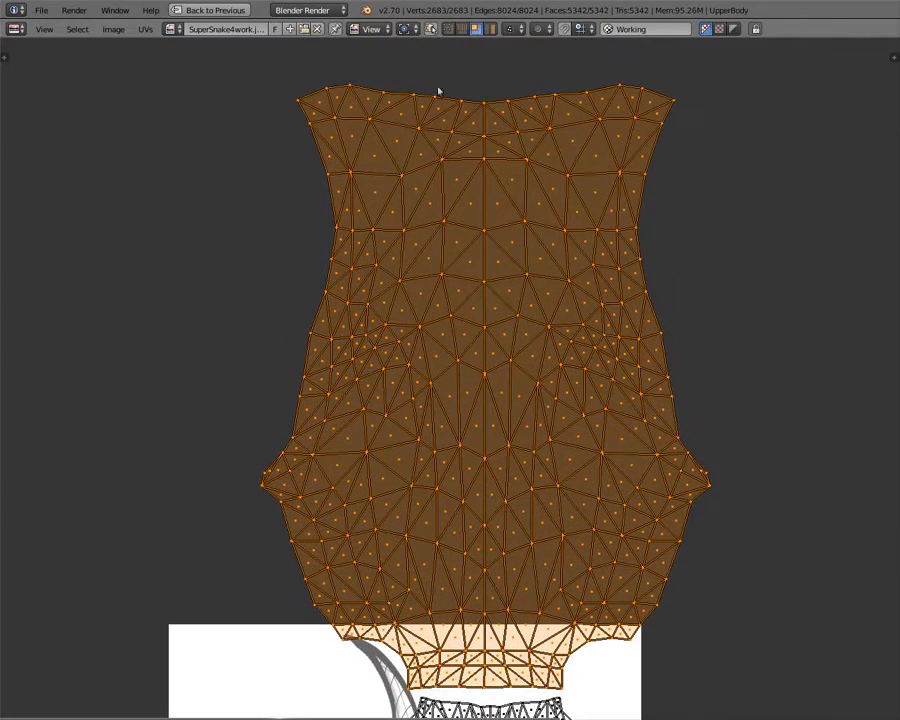
pyautogui.click(511, 29)
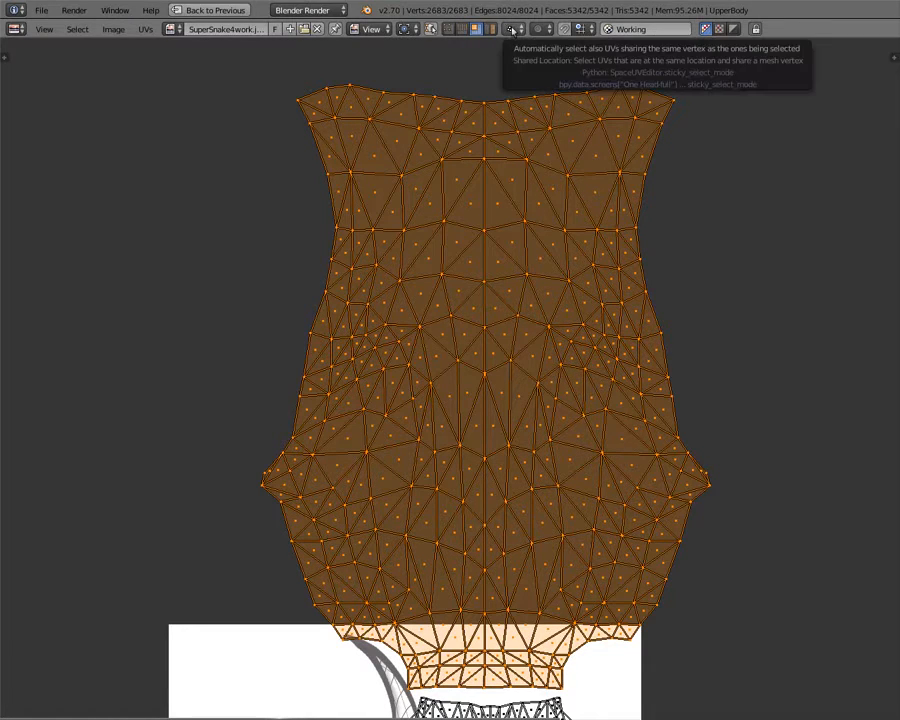
pyautogui.click(511, 30)
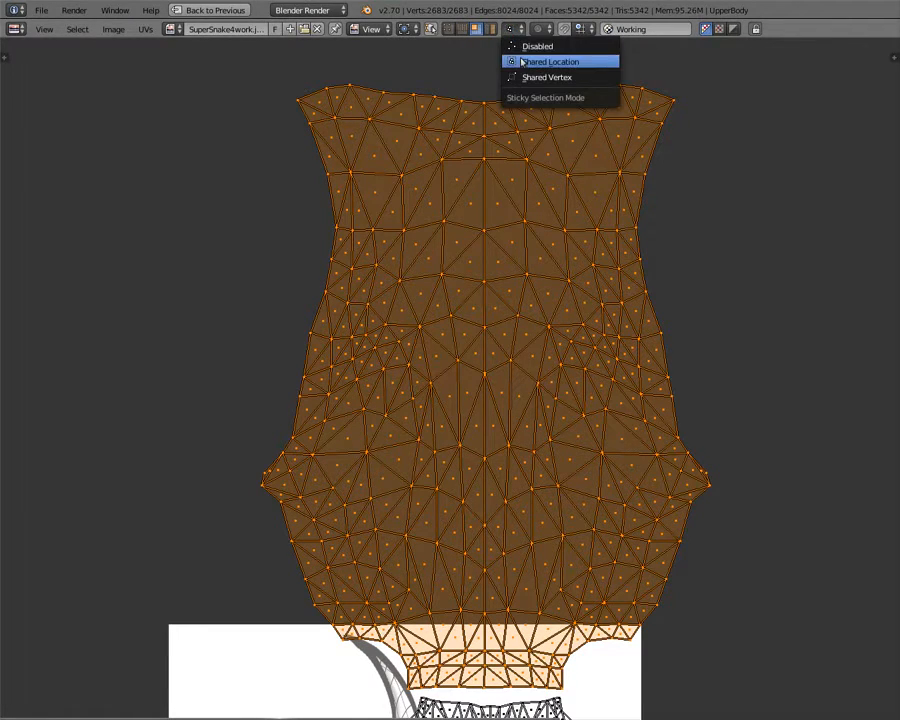
pyautogui.click(508, 62)
# - Try to move a single face on the outer edge of the back torso island with Shared Location selection
pyautogui.rightClick(326, 170)
pyautogui.rightClick(333, 140)
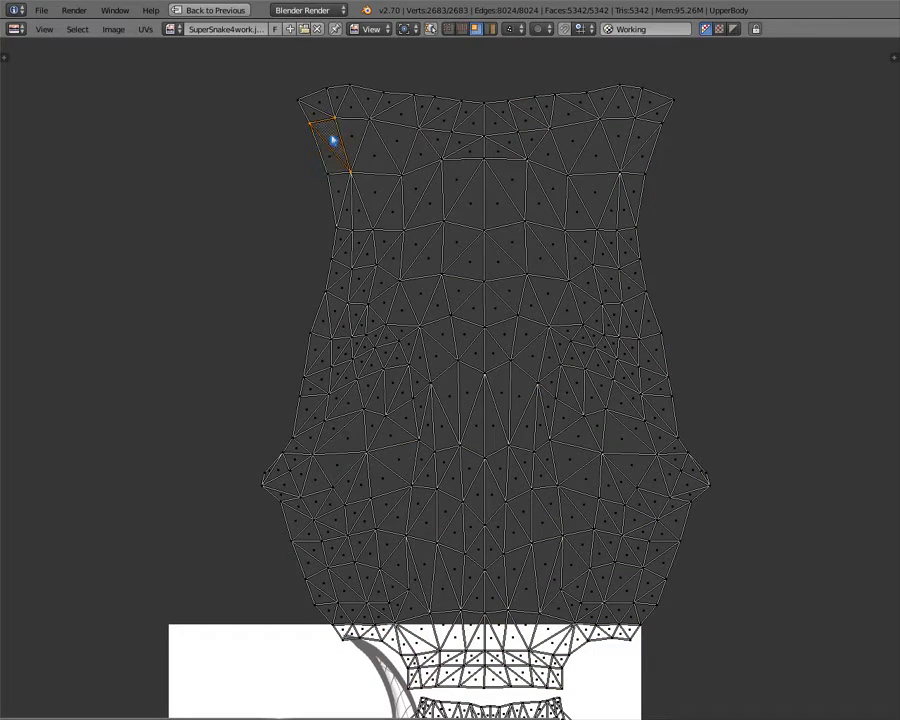
pyautogui.keyDown('shift'); pyautogui.rightClick(326, 158); pyautogui.keyUp('shift')
pyautogui.press('g')
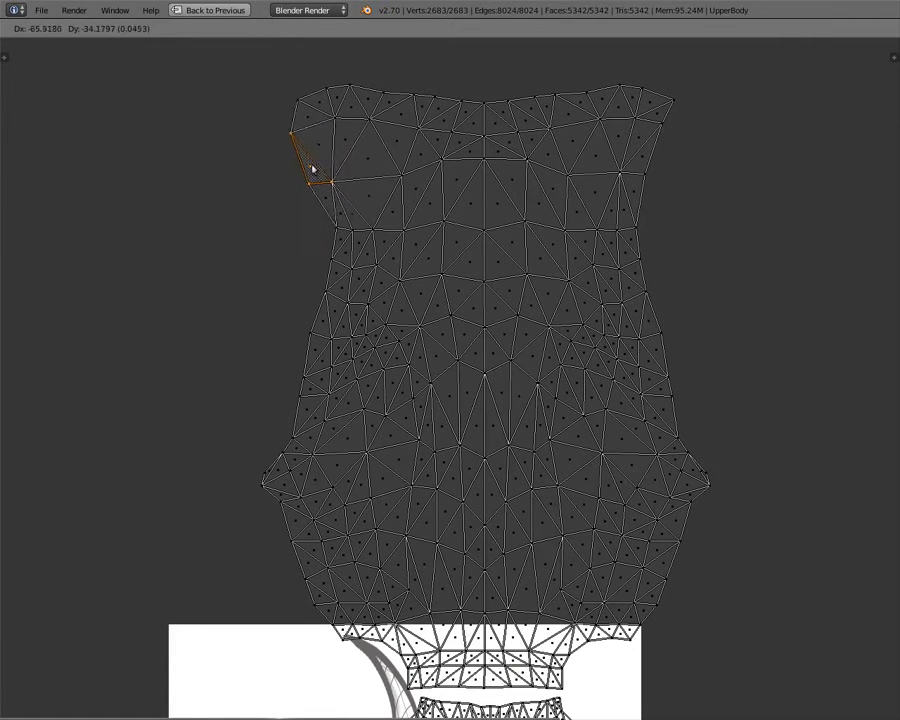
pyautogui.press('Escape')
# - Try the Shared Vertex sticky selection mode by moving one edge face of the back torso island outward, and undo the move
pyautogui.click(515, 29)
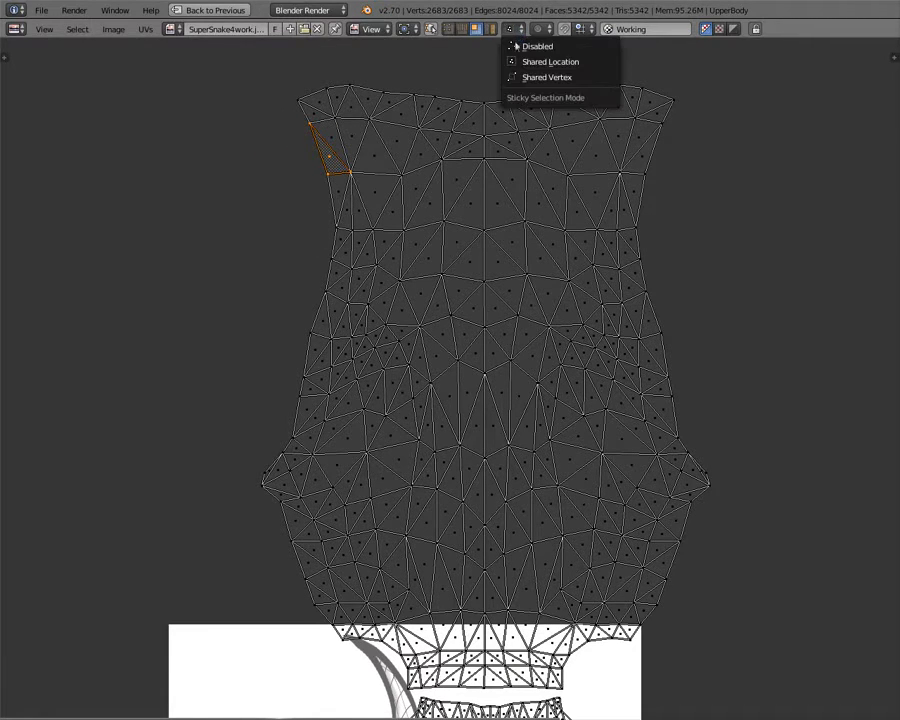
pyautogui.click(522, 76)
pyautogui.scroll(-4, 355, 195)
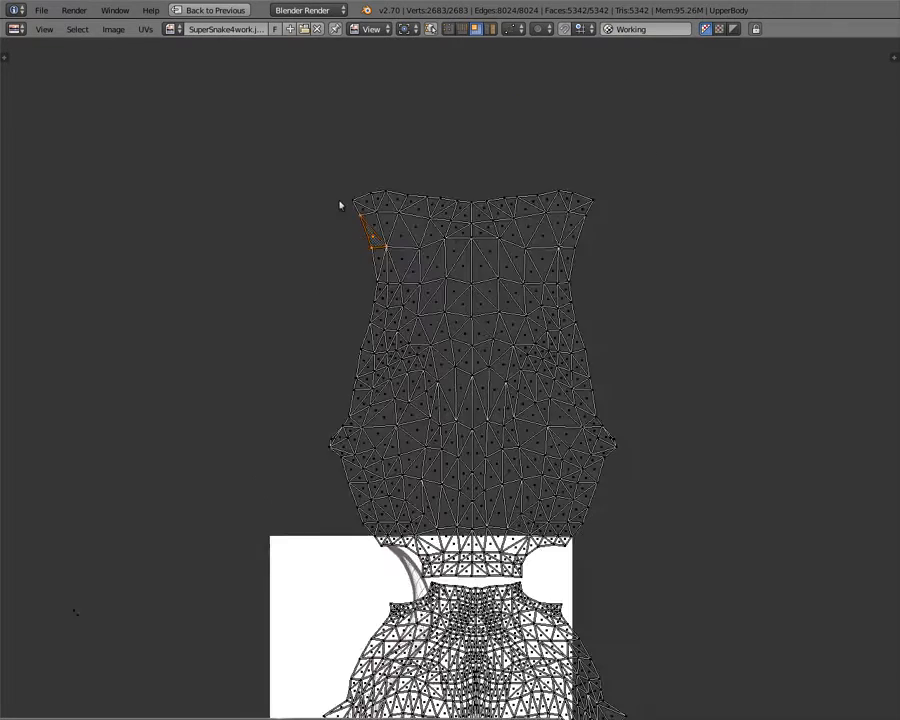
pyautogui.moveTo(304, 286); pyautogui.dragTo(225, 146, button='middle')
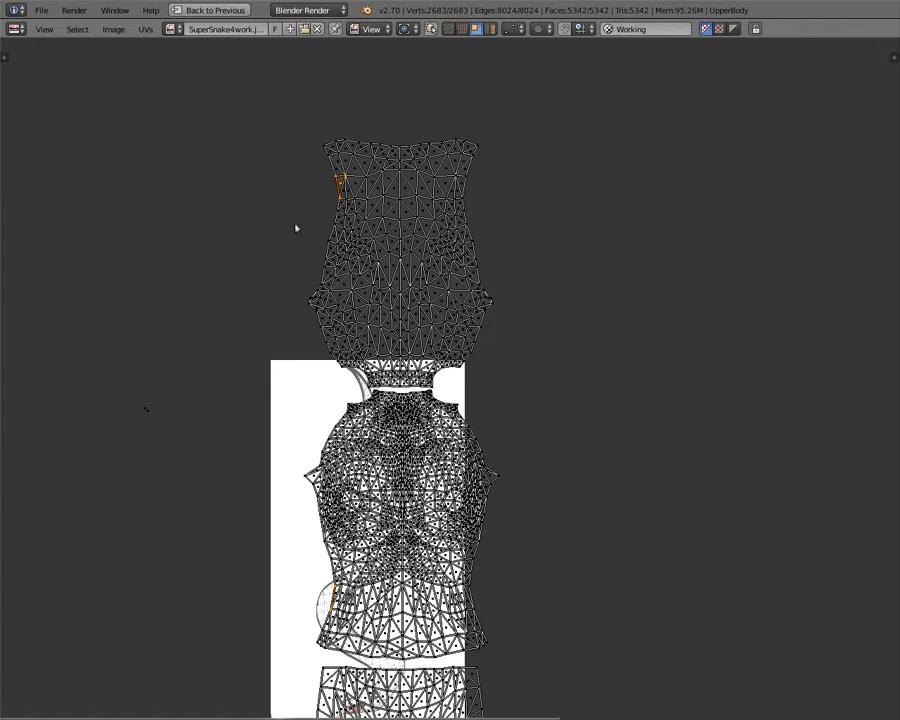
pyautogui.press('g')
pyautogui.click(250, 232)
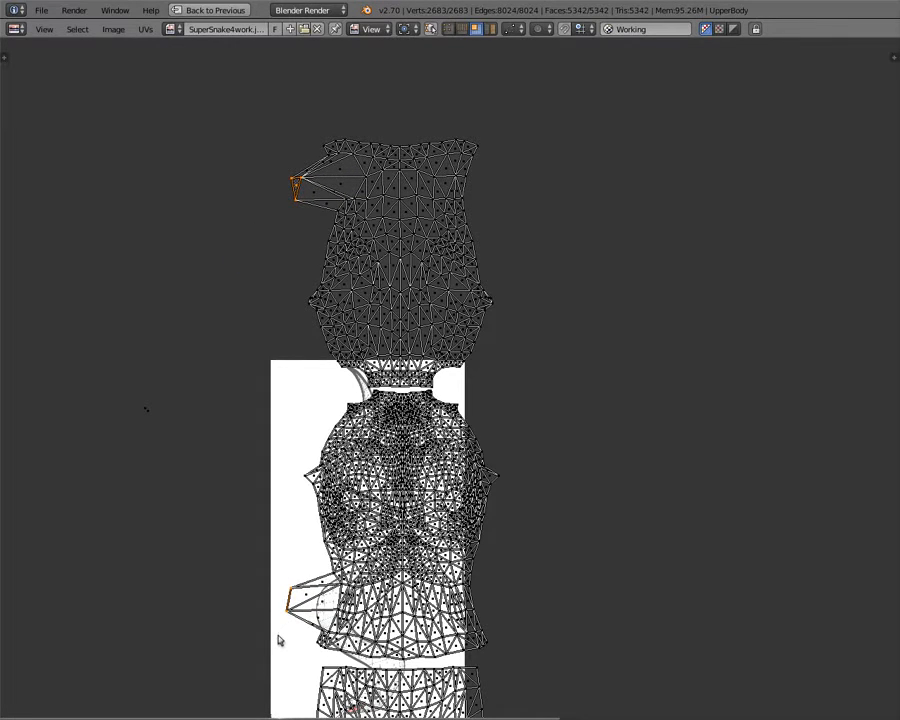
pyautogui.hotkey('ctrl', 'z')
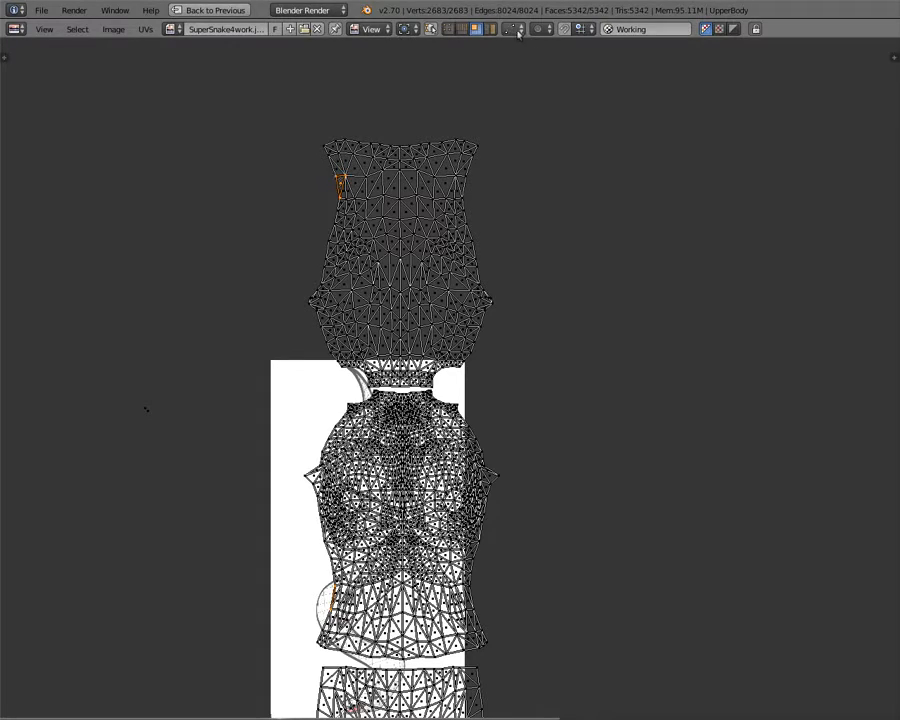
# - Set the sticky selection mode to Disabled and try pulling a single face away from the back torso island
pyautogui.click(514, 28)
pyautogui.click(512, 47)
pyautogui.scroll(5, 193, 250)
pyautogui.scroll(-3, 245, 162)
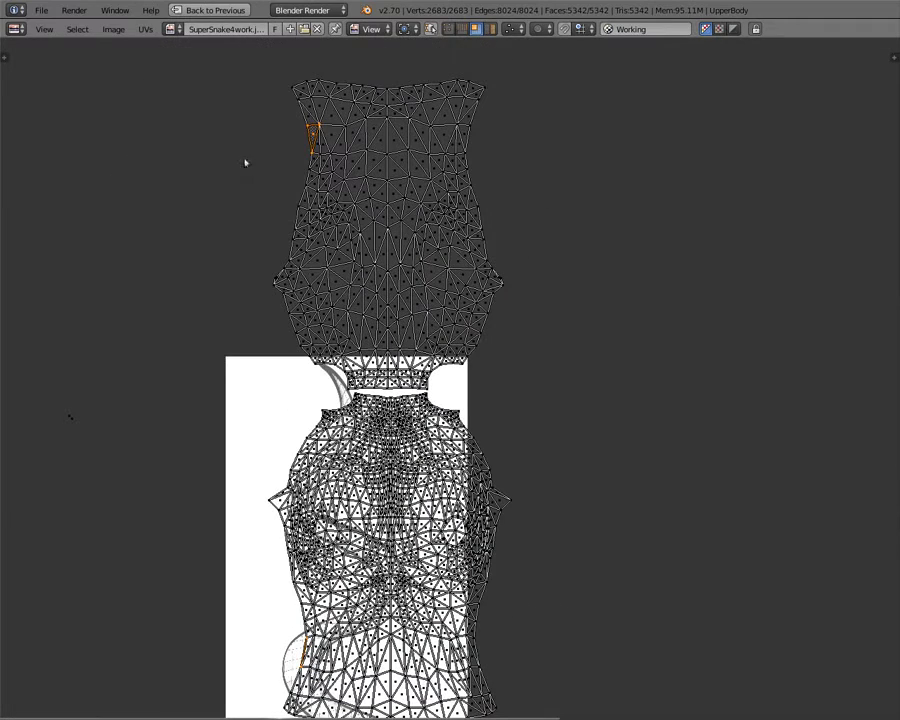
pyautogui.rightClick(307, 119)
pyautogui.press('g')
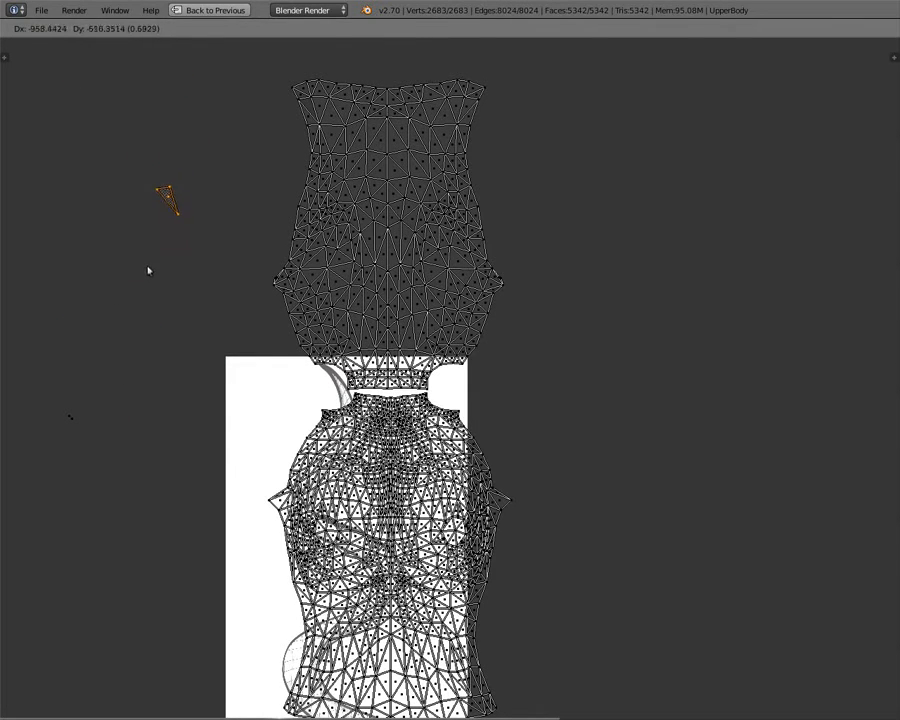
pyautogui.press('Escape')
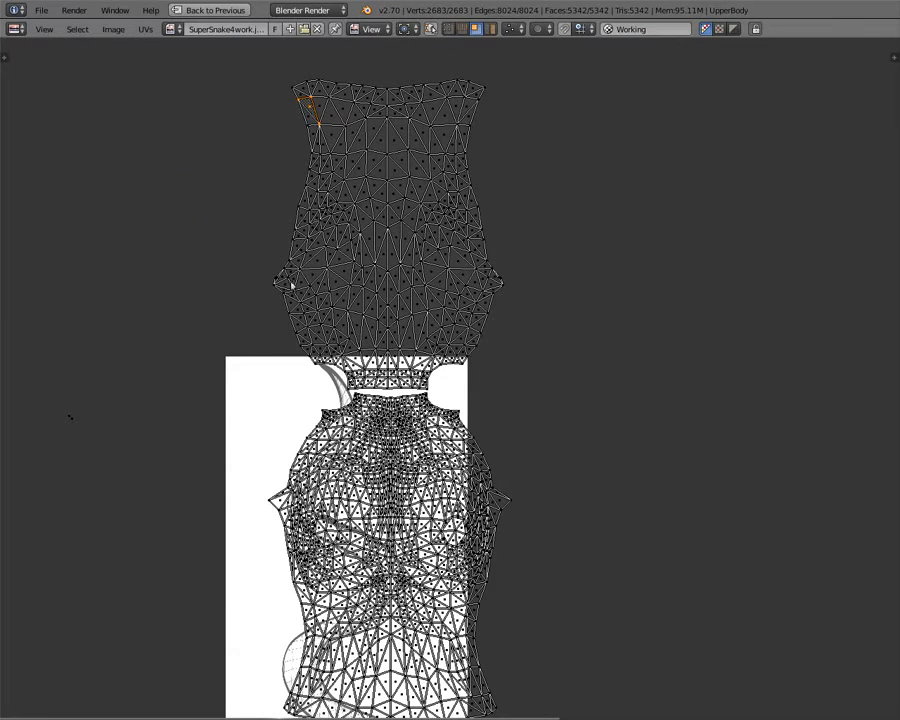
# - Circle-select the faces along the left waist side of the back torso island and move them out beside the snake image
pyautogui.press('c')
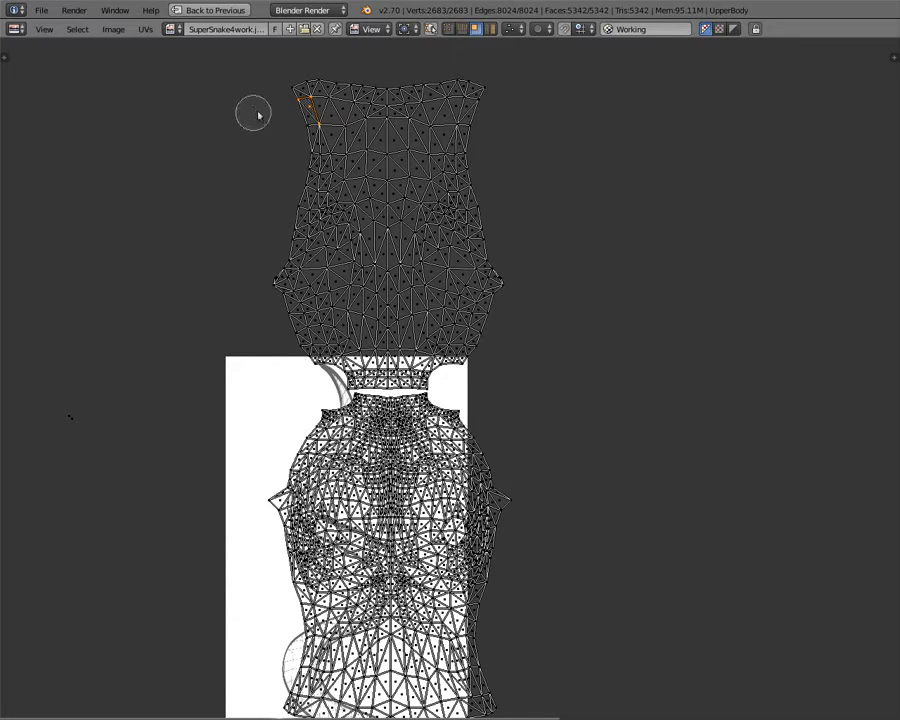
pyautogui.moveTo(295, 112)
pyautogui.mouseDown()
pyautogui.moveTo(340, 157)
pyautogui.moveTo(312, 100)
pyautogui.moveTo(340, 122)
pyautogui.moveTo(346, 182)
pyautogui.moveTo(327, 233)
pyautogui.moveTo(301, 233)
pyautogui.moveTo(319, 155)
pyautogui.moveTo(314, 201)
pyautogui.mouseUp()
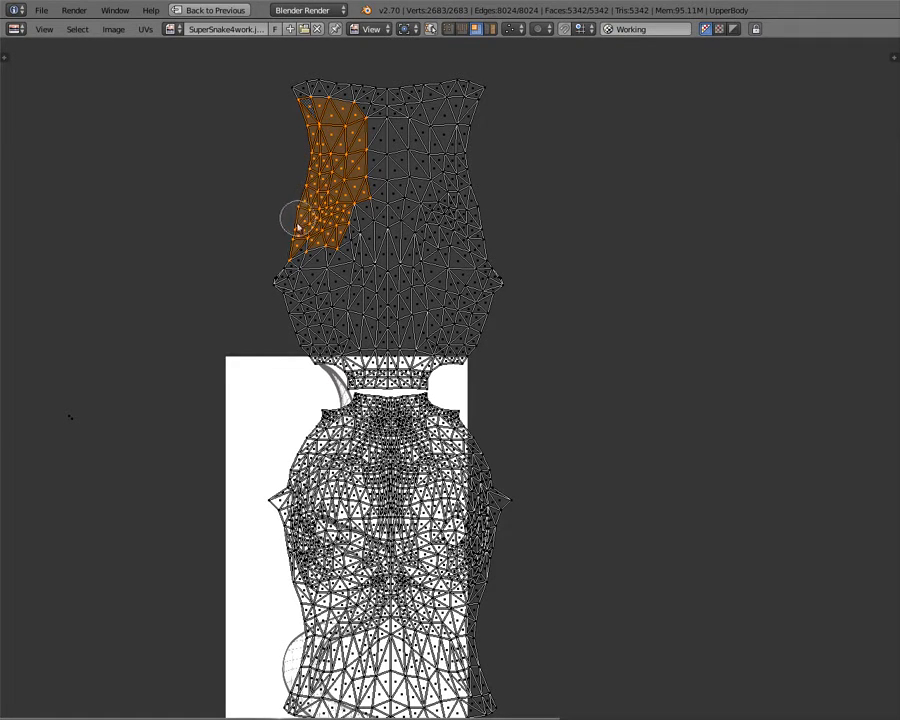
pyautogui.rightClick(251, 211)
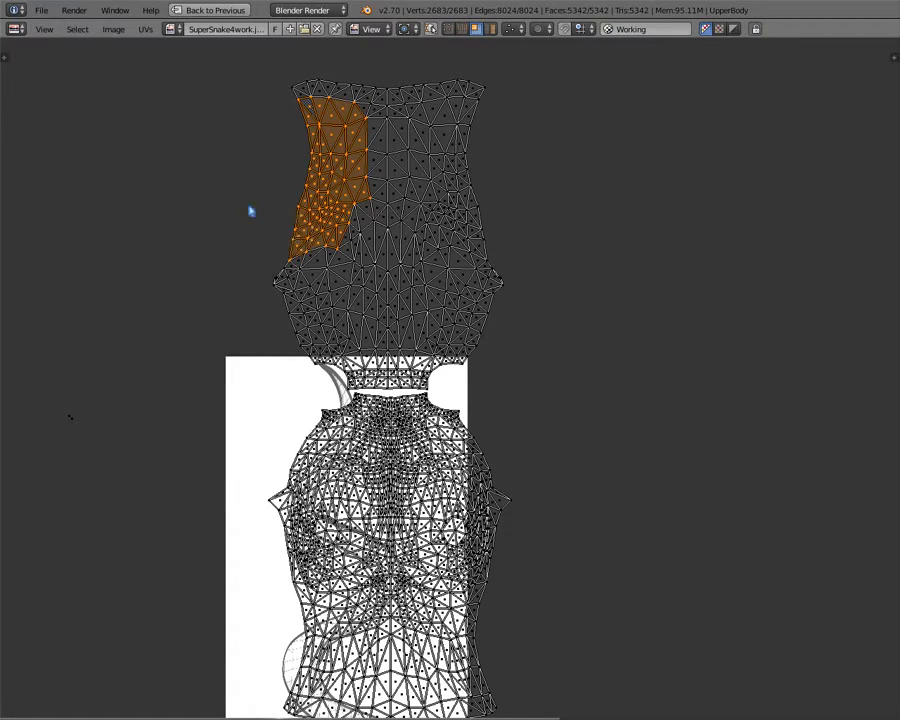
pyautogui.press('c')
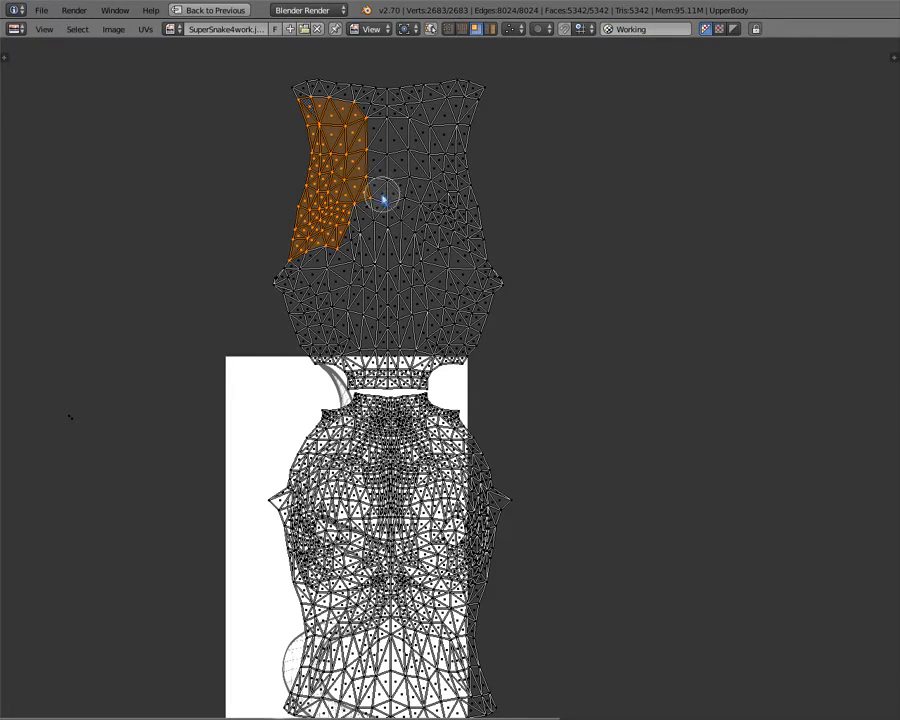
pyautogui.rightClick(392, 211)
pyautogui.press('g')
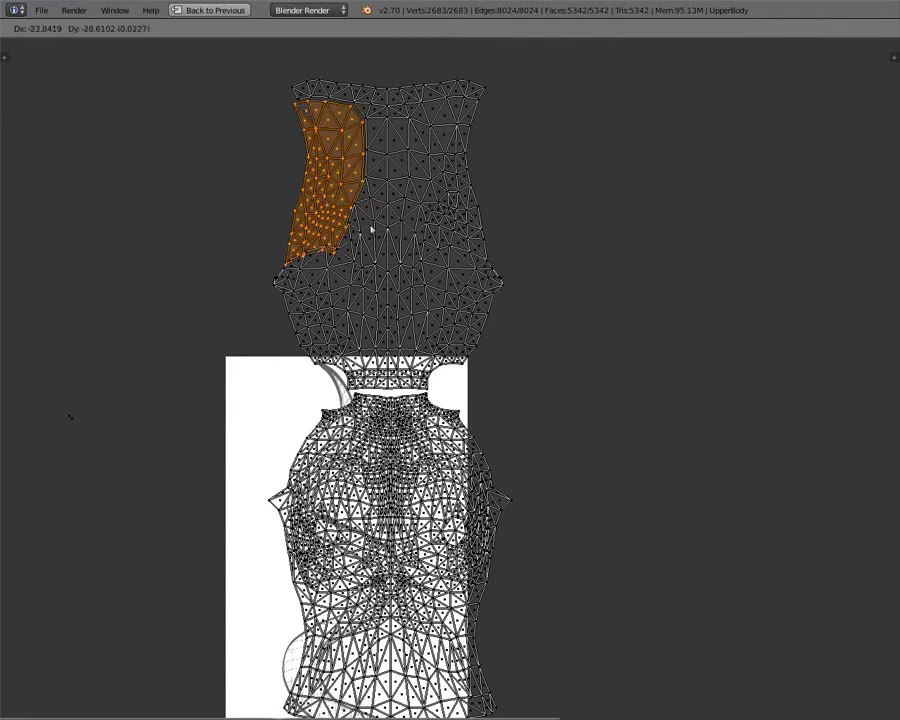
pyautogui.click(251, 551)
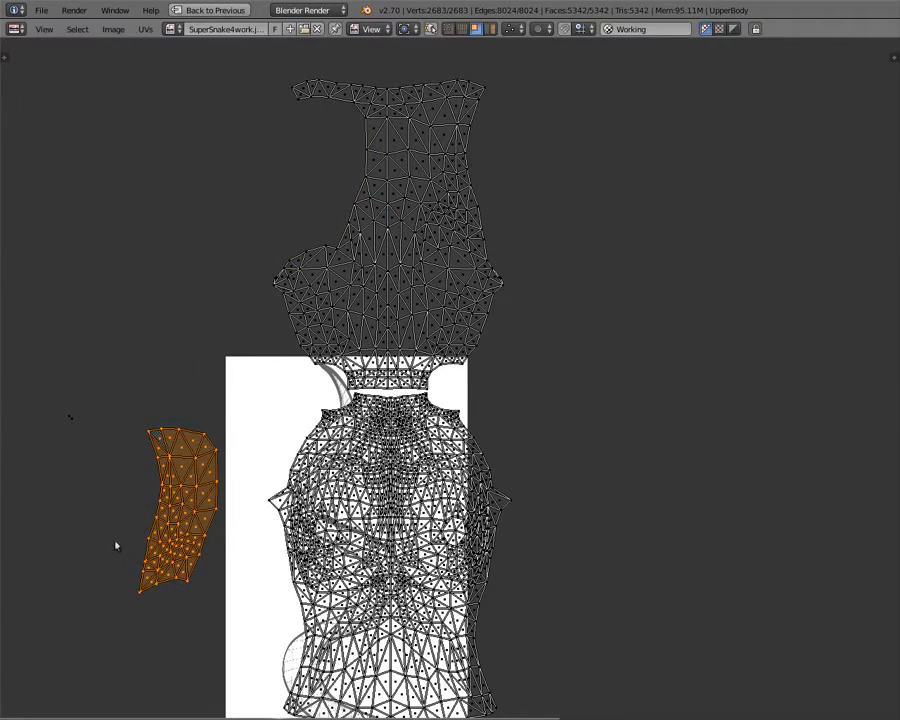
# - Rotate the detached waist patch about 180 degrees and place it next to the left waist of the front torso island
pyautogui.press('r')
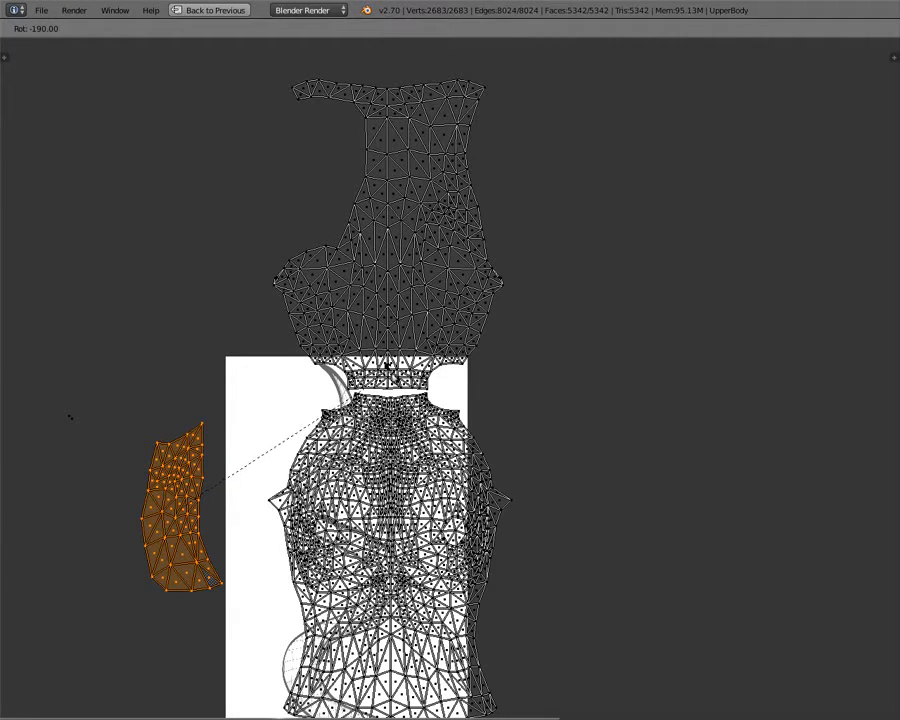
pyautogui.click(398, 402)
pyautogui.scroll(-2, 177, 451)
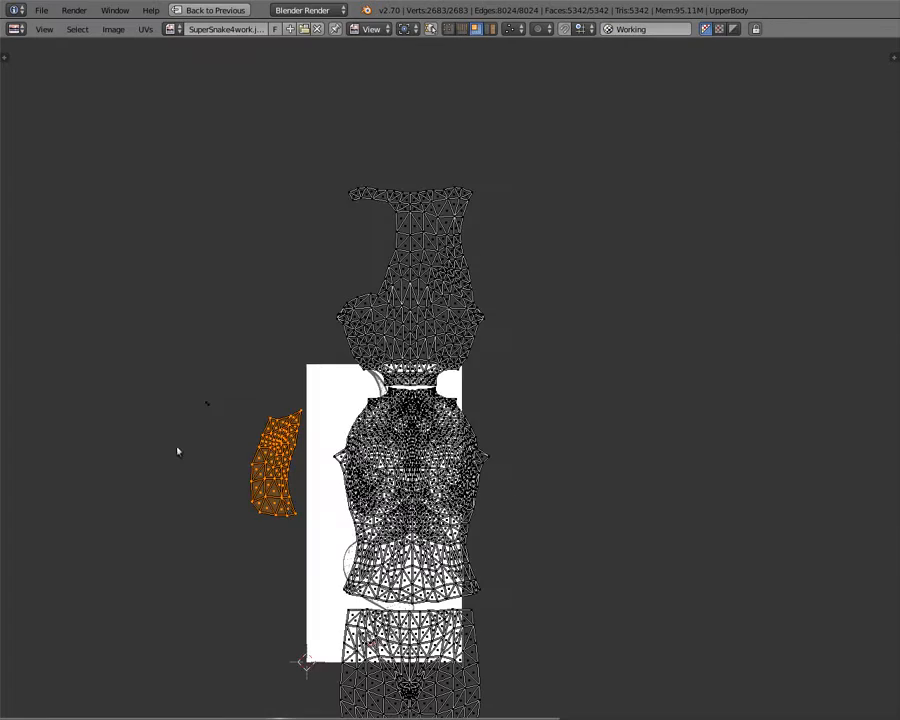
pyautogui.press('g')
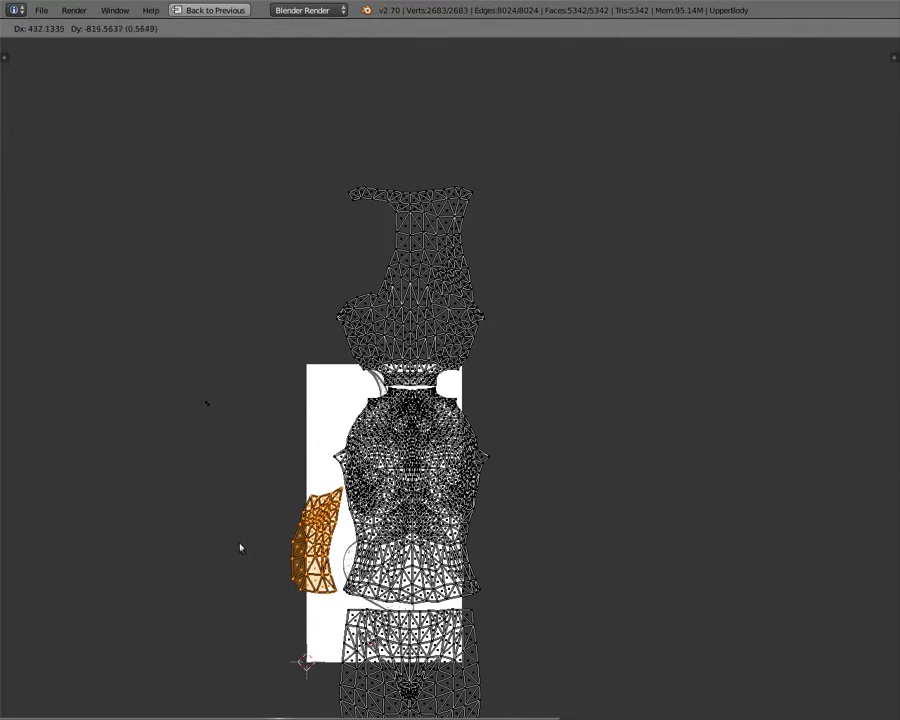
pyautogui.click(240, 544)
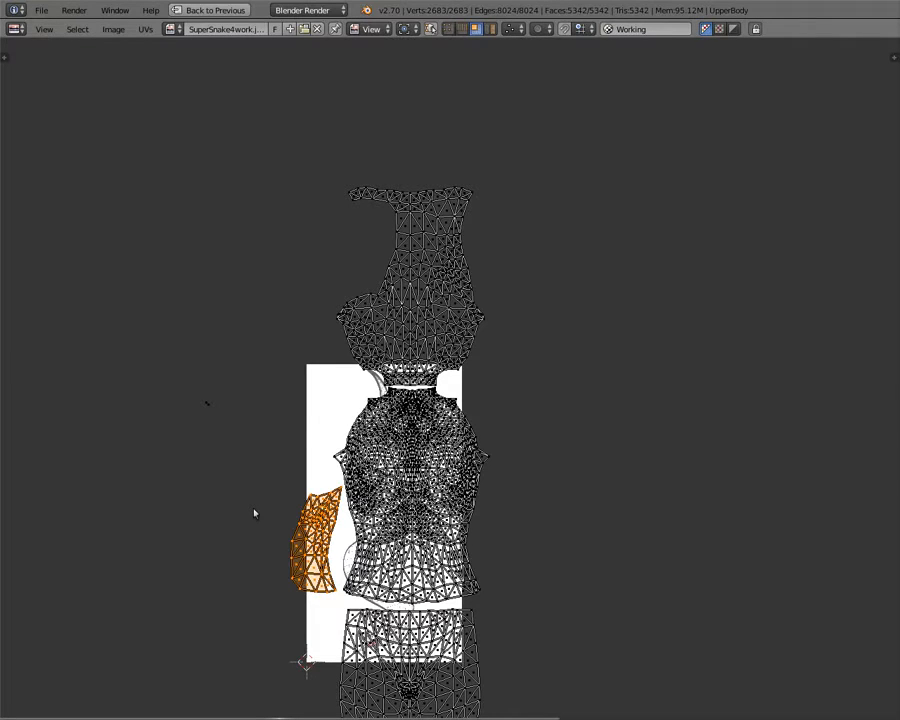
# - Switch UV selection to vertex mode and set the sticky selection mode back to Shared Location
pyautogui.scroll(4, 426, 363)
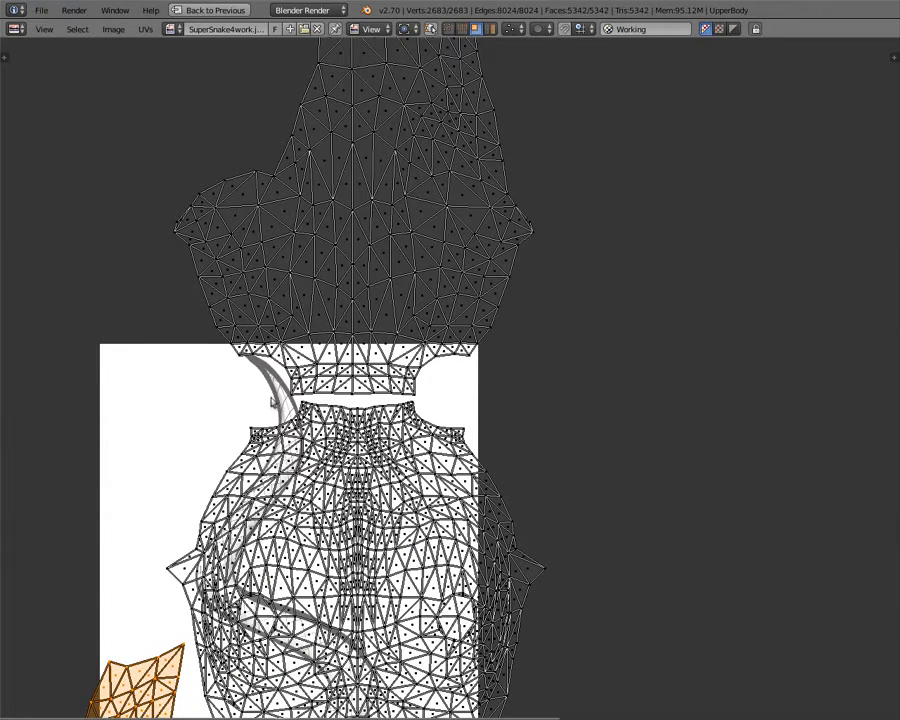
pyautogui.moveTo(232, 711); pyautogui.dragTo(268, 434, button='middle')
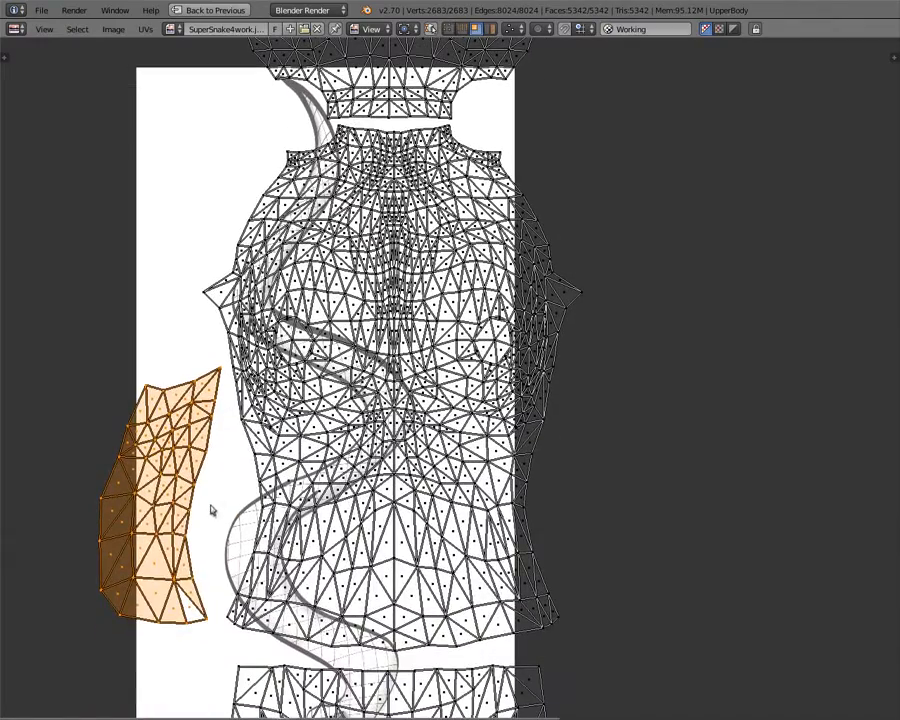
pyautogui.moveTo(392, 571); pyautogui.dragTo(278, 260, button='middle')
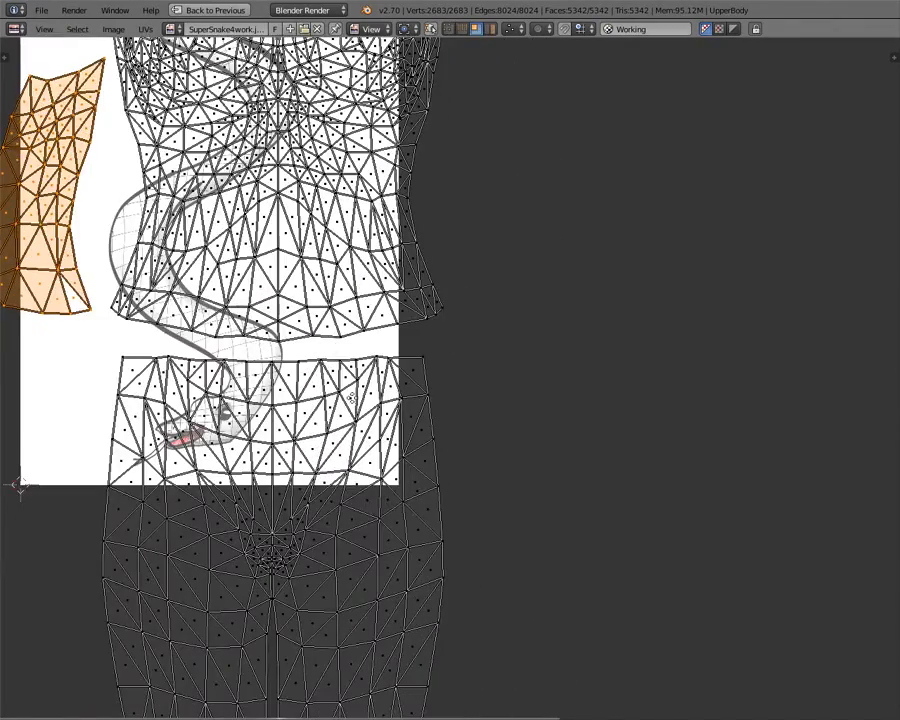
pyautogui.moveTo(342, 387); pyautogui.dragTo(555, 716, button='middle')
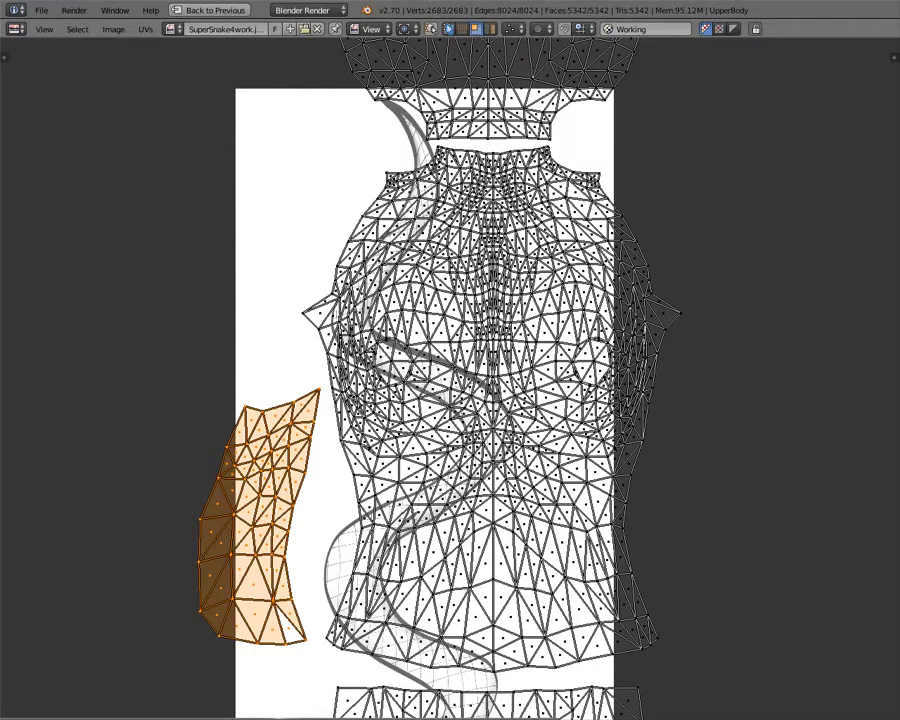
pyautogui.click(449, 28)
pyautogui.click(513, 29)
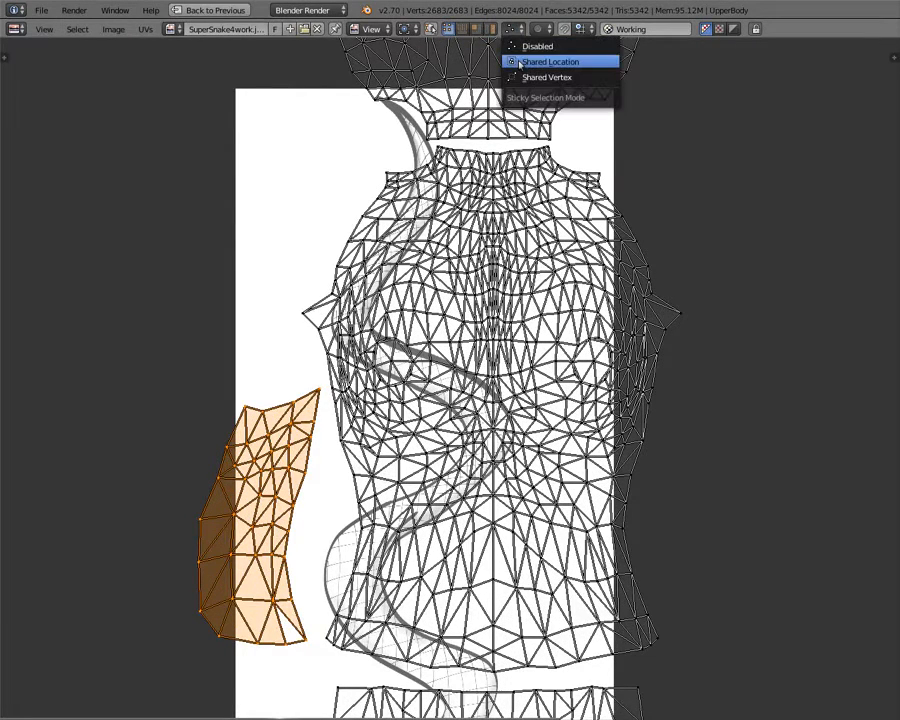
pyautogui.click(531, 66)
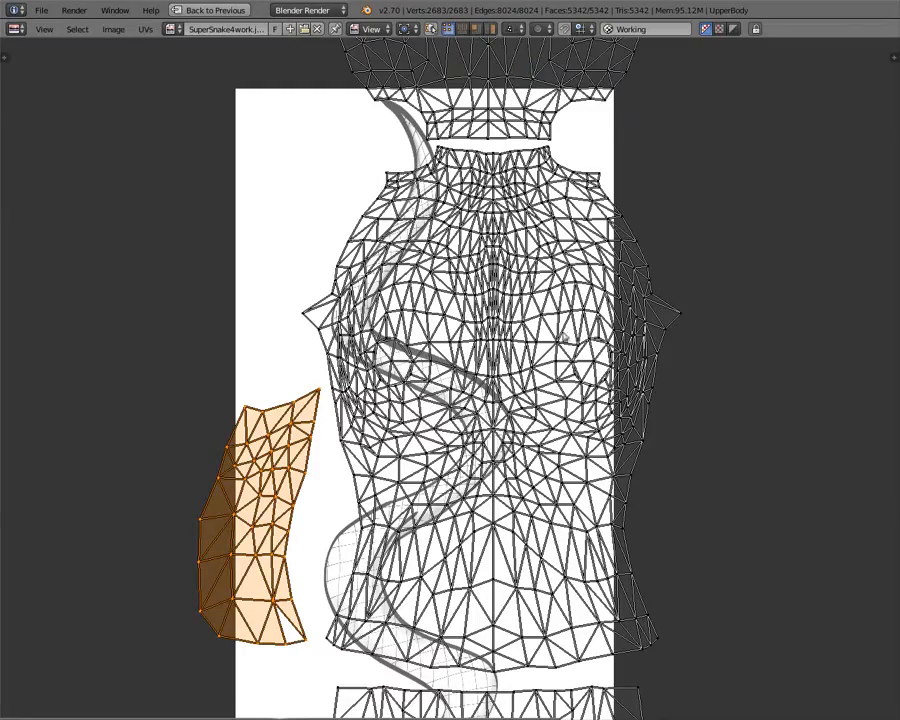
# - Switch to island selection and select the back and front torso islands together with the detached waist patch
pyautogui.moveTo(419, 452); pyautogui.dragTo(361, 166, button='middle')
pyautogui.scroll(5, 422, 304)
pyautogui.scroll(-3, 422, 307)
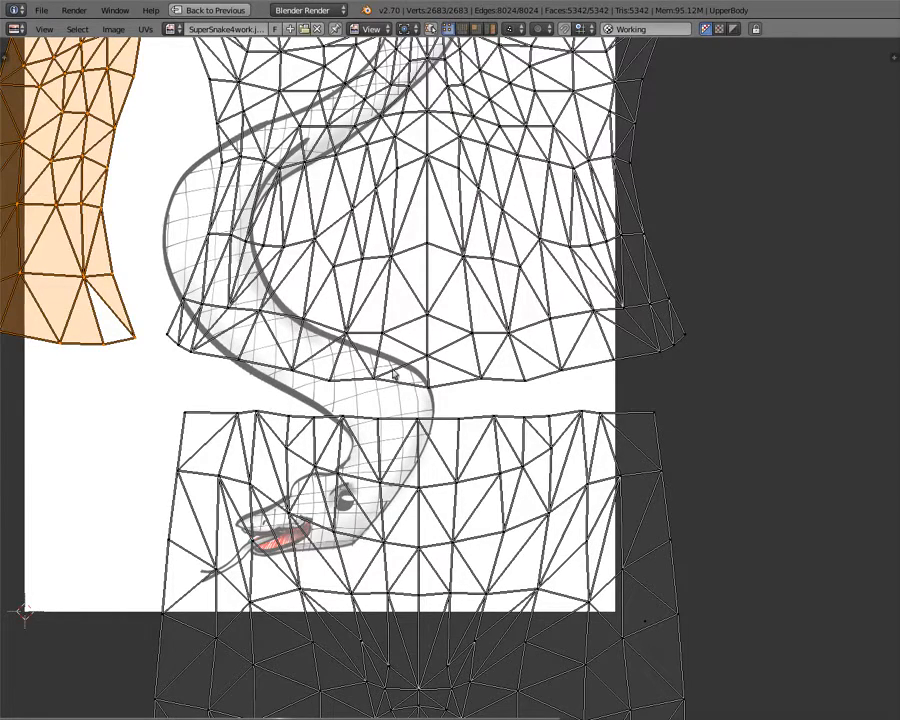
pyautogui.scroll(-5, 398, 287)
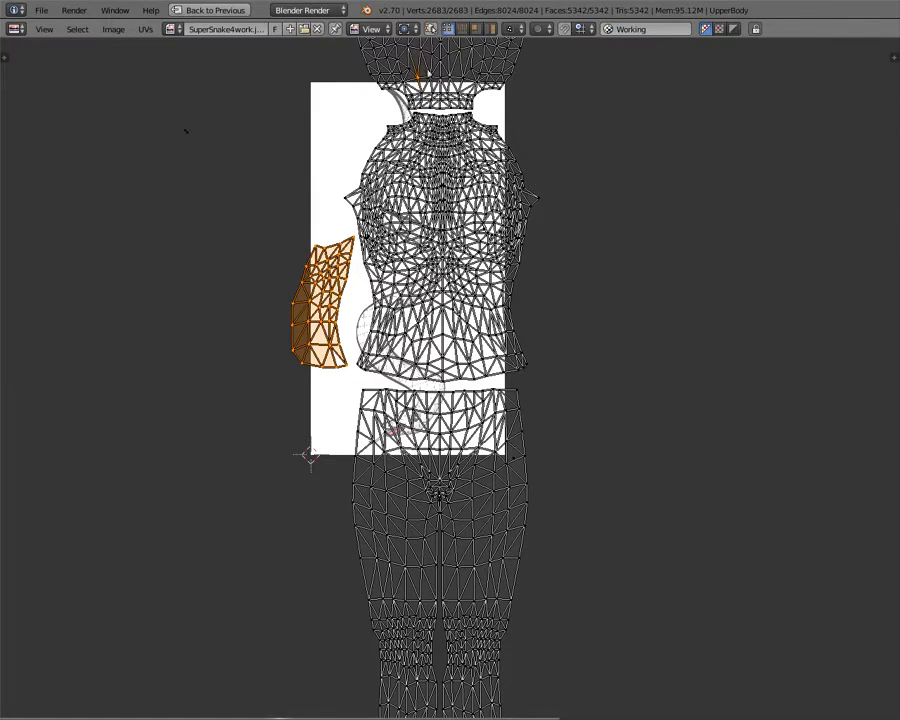
pyautogui.click(490, 30)
pyautogui.keyDown('shift'); pyautogui.rightClick(420, 102); pyautogui.keyUp('shift')
pyautogui.keyDown('shift'); pyautogui.rightClick(419, 194); pyautogui.keyUp('shift')
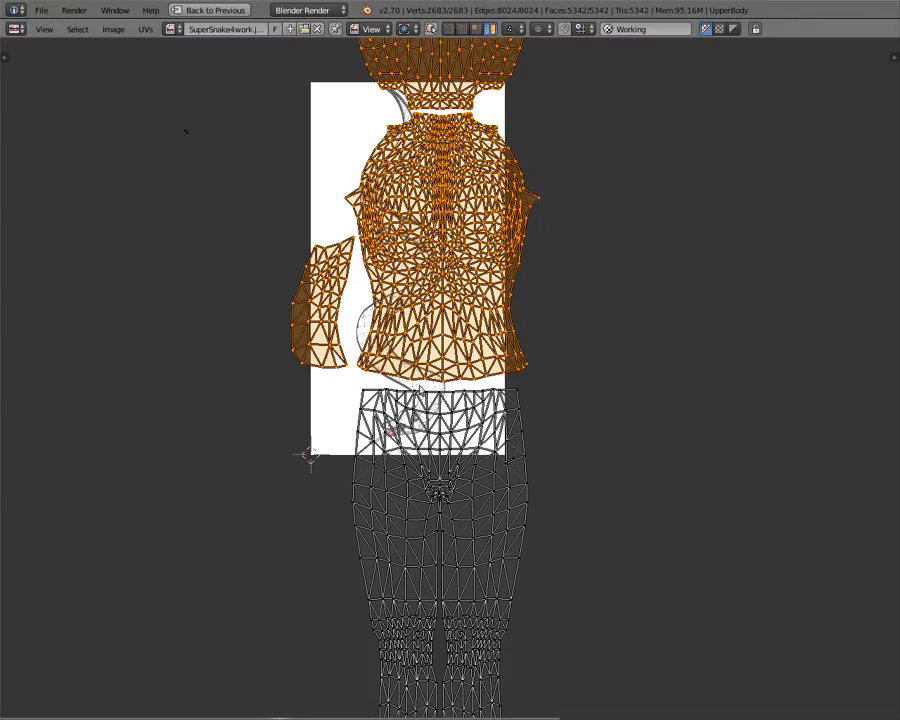
# - Restore the split UV and 3D layout and check how the snake lines up across the body's waist seam
pyautogui.hotkey('ctrl', 'Up')
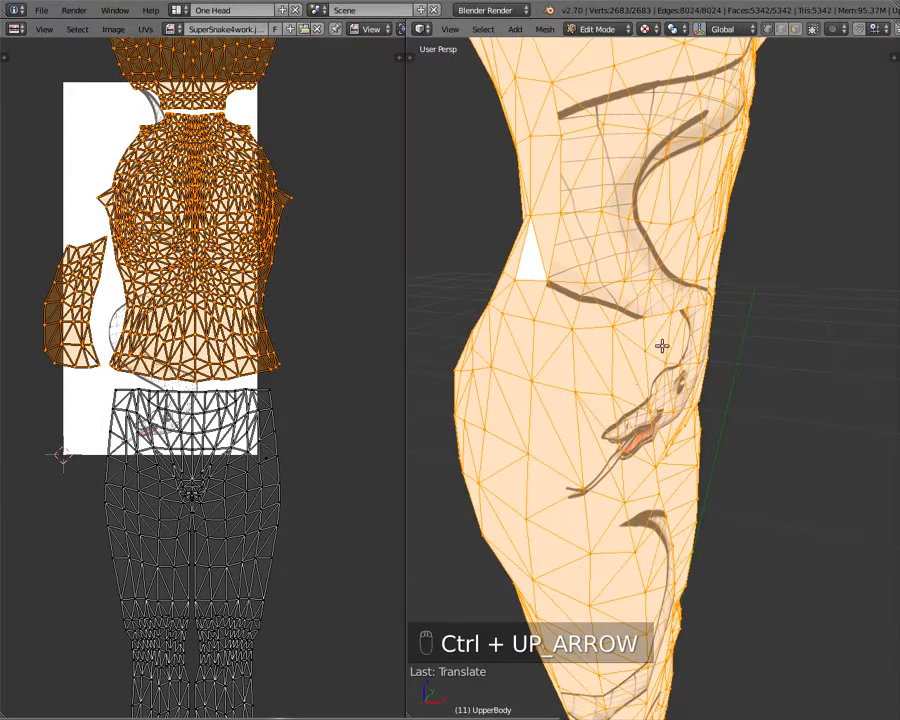
pyautogui.moveTo(663, 346); pyautogui.dragTo(579, 331, button='middle')
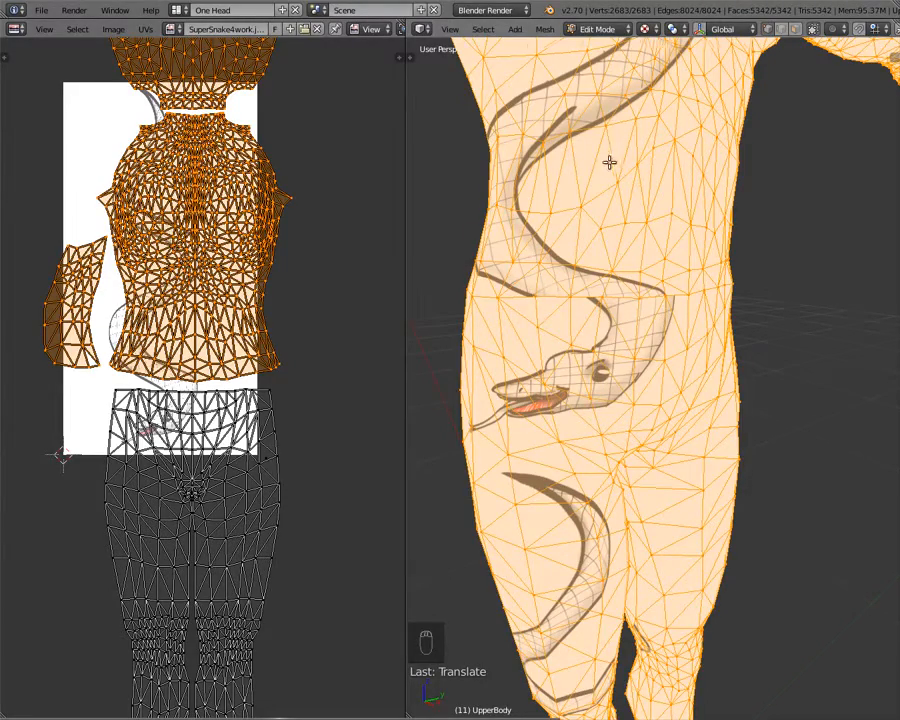
pyautogui.moveTo(609, 163); pyautogui.dragTo(600, 232, button='middle')
pyautogui.scroll(10, 182, 333)
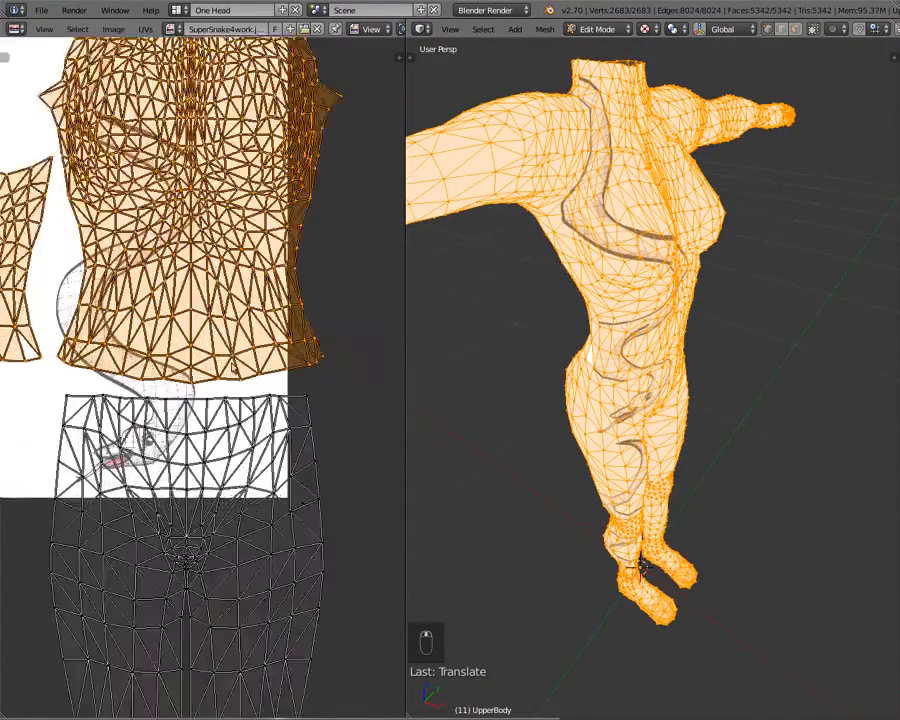
pyautogui.scroll(-8, 182, 333)
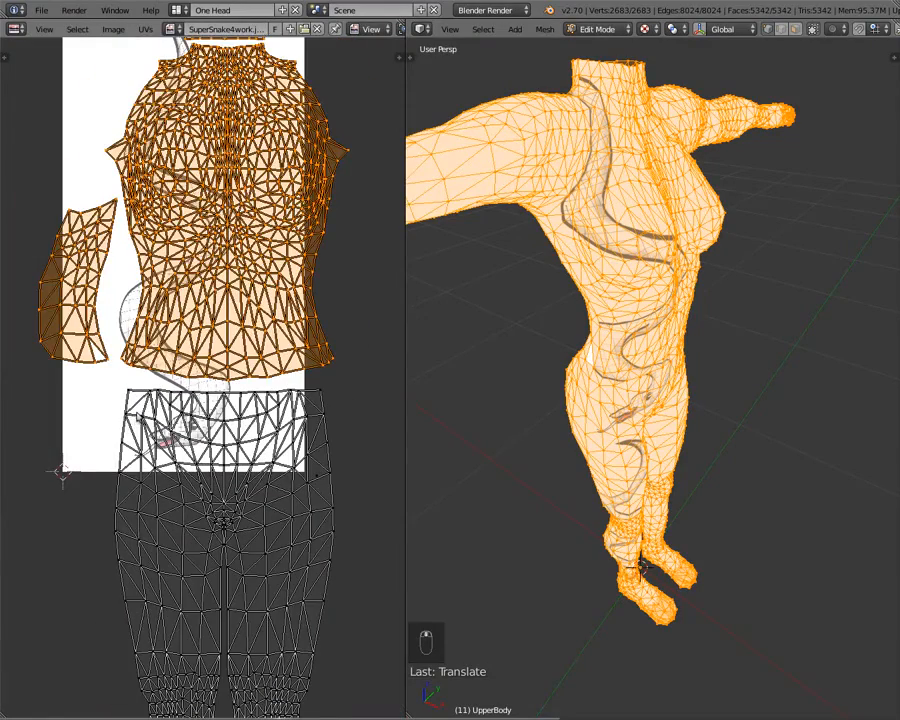
# - Move the selected torso islands and waist patch down until the front torso's lower edge nearly meets the hip island's top edge at the centerline
pyautogui.press('g')
pyautogui.press('y')
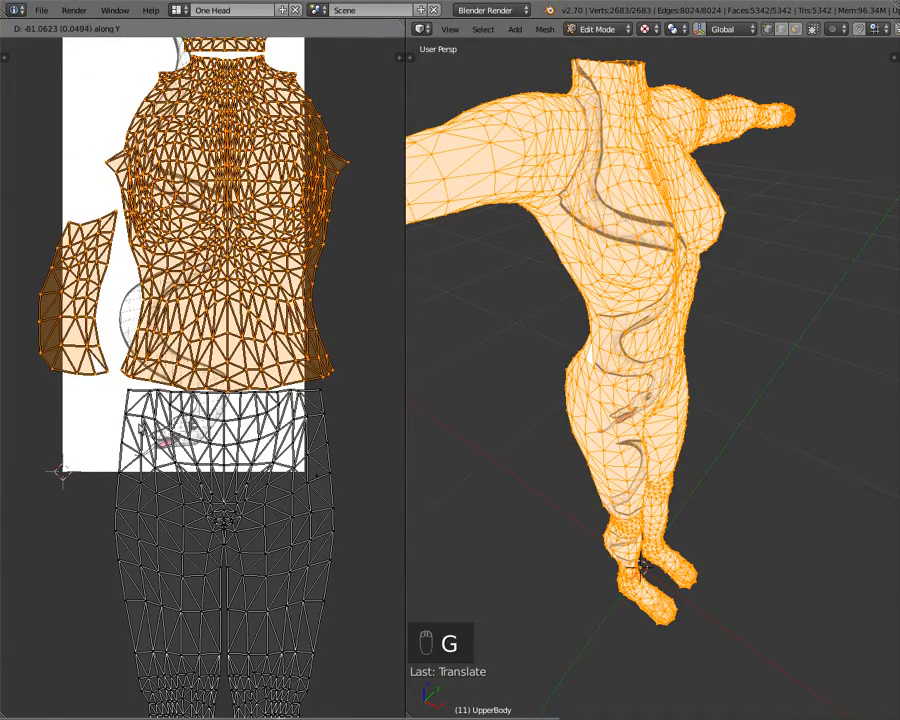
pyautogui.press('g')
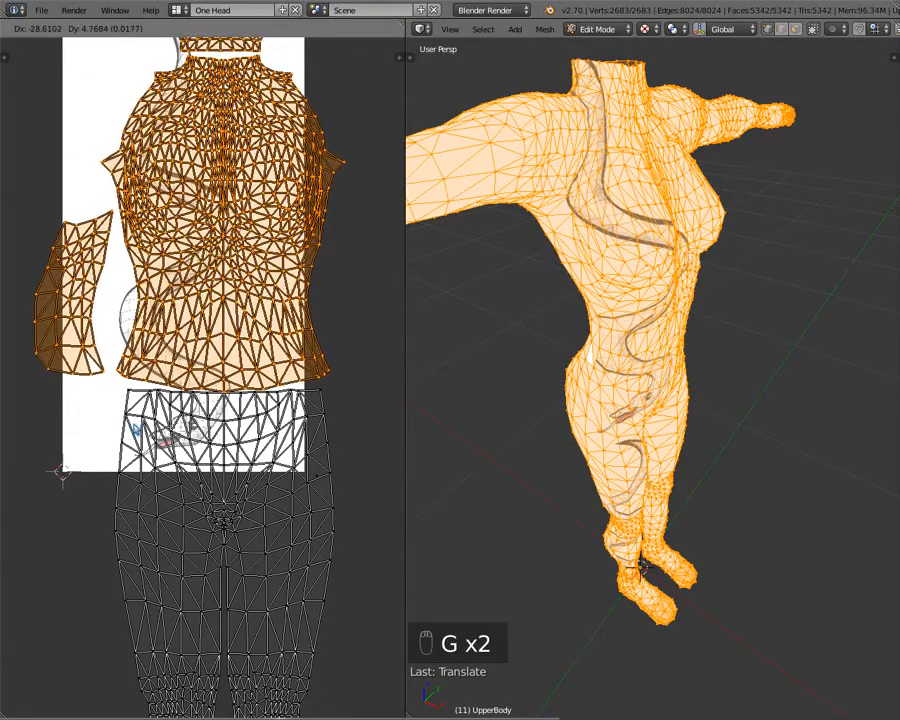
pyautogui.click(133, 425)
pyautogui.scroll(7, 263, 447)
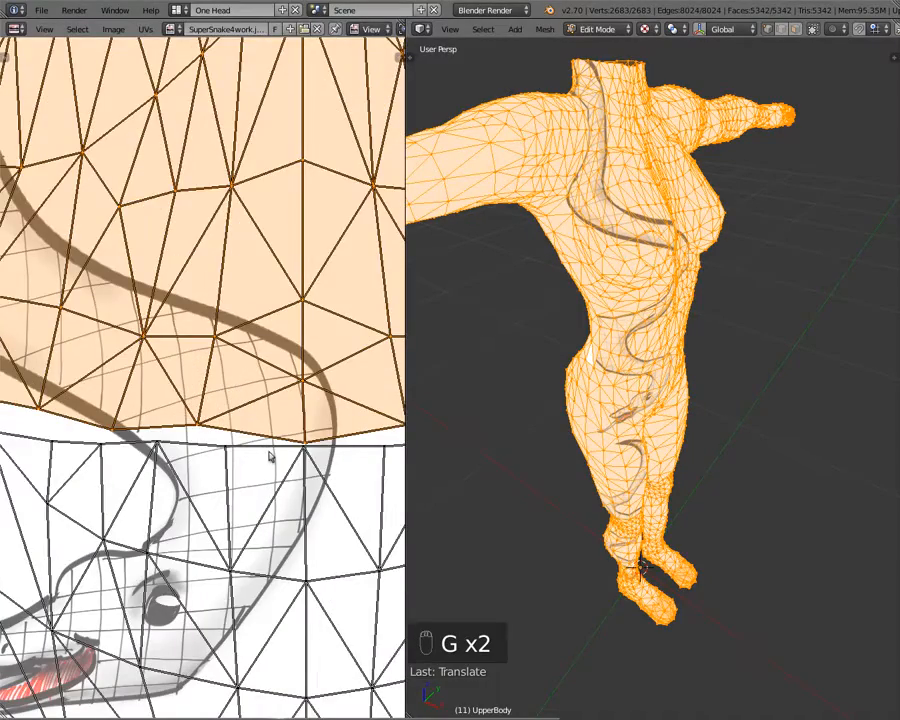
pyautogui.press('g')
pyautogui.click(266, 449)
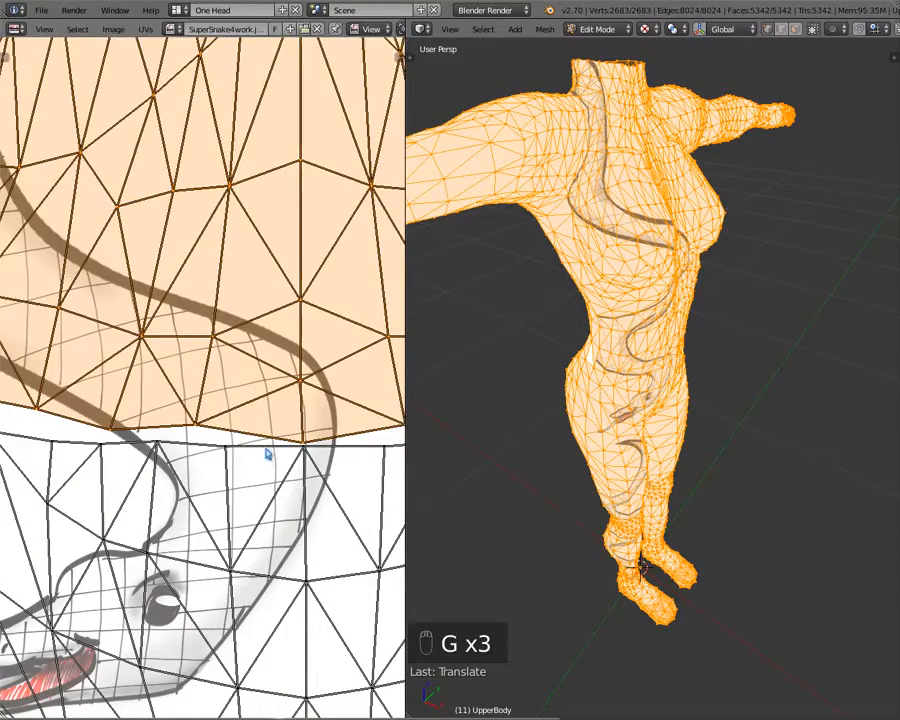
# - Select only the back torso island and move it down so its neck edge sits just above the front torso's neck edge
pyautogui.scroll(-8, 303, 360)
pyautogui.moveTo(295, 360); pyautogui.dragTo(319, 509, button='middle')
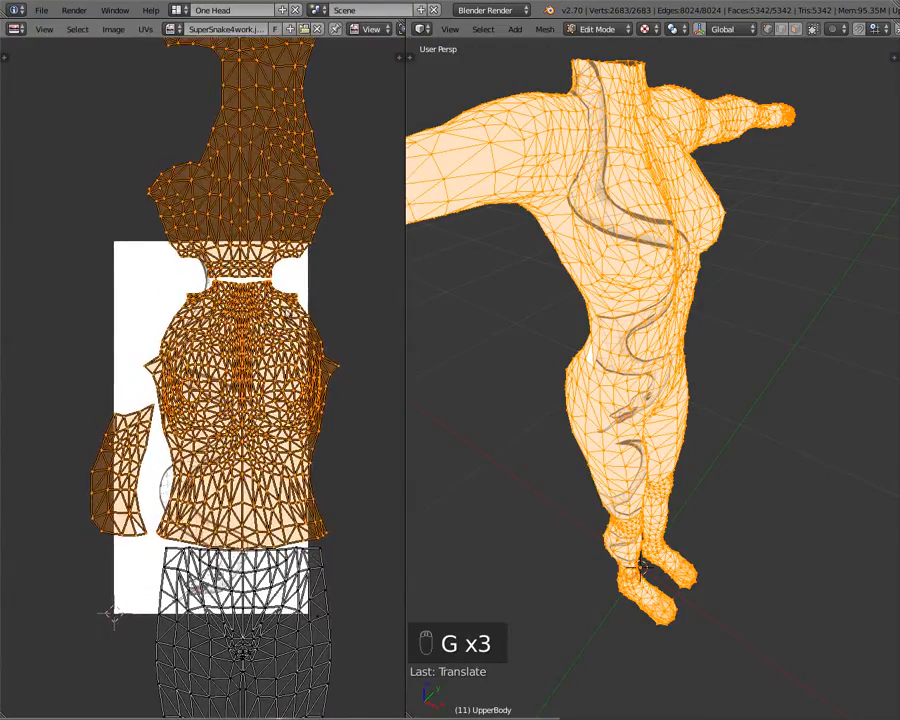
pyautogui.scroll(5, 319, 509)
pyautogui.moveTo(290, 84); pyautogui.dragTo(242, 393, button='middle')
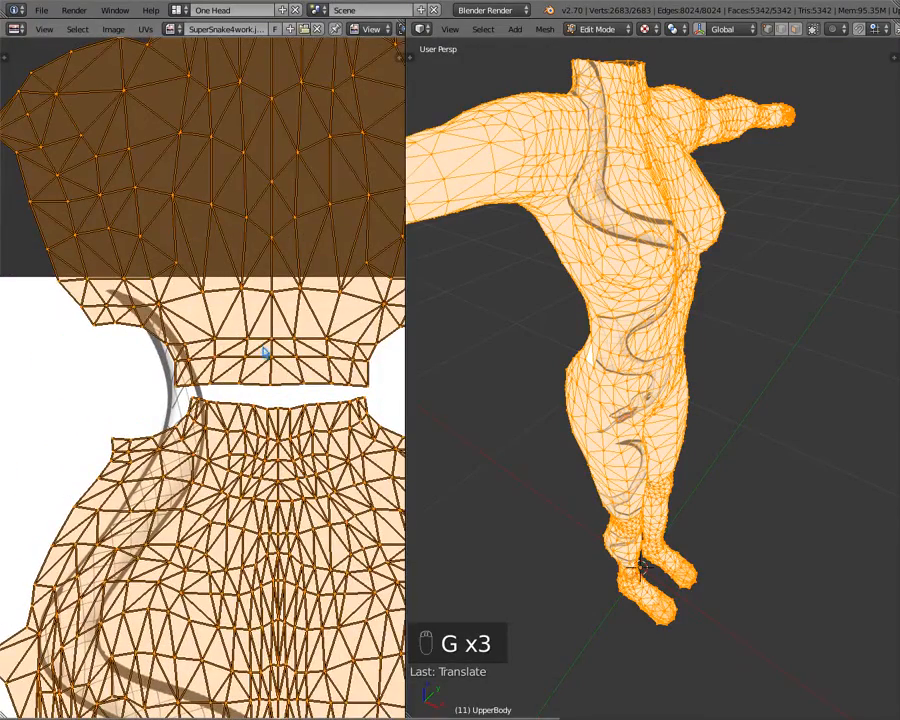
pyautogui.rightClick(262, 351)
pyautogui.press('g')
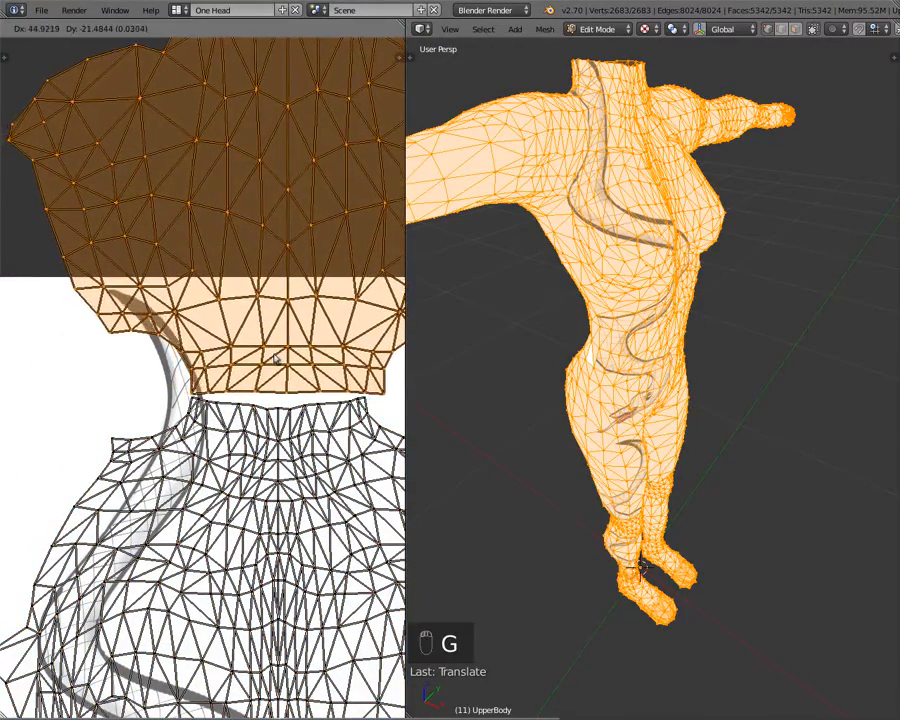
pyautogui.click(275, 362)
pyautogui.scroll(-5, 102, 371)
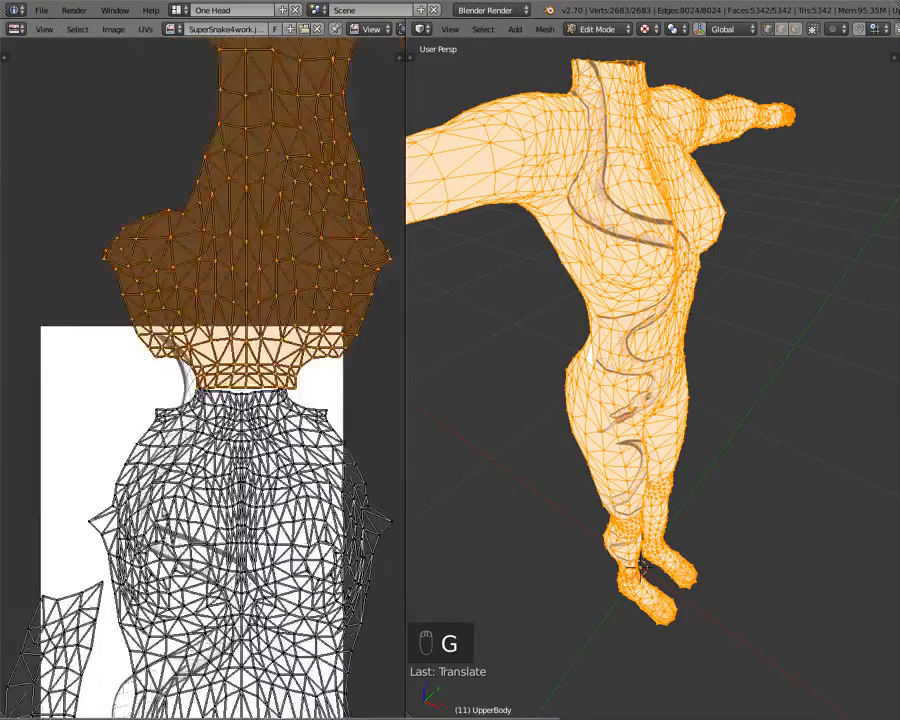
# - Select the linked waist patch and move it against the left side of the front torso island so their upper corners meet
pyautogui.scroll(6, 226, 393)
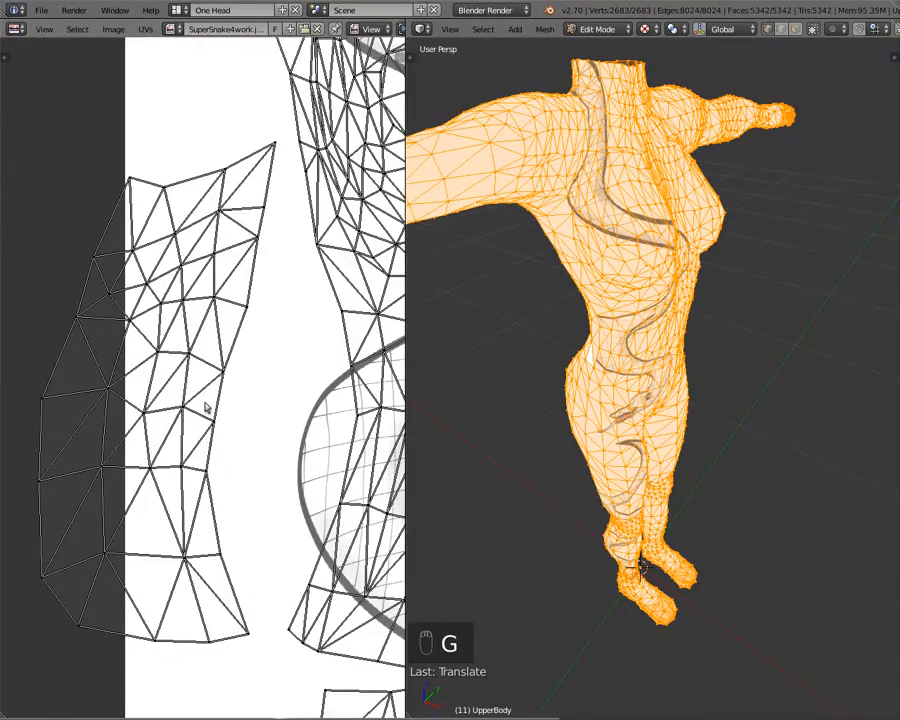
pyautogui.press('l')
pyautogui.press('g')
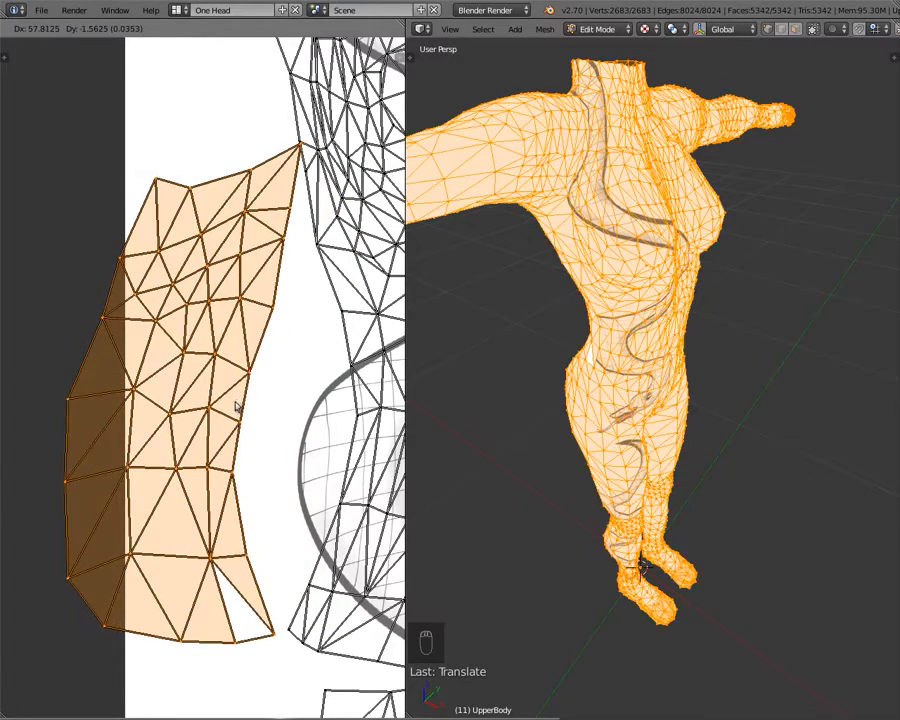
pyautogui.click(245, 400)
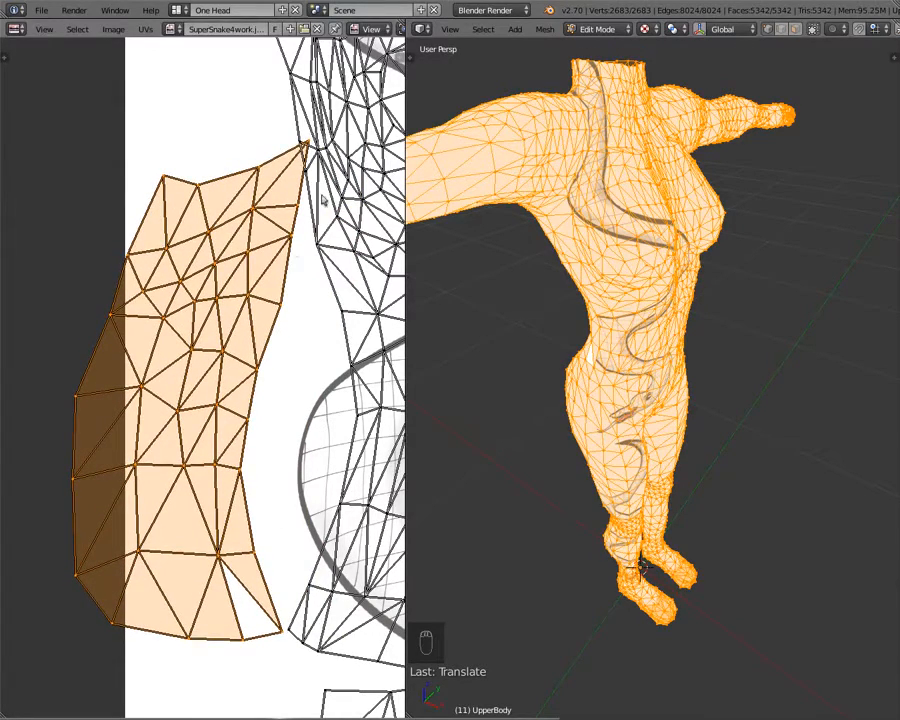
pyautogui.moveTo(253, 400); pyautogui.dragTo(162, 367, button='middle')
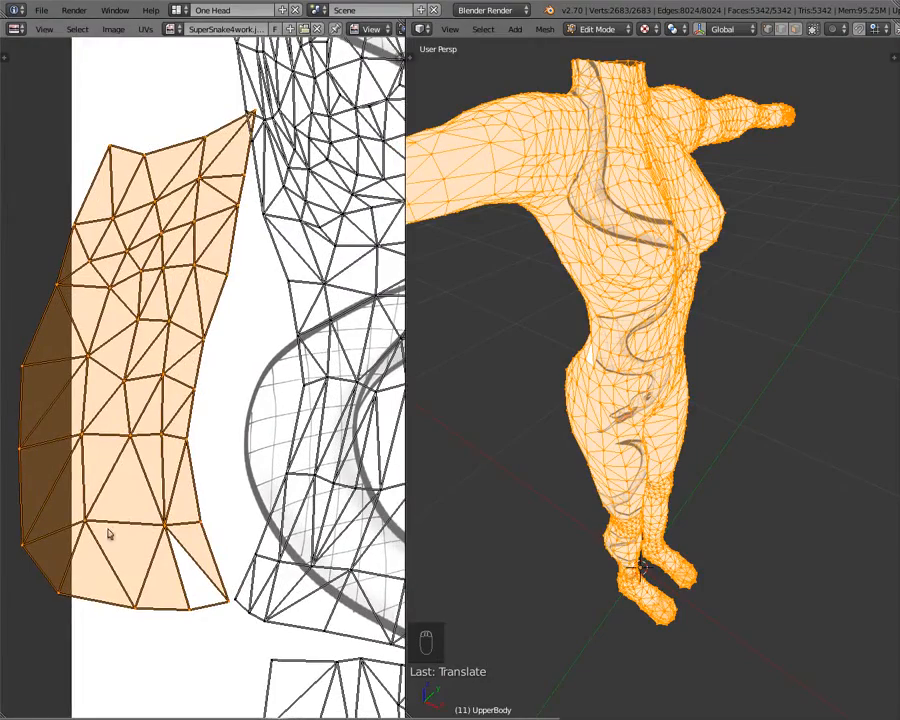
# - Maximize the UV editor around the waist gap, switch UV selection to vertex mode and deselect everything
pyautogui.scroll(-6, 256, 268)
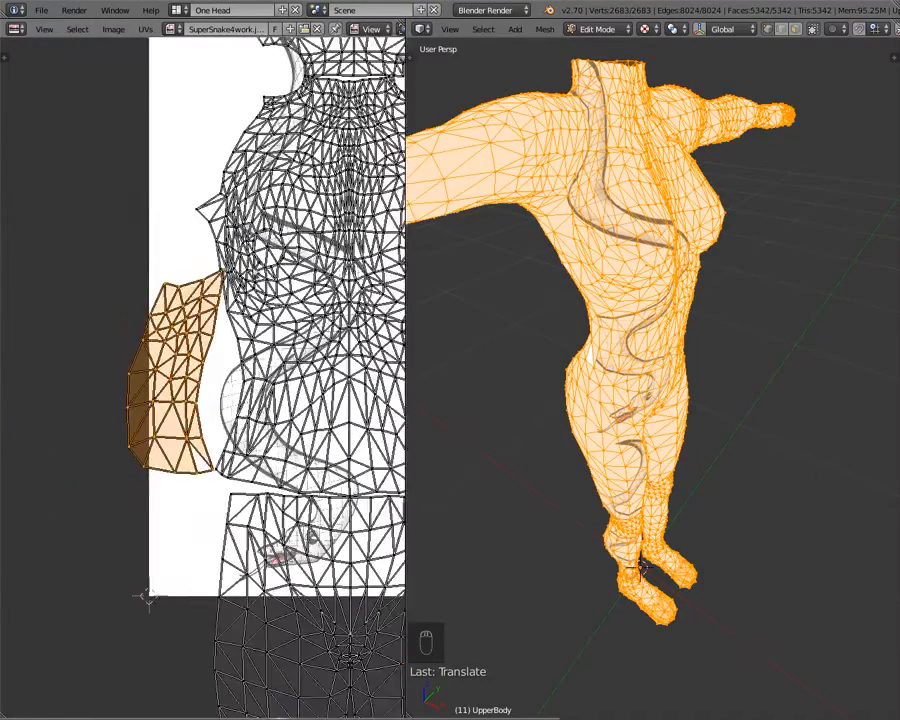
pyautogui.scroll(6, 237, 315)
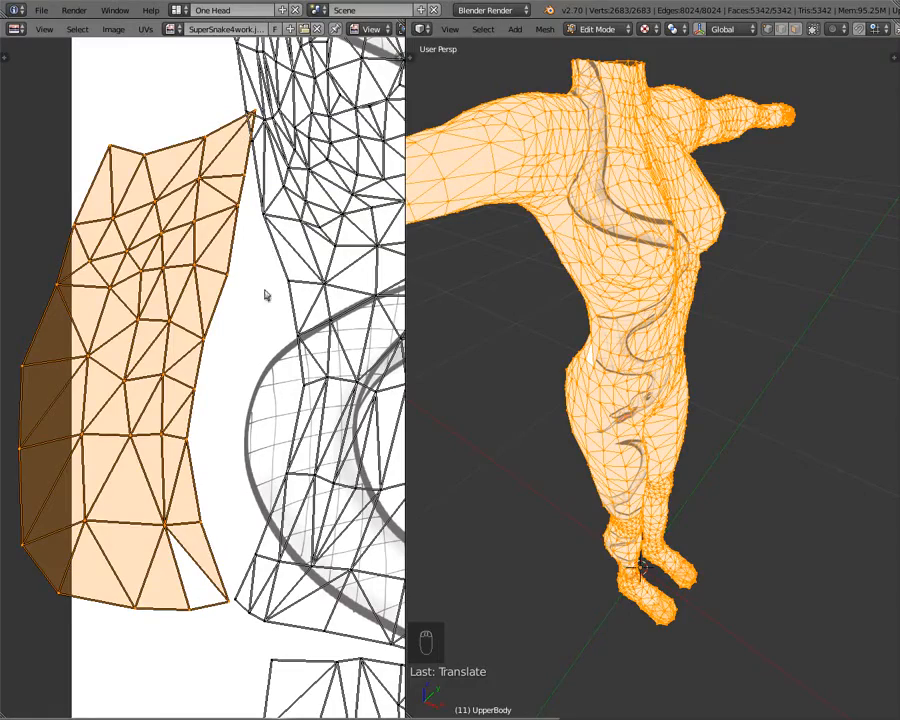
pyautogui.moveTo(297, 311); pyautogui.dragTo(34, 51, button='middle')
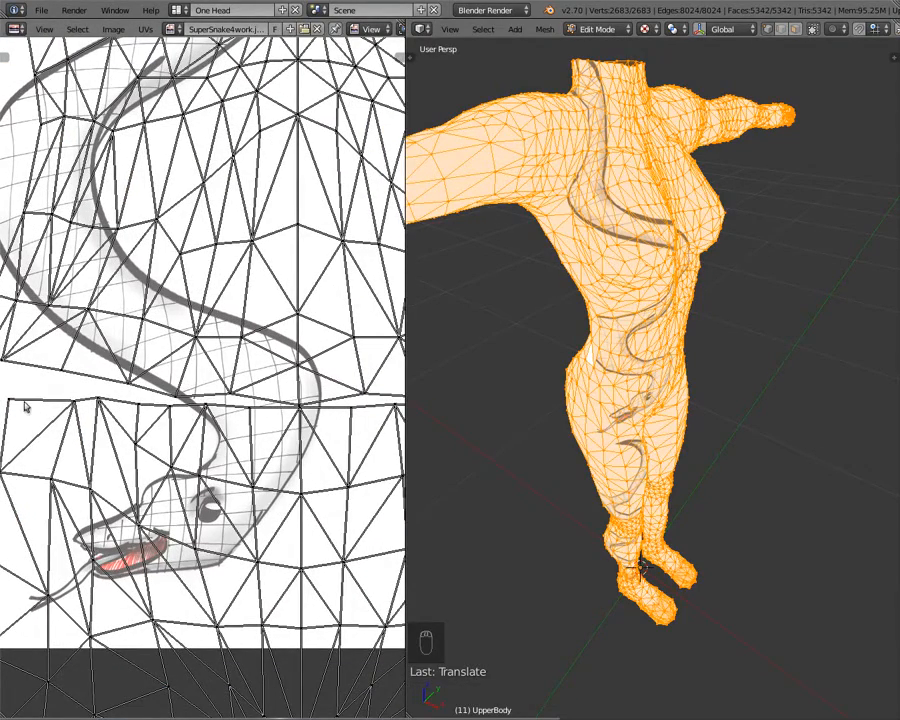
pyautogui.hotkey('ctrl', 'Up')
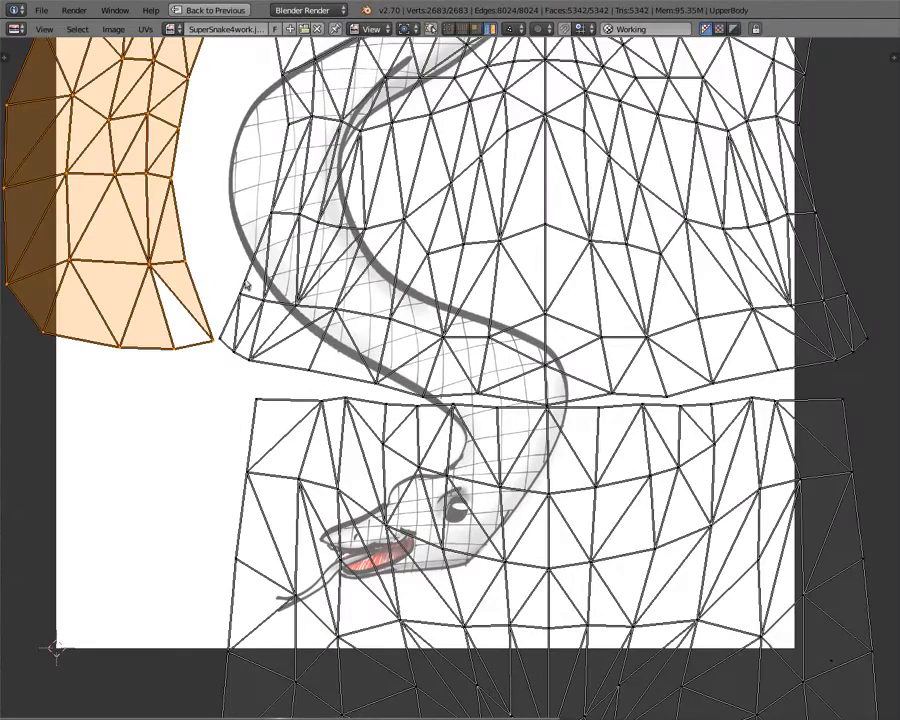
pyautogui.click(225, 346)
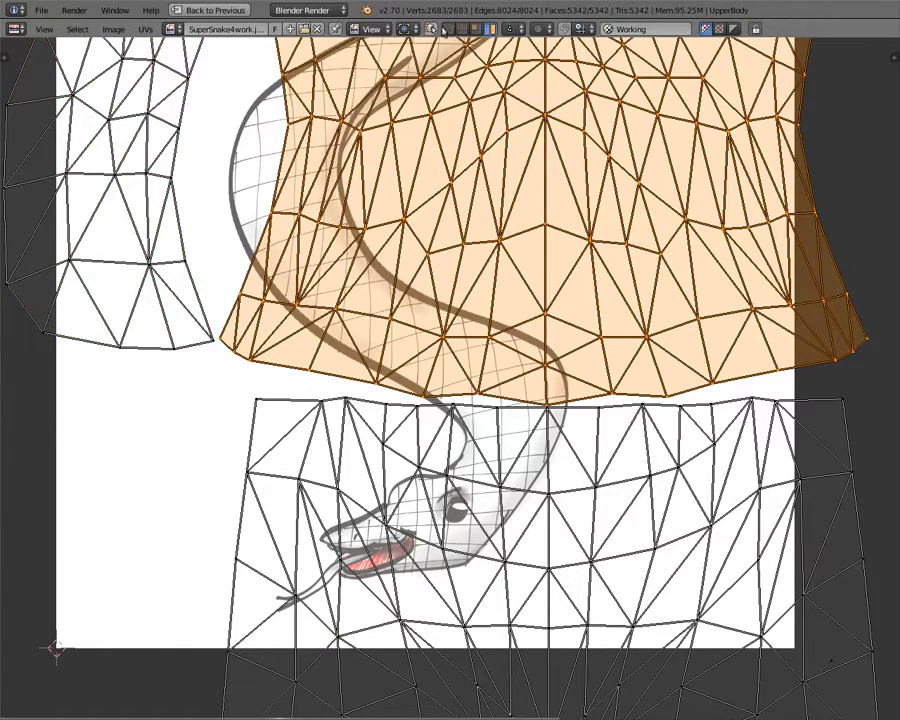
pyautogui.click(447, 29)
pyautogui.press('a')
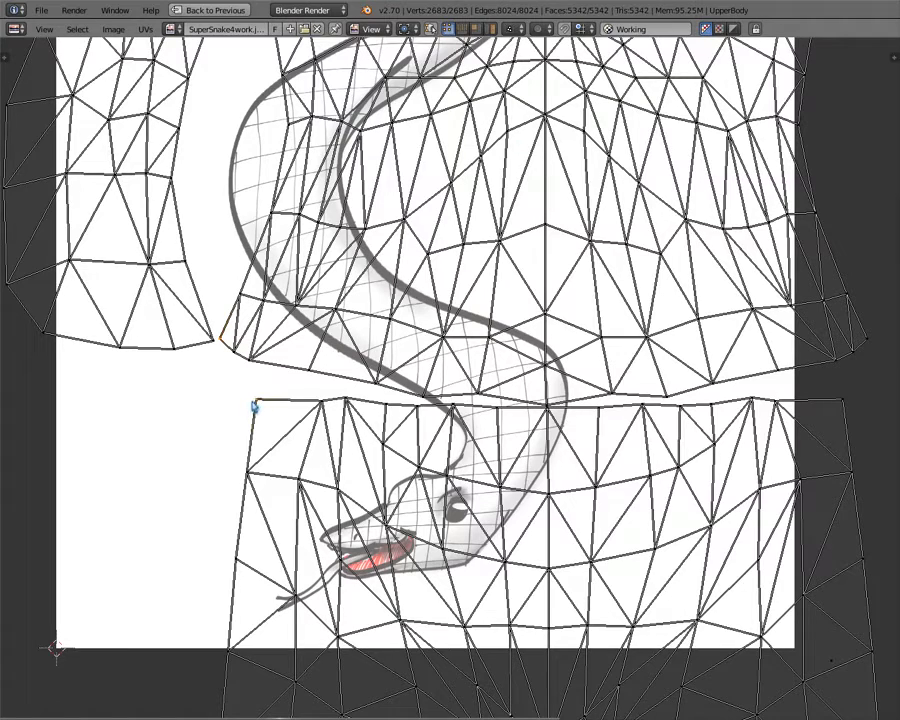
# - Weld the two leftmost vertices of the front torso's lower edge to the matching vertices on the hip island's top edge
pyautogui.rightClick(255, 403)
pyautogui.press('w')
pyautogui.click(242, 445)
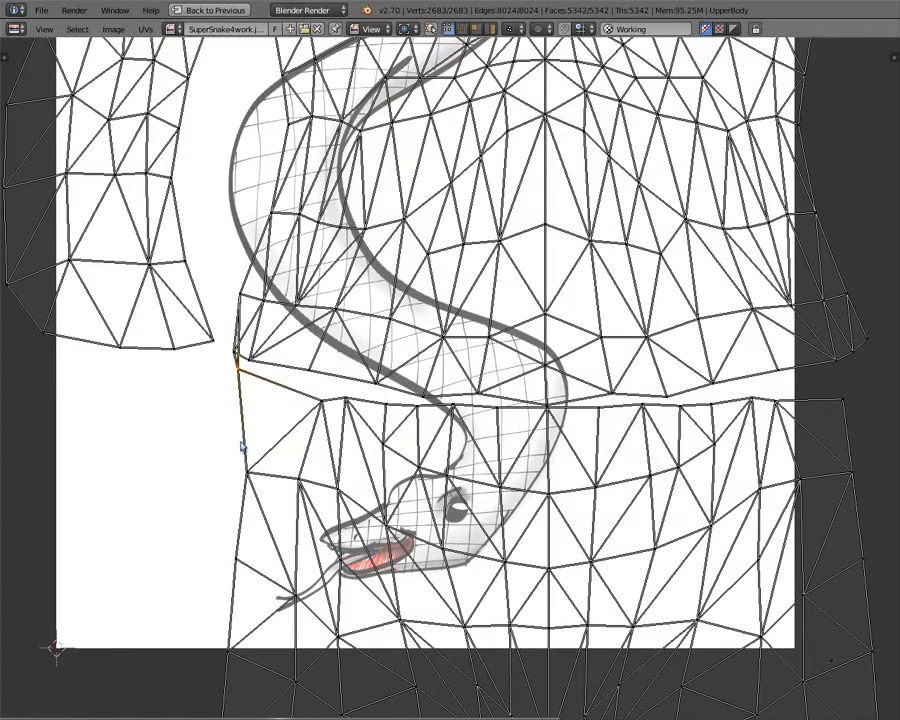
pyautogui.rightClick(232, 356)
pyautogui.keyDown('shift'); pyautogui.rightClick(319, 409); pyautogui.keyUp('shift')
pyautogui.press('w')
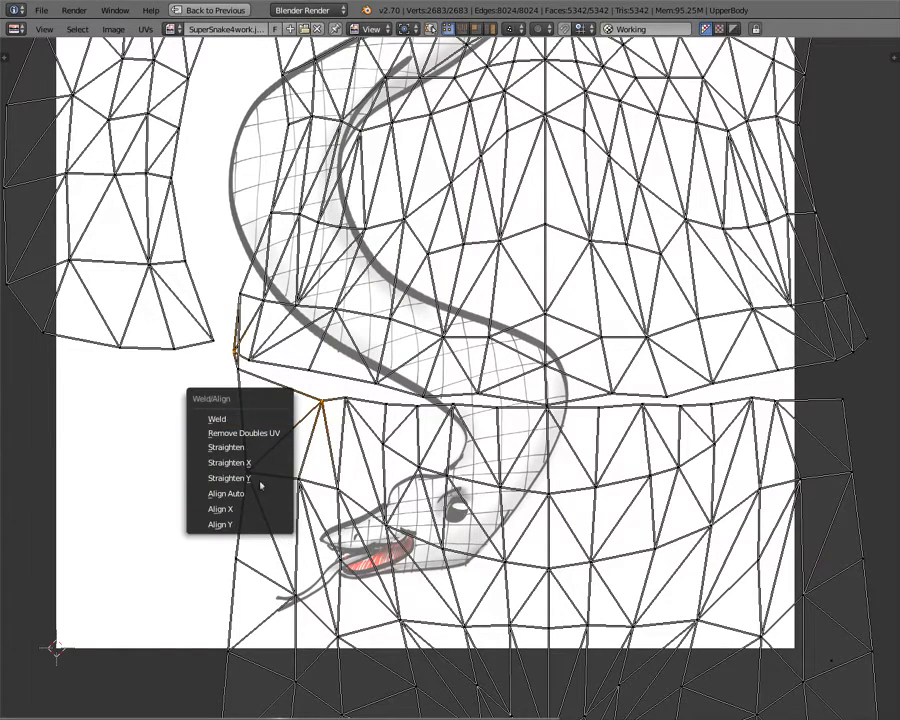
pyautogui.click(234, 421)
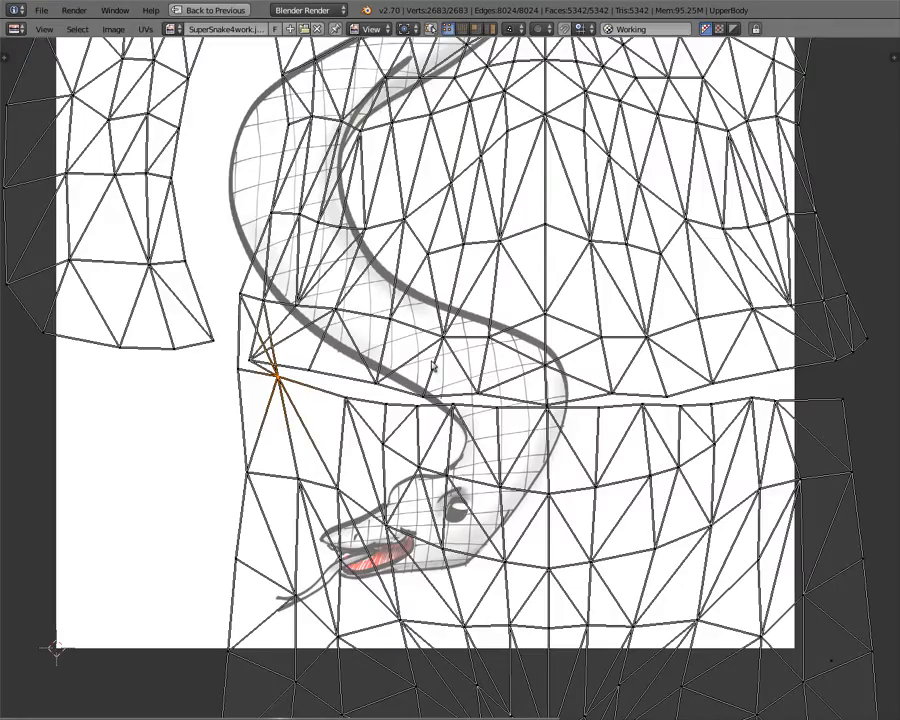
# - Weld the third, fourth and fifth vertex pairs from the left along the waist seam between front torso and hips
pyautogui.scroll(-6, 432, 366)
pyautogui.scroll(9, 421, 494)
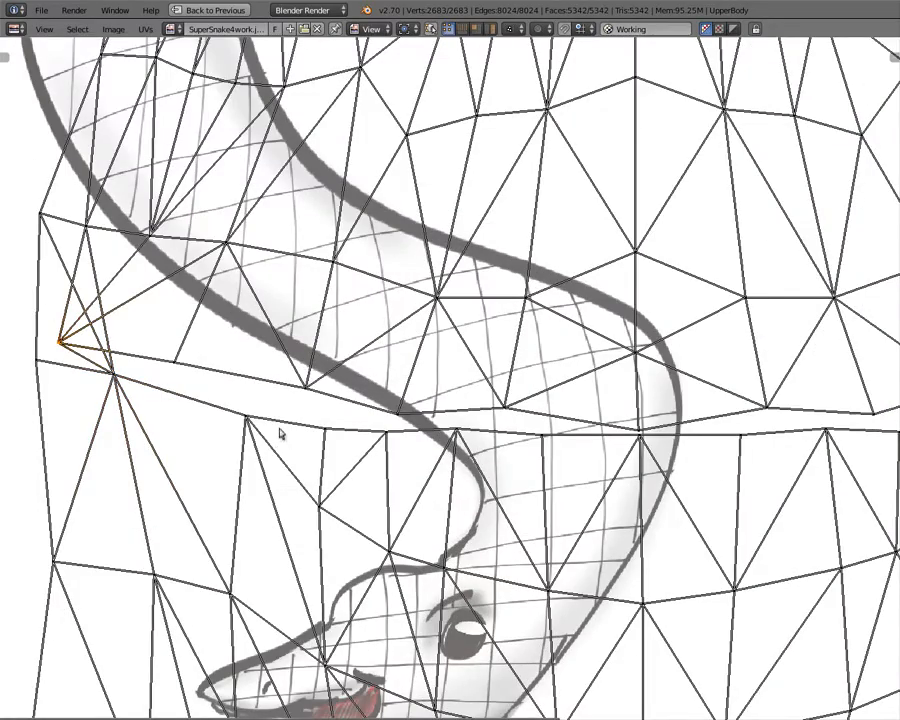
pyautogui.press('w')
pyautogui.click(246, 414)
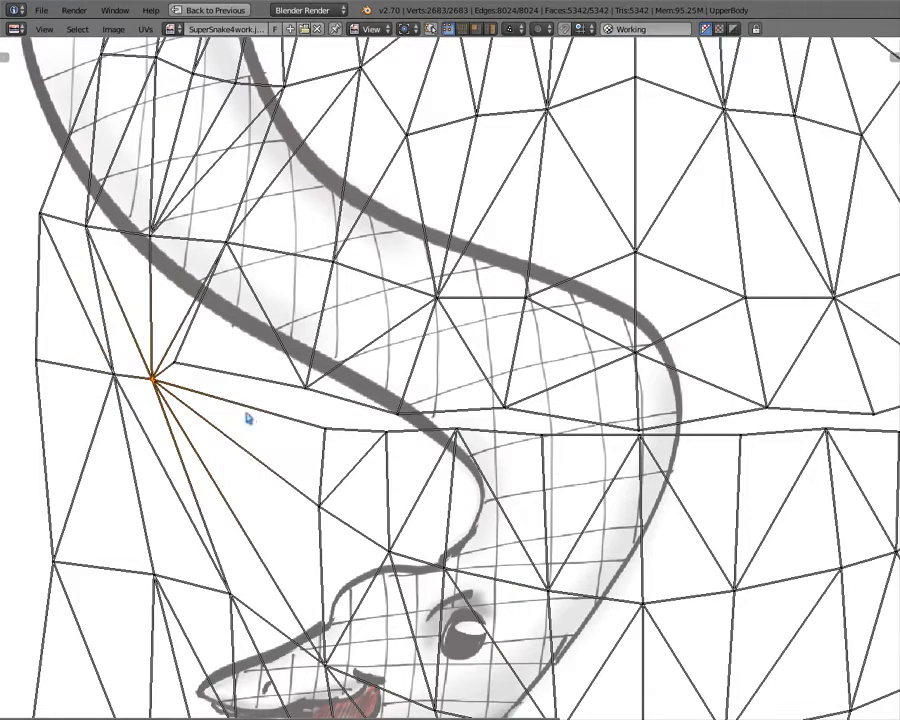
pyautogui.press('w')
pyautogui.click(320, 428)
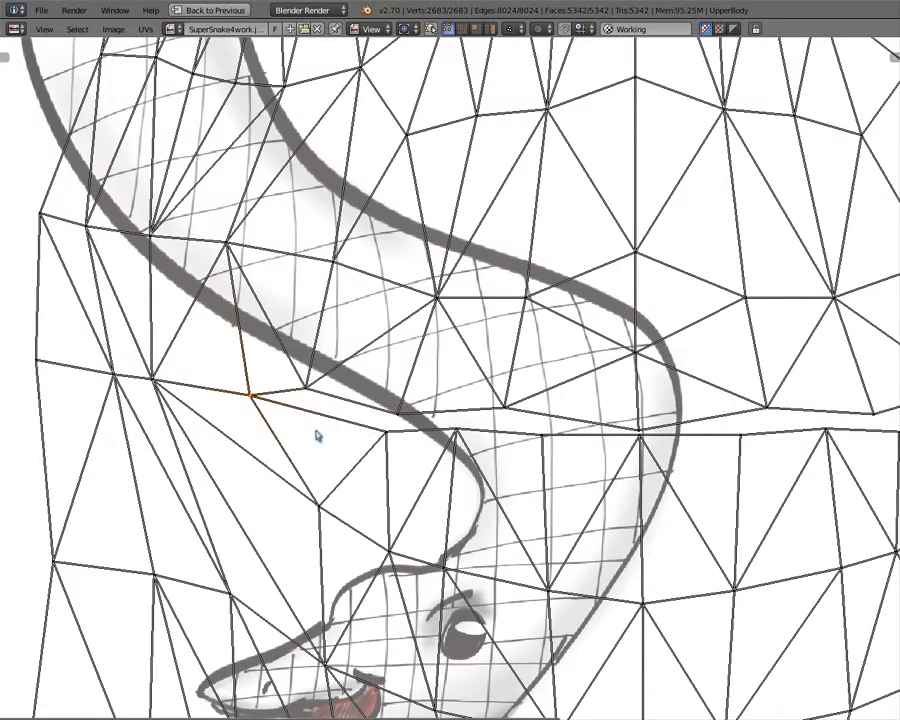
pyautogui.press('w')
pyautogui.click(384, 432)
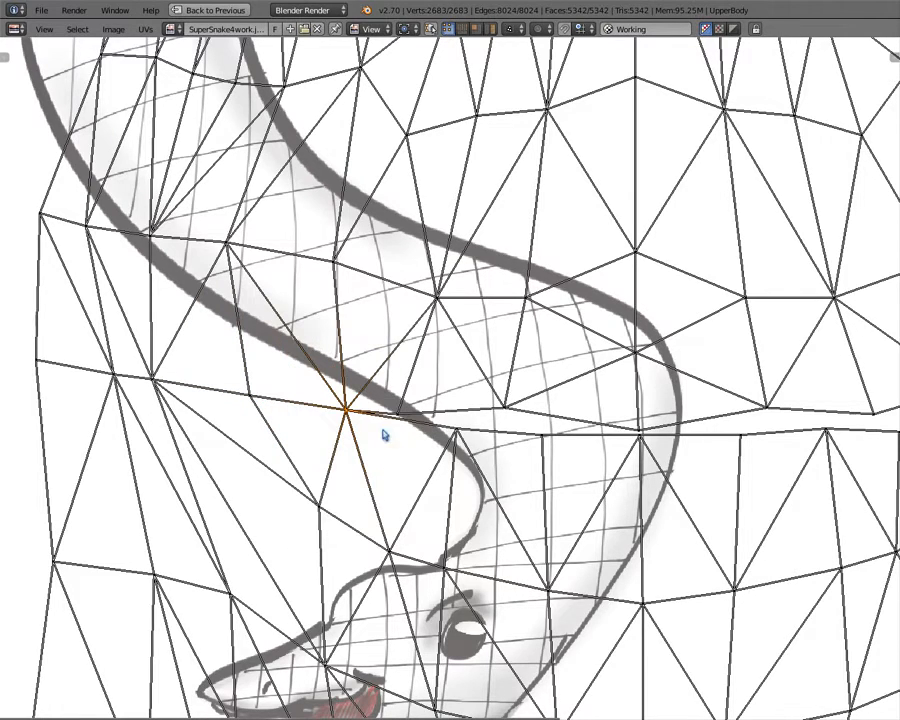
# - Weld the remaining three waist seam vertex pairs from the snake's neck up to and including the centerline
pyautogui.rightClick(435, 422)
pyautogui.press('w')
pyautogui.click(452, 426)
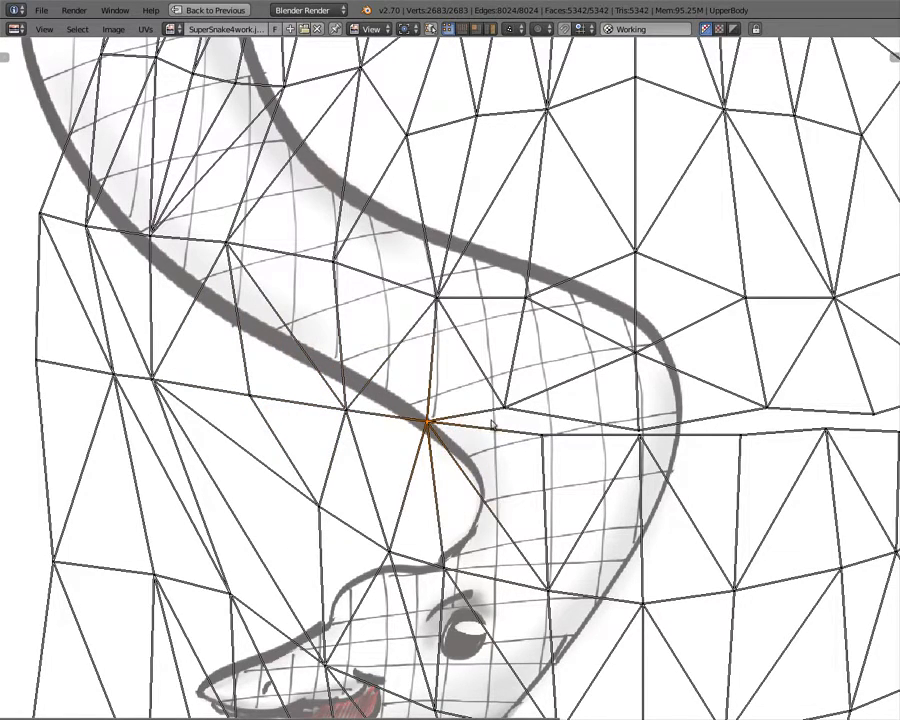
pyautogui.rightClick(515, 420)
pyautogui.press('w')
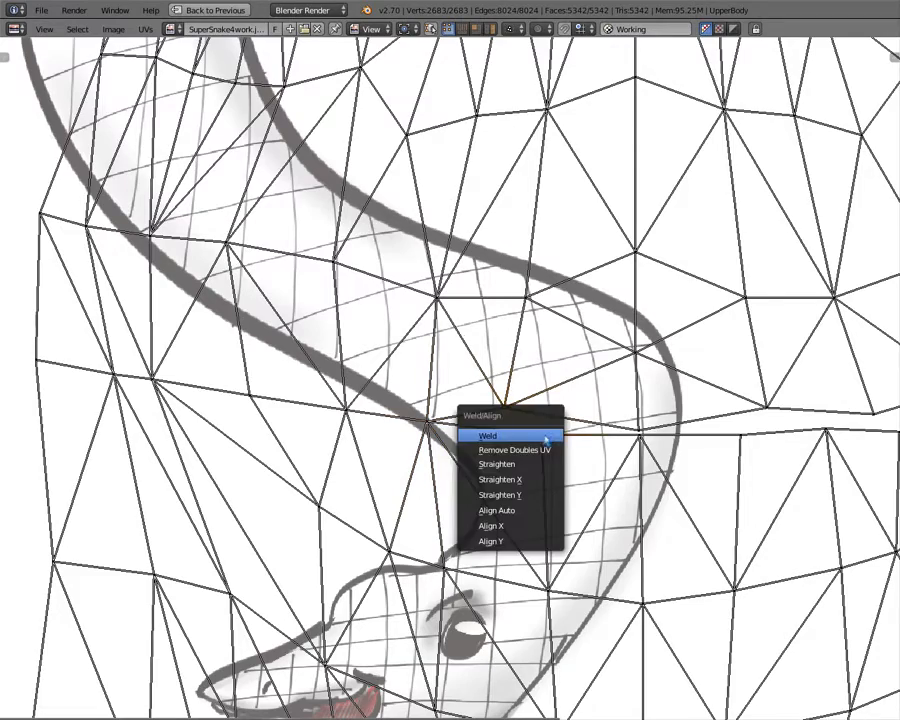
pyautogui.click(540, 432)
pyautogui.rightClick(641, 445)
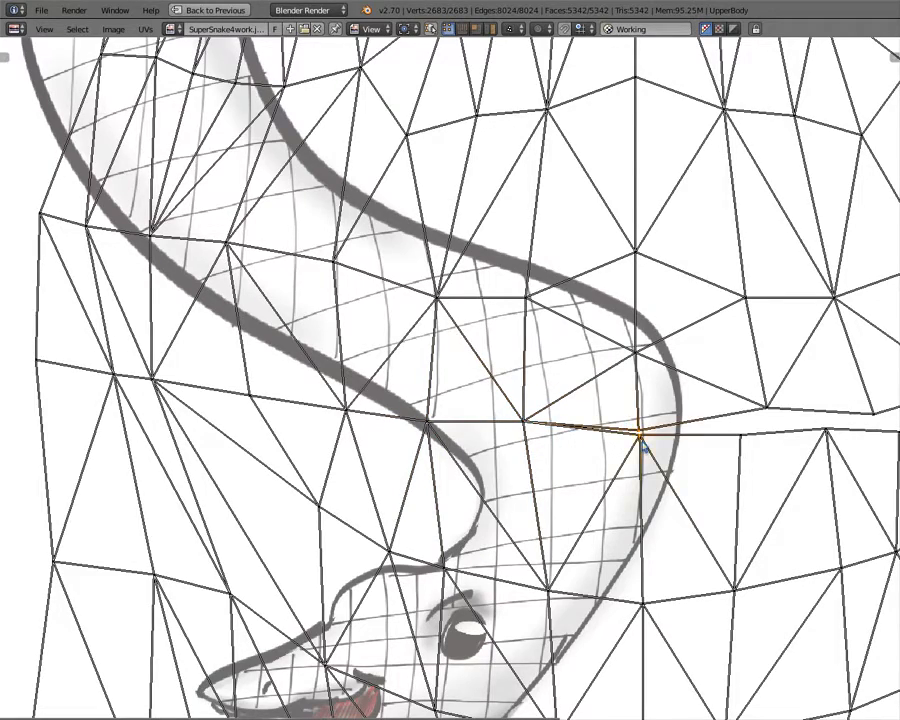
pyautogui.moveTo(646, 453); pyautogui.dragTo(254, 484, button='middle')
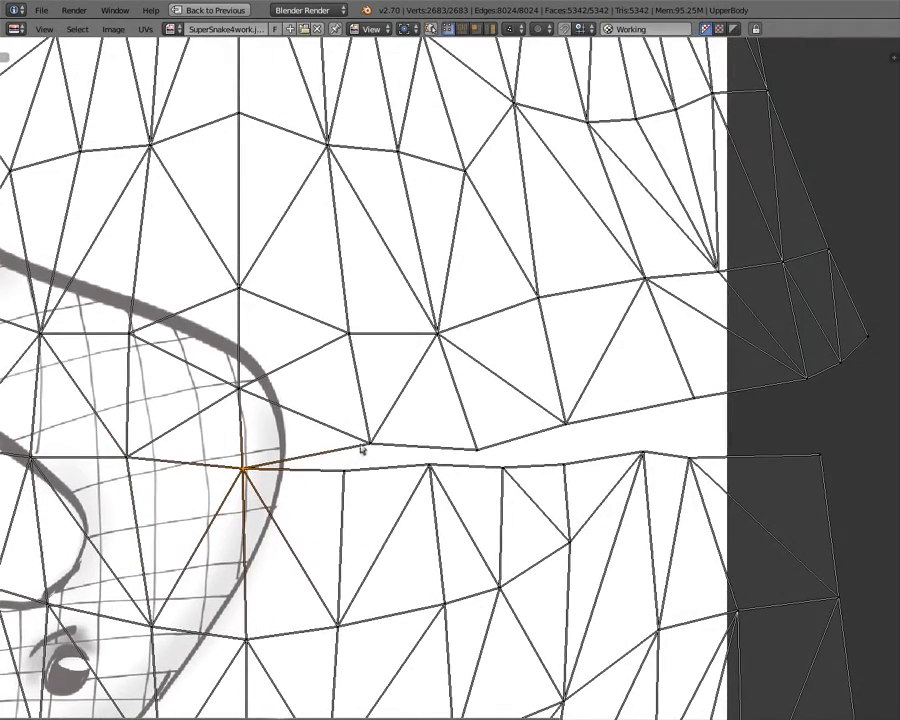
# - Weld the first two torso and hip vertex pairs to the right of the centerline
pyautogui.rightClick(362, 450)
pyautogui.press('w')
pyautogui.click(340, 473)
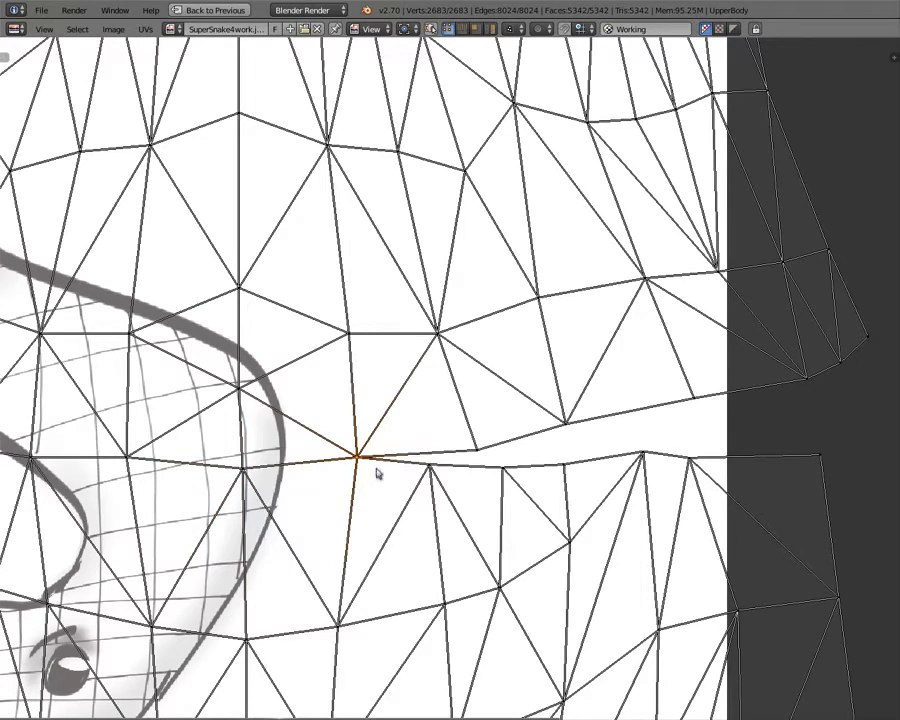
pyautogui.press('w')
pyautogui.click(433, 462)
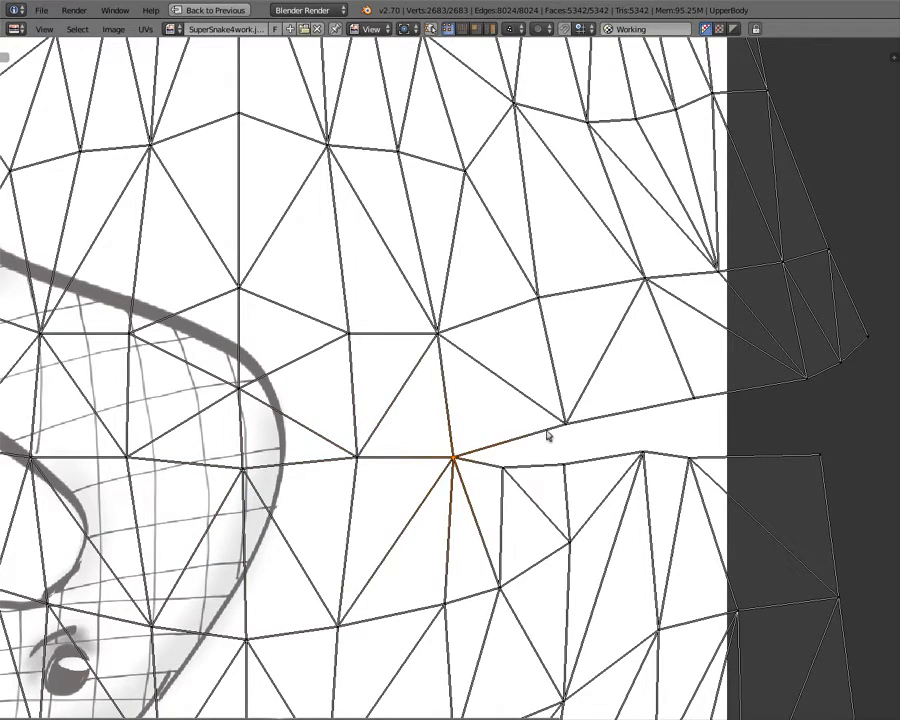
# - Weld the third and fourth torso and hip vertex pairs to the right of the centerline
pyautogui.rightClick(547, 433)
pyautogui.keyDown('shift'); pyautogui.rightClick(510, 477); pyautogui.keyUp('shift')
pyautogui.press('w')
pyautogui.click(508, 470)
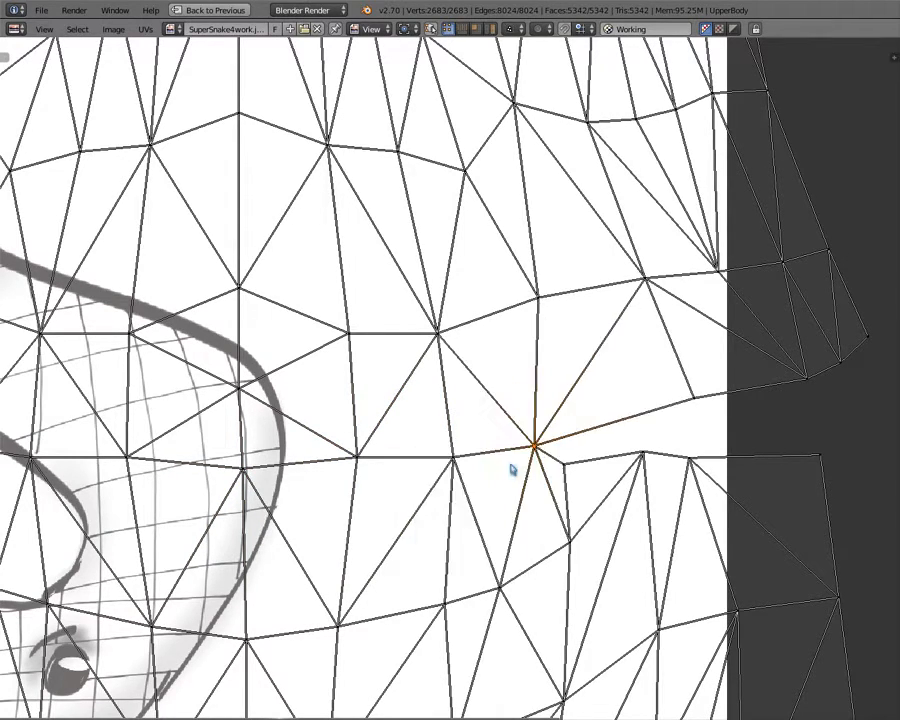
pyautogui.rightClick(687, 411)
pyautogui.keyDown('shift'); pyautogui.rightClick(570, 478); pyautogui.keyUp('shift')
pyautogui.press('w')
pyautogui.press('w')
pyautogui.click(514, 483)
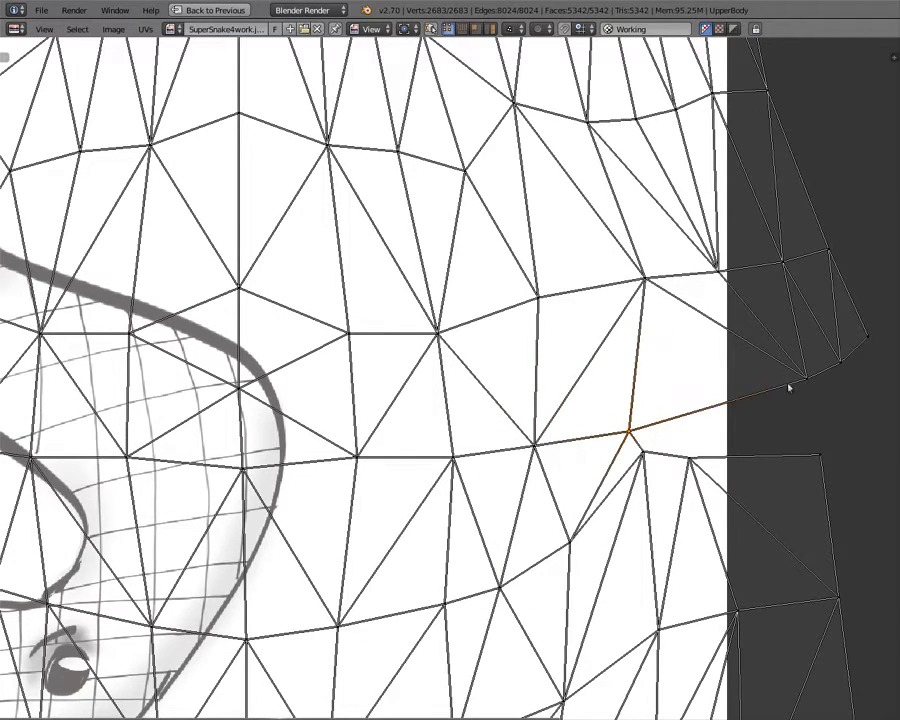
# - Weld the fifth and sixth waist seam pairs right of the centerline, leaving only the outermost corner pair open
pyautogui.rightClick(803, 385)
pyautogui.press('w')
pyautogui.click(580, 449)
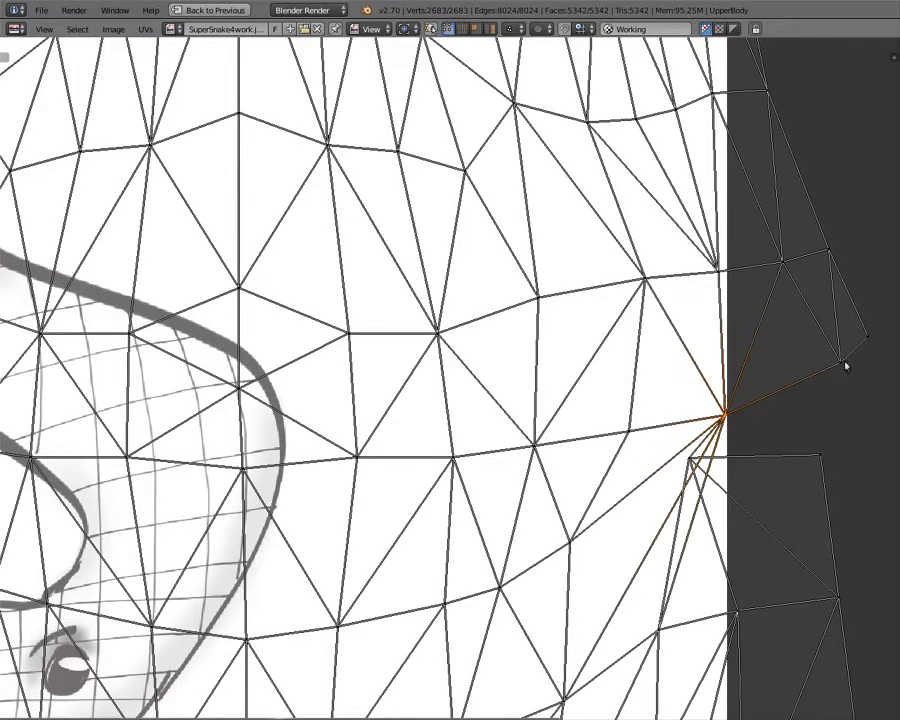
pyautogui.rightClick(844, 364)
pyautogui.press('w')
pyautogui.click(686, 466)
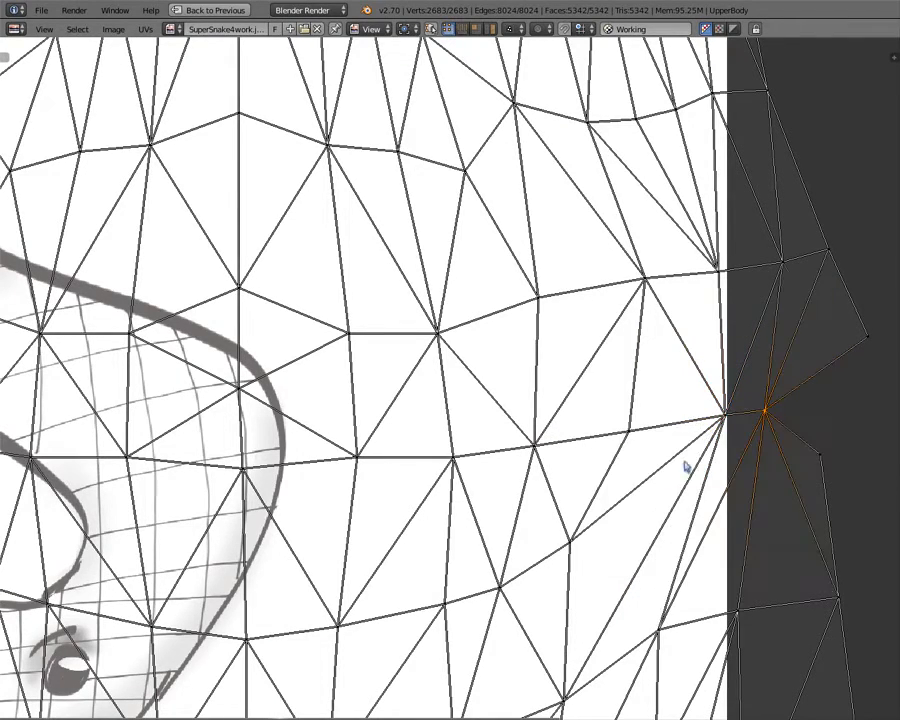
# - Weld the outermost torso and hip corner pair to the right of the centerline, closing the waist seam
pyautogui.rightClick(848, 452)
pyautogui.press('w')
pyautogui.click(808, 364)
pyautogui.scroll(-5, 390, 430)
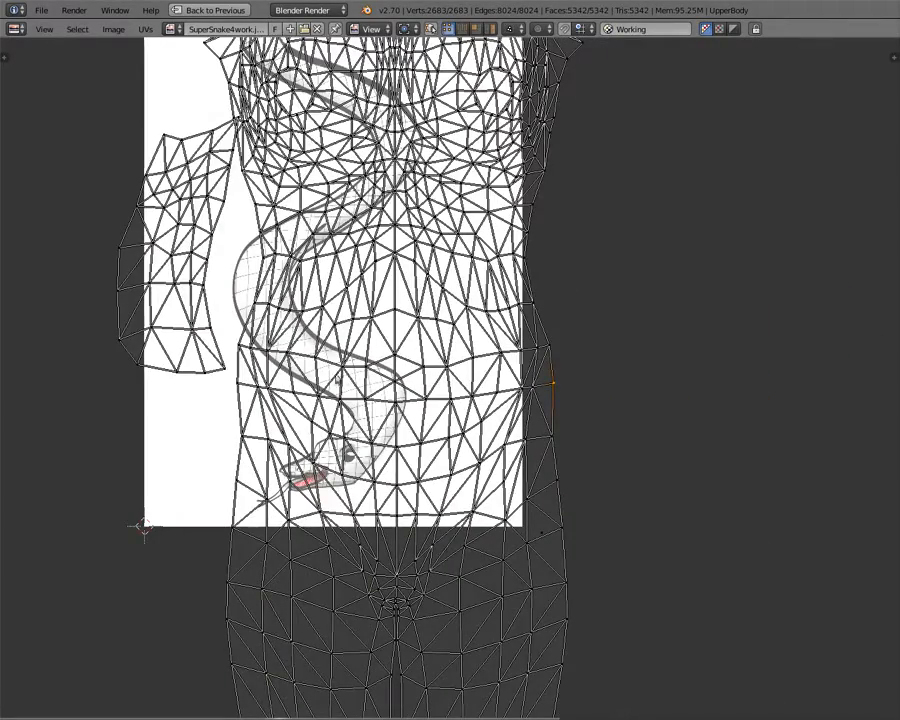
# - Examine the gap between the separate side island's lower corner and the body's outer edge beside the snake
pyautogui.moveTo(348, 240); pyautogui.dragTo(546, 133, button='middle')
pyautogui.scroll(3, 526, 233)
pyautogui.moveTo(488, 191); pyautogui.dragTo(457, 388, button='middle')
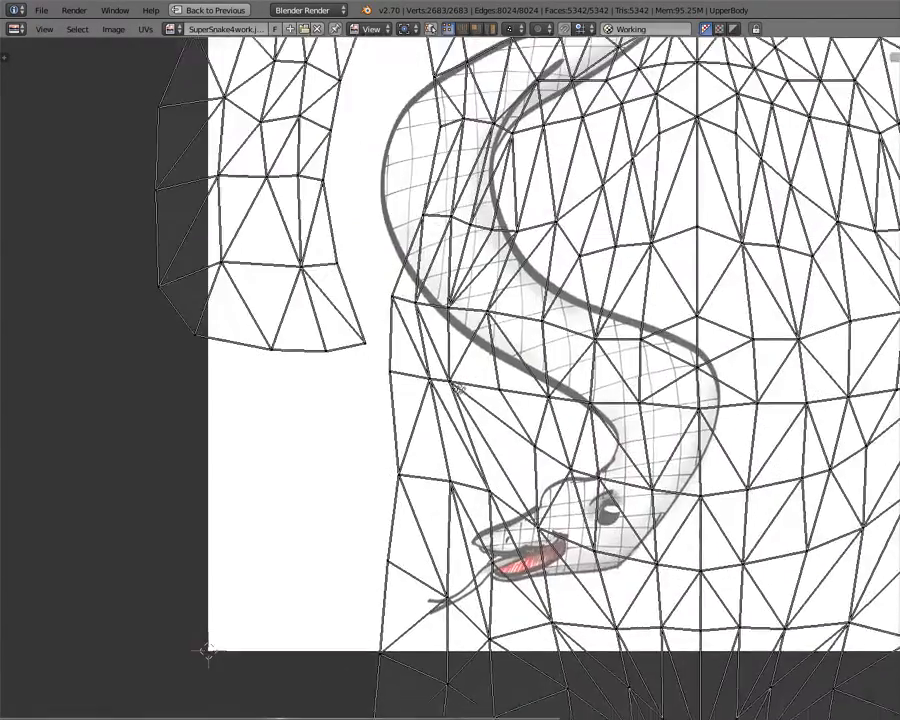
pyautogui.scroll(2, 458, 390)
pyautogui.scroll(-4, 452, 385)
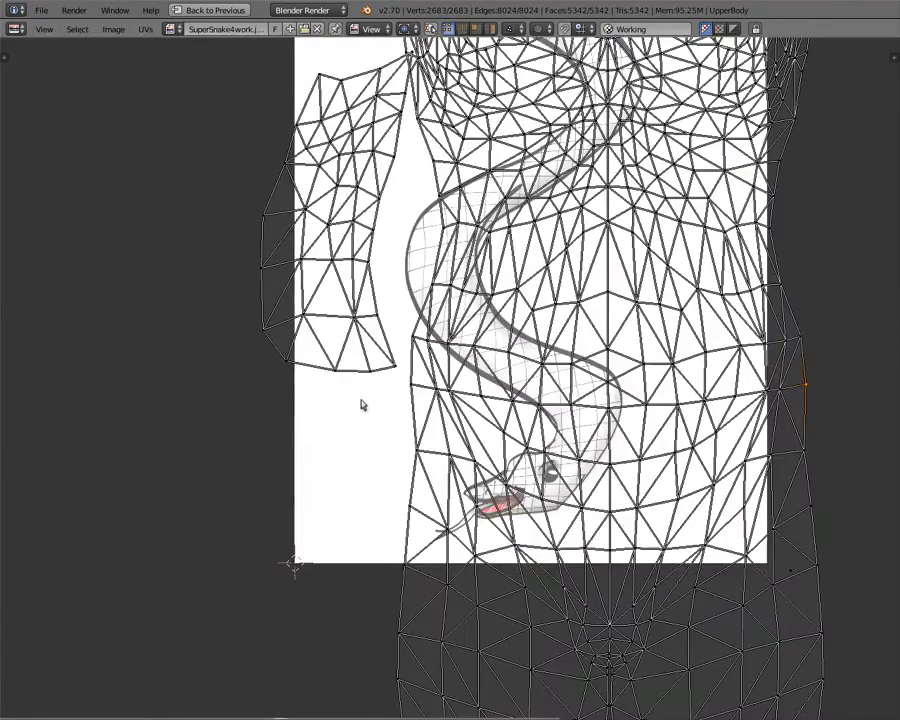
pyautogui.scroll(4, 363, 404)
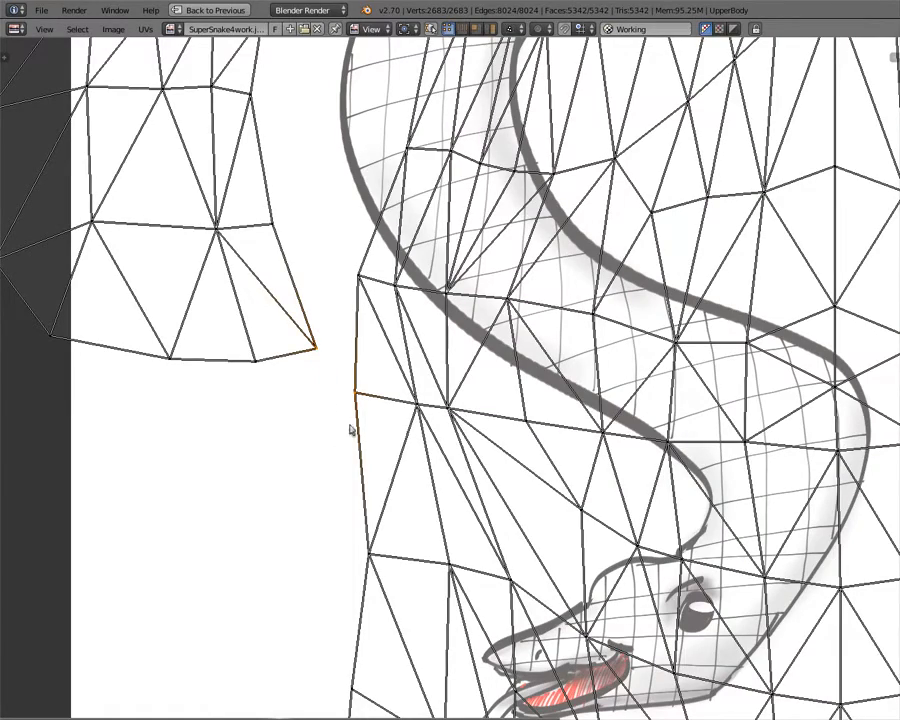
pyautogui.scroll(-3, 346, 374)
pyautogui.scroll(-2, 392, 371)
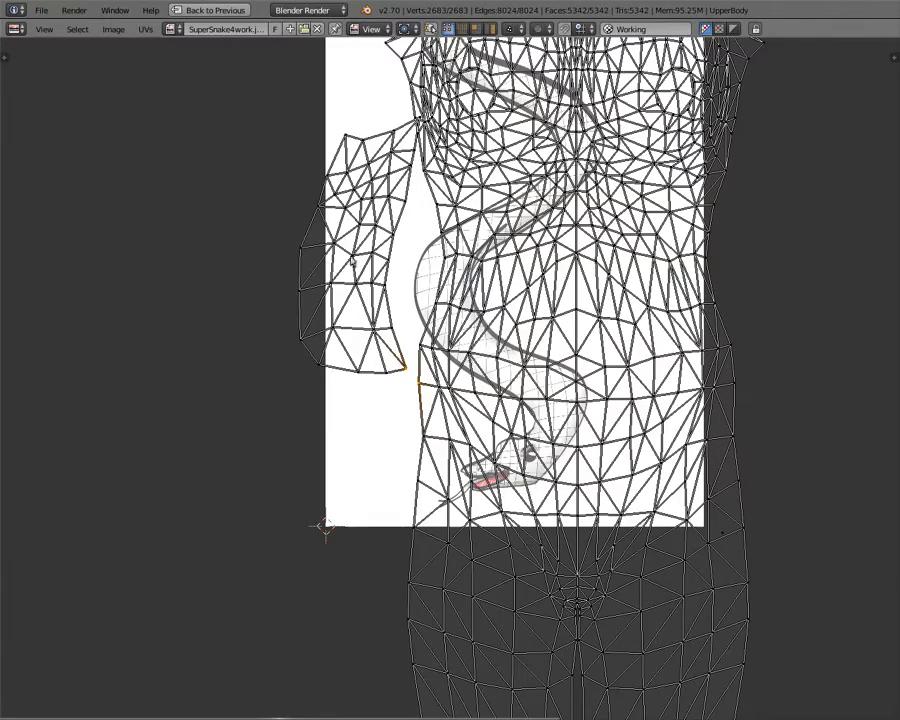
pyautogui.scroll(4, 418, 382)
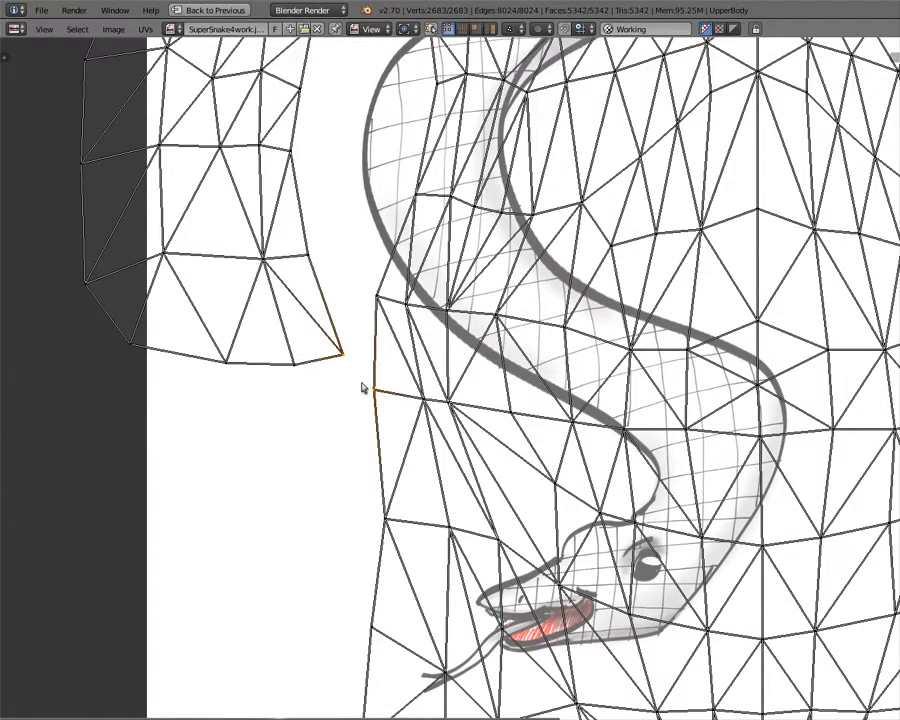
pyautogui.scroll(-3, 365, 390)
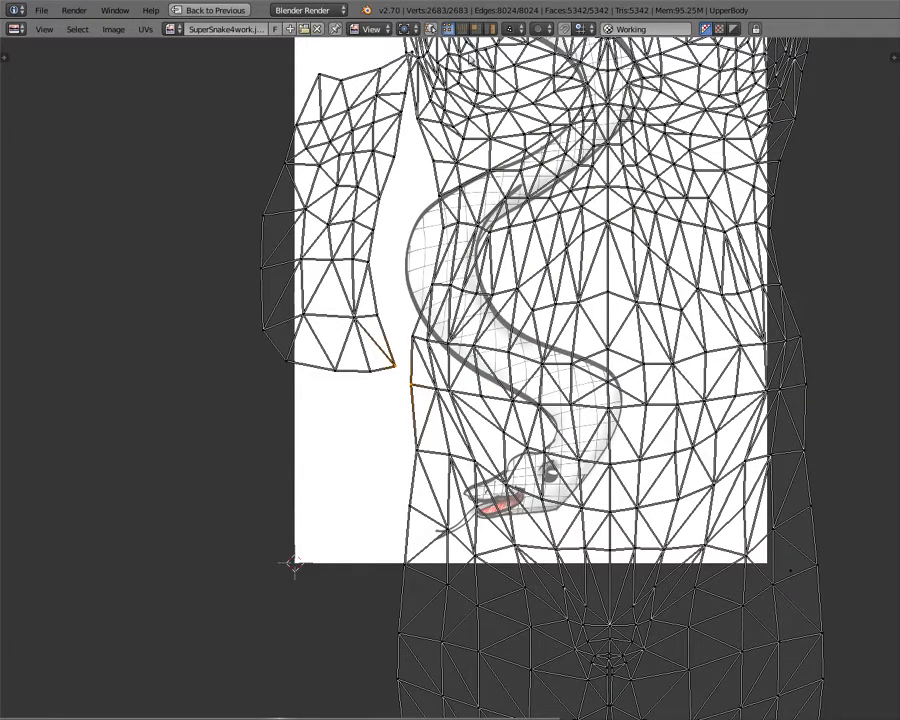
# - Set sticky selection to Shared Vertex and check which side-island vertices match the body's outer edge vertices from the hip upward
pyautogui.click(513, 29)
pyautogui.click(522, 81)
pyautogui.rightClick(415, 450)
pyautogui.keyDown('shift'); pyautogui.rightClick(412, 388); pyautogui.keyUp('shift')
pyautogui.rightClick(412, 335)
pyautogui.scroll(4, 432, 303)
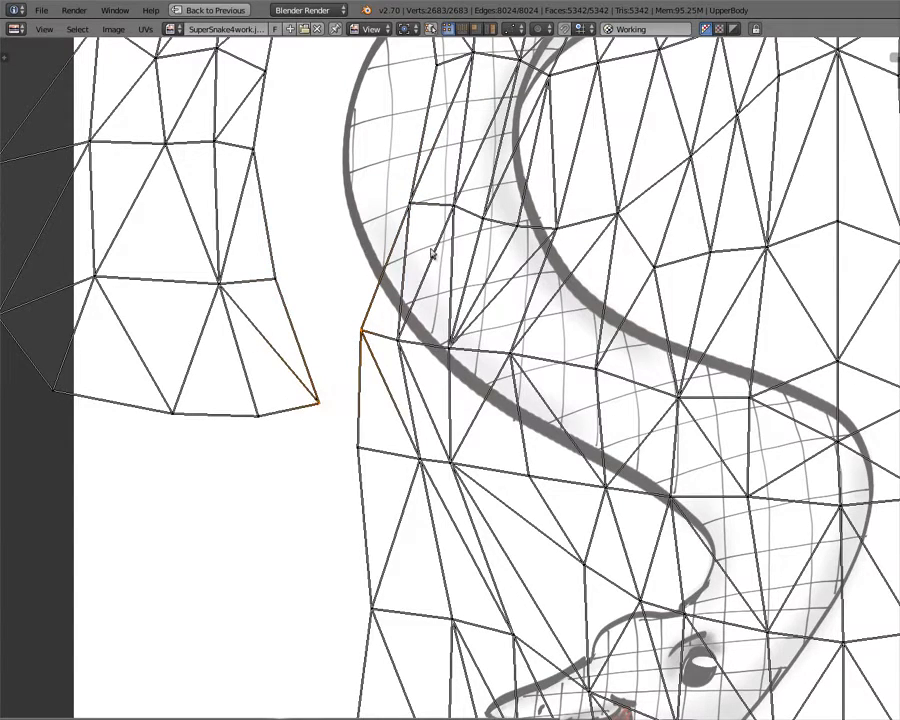
pyautogui.keyDown('shift'); pyautogui.rightClick(406, 220); pyautogui.keyUp('shift')
pyautogui.rightClick(436, 66)
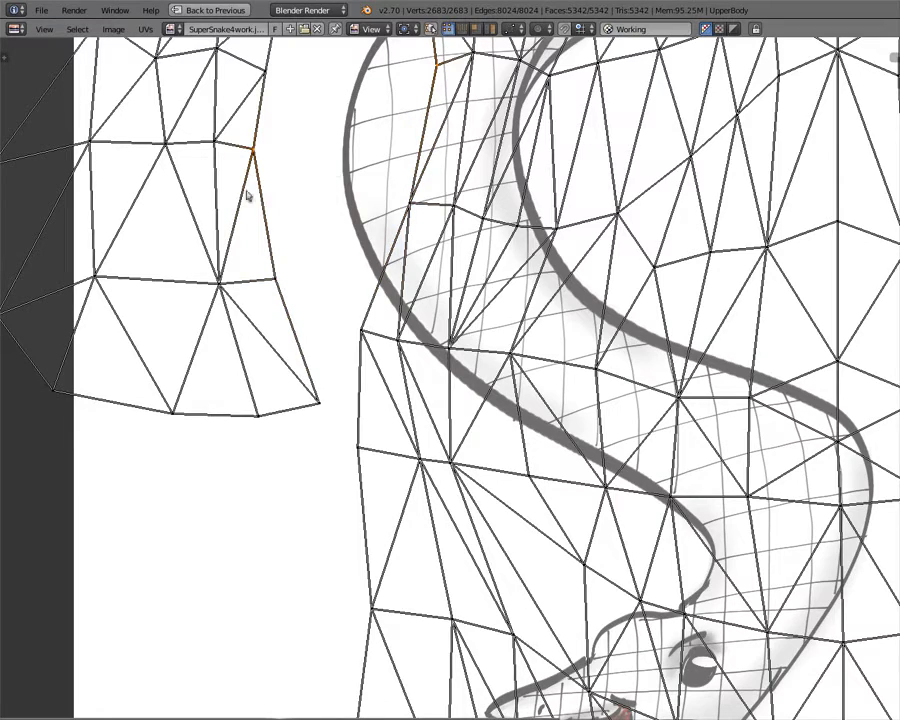
# - Try to weld the side island's lower corner to the waist corner with sticky selection disabled, and undo it
pyautogui.click(514, 29)
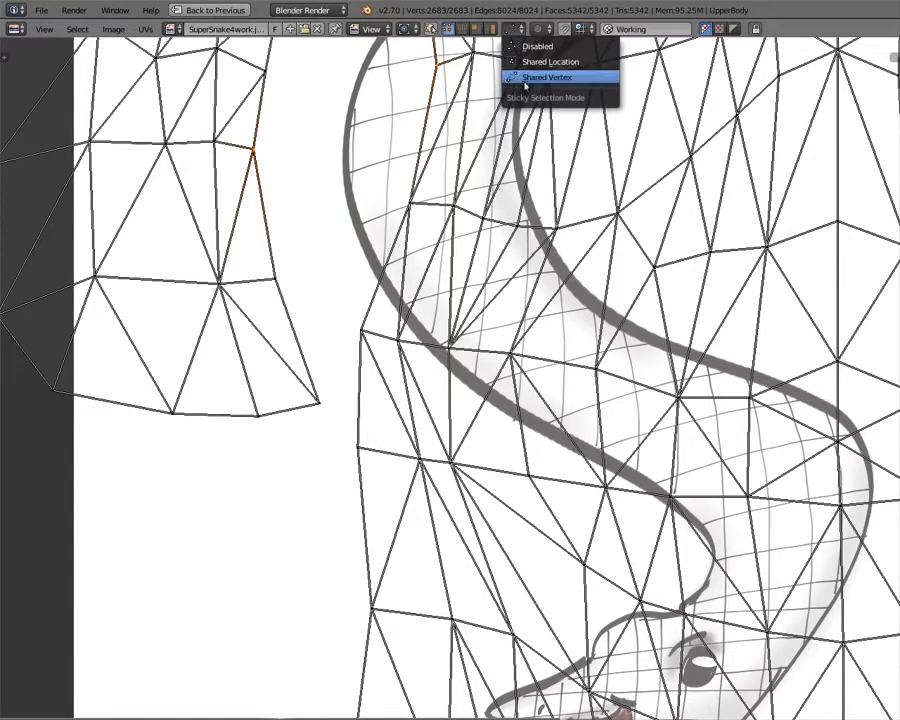
pyautogui.click(522, 47)
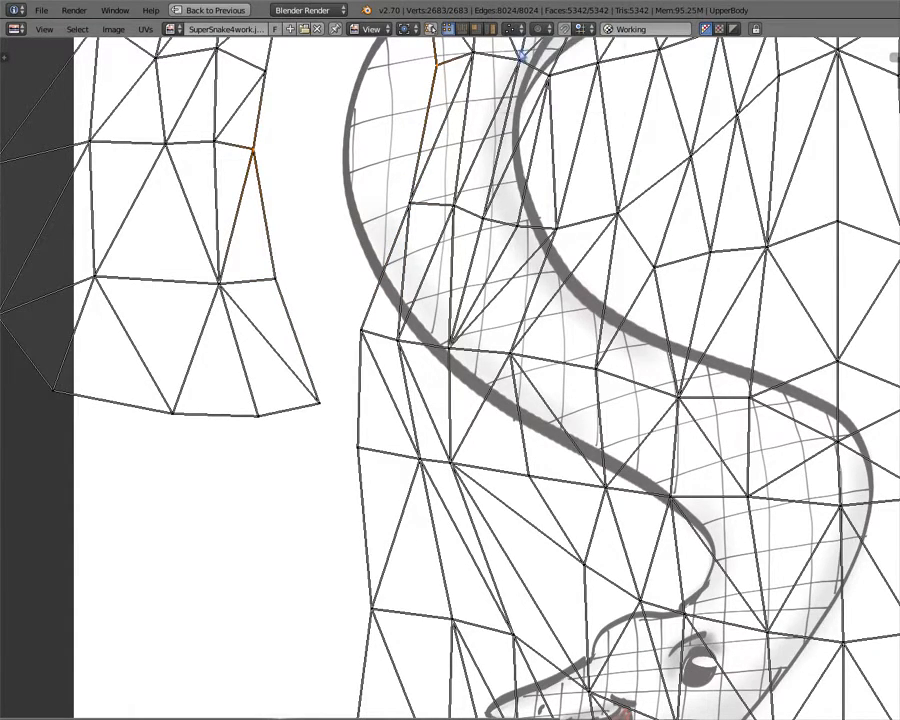
pyautogui.rightClick(364, 331)
pyautogui.keyDown('shift'); pyautogui.rightClick(317, 405); pyautogui.keyUp('shift')
pyautogui.press('w')
pyautogui.click(320, 406)
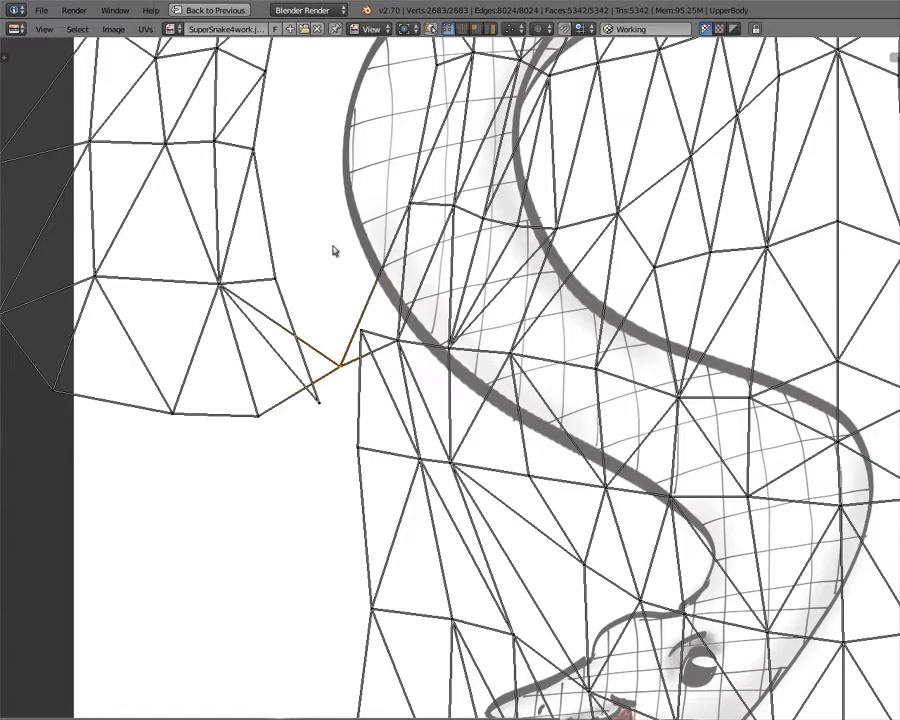
pyautogui.hotkey('ctrl', 'z')
pyautogui.press('w')
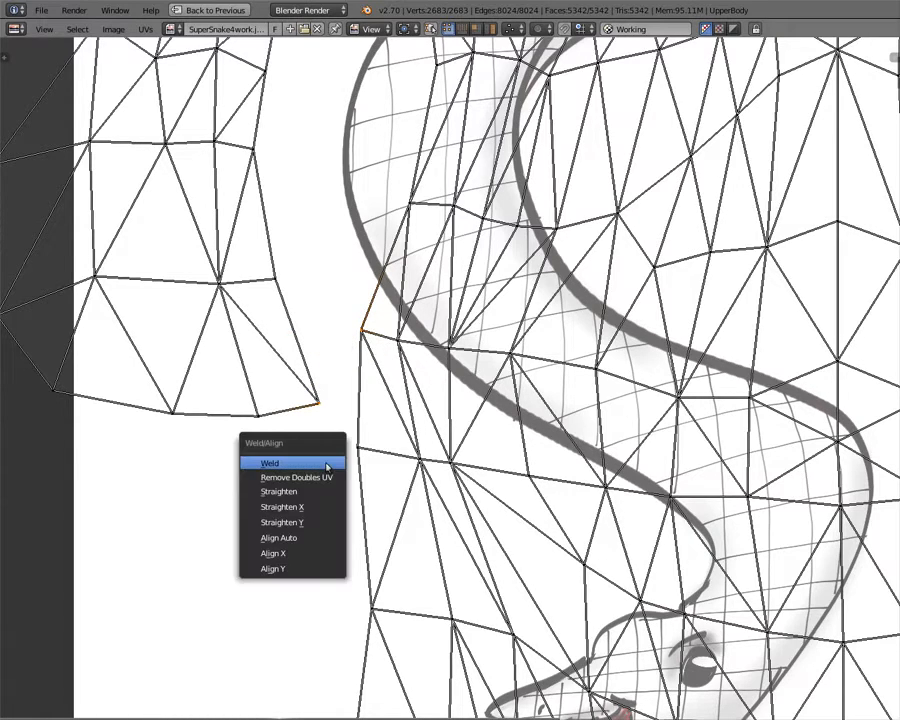
pyautogui.click(328, 463)
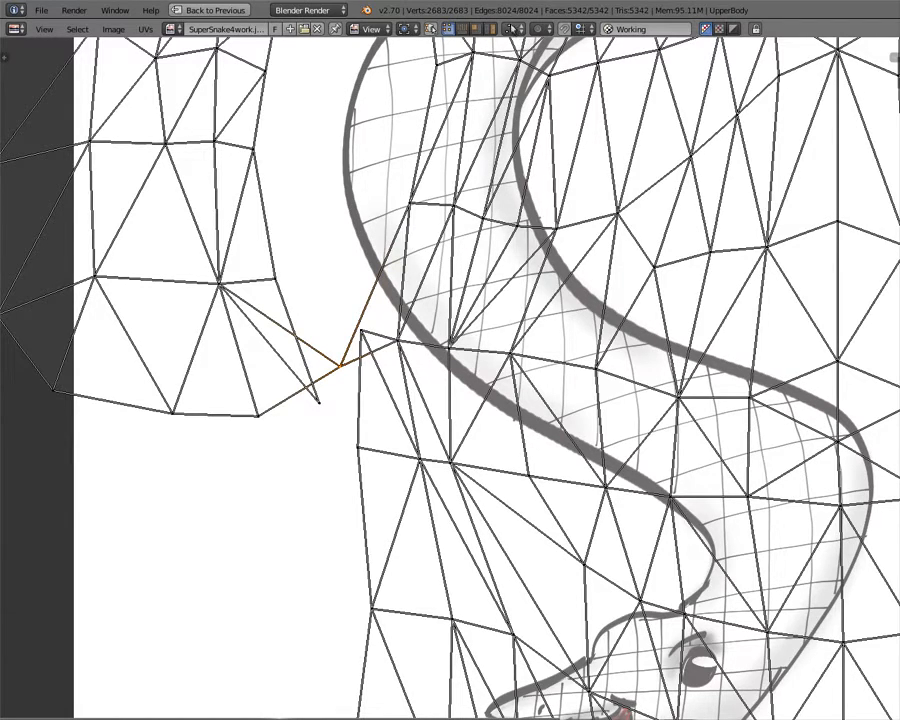
pyautogui.hotkey('ctrl', 'z')
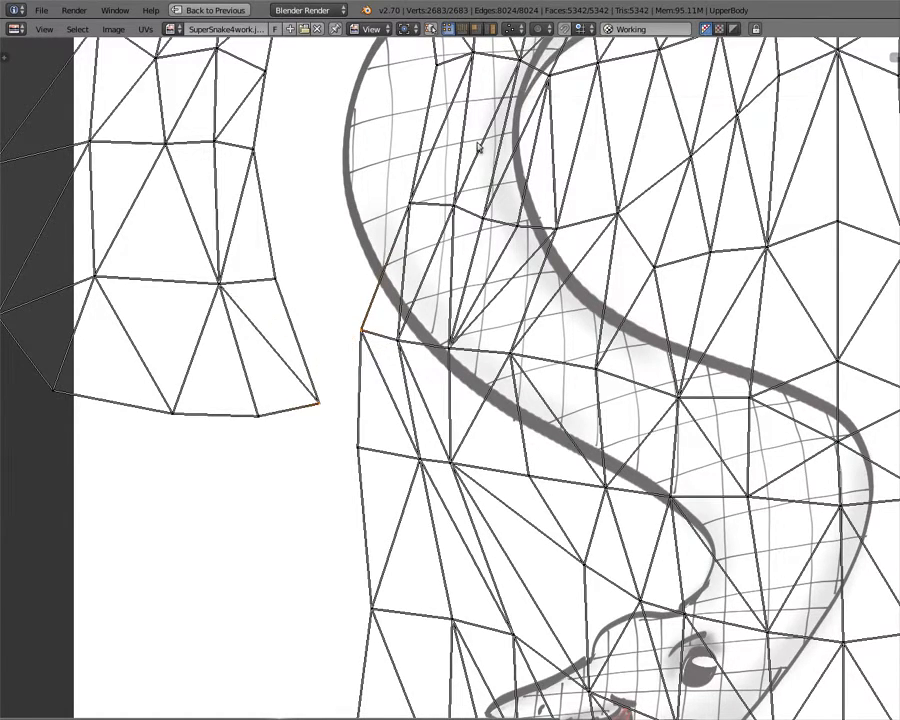
# - Set sticky selection to Shared Location and weld the side island's lower inner corner to the waist corner
pyautogui.click(513, 28)
pyautogui.click(513, 62)
pyautogui.keyDown('shift'); pyautogui.rightClick(361, 336); pyautogui.keyUp('shift')
pyautogui.press('w')
pyautogui.click(366, 370)
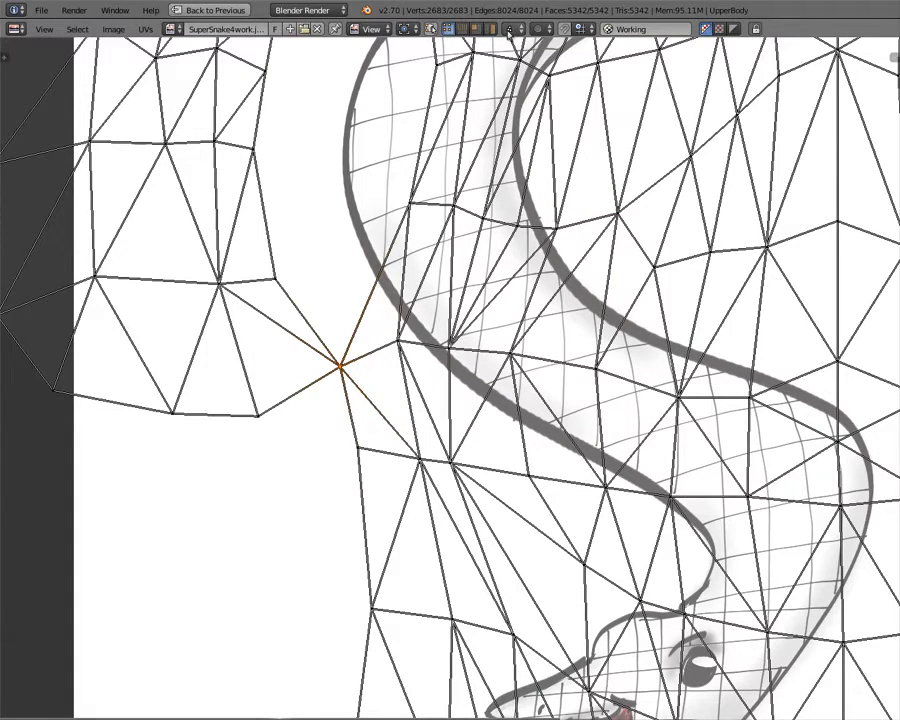
# - Weld the next two side-island and torso vertex pairs directly above the waist corner
pyautogui.rightClick(265, 271)
pyautogui.press('w')
pyautogui.click(413, 203)
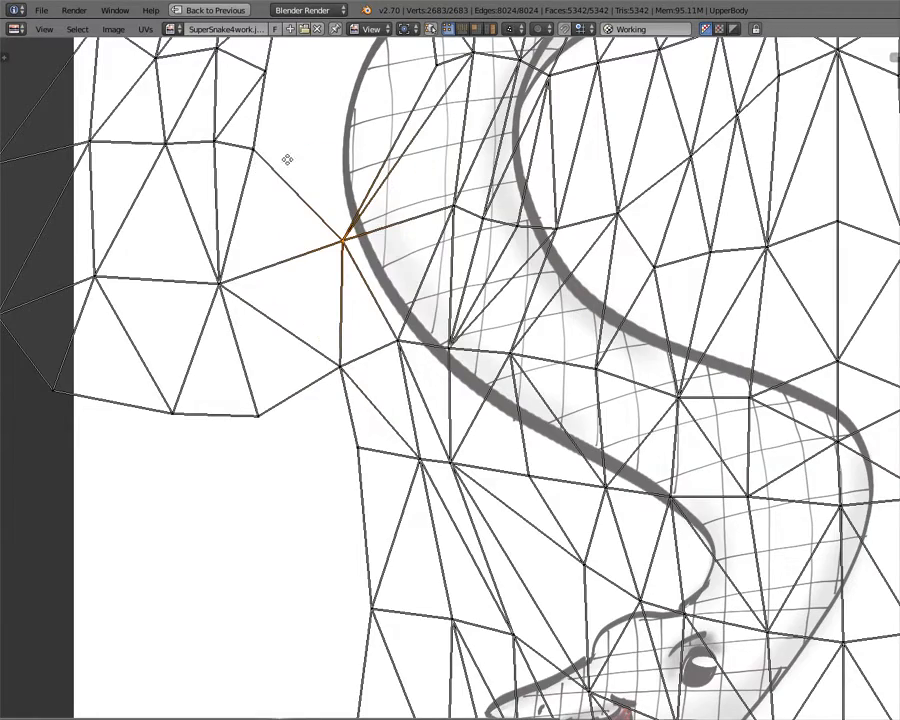
pyautogui.moveTo(287, 159); pyautogui.dragTo(272, 411, button='middle')
pyautogui.rightClick(245, 407)
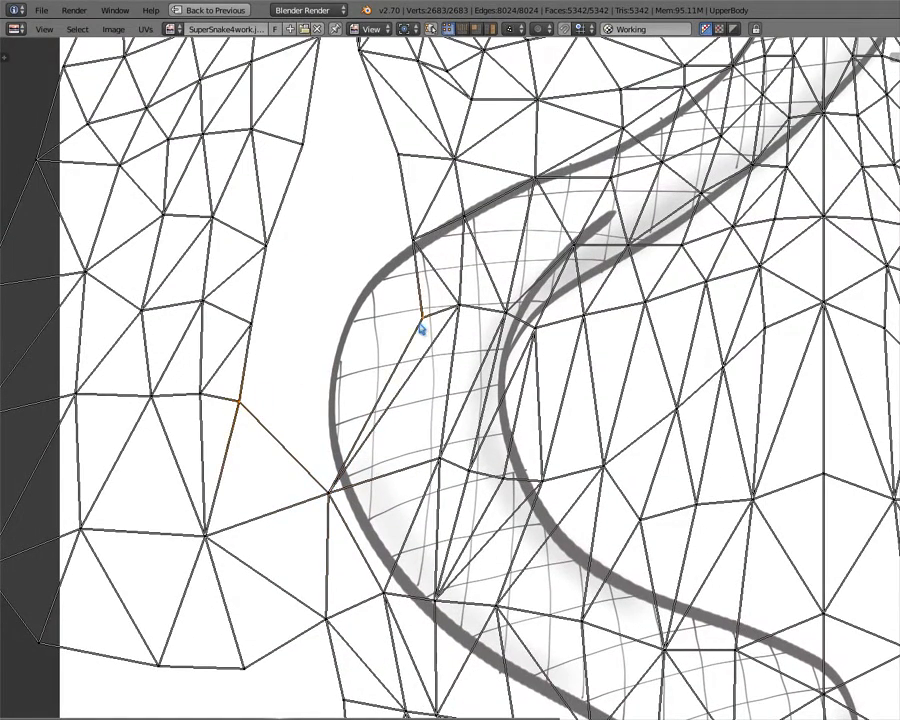
pyautogui.press('w')
pyautogui.click(372, 321)
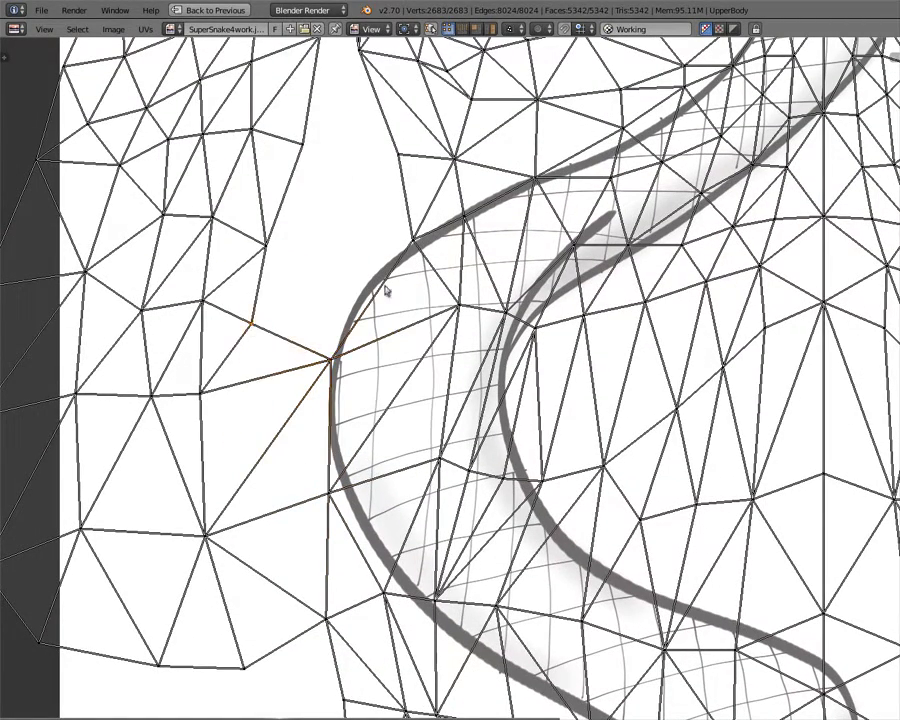
# - Weld the following two side-island and torso edge pairs around the top of the snake's outer curve
pyautogui.press('w')
pyautogui.click(398, 257)
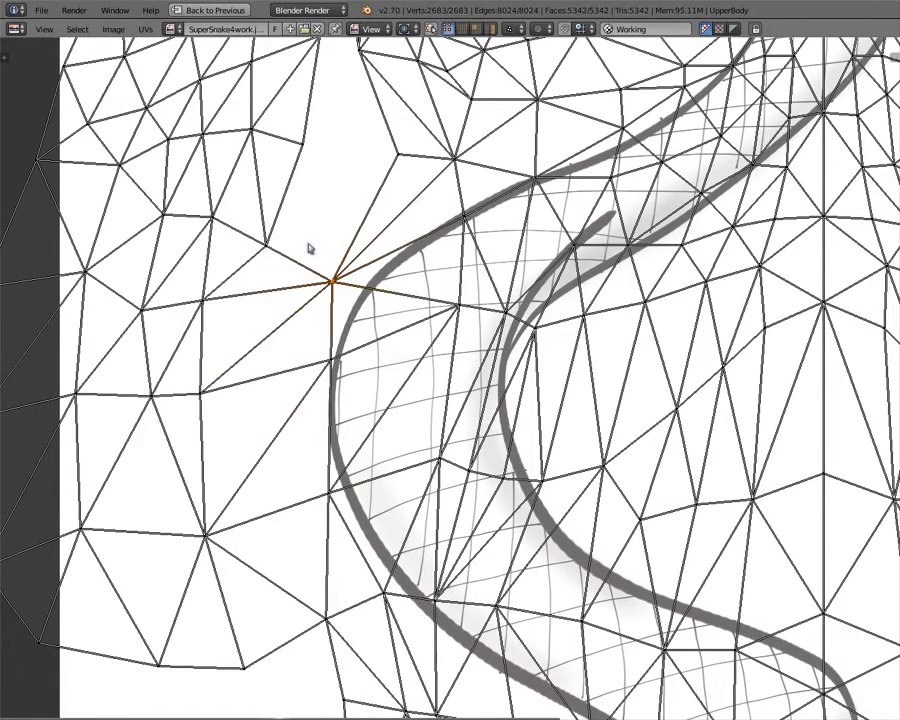
pyautogui.rightClick(266, 244)
pyautogui.press('w')
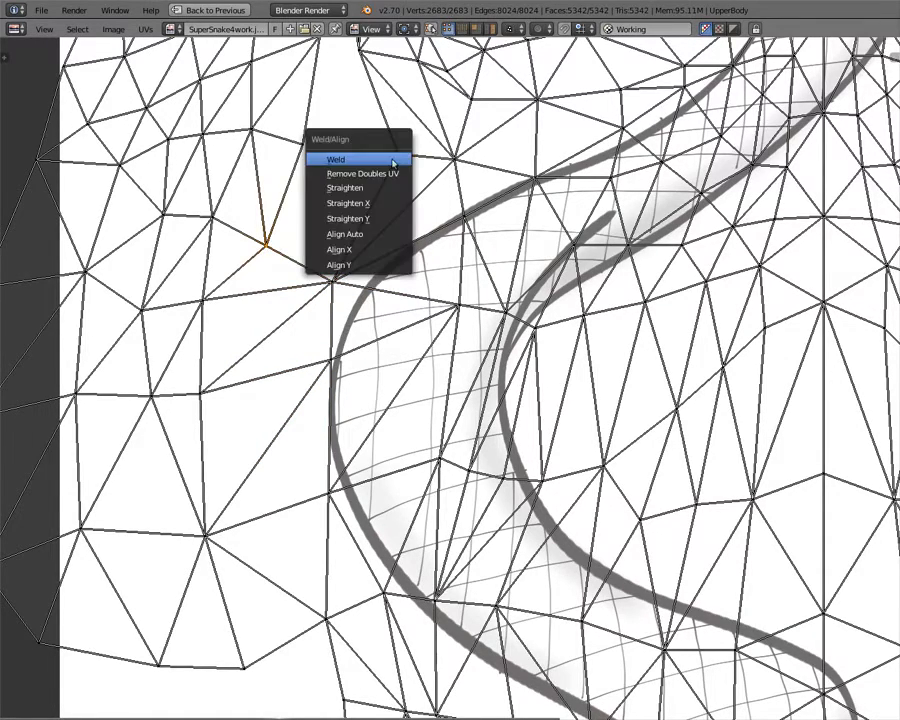
pyautogui.click(346, 161)
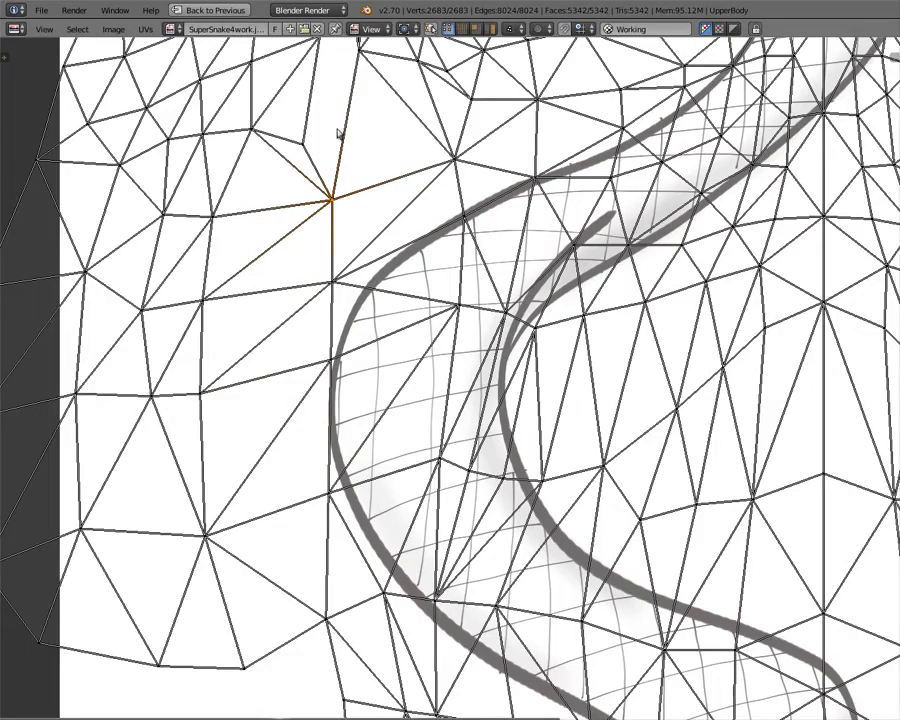
# - Weld the two side-island and torso vertex pairs leading up to the narrow gap below the armpit
pyautogui.moveTo(338, 133); pyautogui.dragTo(318, 375, button='middle')
pyautogui.rightClick(290, 378)
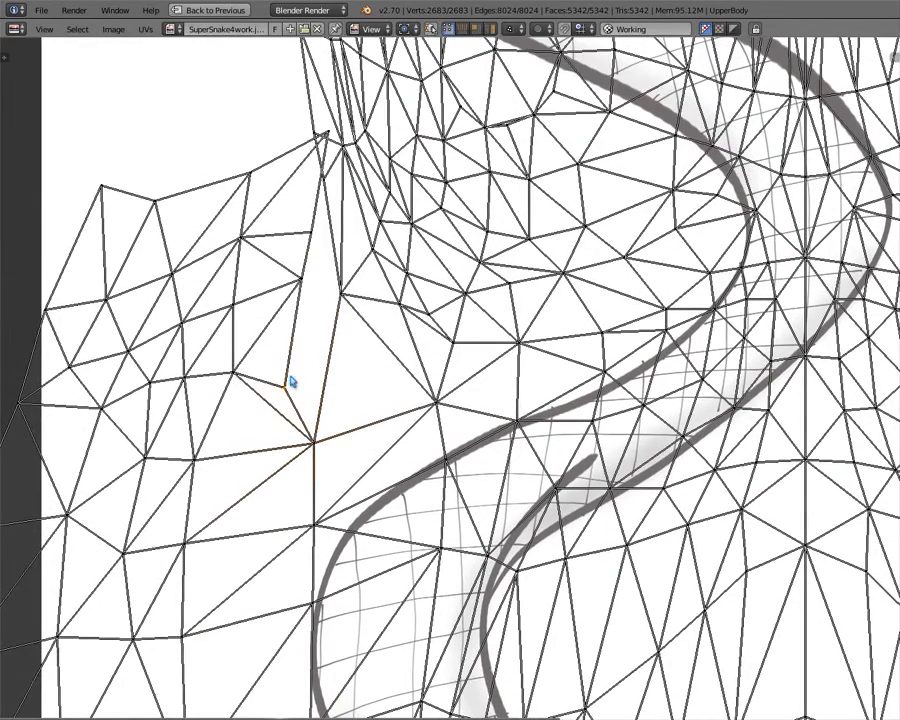
pyautogui.keyDown('shift'); pyautogui.rightClick(342, 300); pyautogui.keyUp('shift')
pyautogui.press('w')
pyautogui.click(301, 295)
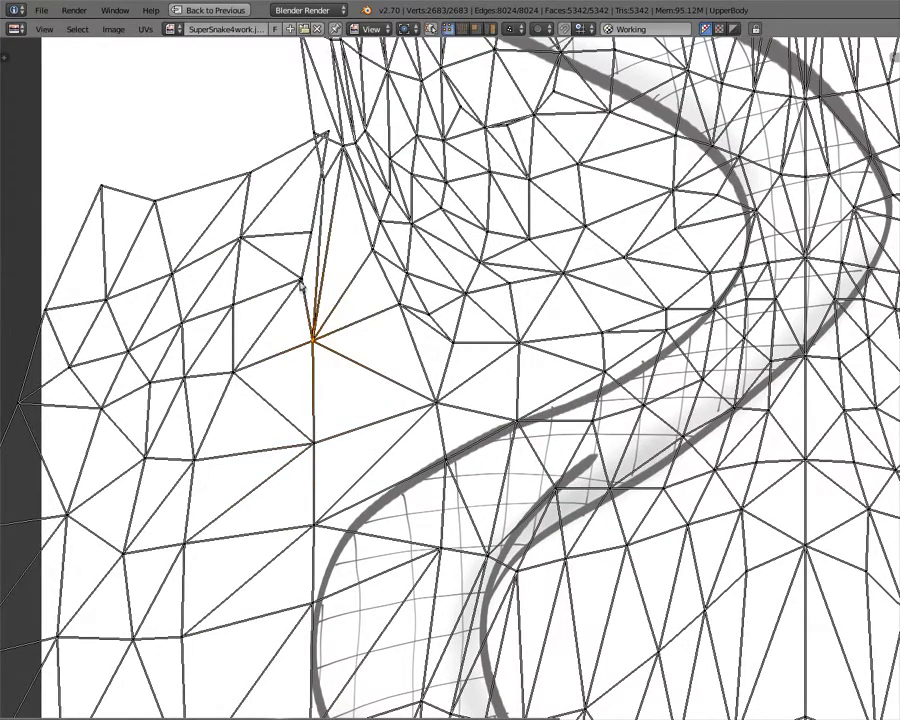
pyautogui.rightClick(300, 281)
pyautogui.press('w')
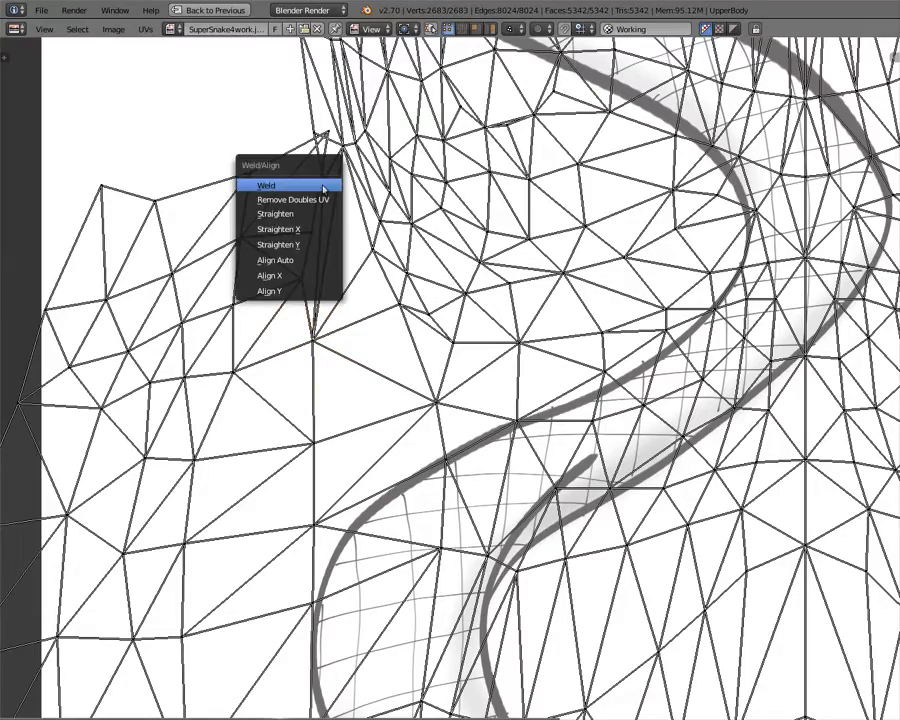
pyautogui.click(320, 186)
# - Examine the overlapping side-island and torso vertices near the armpit to identify which ones still need joining
pyautogui.scroll(4, 305, 225)
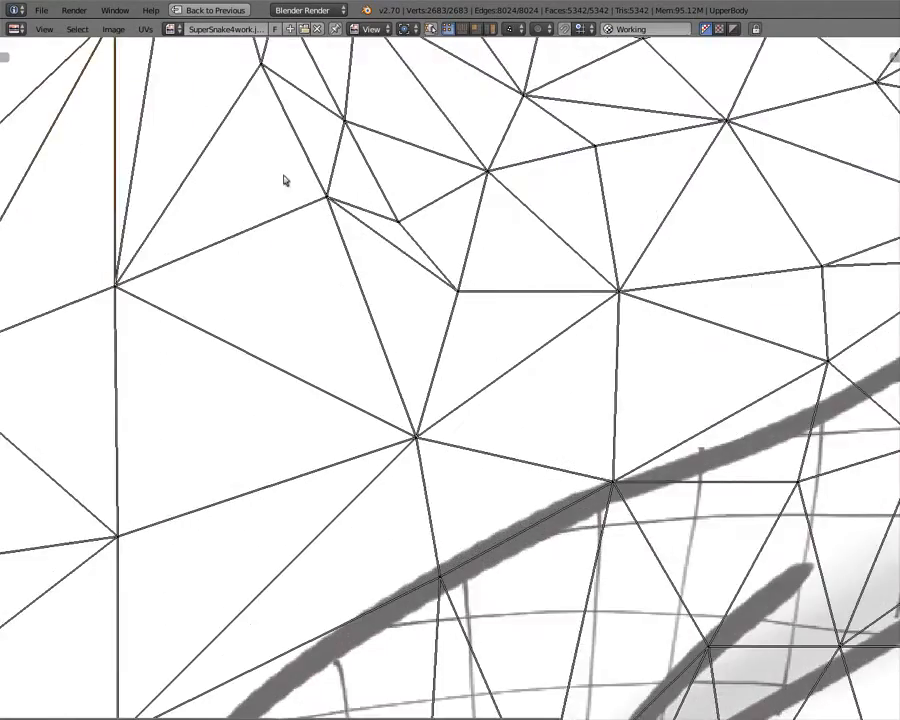
pyautogui.moveTo(285, 181); pyautogui.dragTo(547, 651, button='middle')
pyautogui.scroll(3, 550, 622)
pyautogui.moveTo(378, 571); pyautogui.dragTo(428, 422, button='middle')
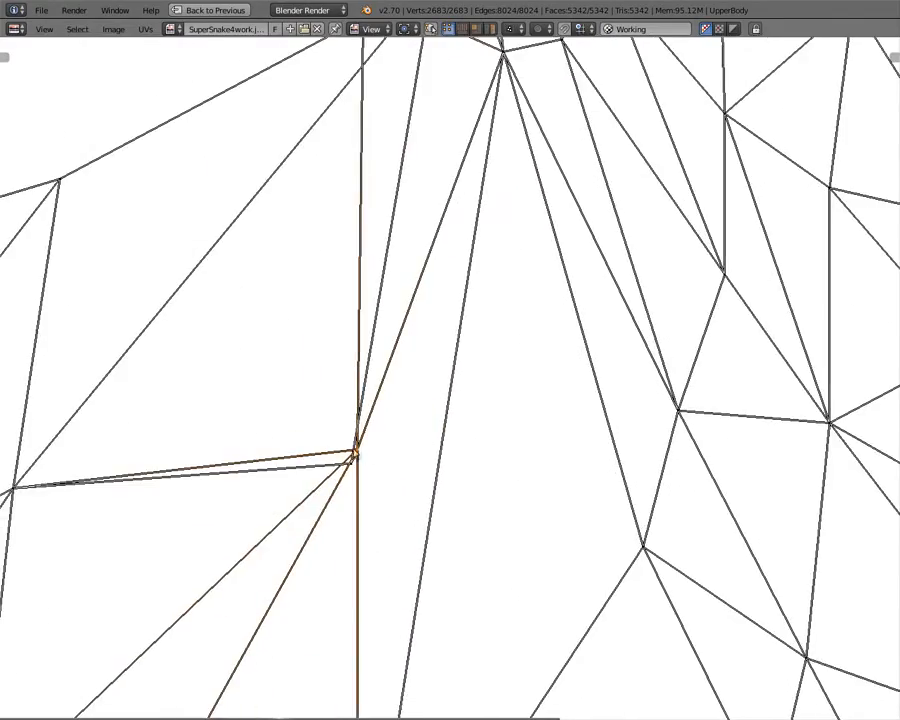
pyautogui.rightClick(350, 463)
pyautogui.scroll(-4, 339, 322)
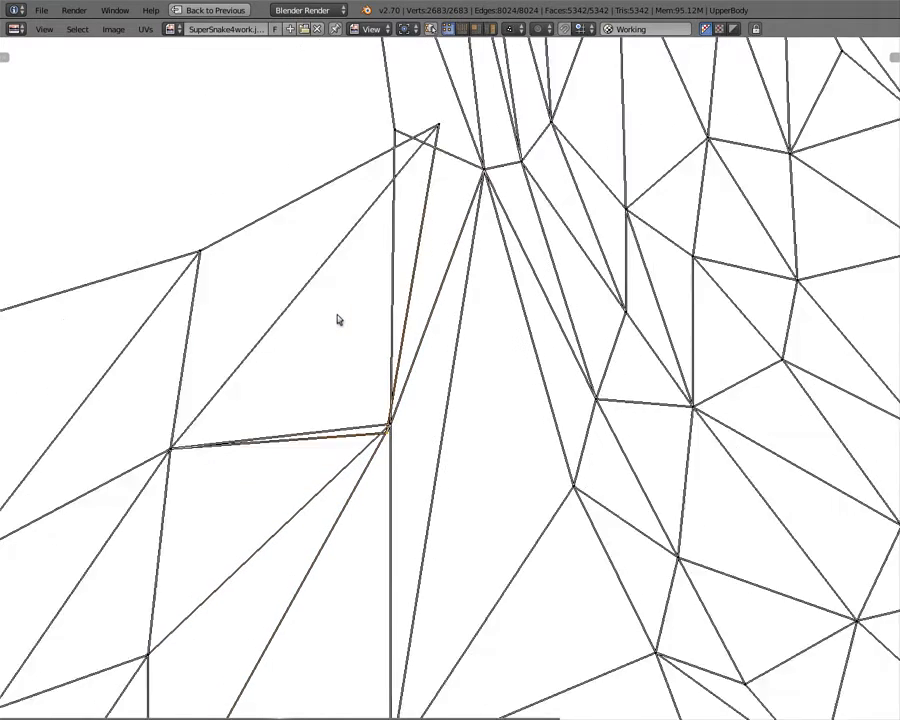
pyautogui.moveTo(348, 280); pyautogui.dragTo(347, 357, button='middle')
pyautogui.rightClick(410, 305)
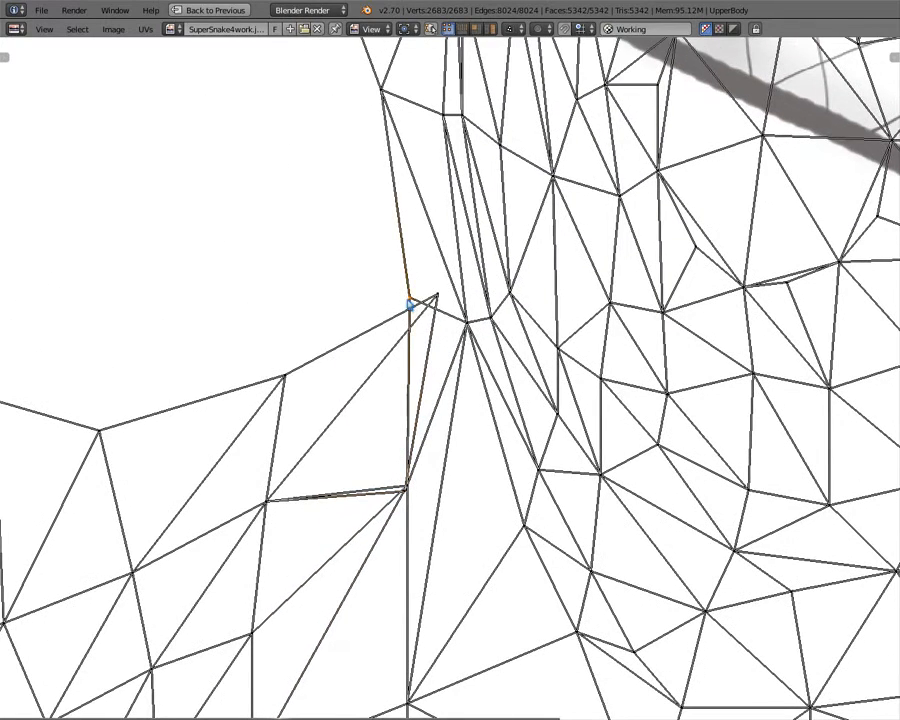
pyautogui.press('w')
pyautogui.rightClick(401, 467)
pyautogui.moveTo(400, 450); pyautogui.dragTo(381, 365, button='middle')
pyautogui.scroll(4, 381, 364)
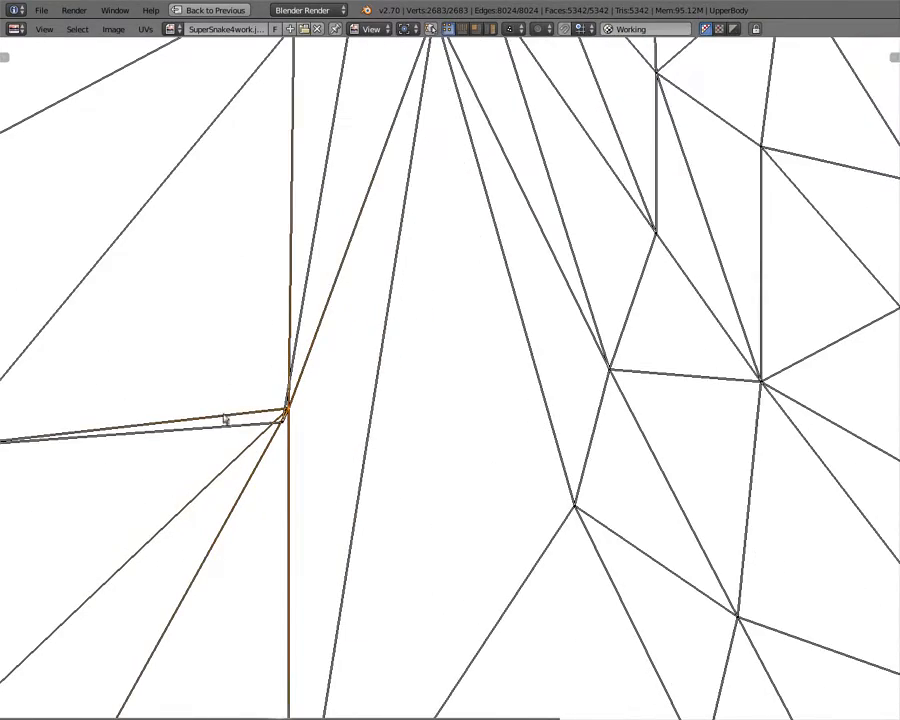
pyautogui.scroll(-4, 278, 403)
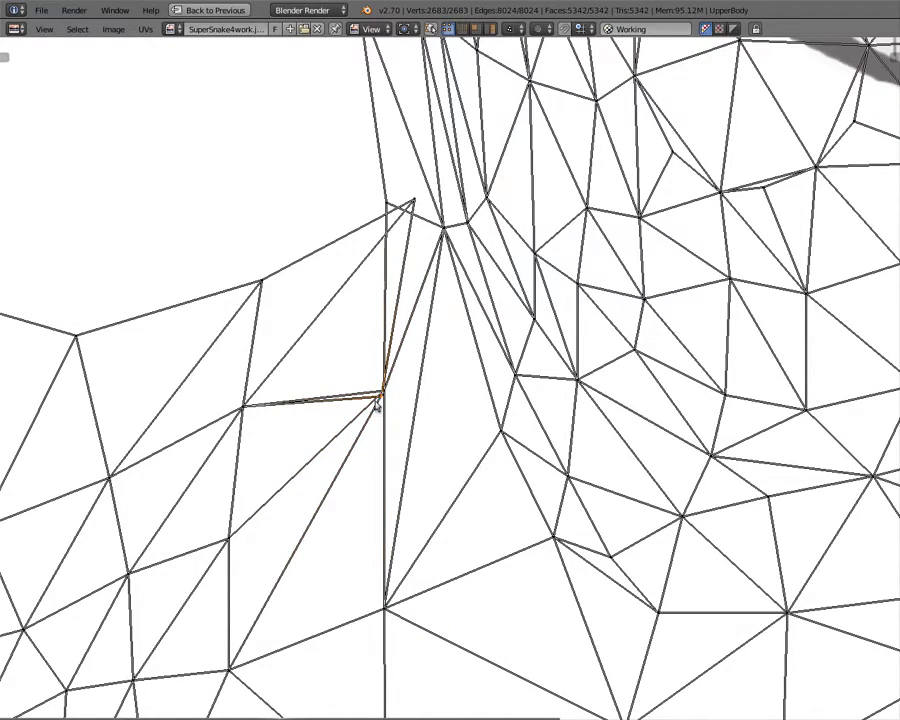
# - Move the side island's stray inner vertex and its upper tip vertex outward, clear of the torso edge
pyautogui.press('g')
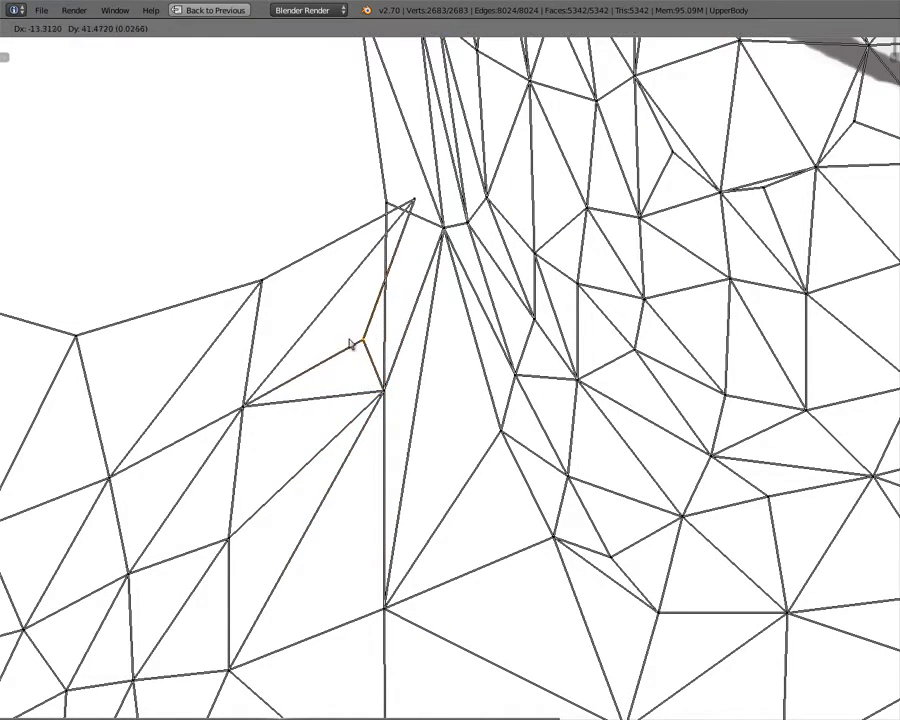
pyautogui.click(351, 346)
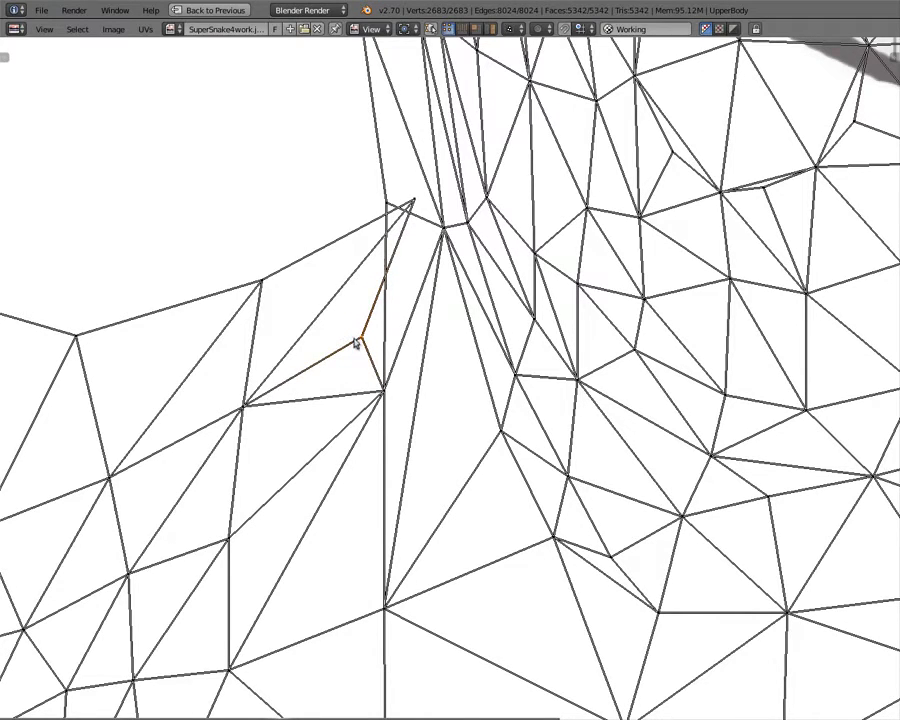
pyautogui.rightClick(411, 203)
pyautogui.press('g')
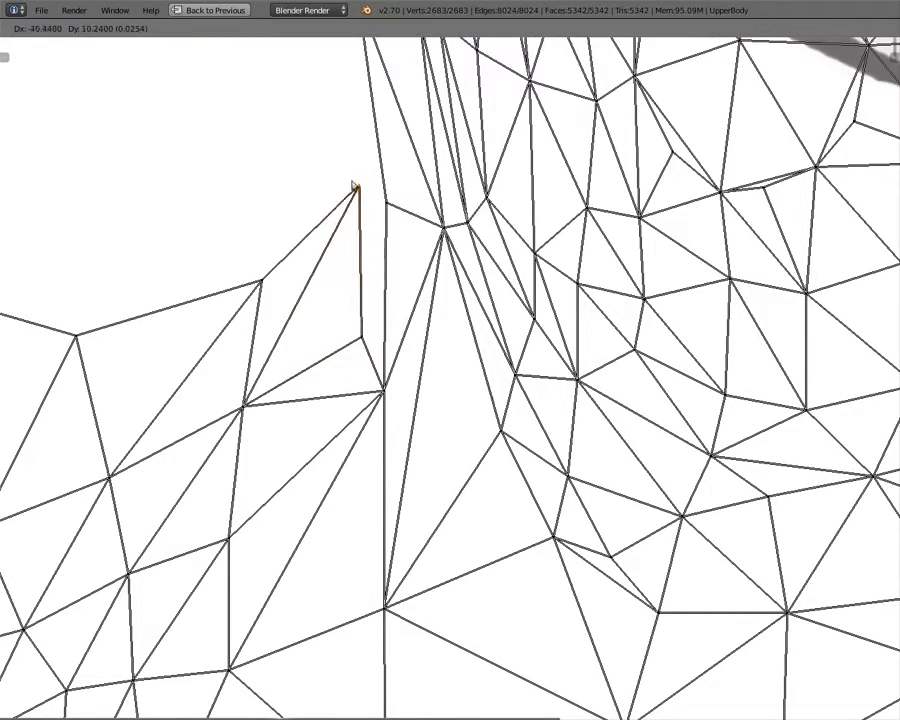
pyautogui.click(339, 172)
pyautogui.scroll(-2, 364, 396)
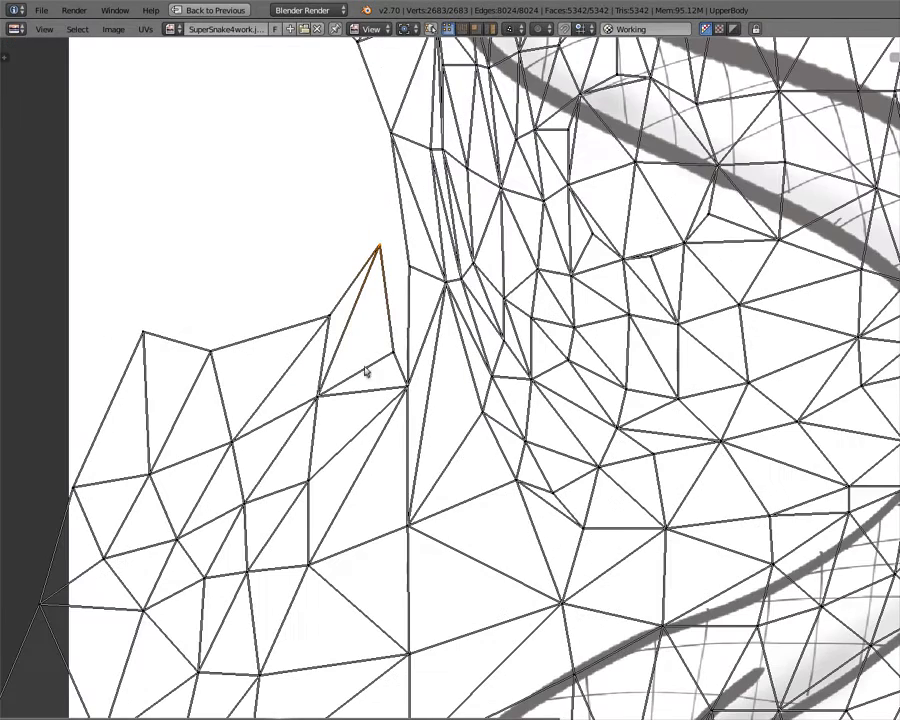
# - Weld the side island's inner vertex and upper tip vertex to their matching torso edge vertices below the armpit
pyautogui.rightClick(390, 353)
pyautogui.keyDown('shift'); pyautogui.rightClick(408, 275); pyautogui.keyUp('shift')
pyautogui.press('w')
pyautogui.click(408, 333)
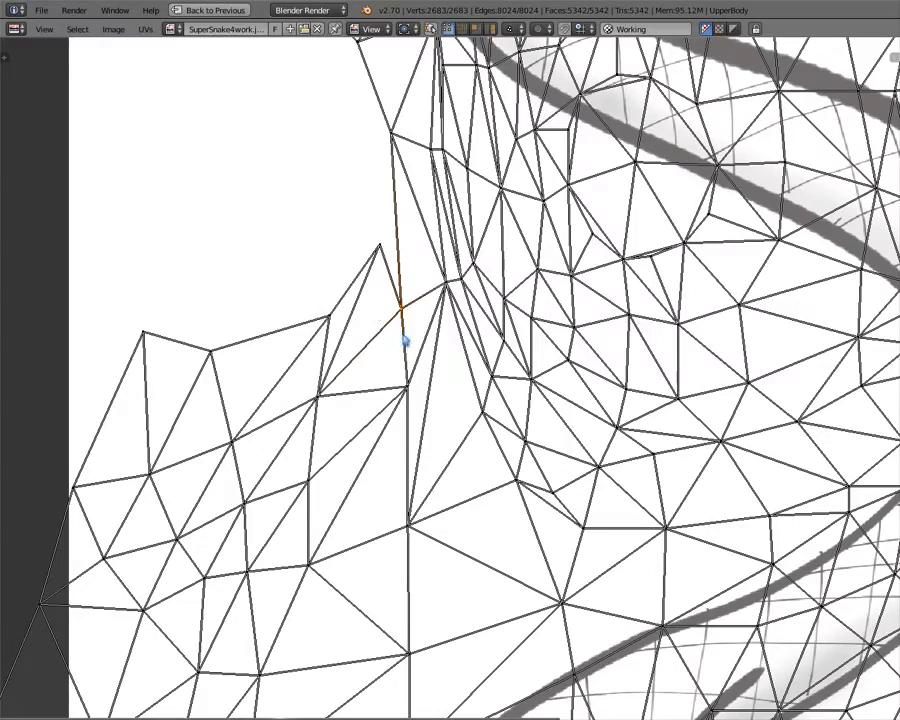
pyautogui.rightClick(379, 250)
pyautogui.keyDown('shift'); pyautogui.rightClick(392, 137); pyautogui.keyUp('shift')
pyautogui.press('w')
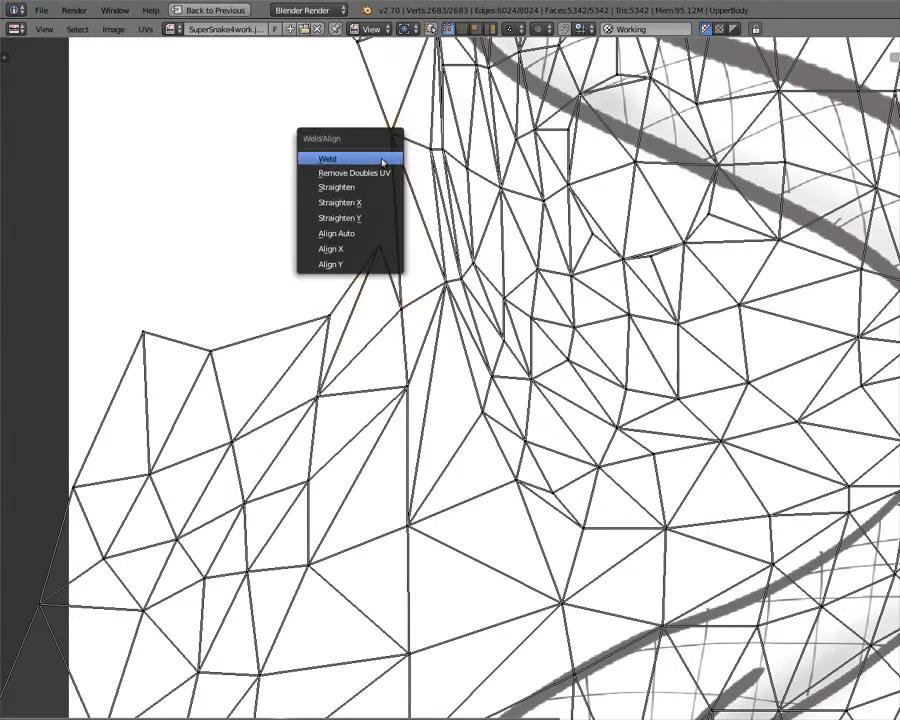
pyautogui.click(382, 161)
# - Try to weld the first two vertex pairs at the snake-tail end of the gap between the upper and lower torso islands
pyautogui.scroll(-7, 340, 400)
pyautogui.moveTo(388, 476); pyautogui.dragTo(312, 498, button='middle')
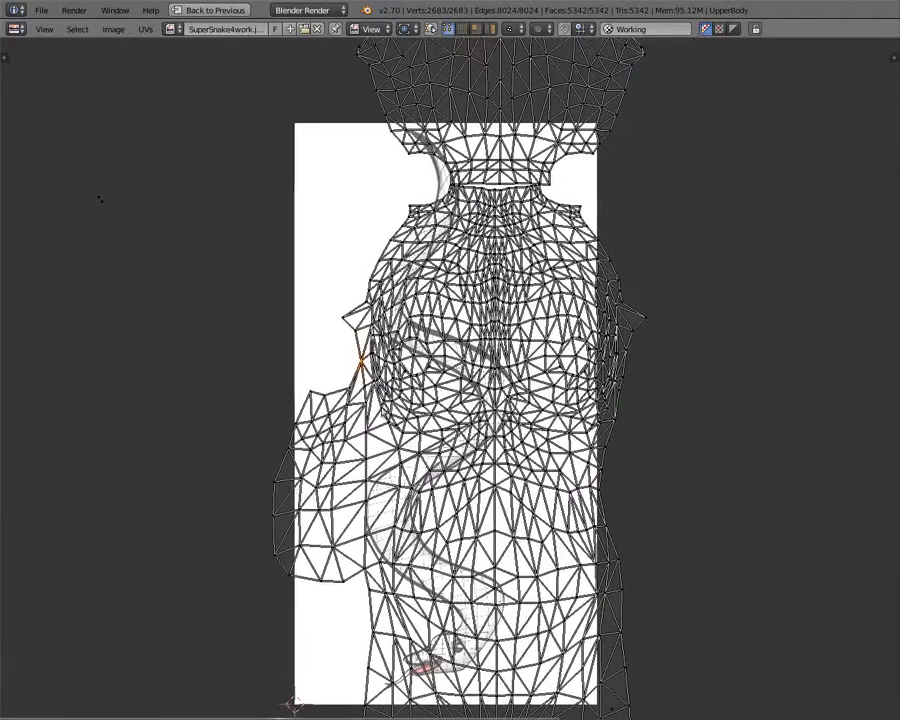
pyautogui.moveTo(432, 222); pyautogui.dragTo(382, 380, button='middle')
pyautogui.scroll(5, 384, 378)
pyautogui.scroll(5, 248, 268)
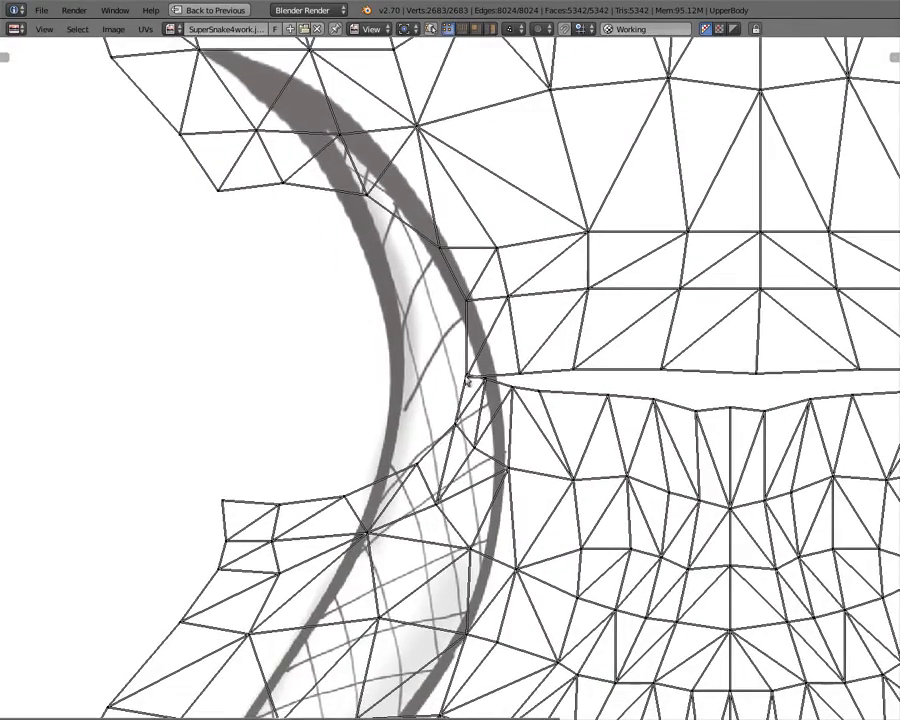
pyautogui.rightClick(472, 378)
pyautogui.press('w')
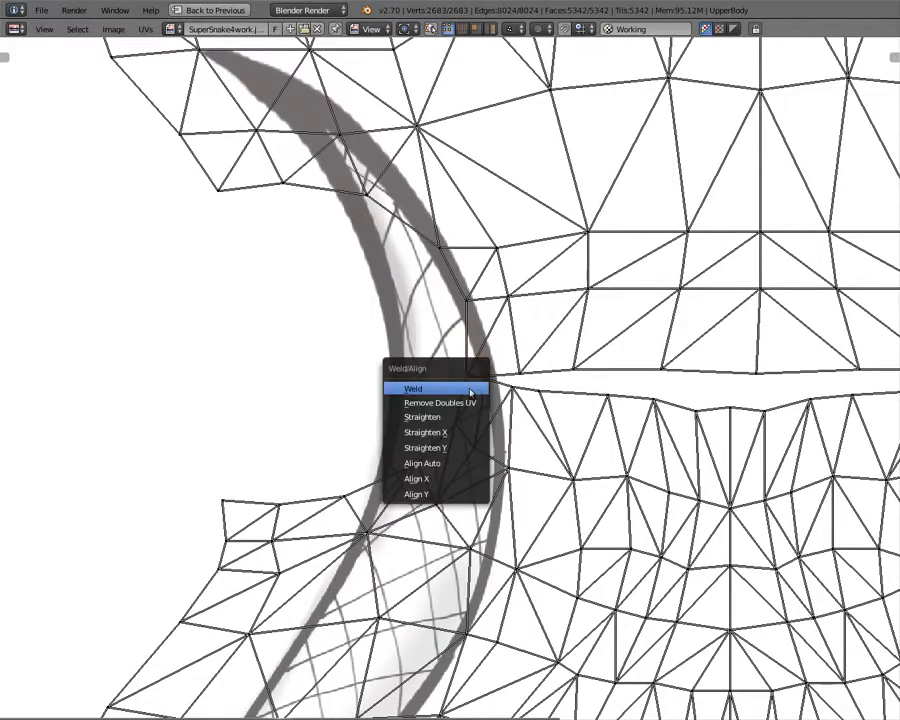
pyautogui.click(470, 389)
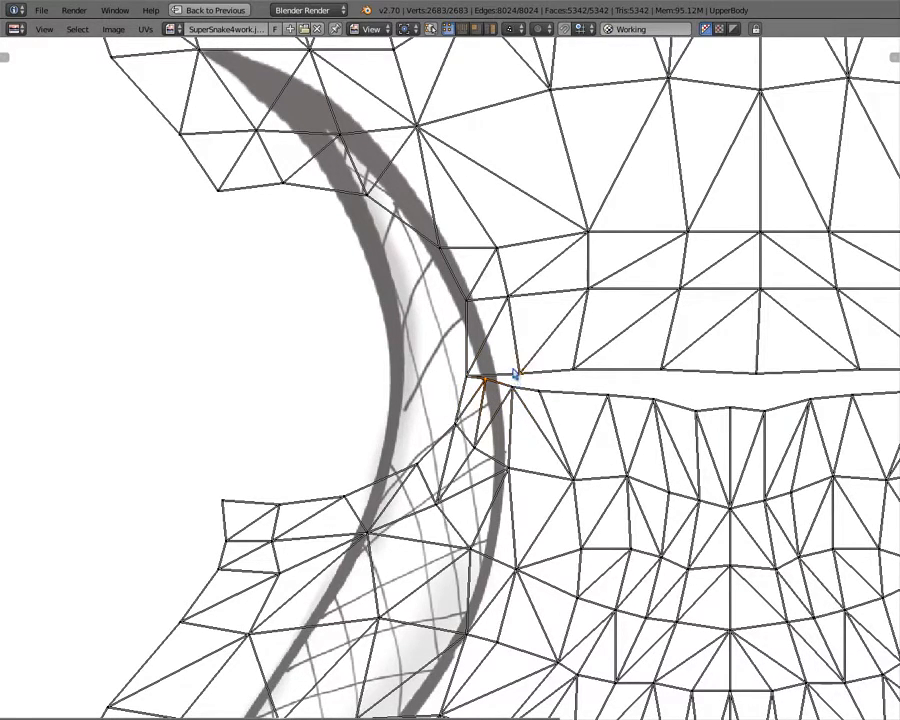
pyautogui.keyDown('shift'); pyautogui.rightClick(516, 374); pyautogui.keyUp('shift')
pyautogui.press('w')
pyautogui.click(517, 372)
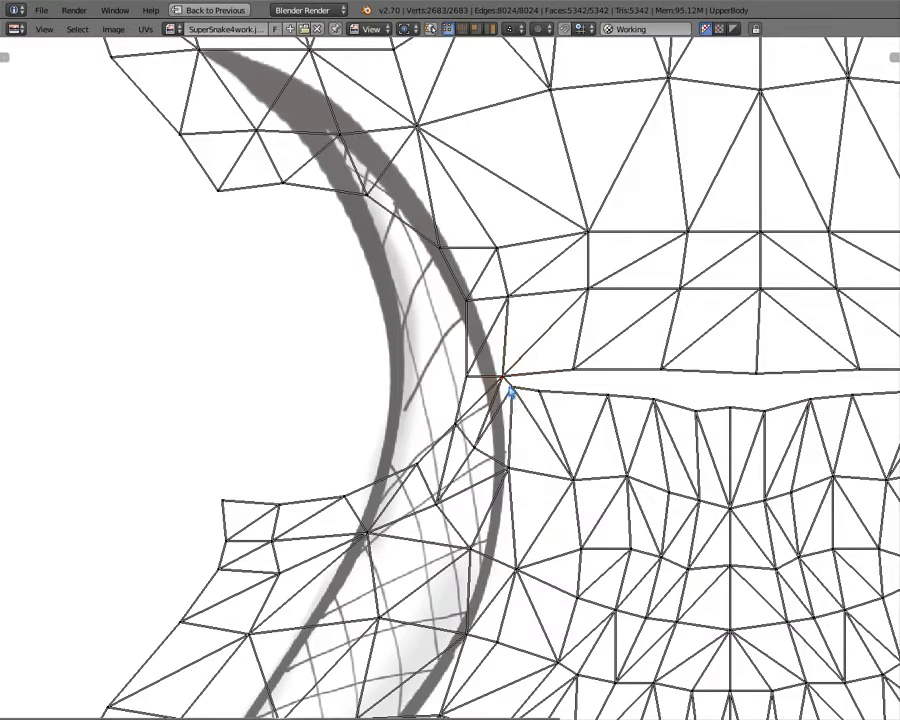
# - Try to weld the following two vertex pairs inward along the gap between the upper and lower torso islands
pyautogui.keyDown('shift'); pyautogui.rightClick(570, 374); pyautogui.keyUp('shift')
pyautogui.press('w')
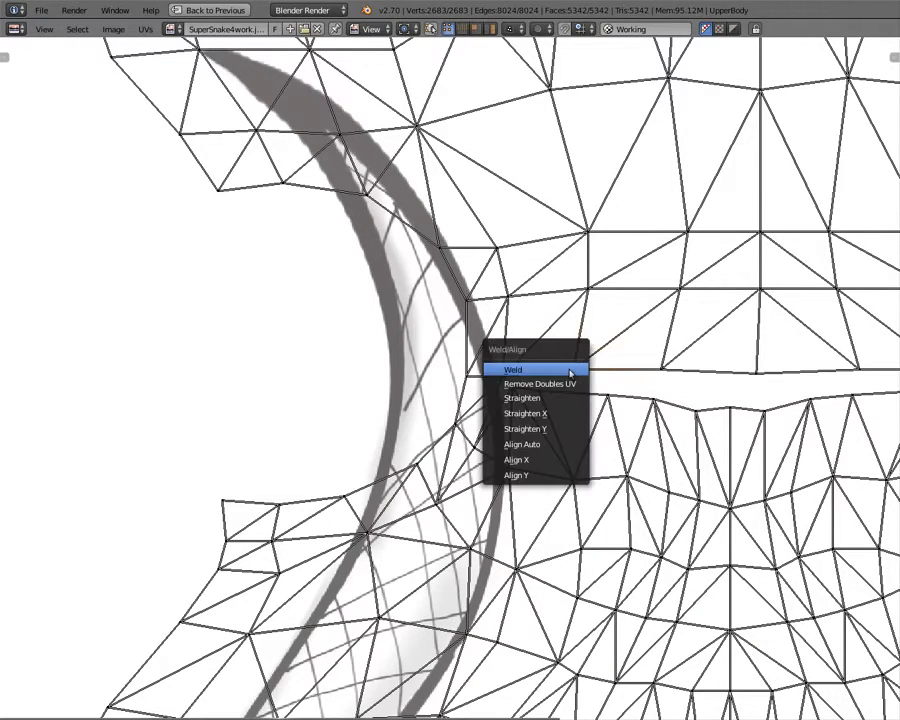
pyautogui.click(568, 372)
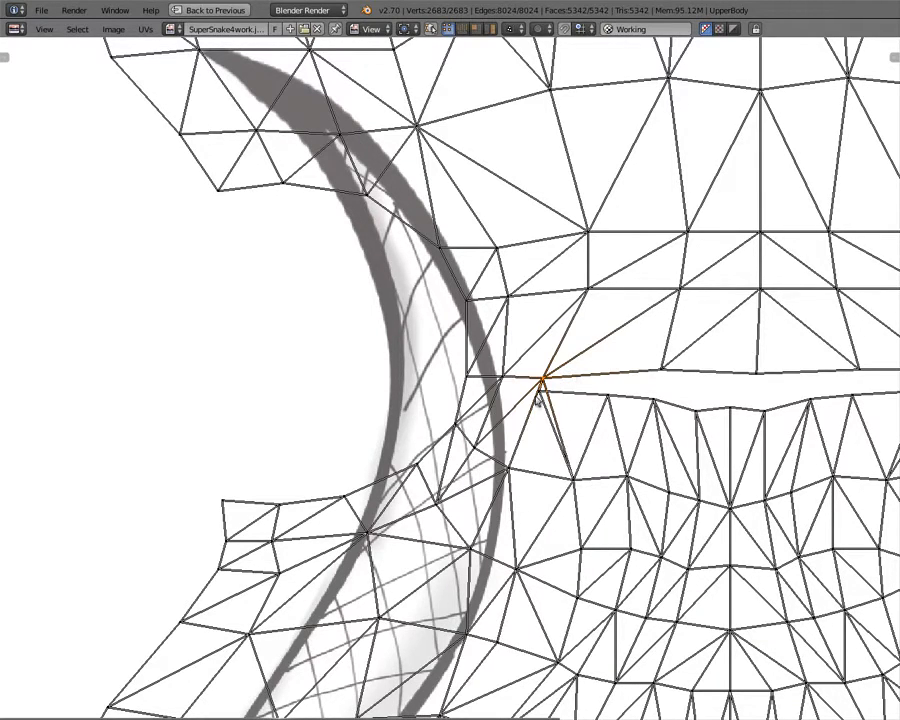
pyautogui.press('w')
pyautogui.click(664, 373)
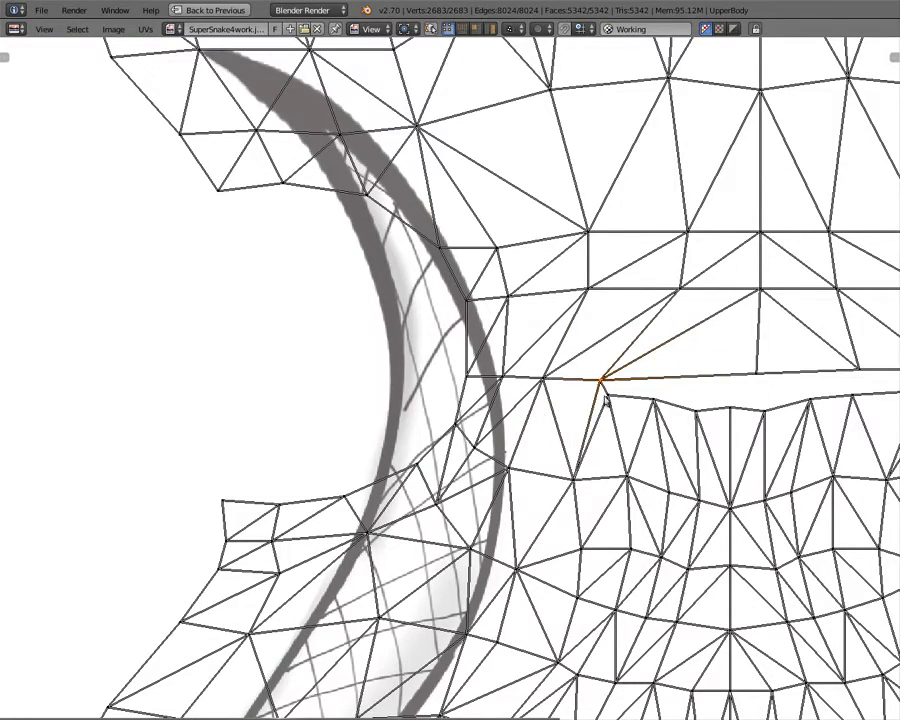
pyautogui.rightClick(606, 398)
pyautogui.scroll(-5, 708, 436)
pyautogui.scroll(4, 692, 440)
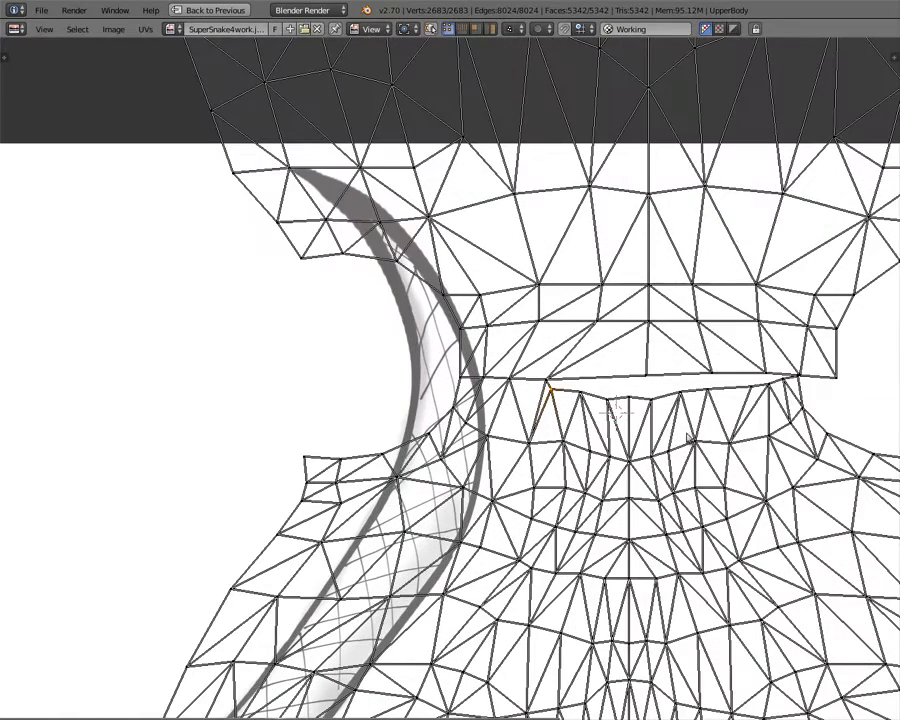
# - Undo all the welds made along the gap between the upper and lower torso islands
pyautogui.hotkey('ctrl', 'z')
pyautogui.hotkey('ctrl', 'z')
pyautogui.hotkey('ctrl', 'z')
pyautogui.hotkey('ctrl', 'z')
pyautogui.hotkey('ctrl', 'z')
pyautogui.hotkey('ctrl', 'z')
pyautogui.hotkey('ctrl', 'z')
pyautogui.hotkey('ctrl', 'z')
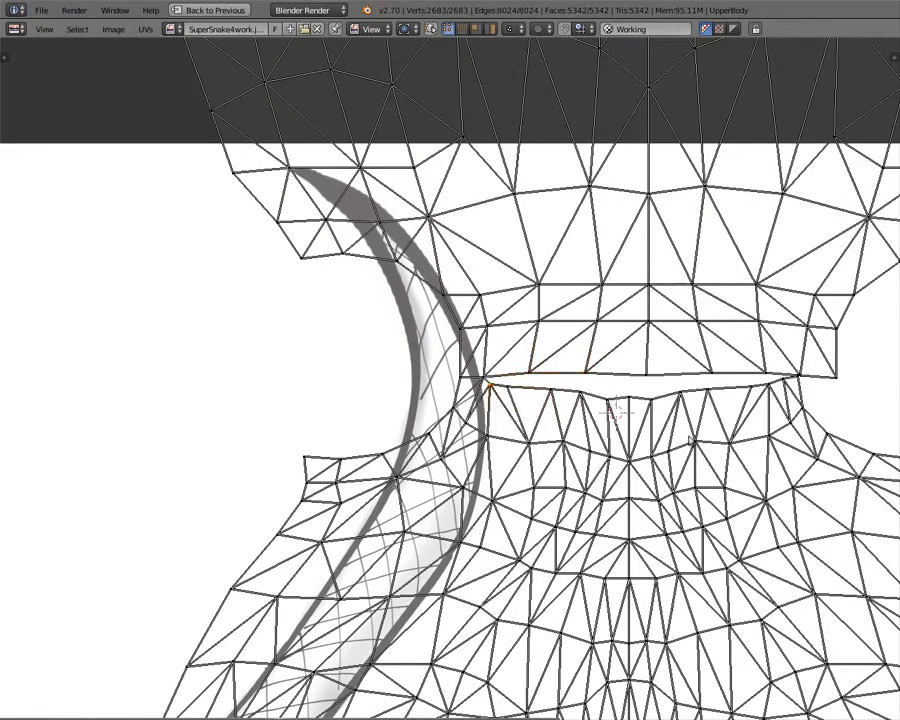
pyautogui.hotkey('ctrl', 'z')
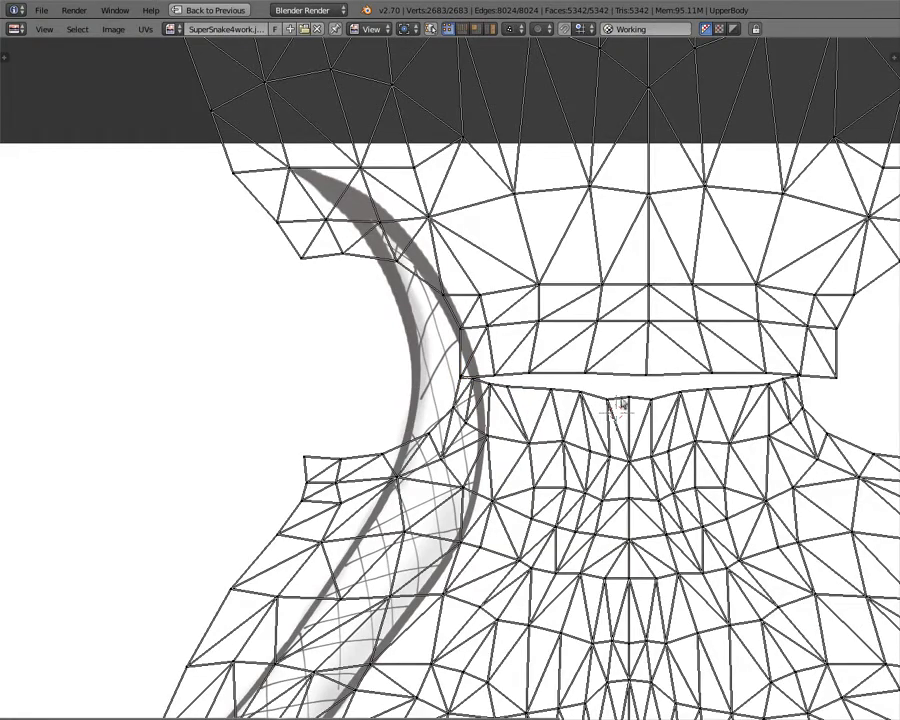
# - Set the UV sticky selection mode to Shared Vertex
pyautogui.moveTo(620, 404); pyautogui.dragTo(568, 422, button='middle')
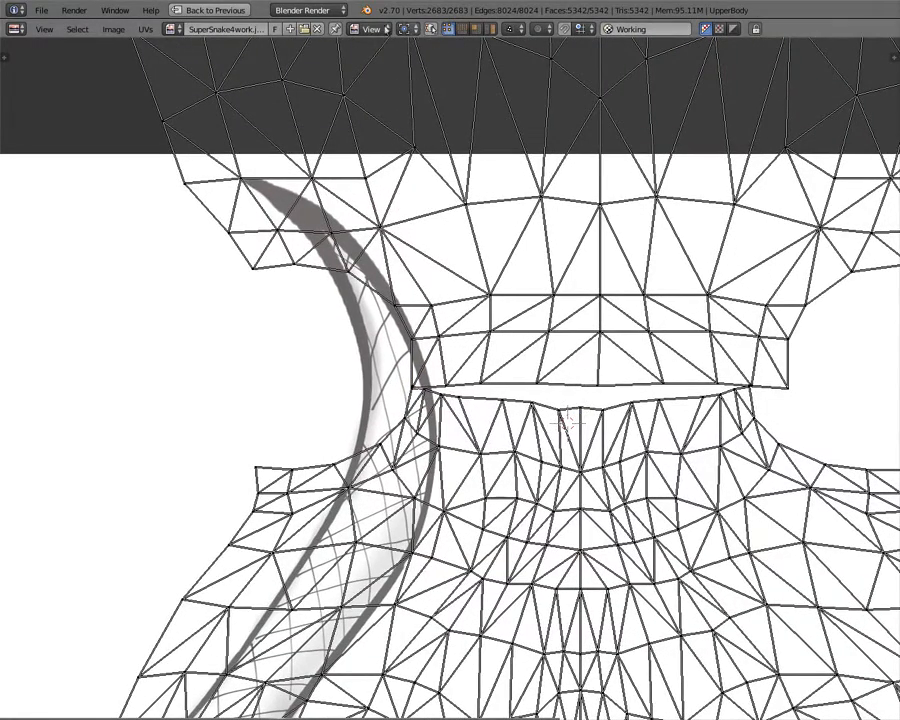
pyautogui.click(515, 30)
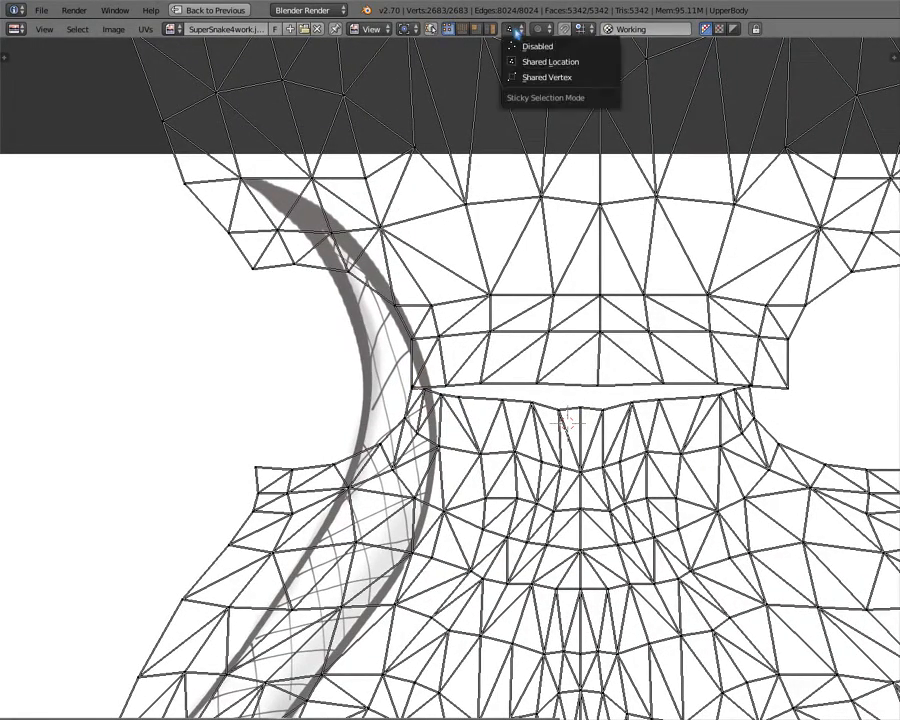
pyautogui.click(548, 77)
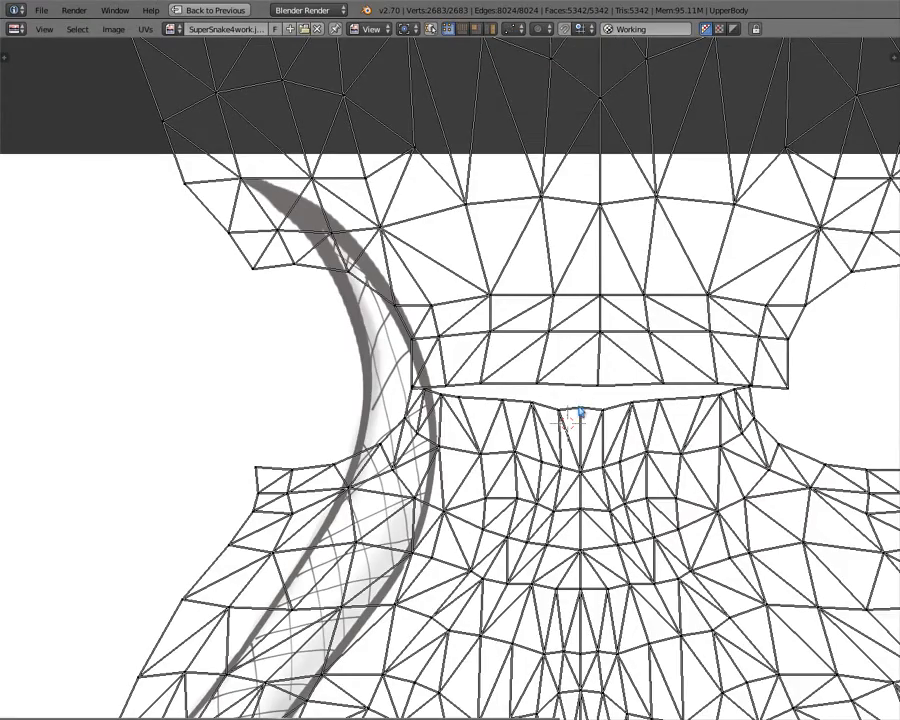
# - Examine which vertices on the two sides of the torso gap belong together, checking its centre and both ends
pyautogui.scroll(3, 590, 408)
pyautogui.scroll(1, 602, 410)
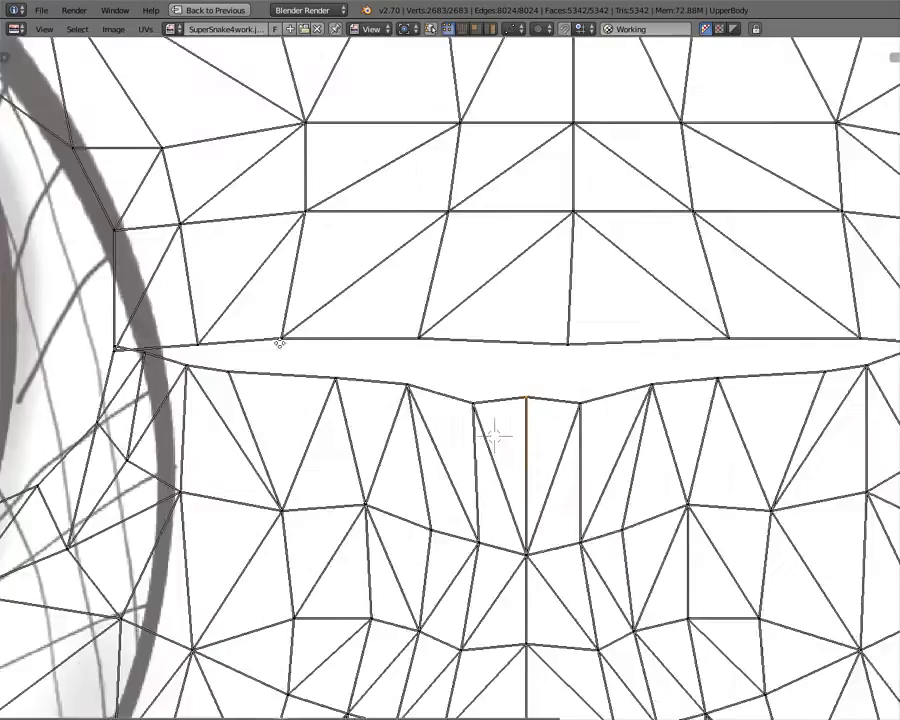
pyautogui.scroll(-6, 200, 350)
pyautogui.scroll(8, 200, 355)
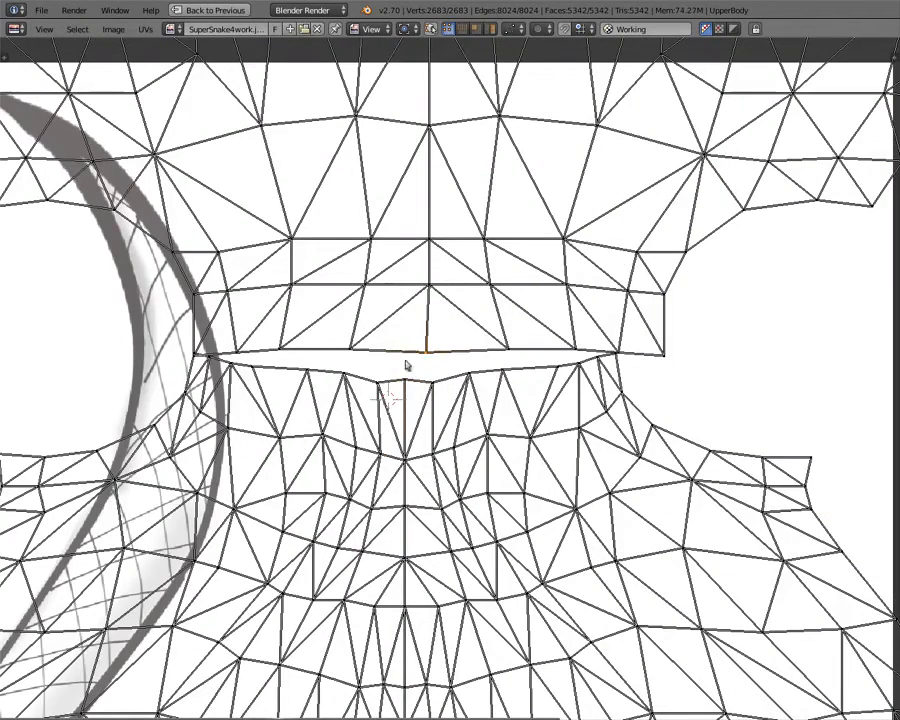
pyautogui.rightClick(353, 348)
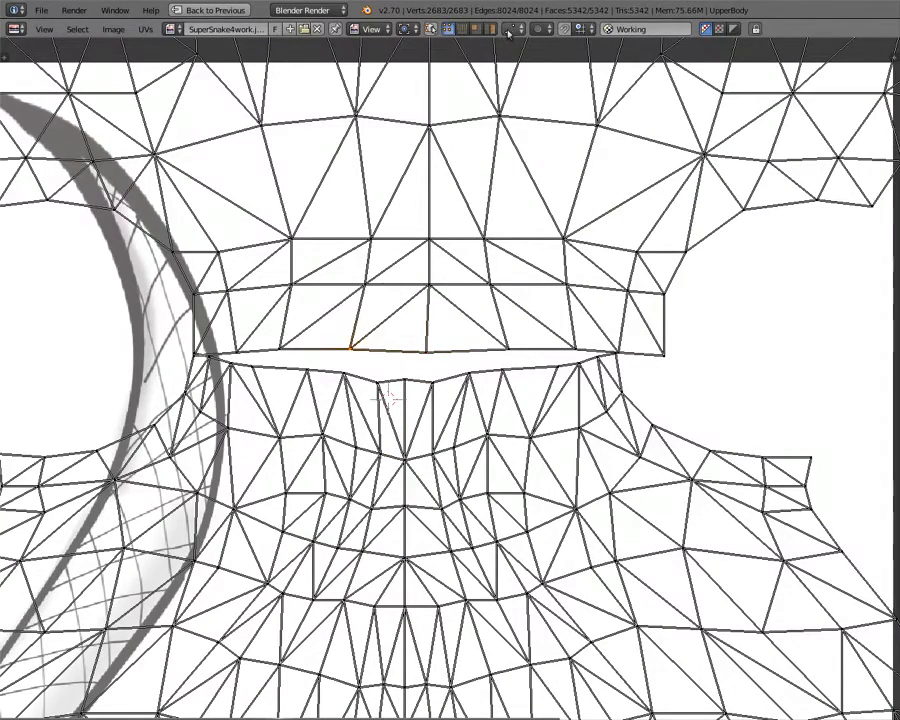
pyautogui.rightClick(198, 350)
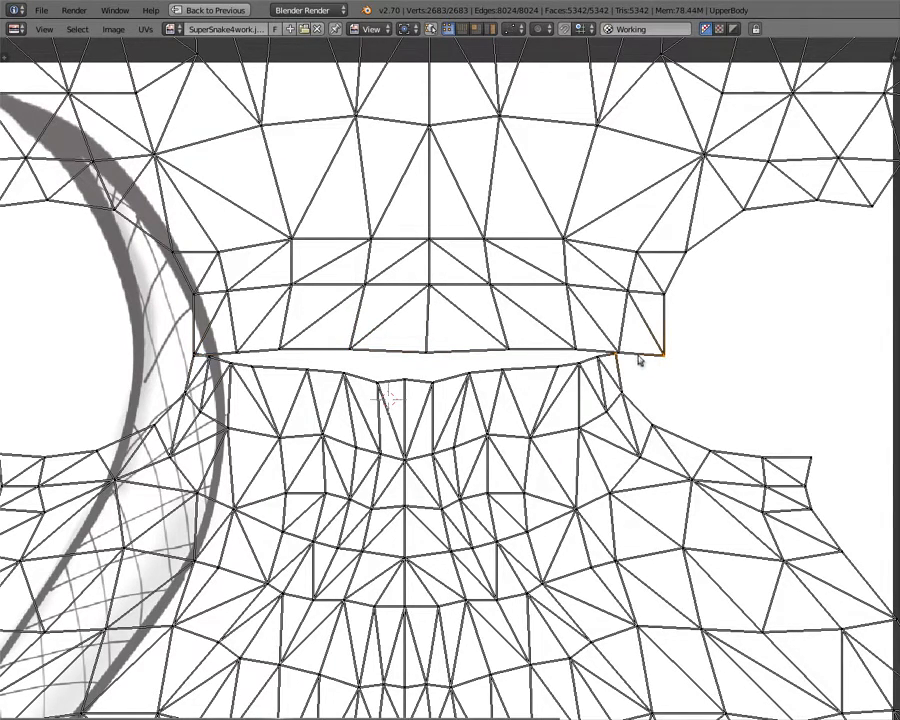
pyautogui.rightClick(580, 351)
pyautogui.rightClick(600, 362)
pyautogui.scroll(5, 585, 368)
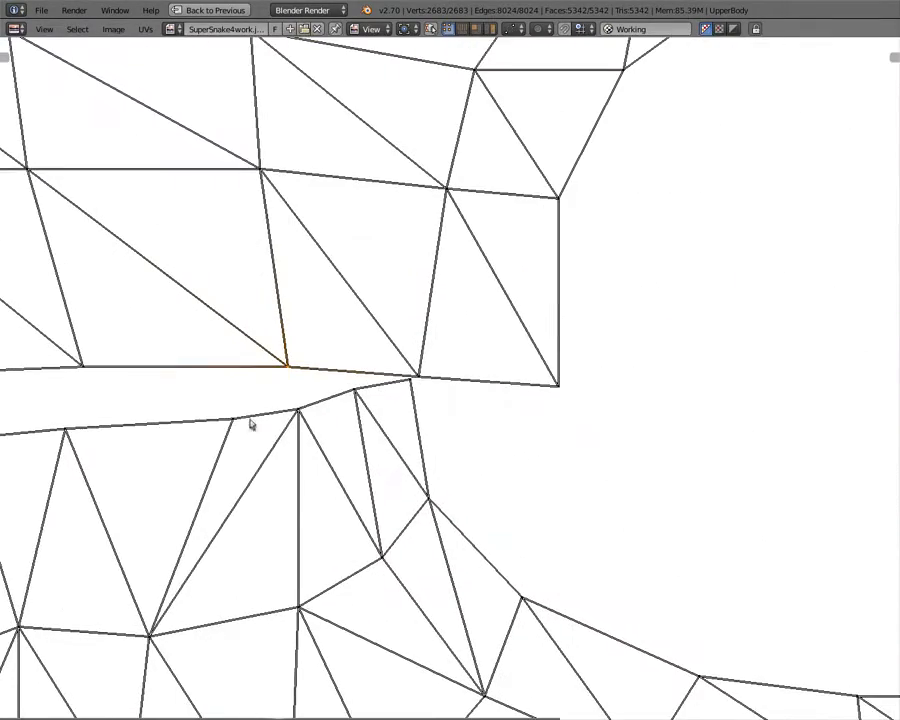
# - Weld the matching corner vertices of the upper and lower torso islands at the snake-tail end of the gap
pyautogui.rightClick(567, 393)
pyautogui.keyDown('shift'); pyautogui.rightClick(410, 384); pyautogui.keyUp('shift')
pyautogui.moveTo(341, 378); pyautogui.dragTo(725, 349, button='middle')
pyautogui.keyDown('shift'); pyautogui.rightClick(438, 384); pyautogui.keyUp('shift')
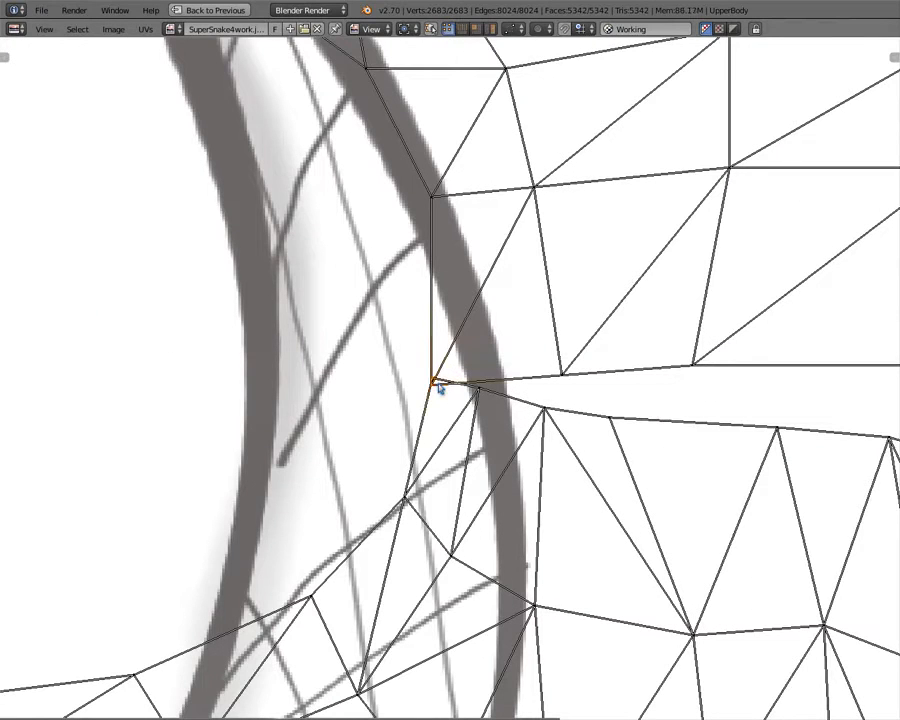
pyautogui.keyDown('shift'); pyautogui.rightClick(424, 392); pyautogui.keyUp('shift')
pyautogui.press('w')
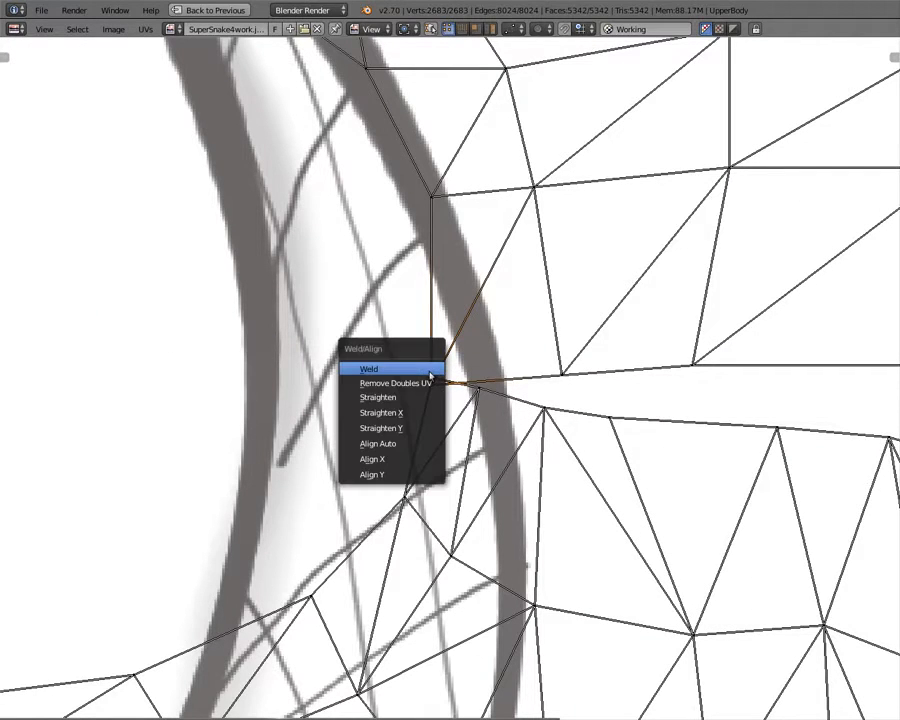
pyautogui.click(430, 376)
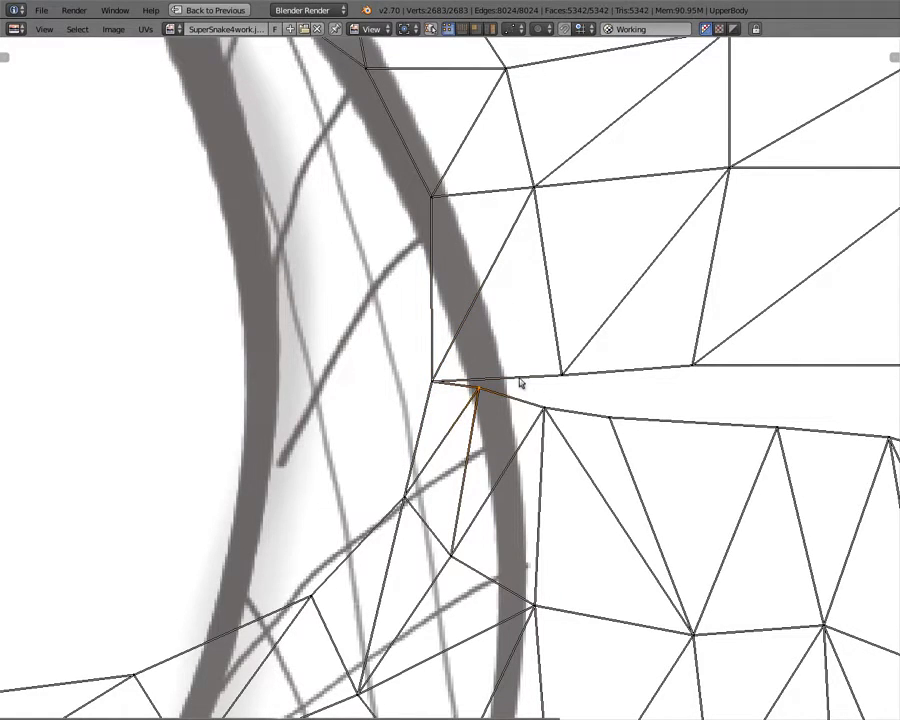
# - Weld the next two matching vertex pairs inward from the snake-tail corner of the torso gap
pyautogui.press('w')
pyautogui.press('Escape')
pyautogui.keyDown('shift'); pyautogui.rightClick(565, 386); pyautogui.keyUp('shift')
pyautogui.press('w')
pyautogui.click(566, 398)
pyautogui.rightClick(544, 412)
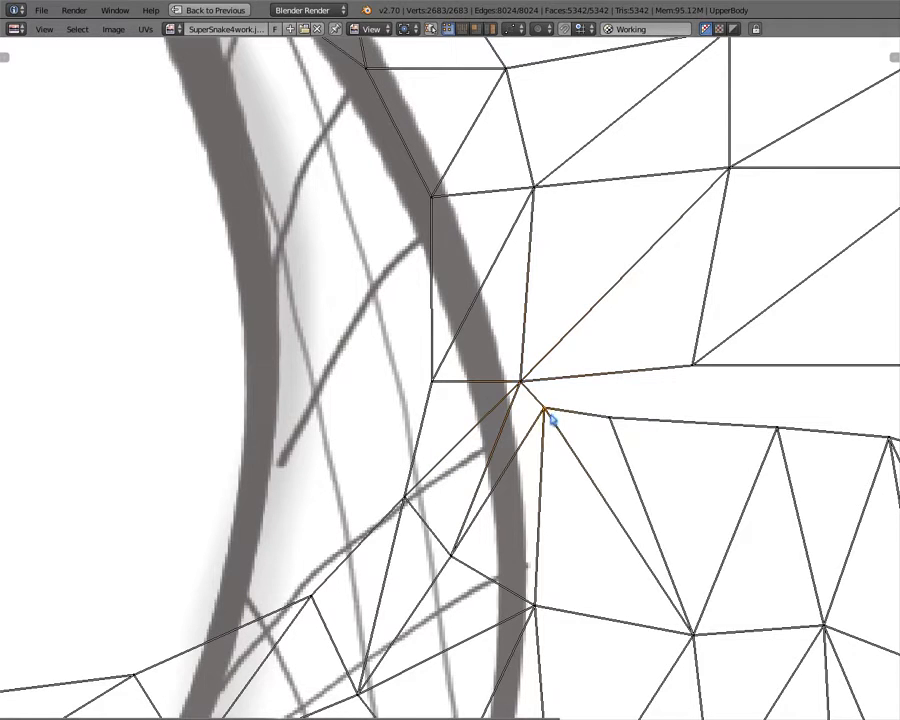
pyautogui.press('w')
pyautogui.click(688, 368)
# - Weld the corner vertex pair and its inner neighbour at the torso gap's end opposite the snake tail
pyautogui.moveTo(587, 401); pyautogui.dragTo(211, 385, button='middle')
pyautogui.moveTo(614, 436); pyautogui.dragTo(572, 441, button='middle')
pyautogui.scroll(3, 325, 400)
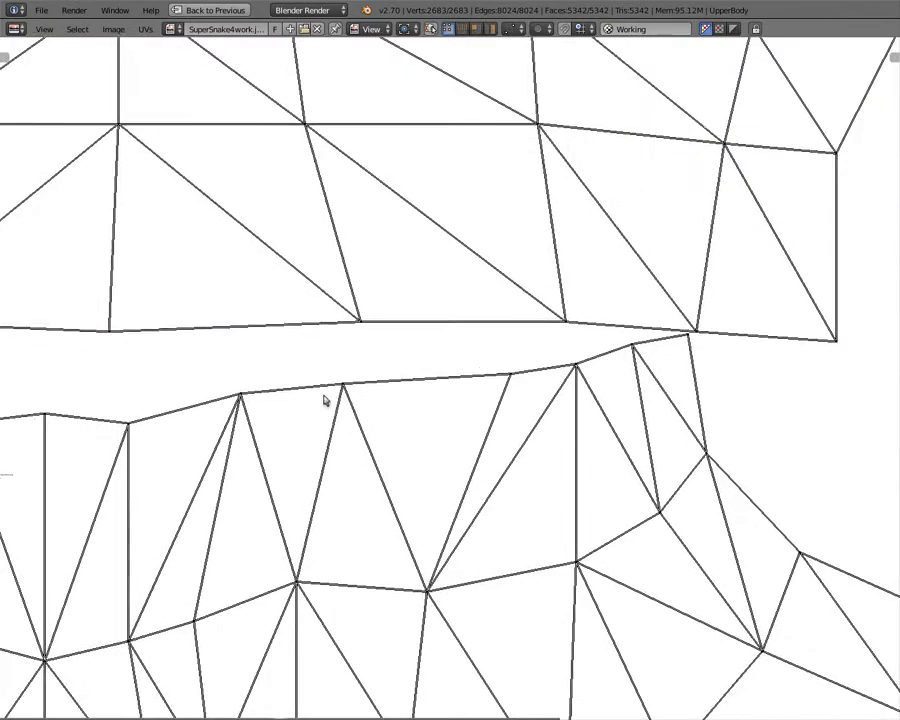
pyautogui.moveTo(640, 353); pyautogui.dragTo(507, 364, button='middle')
pyautogui.rightClick(577, 356)
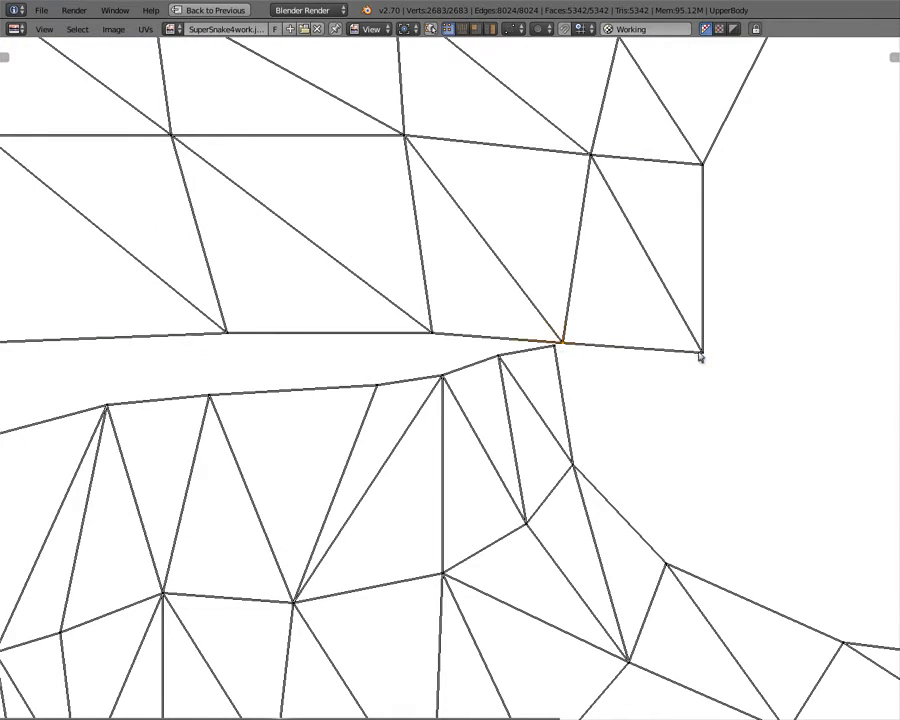
pyautogui.press('w')
pyautogui.click(699, 356)
pyautogui.rightClick(568, 344)
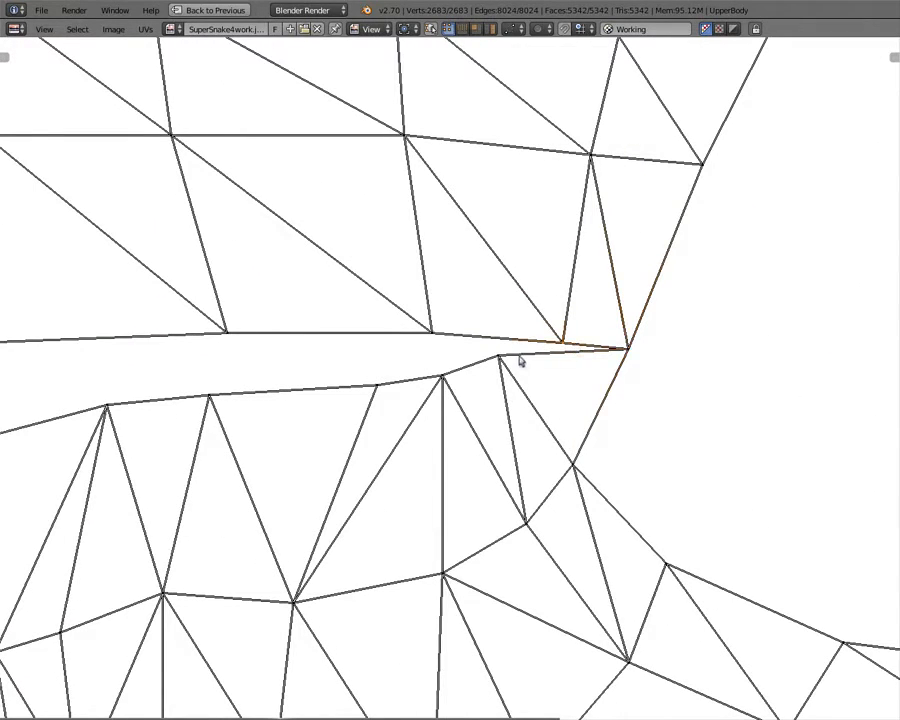
pyautogui.press('w')
pyautogui.click(505, 361)
# - Weld the next two matching vertex pairs toward the centre from the torso gap's end opposite the snake
pyautogui.rightClick(428, 338)
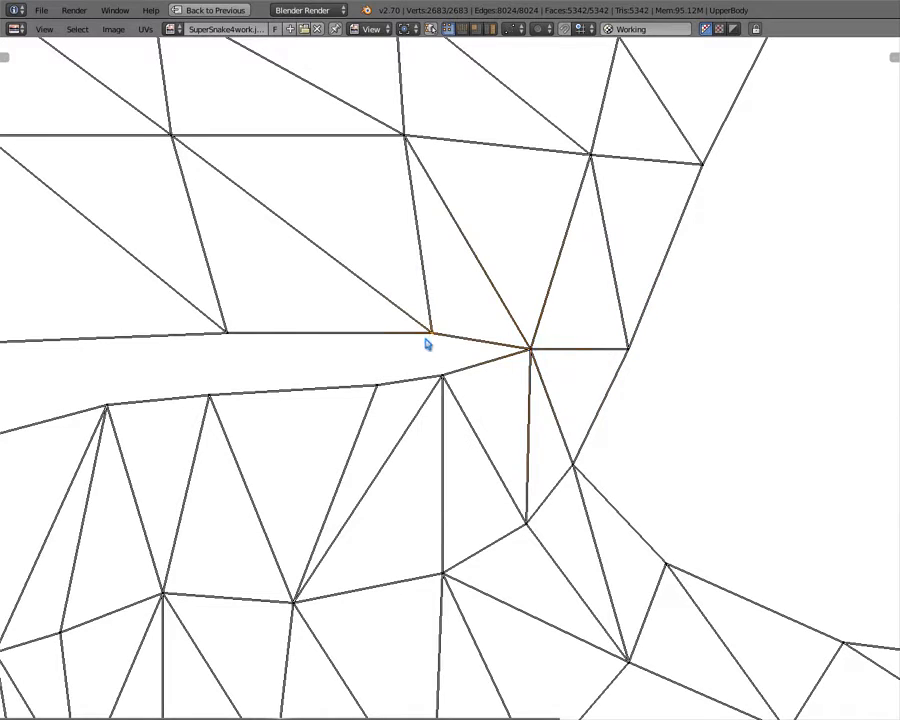
pyautogui.keyDown('shift'); pyautogui.rightClick(446, 385); pyautogui.keyUp('shift')
pyautogui.press('w')
pyautogui.click(450, 374)
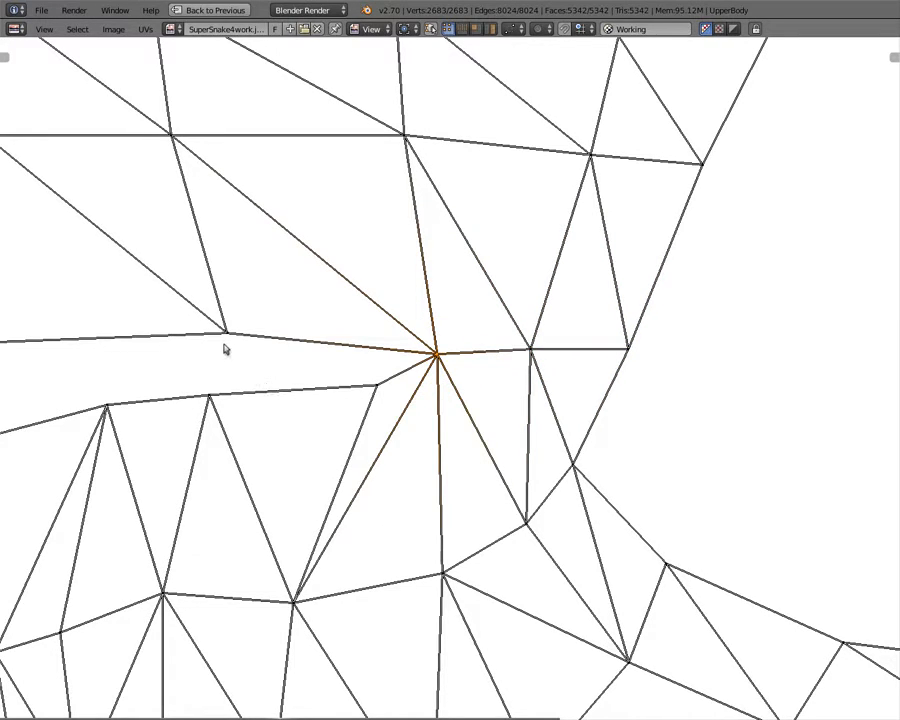
pyautogui.keyDown('shift'); pyautogui.rightClick(372, 390); pyautogui.keyUp('shift')
pyautogui.press('w')
pyautogui.click(374, 387)
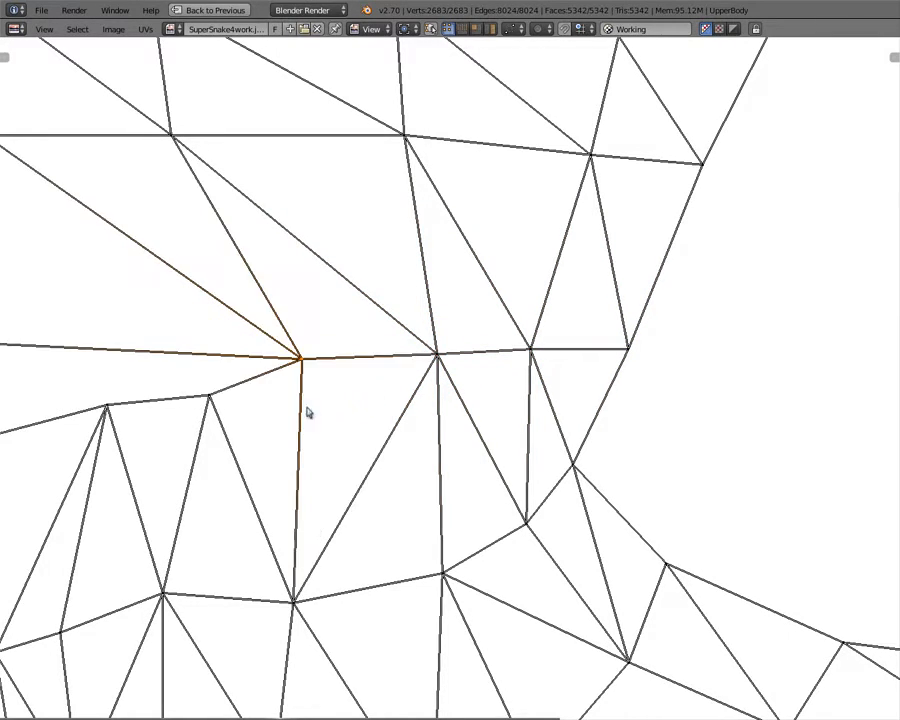
pyautogui.moveTo(234, 410); pyautogui.dragTo(704, 418, button='middle')
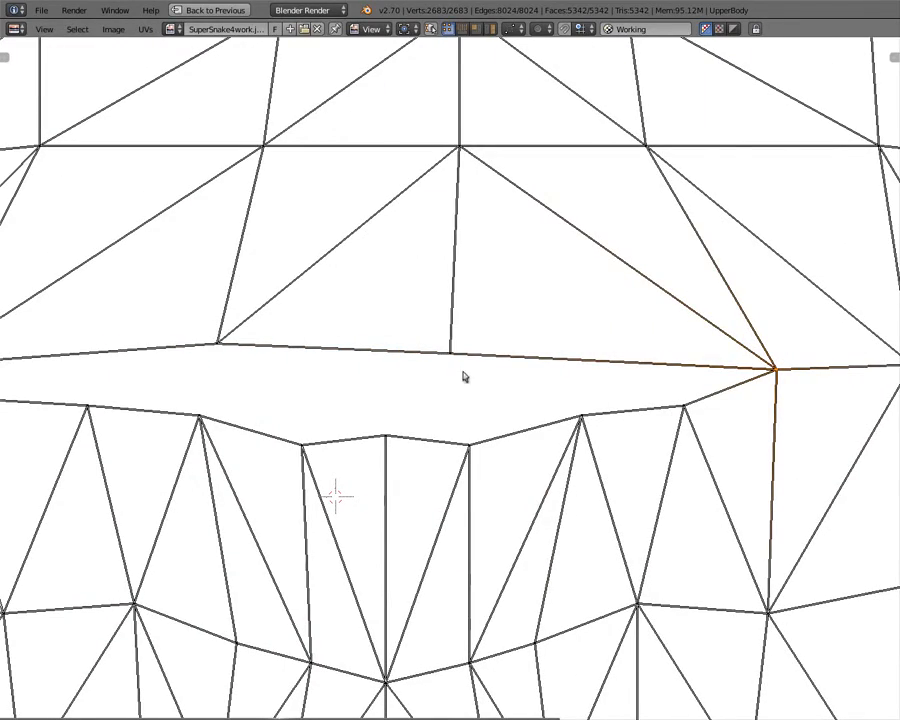
# - Weld the armhole edge vertices above and below the joined corner opposite the snake, and move the merged vertex outward
pyautogui.scroll(-5, 367, 398)
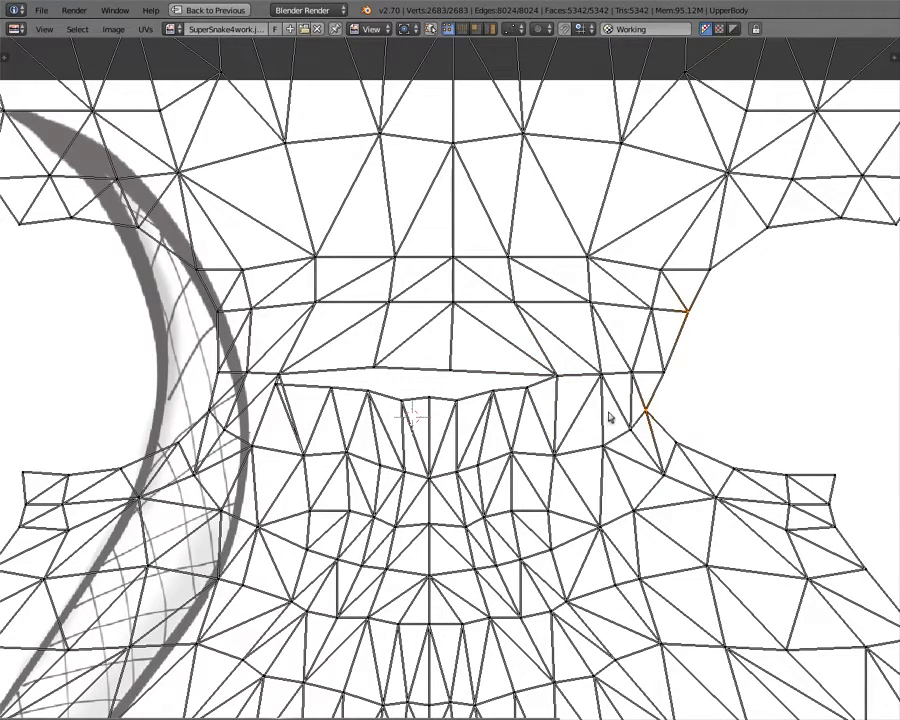
pyautogui.press('w')
pyautogui.click(612, 408)
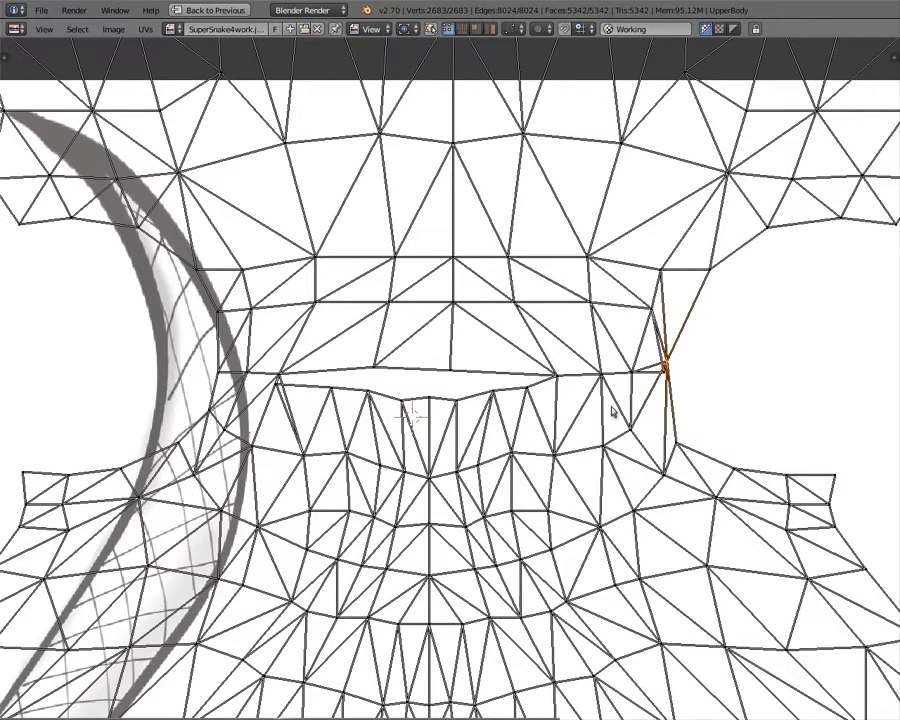
pyautogui.press('g')
pyautogui.click(628, 432)
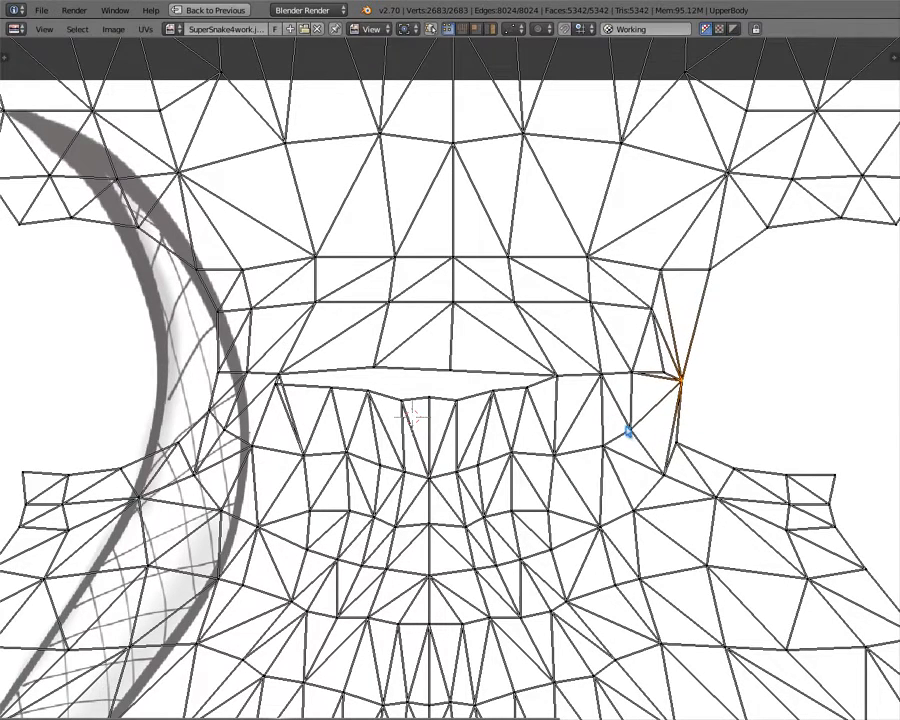
# - Weld the next matching vertex pair outward along the armhole edge opposite the snake, and move the merged vertex slightly downward
pyautogui.press('w')
pyautogui.click(706, 326)
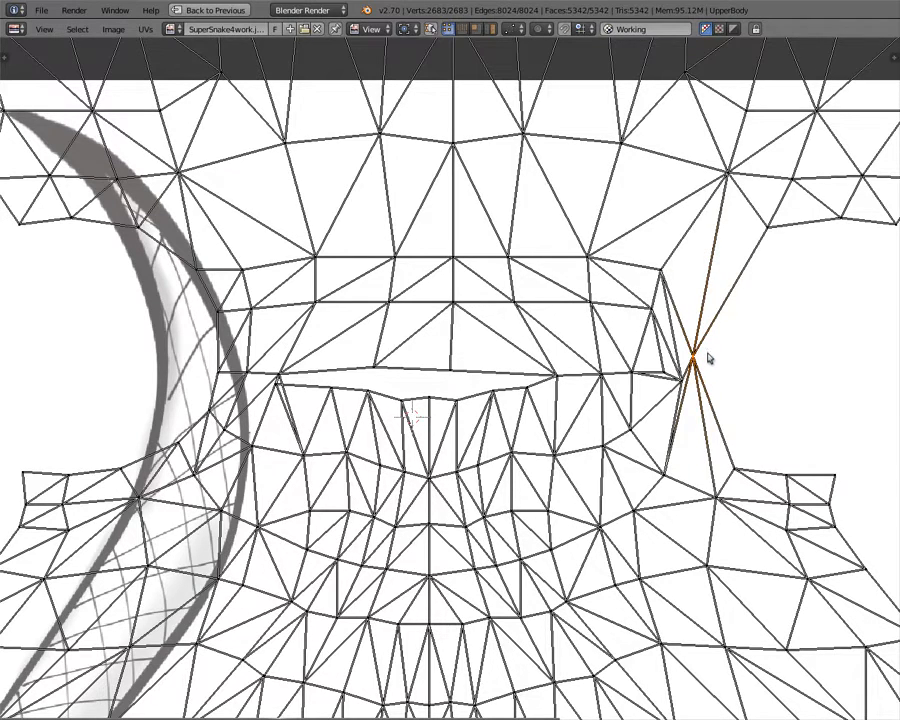
pyautogui.scroll(-6, 710, 366)
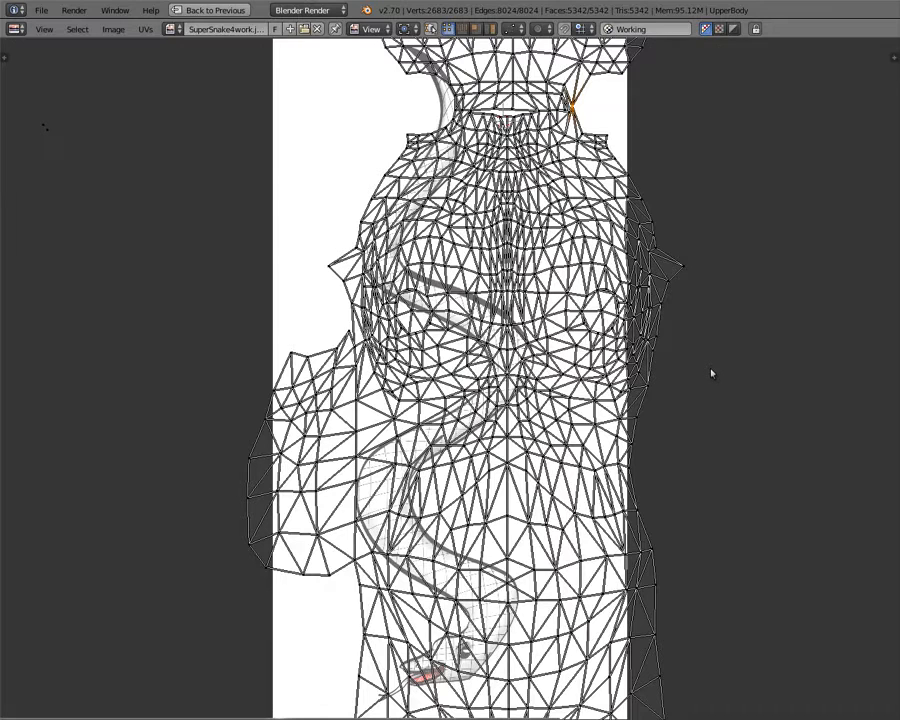
pyautogui.click(707, 366)
pyautogui.moveTo(707, 366); pyautogui.dragTo(652, 553, button='middle')
pyautogui.scroll(7, 490, 358)
pyautogui.moveTo(520, 366); pyautogui.dragTo(280, 96, button='middle')
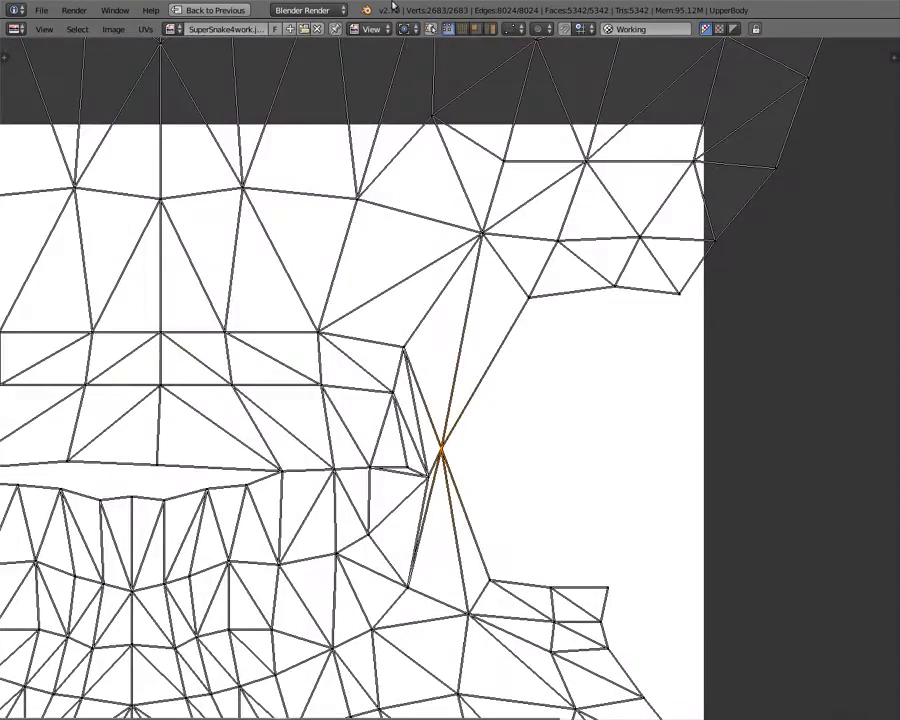
pyautogui.press('g')
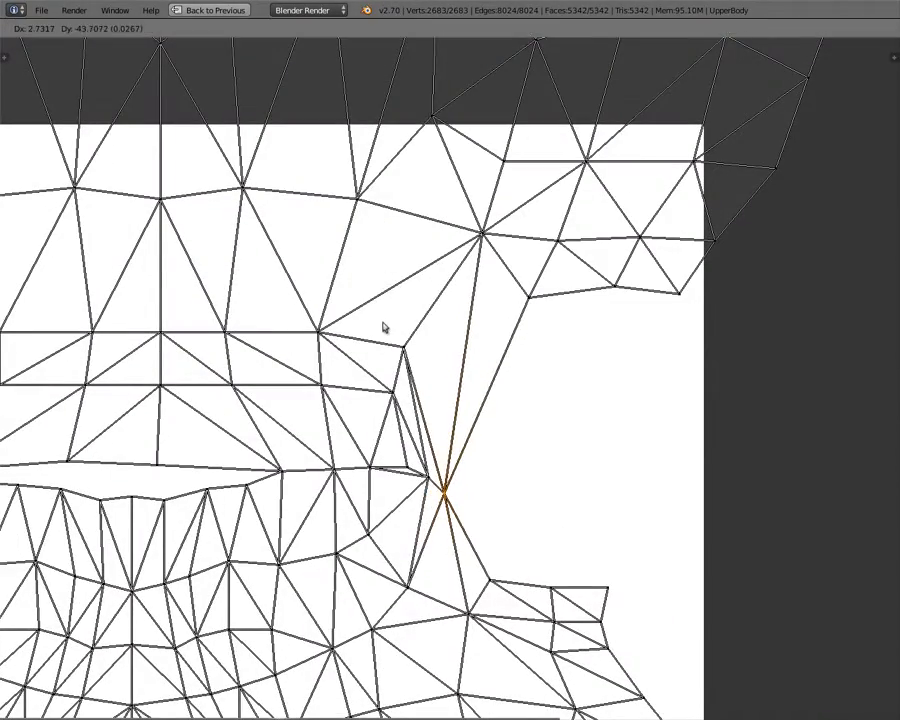
pyautogui.click(389, 324)
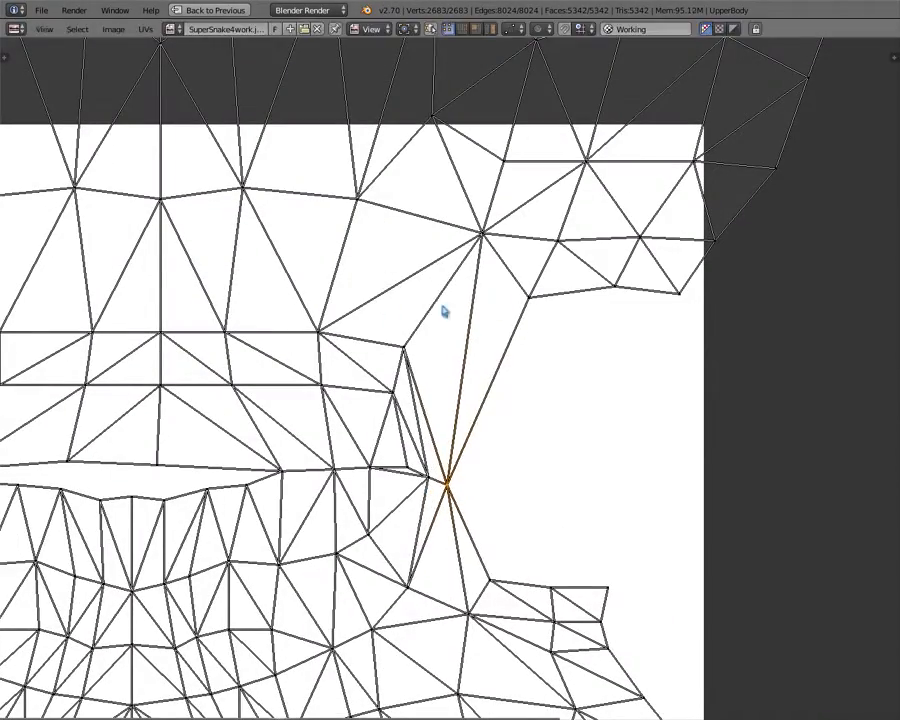
# - Weld the next two matching vertex pairs outward across the armhole opposite the snake
pyautogui.press('w')
pyautogui.click(546, 296)
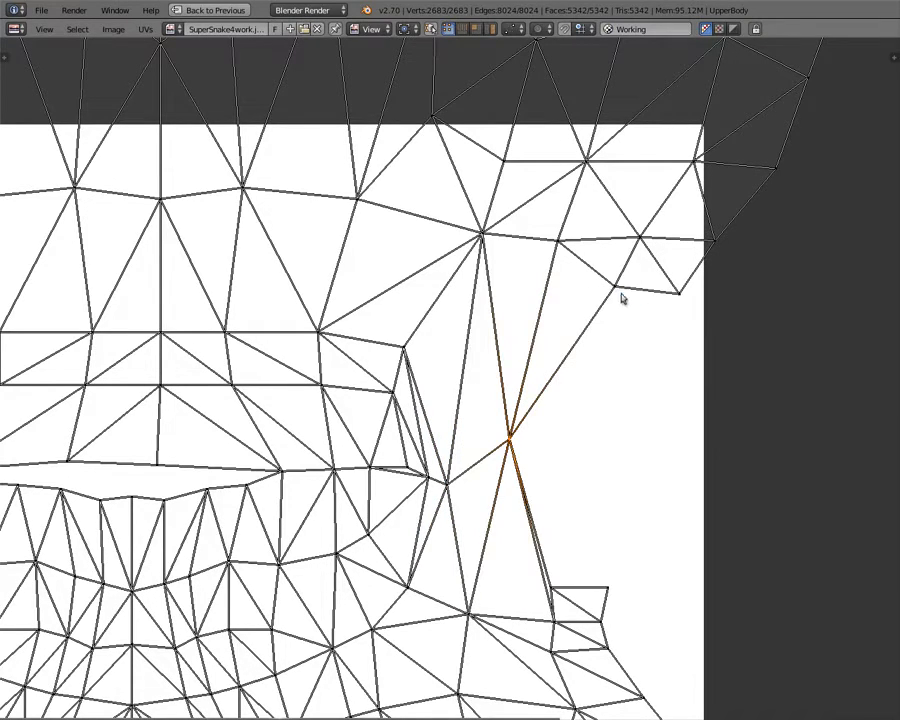
pyautogui.press('w')
pyautogui.click(568, 293)
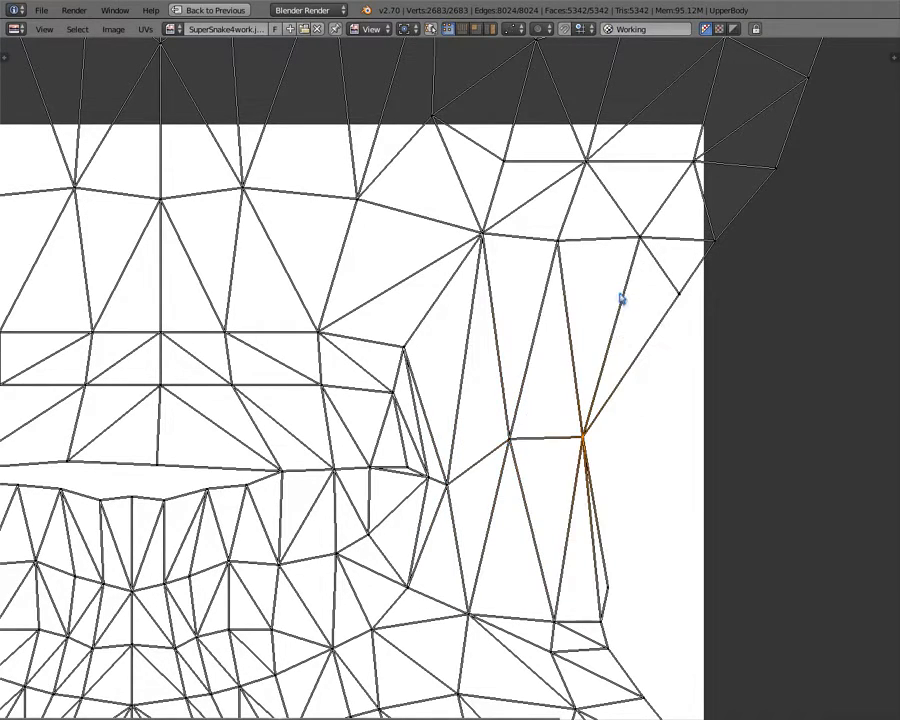
# - Try to weld the outermost matching vertices of the armhole opposite the snake
pyautogui.press('w')
pyautogui.click(684, 296)
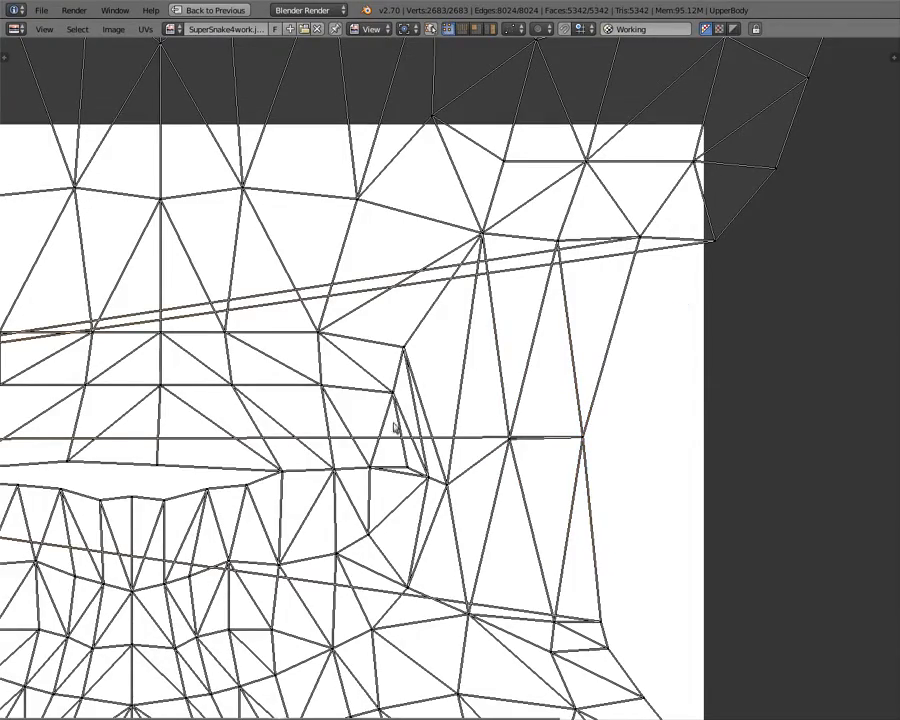
pyautogui.scroll(-1, 398, 386)
pyautogui.scroll(-3, 398, 386)
pyautogui.hotkey('ctrl', 'z')
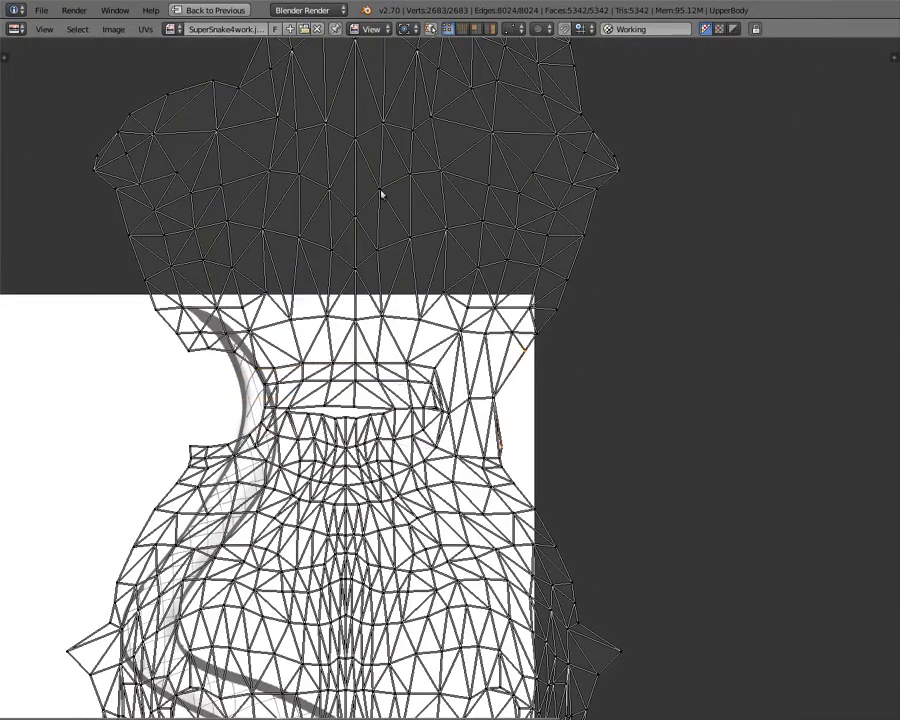
# - Set the sticky selection mode to Shared Location and weld only the outermost vertex pair of the armhole opposite the snake
pyautogui.scroll(6, 381, 194)
pyautogui.click(513, 28)
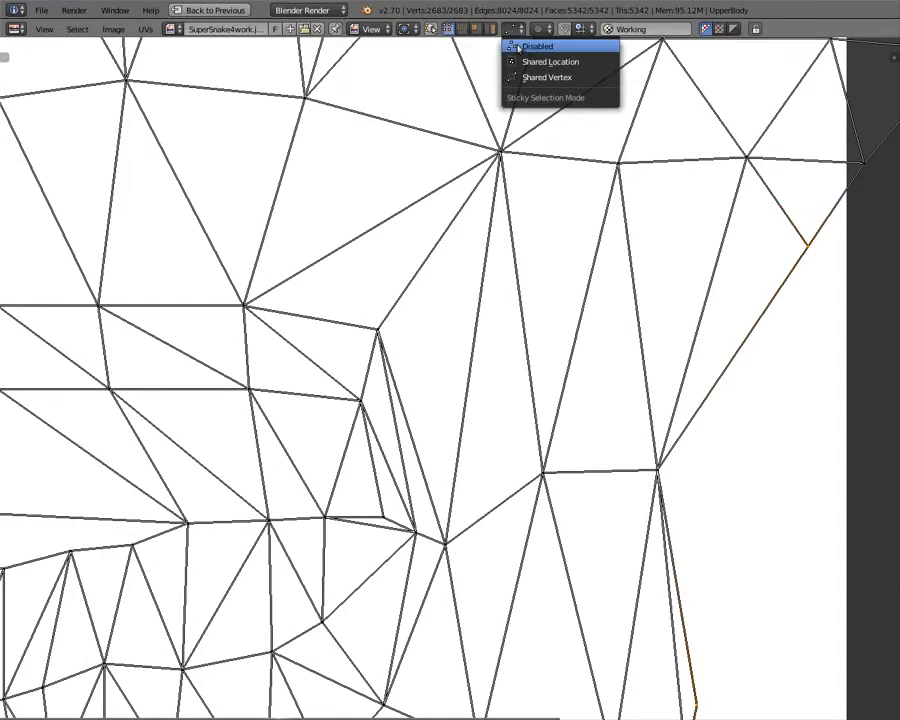
pyautogui.click(518, 47)
pyautogui.scroll(-5, 621, 281)
pyautogui.scroll(5, 634, 291)
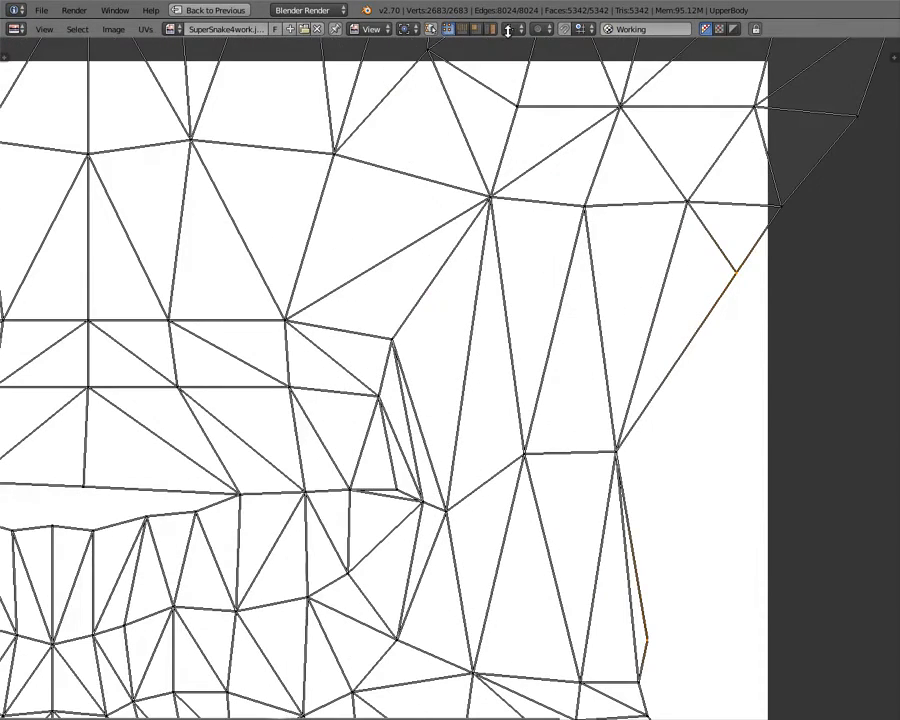
pyautogui.click(508, 31)
pyautogui.click(524, 75)
pyautogui.moveTo(693, 545); pyautogui.dragTo(629, 330, button='middle')
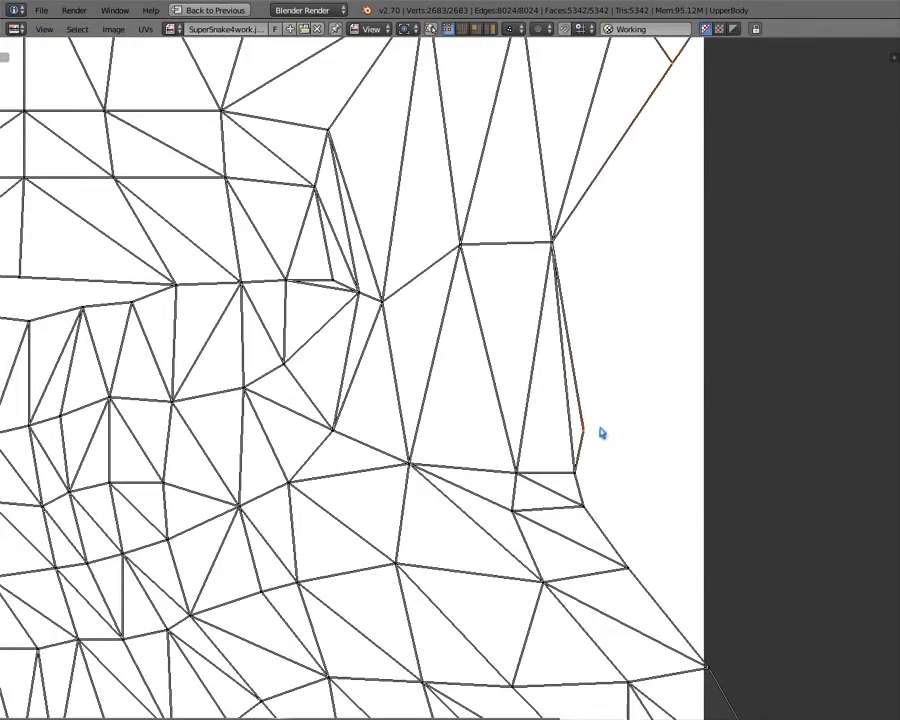
pyautogui.scroll(-3, 695, 366)
pyautogui.scroll(1, 675, 360)
pyautogui.press('w')
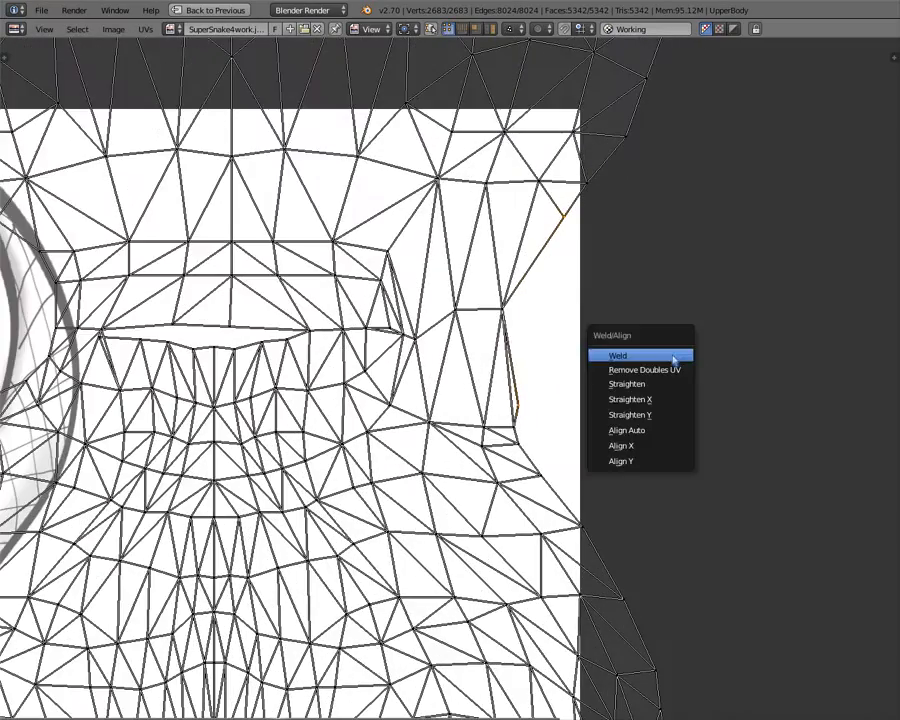
pyautogui.click(675, 357)
# - Pick the outermost matching vertex pair of the snake-side armhole with Shared Vertex selection, switch to Shared Location, and weld the pair
pyautogui.moveTo(321, 363); pyautogui.dragTo(574, 318, button='middle')
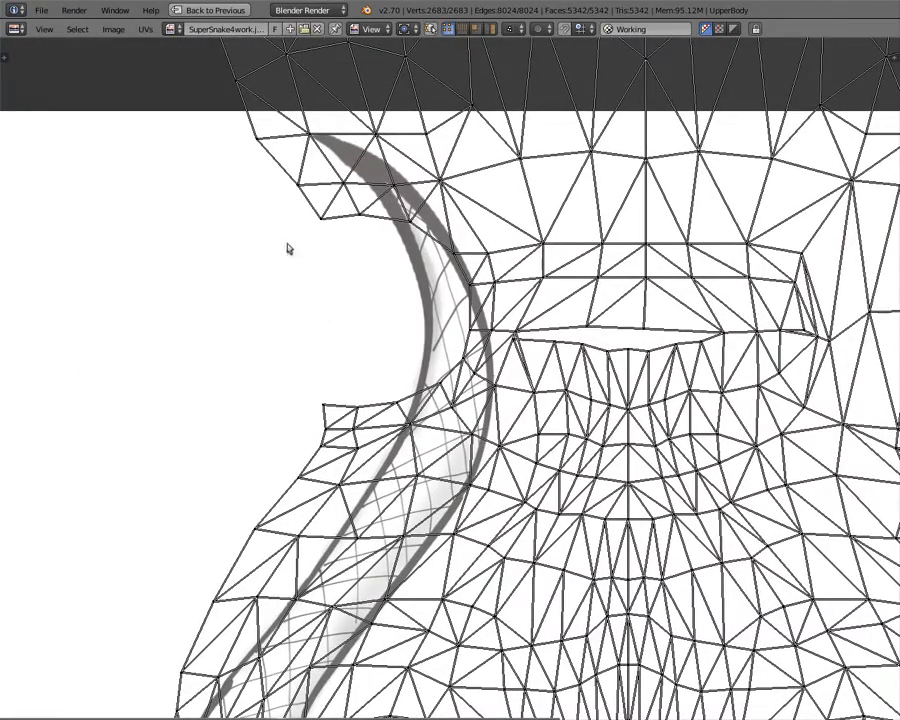
pyautogui.moveTo(540, 342); pyautogui.dragTo(354, 341, button='middle')
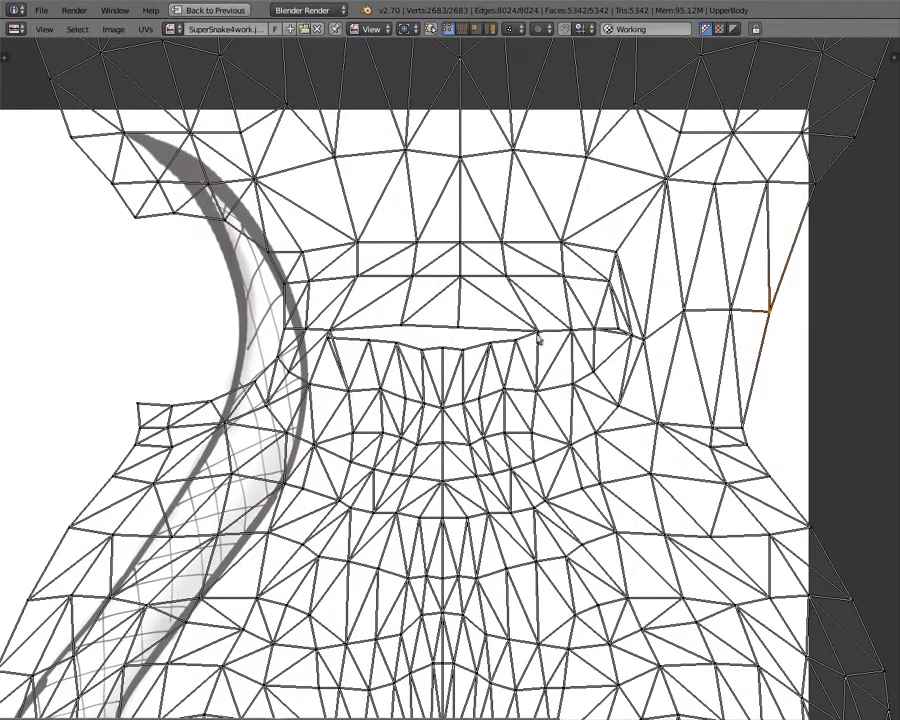
pyautogui.moveTo(120, 255); pyautogui.dragTo(388, 300, button='middle')
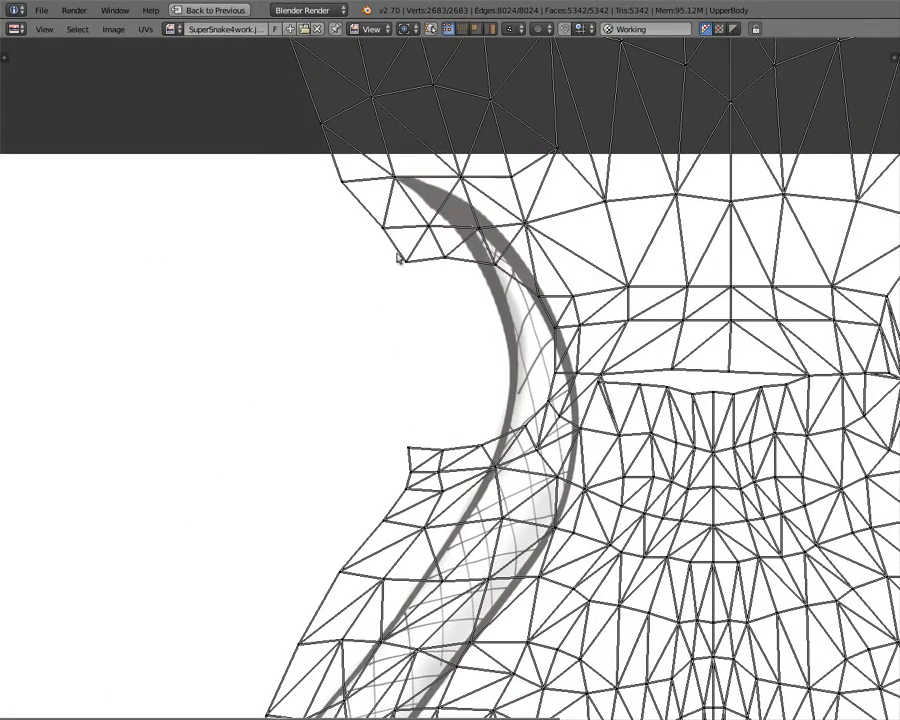
pyautogui.click(512, 29)
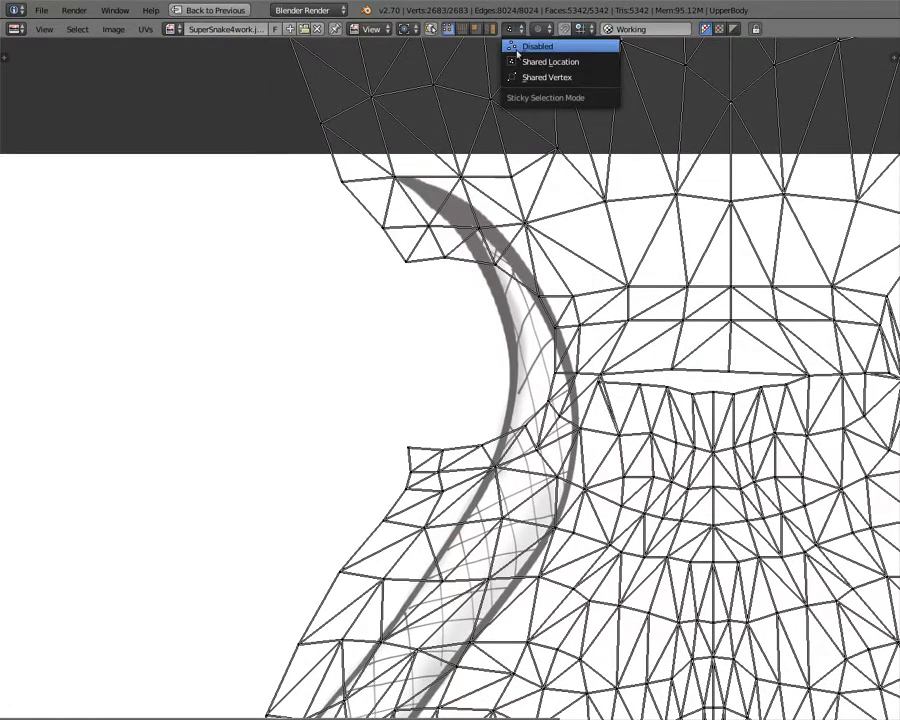
pyautogui.click(515, 62)
pyautogui.rightClick(408, 260)
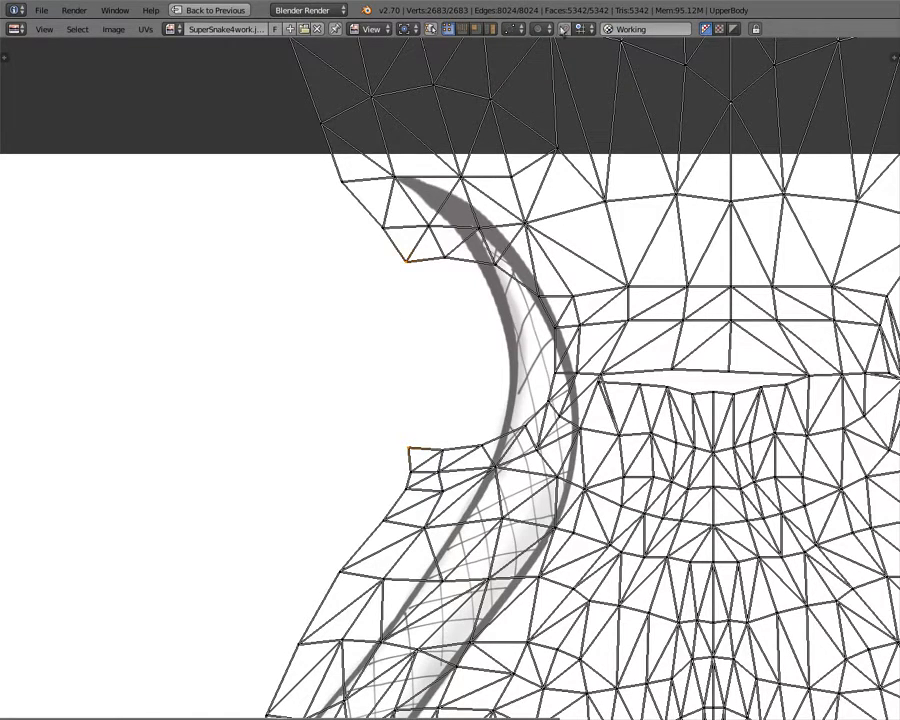
pyautogui.click(514, 29)
pyautogui.click(515, 62)
pyautogui.press('w')
pyautogui.click(356, 460)
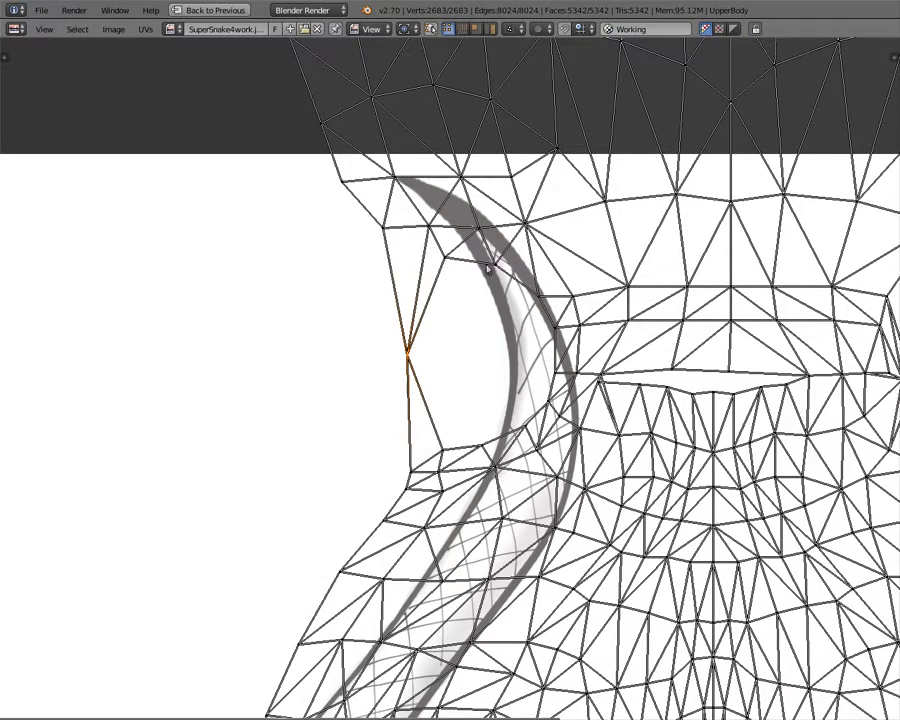
# - Weld the next two matching vertex pairs inward across the snake-side armhole
pyautogui.scroll(2, 443, 319)
pyautogui.rightClick(440, 189)
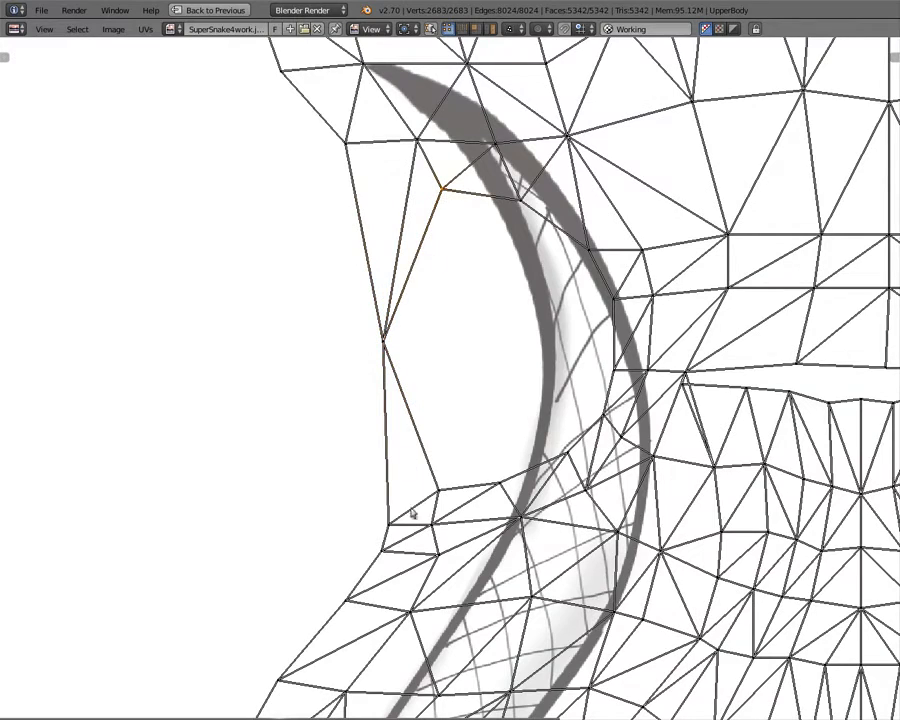
pyautogui.press('w')
pyautogui.click(441, 483)
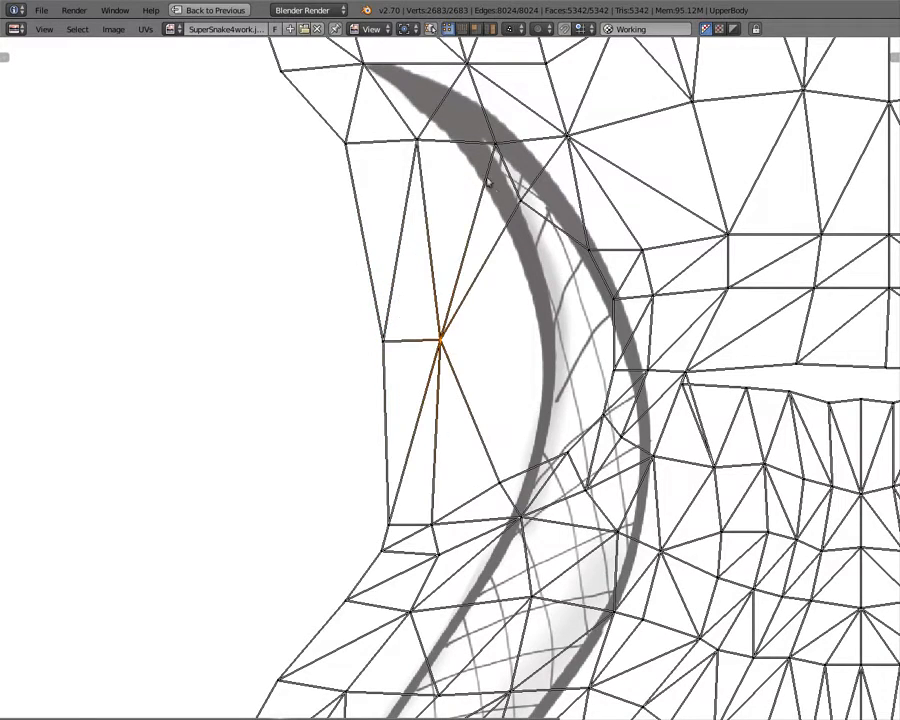
pyautogui.rightClick(520, 203)
pyautogui.press('w')
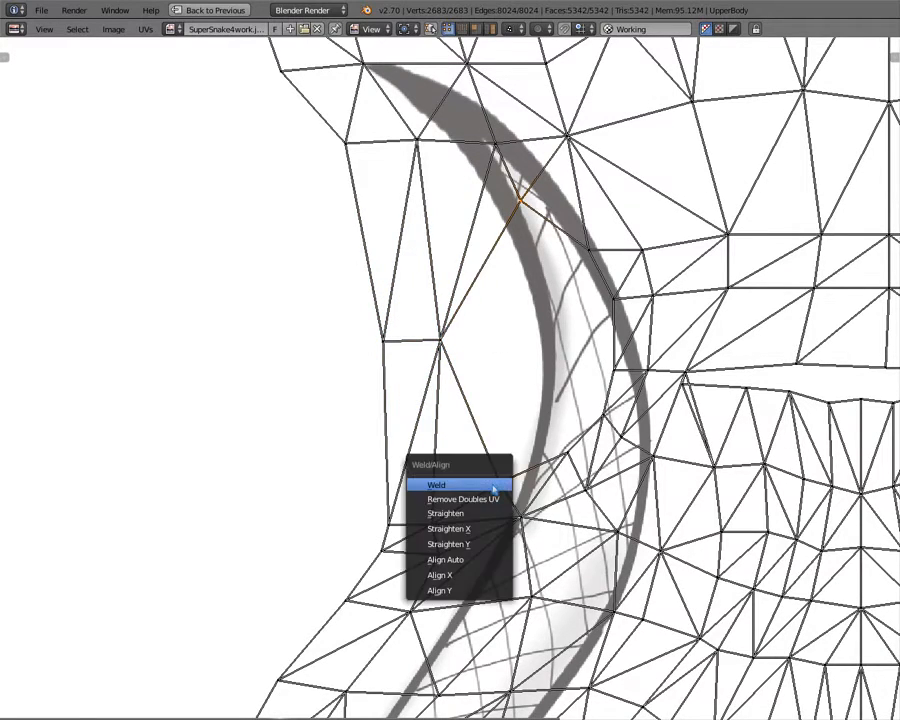
pyautogui.click(494, 484)
# - Weld the next inner vertex pair where the snake's tail crosses the armhole, and move the merged vertex slightly outward
pyautogui.scroll(2, 550, 281)
pyautogui.moveTo(550, 283); pyautogui.dragTo(436, 301, button='middle')
pyautogui.rightClick(540, 199)
pyautogui.press('w')
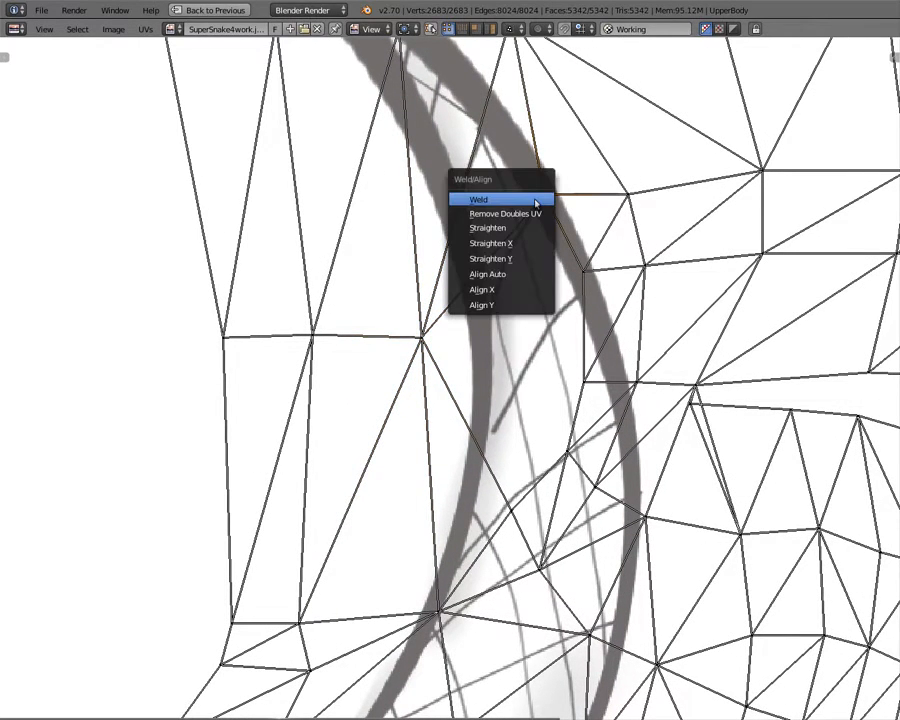
pyautogui.click(535, 203)
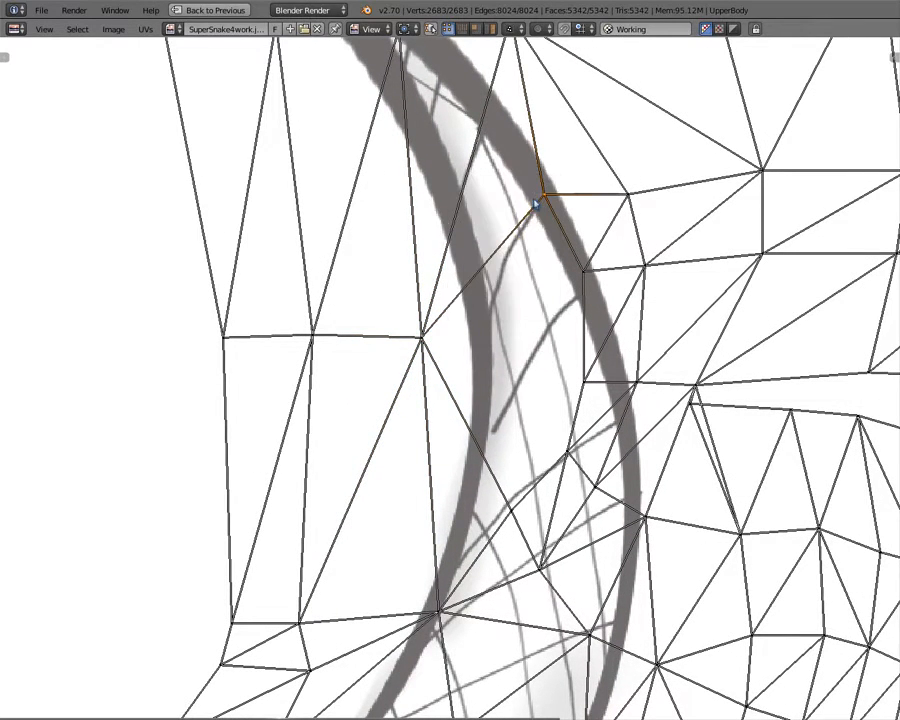
pyautogui.keyDown('shift'); pyautogui.rightClick(543, 565); pyautogui.keyUp('shift')
pyautogui.press('w')
pyautogui.press('w')
pyautogui.click(460, 512)
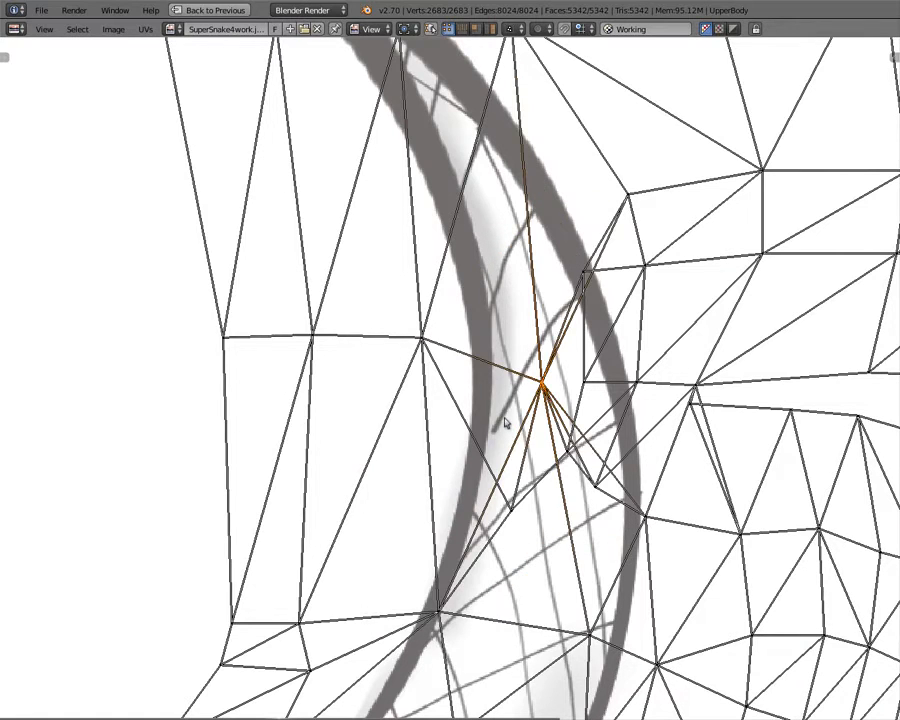
pyautogui.press('g')
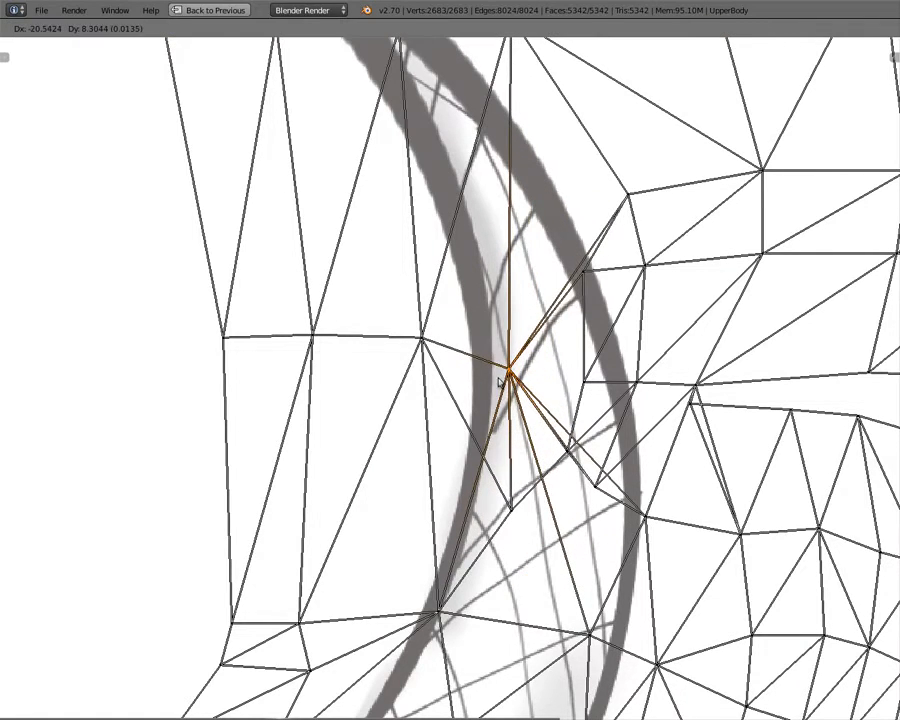
pyautogui.click(501, 380)
# - Weld the last snake-side armhole pair beside the joined corner, and move the merged vertex down and outward
pyautogui.rightClick(584, 271)
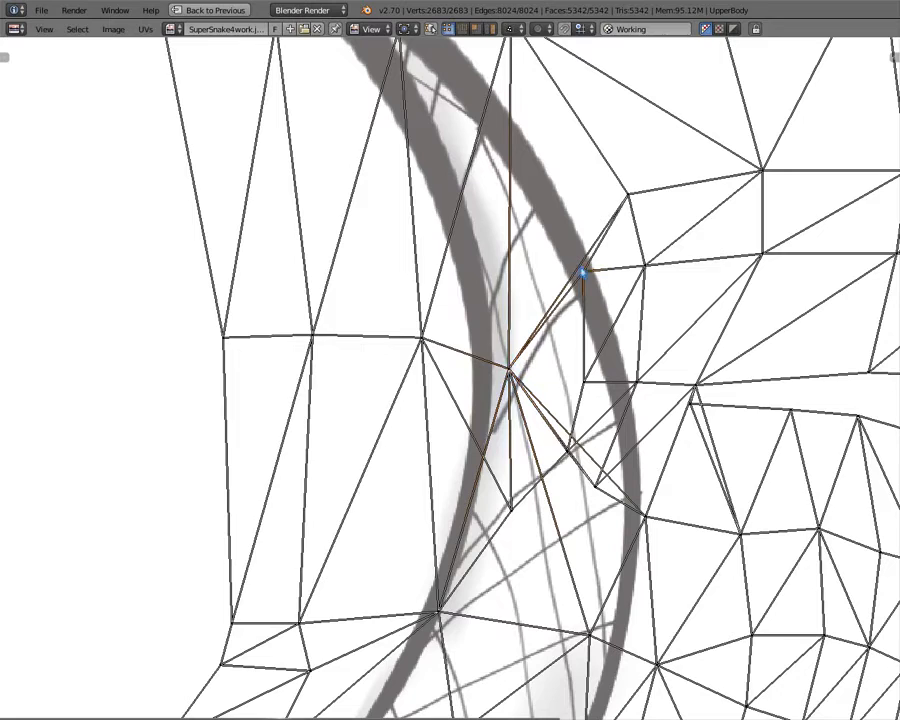
pyautogui.press('w')
pyautogui.click(559, 446)
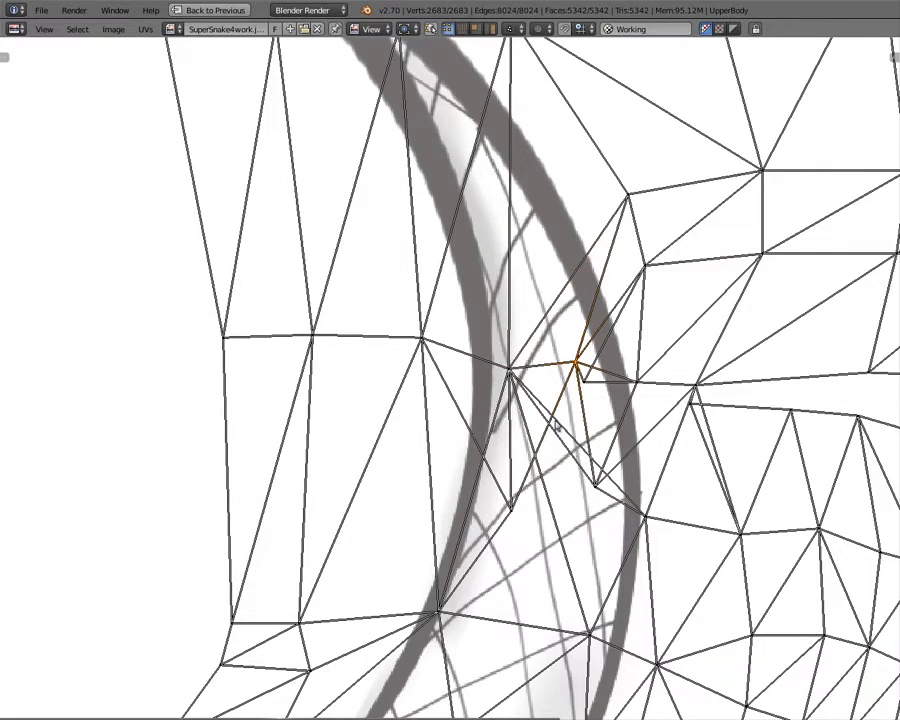
pyautogui.press('g')
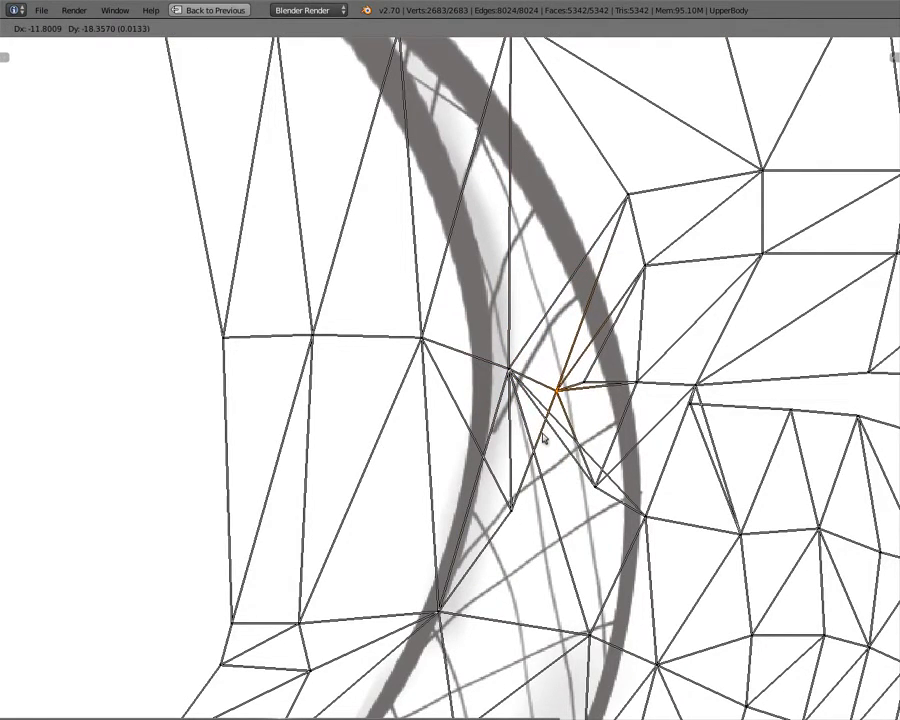
pyautogui.click(545, 441)
# - Move the lower vertex at the snake-side end of the torso gap slightly toward the centre
pyautogui.scroll(-5, 545, 435)
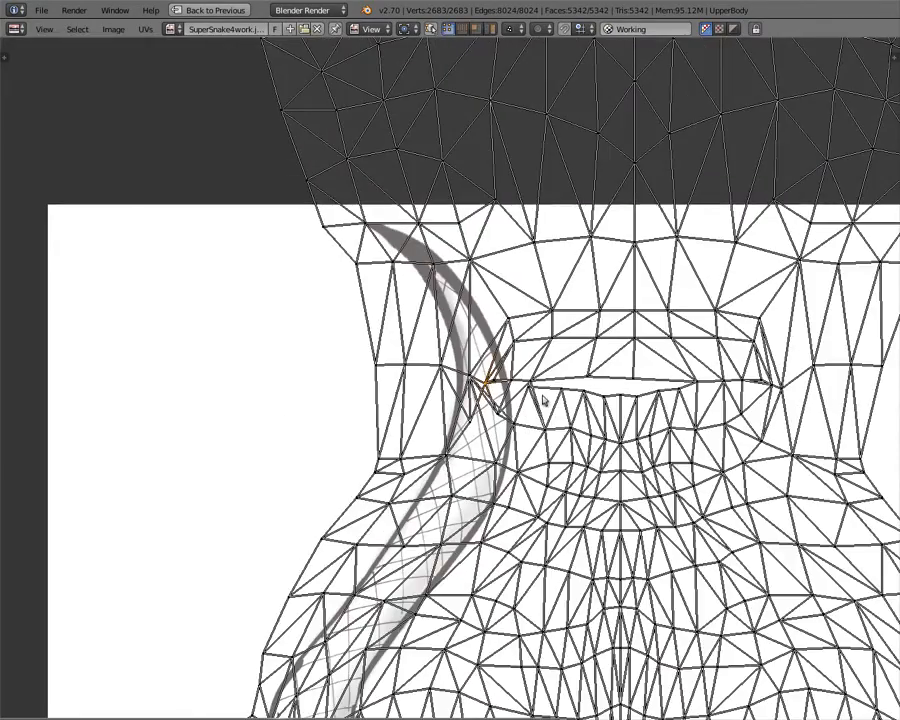
pyautogui.scroll(4, 543, 400)
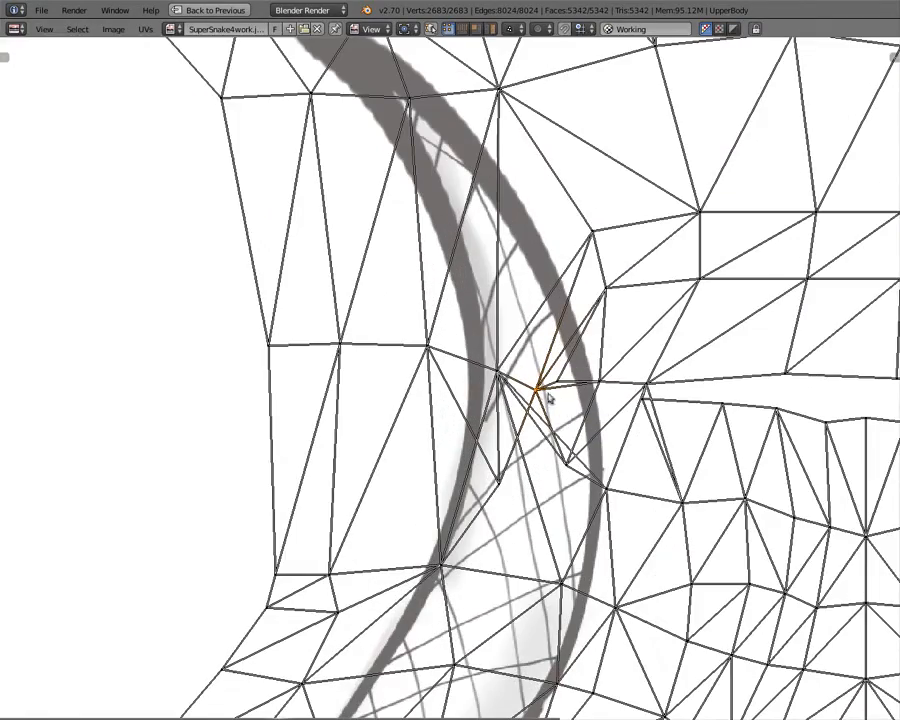
pyautogui.rightClick(654, 401)
pyautogui.press('g')
pyautogui.click(698, 401)
# - Restore the split editor layout and examine the snake tattoo around the tail on the upper-body mesh in the 3D view
pyautogui.scroll(-4, 726, 418)
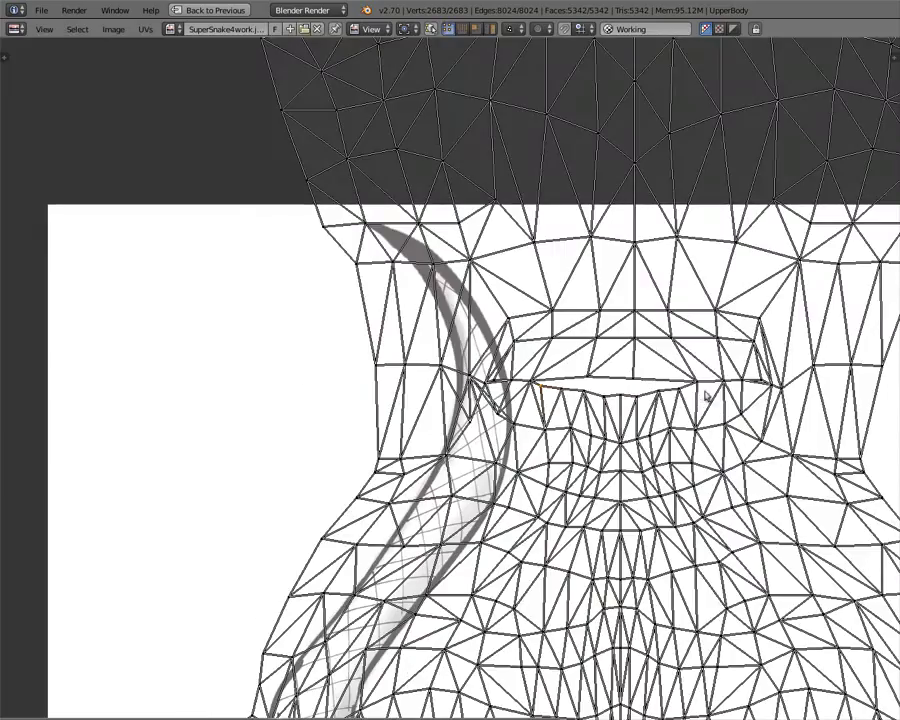
pyautogui.scroll(-3, 349, 345)
pyautogui.scroll(1, 450, 379)
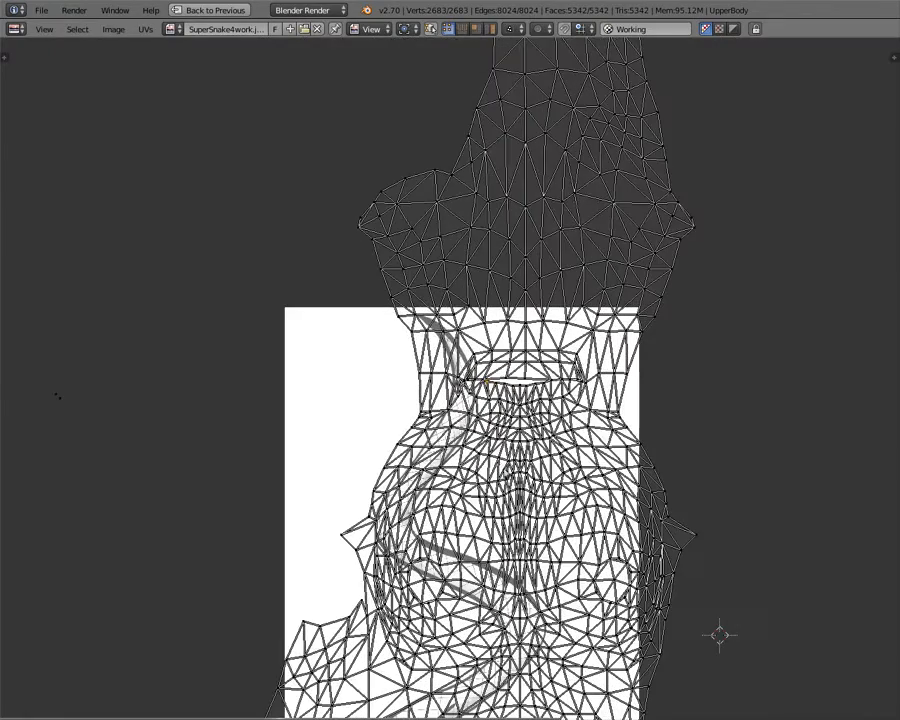
pyautogui.hotkey('ctrl', 'Up')
pyautogui.moveTo(497, 460); pyautogui.dragTo(610, 383, button='middle')
pyautogui.moveTo(599, 204); pyautogui.dragTo(659, 239, button='middle')
pyautogui.scroll(3, 659, 239)
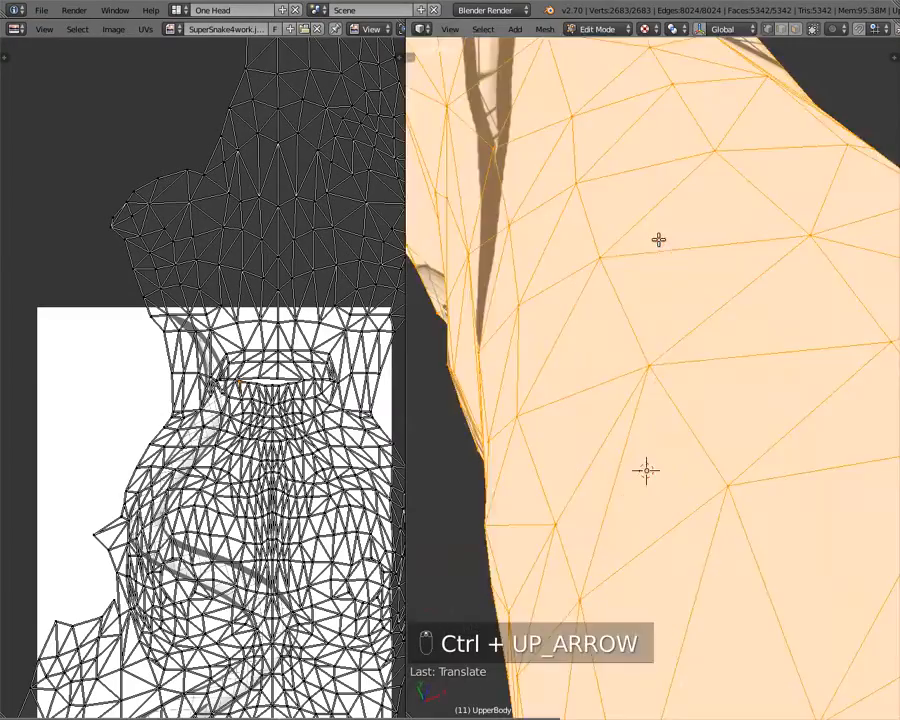
pyautogui.scroll(-2, 658, 240)
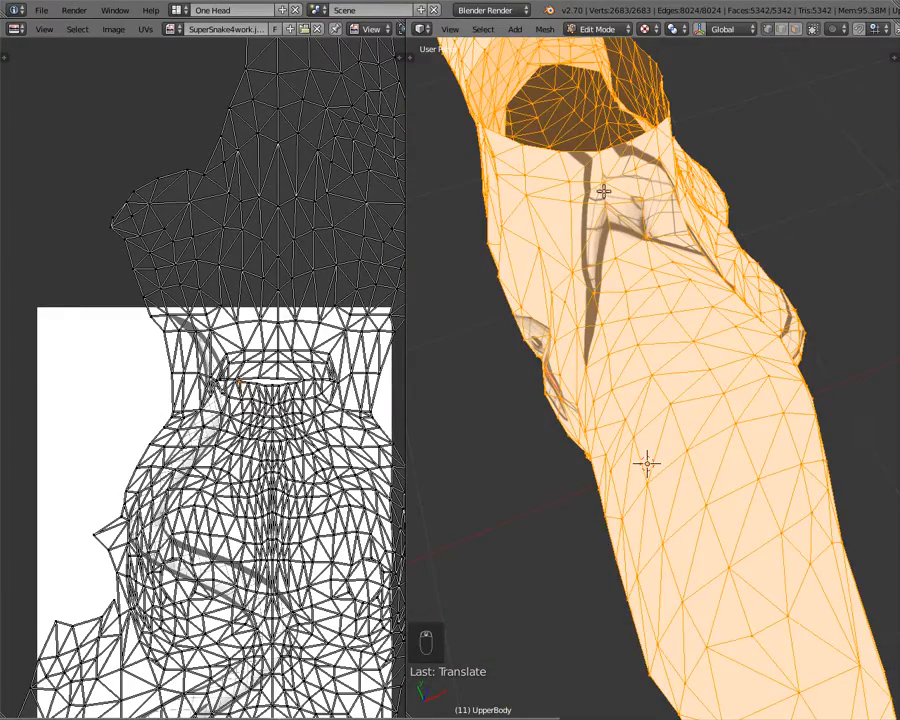
# - Set the UV sticky selection mode to Disabled and pull apart the stacked face corners where the tail's inner outline crosses the armhole
pyautogui.scroll(5, 88, 446)
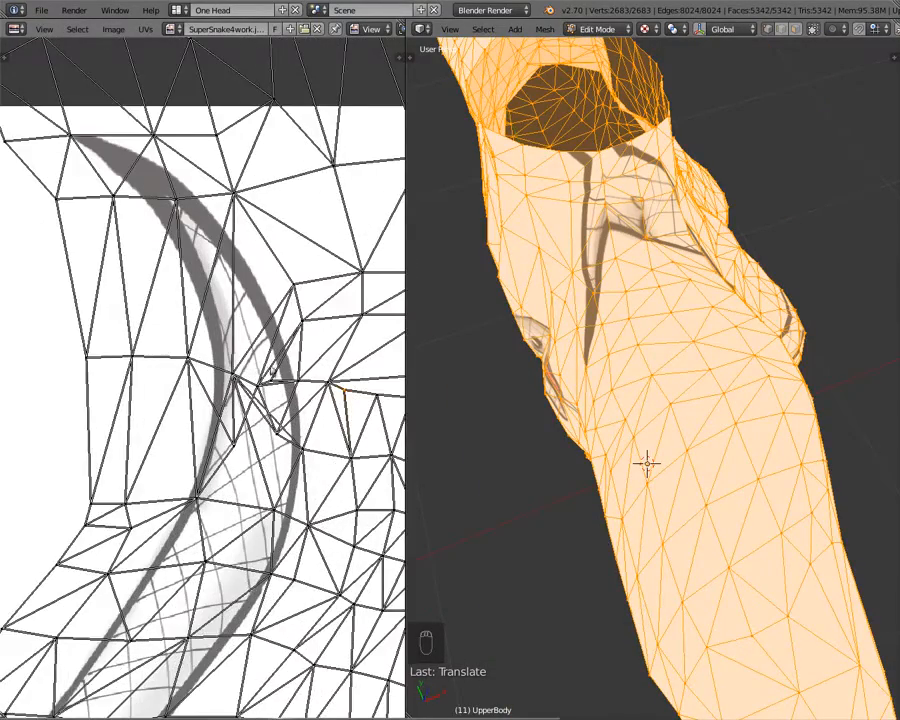
pyautogui.scroll(3, 270, 372)
pyautogui.scroll(2, 170, 309)
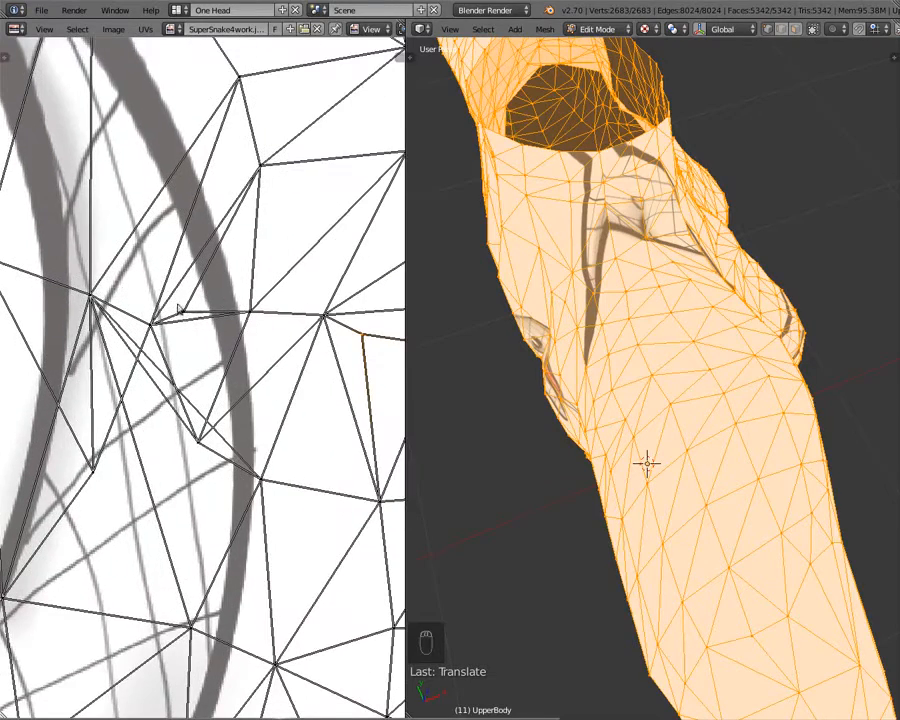
pyautogui.rightClick(187, 312)
pyautogui.hotkey('ctrl', 'Up')
pyautogui.click(512, 29)
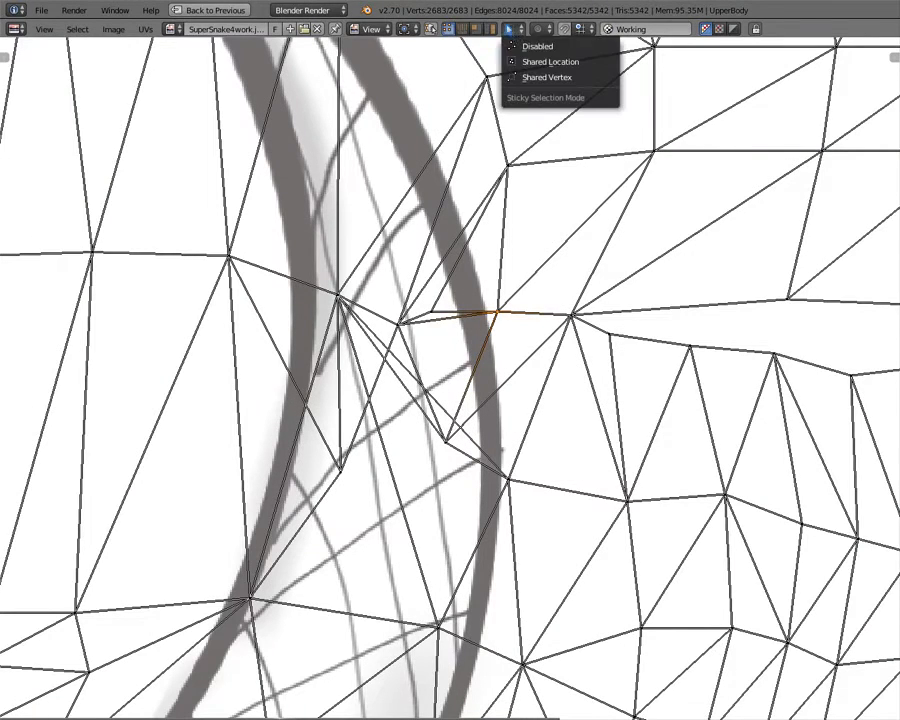
pyautogui.click(519, 77)
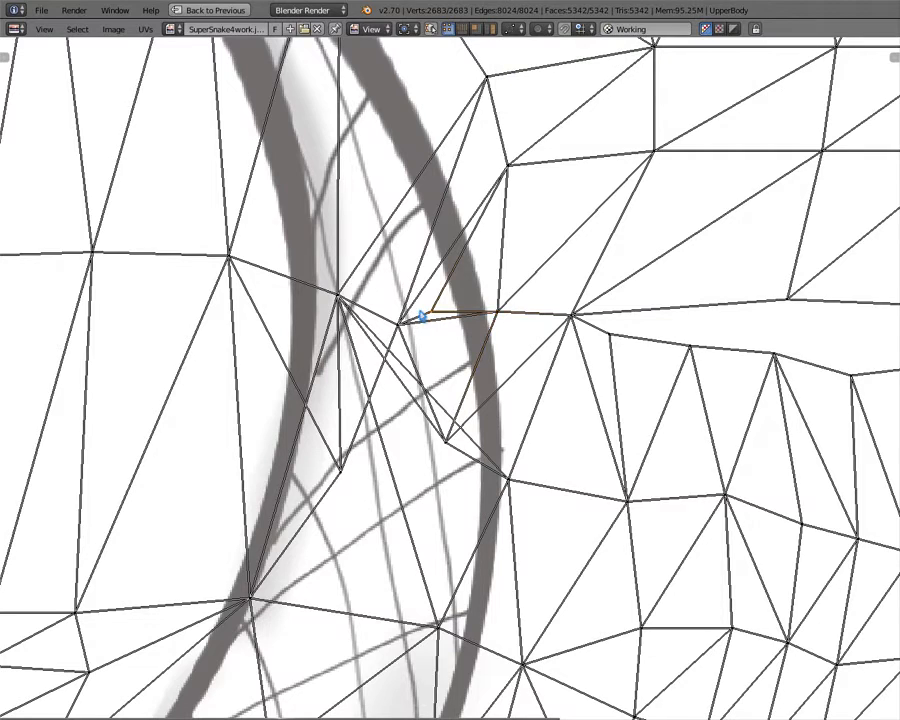
pyautogui.click(512, 28)
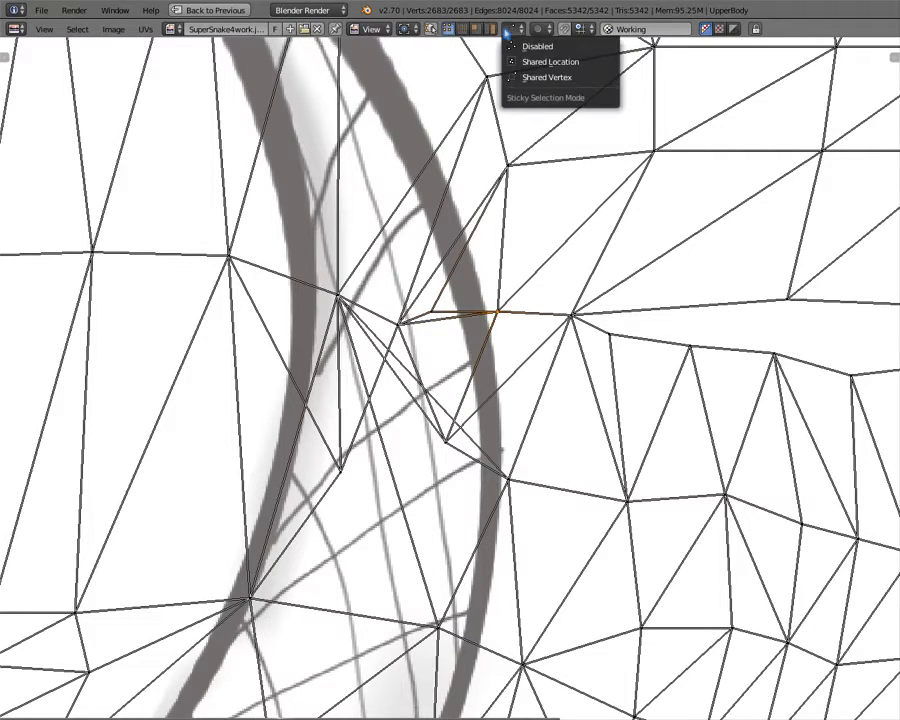
pyautogui.click(525, 44)
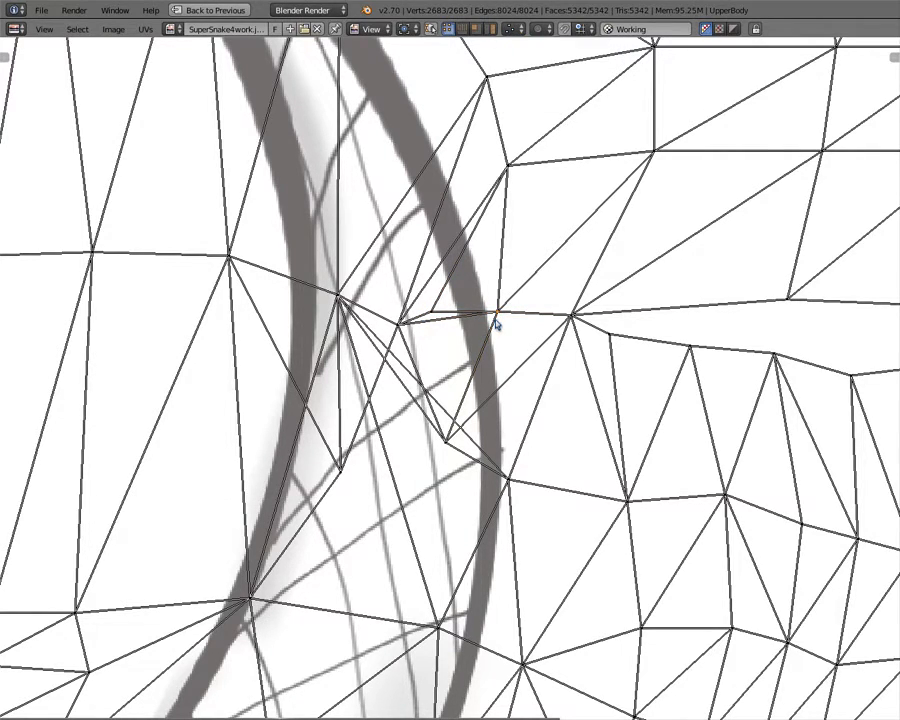
pyautogui.moveTo(495, 320); pyautogui.dragTo(440, 318, button='right')
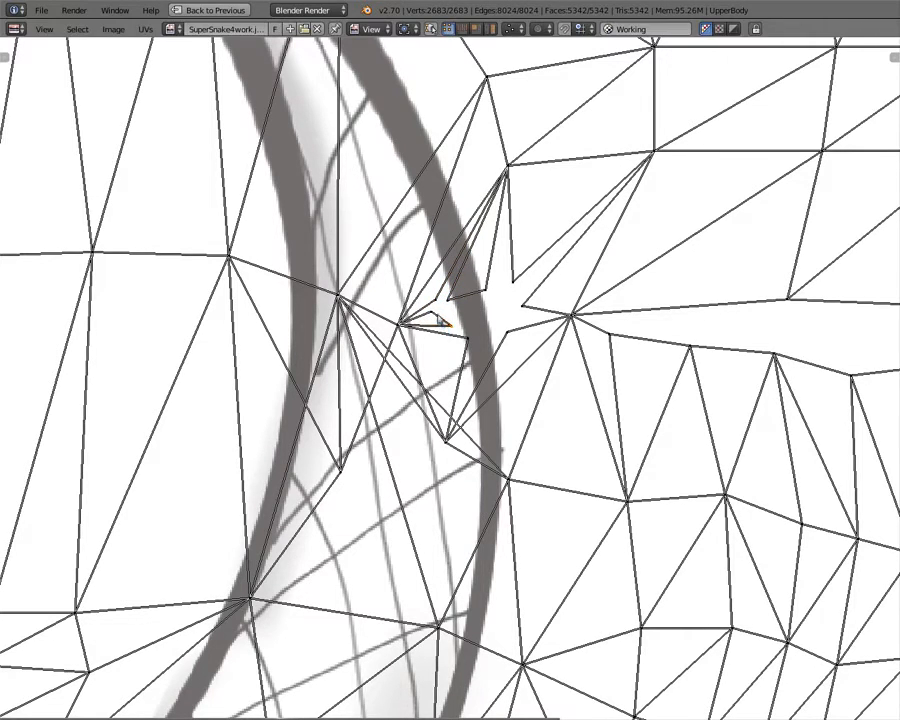
# - Set the sticky selection mode to Shared Vertex and weld each separated group of face corners around the armhole vertex
pyautogui.click(514, 28)
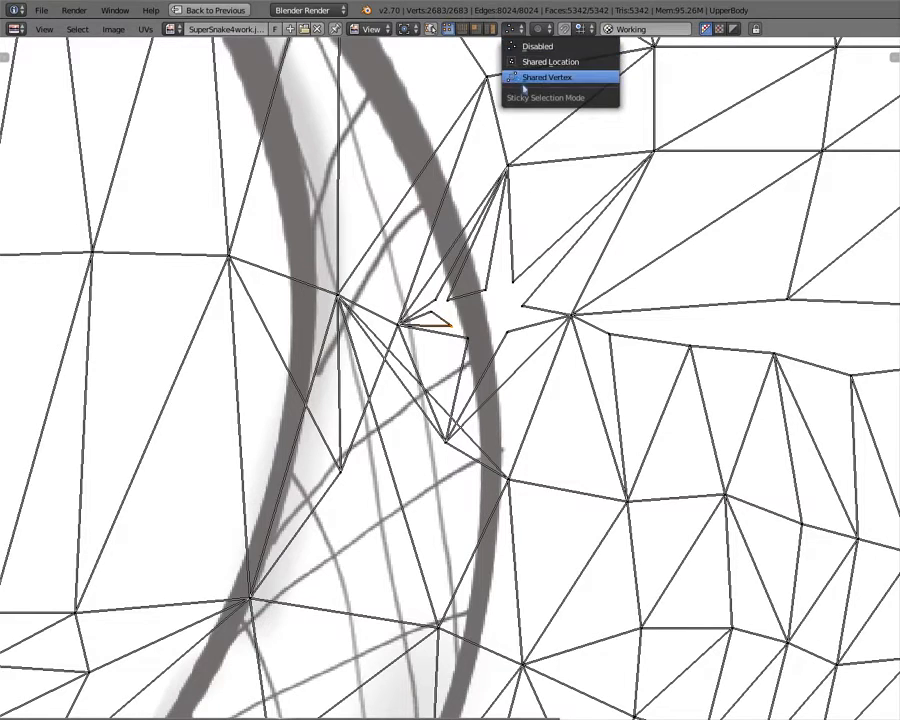
pyautogui.click(515, 77)
pyautogui.scroll(2, 430, 270)
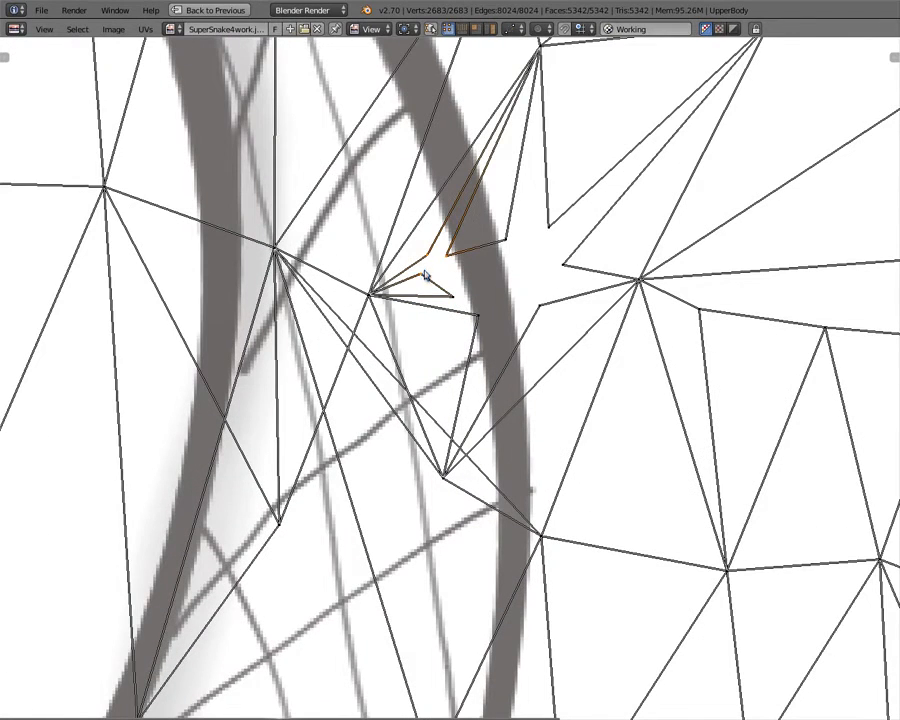
pyautogui.press('w')
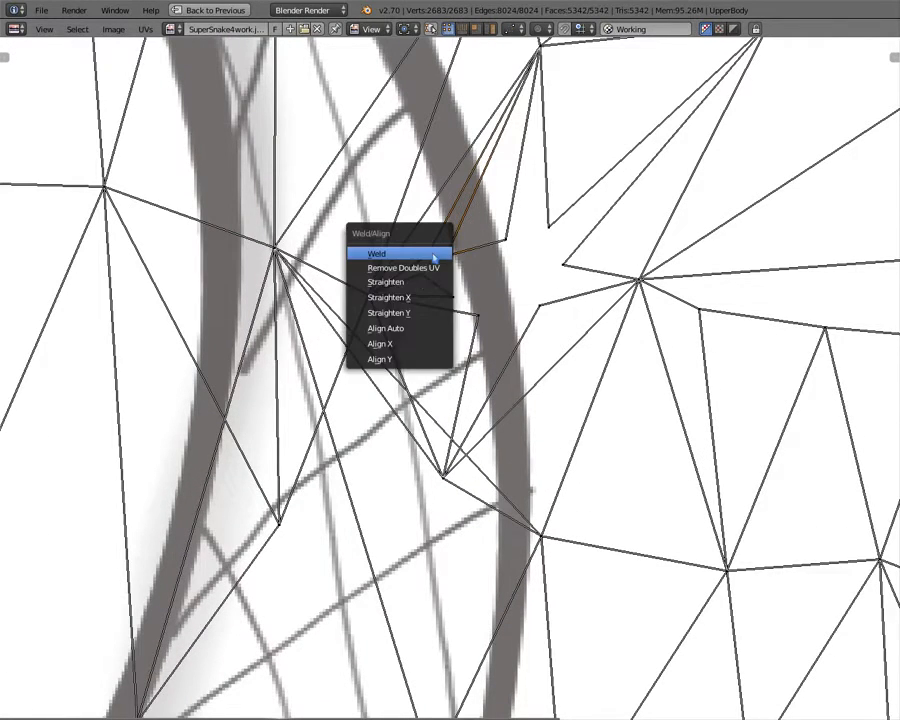
pyautogui.click(433, 255)
pyautogui.rightClick(510, 241)
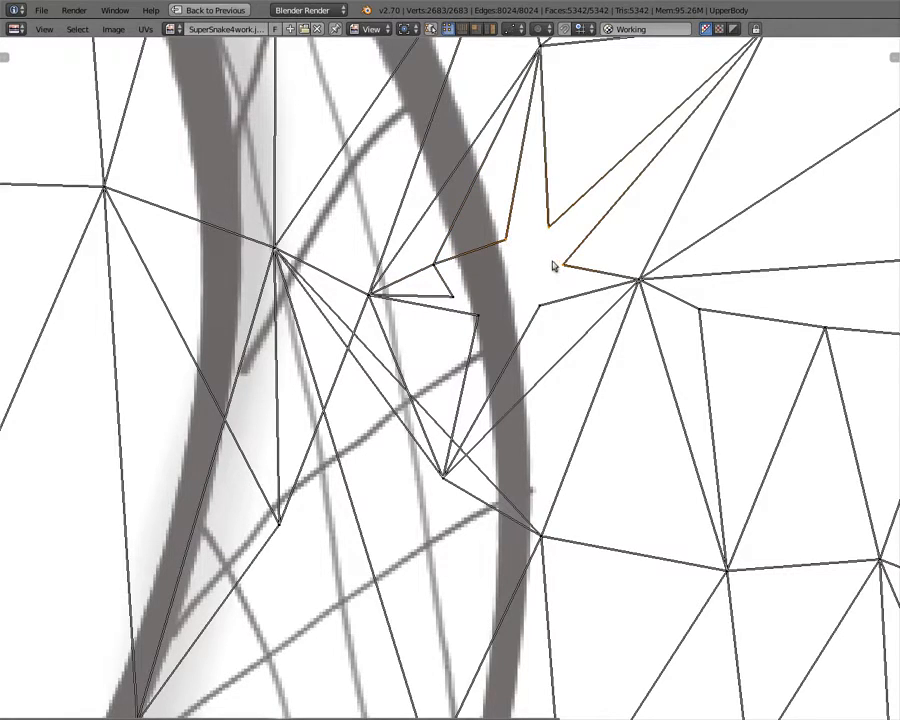
pyautogui.press('w')
pyautogui.click(553, 262)
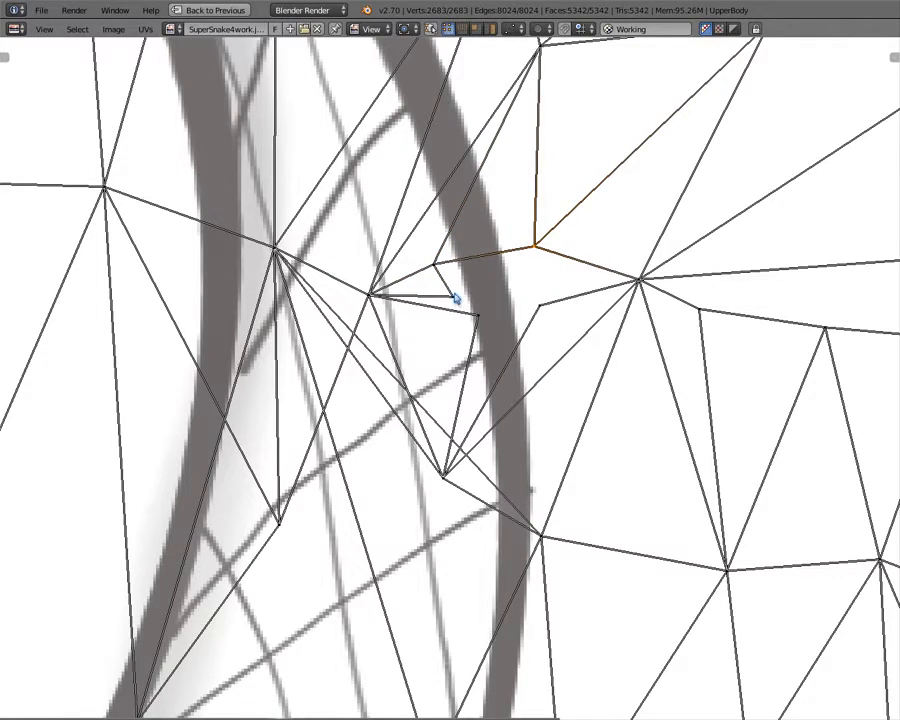
pyautogui.rightClick(477, 314)
pyautogui.press('w')
pyautogui.click(491, 313)
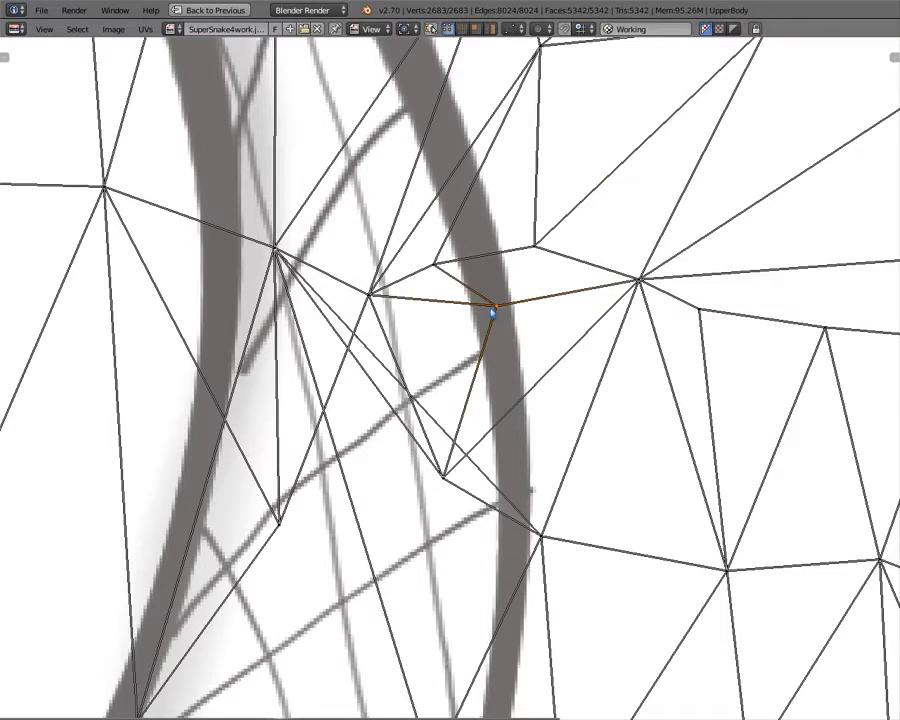
# - Weld the lower and upper armhole vertices on the tail's inner outline into one point
pyautogui.keyDown('shift'); pyautogui.rightClick(535, 247); pyautogui.keyUp('shift')
pyautogui.press('w')
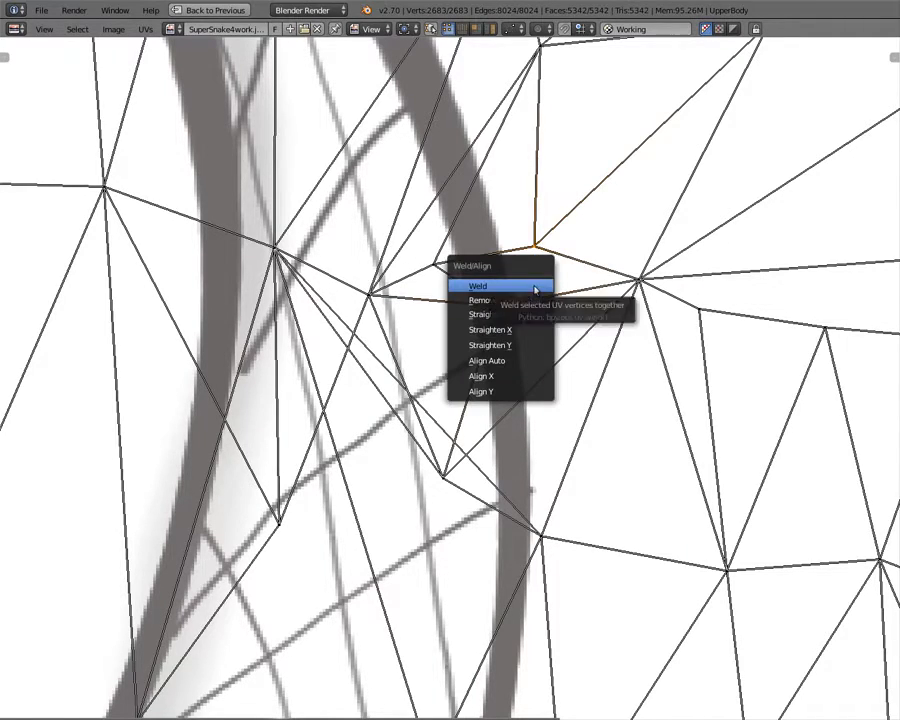
pyautogui.click(536, 289)
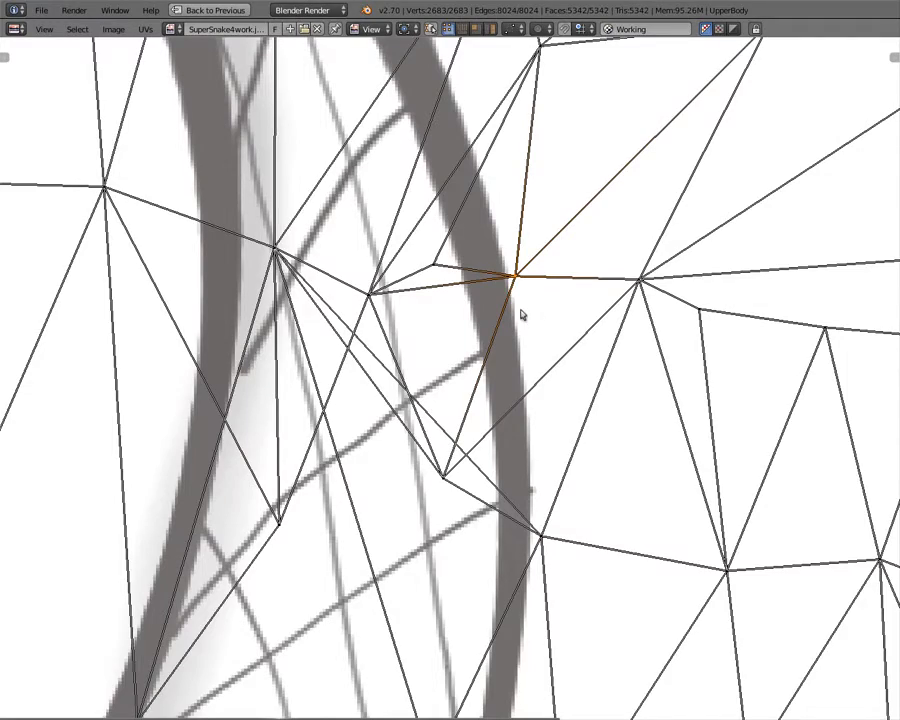
# - Restore the split layout, and move the joined vertex and its inner neighbour up and toward the torso's centre
pyautogui.hotkey('ctrl', 'Up')
pyautogui.moveTo(525, 245); pyautogui.dragTo(545, 240, button='middle')
pyautogui.press('g')
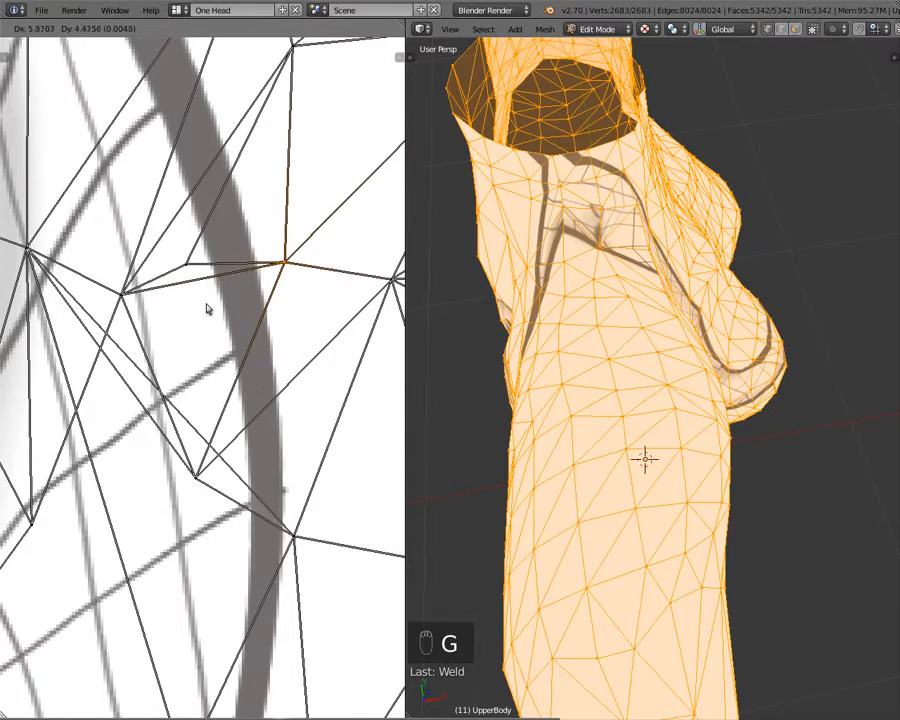
pyautogui.click(202, 308)
pyautogui.press('g')
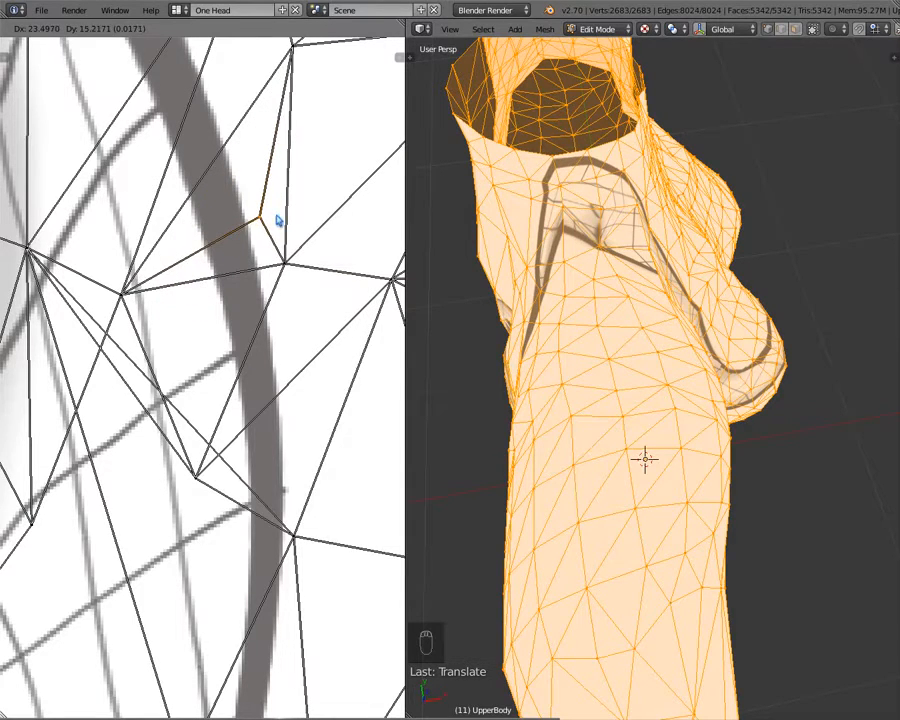
pyautogui.click(279, 221)
# - With sticky selection on Shared Vertex, separate the joined vertices, moving the lower one down beside the tail's inner outline and the upper one up toward the centre
pyautogui.press('g')
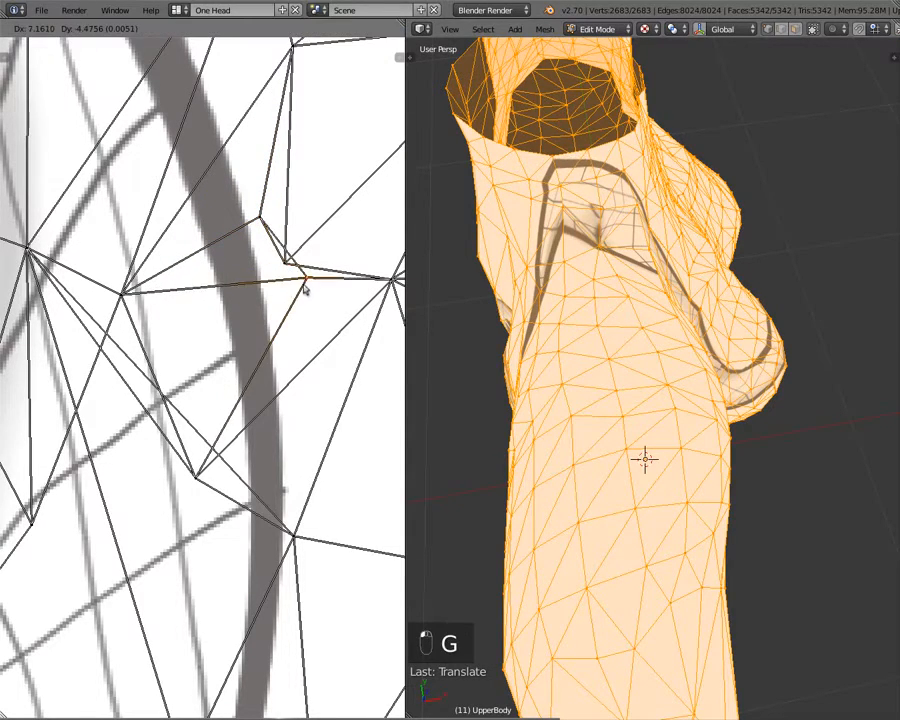
pyautogui.rightClick(292, 278)
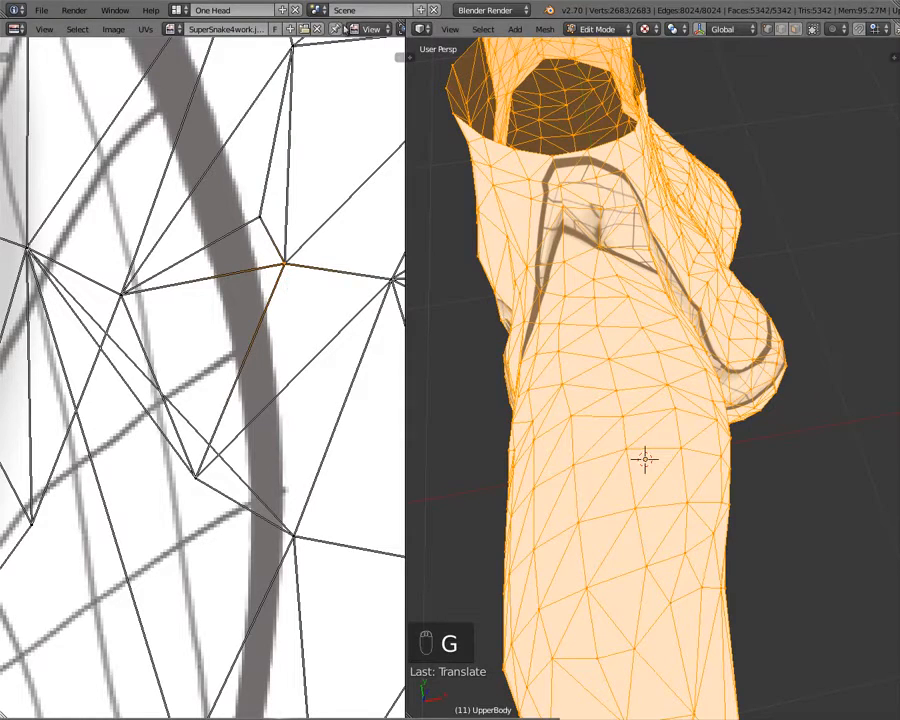
pyautogui.hscroll(5, 344, 28)
pyautogui.click(282, 30)
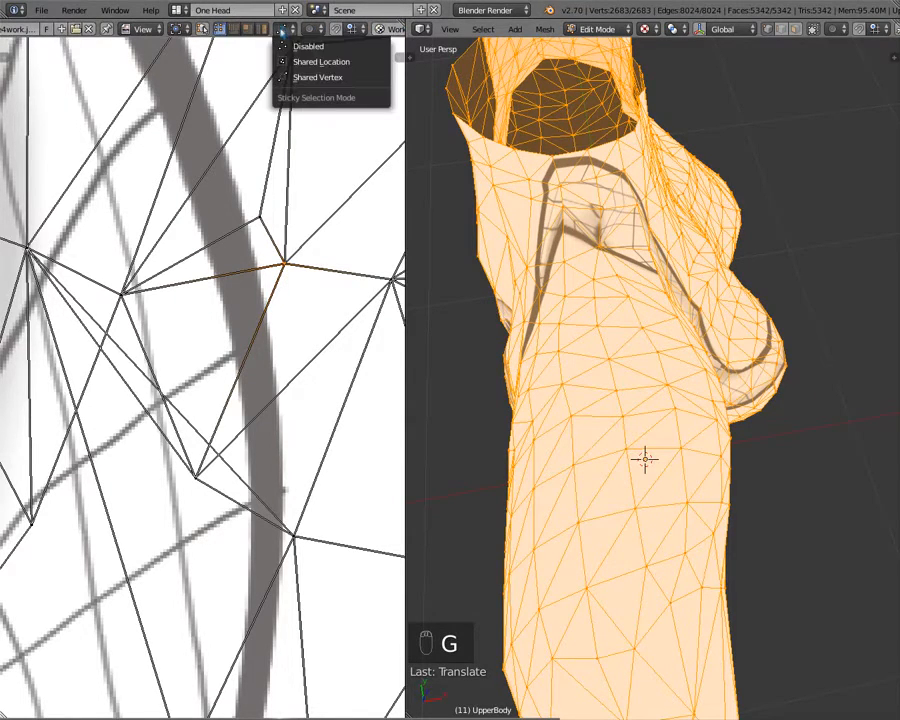
pyautogui.click(293, 78)
pyautogui.press('g')
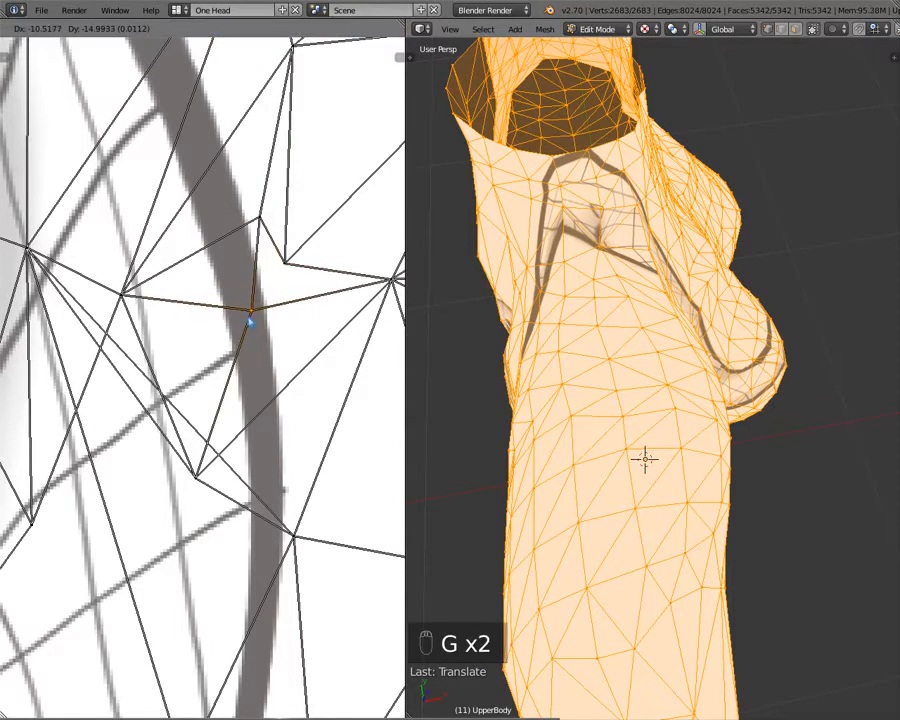
pyautogui.click(251, 321)
pyautogui.press('g')
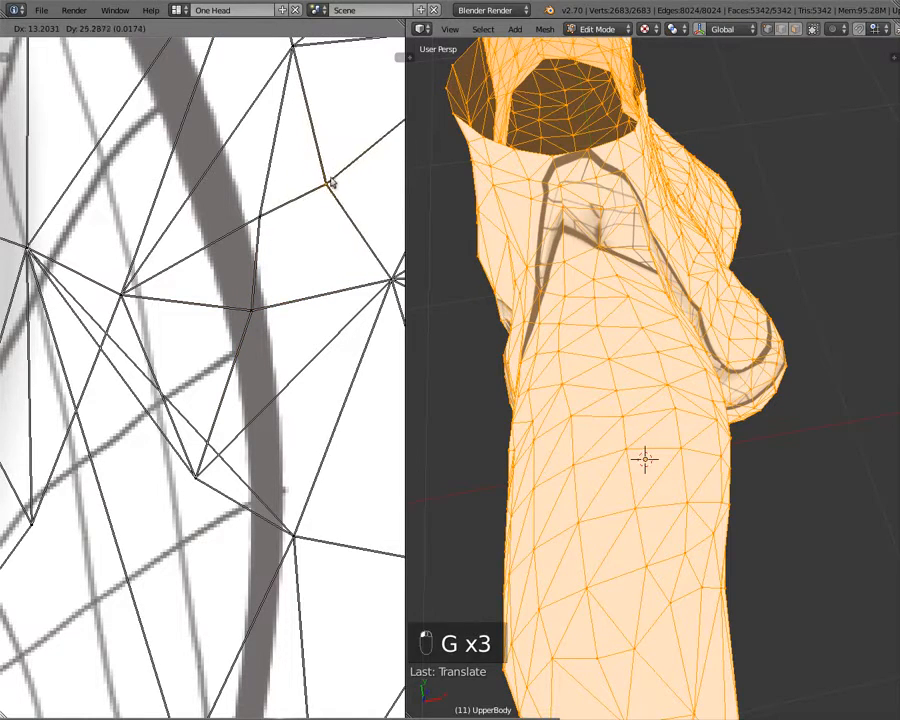
pyautogui.click(362, 195)
pyautogui.rightClick(263, 294)
pyautogui.press('g')
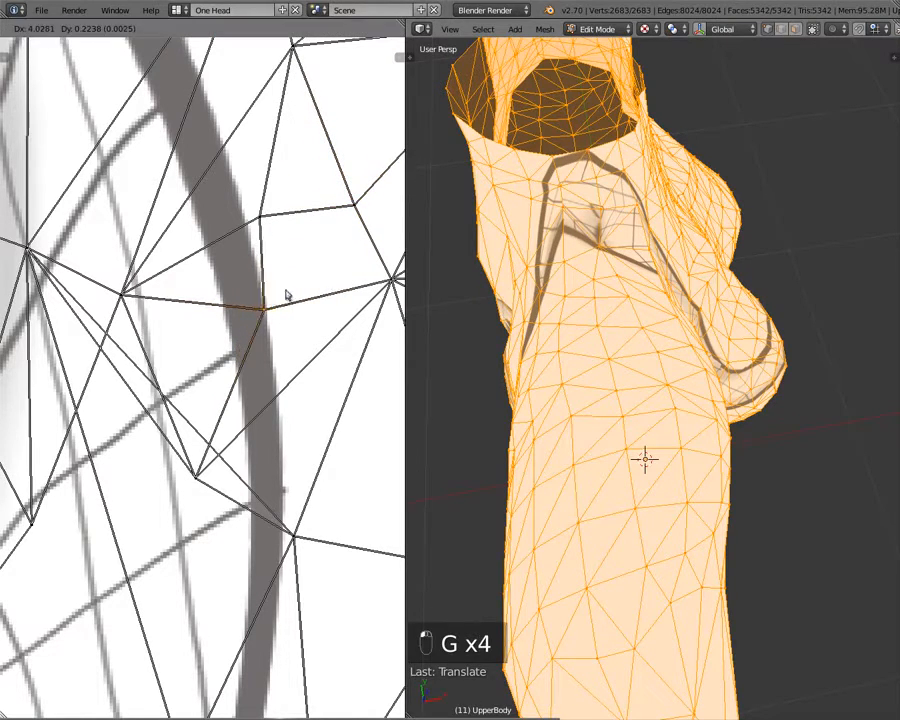
pyautogui.click(299, 284)
# - Examine the snake tattoo around the armhole and torso in the UV layout and the 3D view
pyautogui.scroll(-2, 205, 331)
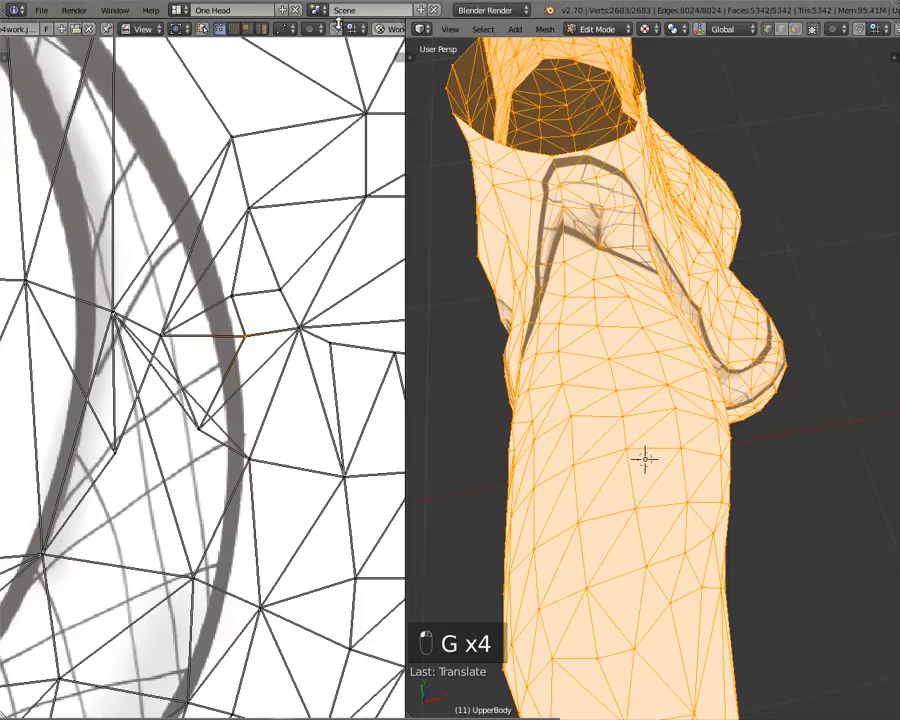
pyautogui.scroll(1, 268, 310)
pyautogui.scroll(-4, 269, 310)
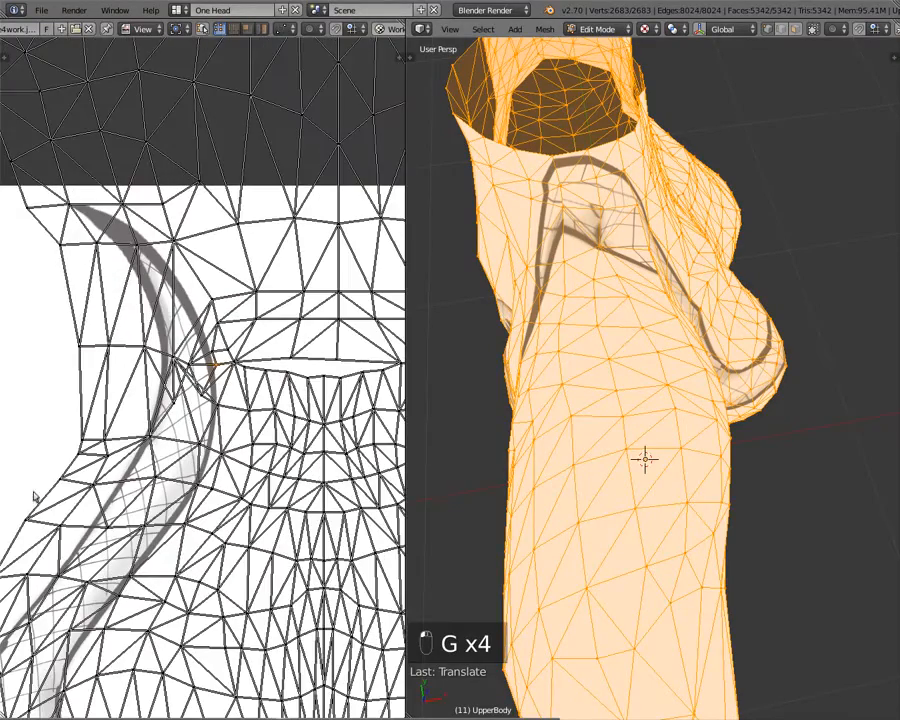
pyautogui.moveTo(739, 211); pyautogui.dragTo(612, 199, button='middle')
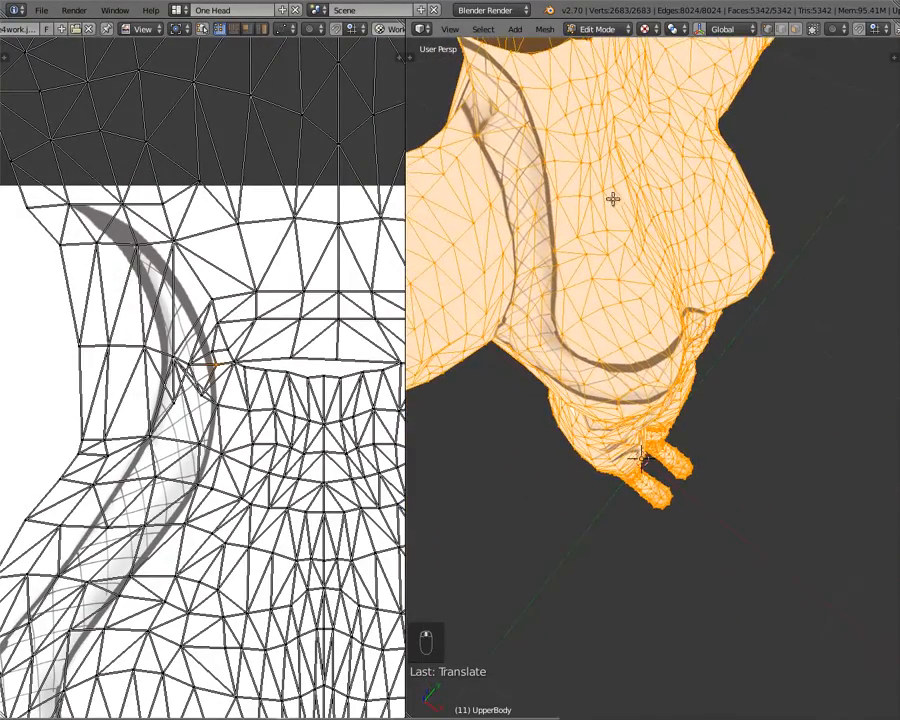
pyautogui.scroll(3, 203, 311)
pyautogui.moveTo(528, 165); pyautogui.dragTo(661, 185, button='middle')
pyautogui.scroll(8, 658, 186)
pyautogui.scroll(-8, 655, 186)
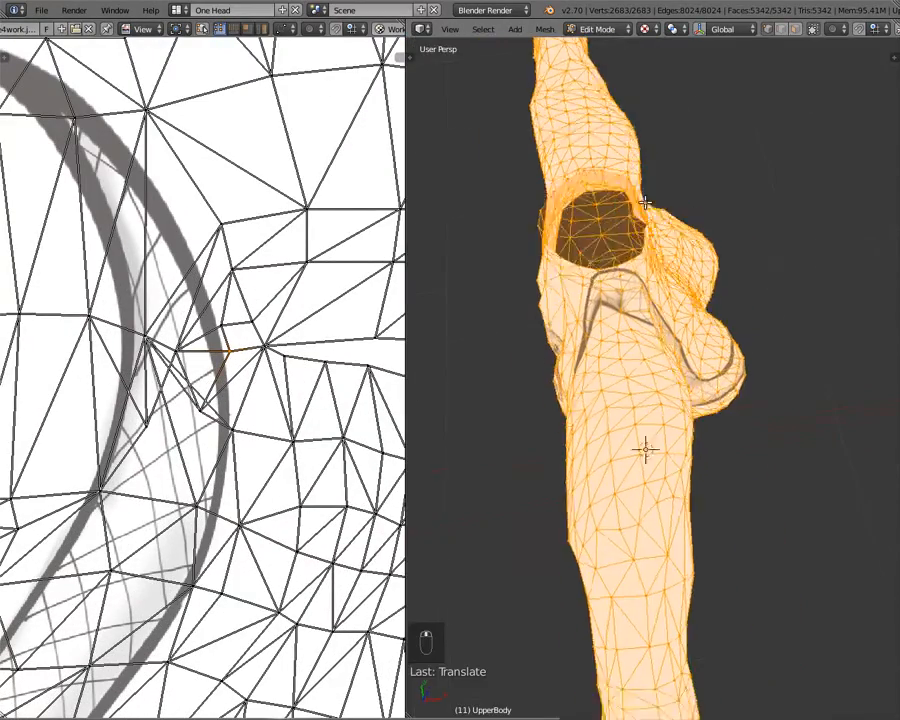
pyautogui.scroll(3, 647, 201)
# - Move the vertex inside the tail slightly up, and move the overlapping lower seam vertex down toward the tail's inner outline
pyautogui.scroll(4, 135, 355)
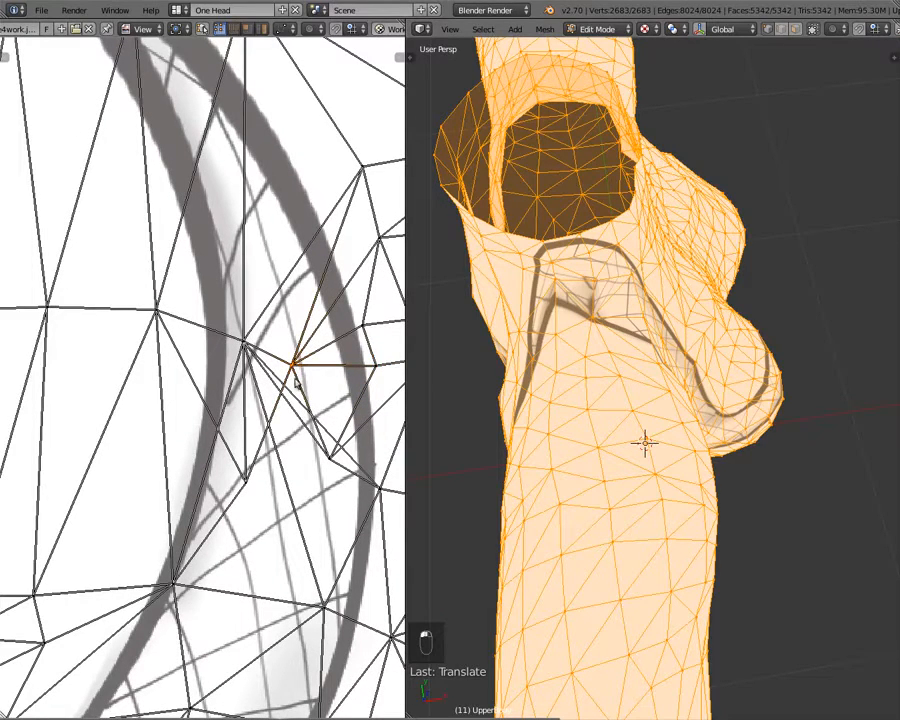
pyautogui.press('g')
pyautogui.click(262, 358)
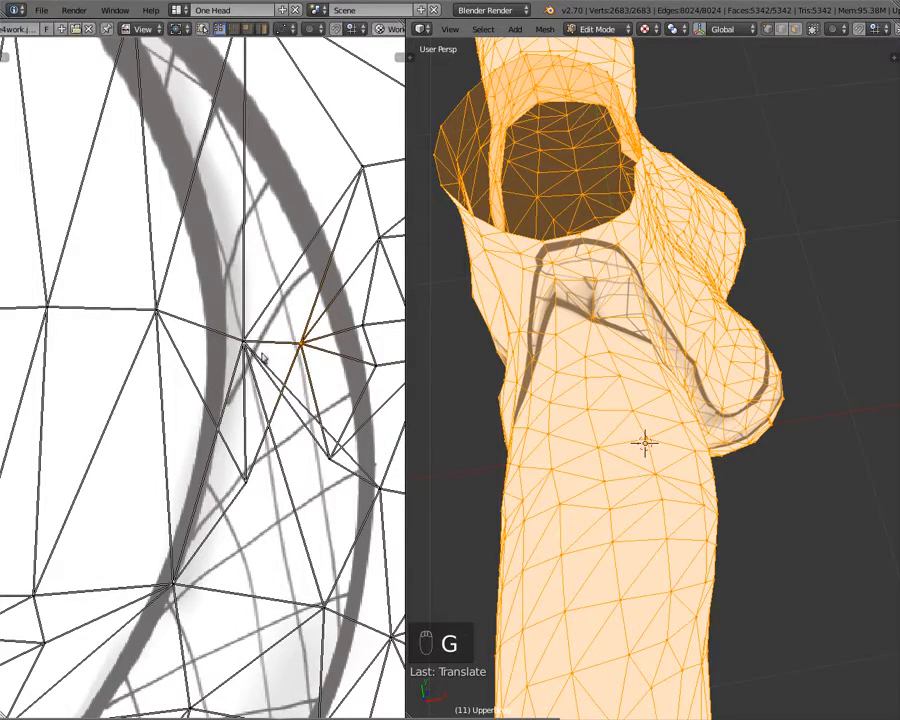
pyautogui.press('g')
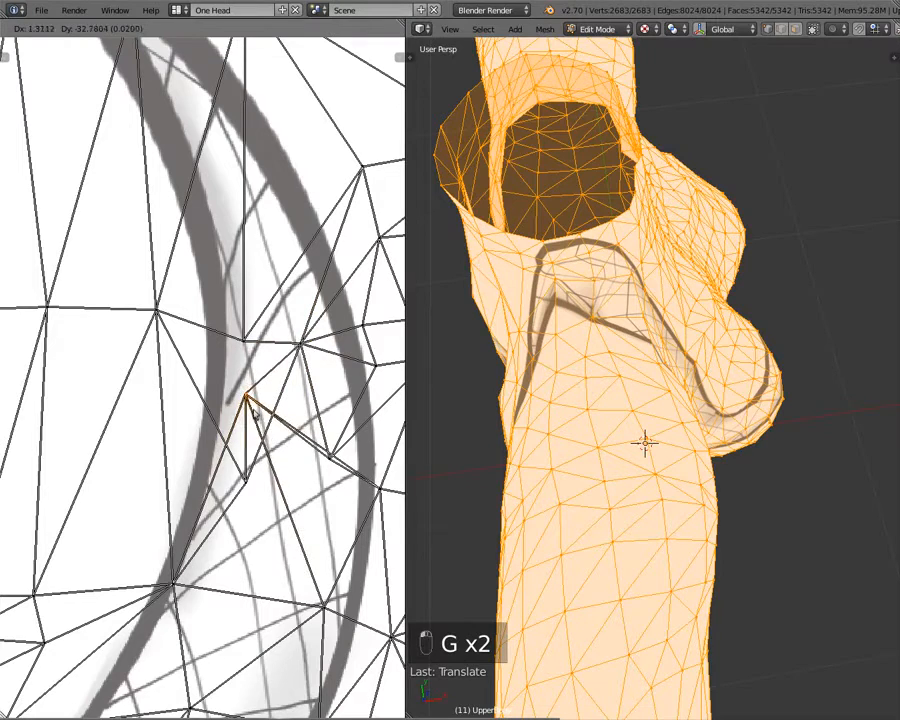
pyautogui.click(250, 408)
pyautogui.press('g')
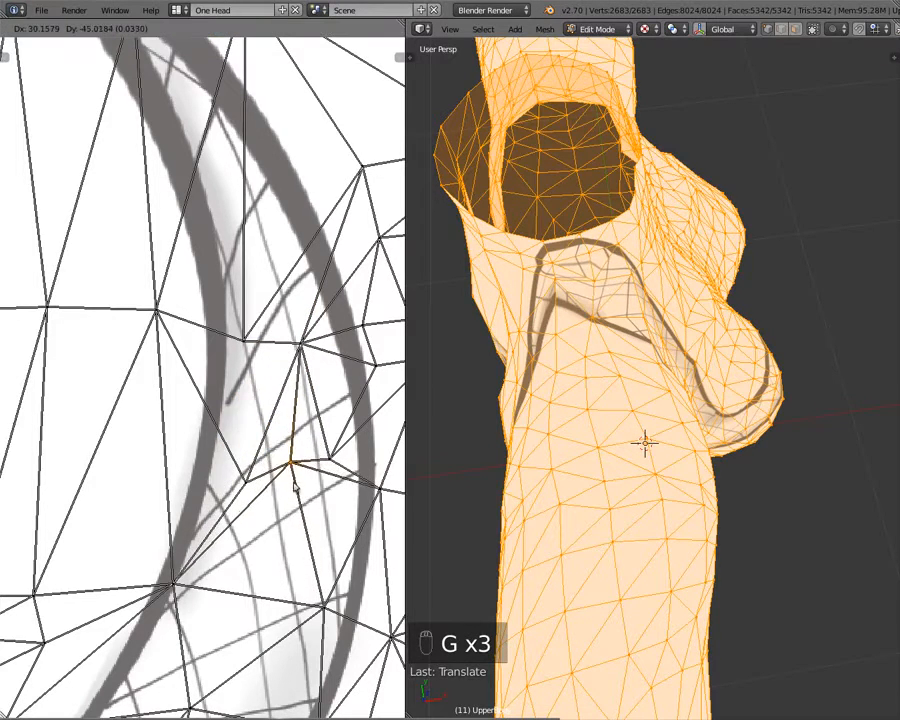
pyautogui.click(238, 497)
# - Weld the upper and lower seam vertices beside the tail's outer outline, and move the merged vertex up along that outline
pyautogui.press('g')
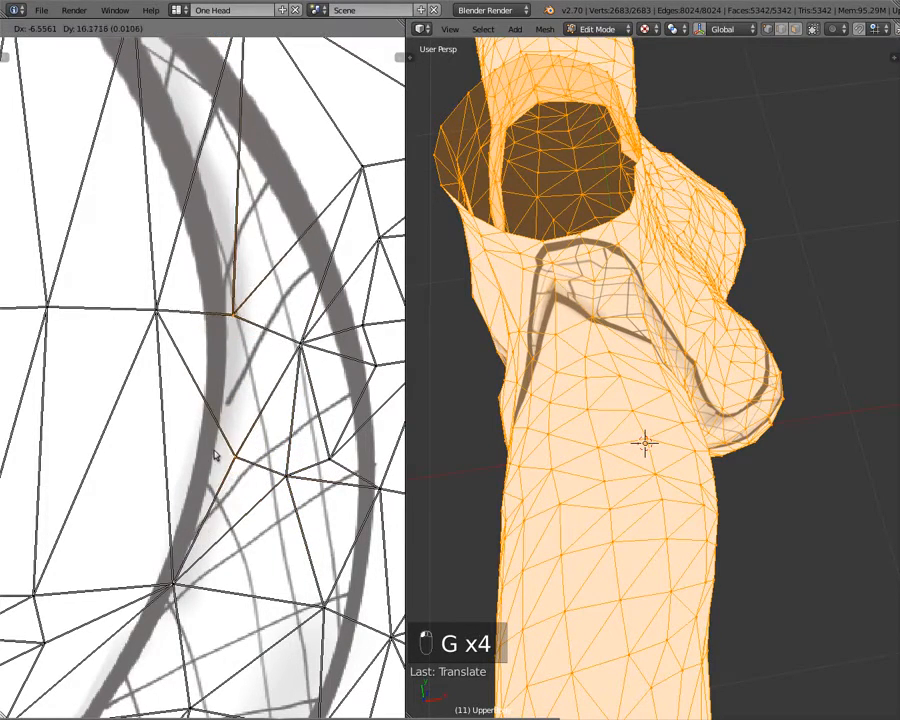
pyautogui.click(221, 463)
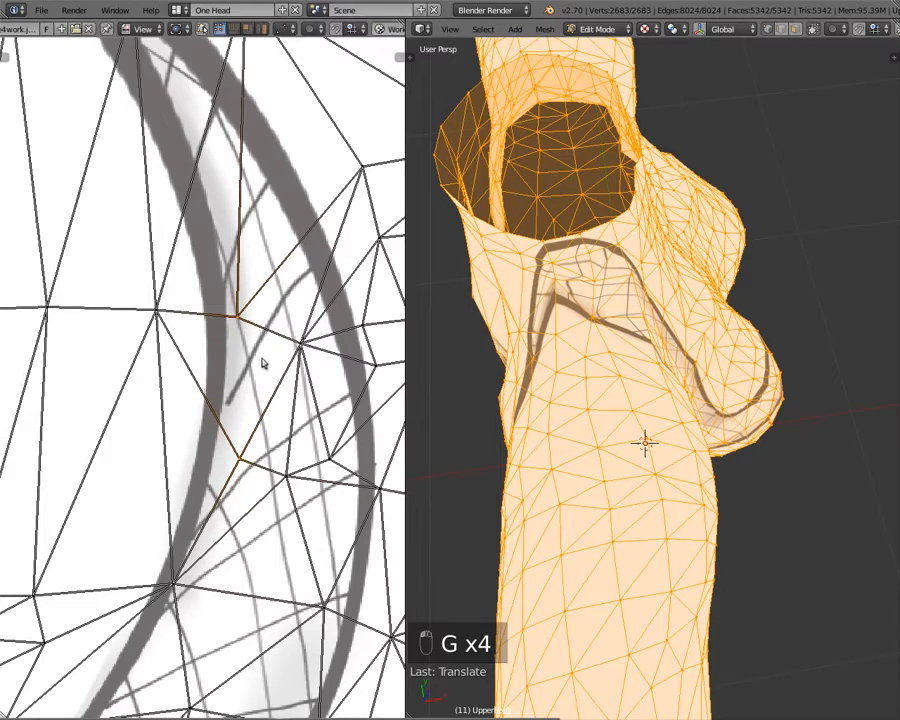
pyautogui.press('w')
pyautogui.click(263, 357)
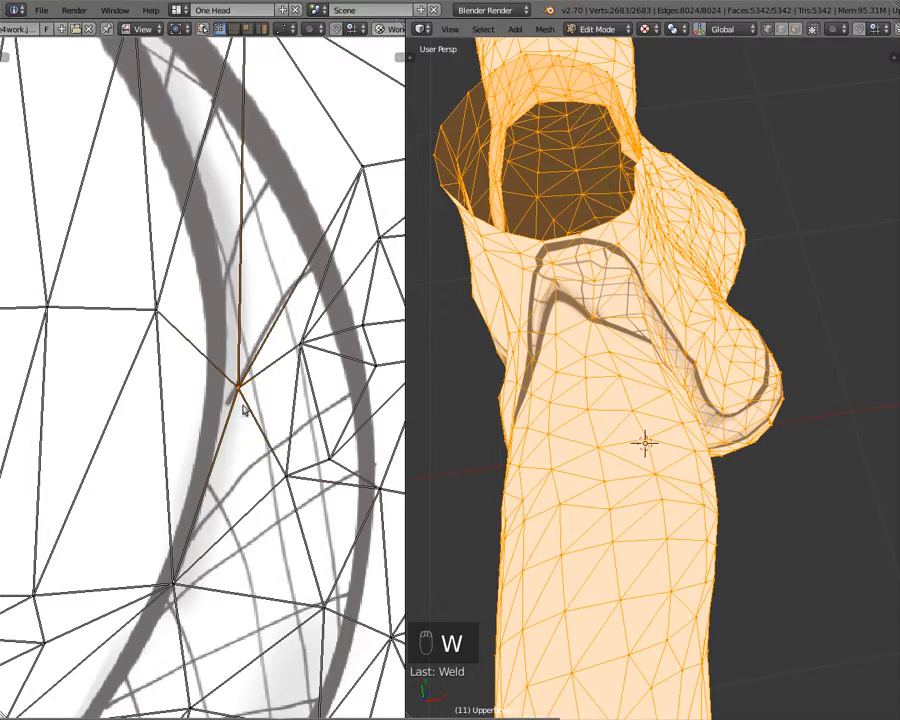
pyautogui.press('g')
pyautogui.click(240, 344)
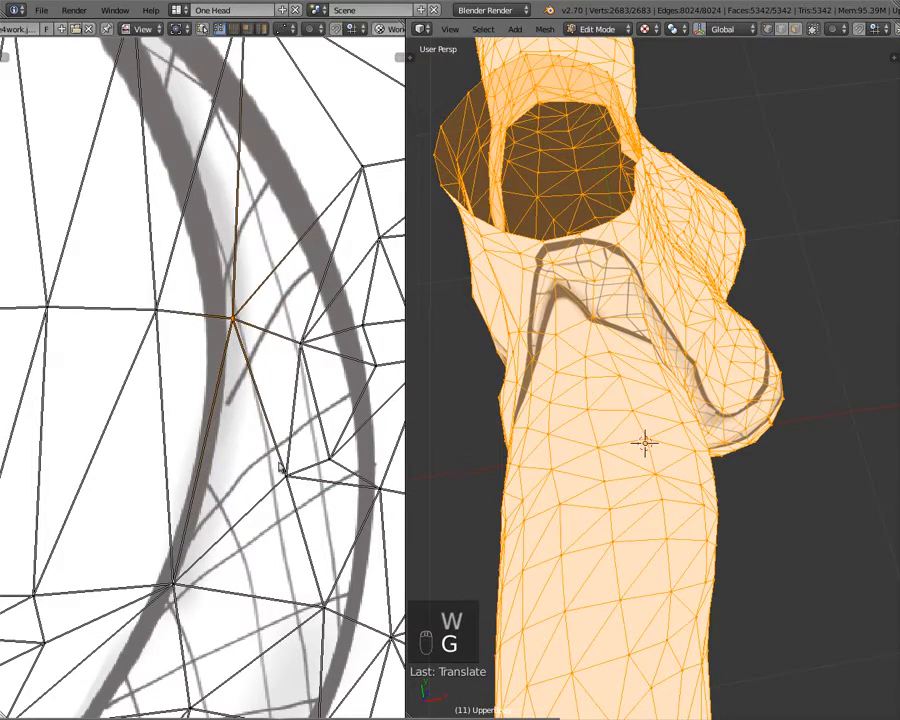
# - Move the two seam vertices inside the tail, the lower one up toward the inner outline and its neighbour up and inward, untangling their edges
pyautogui.press('g')
pyautogui.click(269, 447)
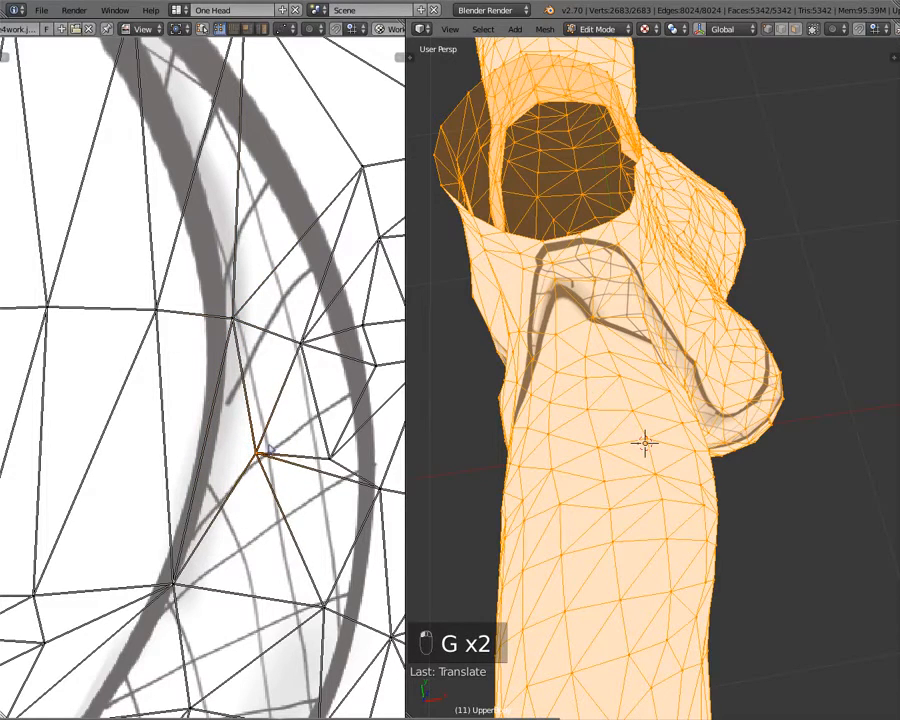
pyautogui.press('g')
pyautogui.click(340, 416)
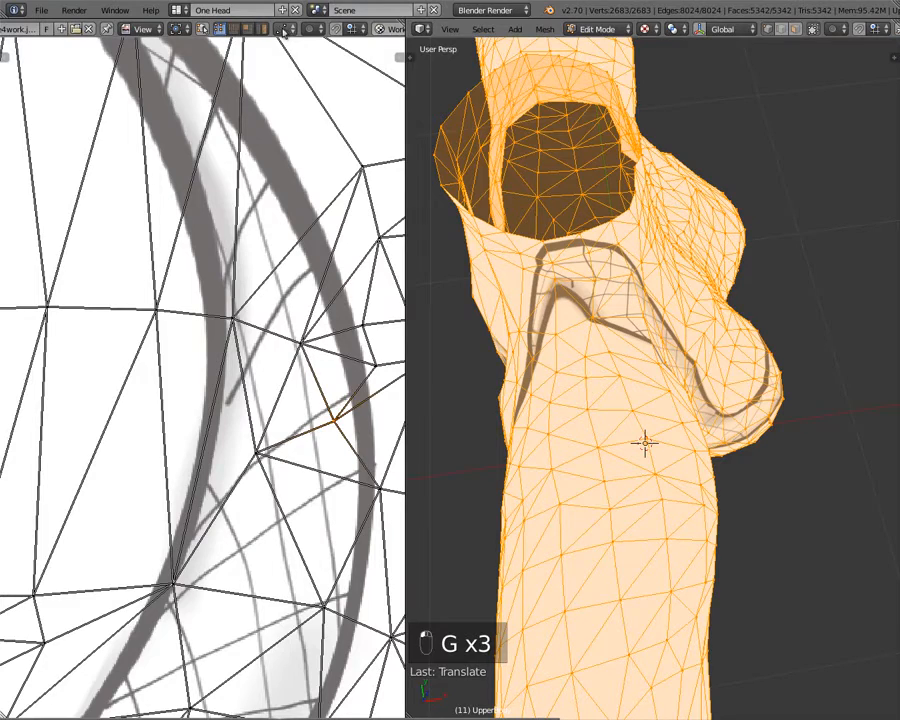
pyautogui.moveTo(185, 510); pyautogui.dragTo(94, 442, button='middle')
pyautogui.press('g')
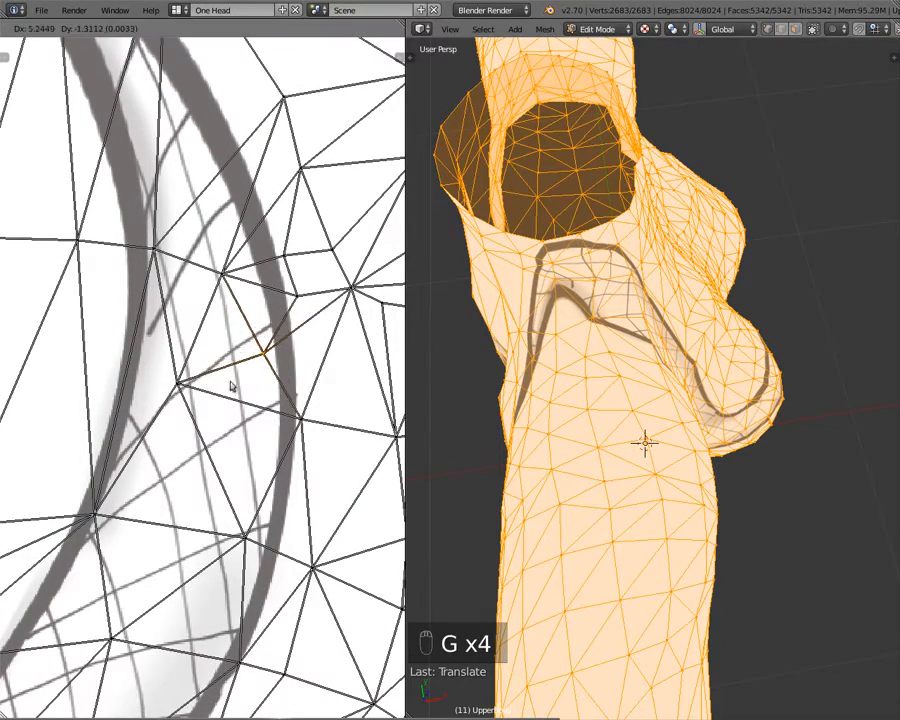
pyautogui.click(197, 397)
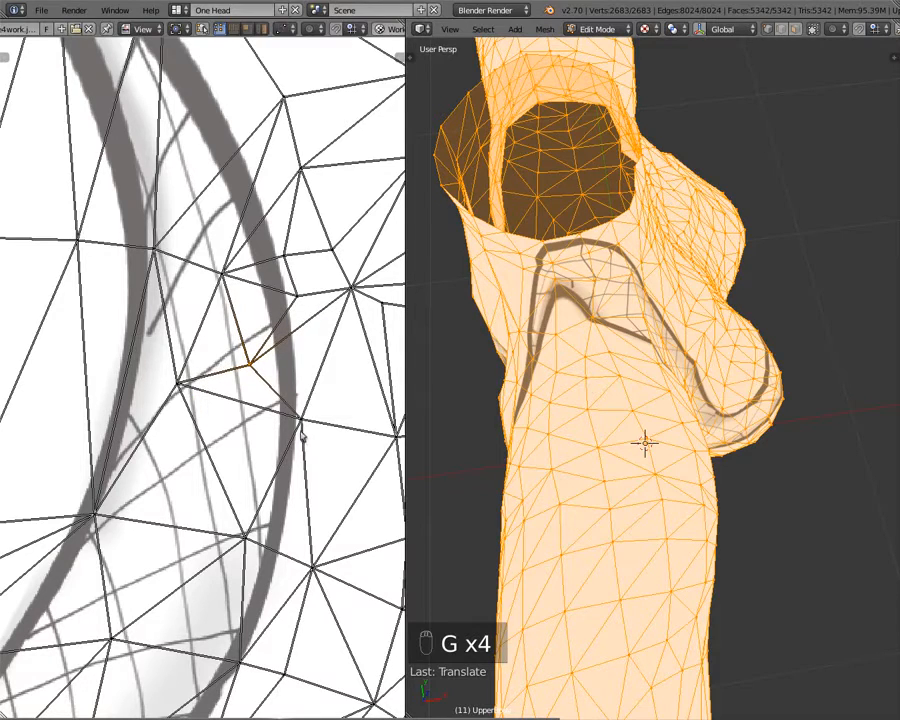
# - Nudge the vertices on the tail's outer outline and inside the tail, and move the inner-outline seam vertex across beside its counterpart
pyautogui.press('g')
pyautogui.click(296, 420)
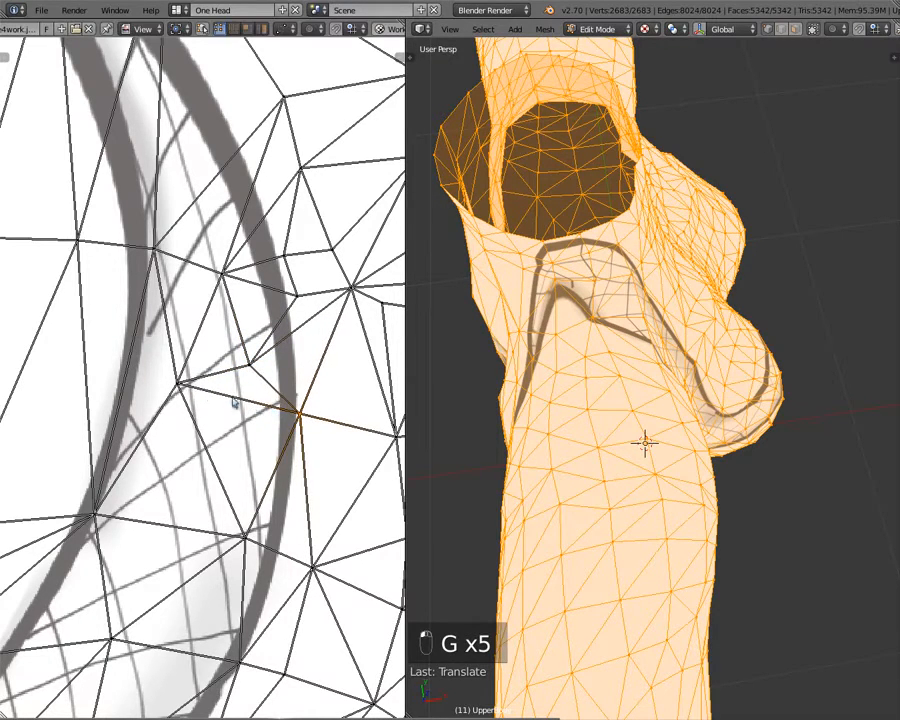
pyautogui.press('g')
pyautogui.click(191, 393)
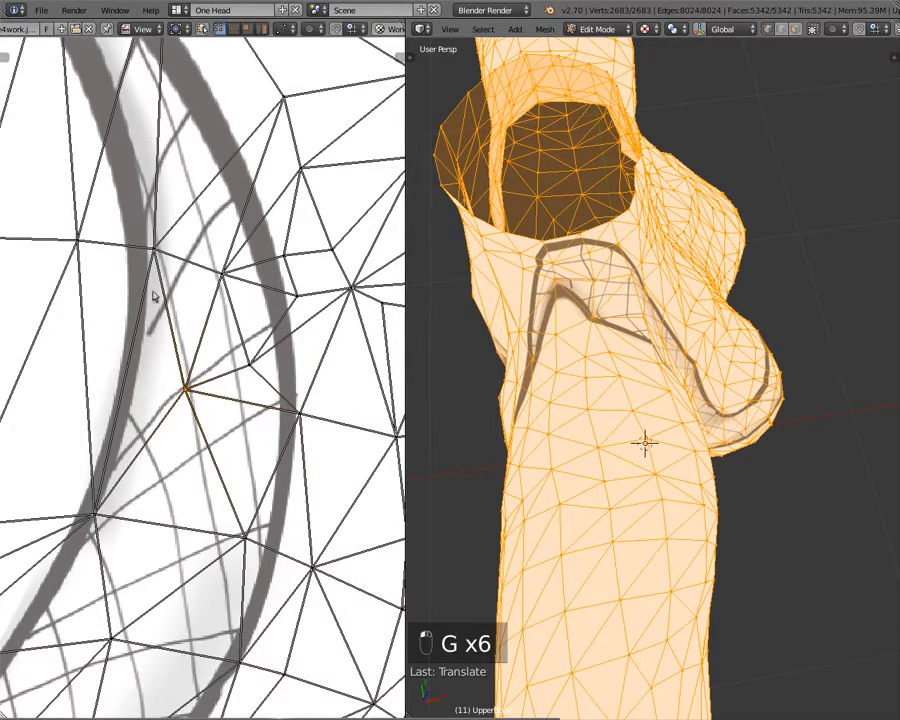
pyautogui.press('g')
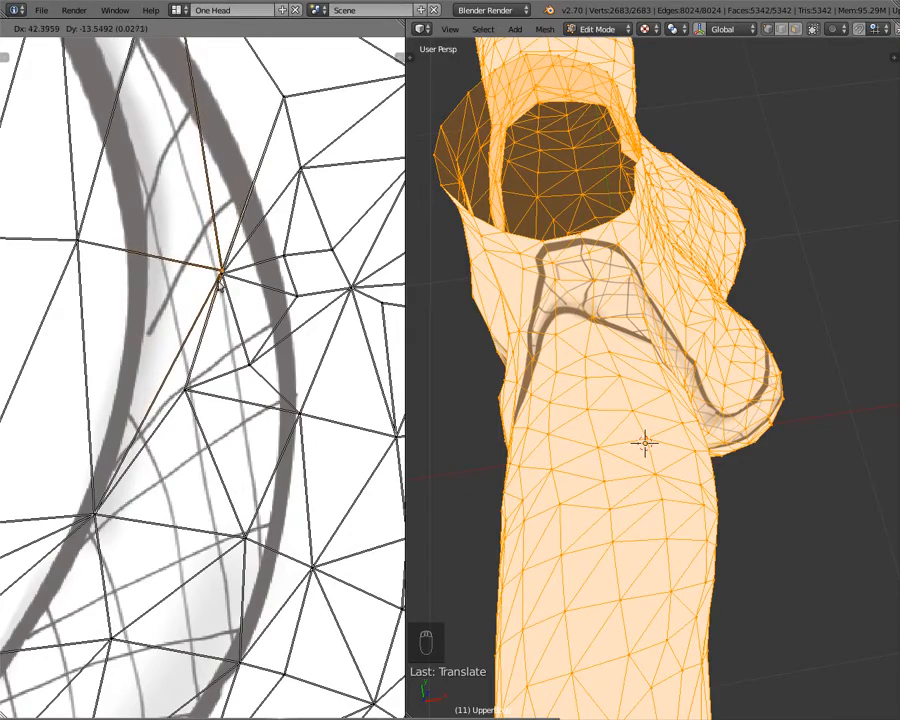
pyautogui.click(212, 287)
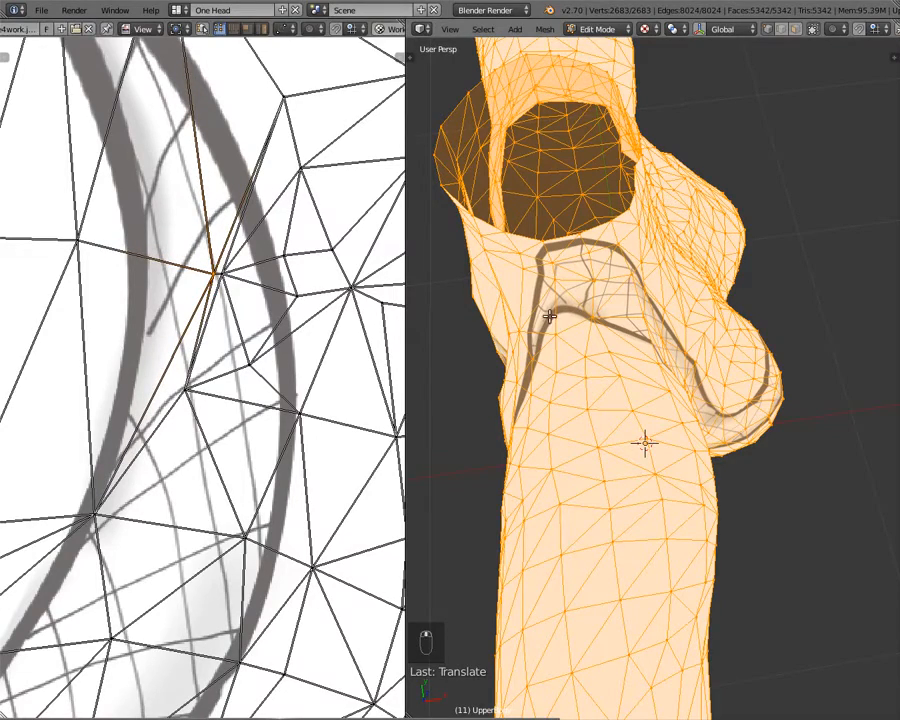
# - Try to weld the two adjacent seam vertices inside the tail, and undo the weld
pyautogui.moveTo(549, 316); pyautogui.dragTo(550, 323, button='middle')
pyautogui.scroll(1, 551, 327)
pyautogui.scroll(-1, 548, 341)
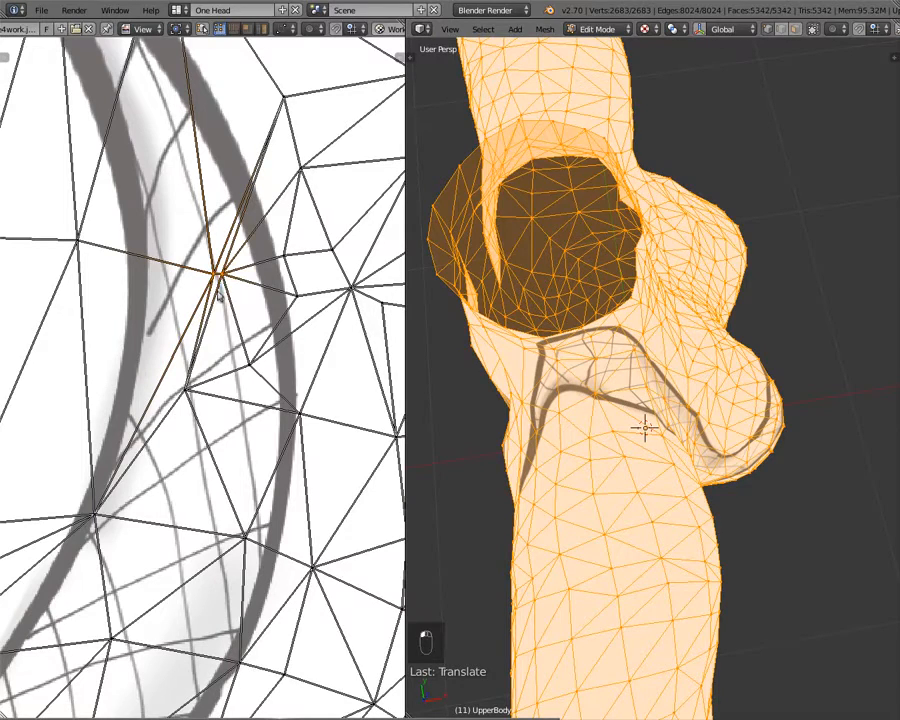
pyautogui.press('w')
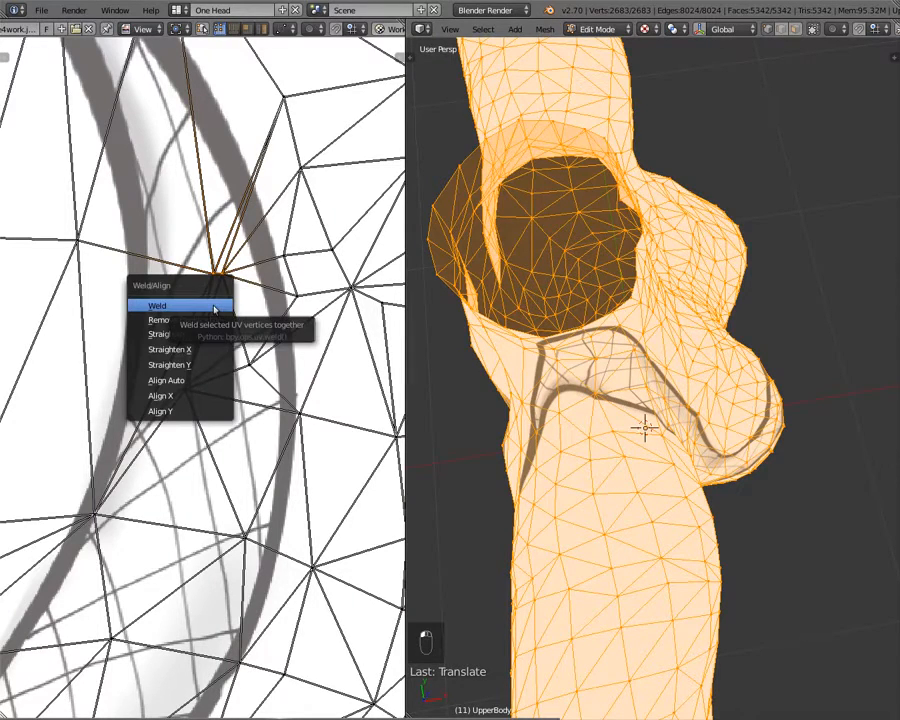
pyautogui.click(213, 307)
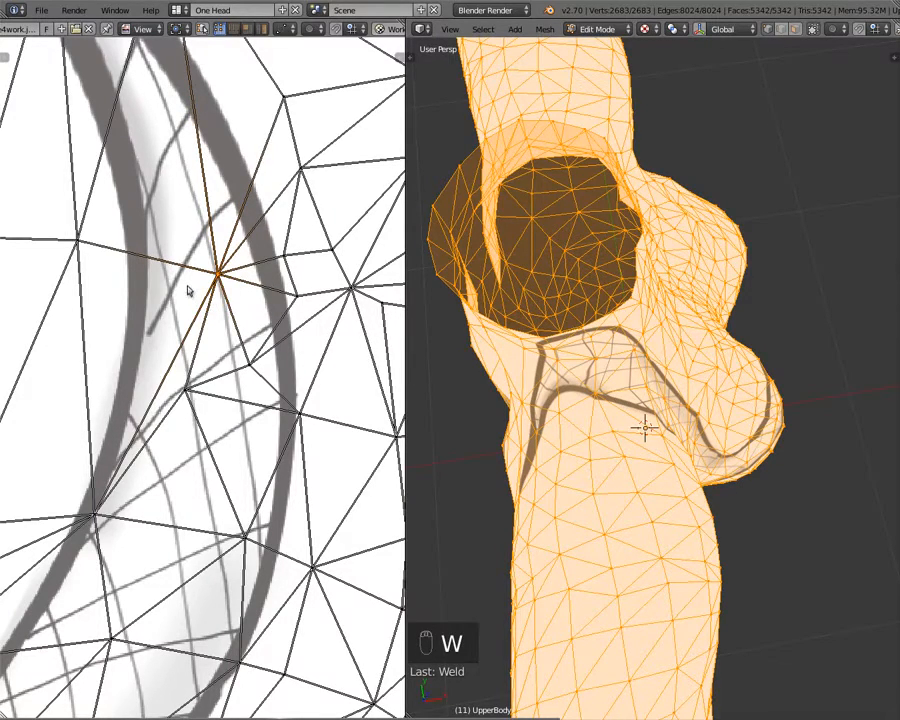
pyautogui.press('g')
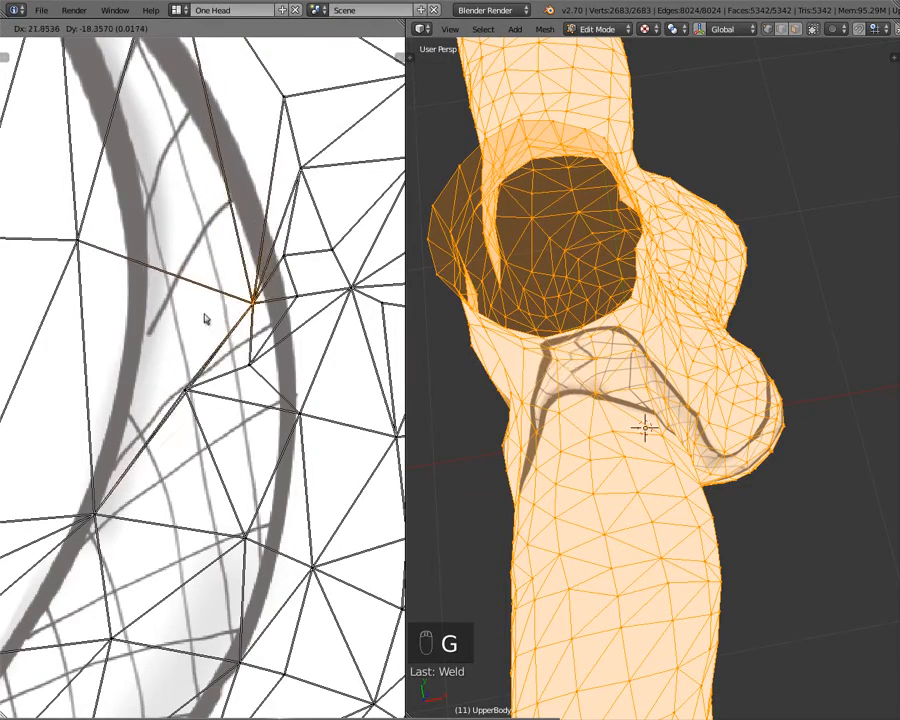
pyautogui.rightClick(190, 304)
pyautogui.hotkey('ctrl', 'z')
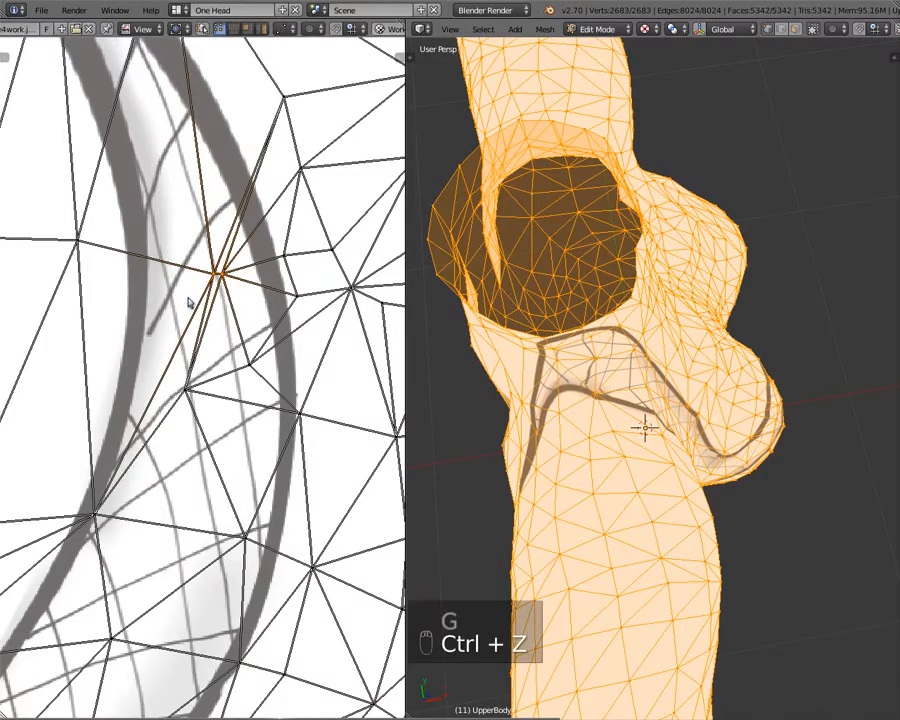
# - Move the second seam vertex onto the tail's outer outline, shift its outer neighbour farther outward, and bring the vertex below toward the same outline
pyautogui.press('g')
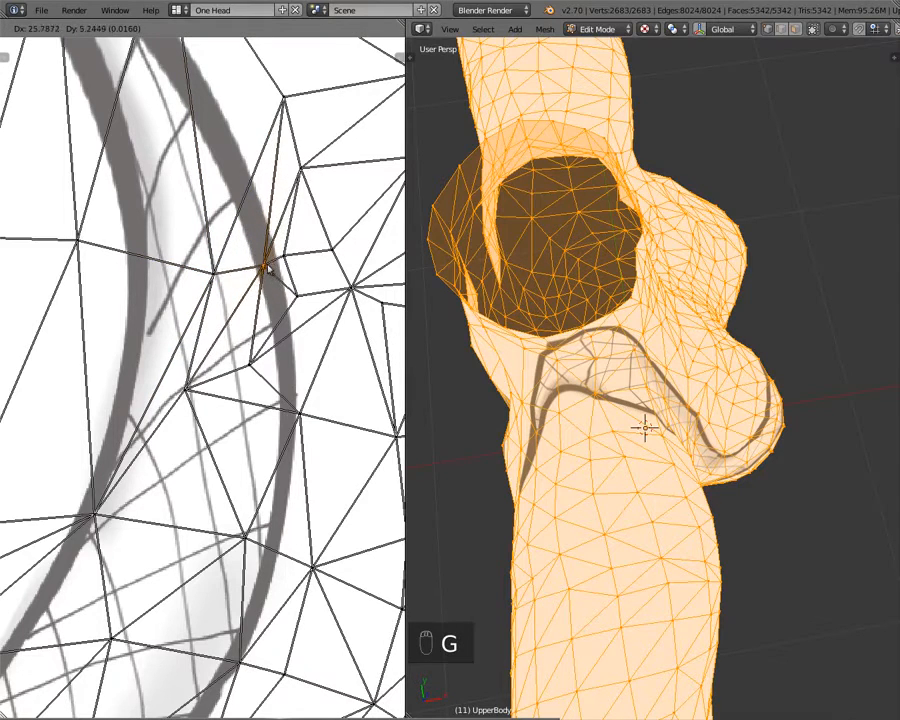
pyautogui.click(268, 275)
pyautogui.press('g')
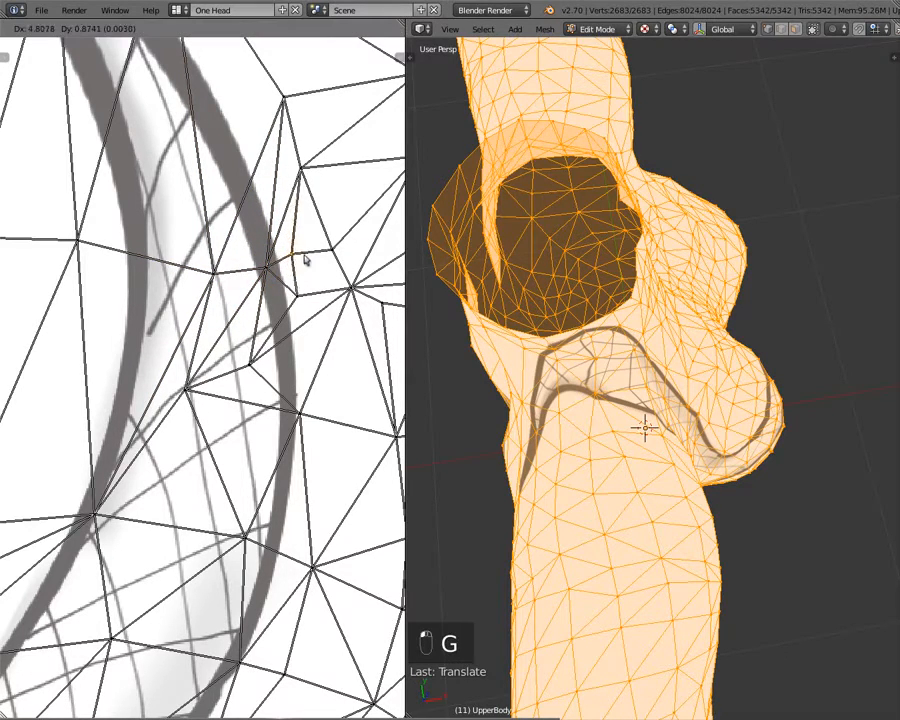
pyautogui.click(309, 259)
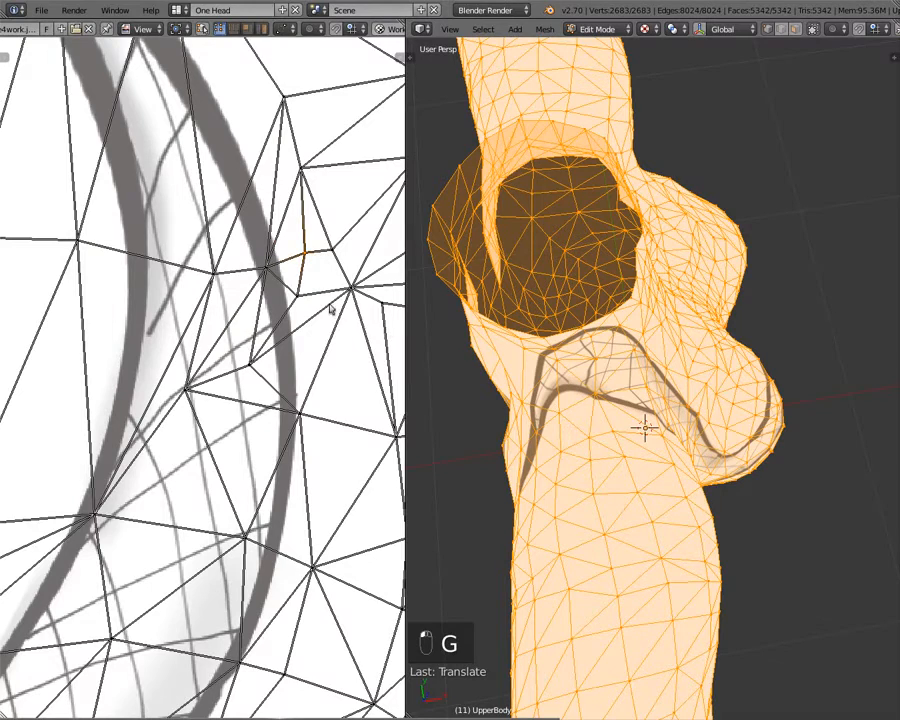
pyautogui.rightClick(253, 370)
pyautogui.press('g')
pyautogui.click(277, 367)
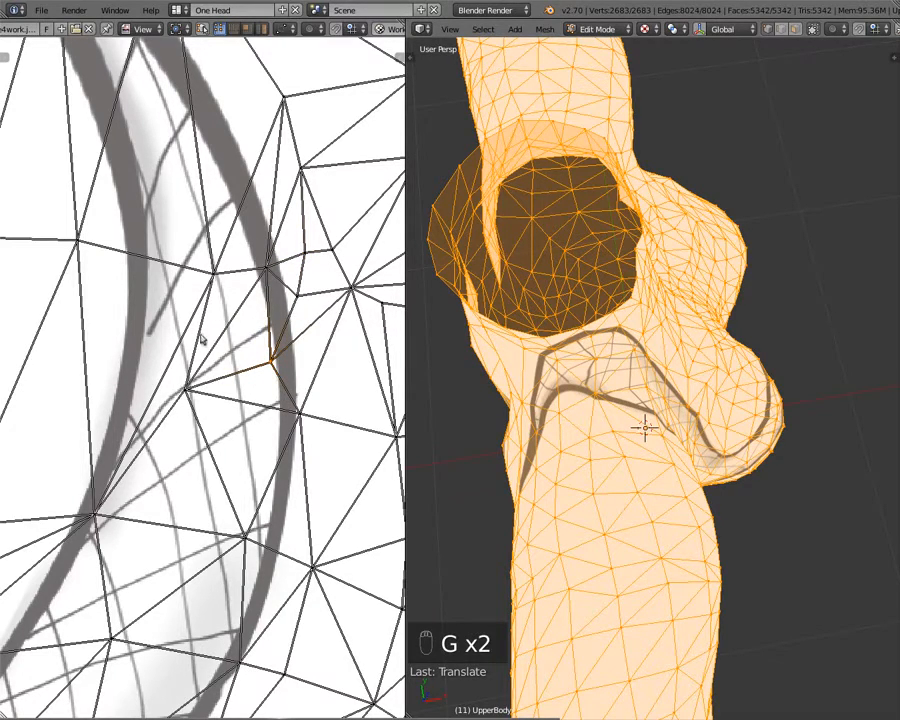
# - Lower the central vertex inside the tail, and move the vertex on the tail's inner outline up along that outline
pyautogui.press('g')
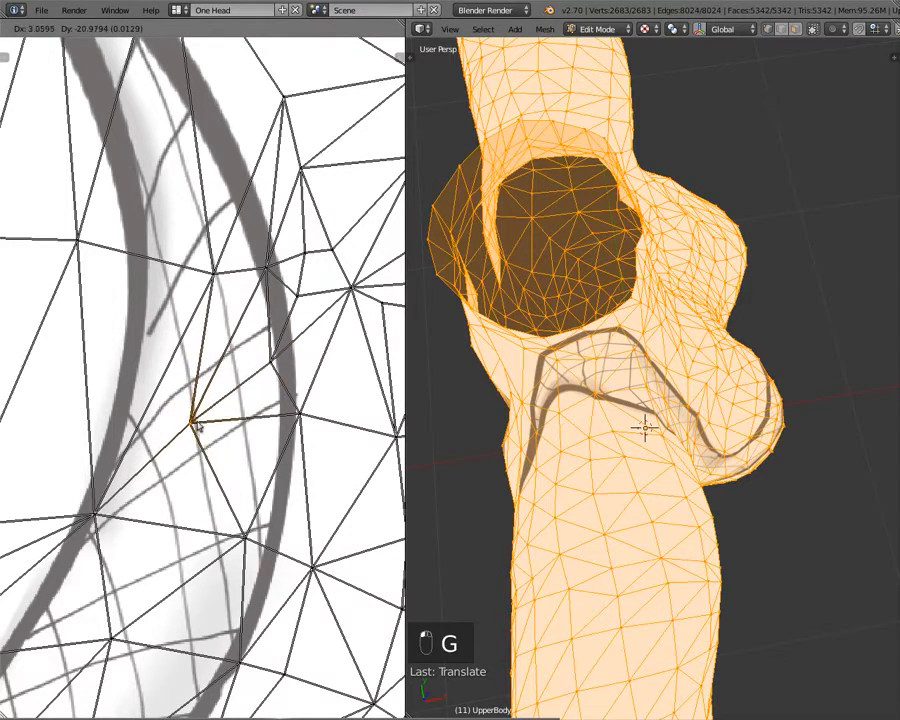
pyautogui.click(197, 421)
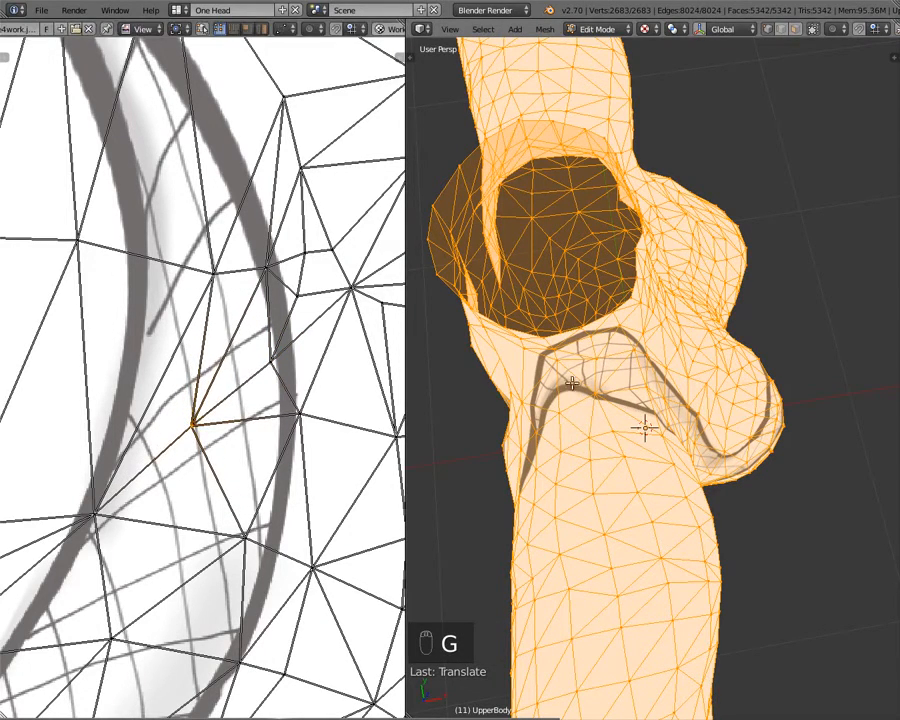
pyautogui.press('g')
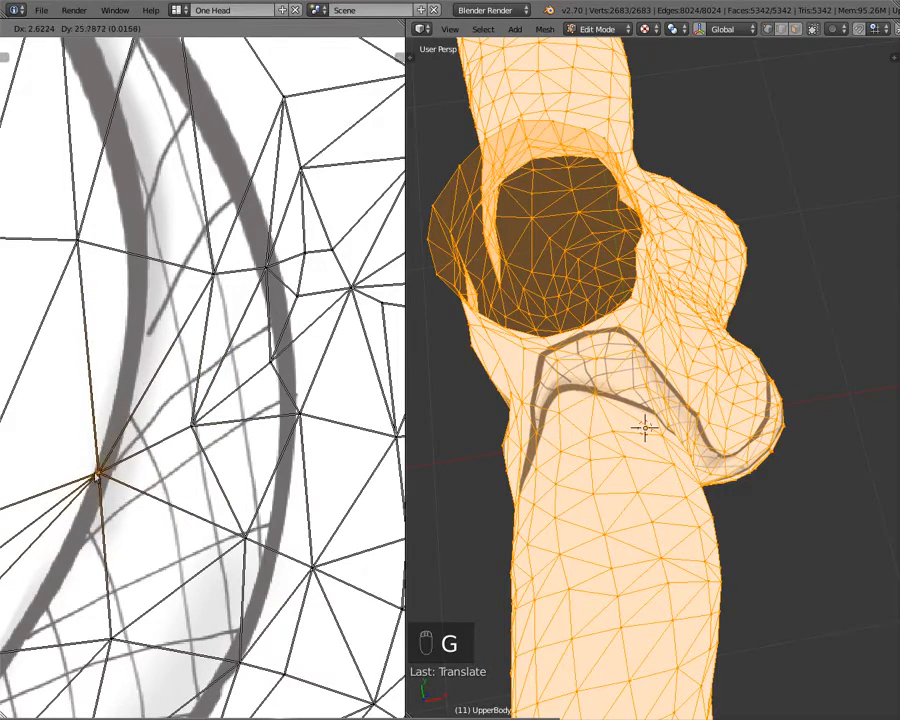
pyautogui.click(100, 464)
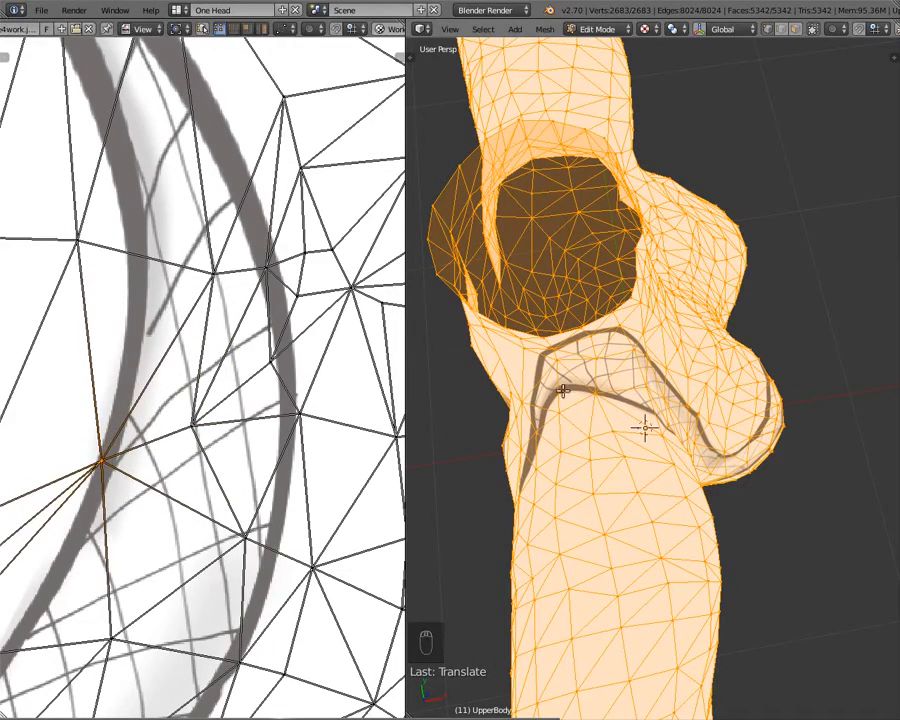
# - Examine the snake tattoo on the torso, hip and leg from several angles in Object Mode
pyautogui.moveTo(606, 352); pyautogui.dragTo(676, 287, button='middle')
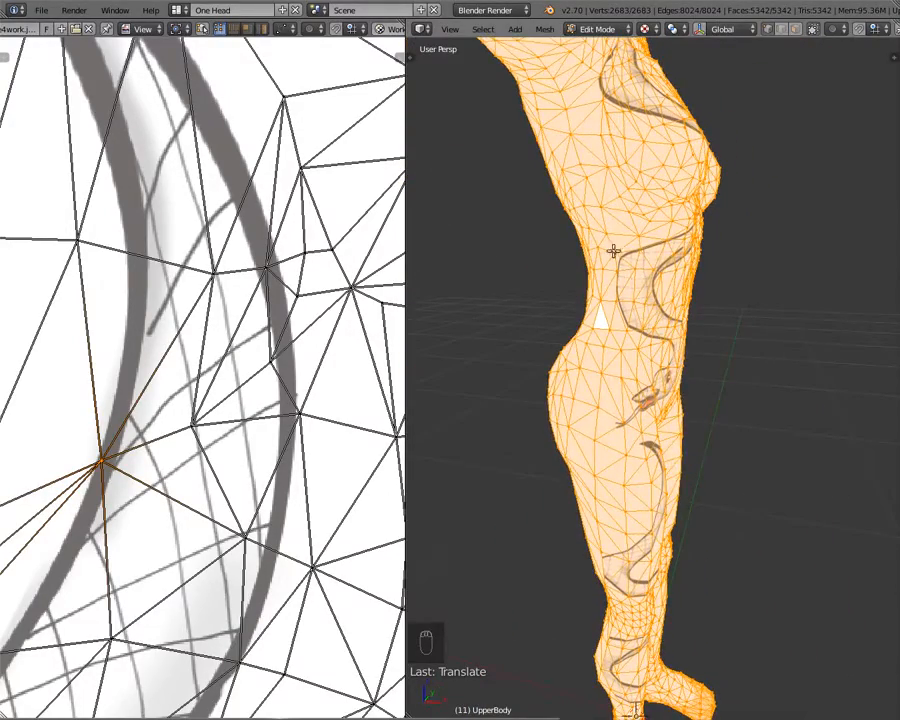
pyautogui.scroll(3, 613, 251)
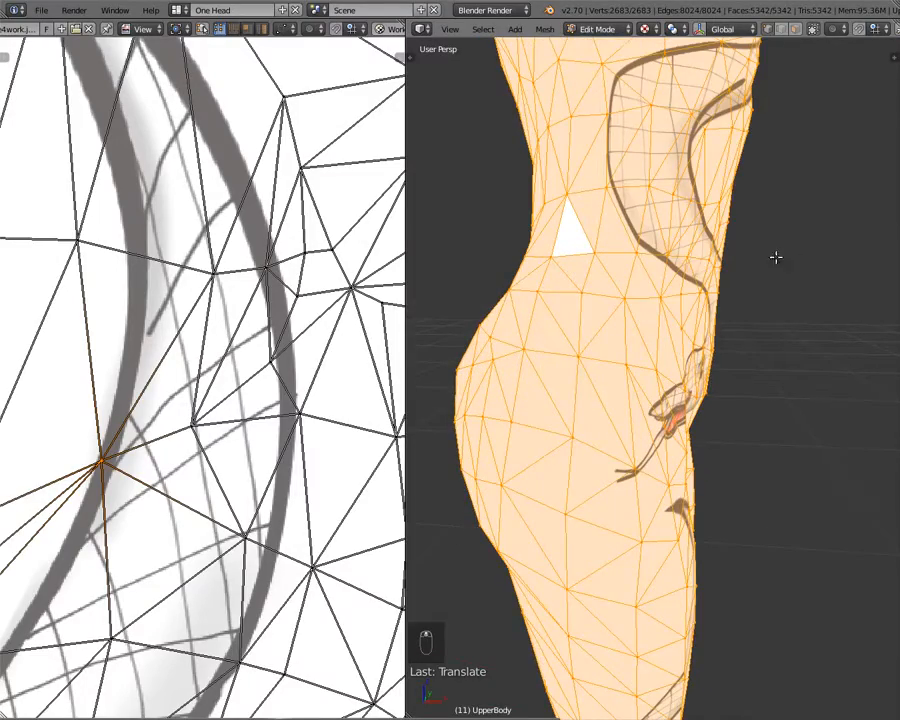
pyautogui.moveTo(661, 197); pyautogui.dragTo(567, 148, button='middle')
pyautogui.press('Tab')
pyautogui.scroll(-2, 542, 216)
pyautogui.moveTo(567, 221); pyautogui.dragTo(549, 380, button='middle')
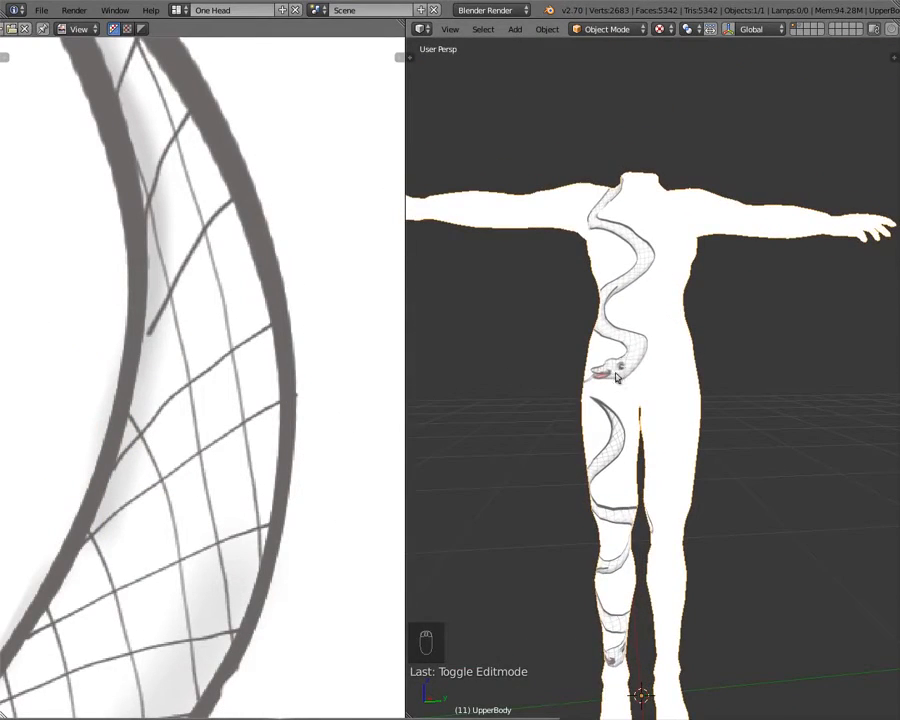
pyautogui.moveTo(645, 294); pyautogui.dragTo(760, 220, button='middle')
pyautogui.moveTo(661, 262); pyautogui.dragTo(602, 160, button='middle')
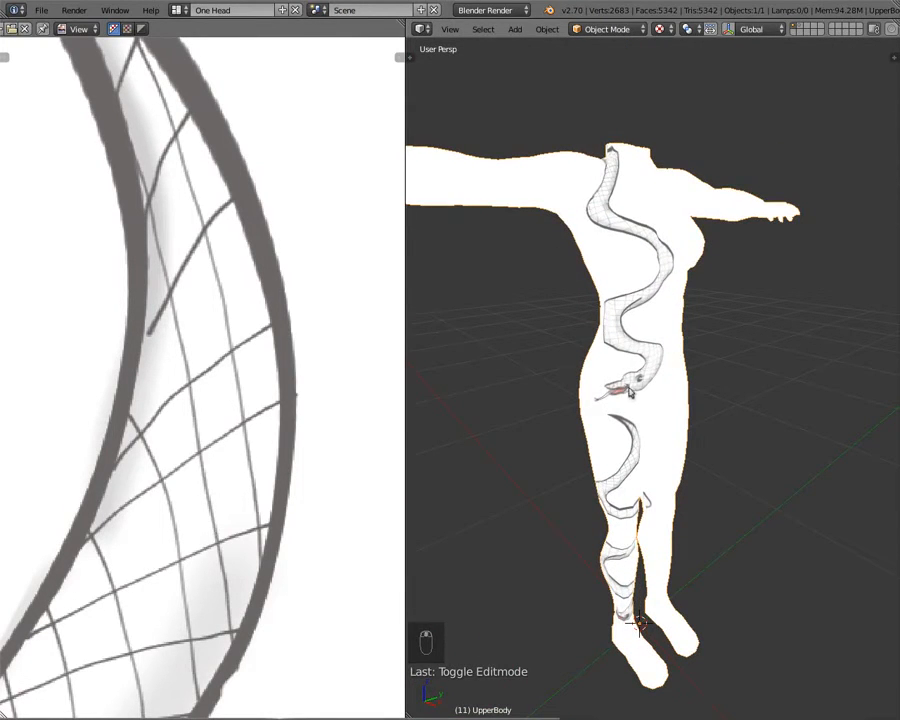
pyautogui.moveTo(651, 378); pyautogui.dragTo(615, 360, button='middle')
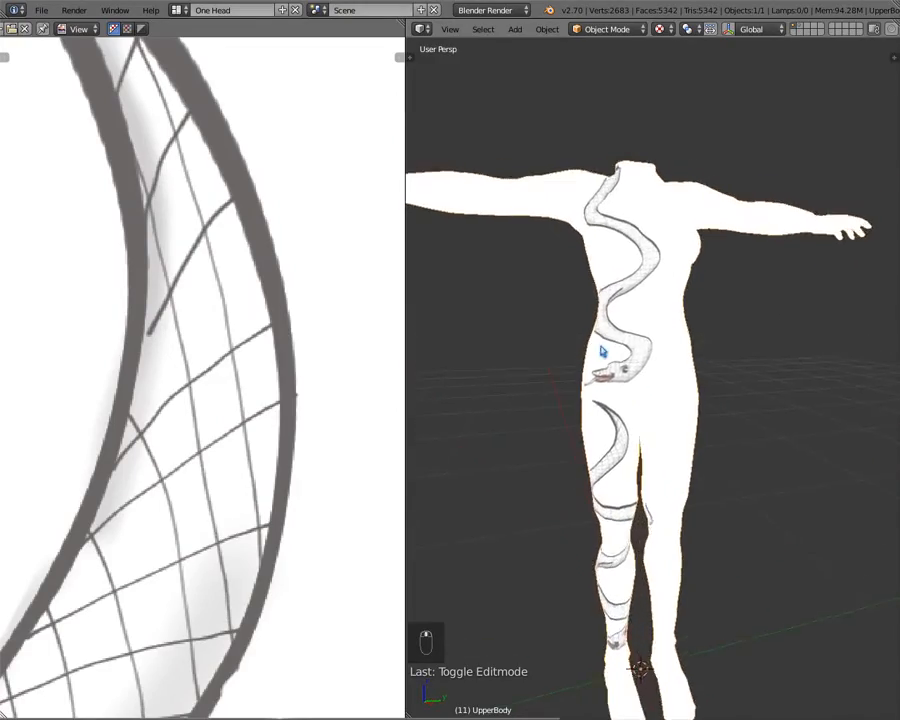
pyautogui.scroll(5, 603, 347)
# - Return the body mesh to Edit Mode and maximize the UV editor
pyautogui.press('Tab')
pyautogui.scroll(-6, 166, 352)
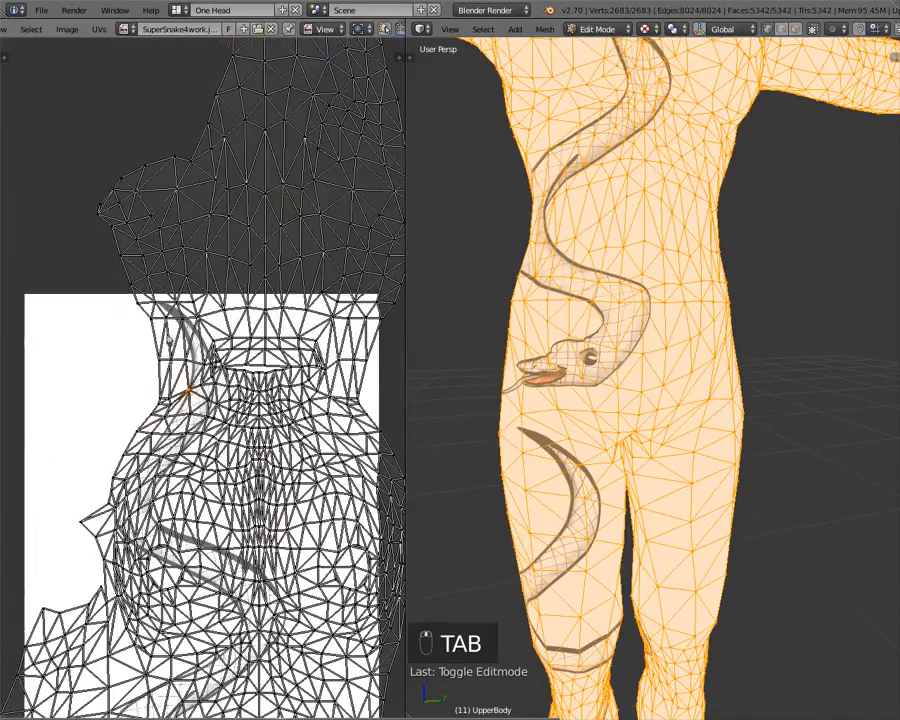
pyautogui.moveTo(150, 538); pyautogui.dragTo(165, 371, button='middle')
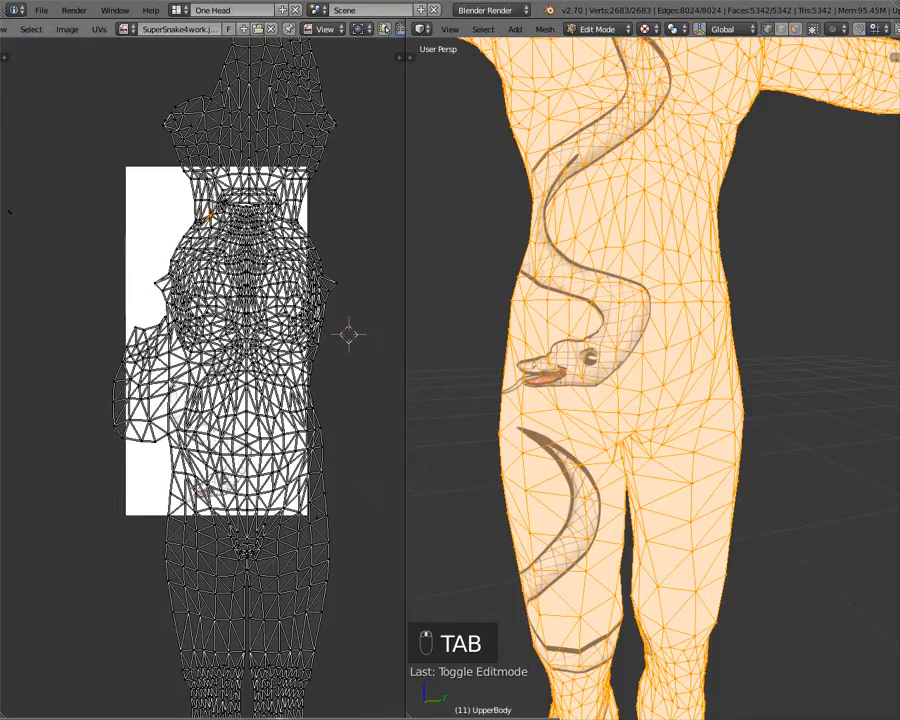
pyautogui.scroll(2, 165, 371)
pyautogui.moveTo(222, 218); pyautogui.dragTo(185, 555, button='middle')
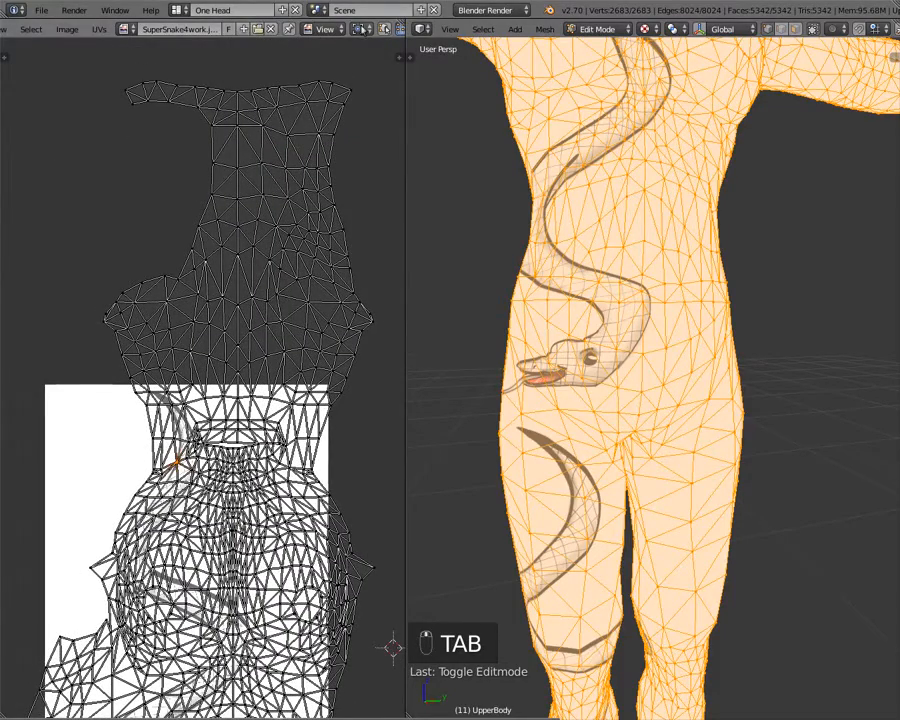
pyautogui.hotkey('ctrl', 'Up')
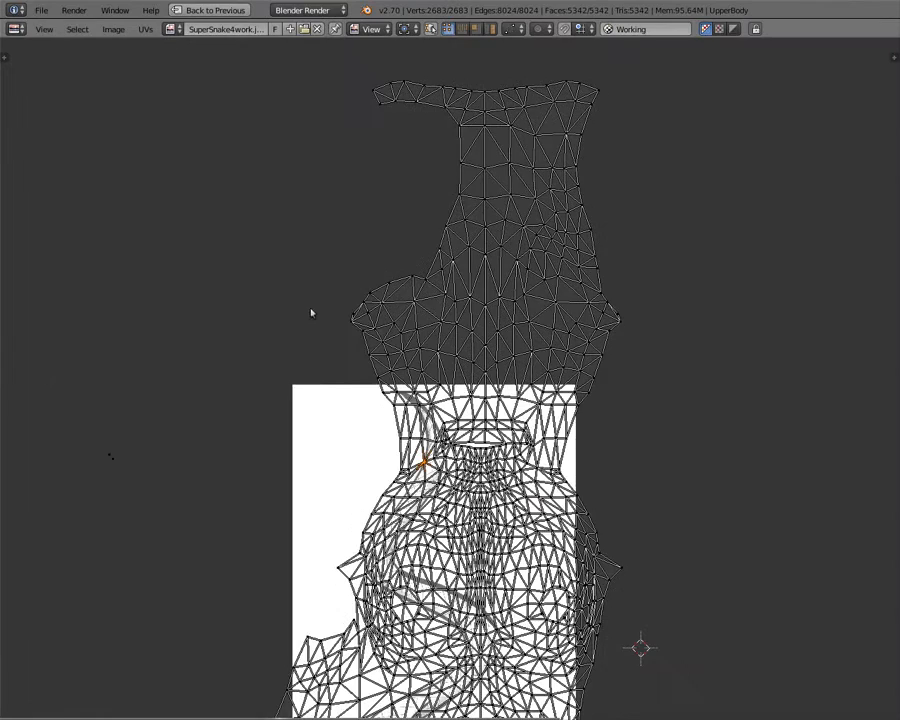
# - Switch UV selection to face mode and set the sticky selection mode to Disabled
pyautogui.scroll(-2, 322, 311)
pyautogui.moveTo(333, 326); pyautogui.dragTo(287, 384, button='middle')
pyautogui.click(489, 30)
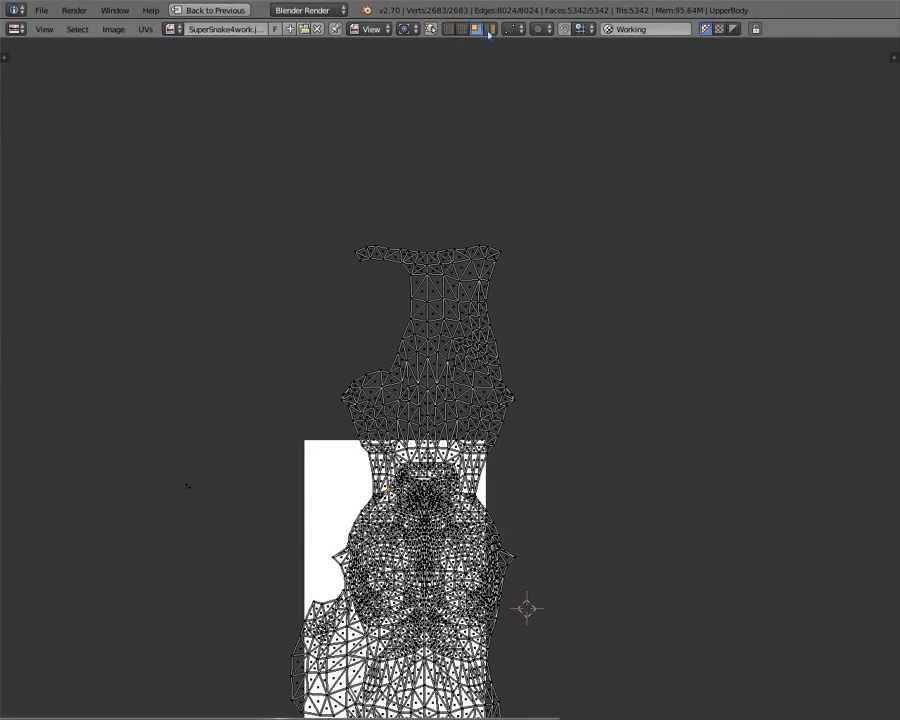
pyautogui.click(511, 32)
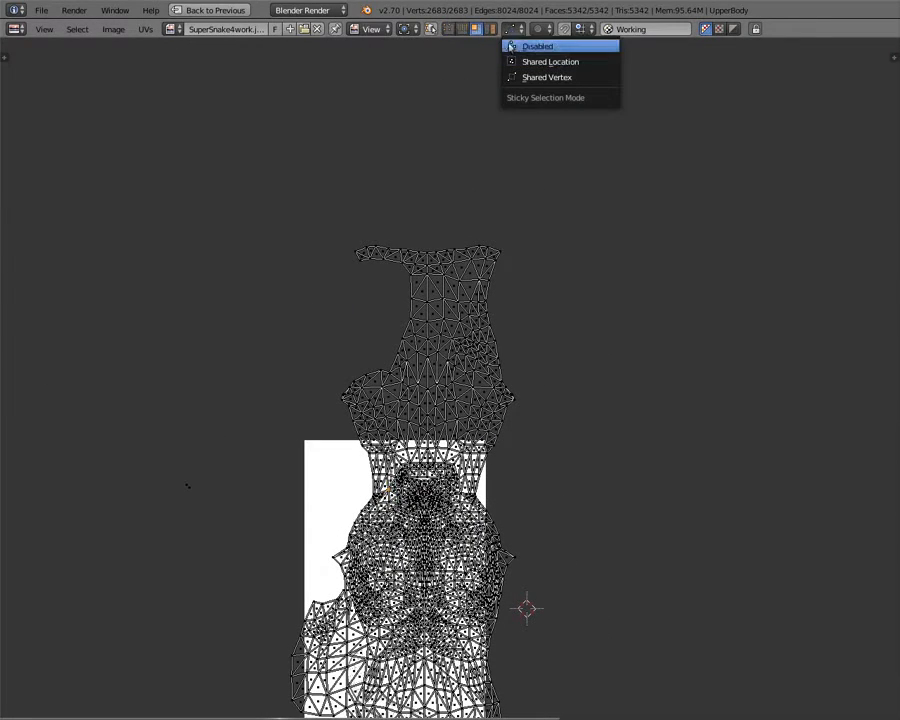
pyautogui.click(520, 44)
# - Circle-select the upper part of the UV island that lies above the snake image
pyautogui.scroll(4, 277, 325)
pyautogui.moveTo(272, 320); pyautogui.dragTo(348, 418, button='middle')
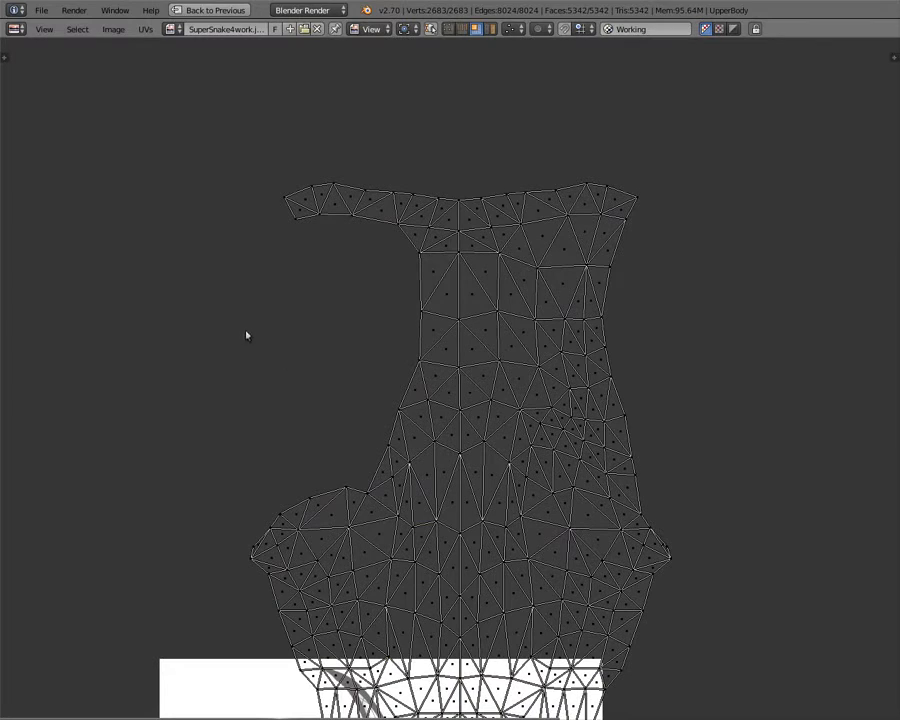
pyautogui.press('c')
pyautogui.scroll(-5, 220, 248)
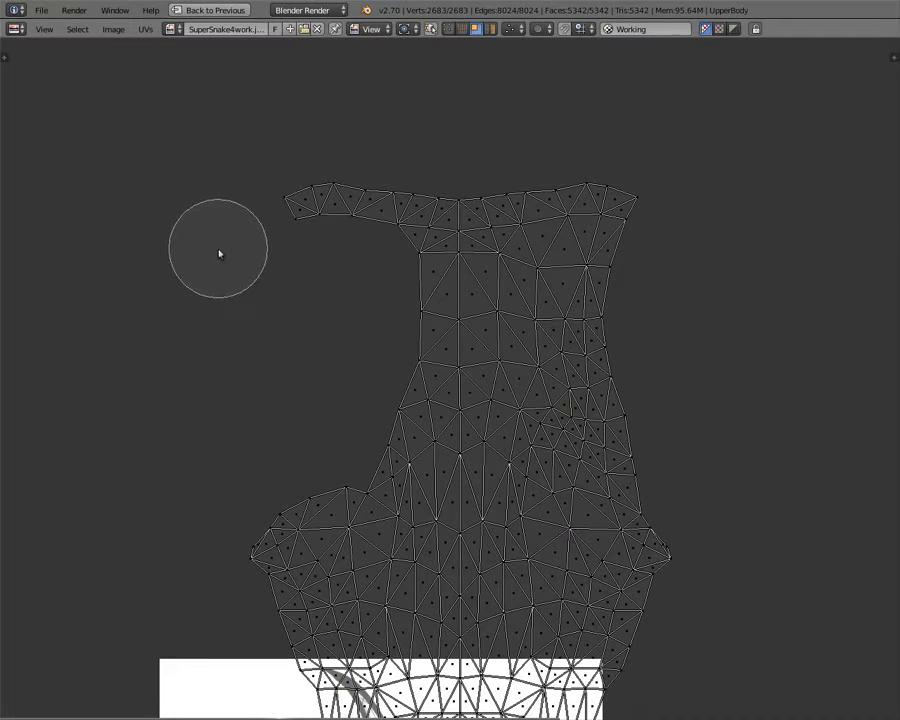
pyautogui.moveTo(226, 252)
pyautogui.mouseDown()
pyautogui.moveTo(652, 211)
pyautogui.moveTo(490, 268)
pyautogui.moveTo(438, 428)
pyautogui.moveTo(259, 510)
pyautogui.moveTo(271, 551)
pyautogui.moveTo(307, 555)
pyautogui.moveTo(251, 571)
pyautogui.moveTo(346, 542)
pyautogui.moveTo(409, 568)
pyautogui.moveTo(579, 446)
pyautogui.moveTo(552, 374)
pyautogui.moveTo(583, 561)
pyautogui.moveTo(553, 550)
pyautogui.mouseUp()
pyautogui.rightClick(553, 550)
# - Add the faces along the image's upper edge and on the island's right side down to the waist, leaving out those near the snake
pyautogui.moveTo(496, 404); pyautogui.dragTo(467, 114, button='middle')
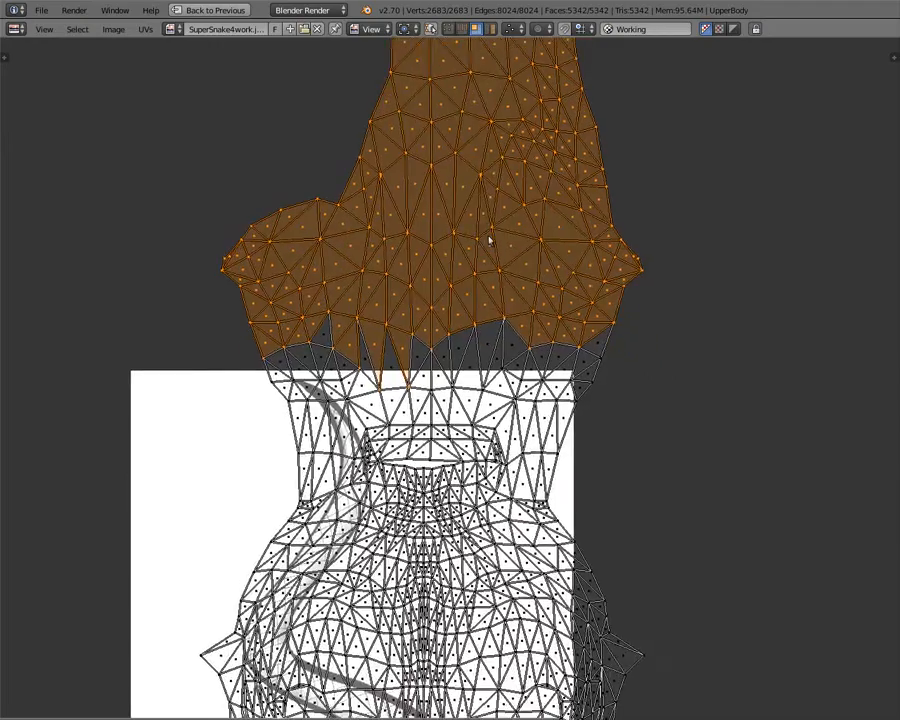
pyautogui.scroll(2, 490, 242)
pyautogui.scroll(-1, 479, 257)
pyautogui.press('c')
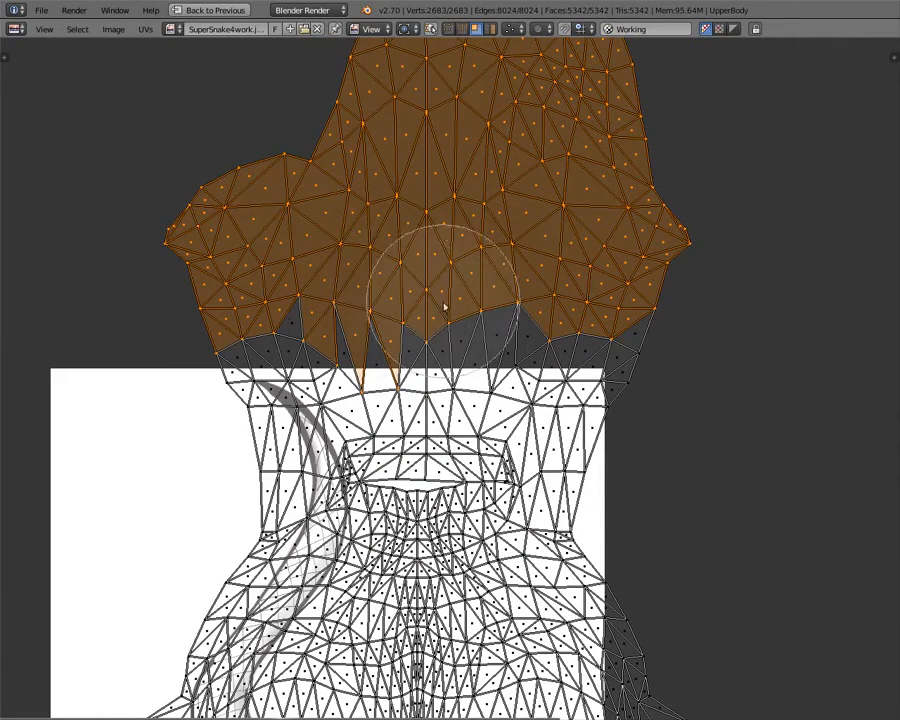
pyautogui.moveTo(444, 305)
pyautogui.mouseDown()
pyautogui.moveTo(402, 321)
pyautogui.moveTo(387, 299)
pyautogui.mouseUp()
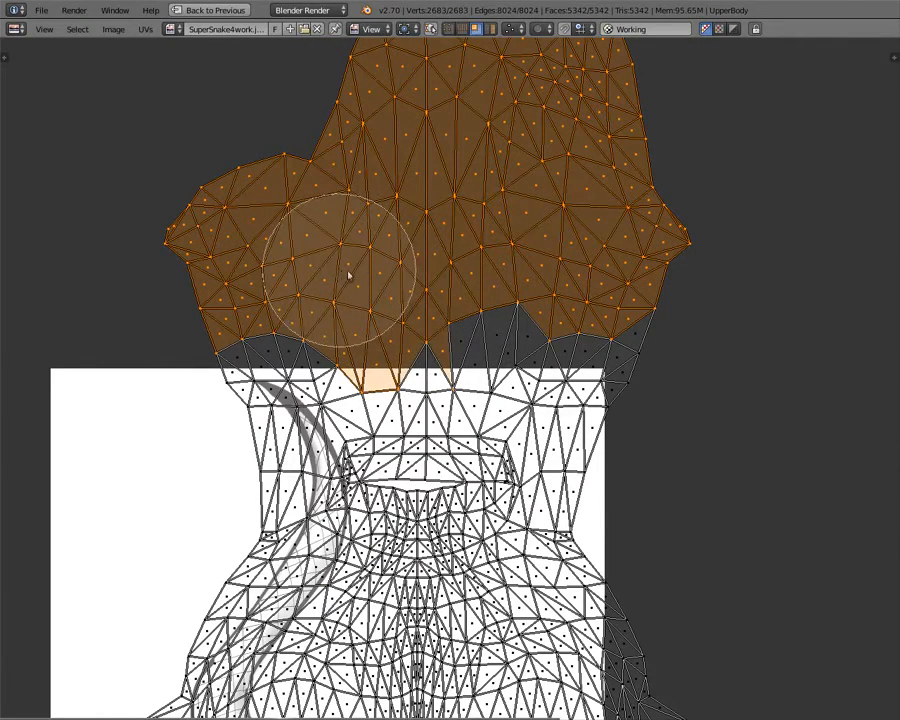
pyautogui.moveTo(458, 402); pyautogui.dragTo(448, 421)
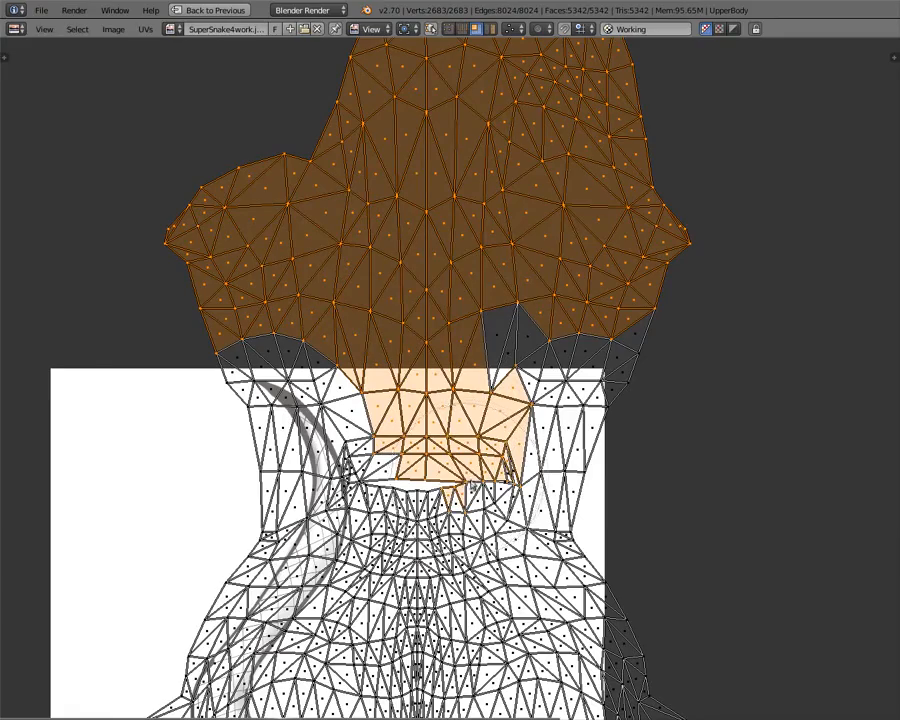
pyautogui.moveTo(538, 297)
pyautogui.mouseDown()
pyautogui.moveTo(589, 474)
pyautogui.moveTo(583, 522)
pyautogui.mouseUp()
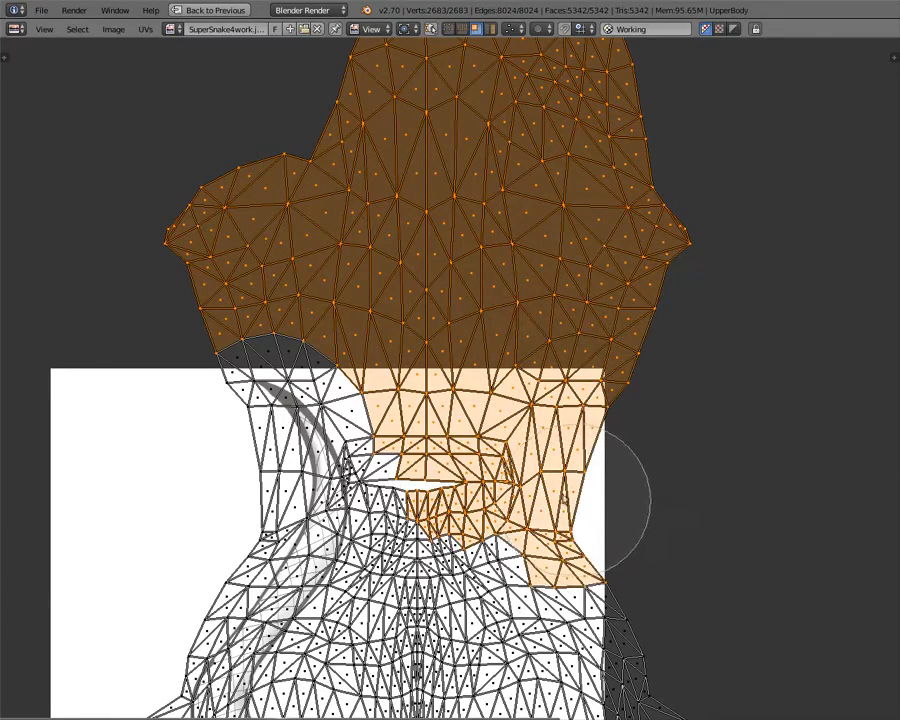
pyautogui.rightClick(566, 499)
# - Extend the face selection around the narrow central opening and down the island's middle, stopping short of the snake's outline
pyautogui.scroll(4, 432, 488)
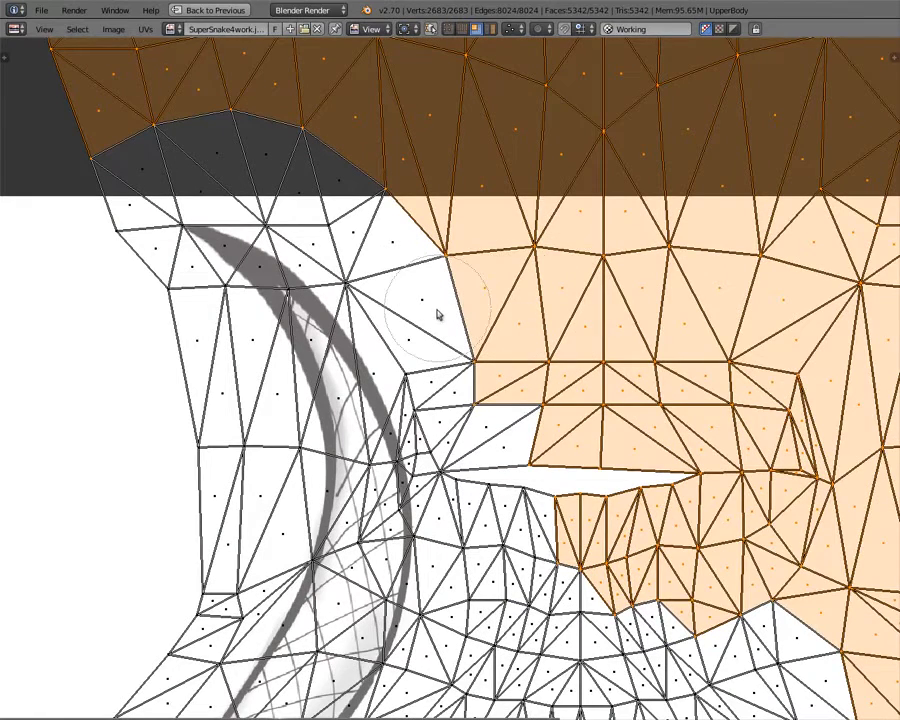
pyautogui.moveTo(437, 315); pyautogui.dragTo(490, 415)
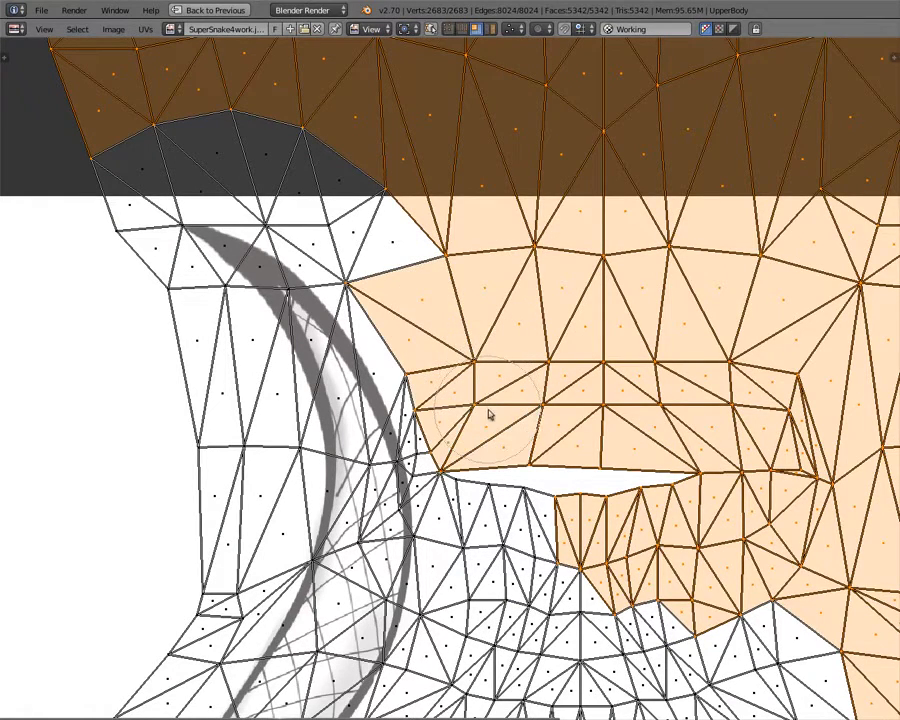
pyautogui.moveTo(548, 456); pyautogui.dragTo(506, 500)
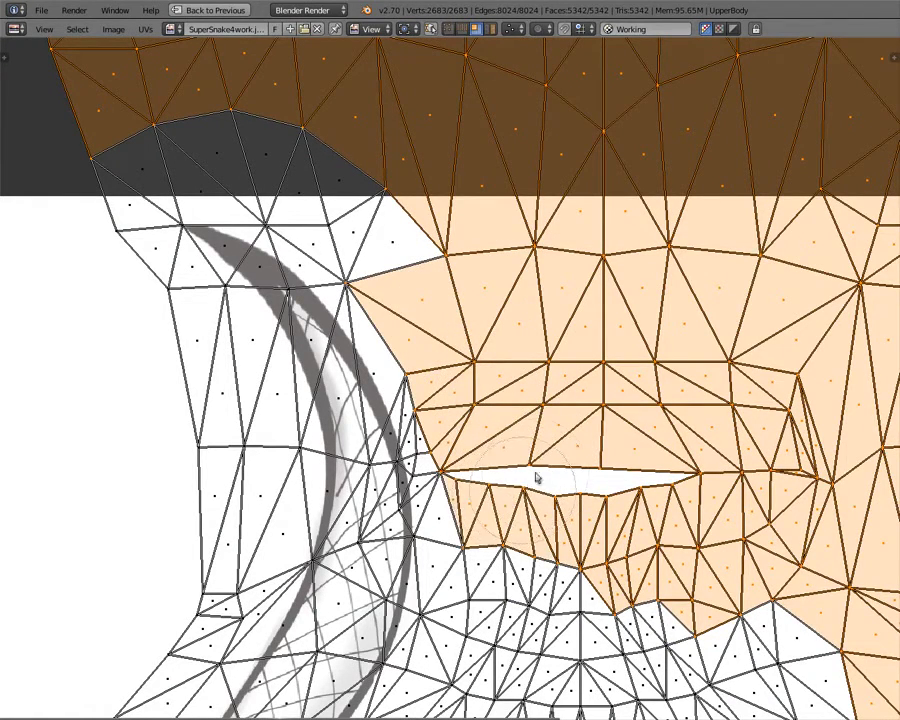
pyautogui.moveTo(510, 450); pyautogui.dragTo(345, 2, button='middle')
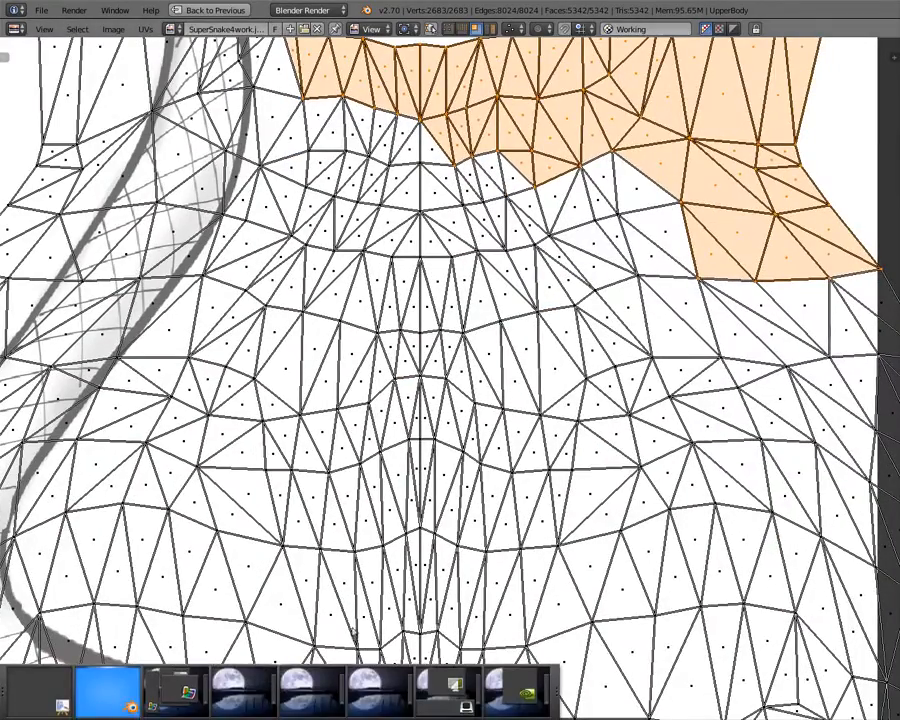
pyautogui.moveTo(371, 128)
pyautogui.mouseDown()
pyautogui.moveTo(310, 100)
pyautogui.moveTo(330, 250)
pyautogui.moveTo(430, 210)
pyautogui.moveTo(462, 268)
pyautogui.moveTo(340, 320)
pyautogui.moveTo(311, 308)
pyautogui.moveTo(239, 400)
pyautogui.moveTo(191, 432)
pyautogui.moveTo(163, 553)
pyautogui.moveTo(412, 522)
pyautogui.moveTo(739, 538)
pyautogui.moveTo(771, 489)
pyautogui.moveTo(231, 516)
pyautogui.moveTo(280, 275)
pyautogui.moveTo(620, 260)
pyautogui.moveTo(410, 370)
pyautogui.mouseUp()
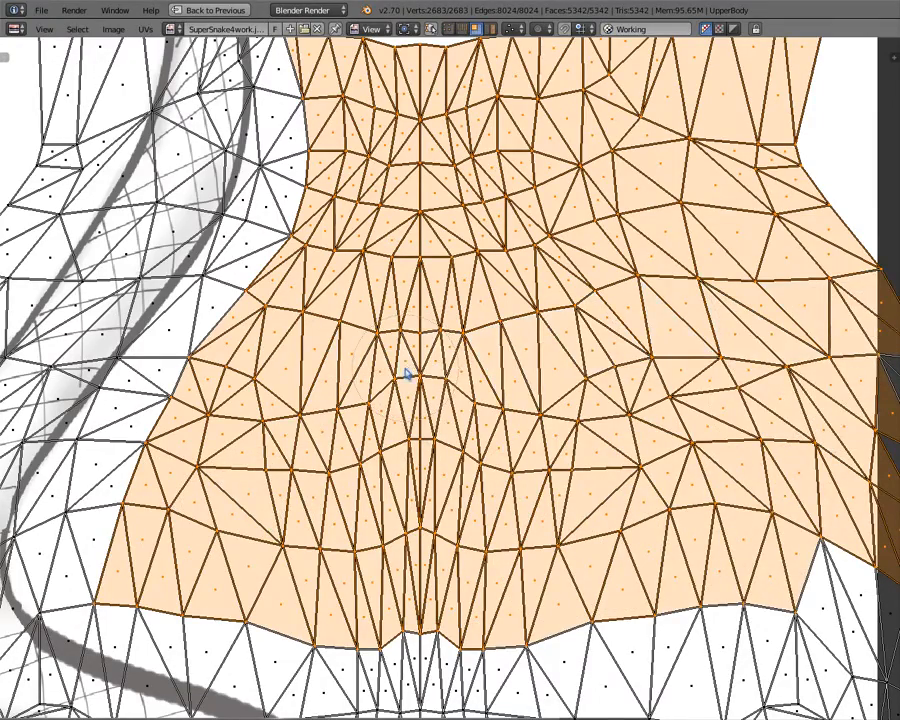
pyautogui.scroll(-6, 406, 374)
# - Examine the snake tattoo on the body and legs from several angles in the 3D view, and return to the maximized UV editor
pyautogui.hotkey('ctrl', 'Up')
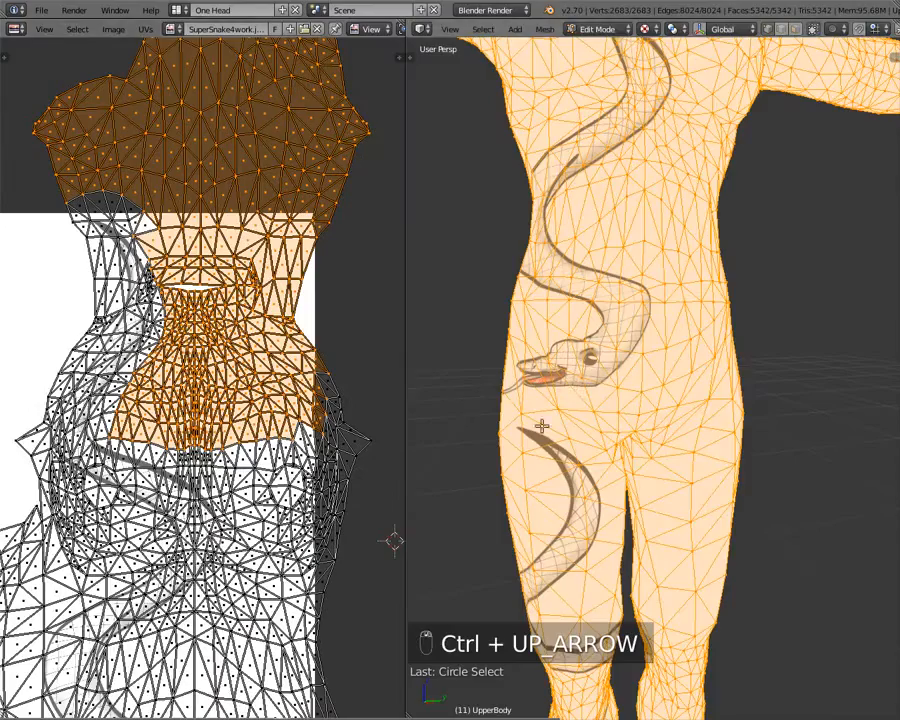
pyautogui.moveTo(542, 426); pyautogui.dragTo(540, 398, button='middle')
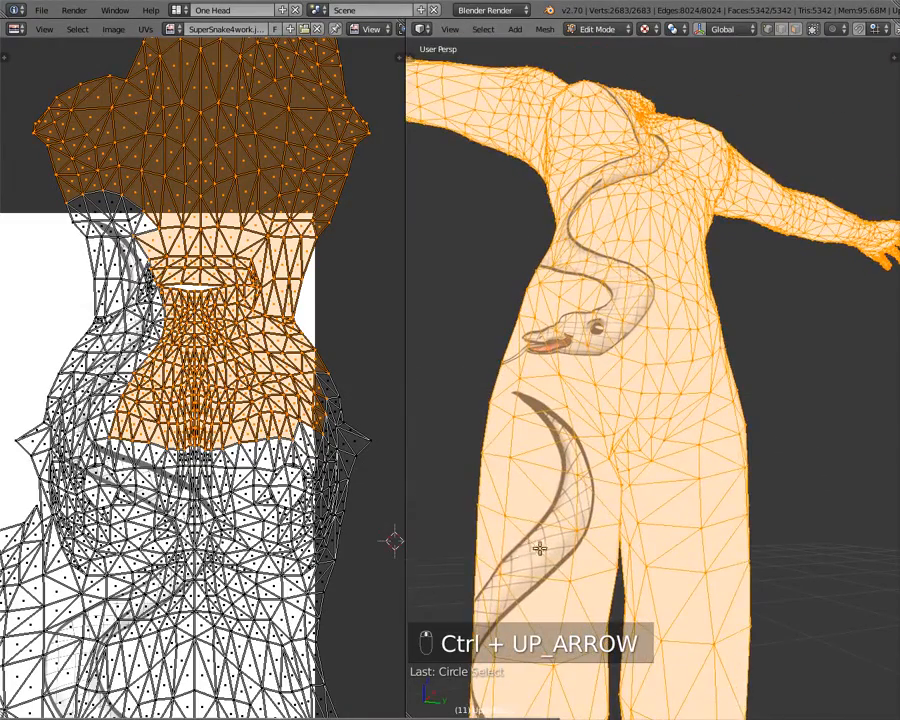
pyautogui.moveTo(539, 548); pyautogui.dragTo(710, 510, button='middle')
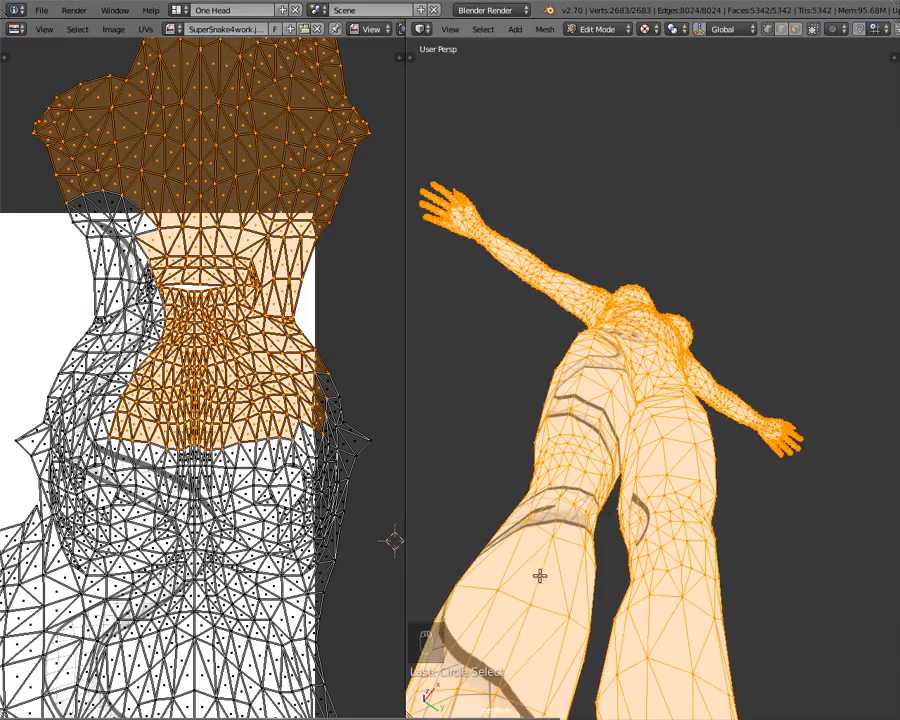
pyautogui.scroll(-3, 540, 576)
pyautogui.moveTo(599, 507); pyautogui.dragTo(554, 580, button='middle')
pyautogui.hotkey('shift', 'space')
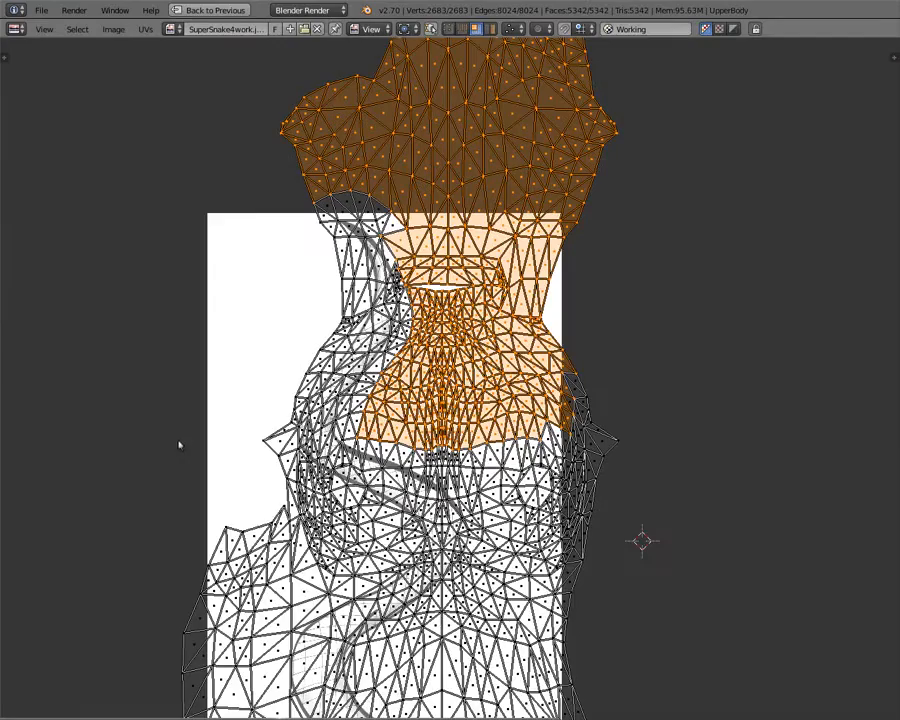
# - Circle-select more UV faces below the selected upper chest, covering the outer edge beyond the image and the narrow central faces
pyautogui.scroll(3, 369, 440)
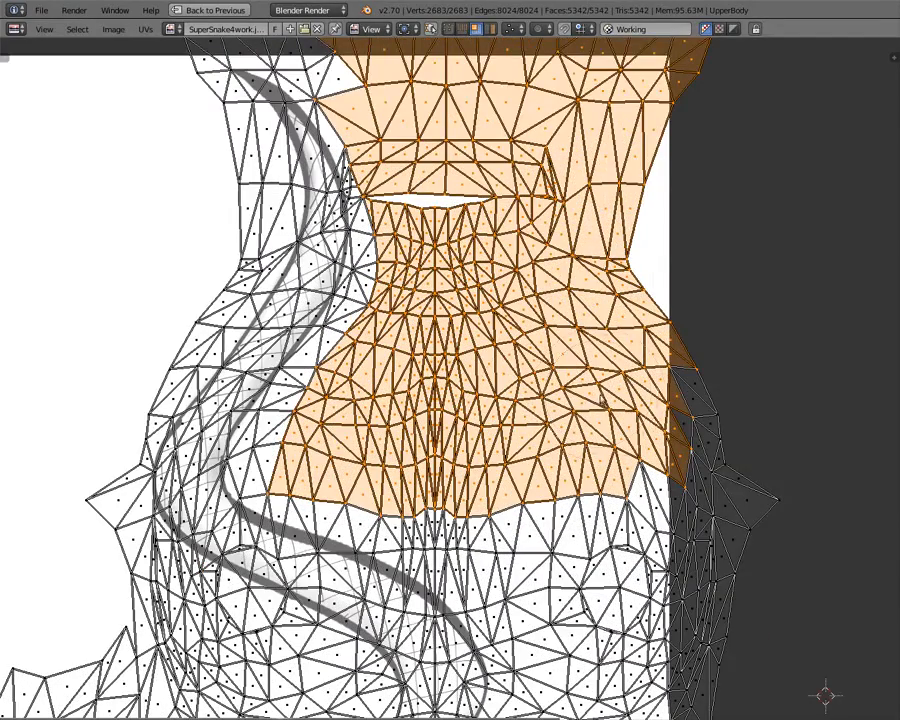
pyautogui.press('c')
pyautogui.moveTo(723, 378)
pyautogui.mouseDown()
pyautogui.moveTo(759, 506)
pyautogui.moveTo(705, 560)
pyautogui.mouseUp()
pyautogui.press('Escape')
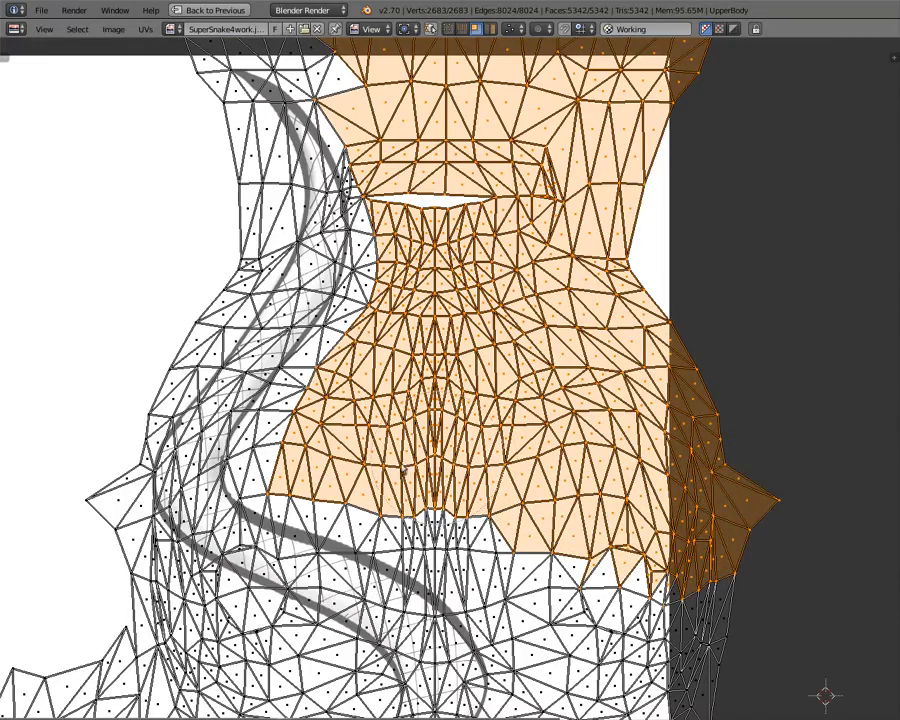
pyautogui.press('c')
pyautogui.click(440, 487)
pyautogui.press('Escape')
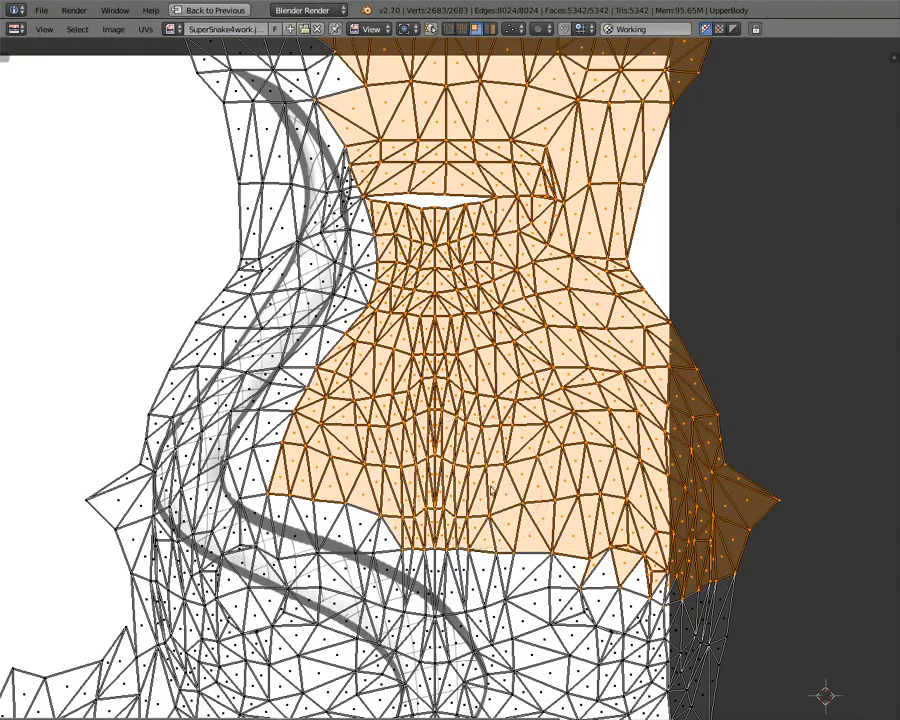
# - Extend the UV face selection down the torso on the outer side of the snake's large middle bend, leaving the snake's faces unselected
pyautogui.press('c')
pyautogui.press('Escape')
pyautogui.moveTo(514, 494)
pyautogui.mouseDown(button='middle')
pyautogui.moveTo(501, 398)
pyautogui.moveTo(437, 174)
pyautogui.mouseUp(button='middle')
pyautogui.scroll(1, 437, 174)
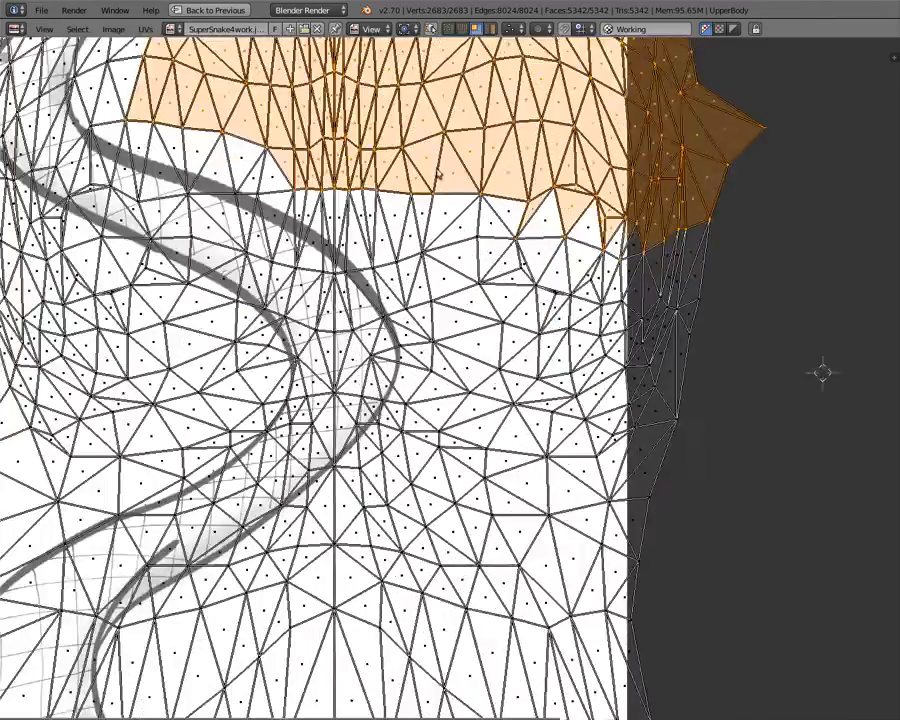
pyautogui.scroll(1, 437, 174)
pyautogui.moveTo(412, 172)
pyautogui.mouseDown()
pyautogui.moveTo(404, 168)
pyautogui.moveTo(560, 176)
pyautogui.moveTo(737, 229)
pyautogui.moveTo(538, 291)
pyautogui.moveTo(478, 455)
pyautogui.mouseUp()
pyautogui.moveTo(530, 207)
pyautogui.mouseDown()
pyautogui.moveTo(440, 215)
pyautogui.moveTo(715, 305)
pyautogui.moveTo(682, 490)
pyautogui.moveTo(615, 625)
pyautogui.mouseUp()
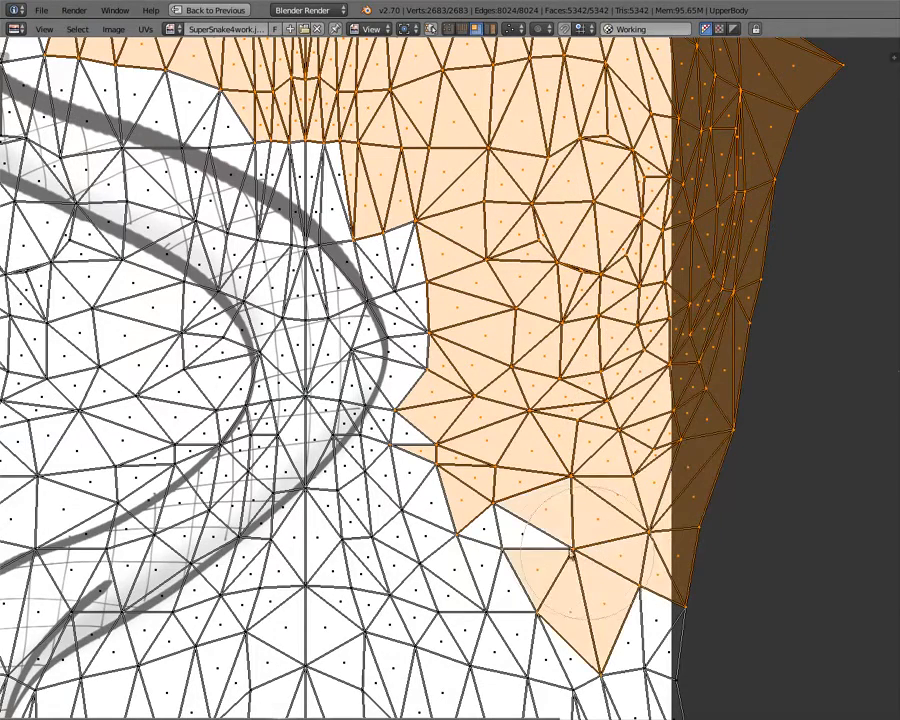
pyautogui.moveTo(510, 541)
pyautogui.mouseDown()
pyautogui.moveTo(472, 544)
pyautogui.moveTo(502, 456)
pyautogui.moveTo(467, 461)
pyautogui.moveTo(414, 534)
pyautogui.moveTo(436, 537)
pyautogui.mouseUp()
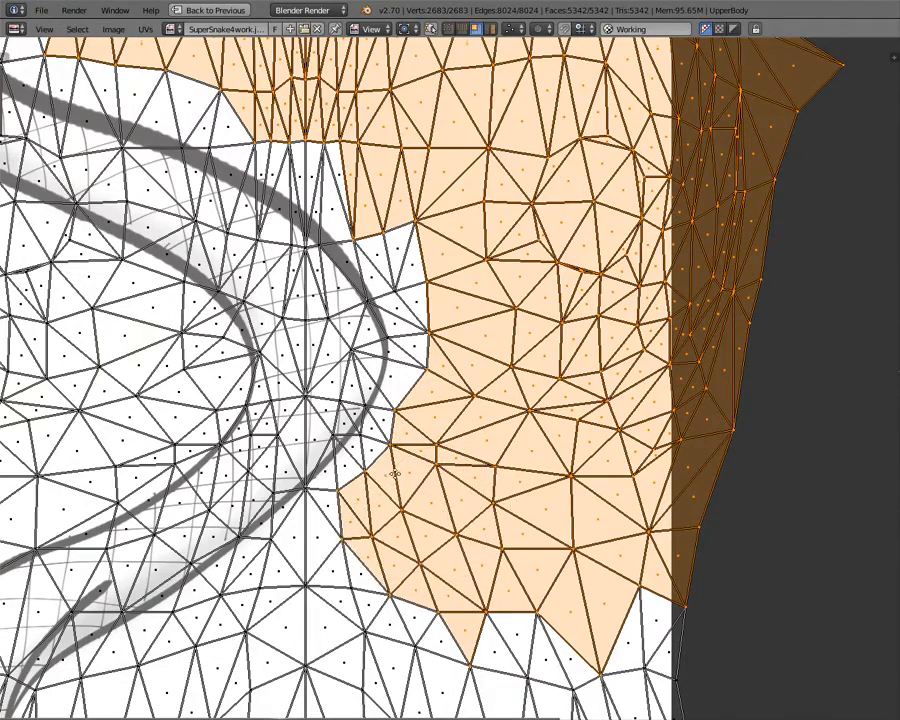
# - Add the UV faces hugging the underside of the snake's middle bend and the band across the upper waist to the selection
pyautogui.moveTo(395, 473); pyautogui.dragTo(437, 337, button='middle')
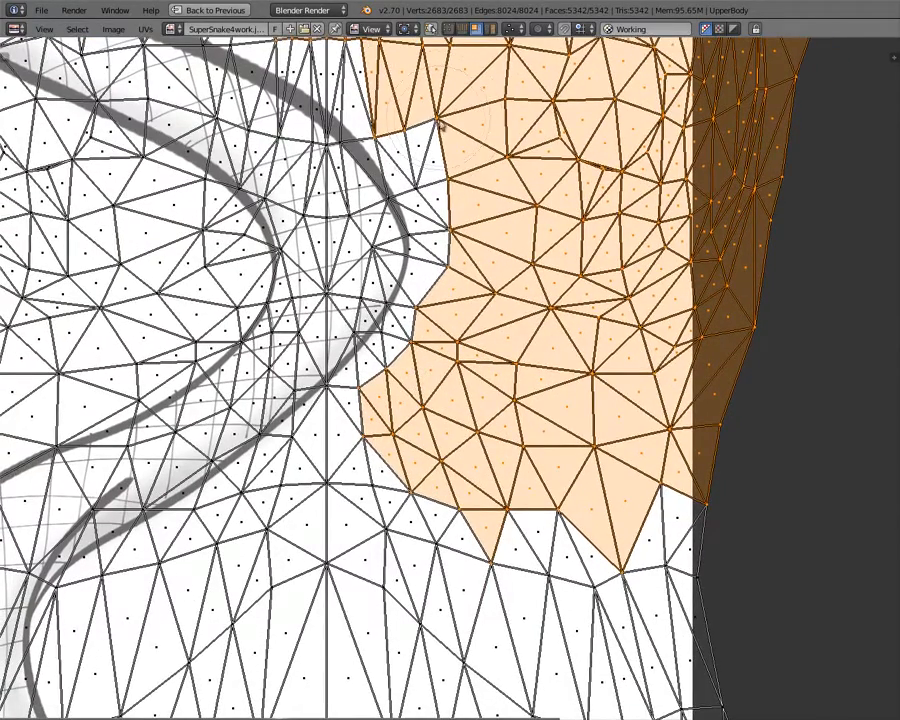
pyautogui.moveTo(437, 140); pyautogui.dragTo(517, 185)
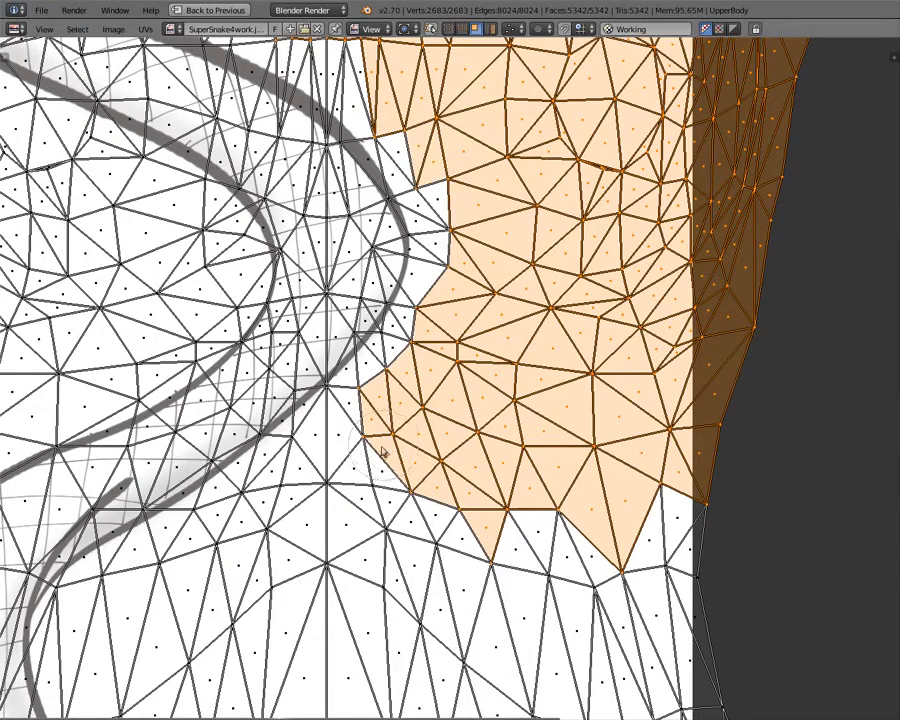
pyautogui.moveTo(374, 450)
pyautogui.mouseDown()
pyautogui.moveTo(340, 545)
pyautogui.moveTo(125, 632)
pyautogui.mouseUp()
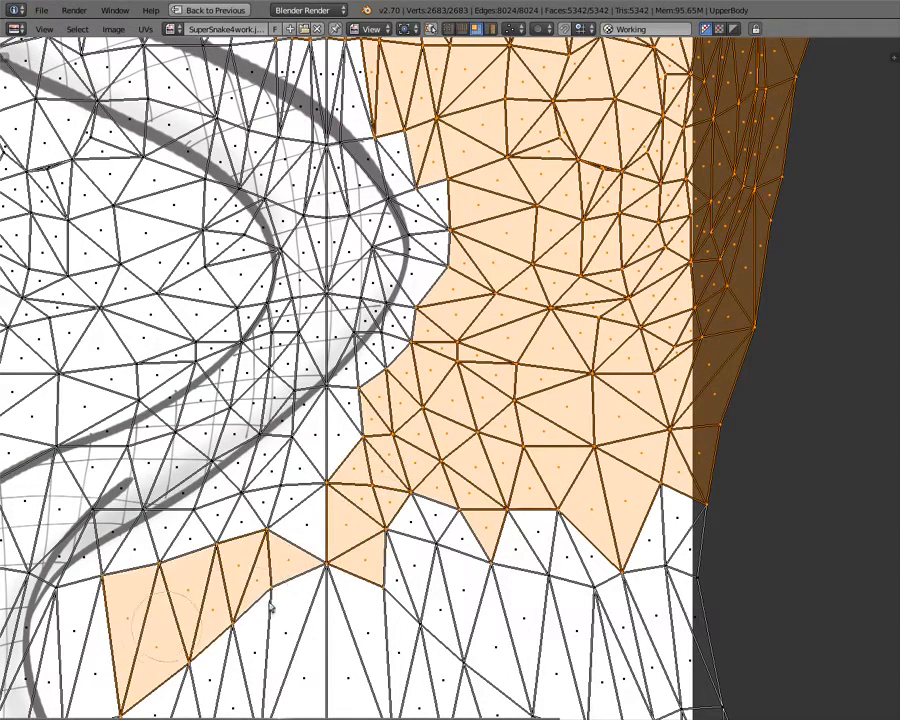
pyautogui.moveTo(330, 548)
pyautogui.mouseDown()
pyautogui.moveTo(458, 486)
pyautogui.moveTo(747, 518)
pyautogui.moveTo(457, 552)
pyautogui.mouseUp()
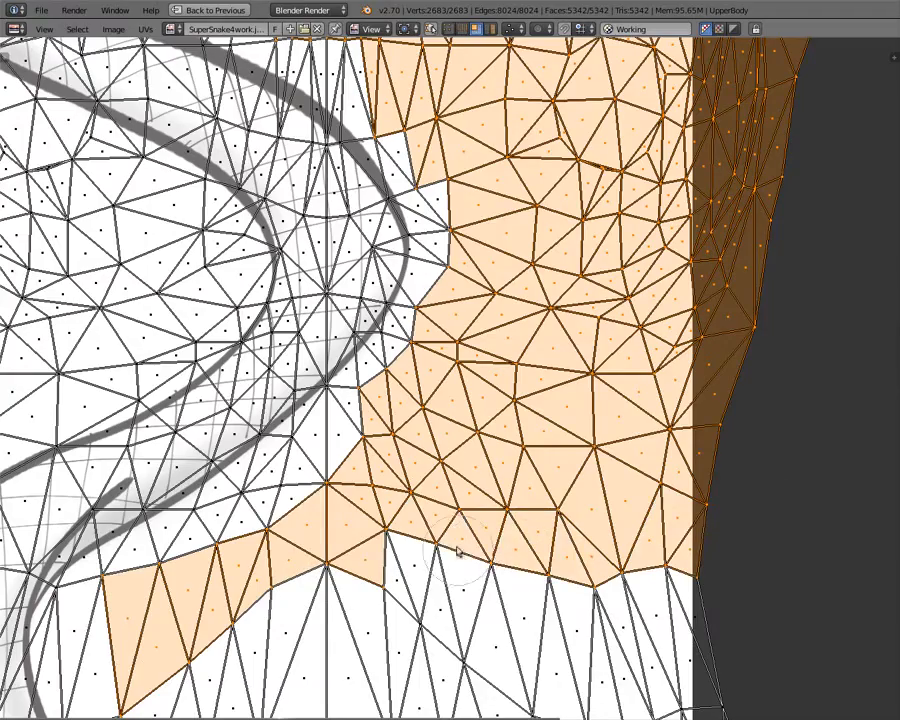
pyautogui.scroll(-4, 463, 519)
# - Extend the UV face selection across the waist, inside the snake's lower curve and out to the body's outer edge
pyautogui.moveTo(458, 505); pyautogui.dragTo(452, 420, button='middle')
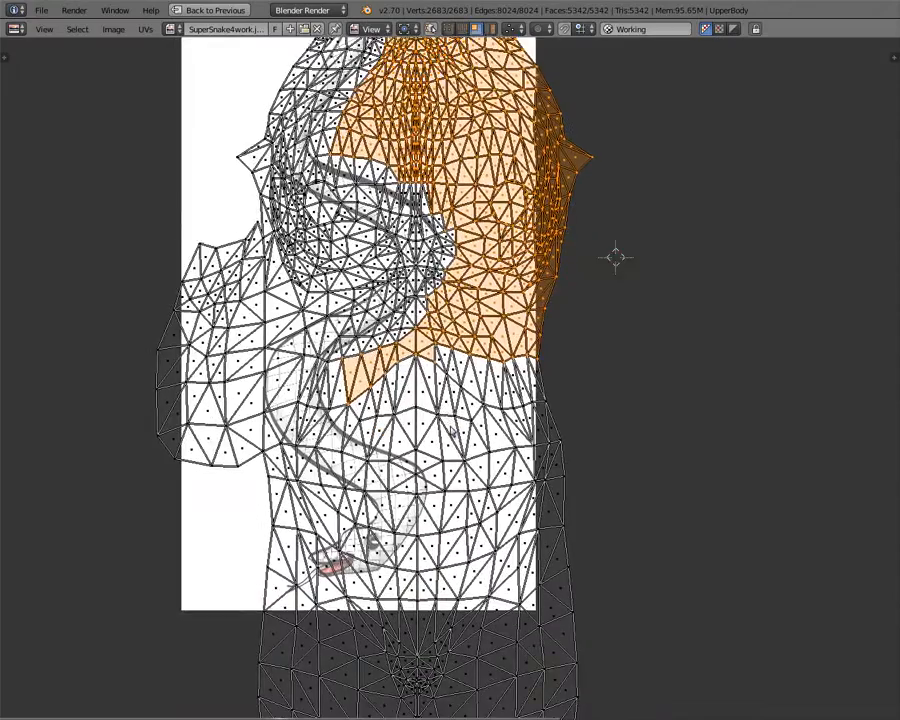
pyautogui.scroll(2, 450, 430)
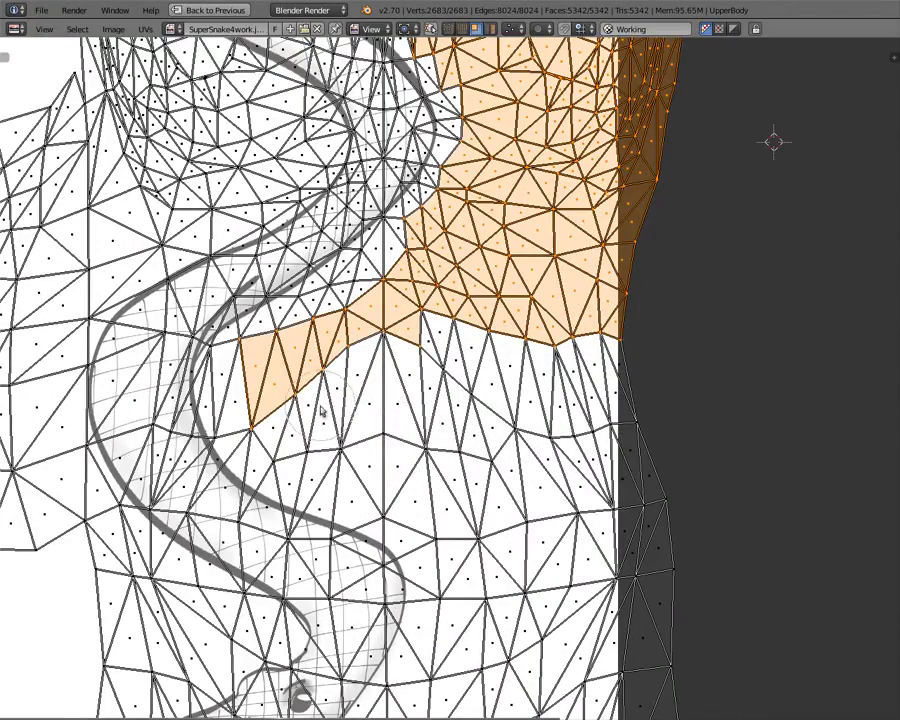
pyautogui.moveTo(240, 390)
pyautogui.mouseDown()
pyautogui.moveTo(677, 374)
pyautogui.moveTo(477, 410)
pyautogui.moveTo(418, 354)
pyautogui.moveTo(440, 420)
pyautogui.moveTo(386, 470)
pyautogui.moveTo(474, 498)
pyautogui.moveTo(730, 458)
pyautogui.mouseUp()
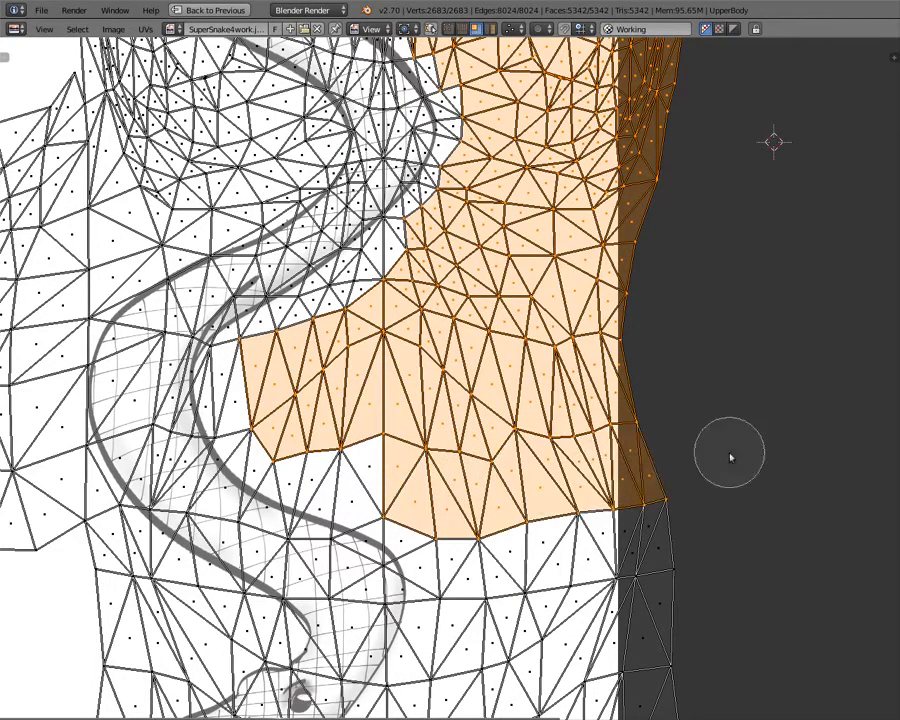
pyautogui.moveTo(480, 567); pyautogui.dragTo(628, 537)
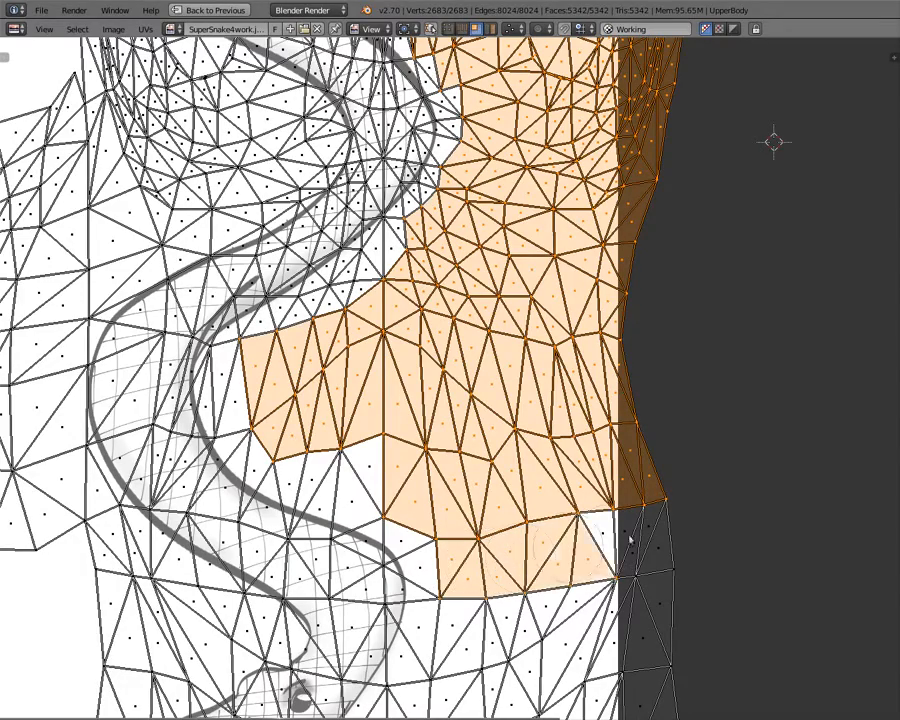
# - Add the belly and hip UV faces beside and below the snake's head to the selection, leaving the head's faces unselected
pyautogui.moveTo(445, 566); pyautogui.dragTo(463, 289, button='middle')
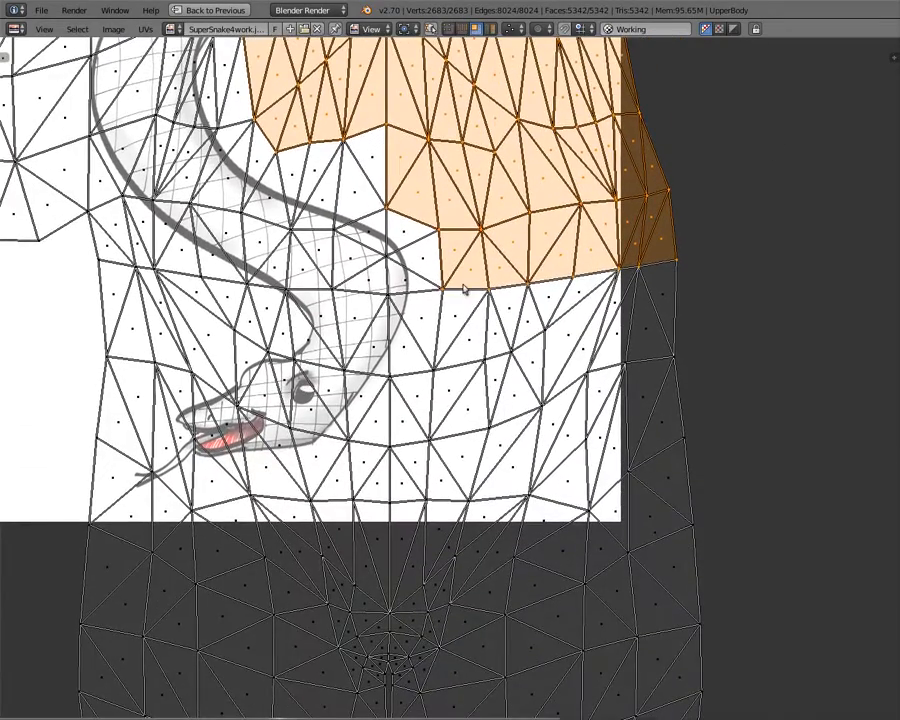
pyautogui.moveTo(474, 340)
pyautogui.mouseDown()
pyautogui.moveTo(655, 313)
pyautogui.moveTo(520, 400)
pyautogui.moveTo(443, 437)
pyautogui.moveTo(410, 440)
pyautogui.mouseUp()
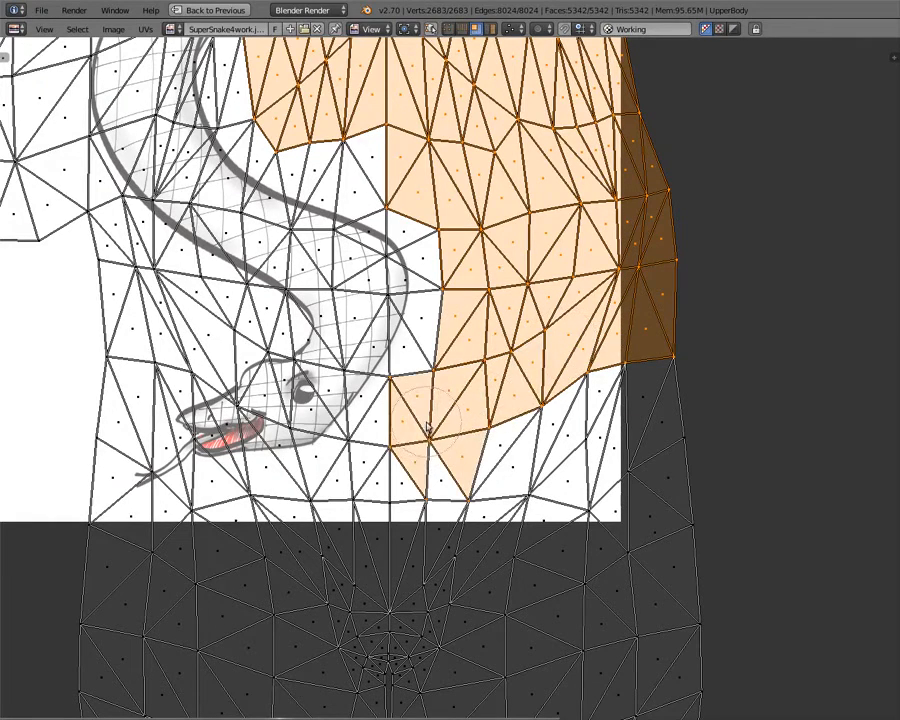
pyautogui.moveTo(366, 498)
pyautogui.mouseDown()
pyautogui.moveTo(669, 446)
pyautogui.moveTo(607, 405)
pyautogui.moveTo(629, 502)
pyautogui.moveTo(508, 542)
pyautogui.moveTo(297, 548)
pyautogui.moveTo(140, 585)
pyautogui.moveTo(94, 645)
pyautogui.moveTo(288, 572)
pyautogui.moveTo(222, 637)
pyautogui.moveTo(157, 669)
pyautogui.moveTo(331, 663)
pyautogui.moveTo(305, 706)
pyautogui.moveTo(643, 671)
pyautogui.moveTo(695, 603)
pyautogui.moveTo(488, 647)
pyautogui.mouseUp()
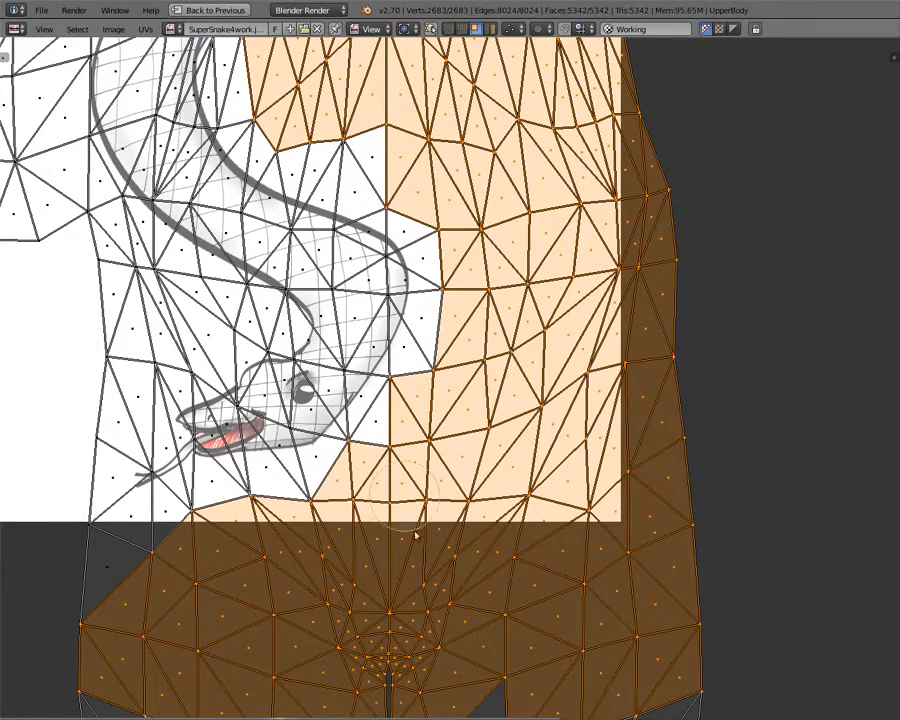
# - Add the remaining outer hip face and both thighs down to the knees to the UV selection, using a larger selection circle
pyautogui.moveTo(320, 572); pyautogui.dragTo(381, 140, button='middle')
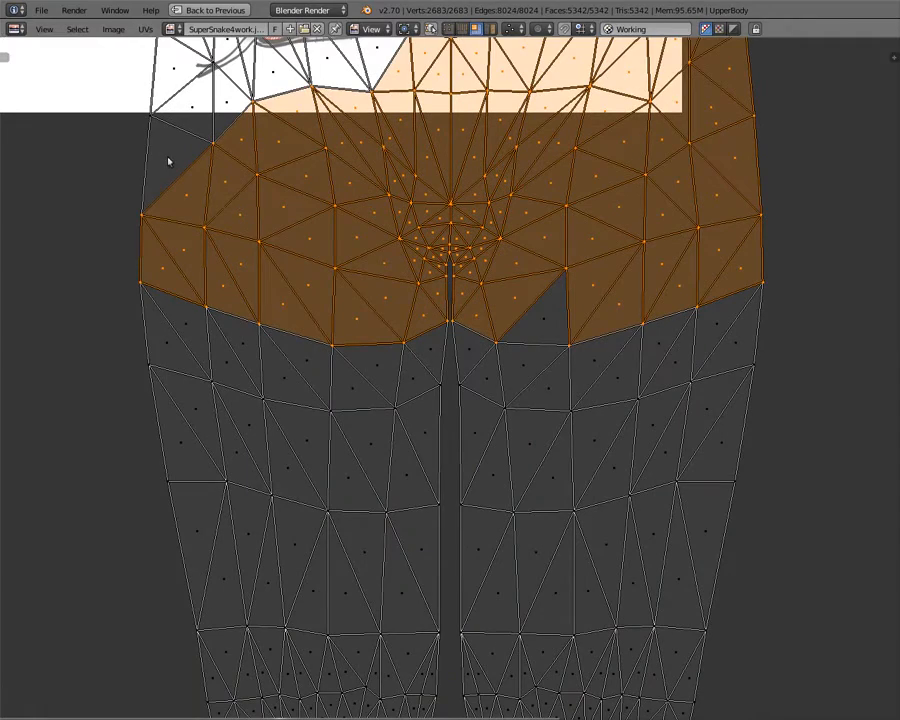
pyautogui.press('c')
pyautogui.moveTo(165, 151); pyautogui.dragTo(155, 167)
pyautogui.scroll(-5, 191, 347)
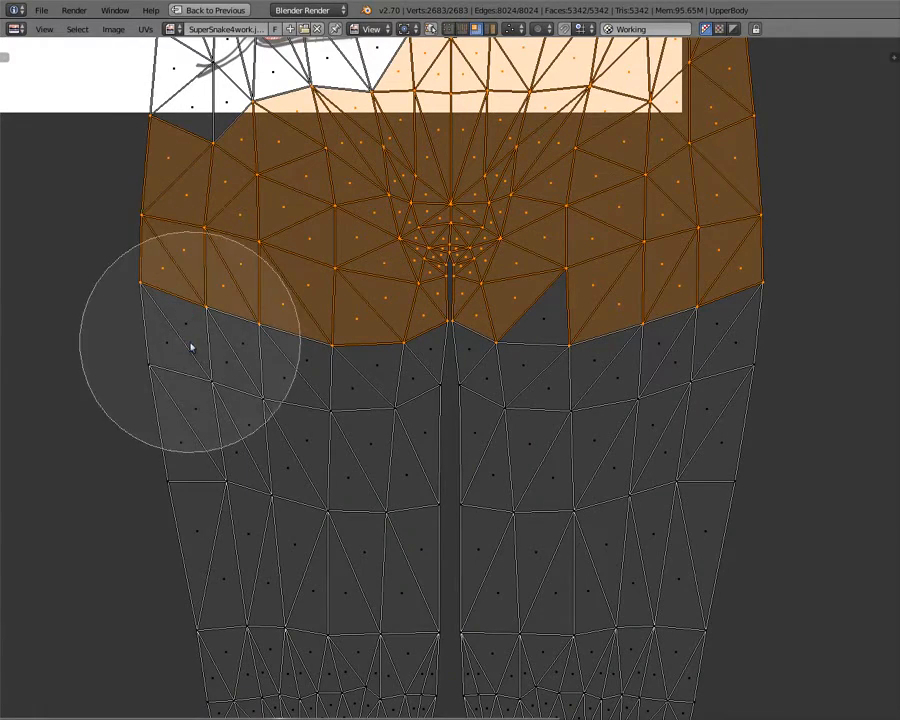
pyautogui.scroll(-4, 193, 375)
pyautogui.moveTo(198, 410)
pyautogui.mouseDown()
pyautogui.moveTo(686, 514)
pyautogui.moveTo(330, 536)
pyautogui.mouseUp()
pyautogui.rightClick(330, 520)
pyautogui.scroll(-2, 331, 510)
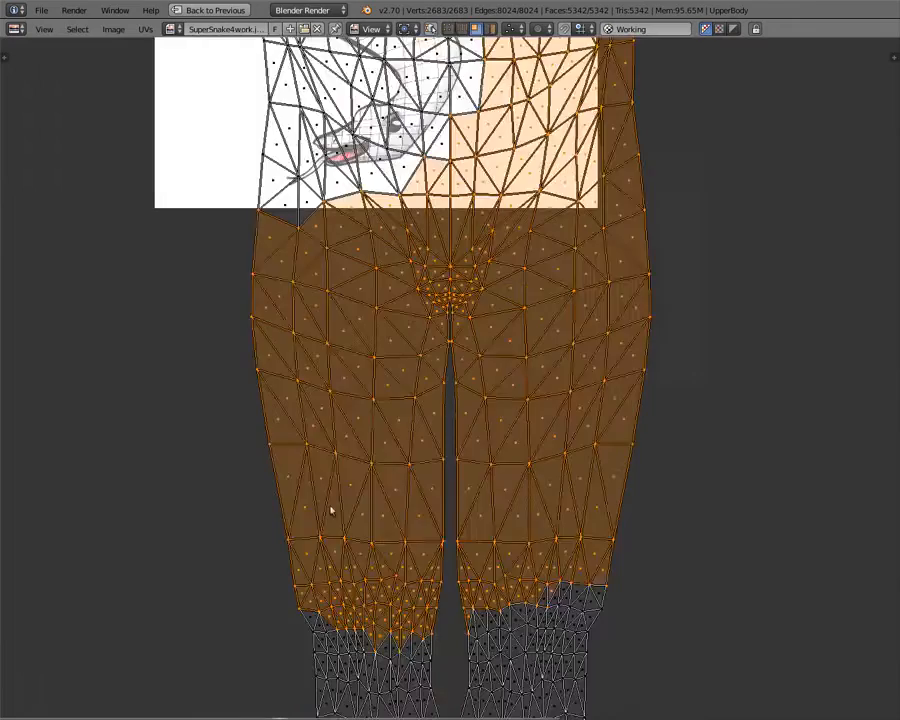
# - Circle-select the UV faces of both lower legs down to the ankles
pyautogui.scroll(-4, 331, 510)
pyautogui.press('c')
pyautogui.moveTo(412, 471); pyautogui.dragTo(438, 532)
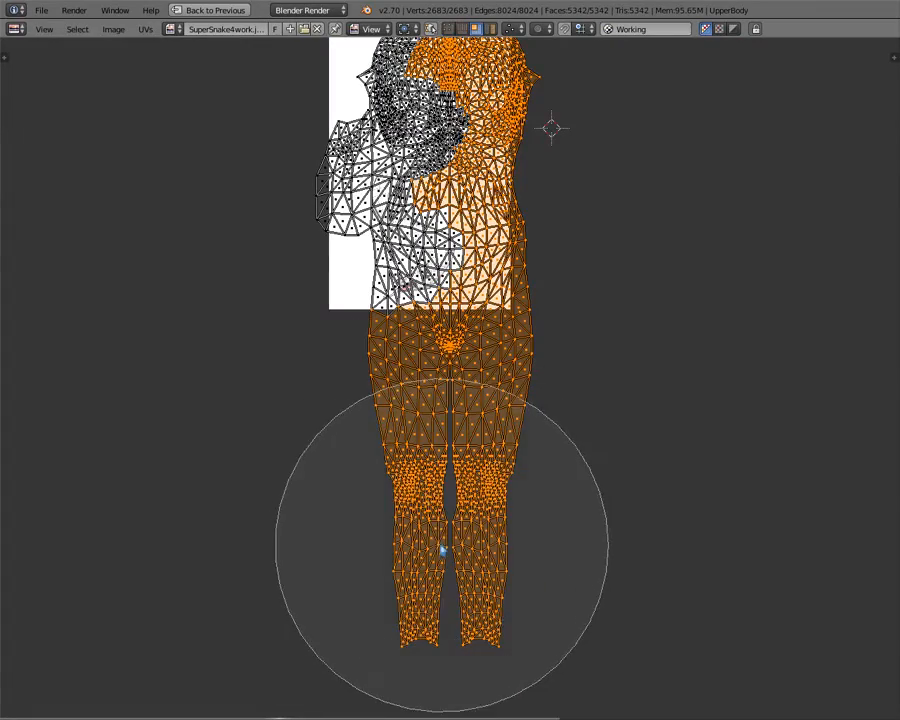
pyautogui.rightClick(442, 544)
# - Move the selected UV faces off the snake image into the empty space beside it
pyautogui.scroll(3, 442, 544)
pyautogui.scroll(-5, 491, 557)
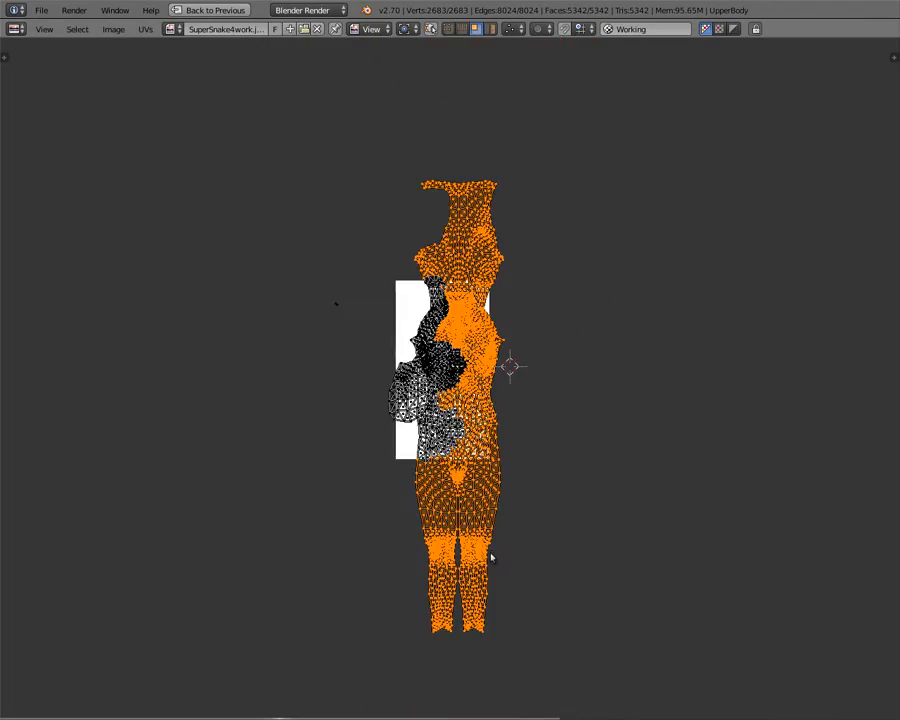
pyautogui.press('g')
pyautogui.click(266, 475)
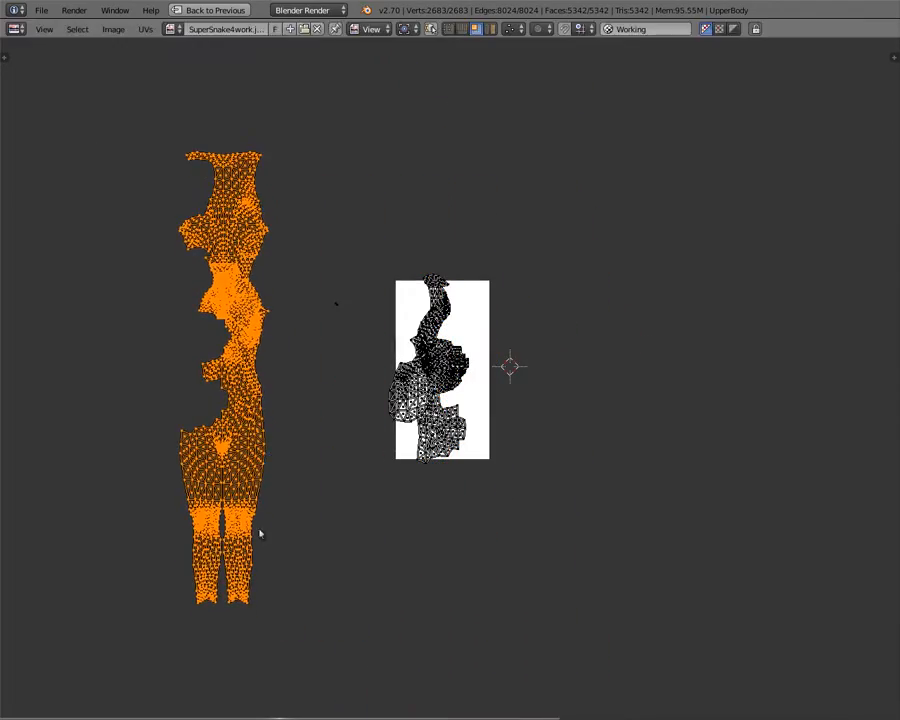
# - Scale the selected UVs to 0 and place the collapsed point beside the existing tiny UV point outside the image
pyautogui.write('s0')
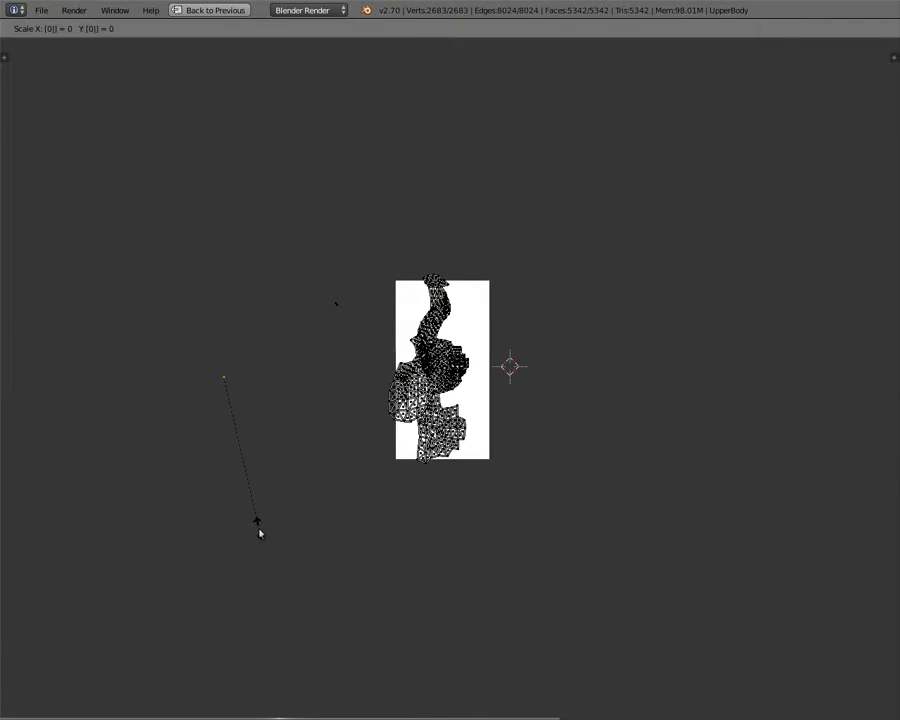
pyautogui.press('Return')
pyautogui.press('g')
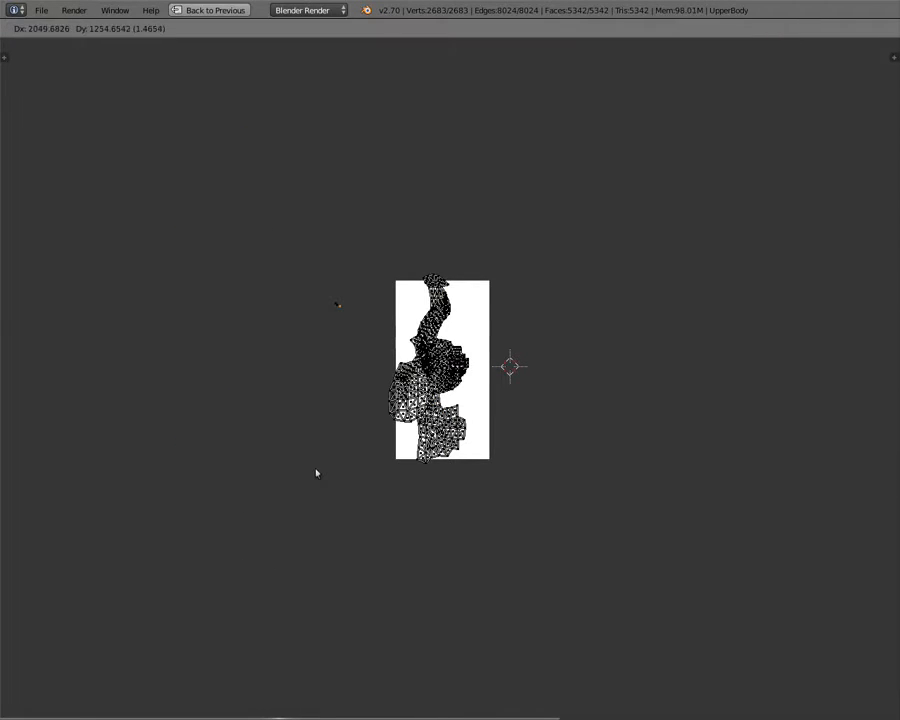
pyautogui.click(313, 475)
# - Circle-select the unneeded UV faces inside the snake's middle bend and across the adjoining area overhanging the image's edge
pyautogui.scroll(9, 361, 409)
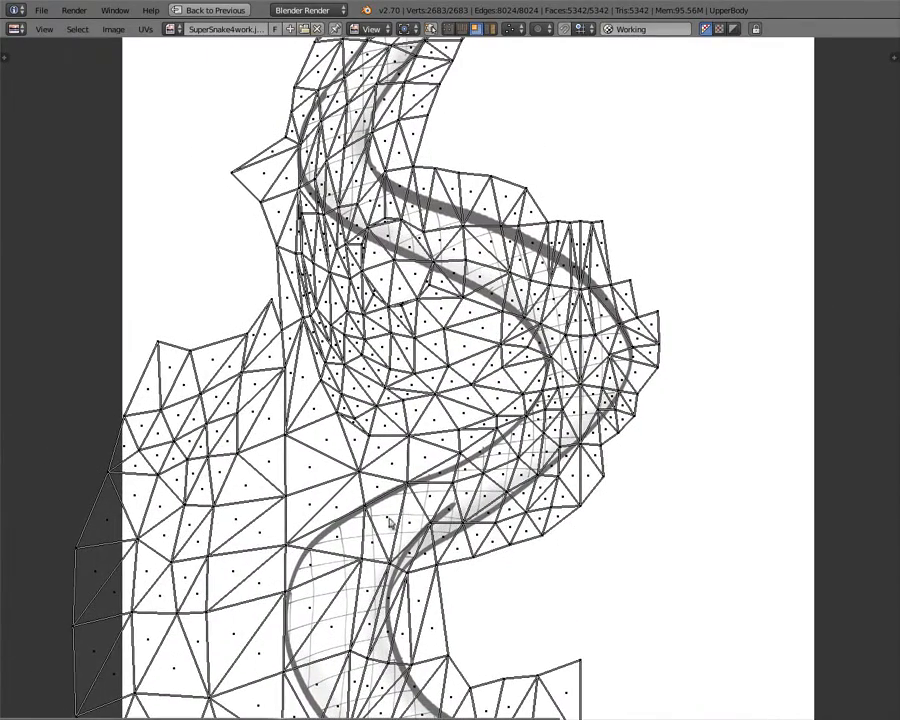
pyautogui.press('c')
pyautogui.scroll(3, 250, 295)
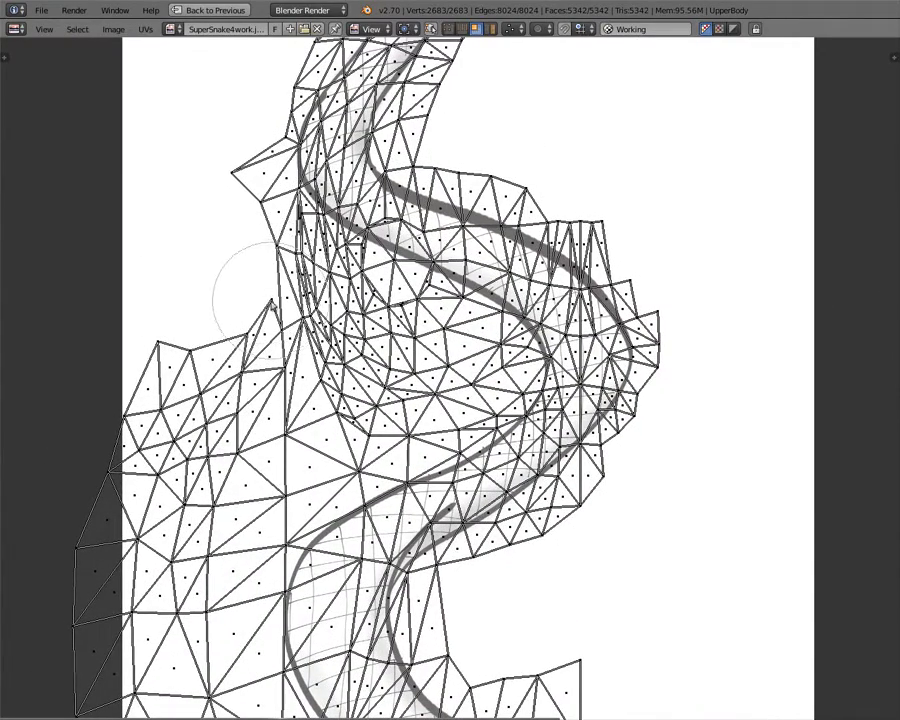
pyautogui.moveTo(270, 304)
pyautogui.mouseDown()
pyautogui.moveTo(290, 320)
pyautogui.moveTo(382, 345)
pyautogui.mouseUp()
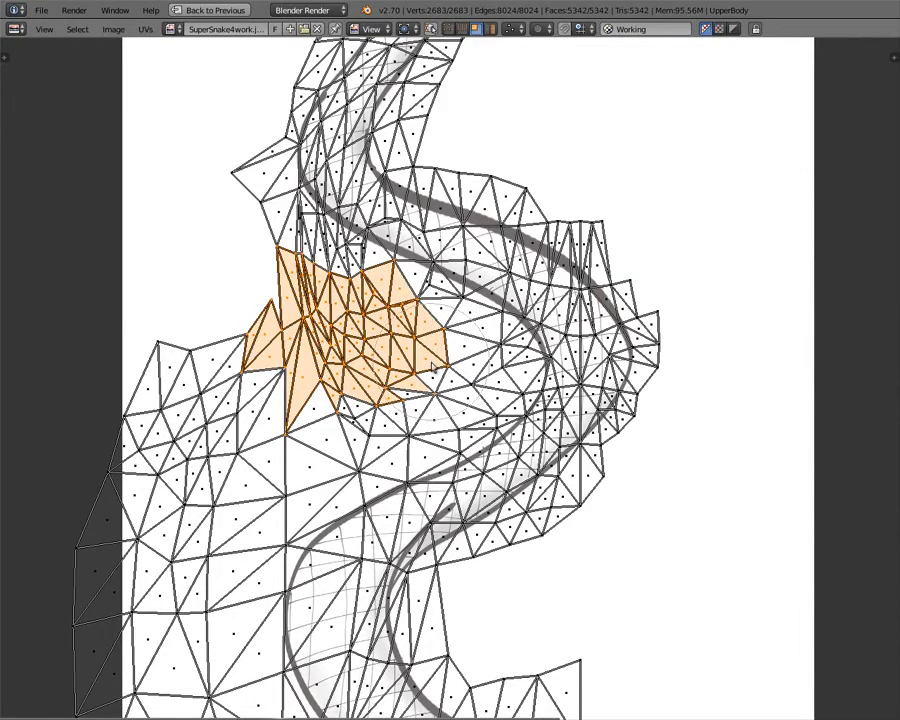
pyautogui.moveTo(432, 368)
pyautogui.mouseDown()
pyautogui.moveTo(360, 400)
pyautogui.moveTo(271, 396)
pyautogui.moveTo(295, 455)
pyautogui.moveTo(180, 490)
pyautogui.moveTo(140, 580)
pyautogui.moveTo(295, 475)
pyautogui.moveTo(180, 556)
pyautogui.moveTo(100, 543)
pyautogui.moveTo(185, 388)
pyautogui.mouseUp()
pyautogui.scroll(3, 268, 342)
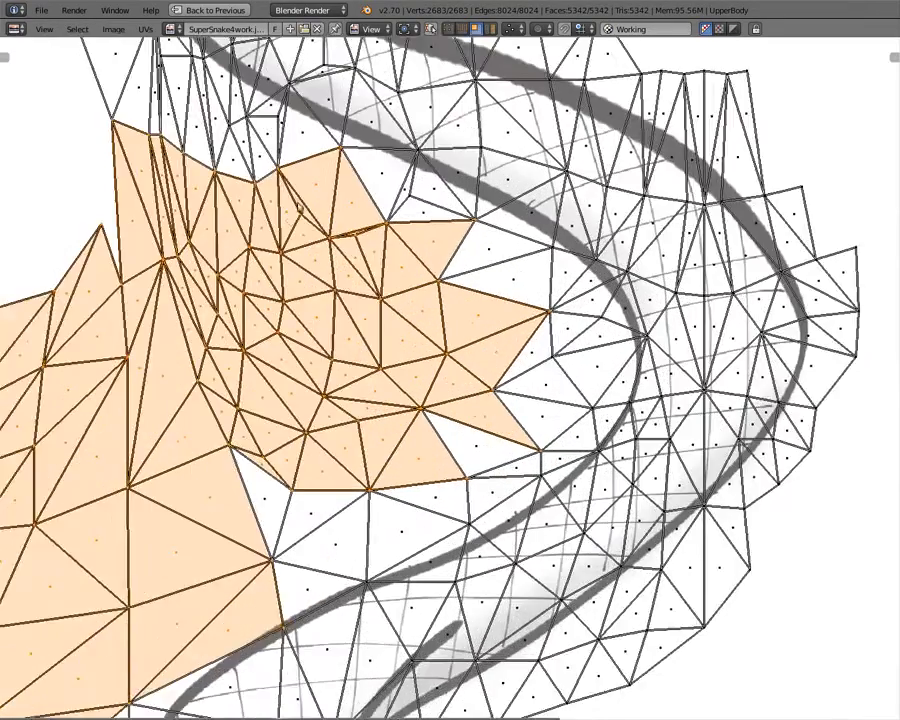
pyautogui.moveTo(408, 380); pyautogui.dragTo(514, 681, button='middle')
pyautogui.scroll(2, 268, 418)
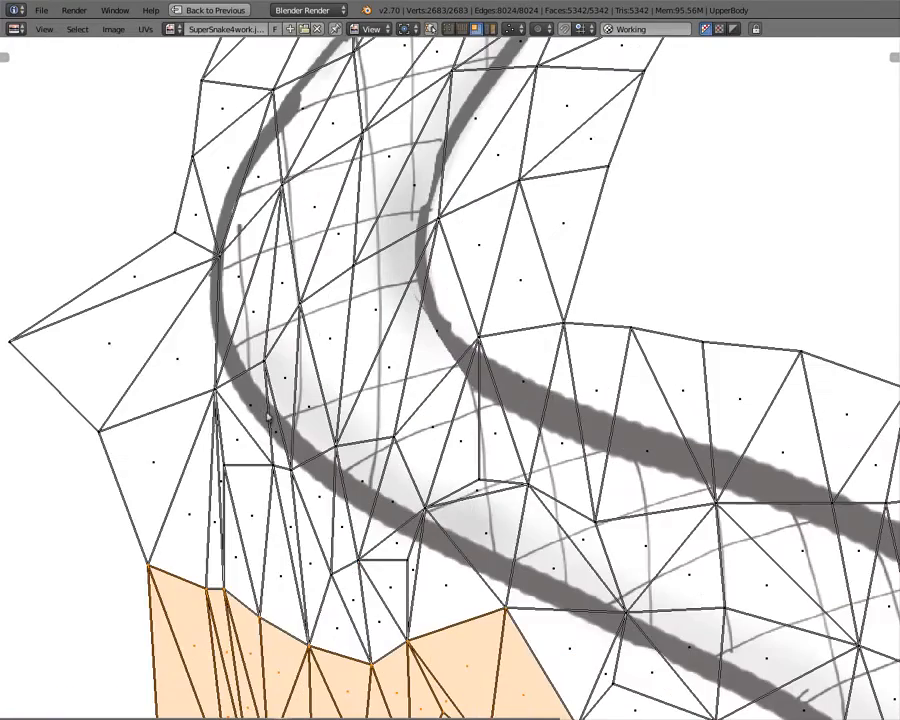
pyautogui.moveTo(117, 362); pyautogui.dragTo(110, 352)
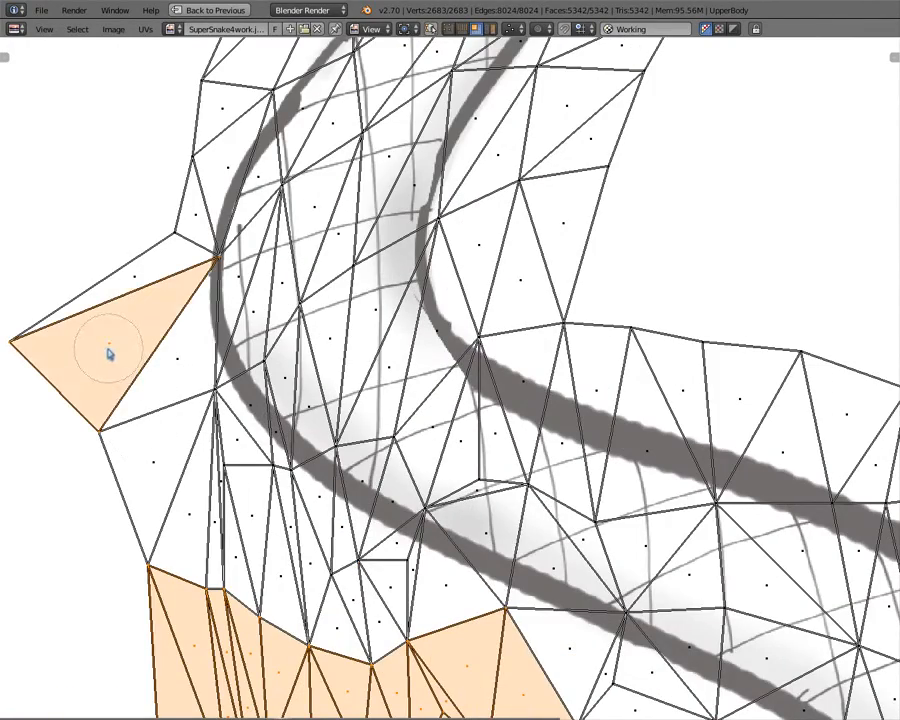
pyautogui.scroll(5, 222, 288)
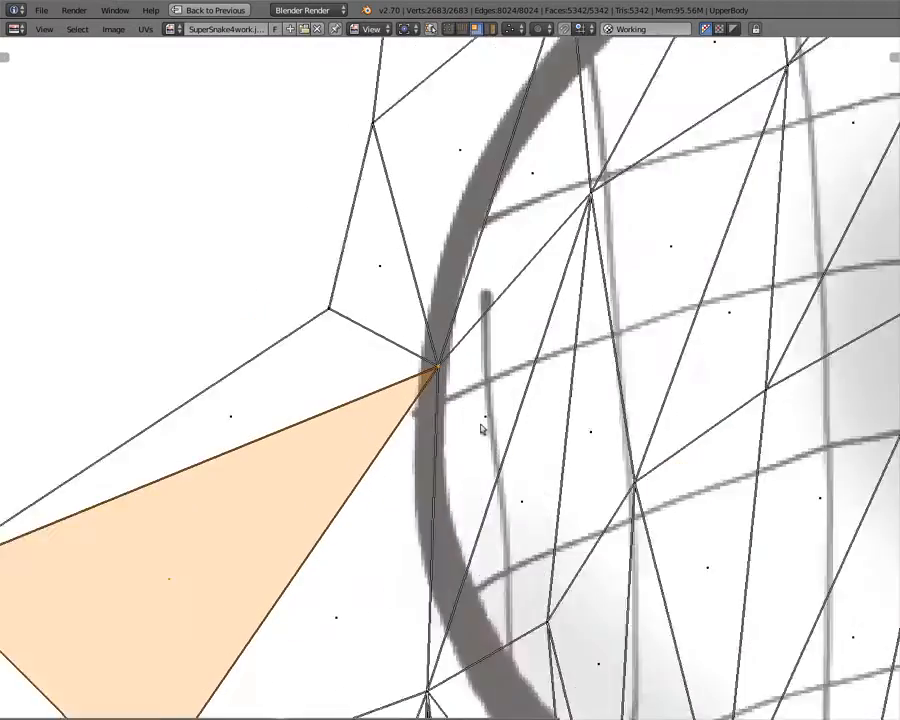
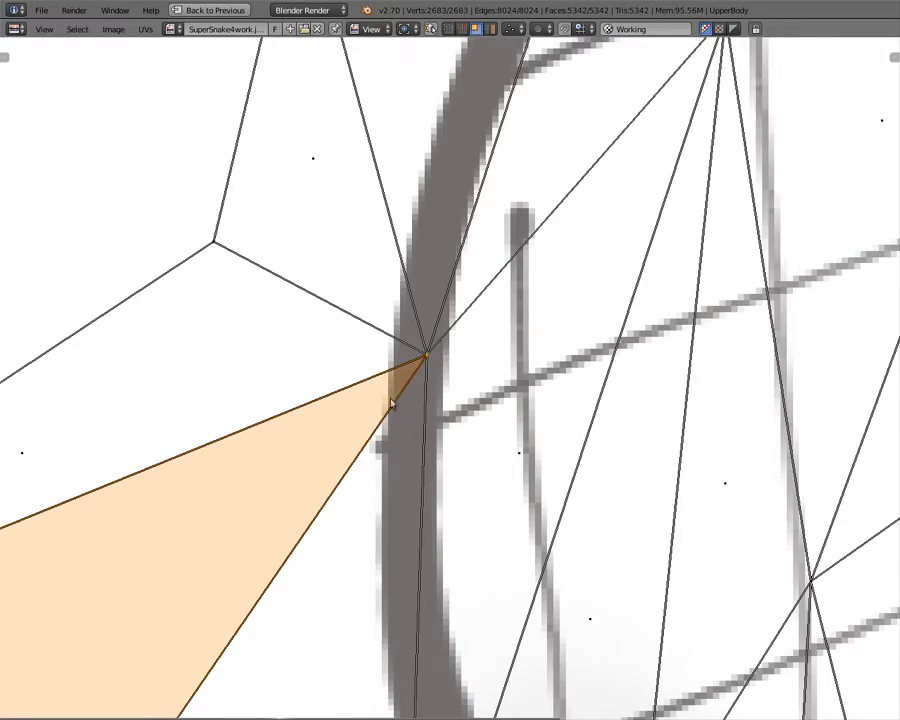
pyautogui.scroll(-4, 405, 395)
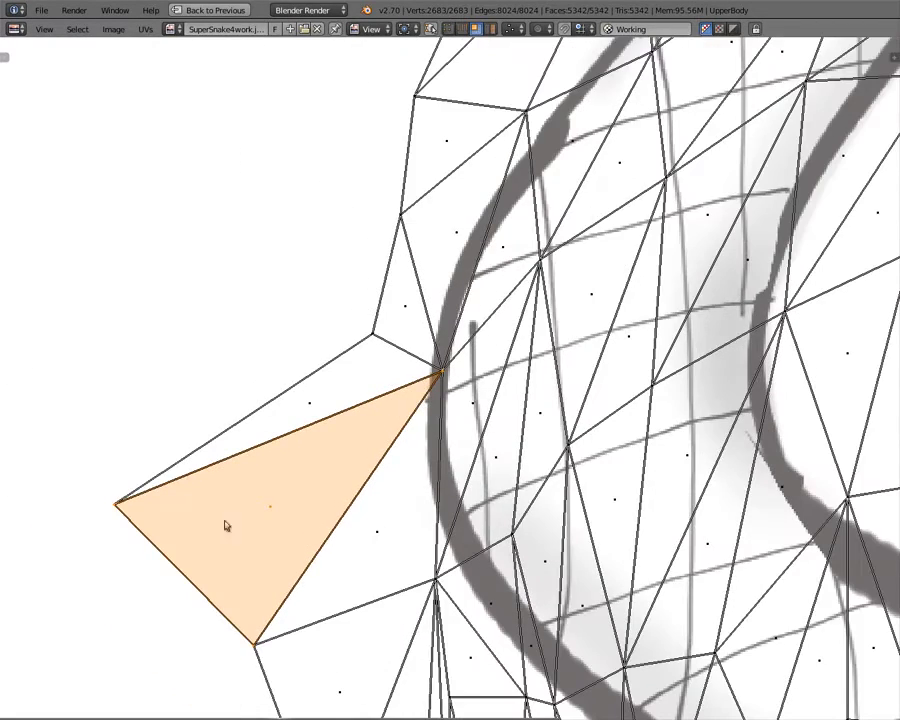
pyautogui.keyDown('shift'); pyautogui.rightClick(267, 514); pyautogui.keyUp('shift')
pyautogui.scroll(-7, 416, 449)
pyautogui.moveTo(477, 600); pyautogui.dragTo(393, 281, button='middle')
pyautogui.scroll(1, 395, 283)
pyautogui.moveTo(403, 114); pyautogui.dragTo(411, 261, button='middle')
pyautogui.scroll(4, 384, 204)
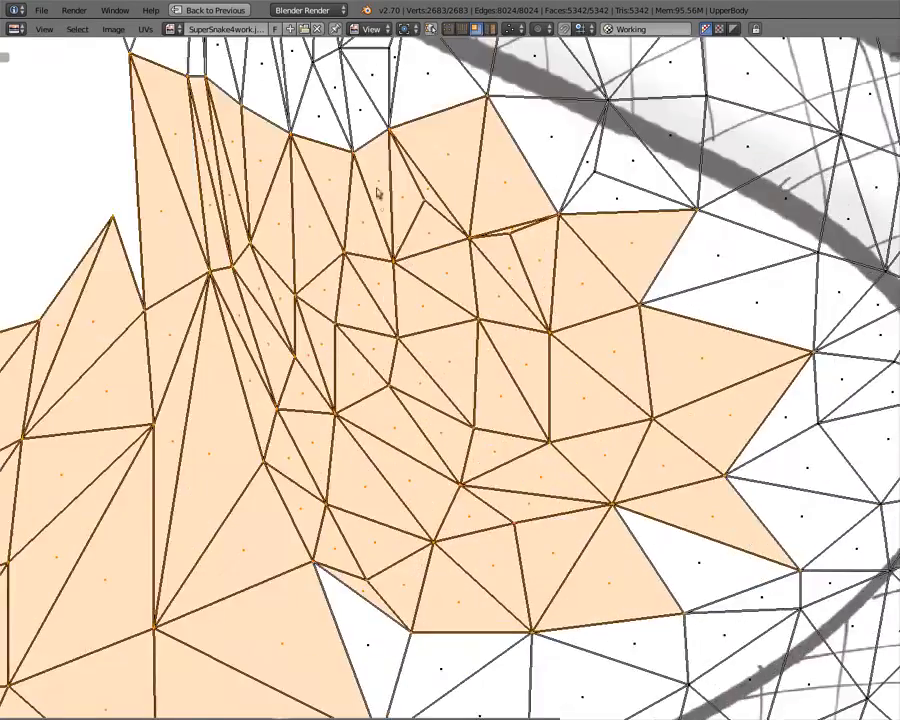
# - Circle-select the UV faces just outside the snake's outline along the outer side of its upper bend
pyautogui.moveTo(377, 188); pyautogui.dragTo(471, 540, button='middle')
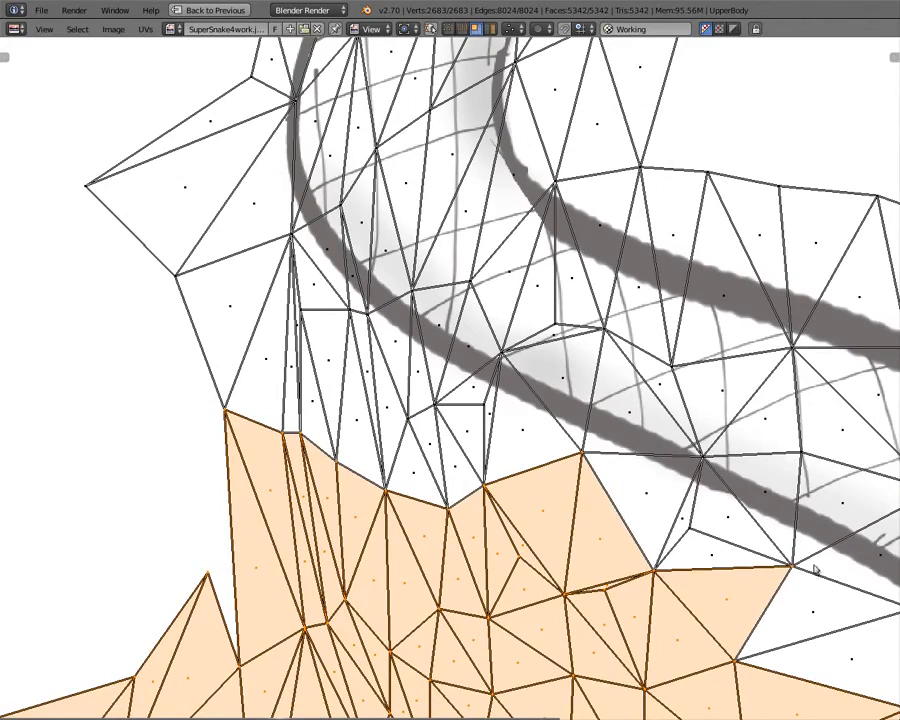
pyautogui.keyDown('shift'); pyautogui.rightClick(703, 576); pyautogui.keyUp('shift')
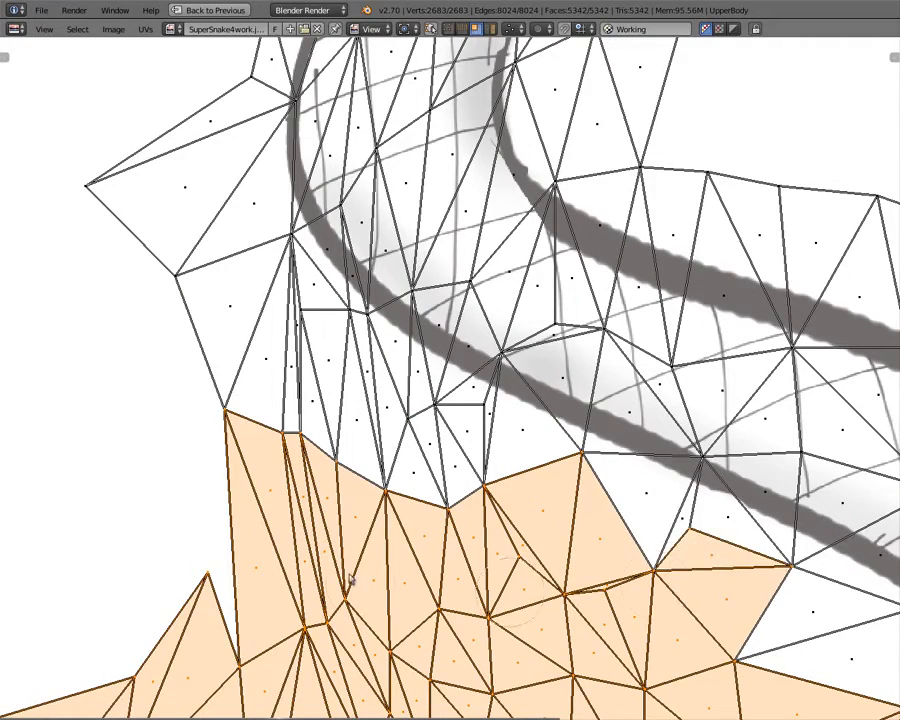
pyautogui.keyDown('shift'); pyautogui.rightClick(432, 467); pyautogui.keyUp('shift')
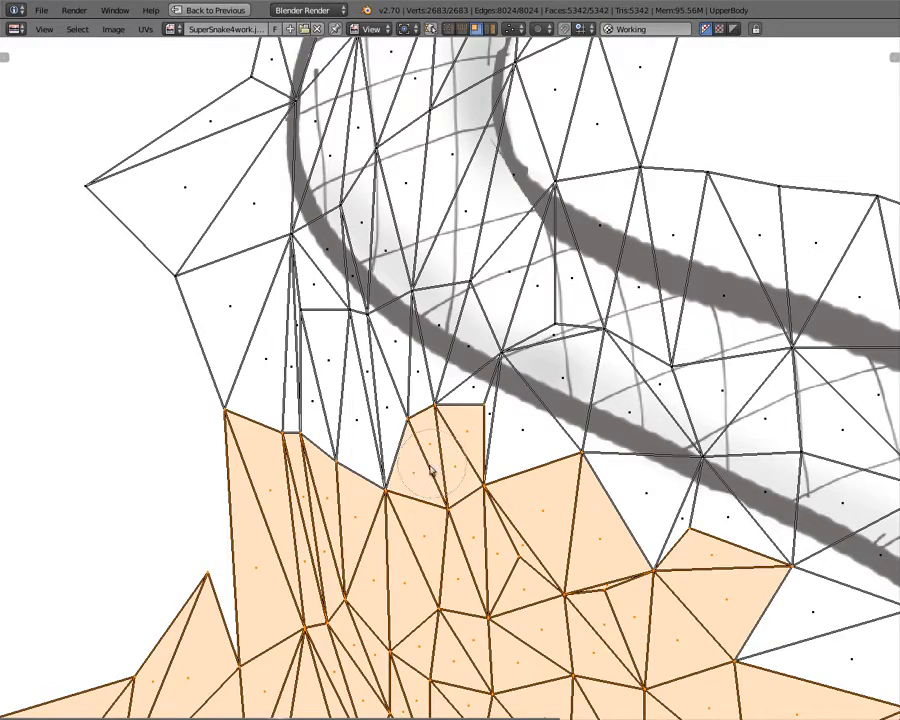
pyautogui.keyDown('shift'); pyautogui.rightClick(345, 387); pyautogui.keyUp('shift')
pyautogui.keyDown('shift'); pyautogui.rightClick(333, 383); pyautogui.keyUp('shift')
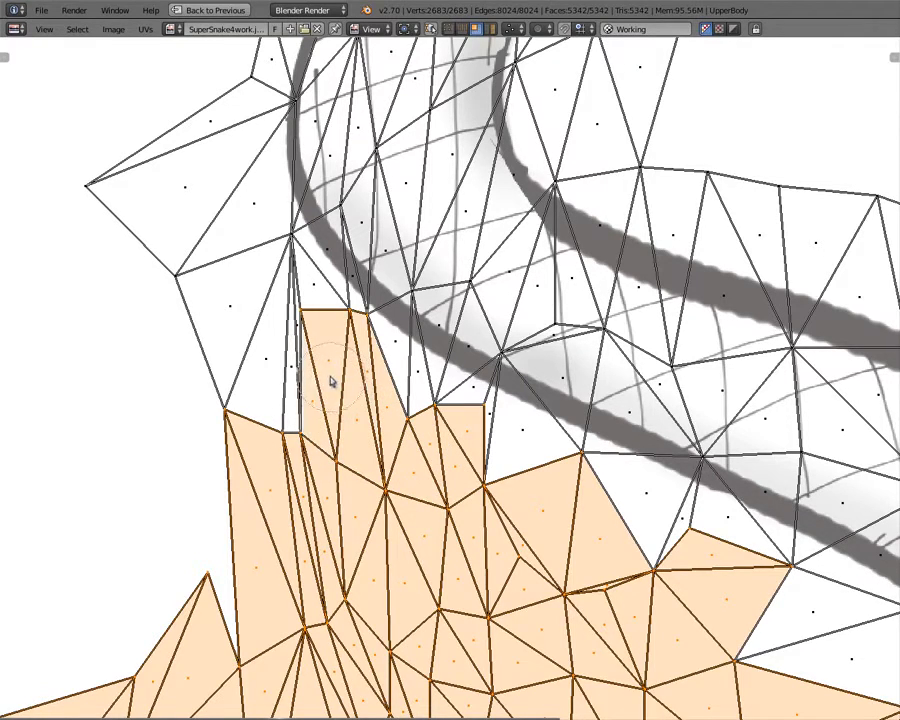
pyautogui.keyDown('shift'); pyautogui.rightClick(278, 356); pyautogui.keyUp('shift')
pyautogui.keyDown('shift'); pyautogui.rightClick(248, 327); pyautogui.keyUp('shift')
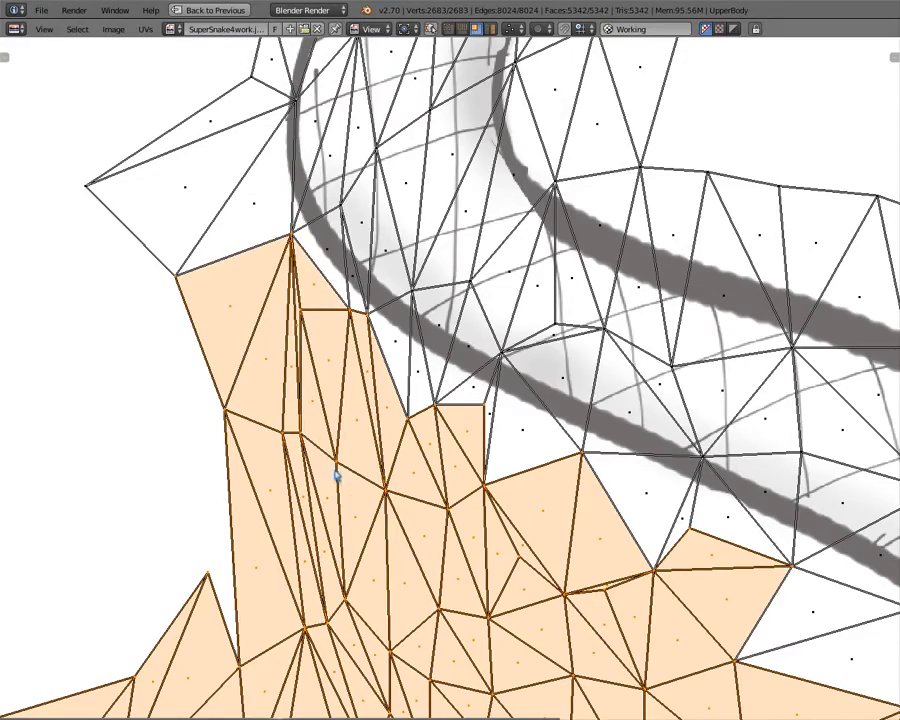
# - Add the remaining UV faces inside the snake's middle bend to the selection, stopping at the body outline
pyautogui.moveTo(393, 496); pyautogui.dragTo(318, 180, button='middle')
pyautogui.moveTo(556, 387); pyautogui.dragTo(429, 316, button='middle')
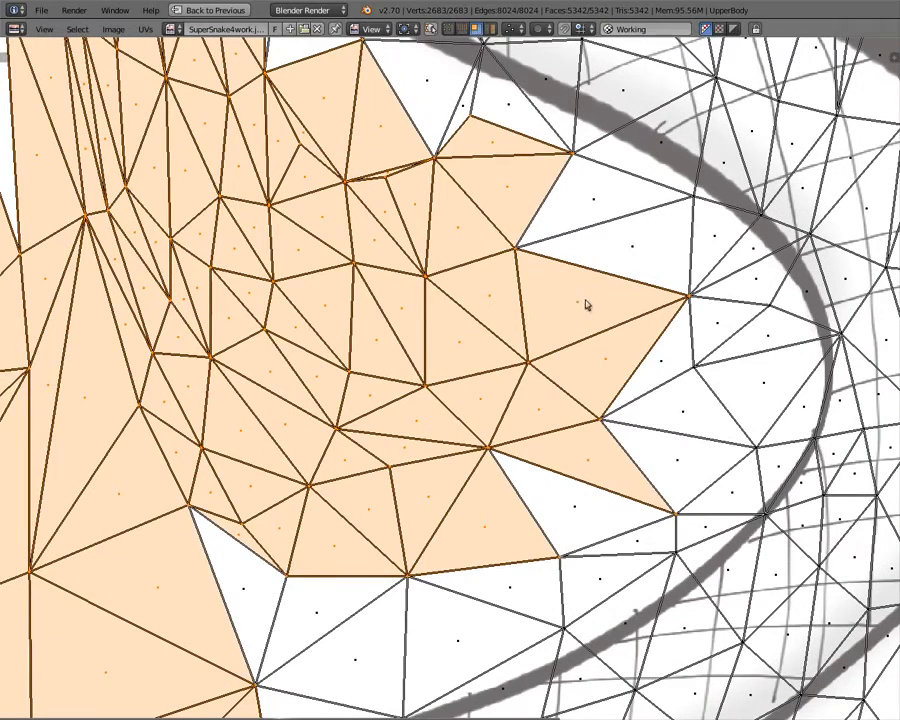
pyautogui.moveTo(593, 221); pyautogui.dragTo(622, 253)
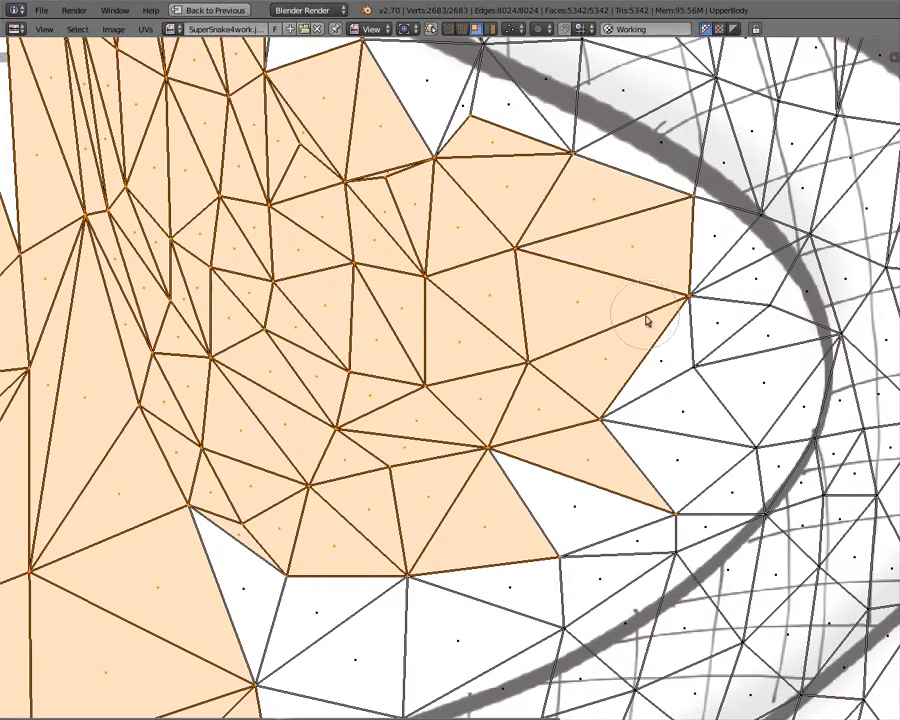
pyautogui.moveTo(683, 337); pyautogui.dragTo(692, 339)
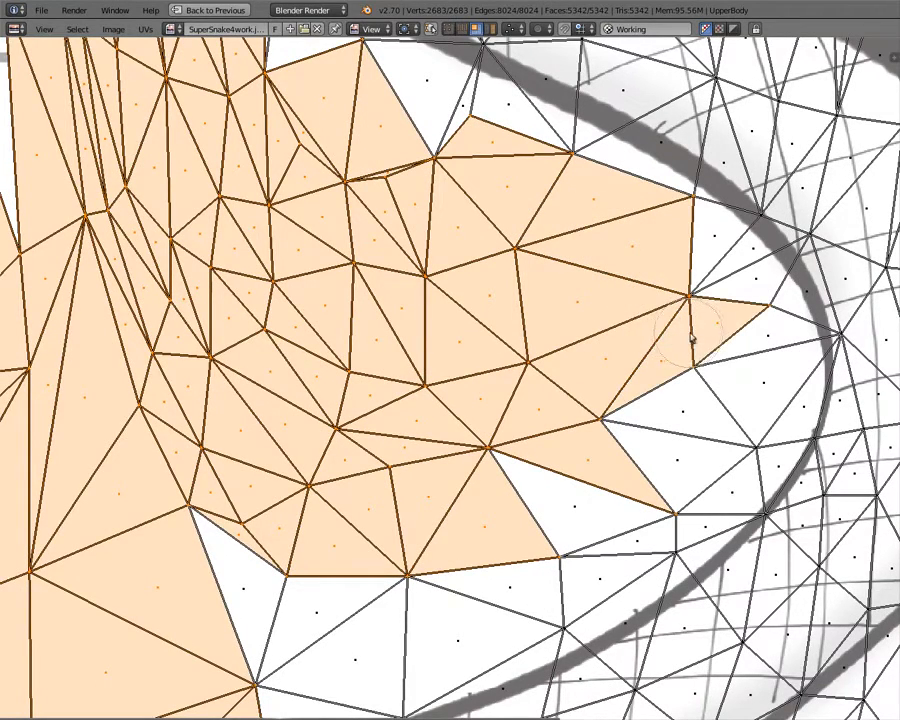
pyautogui.moveTo(699, 426)
pyautogui.mouseDown()
pyautogui.moveTo(638, 466)
pyautogui.moveTo(538, 488)
pyautogui.moveTo(639, 533)
pyautogui.moveTo(583, 564)
pyautogui.mouseUp()
pyautogui.moveTo(516, 571)
pyautogui.mouseDown()
pyautogui.moveTo(446, 635)
pyautogui.moveTo(328, 625)
pyautogui.moveTo(241, 594)
pyautogui.mouseUp()
# - Extend the selection over the UV faces outside the snake's lower bend, including those overhanging the image's edge
pyautogui.moveTo(240, 550); pyautogui.dragTo(505, 54, button='middle')
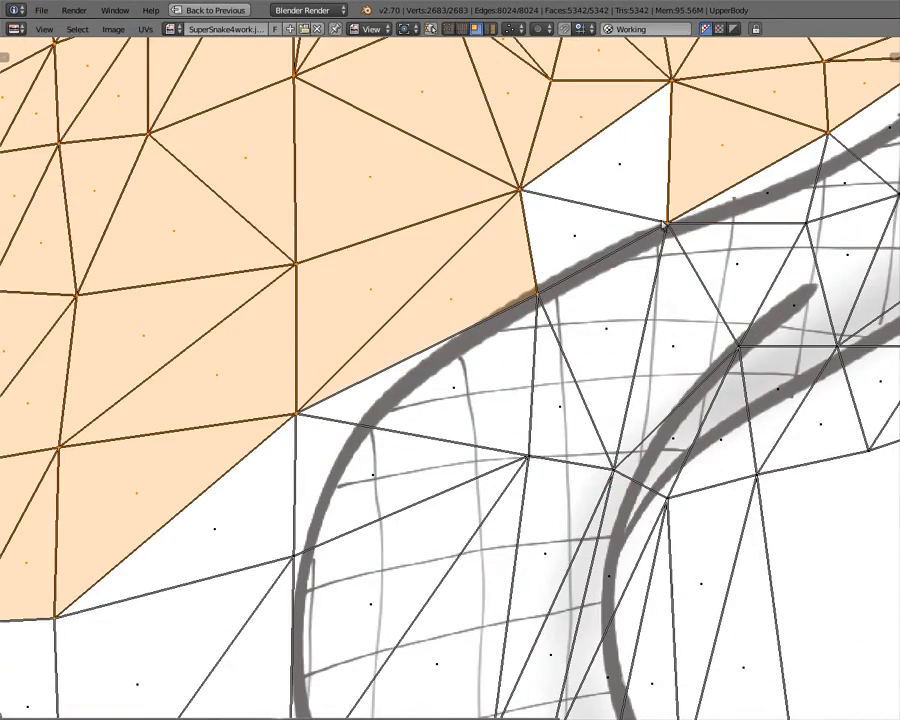
pyautogui.moveTo(664, 222); pyautogui.dragTo(568, 345, button='middle')
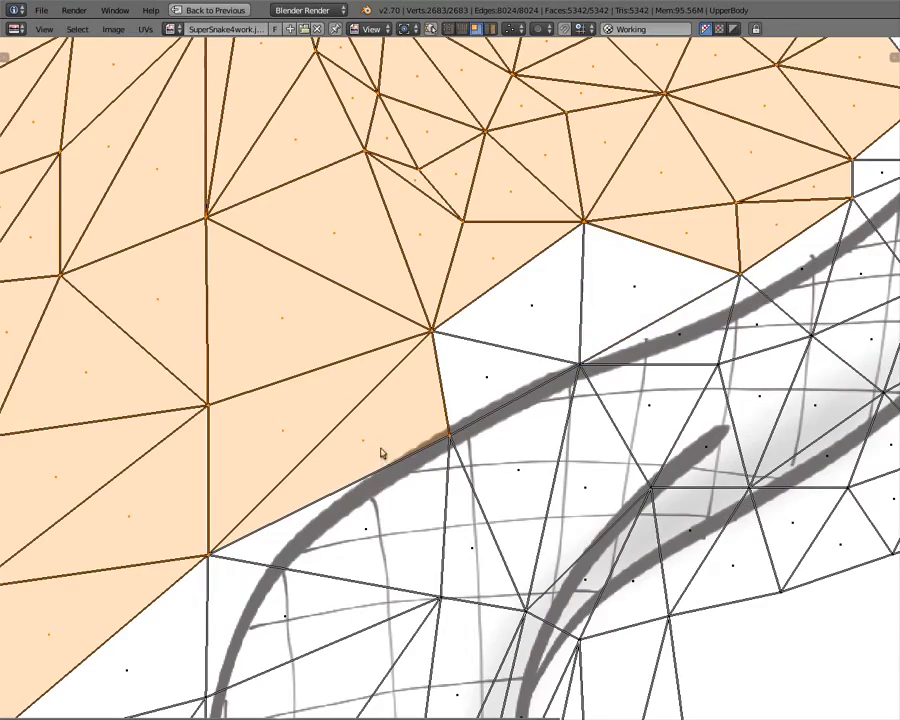
pyautogui.keyDown('shift'); pyautogui.rightClick(377, 445); pyautogui.keyUp('shift')
pyautogui.moveTo(220, 547); pyautogui.dragTo(453, 130, button='middle')
pyautogui.scroll(-3, 374, 252)
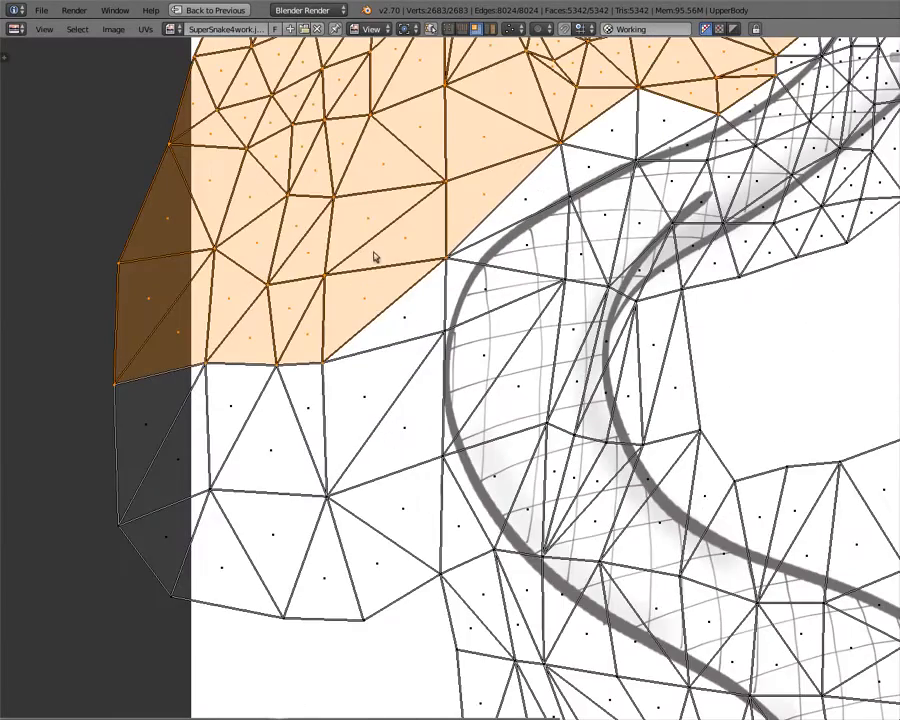
pyautogui.moveTo(382, 354)
pyautogui.mouseDown()
pyautogui.moveTo(372, 388)
pyautogui.moveTo(133, 440)
pyautogui.moveTo(257, 434)
pyautogui.moveTo(205, 555)
pyautogui.moveTo(323, 569)
pyautogui.moveTo(414, 540)
pyautogui.moveTo(411, 558)
pyautogui.mouseUp()
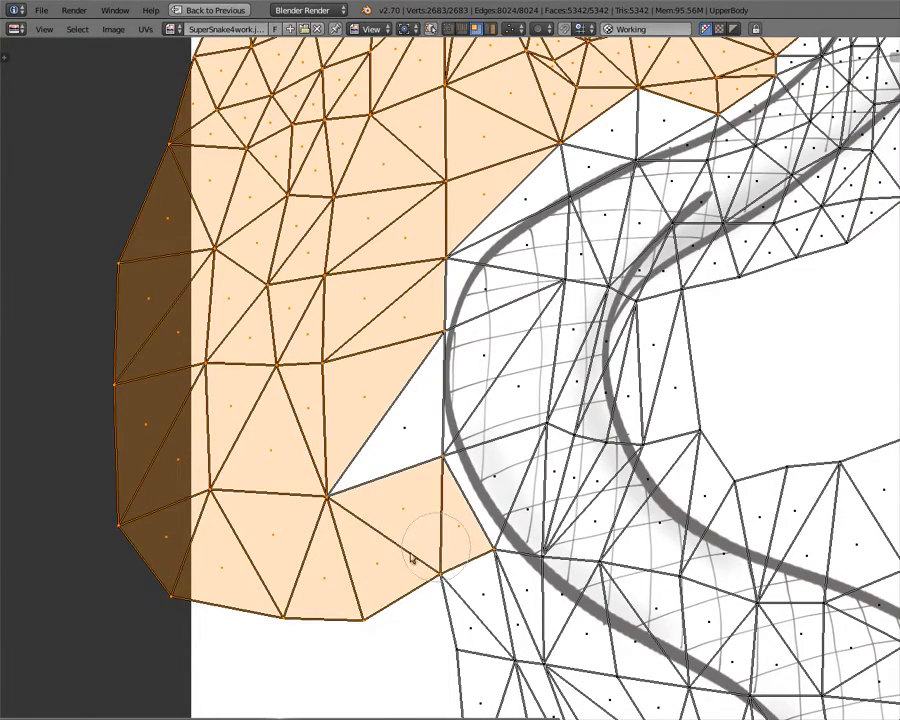
# - Add the UV faces below the lower bend and in the gap between the body and the snake's head
pyautogui.moveTo(440, 535); pyautogui.dragTo(370, 244, button='middle')
pyautogui.scroll(2, 376, 198)
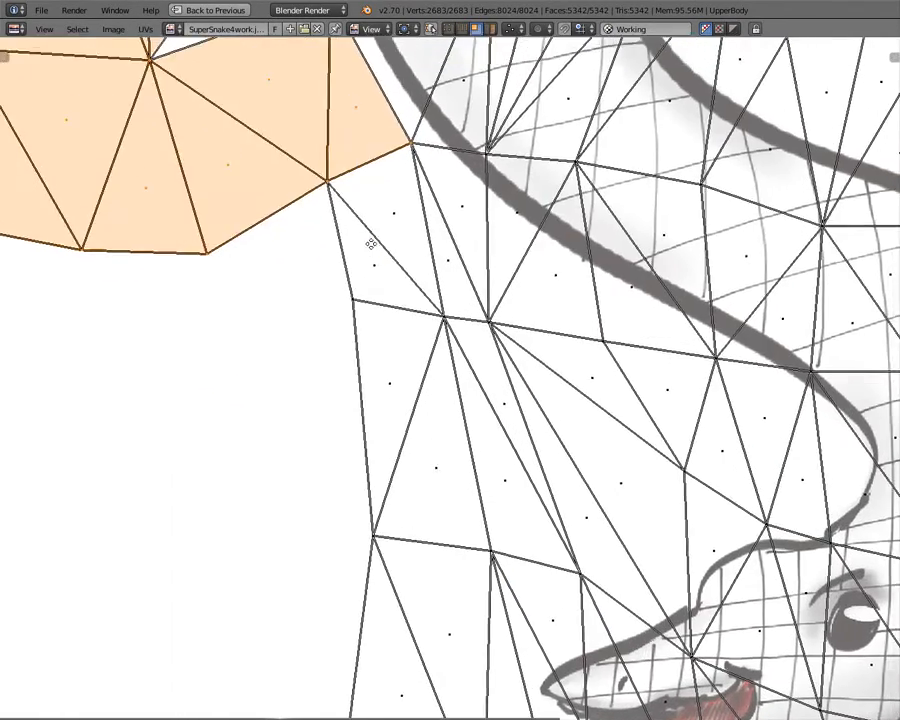
pyautogui.moveTo(400, 249)
pyautogui.mouseDown()
pyautogui.moveTo(408, 257)
pyautogui.moveTo(397, 284)
pyautogui.moveTo(432, 281)
pyautogui.moveTo(386, 438)
pyautogui.moveTo(514, 446)
pyautogui.moveTo(475, 418)
pyautogui.moveTo(493, 476)
pyautogui.mouseUp()
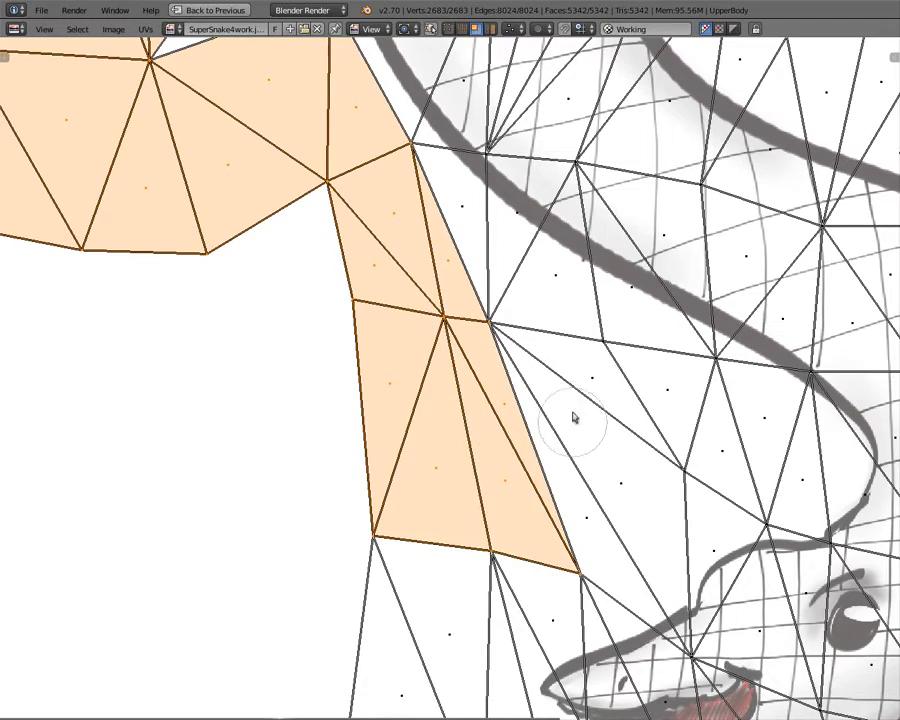
pyautogui.moveTo(595, 382); pyautogui.dragTo(604, 418)
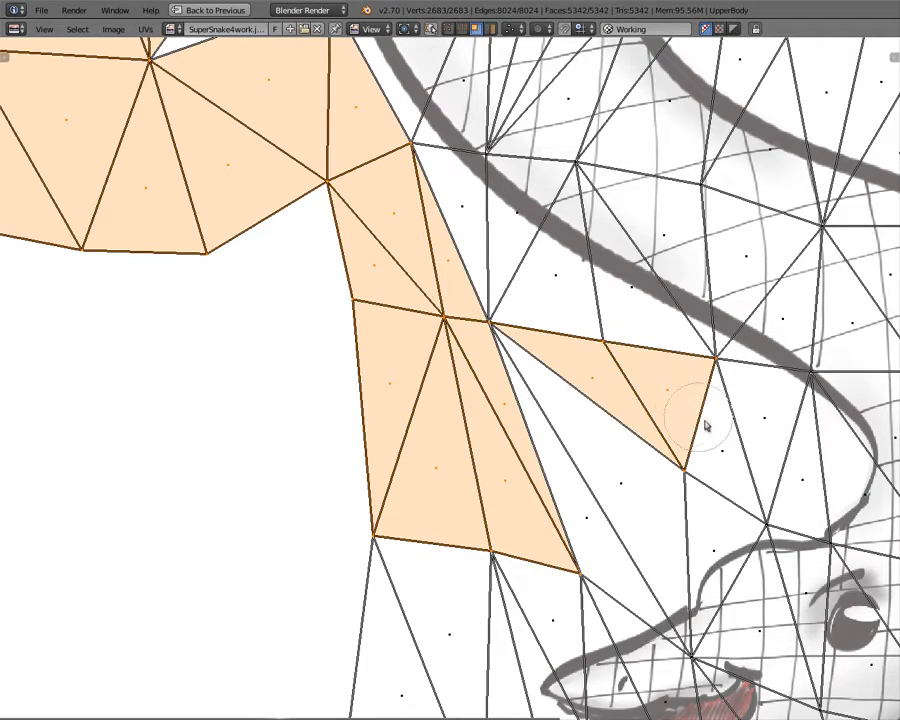
pyautogui.moveTo(705, 424); pyautogui.dragTo(706, 433)
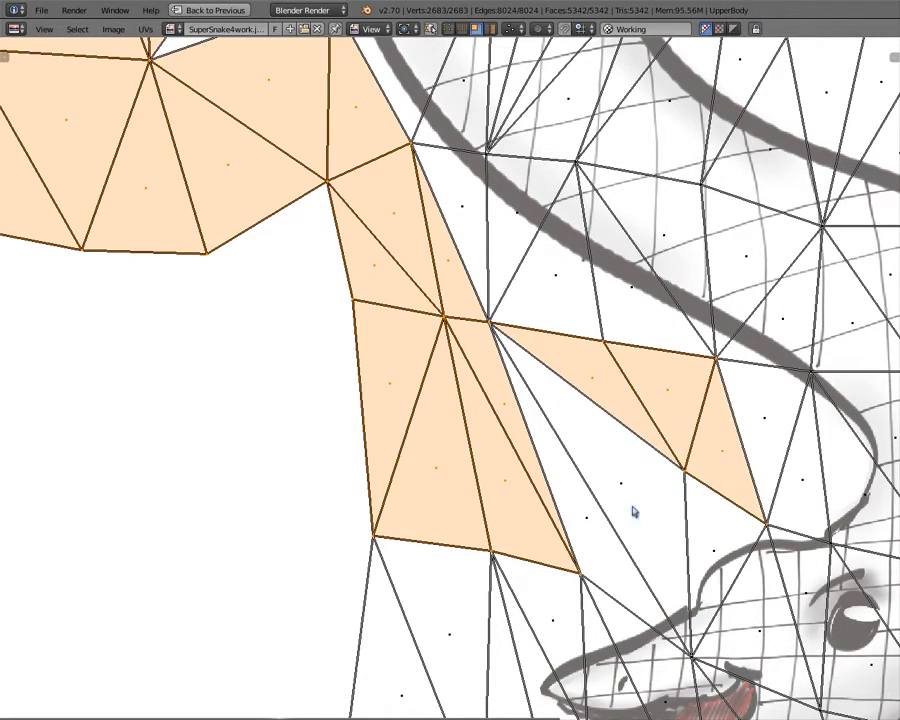
# - Move the selected UV faces off the snake image into the empty space beside it
pyautogui.moveTo(448, 274); pyautogui.dragTo(410, 87, button='middle')
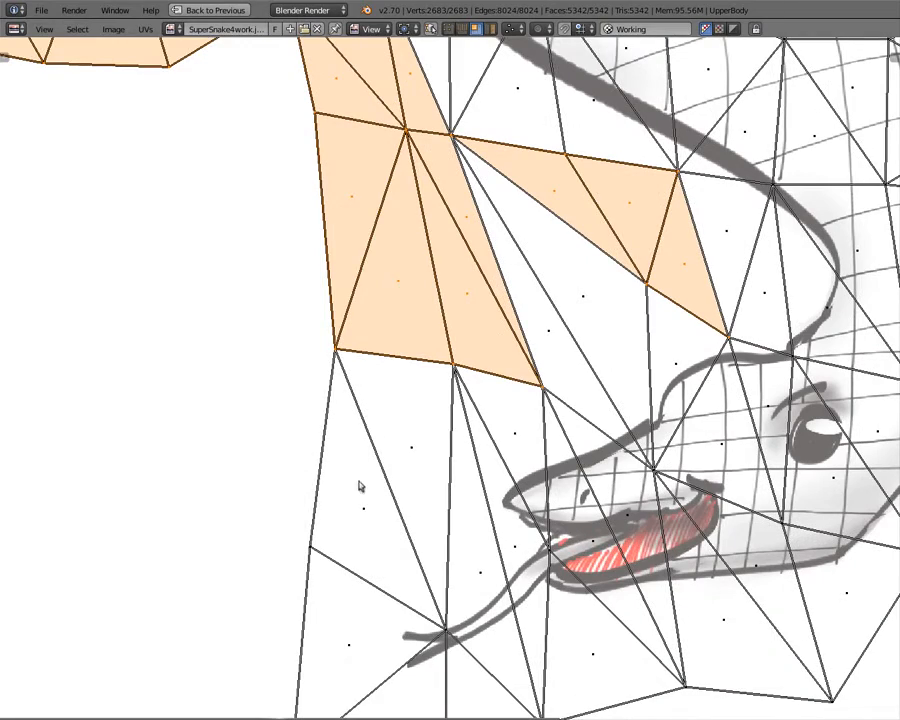
pyautogui.scroll(-2, 358, 451)
pyautogui.scroll(-5, 361, 487)
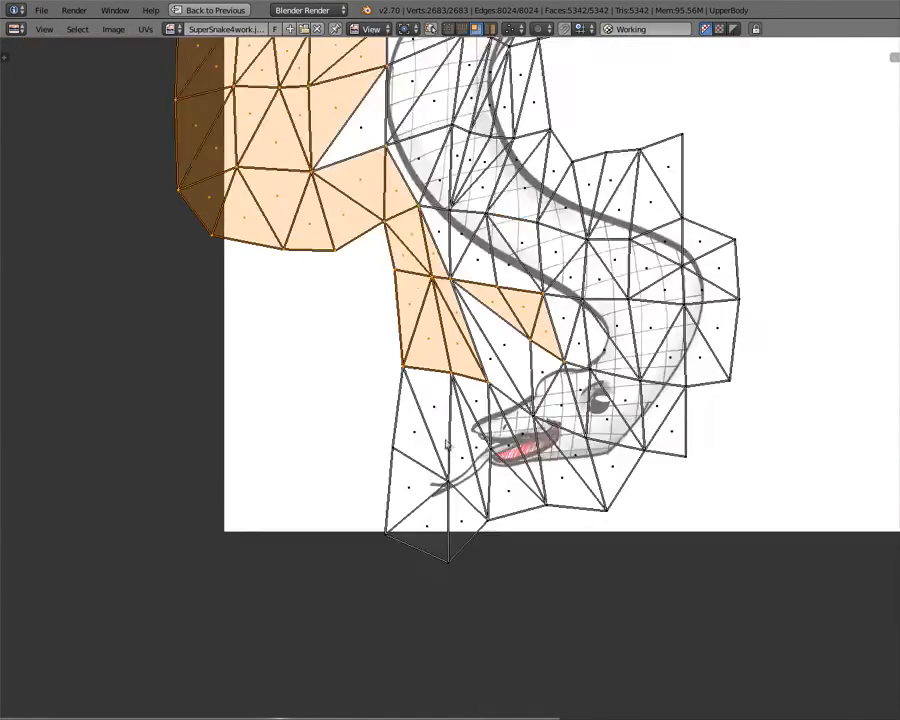
pyautogui.moveTo(448, 136); pyautogui.dragTo(456, 456, button='middle')
pyautogui.scroll(-1, 455, 448)
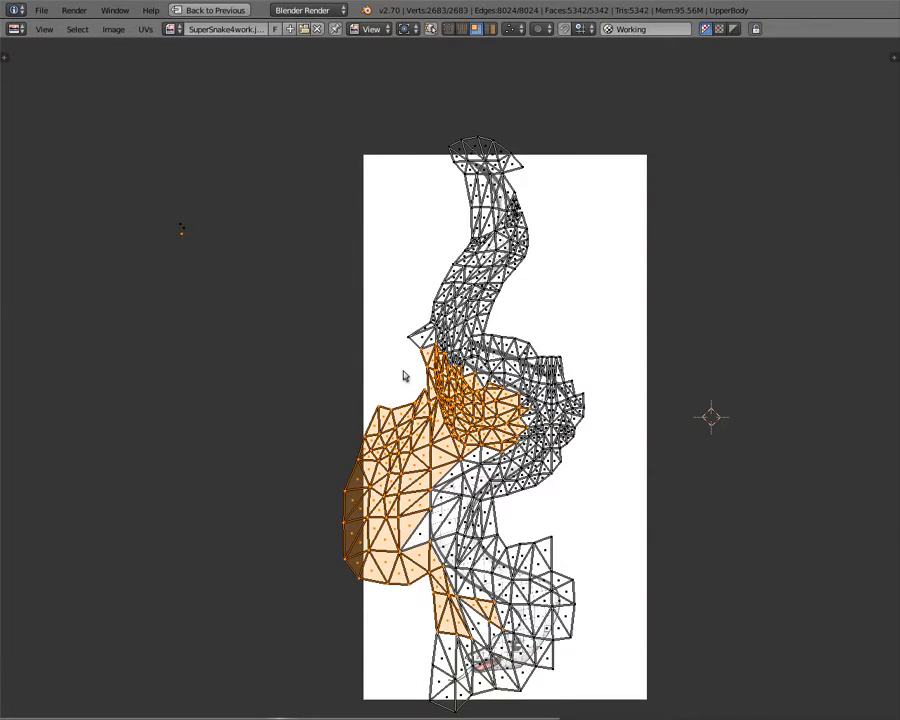
pyautogui.press('g')
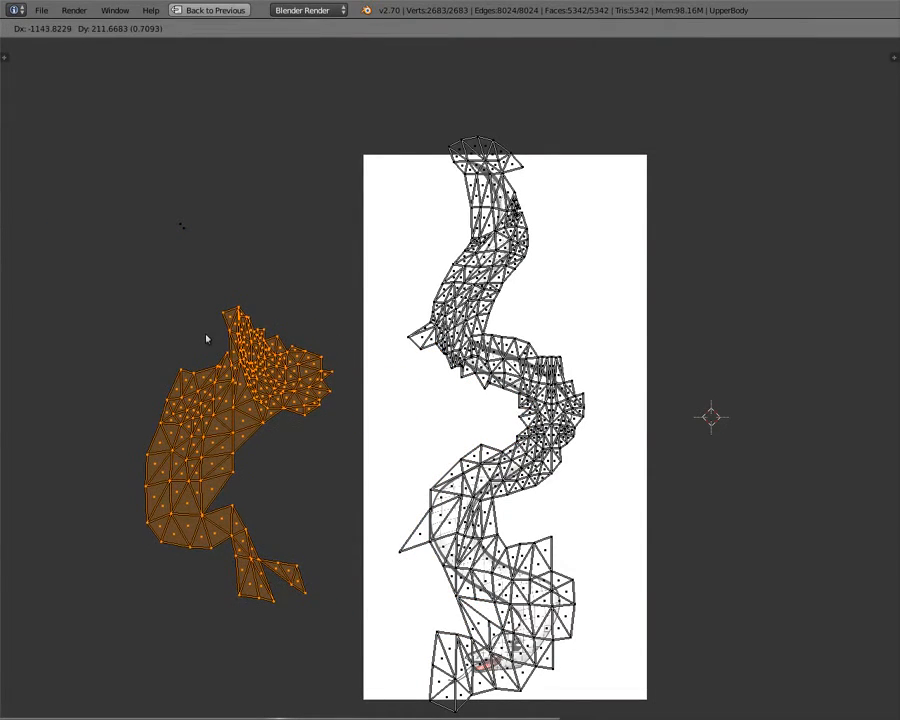
pyautogui.click(145, 333)
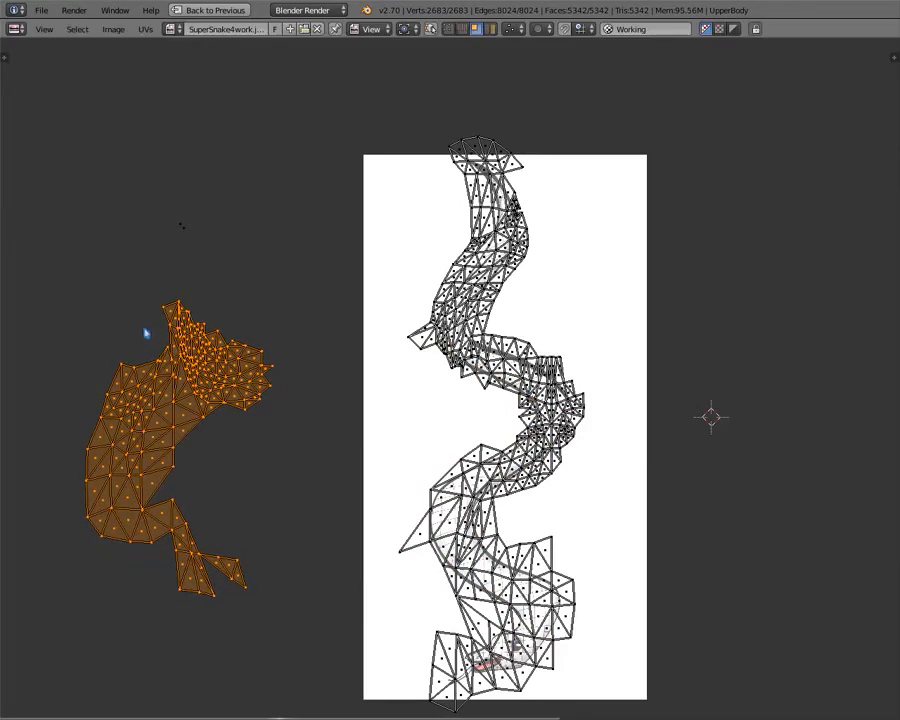
# - Scale the moved UV faces to 0 and place the collapsed point near the other collapsed points outside the image
pyautogui.scroll(6, 462, 330)
pyautogui.moveTo(464, 328); pyautogui.dragTo(476, 611, button='middle')
pyautogui.scroll(-8, 299, 496)
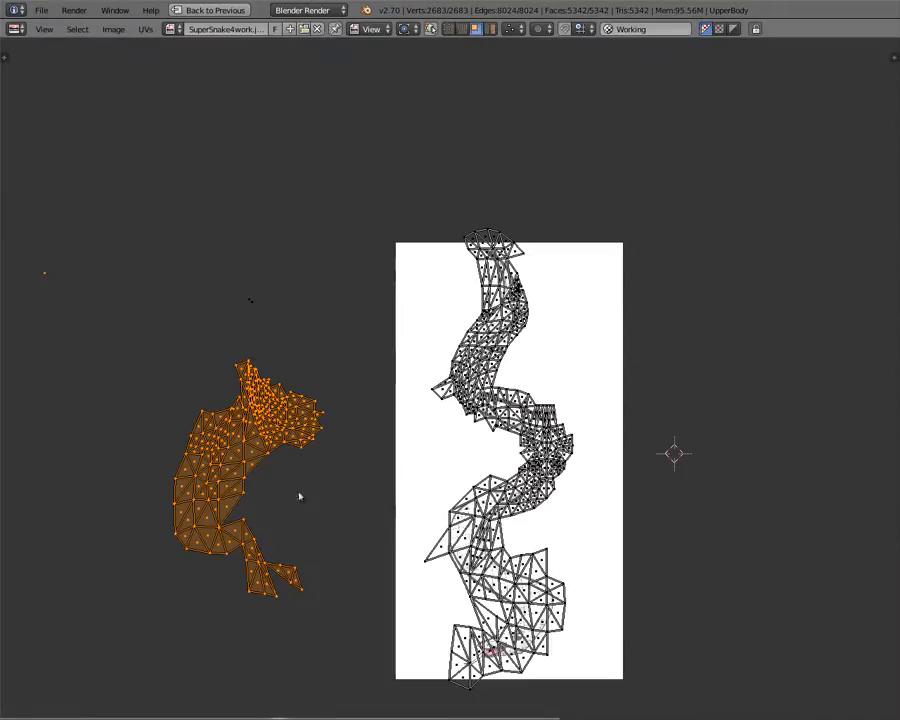
pyautogui.press('s')
pyautogui.press('0')
pyautogui.press('Return')
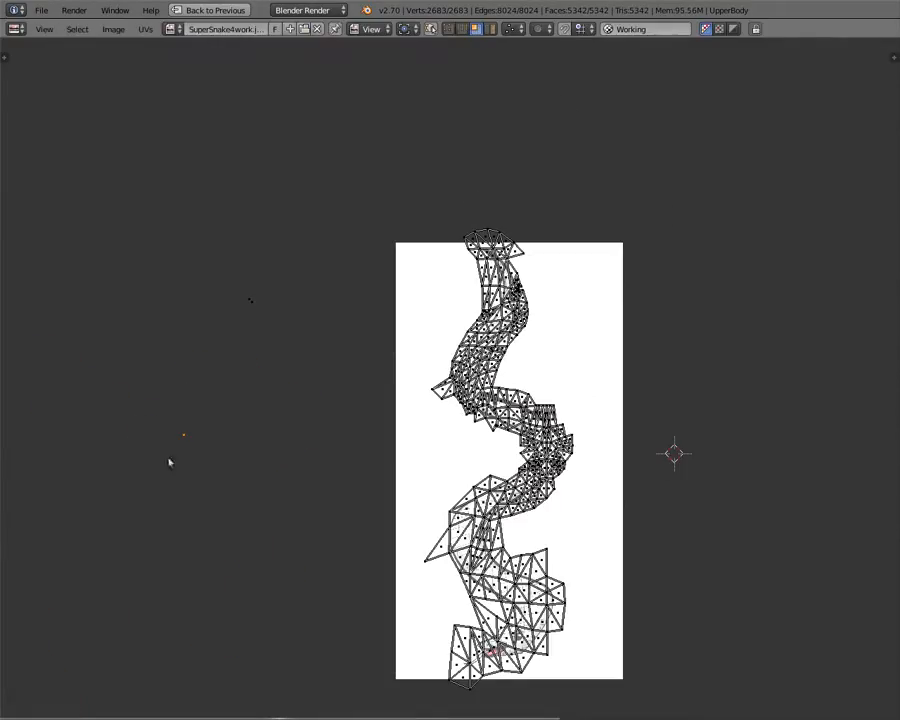
pyautogui.press('g')
pyautogui.click(231, 350)
# - Circle-select the strip of outermost UV faces along the left side of the snake's tail, down to the upper bend
pyautogui.scroll(5, 488, 430)
pyautogui.scroll(3, 436, 281)
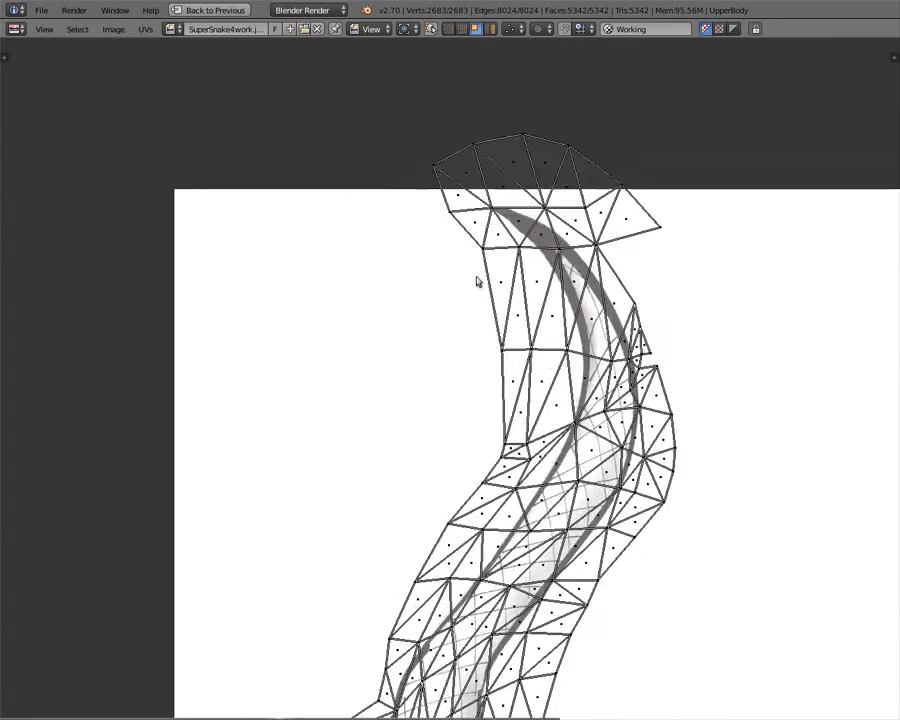
pyautogui.press('c')
pyautogui.moveTo(537, 197); pyautogui.dragTo(561, 249)
pyautogui.moveTo(540, 347)
pyautogui.mouseDown()
pyautogui.moveTo(558, 420)
pyautogui.moveTo(605, 387)
pyautogui.mouseUp()
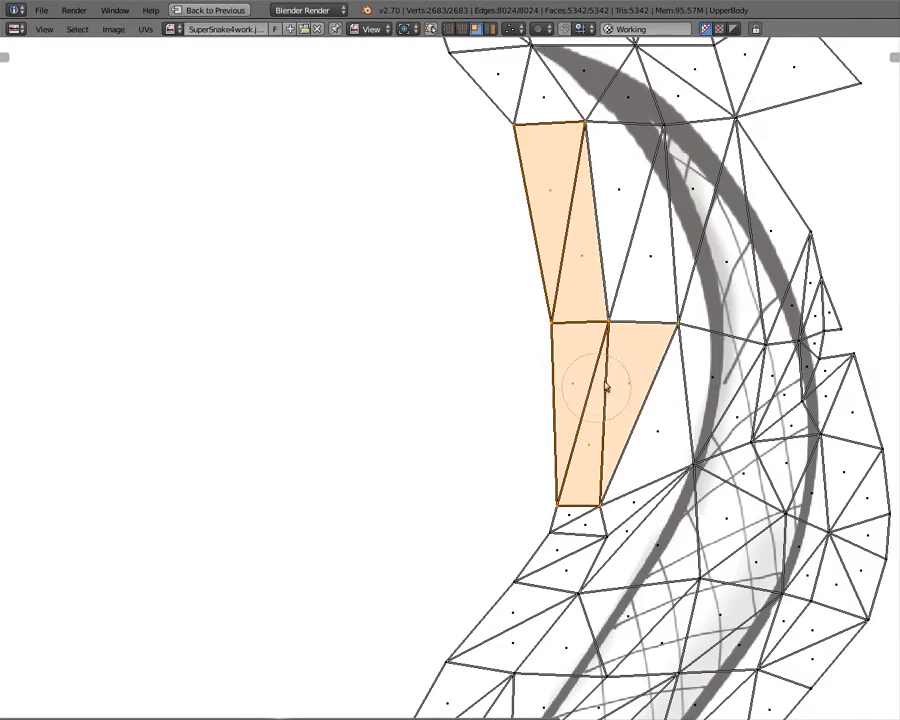
pyautogui.moveTo(571, 488)
pyautogui.mouseDown()
pyautogui.moveTo(547, 527)
pyautogui.moveTo(557, 556)
pyautogui.mouseUp()
pyautogui.moveTo(518, 581); pyautogui.dragTo(507, 238, button='middle')
pyautogui.moveTo(484, 268)
pyautogui.mouseDown()
pyautogui.moveTo(488, 295)
pyautogui.moveTo(411, 390)
pyautogui.mouseUp()
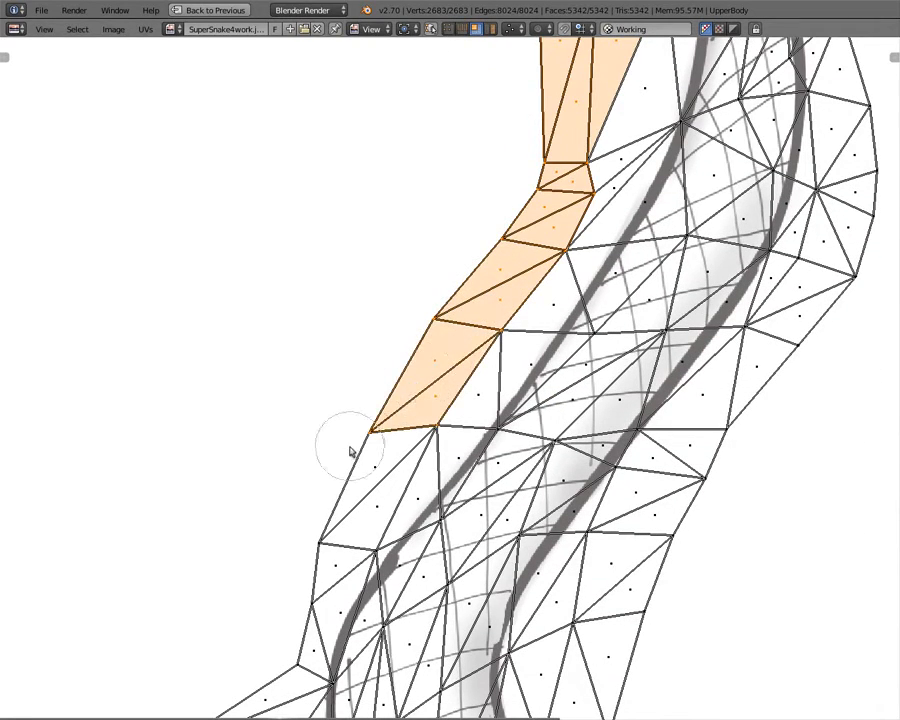
pyautogui.moveTo(351, 452)
pyautogui.mouseDown()
pyautogui.moveTo(360, 478)
pyautogui.moveTo(353, 498)
pyautogui.mouseUp()
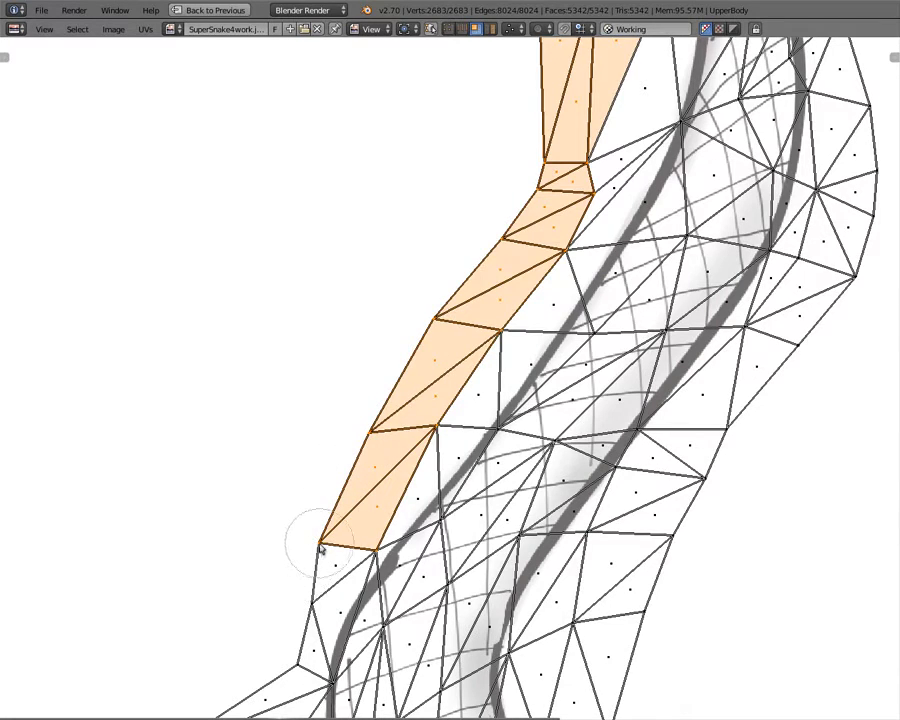
pyautogui.moveTo(320, 548); pyautogui.dragTo(295, 484)
pyautogui.rightClick(246, 430)
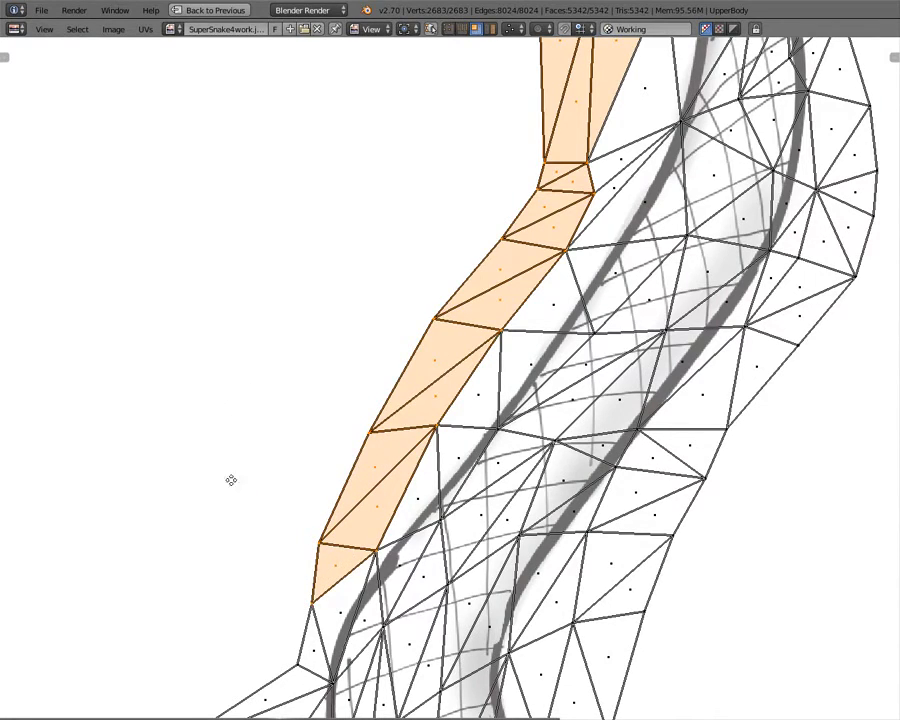
# - Add the outermost UV faces along the right side of the snake's tail section, working upward from the upper bend
pyautogui.scroll(-5, 366, 253)
pyautogui.moveTo(527, 273); pyautogui.dragTo(493, 301, button='middle')
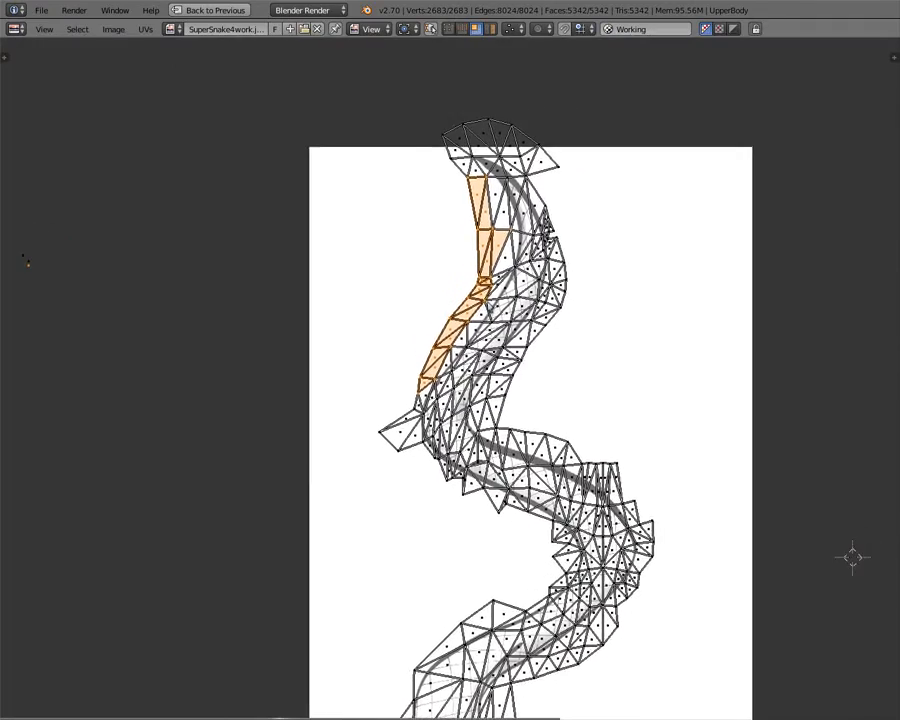
pyautogui.scroll(6, 480, 307)
pyautogui.moveTo(533, 354); pyautogui.dragTo(346, 375, button='middle')
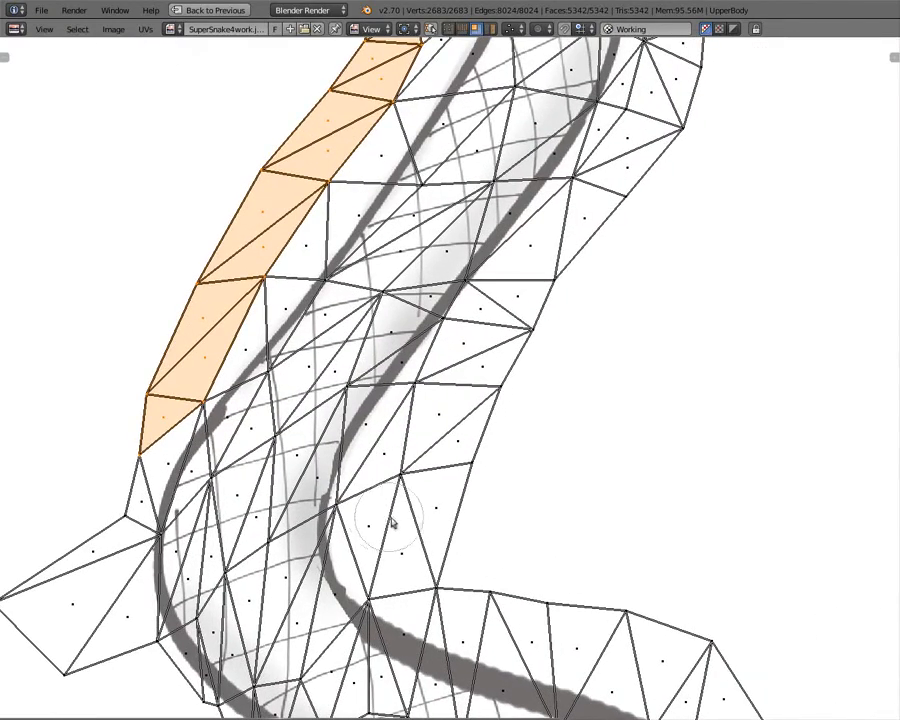
pyautogui.moveTo(426, 551)
pyautogui.mouseDown()
pyautogui.moveTo(458, 434)
pyautogui.moveTo(486, 397)
pyautogui.mouseUp()
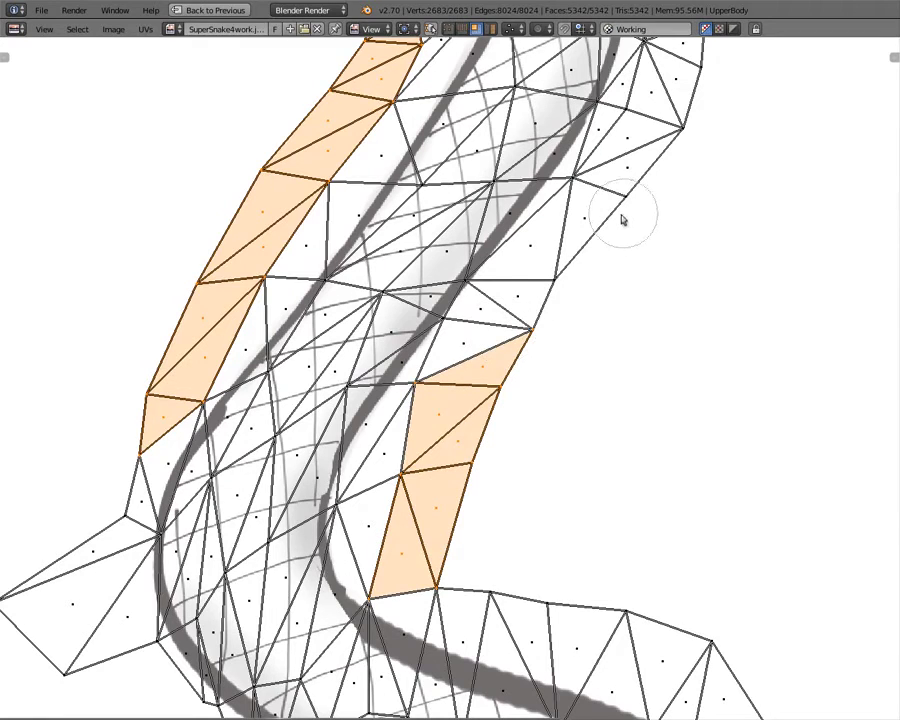
pyautogui.moveTo(622, 219)
pyautogui.mouseDown()
pyautogui.moveTo(625, 169)
pyautogui.moveTo(658, 162)
pyautogui.mouseUp()
# - Add the outermost UV faces along the right edge of the snake's tail and over the right part of the tail tip
pyautogui.moveTo(645, 167); pyautogui.dragTo(499, 497, button='middle')
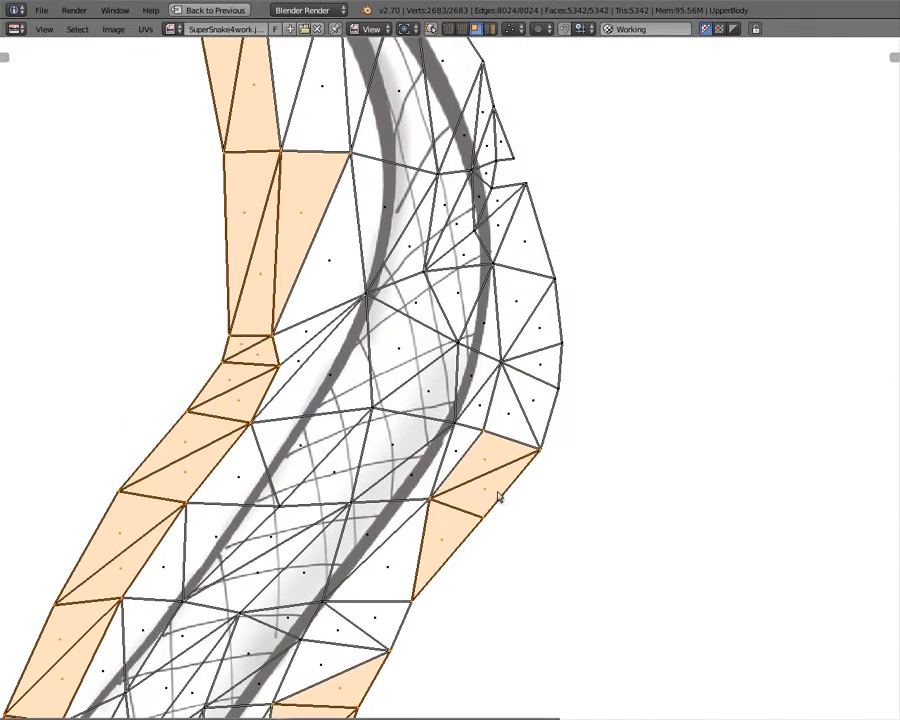
pyautogui.moveTo(532, 420); pyautogui.dragTo(551, 341)
pyautogui.moveTo(546, 245); pyautogui.dragTo(584, 227)
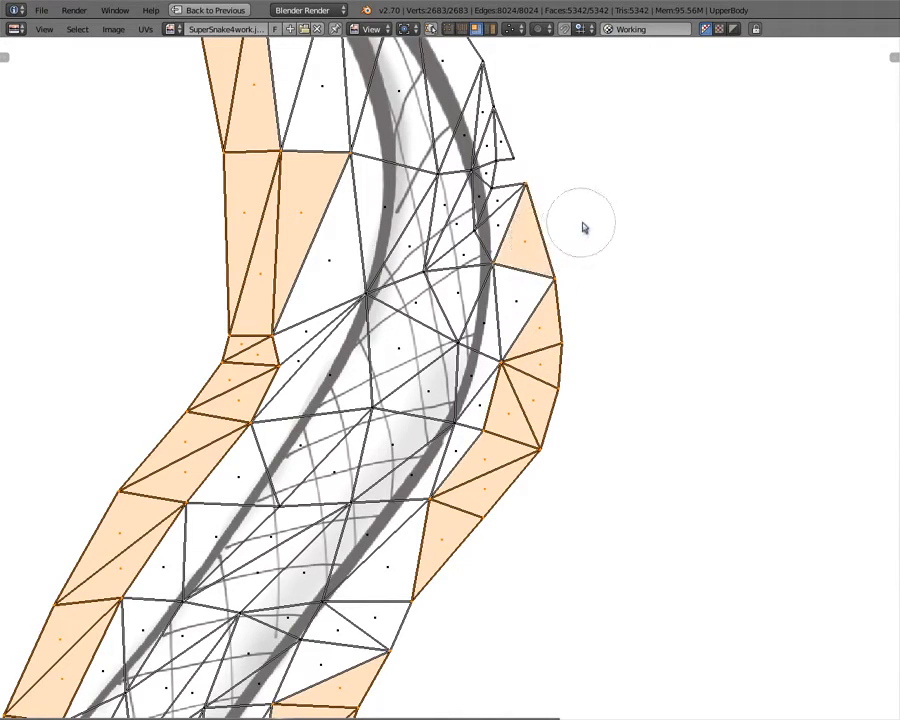
pyautogui.moveTo(571, 221); pyautogui.dragTo(518, 494, button='middle')
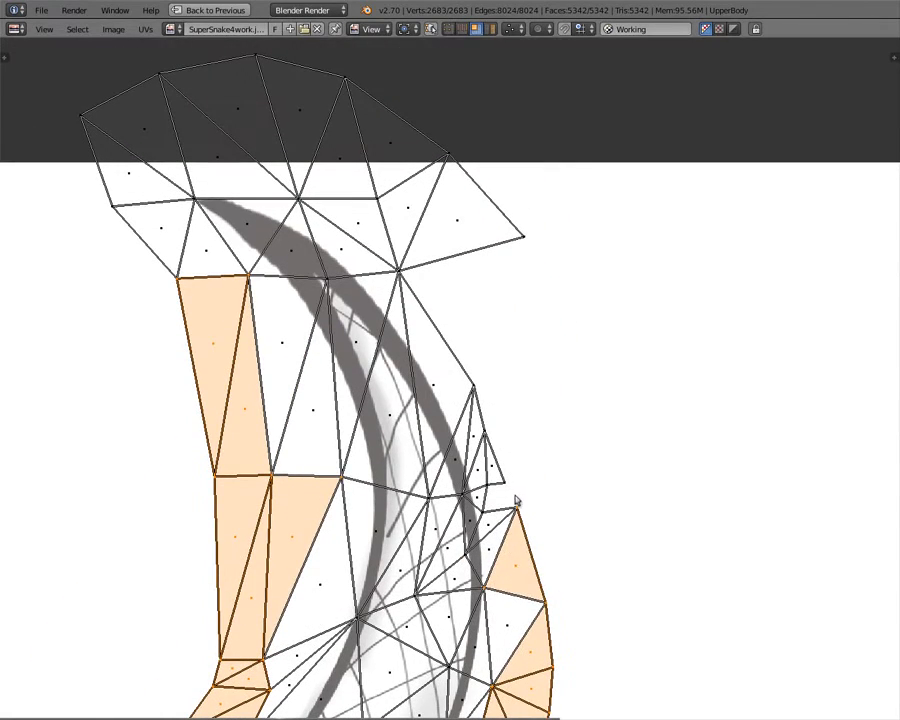
pyautogui.moveTo(535, 462); pyautogui.dragTo(518, 463)
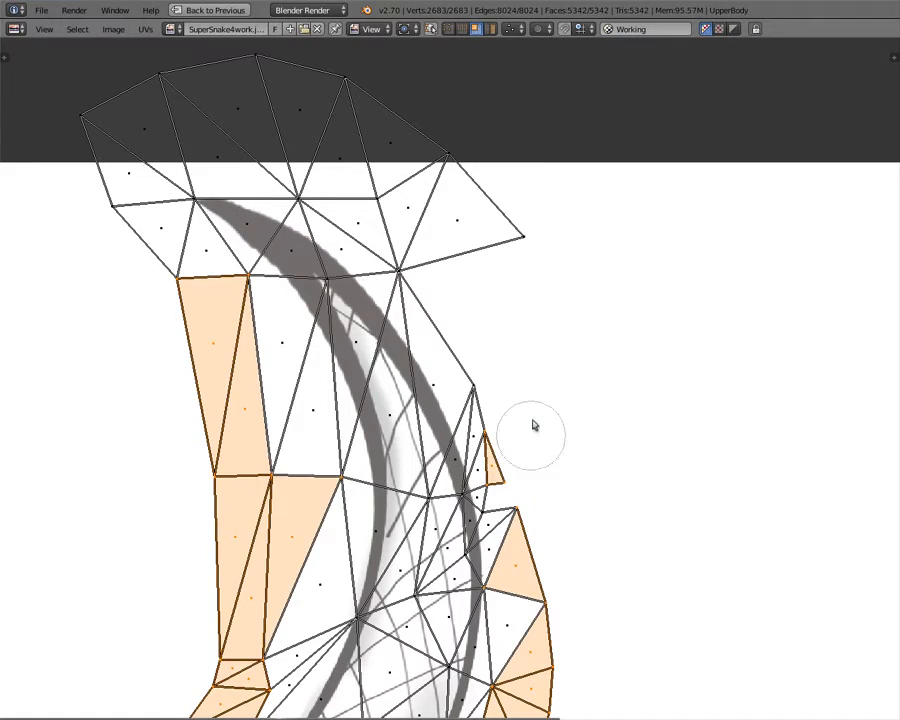
pyautogui.moveTo(516, 232)
pyautogui.mouseDown()
pyautogui.moveTo(452, 231)
pyautogui.moveTo(418, 171)
pyautogui.moveTo(386, 151)
pyautogui.moveTo(348, 157)
pyautogui.mouseUp()
pyautogui.moveTo(307, 123)
pyautogui.mouseDown()
pyautogui.moveTo(305, 108)
pyautogui.moveTo(253, 104)
pyautogui.moveTo(85, 150)
pyautogui.mouseUp()
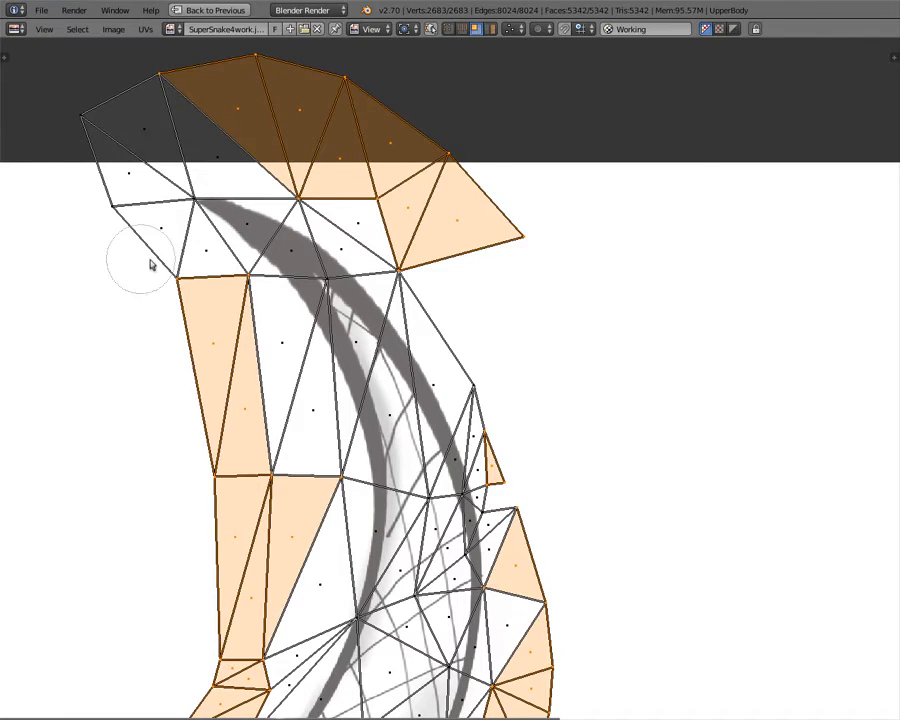
pyautogui.press('Escape')
# - Scale the selected tail-edge faces to 0 and place the collapsed point beside the other collapsed points outside the image
pyautogui.scroll(-8, 251, 376)
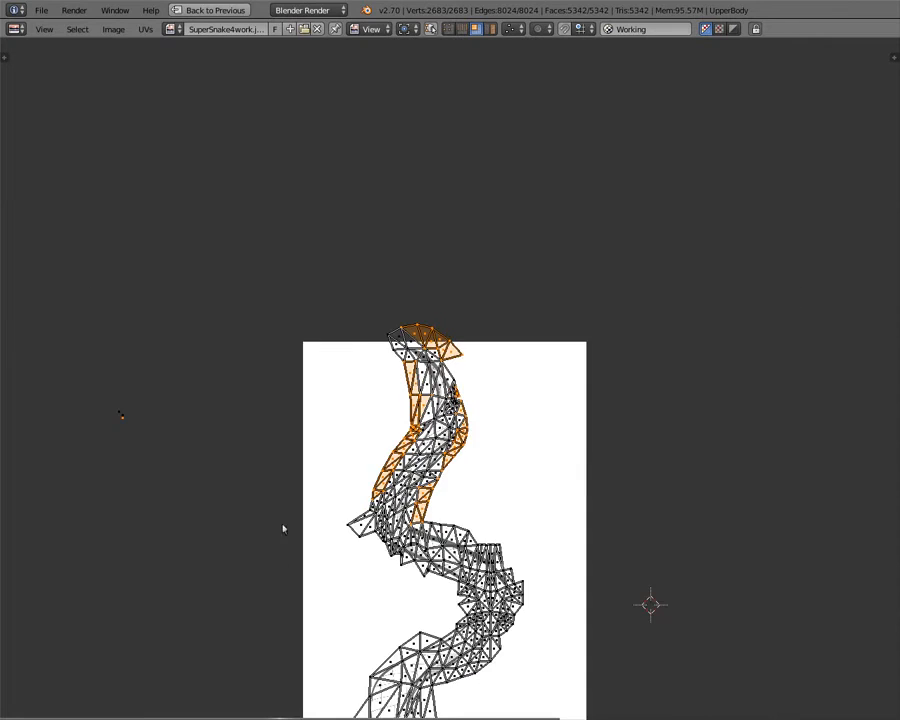
pyautogui.moveTo(283, 529); pyautogui.dragTo(481, 421, button='middle')
pyautogui.press('s')
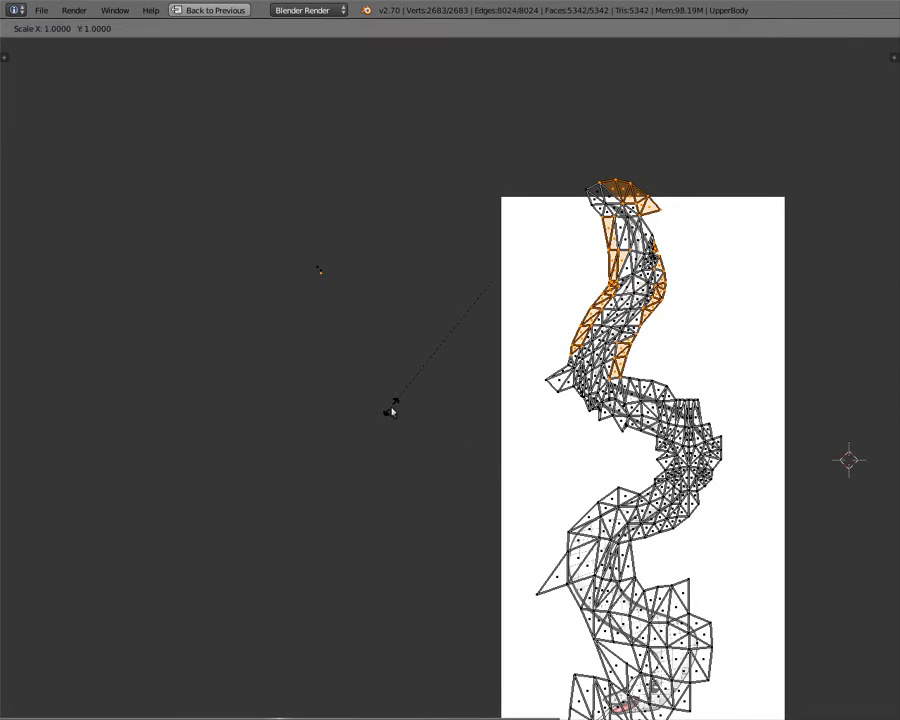
pyautogui.press('0')
pyautogui.press('Return')
pyautogui.press('g')
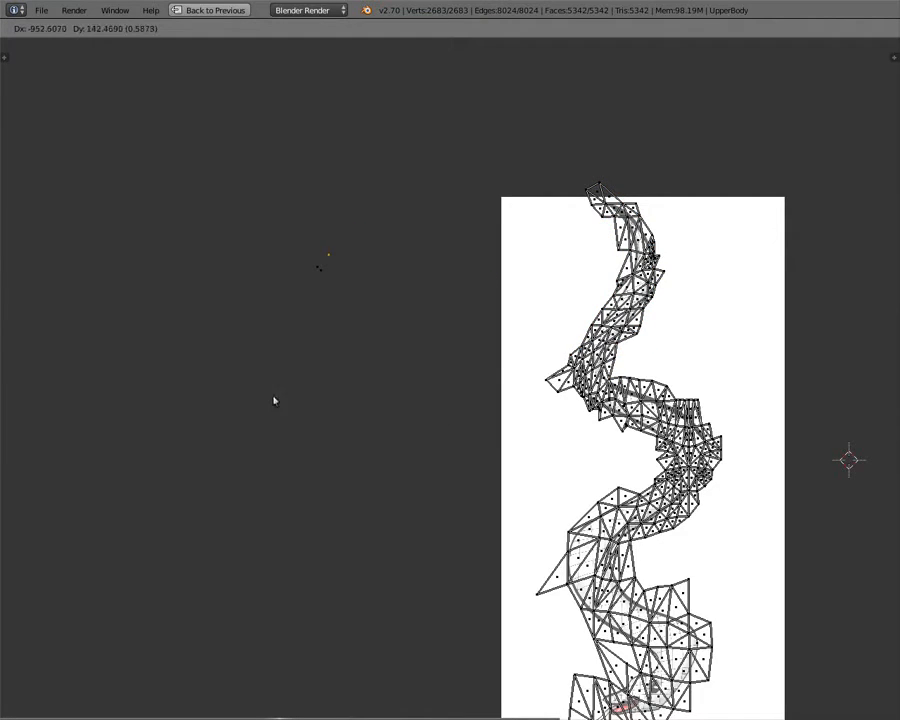
pyautogui.click(260, 412)
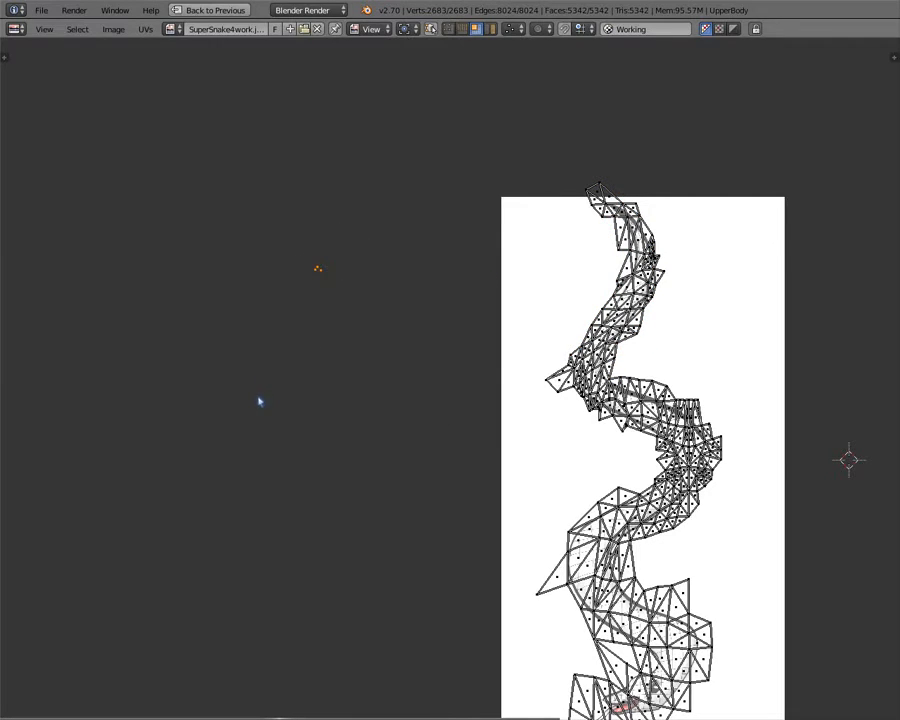
# - Move all the collapsed points together onto the blank upper-left area of the image and scale them to 0
pyautogui.press('g')
pyautogui.click(462, 343)
pyautogui.press('s')
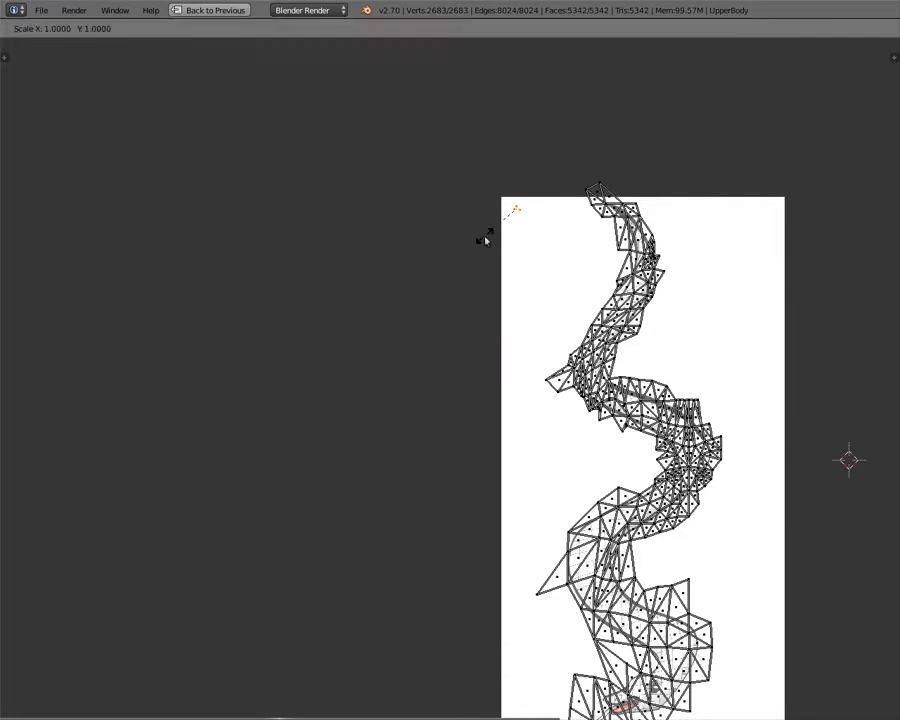
pyautogui.press('Escape')
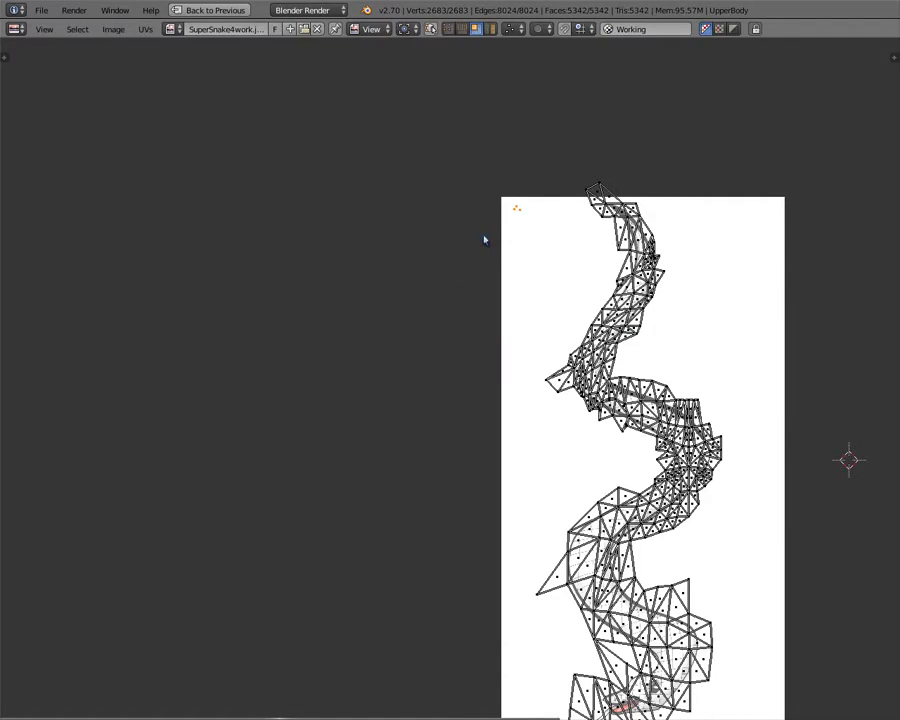
pyautogui.press('s')
pyautogui.press('0')
pyautogui.press('Return')
# - Move the merged point tight into the image's upper-left corner, keeping it on the white background
pyautogui.moveTo(519, 214); pyautogui.dragTo(284, 500, button='middle')
pyautogui.scroll(7, 518, 312)
pyautogui.scroll(3, 515, 246)
pyautogui.moveTo(507, 241); pyautogui.dragTo(358, 529, button='middle')
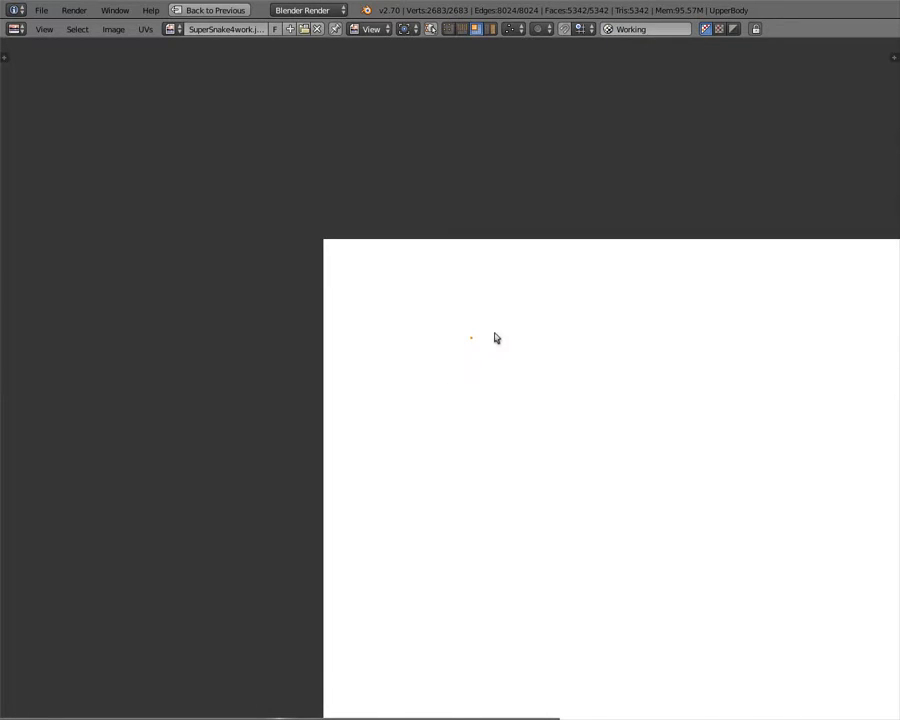
pyautogui.press('g')
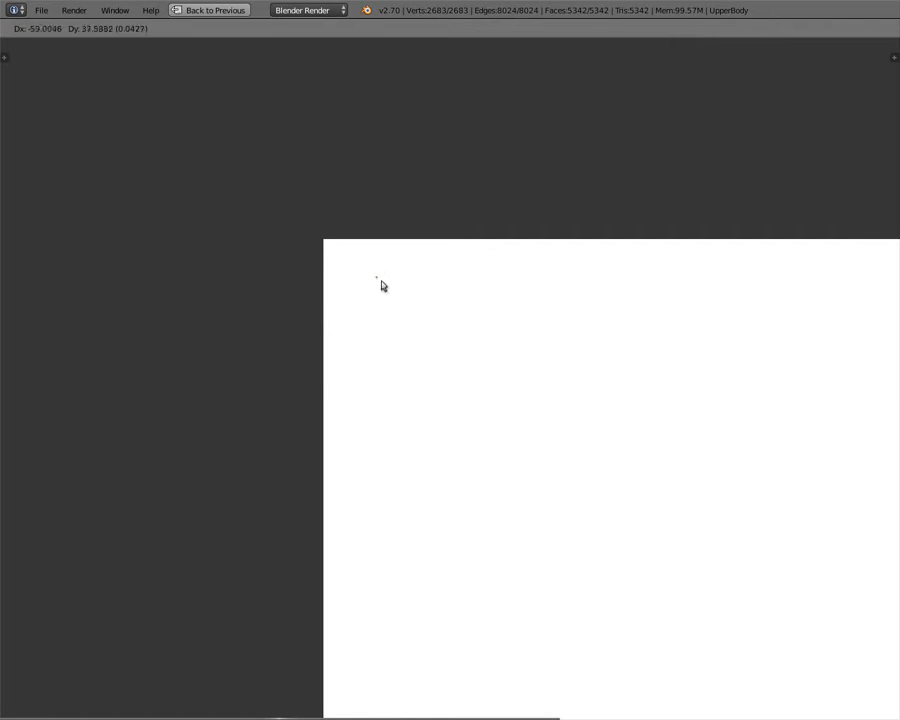
pyautogui.click(339, 269)
# - Restore the split layout and inspect the snake tattoo on the body in Object Mode from the front and side
pyautogui.scroll(-12, 448, 285)
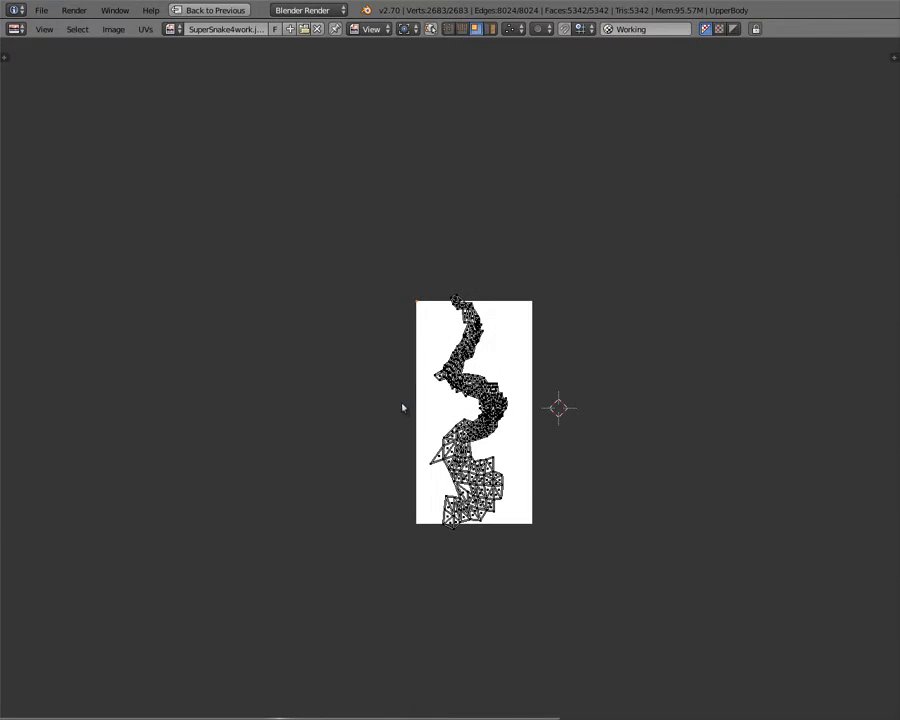
pyautogui.hotkey('ctrl', 'Up')
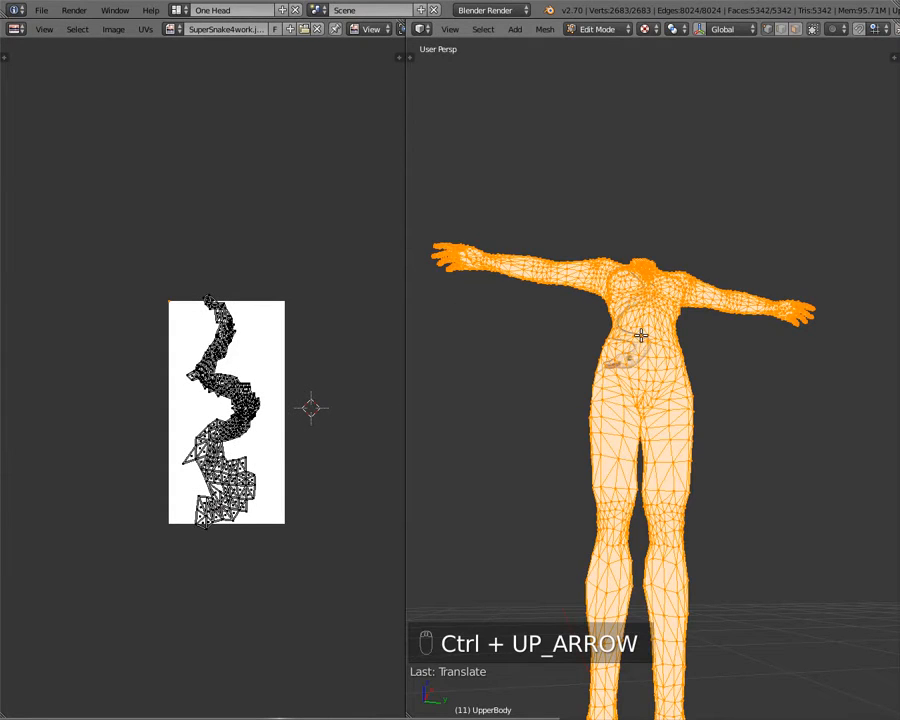
pyautogui.press('Tab')
pyautogui.moveTo(673, 382); pyautogui.dragTo(603, 345, button='middle')
pyautogui.scroll(1, 604, 345)
pyautogui.scroll(3, 604, 345)
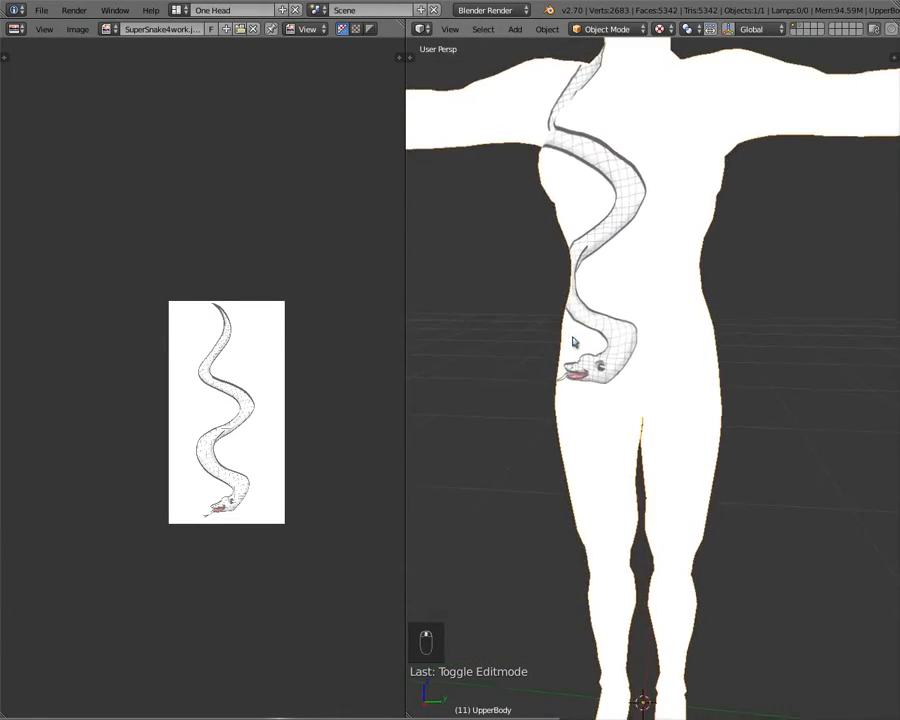
pyautogui.moveTo(610, 352); pyautogui.dragTo(680, 352, button='middle')
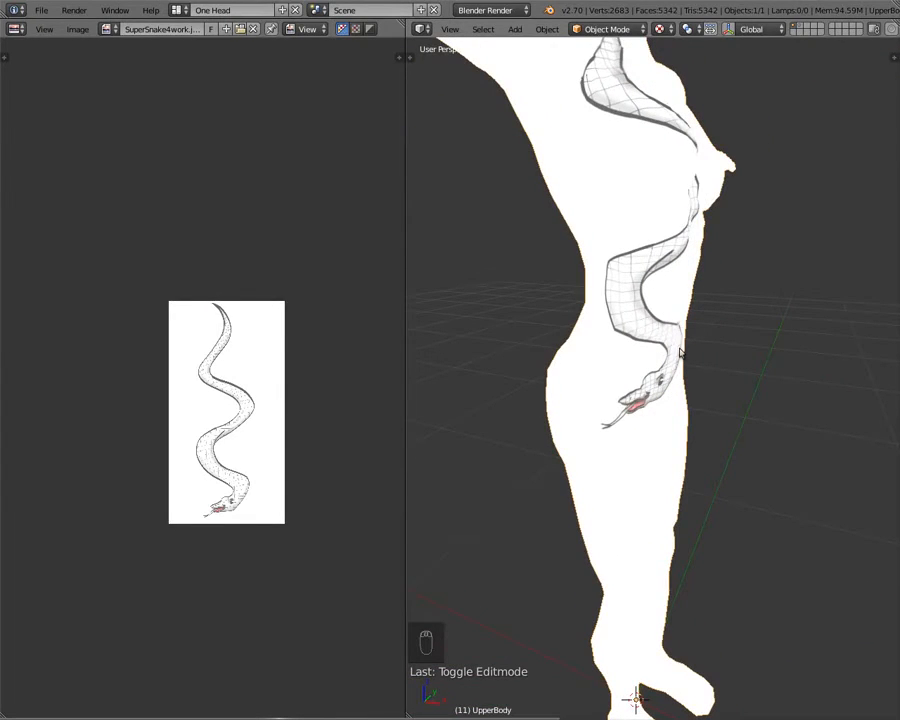
# - Return the body to Edit Mode and switch the UV selection mode to vertices
pyautogui.press('Tab')
pyautogui.scroll(5, 193, 469)
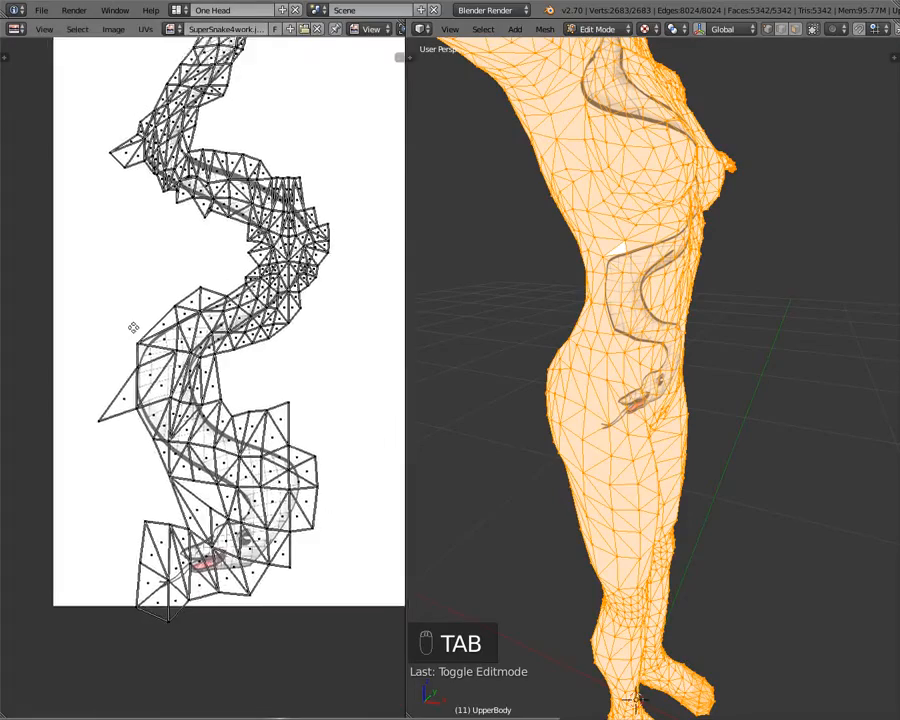
pyautogui.moveTo(677, 318); pyautogui.dragTo(637, 384, button='middle')
pyautogui.scroll(-2, 637, 384)
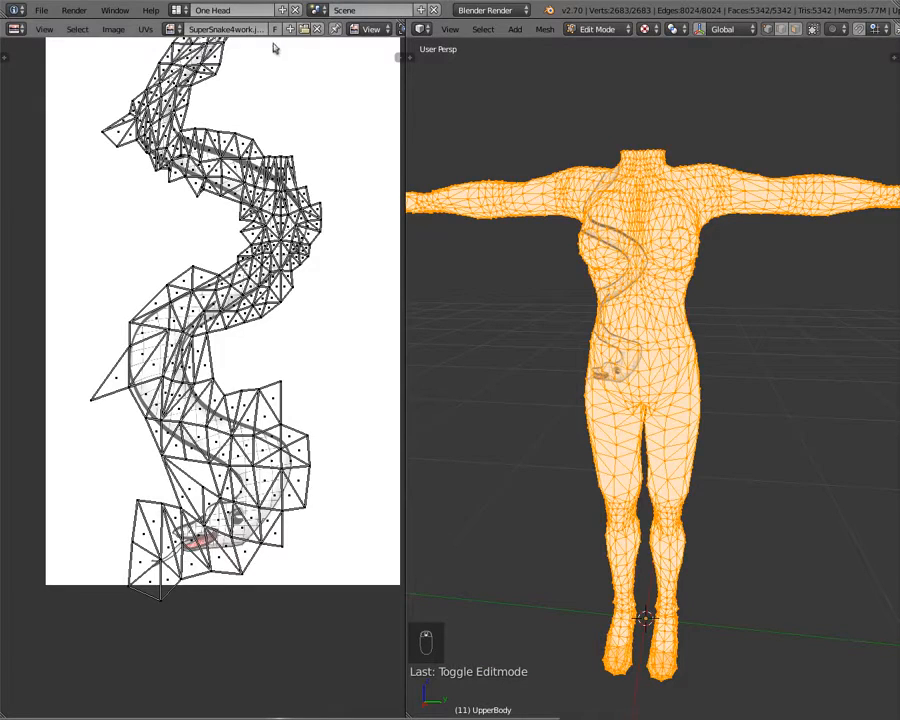
pyautogui.click(335, 29)
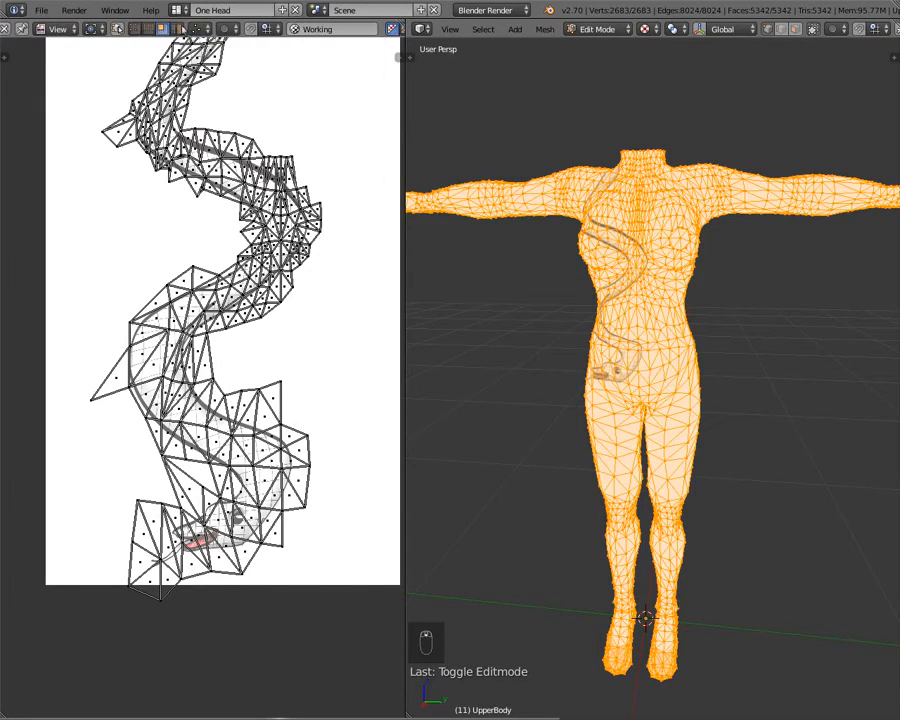
pyautogui.click(201, 29)
pyautogui.click(195, 58)
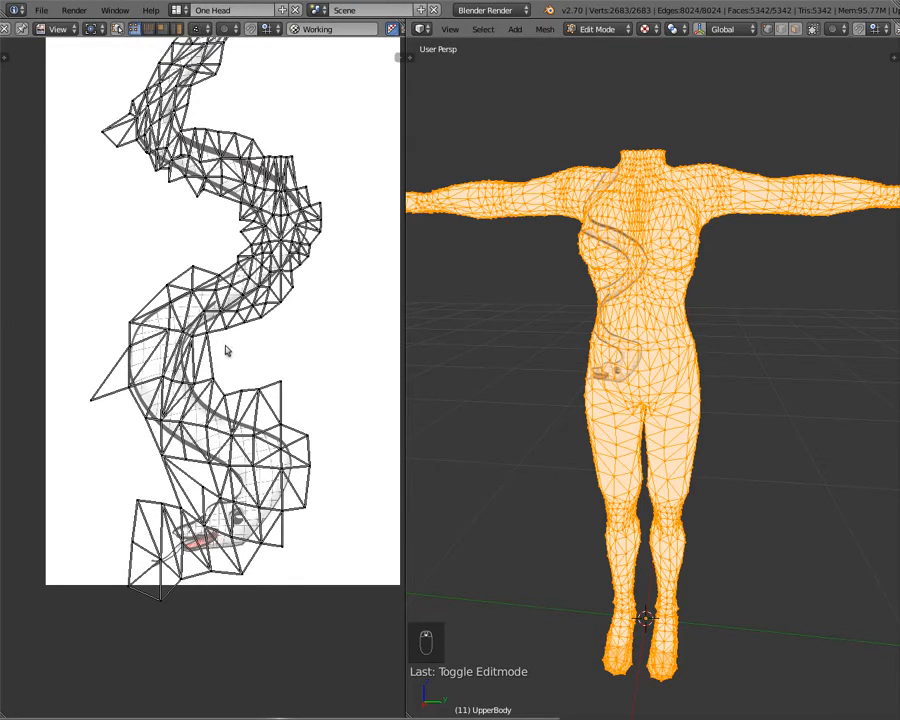
# - Select the UV vertex on the outer left edge of the lower bend and set proportional editing to Connected
pyautogui.moveTo(226, 350); pyautogui.dragTo(284, 375, button='middle')
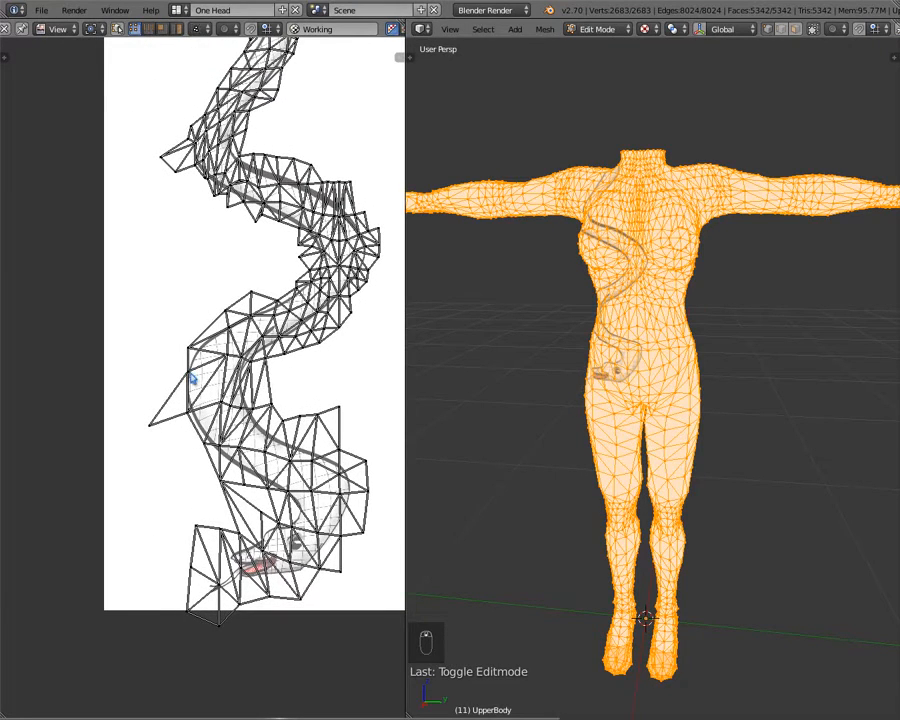
pyautogui.press('o')
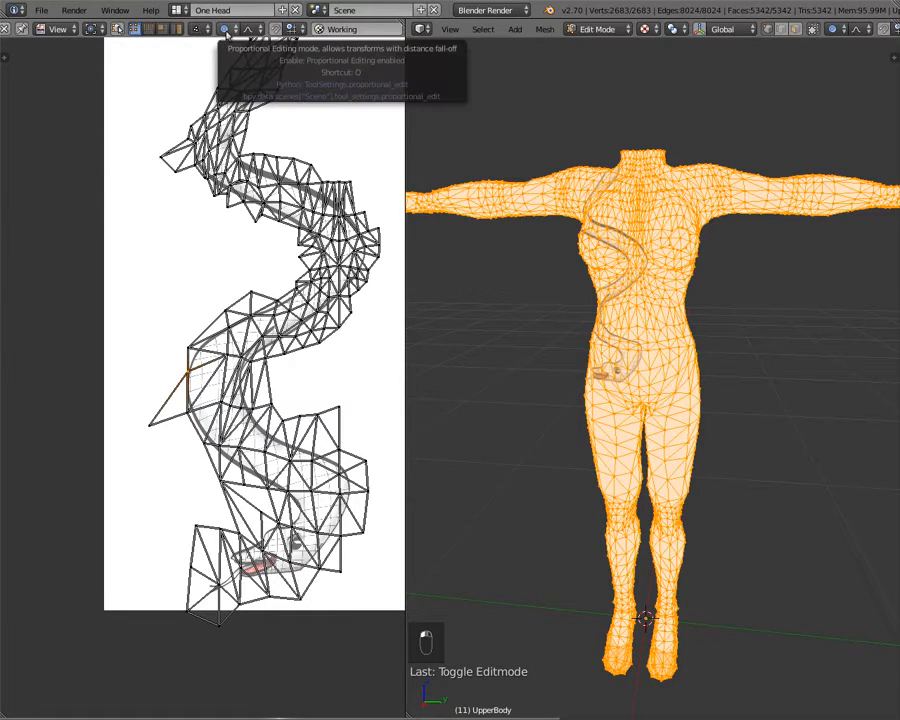
pyautogui.click(225, 31)
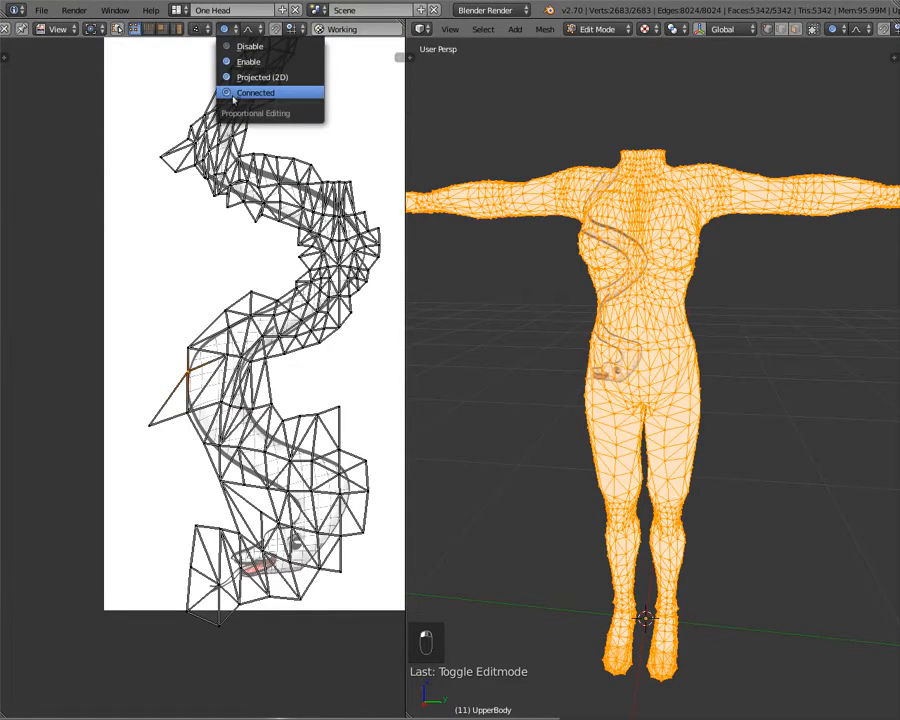
pyautogui.click(229, 93)
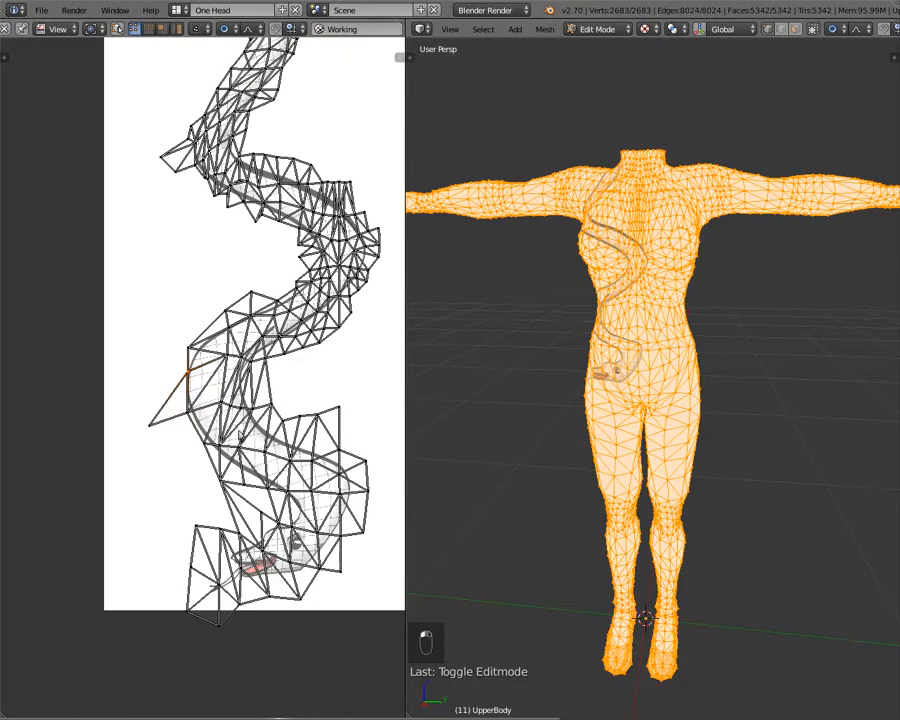
# - Try to move the selected vertex outward with connected falloff at a proportional size of 0.39
pyautogui.press('g')
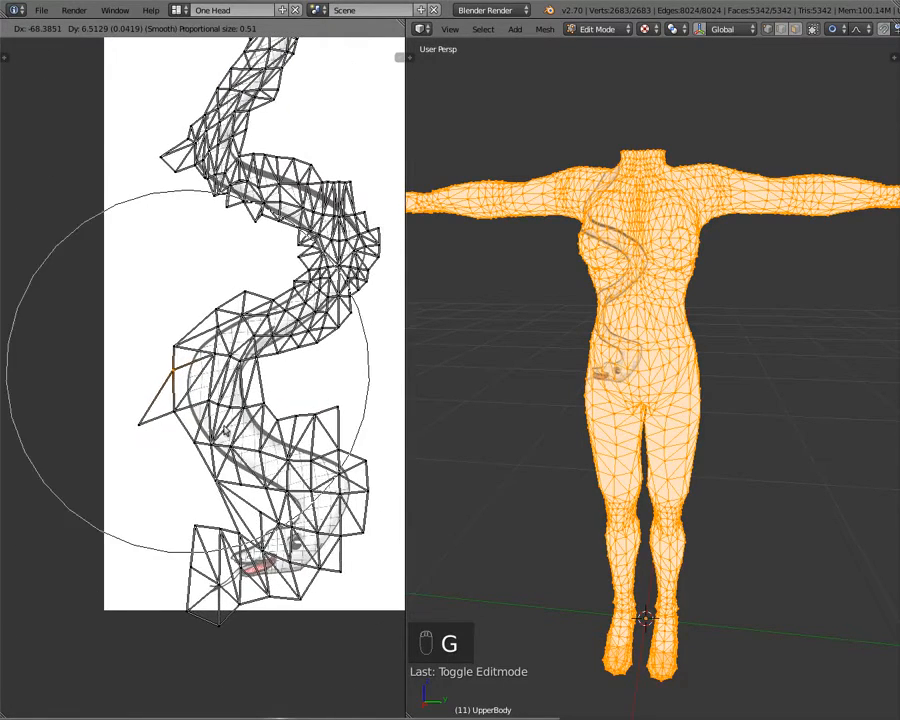
pyautogui.scroll(3, 224, 430)
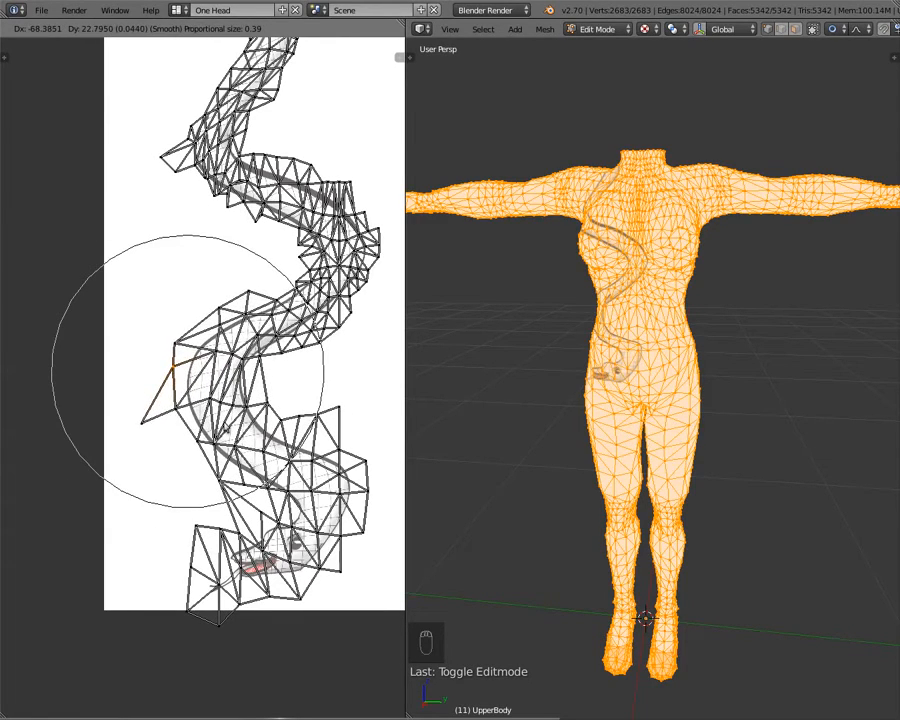
pyautogui.click(222, 428)
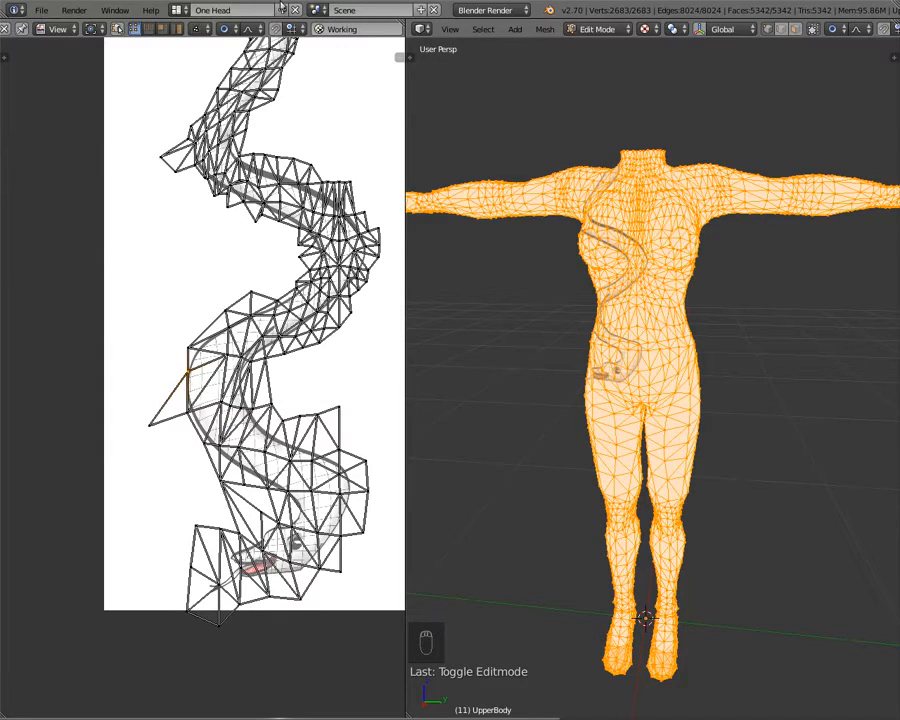
# - Switch proportional editing to Enable and try to move the vertex outward with a proportional size of 0.75
pyautogui.click(226, 29)
pyautogui.click(238, 42)
pyautogui.press('g')
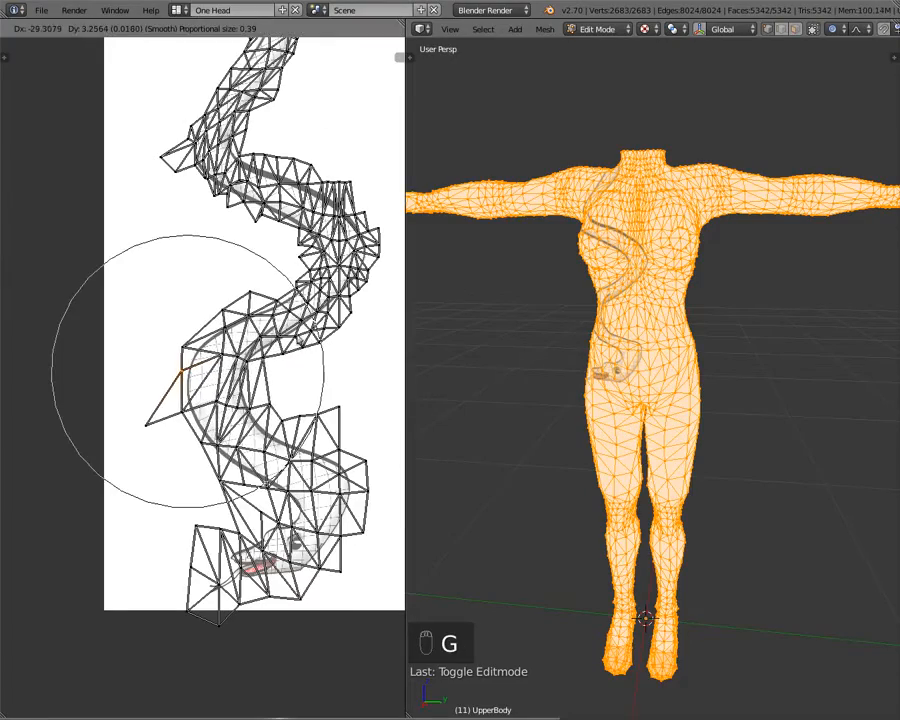
pyautogui.scroll(-7, 180, 380)
pyautogui.scroll(-1, 292, 340)
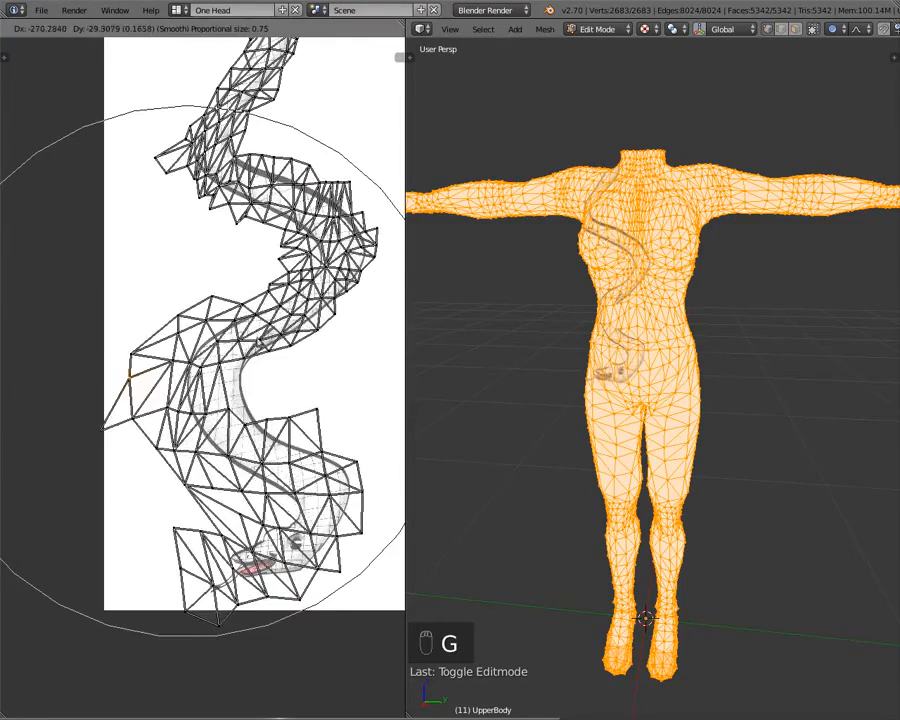
pyautogui.press('Escape')
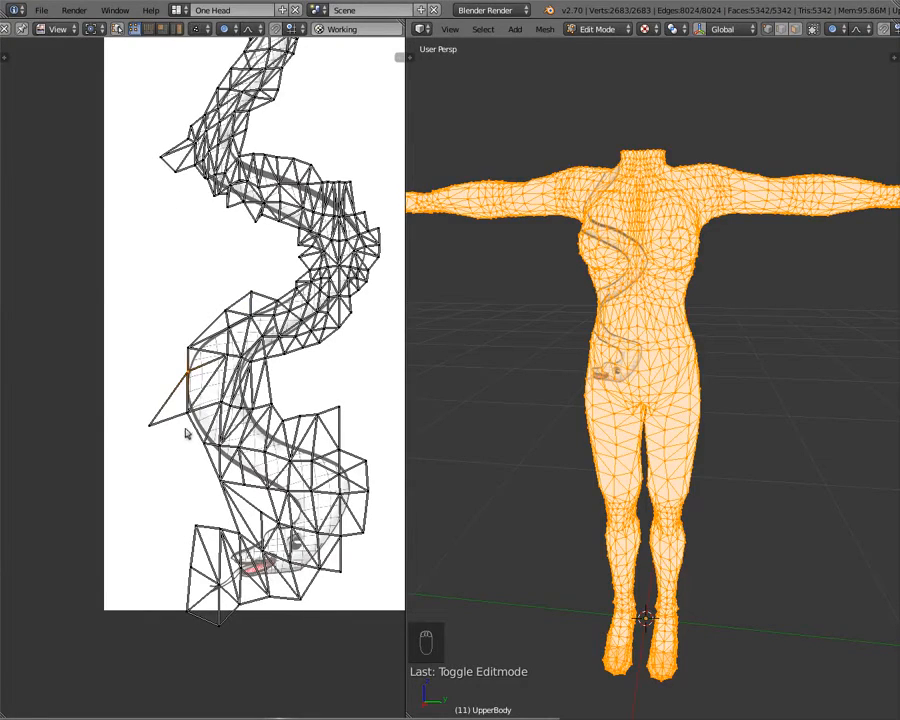
pyautogui.press('g')
pyautogui.rightClick(165, 402)
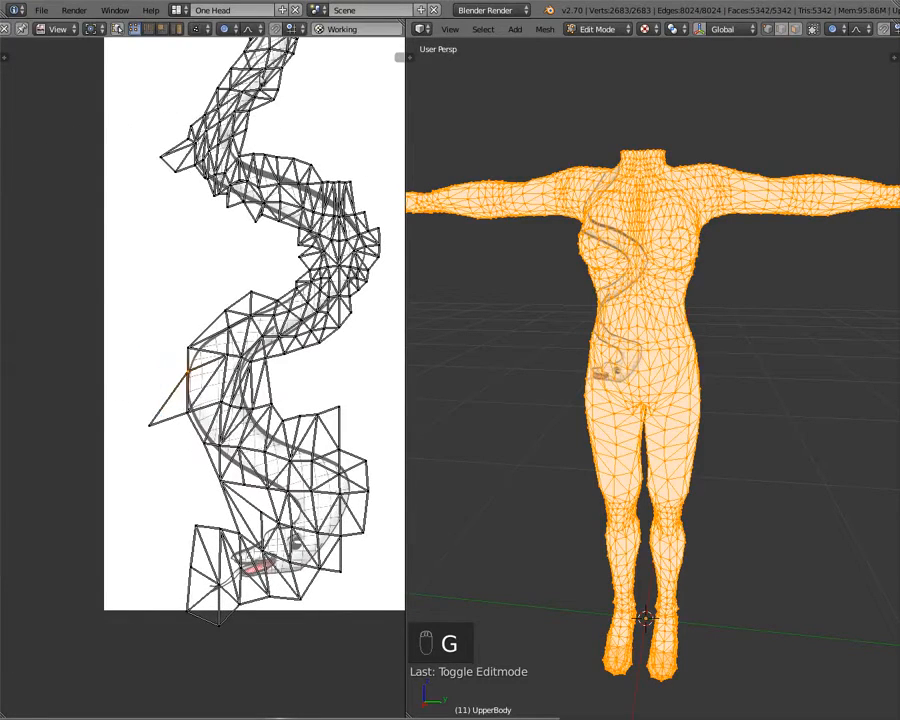
# - Set UV proportional editing back to Connected and try moving the selected vertex again
pyautogui.click(229, 30)
pyautogui.click(236, 91)
pyautogui.press('g')
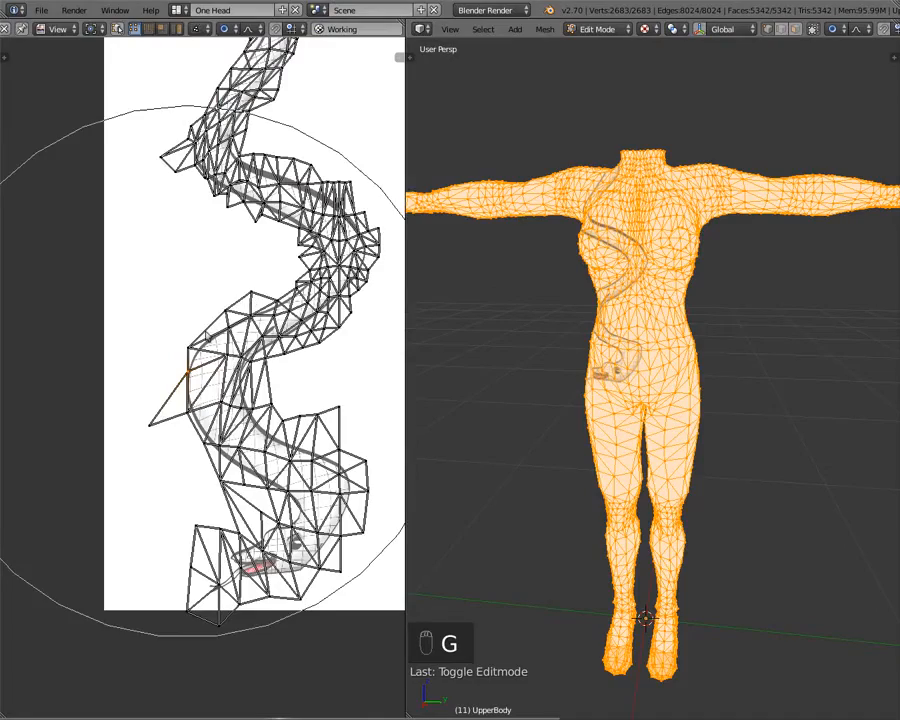
pyautogui.rightClick(200, 346)
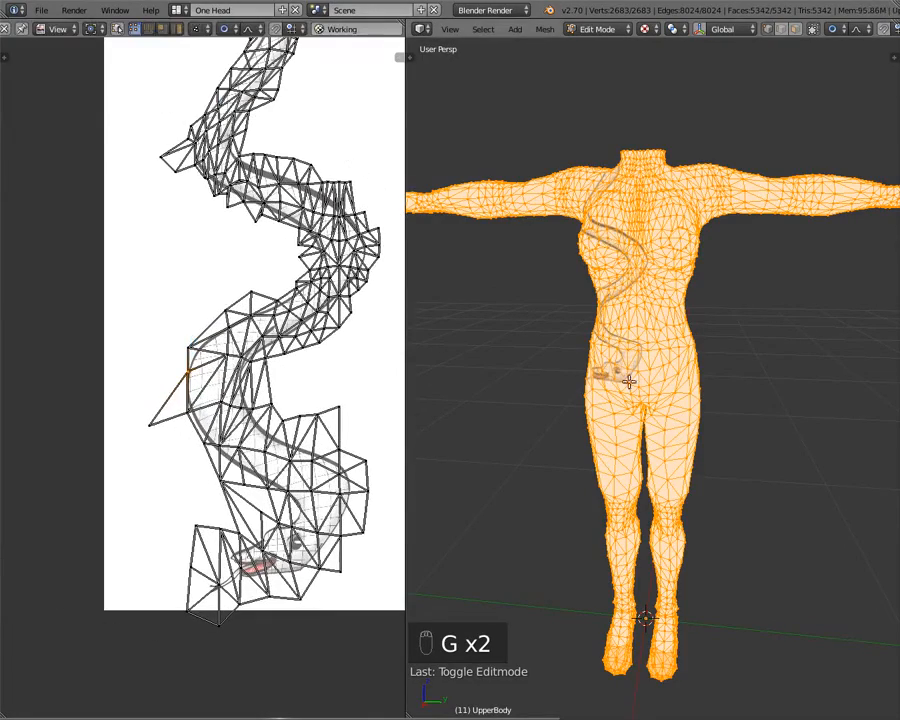
# - Move the selected UV vertex on the outer left edge of the lower bend outward with a proportional size of 0.26
pyautogui.moveTo(602, 352); pyautogui.dragTo(708, 347, button='middle')
pyautogui.scroll(5, 707, 346)
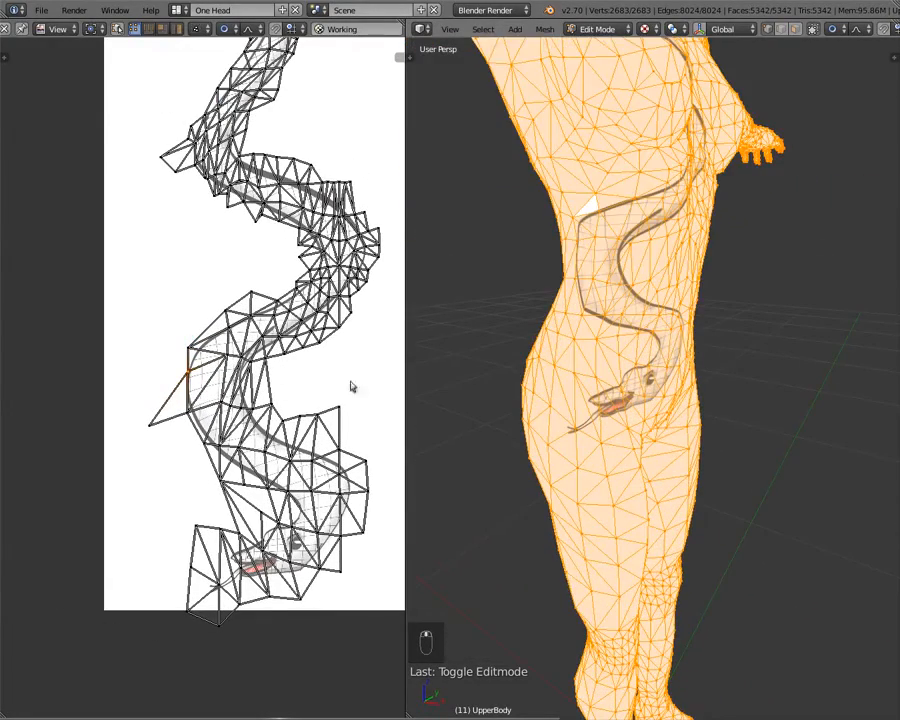
pyautogui.press('g')
pyautogui.scroll(5, 232, 376)
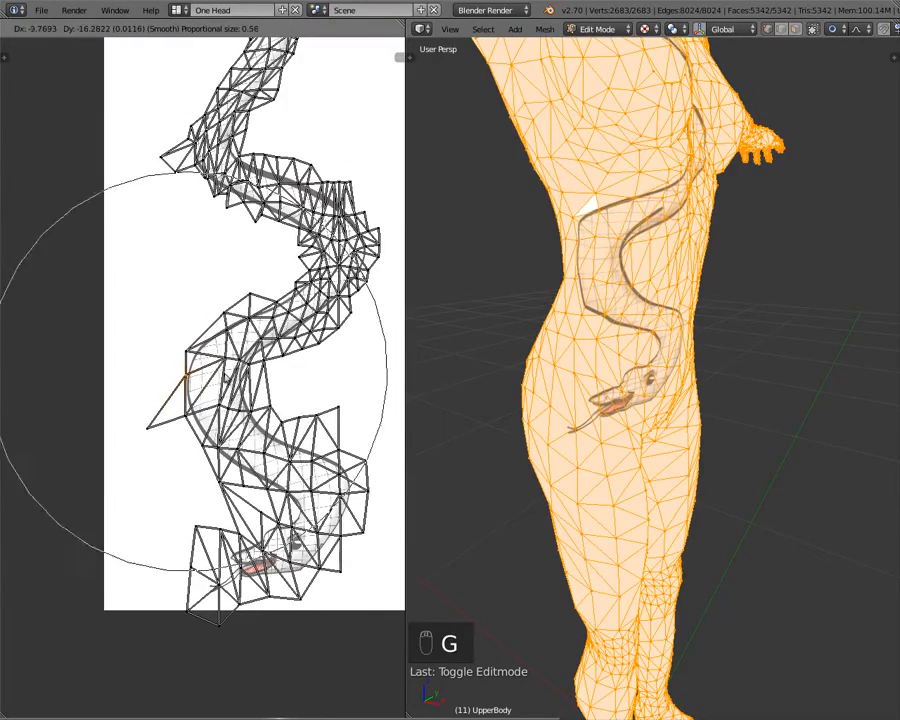
pyautogui.scroll(4, 230, 376)
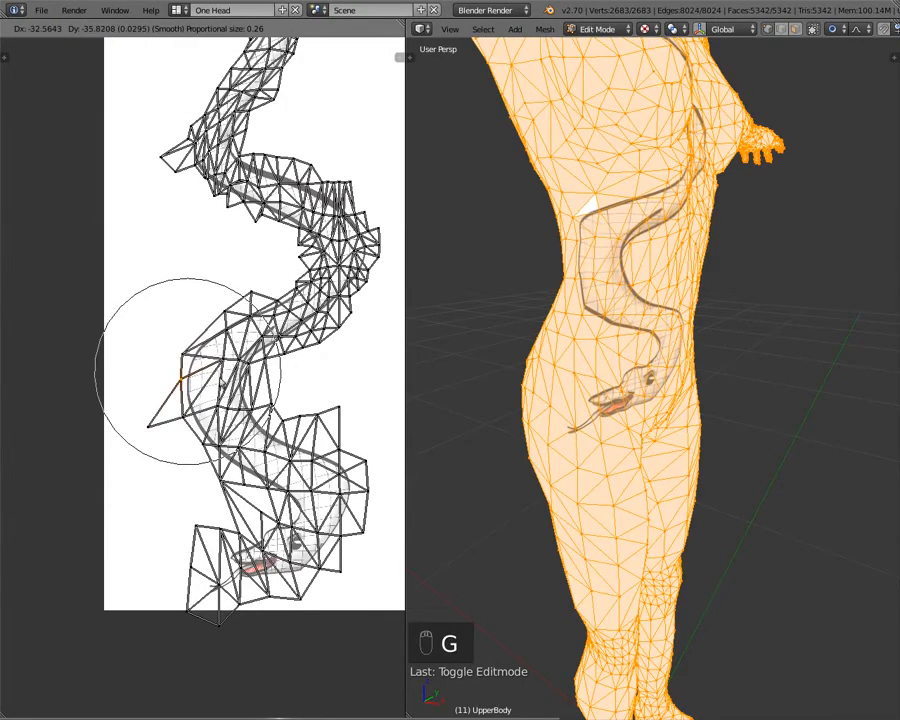
pyautogui.click(182, 378)
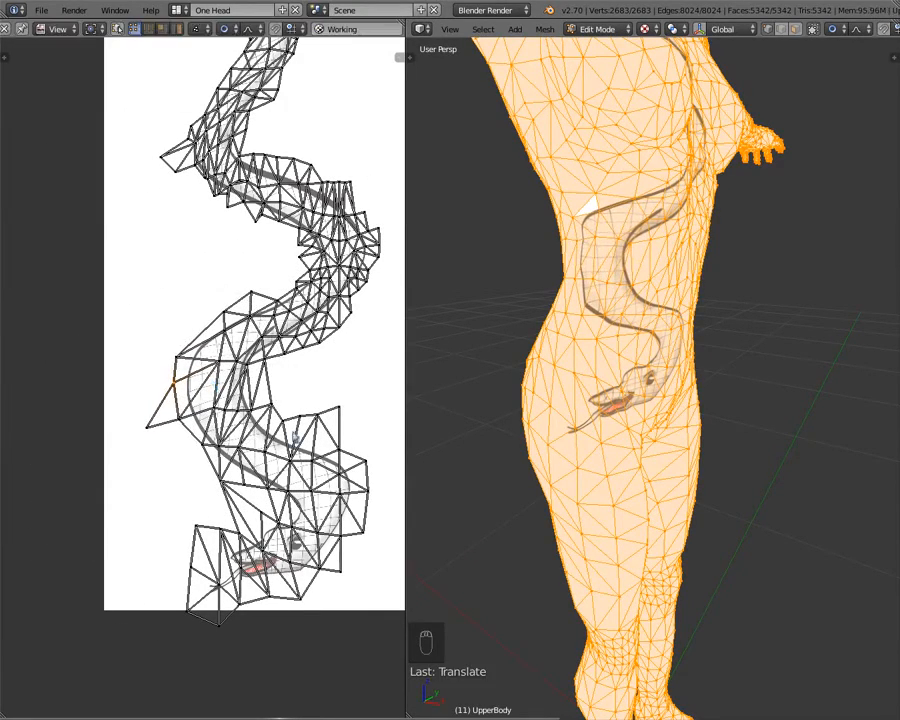
# - Nudge UV vertices on the right edges of the middle bend and the upper tail section slightly outward with a proportional size of 0.26
pyautogui.moveTo(510, 440); pyautogui.dragTo(626, 517, button='middle')
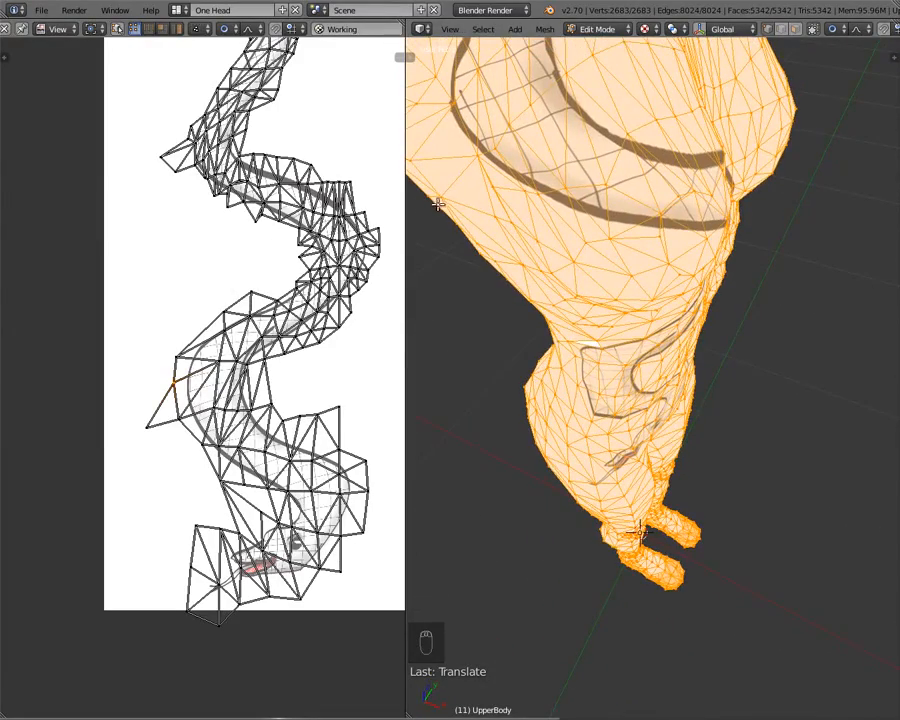
pyautogui.moveTo(437, 204); pyautogui.dragTo(545, 233, button='middle')
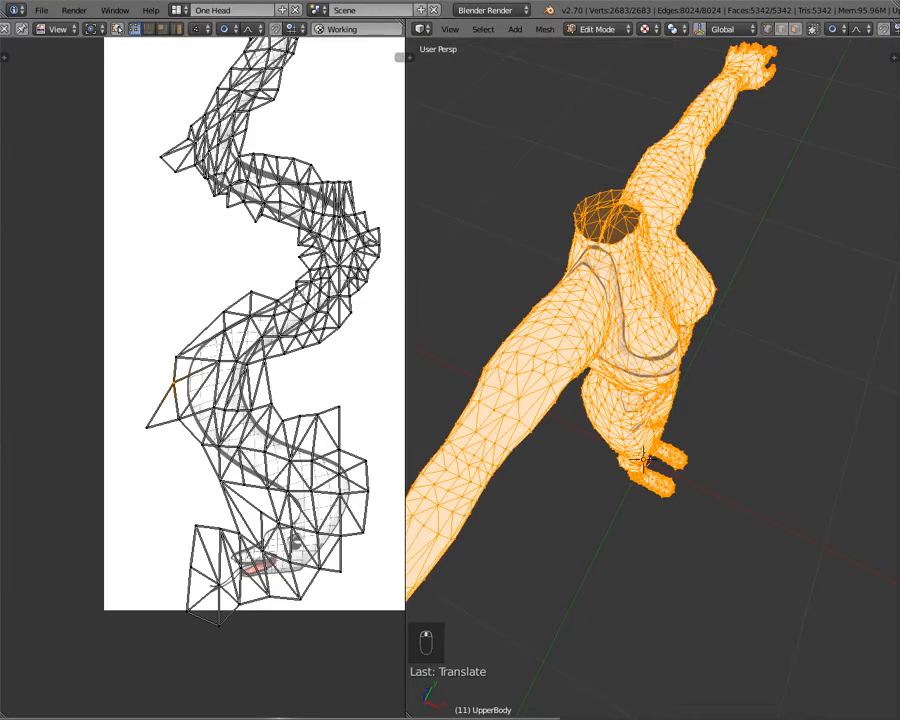
pyautogui.press('g')
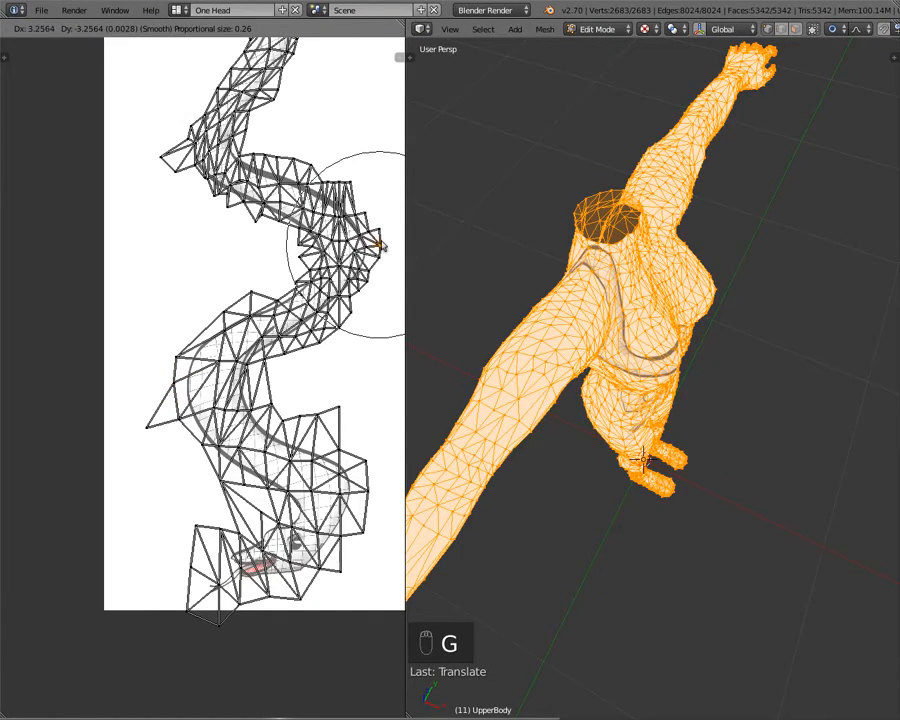
pyautogui.click(383, 247)
pyautogui.moveTo(390, 258); pyautogui.dragTo(417, 470, button='middle')
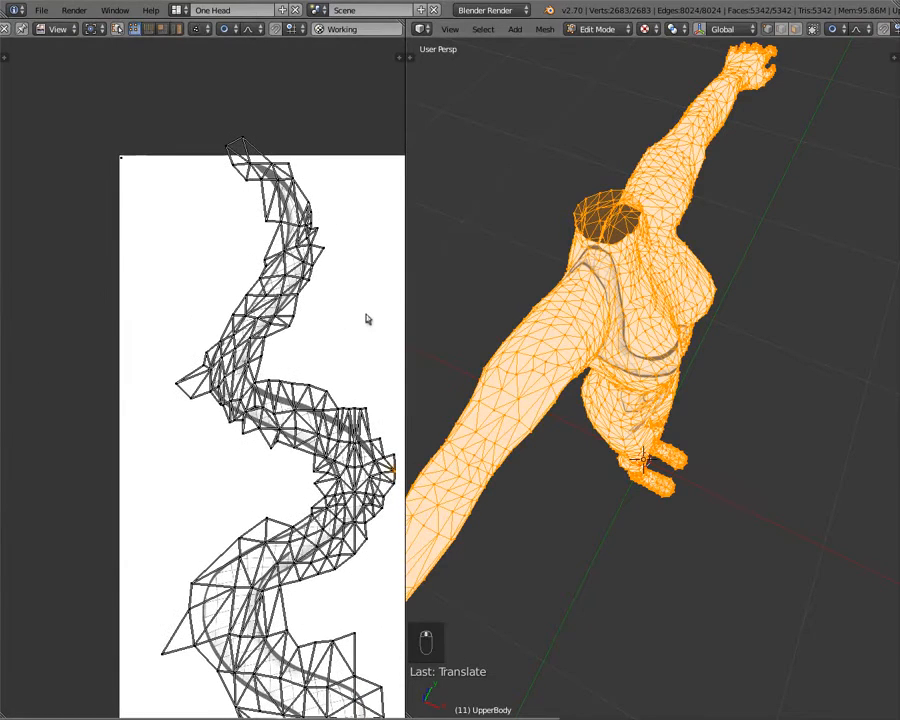
pyautogui.press('g')
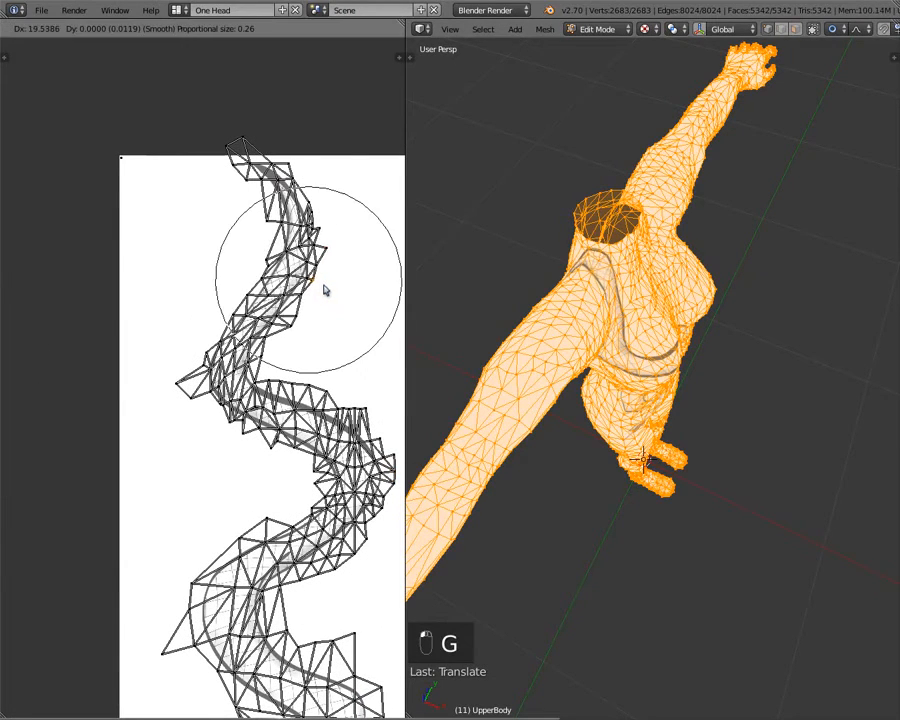
pyautogui.click(323, 291)
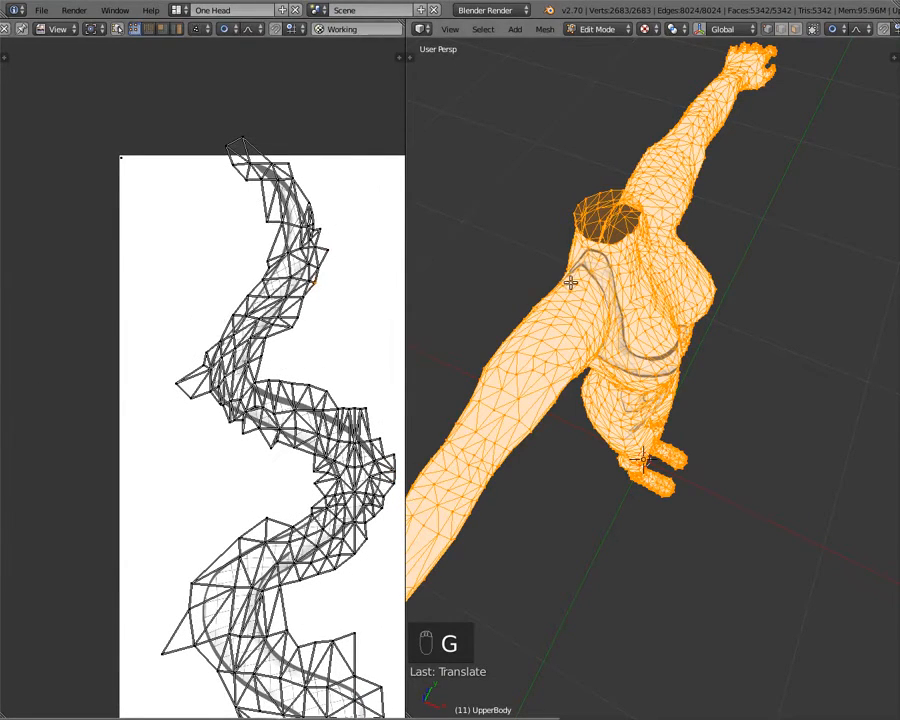
# - Move the UV vertex at the tail end down and to the right, closer over the drawn tail tip, with proportional falloff
pyautogui.moveTo(570, 283); pyautogui.dragTo(612, 124, button='middle')
pyautogui.scroll(3, 570, 255)
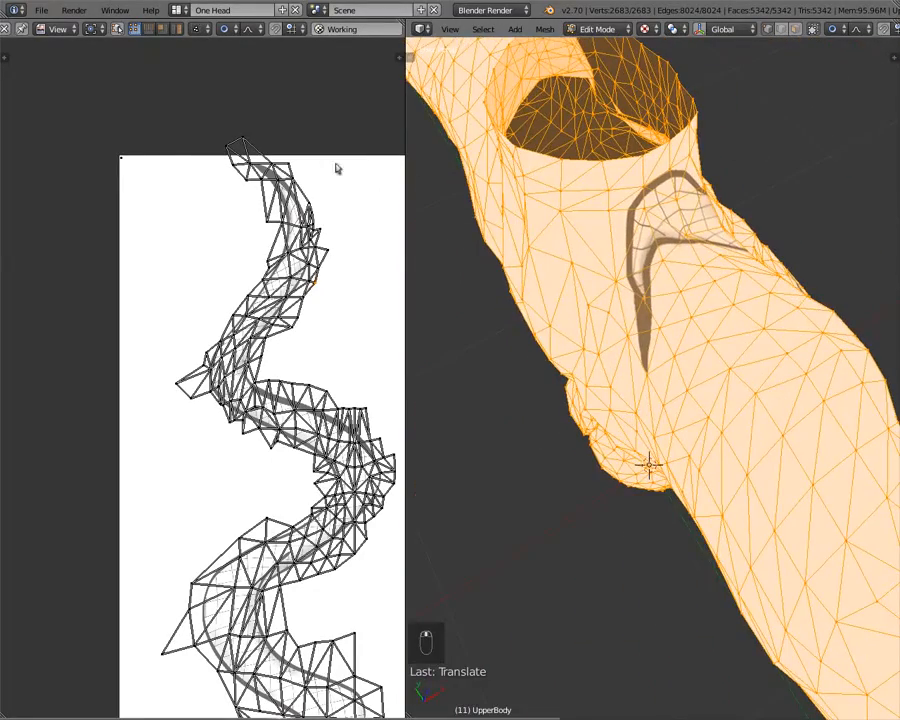
pyautogui.rightClick(236, 155)
pyautogui.press('g')
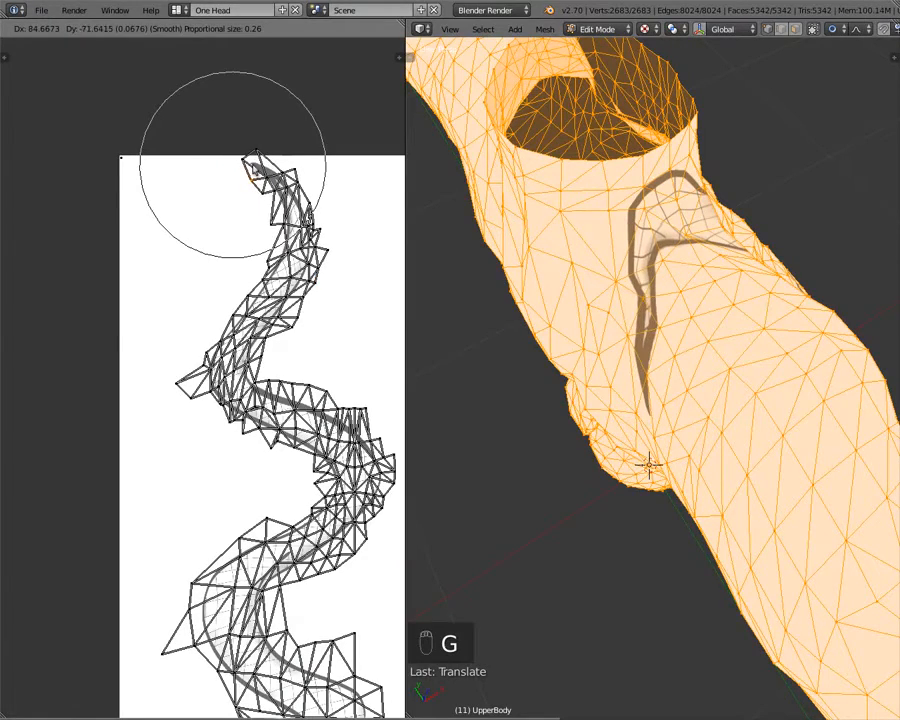
pyautogui.click(254, 169)
pyautogui.moveTo(638, 512); pyautogui.dragTo(659, 482, button='middle')
pyautogui.scroll(-4, 659, 482)
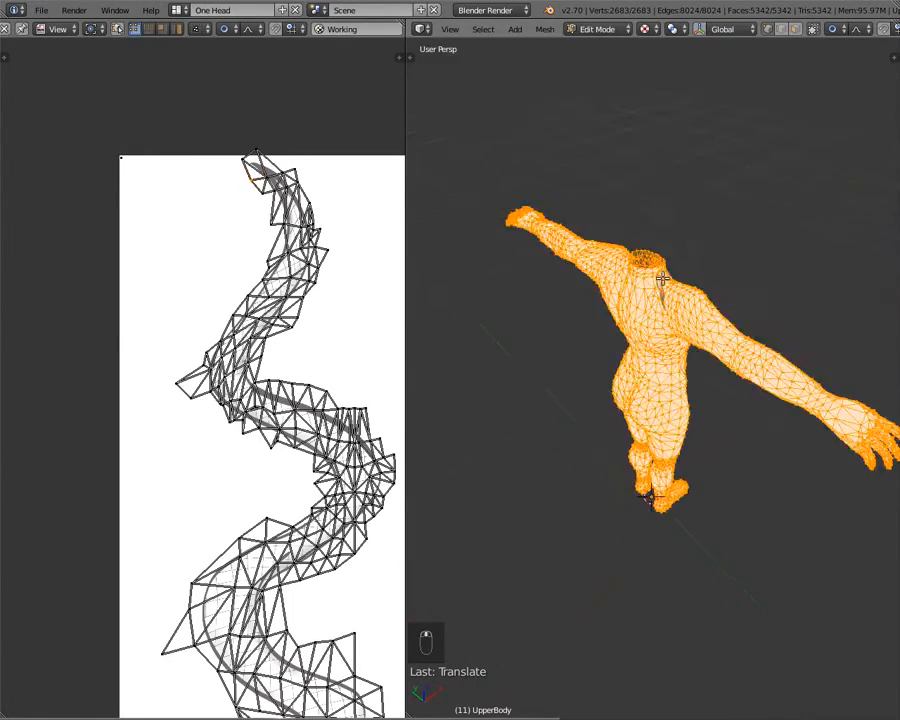
# - Check the tattoo in Object Mode, then move the UV vertex on the upper edge of the lower bend up and outward in Edit Mode
pyautogui.moveTo(662, 278); pyautogui.dragTo(620, 150, button='middle')
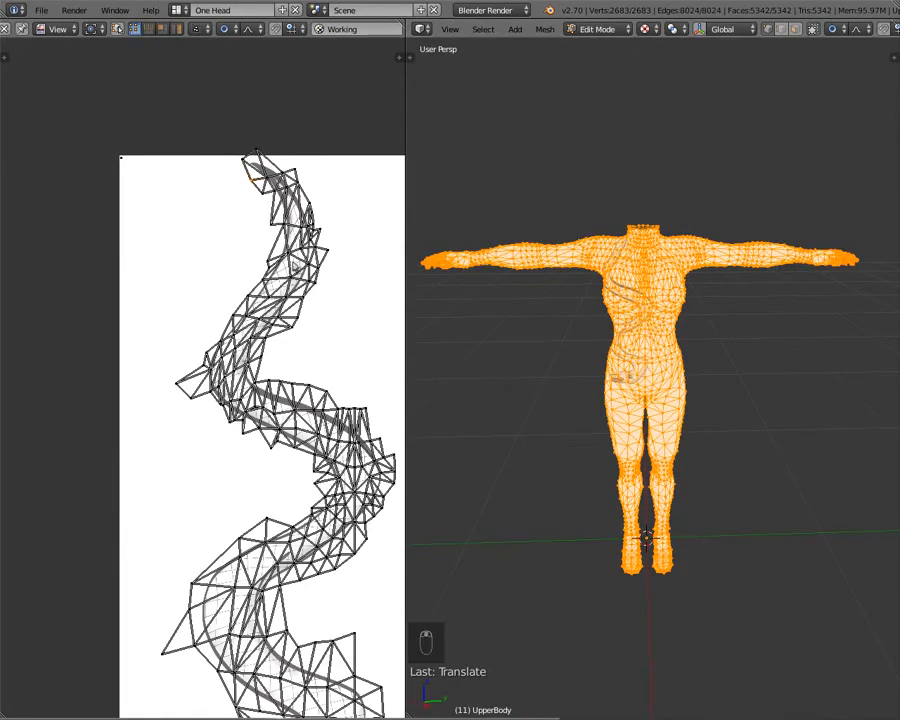
pyautogui.press('Tab')
pyautogui.moveTo(599, 370); pyautogui.dragTo(346, 344, button='middle')
pyautogui.scroll(5, 541, 315)
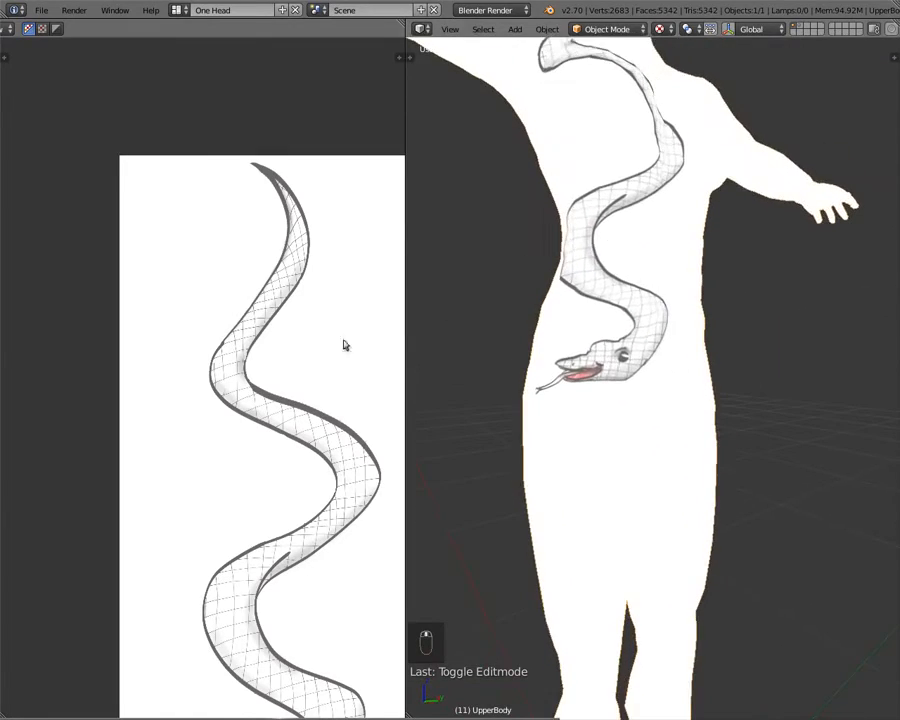
pyautogui.press('Tab')
pyautogui.scroll(4, 245, 597)
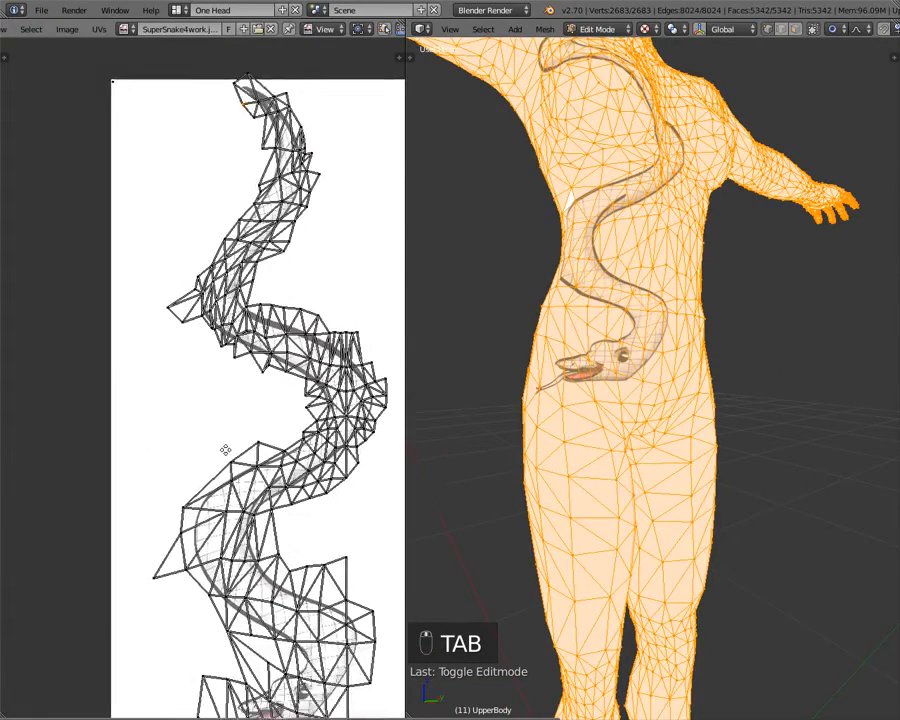
pyautogui.rightClick(272, 322)
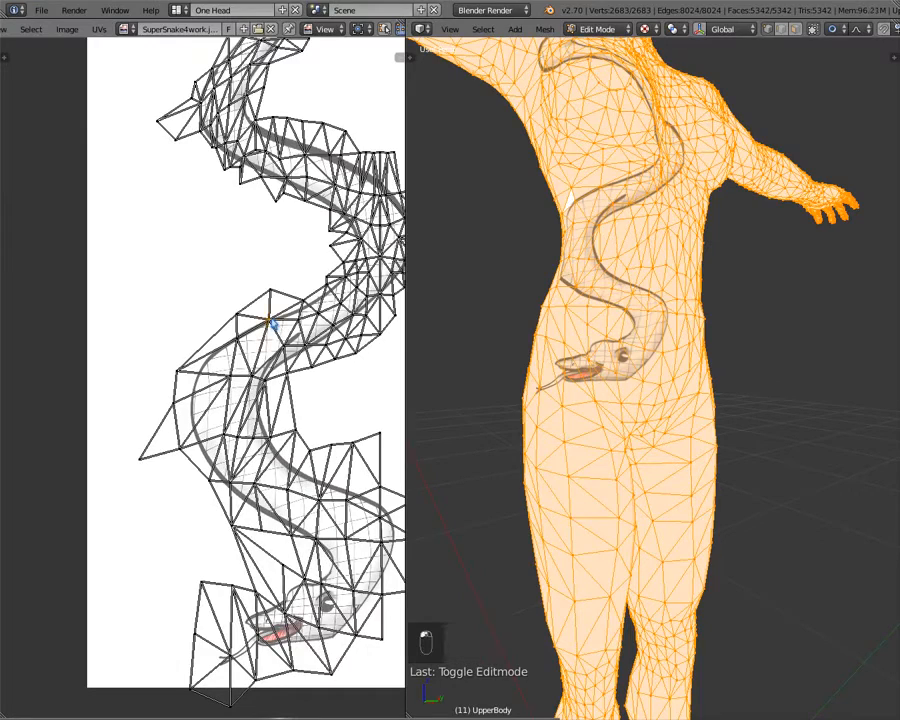
pyautogui.press('g')
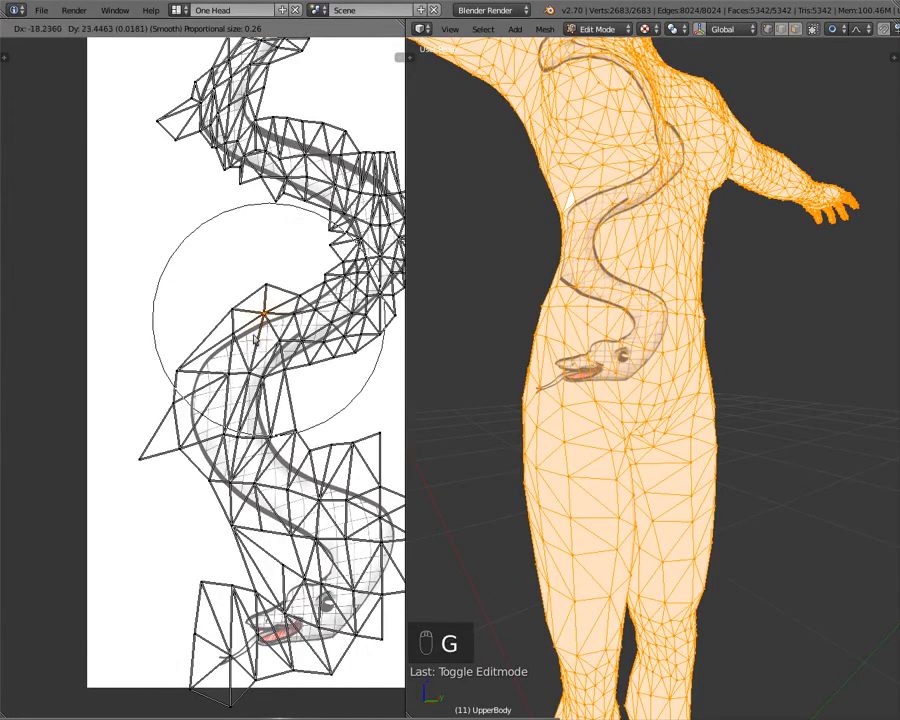
pyautogui.click(256, 338)
# - Move the UV vertex on the underside of the stretch between the middle and lower bends up and to the left with proportional falloff
pyautogui.moveTo(689, 222); pyautogui.dragTo(585, 238, button='middle')
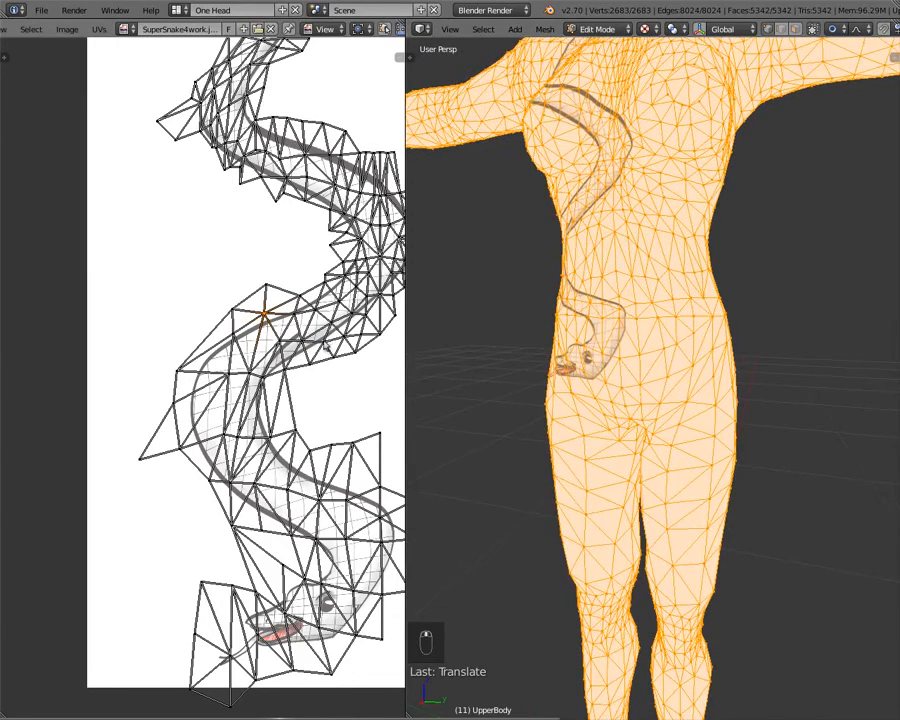
pyautogui.scroll(-2, 322, 350)
pyautogui.press('g')
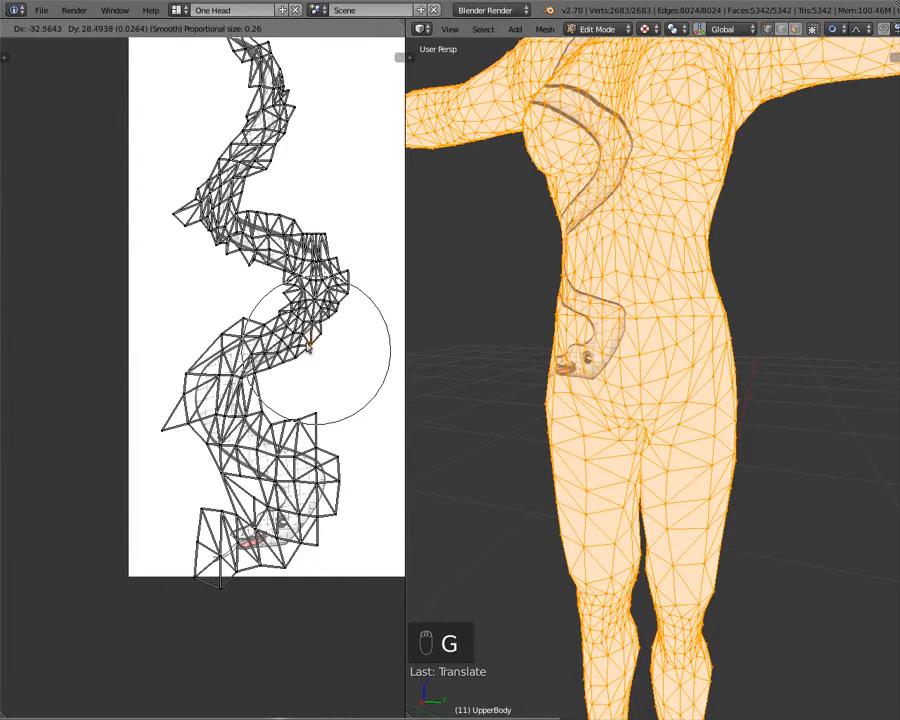
pyautogui.click(306, 347)
# - Adjust two UV vertices along the inner edge of the lower bend, nudging the upper one down and shifting the lower one to the right
pyautogui.rightClick(257, 376)
pyautogui.press('g')
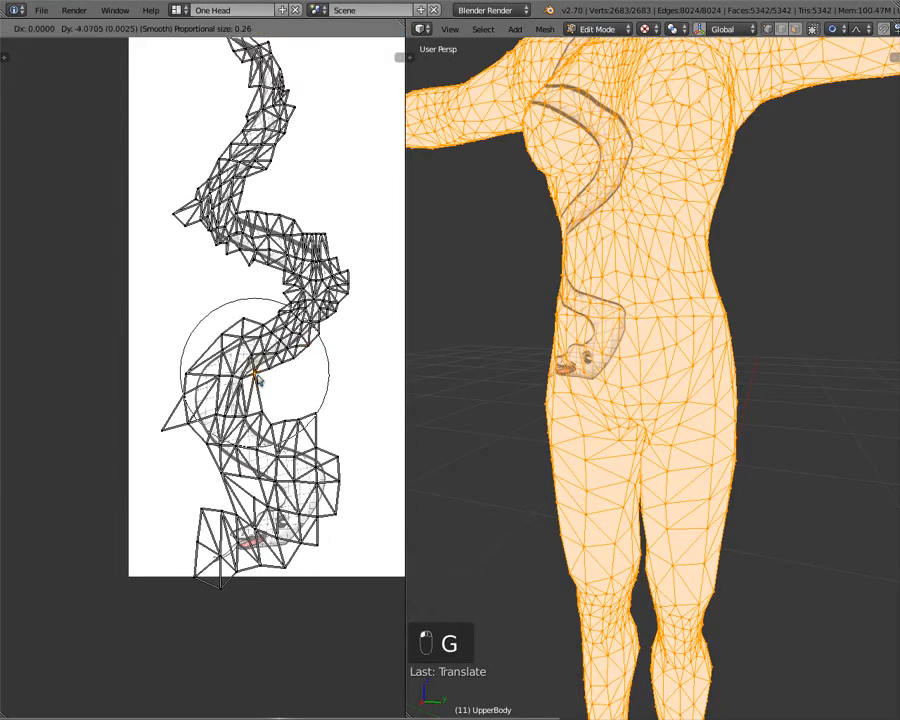
pyautogui.click(254, 375)
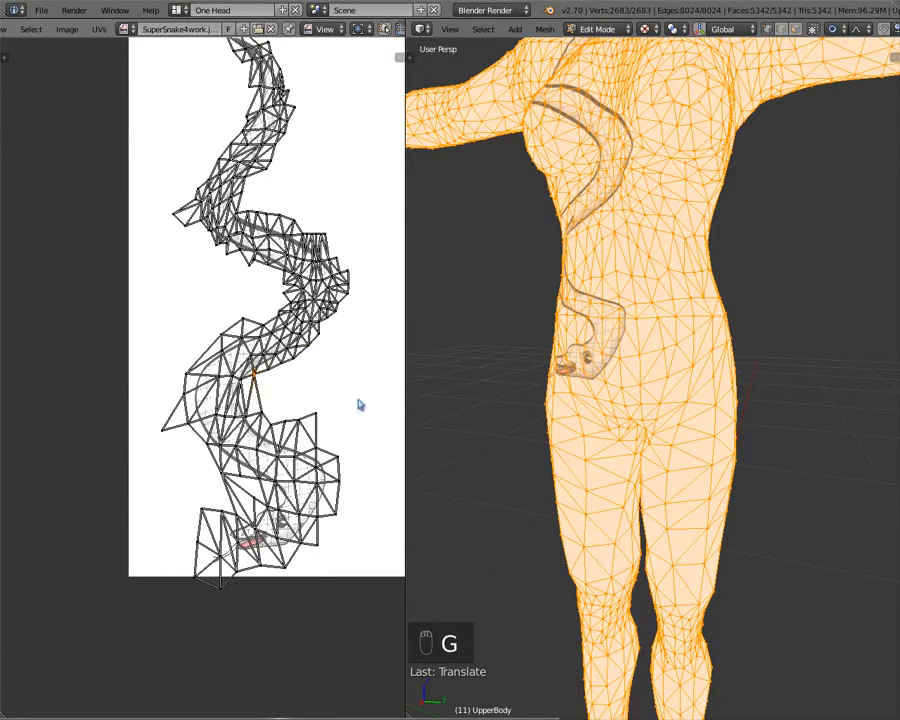
pyautogui.moveTo(560, 385); pyautogui.dragTo(486, 368, button='middle')
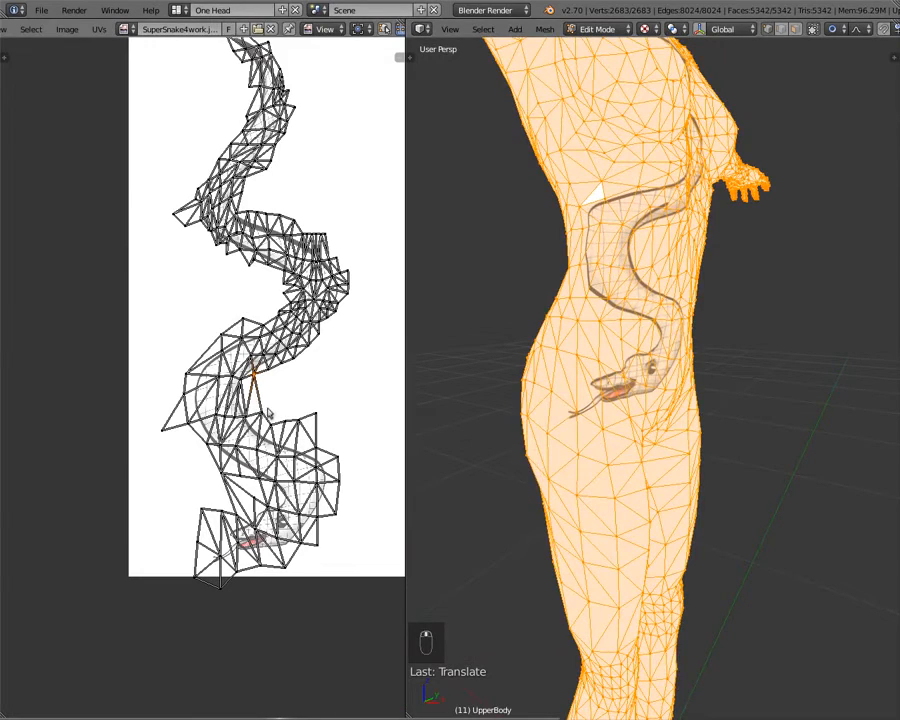
pyautogui.press('g')
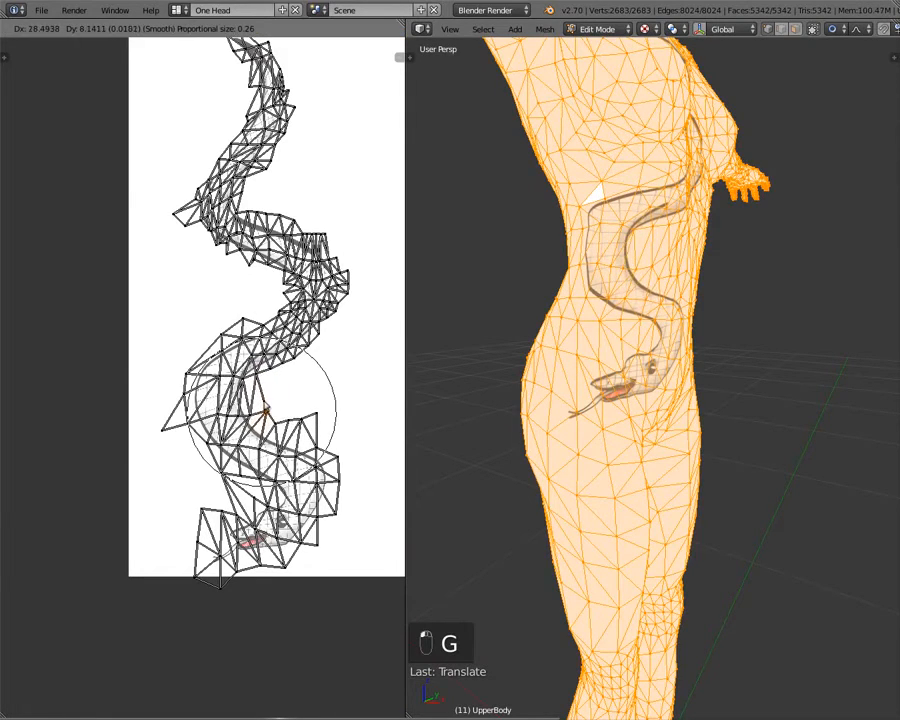
pyautogui.click(268, 410)
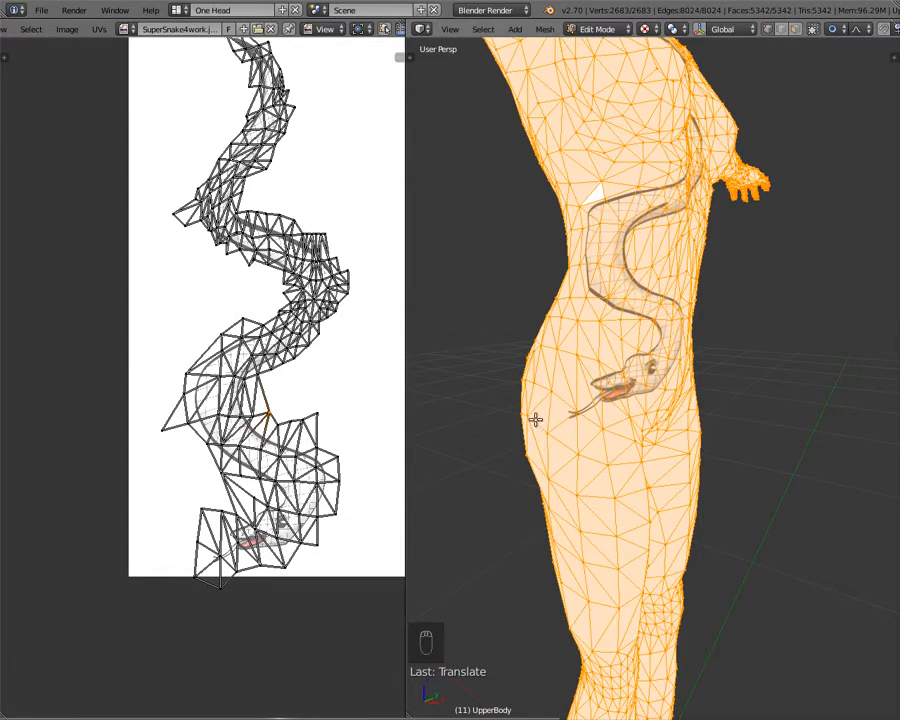
# - Check the tattoo in Object Mode, then reposition two UV vertices near the tail tip in Edit Mode with a proportional size of 0.08
pyautogui.moveTo(600, 400)
pyautogui.mouseDown(button='middle')
pyautogui.moveTo(476, 420)
pyautogui.moveTo(520, 416)
pyautogui.mouseUp(button='middle')
pyautogui.press('Tab')
pyautogui.moveTo(569, 292); pyautogui.dragTo(697, 293, button='middle')
pyautogui.press('Tab')
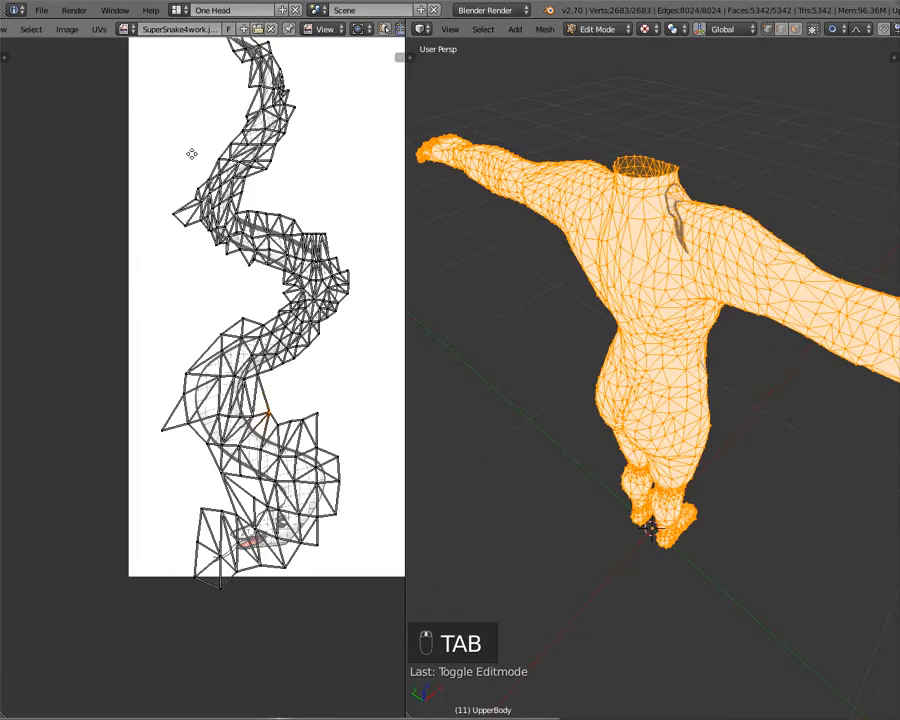
pyautogui.moveTo(192, 150); pyautogui.dragTo(192, 362, button='middle')
pyautogui.scroll(4, 185, 345)
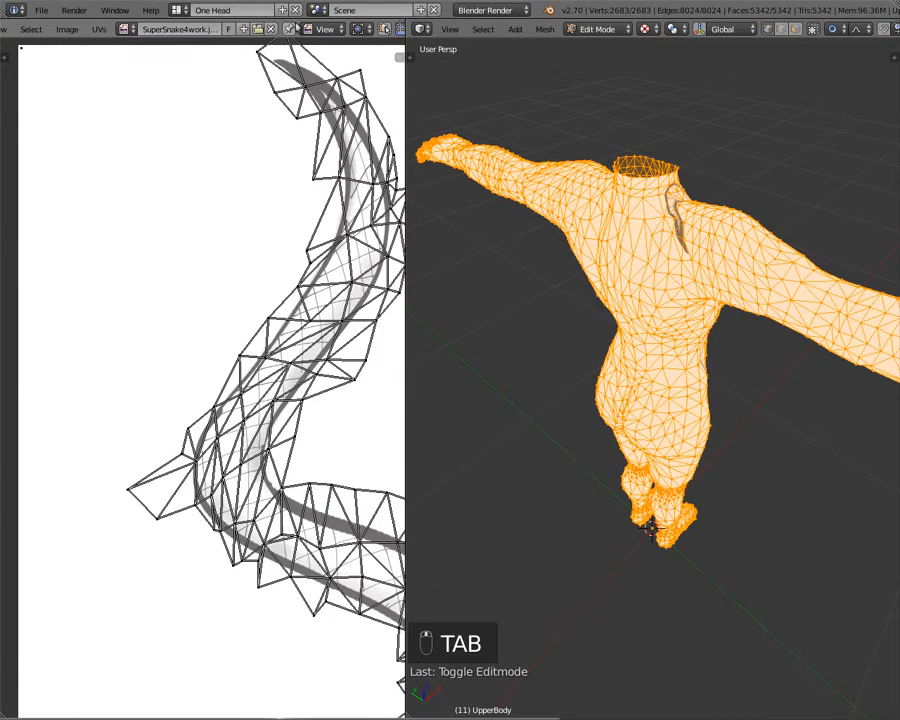
pyautogui.click(297, 87)
pyautogui.press('g')
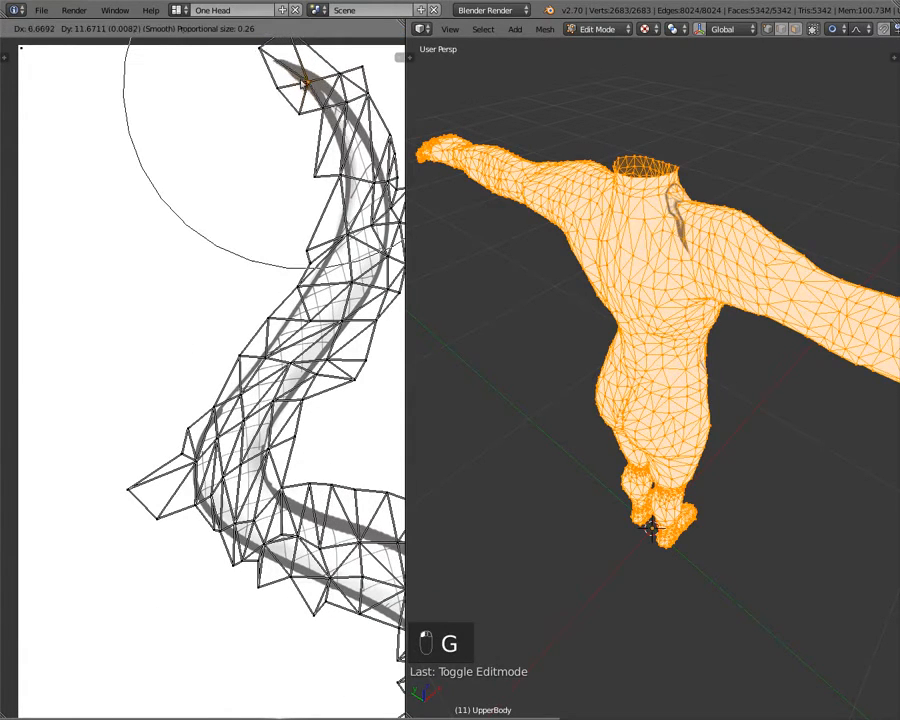
pyautogui.scroll(12, 288, 88)
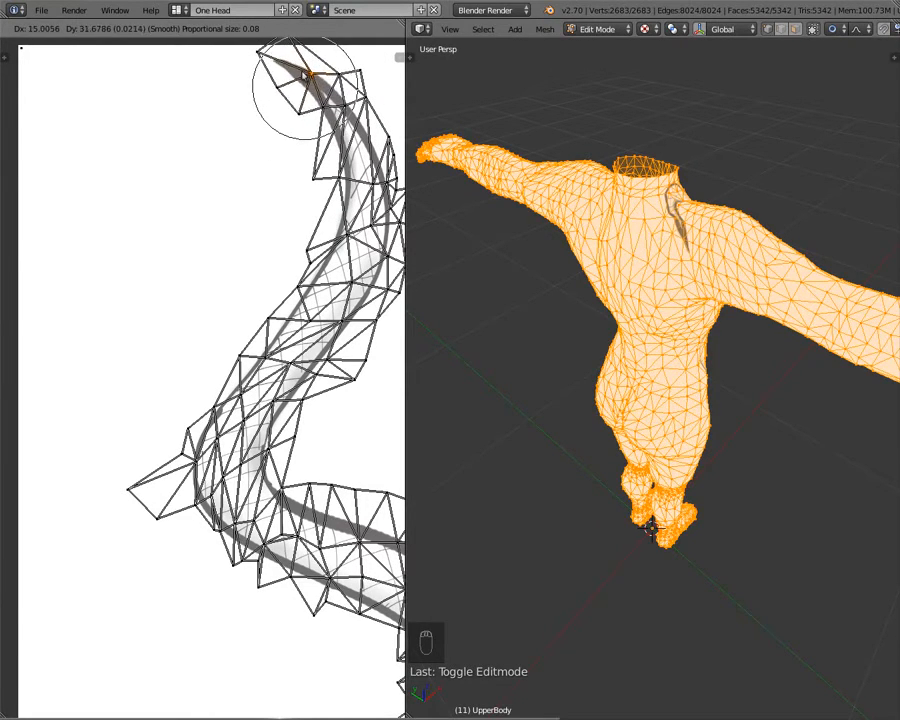
pyautogui.click(310, 112)
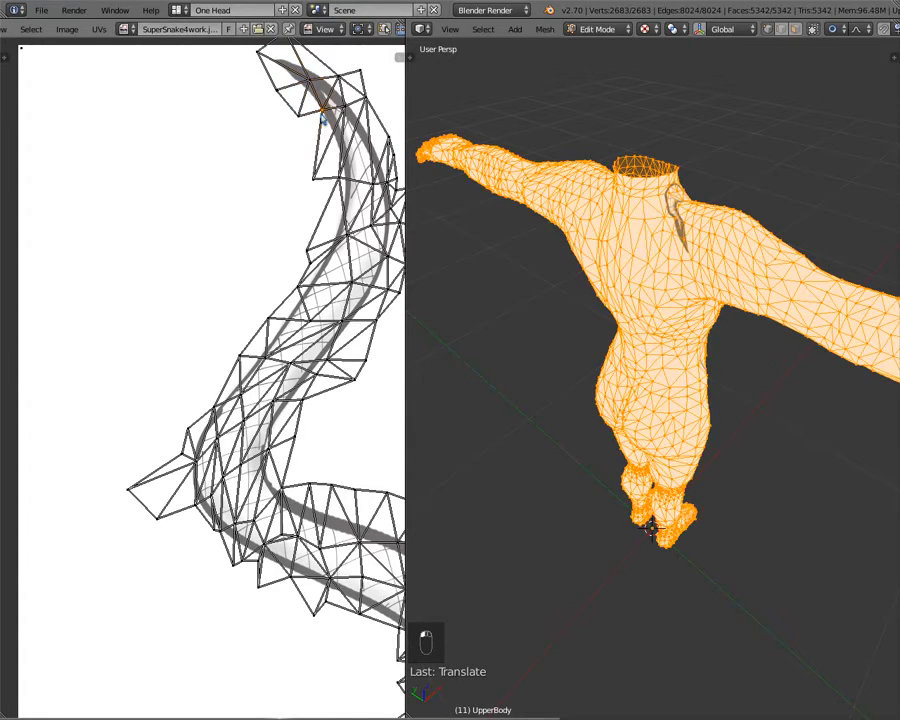
pyautogui.press('g')
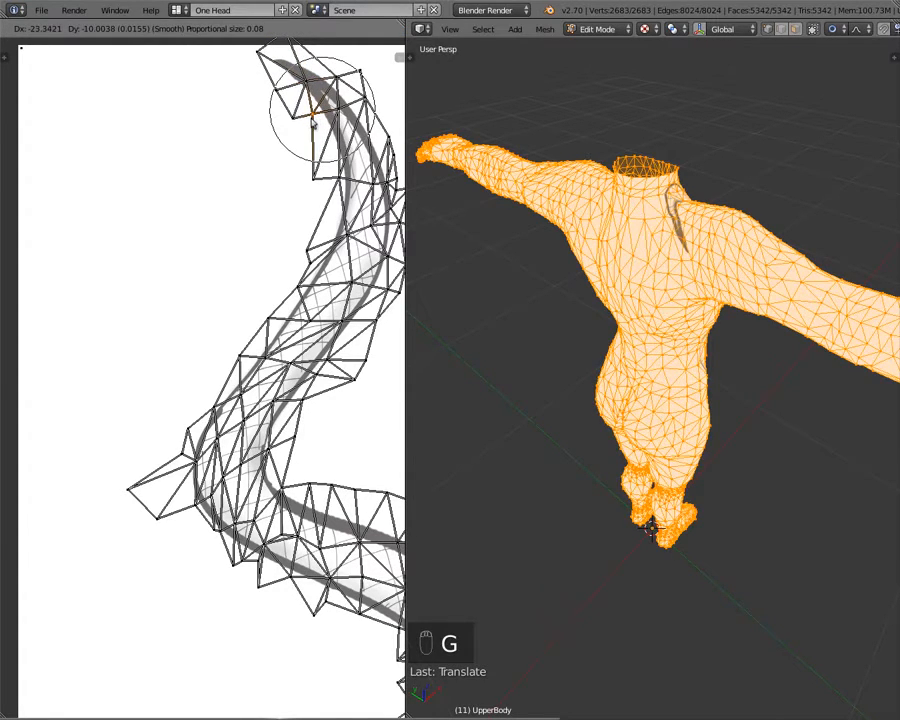
pyautogui.click(311, 124)
# - Examine the tail end on the shoulder and the whole snake tattoo on the body in Object Mode
pyautogui.scroll(5, 640, 208)
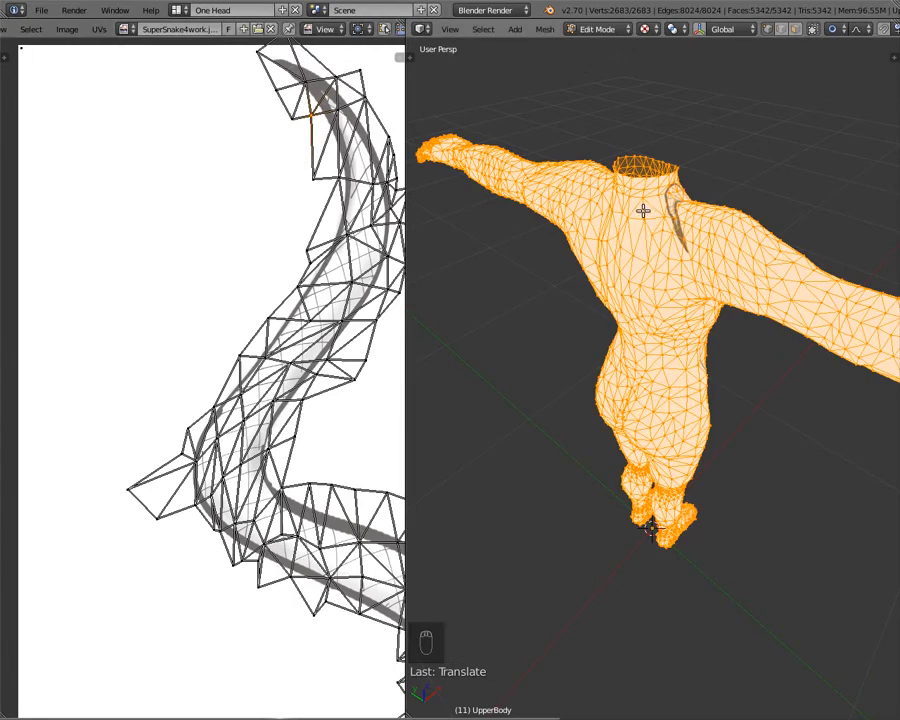
pyautogui.press('Tab')
pyautogui.scroll(-4, 674, 215)
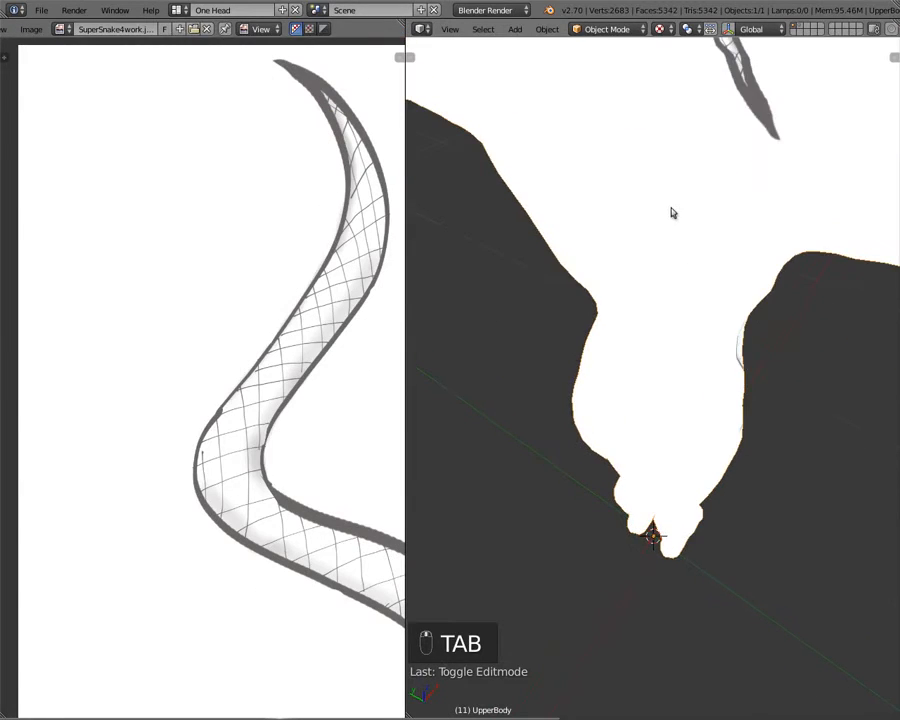
pyautogui.press('Tab')
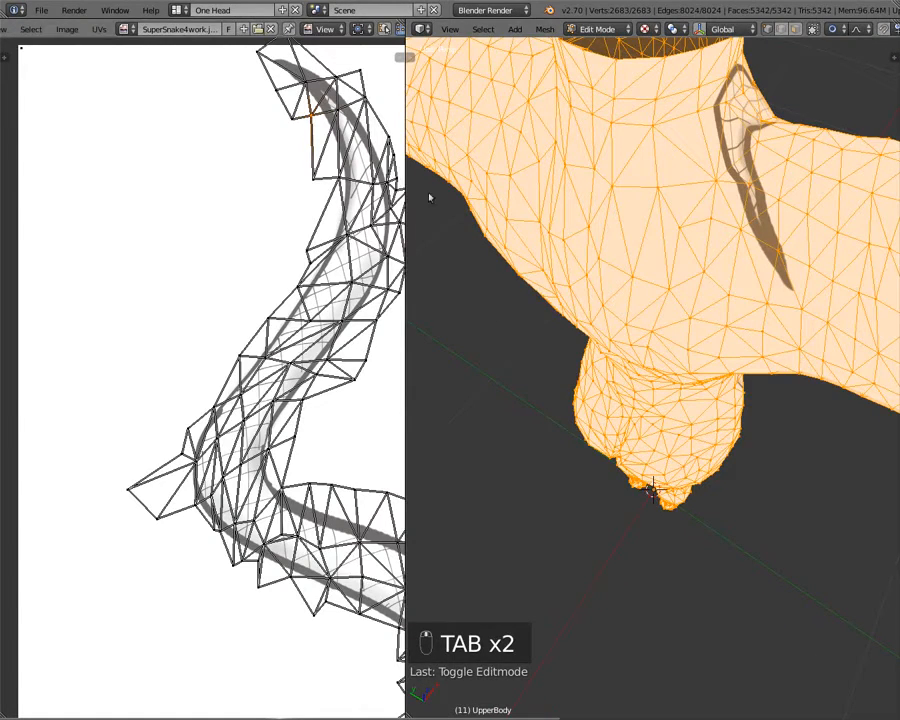
pyautogui.press('Tab')
pyautogui.scroll(-6, 536, 258)
pyautogui.moveTo(538, 255); pyautogui.dragTo(370, 354, button='middle')
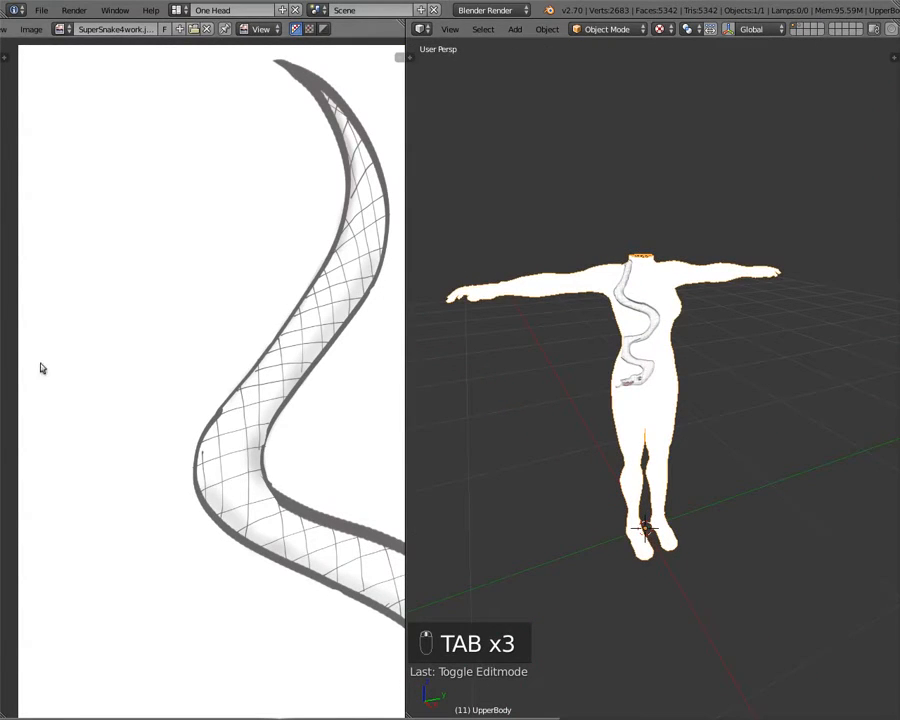
# - Examine the snake tattoo on the front and side of the torso in Object Mode and against the mesh in Edit Mode
pyautogui.scroll(4, 654, 350)
pyautogui.moveTo(653, 350); pyautogui.dragTo(604, 301, button='middle')
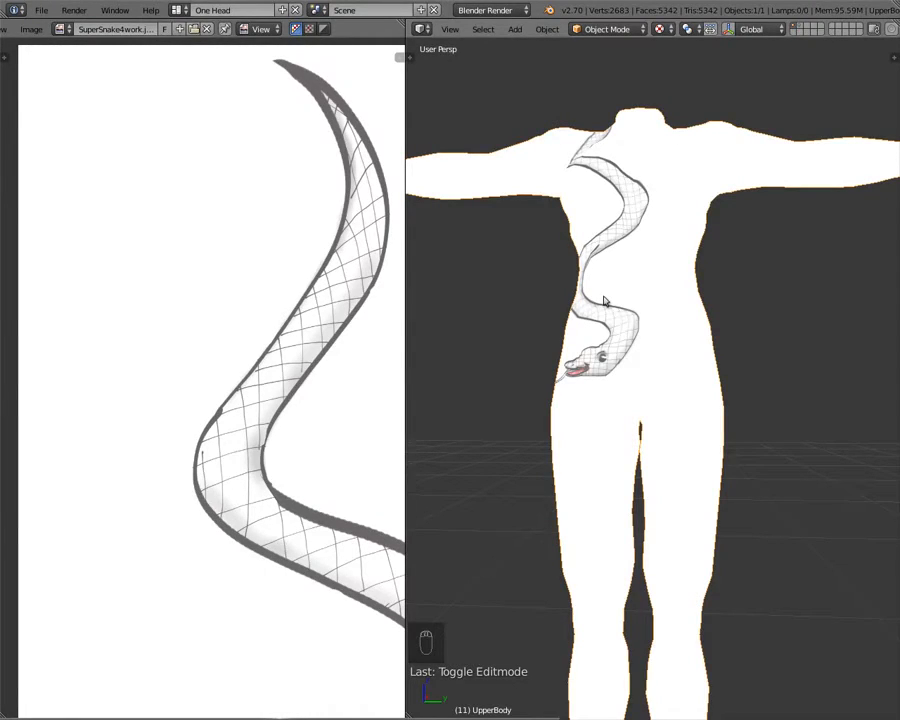
pyautogui.moveTo(703, 145); pyautogui.dragTo(643, 171, button='middle')
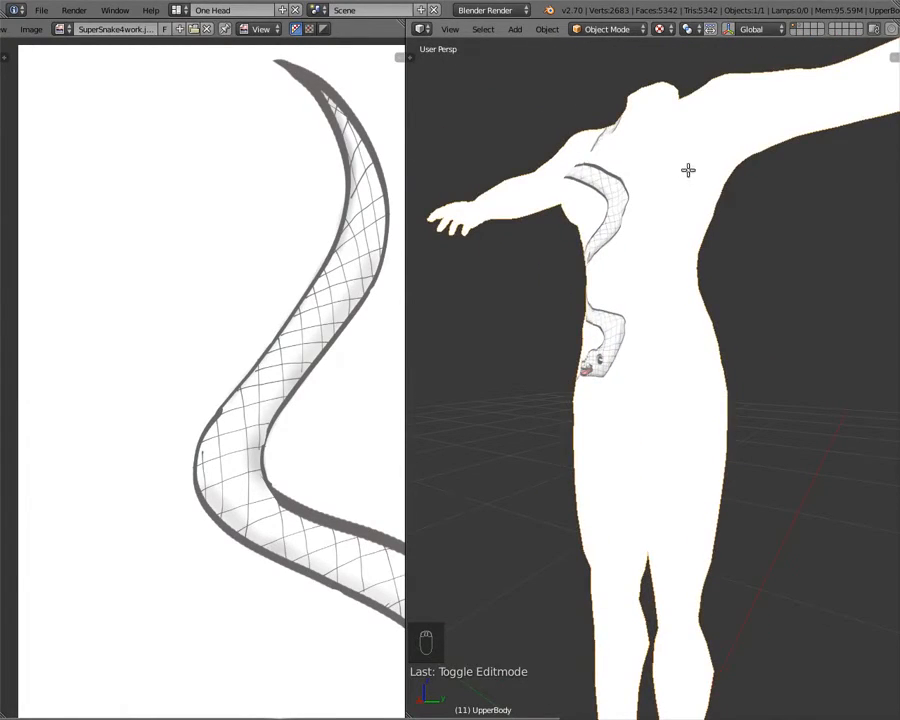
pyautogui.press('Tab')
pyautogui.moveTo(685, 201); pyautogui.dragTo(779, 239, button='middle')
pyautogui.moveTo(569, 124); pyautogui.dragTo(508, 105, button='middle')
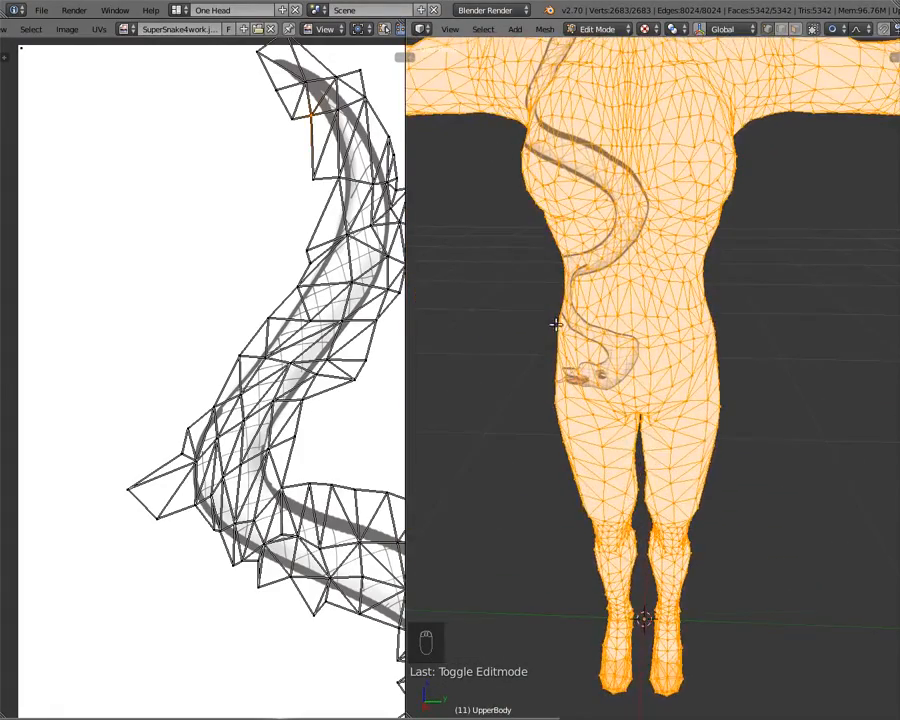
pyautogui.moveTo(556, 323); pyautogui.dragTo(677, 293, button='middle')
pyautogui.moveTo(571, 298); pyautogui.dragTo(894, 106, button='middle')
pyautogui.scroll(-6, 615, 203)
pyautogui.scroll(5, 660, 258)
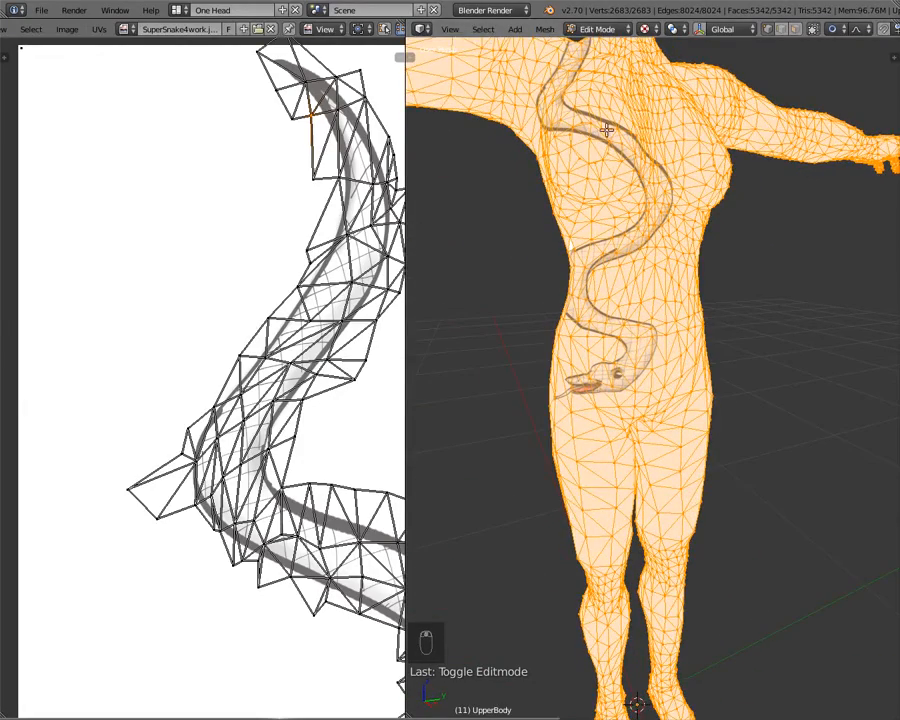
# - Inspect the tattoo's fit over the chest, waist and back of the shoulder from several angles in Edit Mode
pyautogui.moveTo(694, 199); pyautogui.dragTo(683, 262, button='middle')
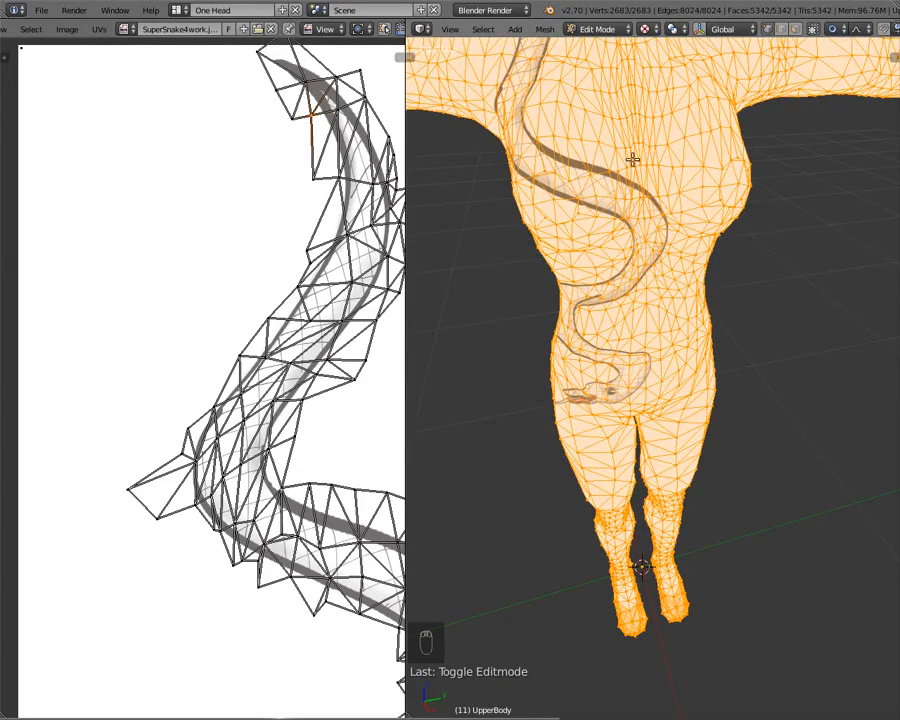
pyautogui.moveTo(585, 201); pyautogui.dragTo(472, 207, button='middle')
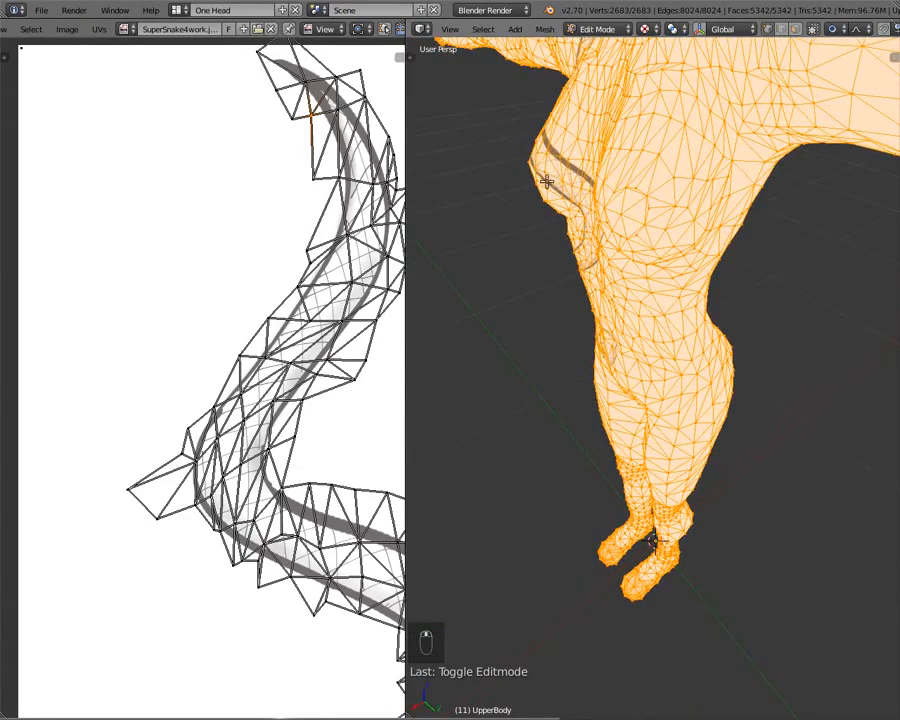
pyautogui.moveTo(609, 217); pyautogui.dragTo(556, 222, button='middle')
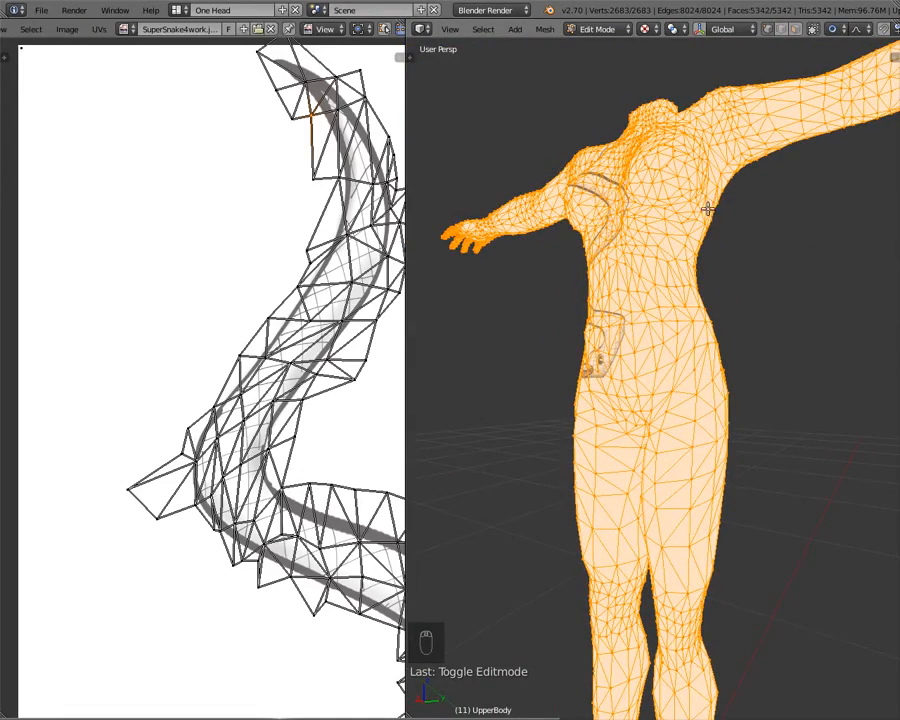
pyautogui.moveTo(707, 208); pyautogui.dragTo(632, 207, button='middle')
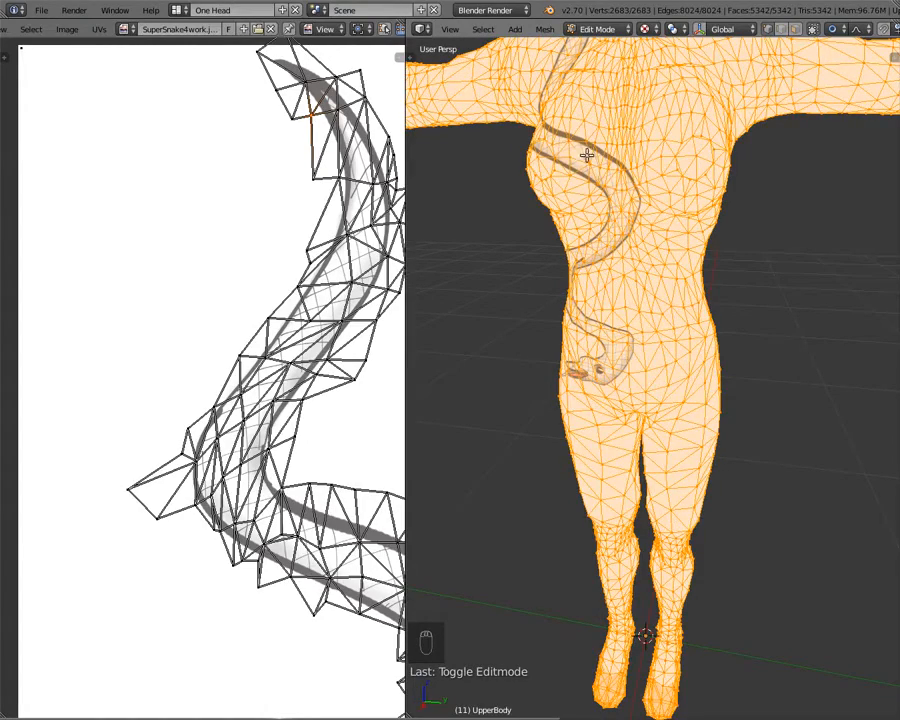
pyautogui.moveTo(596, 170); pyautogui.dragTo(571, 207, button='middle')
pyautogui.moveTo(461, 210); pyautogui.dragTo(537, 135, button='middle')
pyautogui.scroll(-3, 657, 182)
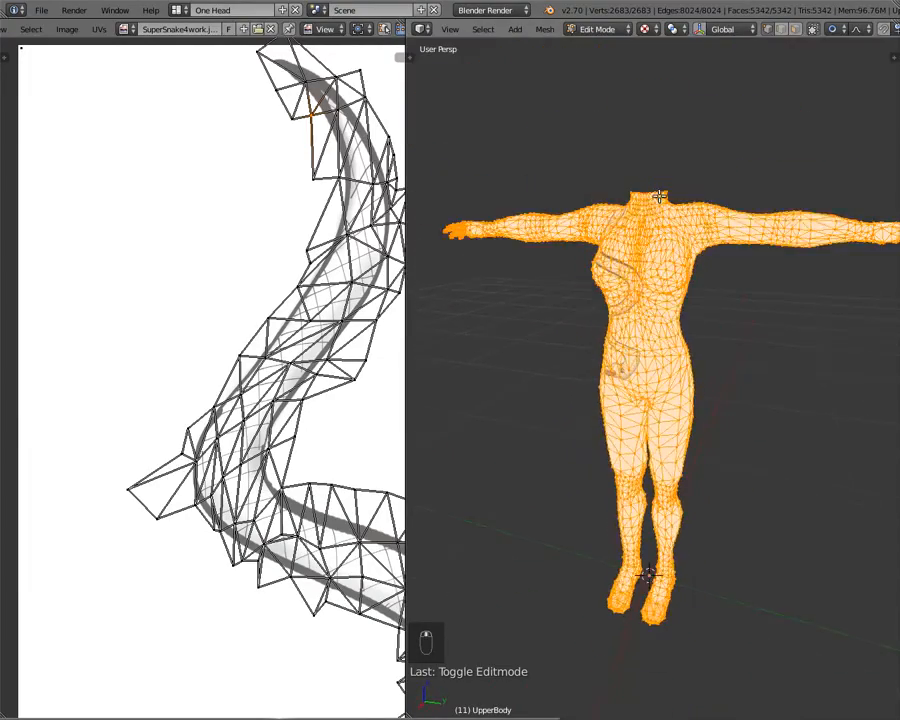
pyautogui.scroll(3, 658, 205)
pyautogui.moveTo(626, 209); pyautogui.dragTo(682, 241, button='middle')
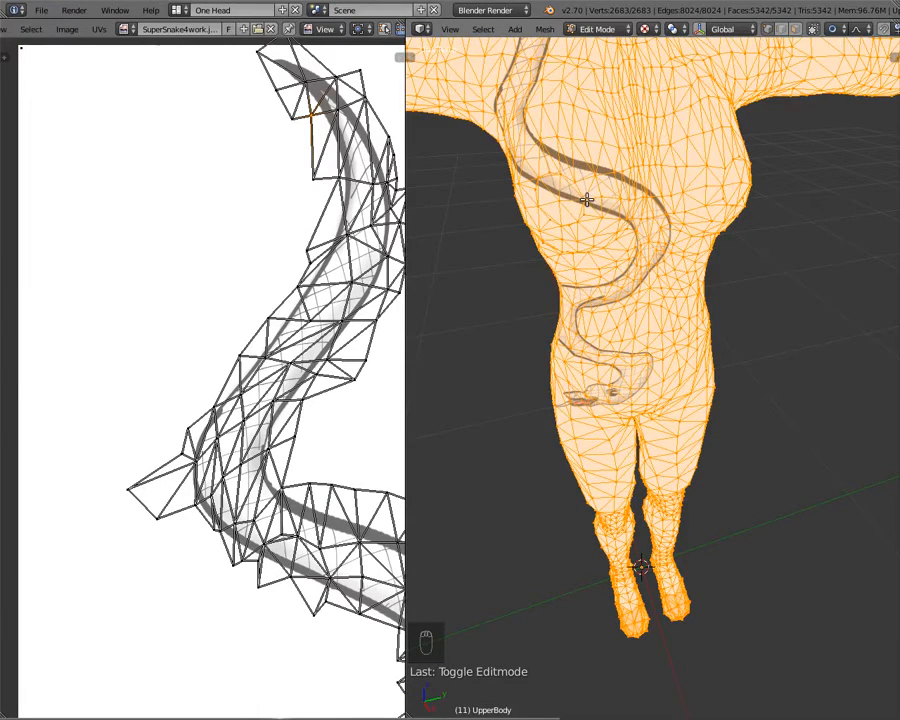
pyautogui.scroll(-5, 798, 251)
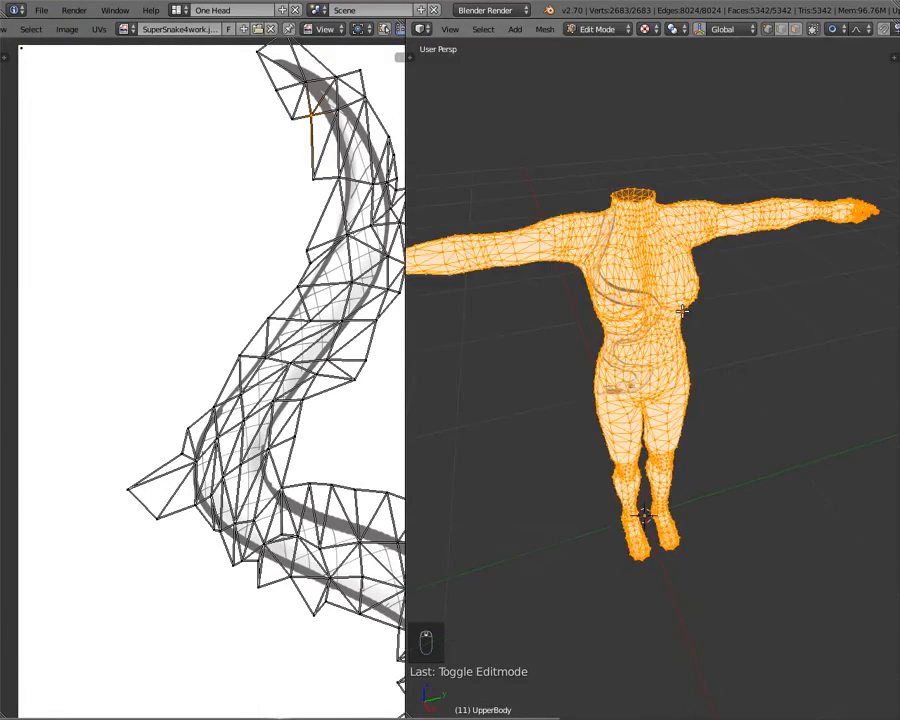
pyautogui.moveTo(680, 273); pyautogui.dragTo(578, 348, button='middle')
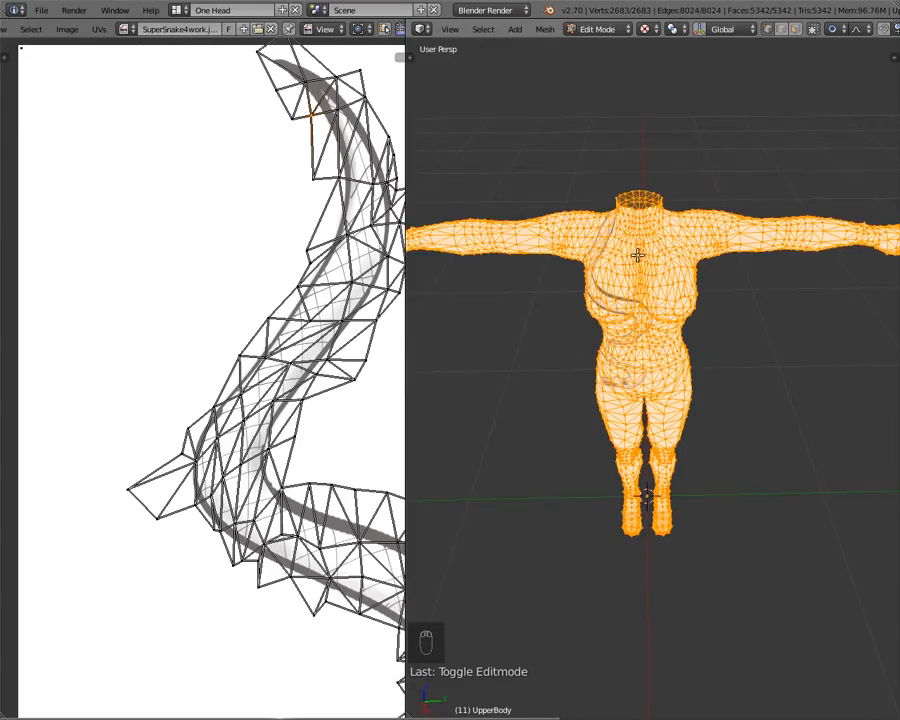
pyautogui.moveTo(637, 255); pyautogui.dragTo(648, 203, button='middle')
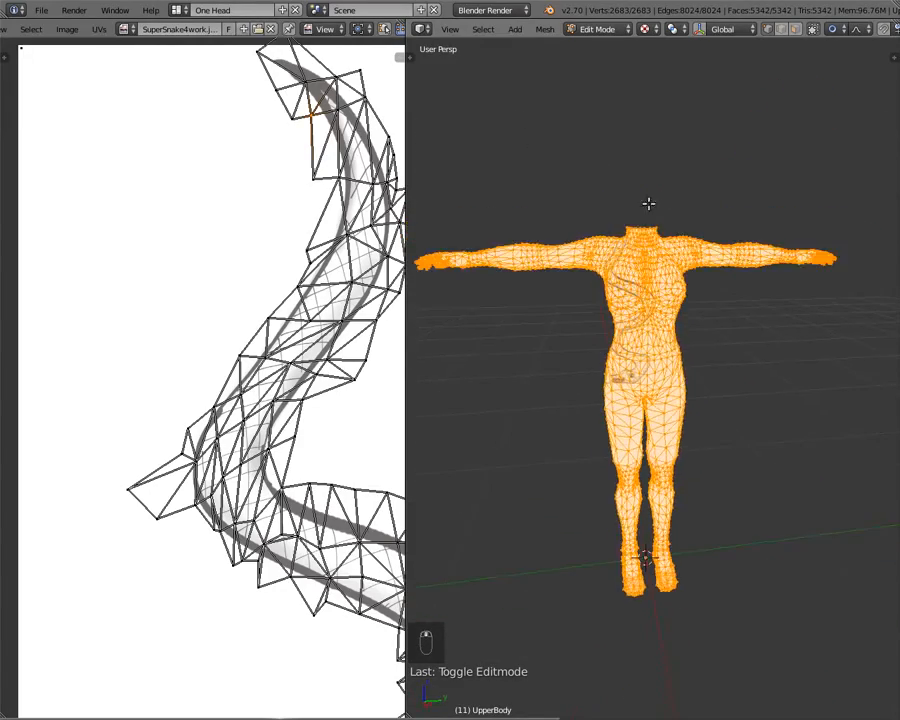
pyautogui.scroll(4, 646, 205)
pyautogui.moveTo(521, 246); pyautogui.dragTo(766, 309, button='middle')
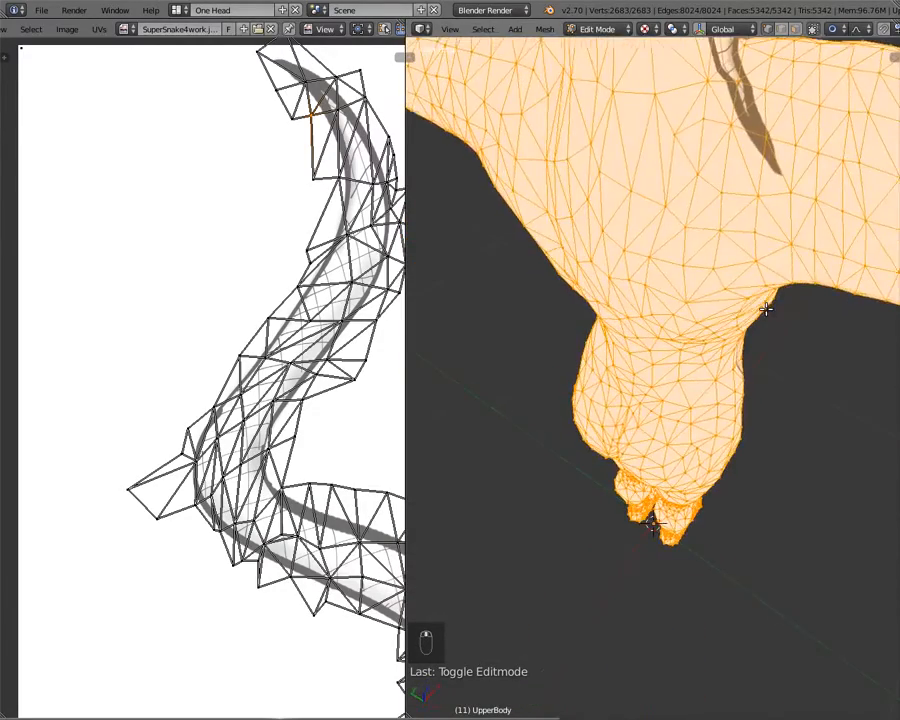
pyautogui.scroll(-4, 709, 133)
pyautogui.moveTo(699, 243); pyautogui.dragTo(461, 219, button='middle')
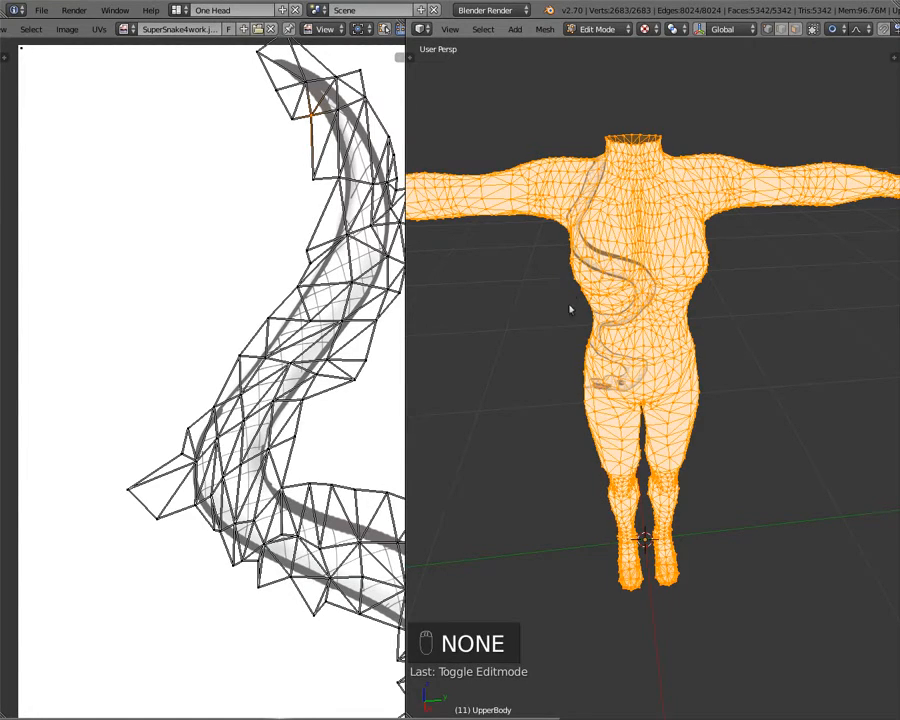
# - Return to Object Mode and view the finished snake tattoo on the whole body
pyautogui.press('Tab')
pyautogui.moveTo(669, 323); pyautogui.dragTo(688, 275, button='middle')
pyautogui.scroll(-4, 632, 269)
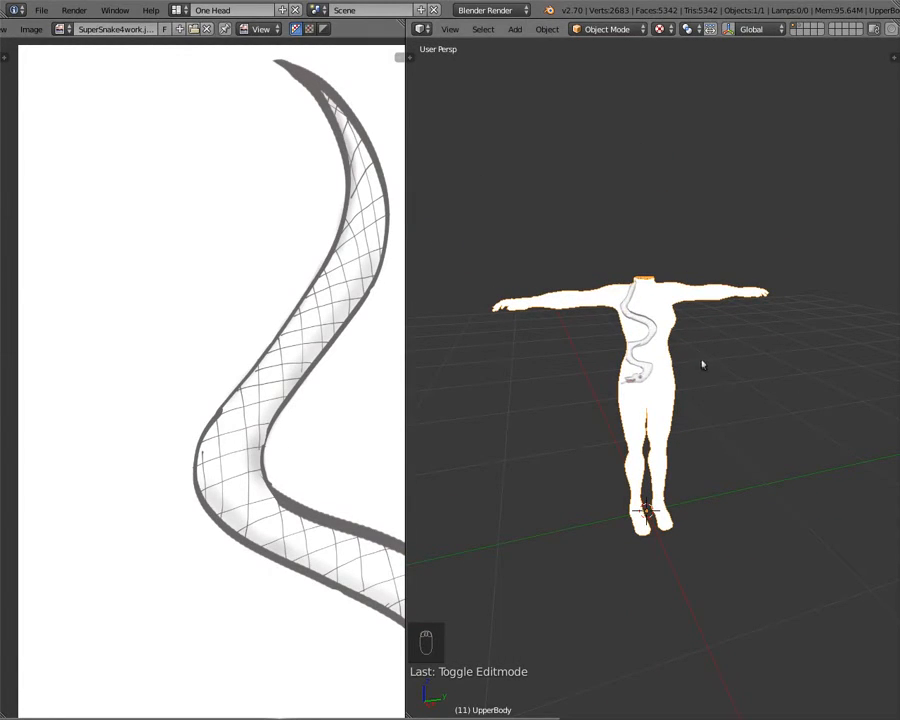
pyautogui.scroll(-2, 701, 366)
pyautogui.scroll(4, 699, 368)
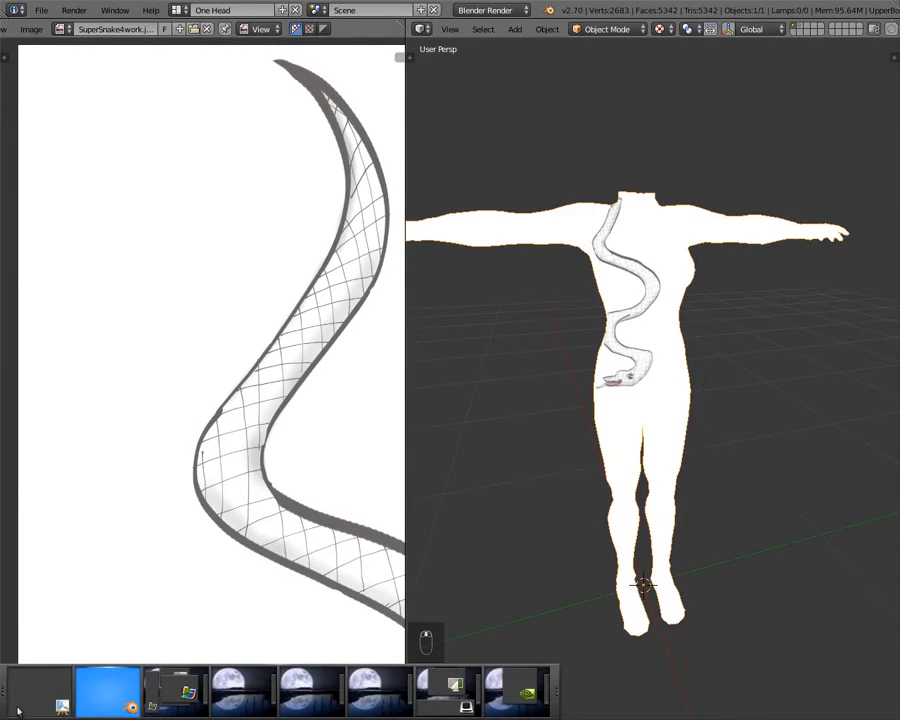
# - Switch to the desktop with the file manager and bring the Meshes/Ruth folder window to the front
pyautogui.click(162, 707)
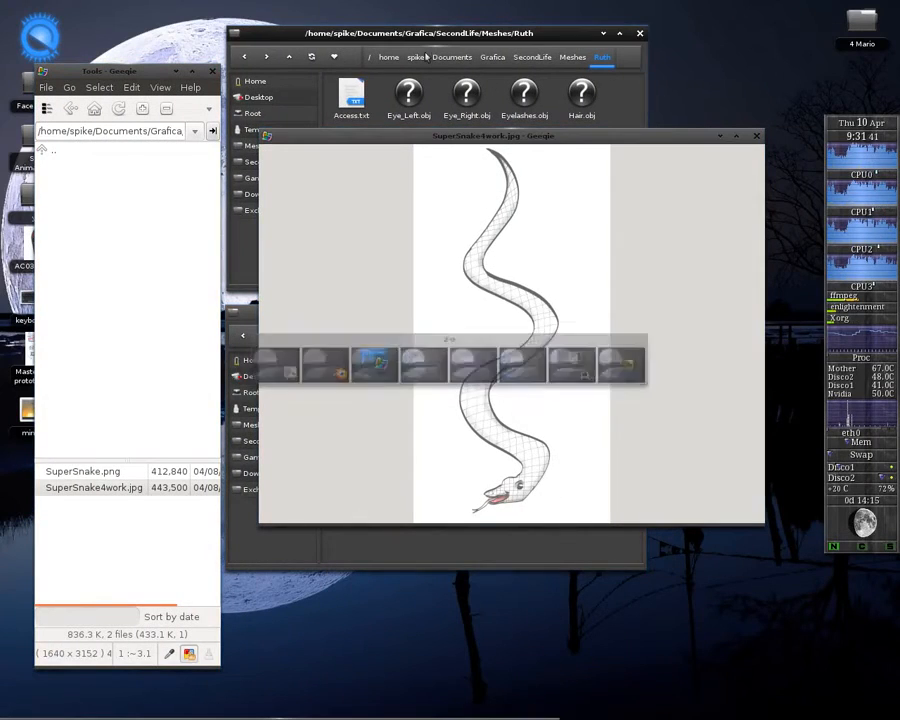
pyautogui.click(414, 40)
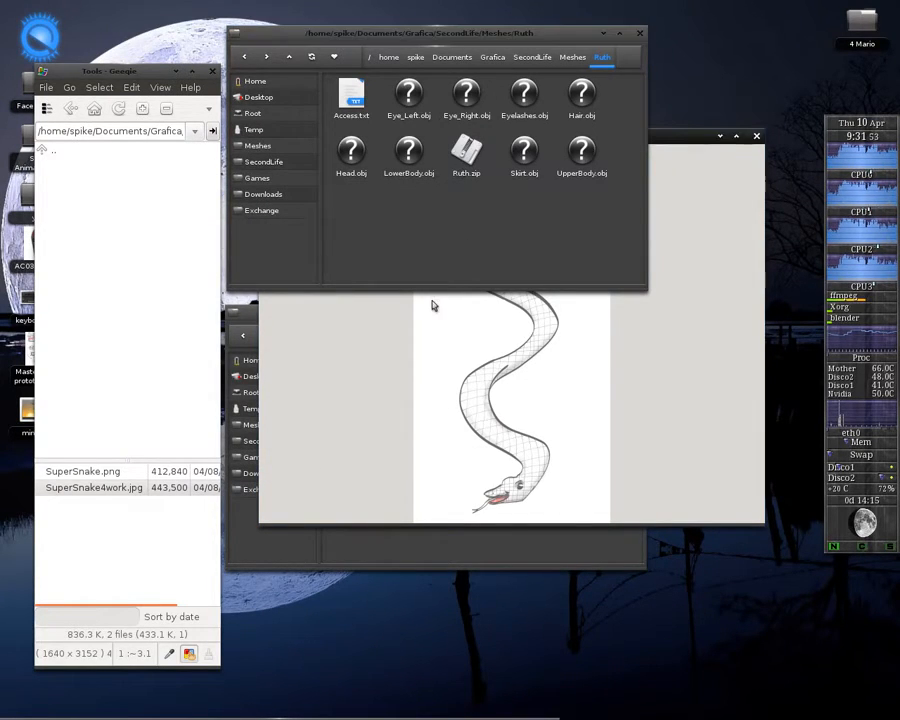
pyautogui.moveTo(170, 716)
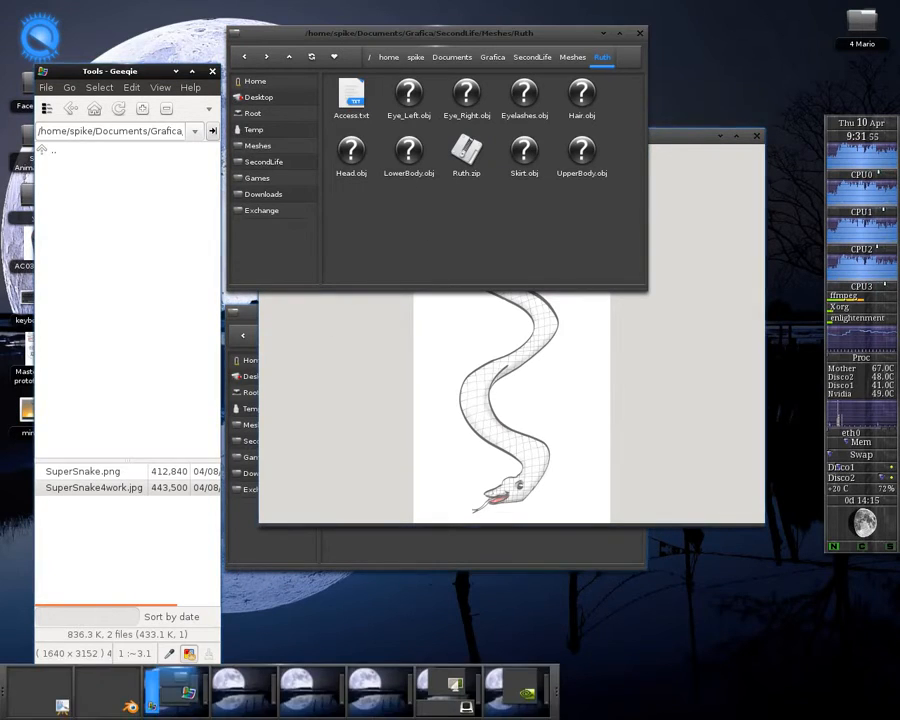
# - Switch back to Blender and save the current file
pyautogui.click(95, 714)
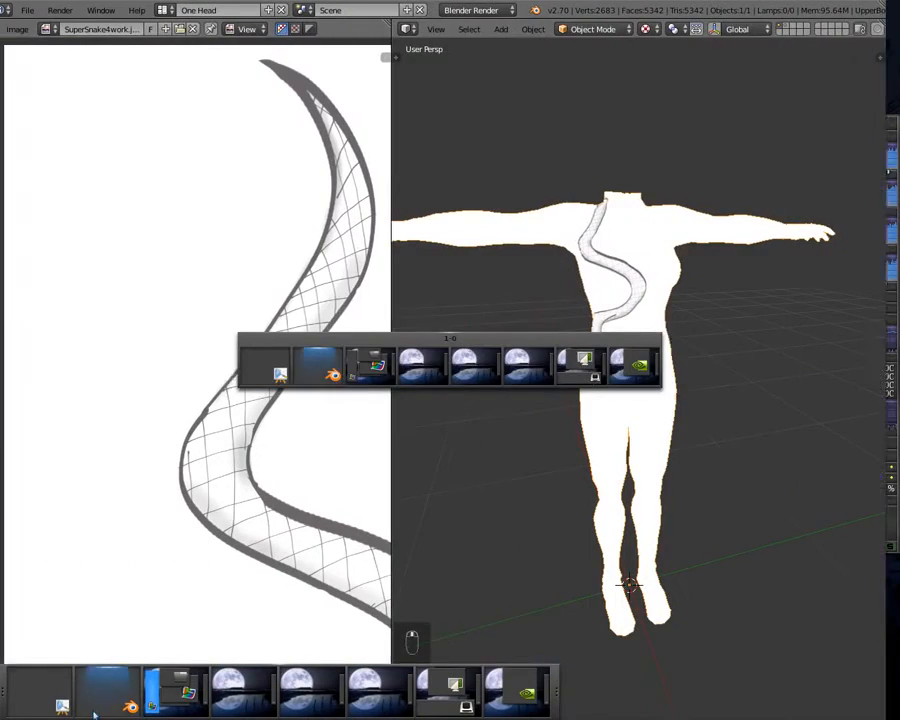
pyautogui.click(41, 10)
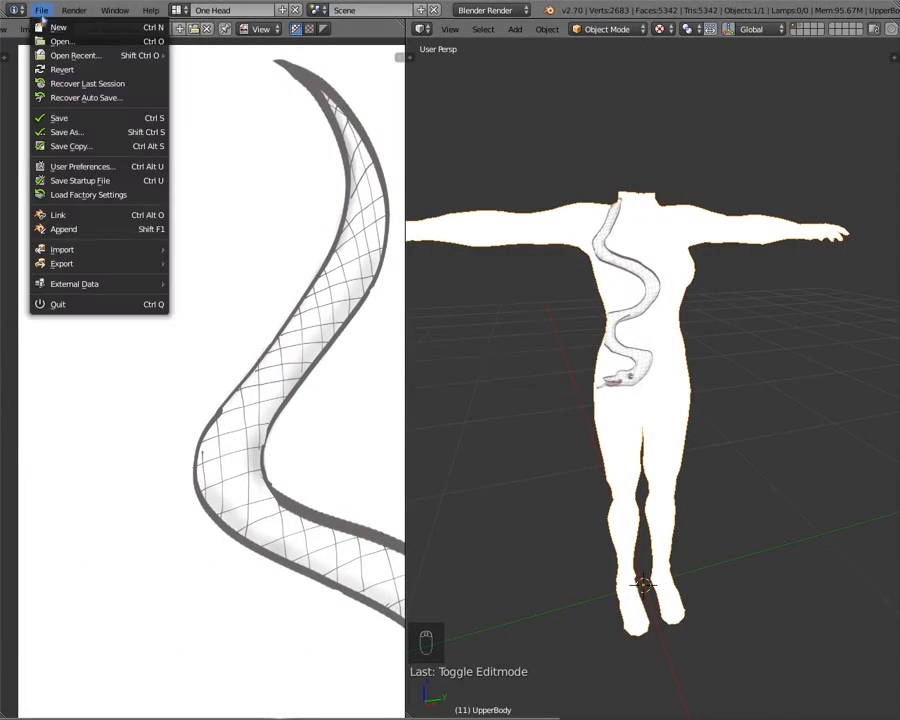
pyautogui.click(50, 118)
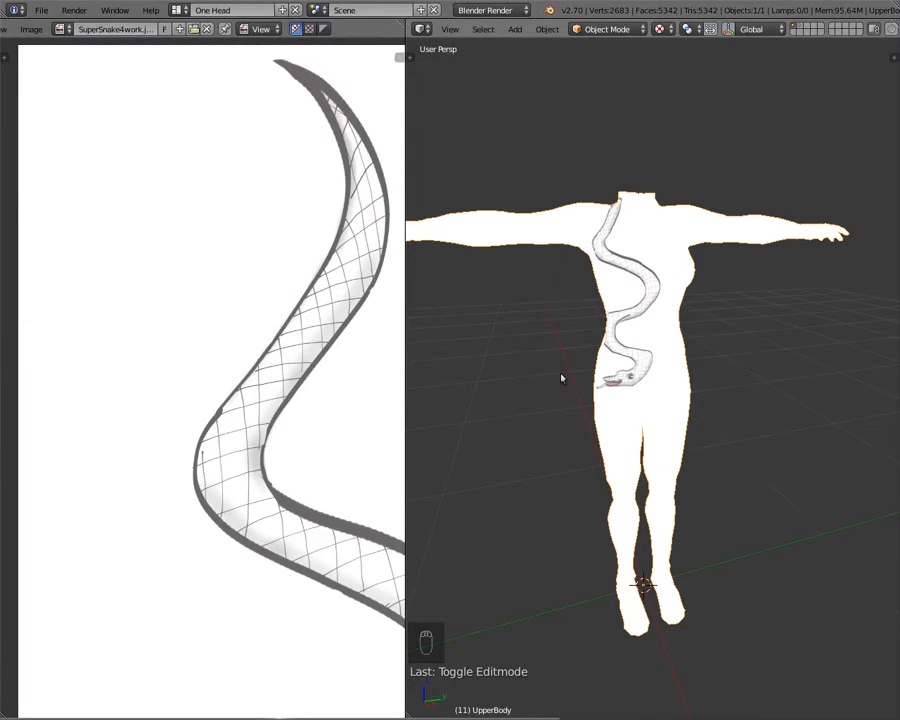
# - Split the UV/Image Editor into two stacked areas and make the upper one a Properties editor showing the UV Maps list
pyautogui.moveTo(643, 200); pyautogui.dragTo(627, 261, button='middle')
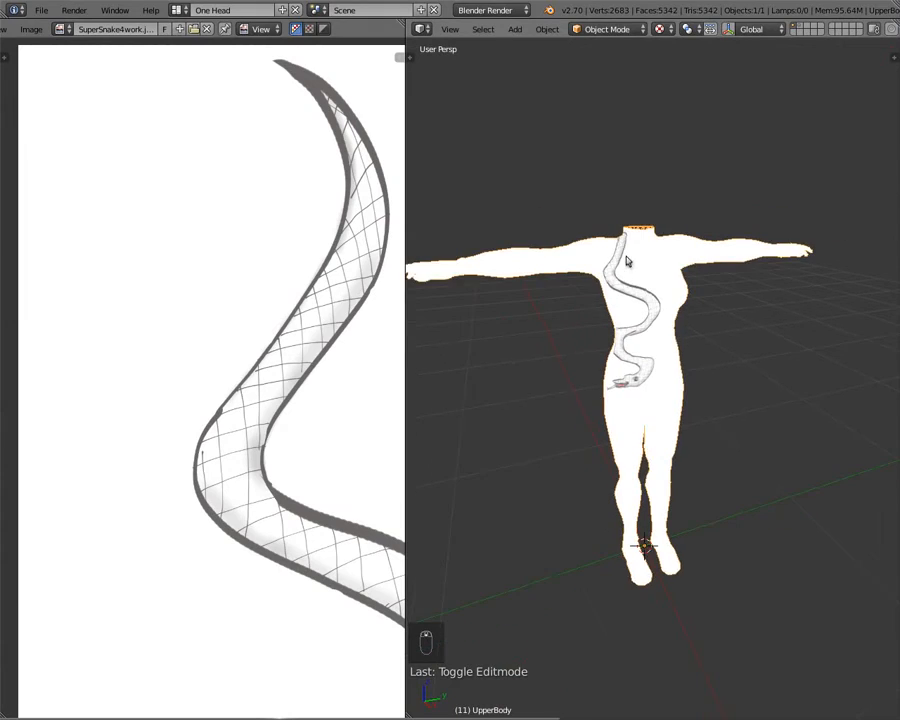
pyautogui.scroll(2, 627, 261)
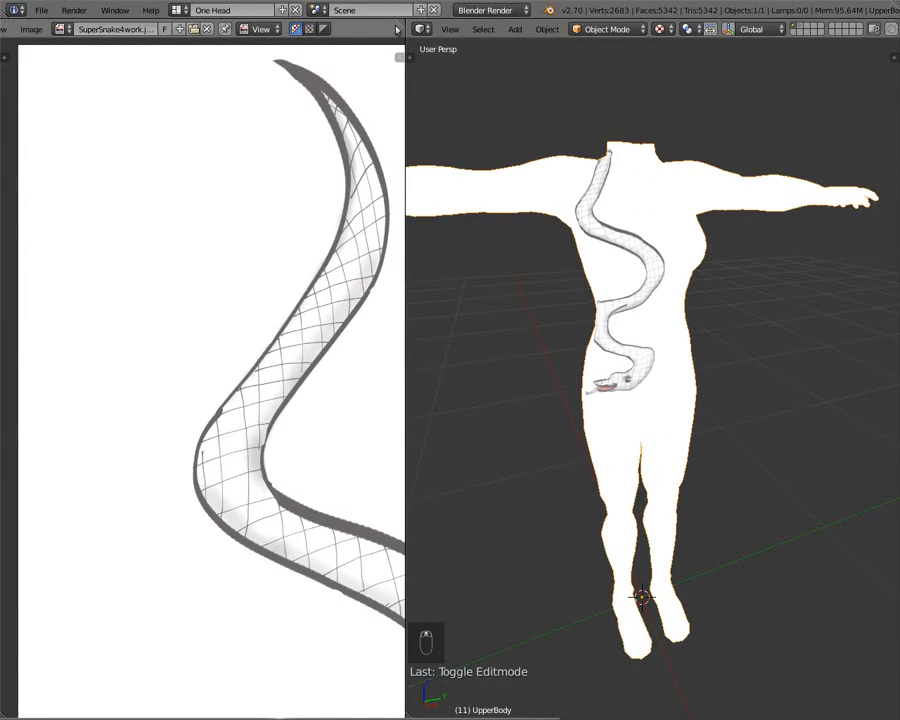
pyautogui.moveTo(399, 57); pyautogui.dragTo(424, 364)
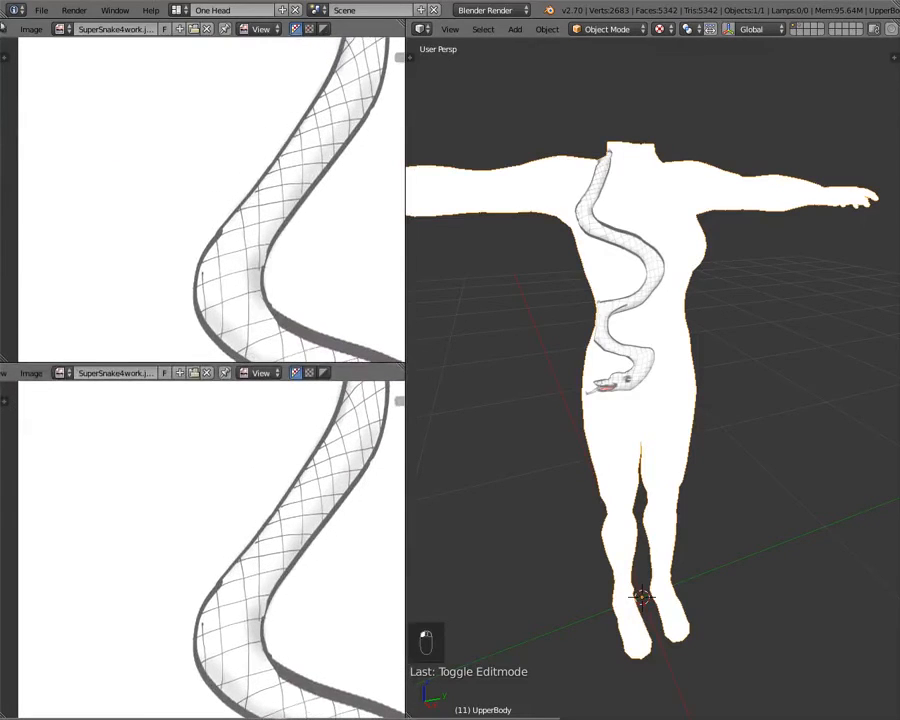
pyautogui.scroll(4, 3, 27)
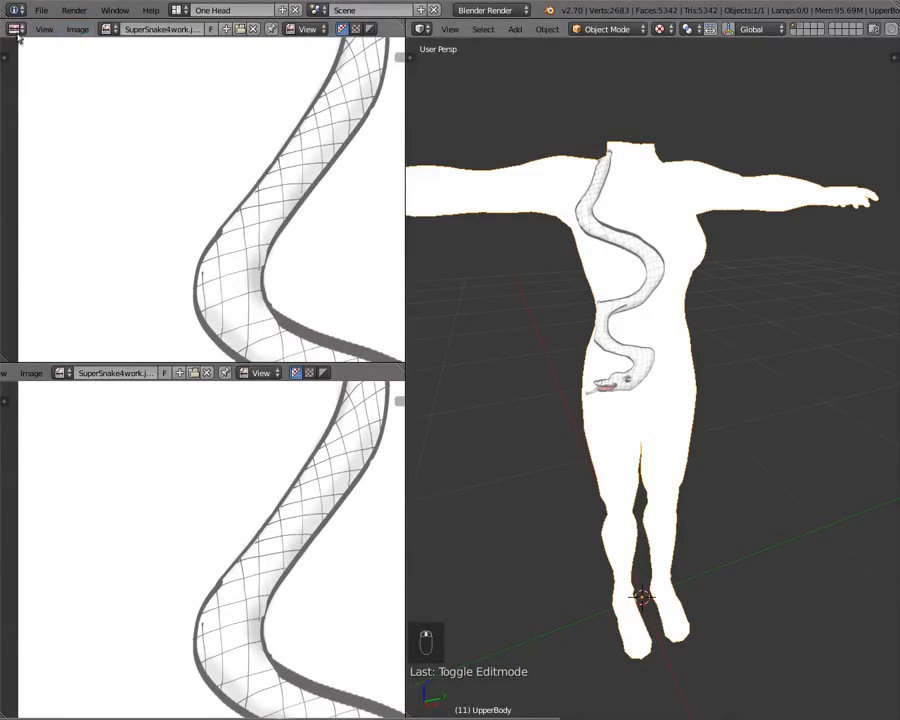
pyautogui.click(17, 32)
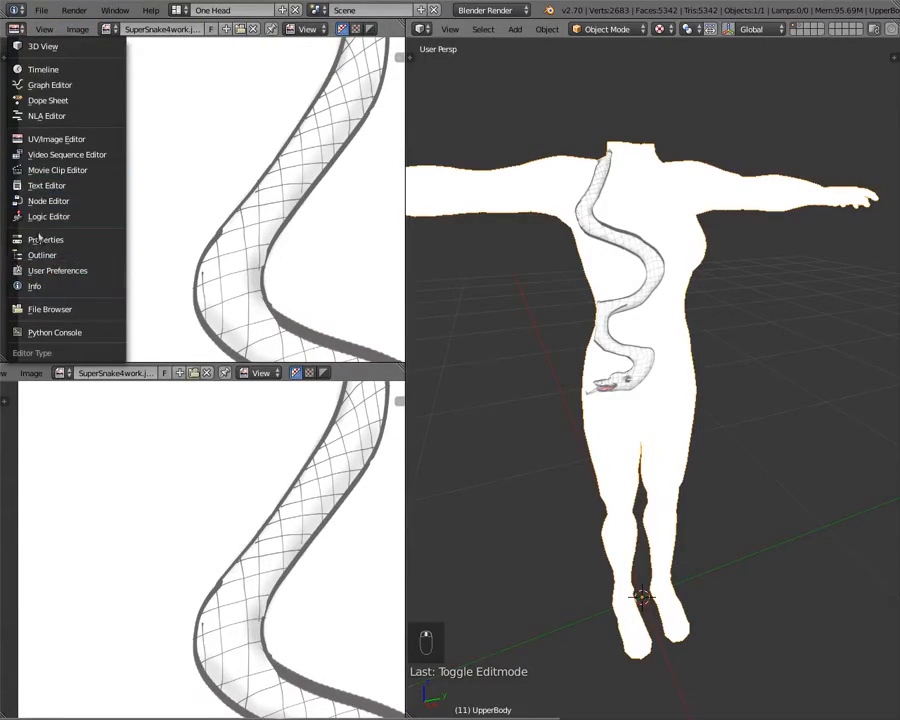
pyautogui.click(42, 240)
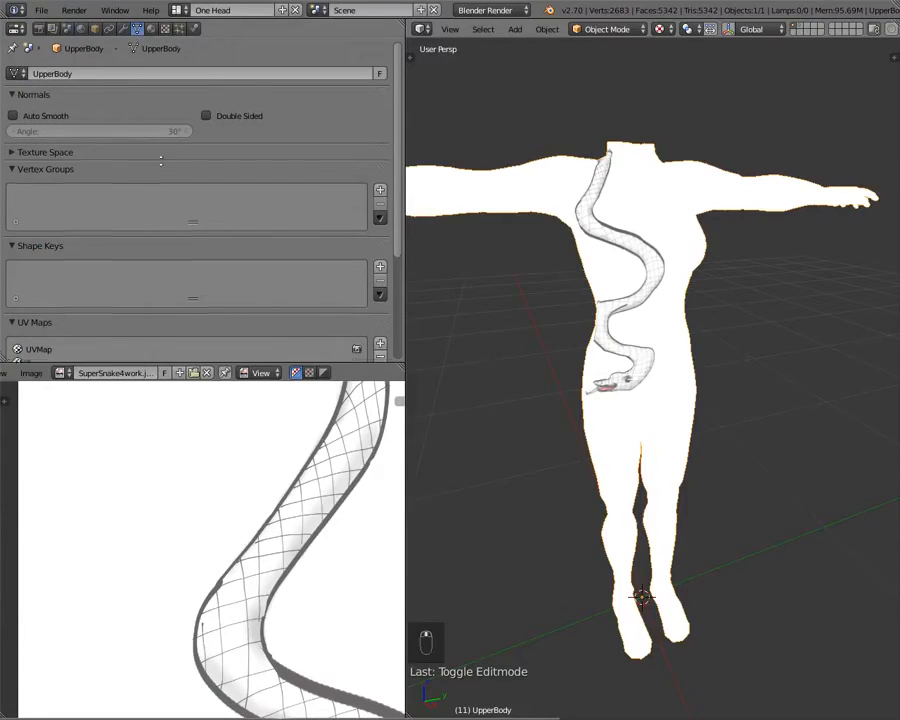
pyautogui.scroll(-4, 127, 147)
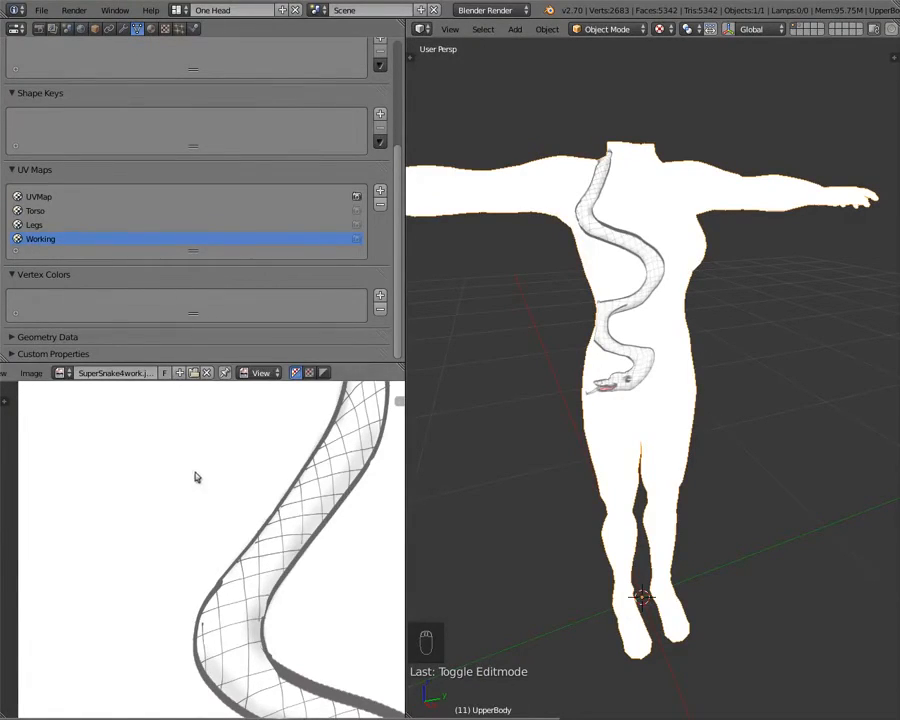
# - Enter Edit Mode and compare the snake's UV layout on the image with the tattoo's placement on the body
pyautogui.scroll(-5, 198, 474)
pyautogui.press('Tab')
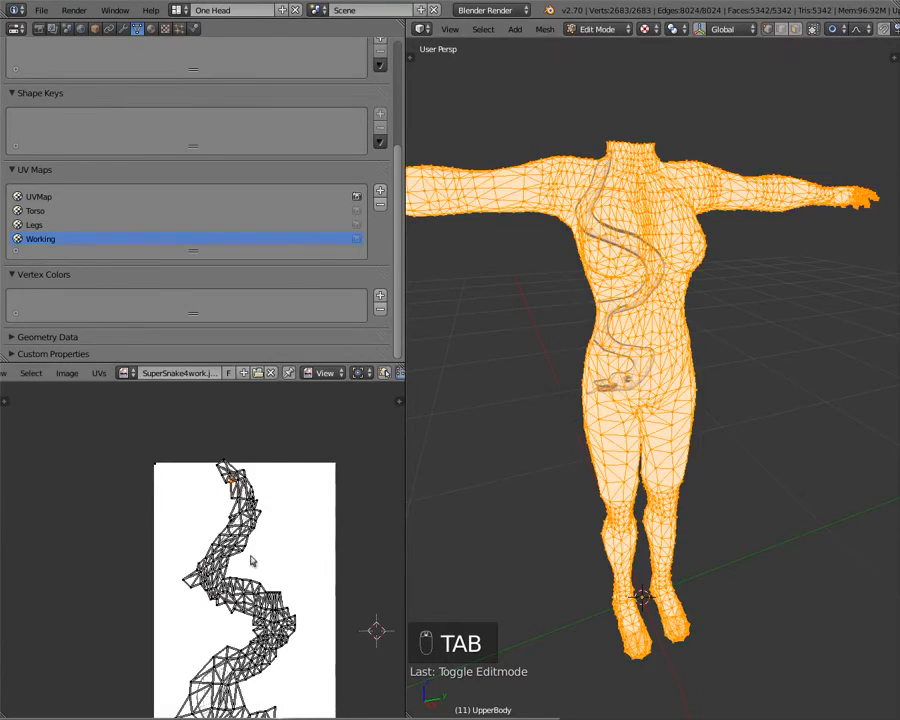
pyautogui.moveTo(194, 568); pyautogui.dragTo(167, 489, button='middle')
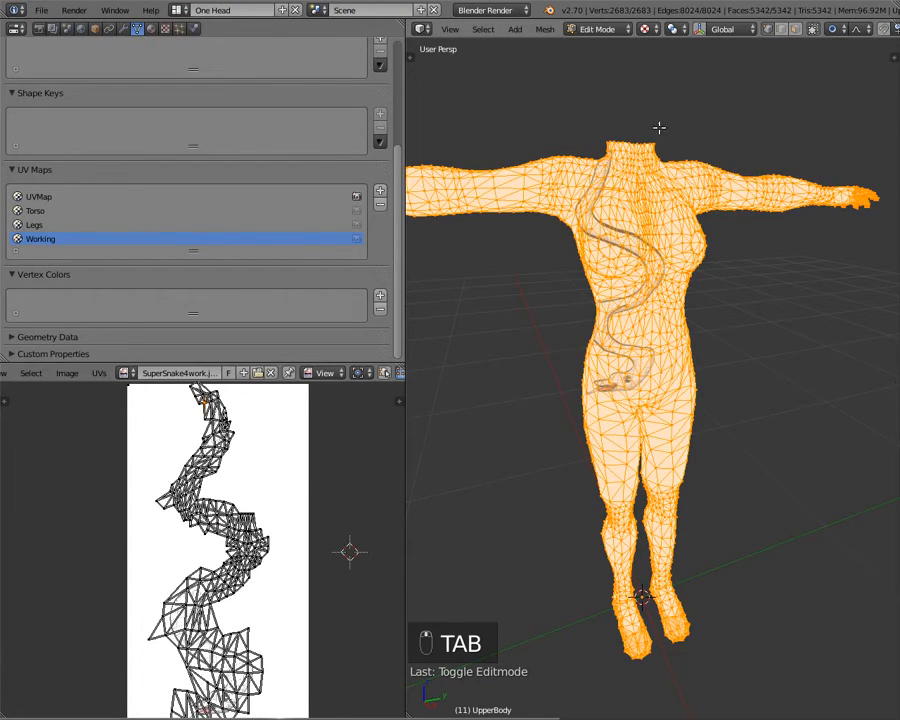
pyautogui.moveTo(632, 376); pyautogui.dragTo(562, 448, button='middle')
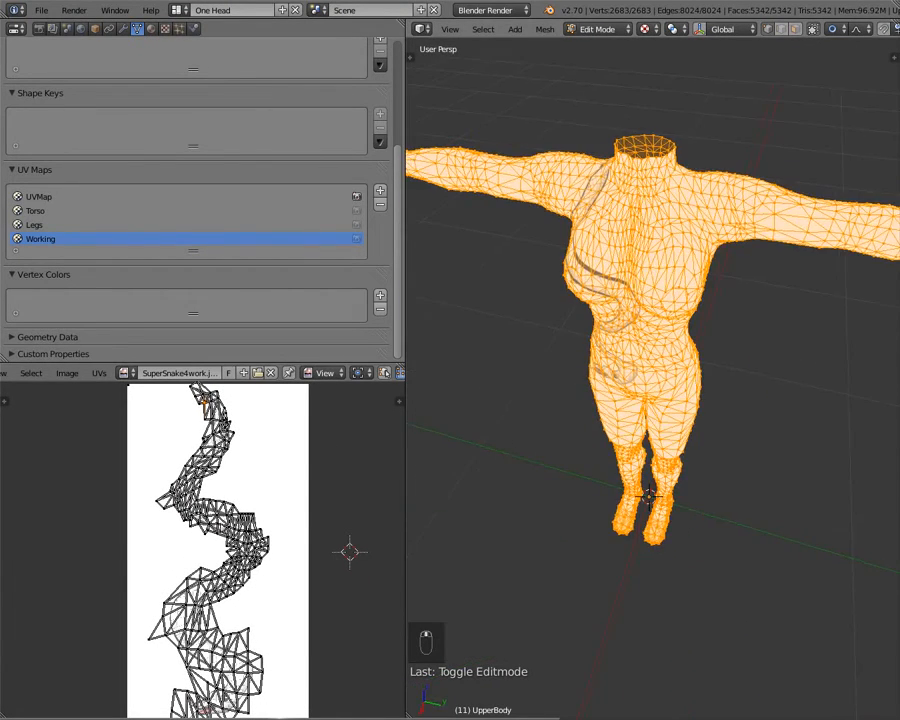
pyautogui.scroll(-3, 198, 510)
pyautogui.scroll(3, 163, 577)
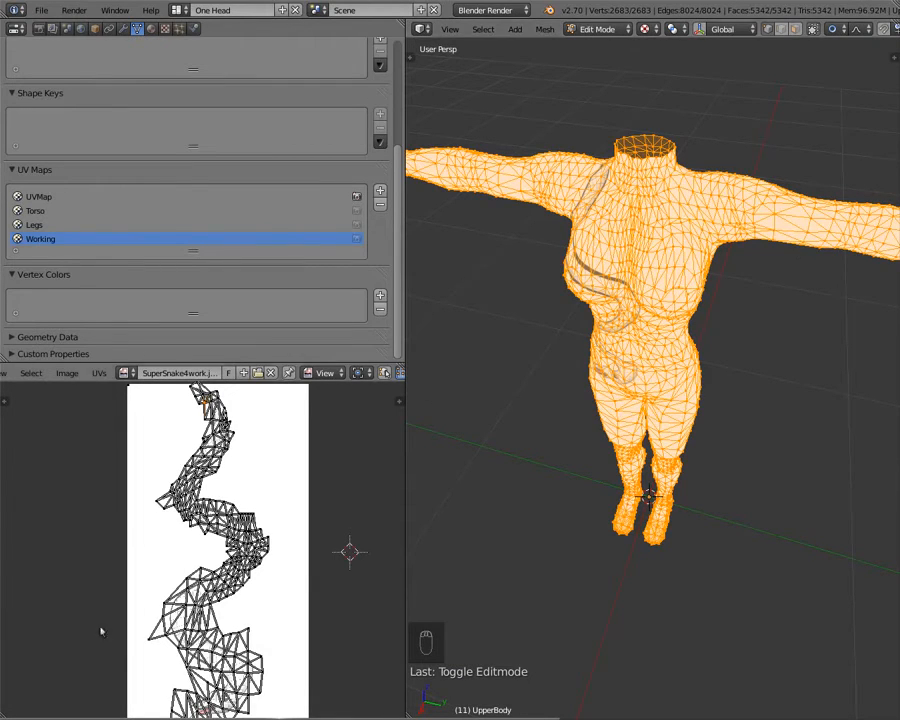
pyautogui.moveTo(647, 356); pyautogui.dragTo(730, 292, button='middle')
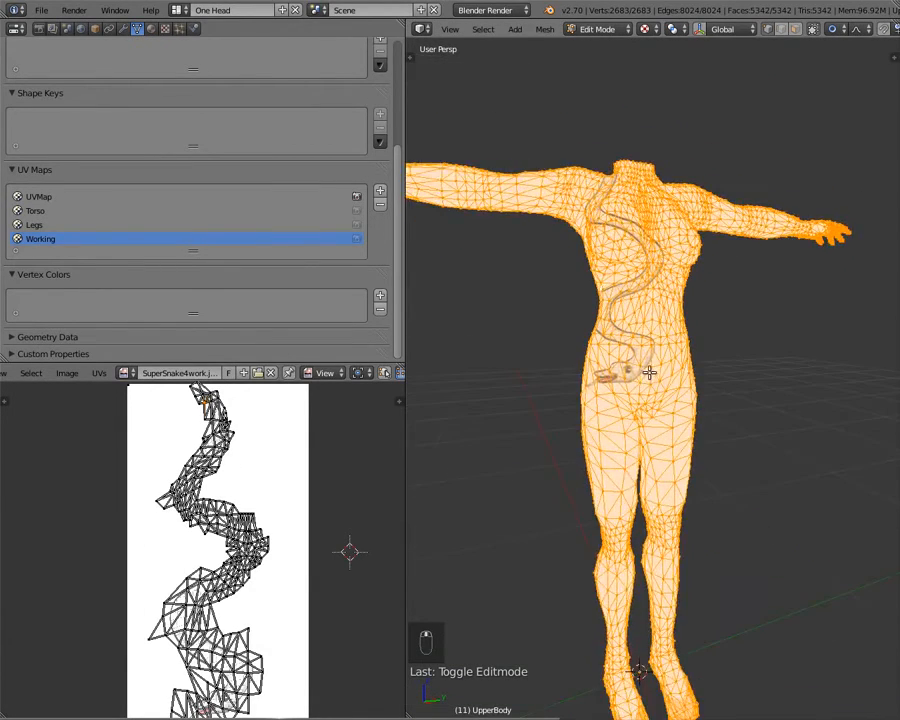
# - Examine how the snake's UV layout fits over the SuperSnake4work image, from its upper end downward
pyautogui.scroll(3, 648, 371)
pyautogui.scroll(-2, 103, 404)
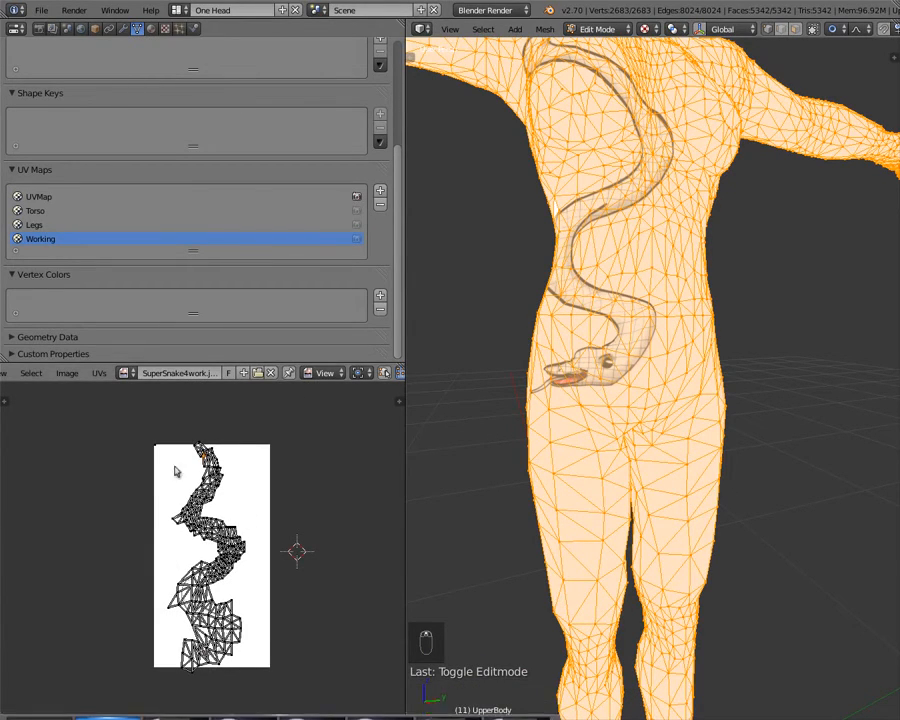
pyautogui.scroll(6, 189, 542)
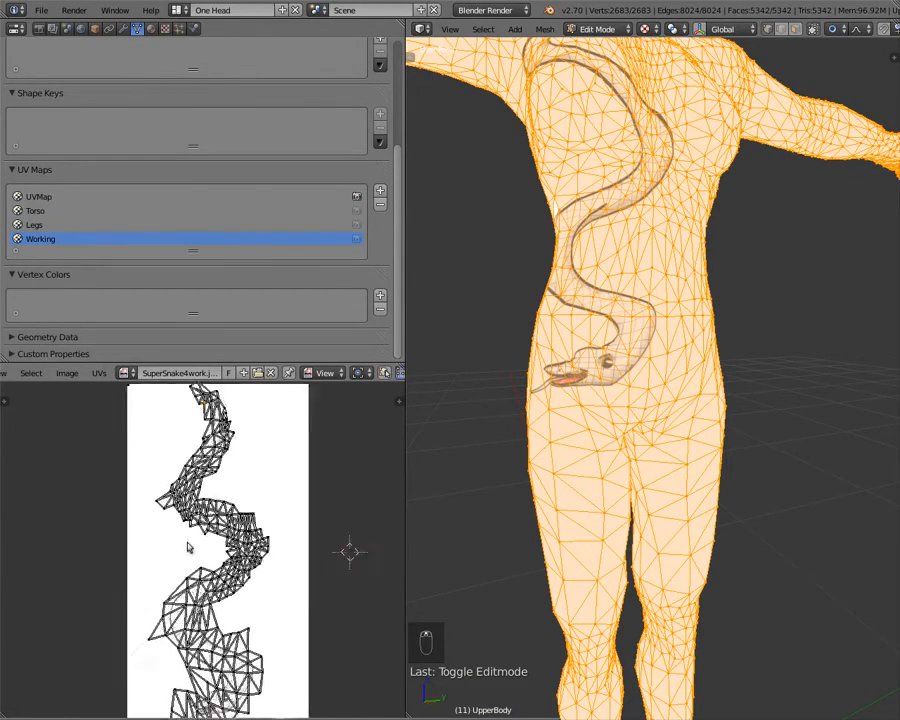
pyautogui.press('Home')
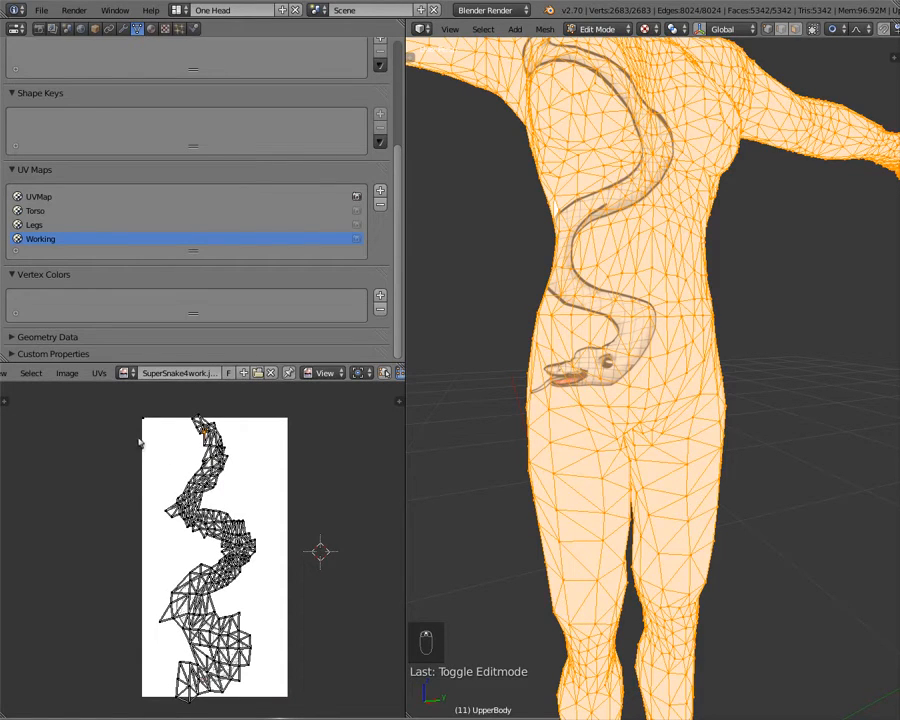
pyautogui.moveTo(145, 417); pyautogui.dragTo(192, 500, button='middle')
pyautogui.scroll(7, 192, 497)
pyautogui.moveTo(207, 430); pyautogui.dragTo(200, 470, button='middle')
pyautogui.scroll(-7, 211, 541)
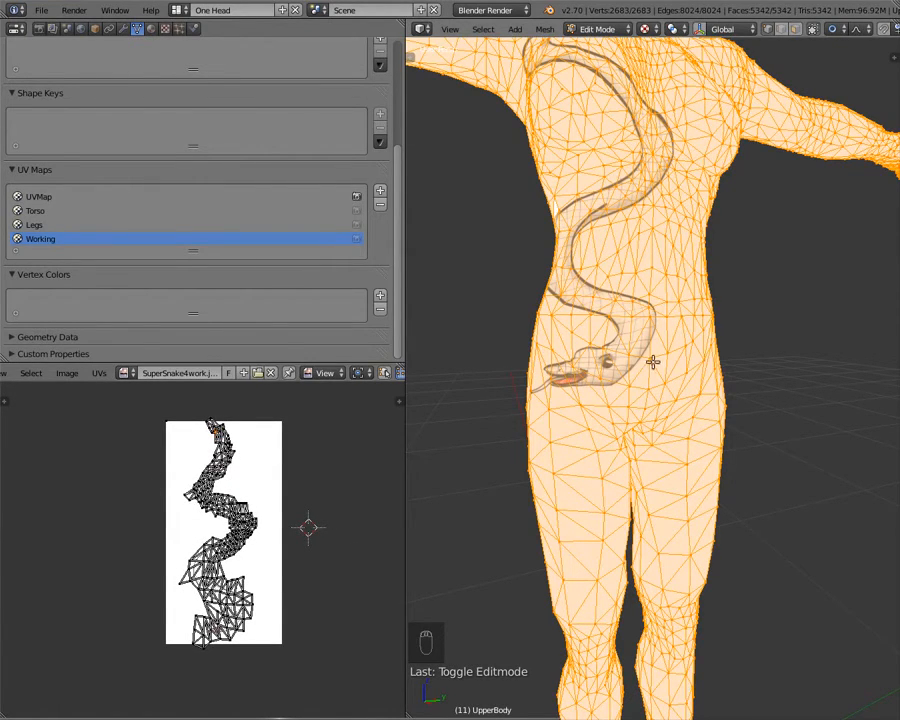
# - Inspect the snake tattoo on the body mesh from the front, the shoulder and the side
pyautogui.moveTo(459, 255); pyautogui.dragTo(468, 228, button='middle')
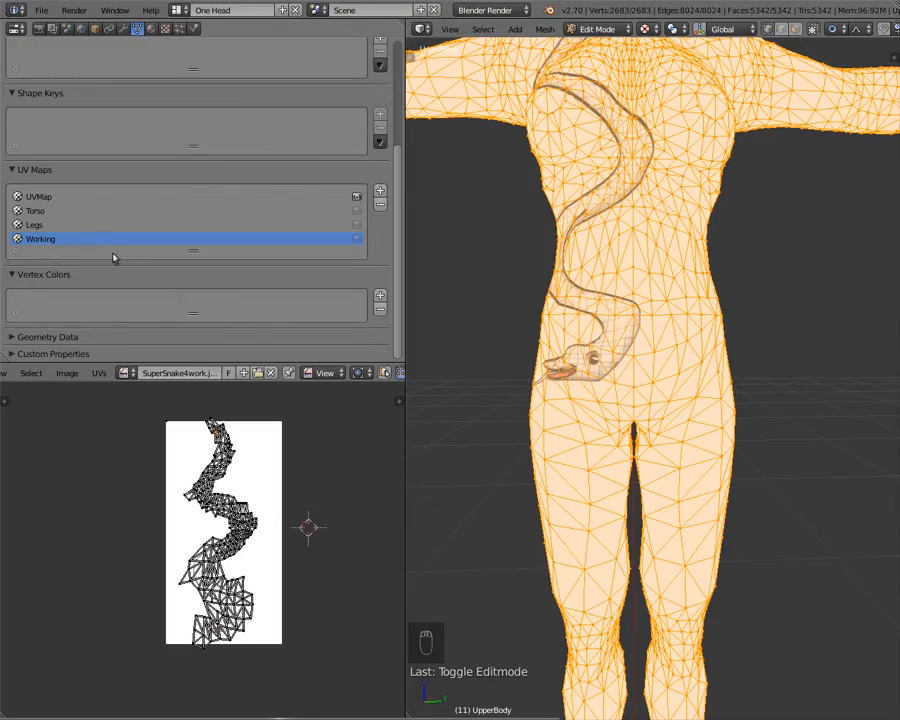
pyautogui.scroll(10, 639, 426)
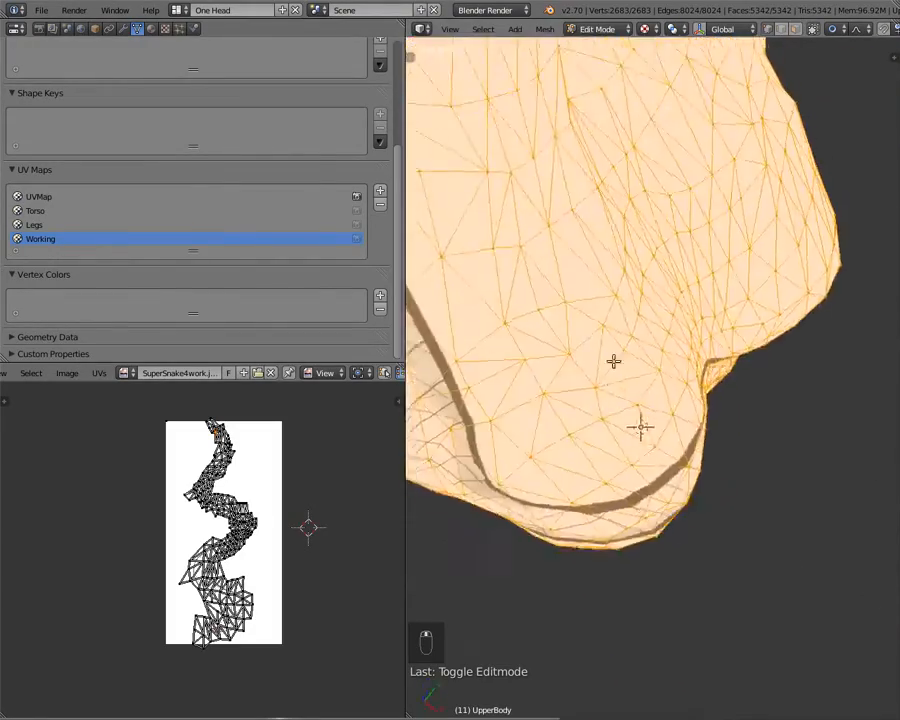
pyautogui.moveTo(639, 426); pyautogui.dragTo(564, 302, button='middle')
pyautogui.scroll(-10, 740, 357)
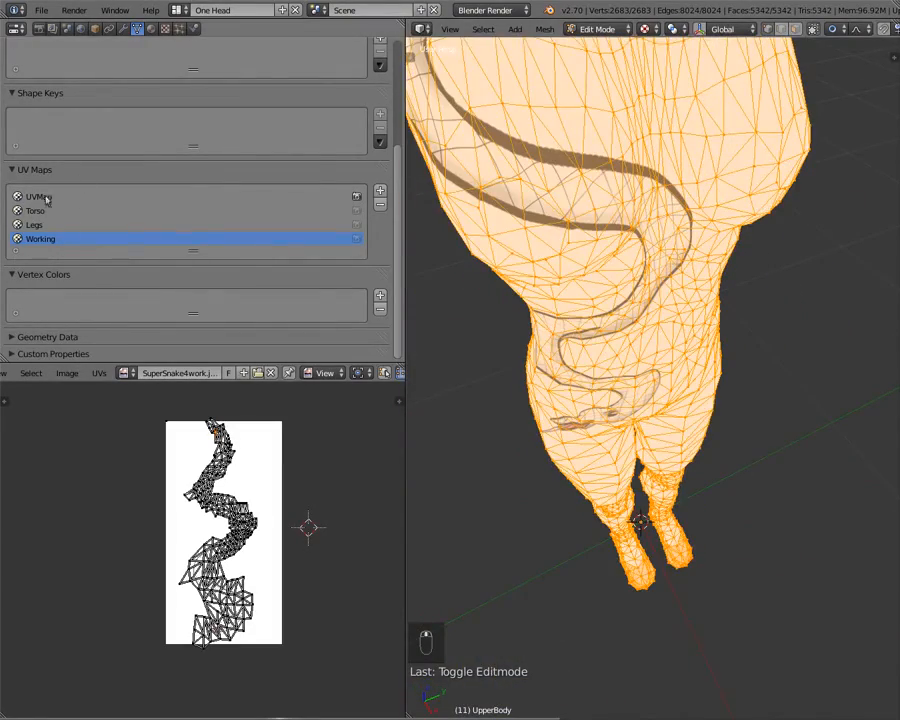
pyautogui.moveTo(661, 358); pyautogui.dragTo(755, 257, button='middle')
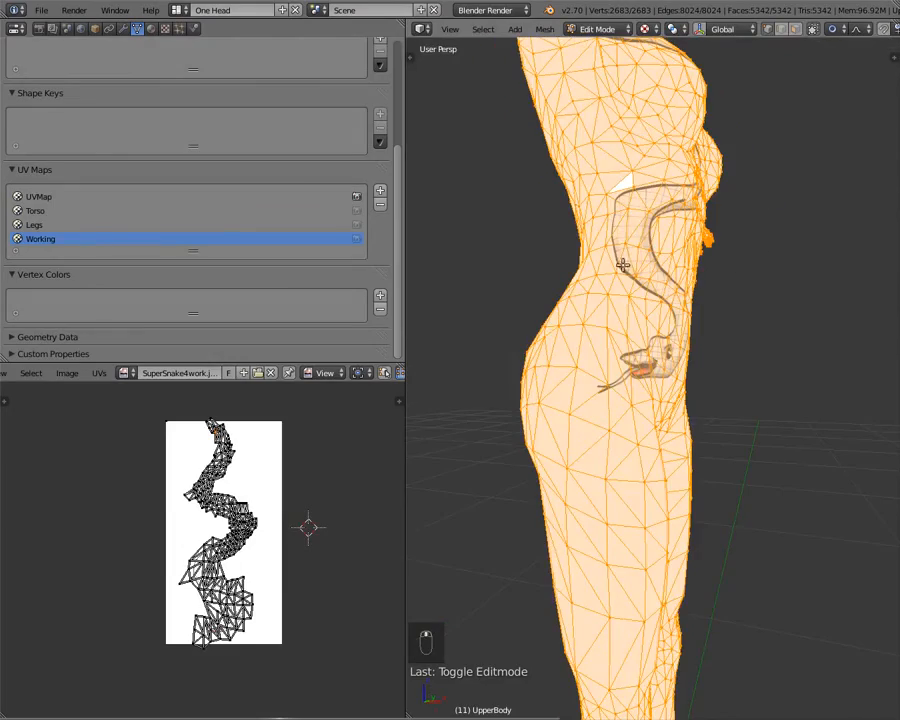
pyautogui.moveTo(626, 267); pyautogui.dragTo(593, 356, button='middle')
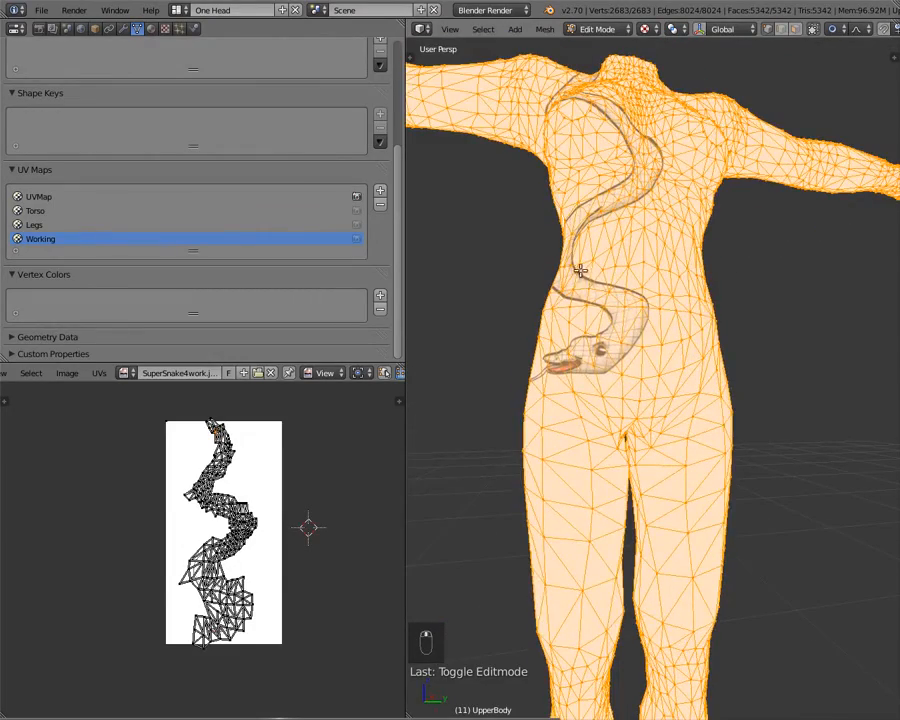
pyautogui.moveTo(579, 267); pyautogui.dragTo(538, 289, button='middle')
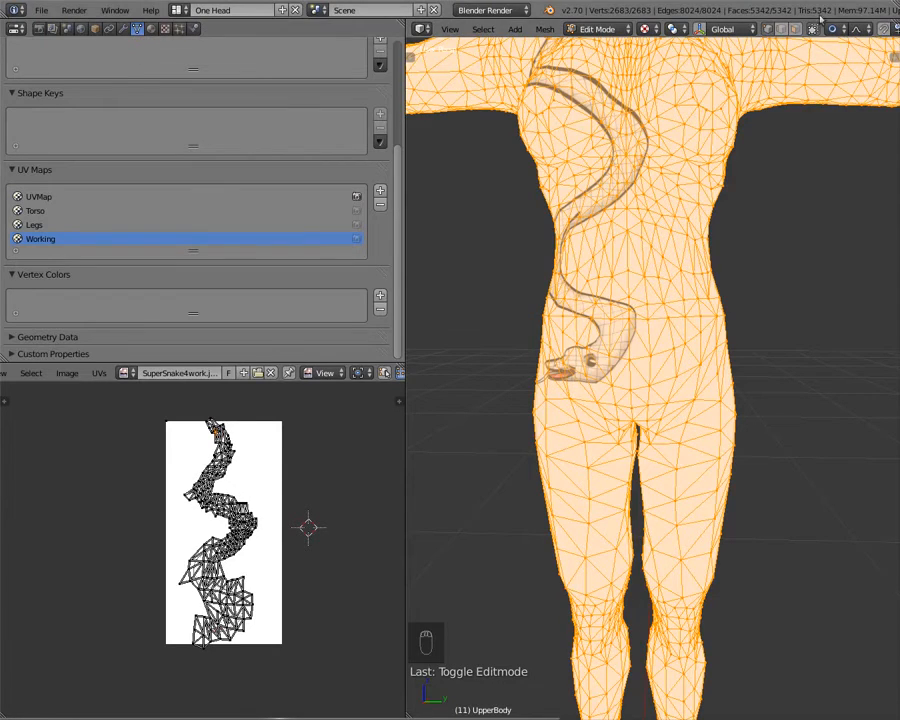
# - Set the Torso material's diffuse intensity to 1.000 and its specular intensity to 0.000
pyautogui.click(151, 28)
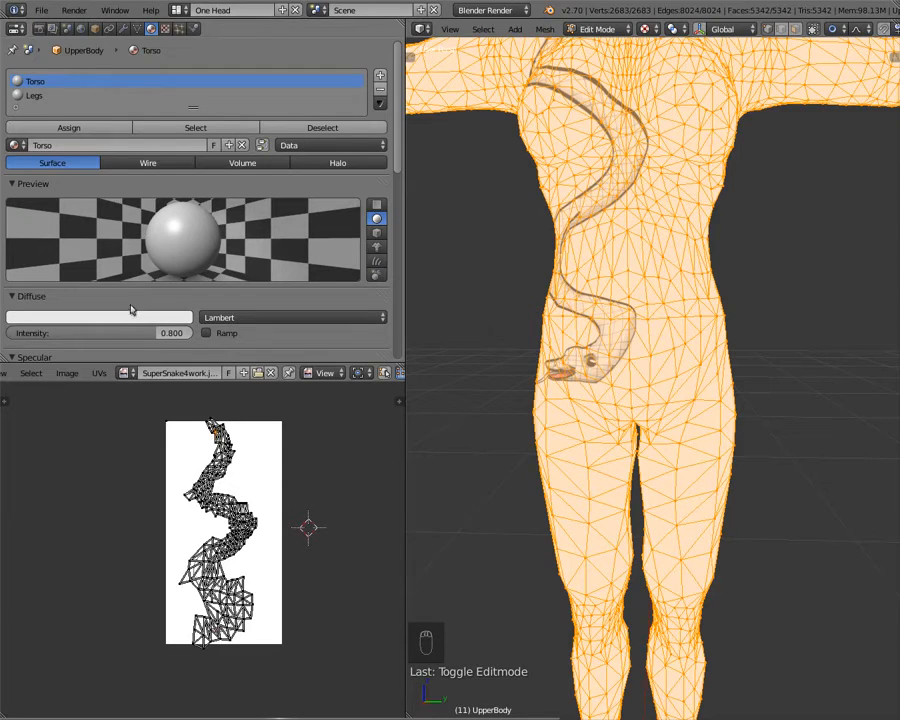
pyautogui.moveTo(126, 333); pyautogui.dragTo(185, 333)
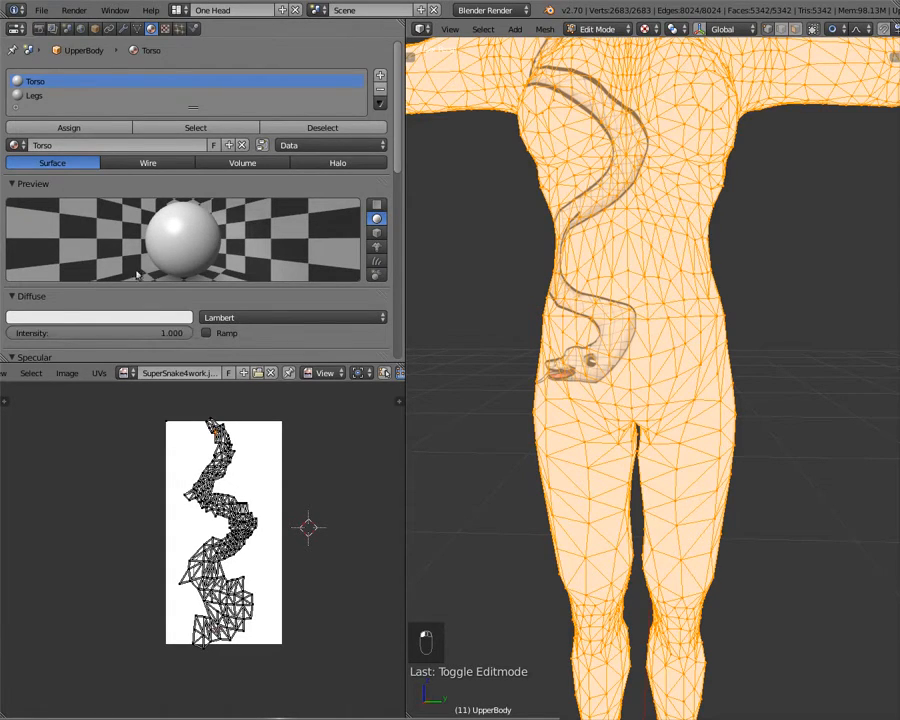
pyautogui.scroll(-4, 104, 186)
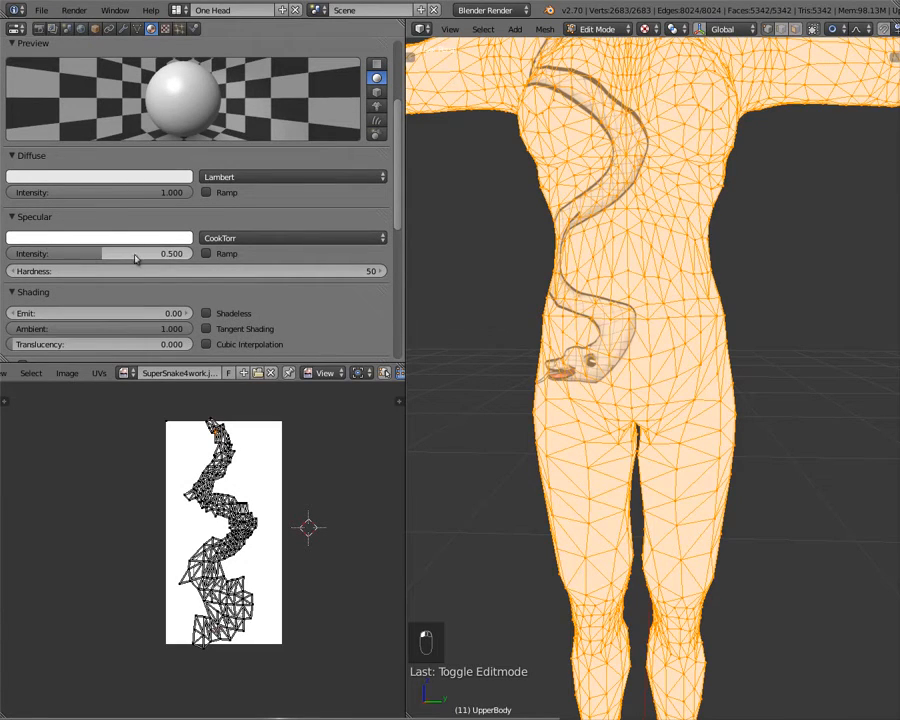
pyautogui.moveTo(135, 256); pyautogui.dragTo(34, 256)
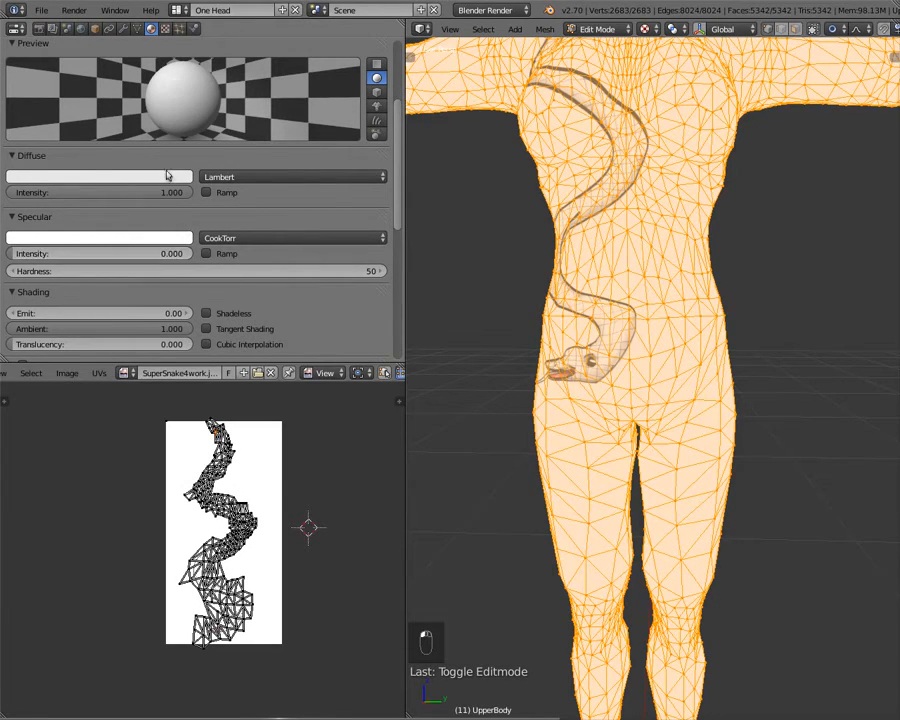
# - Make the Torso material shadeless and brighten its diffuse color to pure white
pyautogui.scroll(1, 171, 171)
pyautogui.scroll(-3, 201, 233)
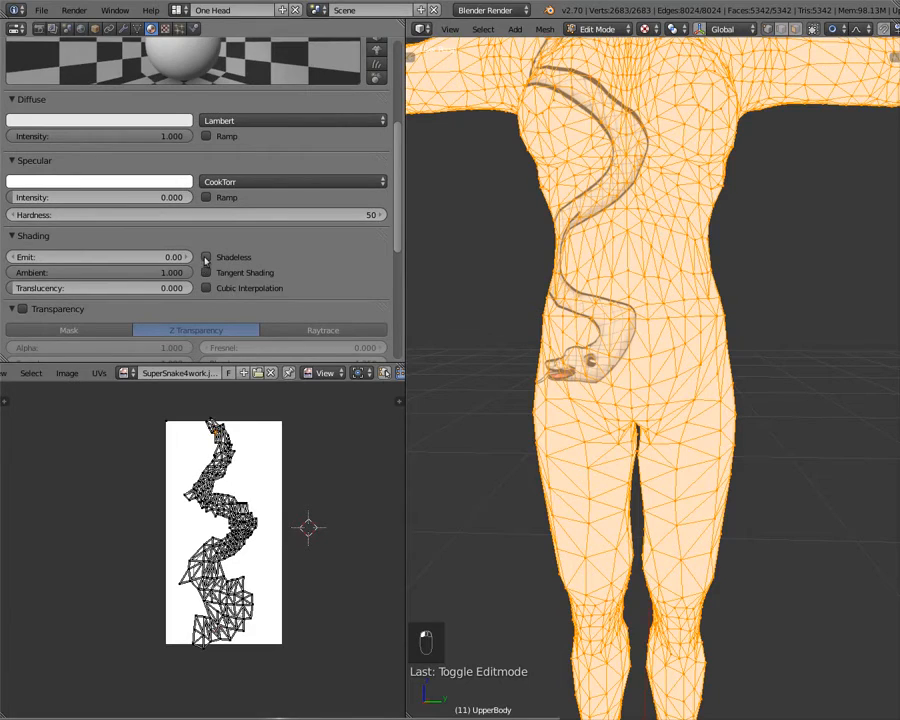
pyautogui.click(206, 258)
pyautogui.scroll(2, 195, 194)
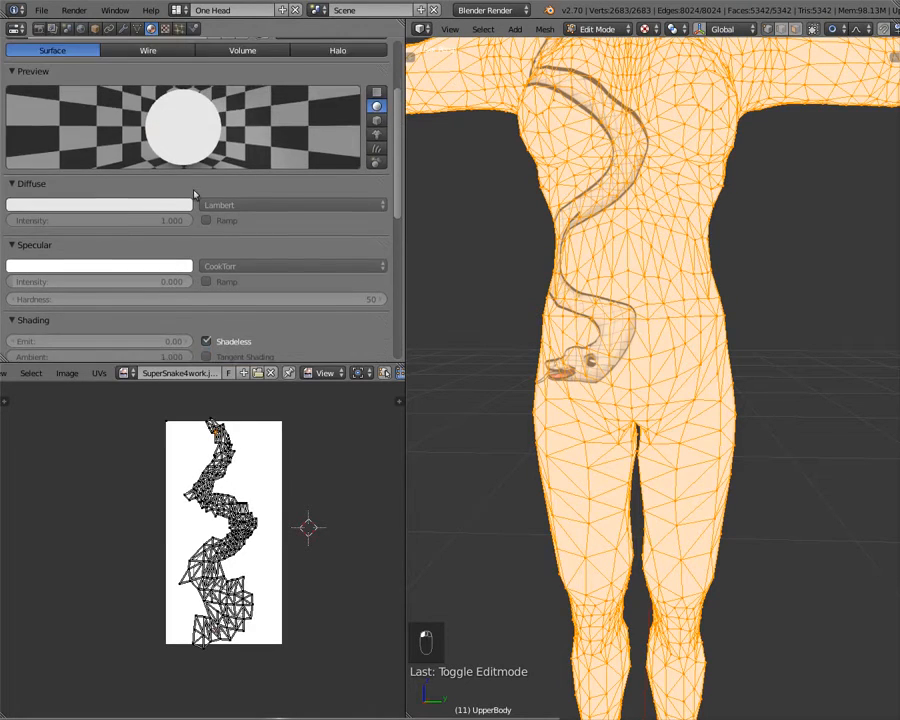
pyautogui.scroll(1, 195, 194)
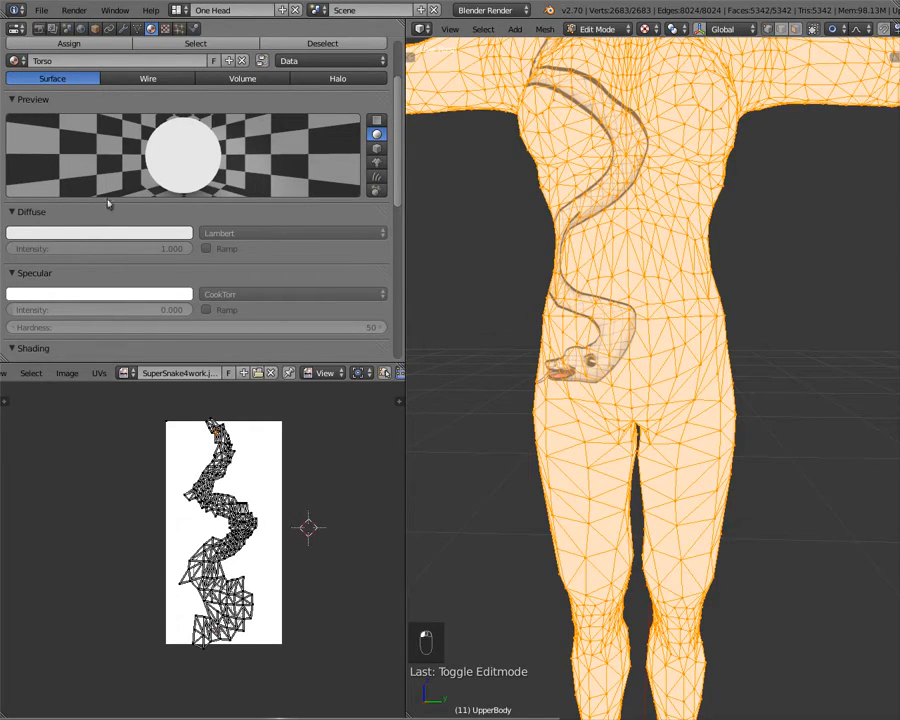
pyautogui.click(95, 237)
pyautogui.click(75, 236)
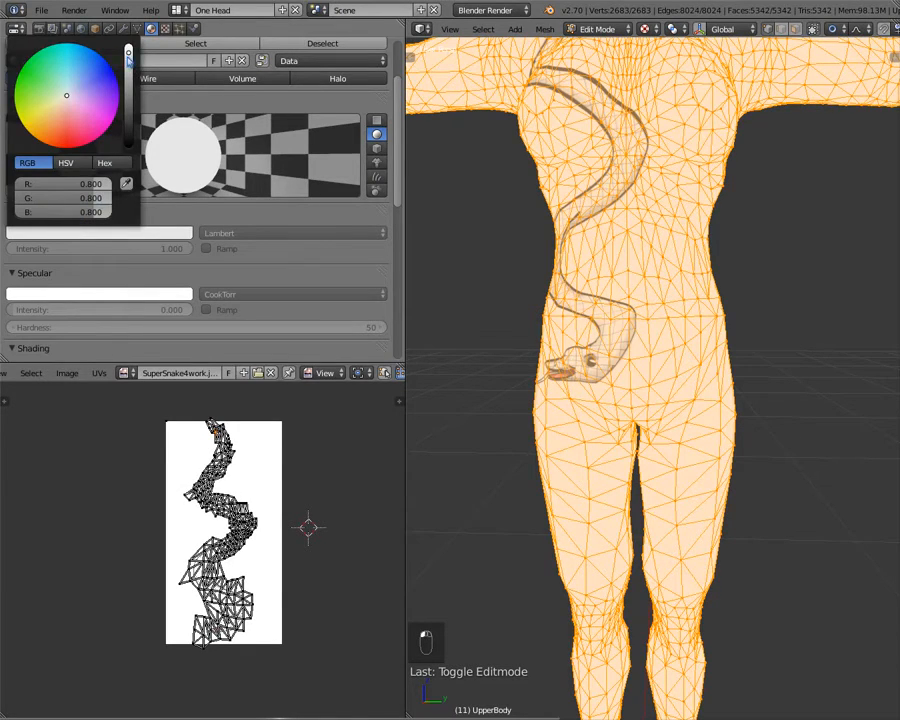
pyautogui.moveTo(128, 60); pyautogui.dragTo(128, 46)
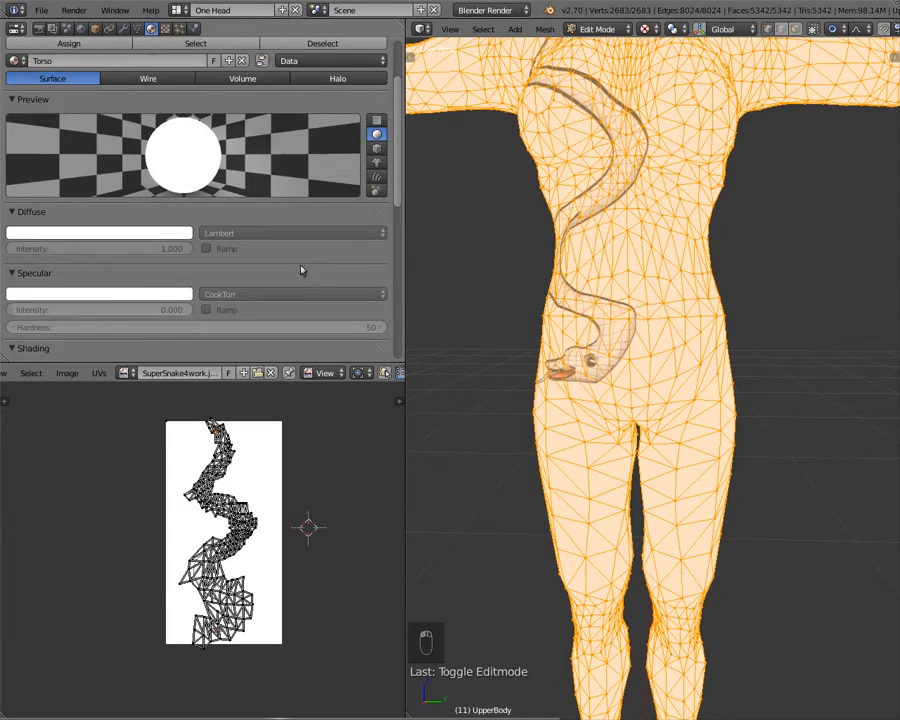
# - Enlarge the Properties editor downward over the UV/Image Editor and enable Z Transparency for the Torso material
pyautogui.scroll(-1, 148, 294)
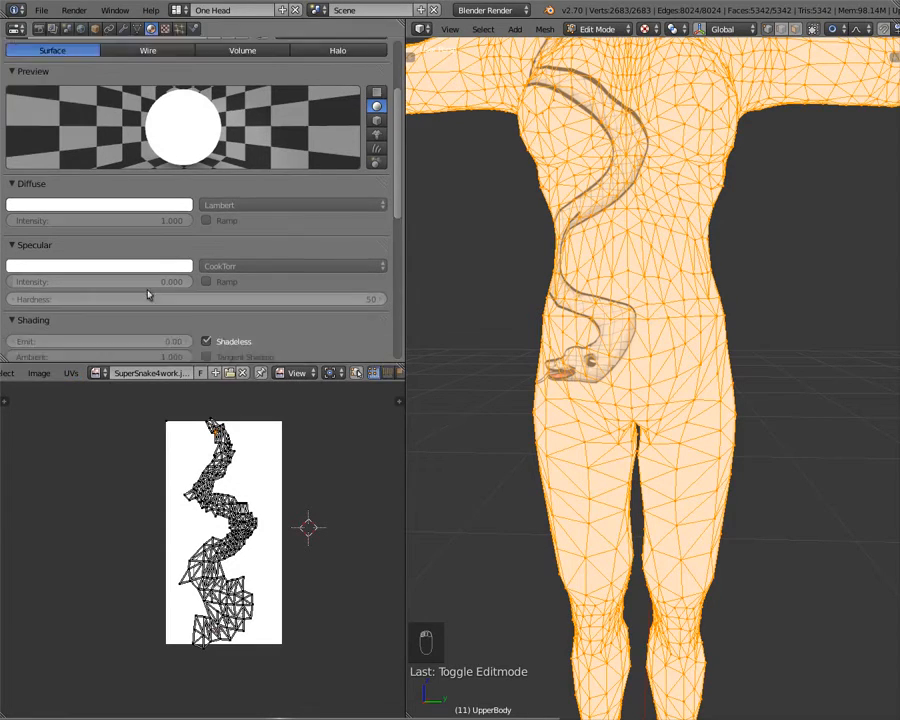
pyautogui.scroll(-5, 148, 294)
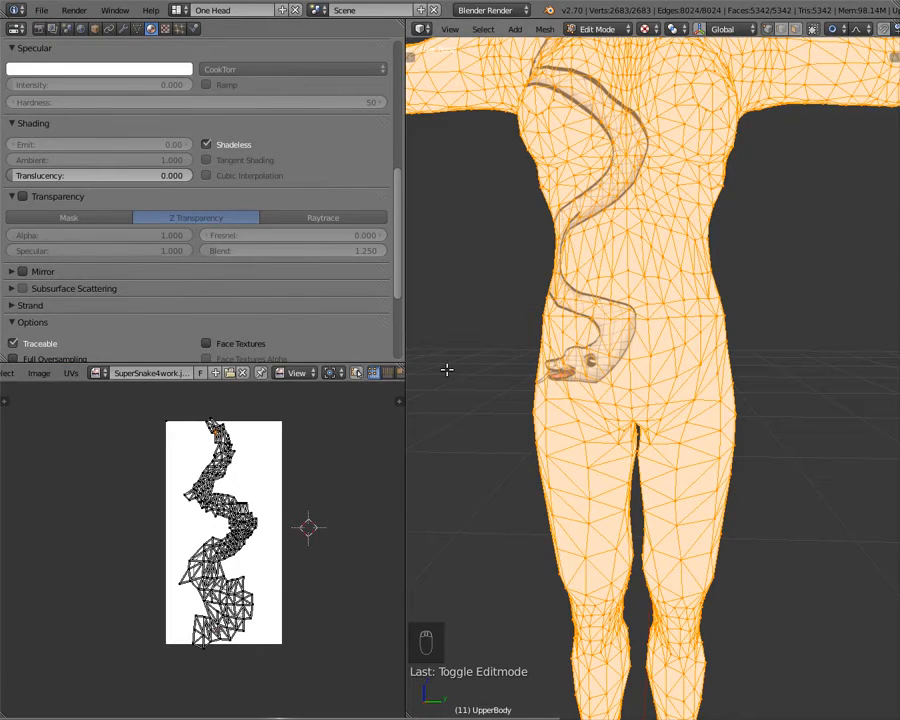
pyautogui.moveTo(378, 365); pyautogui.dragTo(370, 610)
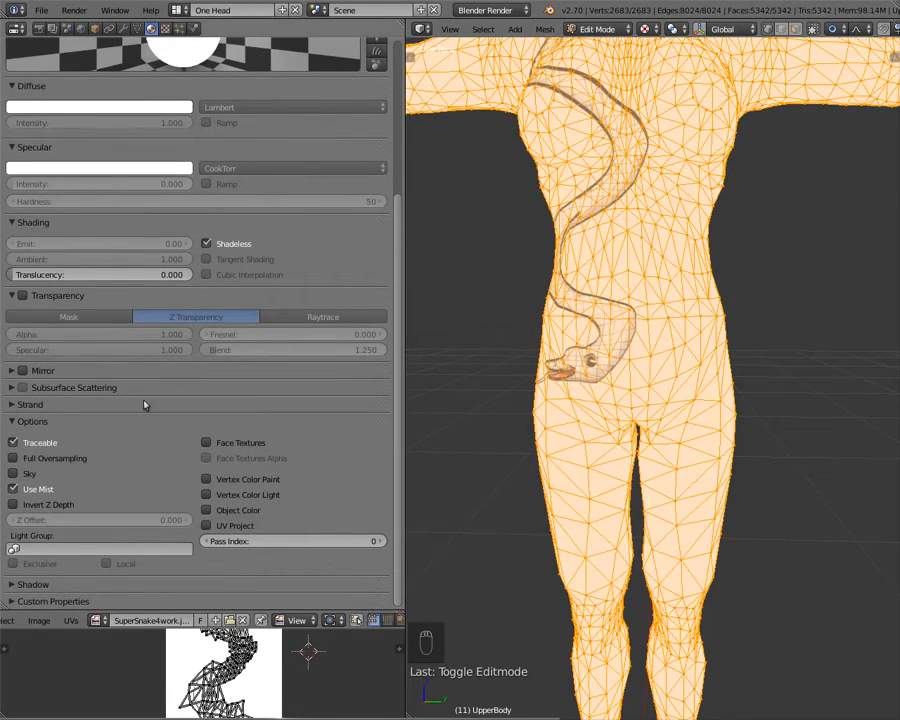
pyautogui.scroll(5, 50, 315)
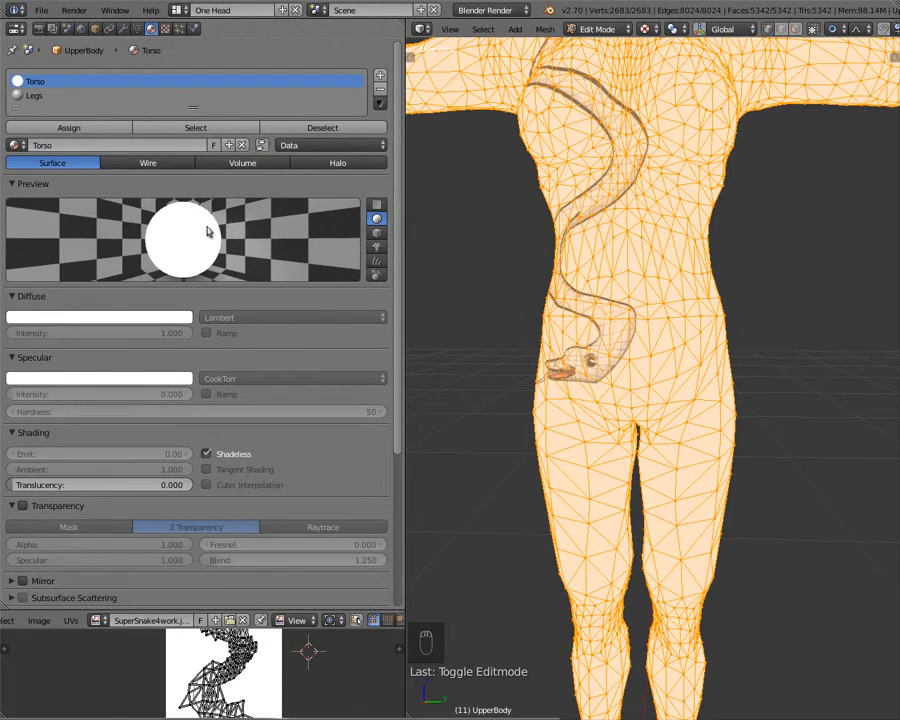
pyautogui.scroll(-2, 205, 230)
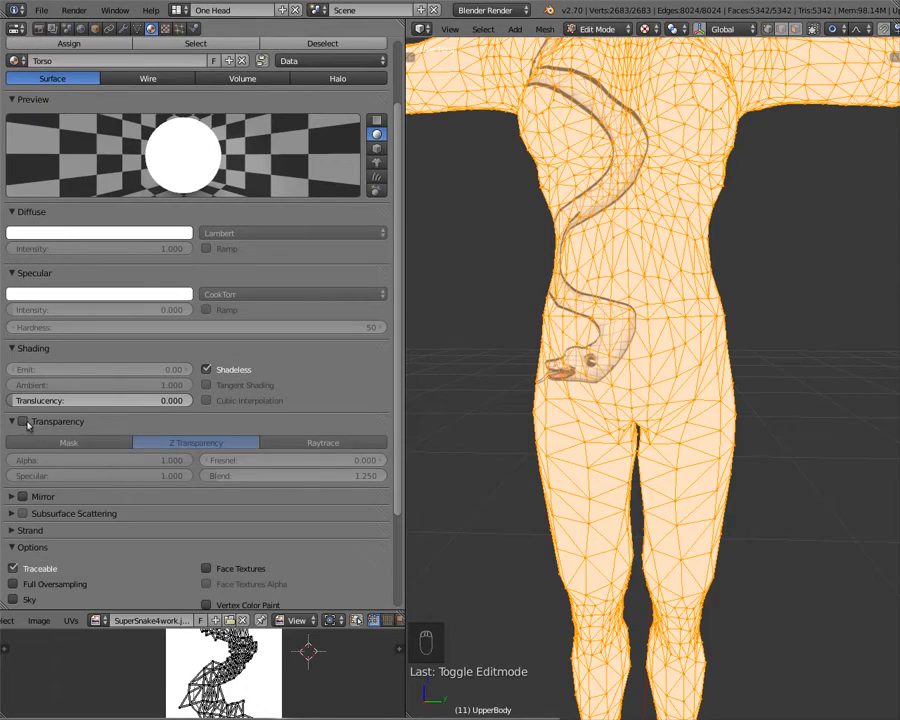
pyautogui.click(24, 422)
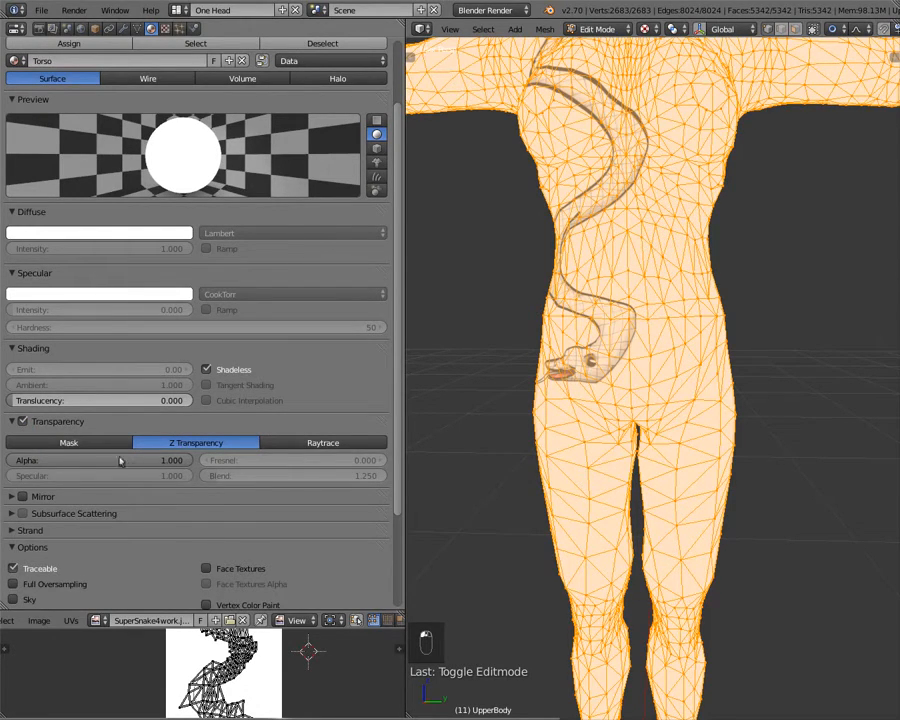
# - Try an alpha of 0 on the Torso material, checking the preview, and restore it to 1
pyautogui.click(173, 461)
pyautogui.write('0')
pyautogui.press('Return')
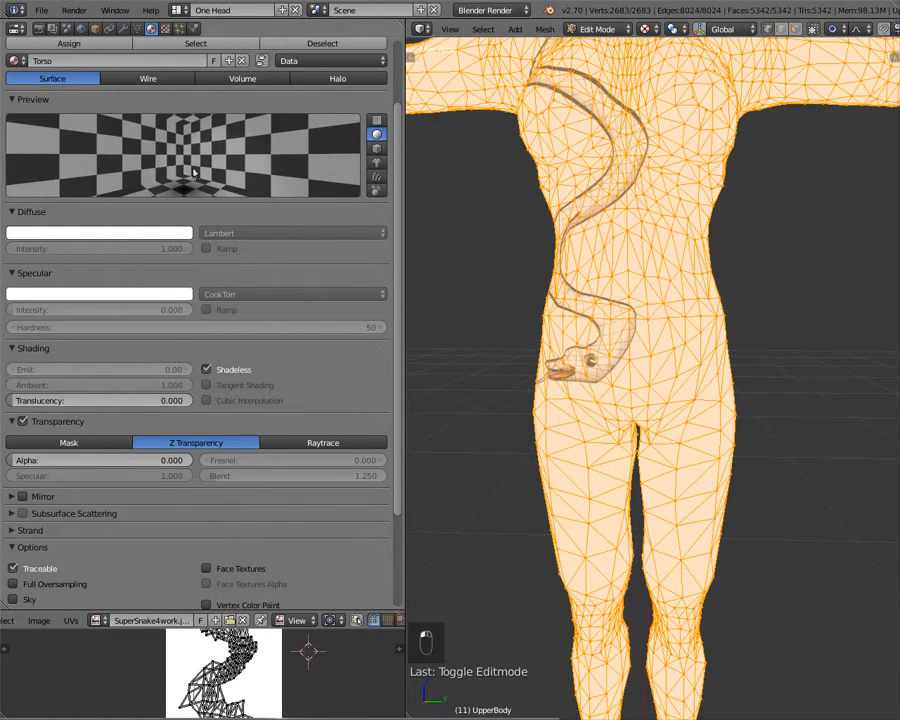
pyautogui.click(170, 462)
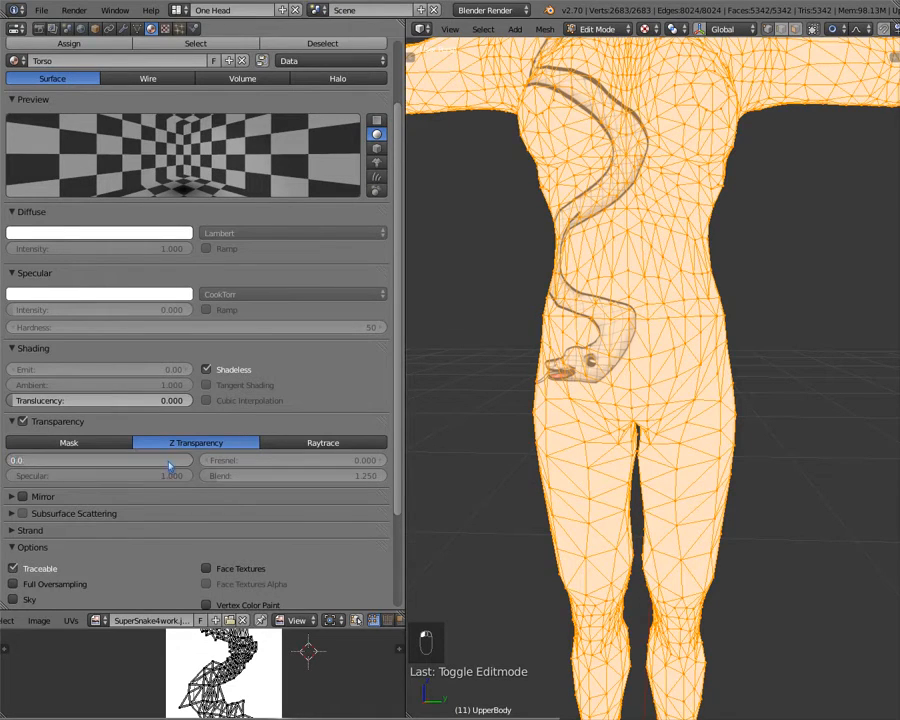
pyautogui.write('1')
pyautogui.press('Return')
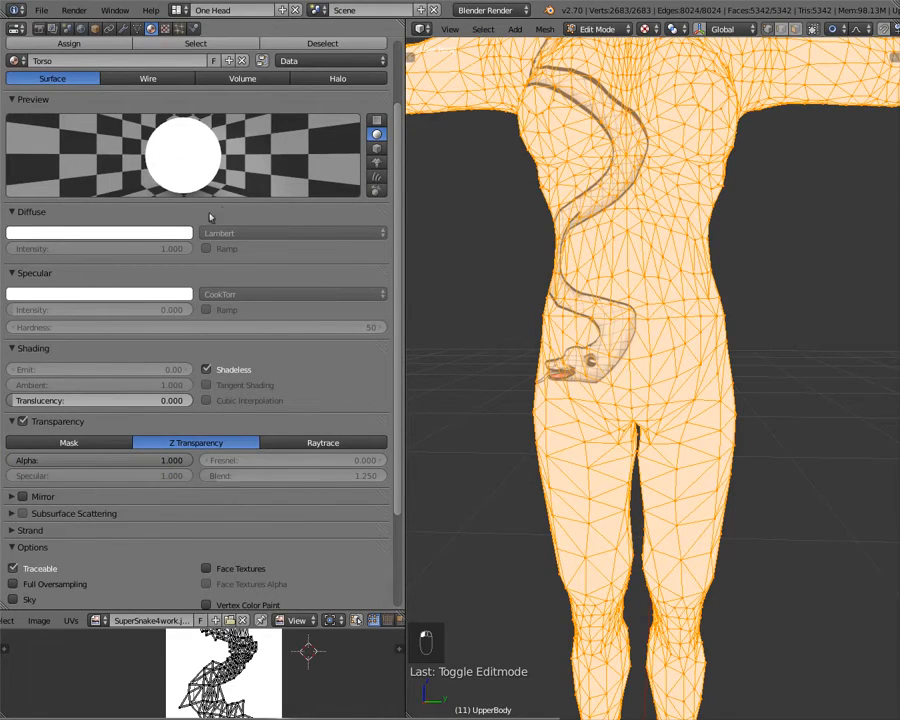
# - Create a new texture in the Torso material's first texture slot and name it Sanke
pyautogui.scroll(2, 205, 216)
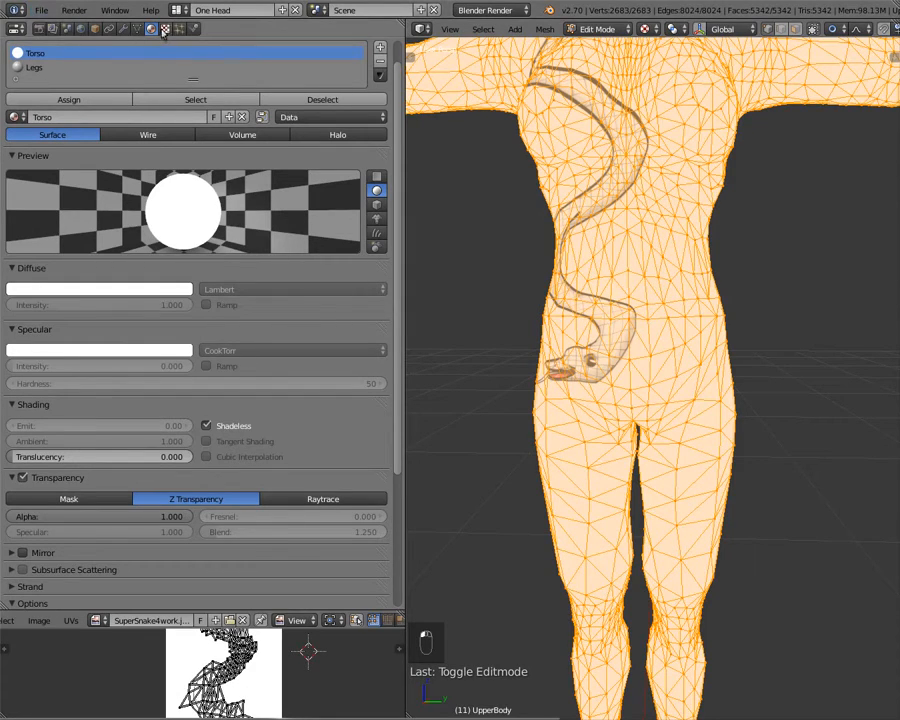
pyautogui.scroll(2, 78, 57)
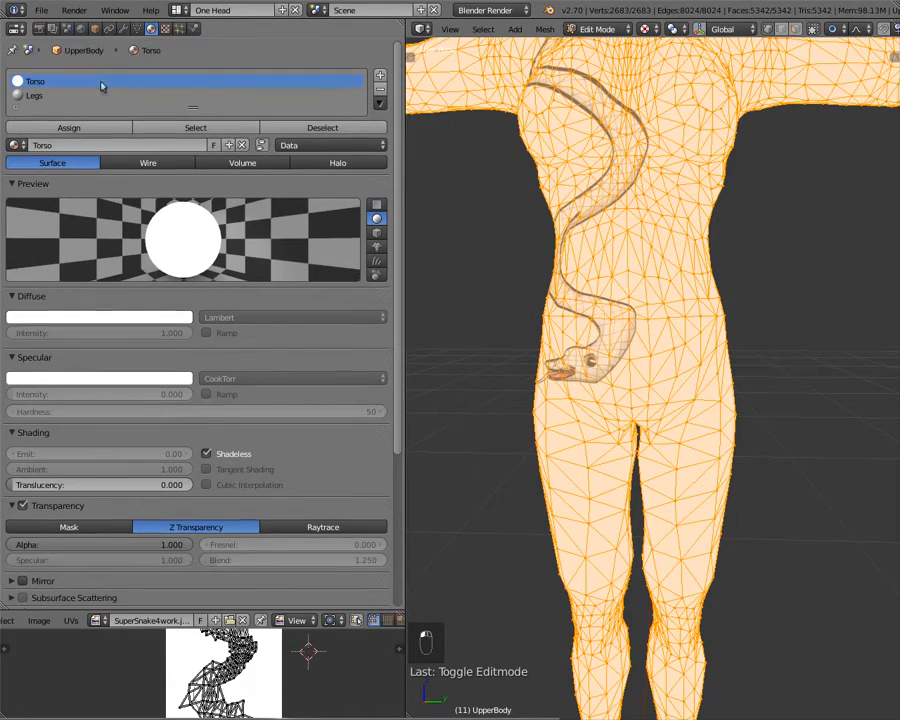
pyautogui.click(166, 29)
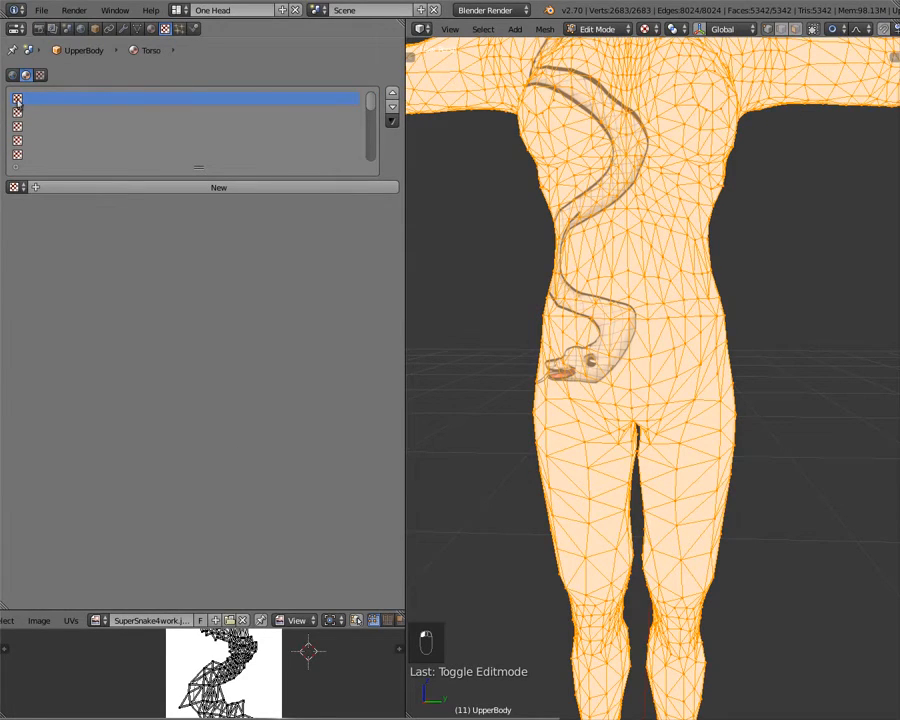
pyautogui.click(17, 187)
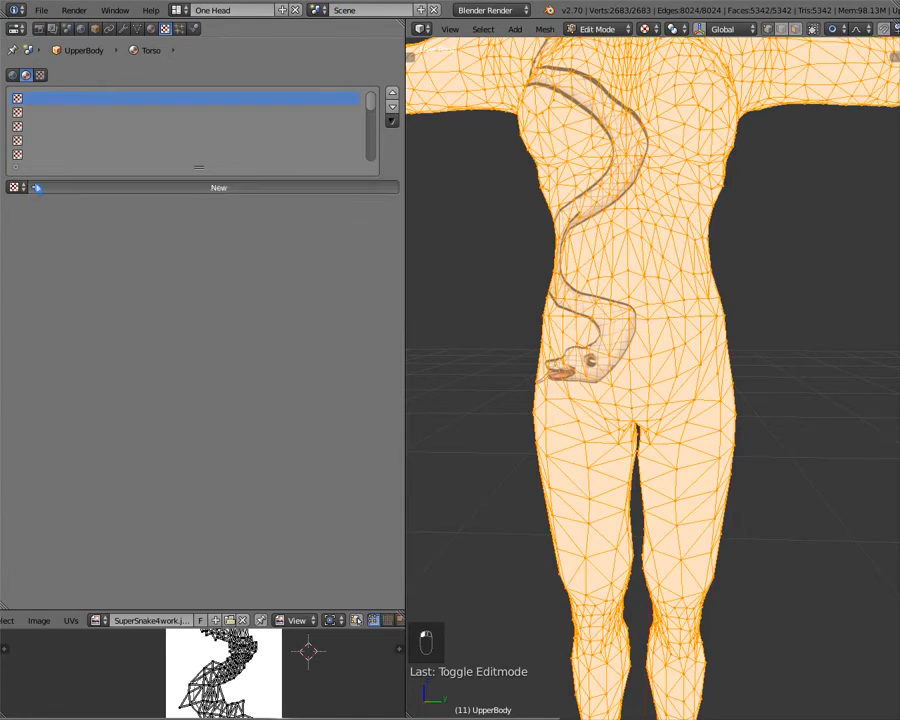
pyautogui.click(67, 187)
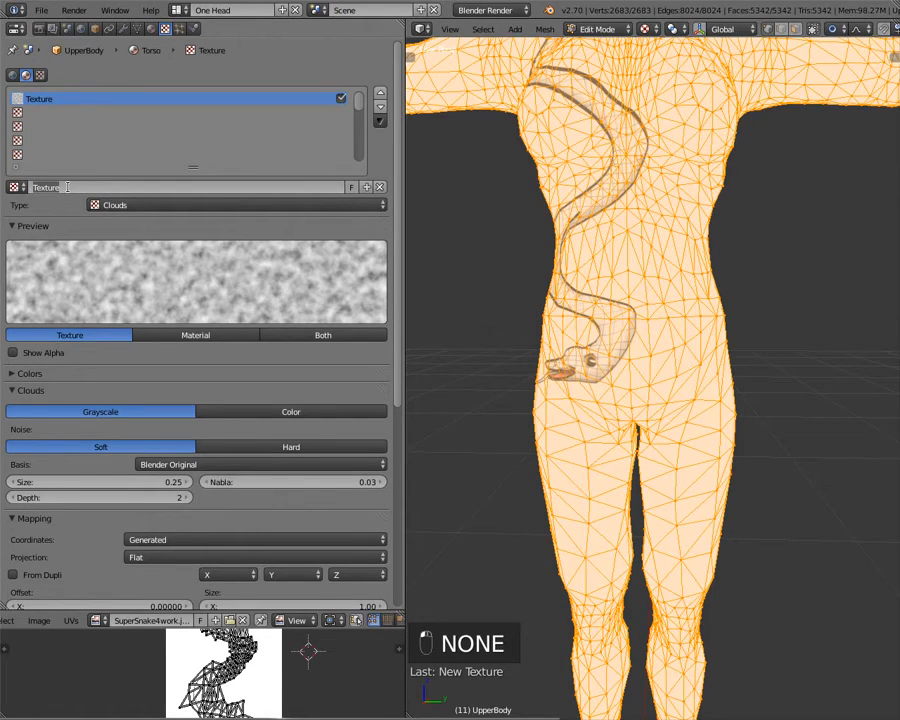
pyautogui.write('Sanke')
pyautogui.press('Return')
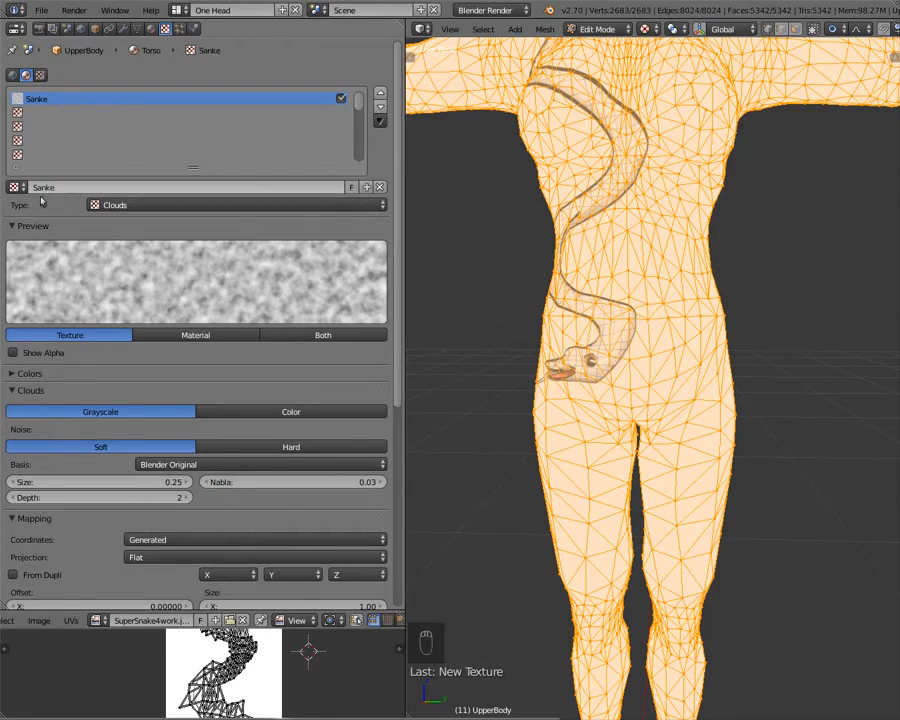
# - Change the Sanke texture's type to Image or Movie and load the existing SuperSnake.png image into it
pyautogui.click(157, 204)
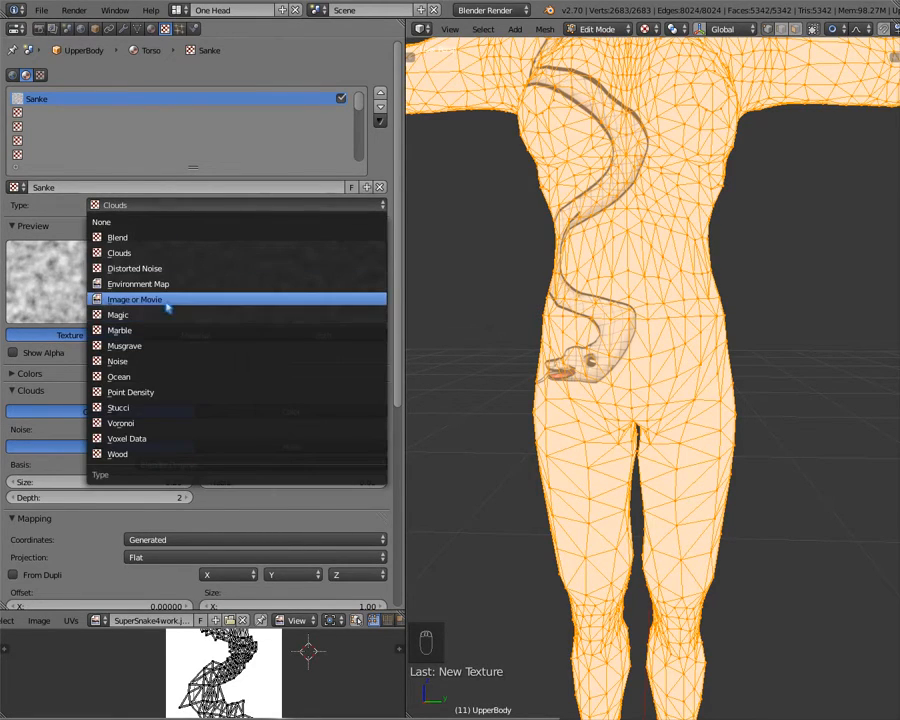
pyautogui.click(167, 301)
pyautogui.click(14, 411)
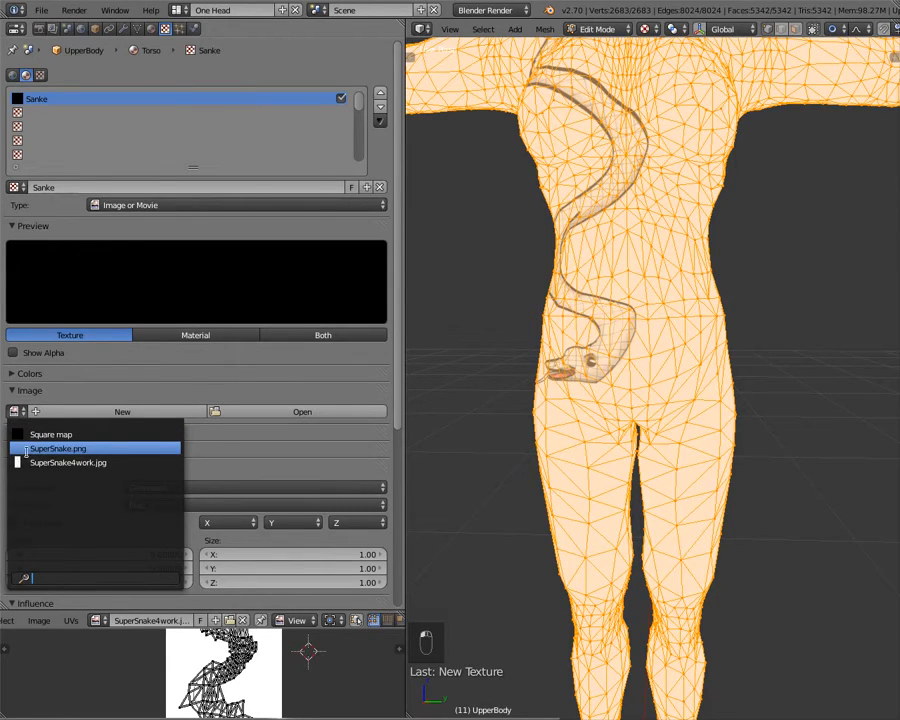
pyautogui.click(53, 450)
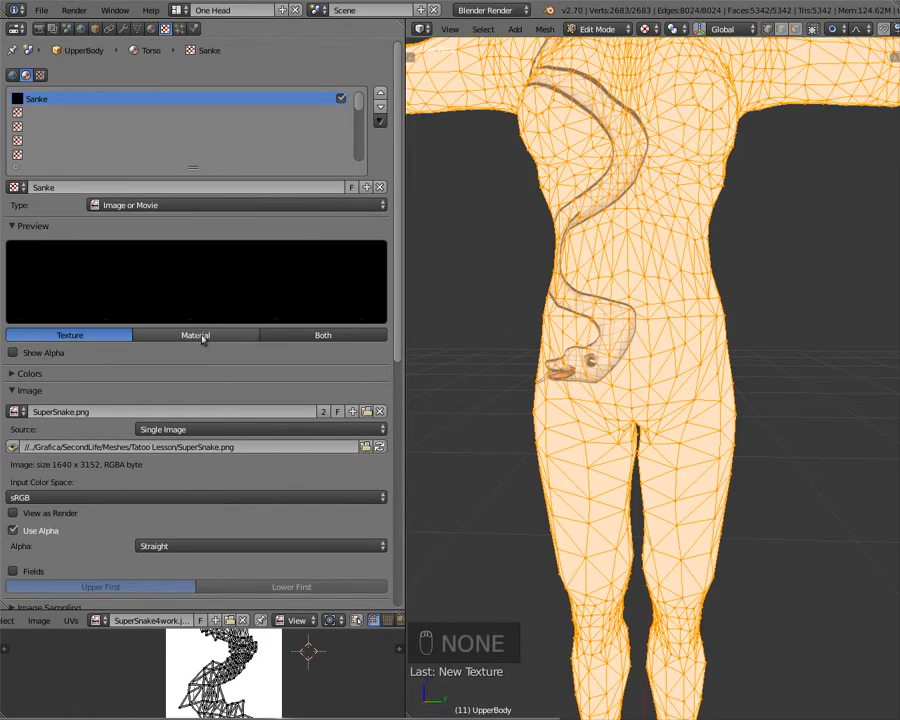
# - Map the Sanke texture on the Torso material with UV coordinates using the Working UV map
pyautogui.scroll(-8, 145, 380)
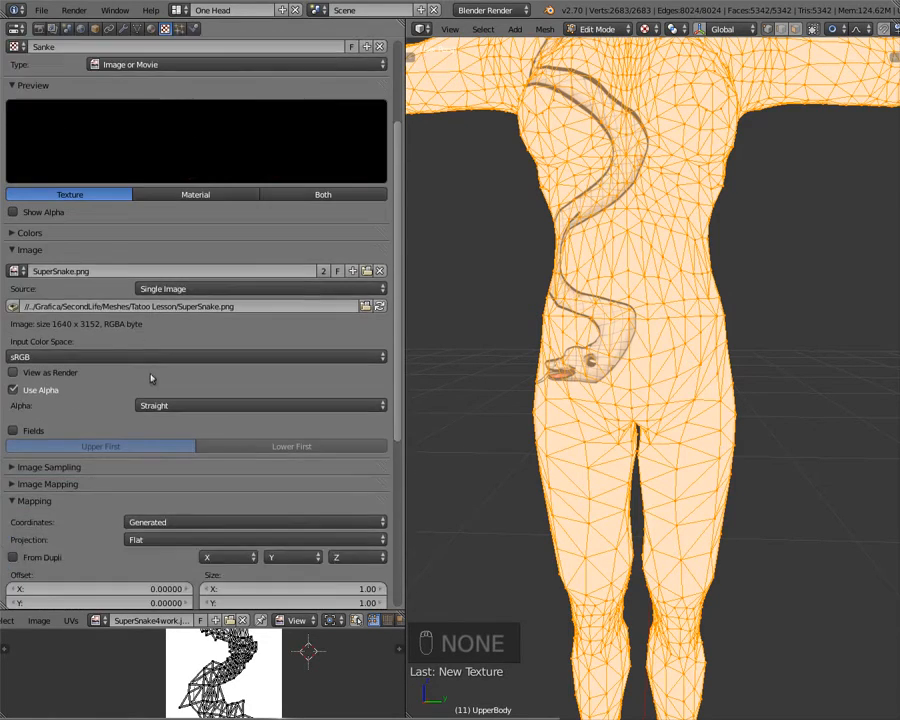
pyautogui.click(189, 298)
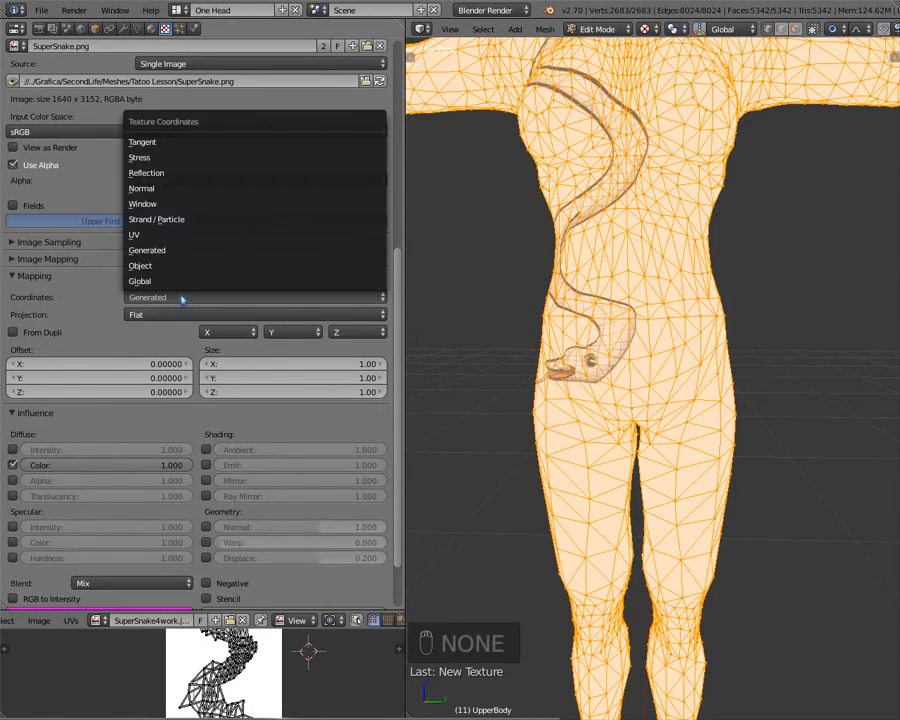
pyautogui.click(157, 233)
pyautogui.click(184, 315)
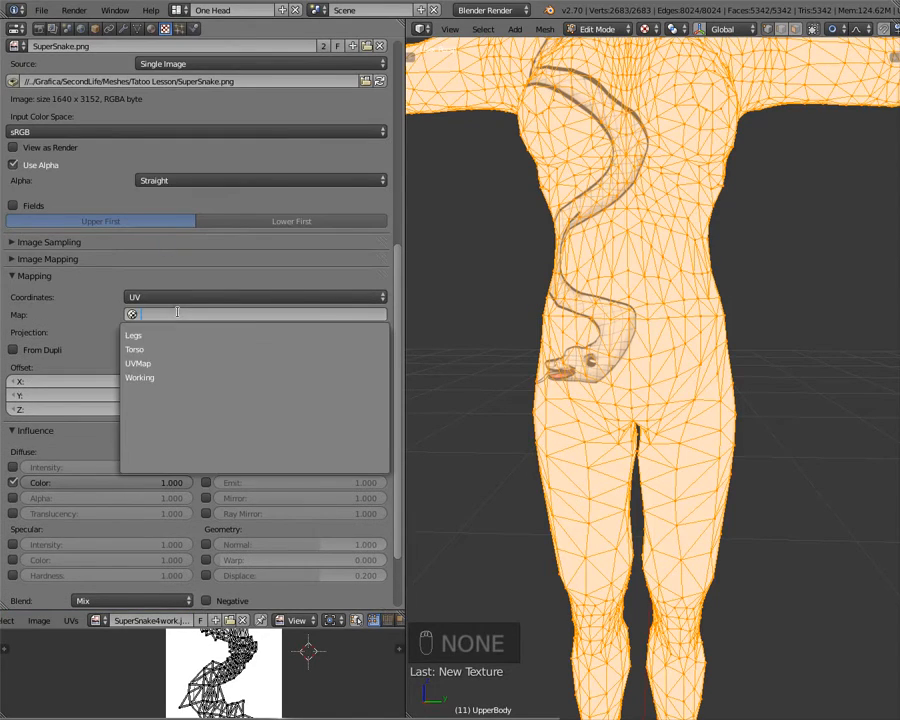
pyautogui.click(171, 376)
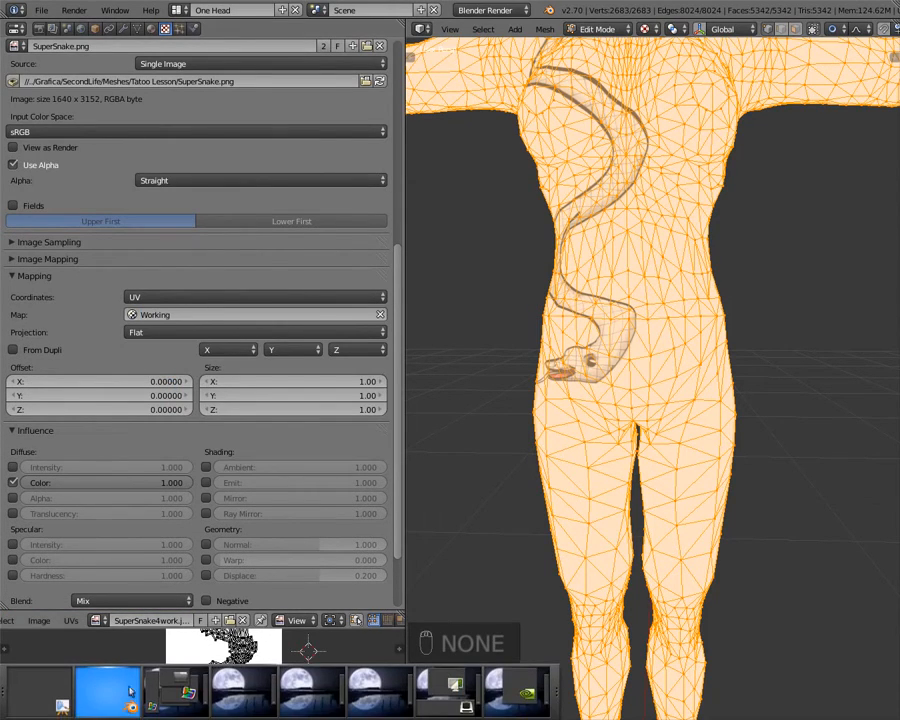
# - Set the Torso material's transparency alpha to 0
pyautogui.scroll(-3, 145, 400)
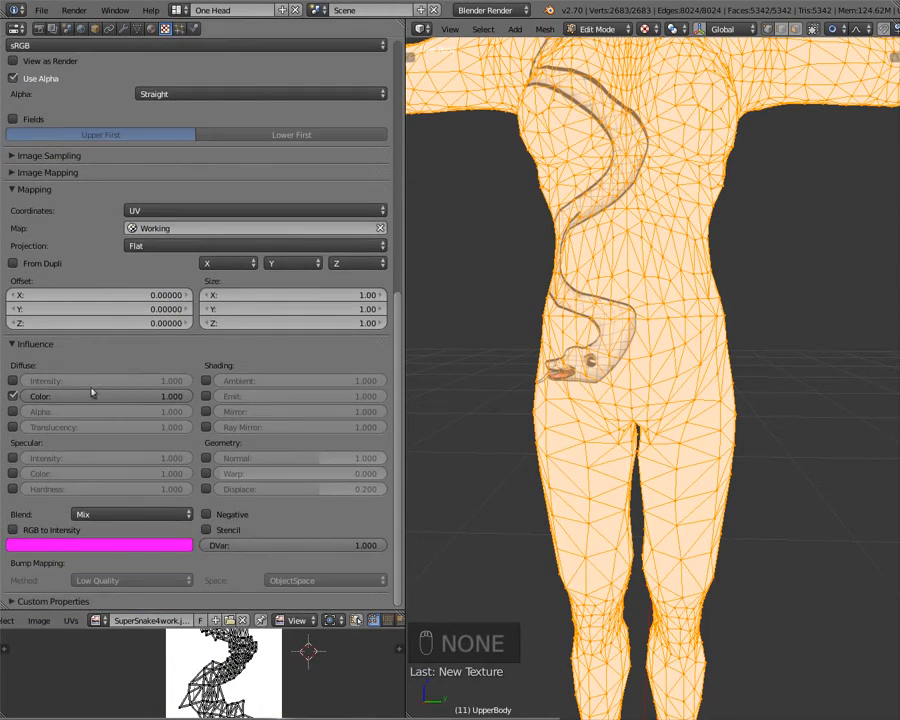
pyautogui.scroll(15, 91, 392)
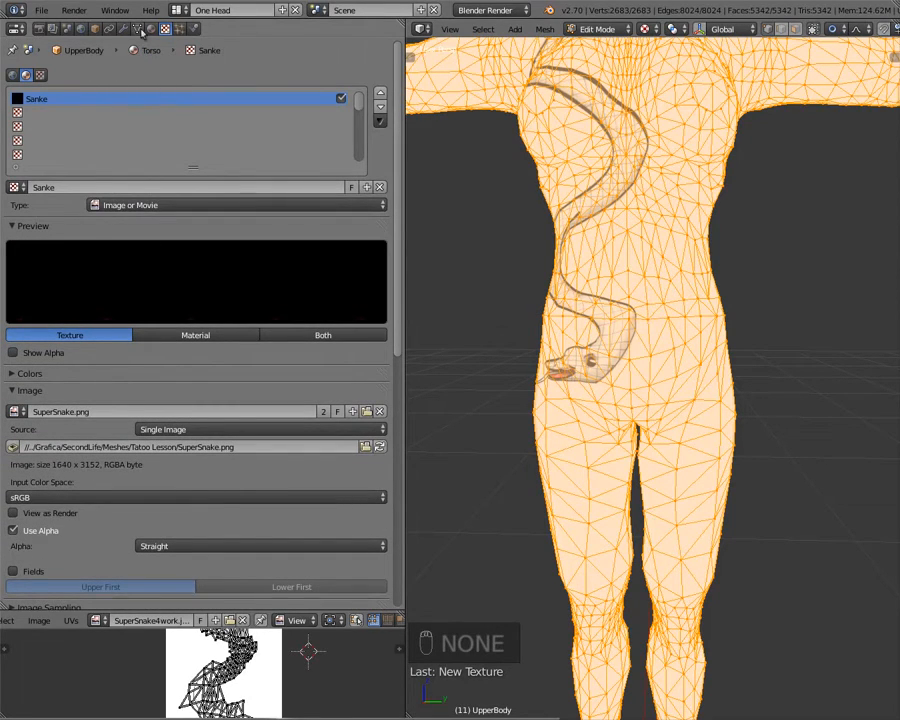
pyautogui.click(148, 27)
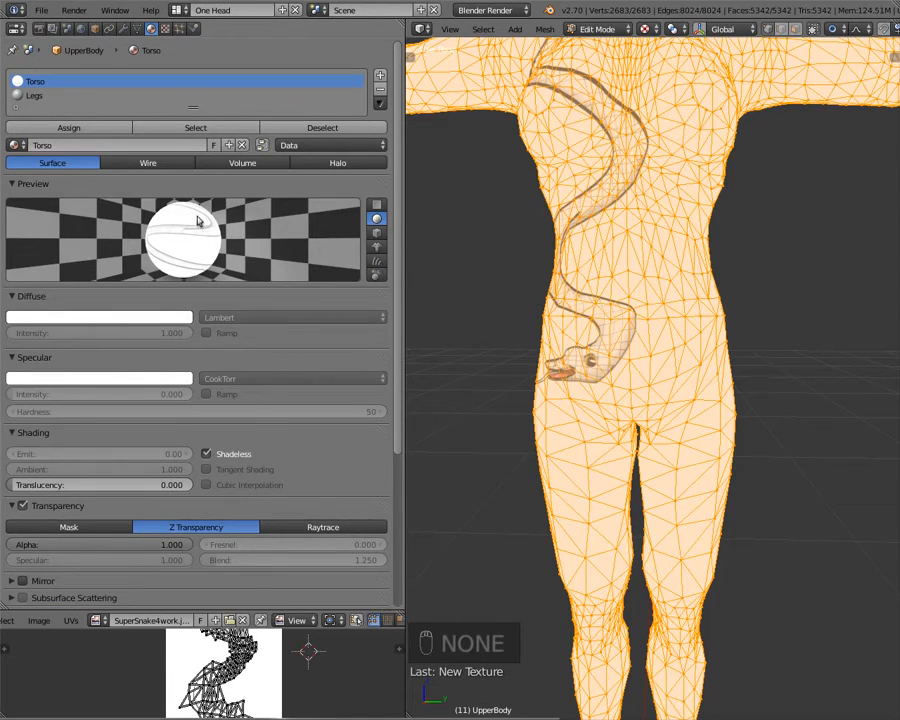
pyautogui.scroll(-4, 100, 468)
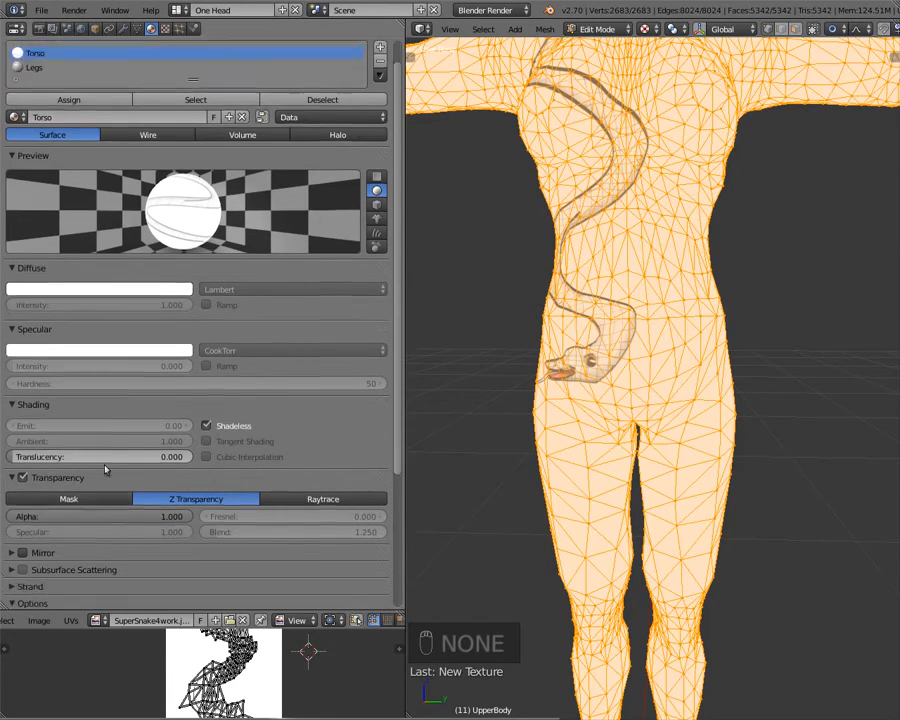
pyautogui.click(88, 432)
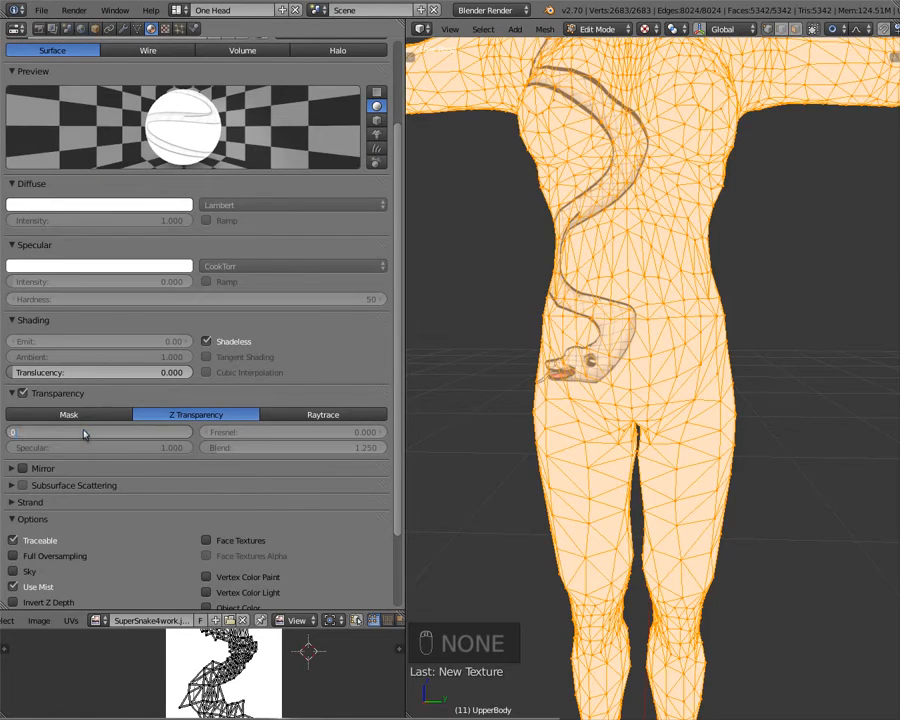
pyautogui.write('0')
pyautogui.press('Return')
pyautogui.scroll(4, 175, 212)
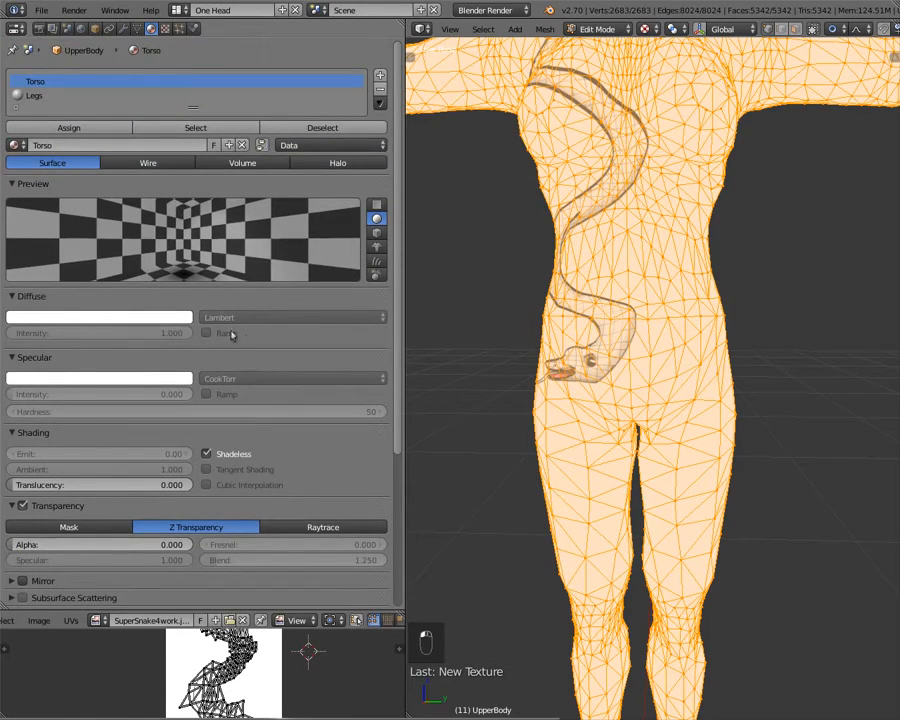
# - Enable the Sanke texture's diffuse Alpha influence on the Torso material
pyautogui.click(165, 28)
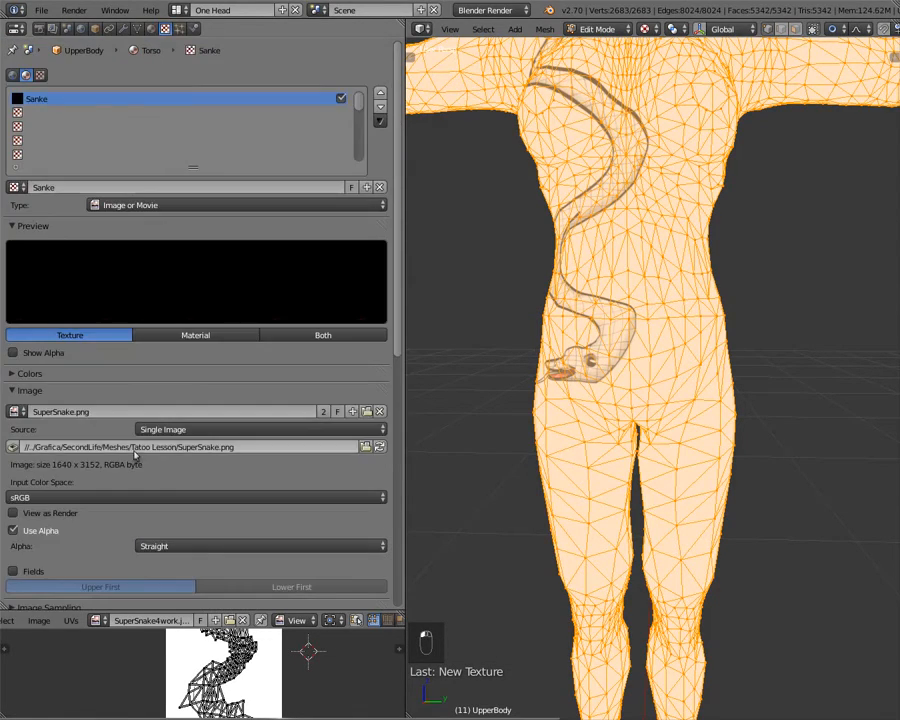
pyautogui.scroll(-12, 76, 305)
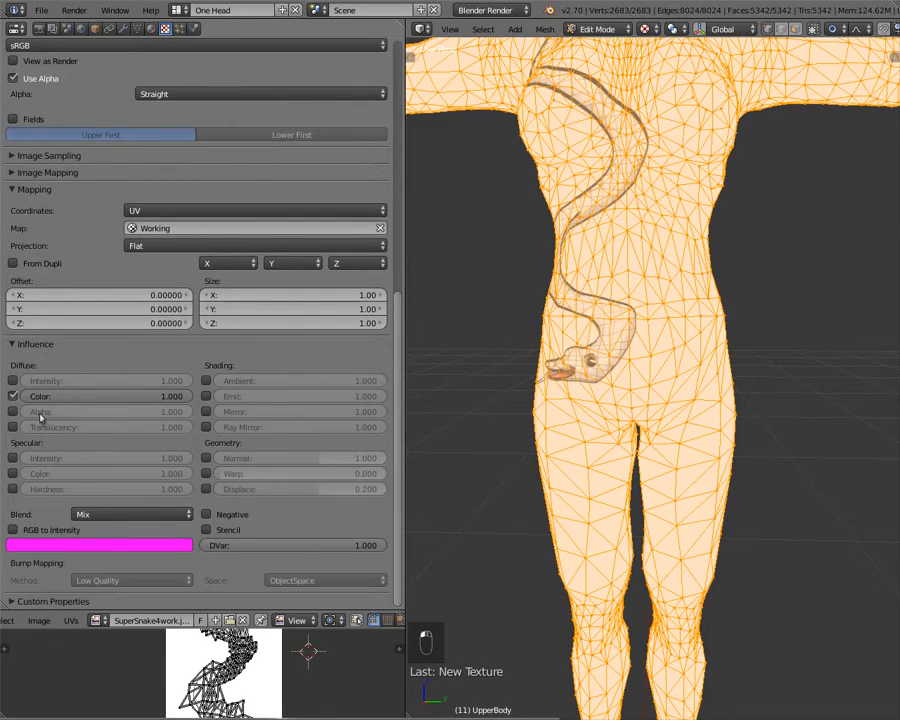
pyautogui.click(13, 411)
# - Review the Torso material's preview and transparency settings together with the Sanke texture's Alpha influence
pyautogui.scroll(10, 68, 311)
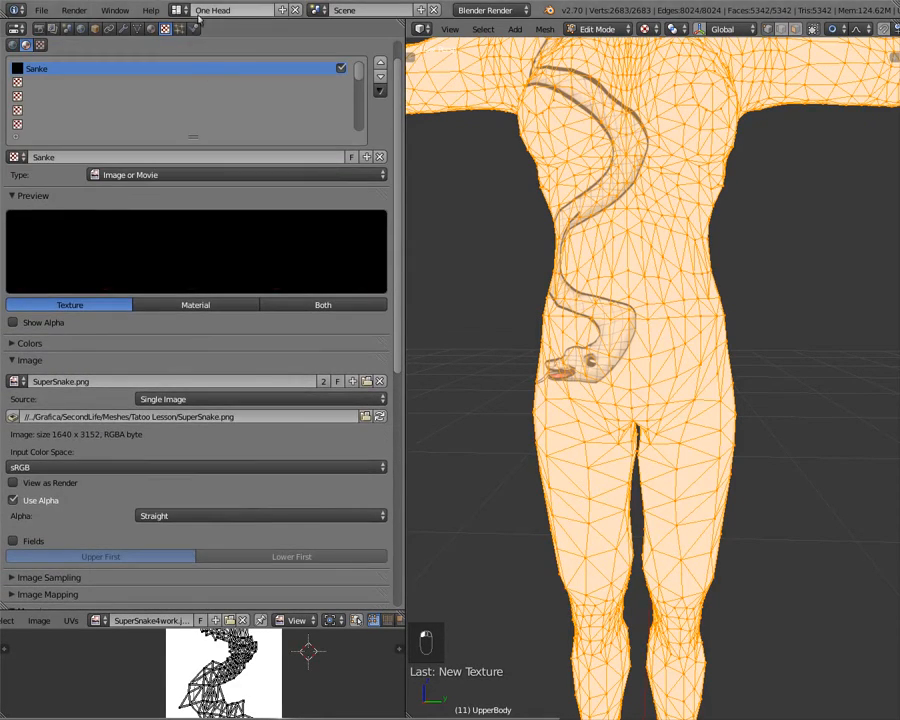
pyautogui.click(150, 28)
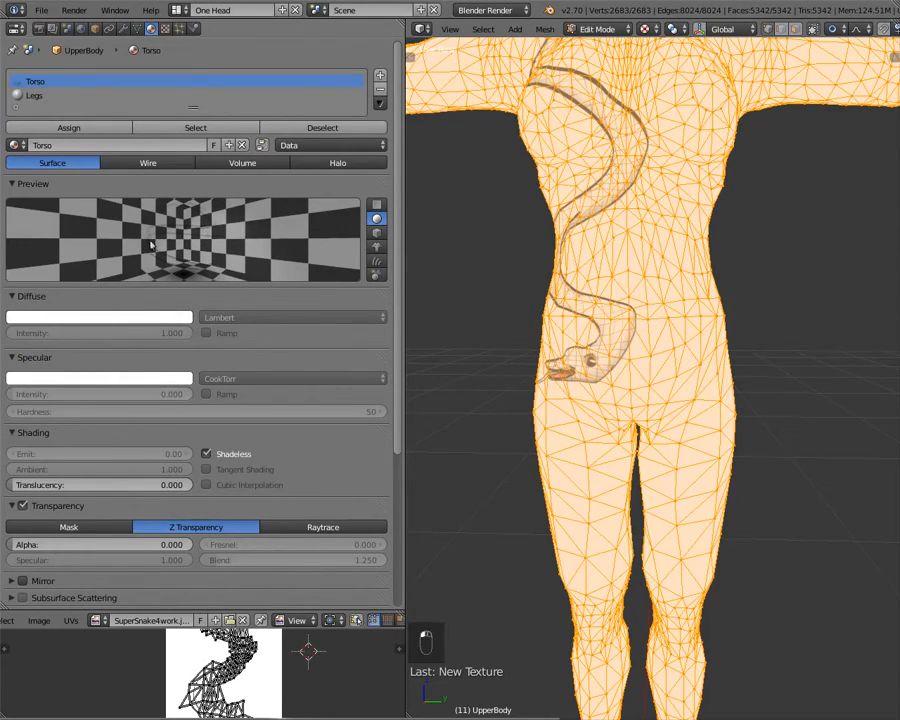
pyautogui.scroll(-5, 152, 244)
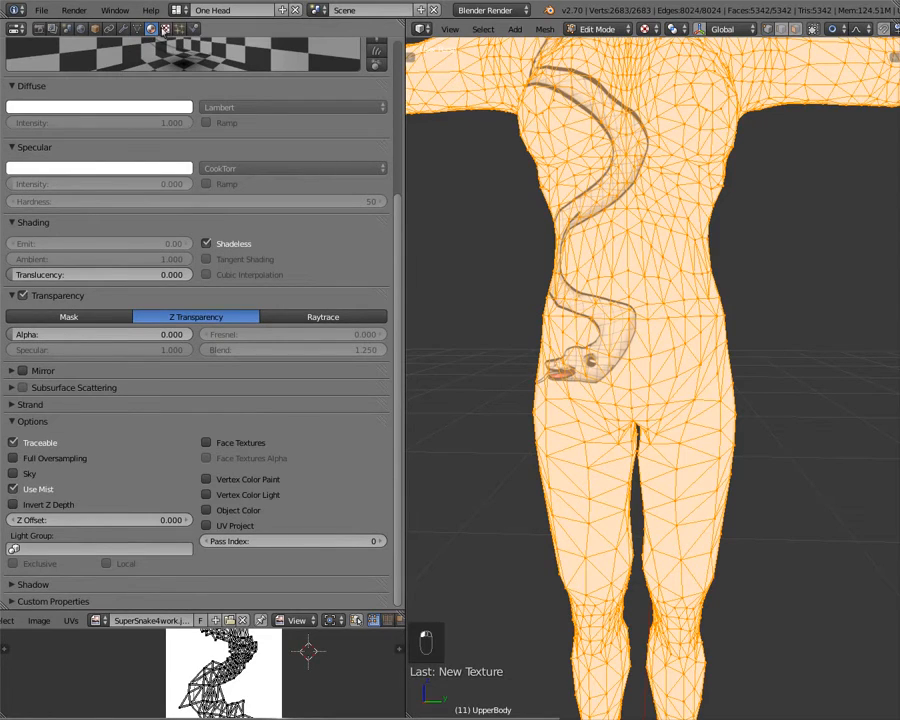
pyautogui.click(165, 28)
pyautogui.scroll(-10, 60, 450)
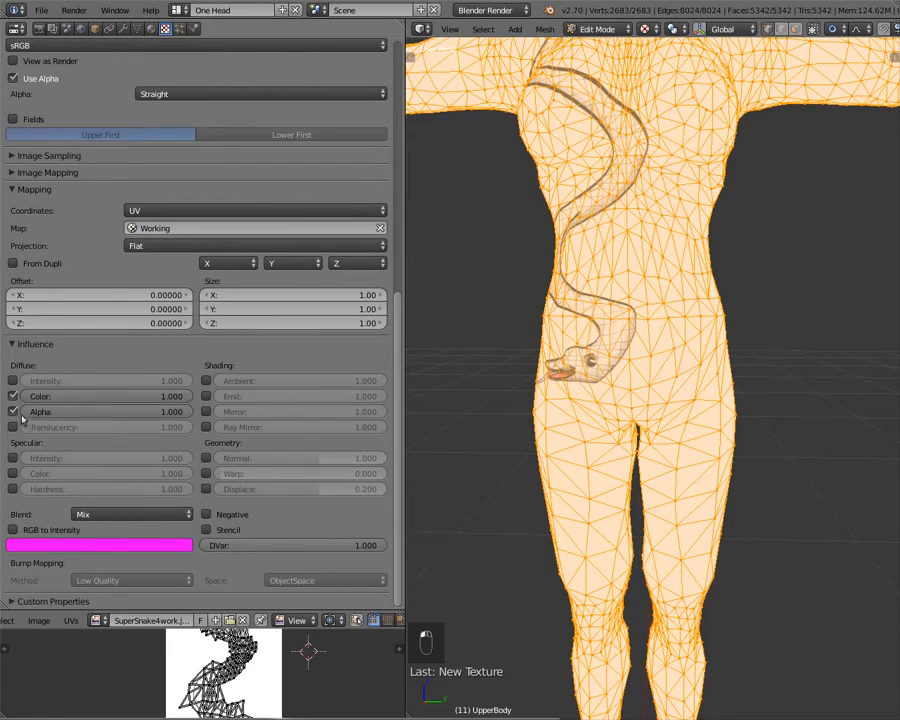
pyautogui.click(13, 412)
pyautogui.scroll(10, 136, 260)
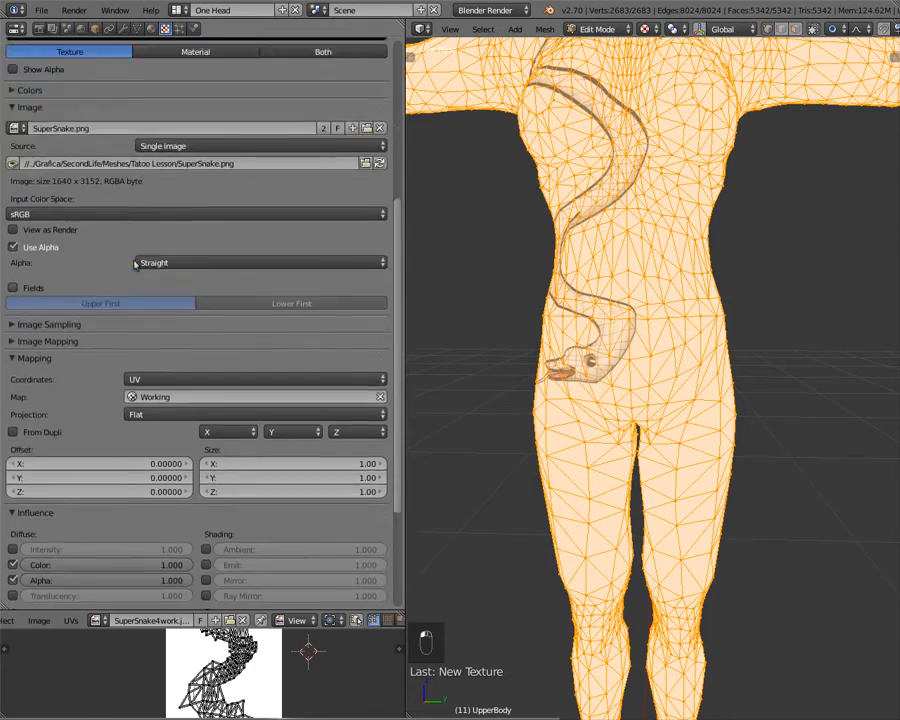
pyautogui.click(151, 28)
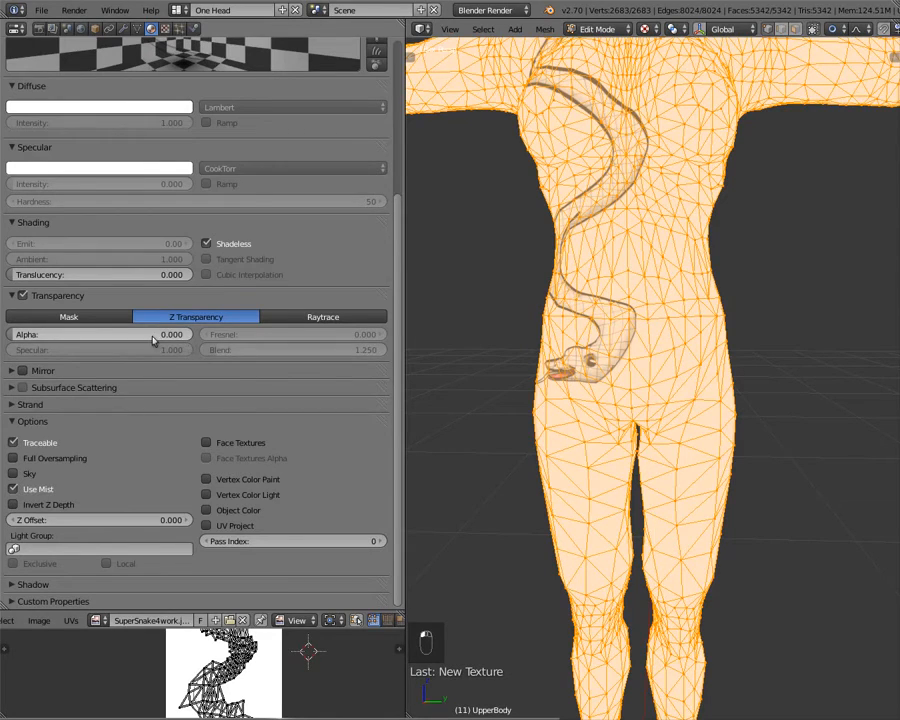
pyautogui.scroll(5, 173, 245)
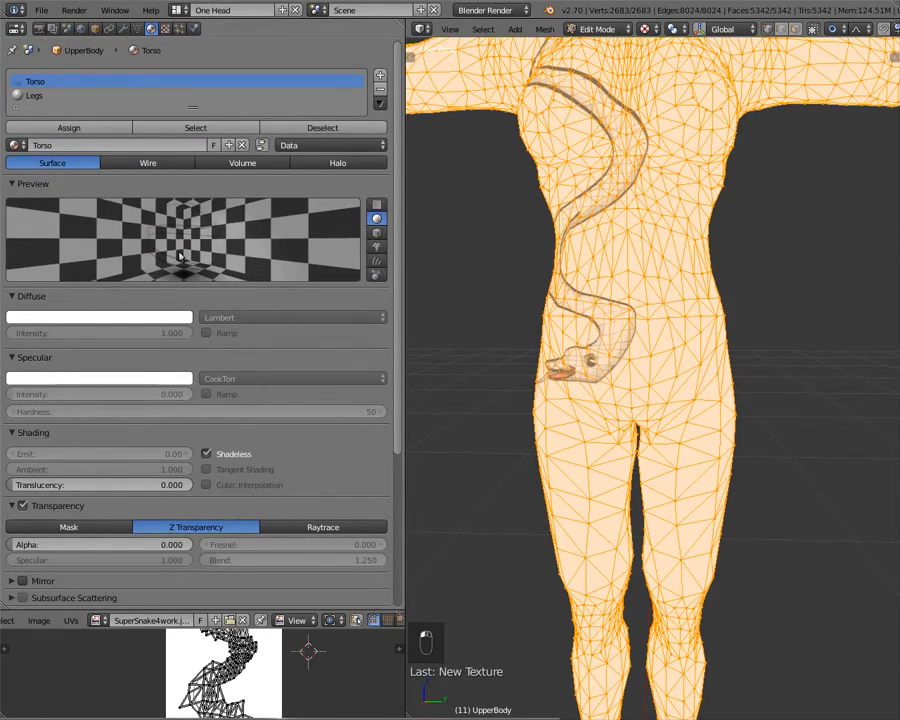
# - Give the Legs material a pure white diffuse color at intensity 1 and a specular intensity of 0
pyautogui.click(20, 96)
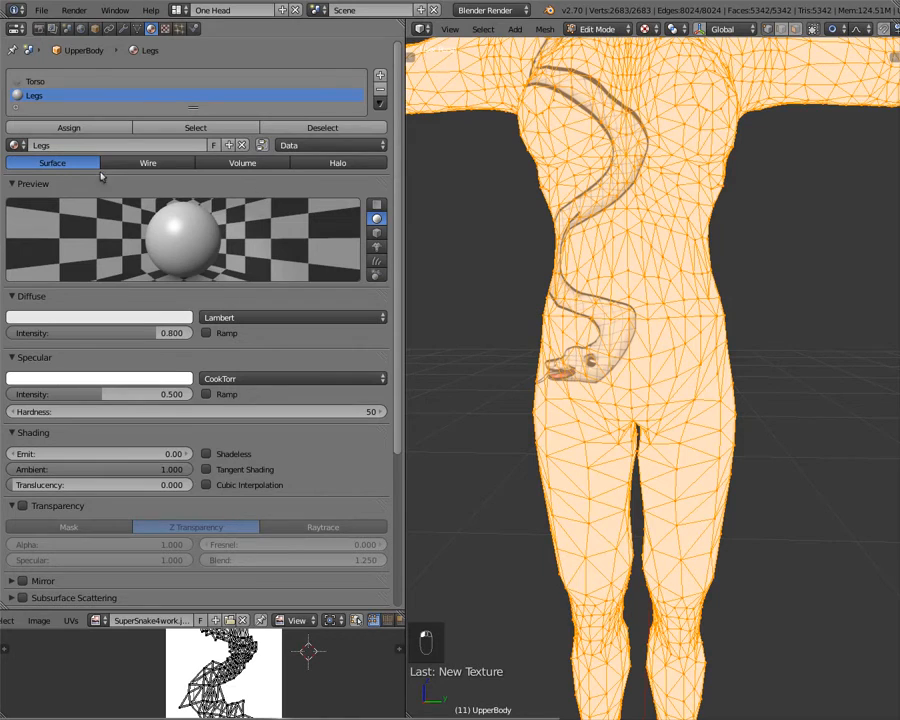
pyautogui.moveTo(117, 337); pyautogui.dragTo(176, 334)
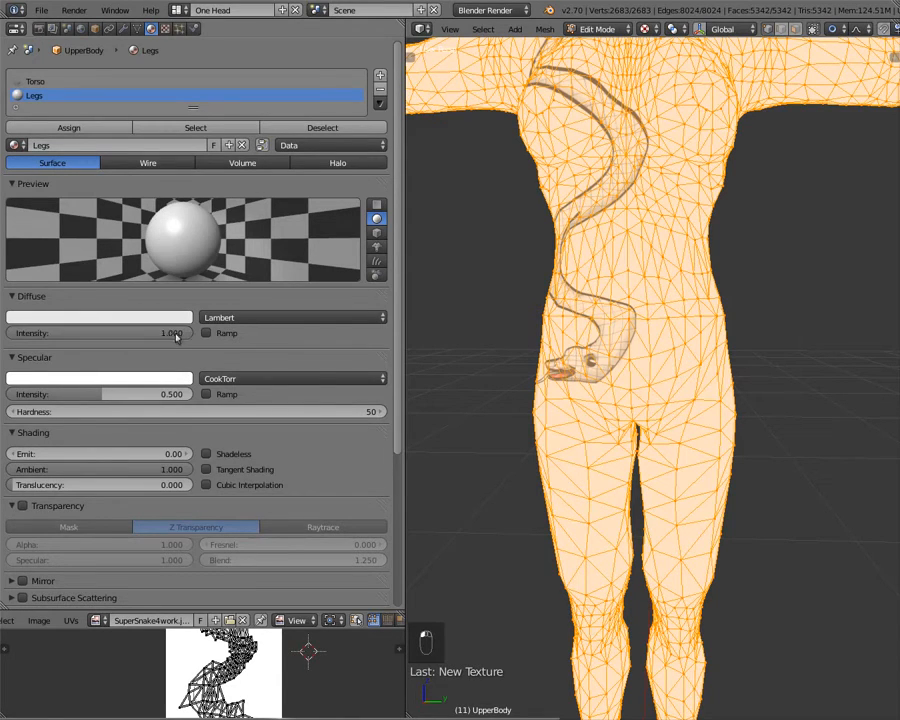
pyautogui.click(157, 320)
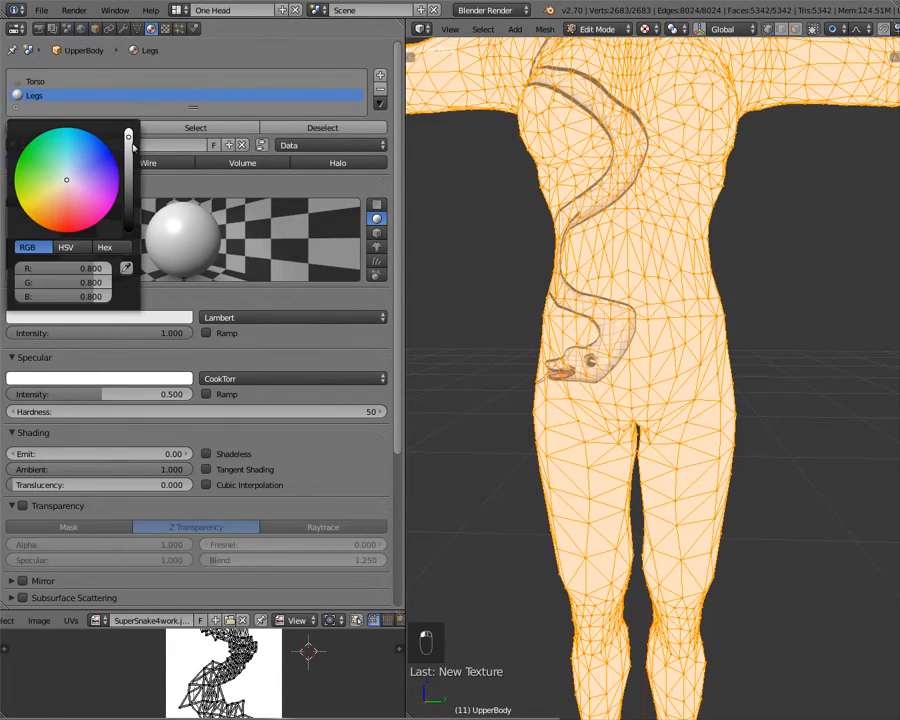
pyautogui.moveTo(130, 142); pyautogui.dragTo(128, 124)
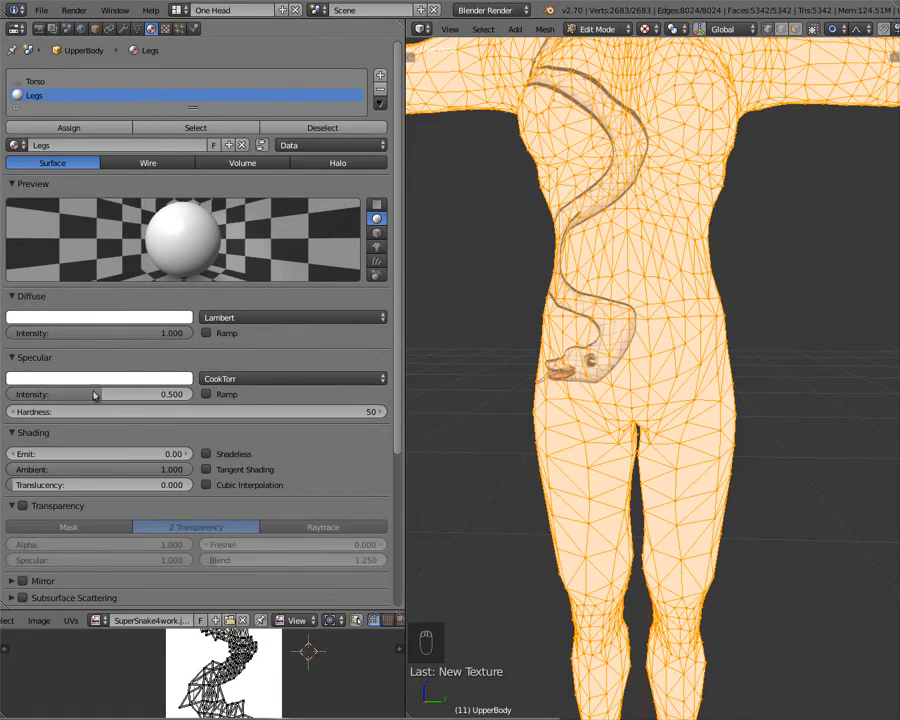
pyautogui.moveTo(100, 394); pyautogui.dragTo(16, 394)
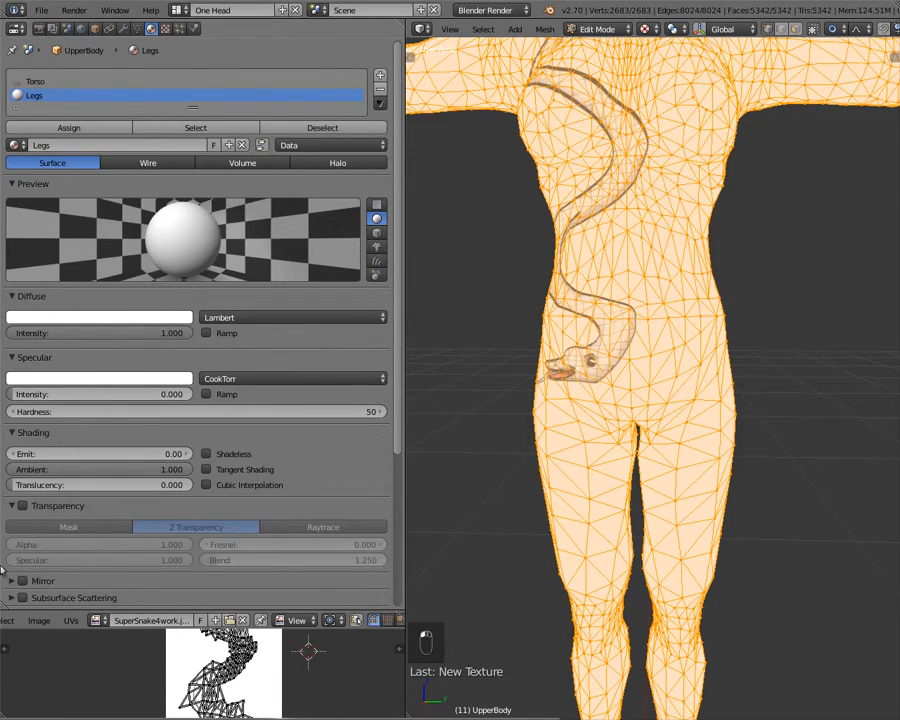
# - Enable Z Transparency on the Legs material with an alpha of 0
pyautogui.scroll(-2, 35, 370)
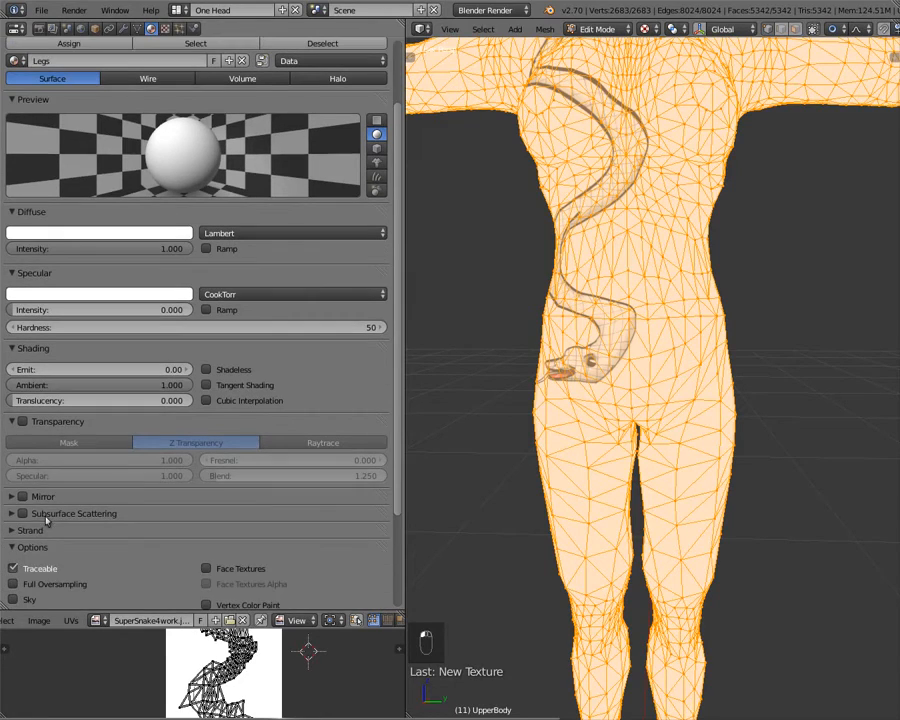
pyautogui.click(22, 421)
pyautogui.click(135, 469)
pyautogui.write('0')
pyautogui.press('Return')
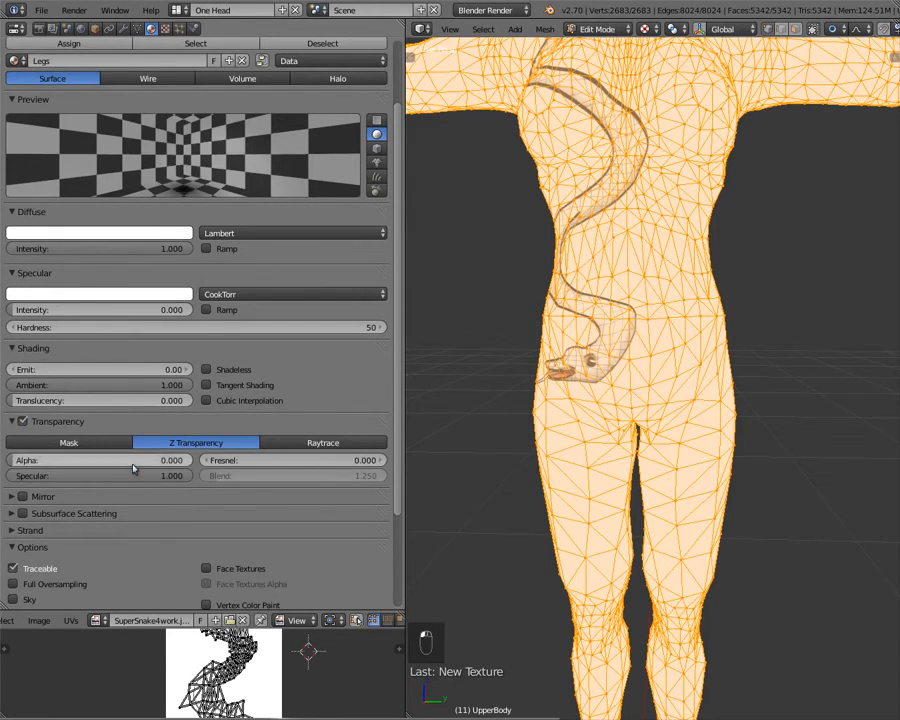
pyautogui.scroll(2, 145, 470)
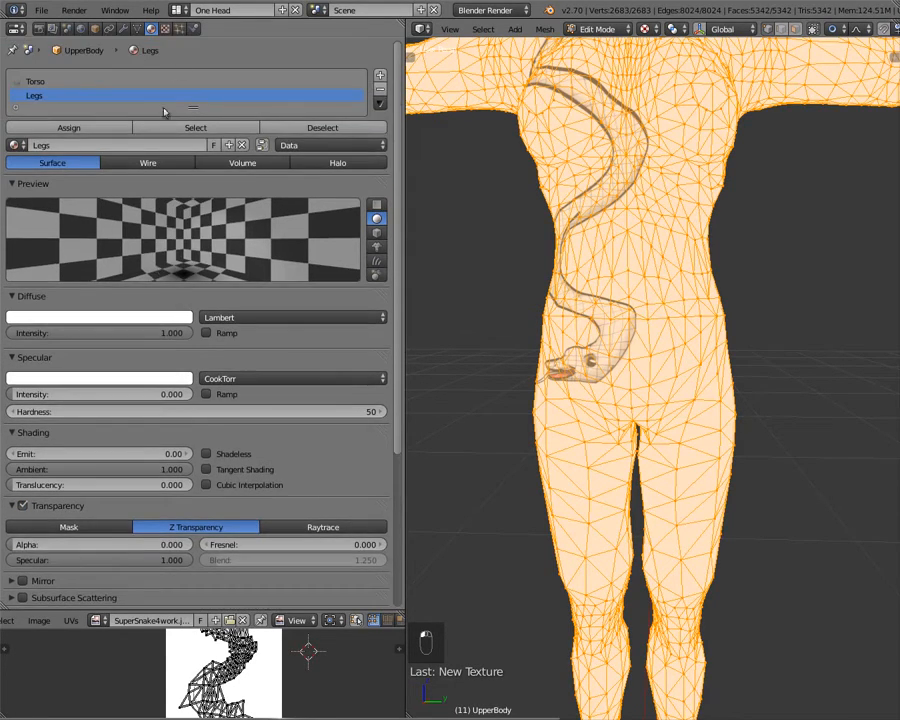
# - Assign the existing Sanke texture to the first texture slot of the Legs material
pyautogui.click(165, 28)
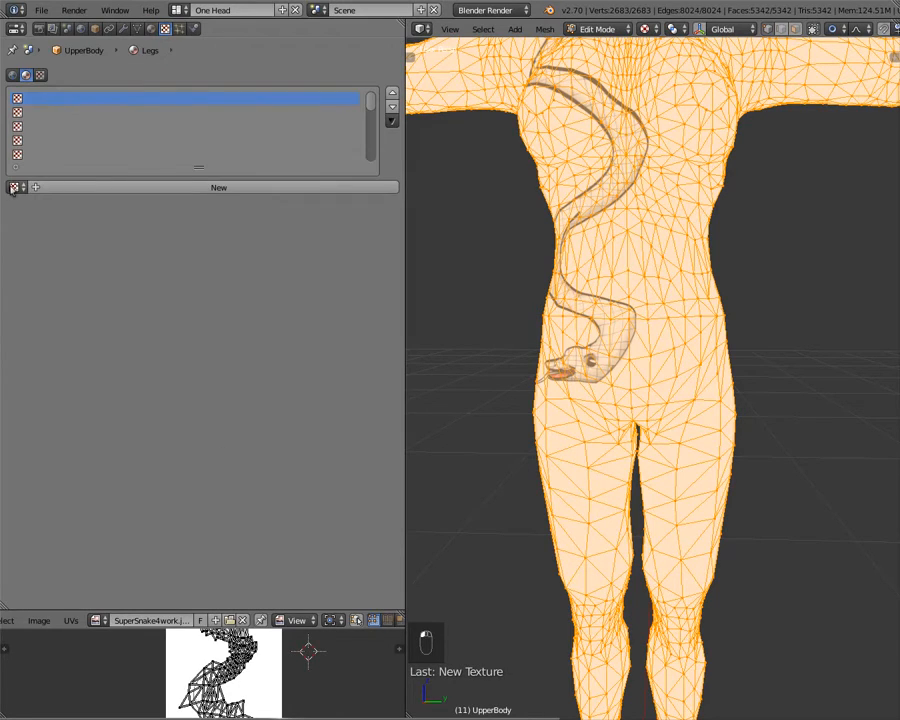
pyautogui.click(14, 187)
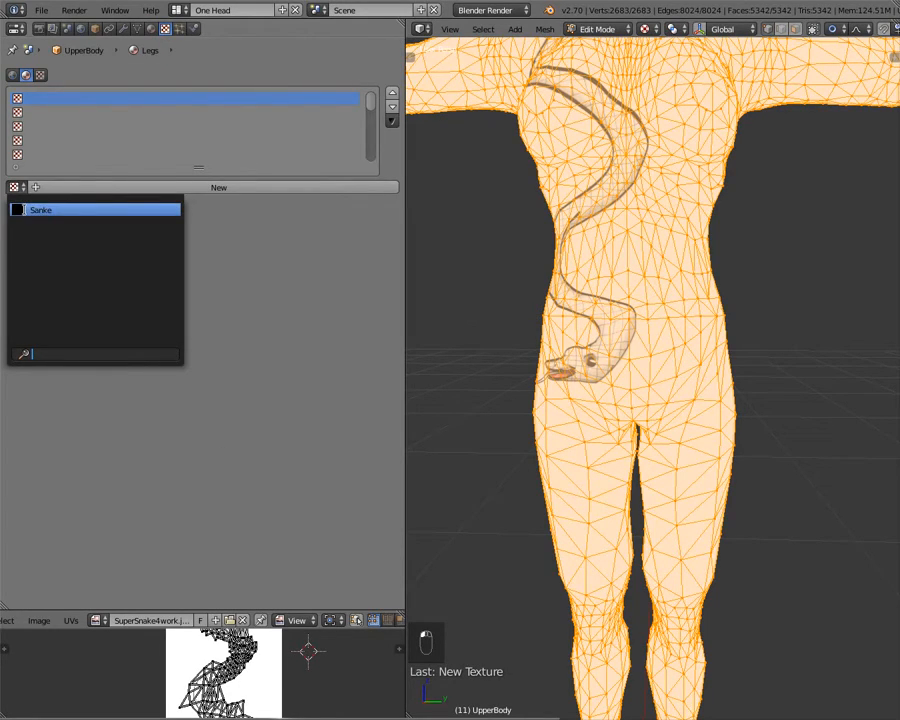
pyautogui.click(22, 211)
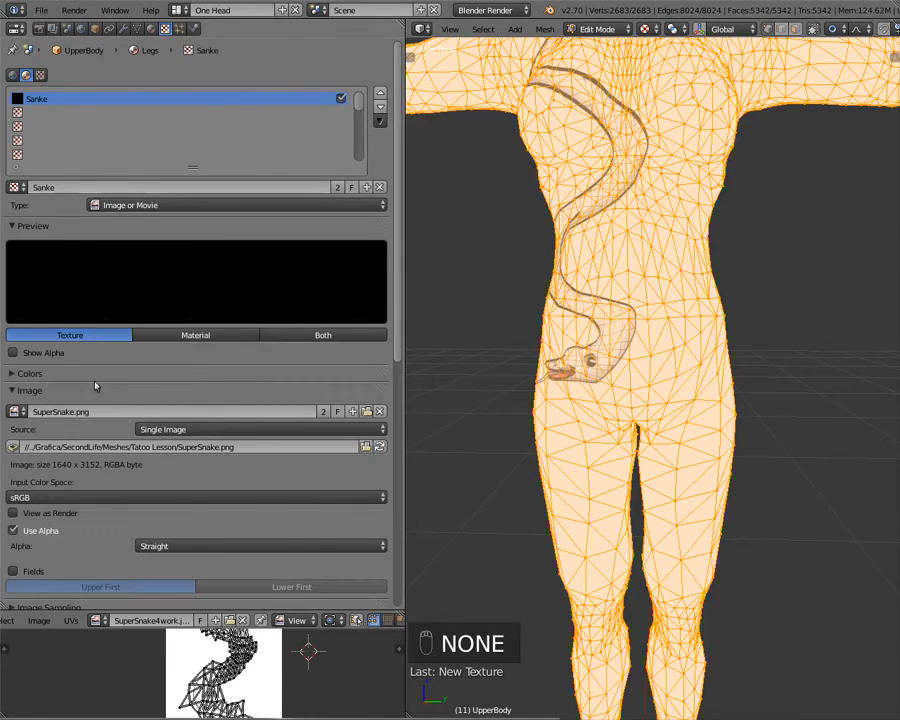
# - Map the Legs material's Sanke texture with UV coordinates through the Working UV map
pyautogui.scroll(-5, 96, 404)
pyautogui.scroll(-4, 185, 426)
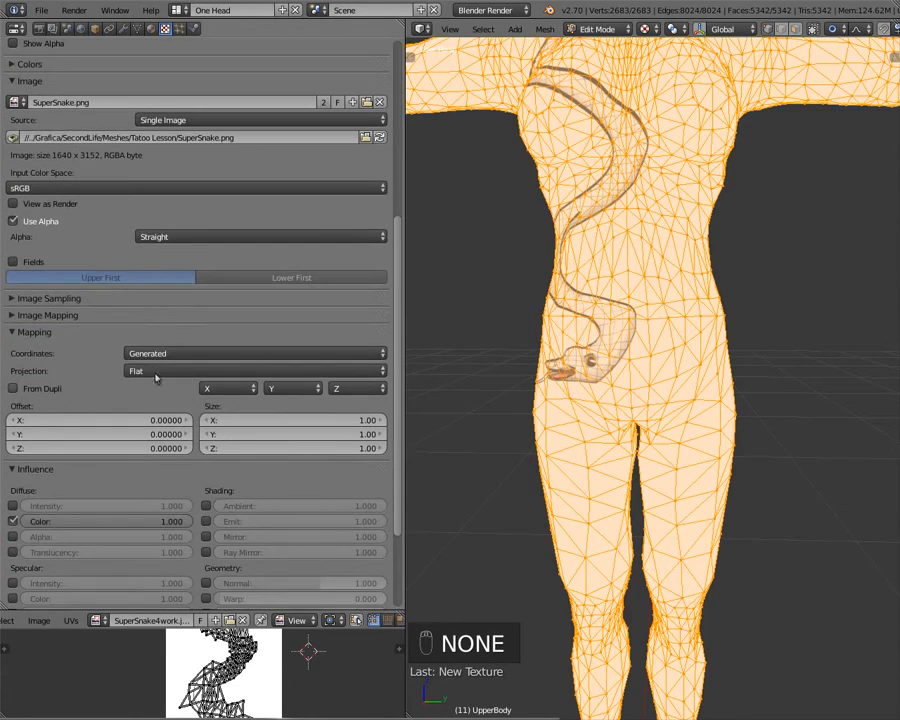
pyautogui.click(150, 353)
pyautogui.click(134, 292)
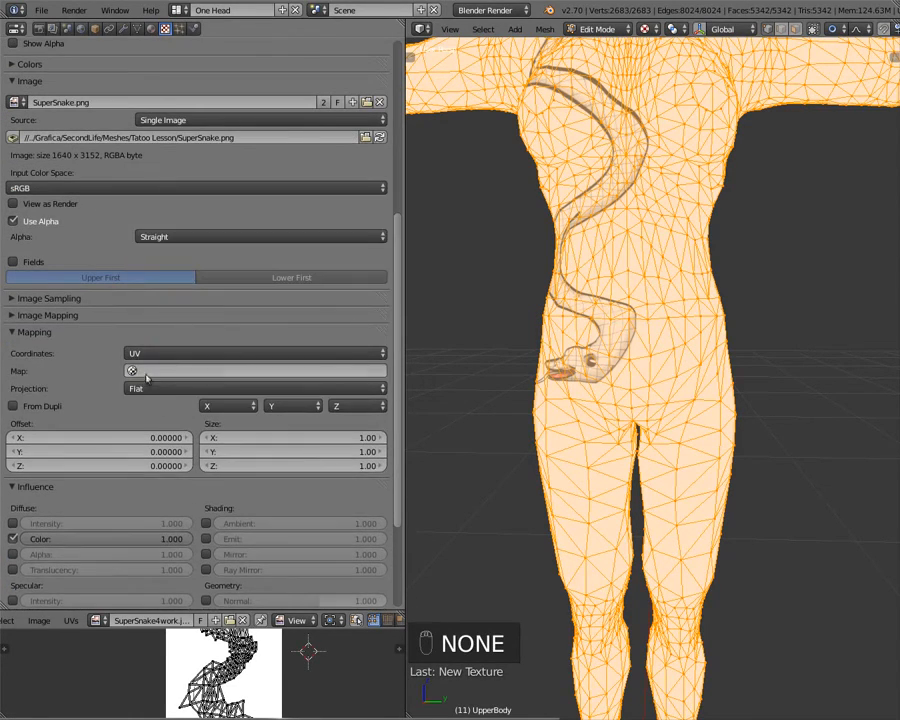
pyautogui.click(150, 371)
pyautogui.click(147, 433)
pyautogui.scroll(8, 111, 575)
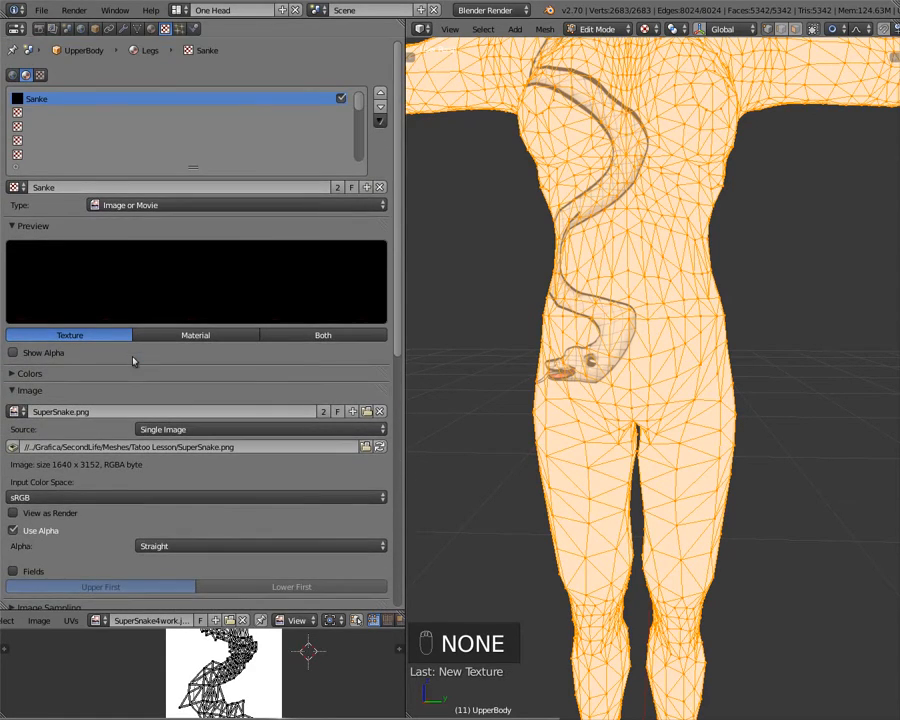
# - Compare the settings of the Torso and Legs materials
pyautogui.click(149, 29)
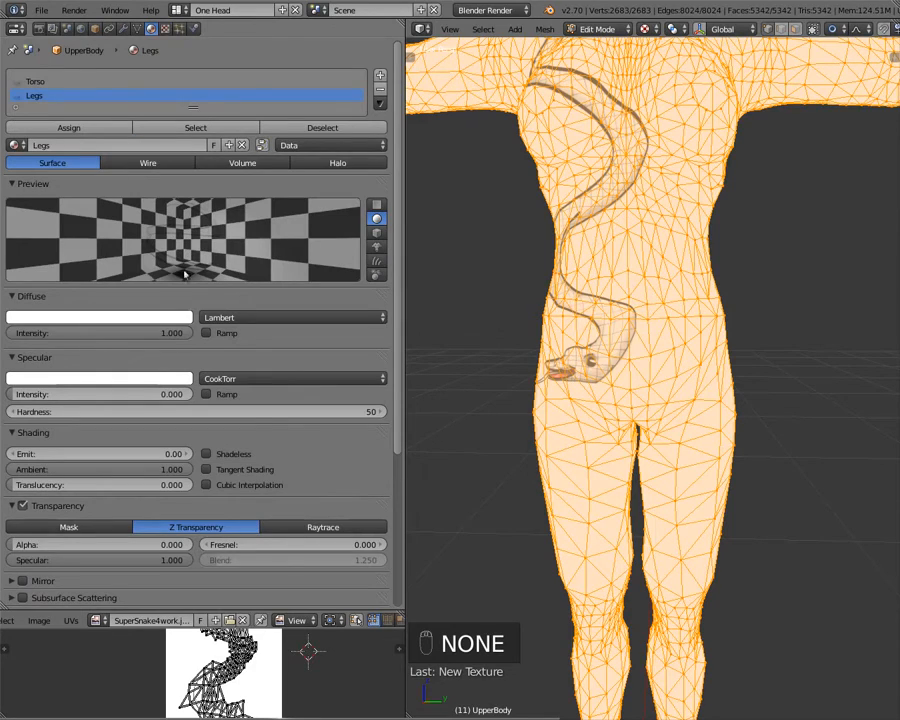
pyautogui.click(27, 84)
pyautogui.click(34, 94)
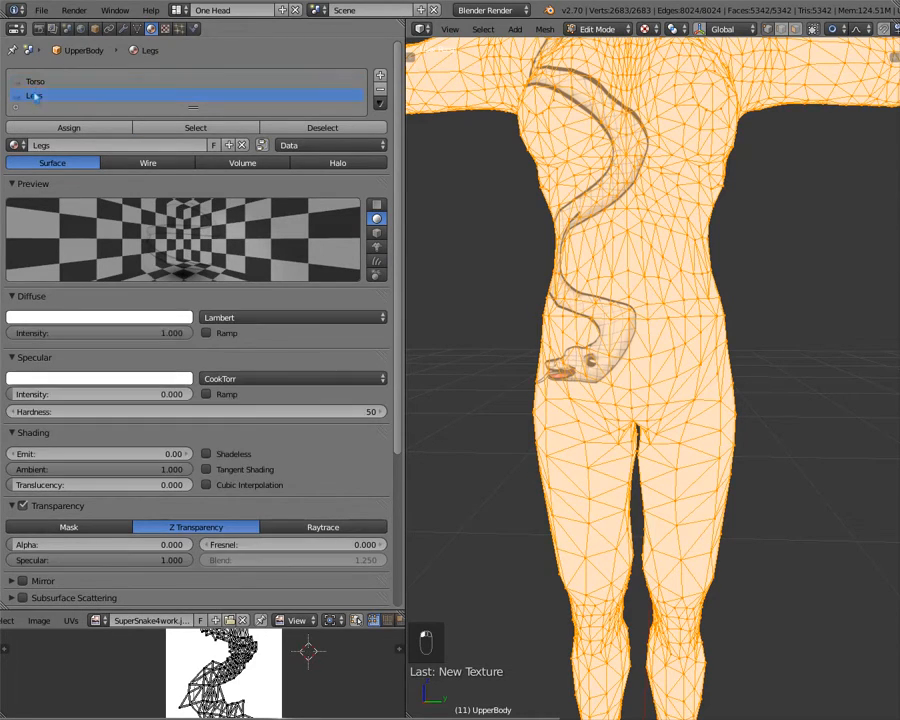
pyautogui.click(33, 85)
pyautogui.click(36, 95)
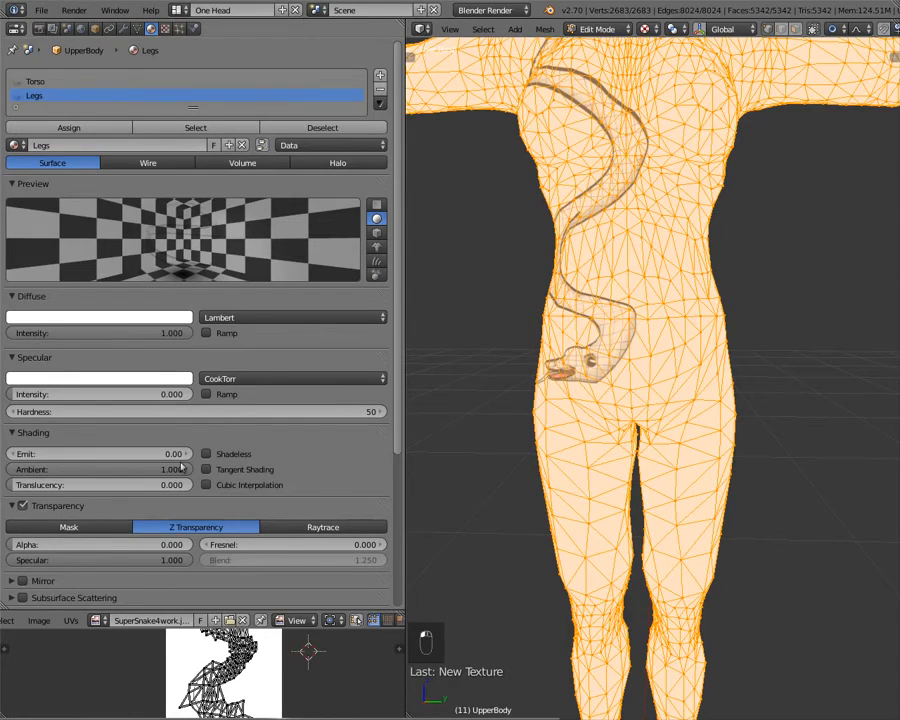
# - Switch the large work area to the UV/Image Editor and the small lower area to a 3D View showing the body
pyautogui.click(423, 28)
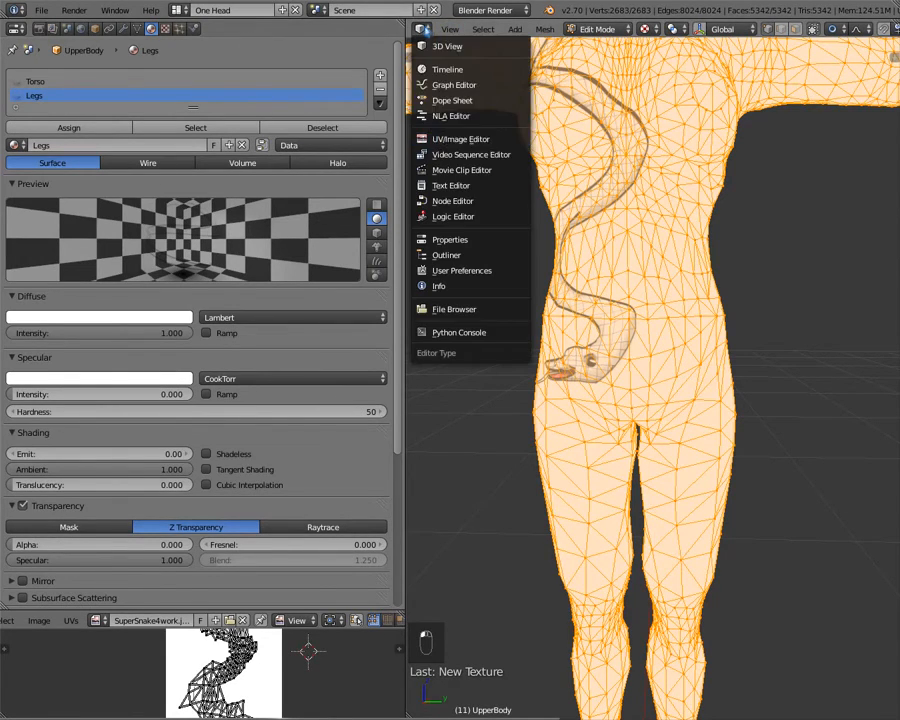
pyautogui.click(421, 143)
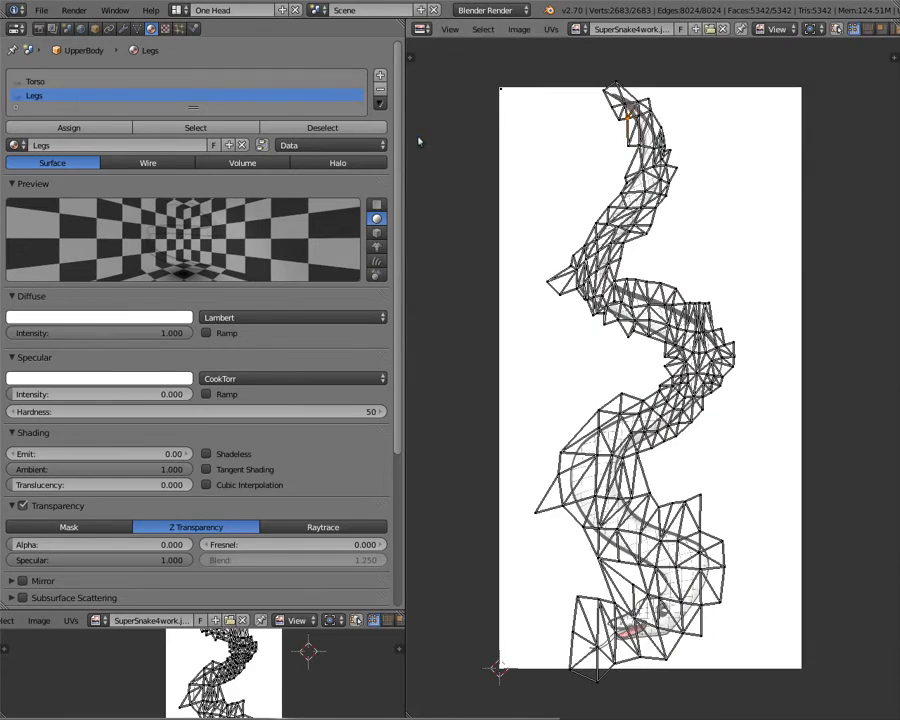
pyautogui.moveTo(20, 623); pyautogui.dragTo(282, 674, button='middle')
pyautogui.click(20, 621)
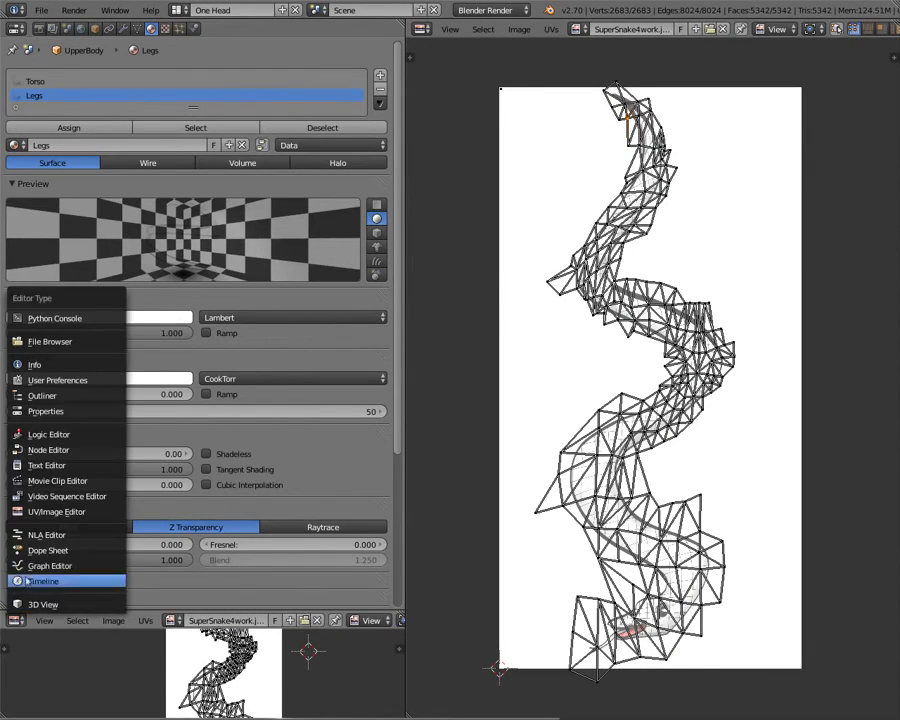
pyautogui.click(50, 655)
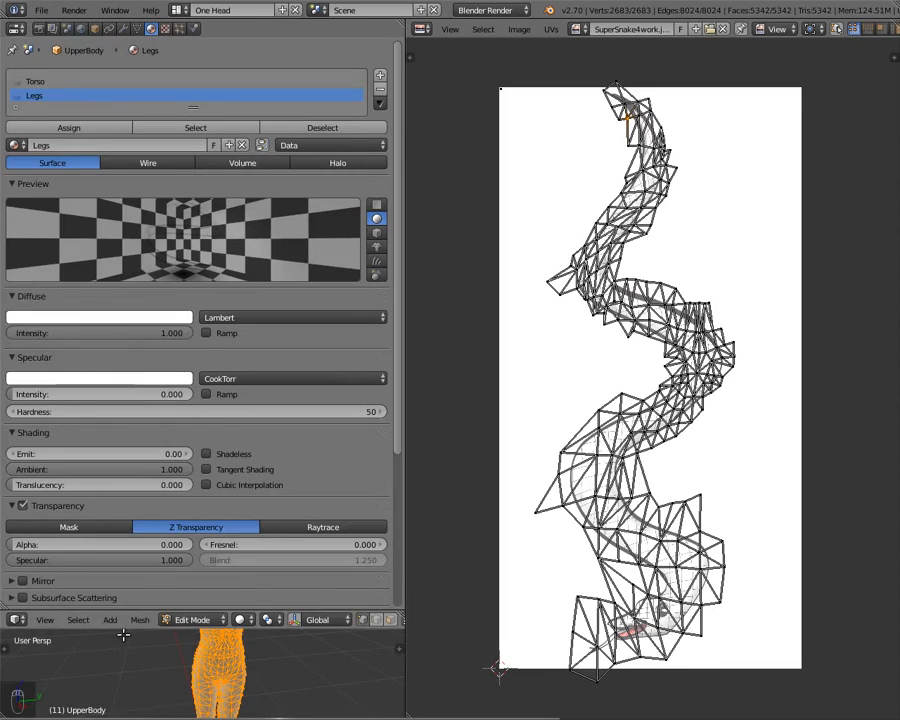
pyautogui.scroll(-3, 169, 647)
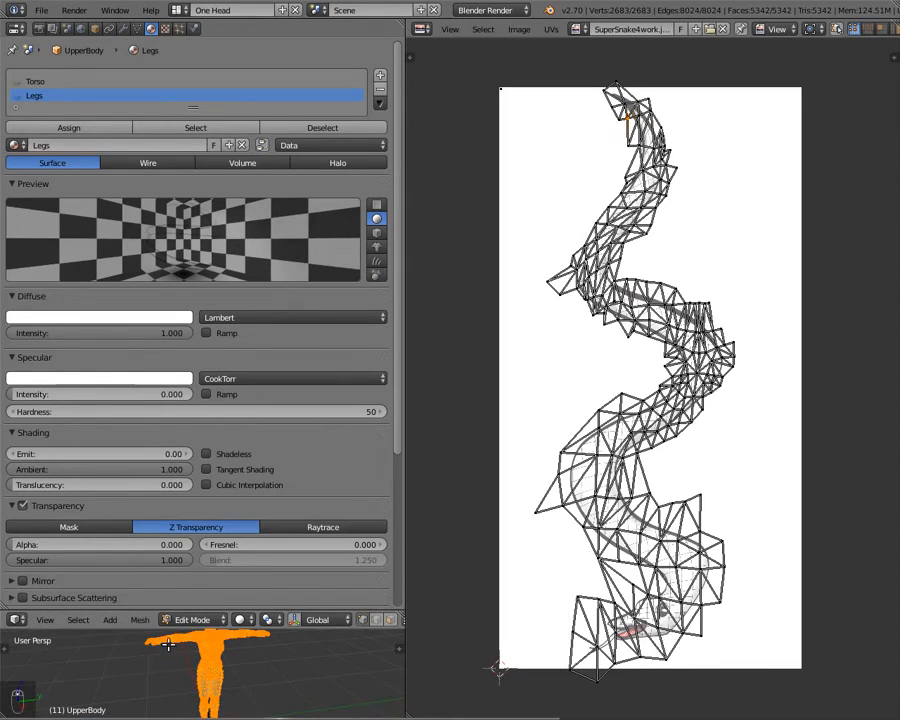
pyautogui.scroll(1, 168, 645)
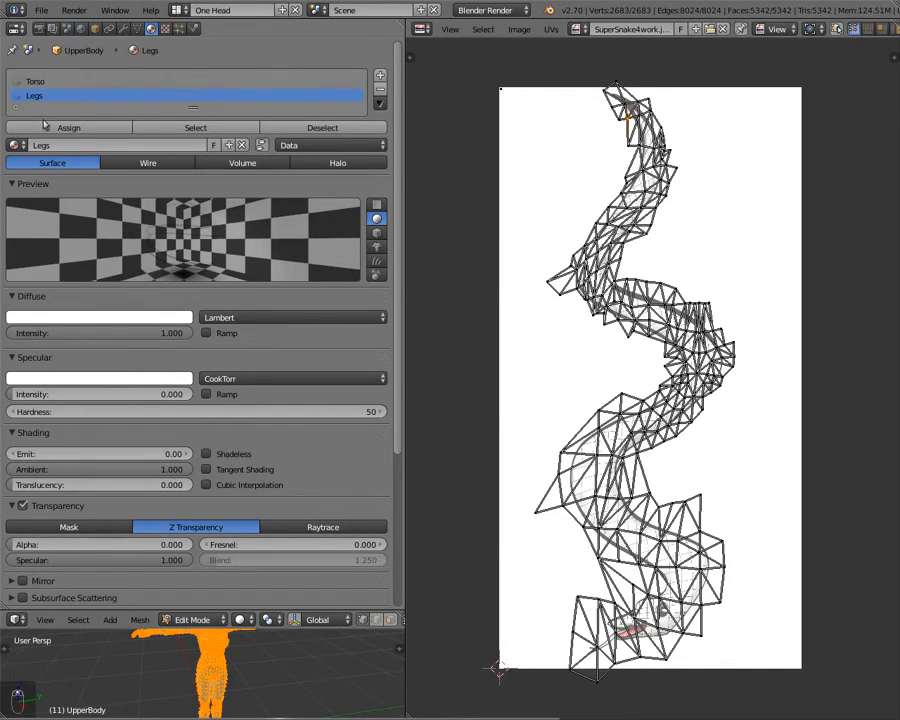
# - Make the Torso UV map the active map and the one used for rendering
pyautogui.click(139, 29)
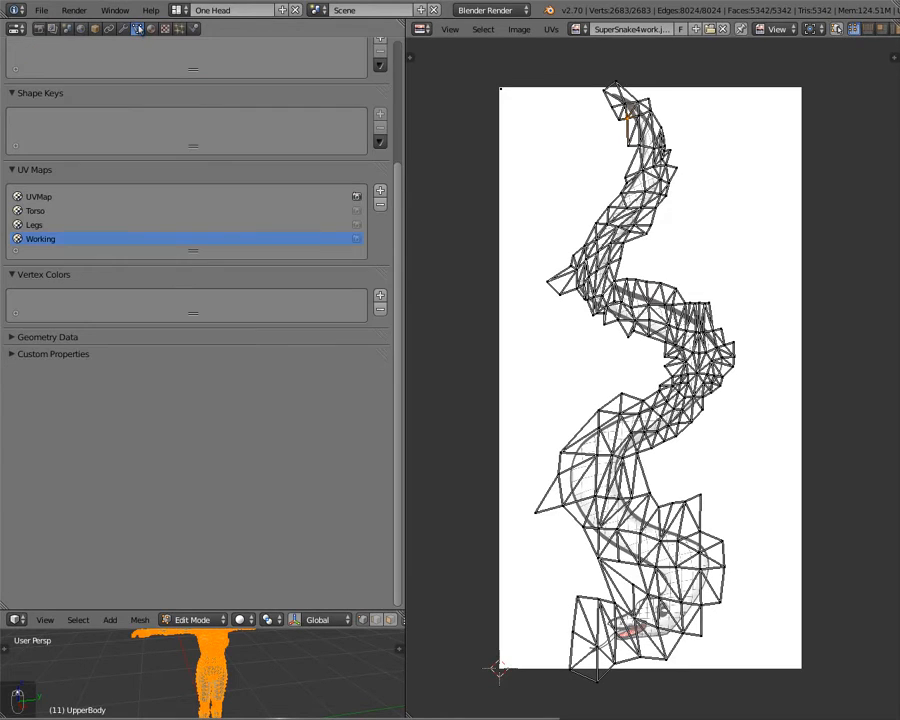
pyautogui.click(37, 211)
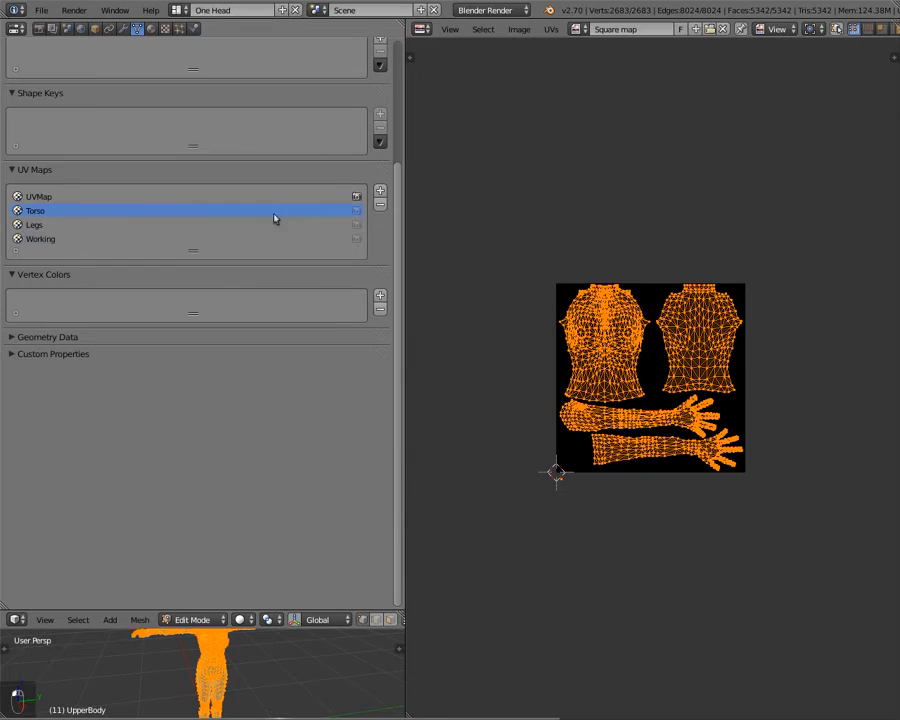
pyautogui.click(356, 211)
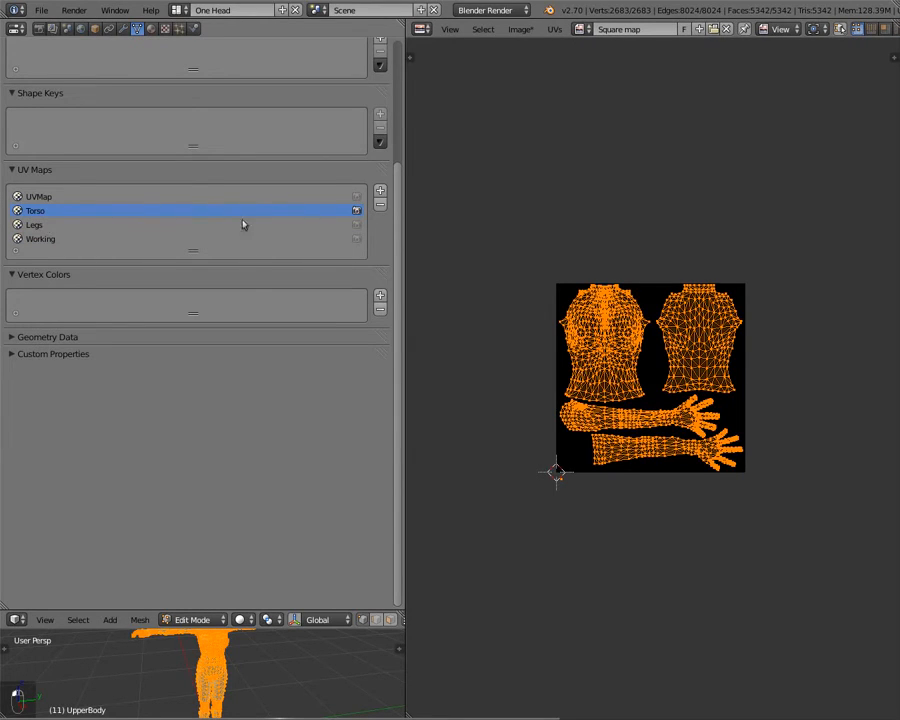
# - Check in Edit Mode that the whole body mesh is selected, toggling the selection off and on
pyautogui.press('Tab')
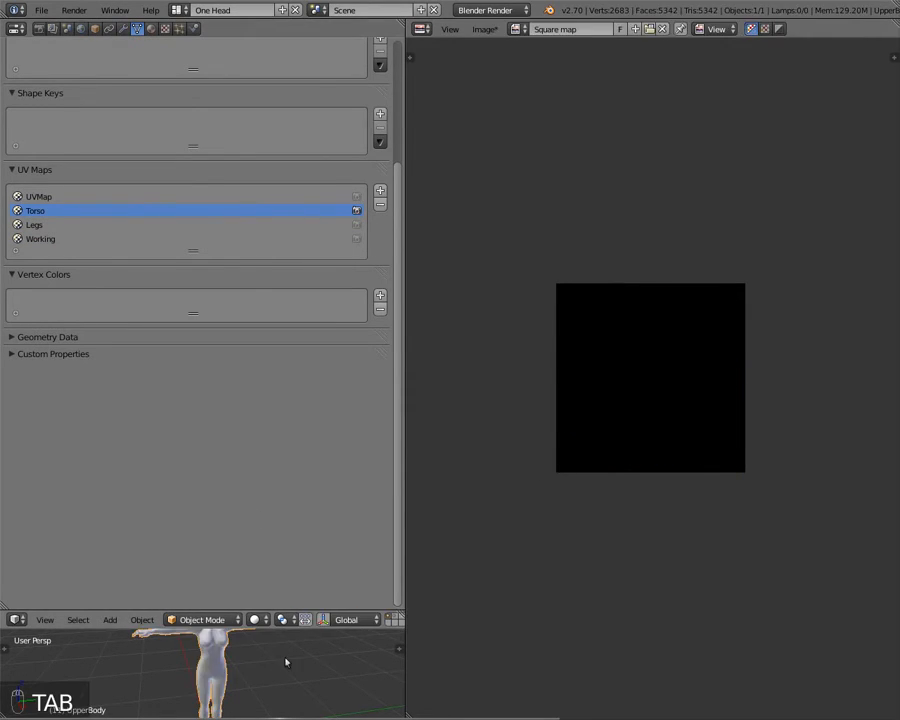
pyautogui.press('Tab')
pyautogui.press('Tab')
pyautogui.press('a')
pyautogui.press('a')
pyautogui.press('a')
pyautogui.press('a')
pyautogui.press('a')
pyautogui.press('a')
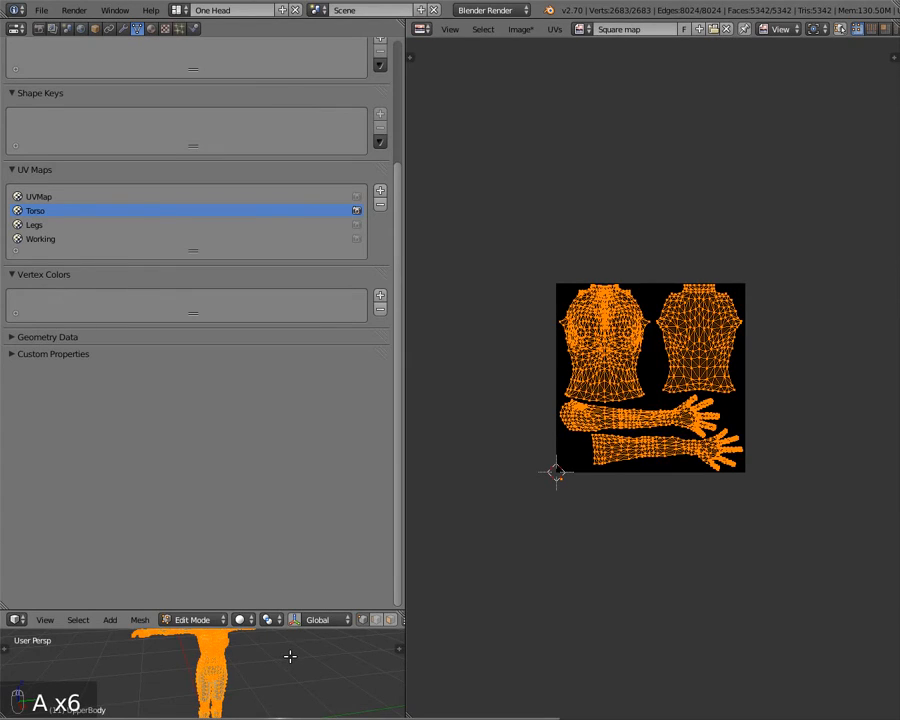
pyautogui.press('a')
pyautogui.press('a')
pyautogui.press('a')
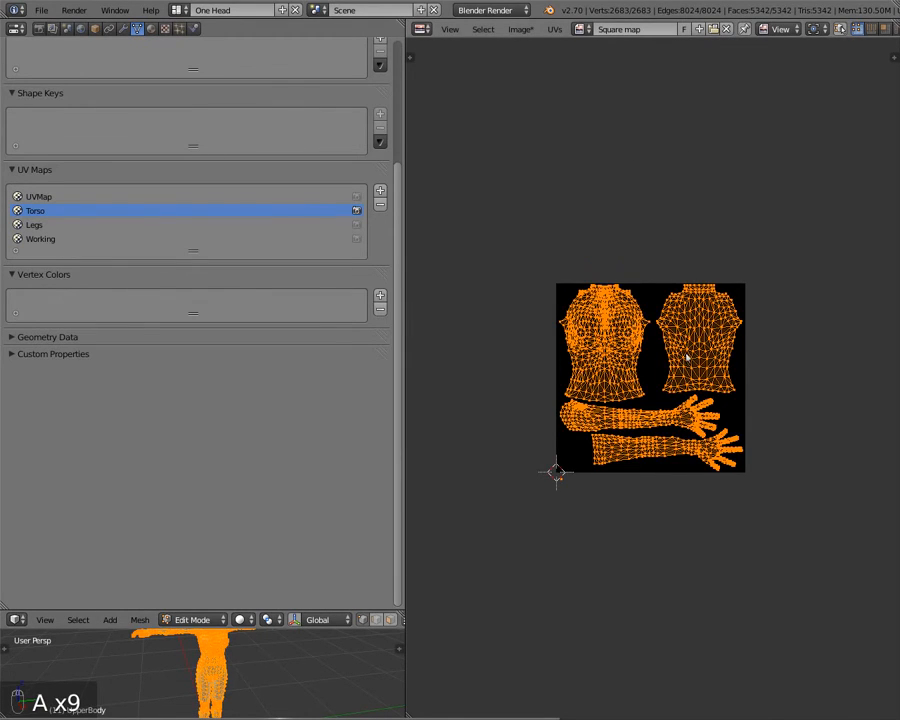
# - Create a blank 1024 × 1024 px image named Tatoo_Torso with an alpha channel for the torso UV layout
pyautogui.click(698, 29)
pyautogui.click(707, 34)
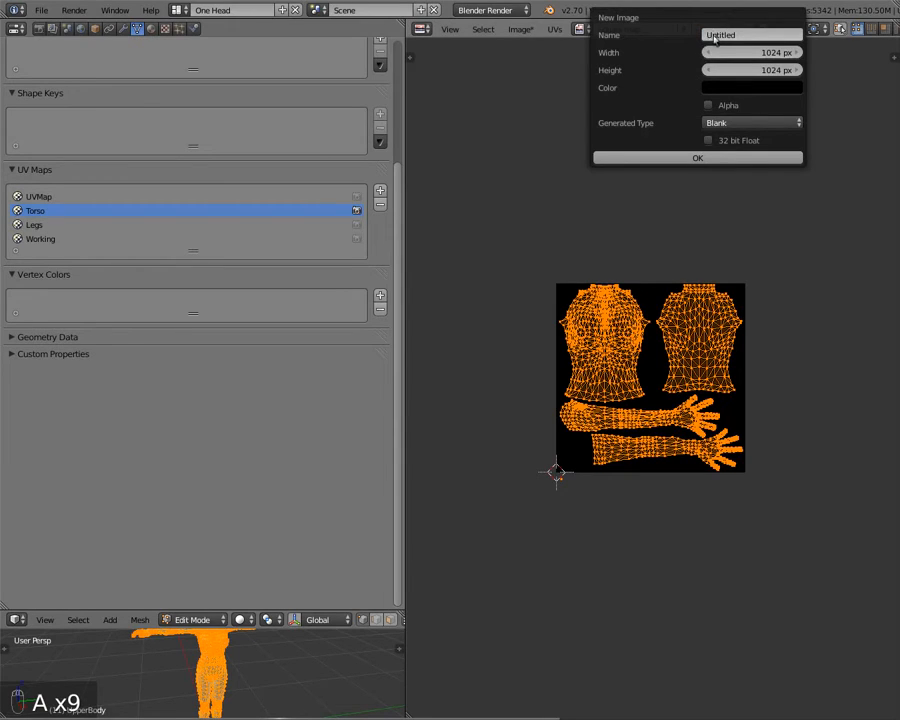
pyautogui.write('Tatoo Torso')
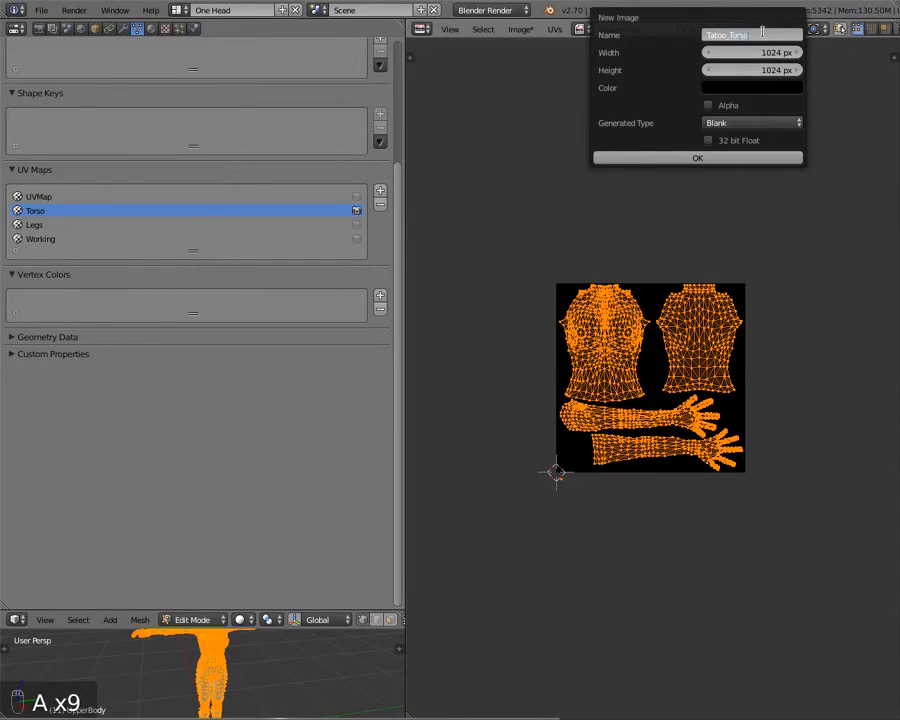
pyautogui.press('Tab')
pyautogui.press('Tab')
pyautogui.press('Tab')
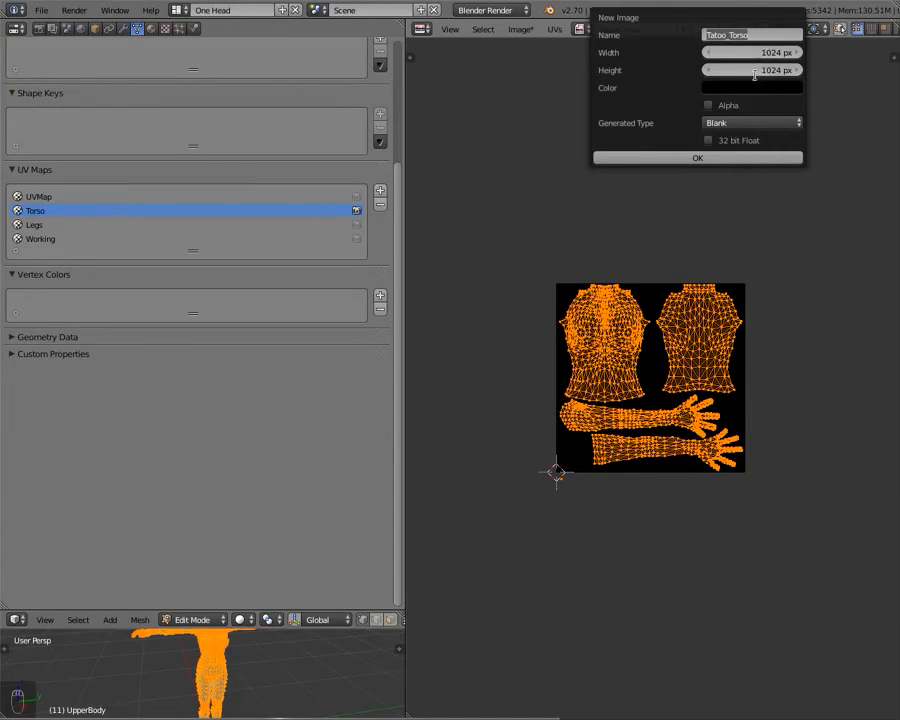
pyautogui.click(710, 107)
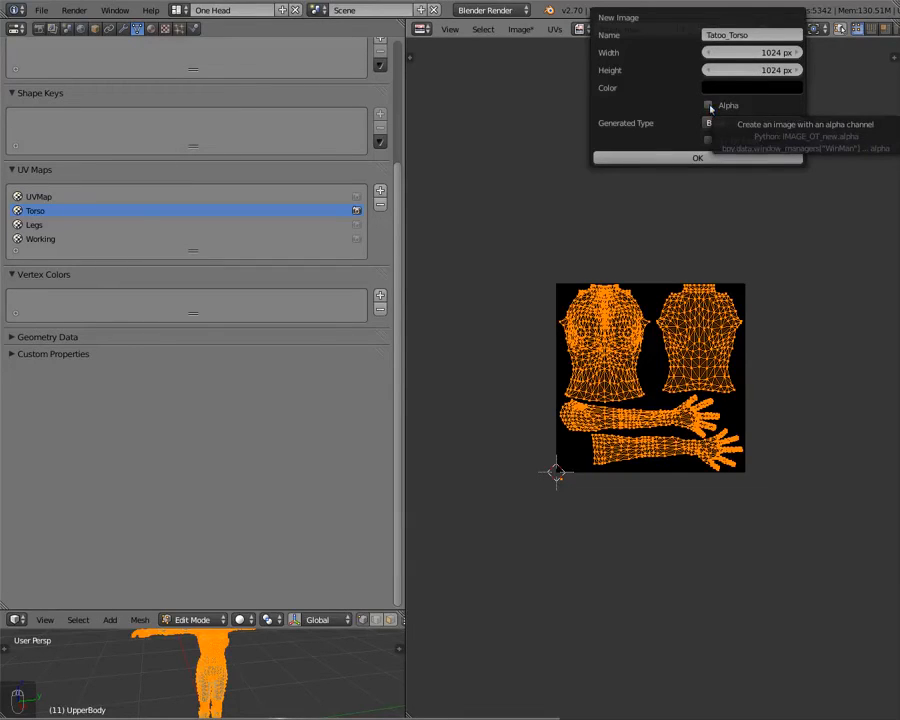
pyautogui.click(709, 106)
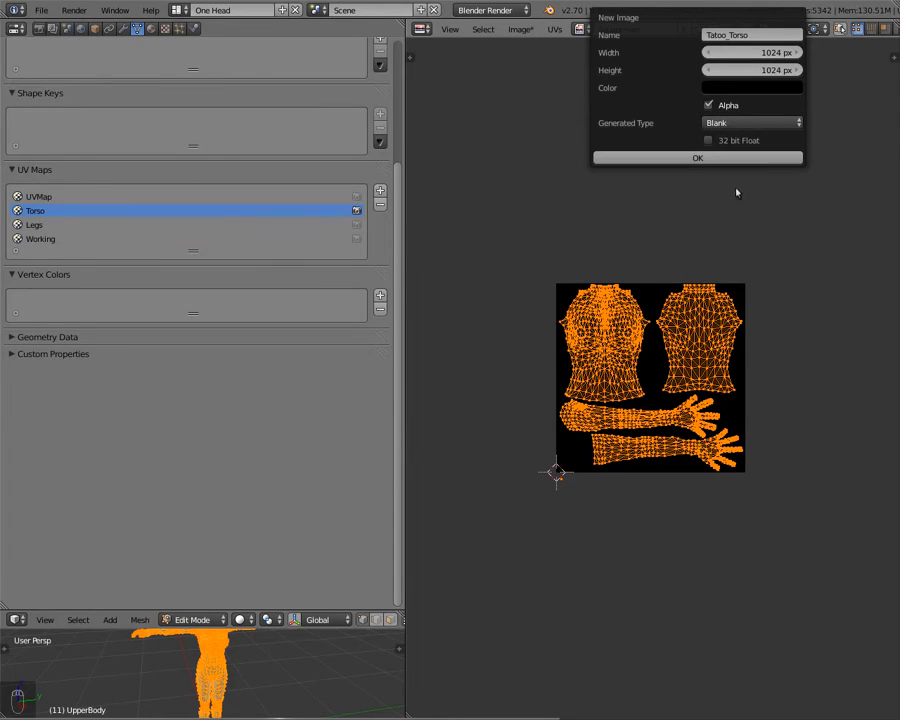
pyautogui.click(700, 160)
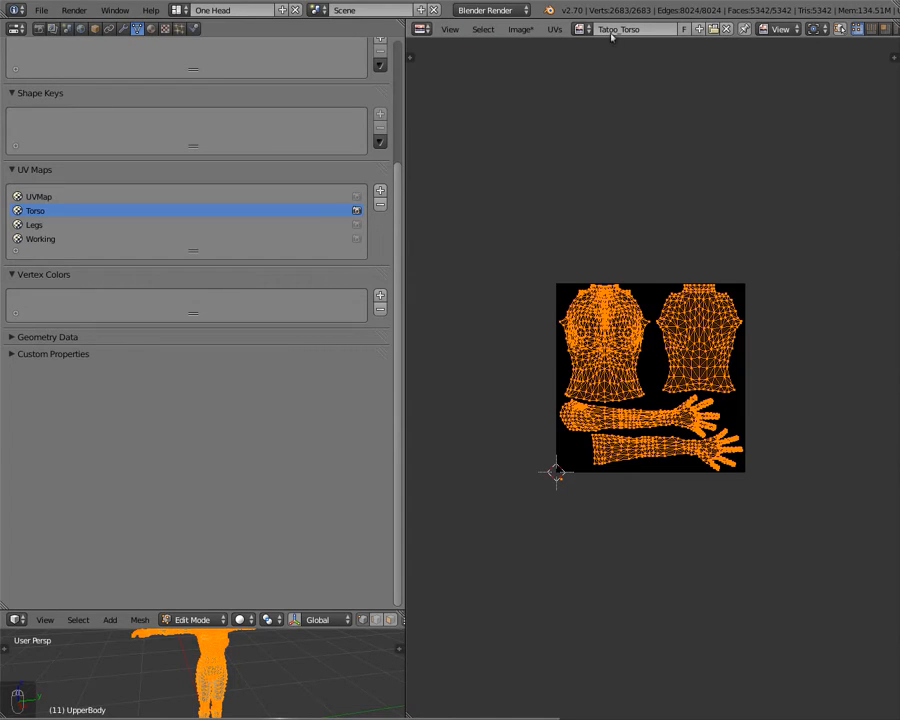
# - Bake a Full Render of the body onto the Tatoo_Torso image with Clear enabled and a 16 px margin
pyautogui.scroll(3, 621, 278)
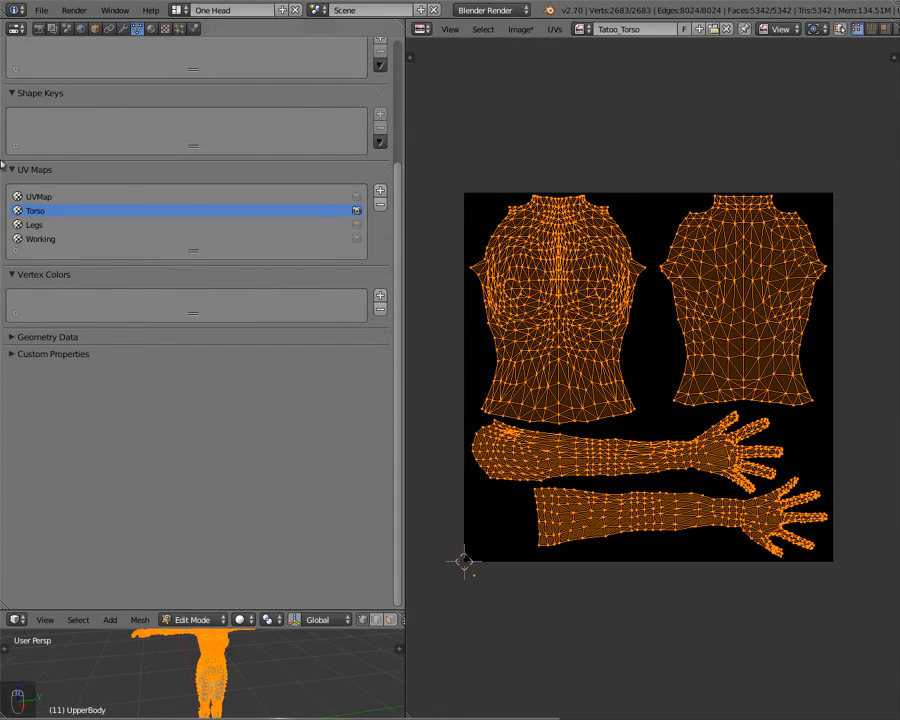
pyautogui.click(37, 29)
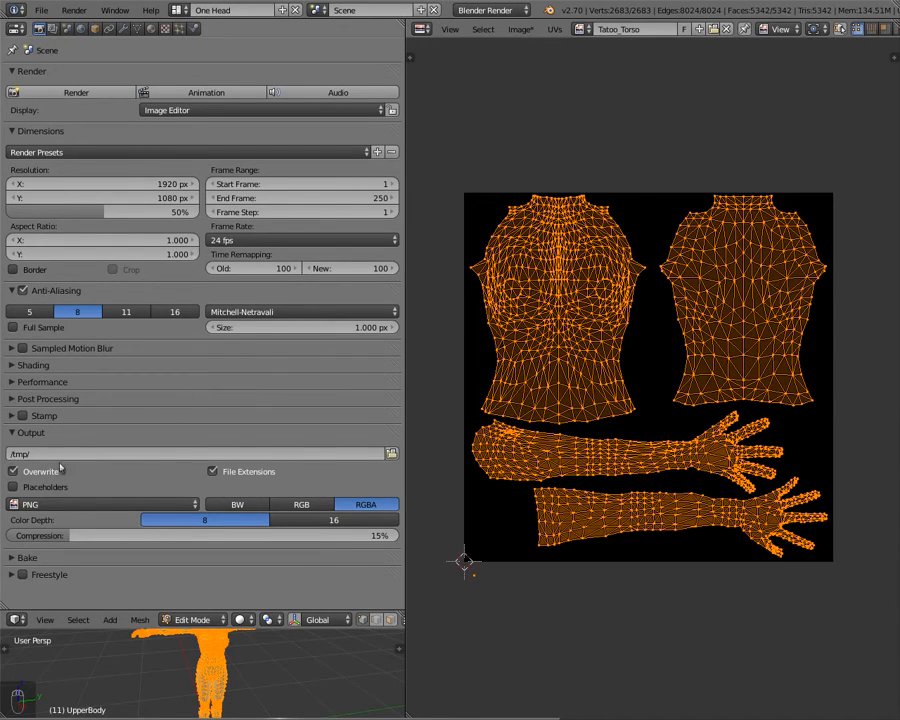
pyautogui.click(20, 71)
pyautogui.click(24, 88)
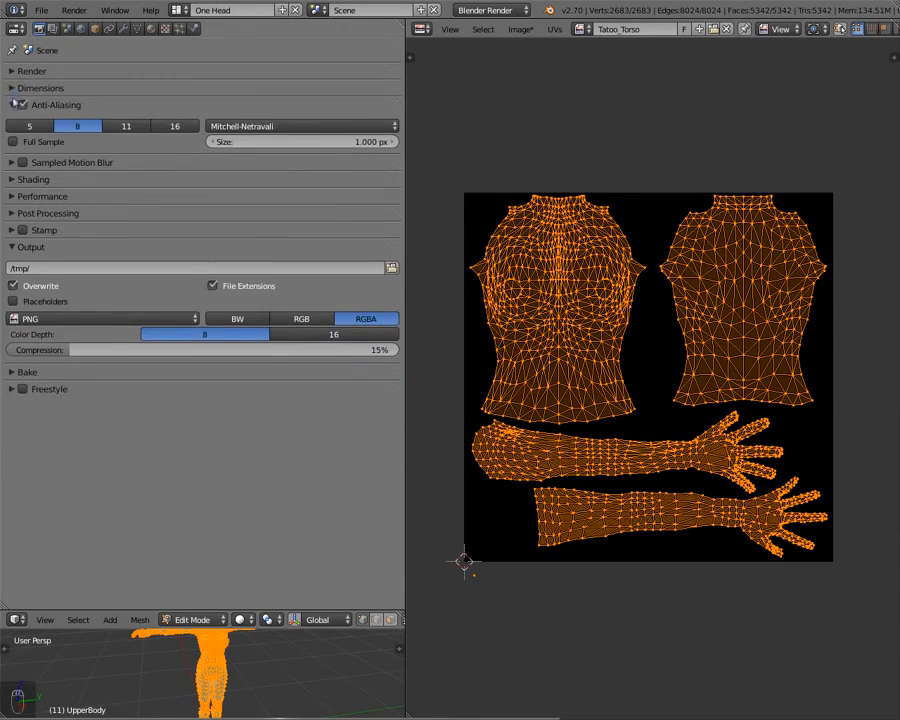
pyautogui.click(14, 105)
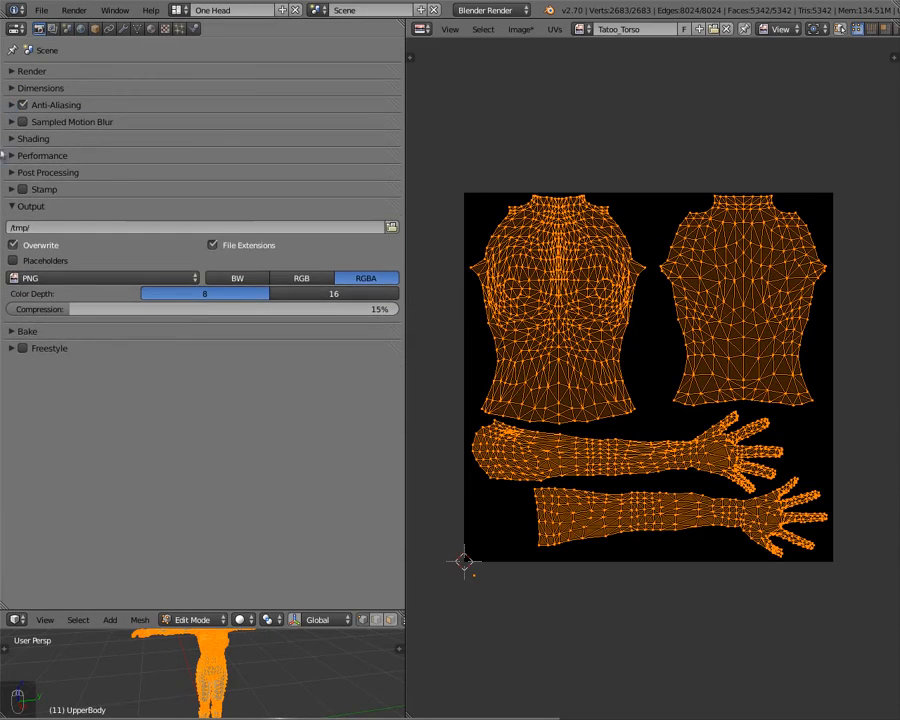
pyautogui.click(12, 207)
pyautogui.click(12, 228)
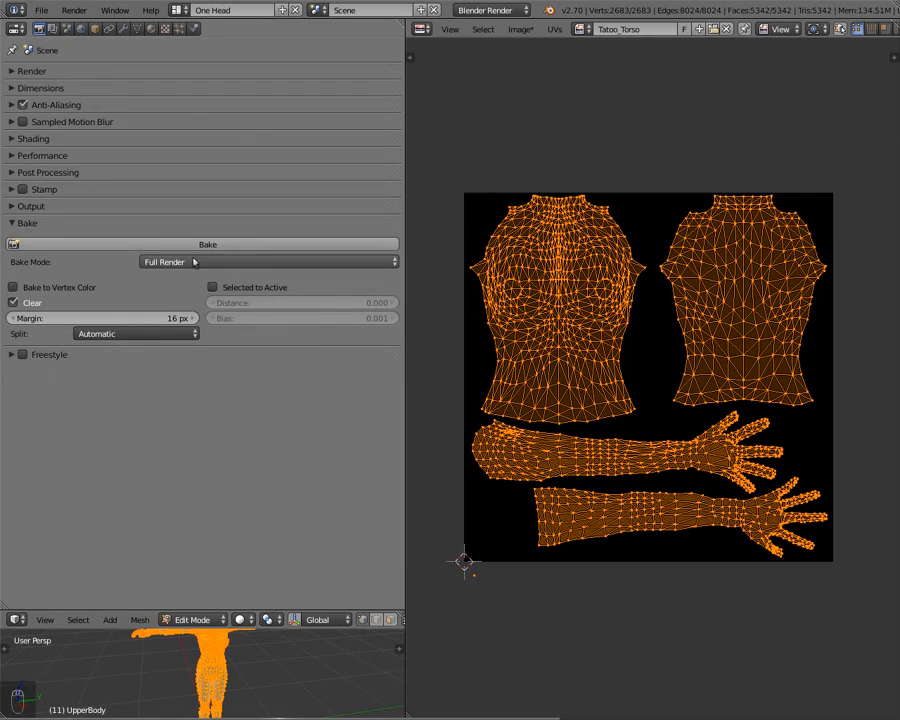
pyautogui.click(189, 249)
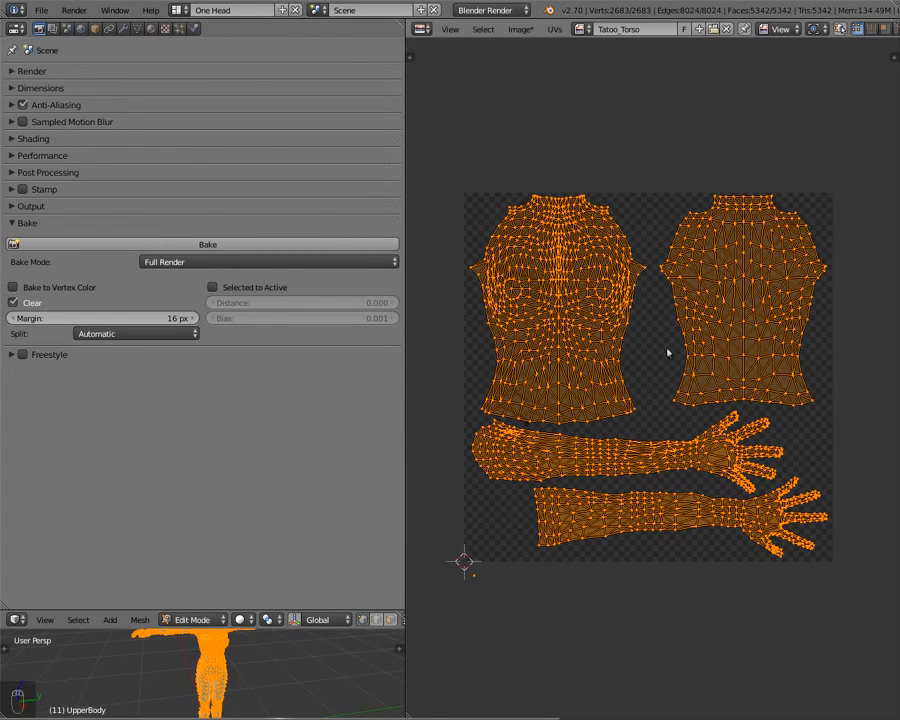
# - Examine the baked snake lines on the Tatoo_Torso image, both without and with the torso UV layout over them
pyautogui.press('Tab')
pyautogui.scroll(3, 526, 222)
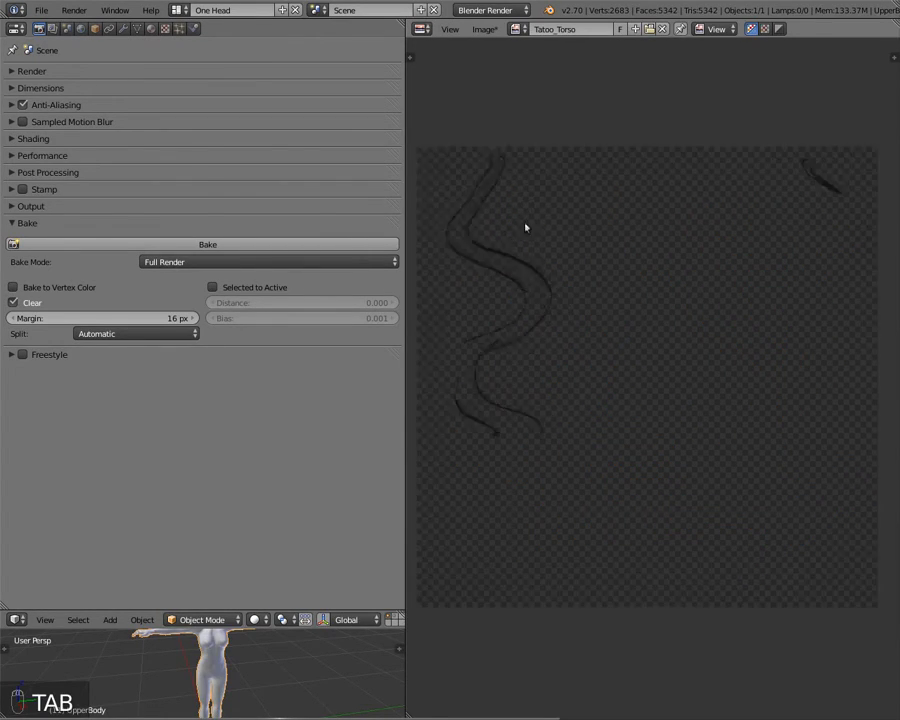
pyautogui.scroll(-1, 536, 226)
pyautogui.moveTo(530, 284); pyautogui.dragTo(620, 379, button='middle')
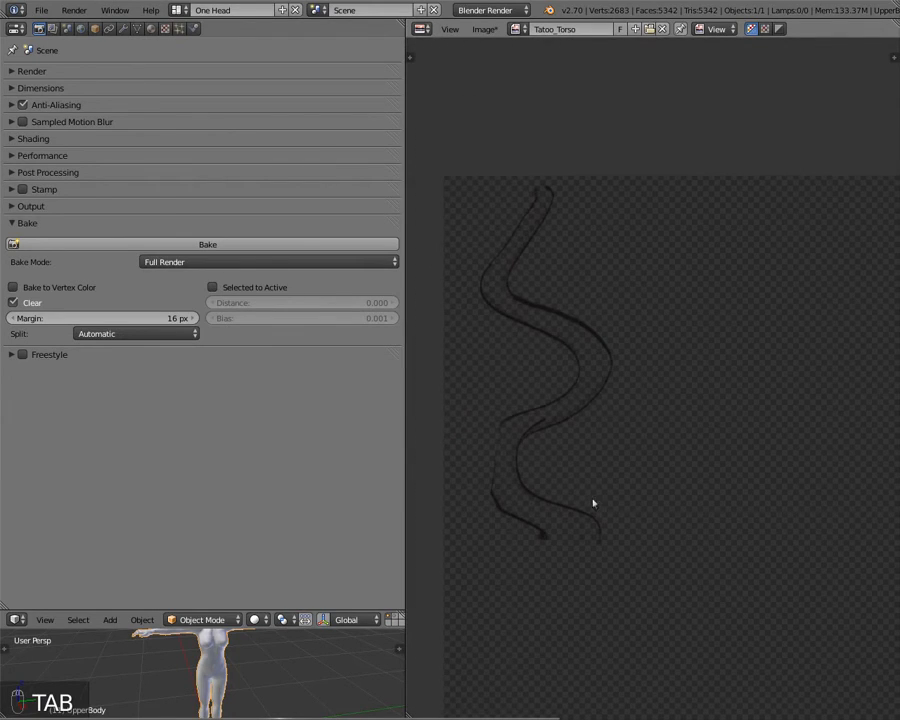
pyautogui.moveTo(720, 371); pyautogui.dragTo(366, 385, button='middle')
pyautogui.moveTo(651, 299); pyautogui.dragTo(826, 391, button='middle')
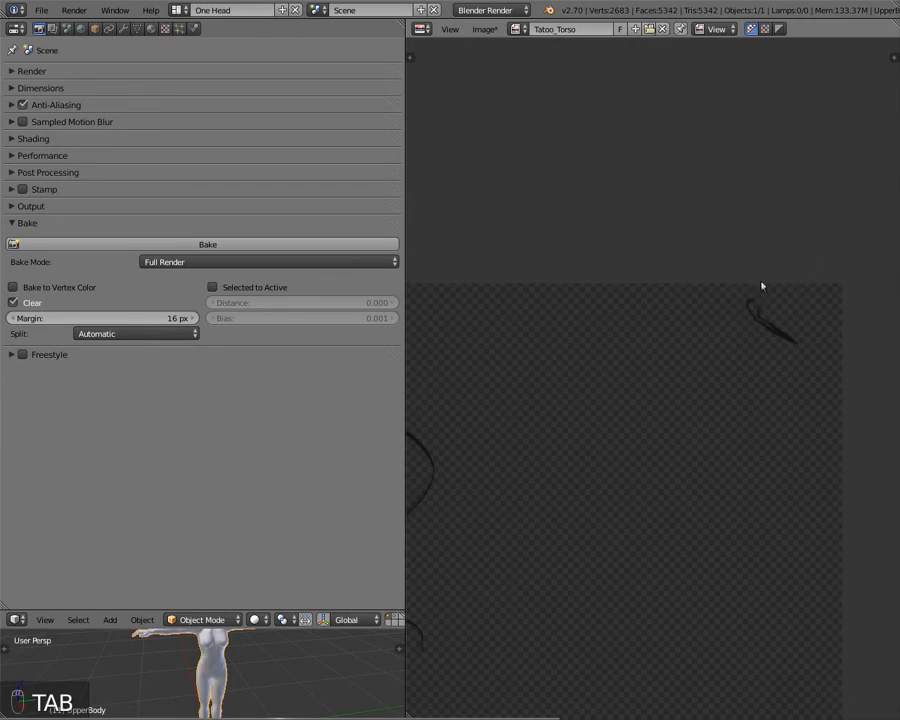
pyautogui.moveTo(621, 341)
pyautogui.mouseDown(button='middle')
pyautogui.moveTo(786, 362)
pyautogui.moveTo(854, 291)
pyautogui.mouseUp(button='middle')
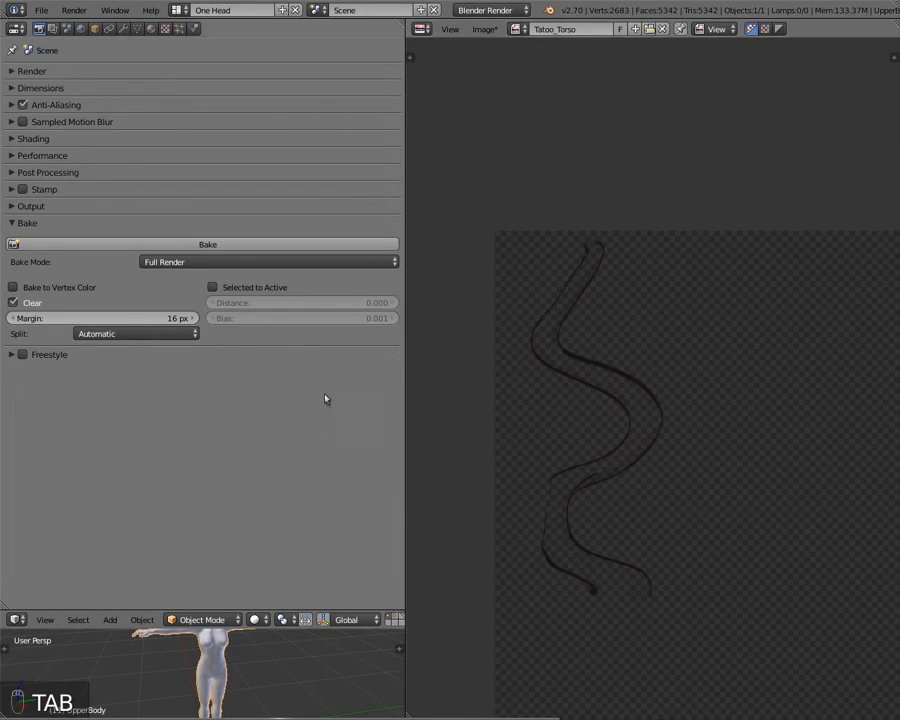
pyautogui.press('Tab')
pyautogui.moveTo(583, 353); pyautogui.dragTo(361, 315, button='middle')
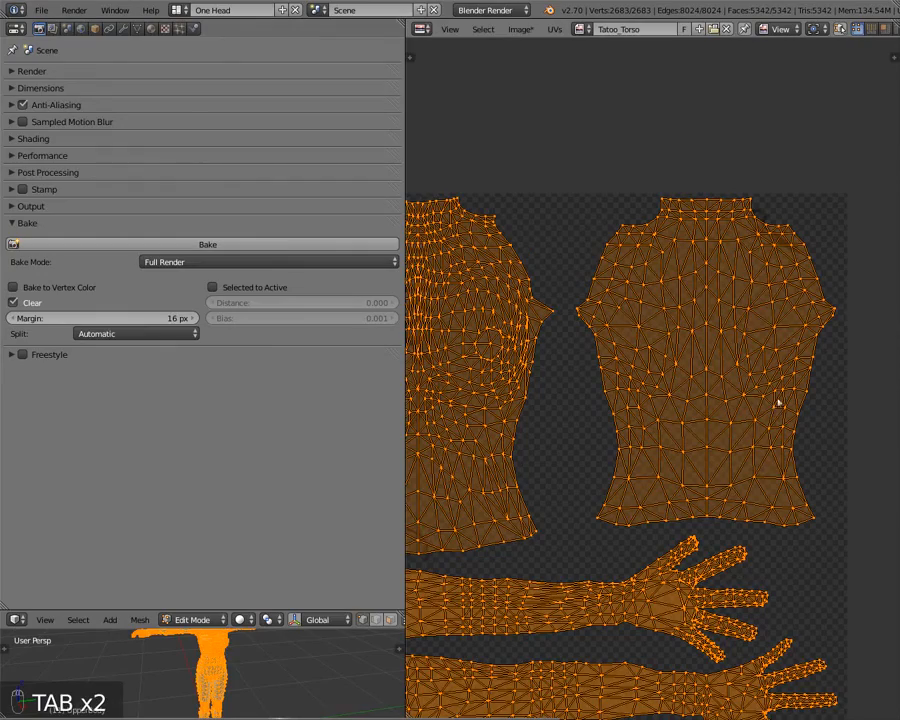
# - Examine the baked snake outline on the front torso of Tatoo_Torso up close, from the neck edge down to the waist
pyautogui.scroll(2, 626, 321)
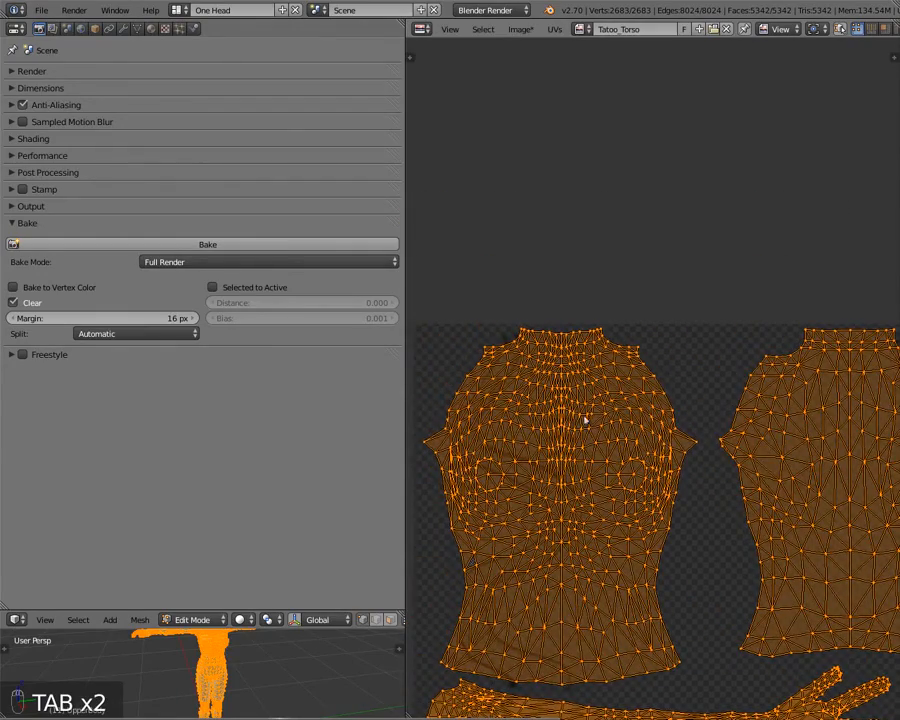
pyautogui.scroll(2, 555, 320)
pyautogui.scroll(-3, 590, 370)
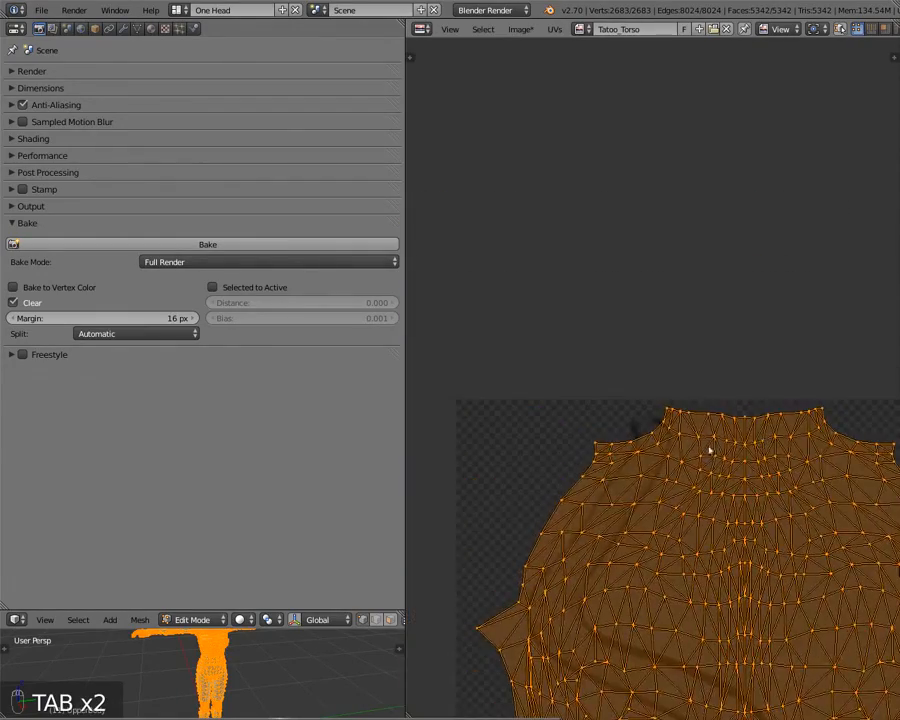
pyautogui.press('Tab')
pyautogui.scroll(2, 610, 515)
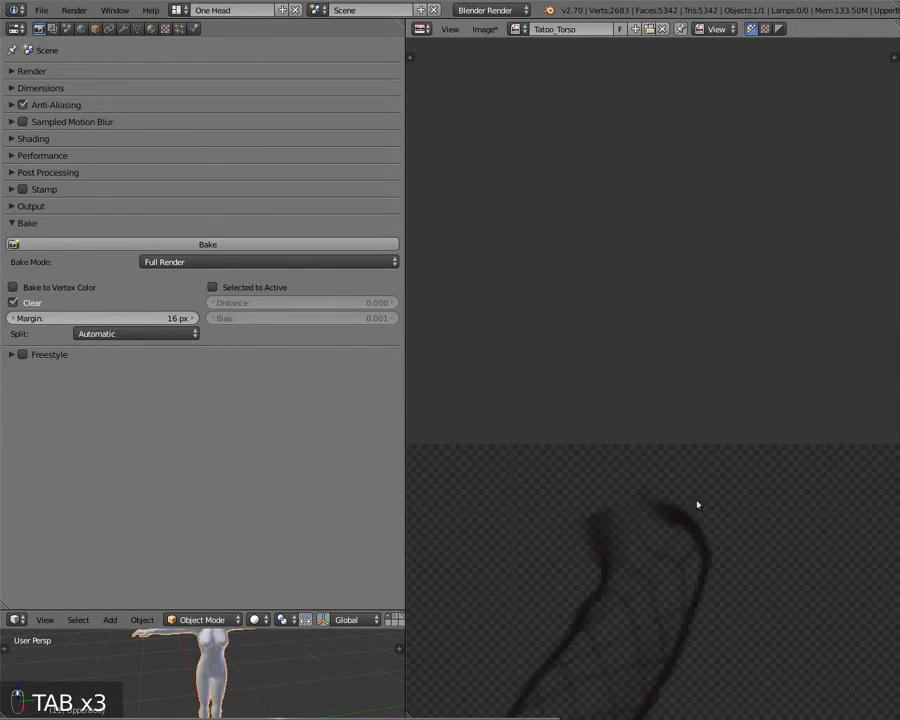
pyautogui.scroll(6, 585, 638)
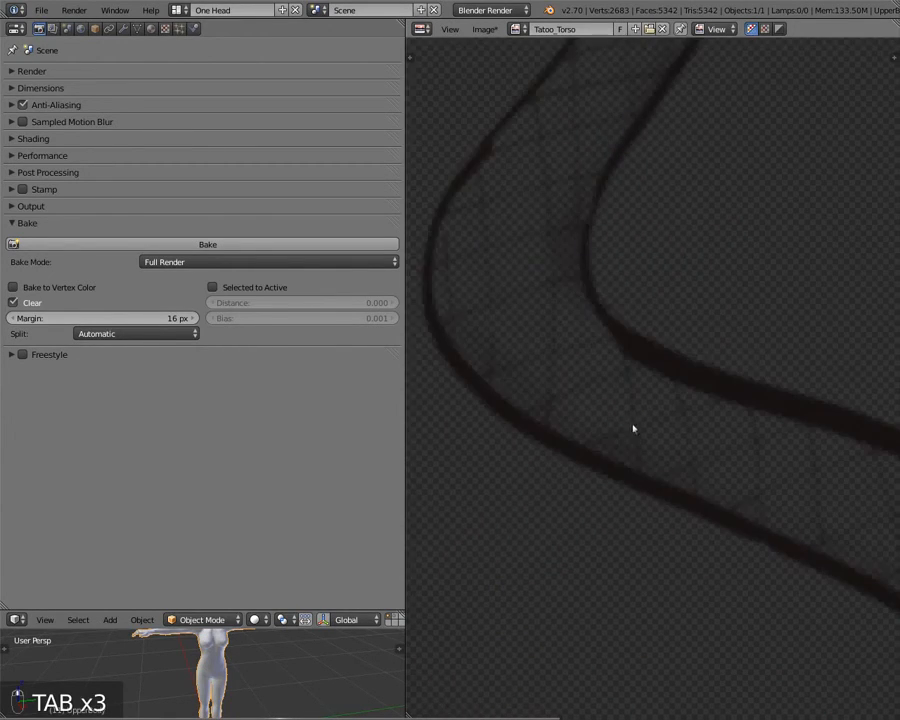
pyautogui.moveTo(528, 444); pyautogui.dragTo(742, 40, button='middle')
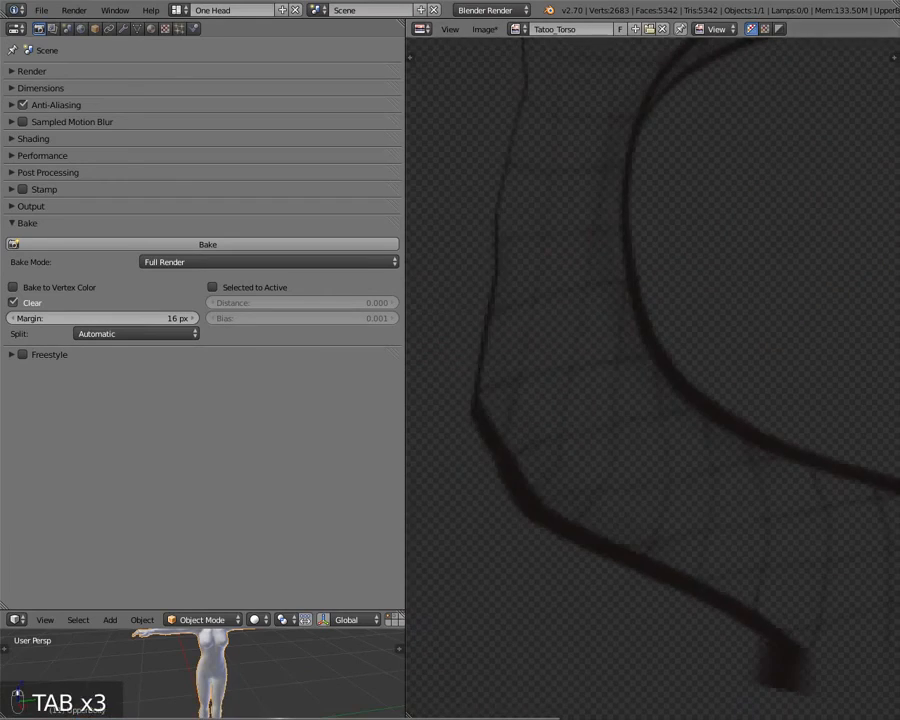
pyautogui.moveTo(647, 709); pyautogui.dragTo(565, 516, button='middle')
pyautogui.moveTo(600, 470); pyautogui.dragTo(741, 62, button='middle')
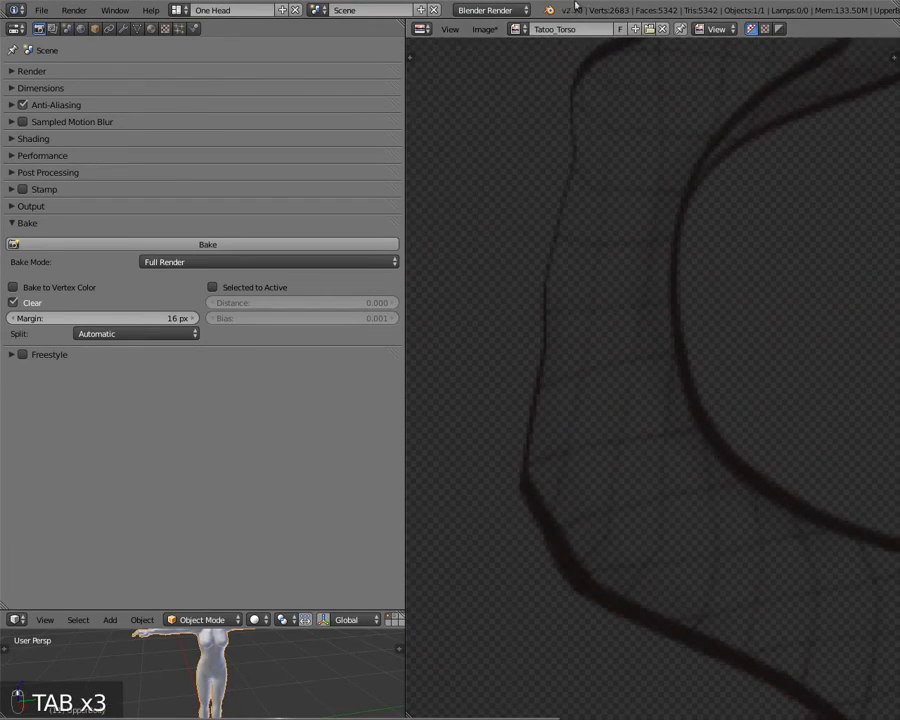
# - Compare the baked lines with the torso UV layout at the waist and back shoulder edges, checking the margin beyond the seams
pyautogui.press('Tab')
pyautogui.scroll(-4, 552, 396)
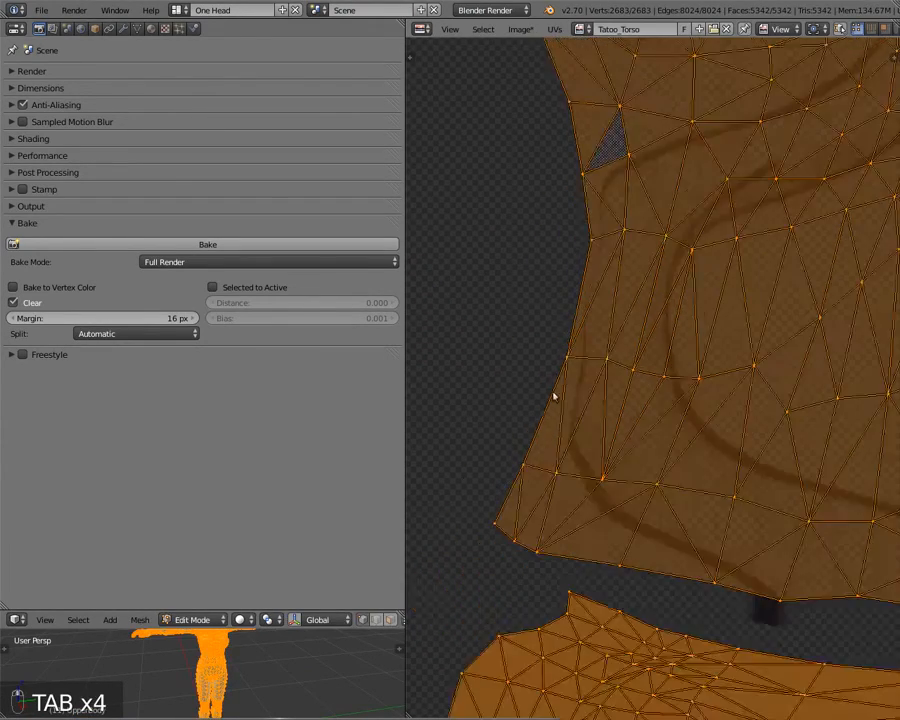
pyautogui.moveTo(636, 347); pyautogui.dragTo(509, 358, button='middle')
pyautogui.moveTo(584, 357); pyautogui.dragTo(86, 424, button='middle')
pyautogui.moveTo(650, 273); pyautogui.dragTo(693, 683, button='middle')
pyautogui.moveTo(703, 267); pyautogui.dragTo(685, 375, button='middle')
pyautogui.scroll(5, 671, 317)
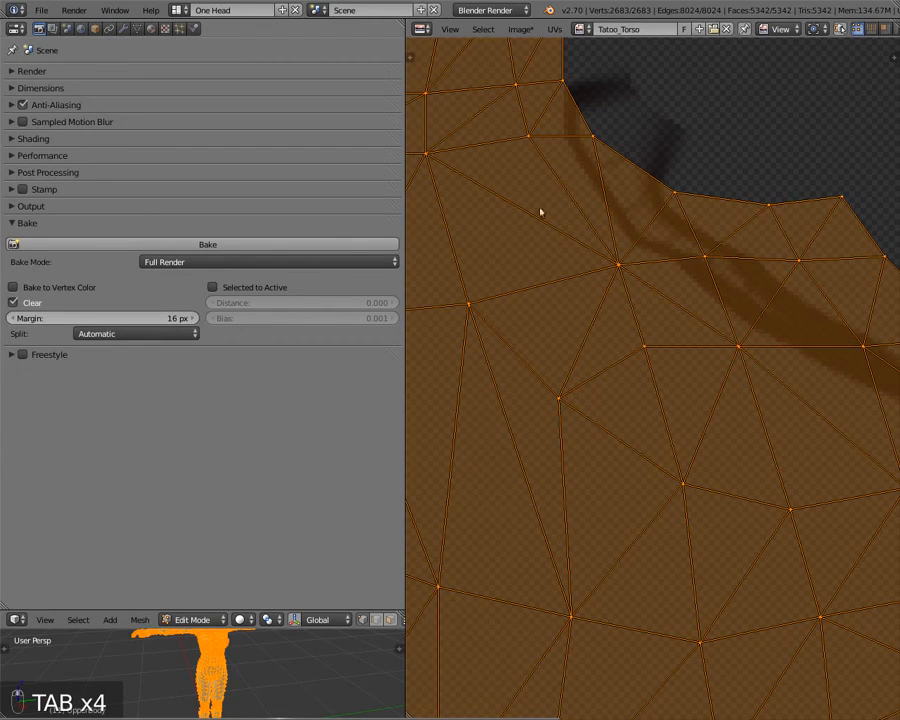
pyautogui.press('Tab')
pyautogui.scroll(-4, 584, 312)
pyautogui.moveTo(571, 394); pyautogui.dragTo(731, 186, button='middle')
pyautogui.scroll(-1, 751, 183)
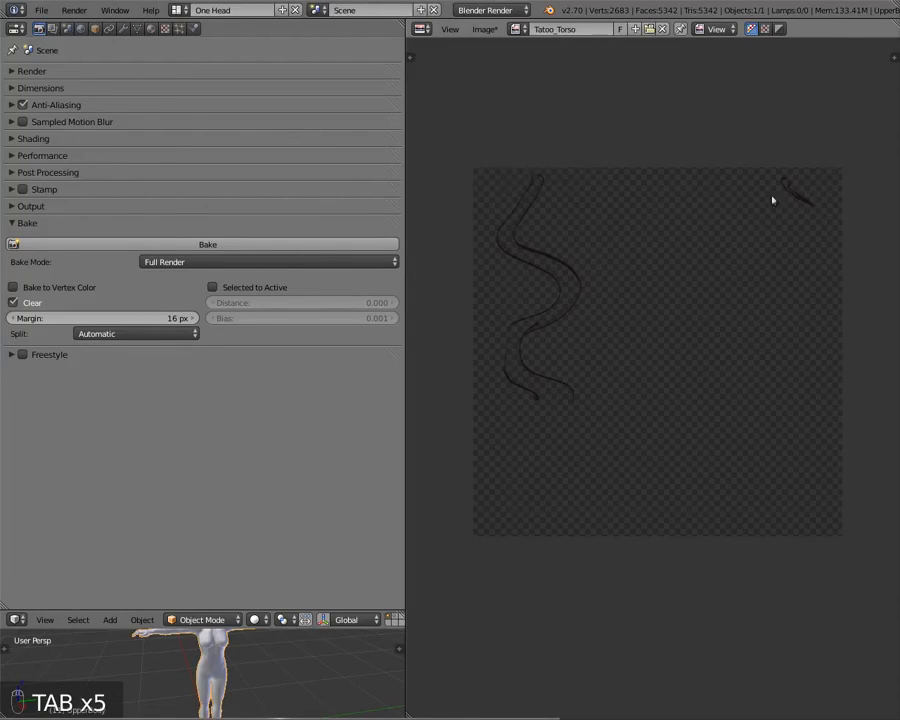
# - Save the torso image as Tatoo_Torso.png in the Meshes/Tatoo Lesson folder, as an RGBA PNG with 100% compression
pyautogui.click(485, 30)
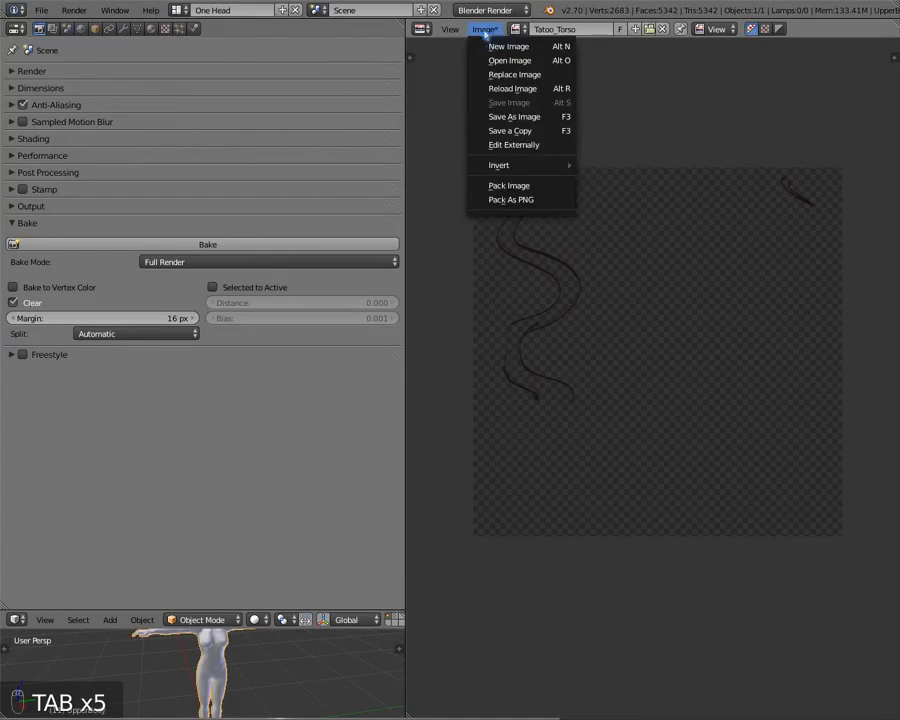
pyautogui.click(544, 118)
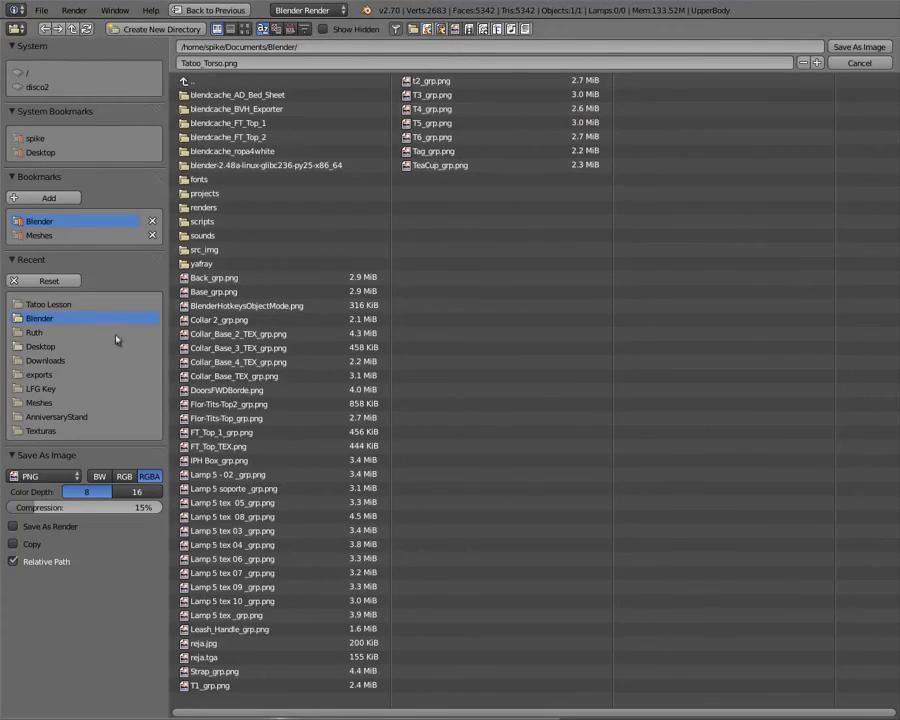
pyautogui.click(35, 235)
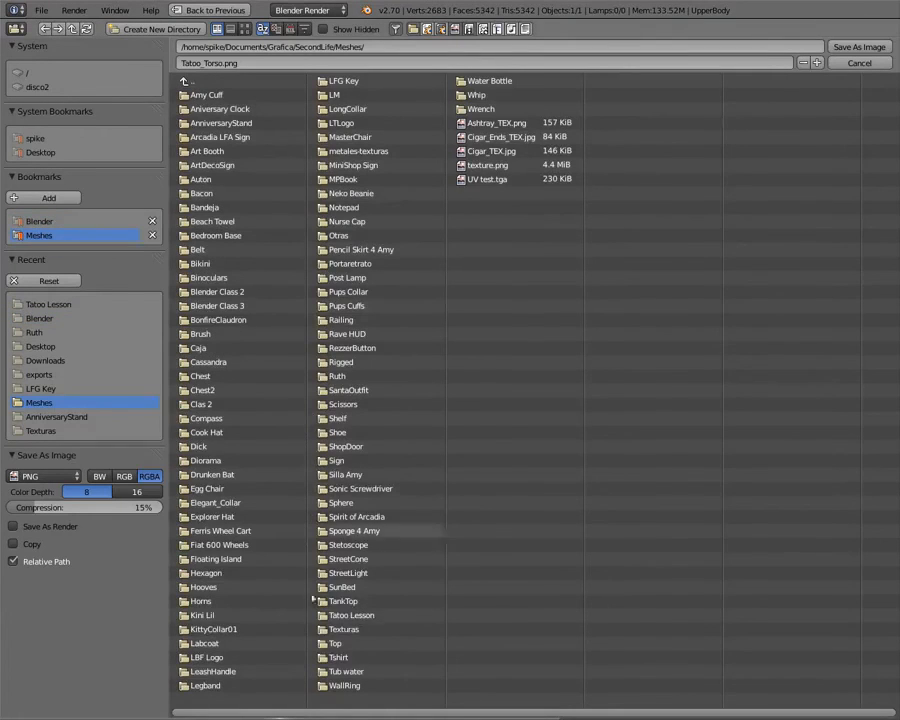
pyautogui.click(343, 616)
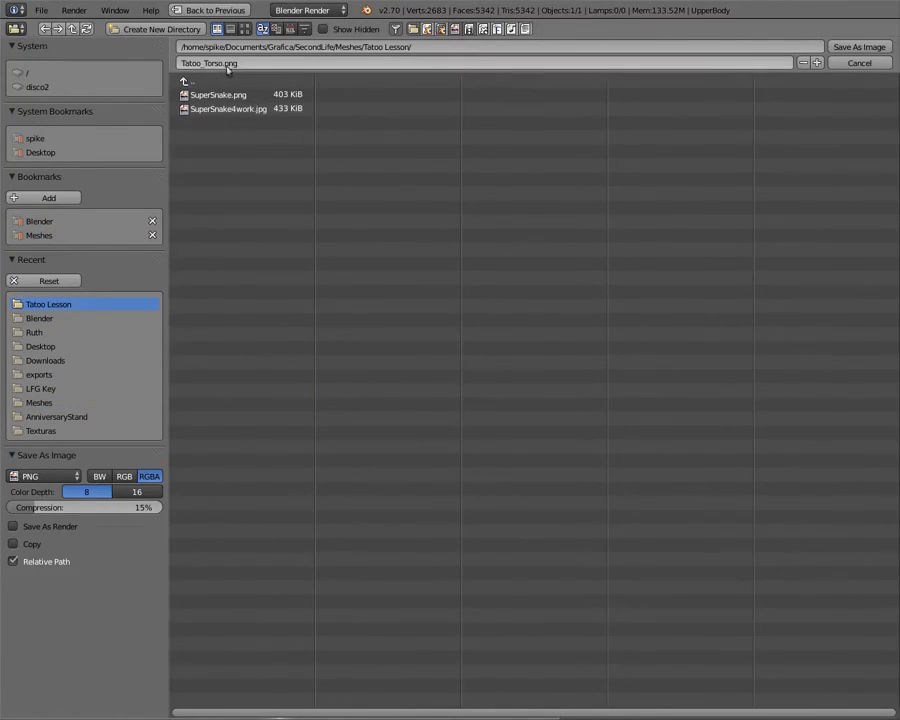
pyautogui.moveTo(74, 507); pyautogui.dragTo(125, 508)
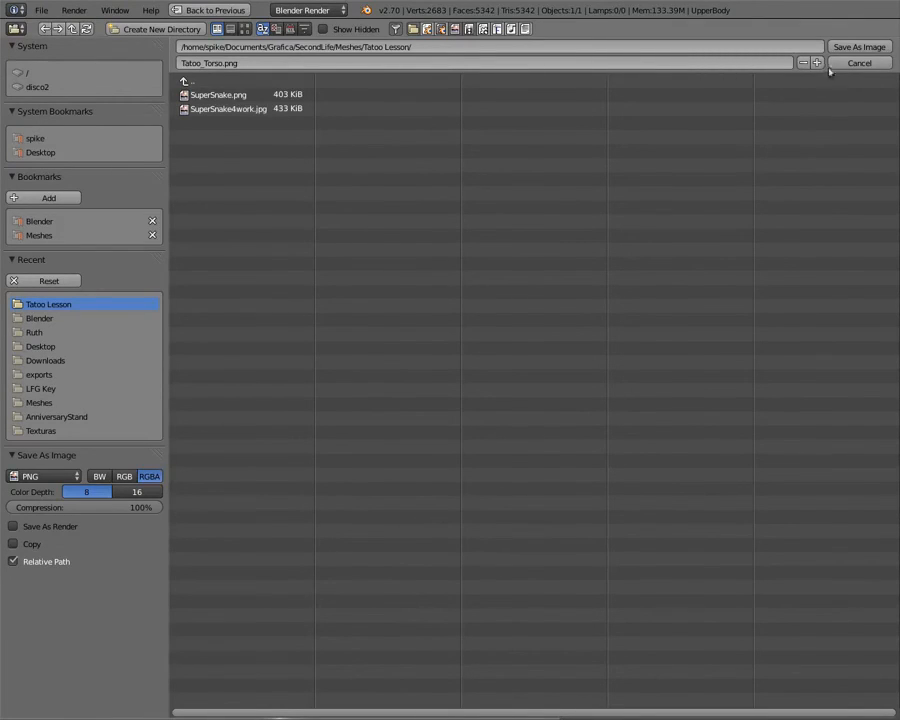
pyautogui.click(856, 46)
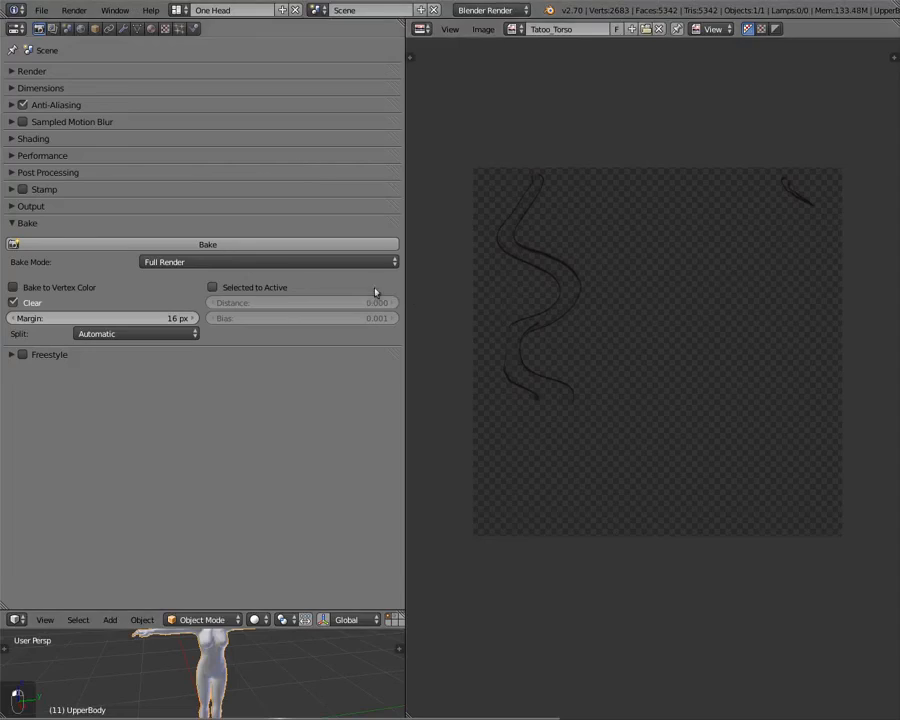
# - Make Legs the active UV map and display its layout with the whole body mesh selected in Edit Mode
pyautogui.click(137, 28)
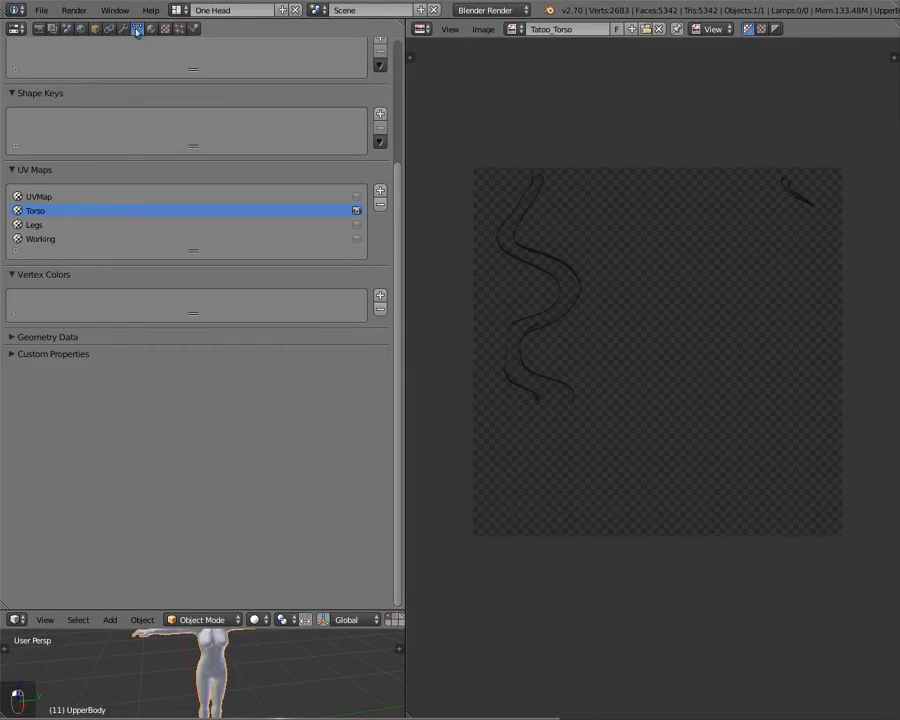
pyautogui.click(47, 227)
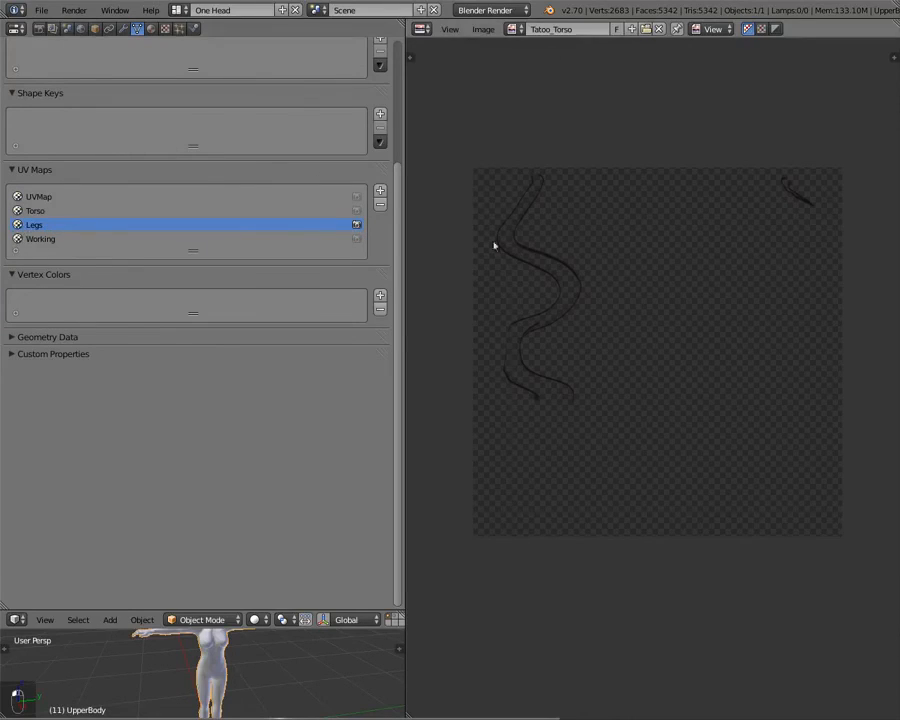
pyautogui.moveTo(255, 686)
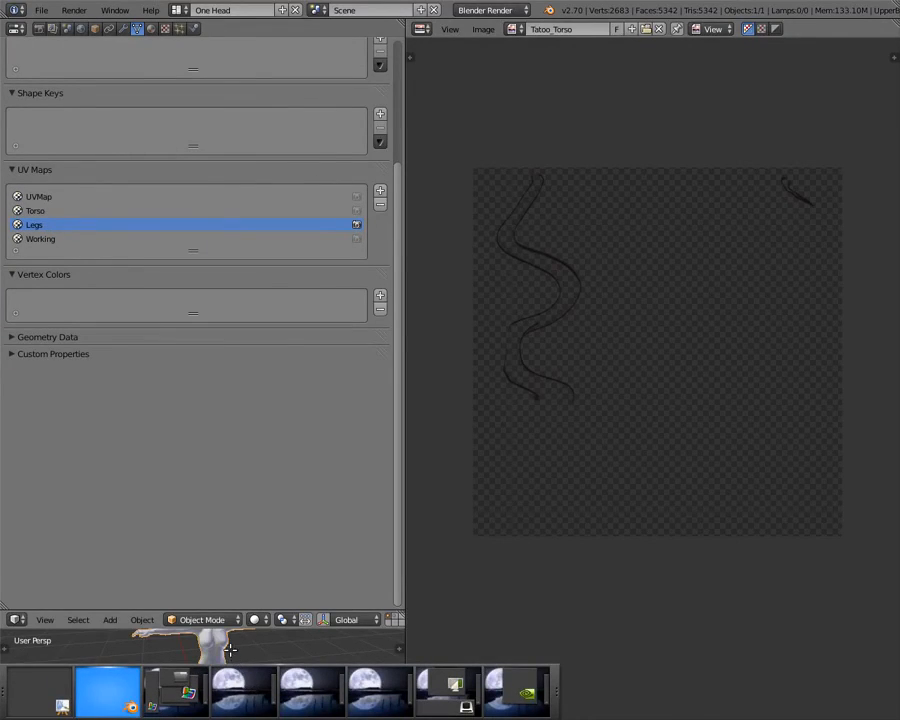
pyautogui.press('Tab')
pyautogui.press('a')
pyautogui.press('a')
pyautogui.press('a')
pyautogui.press('a')
pyautogui.press('a')
pyautogui.press('a')
pyautogui.press('a')
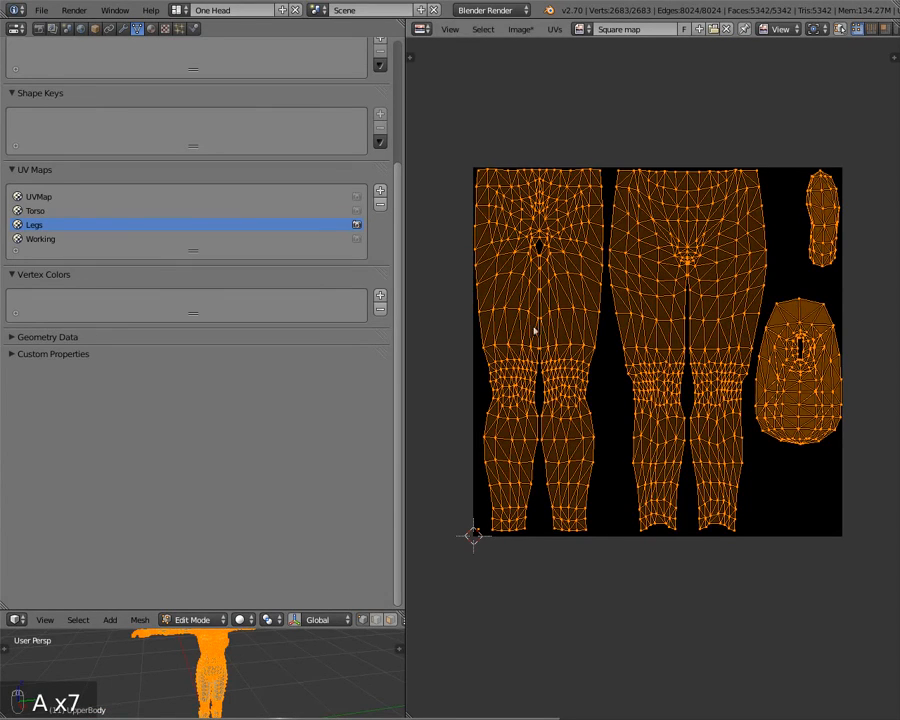
# - Create a blank 1024 × 1024 px image named Tatoo_Legs with an alpha channel for the legs UV layout
pyautogui.click(701, 29)
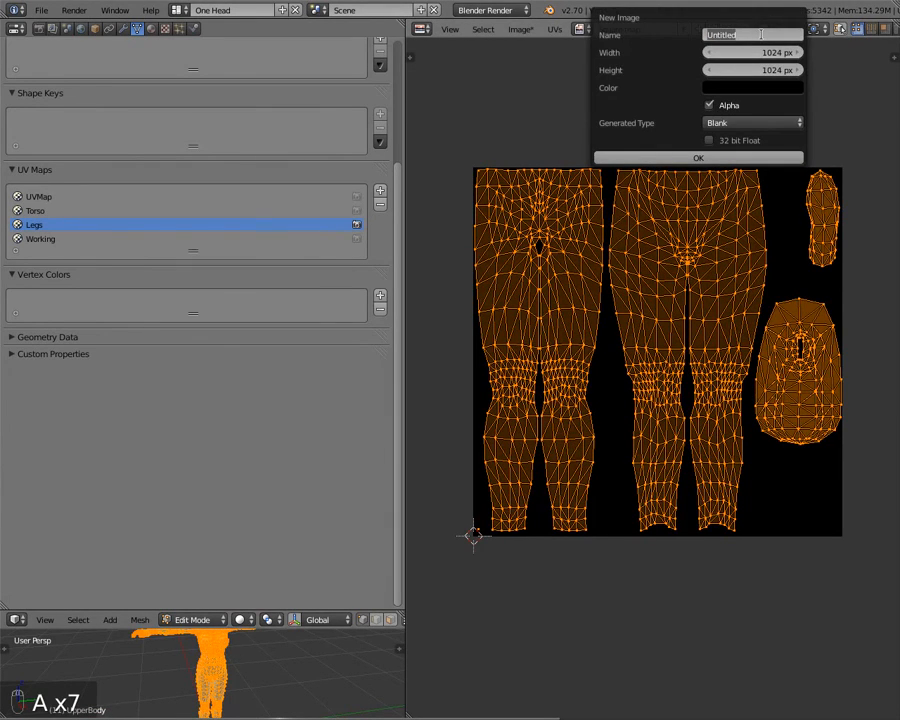
pyautogui.write('Tatoo_Legs')
pyautogui.click(689, 160)
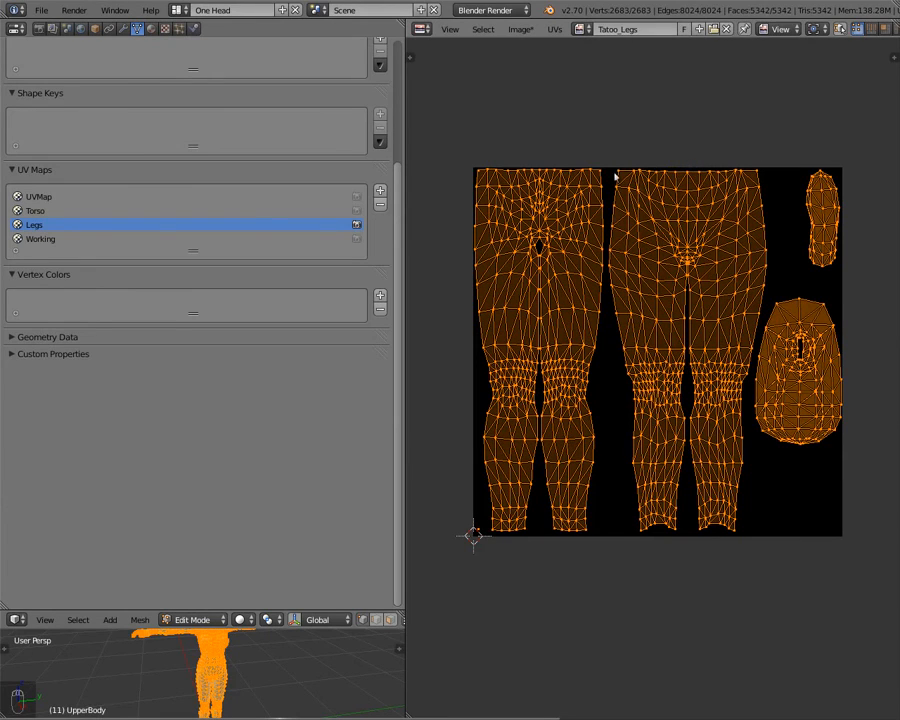
# - Bake a Full Render onto Tatoo_Legs with Clear enabled and a 16 px margin, and check the snake head without the UV layout
pyautogui.click(38, 28)
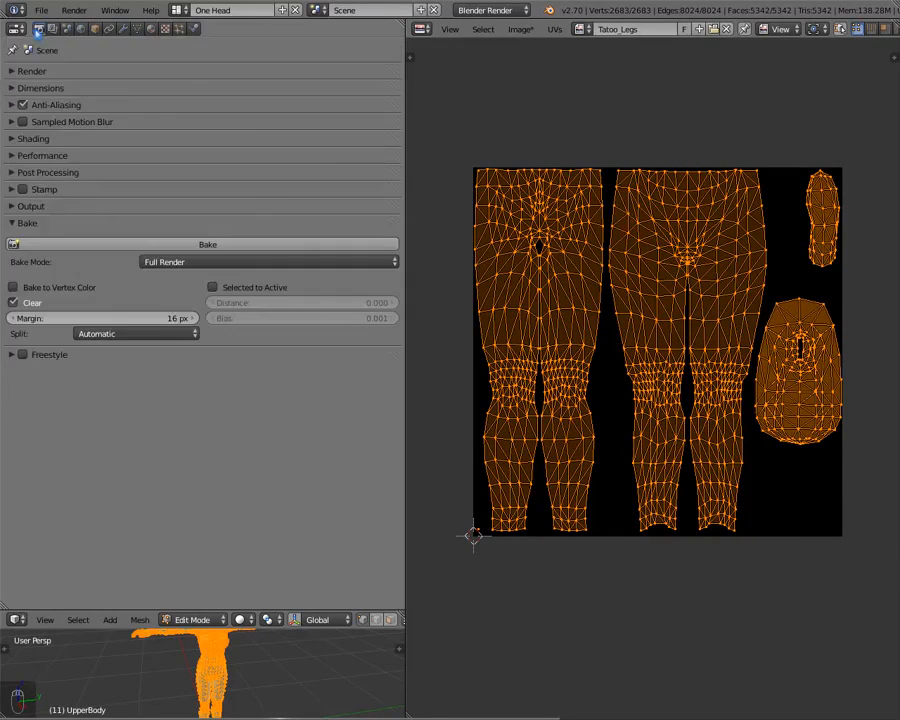
pyautogui.click(175, 244)
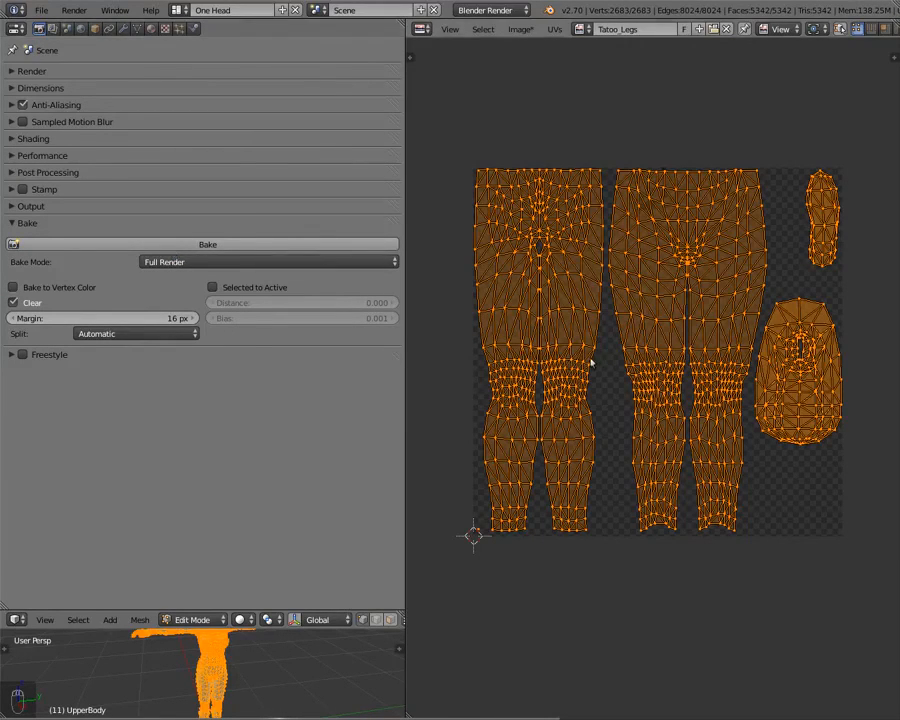
pyautogui.press('Tab')
pyautogui.scroll(3, 578, 156)
pyautogui.moveTo(608, 139); pyautogui.dragTo(554, 448, button='middle')
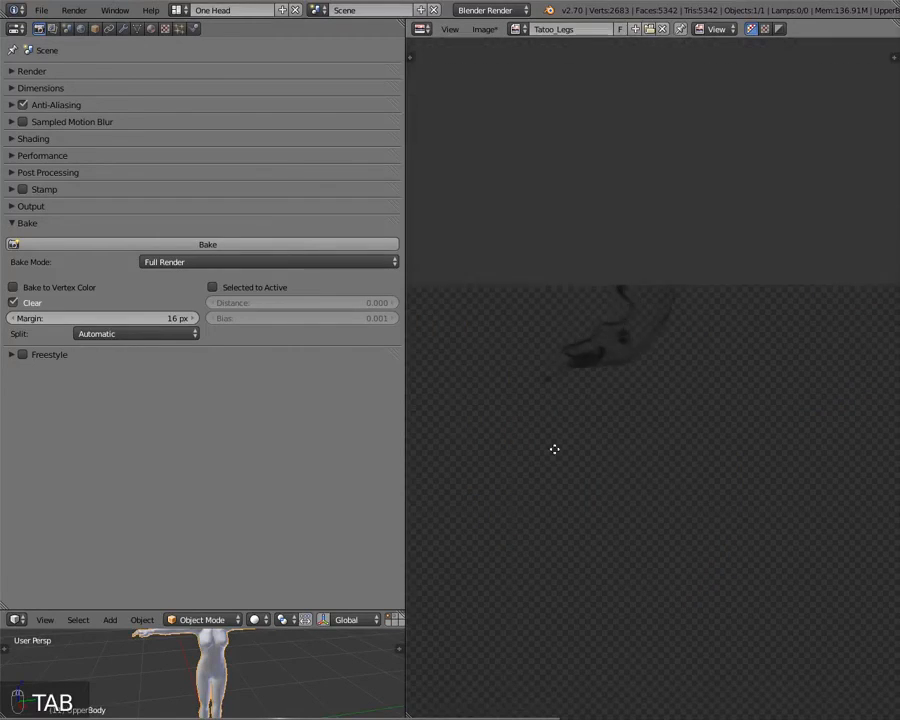
pyautogui.scroll(2, 562, 449)
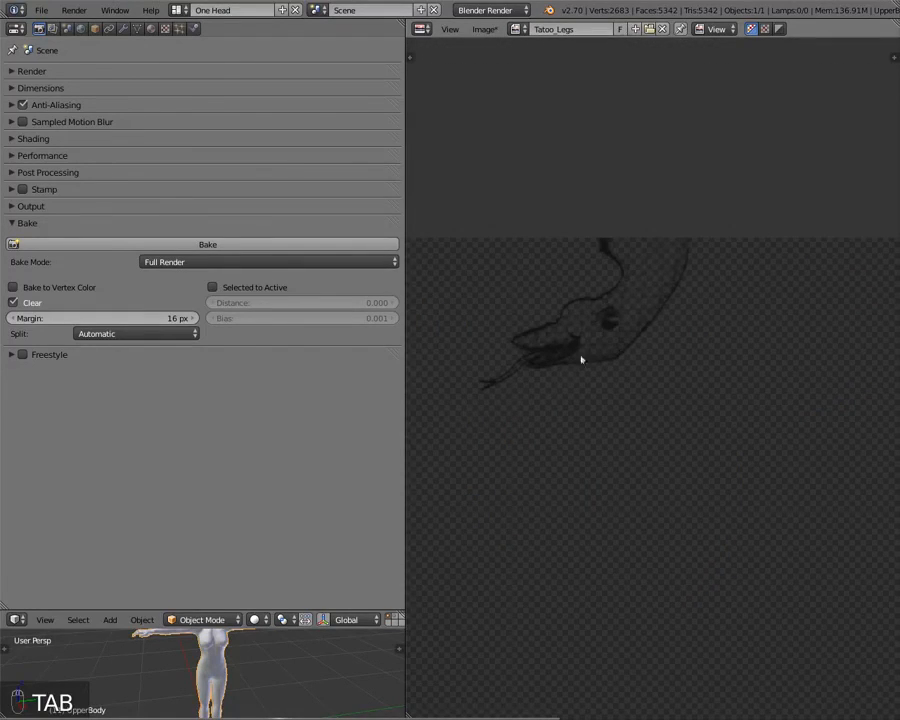
pyautogui.scroll(-8, 559, 362)
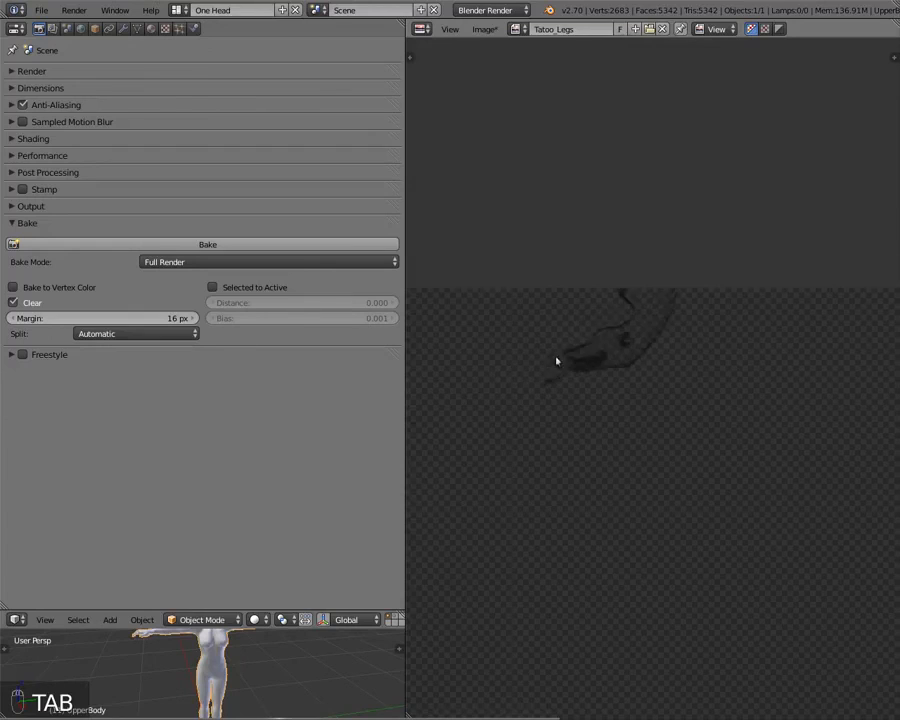
pyautogui.scroll(3, 570, 375)
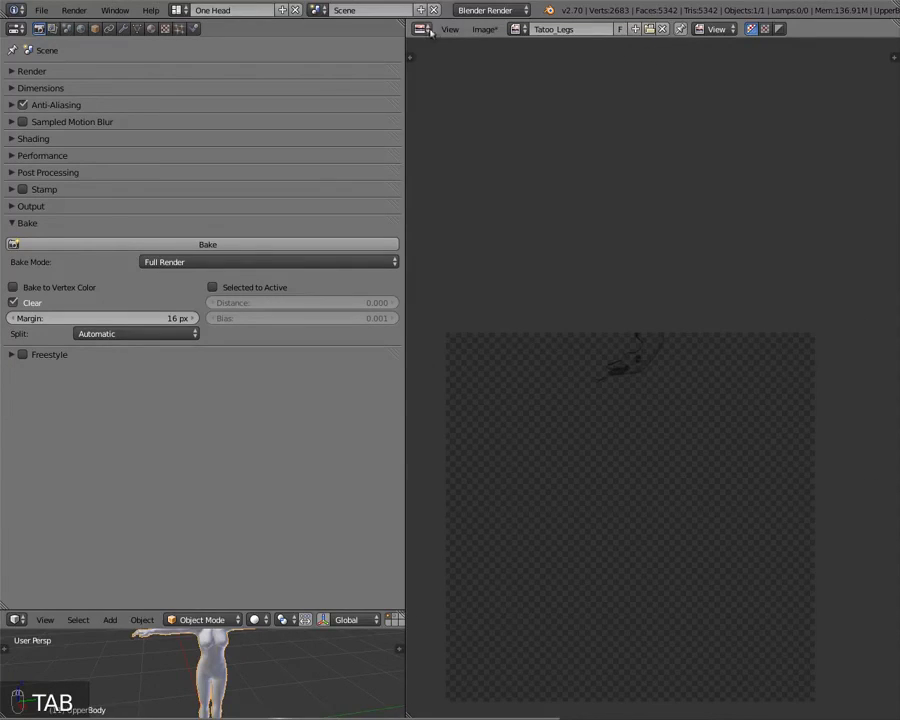
# - Save the legs image as Tatoo_Legs.png in the Tatoo Lesson folder, as an RGBA PNG with 100% compression
pyautogui.click(484, 29)
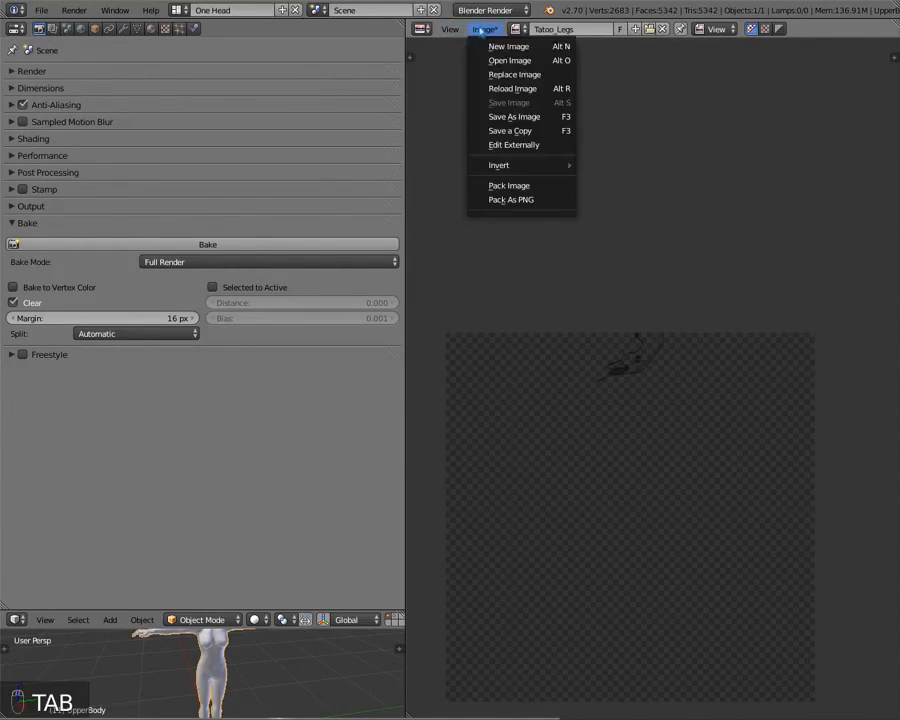
pyautogui.click(500, 116)
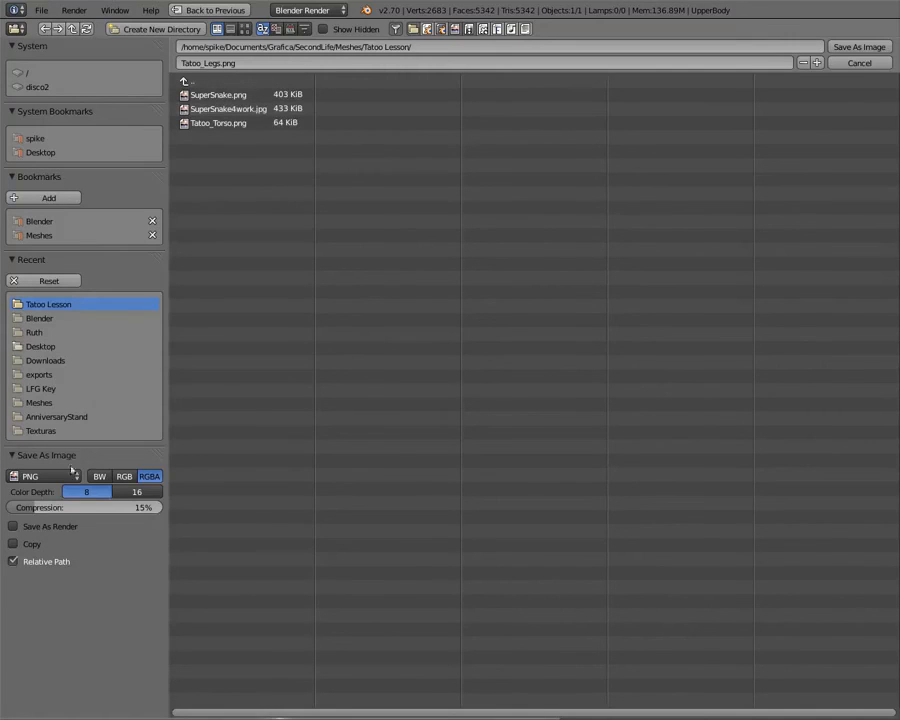
pyautogui.moveTo(70, 503); pyautogui.dragTo(160, 505)
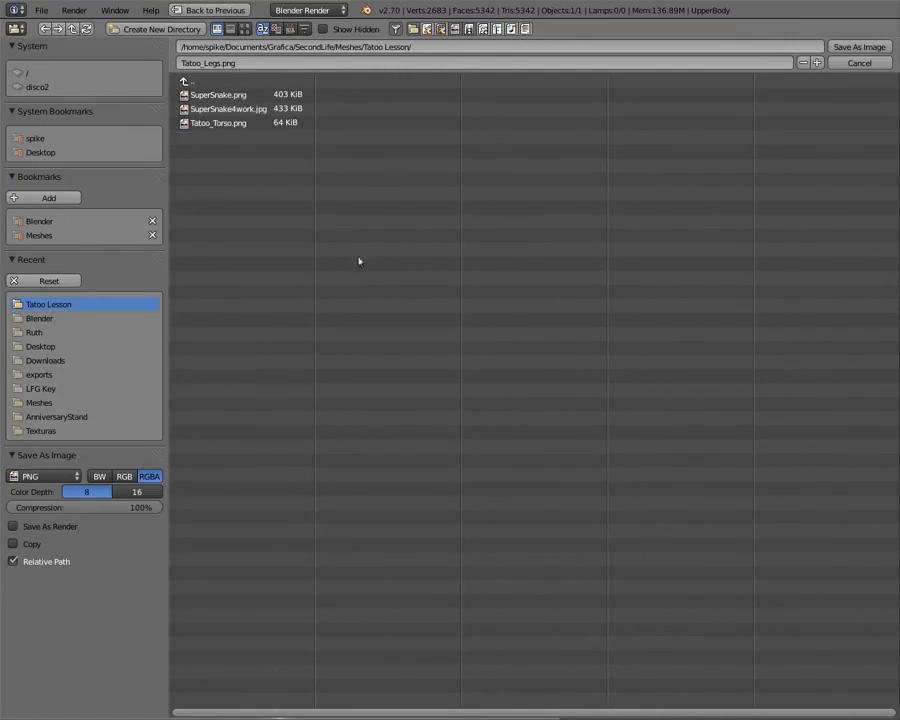
pyautogui.click(876, 48)
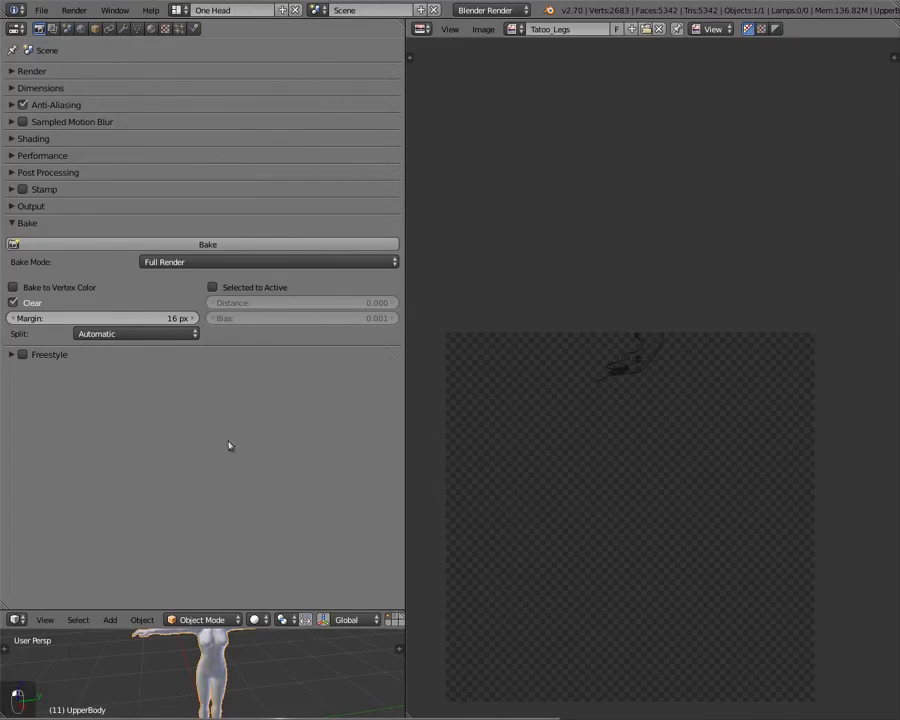
# - Switch to the Geeqie image viewer and view the saved Tatoo_Legs.png and Tatoo_Torso.png files
pyautogui.click(176, 690)
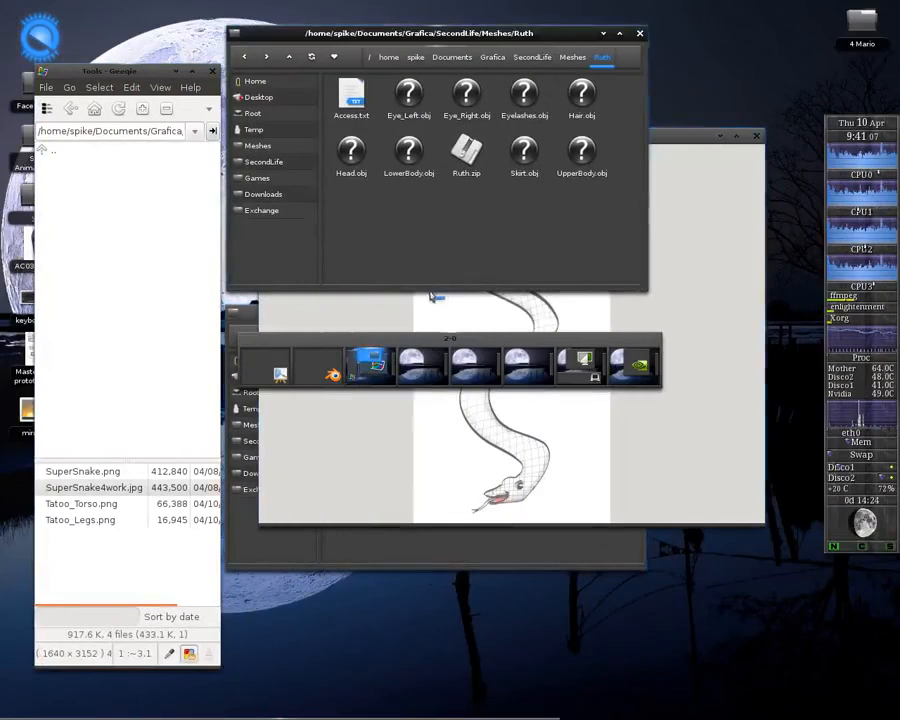
pyautogui.click(672, 339)
pyautogui.scroll(1, 597, 334)
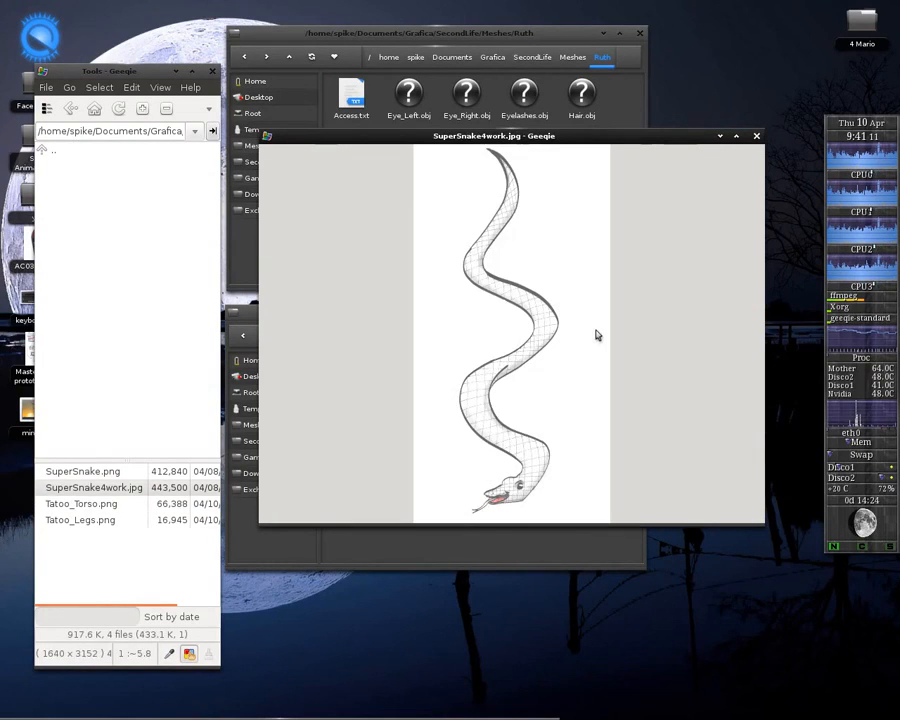
pyautogui.scroll(-2, 596, 333)
pyautogui.scroll(1, 596, 333)
pyautogui.scroll(-1, 596, 333)
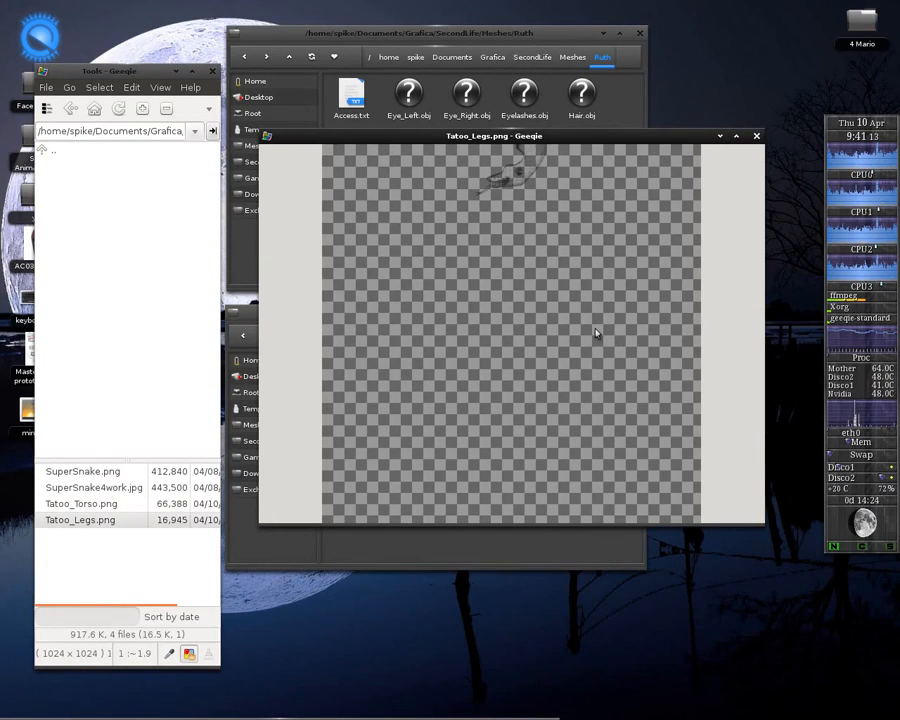
pyautogui.scroll(1, 596, 333)
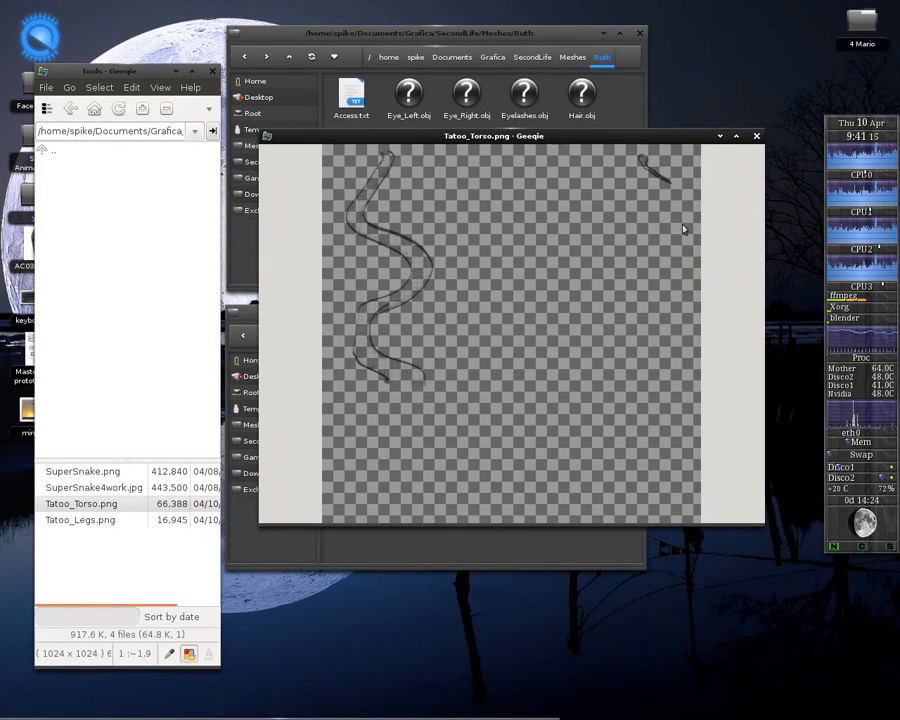
# - Compare the saved Tatoo_Legs.png and Tatoo_Torso.png images by alternating between them
pyautogui.scroll(-1, 416, 385)
pyautogui.scroll(1, 419, 378)
pyautogui.scroll(-1, 419, 378)
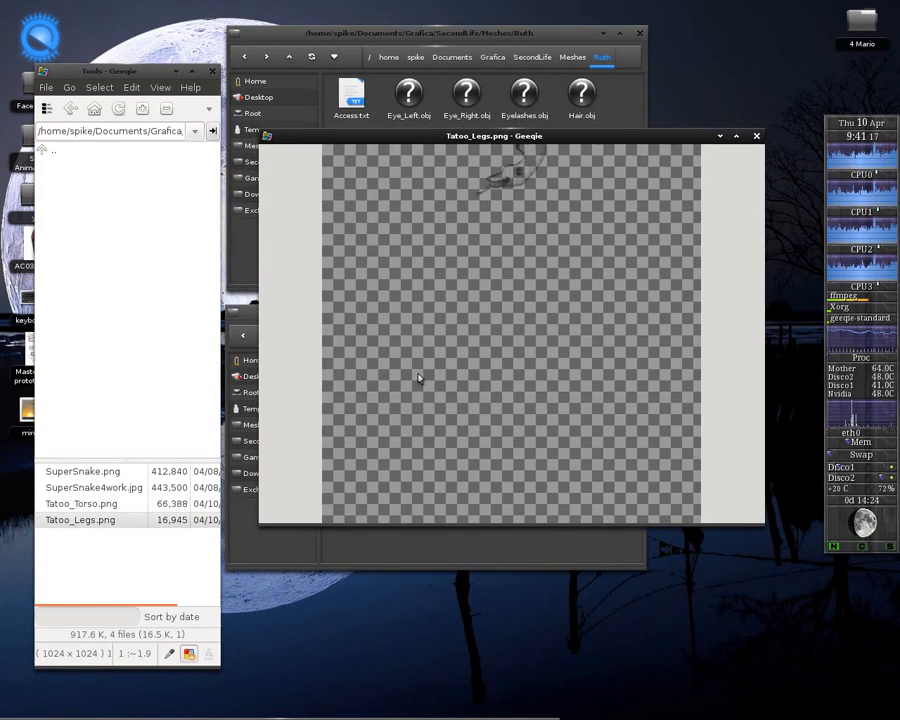
pyautogui.scroll(1, 418, 378)
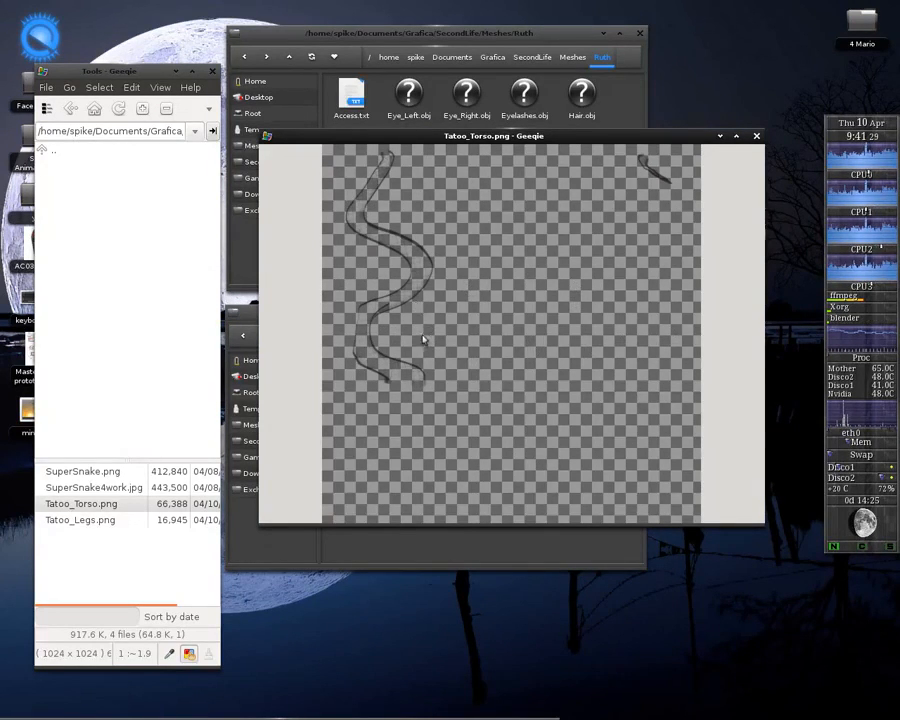
pyautogui.scroll(-1, 426, 325)
pyautogui.scroll(1, 426, 315)
pyautogui.scroll(-1, 428, 317)
pyautogui.scroll(1, 430, 315)
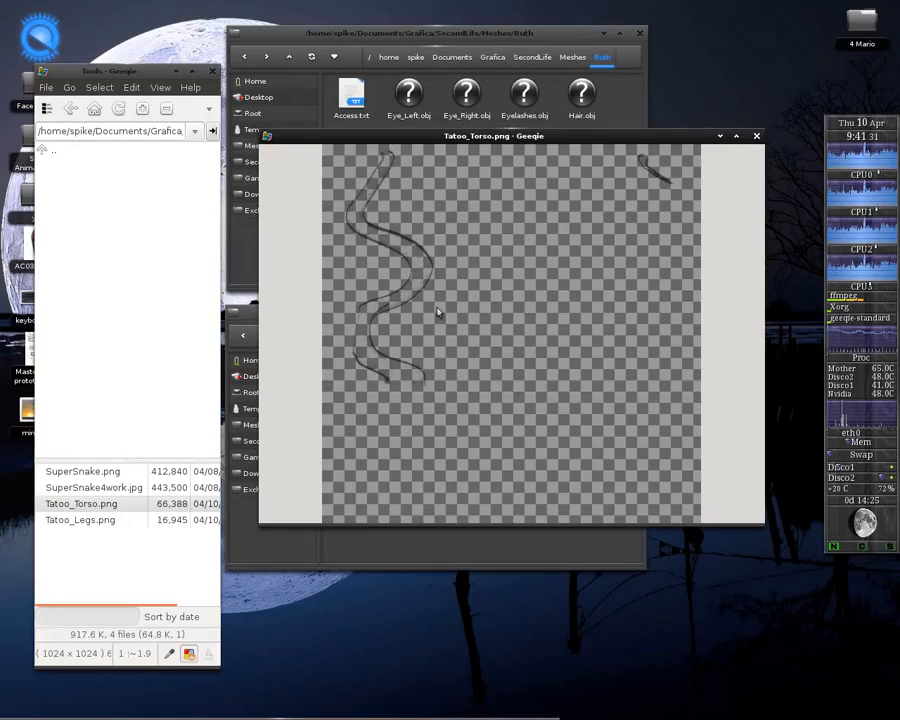
pyautogui.scroll(-1, 436, 312)
pyautogui.scroll(1, 436, 312)
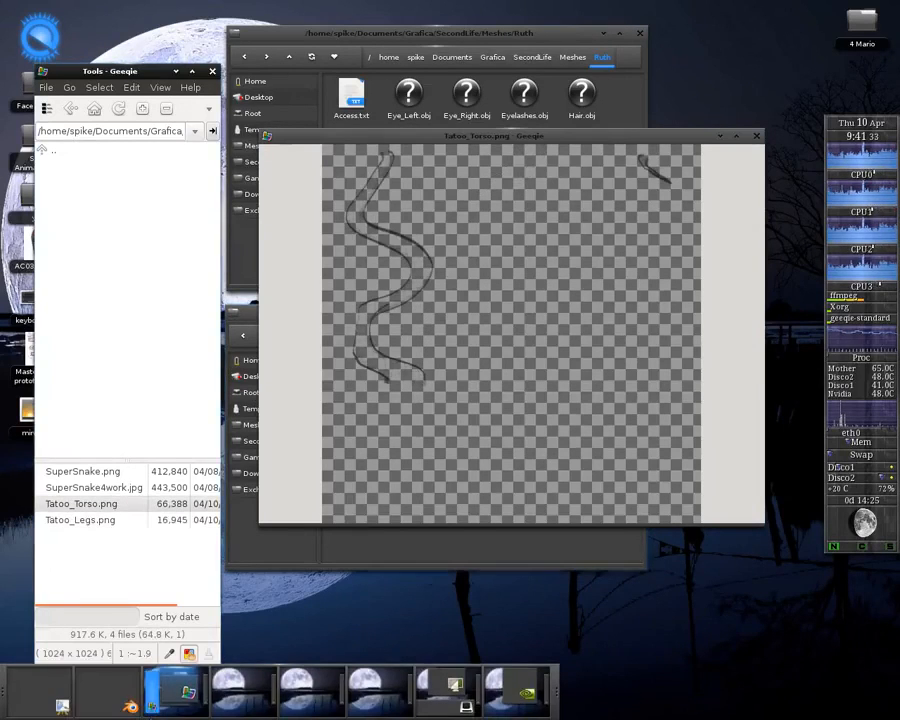
# - Switch to Blender, set the 3D view to Texture shading and make the body's Working UV map active
pyautogui.click(126, 682)
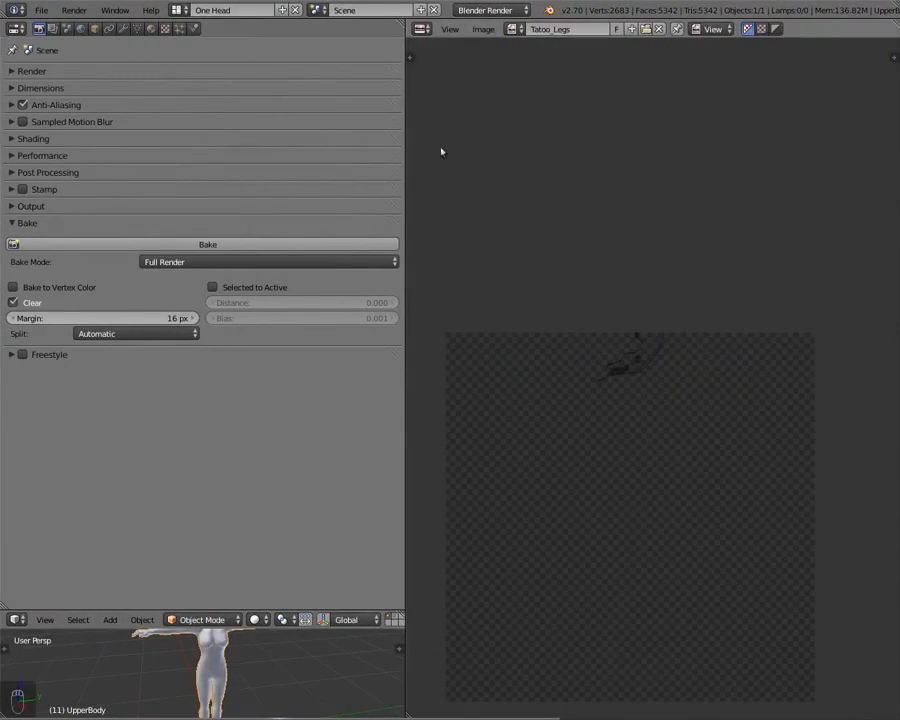
pyautogui.click(255, 620)
pyautogui.click(272, 556)
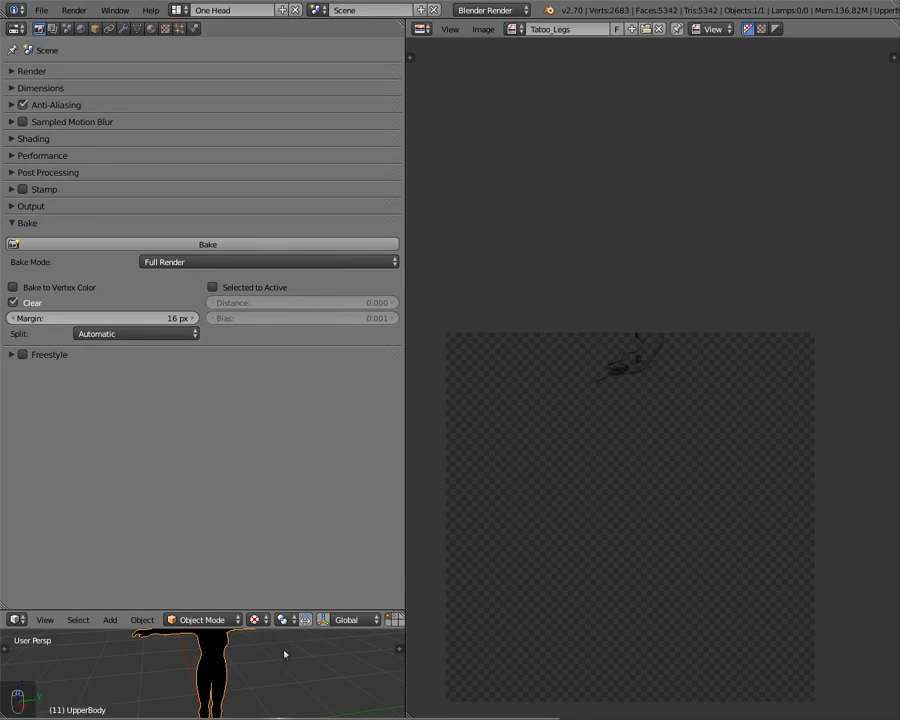
pyautogui.click(138, 28)
pyautogui.click(56, 239)
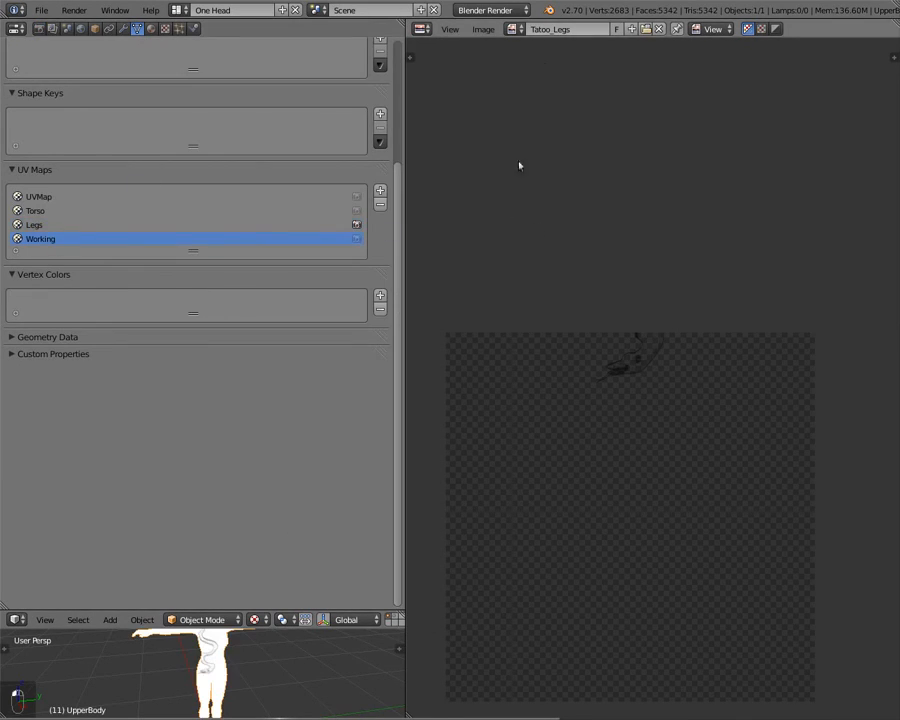
# - Maximize the 3D view and examine the snake tattoo on the body from the front and side
pyautogui.click(512, 29)
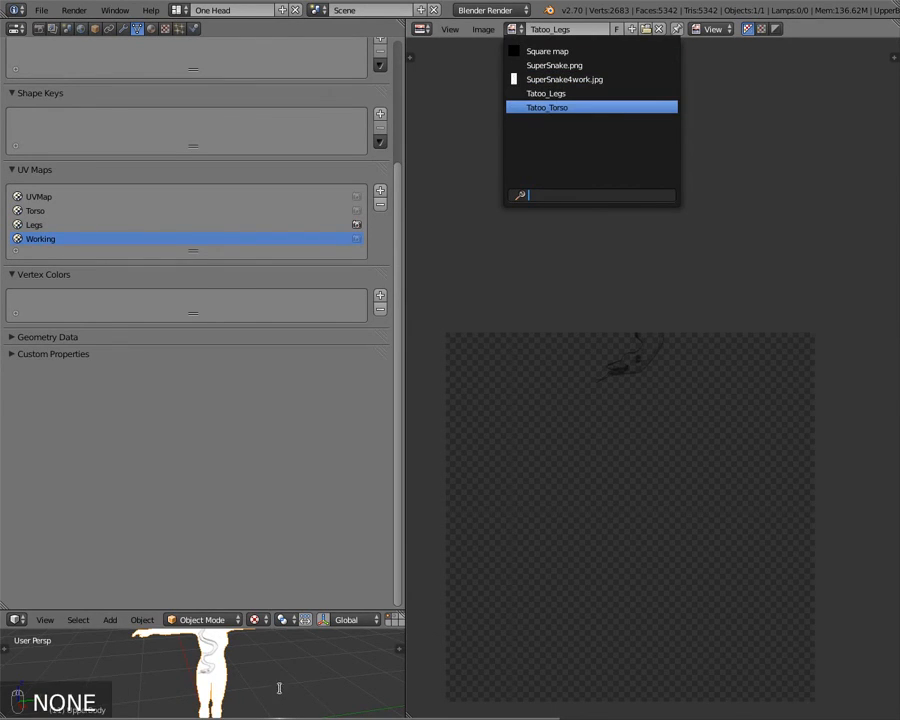
pyautogui.hotkey('ctrl', 'Up')
pyautogui.moveTo(330, 280); pyautogui.dragTo(410, 322, button='middle')
pyautogui.scroll(5, 476, 313)
pyautogui.scroll(-3, 395, 276)
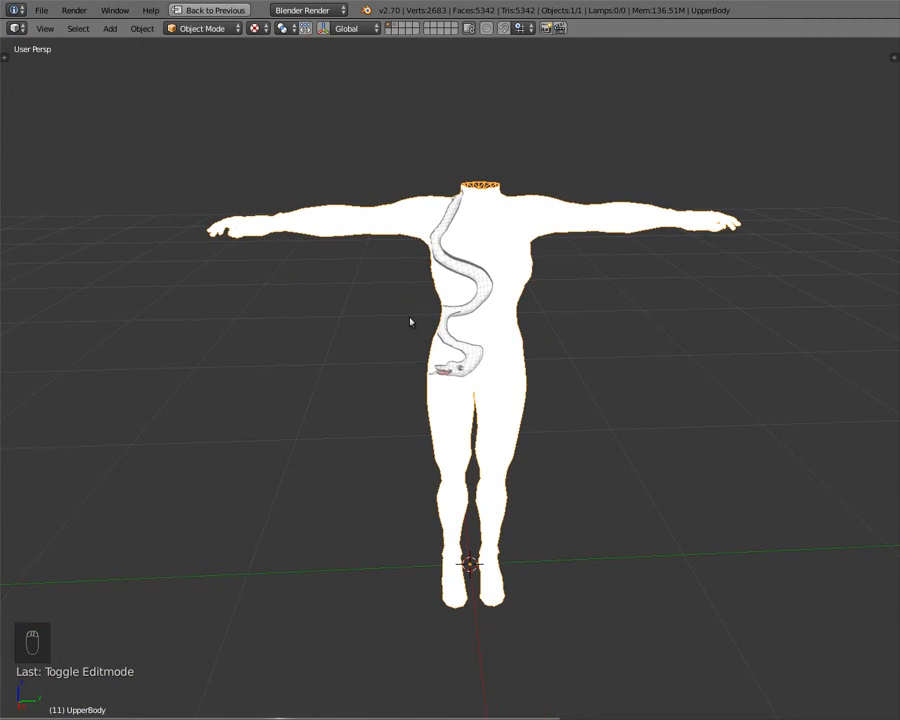
pyautogui.moveTo(496, 318); pyautogui.dragTo(472, 207, button='middle')
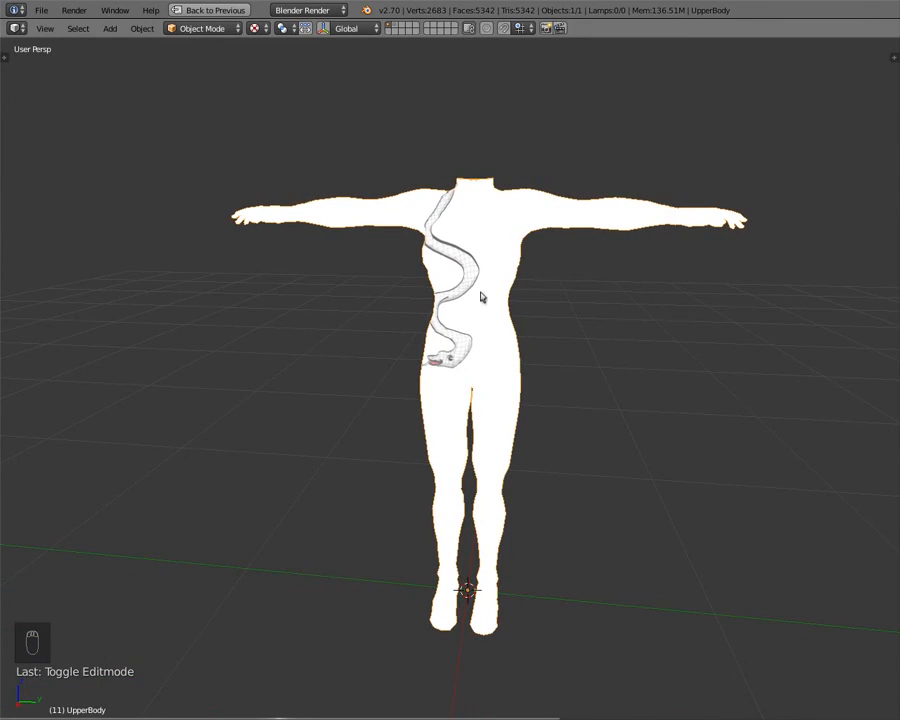
pyautogui.moveTo(460, 368); pyautogui.dragTo(548, 362, button='middle')
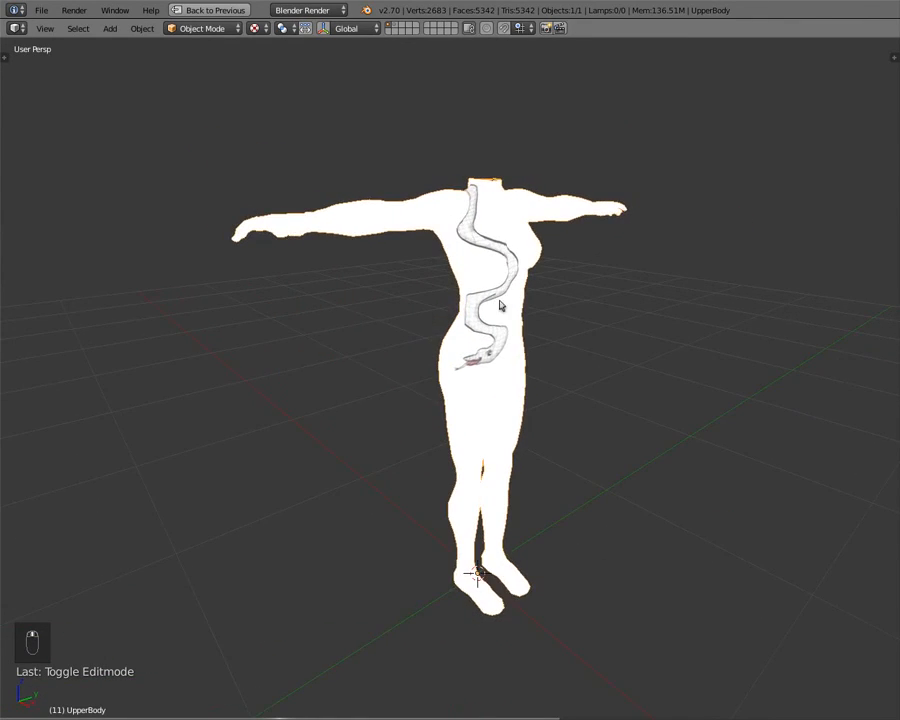
pyautogui.moveTo(502, 307); pyautogui.dragTo(269, 249, button='middle')
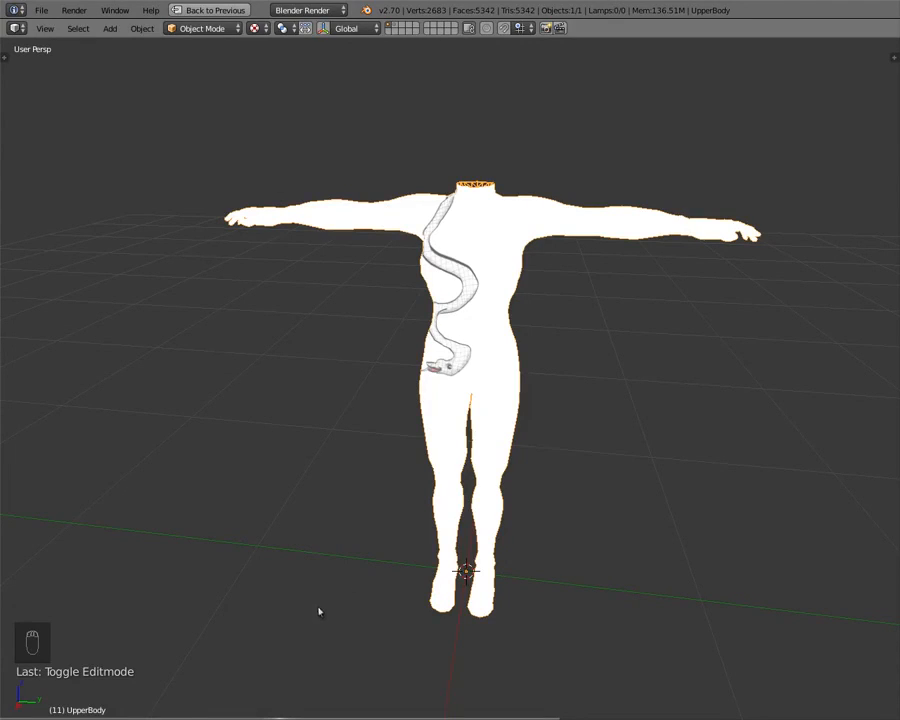
pyautogui.moveTo(131, 706)
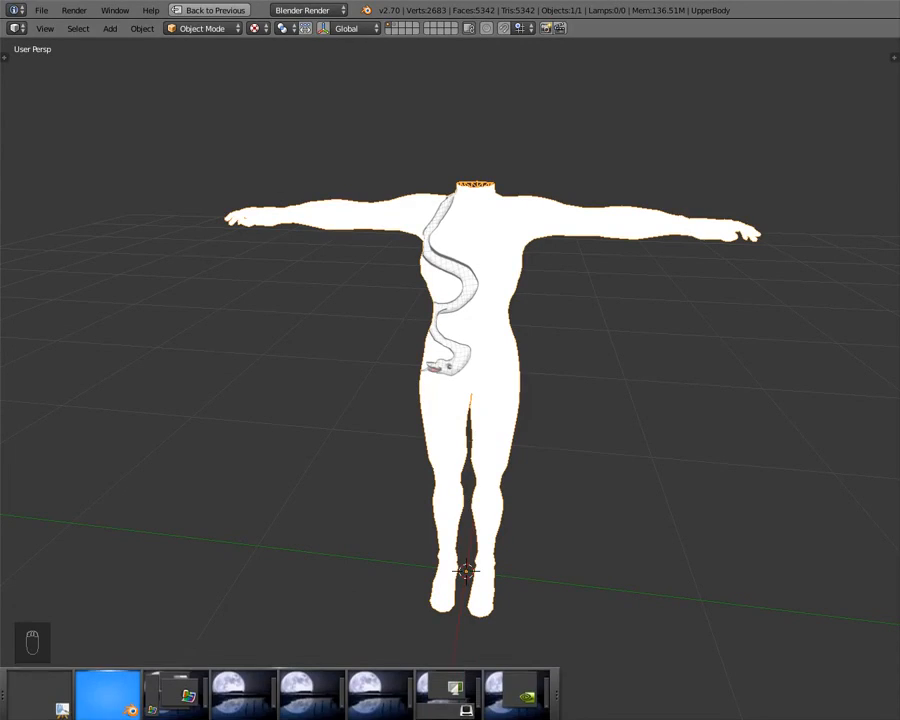
pyautogui.click(231, 688)
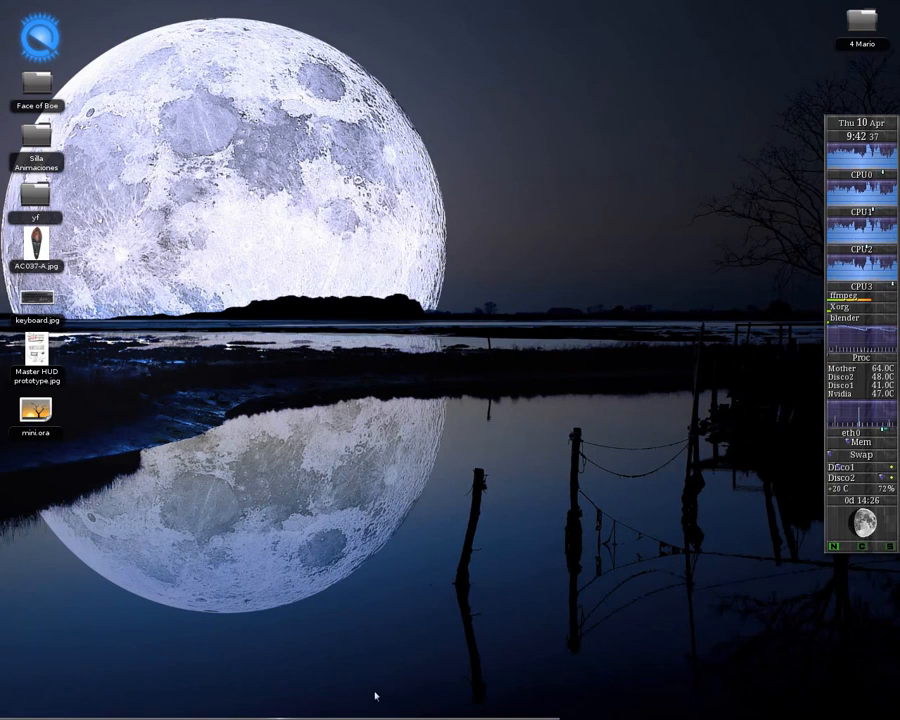
pyautogui.moveTo(400, 717)
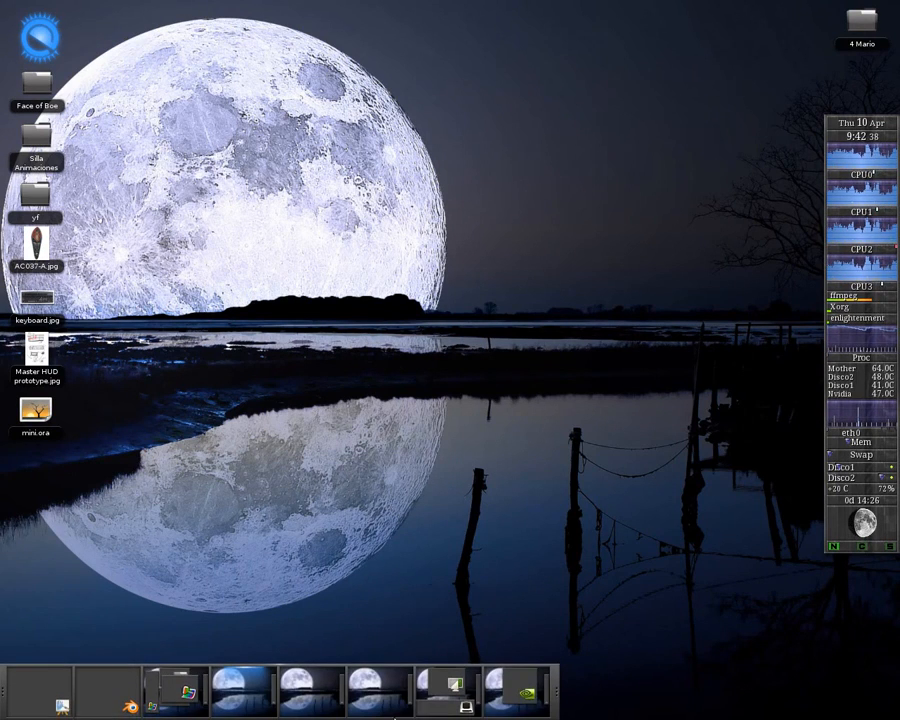
pyautogui.click(436, 708)
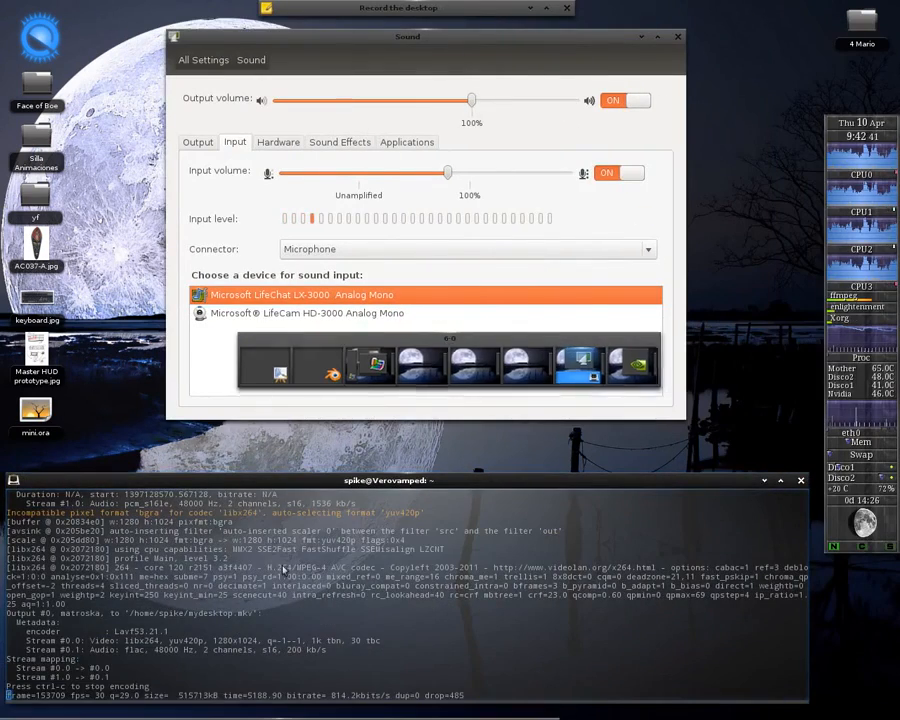